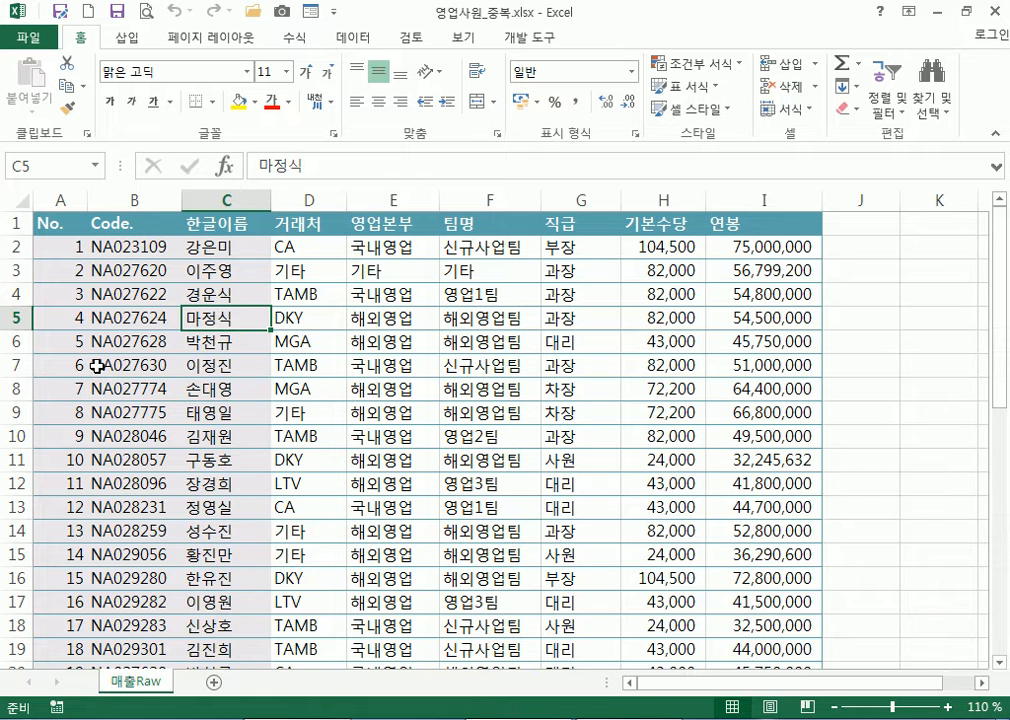
# Select a block of employee records, then pick F11 and scroll through the 매출Raw list
pyautogui.moveTo(41, 248); pyautogui.dragTo(773, 645)
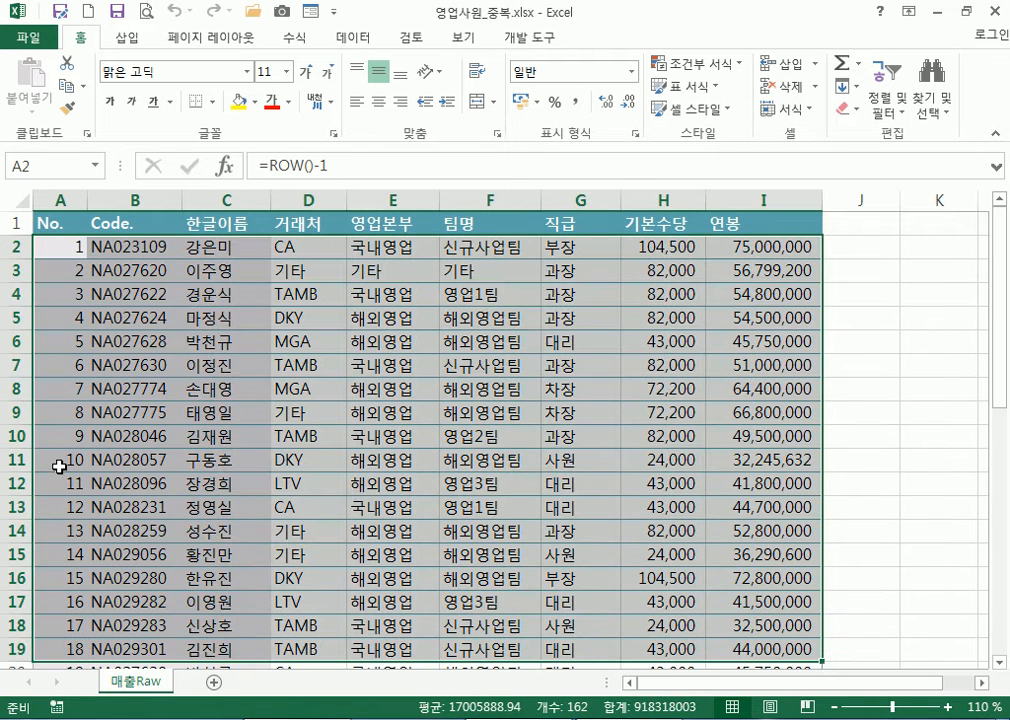
pyautogui.click(490, 461)
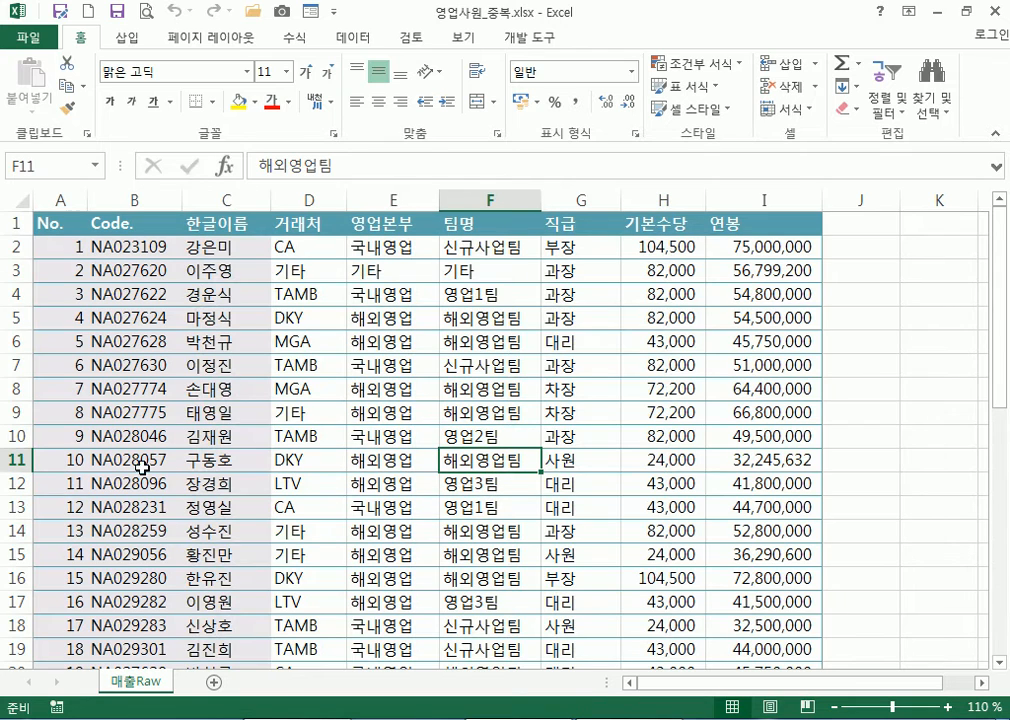
pyautogui.scroll(-3, 438, 480)
pyautogui.scroll(-1, 438, 480)
pyautogui.scroll(4, 440, 478)
pyautogui.scroll(-3, 248, 507)
pyautogui.scroll(3, 248, 507)
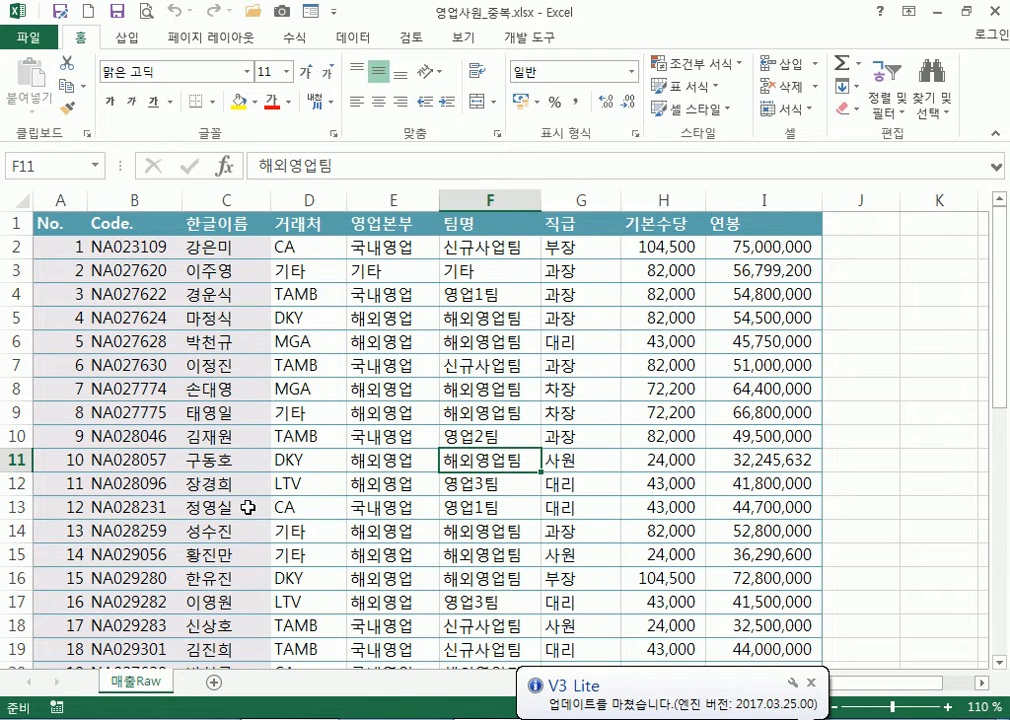
pyautogui.scroll(-4, 248, 507)
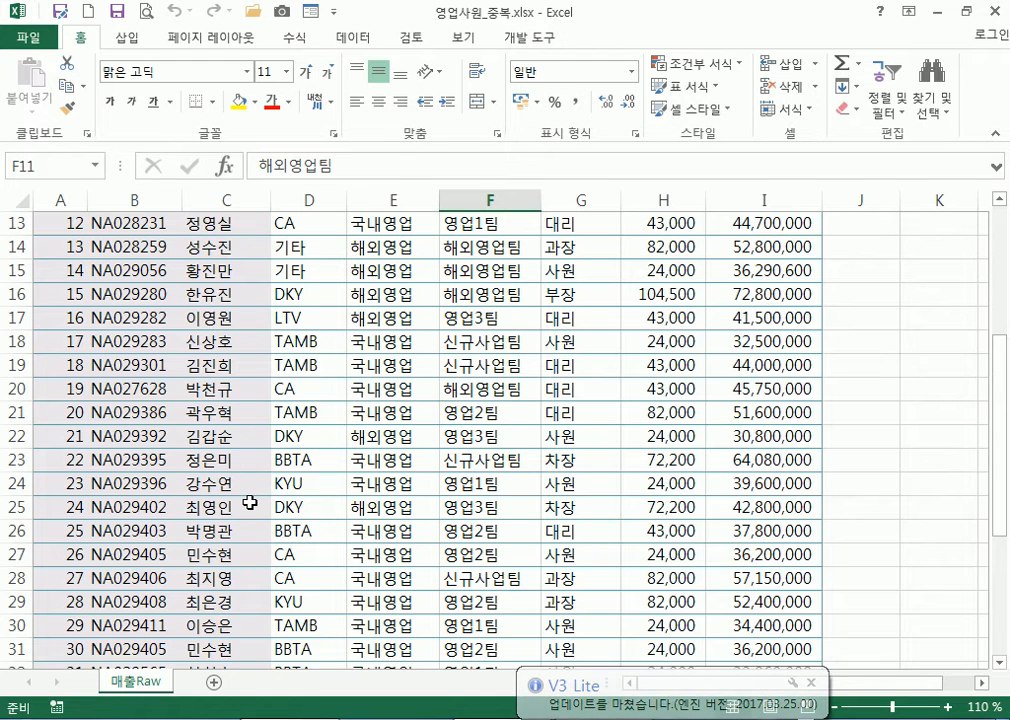
pyautogui.scroll(4, 248, 507)
pyautogui.scroll(-11, 248, 507)
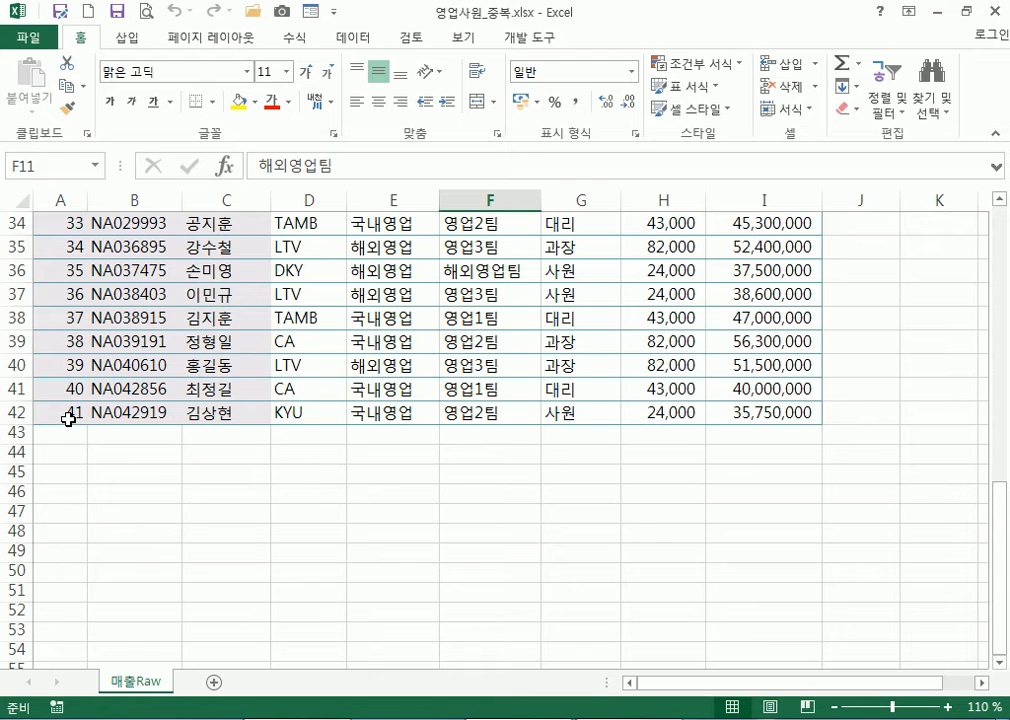
pyautogui.scroll(11, 68, 419)
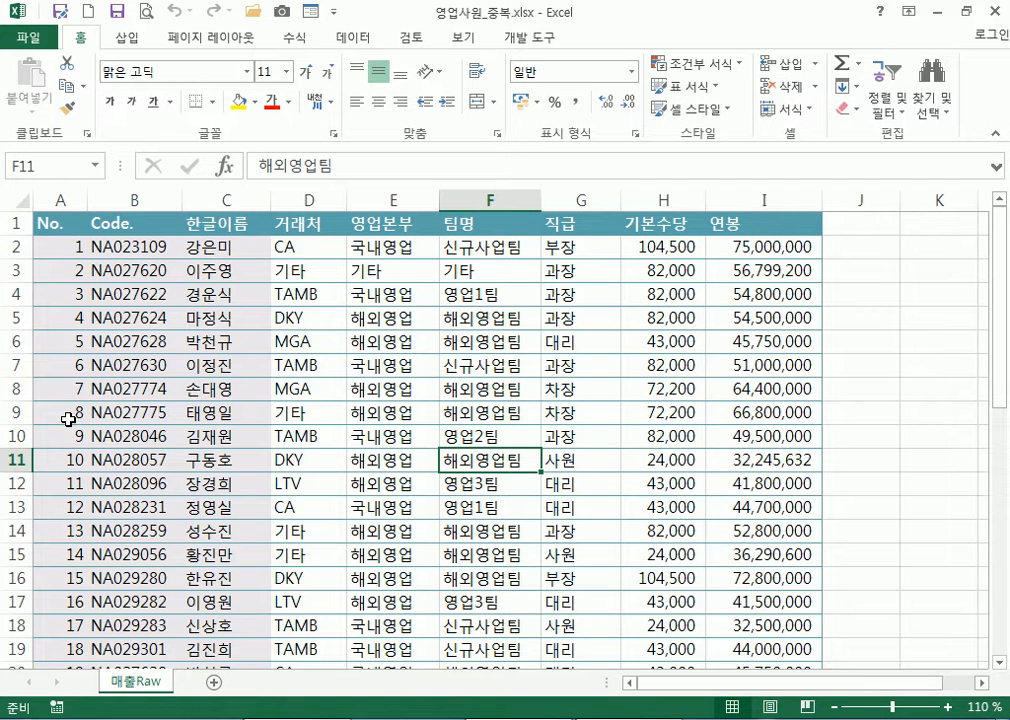
# Compare the Data and Insert ribbon tabs, ending back on the Data tab
pyautogui.click(356, 40)
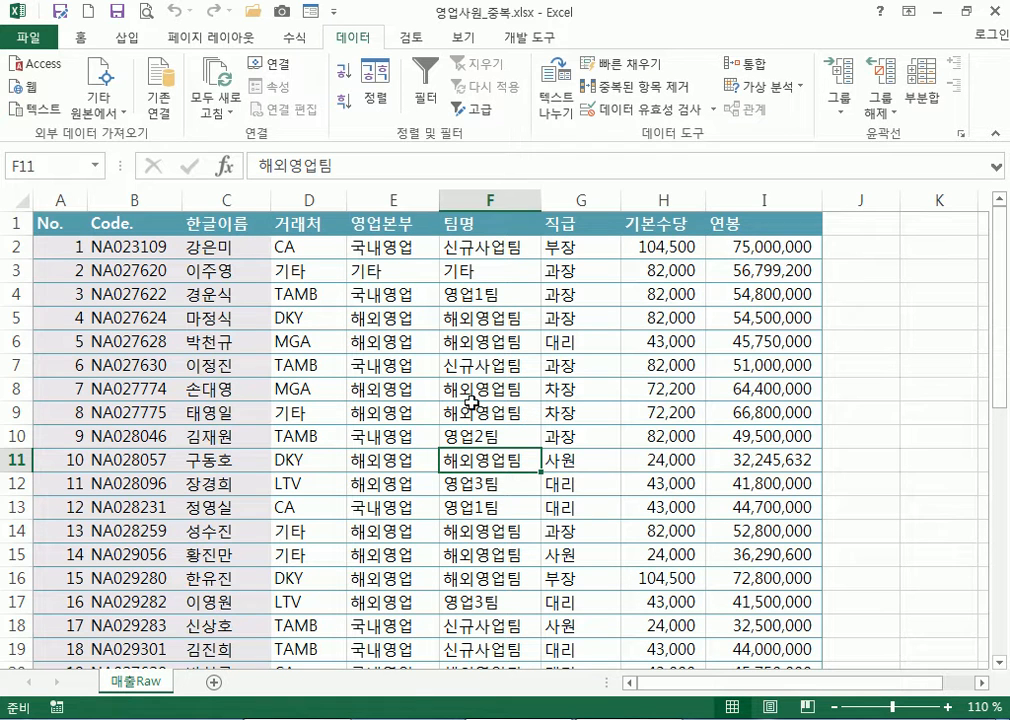
pyautogui.click(128, 40)
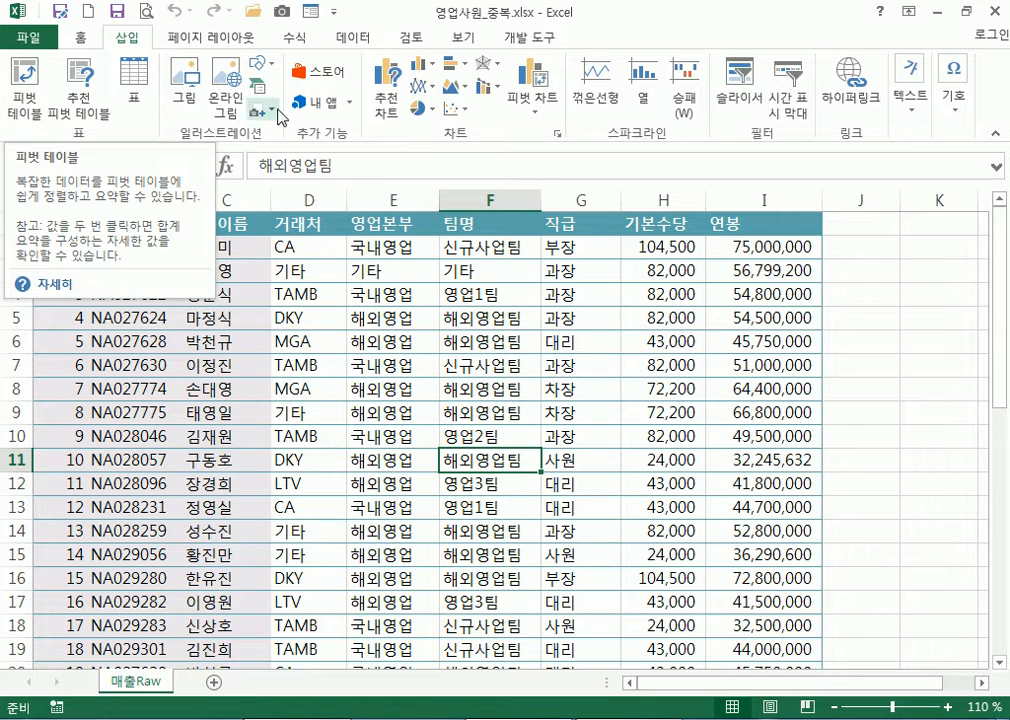
pyautogui.click(244, 298)
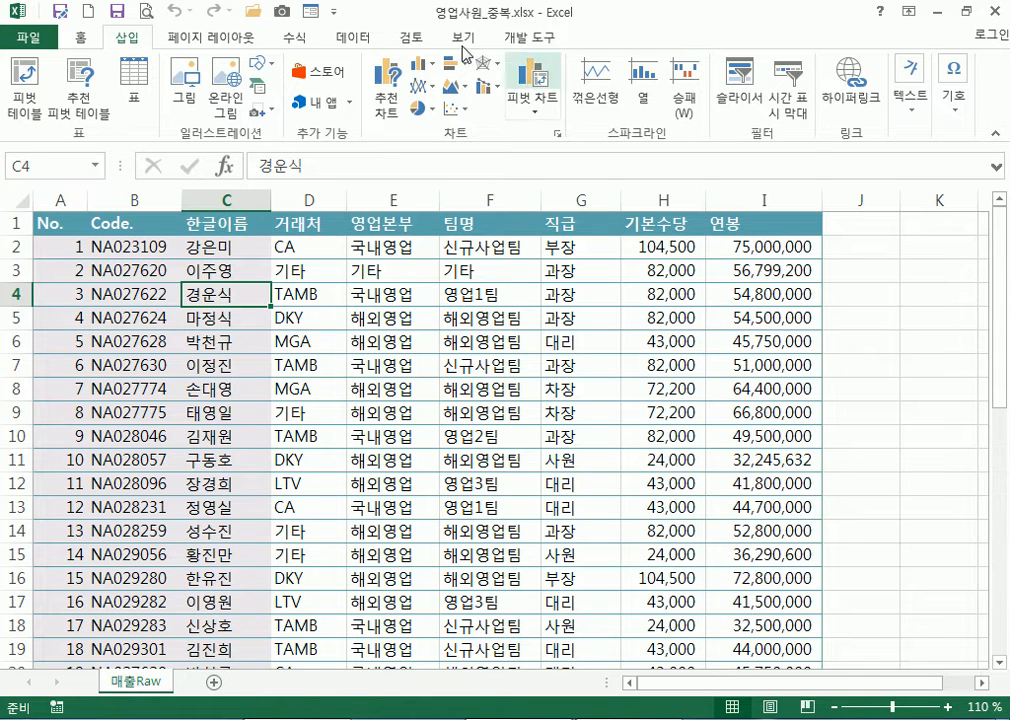
pyautogui.click(351, 37)
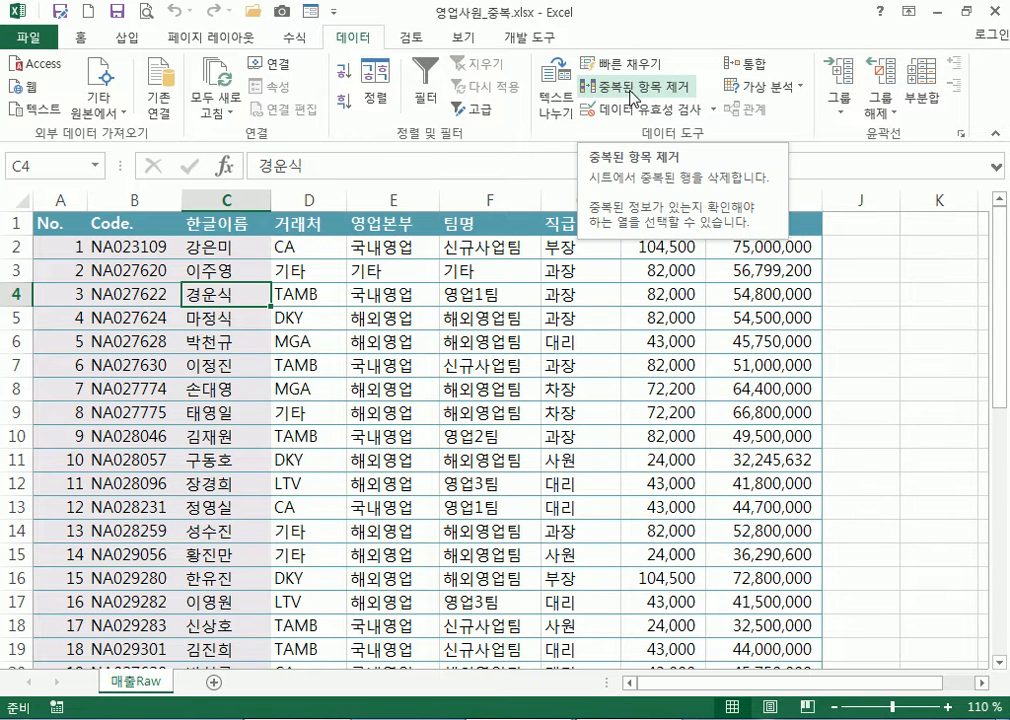
# Place the active cell inside the employee table
pyautogui.click(572, 362)
pyautogui.click(938, 318)
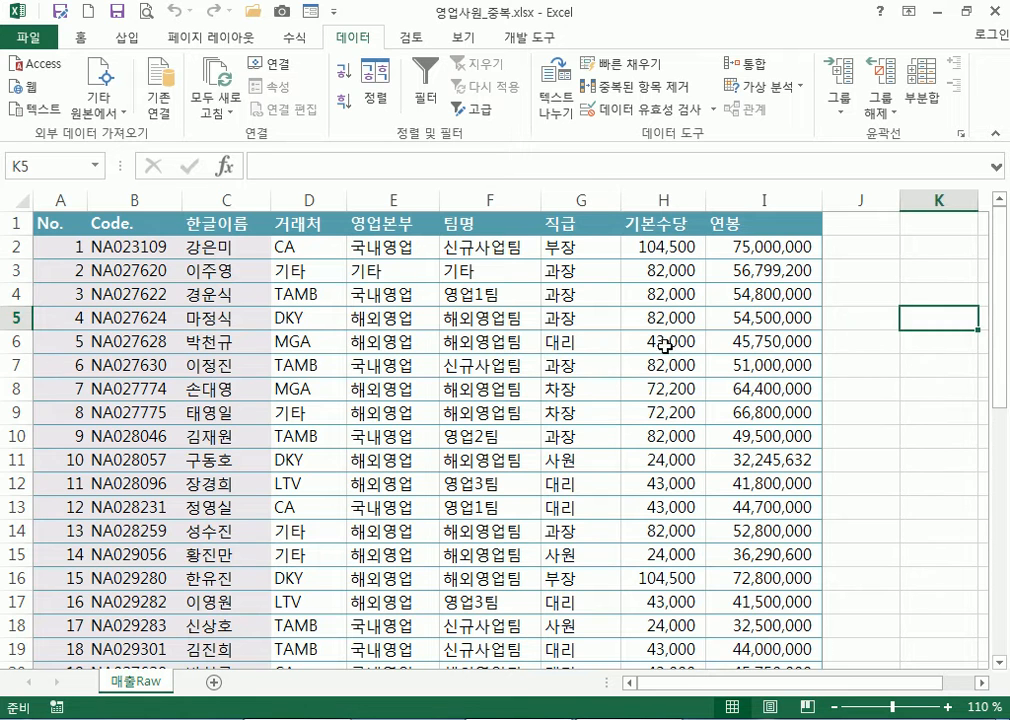
pyautogui.click(390, 318)
pyautogui.moveTo(305, 364); pyautogui.dragTo(559, 501)
pyautogui.click(467, 403)
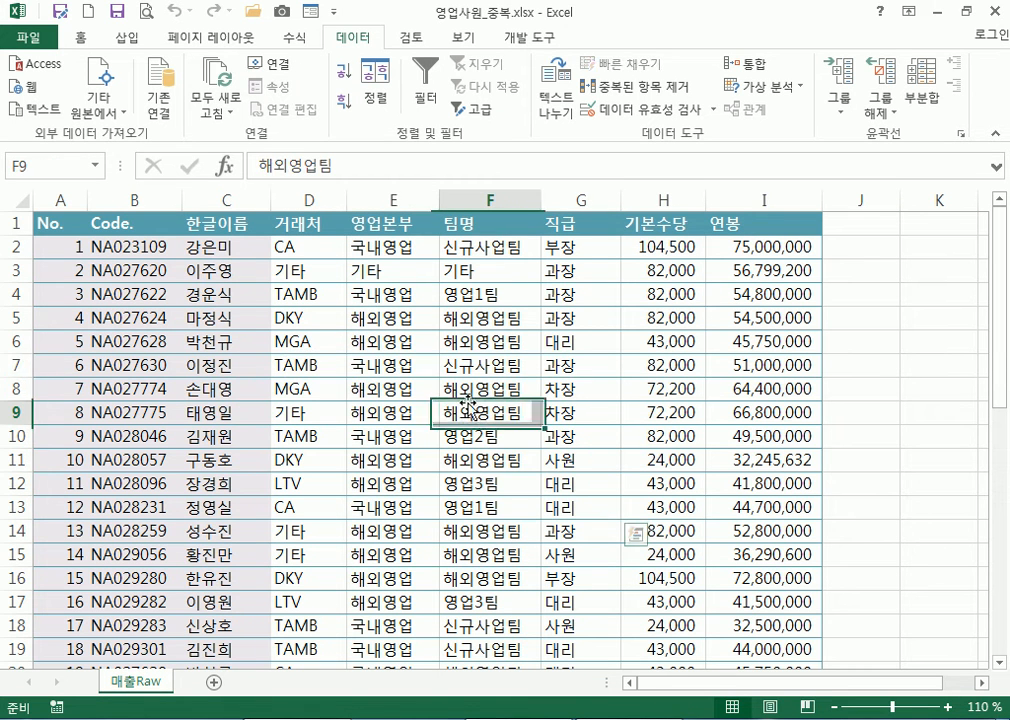
pyautogui.click(618, 88)
pyautogui.moveTo(535, 416); pyautogui.dragTo(552, 164)
pyautogui.moveTo(915, 317); pyautogui.dragTo(917, 289)
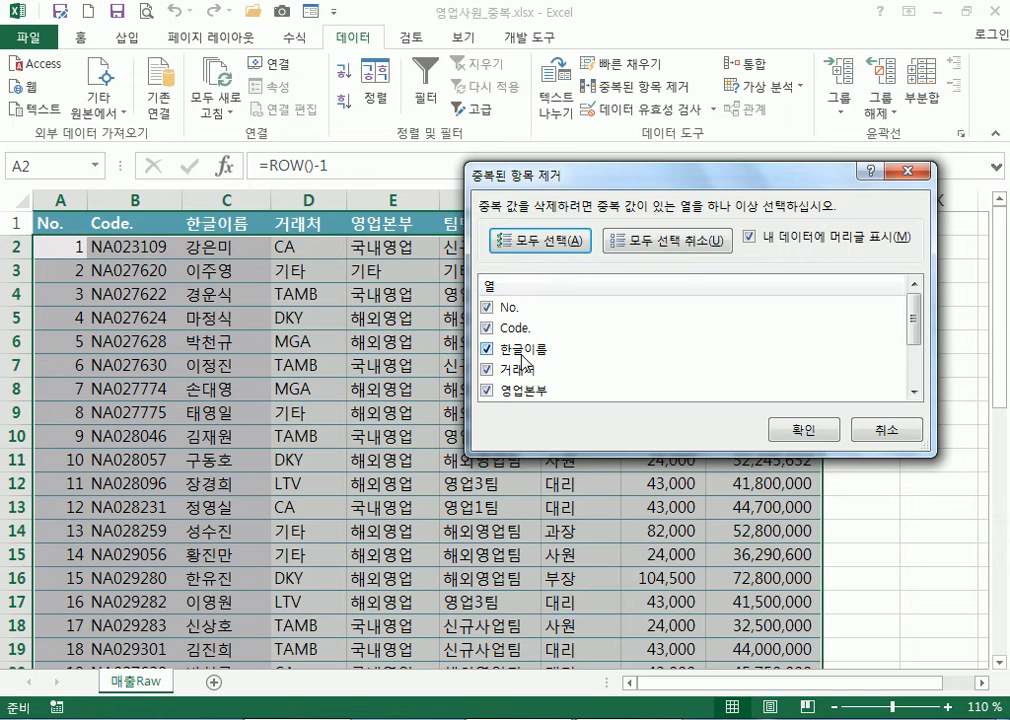
pyautogui.scroll(-2, 518, 357)
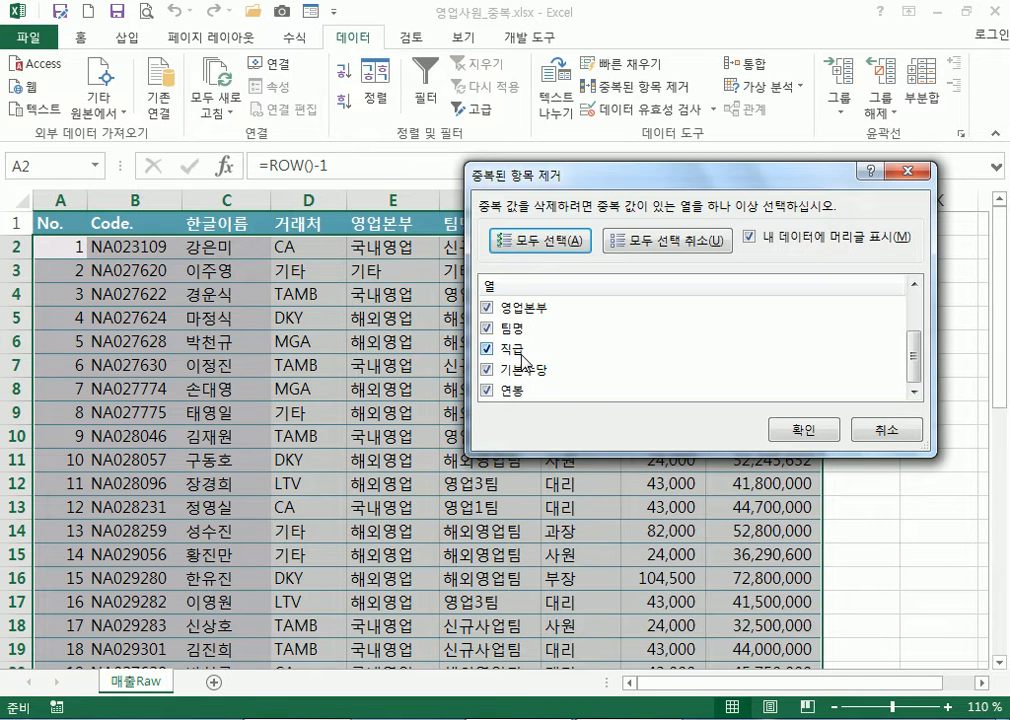
pyautogui.scroll(2, 489, 399)
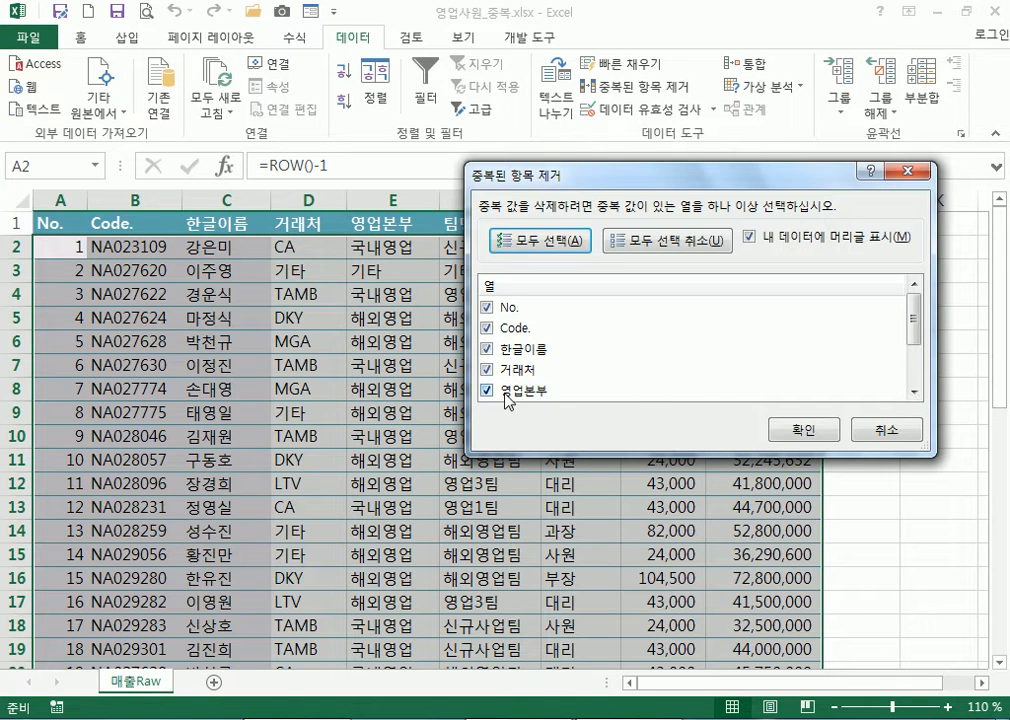
pyautogui.click(884, 430)
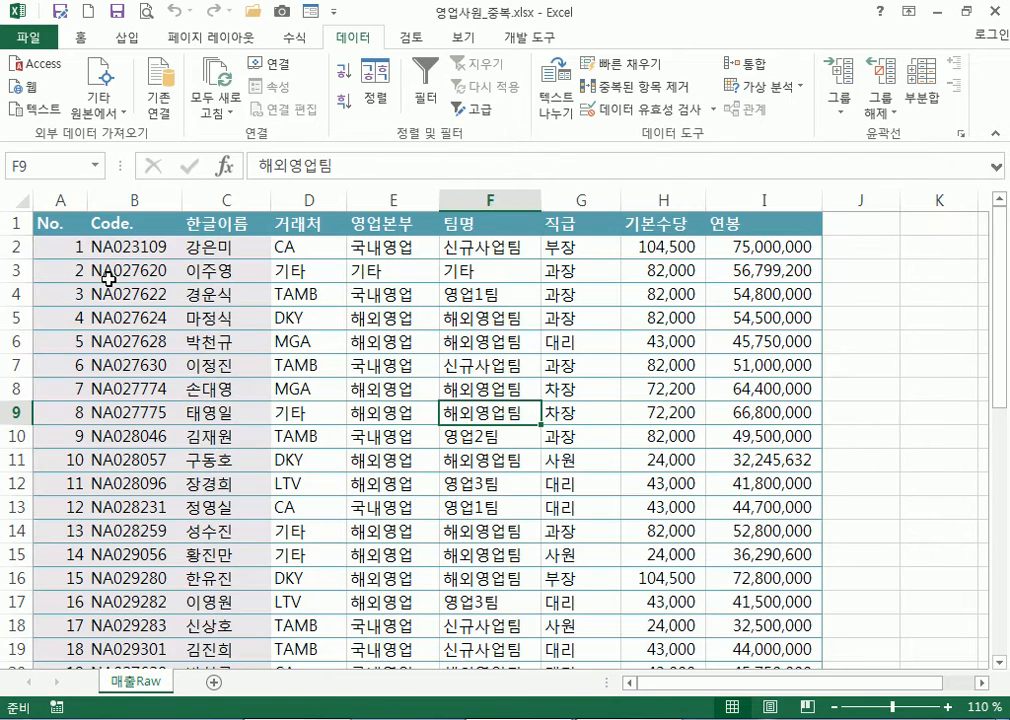
# Remove duplicate rows matching only on Code. and 한글이름, deleting 2 rows for 39 unique records
pyautogui.click(65, 245)
pyautogui.scroll(-11, 80, 300)
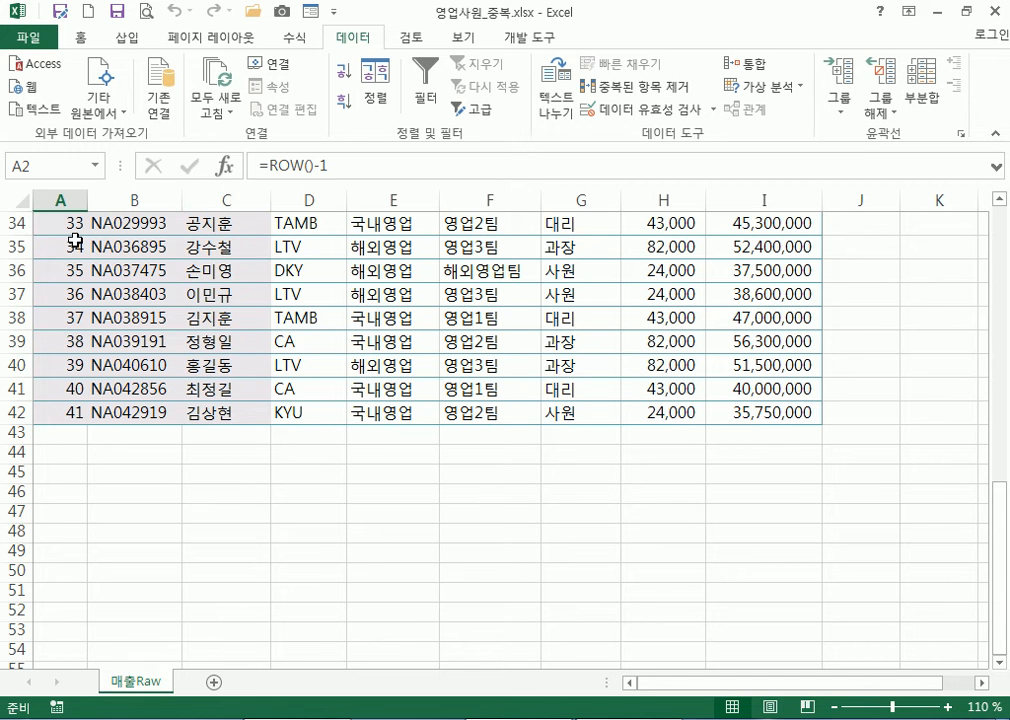
pyautogui.scroll(5, 75, 240)
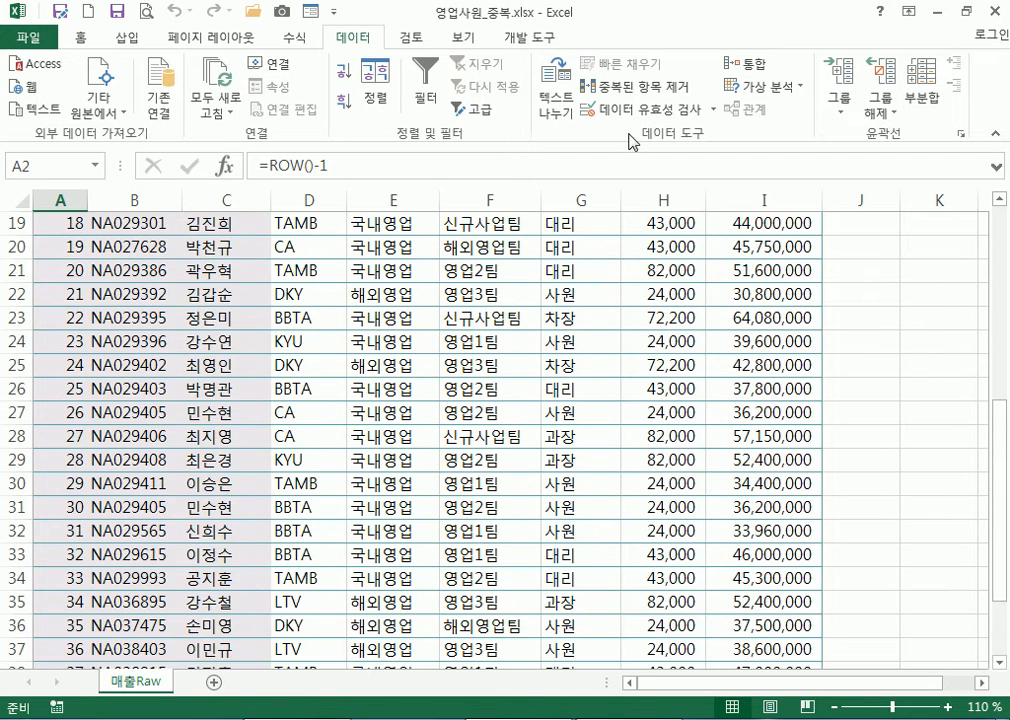
pyautogui.click(632, 87)
pyautogui.click(488, 307)
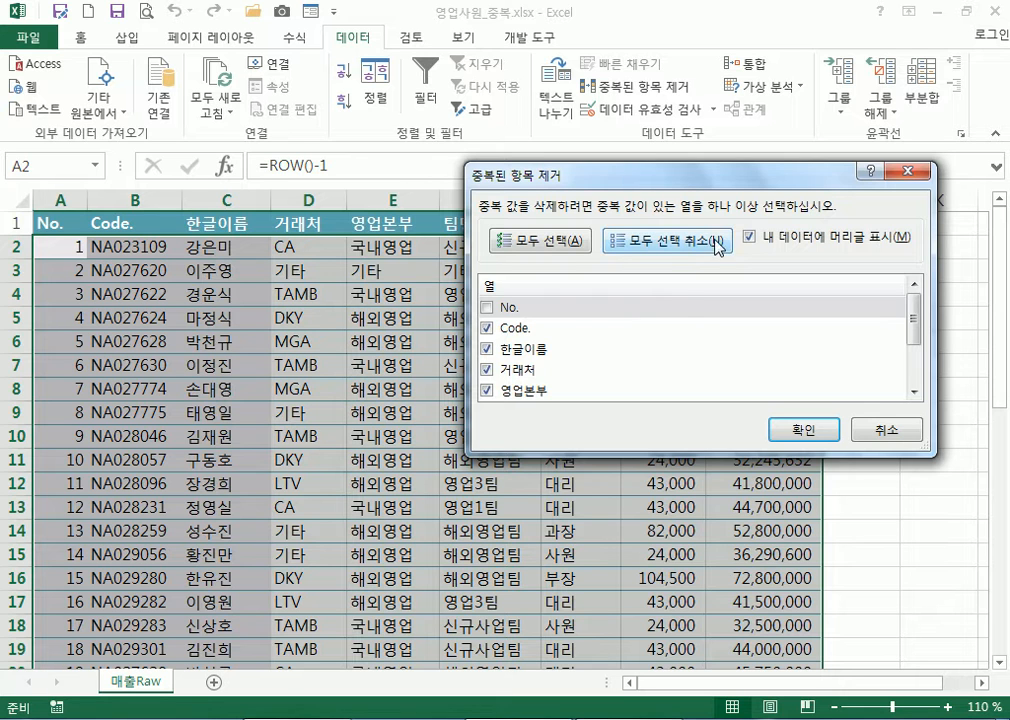
pyautogui.click(667, 244)
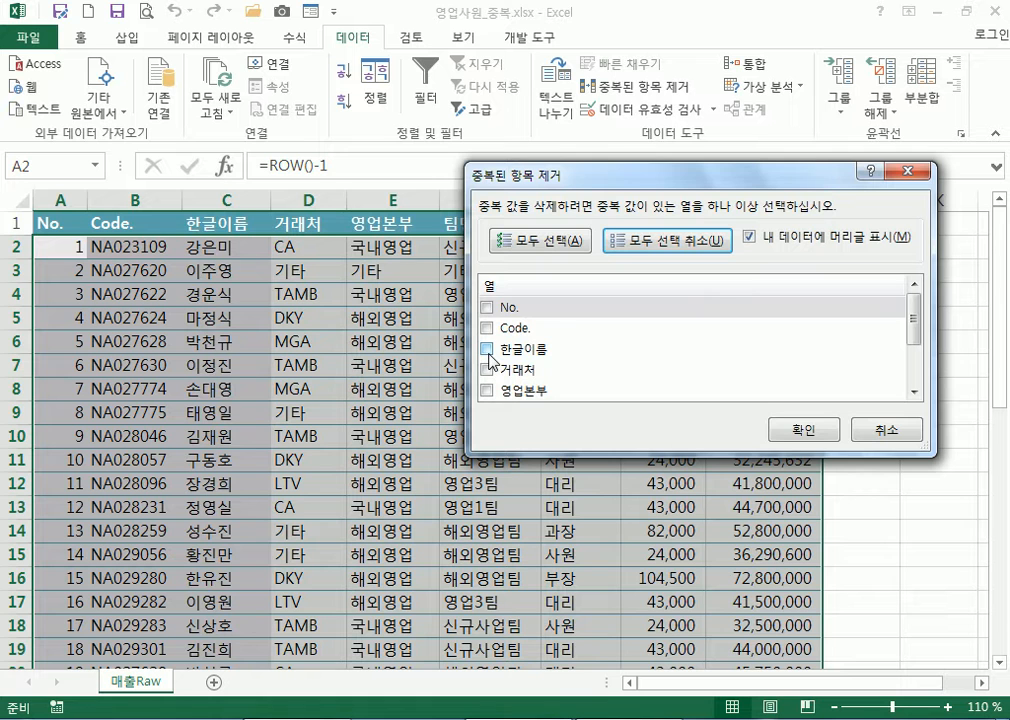
pyautogui.click(487, 328)
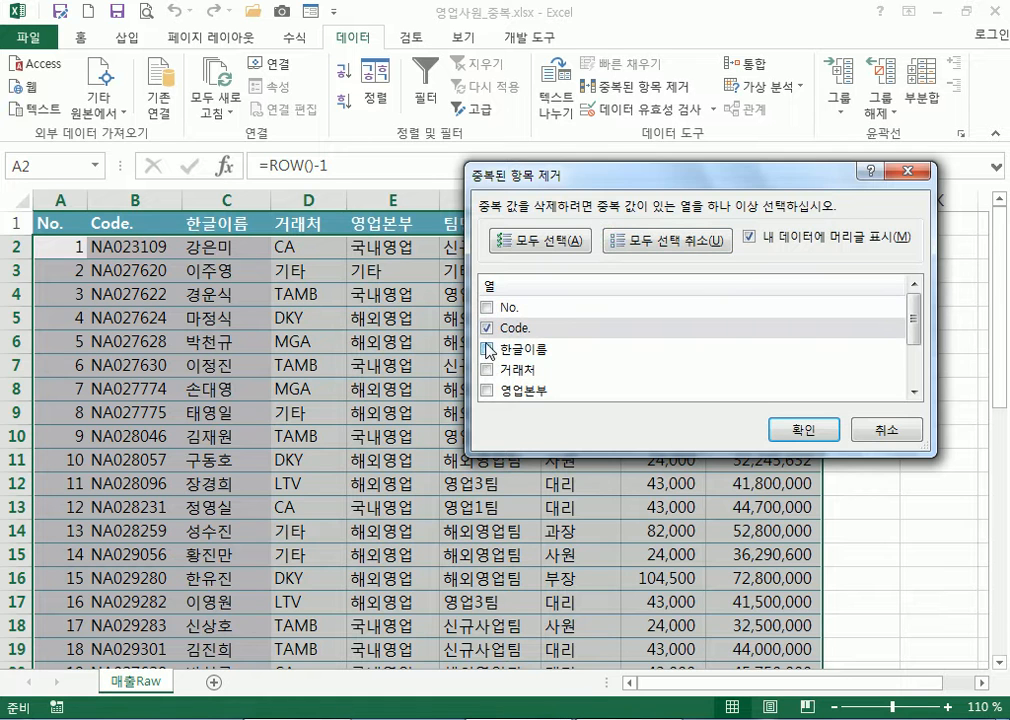
pyautogui.click(488, 349)
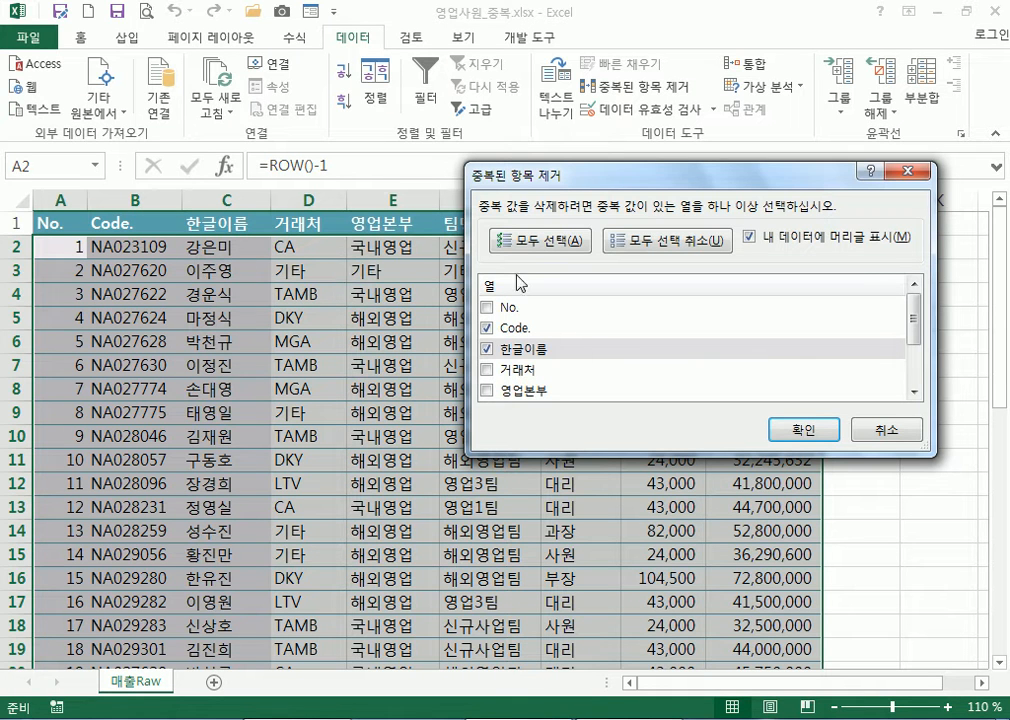
pyautogui.click(804, 430)
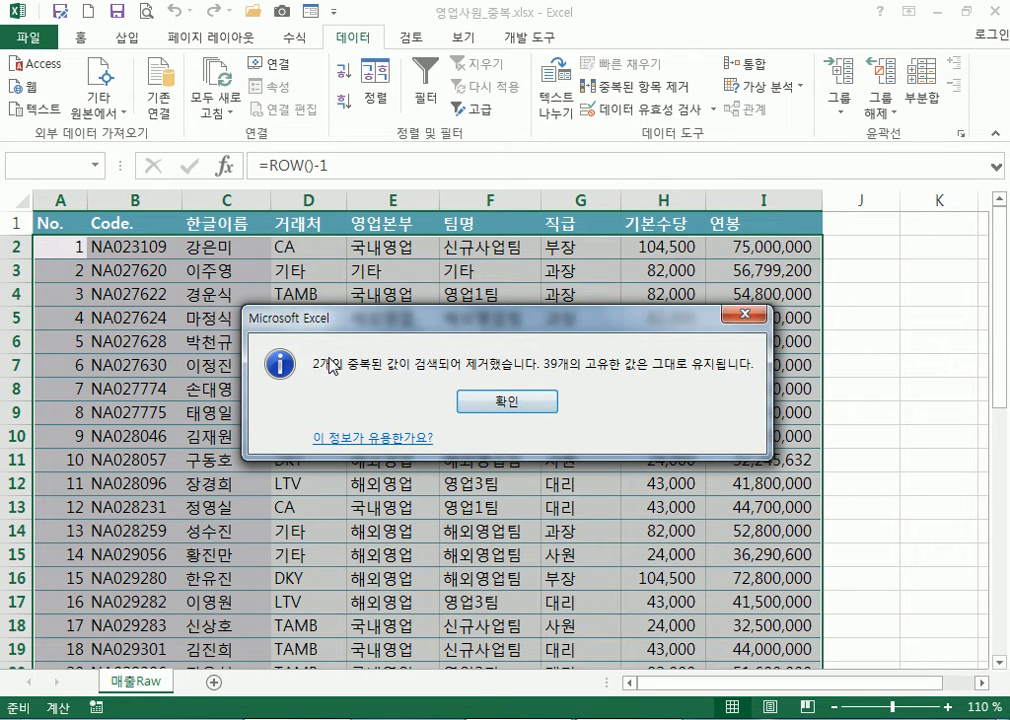
pyautogui.click(501, 401)
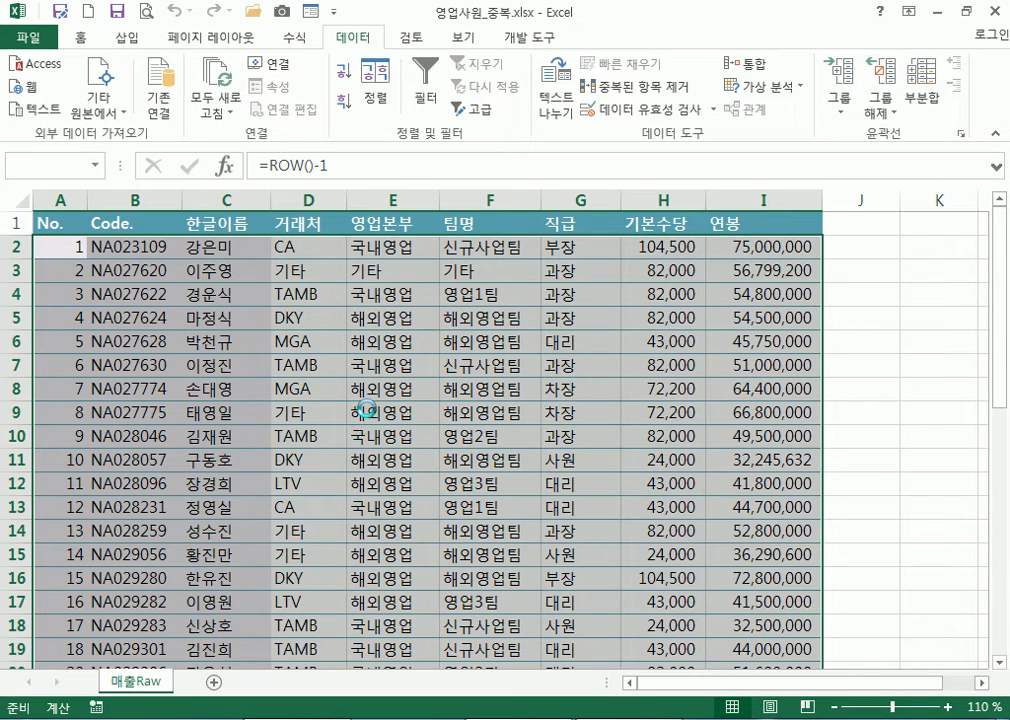
pyautogui.scroll(-9, 362, 405)
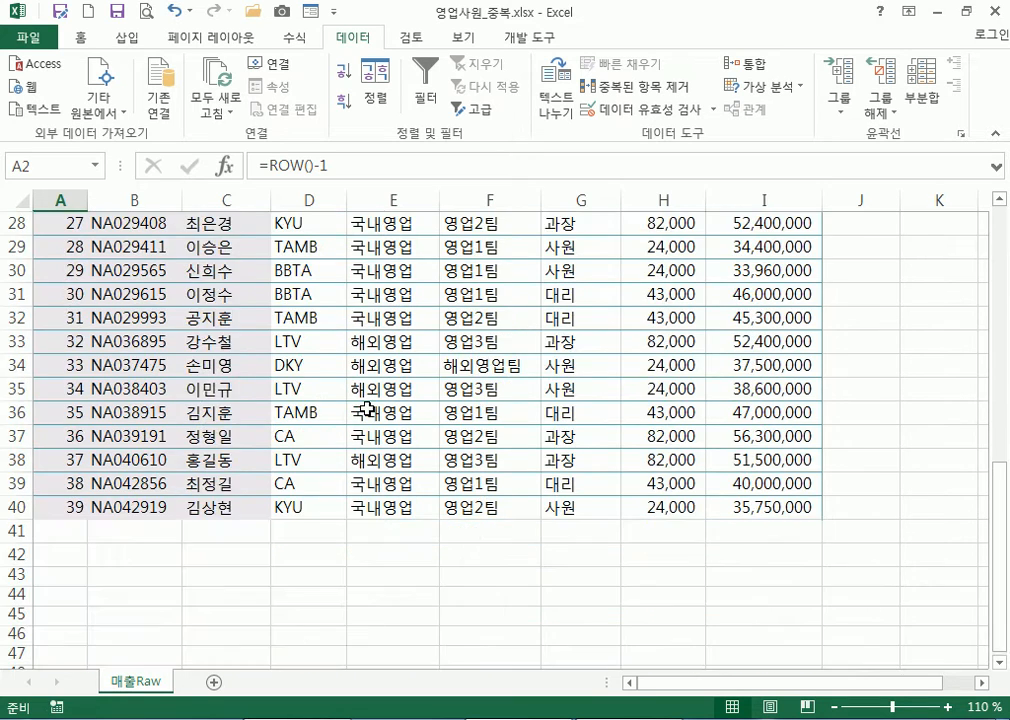
pyautogui.scroll(4, 200, 406)
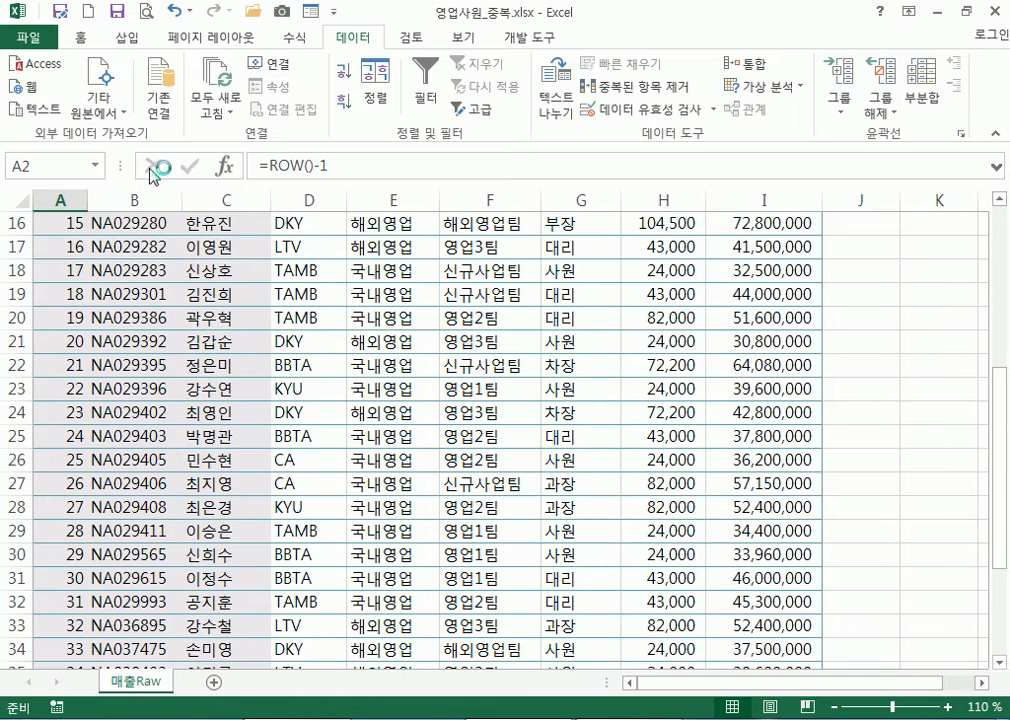
pyautogui.click(175, 17)
pyautogui.scroll(-8, 273, 347)
pyautogui.scroll(3, 269, 351)
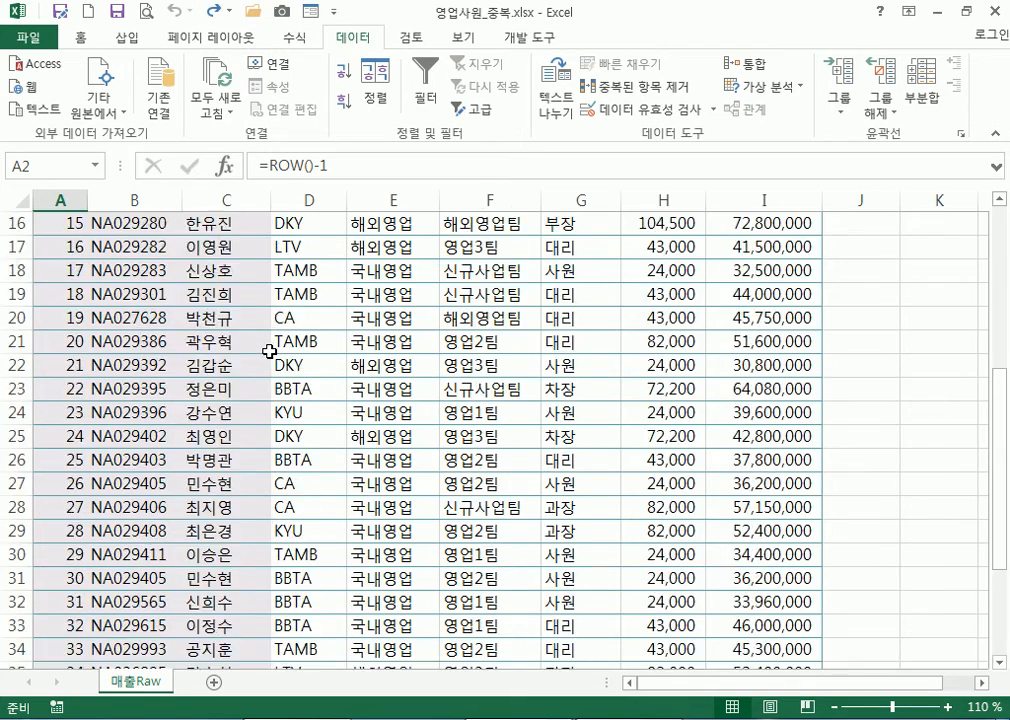
pyautogui.scroll(5, 269, 351)
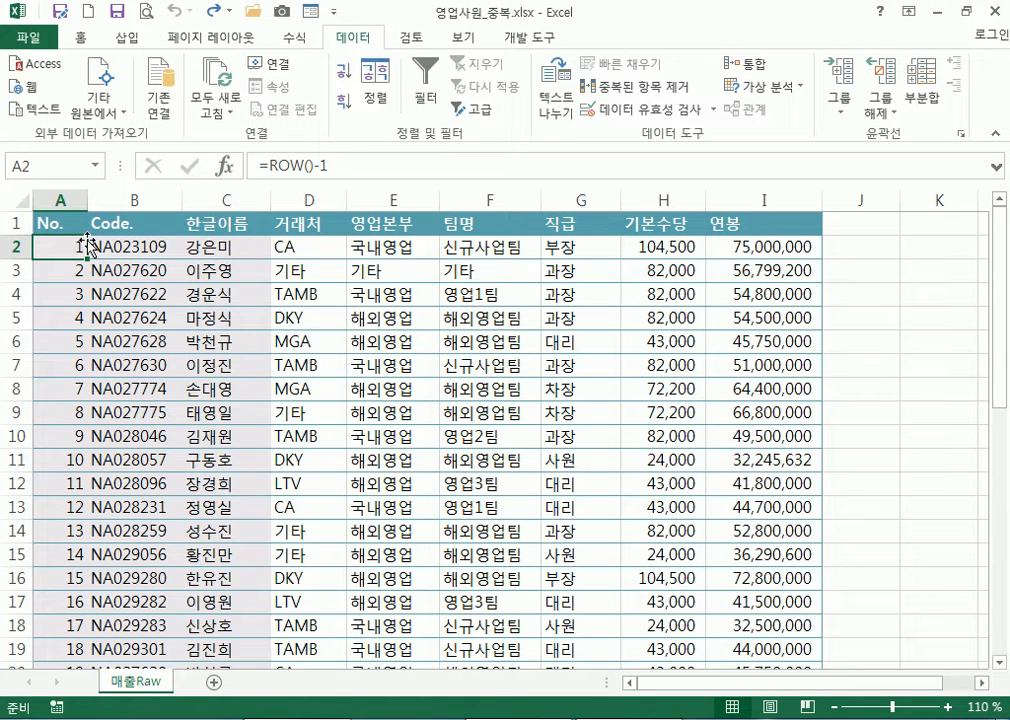
# Enter the header 'no' in J1 and the values 1 and 2 in J2:J3
pyautogui.click(841, 225)
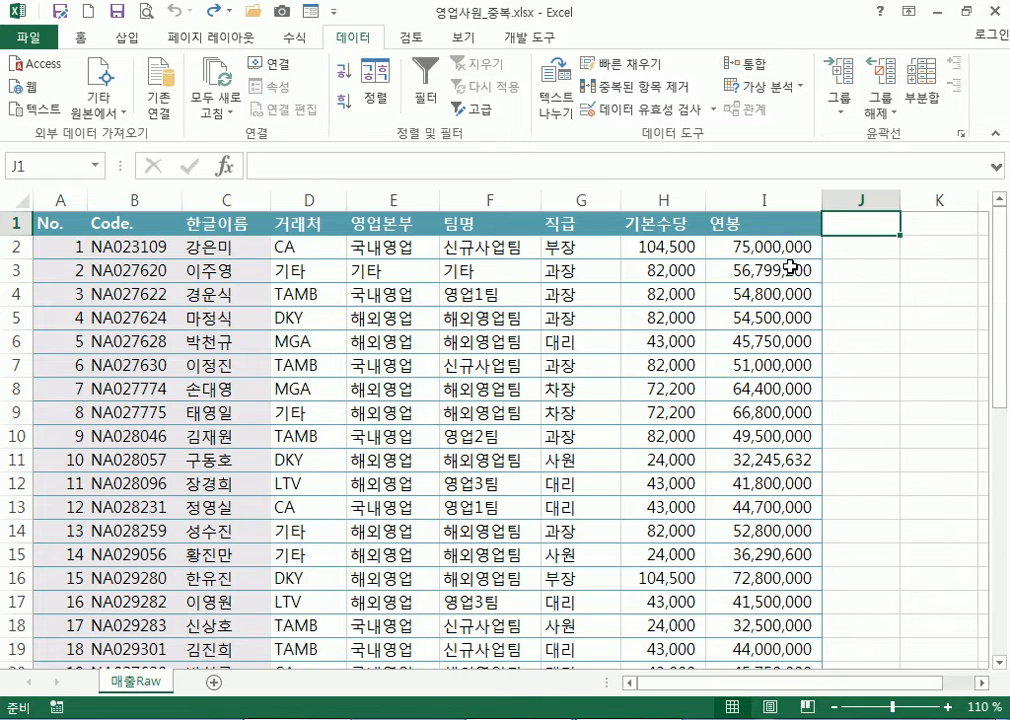
pyautogui.write('no')
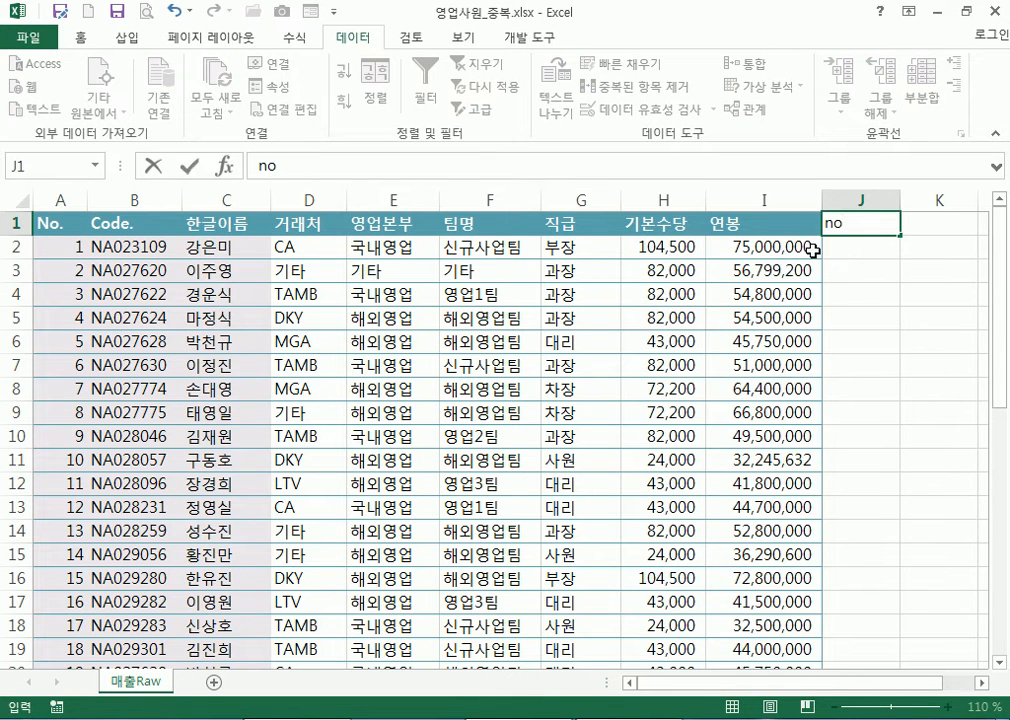
pyautogui.press('Return')
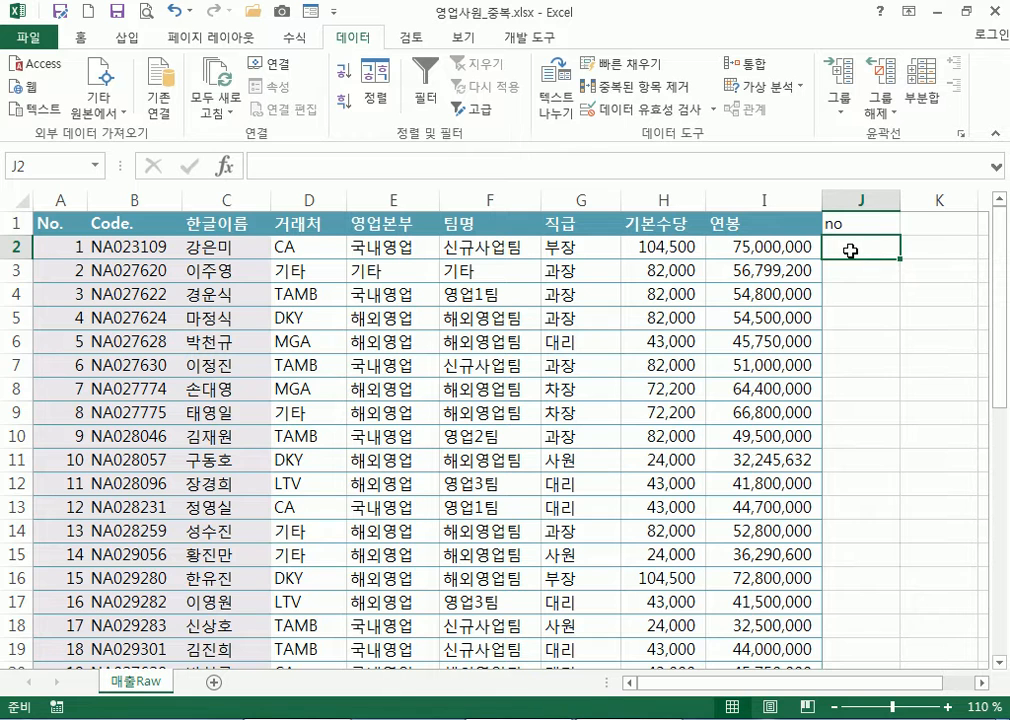
pyautogui.write('1')
pyautogui.press('Return')
pyautogui.write('2')
pyautogui.press('Return')
# Fill the 1, 2 series down column J to number every row through 41
pyautogui.moveTo(869, 248); pyautogui.dragTo(888, 272)
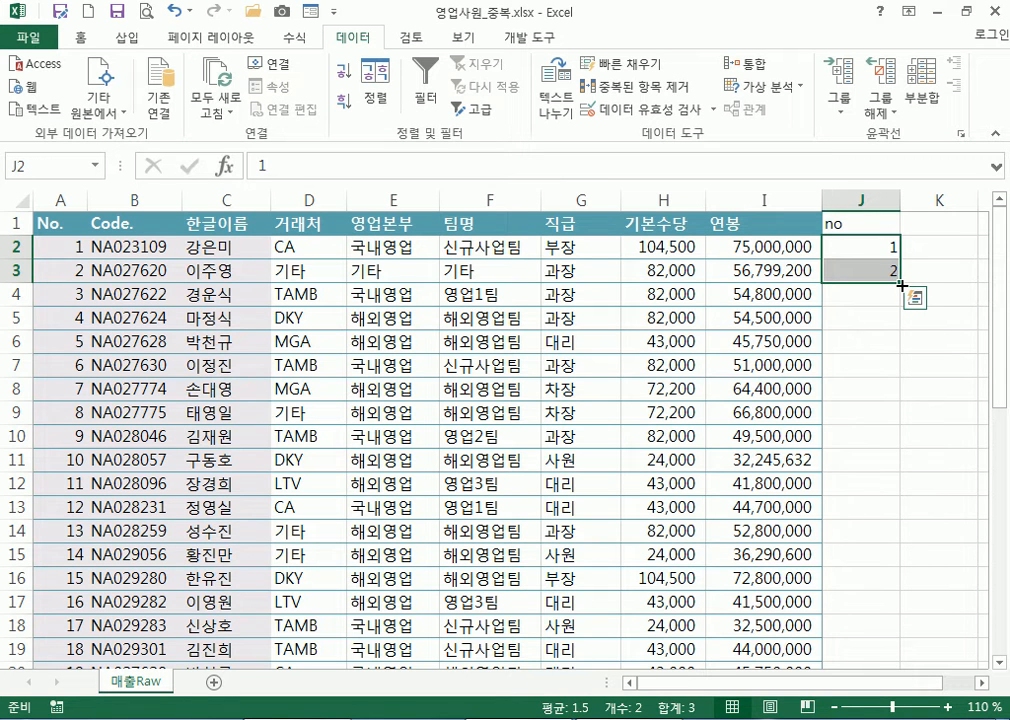
pyautogui.doubleClick(902, 285)
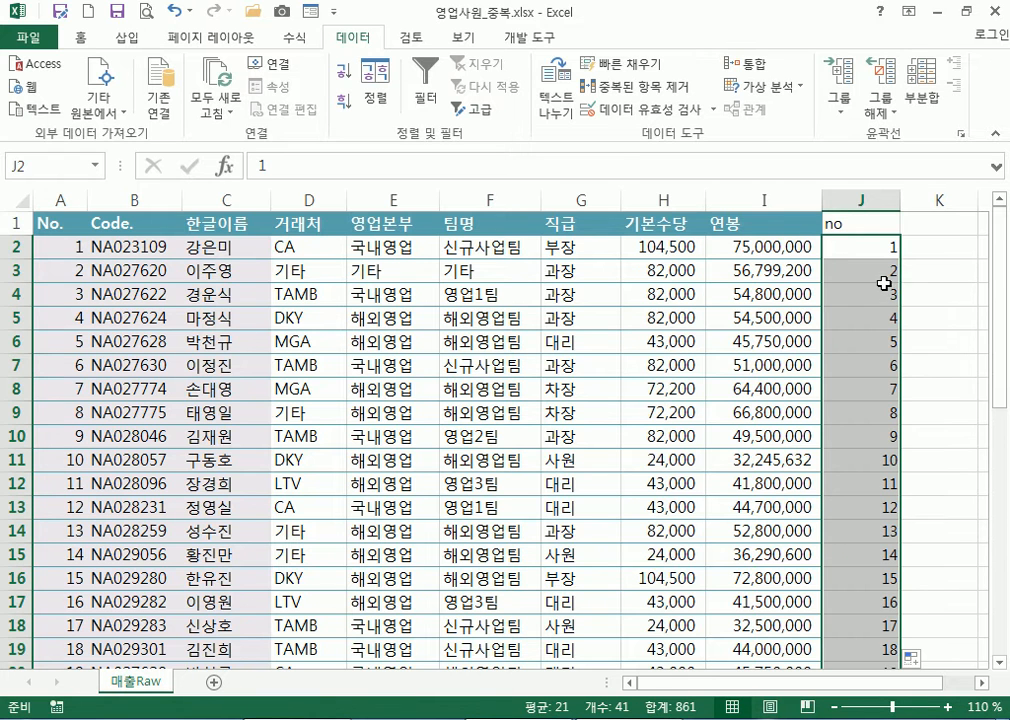
pyautogui.scroll(-4, 872, 314)
pyautogui.scroll(-7, 872, 316)
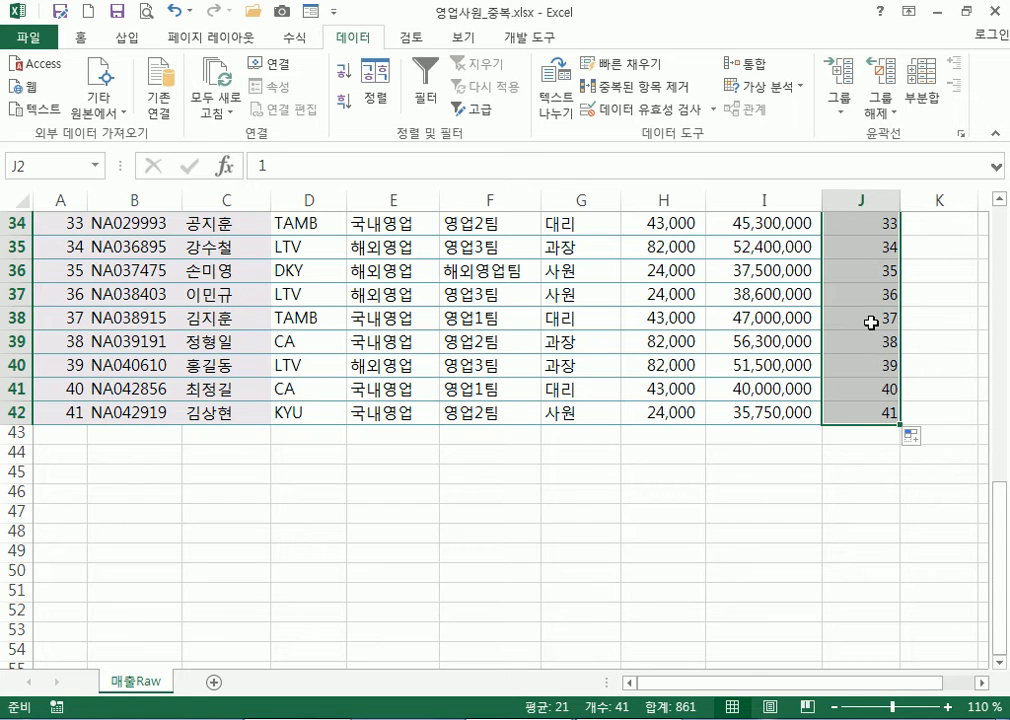
pyautogui.scroll(11, 872, 320)
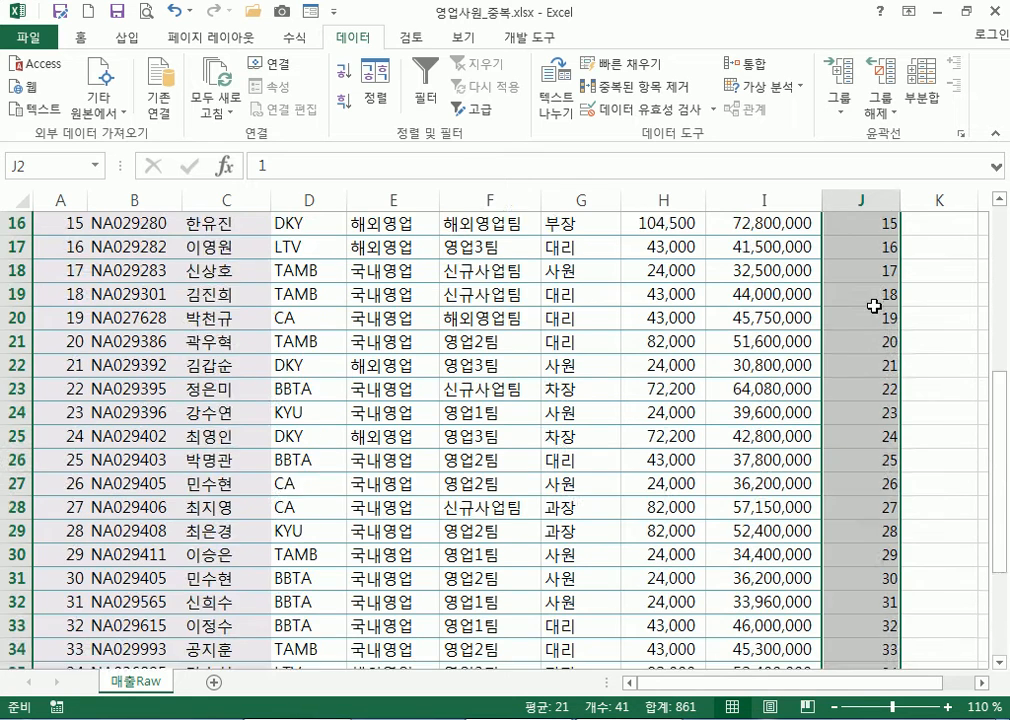
pyautogui.keyDown('shift'); pyautogui.click(885, 268); pyautogui.keyUp('shift')
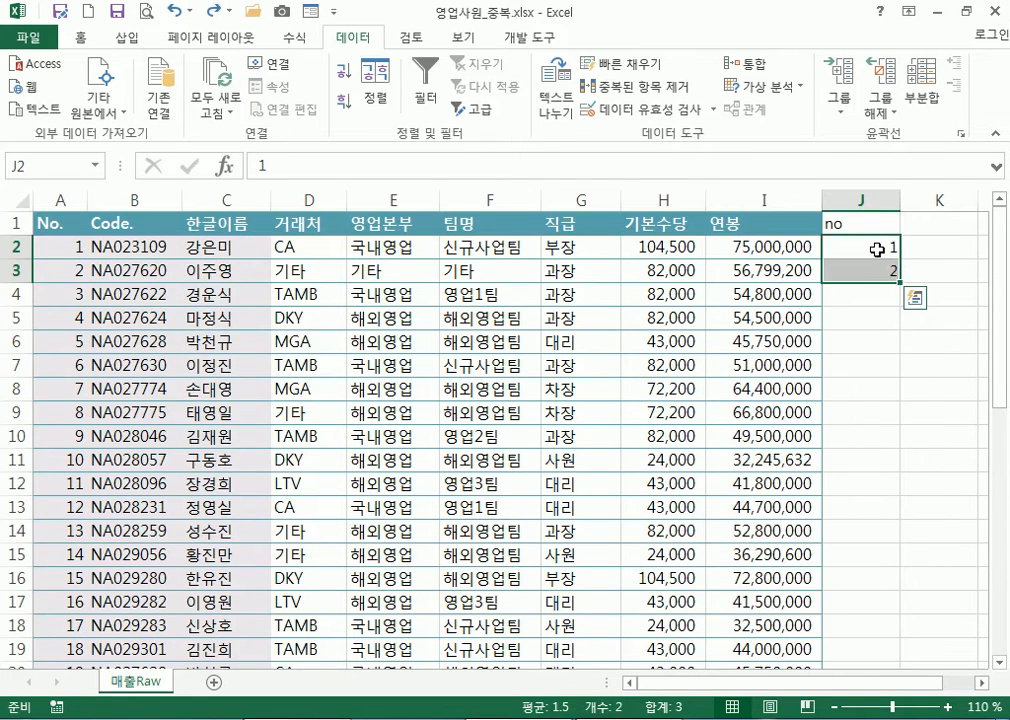
pyautogui.click(878, 249)
pyautogui.click(872, 272)
pyautogui.click(870, 249)
pyautogui.moveTo(870, 249); pyautogui.dragTo(876, 270)
pyautogui.moveTo(855, 250); pyautogui.dragTo(863, 271)
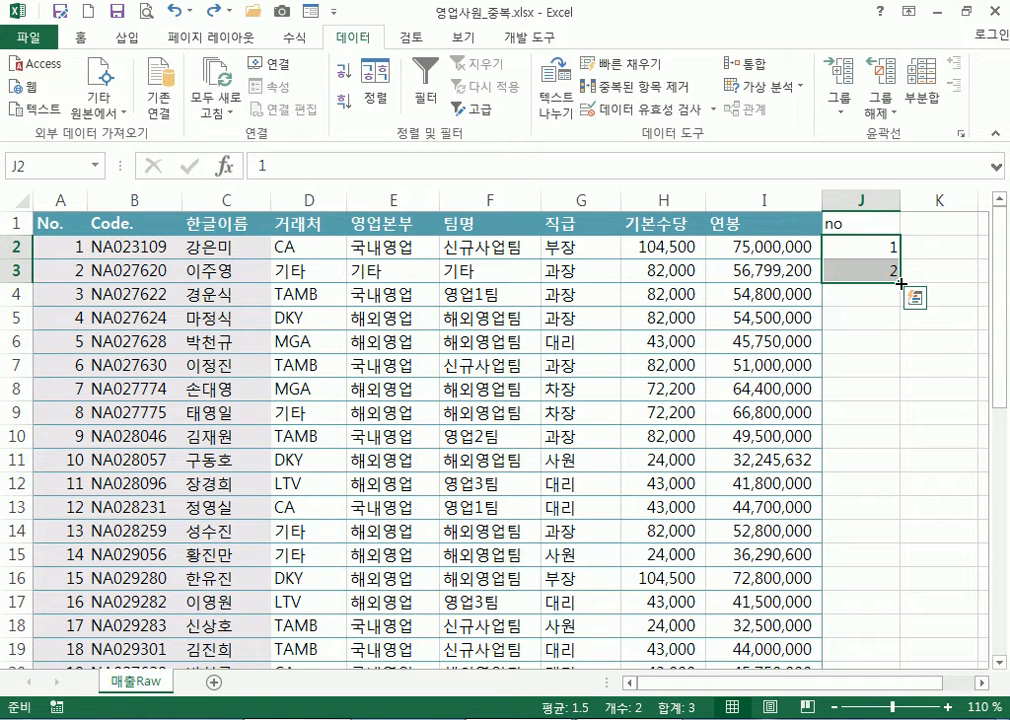
pyautogui.doubleClick(901, 284)
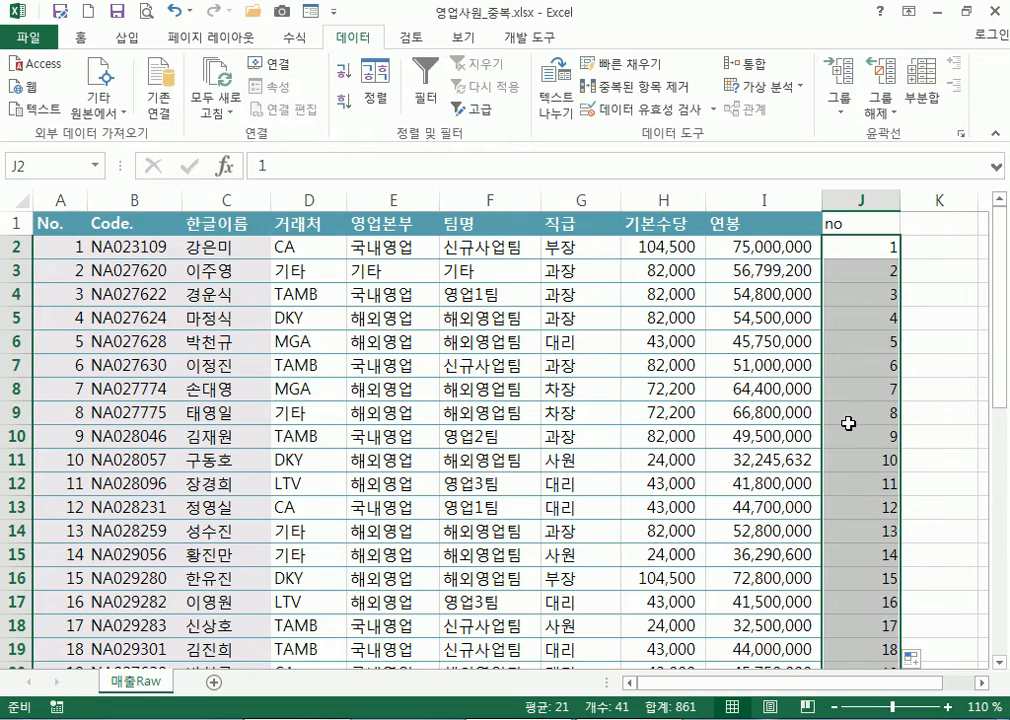
# Autofit column J to the width of its numbers
pyautogui.scroll(-4, 848, 421)
pyautogui.scroll(1, 848, 421)
pyautogui.doubleClick(899, 199)
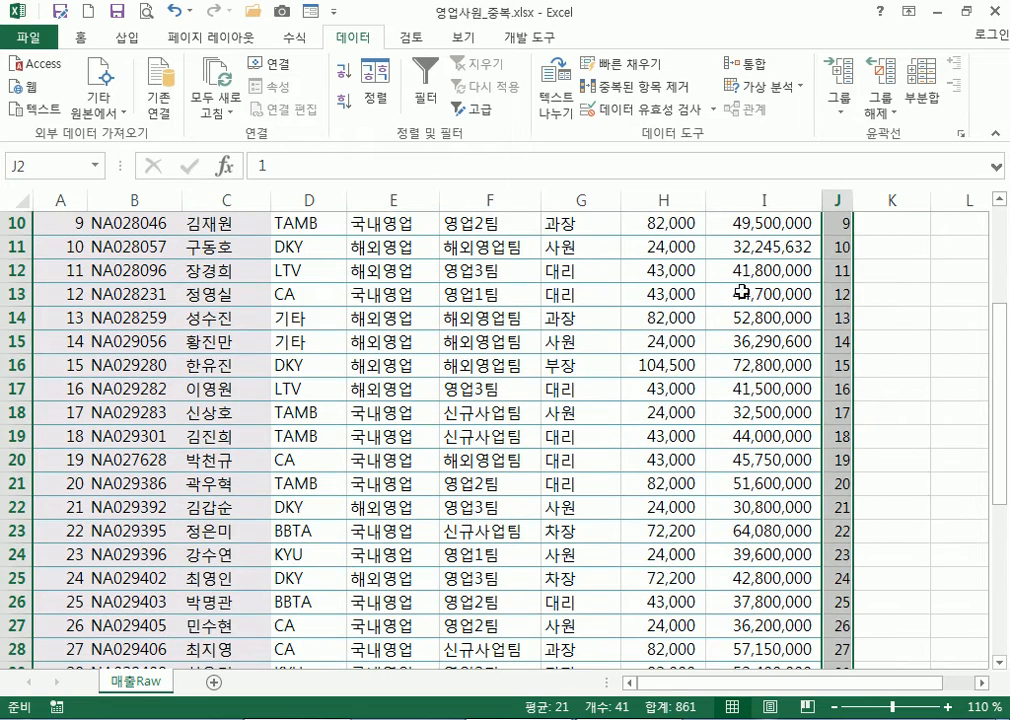
pyautogui.click(257, 316)
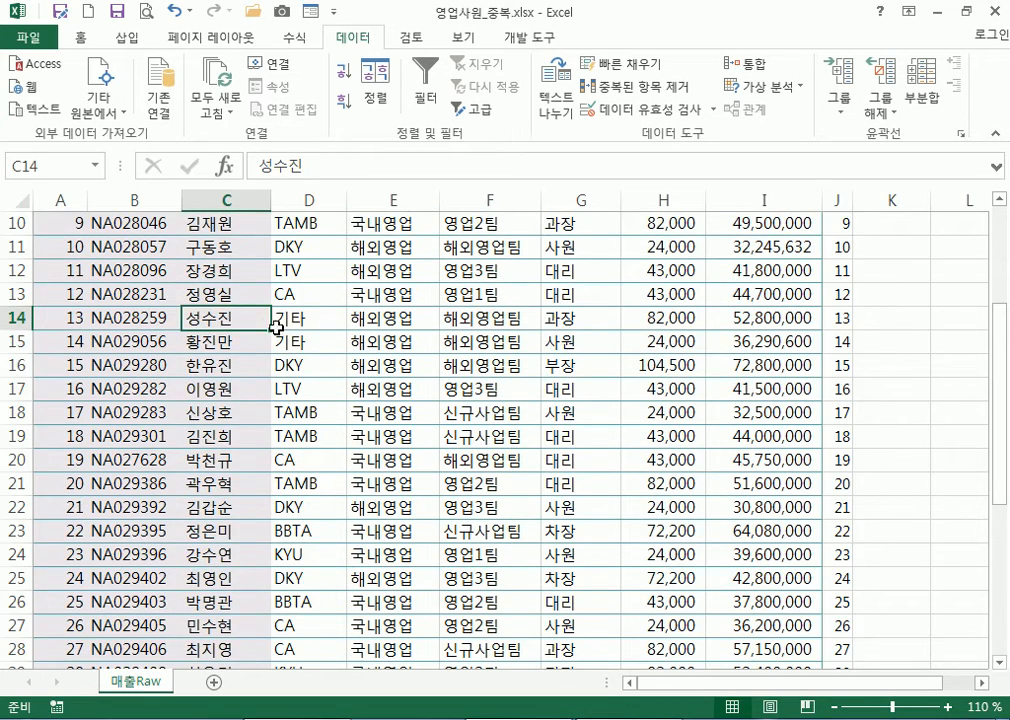
pyautogui.scroll(3, 270, 312)
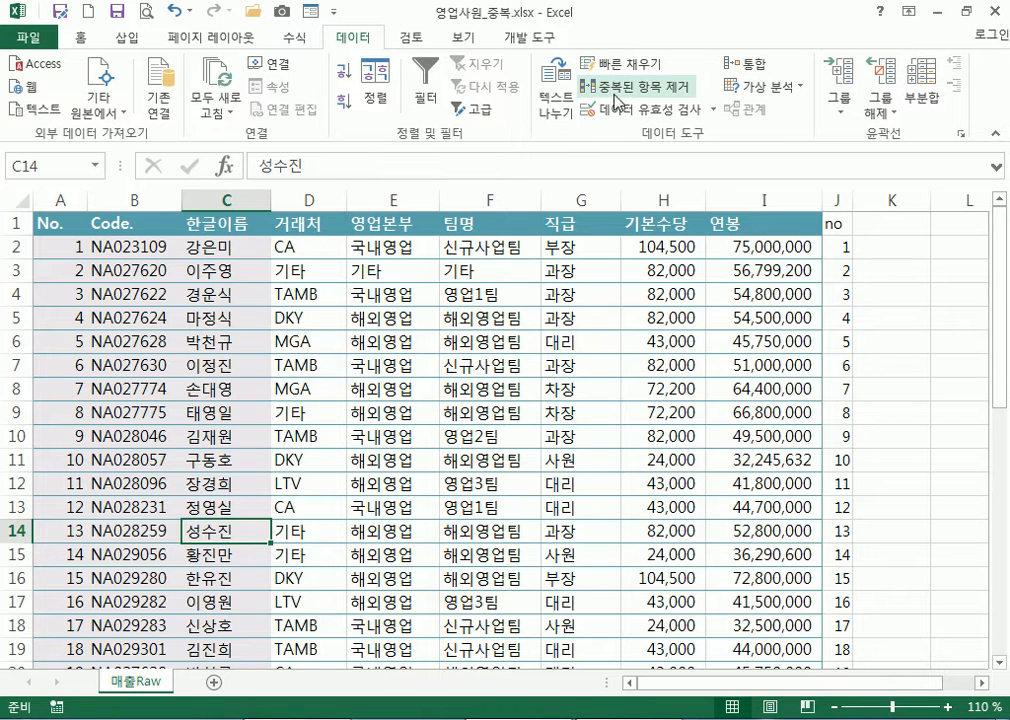
# Remove duplicate rows matching on Code. and 한글이름 again, leaving 39 rows
pyautogui.click(621, 91)
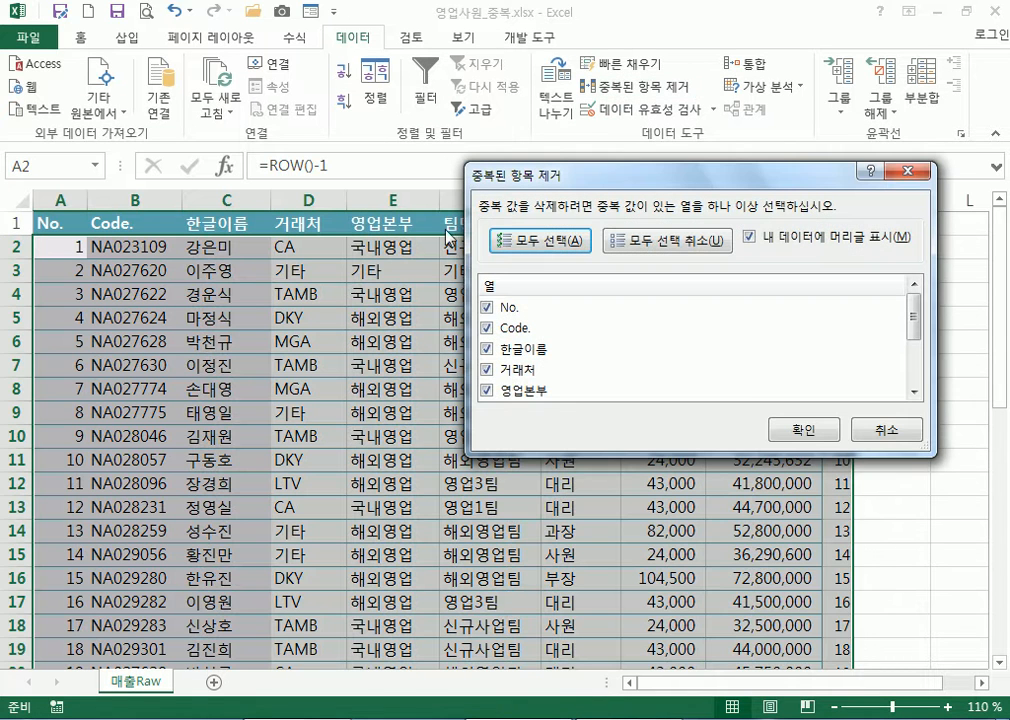
pyautogui.click(669, 250)
pyautogui.click(487, 328)
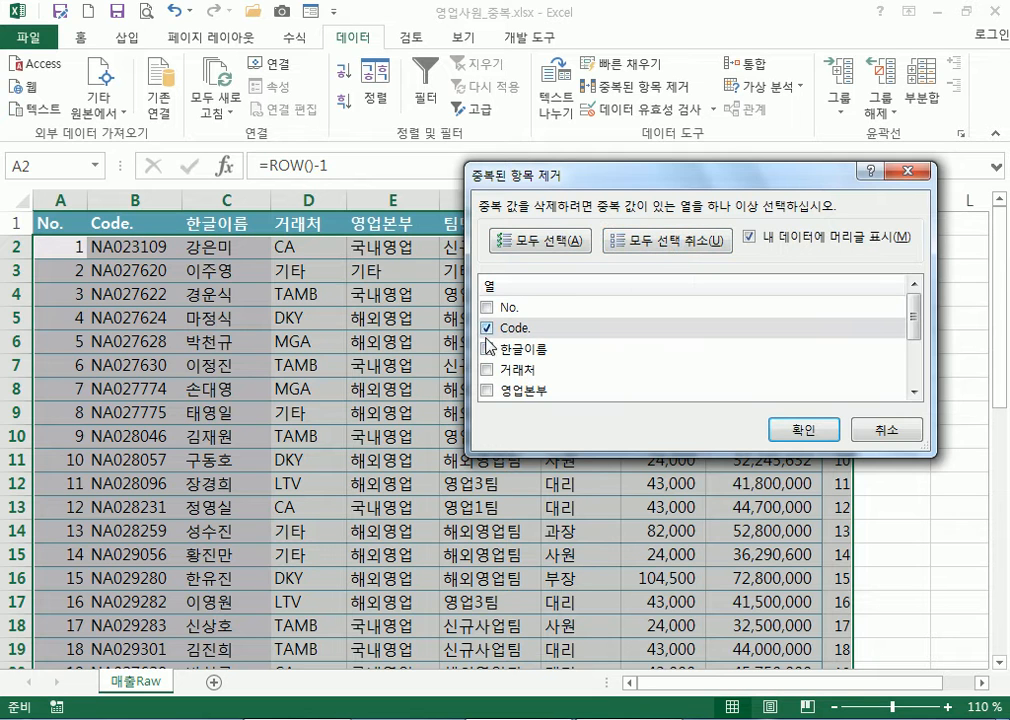
pyautogui.click(487, 350)
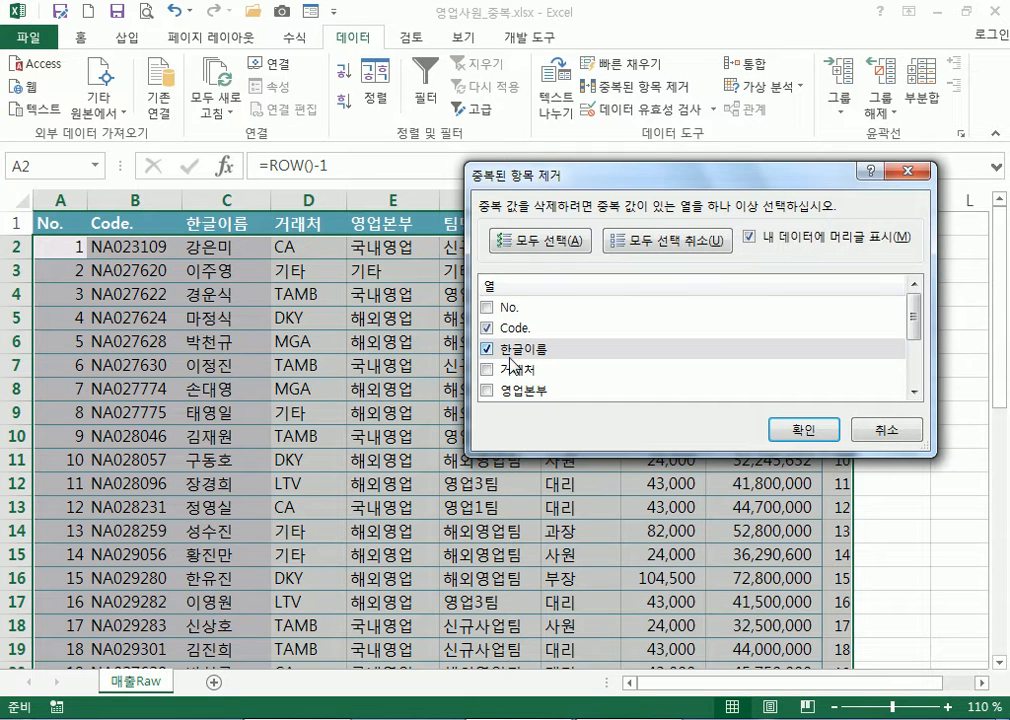
pyautogui.click(806, 428)
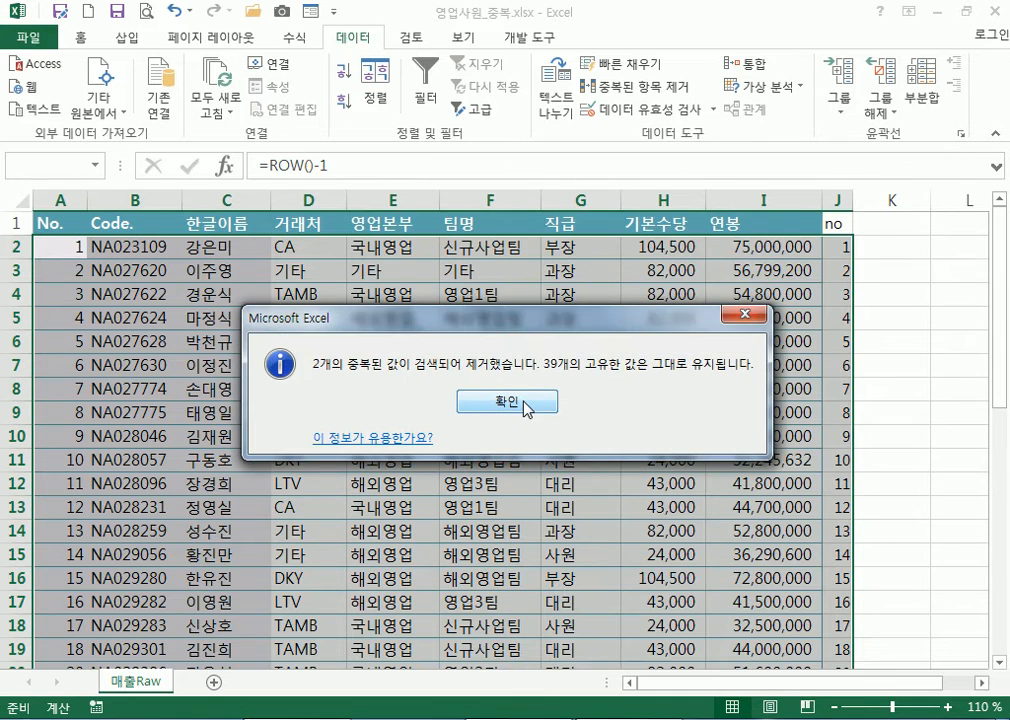
pyautogui.click(520, 402)
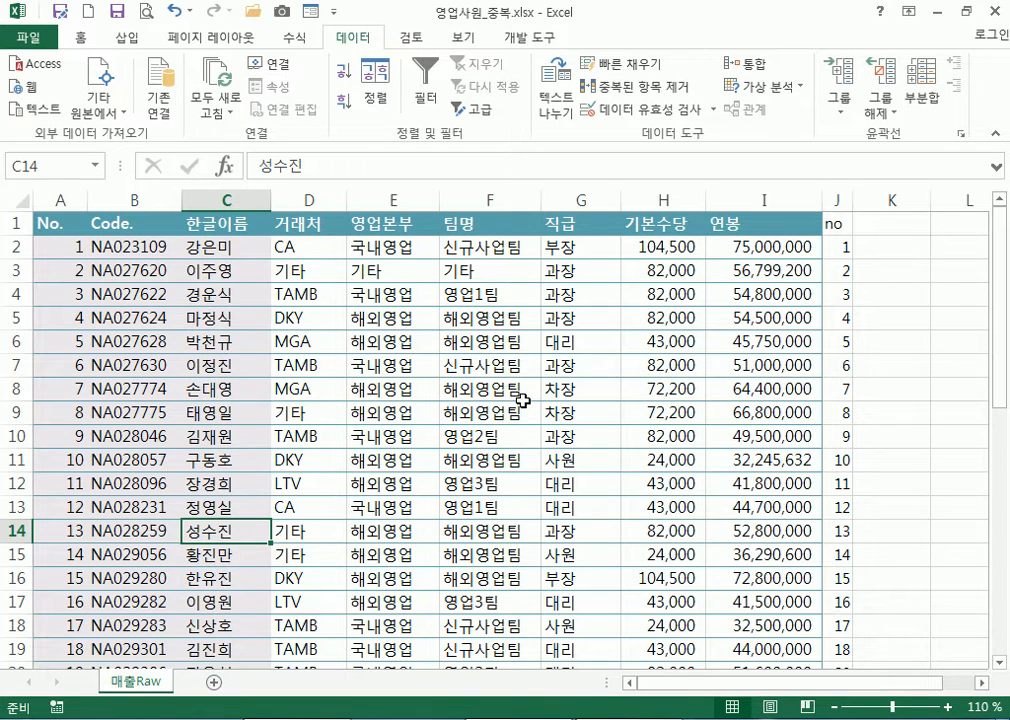
# Check that the 'no' column now skips 19 and 30 while No.'s row formula stays continuous
pyautogui.click(888, 248)
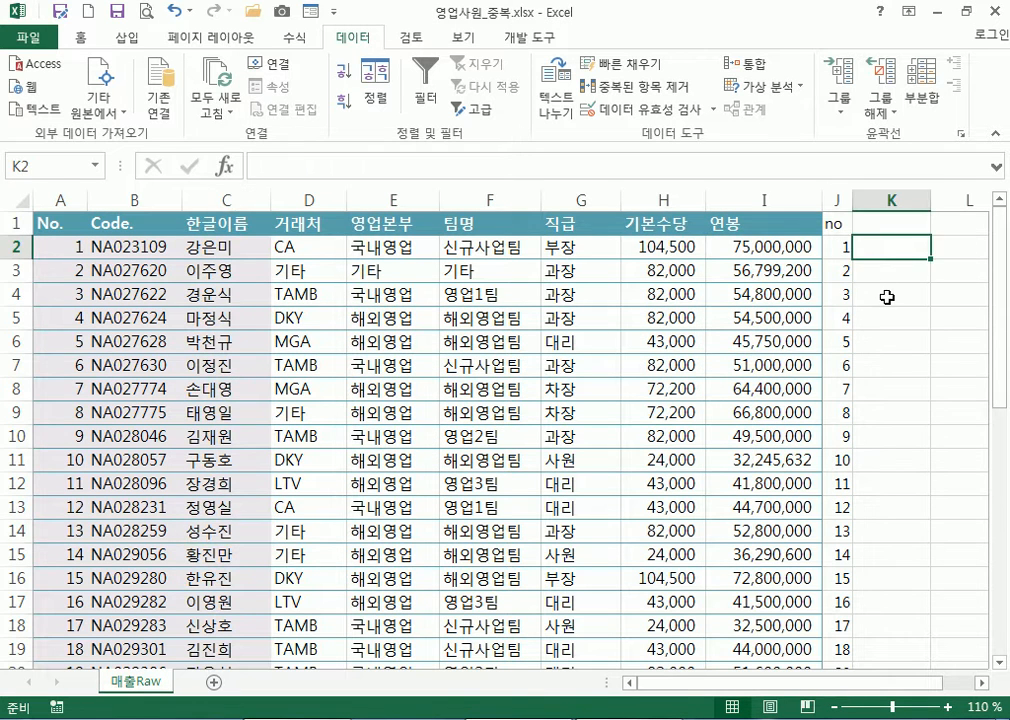
pyautogui.scroll(-2, 868, 383)
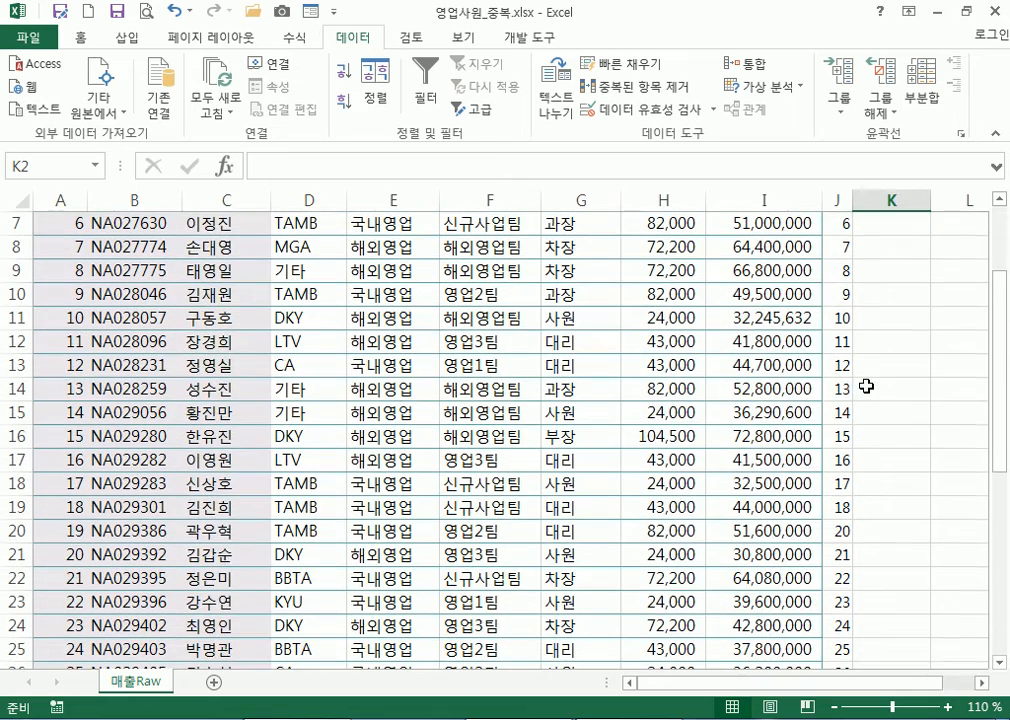
pyautogui.click(840, 483)
pyautogui.scroll(2, 923, 508)
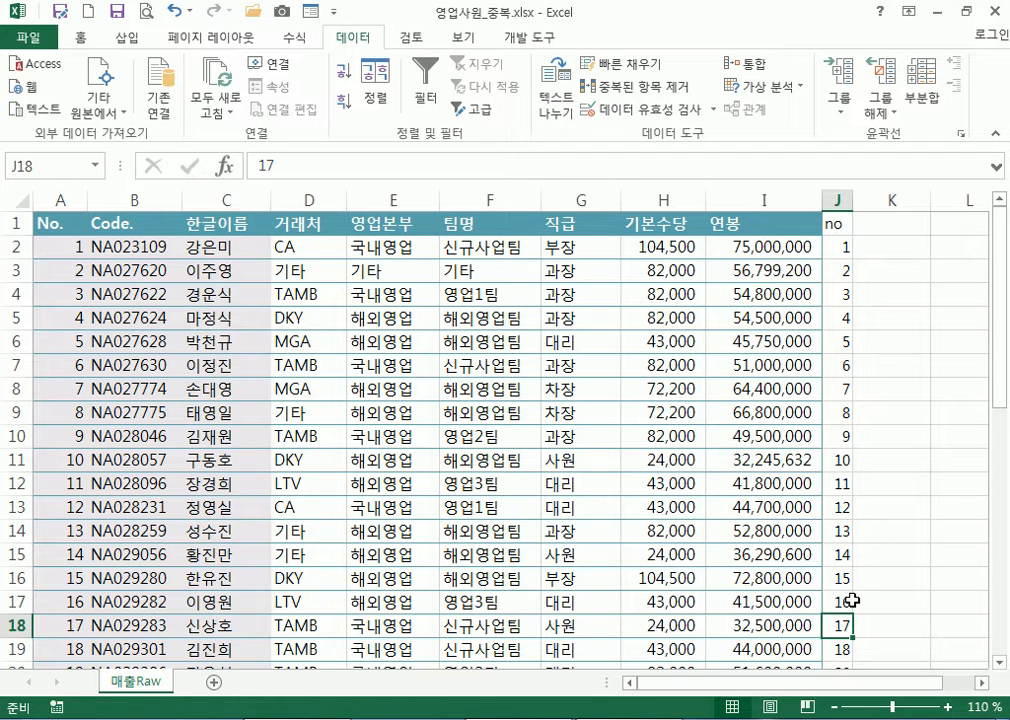
pyautogui.click(838, 646)
pyautogui.scroll(-4, 910, 510)
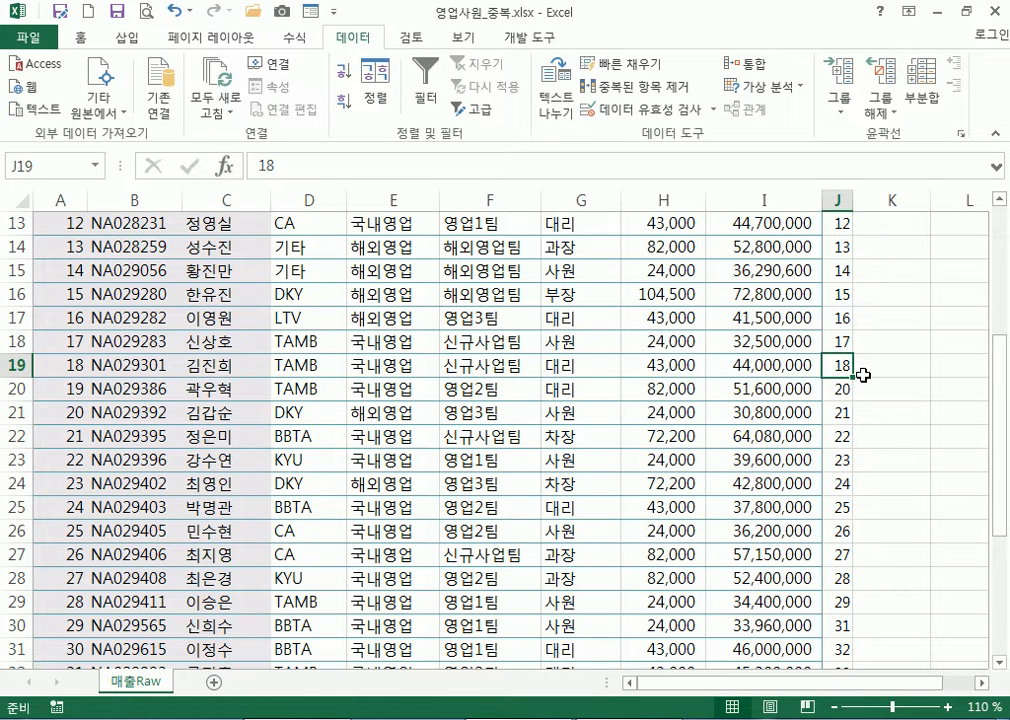
pyautogui.scroll(-2, 859, 528)
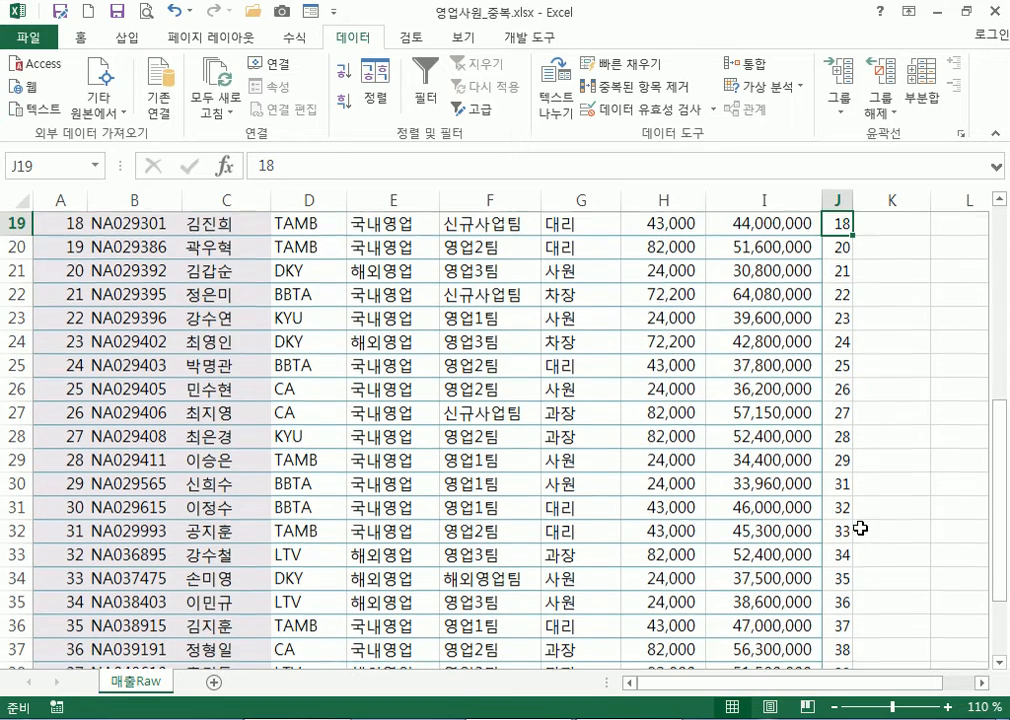
pyautogui.click(846, 481)
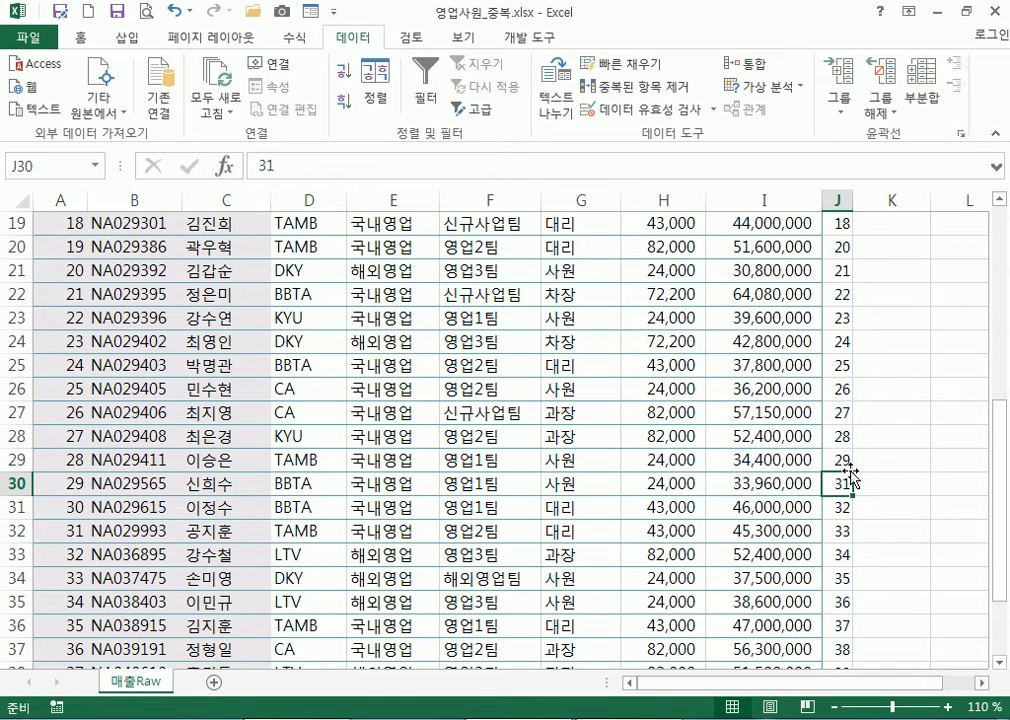
pyautogui.scroll(4, 83, 266)
pyautogui.click(79, 267)
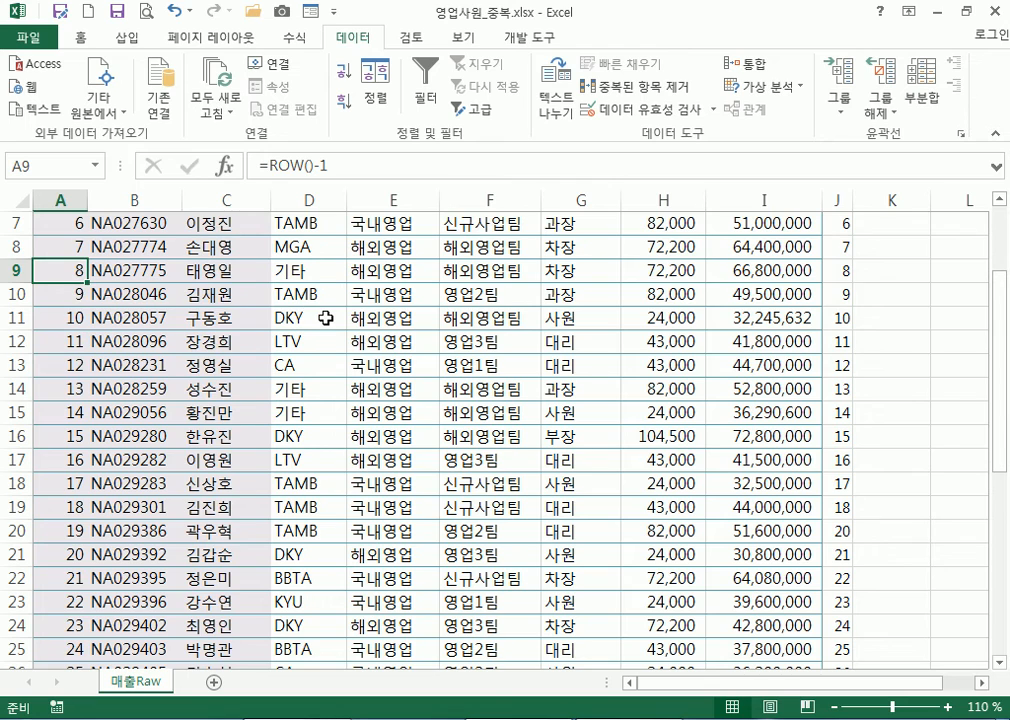
pyautogui.scroll(2, 326, 317)
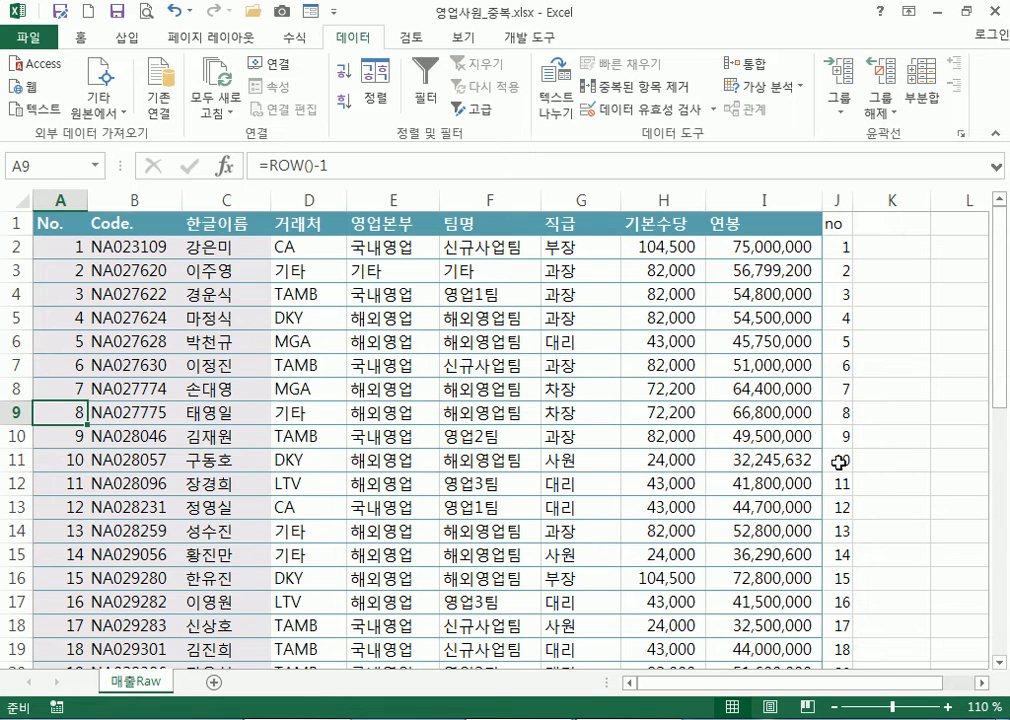
pyautogui.scroll(-4, 842, 482)
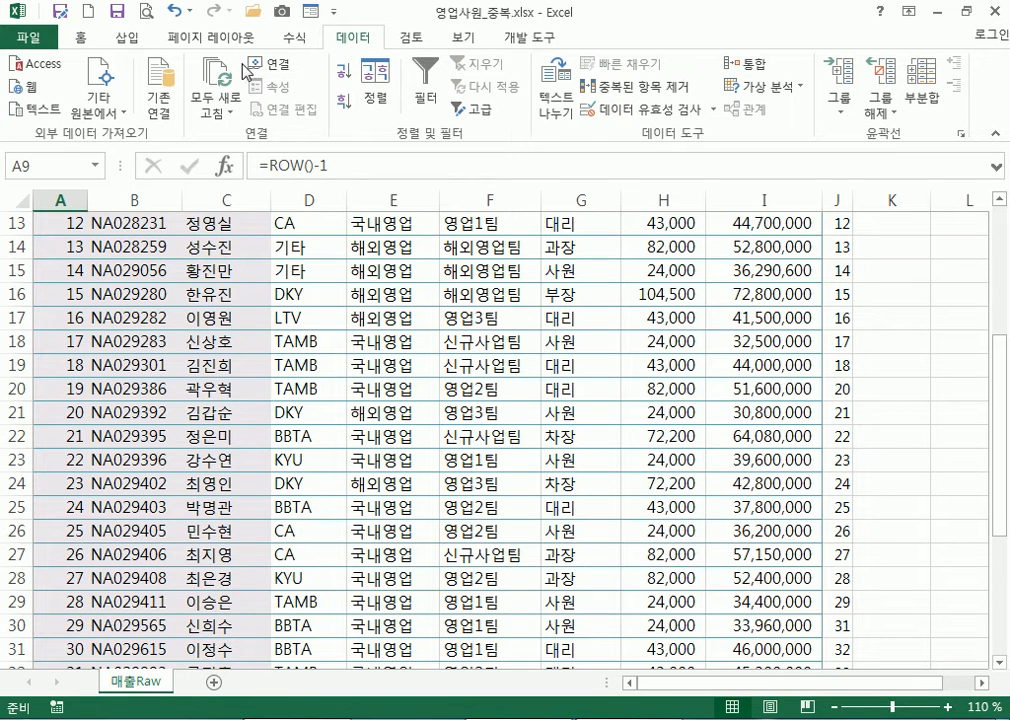
# Undo the Code. and 한글이름 duplicate removal to restore the two deleted employee rows
pyautogui.click(174, 12)
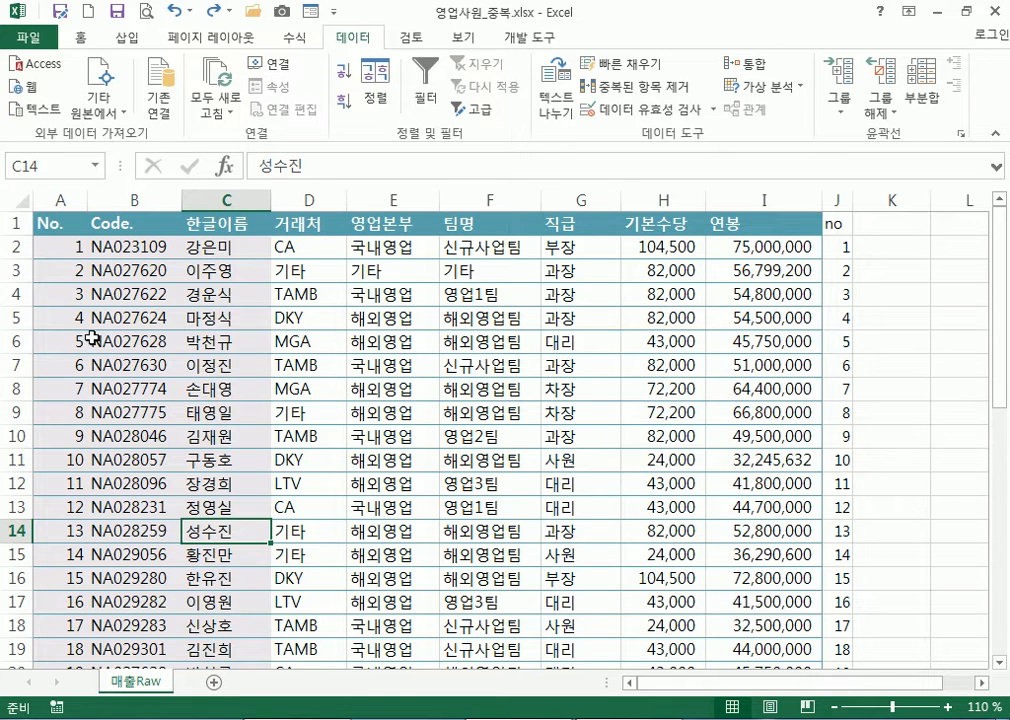
# Sort the table ascending by name, then ascending by Code
pyautogui.click(5, 246)
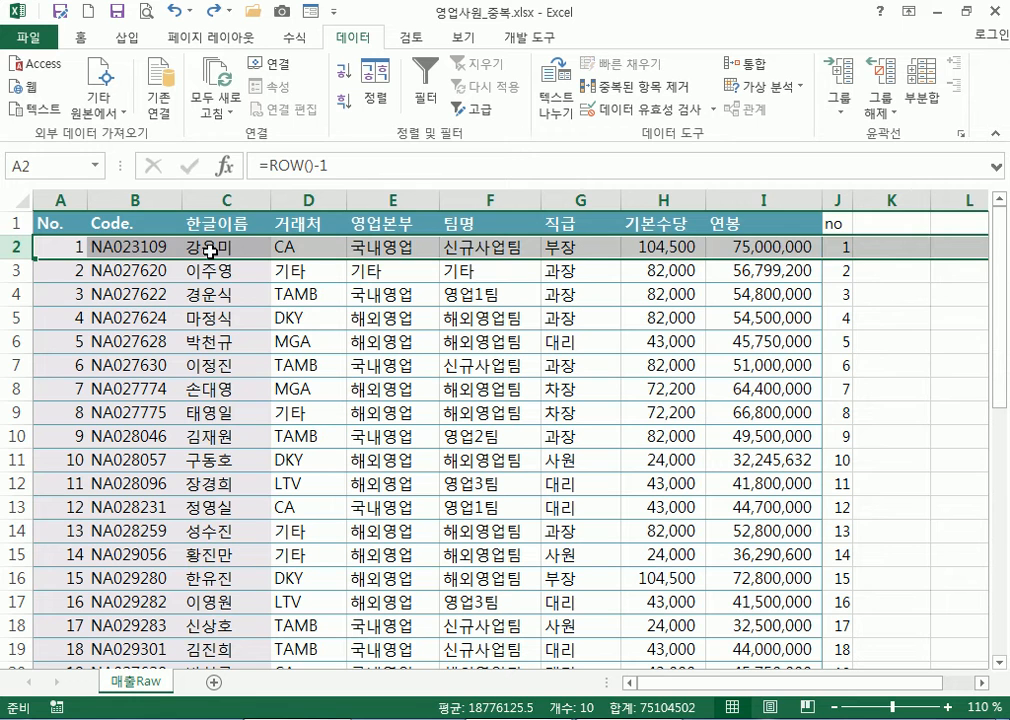
pyautogui.click(225, 246)
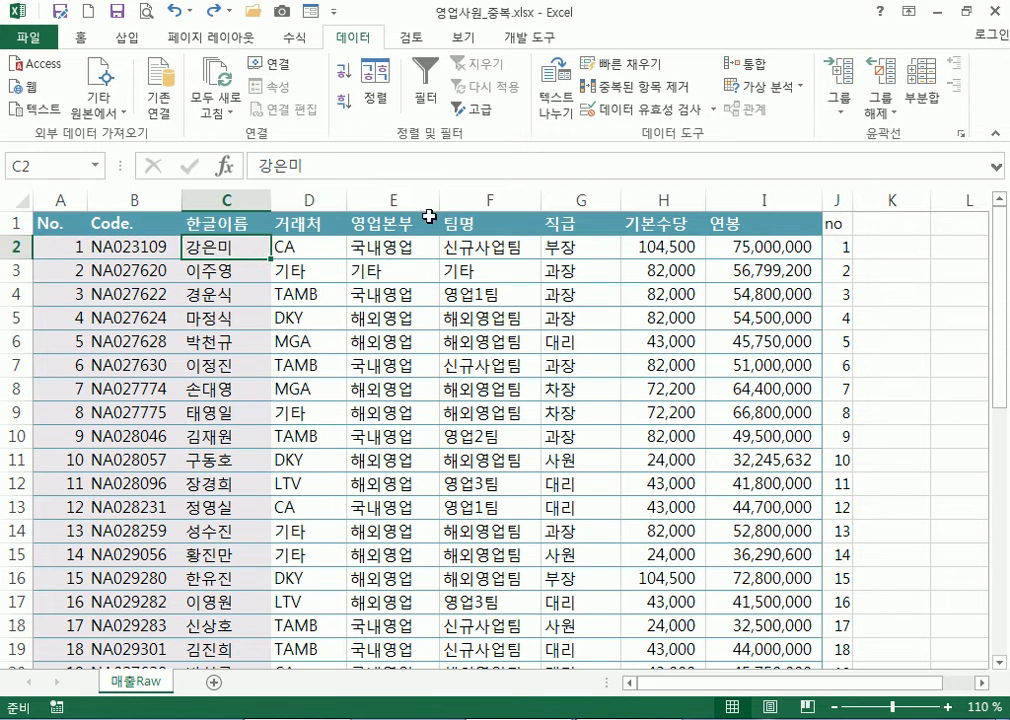
pyautogui.click(343, 70)
pyautogui.click(150, 247)
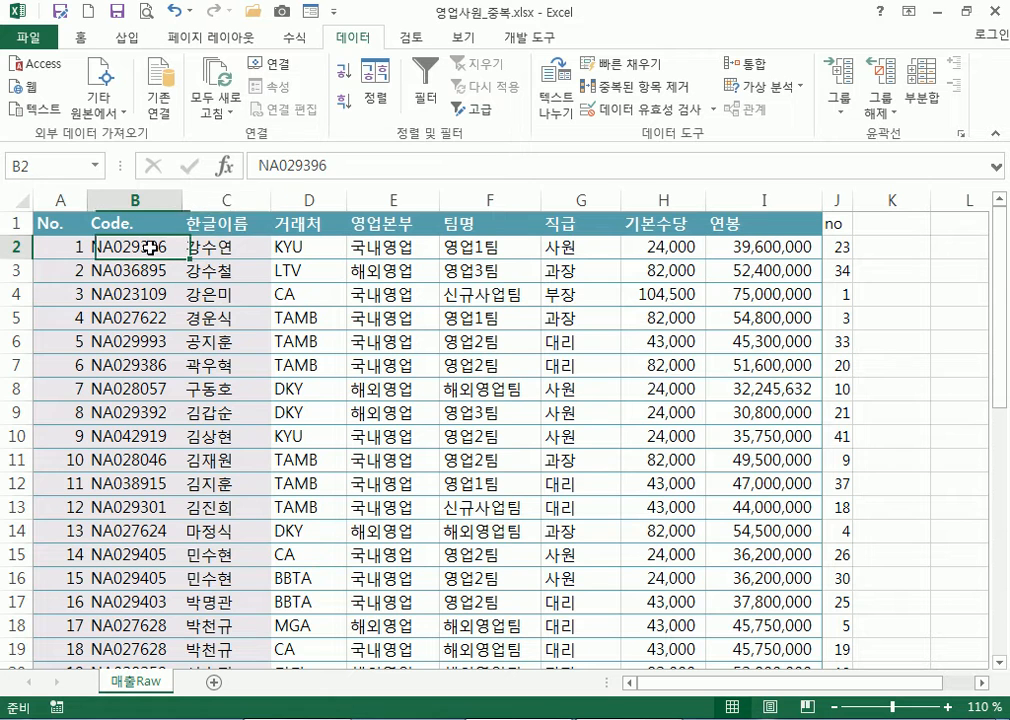
pyautogui.click(343, 70)
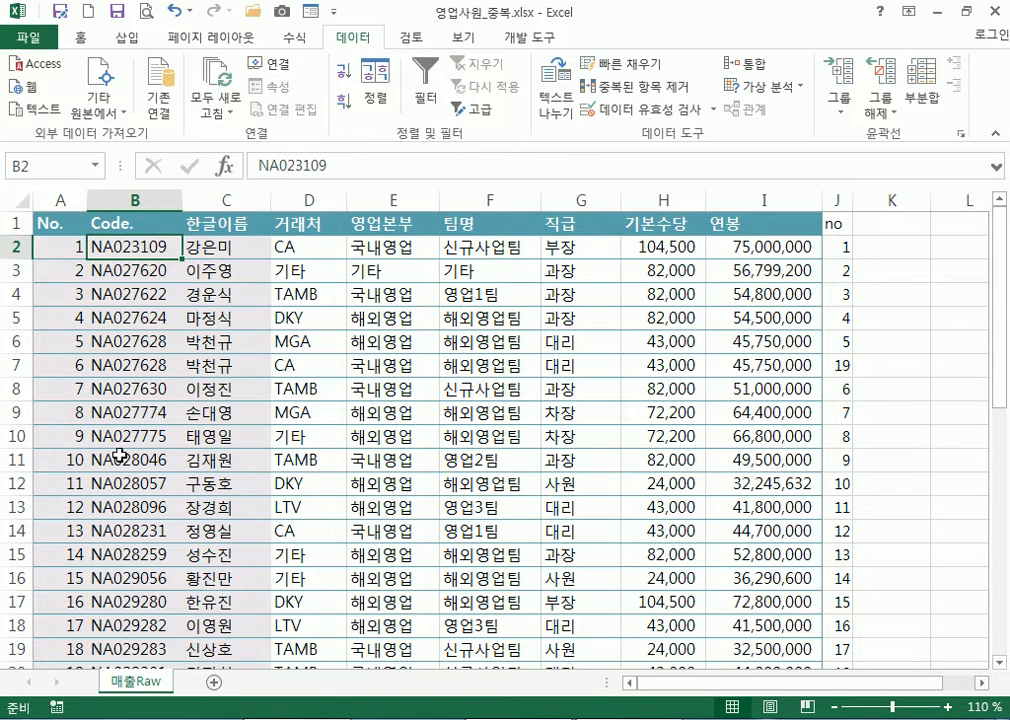
pyautogui.scroll(-8, 121, 434)
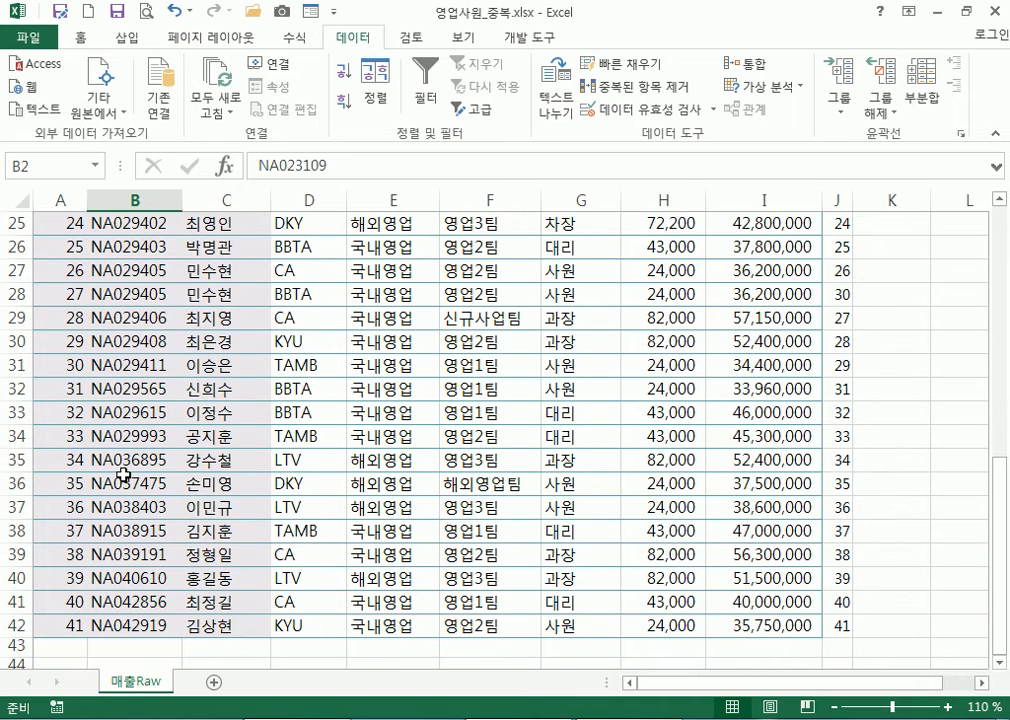
pyautogui.scroll(4, 123, 475)
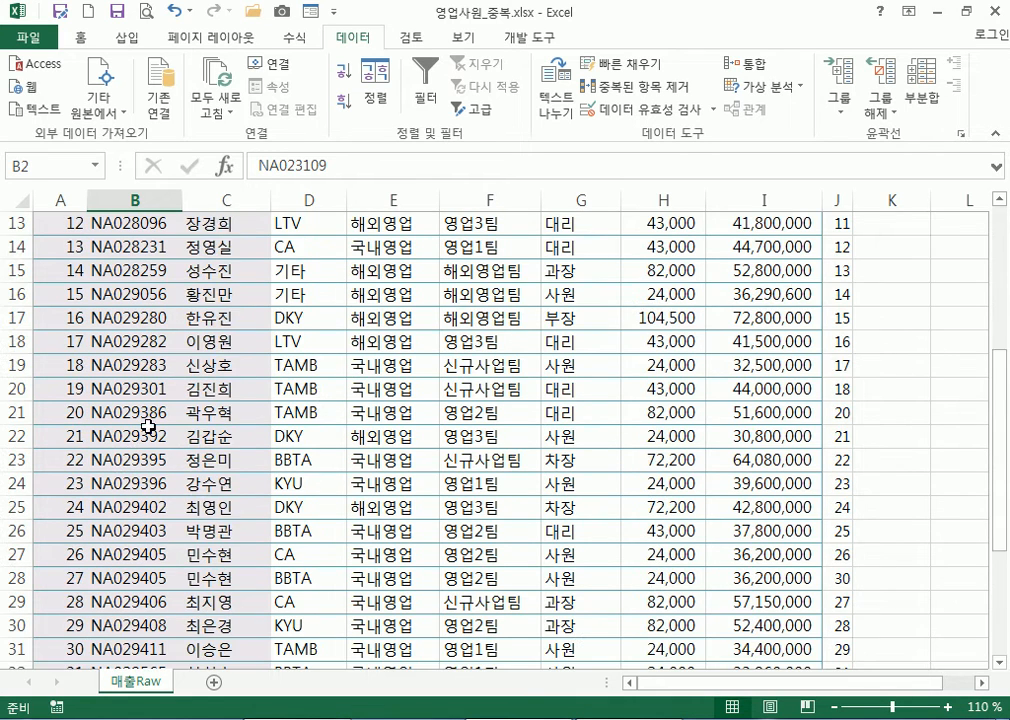
# Sort the table ascending by 한글이름
pyautogui.click(227, 220)
pyautogui.scroll(3, 203, 293)
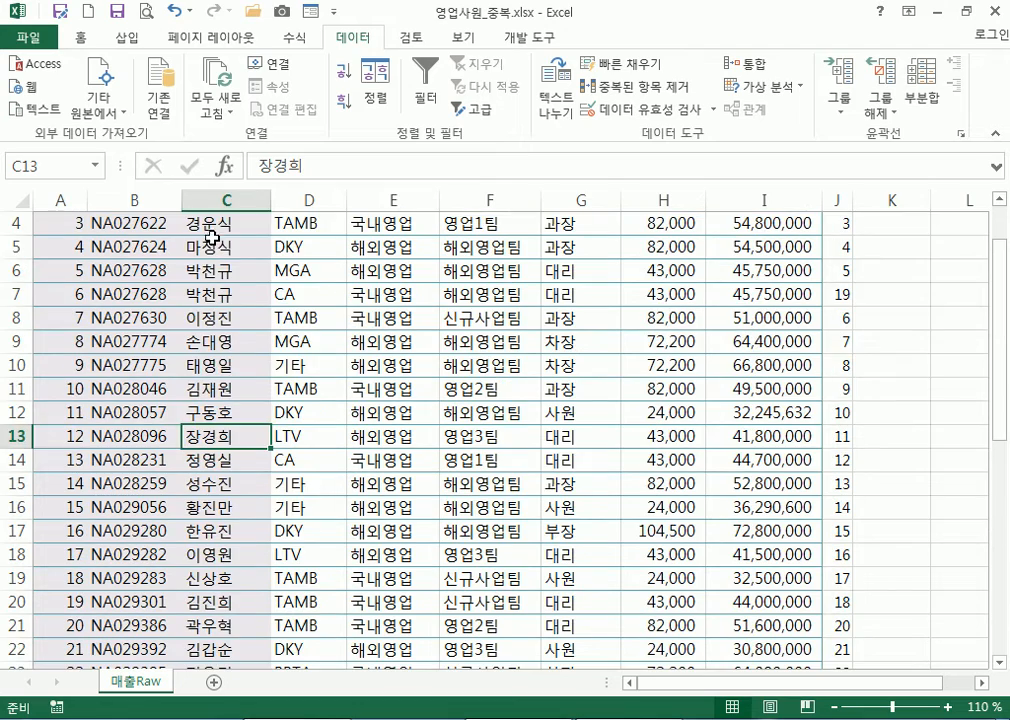
pyautogui.click(210, 241)
pyautogui.click(344, 72)
pyautogui.scroll(3, 204, 270)
pyautogui.click(190, 246)
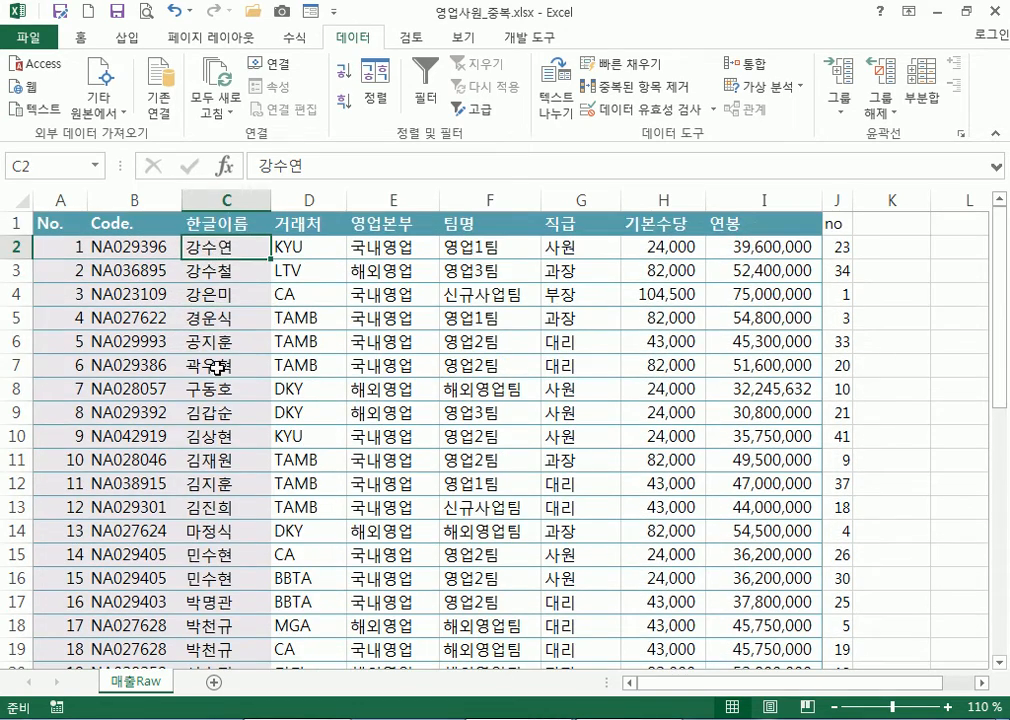
pyautogui.scroll(-10, 200, 400)
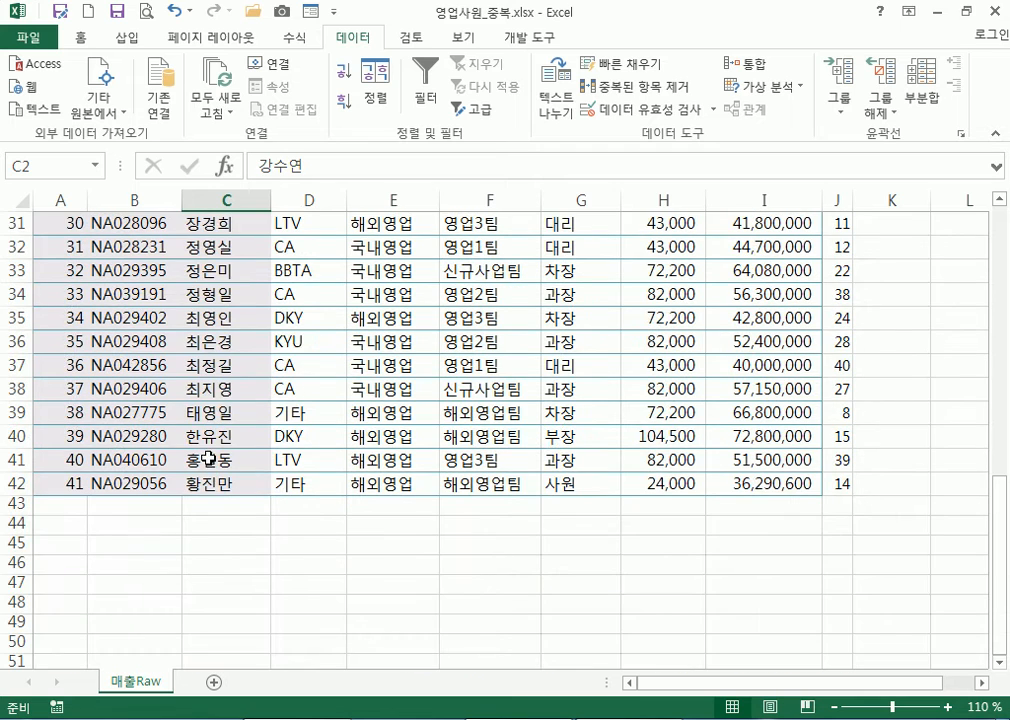
pyautogui.scroll(10, 214, 481)
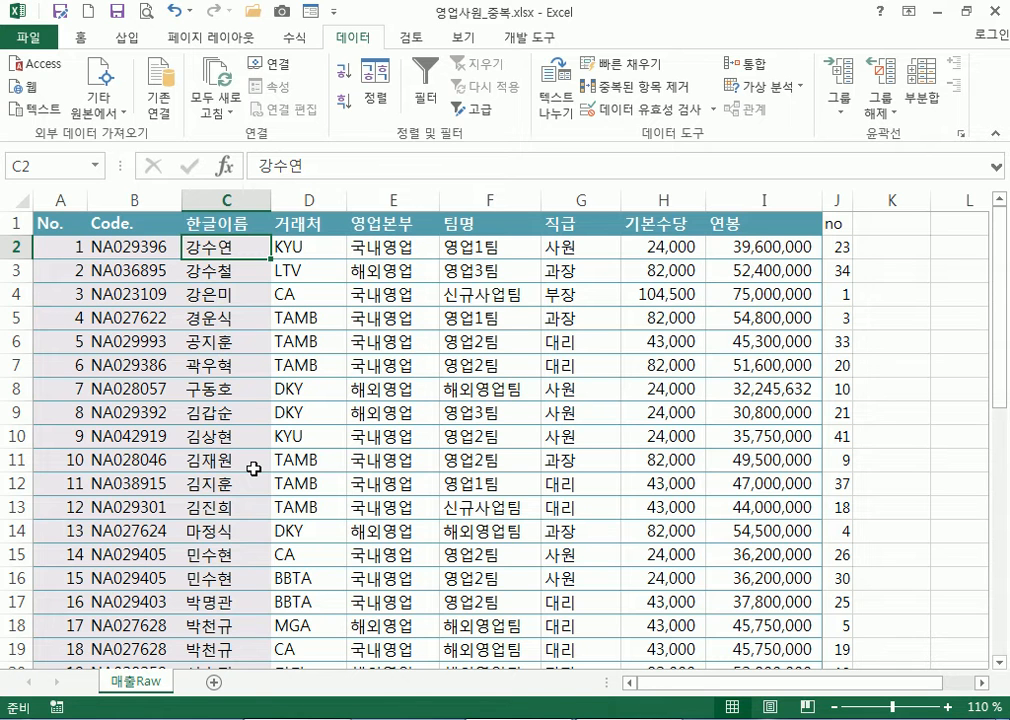
pyautogui.scroll(-3, 254, 469)
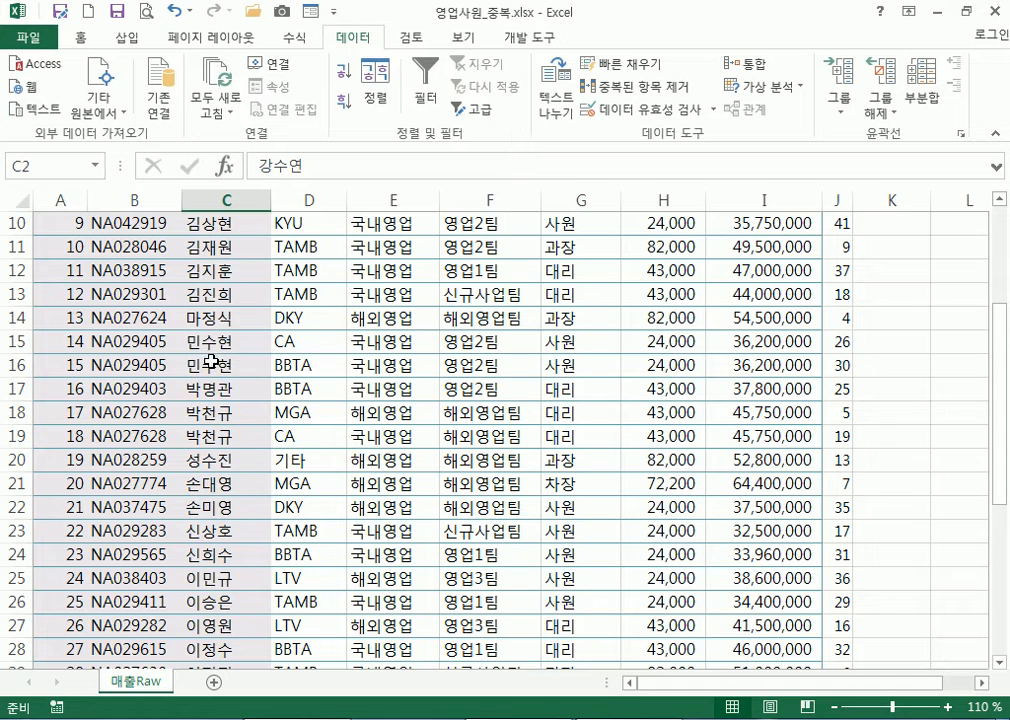
pyautogui.moveTo(211, 364); pyautogui.dragTo(211, 345)
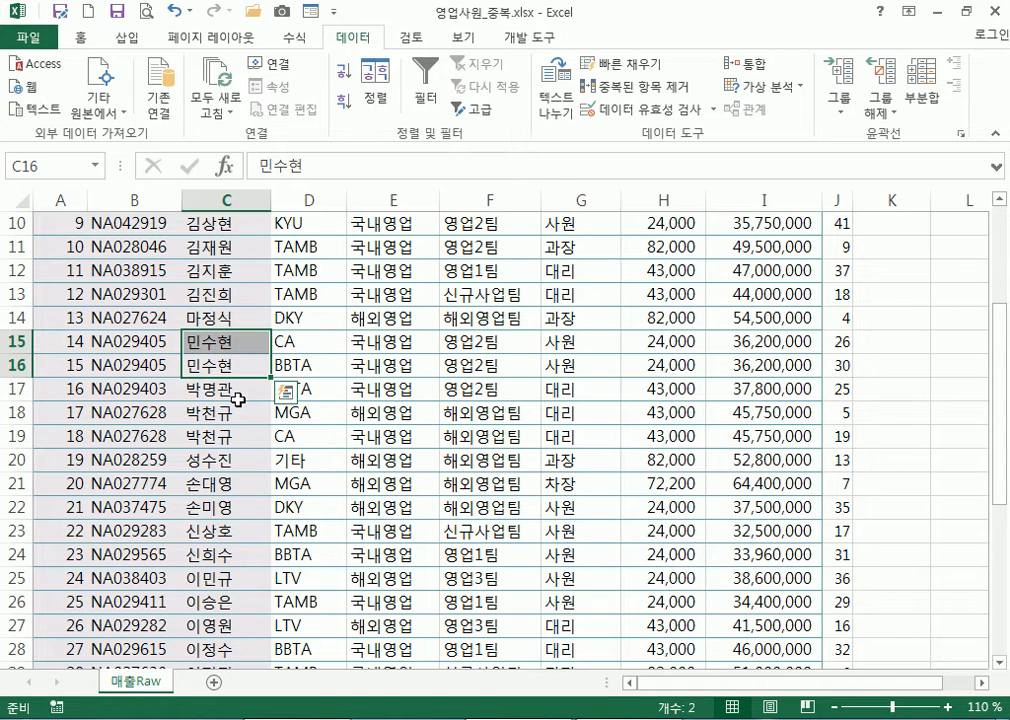
pyautogui.click(241, 358)
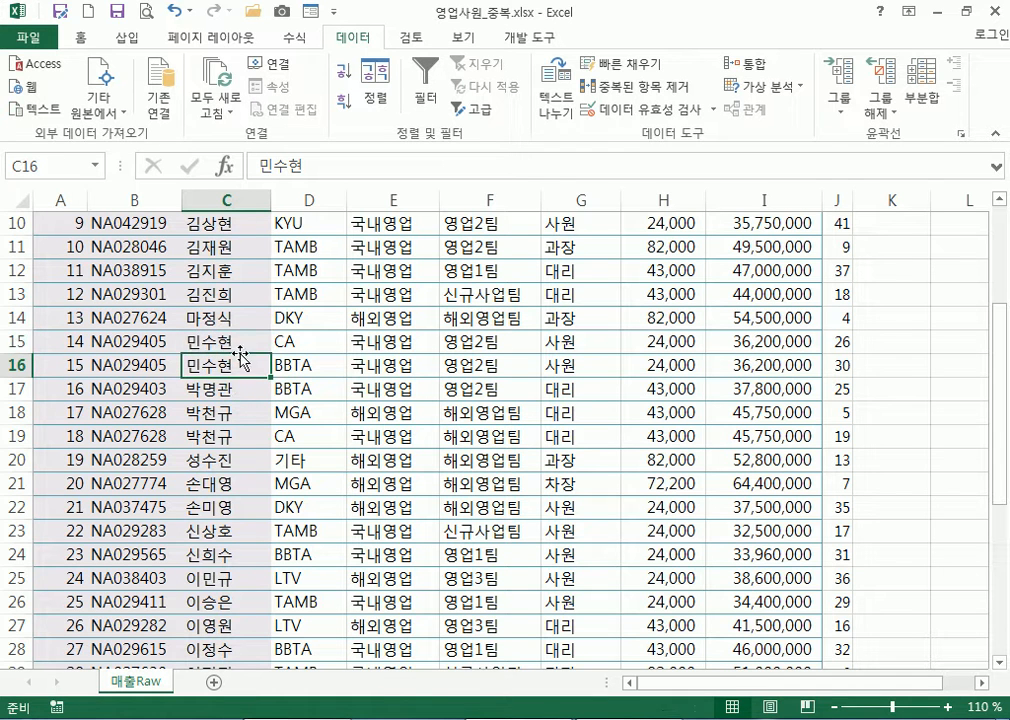
pyautogui.click(241, 344)
pyautogui.click(231, 368)
pyautogui.scroll(-3, 231, 368)
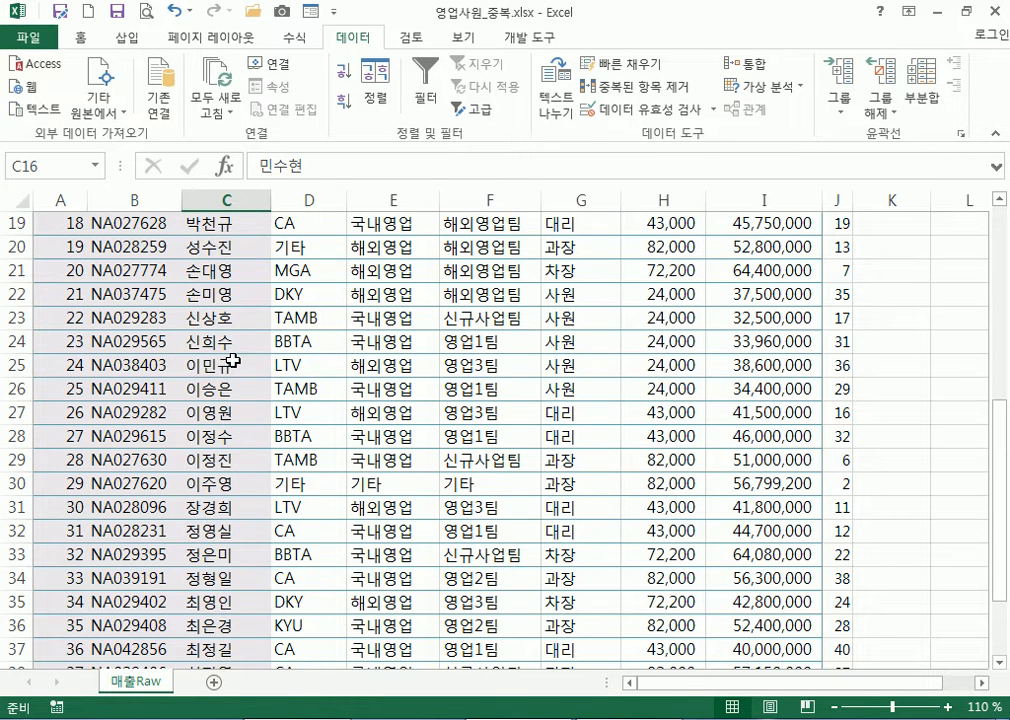
pyautogui.scroll(6, 231, 364)
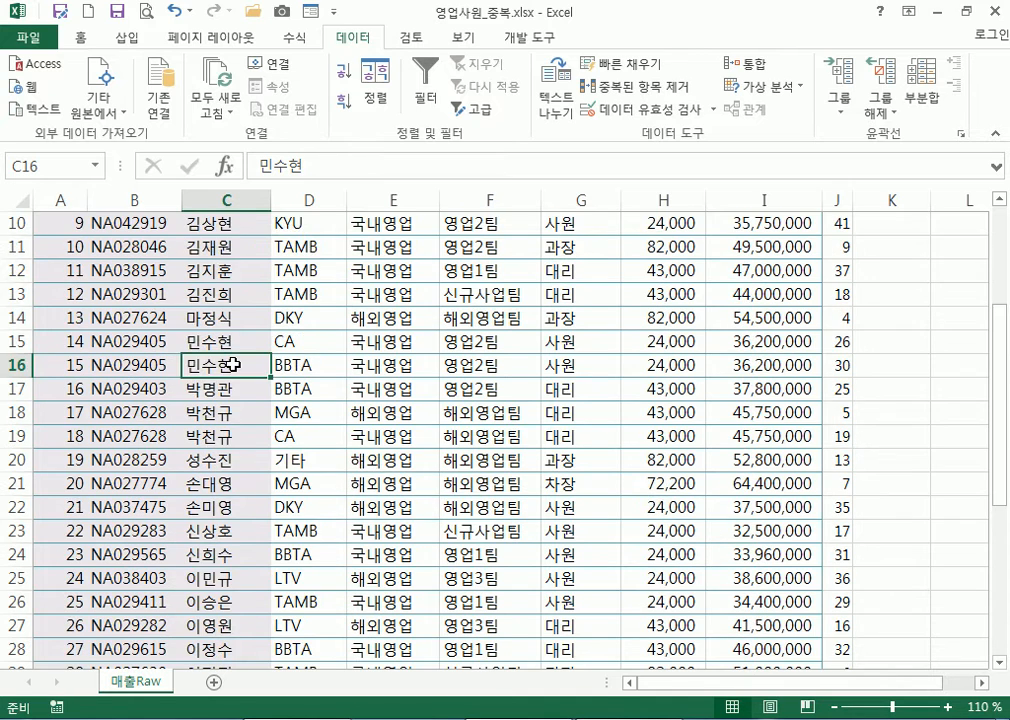
pyautogui.click(228, 256)
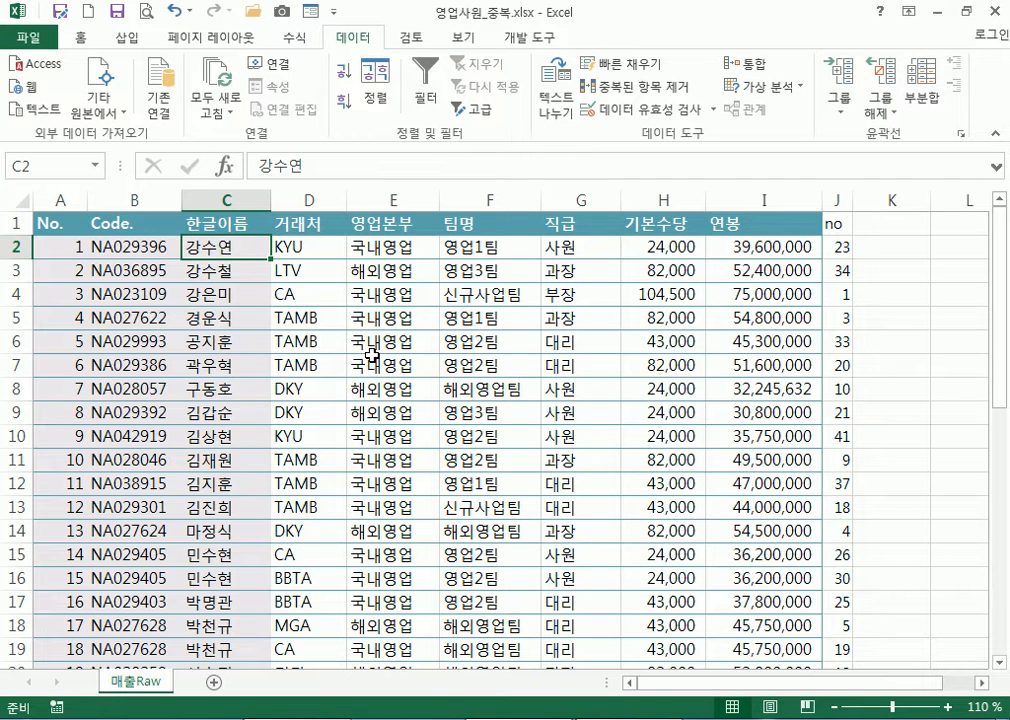
# Sort the table ascending by the 'no' column and check No.'s =ROW()-1 formula
pyautogui.click(836, 249)
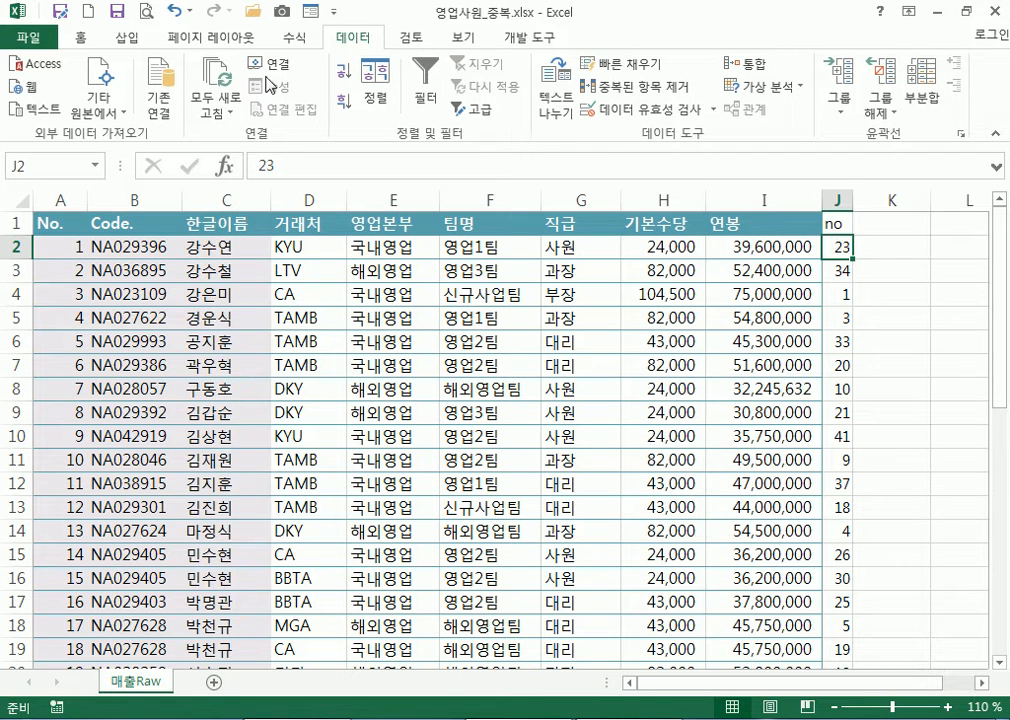
pyautogui.click(343, 76)
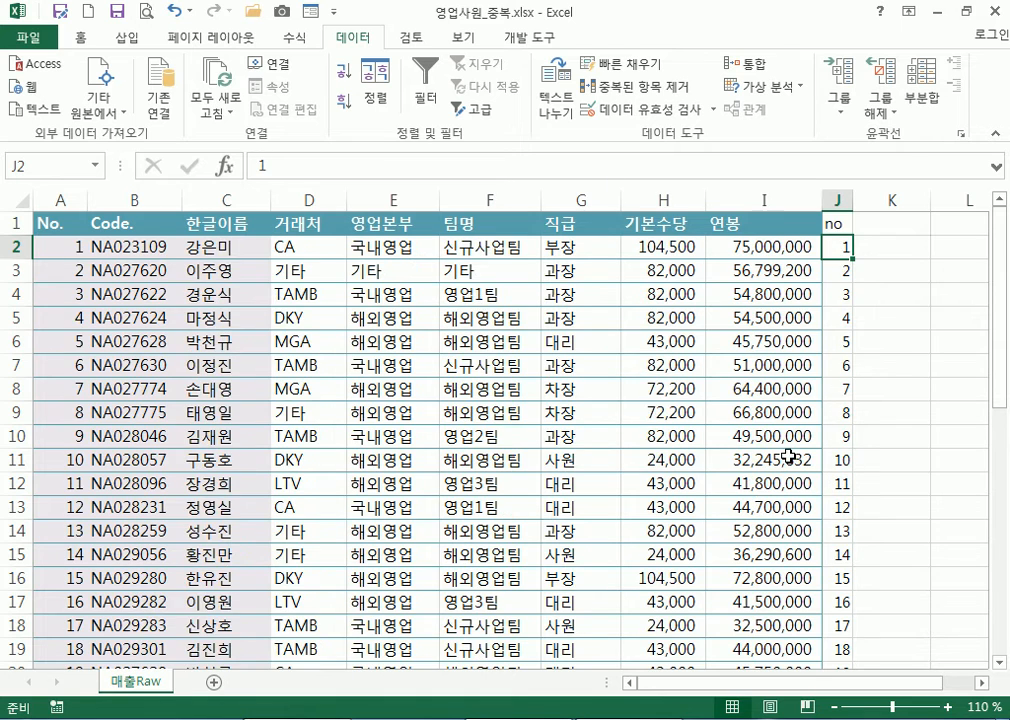
pyautogui.scroll(-3, 784, 458)
pyautogui.scroll(3, 760, 470)
pyautogui.click(71, 250)
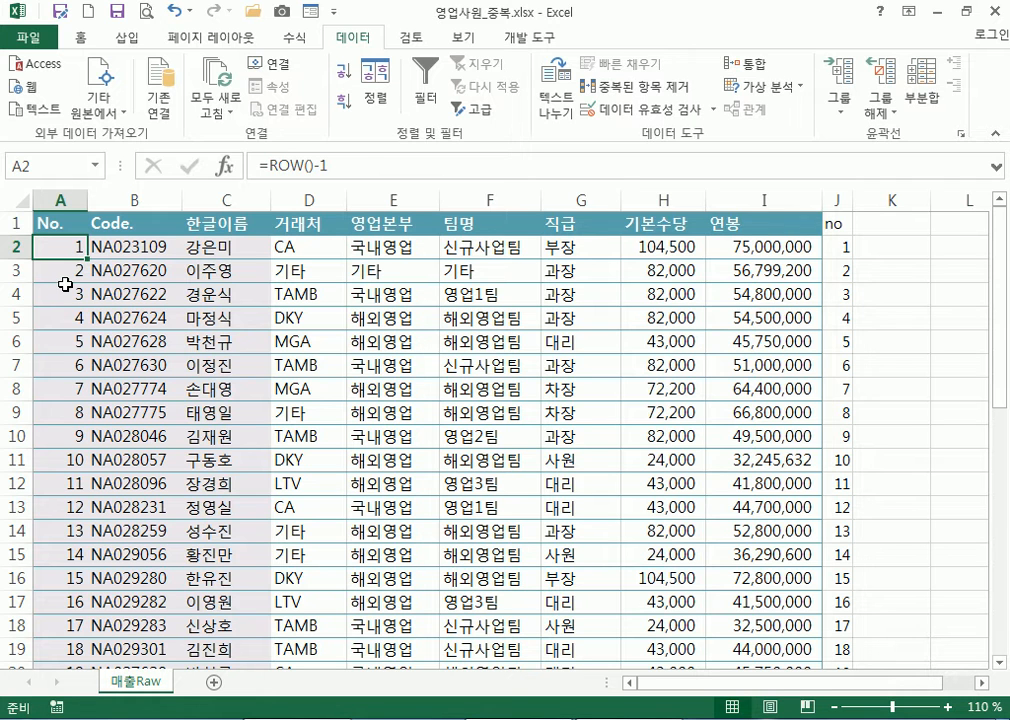
# Re-sort by 한글이름, then sort ascending by 'no' again to restore the original order
pyautogui.click(839, 200)
pyautogui.click(841, 244)
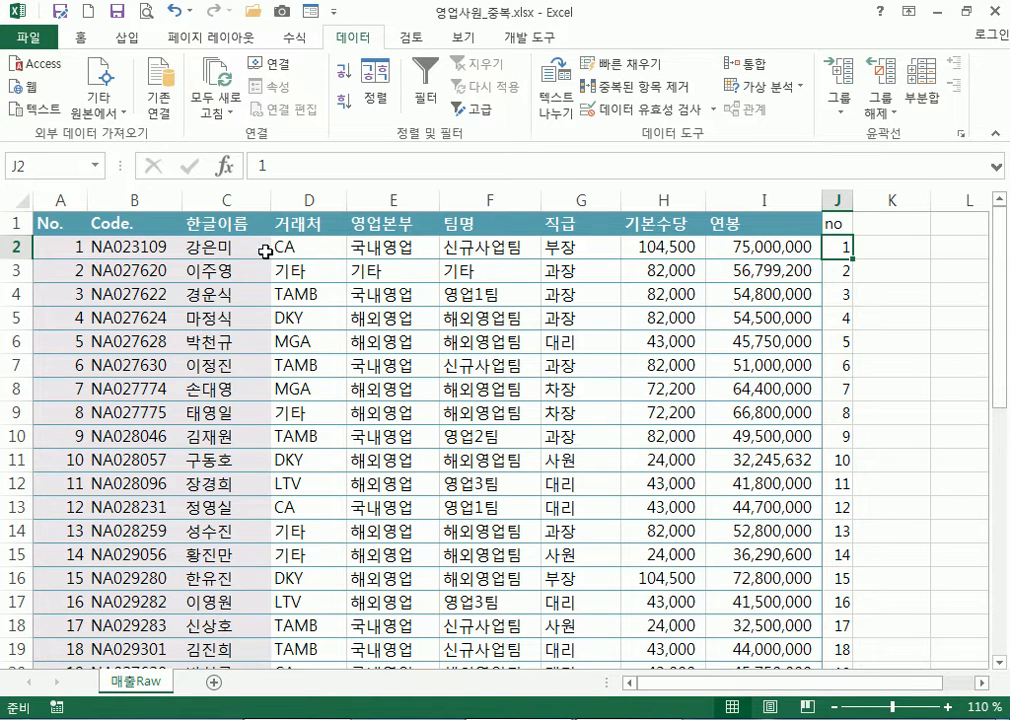
pyautogui.click(227, 249)
pyautogui.click(343, 70)
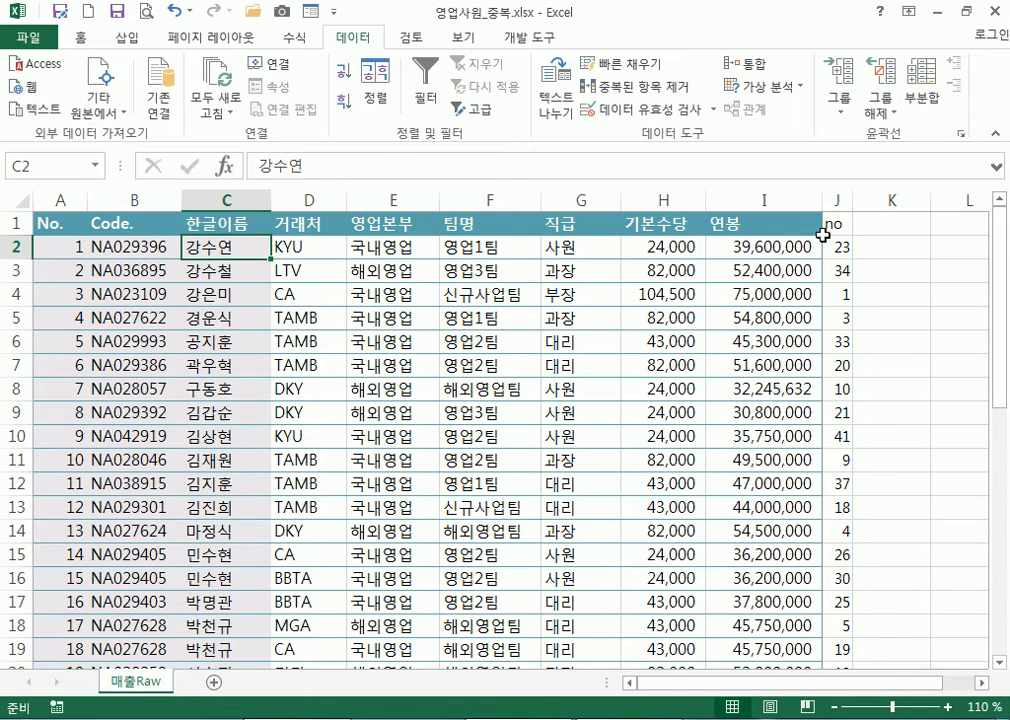
pyautogui.click(838, 201)
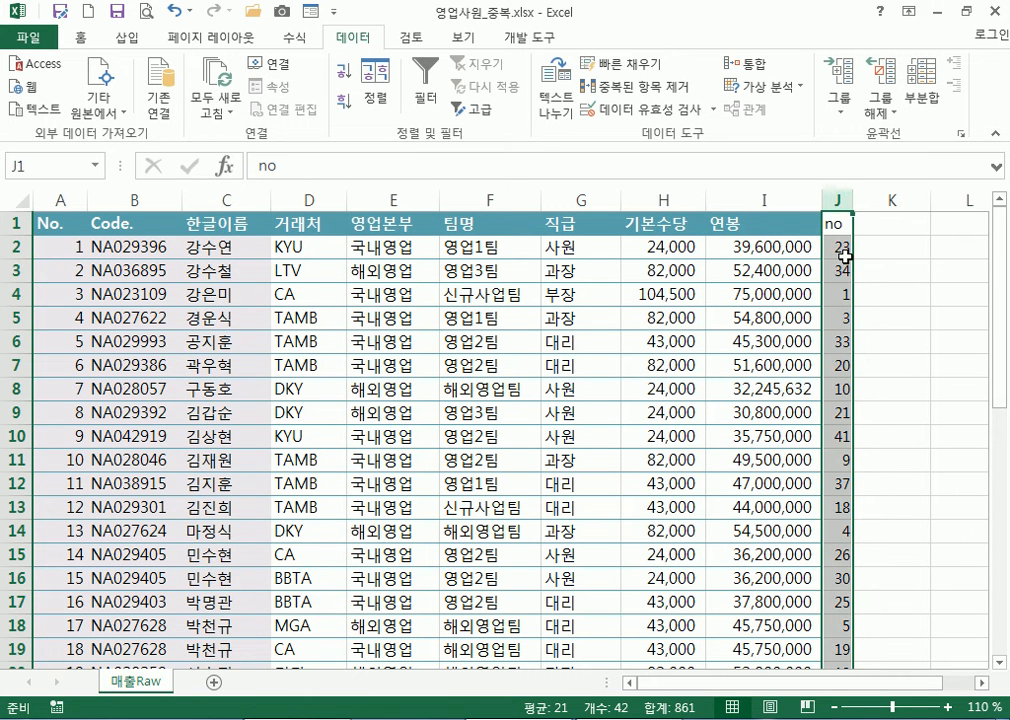
pyautogui.click(845, 257)
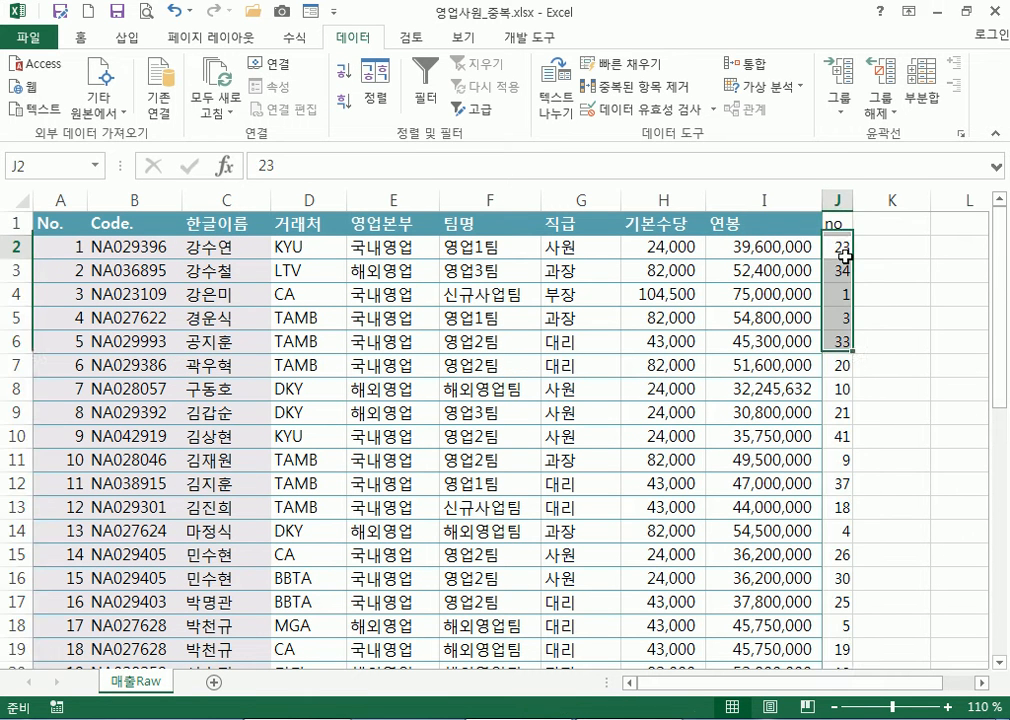
pyautogui.click(343, 71)
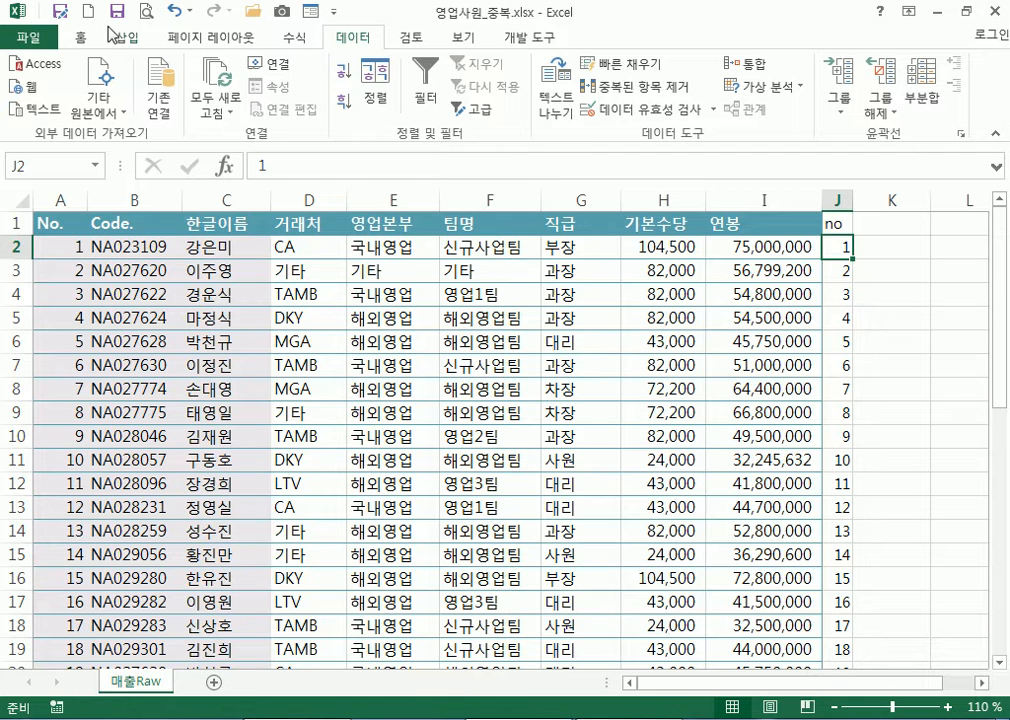
pyautogui.click(80, 42)
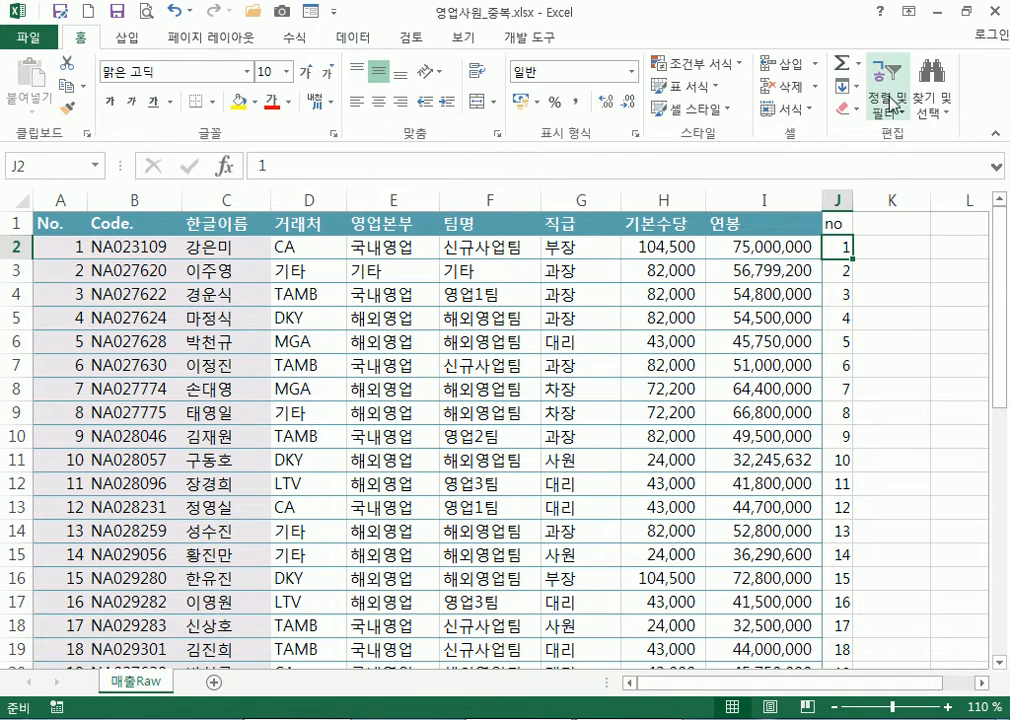
pyautogui.click(884, 106)
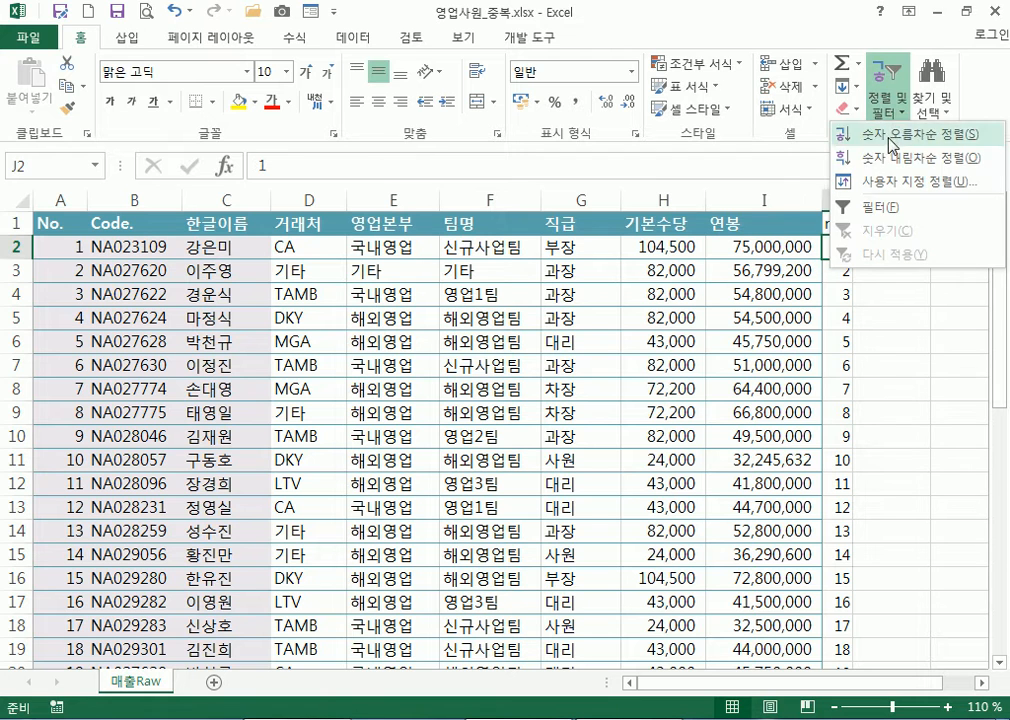
pyautogui.click(344, 41)
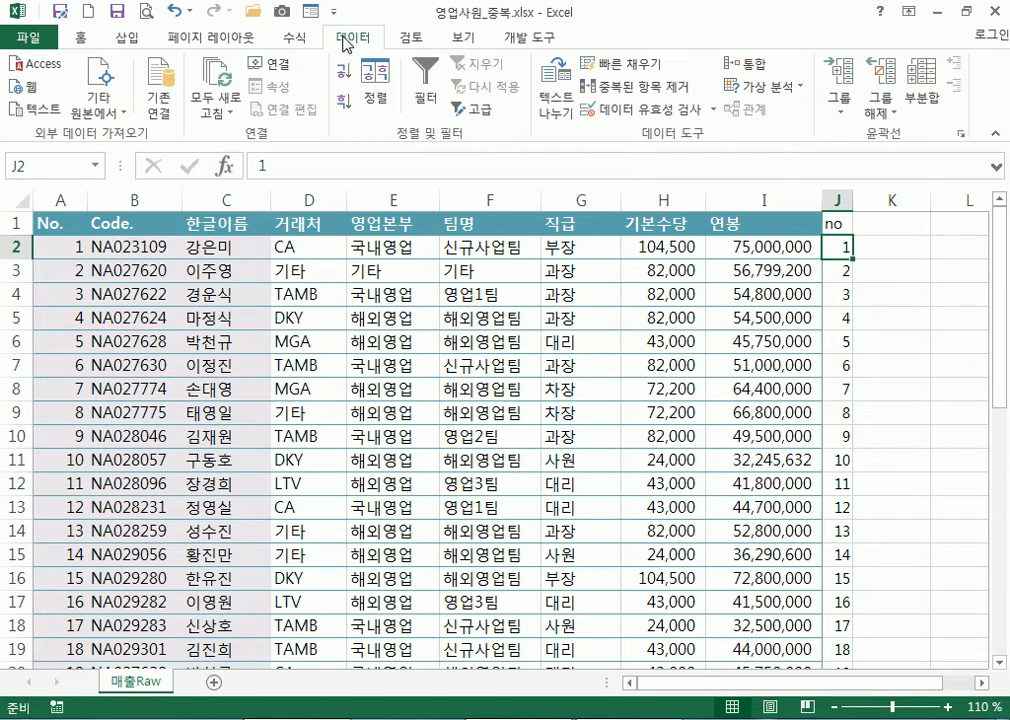
pyautogui.click(347, 100)
pyautogui.click(345, 76)
pyautogui.click(228, 245)
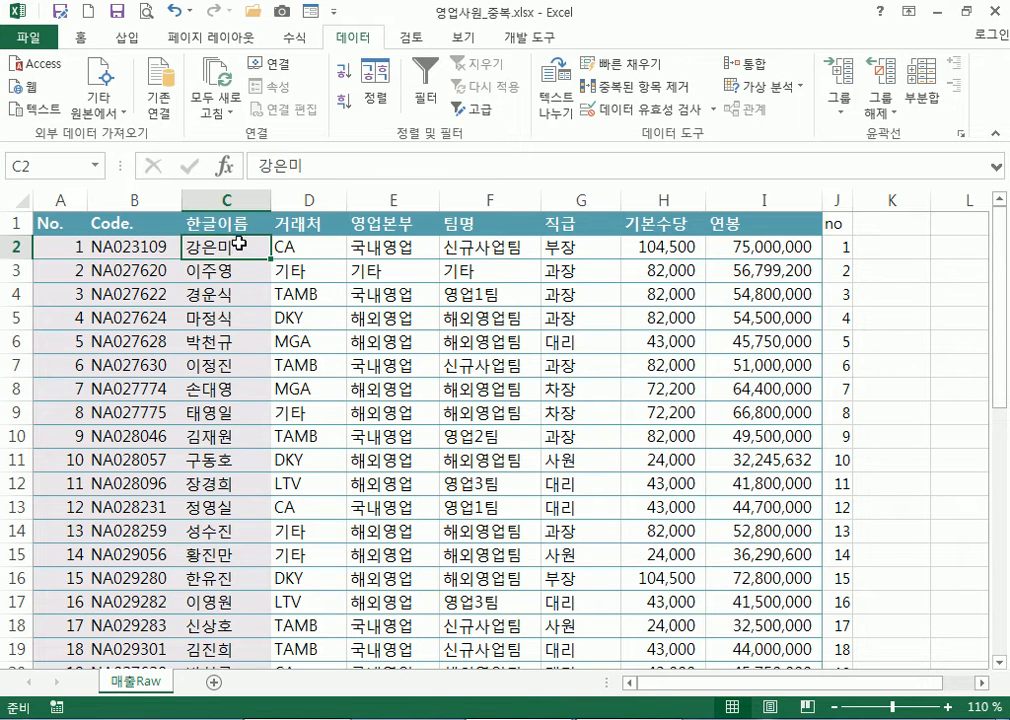
pyautogui.click(313, 245)
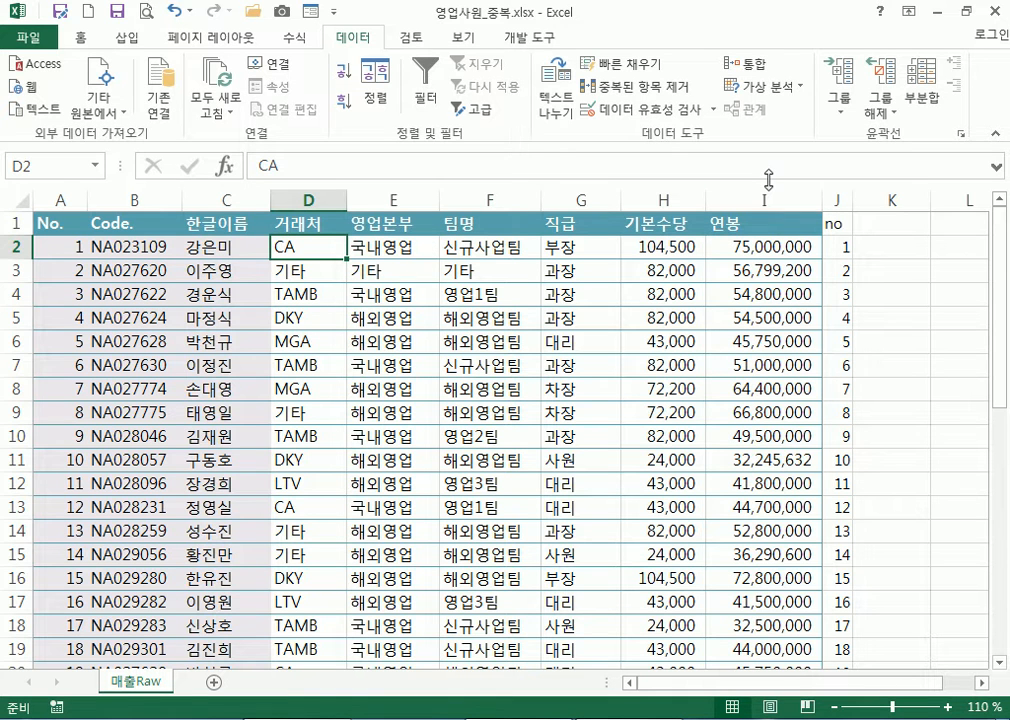
# Sort by 거래처 ascending then 연봉 descending, then re-sort ascending by 'no'
pyautogui.click(376, 85)
pyautogui.click(534, 284)
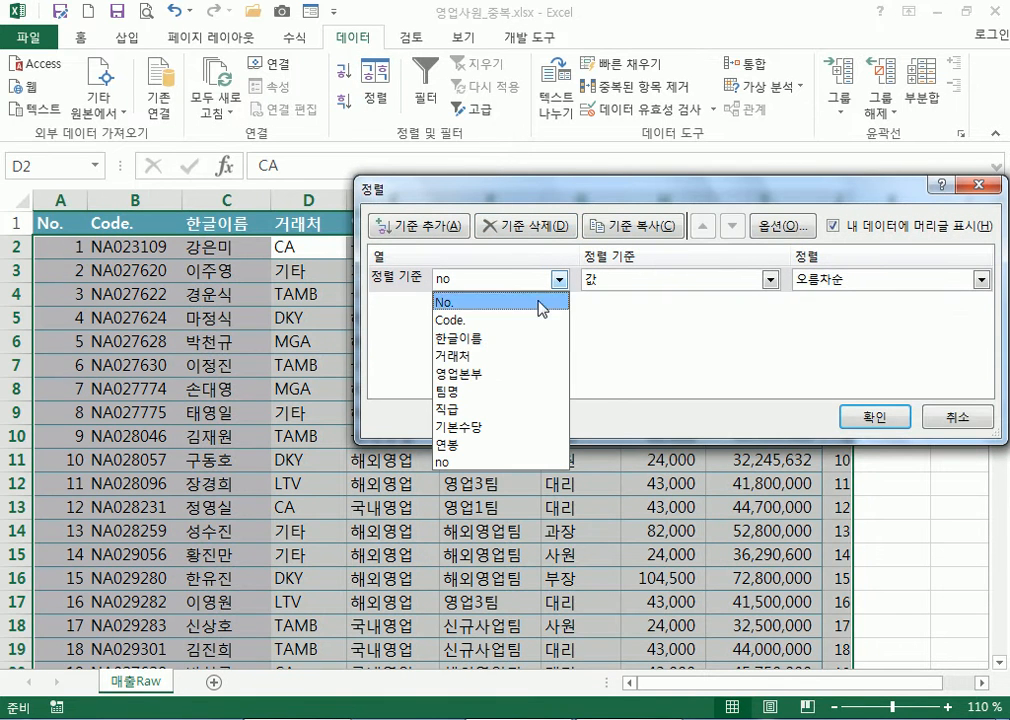
pyautogui.click(476, 356)
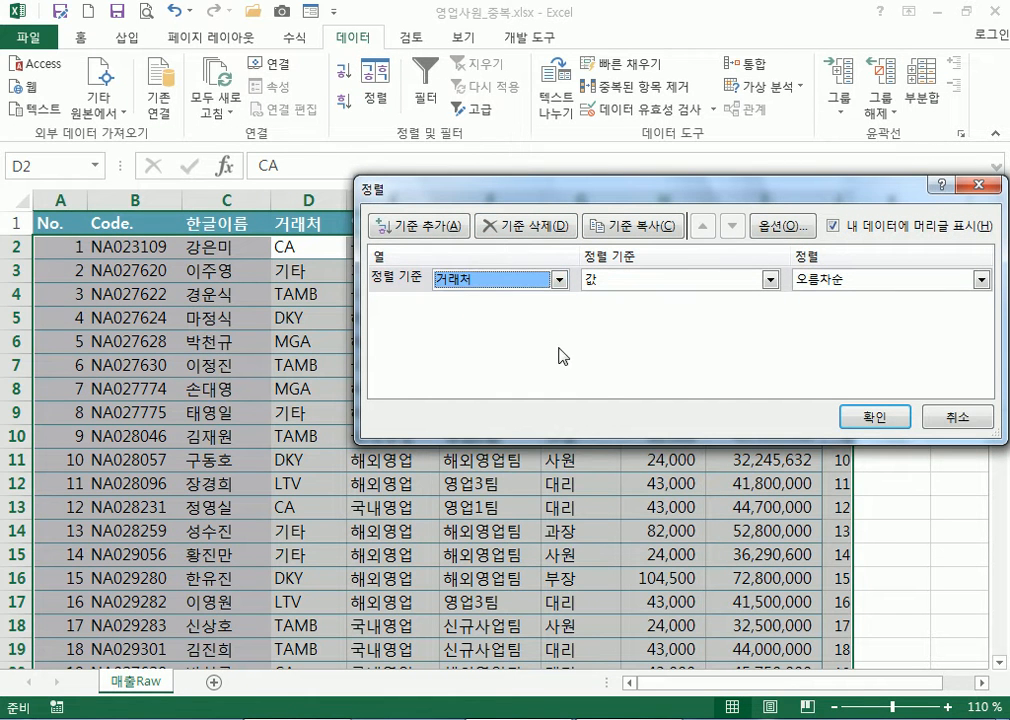
pyautogui.click(440, 227)
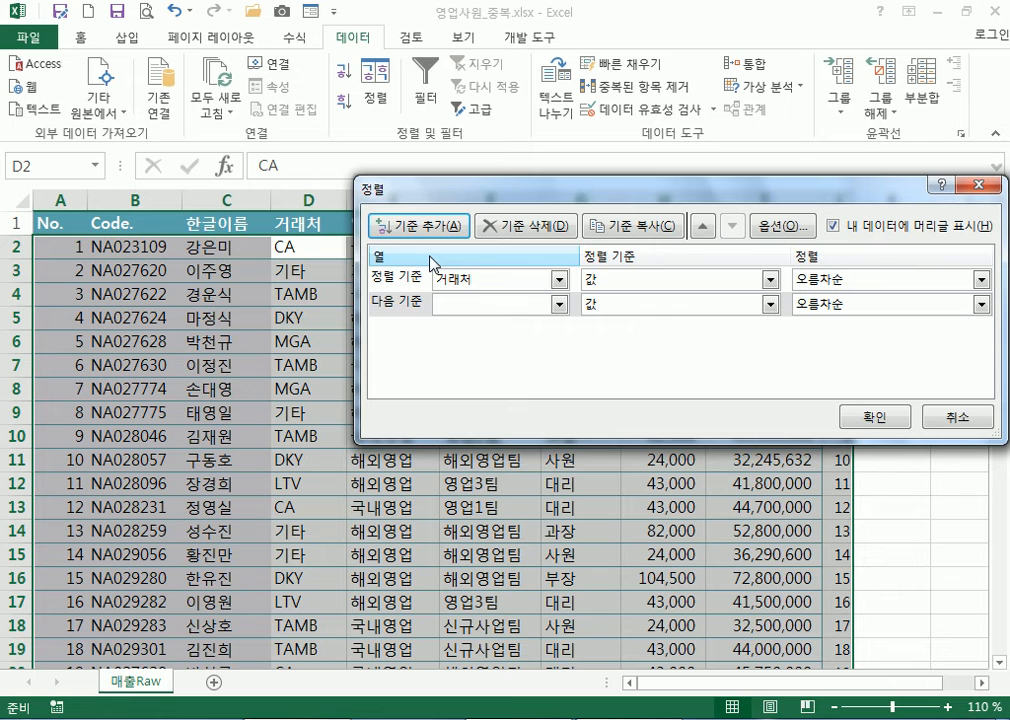
pyautogui.click(445, 304)
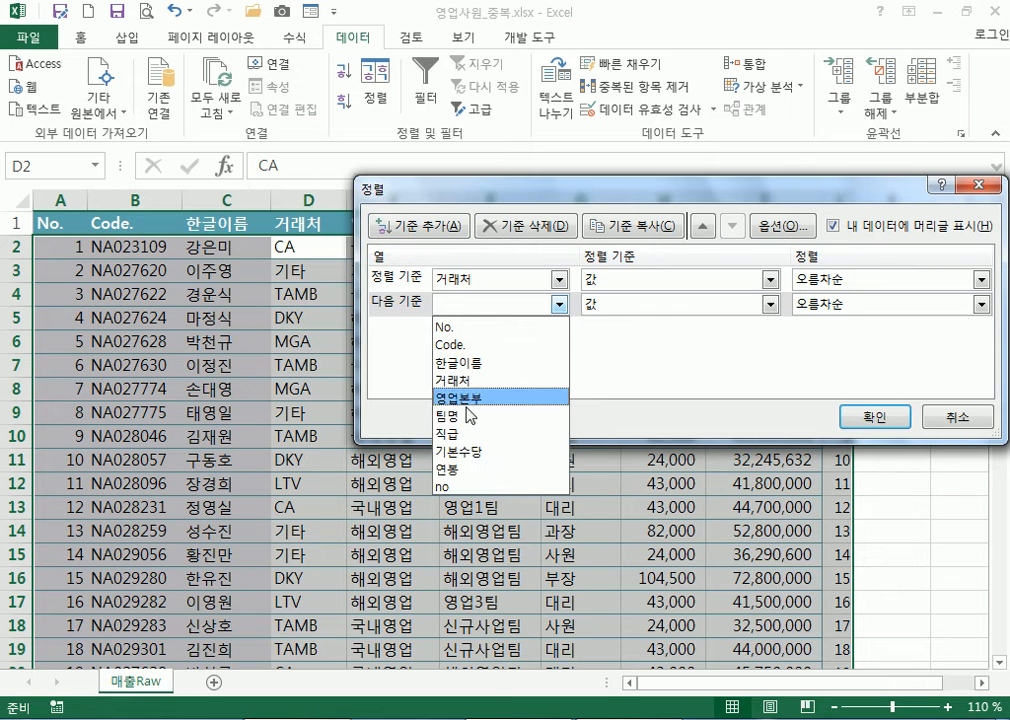
pyautogui.click(448, 469)
pyautogui.click(848, 304)
pyautogui.click(829, 345)
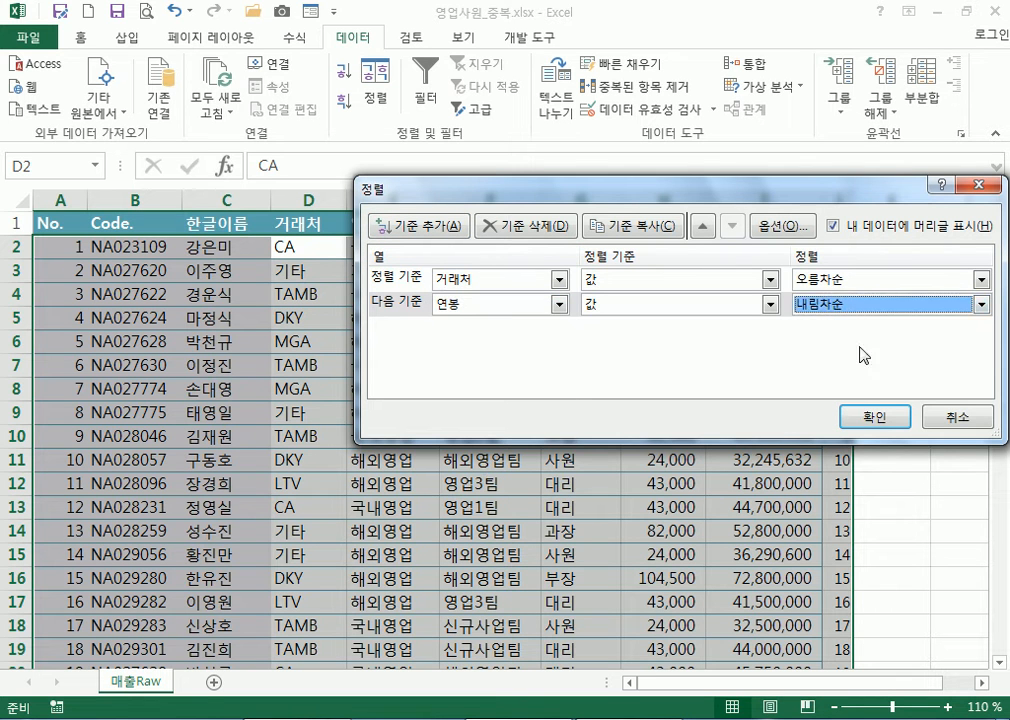
pyautogui.click(871, 416)
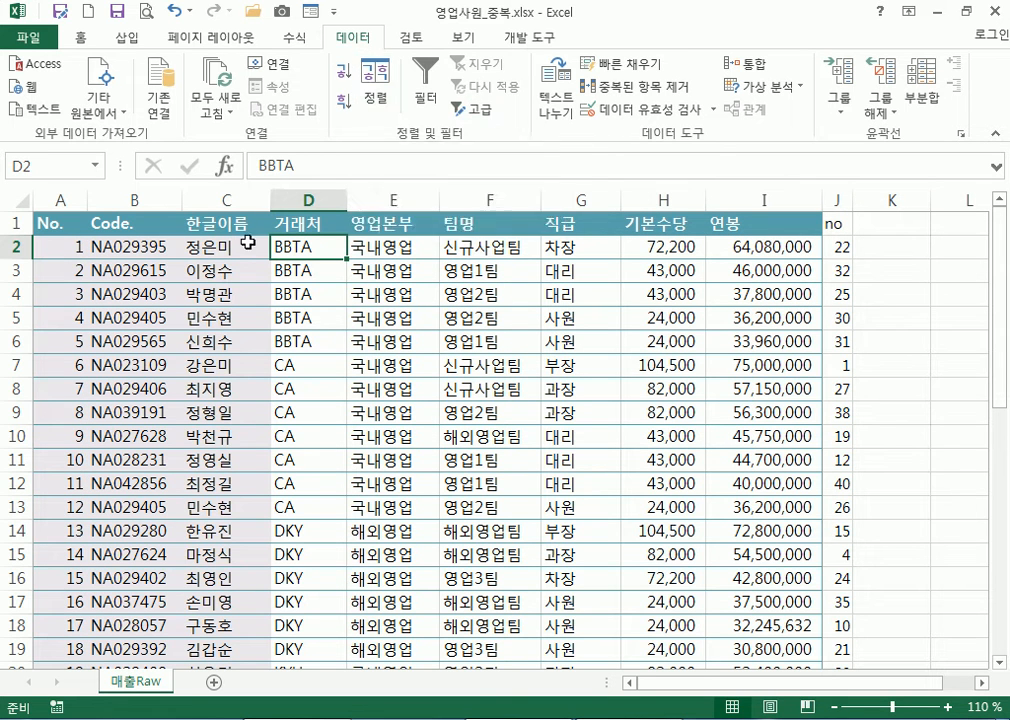
pyautogui.click(836, 246)
pyautogui.click(343, 71)
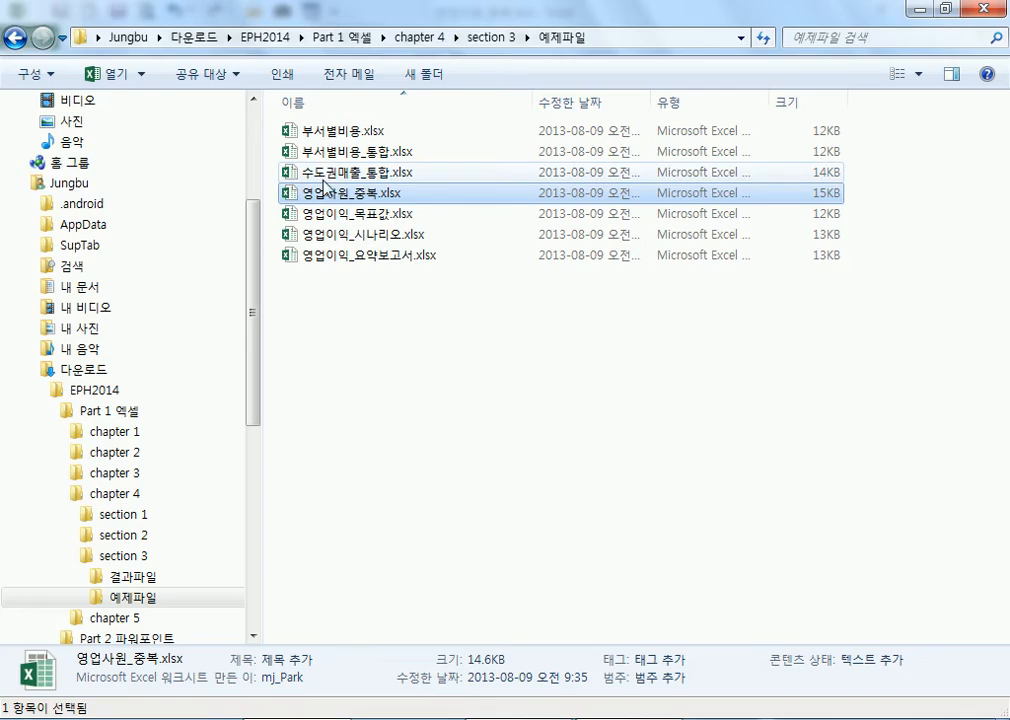
# Open 수도권매출_통합.xlsx from the 예제파일 folder in Excel
pyautogui.doubleClick(287, 172)
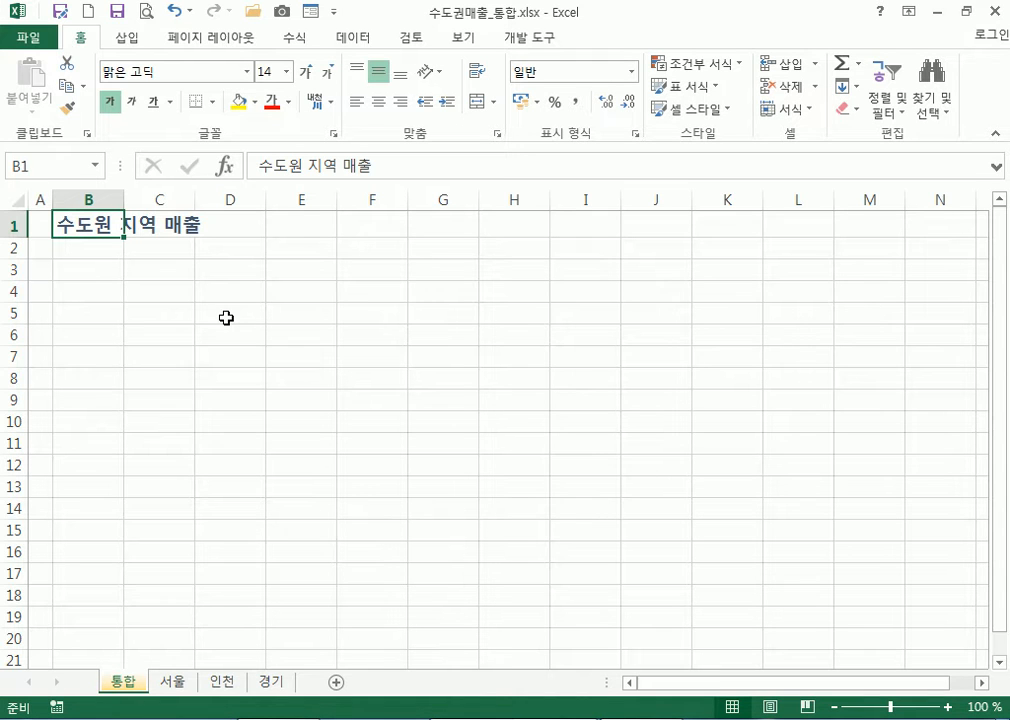
# Select cell B3 on the 통합 sheet
pyautogui.click(77, 273)
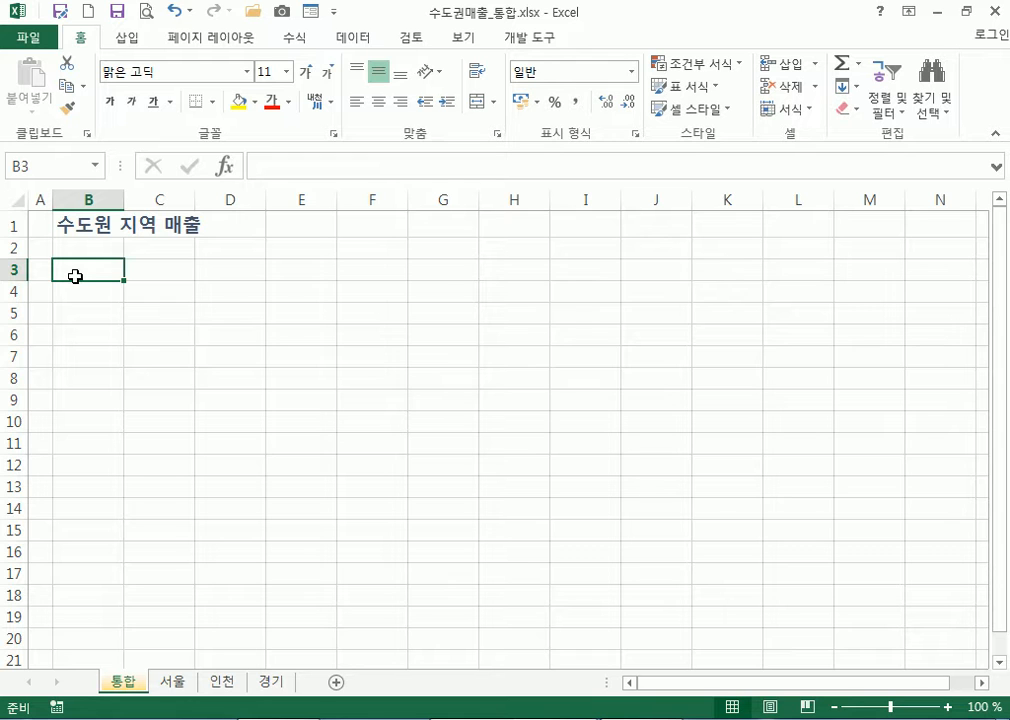
pyautogui.click(79, 289)
pyautogui.click(81, 266)
# Review the 서울, 인천 and 경기 regional sales tables, ending on the 경기 sheet
pyautogui.click(173, 683)
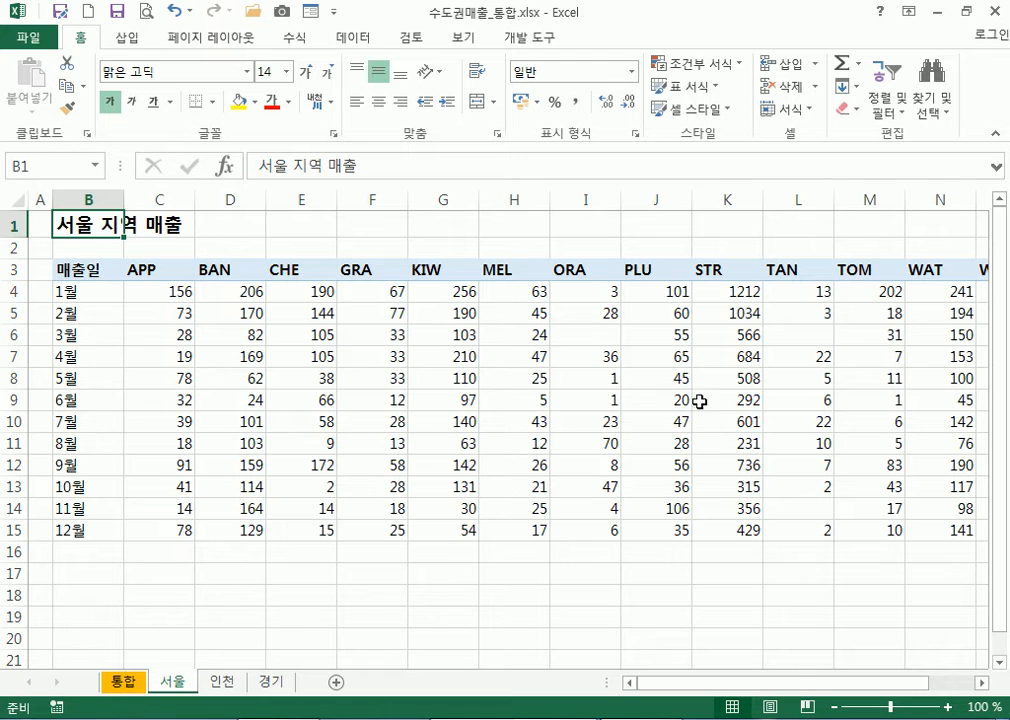
pyautogui.click(221, 682)
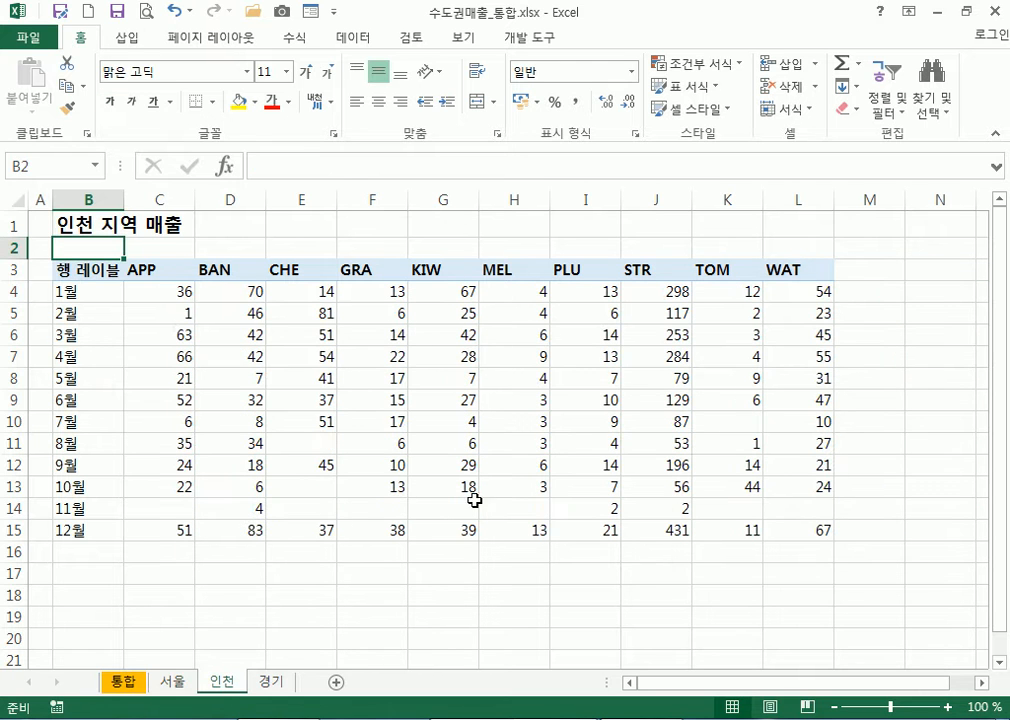
pyautogui.click(271, 683)
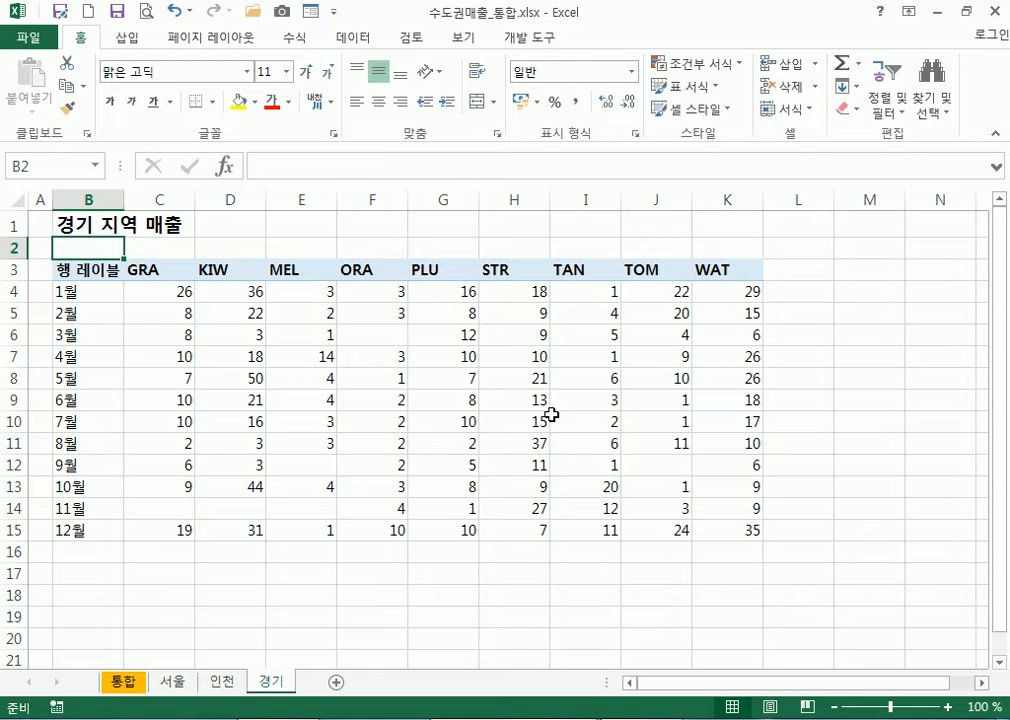
pyautogui.click(174, 682)
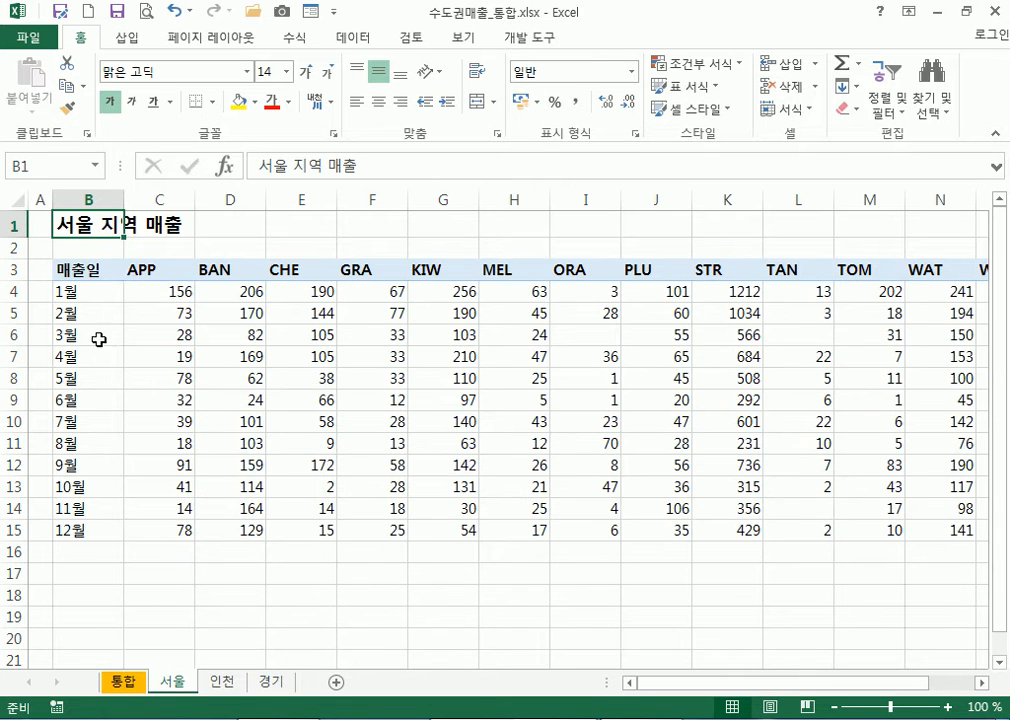
pyautogui.click(218, 684)
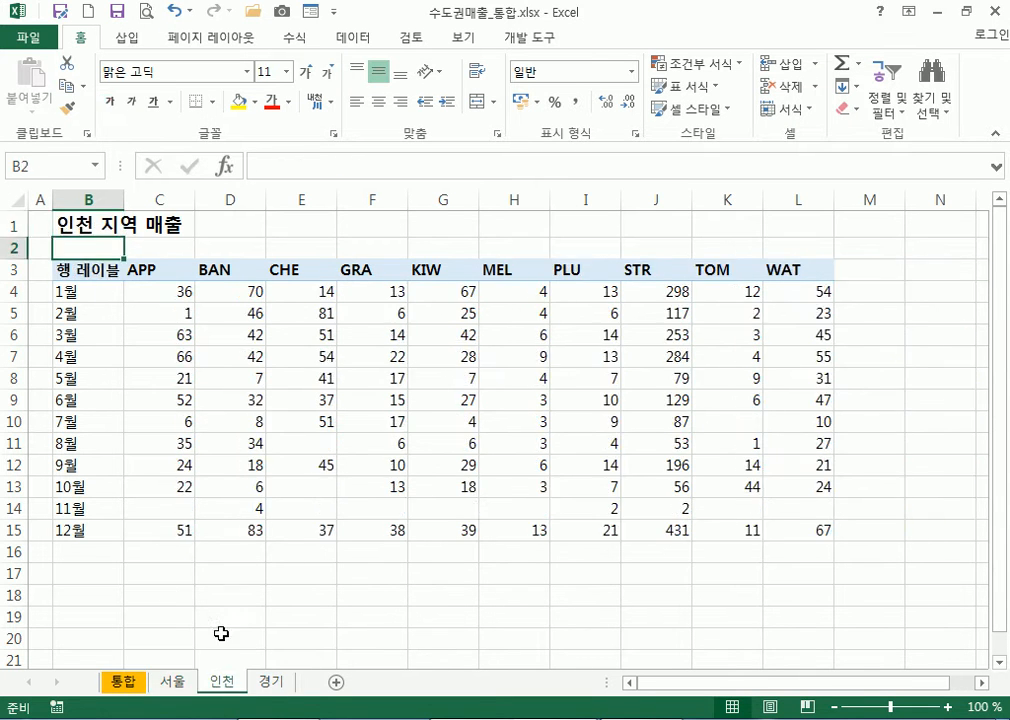
pyautogui.click(270, 682)
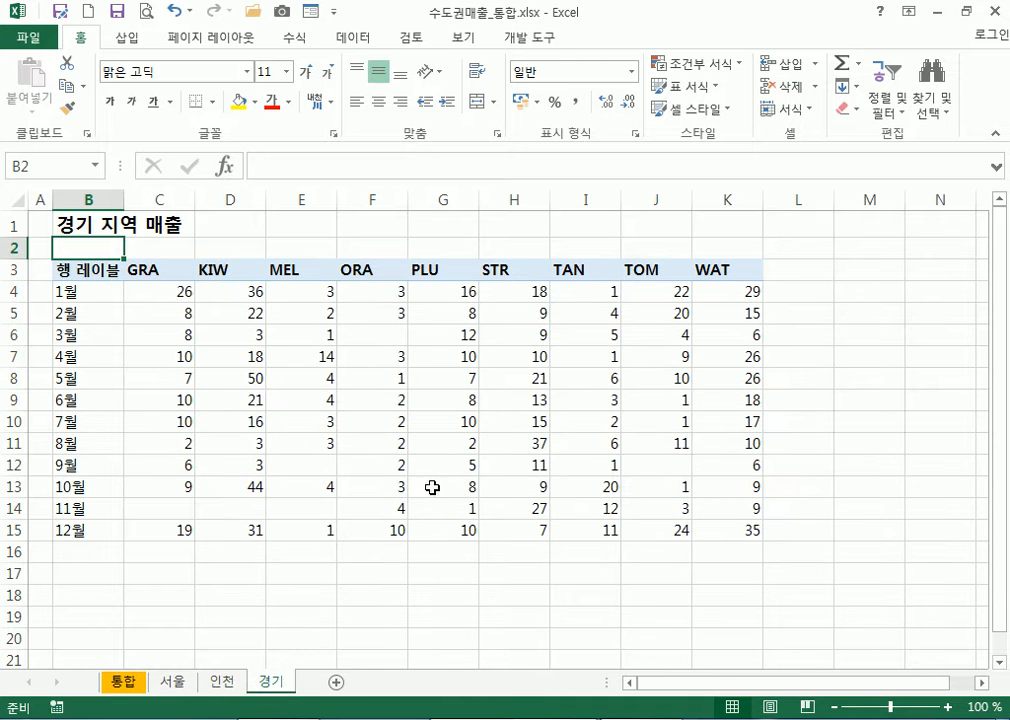
pyautogui.click(174, 682)
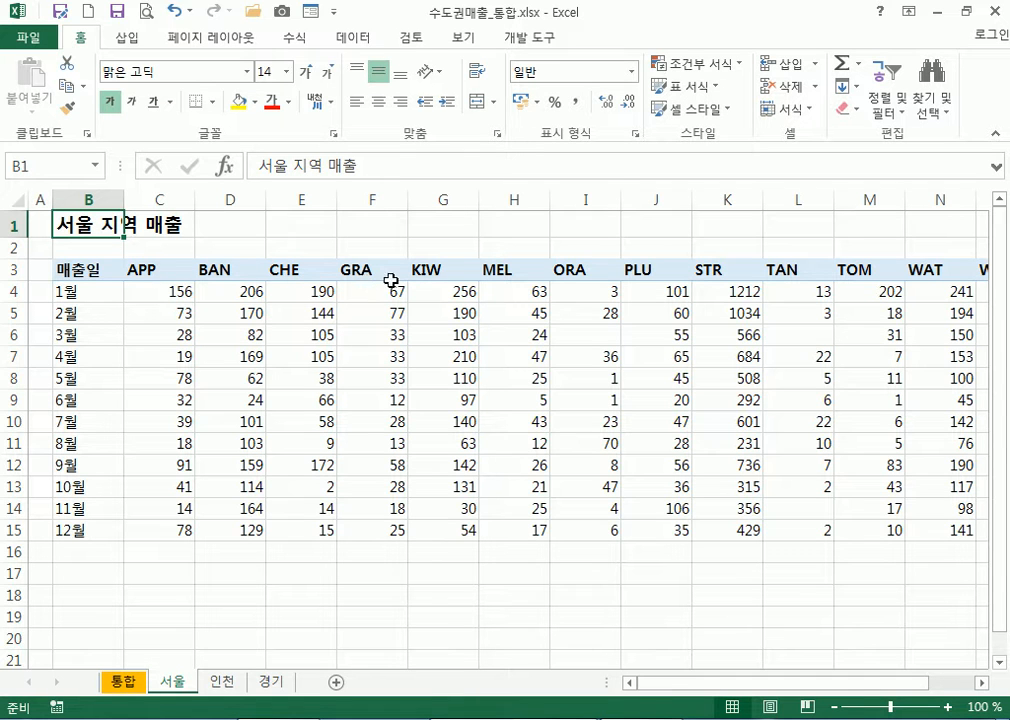
pyautogui.moveTo(697, 688)
pyautogui.mouseDown()
pyautogui.moveTo(834, 688)
pyautogui.moveTo(690, 688)
pyautogui.mouseUp()
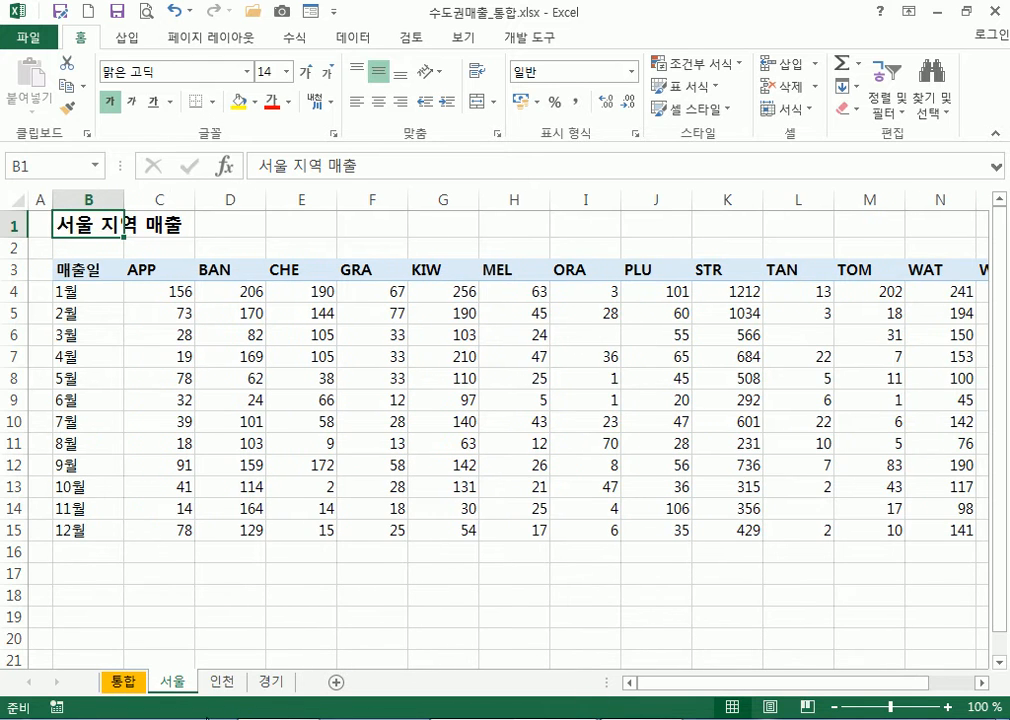
pyautogui.click(221, 683)
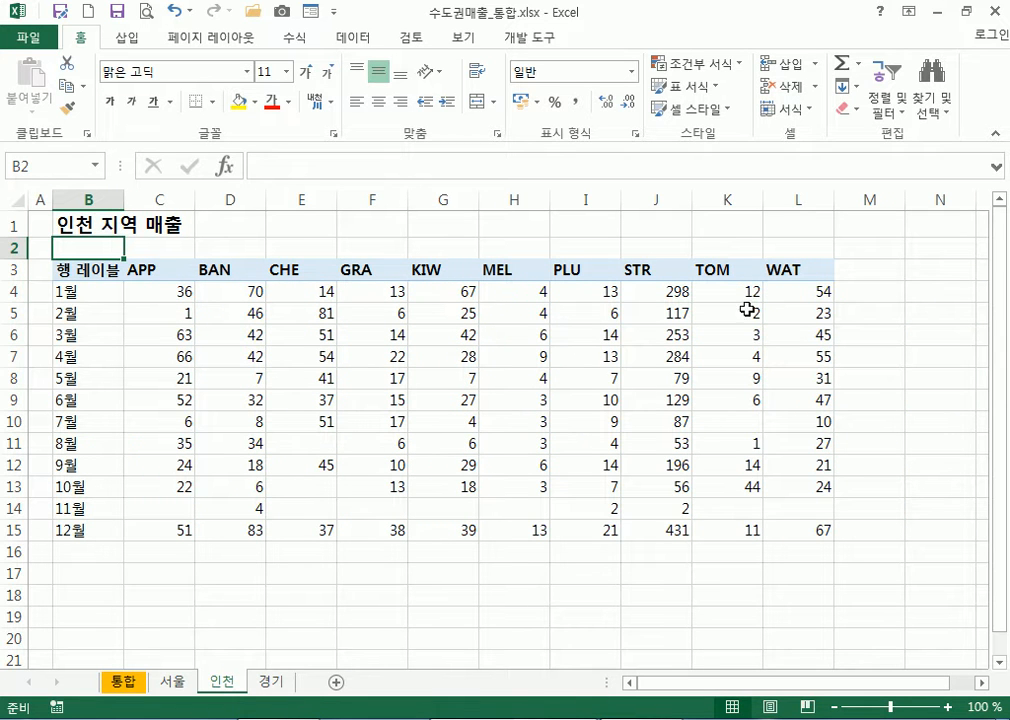
pyautogui.click(272, 684)
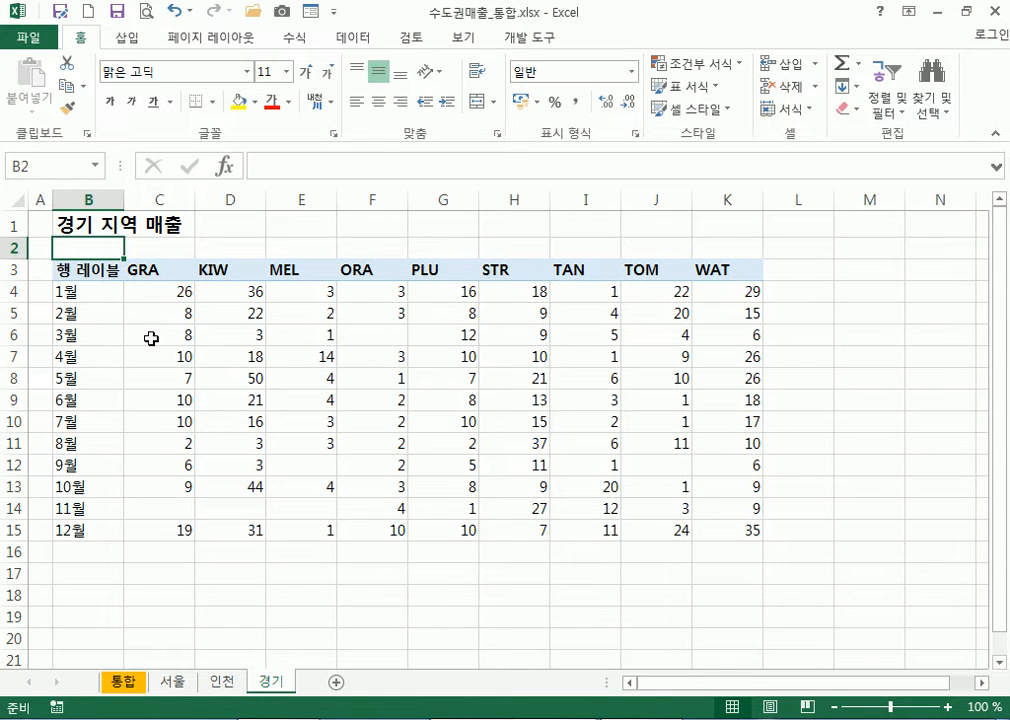
# Compare the GRA and APP fruit headers across 서울, 인천 and 경기, then return to 통합
pyautogui.click(155, 270)
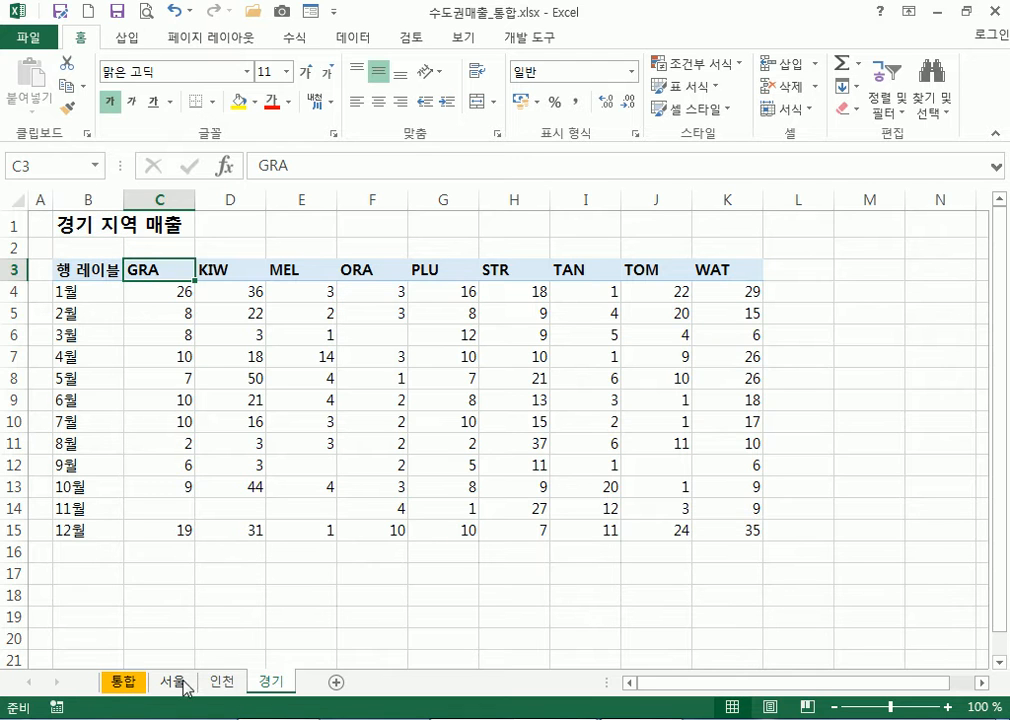
pyautogui.click(225, 687)
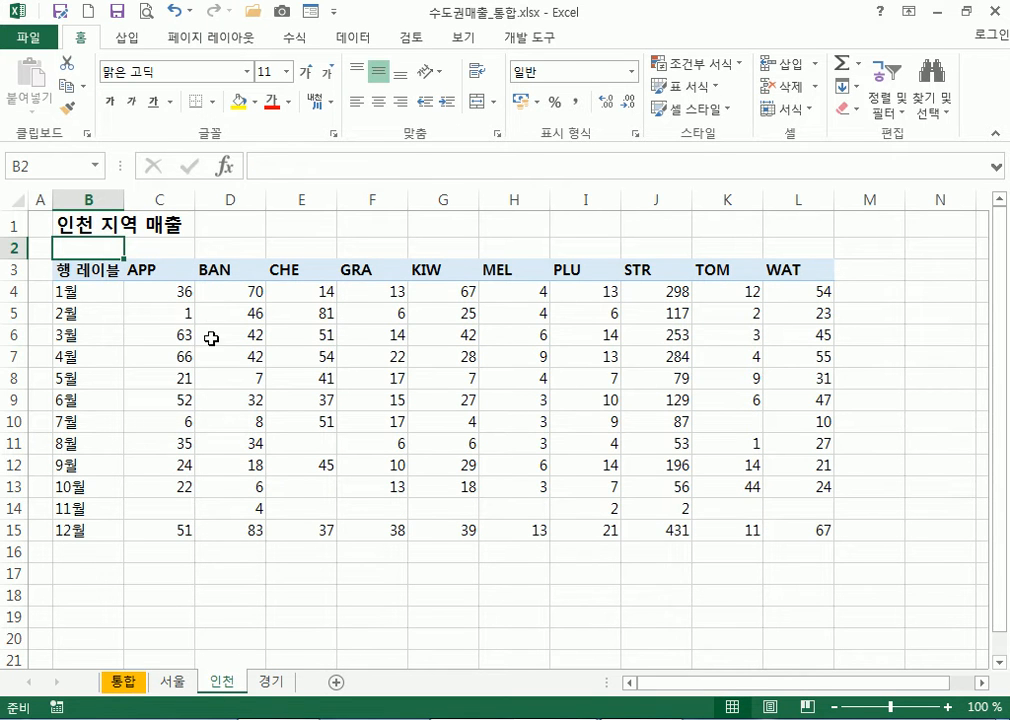
pyautogui.click(374, 273)
pyautogui.click(171, 684)
pyautogui.click(374, 273)
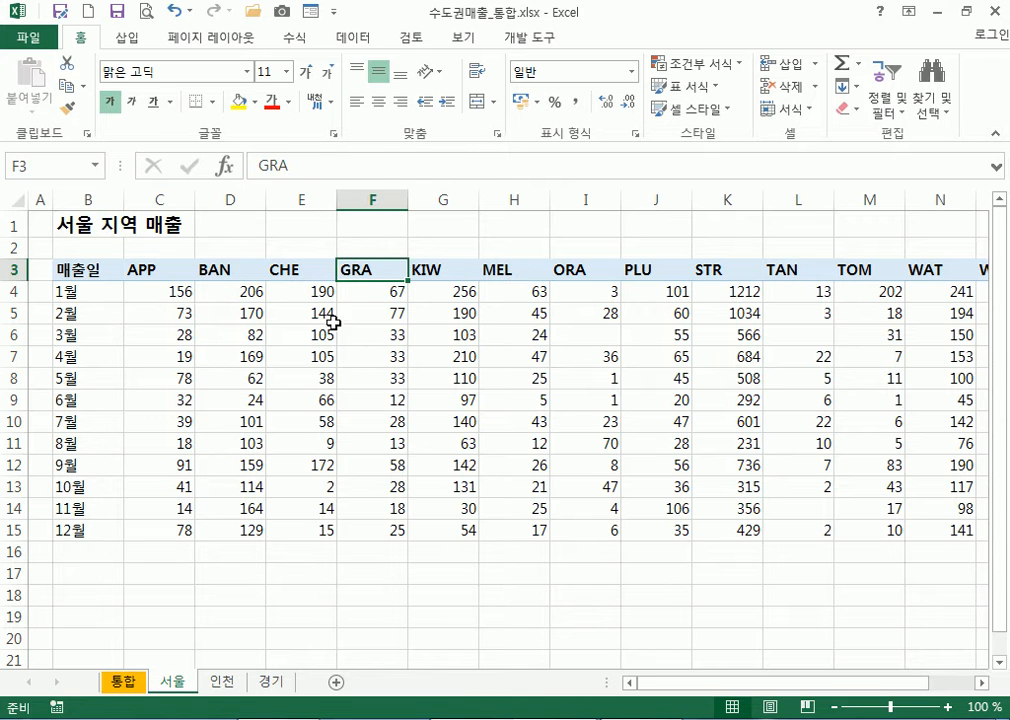
pyautogui.click(169, 272)
pyautogui.click(218, 684)
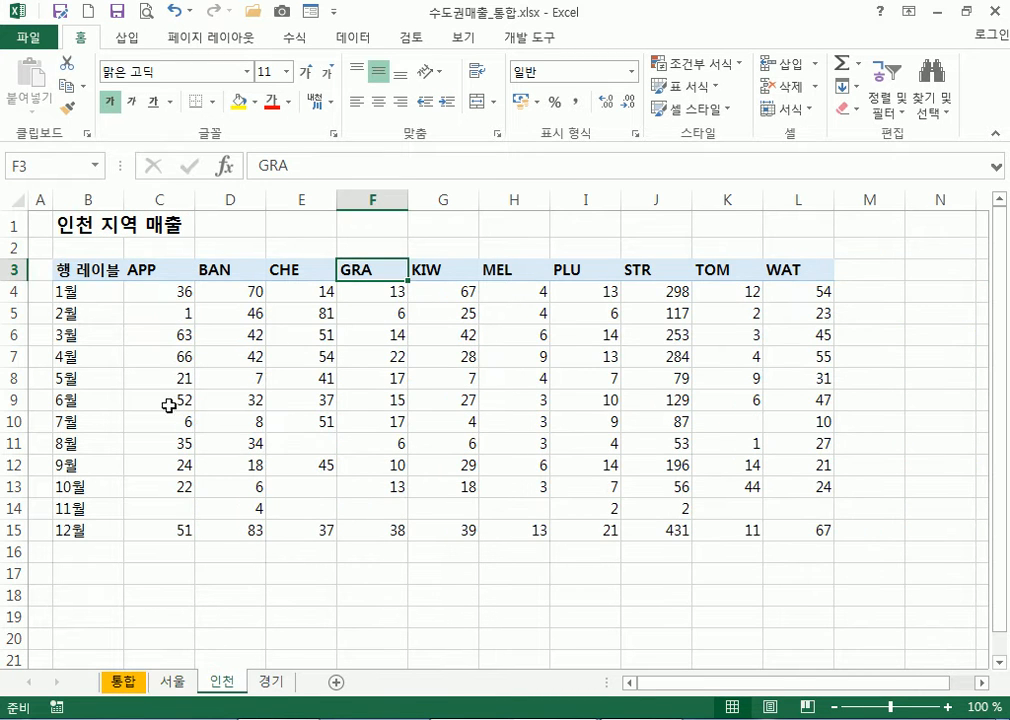
pyautogui.click(267, 681)
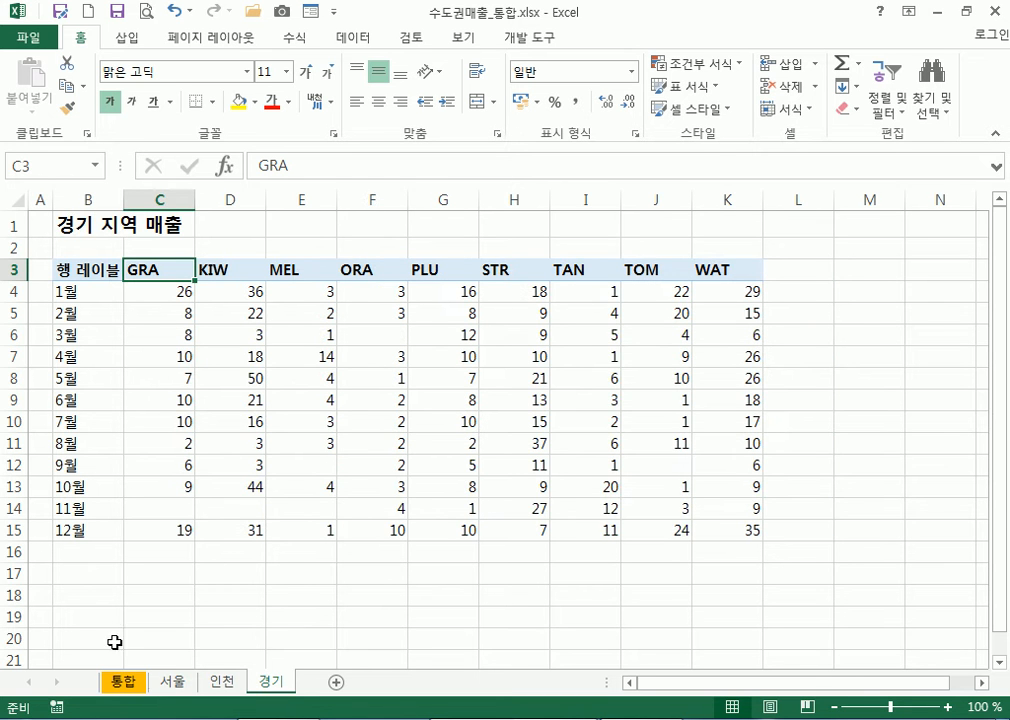
pyautogui.click(173, 683)
pyautogui.click(222, 684)
pyautogui.click(276, 684)
pyautogui.click(128, 683)
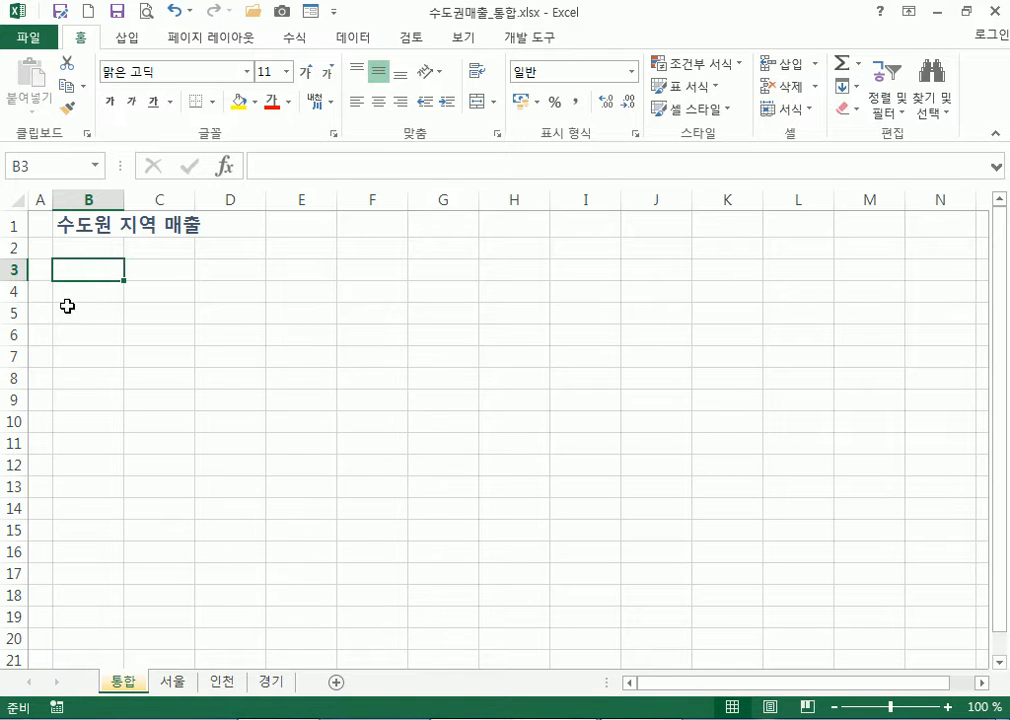
# Open Data > 통합 with 합계 as the function, ready for the first reference
pyautogui.click(369, 43)
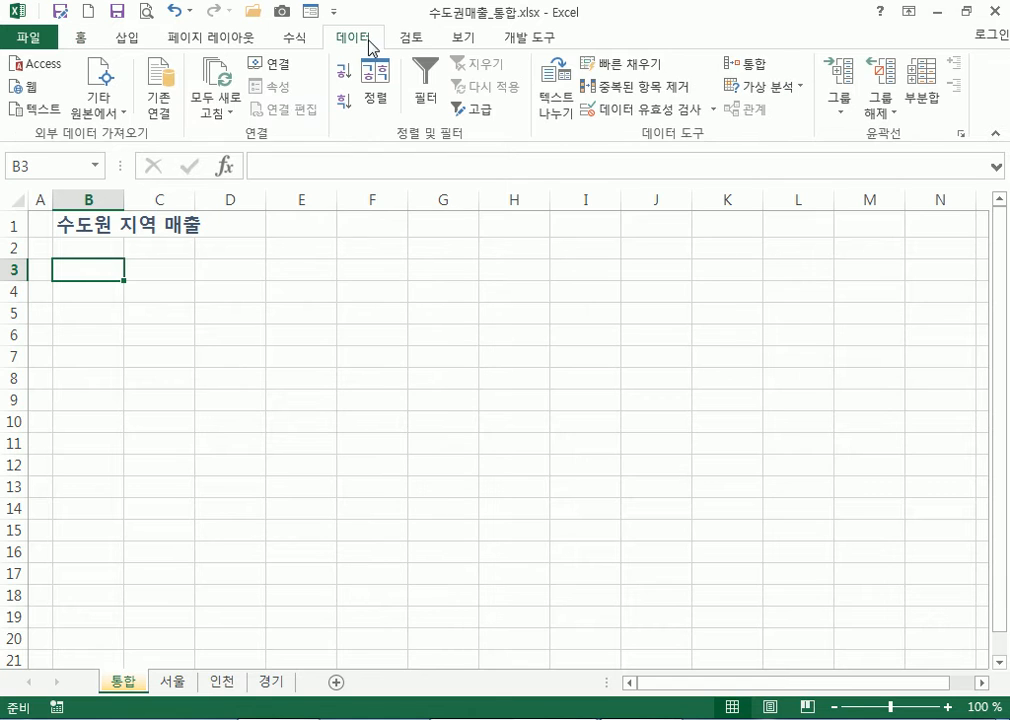
pyautogui.click(745, 70)
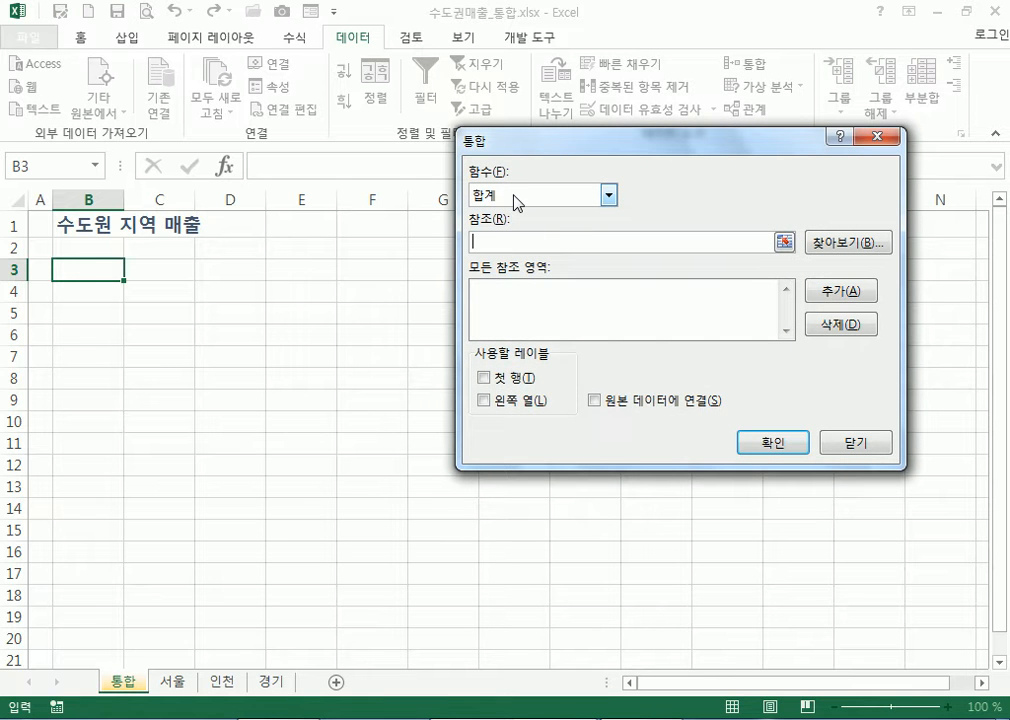
pyautogui.click(521, 195)
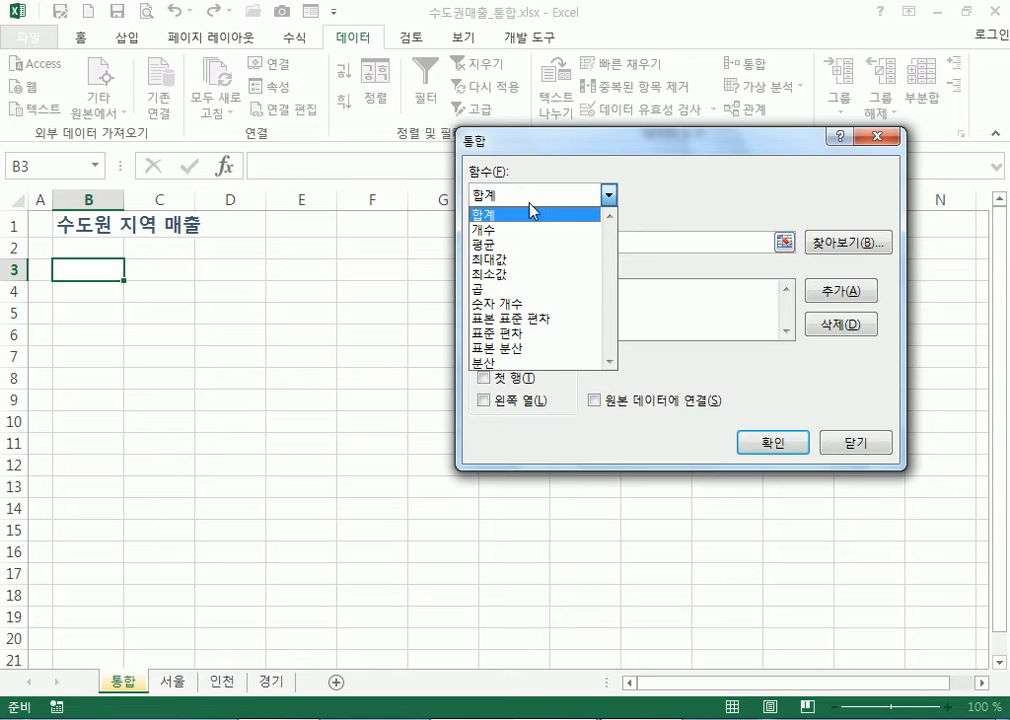
pyautogui.click(519, 215)
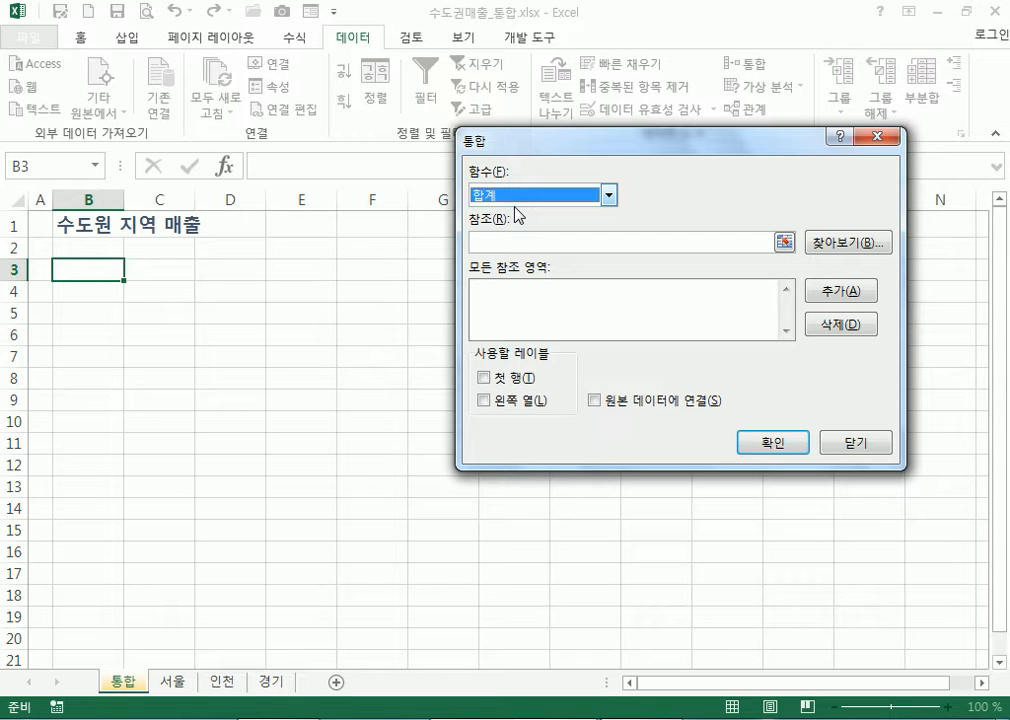
pyautogui.click(495, 243)
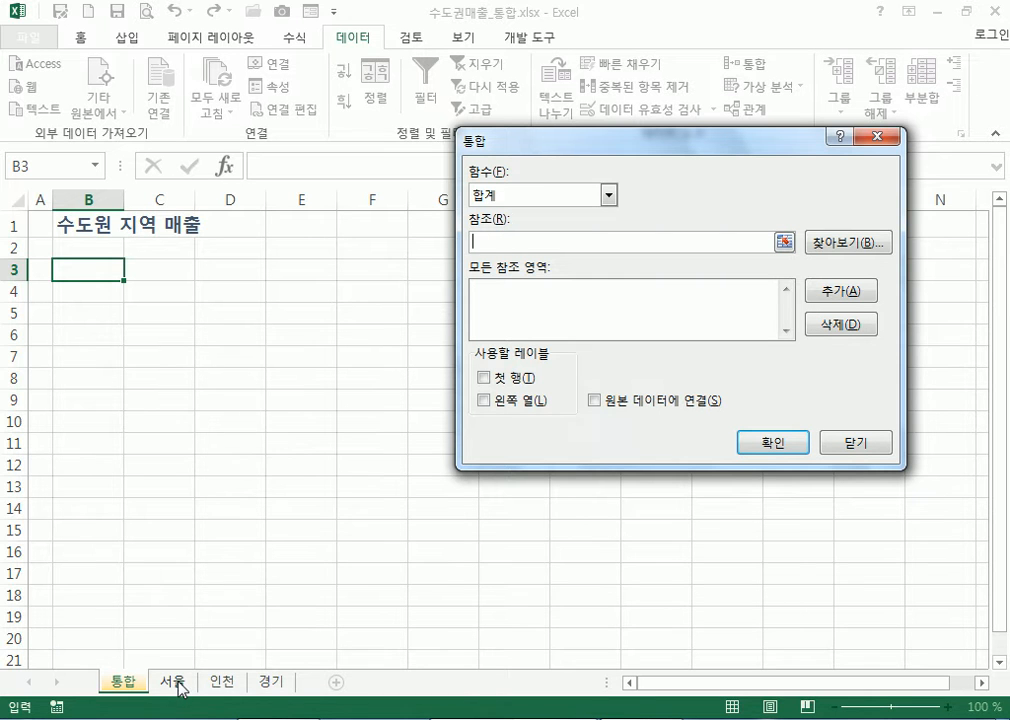
# Add 서울!B3:O15, 인천!B3:L15 and 경기!B3:K15 as consolidation references
pyautogui.click(172, 682)
pyautogui.moveTo(83, 268); pyautogui.dragTo(1000, 512)
pyautogui.moveTo(872, 527); pyautogui.dragTo(869, 530)
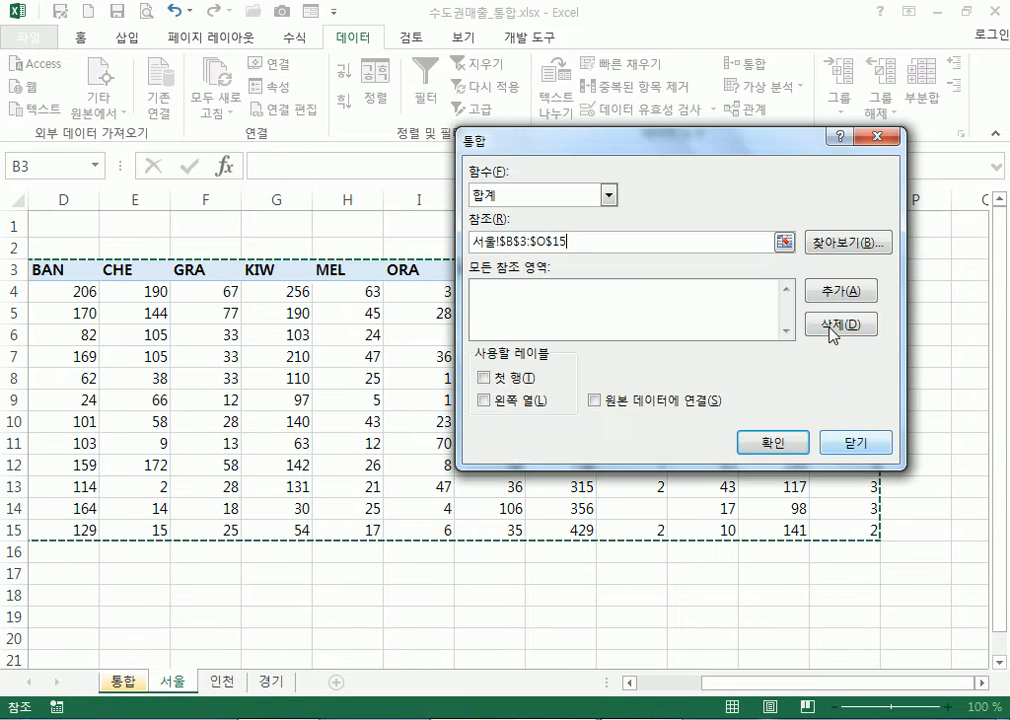
pyautogui.click(841, 292)
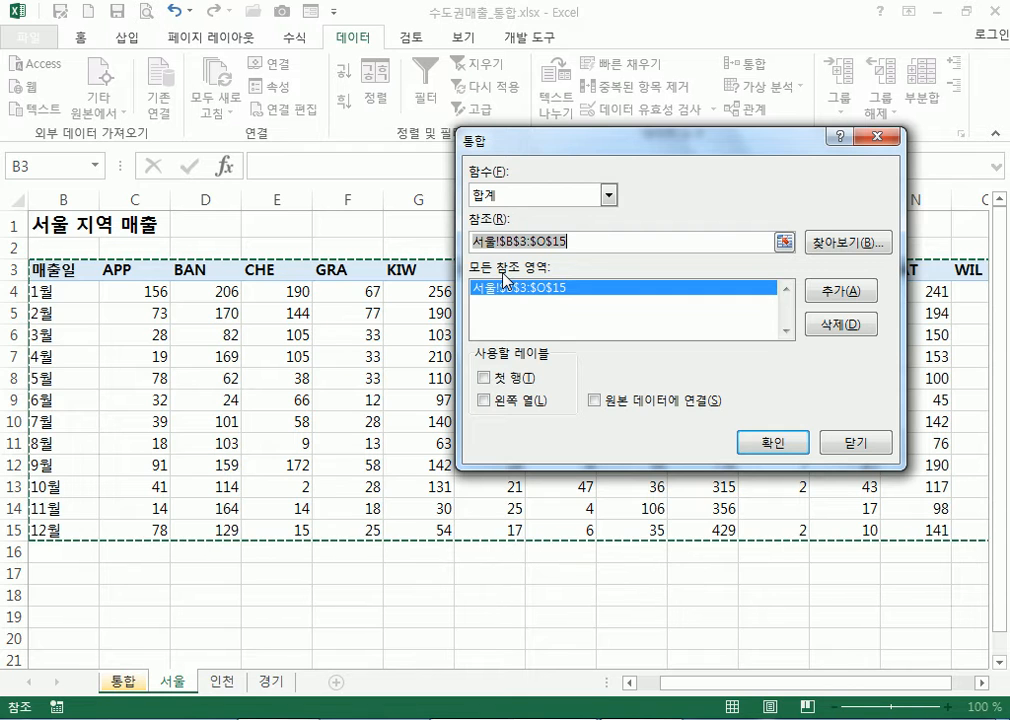
pyautogui.click(221, 682)
pyautogui.moveTo(72, 268); pyautogui.dragTo(778, 523)
pyautogui.click(837, 292)
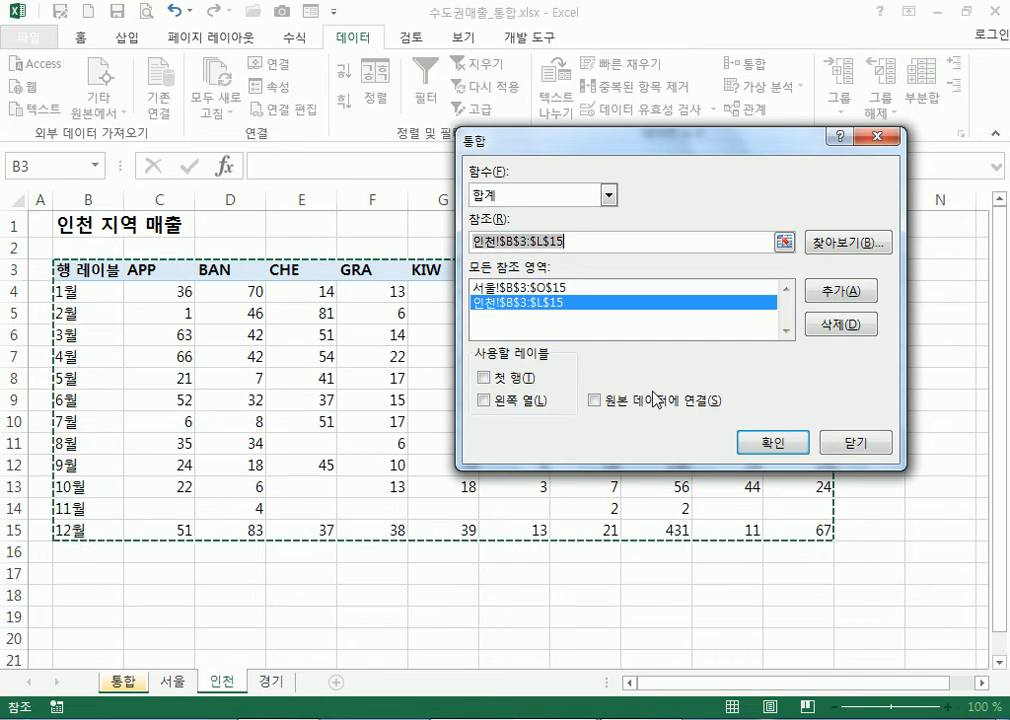
pyautogui.click(272, 682)
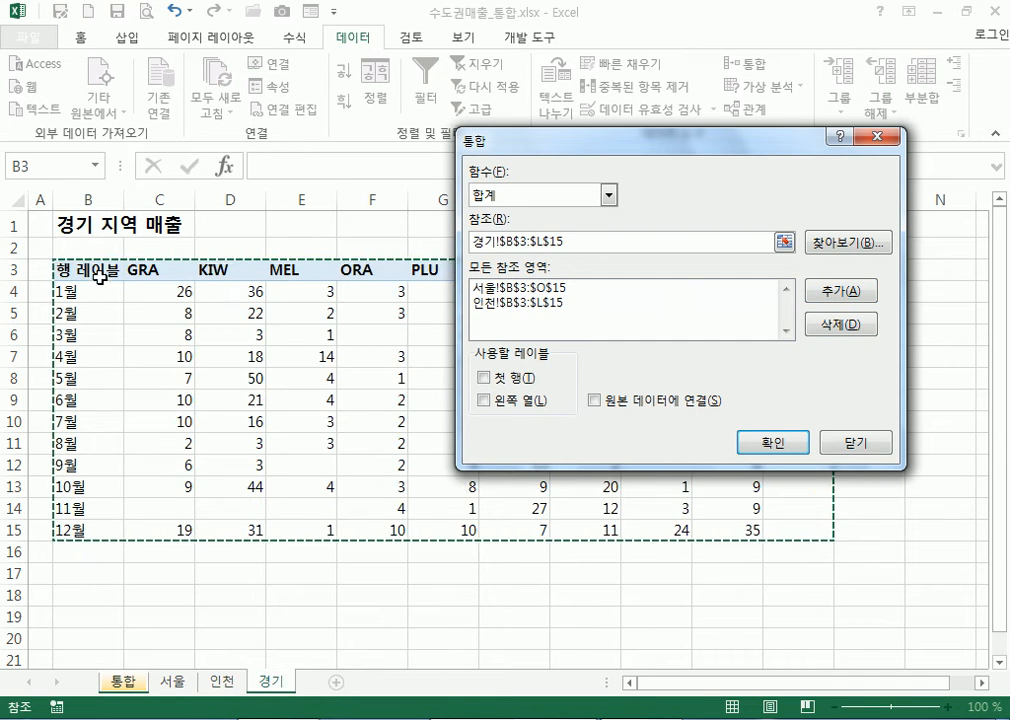
pyautogui.moveTo(86, 266); pyautogui.dragTo(749, 524)
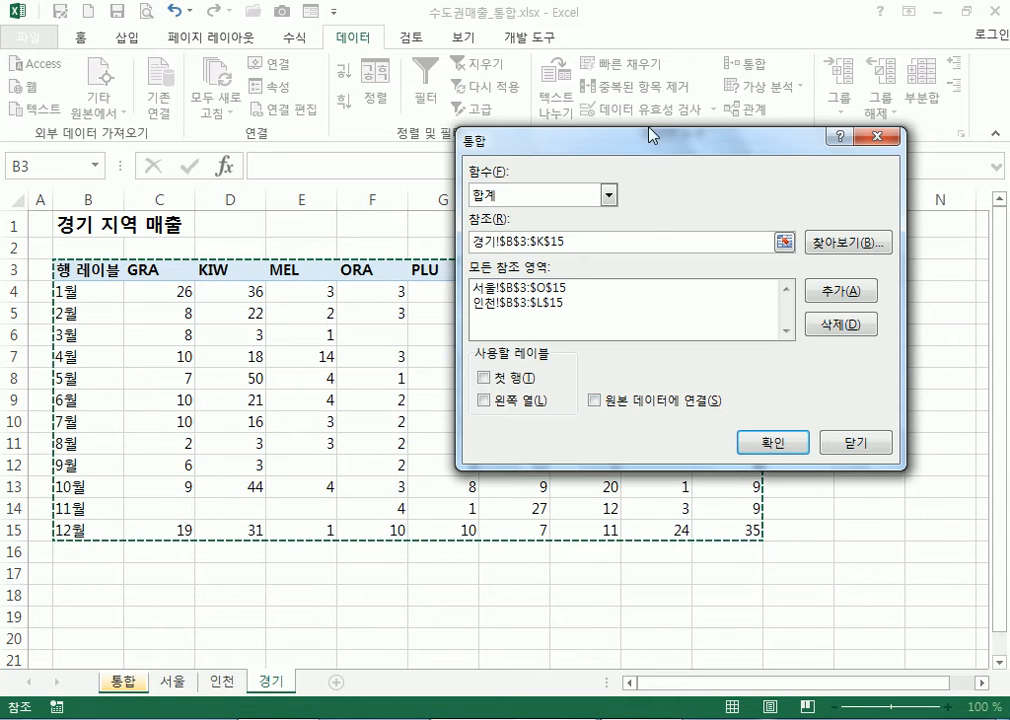
pyautogui.moveTo(655, 150); pyautogui.dragTo(499, 66)
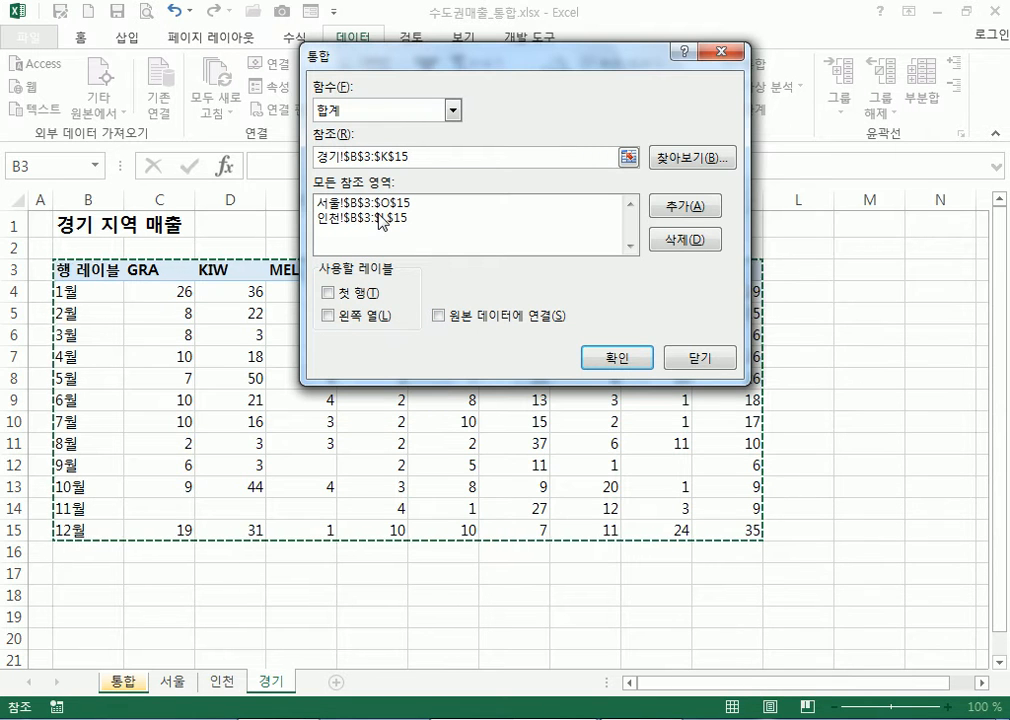
pyautogui.click(688, 208)
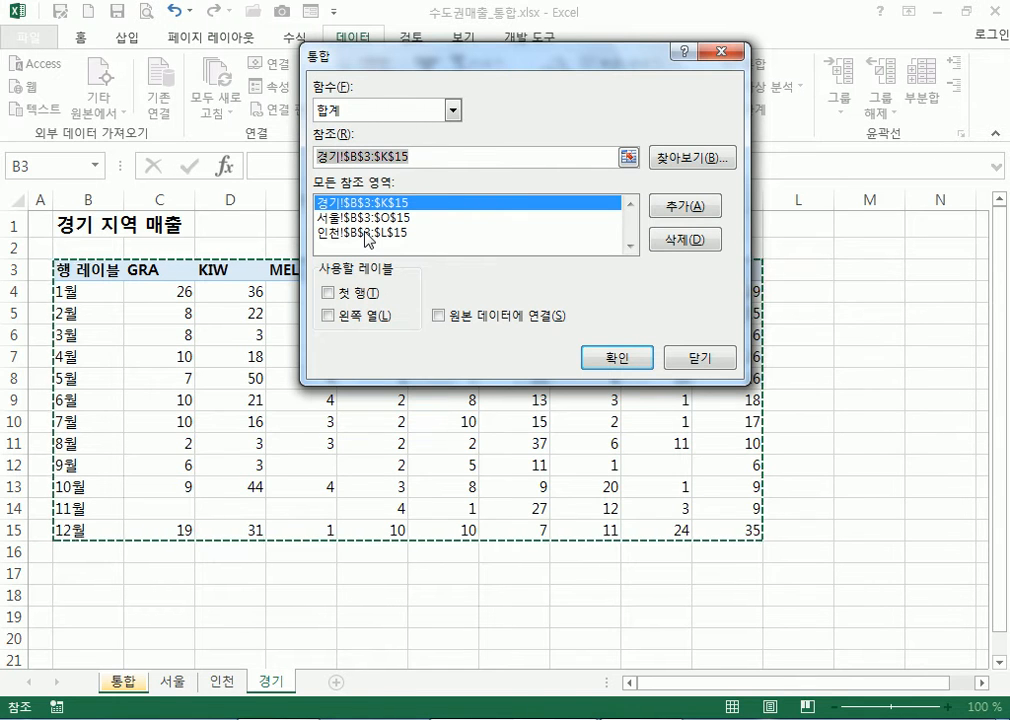
# Use top row and left column as labels and run the consolidation onto 통합
pyautogui.click(330, 297)
pyautogui.click(330, 316)
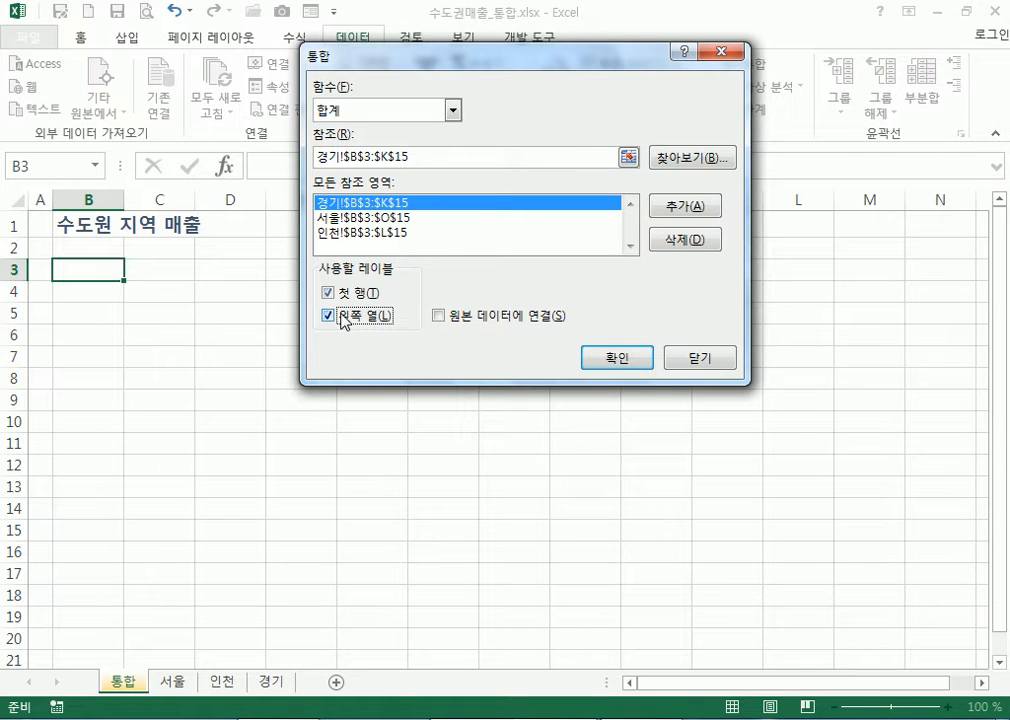
pyautogui.click(615, 357)
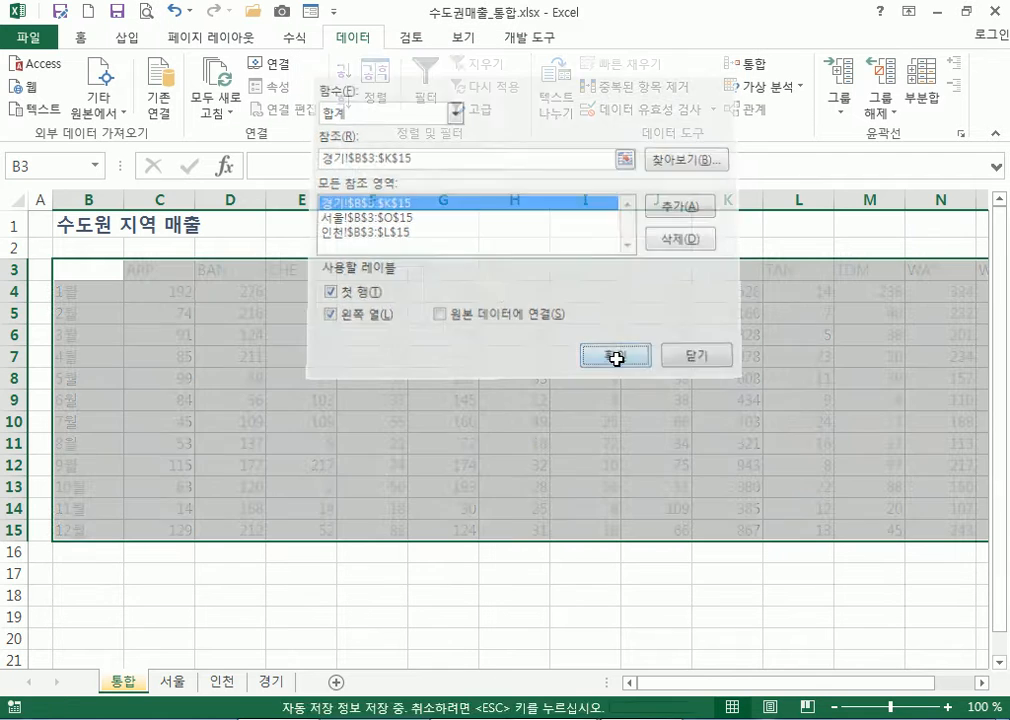
pyautogui.moveTo(672, 690); pyautogui.dragTo(635, 693)
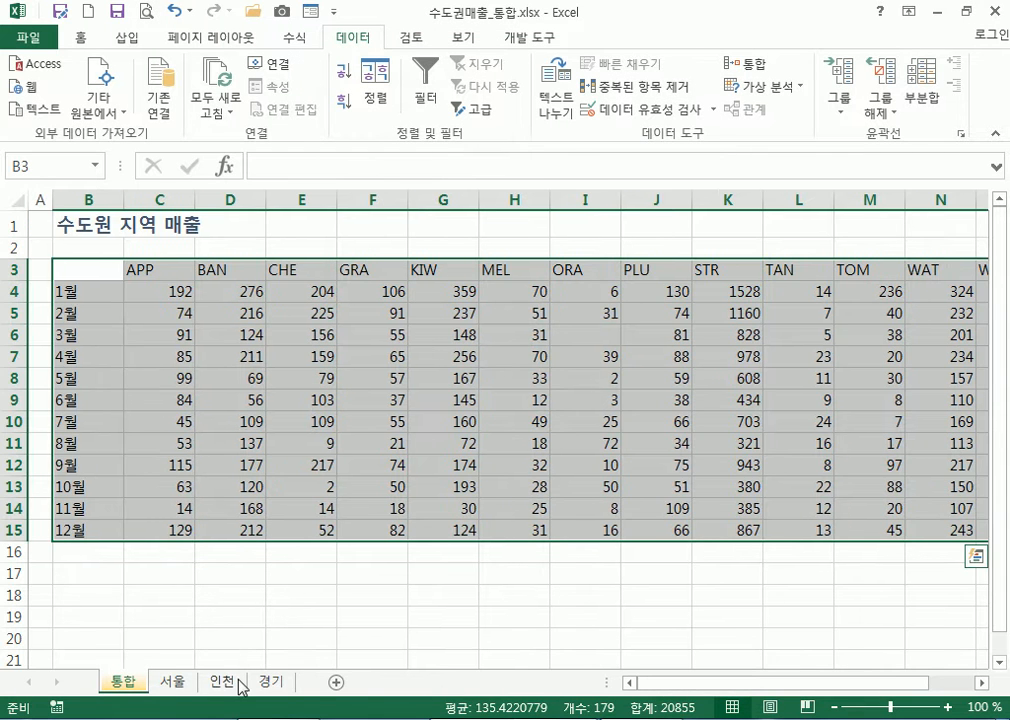
pyautogui.click(86, 269)
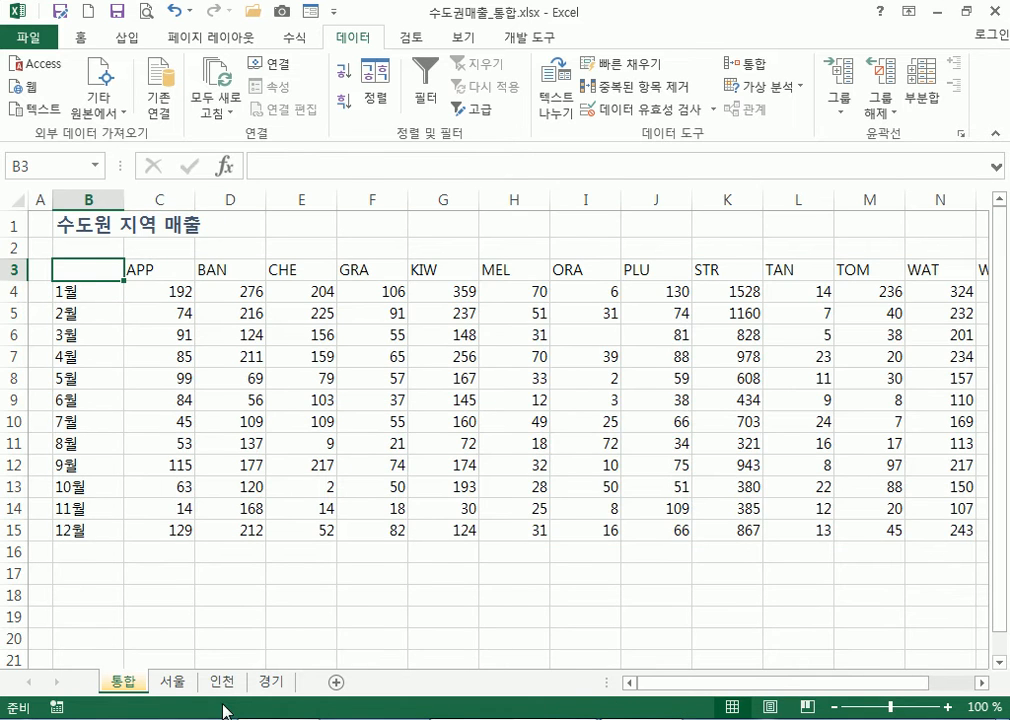
pyautogui.click(175, 683)
pyautogui.click(222, 683)
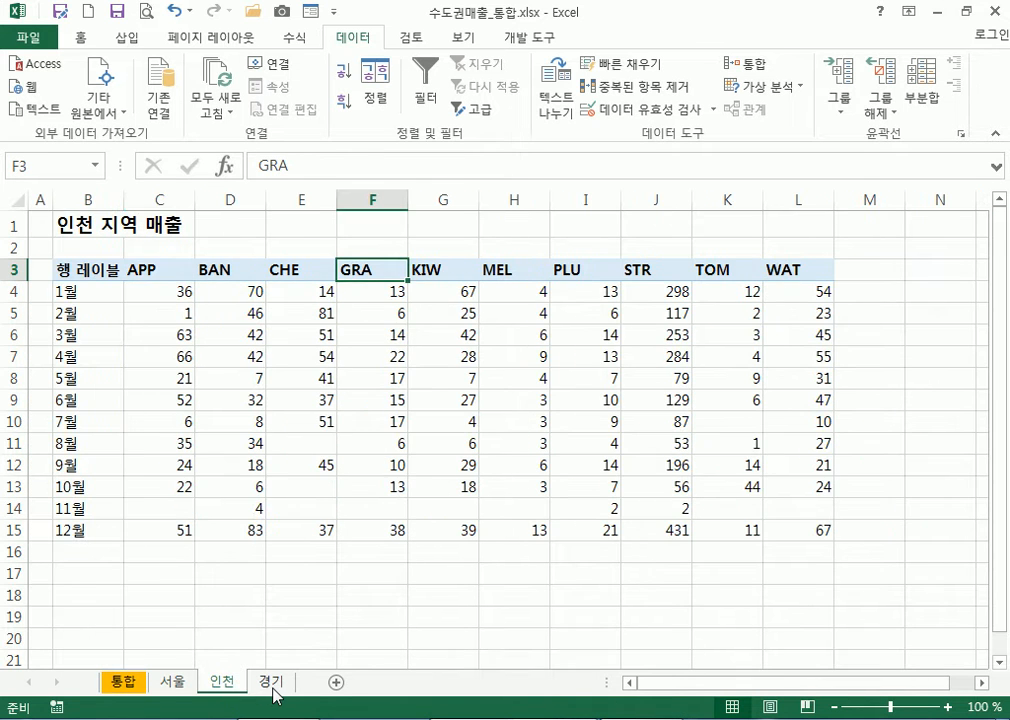
pyautogui.click(272, 684)
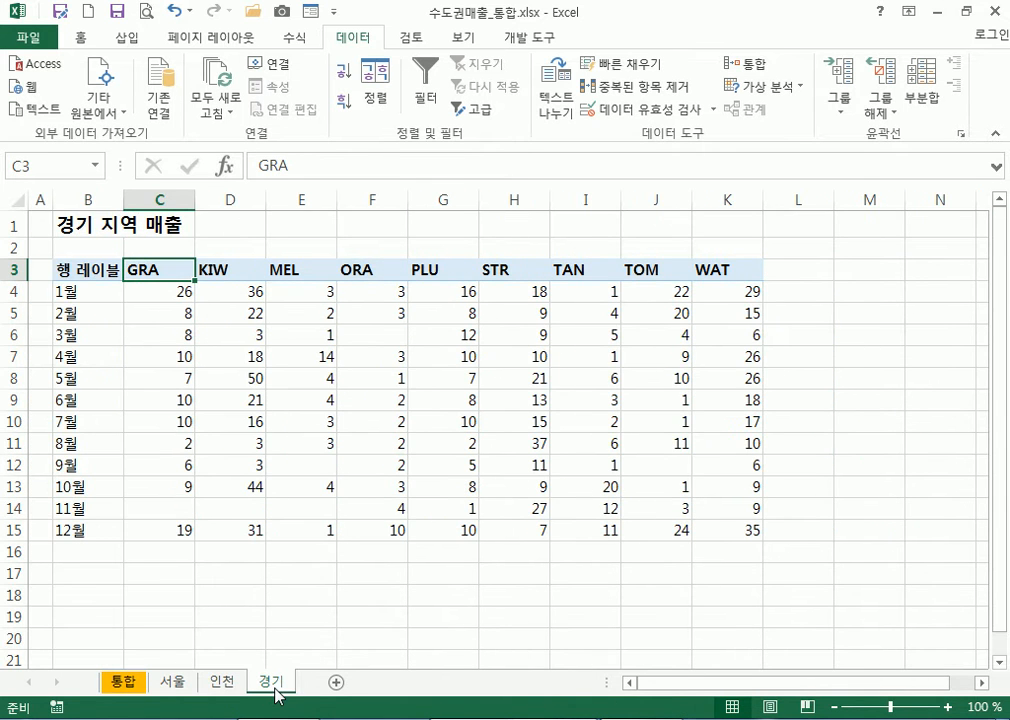
pyautogui.click(174, 684)
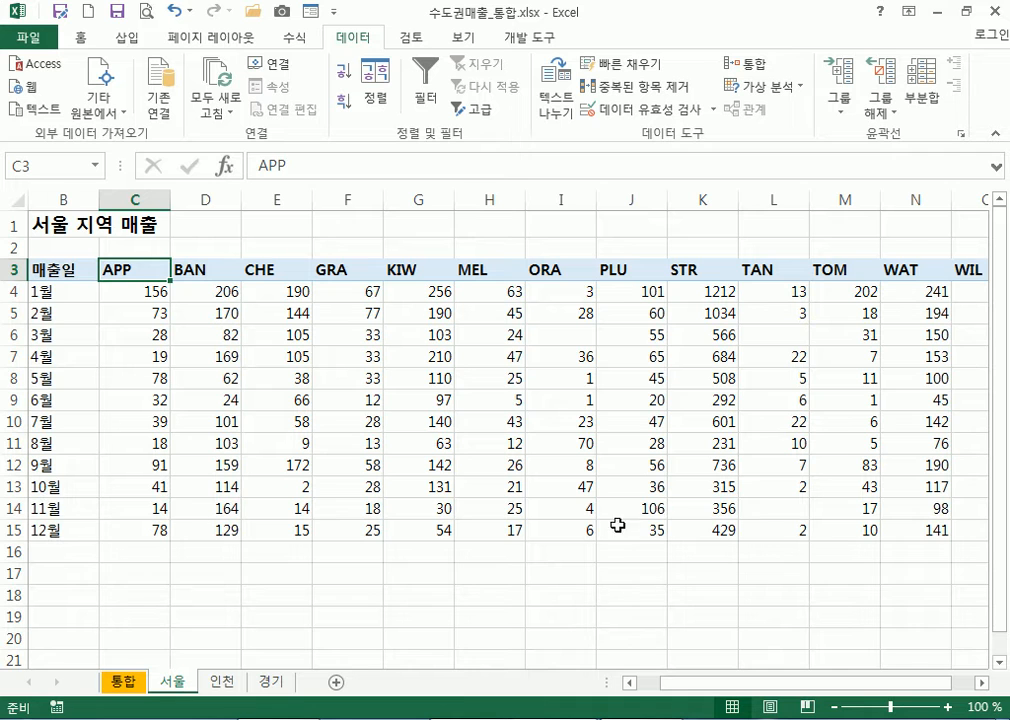
pyautogui.click(771, 507)
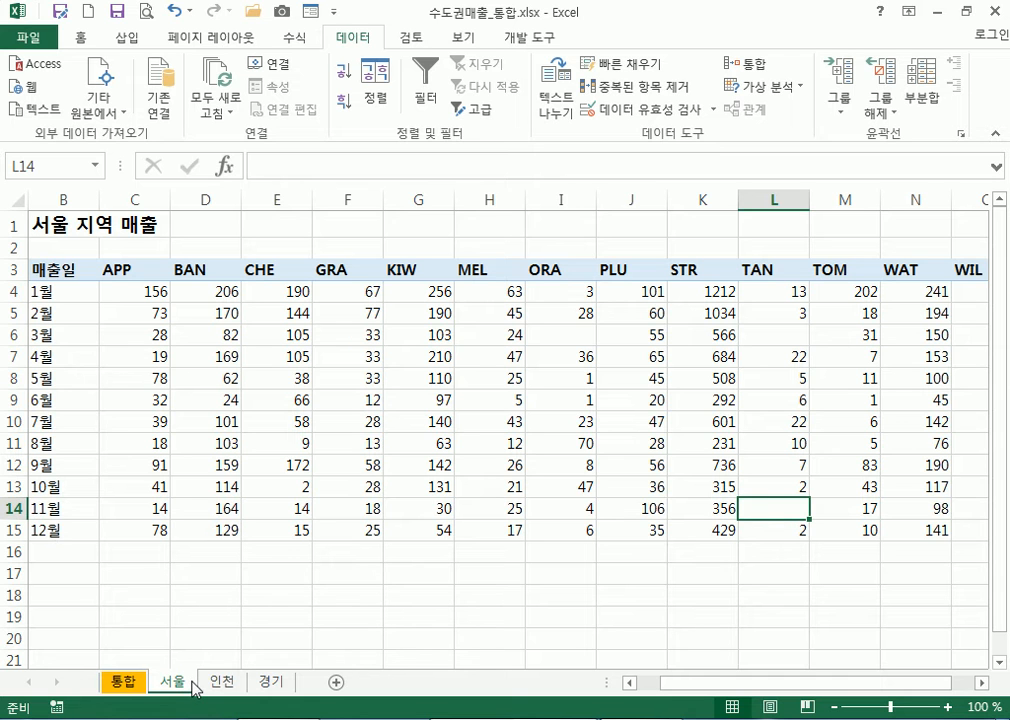
pyautogui.click(137, 683)
pyautogui.click(166, 682)
pyautogui.click(220, 683)
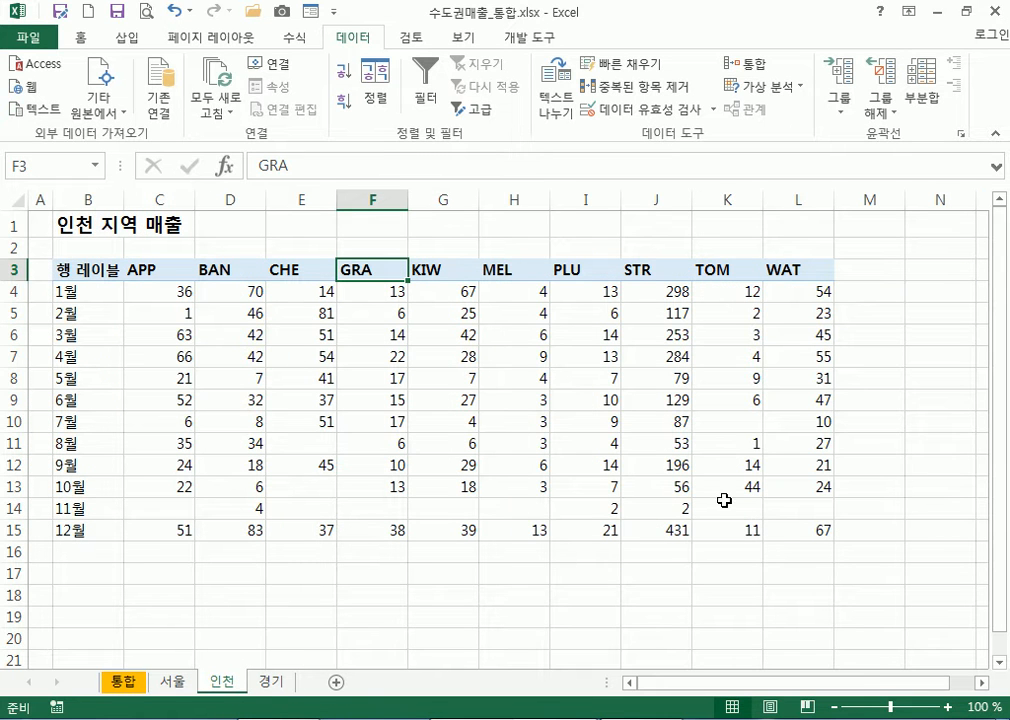
pyautogui.click(268, 682)
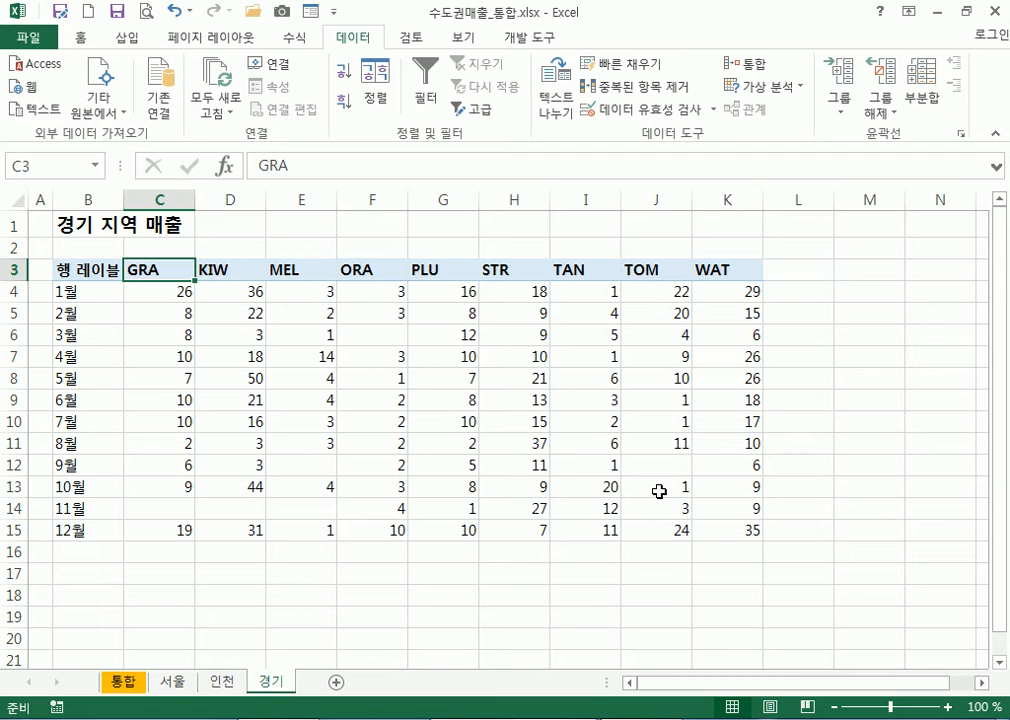
pyautogui.click(588, 507)
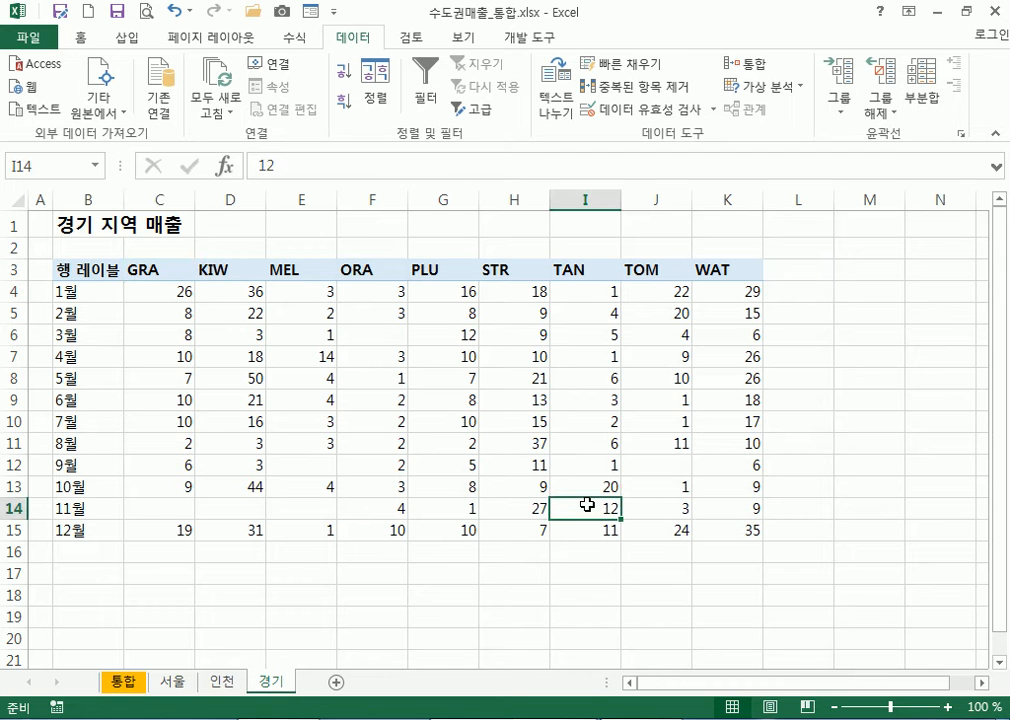
pyautogui.click(140, 684)
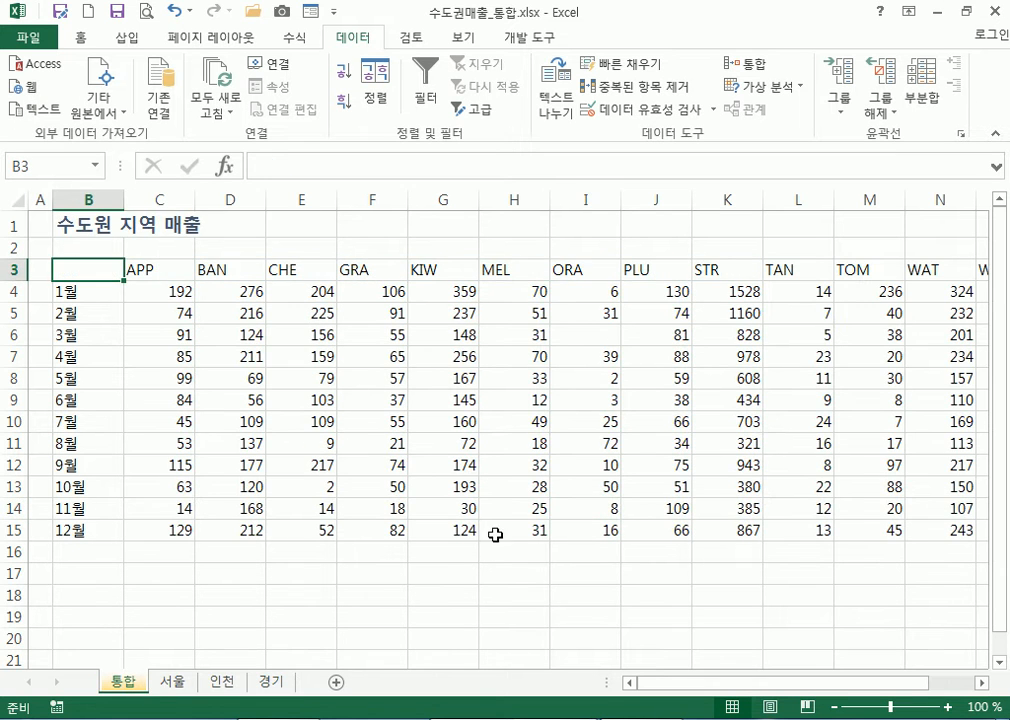
pyautogui.click(808, 512)
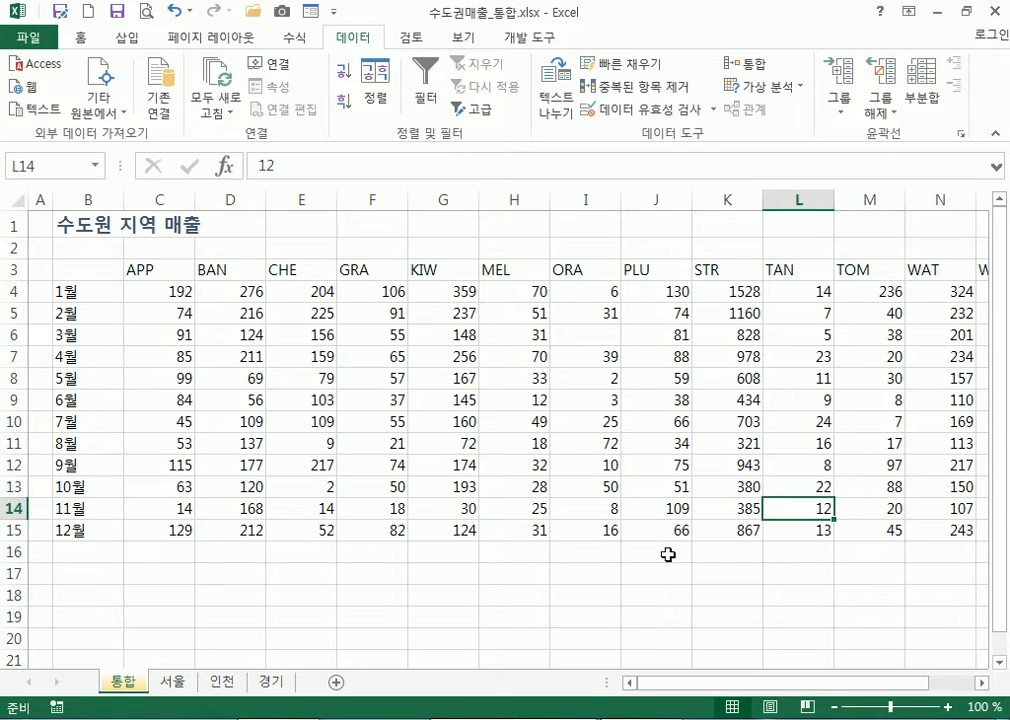
pyautogui.click(178, 685)
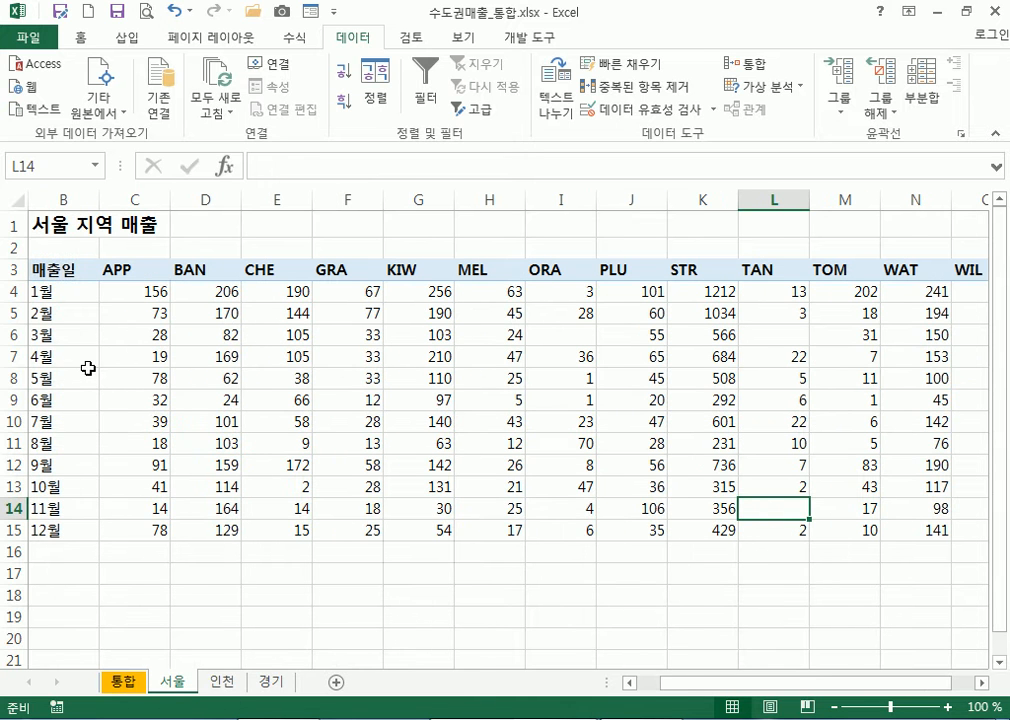
pyautogui.moveTo(696, 694); pyautogui.dragTo(638, 691)
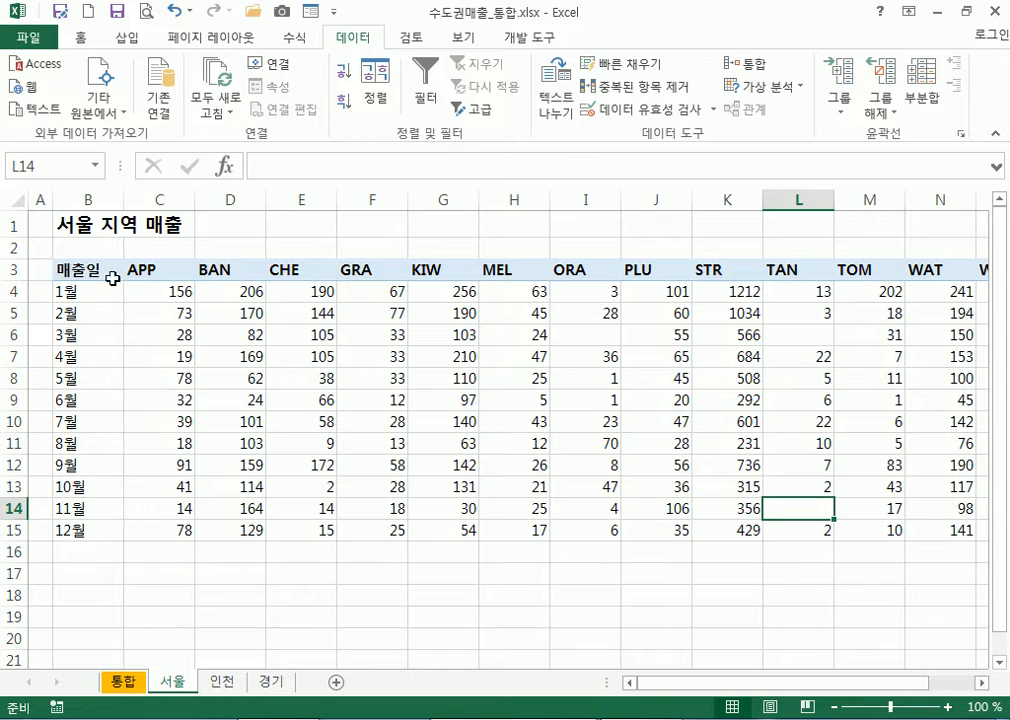
pyautogui.moveTo(132, 269); pyautogui.dragTo(940, 268)
pyautogui.moveTo(75, 291); pyautogui.dragTo(75, 530)
pyautogui.moveTo(142, 272); pyautogui.dragTo(593, 272)
pyautogui.moveTo(74, 292); pyautogui.dragTo(82, 534)
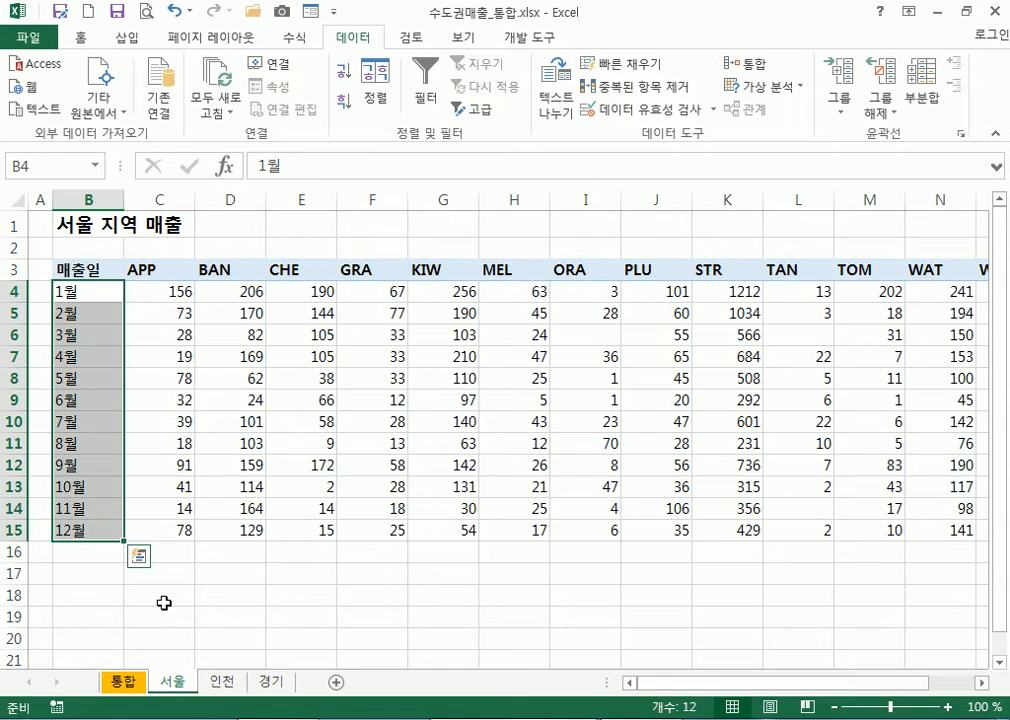
pyautogui.click(220, 684)
pyautogui.click(266, 684)
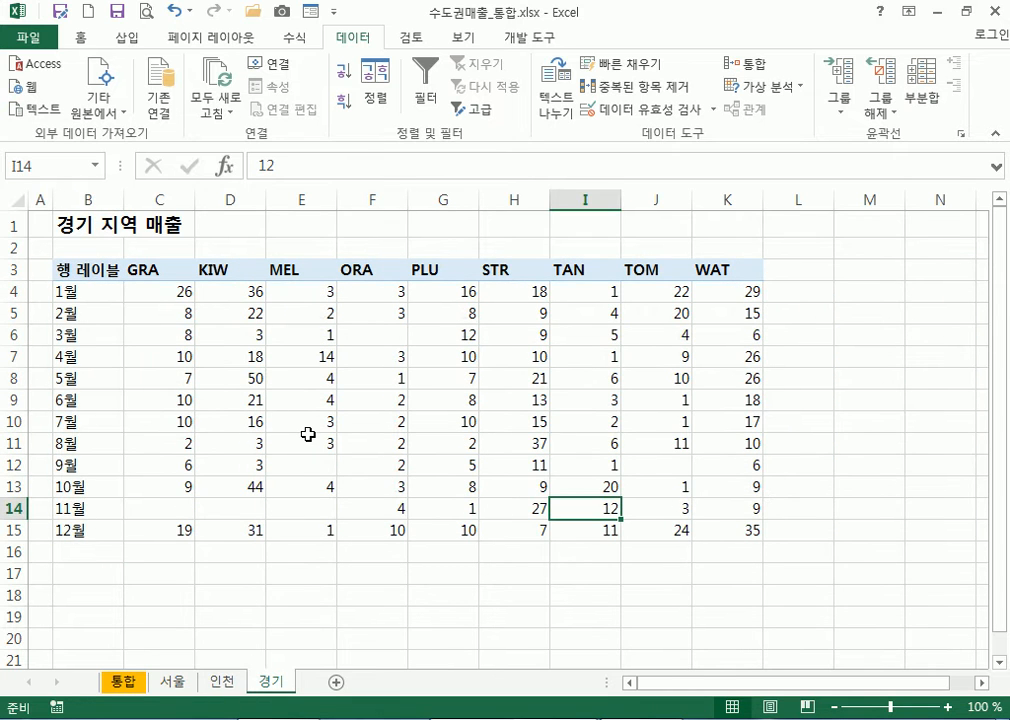
pyautogui.click(172, 682)
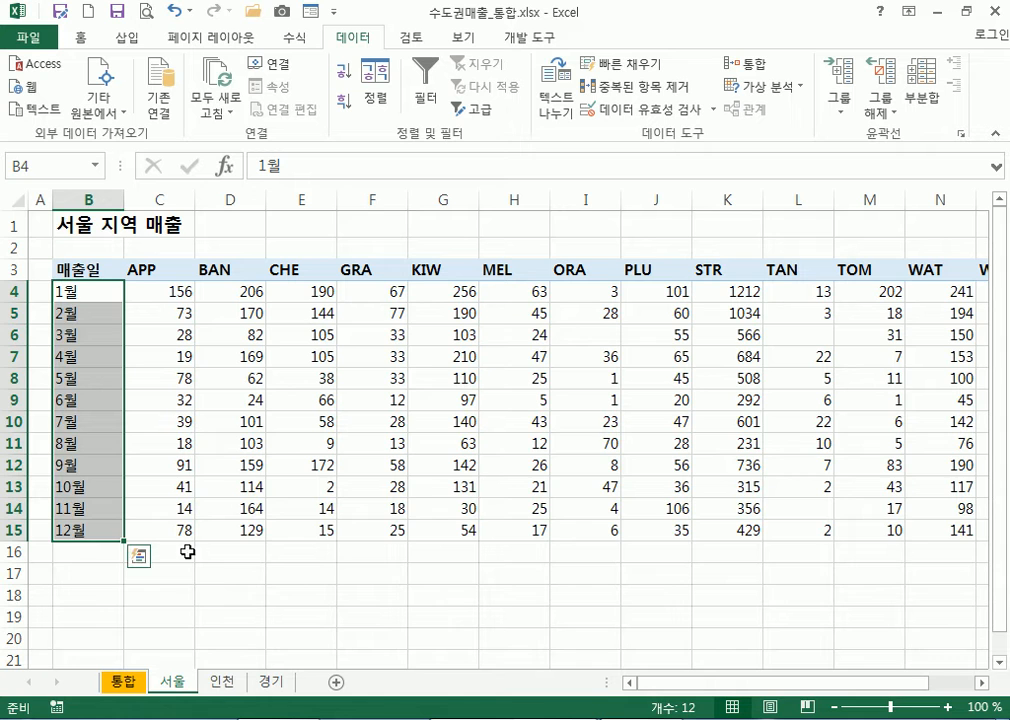
pyautogui.click(220, 684)
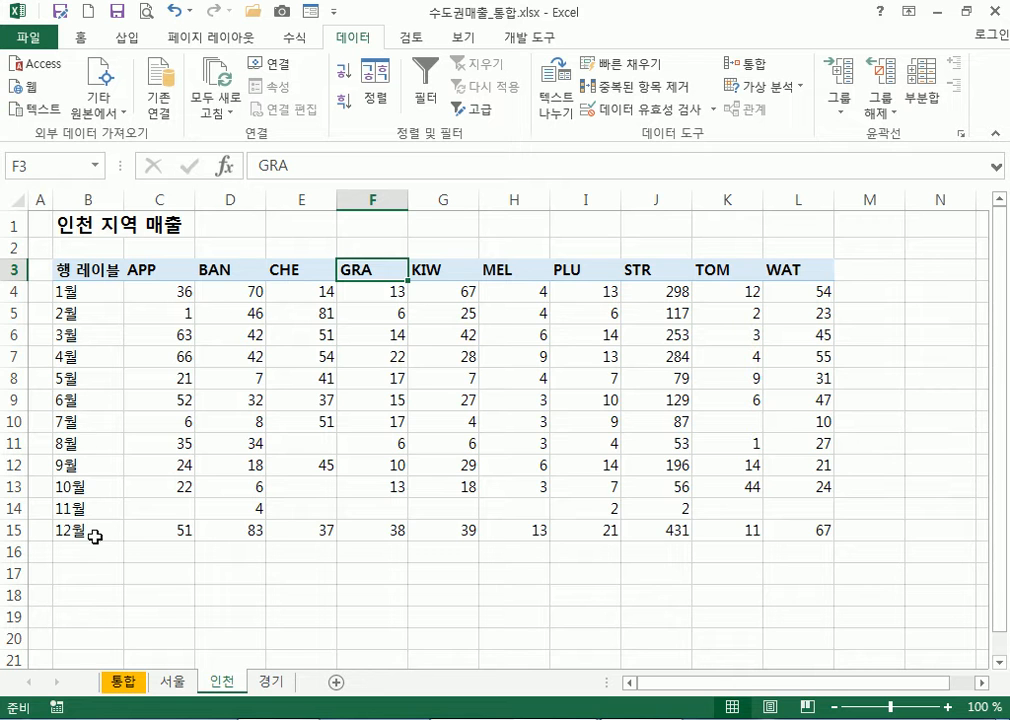
pyautogui.click(123, 682)
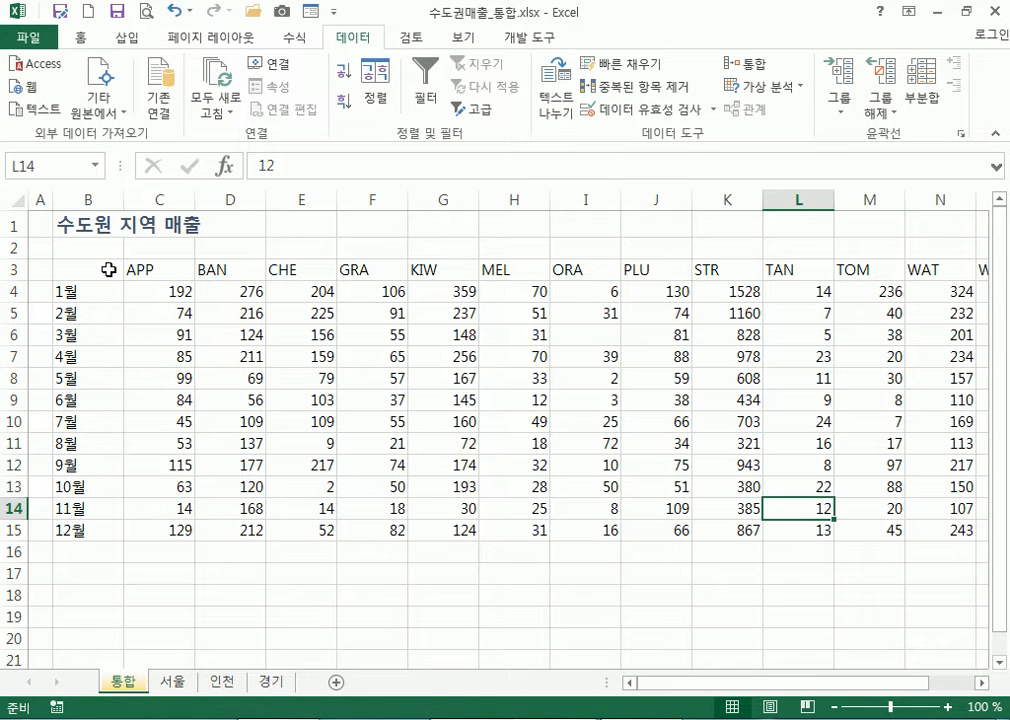
pyautogui.click(746, 63)
pyautogui.click(698, 357)
pyautogui.click(115, 266)
# Check the 경기, 서울 and 인천 references in Consolidate and rerun it with the same labels
pyautogui.click(745, 63)
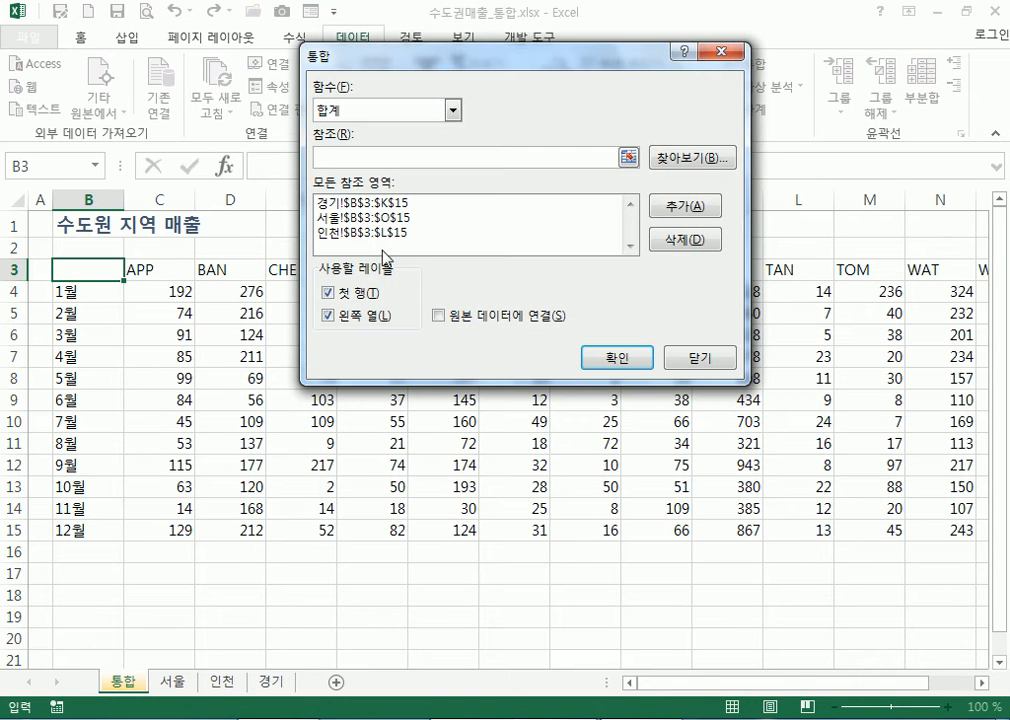
pyautogui.click(333, 218)
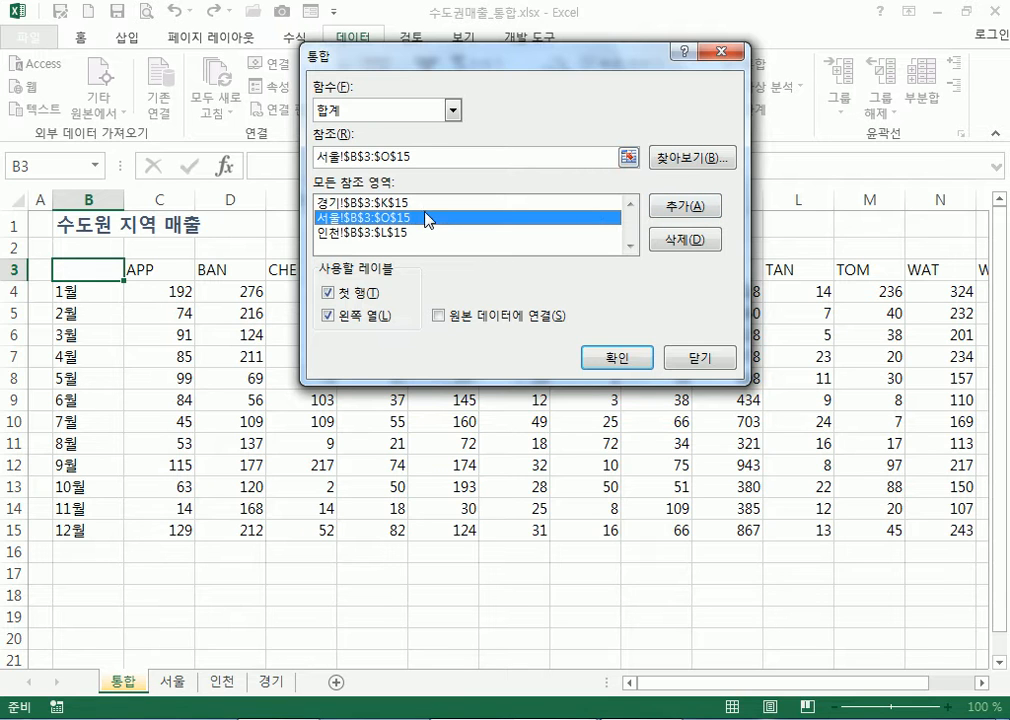
pyautogui.click(383, 233)
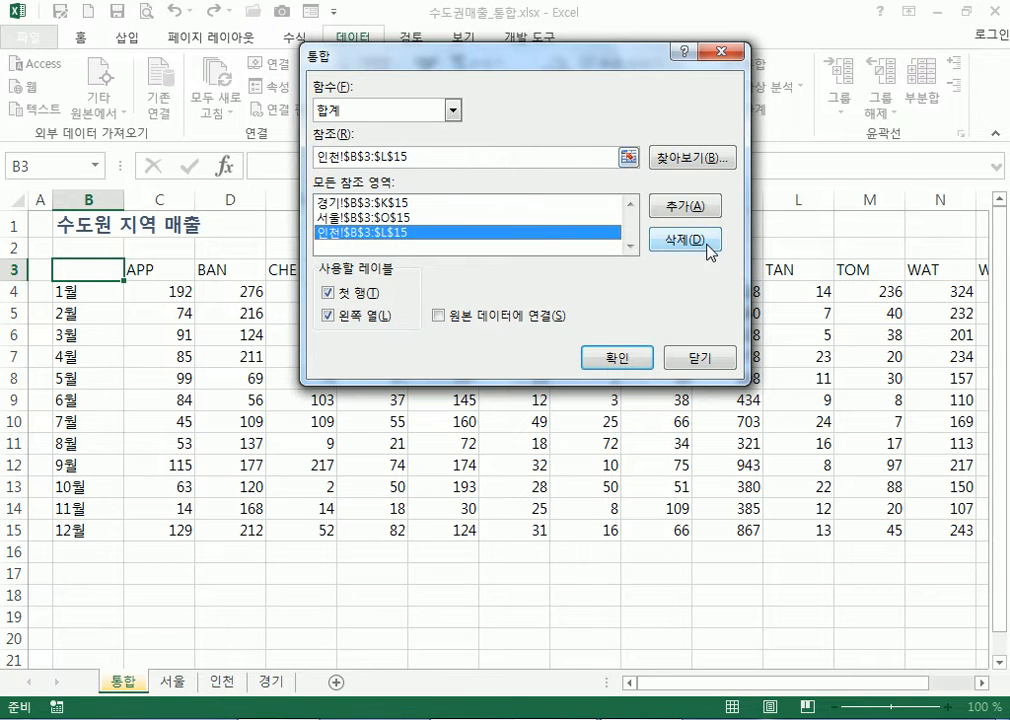
pyautogui.click(372, 202)
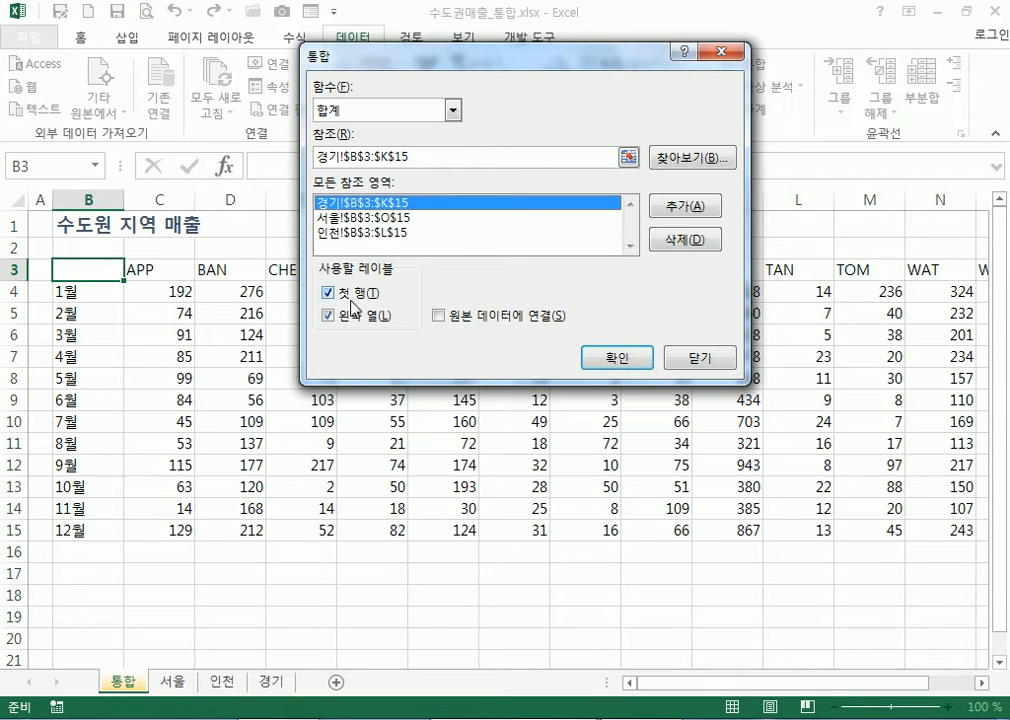
pyautogui.moveTo(366, 57); pyautogui.dragTo(359, 284)
pyautogui.moveTo(457, 313); pyautogui.dragTo(455, 314)
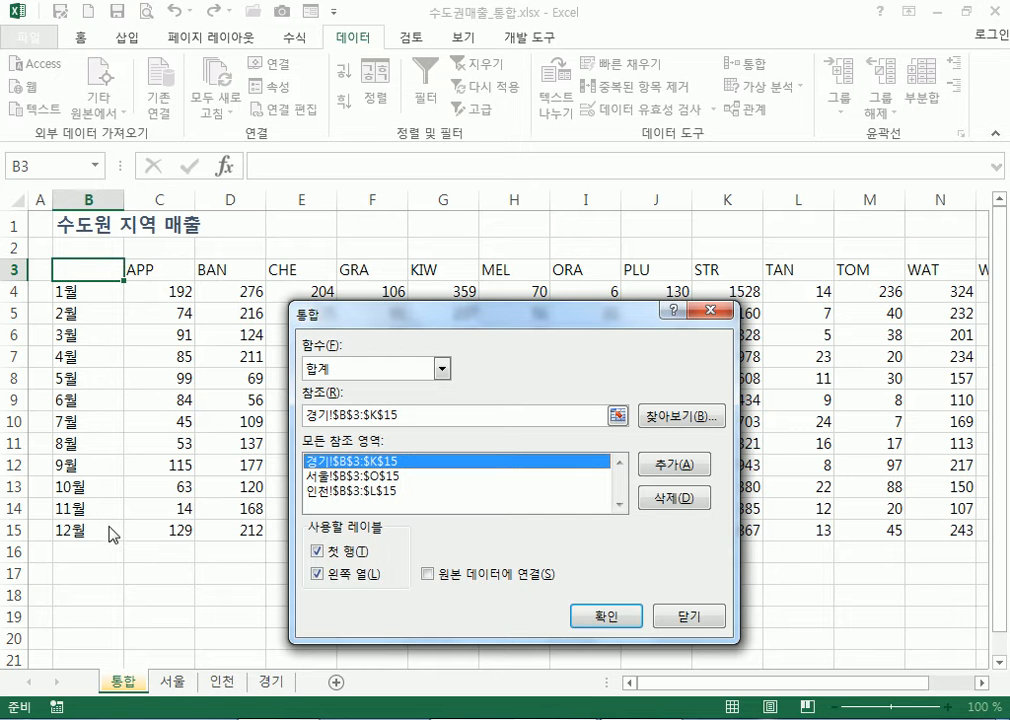
pyautogui.click(605, 618)
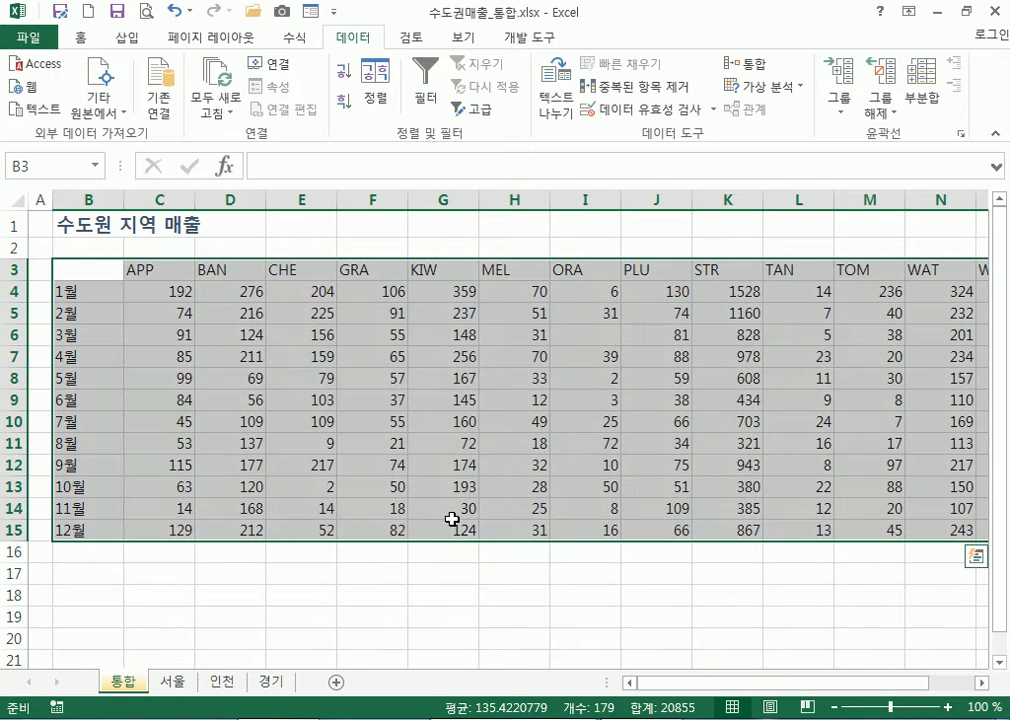
# Open 영업이익_목표값.xlsx from the 예제파일 folder and scroll through its profit report
pyautogui.click(343, 352)
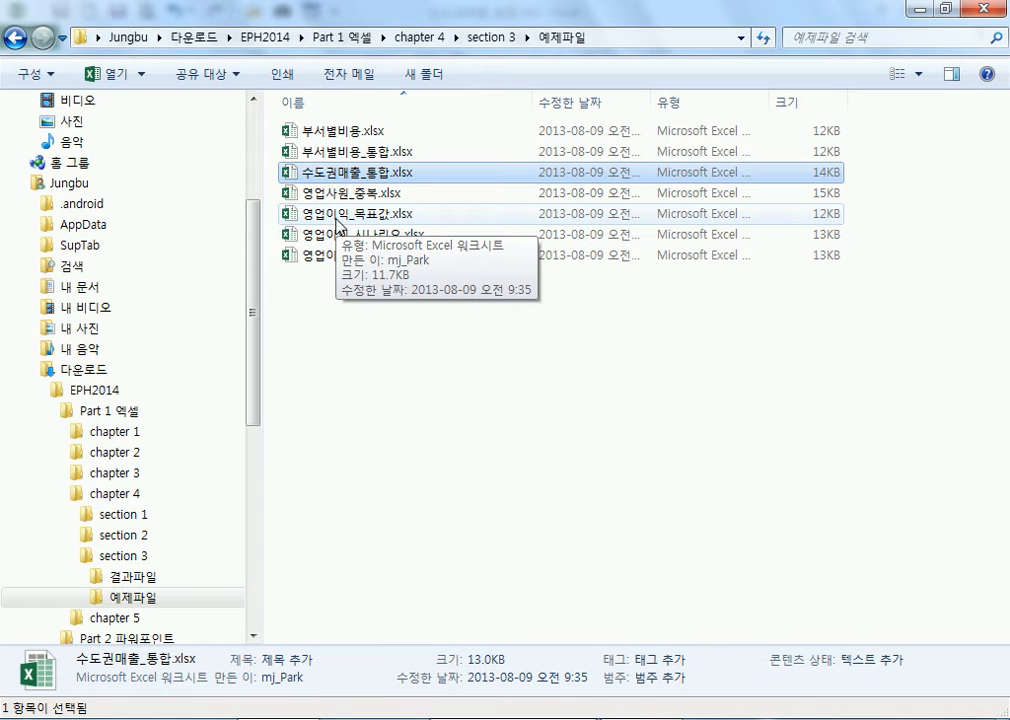
pyautogui.doubleClick(337, 220)
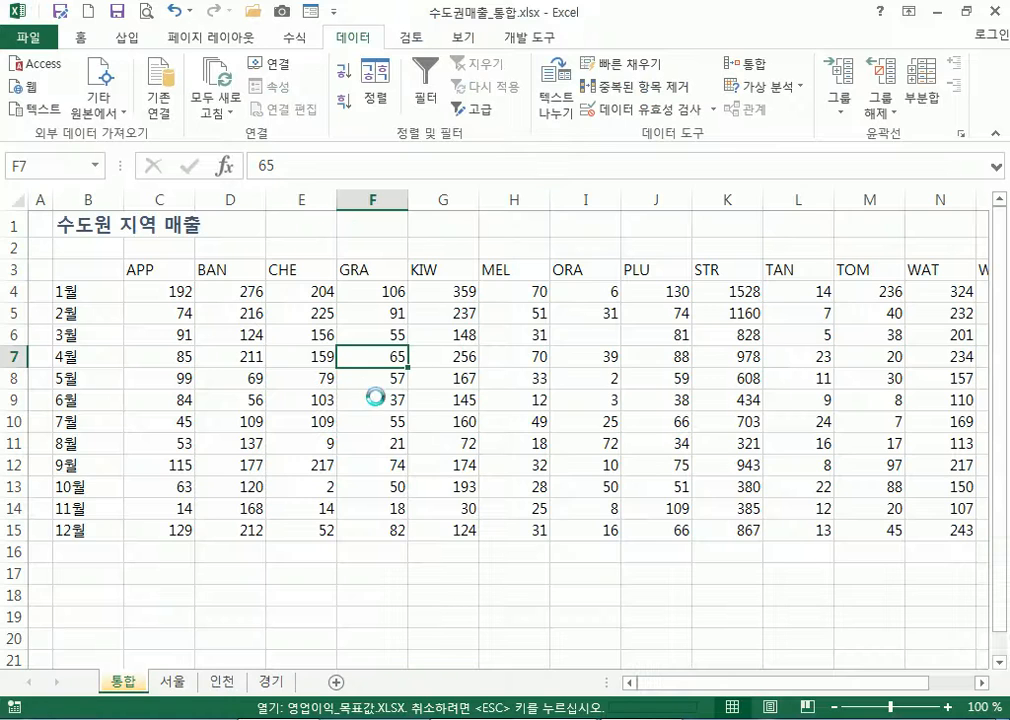
pyautogui.scroll(-2, 360, 432)
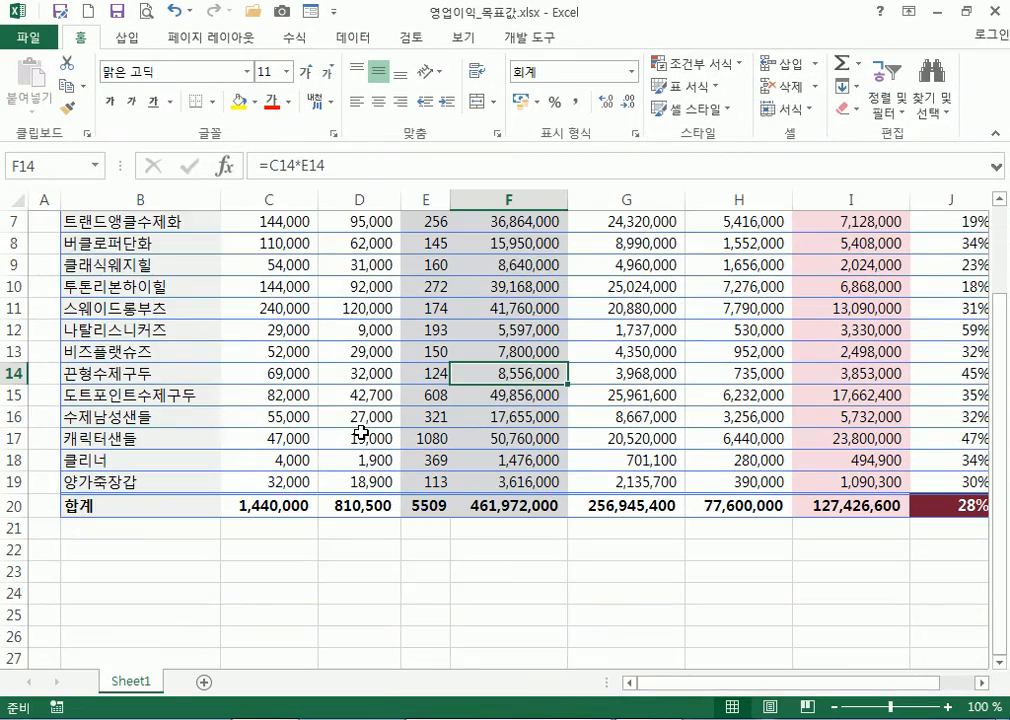
pyautogui.scroll(2, 361, 430)
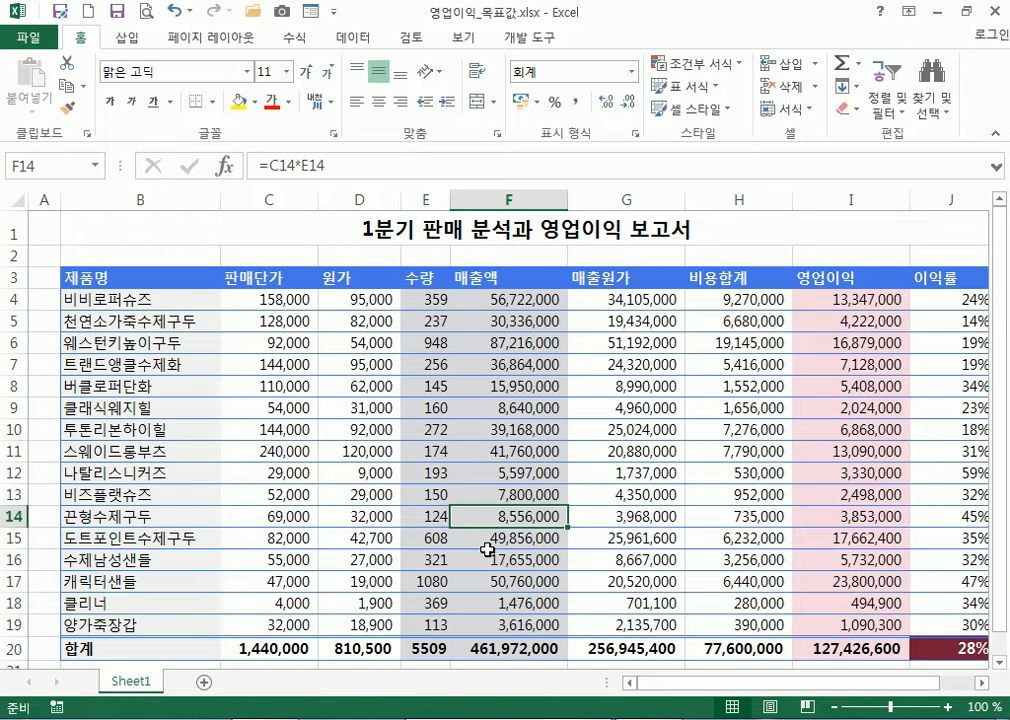
pyautogui.scroll(-3, 608, 558)
pyautogui.moveTo(862, 693); pyautogui.dragTo(897, 692)
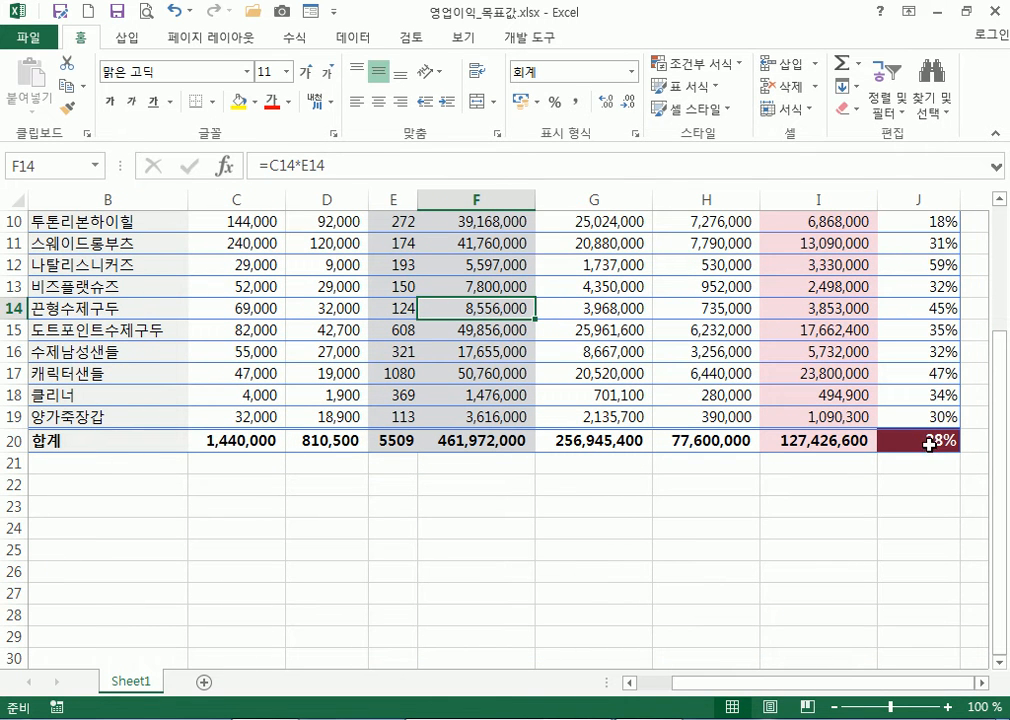
pyautogui.click(926, 442)
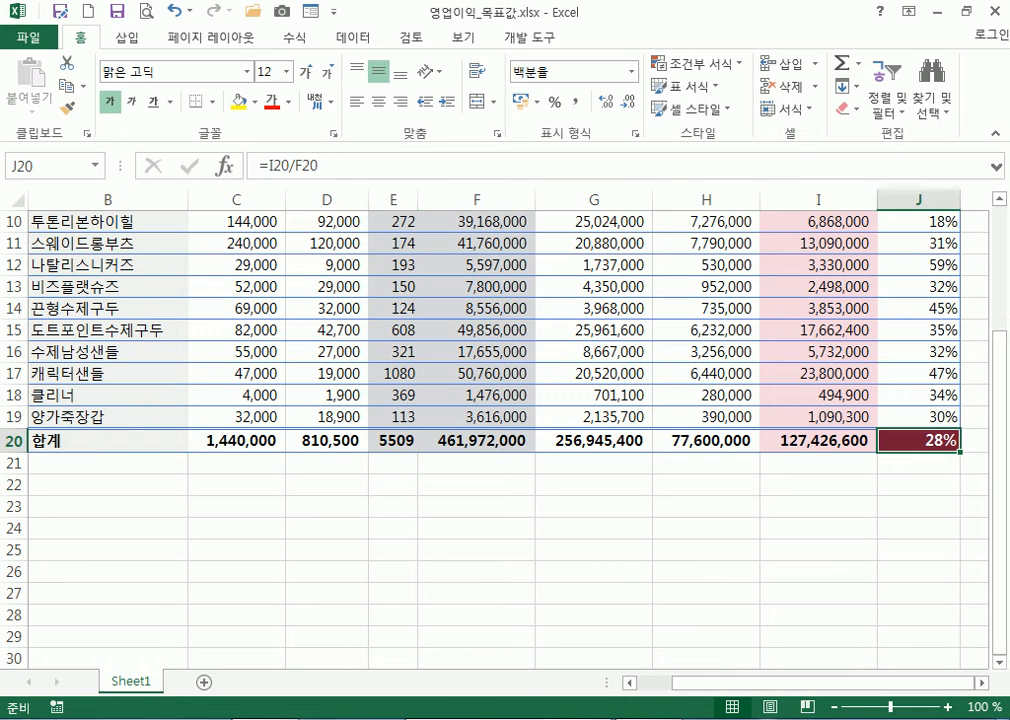
pyautogui.click(981, 683)
pyautogui.click(981, 683)
pyautogui.click(566, 442)
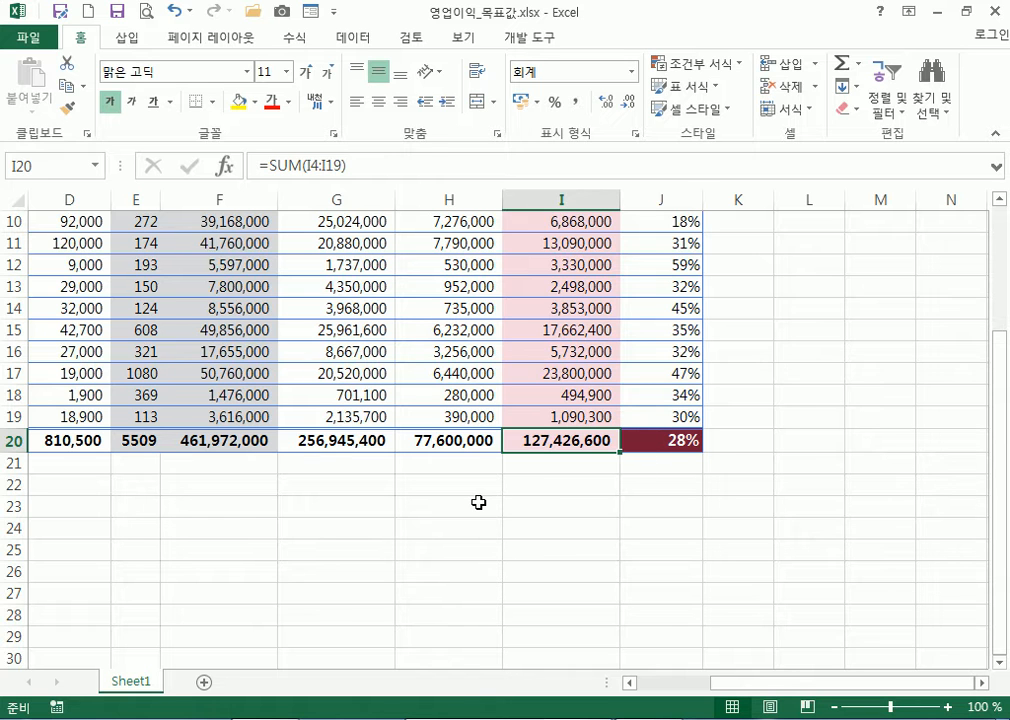
pyautogui.scroll(2, 478, 502)
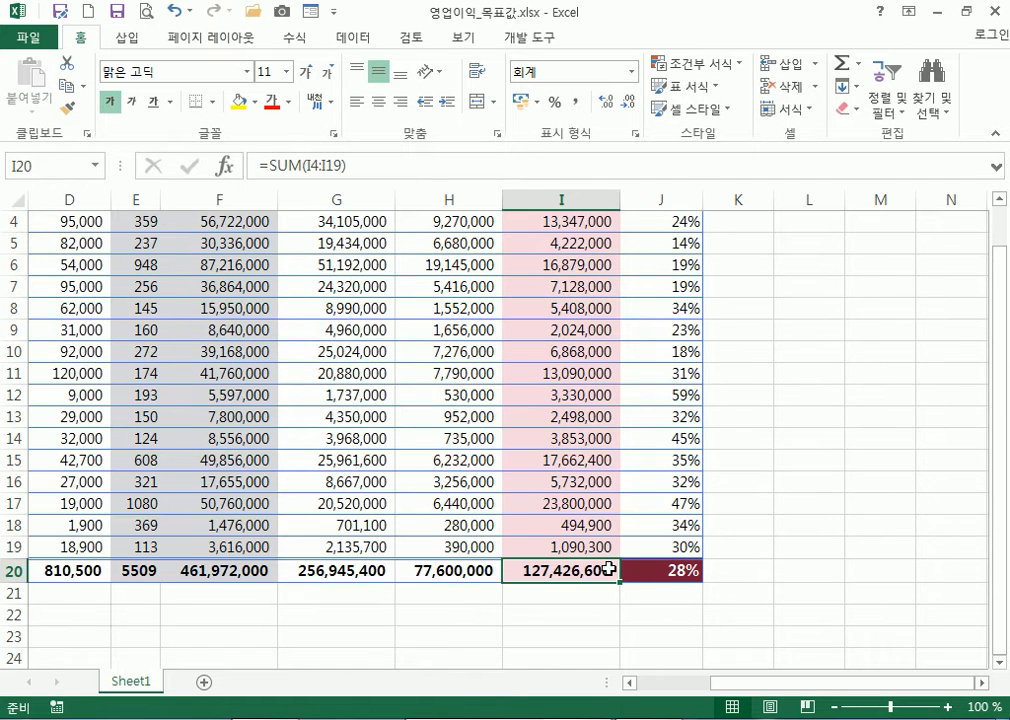
pyautogui.click(676, 570)
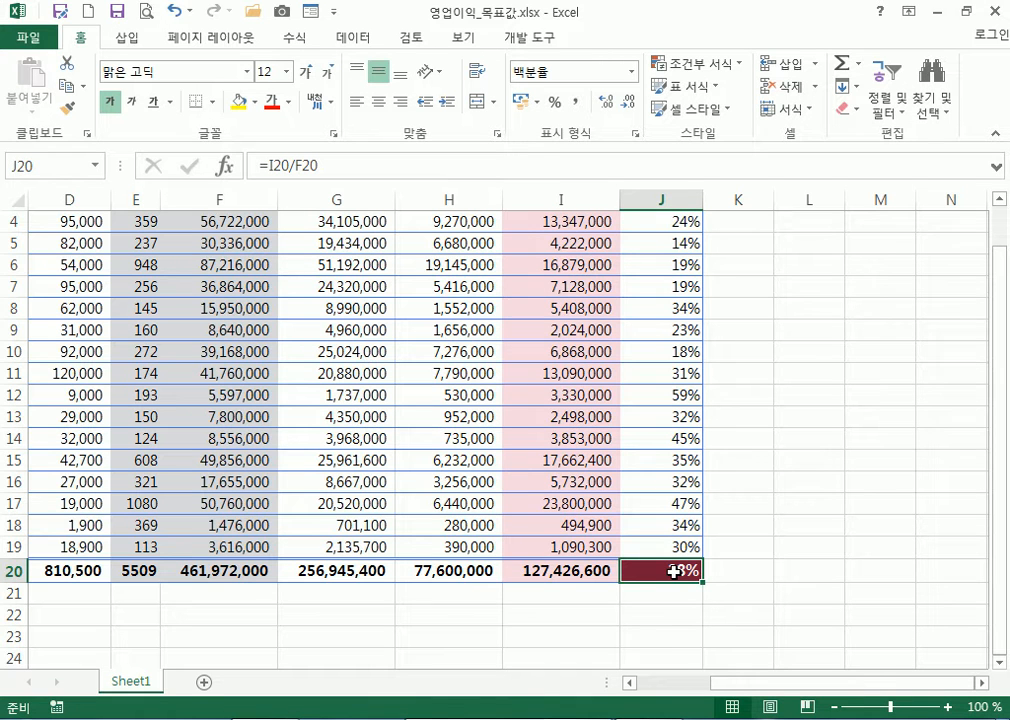
pyautogui.scroll(-3, 661, 578)
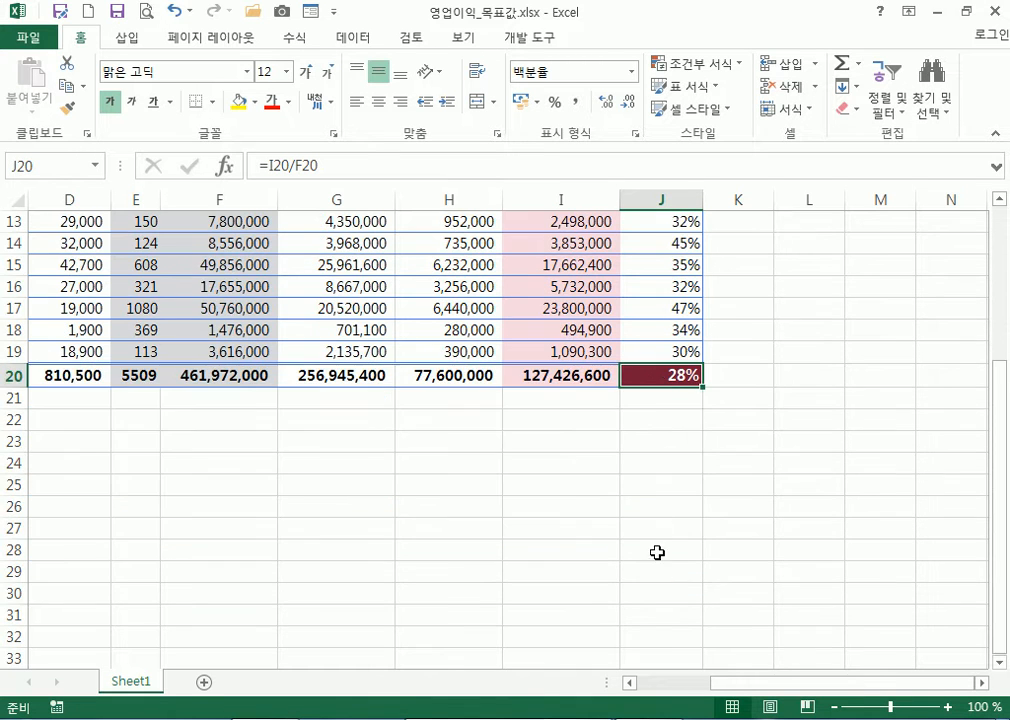
pyautogui.doubleClick(669, 375)
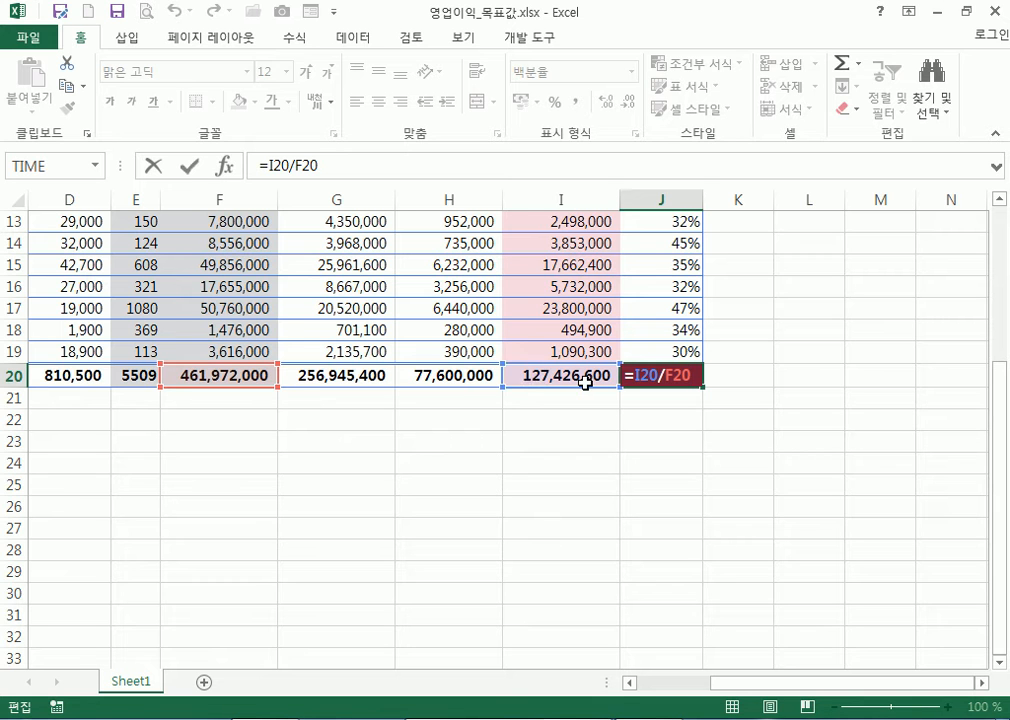
pyautogui.hotkey('ctrl', 'Return')
pyautogui.scroll(4, 583, 376)
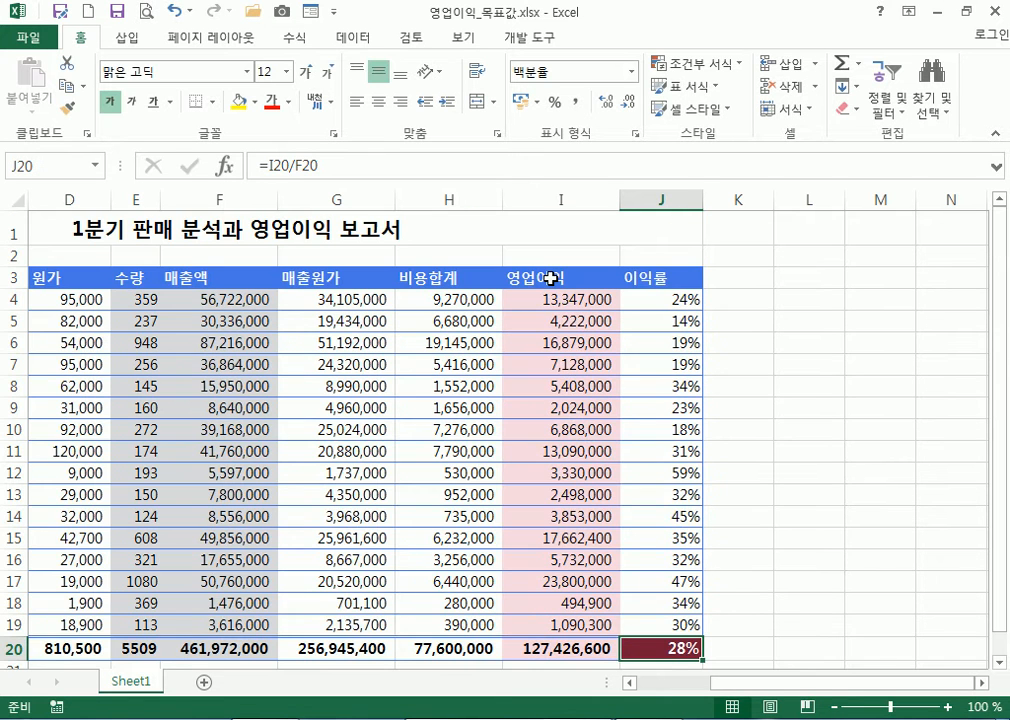
pyautogui.scroll(-3, 563, 273)
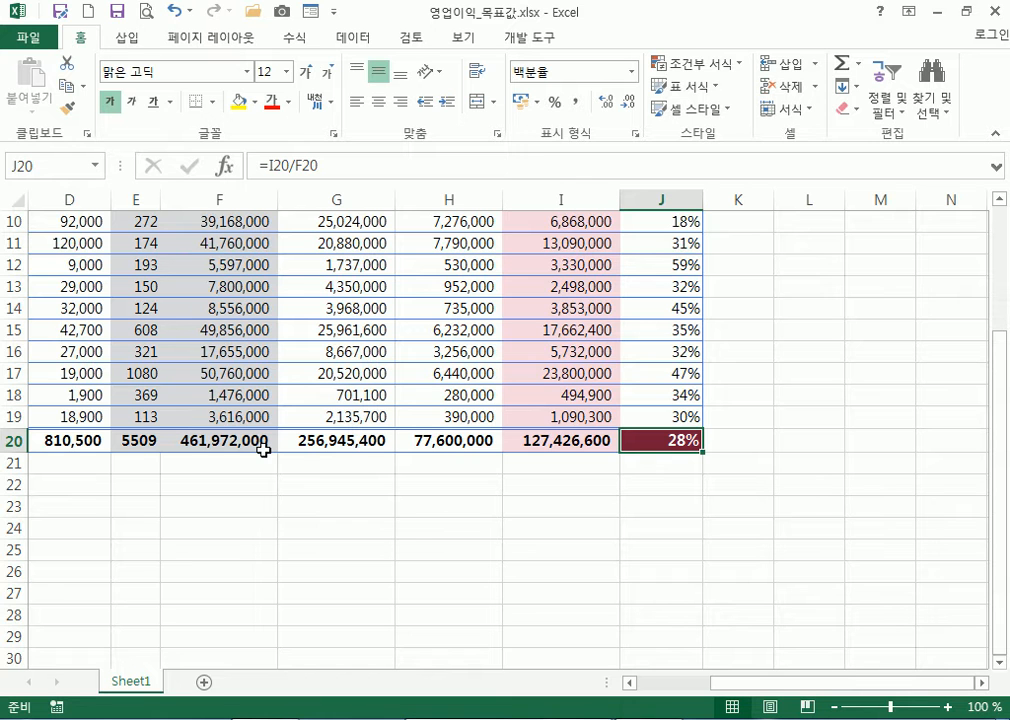
pyautogui.scroll(3, 269, 433)
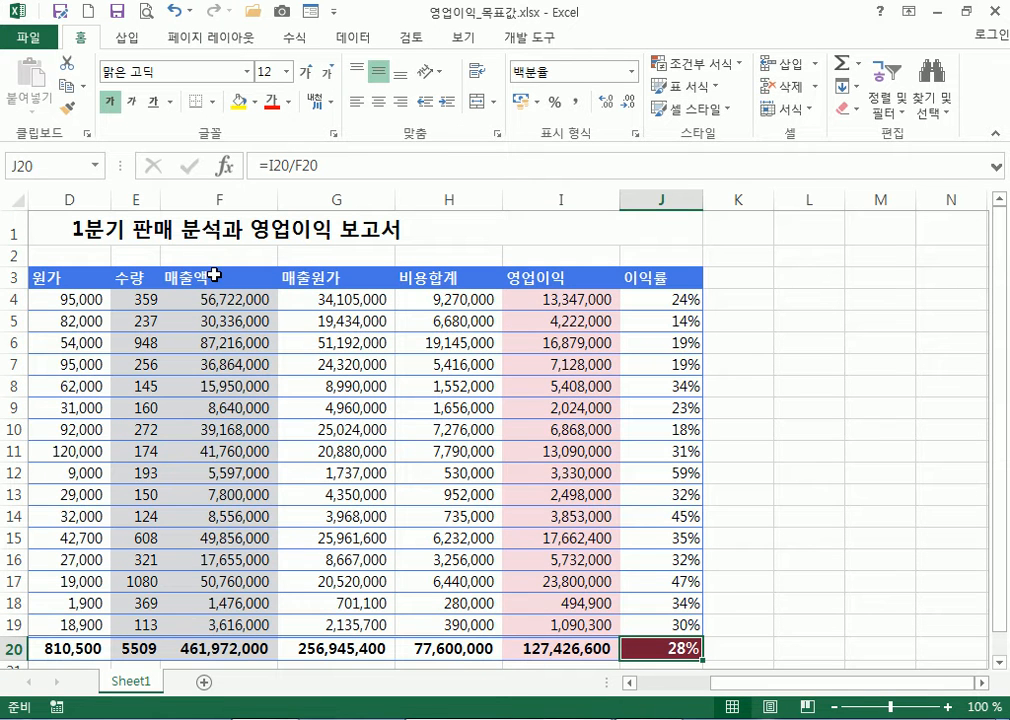
pyautogui.scroll(-3, 300, 330)
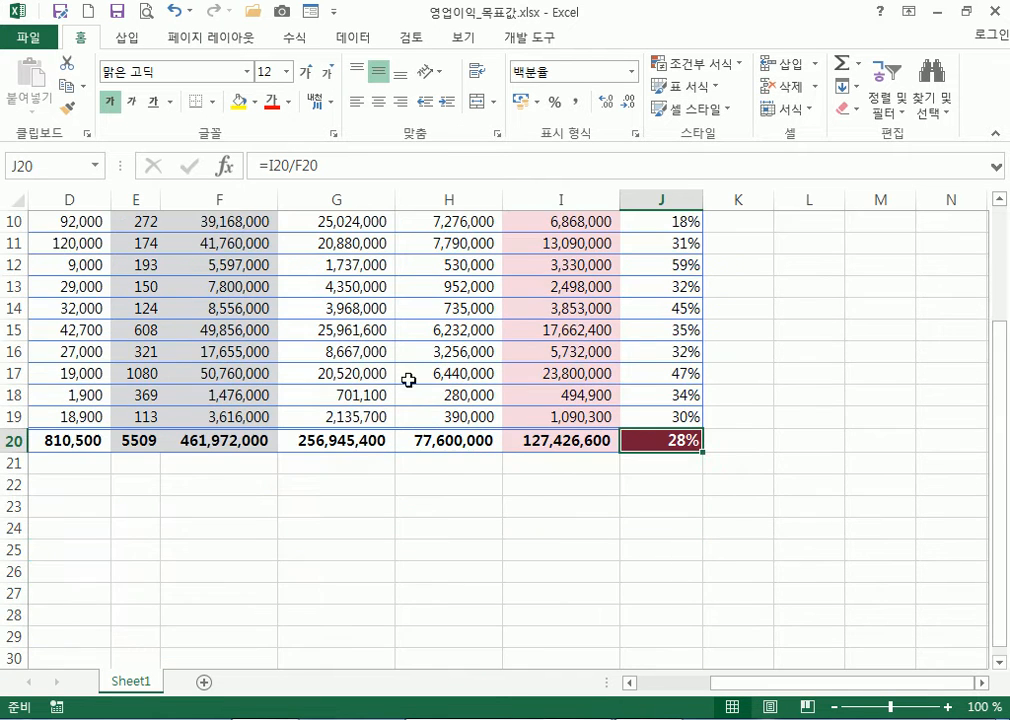
pyautogui.click(535, 440)
pyautogui.click(272, 440)
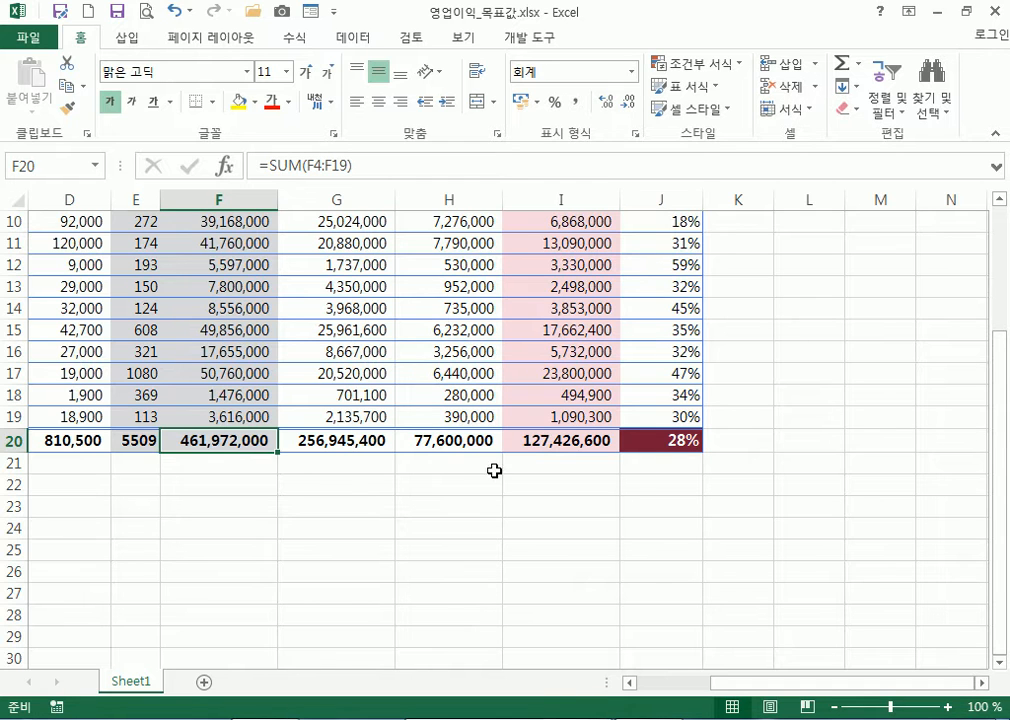
pyautogui.click(654, 438)
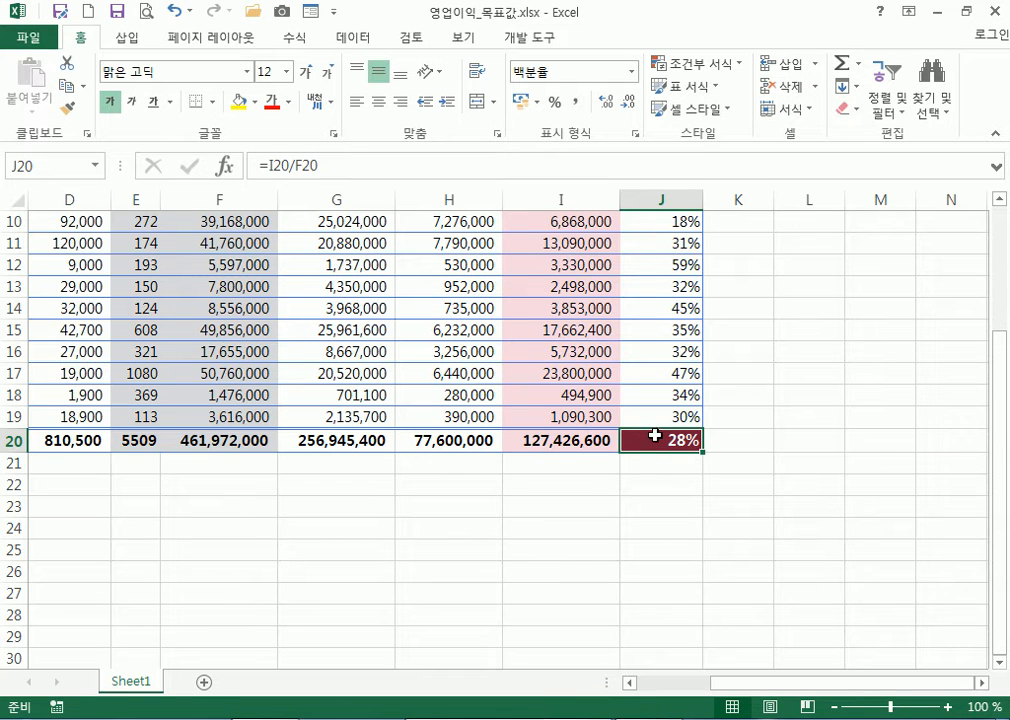
pyautogui.click(341, 167)
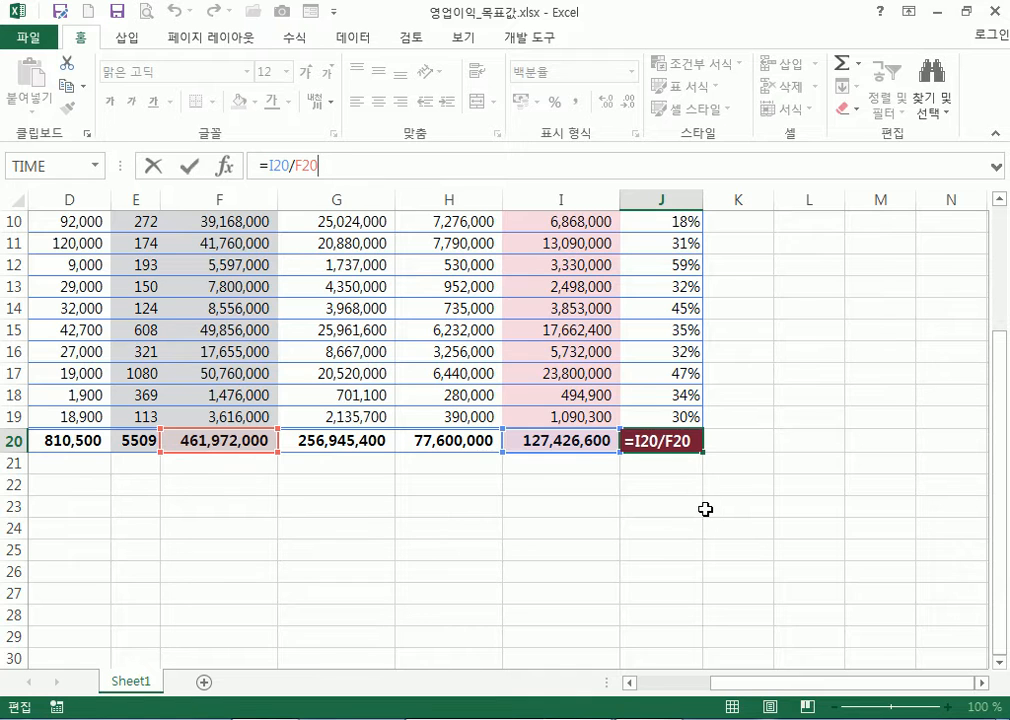
pyautogui.press('Escape')
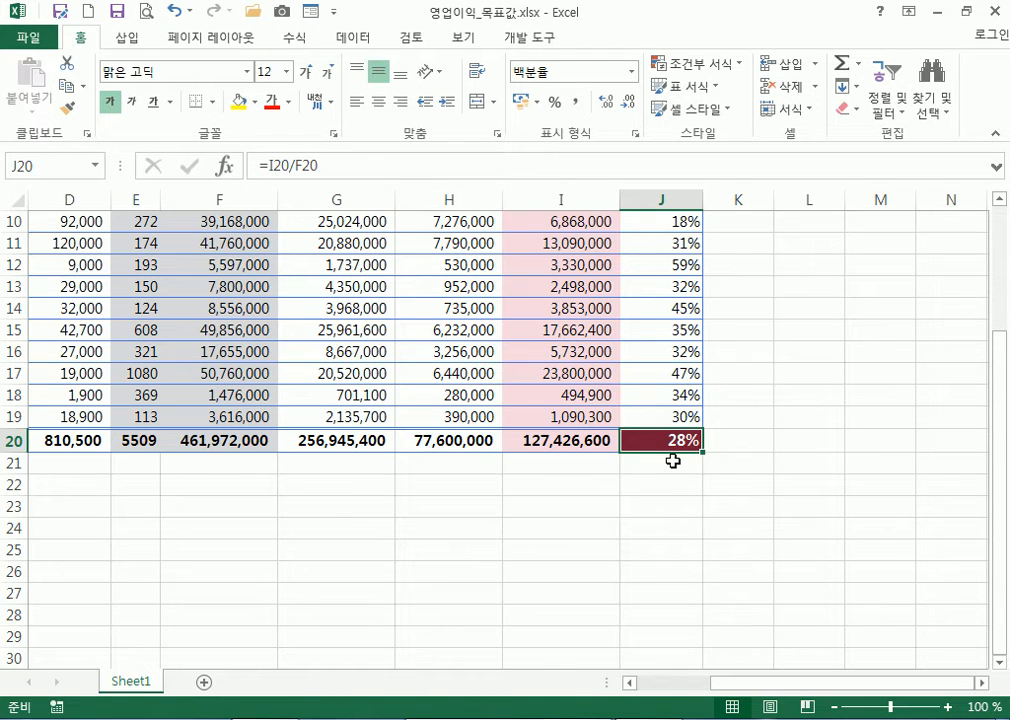
pyautogui.click(673, 460)
pyautogui.write('30%')
pyautogui.press('Return')
pyautogui.click(699, 440)
pyautogui.press('F2')
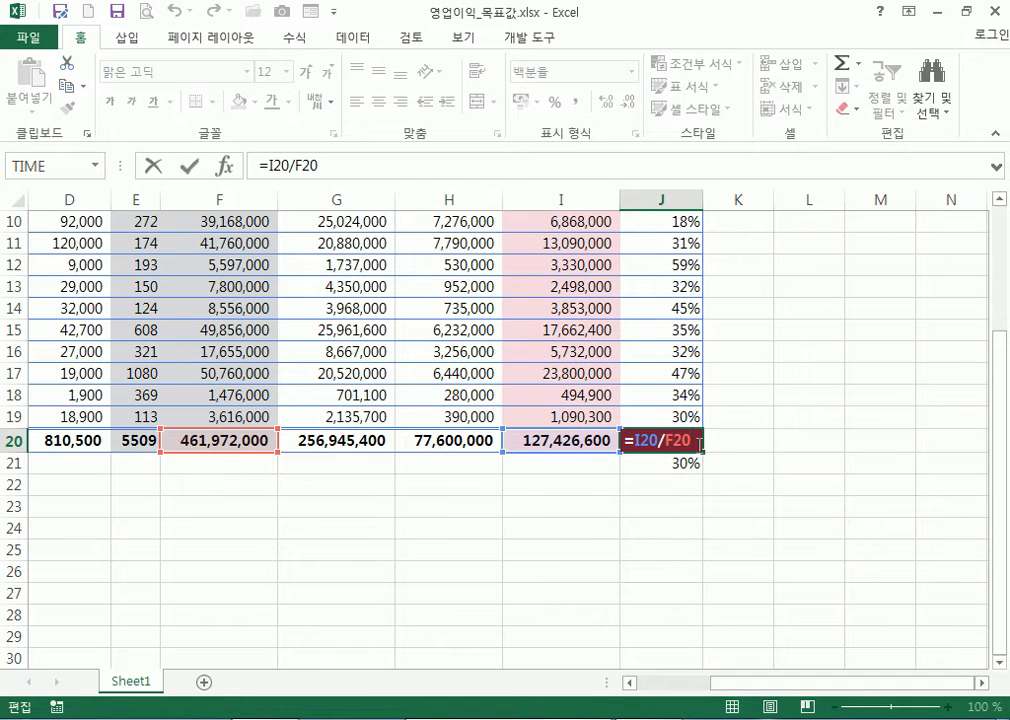
pyautogui.press('Escape')
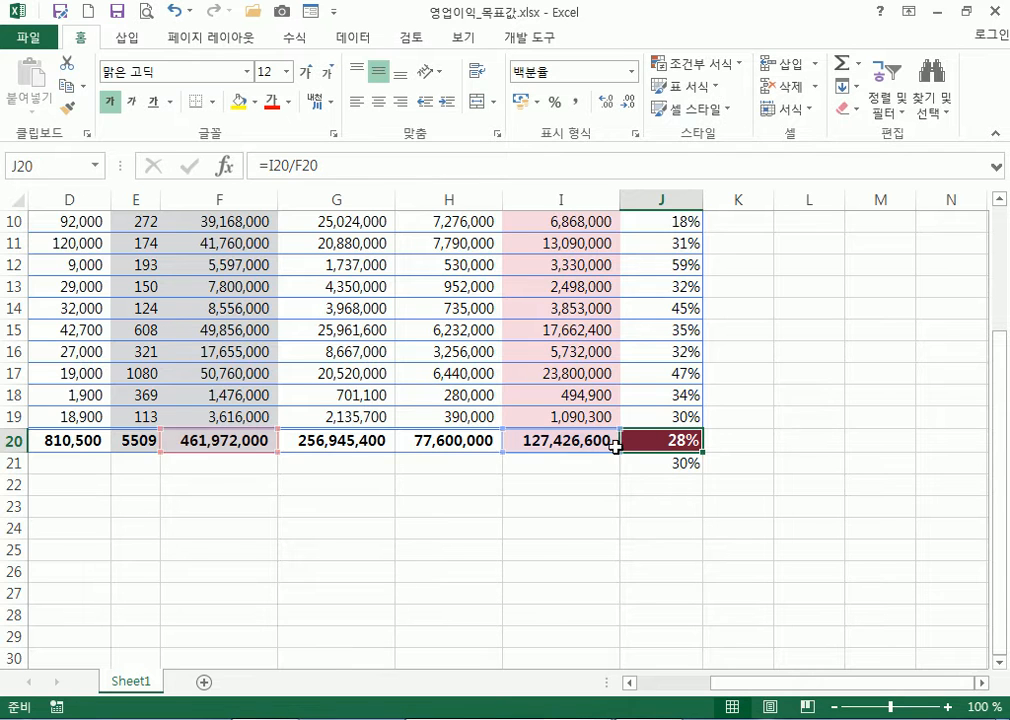
pyautogui.click(548, 445)
pyautogui.keyDown('ctrl'); pyautogui.click(220, 437); pyautogui.keyUp('ctrl')
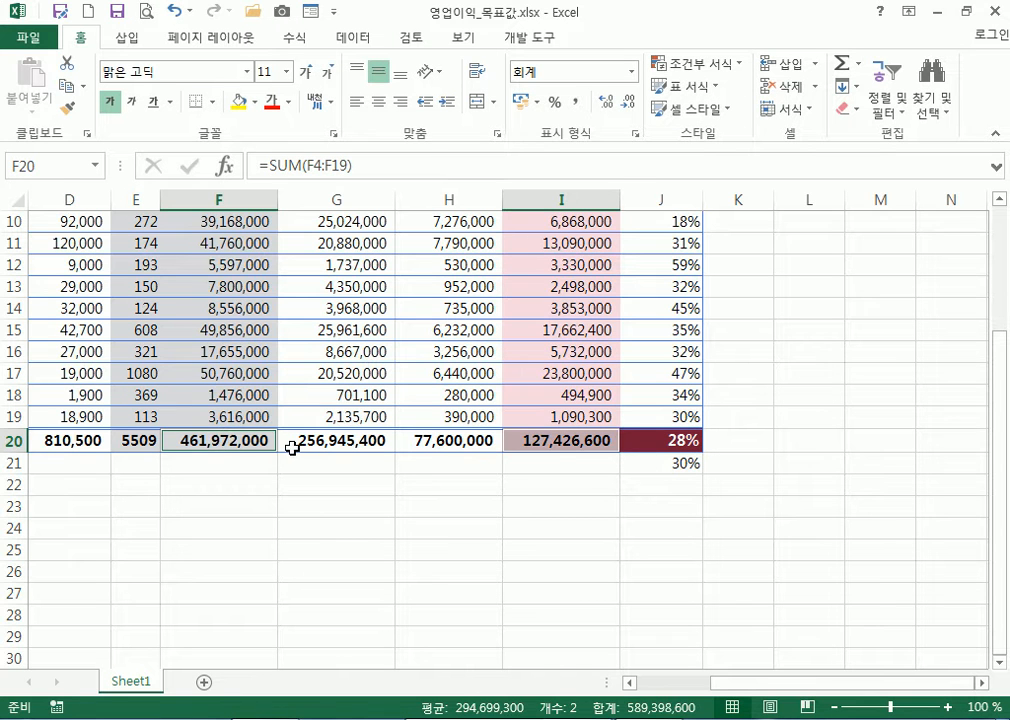
pyautogui.click(552, 441)
pyautogui.scroll(3, 591, 420)
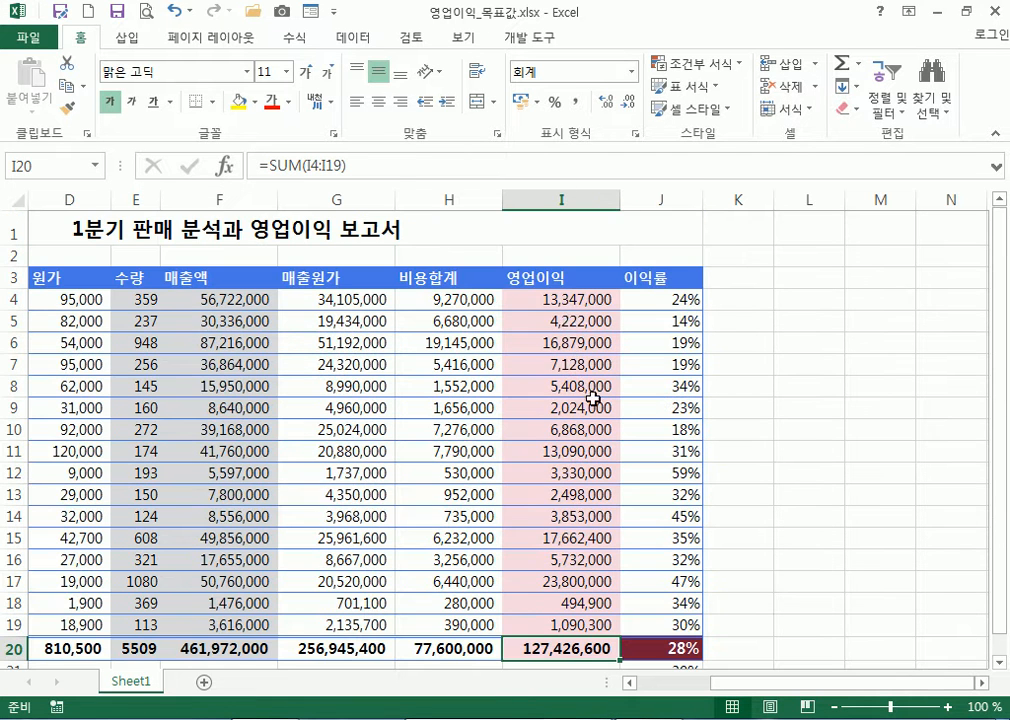
pyautogui.scroll(-2, 566, 305)
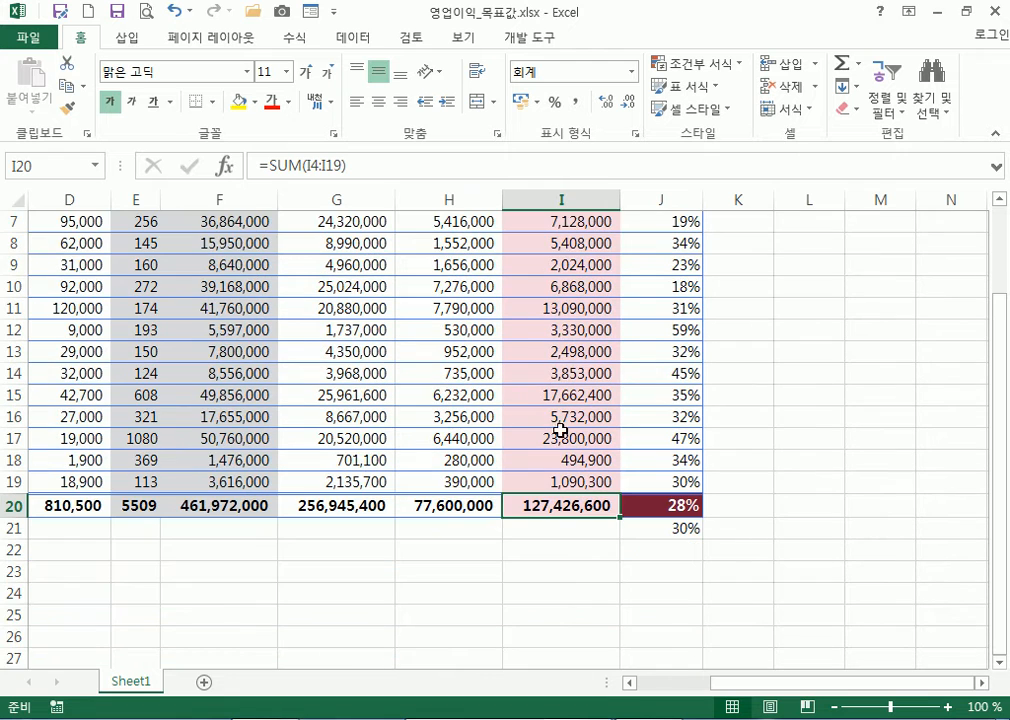
pyautogui.scroll(2, 563, 505)
pyautogui.moveTo(552, 300); pyautogui.dragTo(560, 624)
pyautogui.scroll(-2, 537, 460)
pyautogui.doubleClick(540, 506)
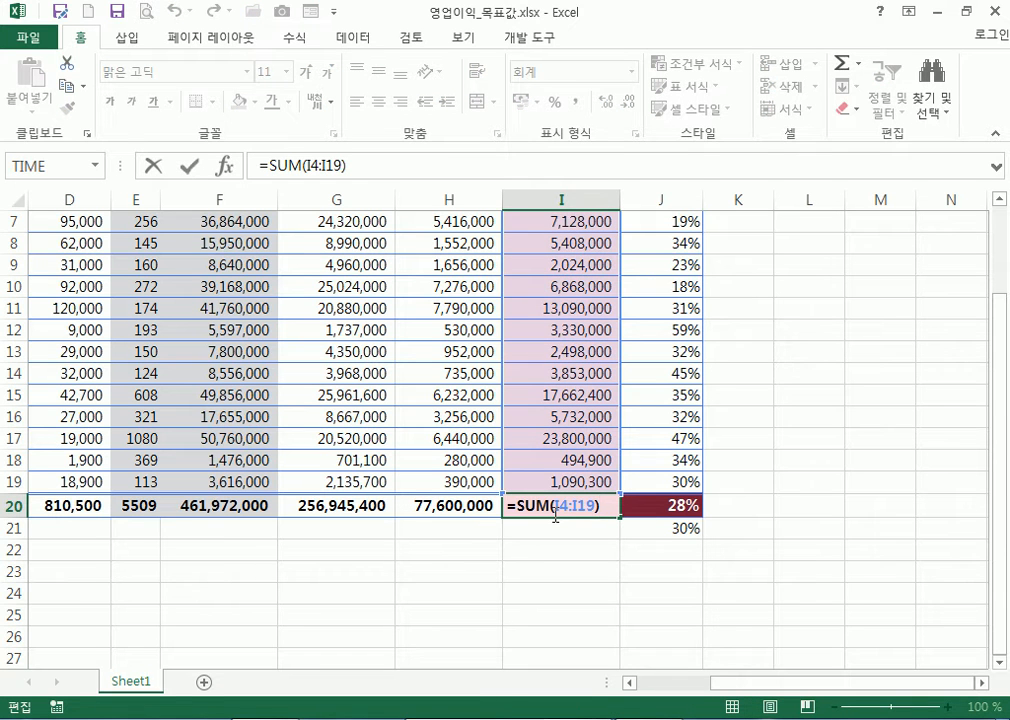
pyautogui.press('Escape')
pyautogui.click(241, 508)
pyautogui.scroll(2, 245, 470)
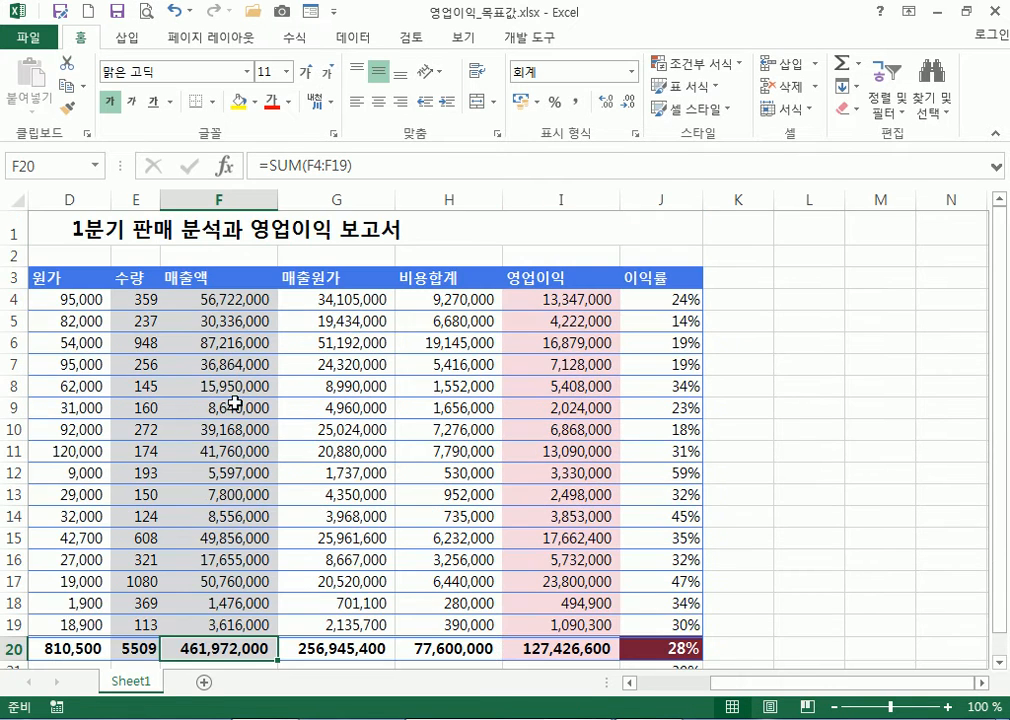
pyautogui.press('F2')
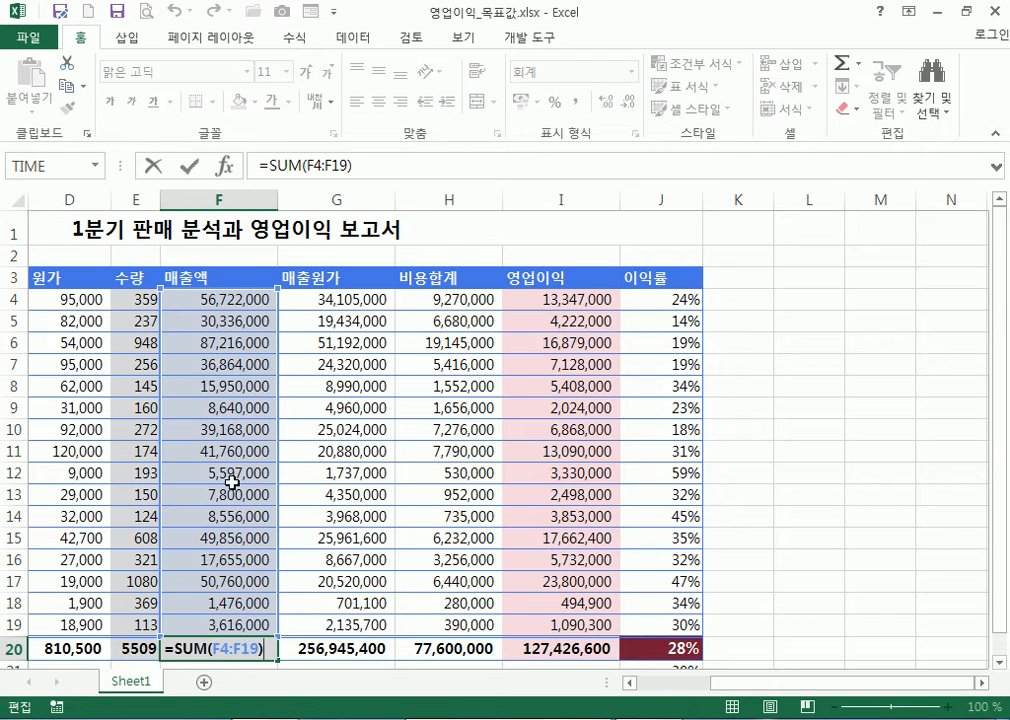
pyautogui.press('Escape')
pyautogui.scroll(-1, 224, 590)
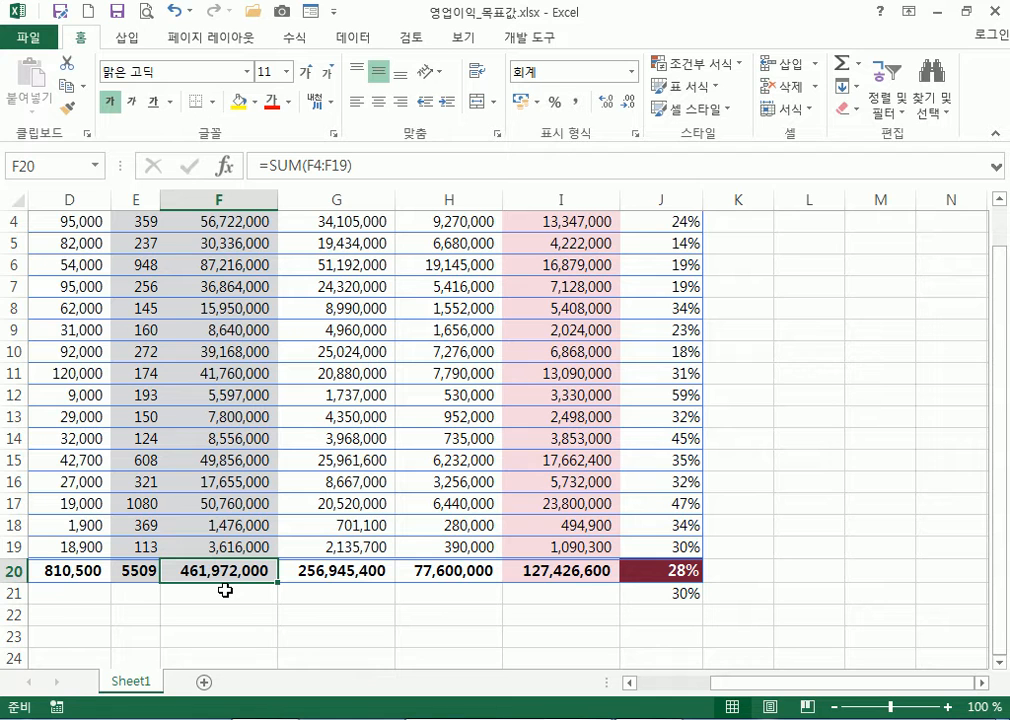
pyautogui.click(676, 570)
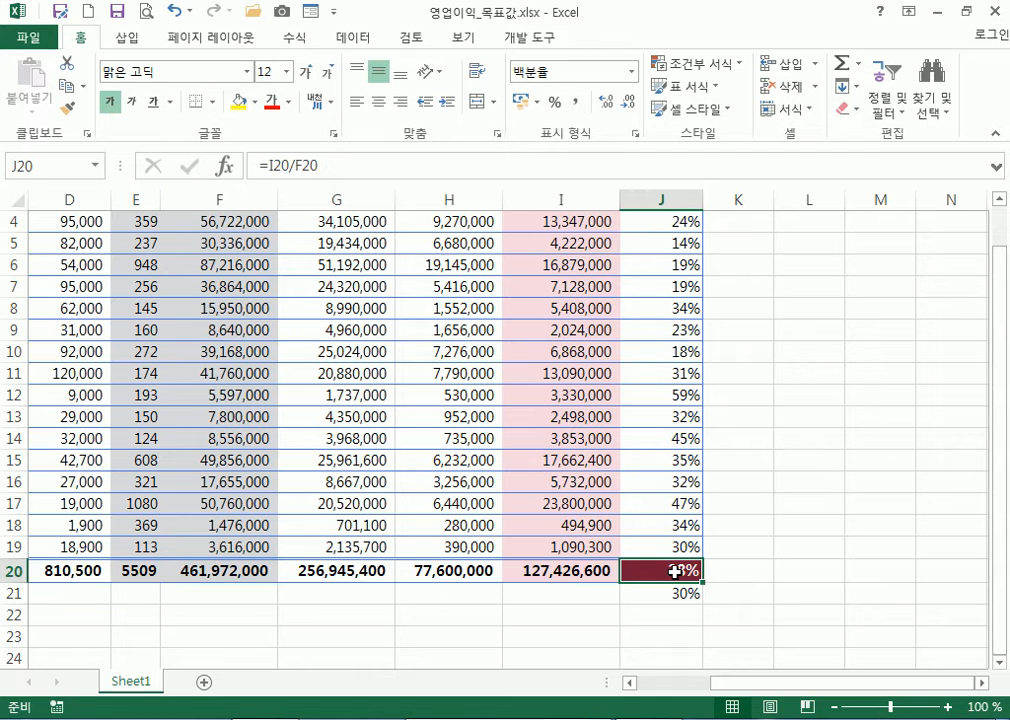
pyautogui.scroll(1, 676, 570)
pyautogui.moveTo(575, 299); pyautogui.dragTo(577, 622)
pyautogui.click(207, 300)
pyautogui.moveTo(207, 300); pyautogui.dragTo(237, 619)
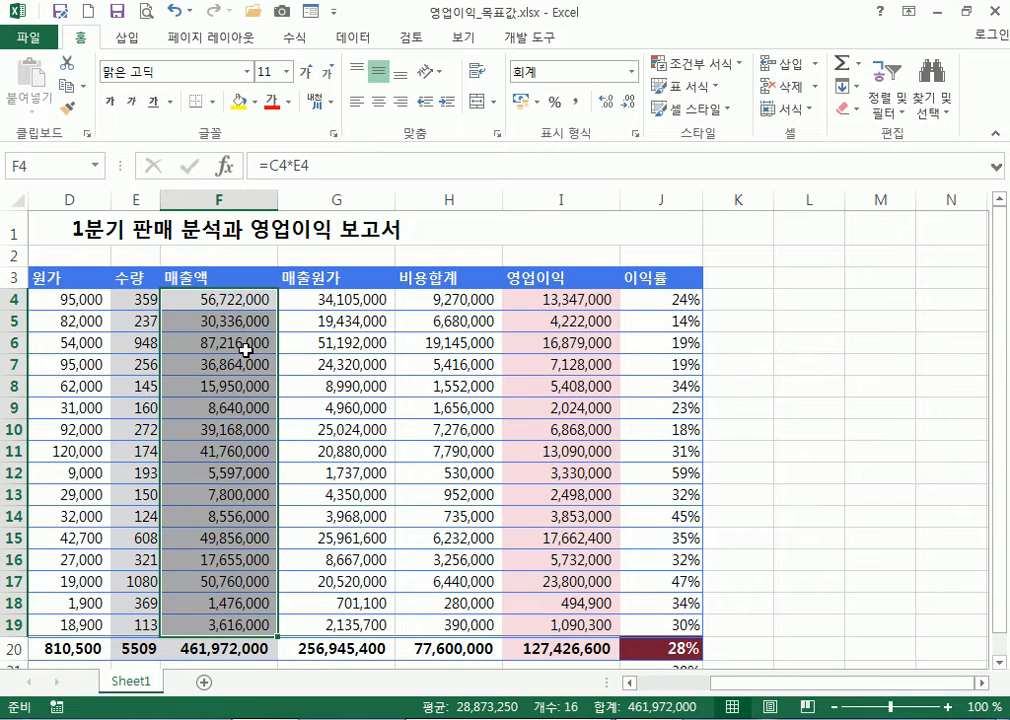
pyautogui.click(234, 300)
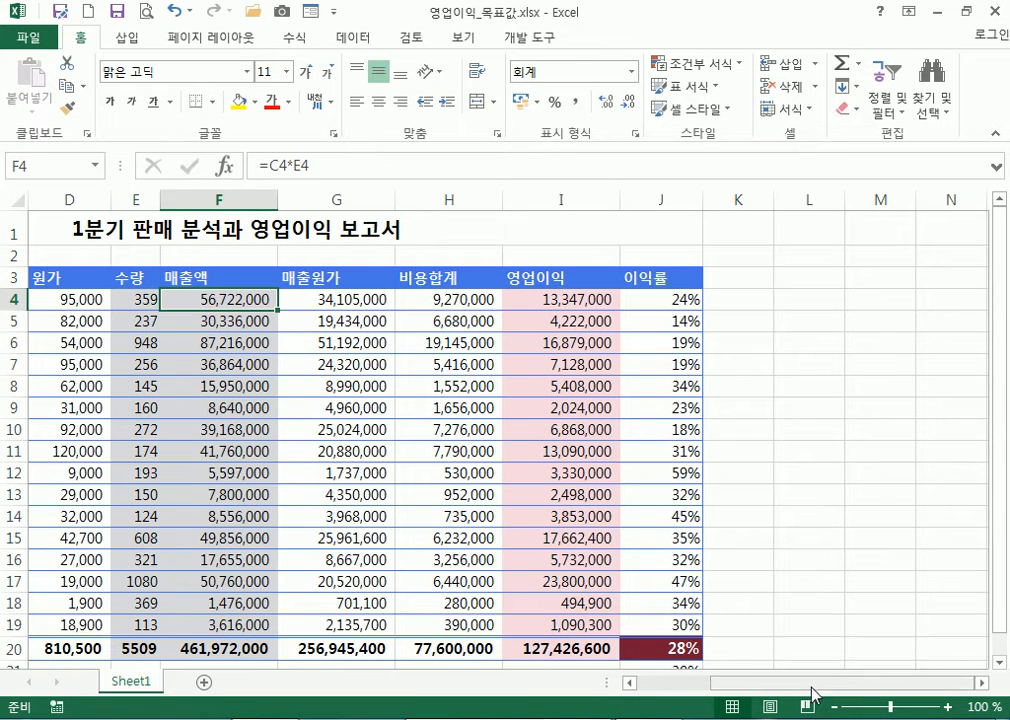
pyautogui.moveTo(805, 683); pyautogui.dragTo(735, 683)
pyautogui.press('F2')
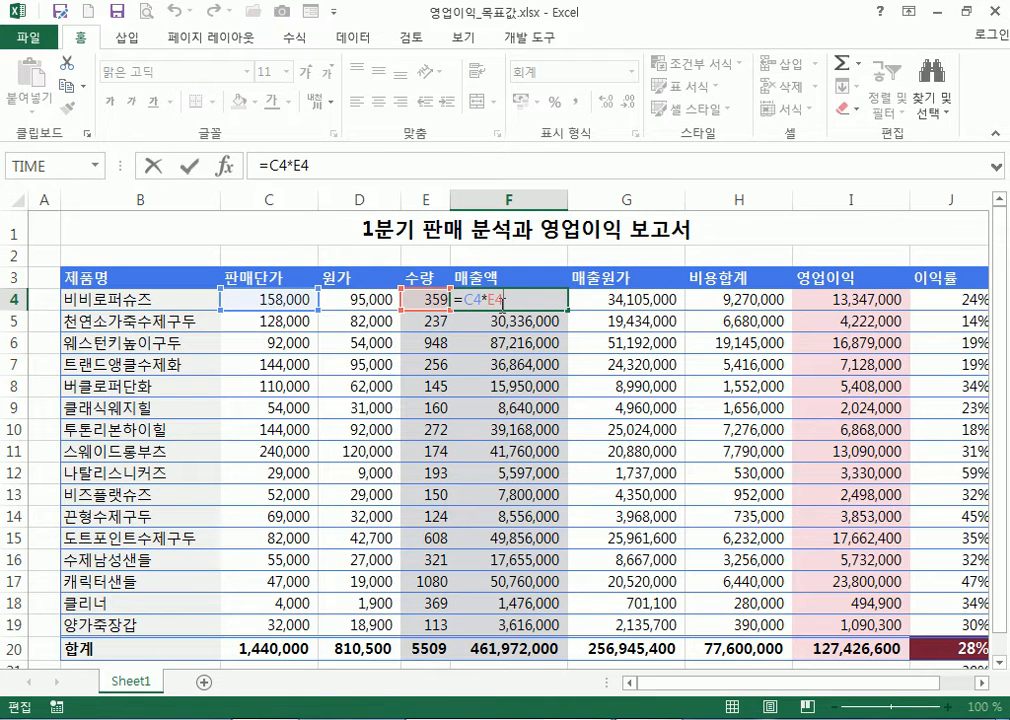
pyautogui.press('Escape')
pyautogui.click(838, 298)
pyautogui.press('F2')
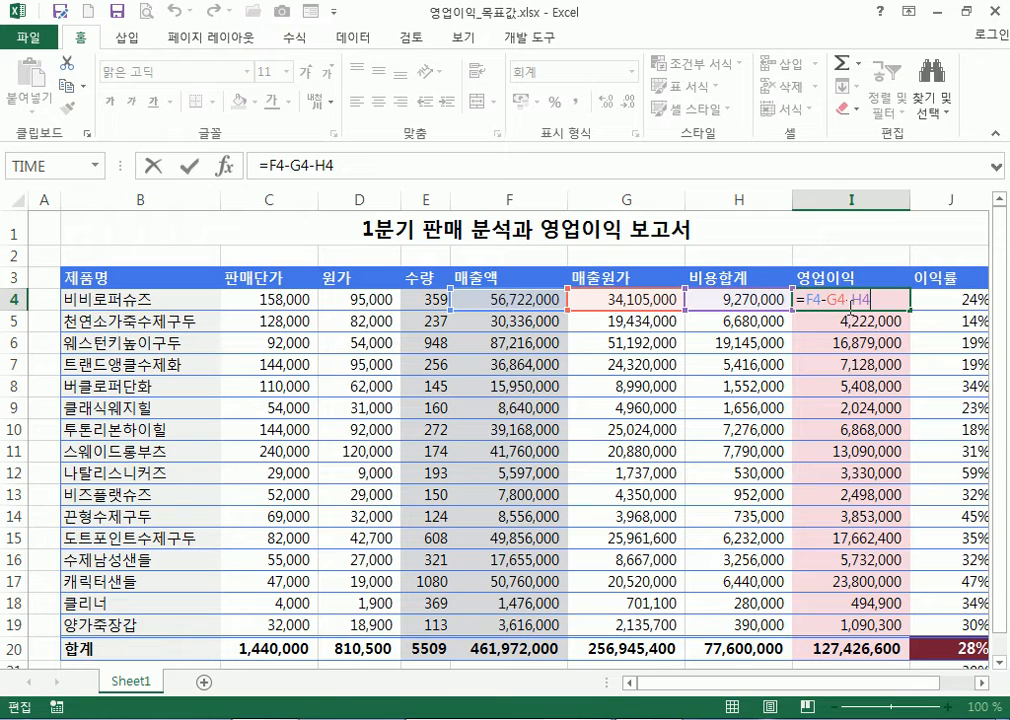
pyautogui.press('Escape')
pyautogui.scroll(-1, 900, 470)
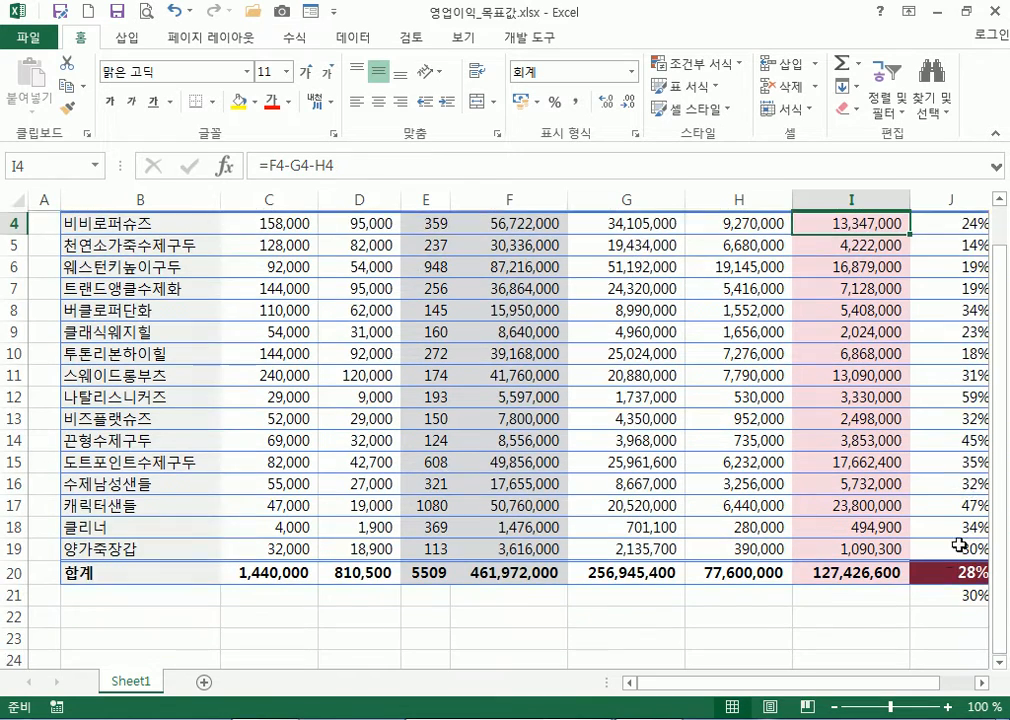
pyautogui.click(948, 571)
pyautogui.scroll(1, 850, 530)
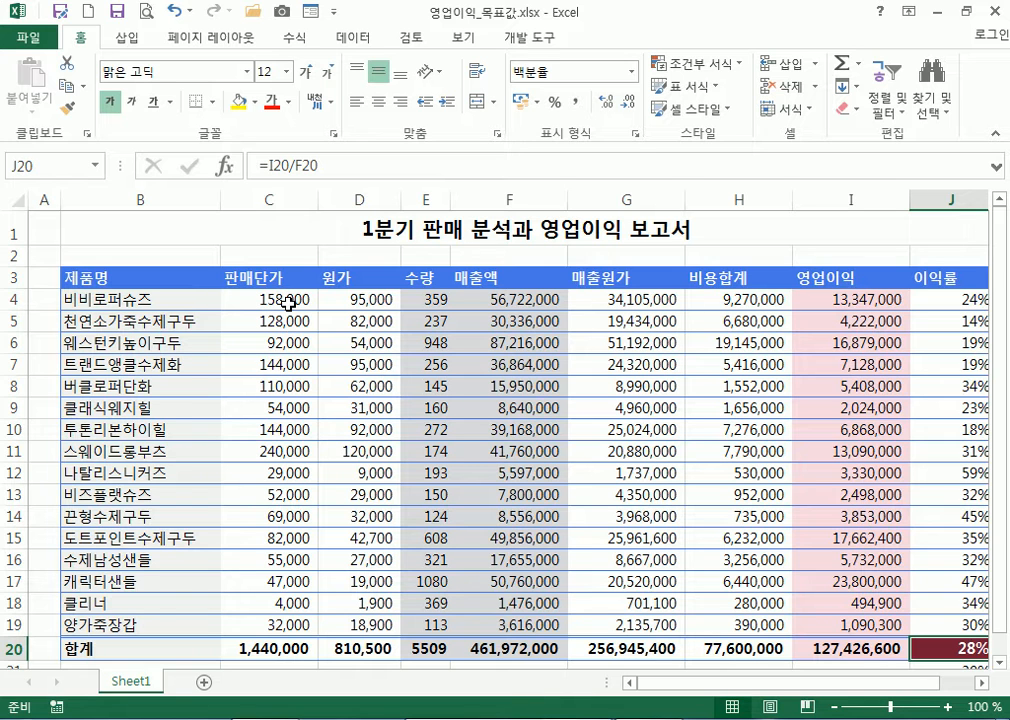
# Fill the 스웨이드롱부츠 quantity cell E11 yellow
pyautogui.click(110, 453)
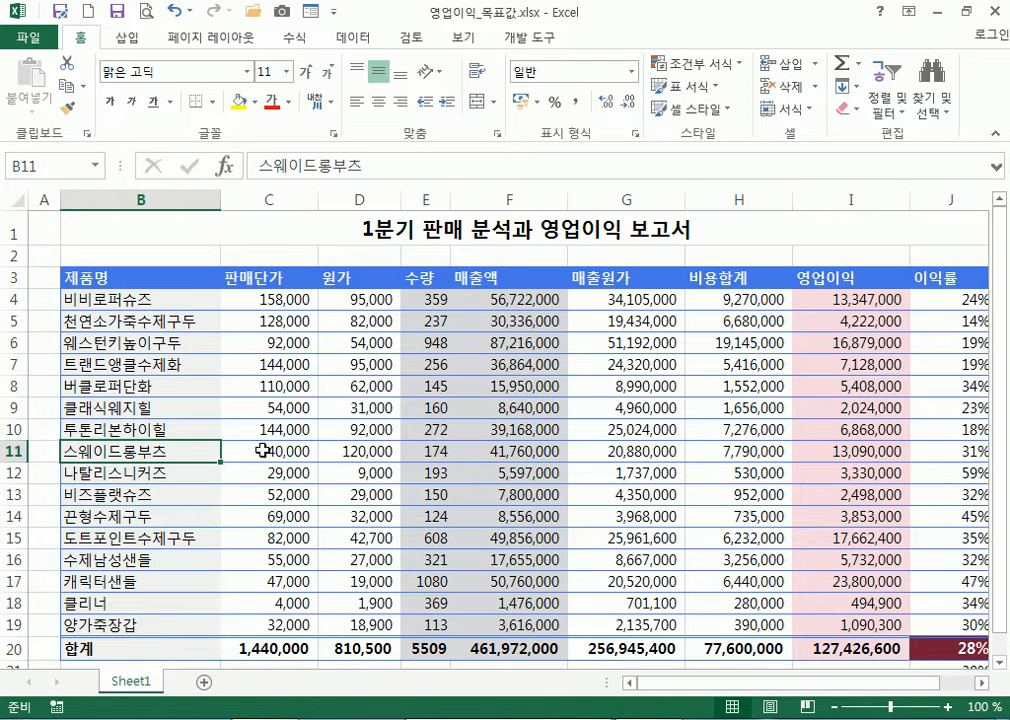
pyautogui.click(420, 451)
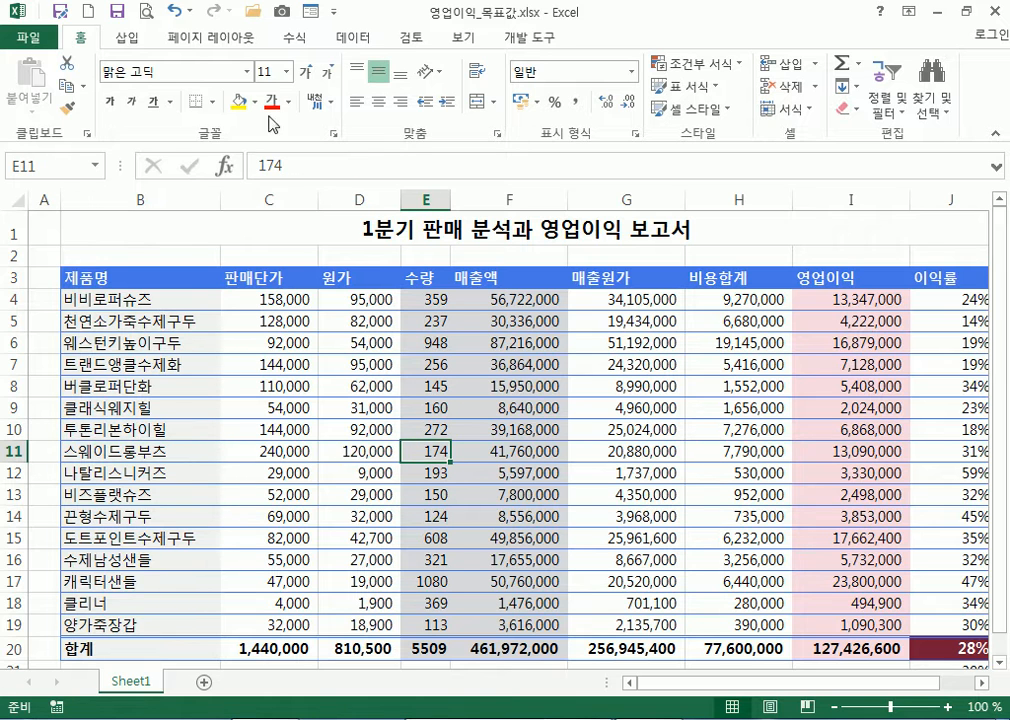
pyautogui.click(240, 101)
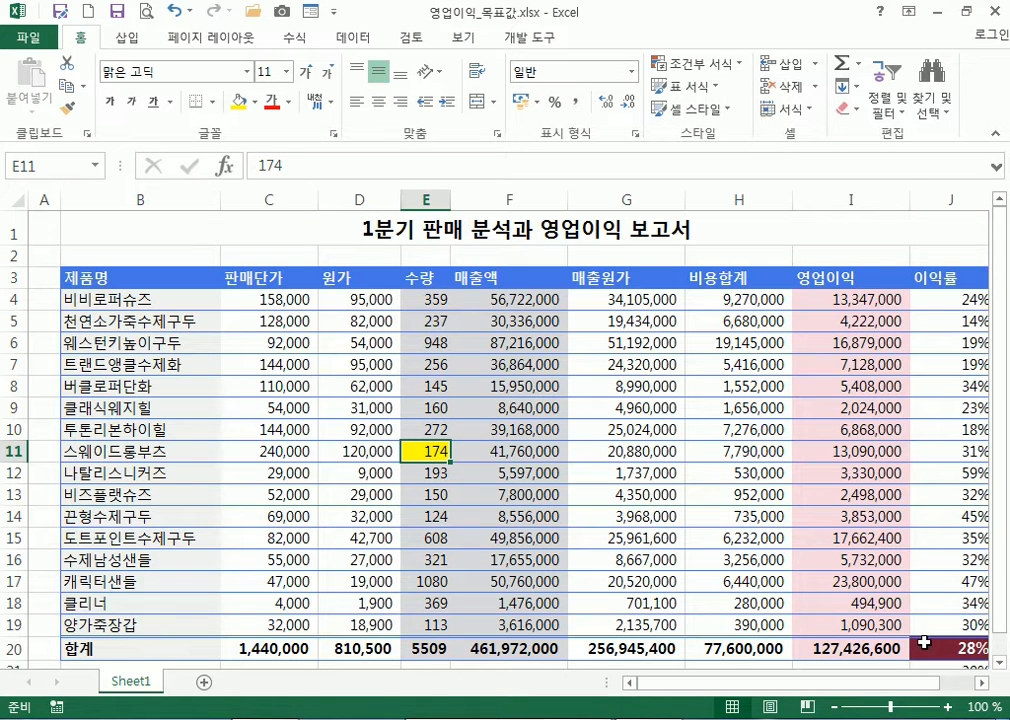
# Enter 200 as the E11 quantity, raising 매출액 to 468,212,000
pyautogui.scroll(-1, 681, 457)
pyautogui.click(980, 683)
pyautogui.click(980, 683)
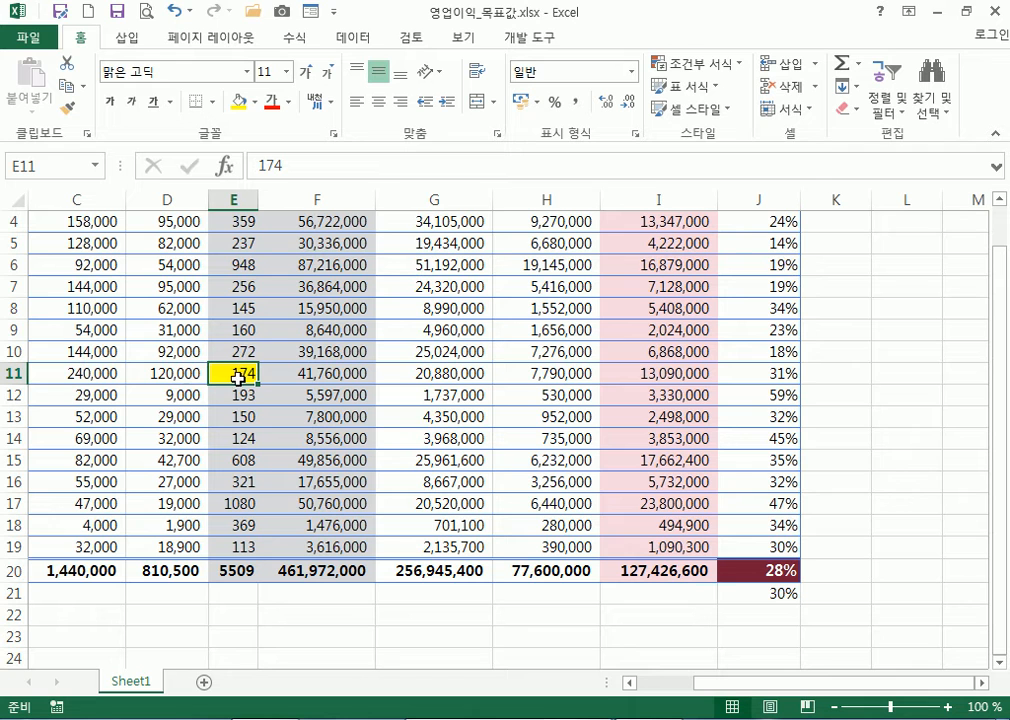
pyautogui.write('200')
pyautogui.press('Return')
pyautogui.press('Up')
pyautogui.write('300')
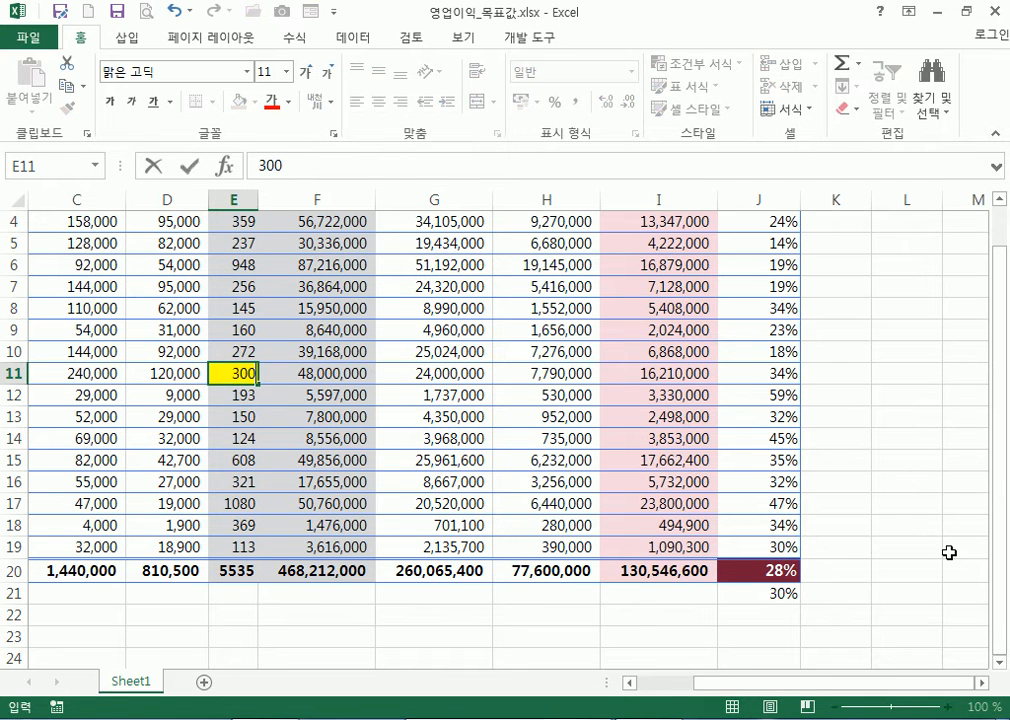
pyautogui.press('Return')
pyautogui.press('Up')
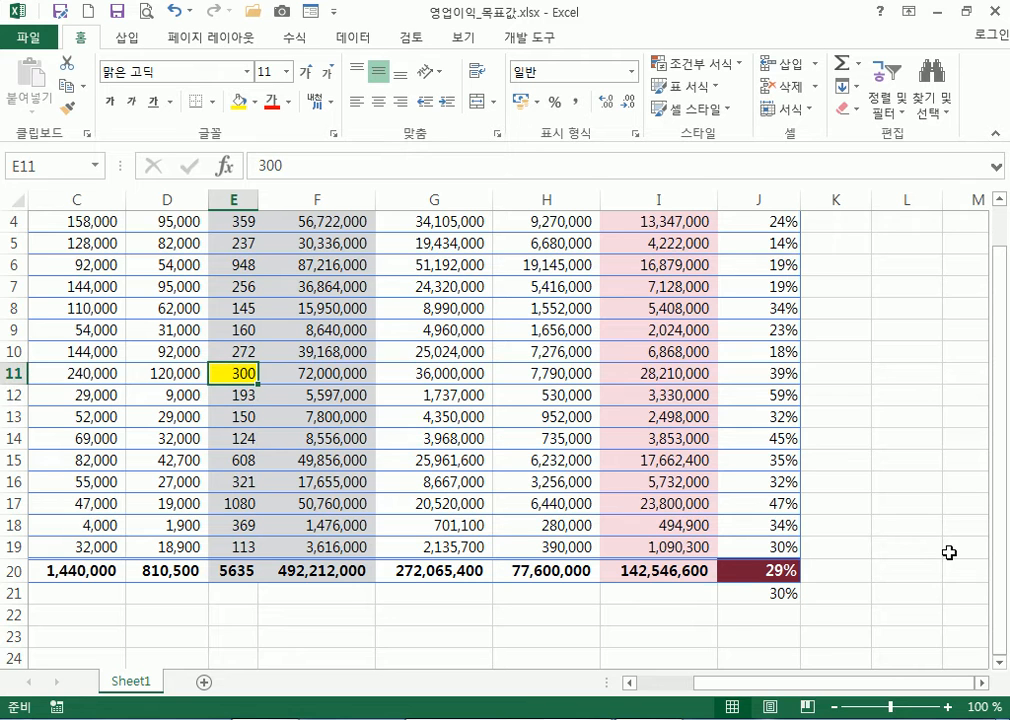
pyautogui.write('350')
pyautogui.press('Return')
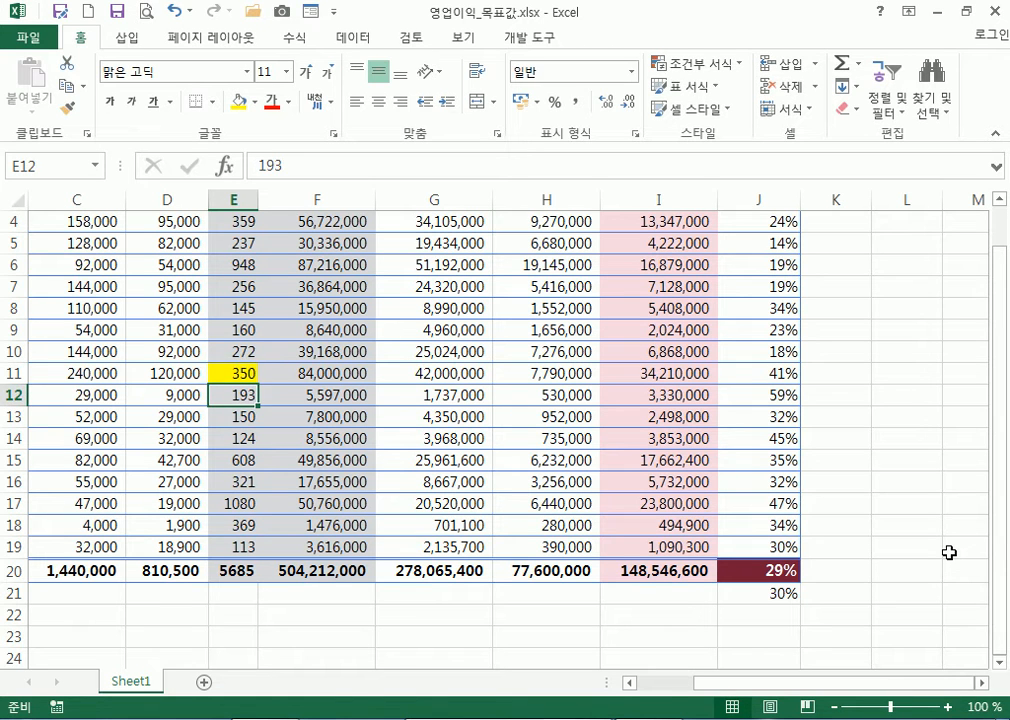
pyautogui.press('Up')
pyautogui.write('400')
pyautogui.press('Return')
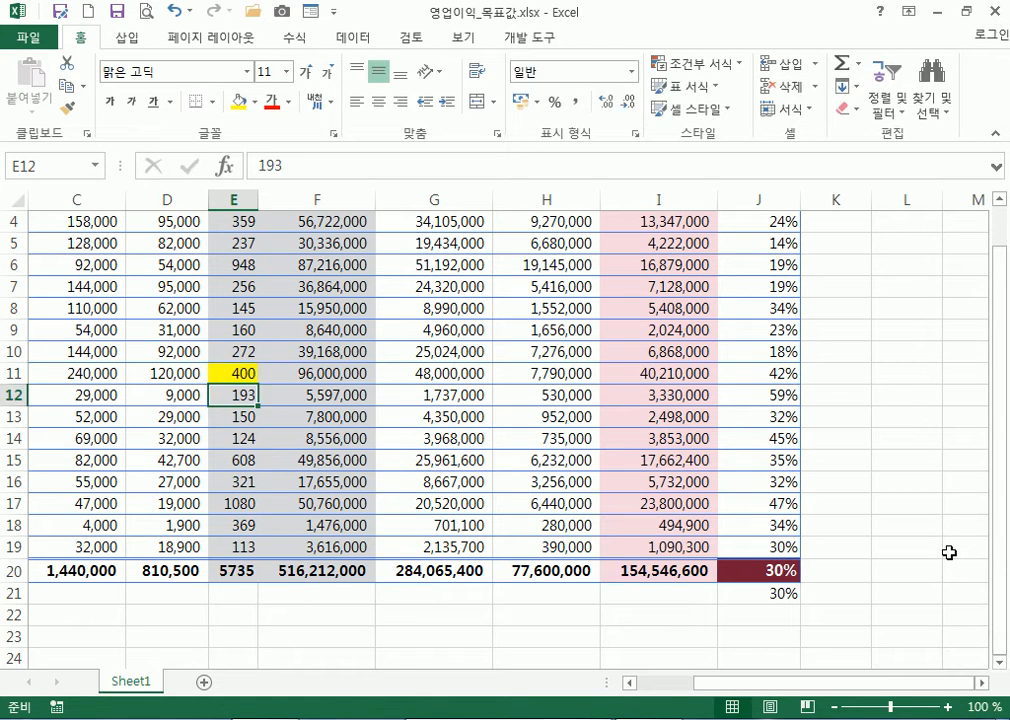
pyautogui.press('Up')
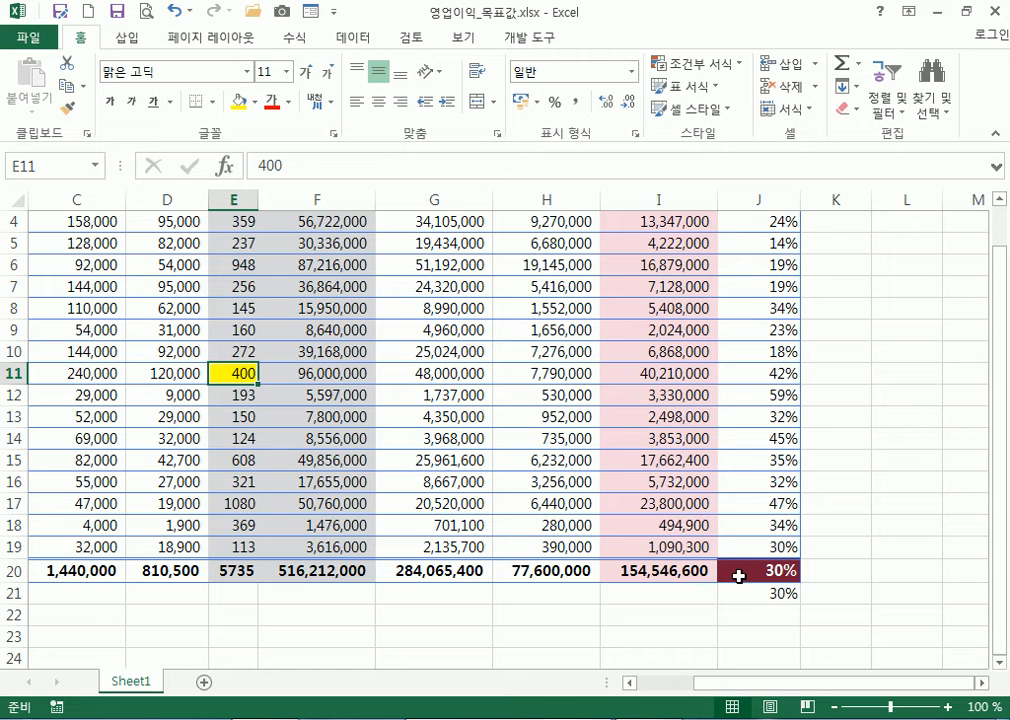
pyautogui.click(174, 13)
pyautogui.click(174, 13)
pyautogui.click(174, 13)
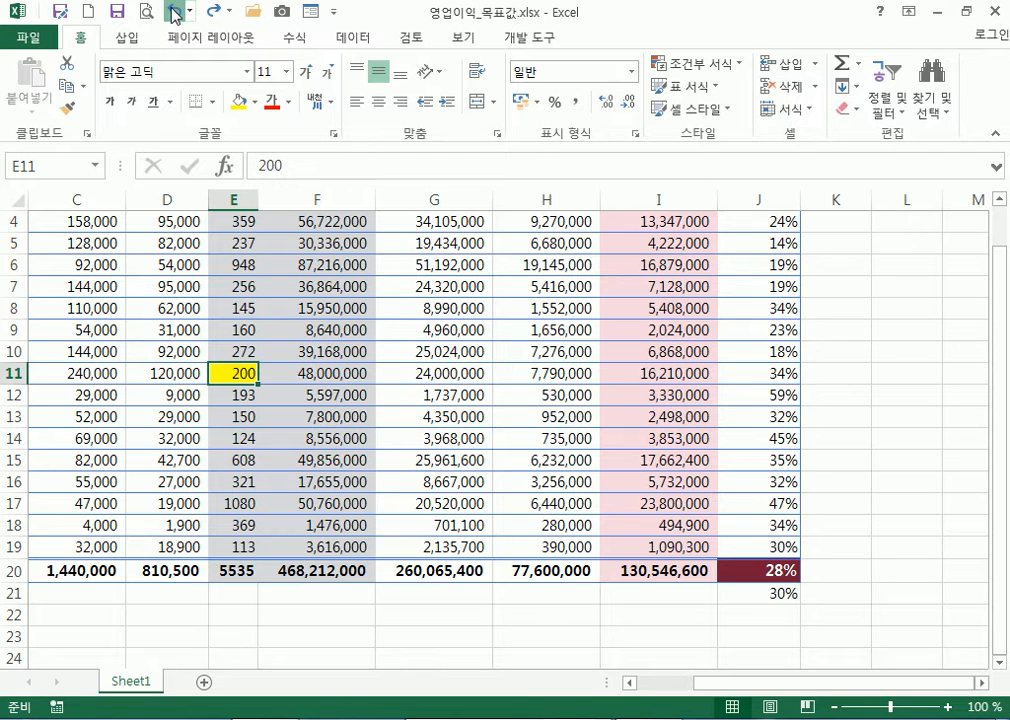
pyautogui.click(174, 13)
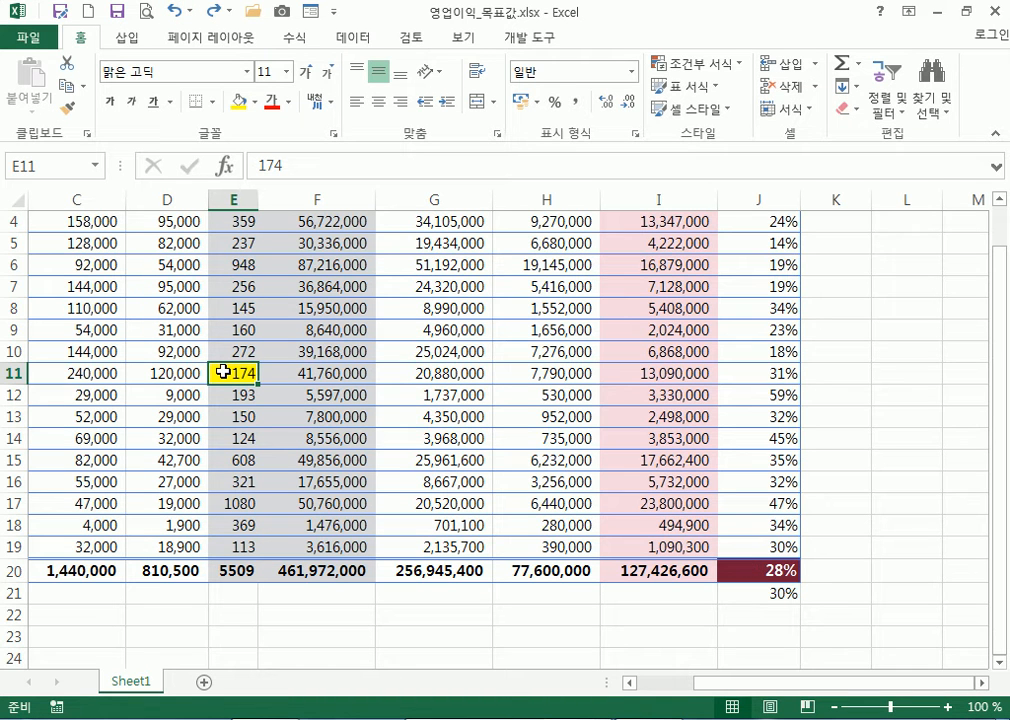
pyautogui.click(886, 373)
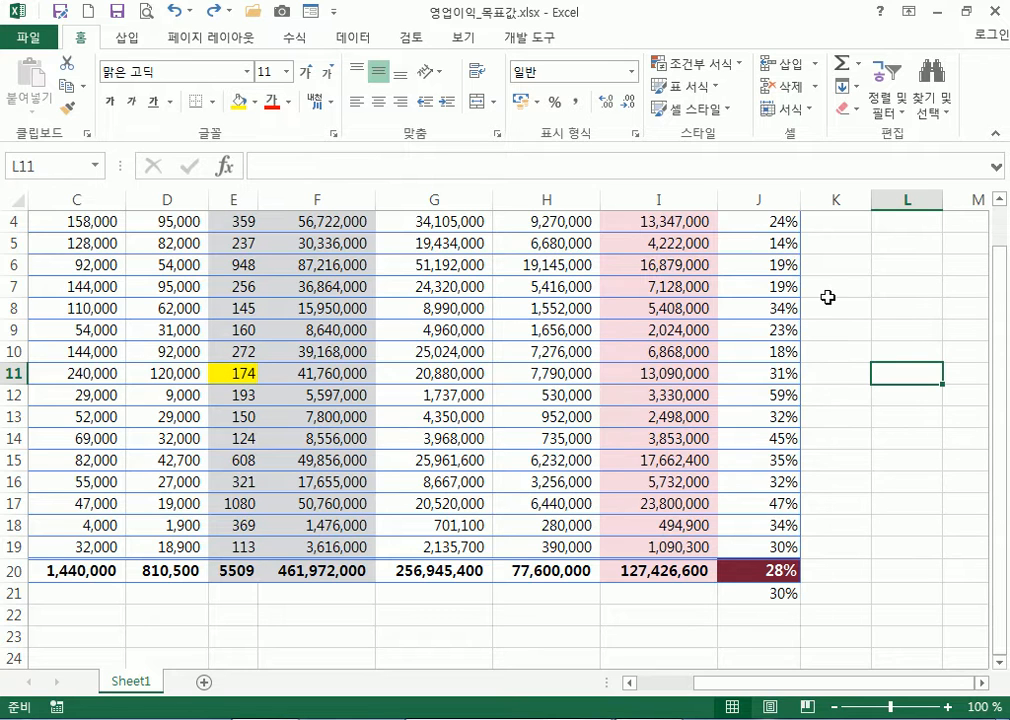
pyautogui.click(860, 429)
# Delete the 30% note in J21 and select empty cell I22
pyautogui.scroll(-3, 860, 429)
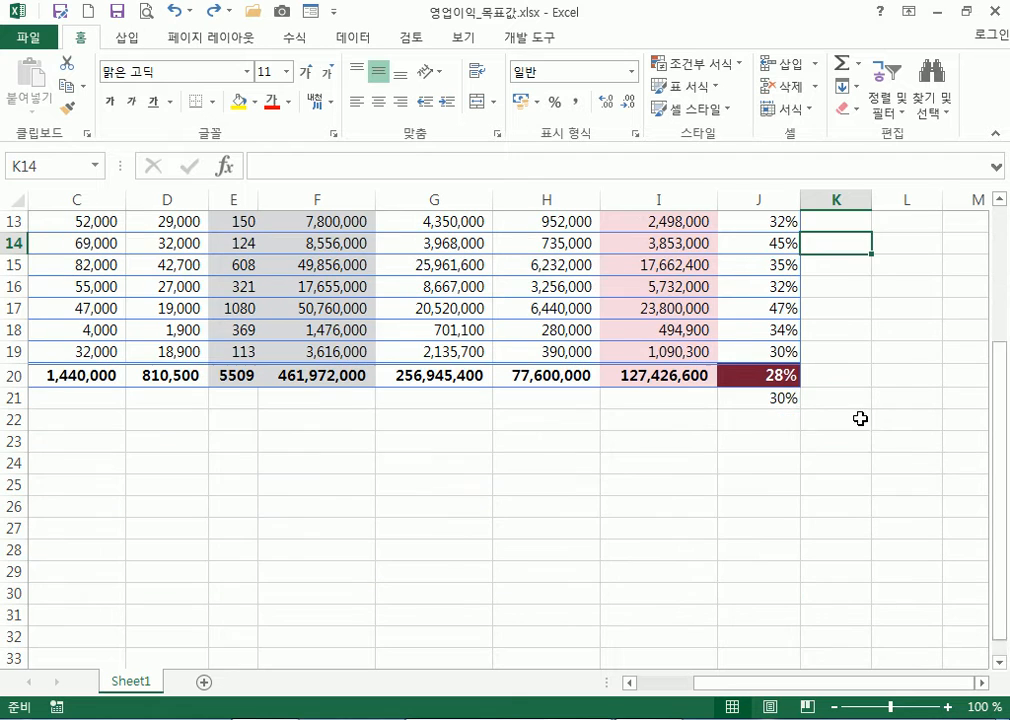
pyautogui.click(769, 377)
pyautogui.click(776, 398)
pyautogui.press('Delete')
pyautogui.click(764, 377)
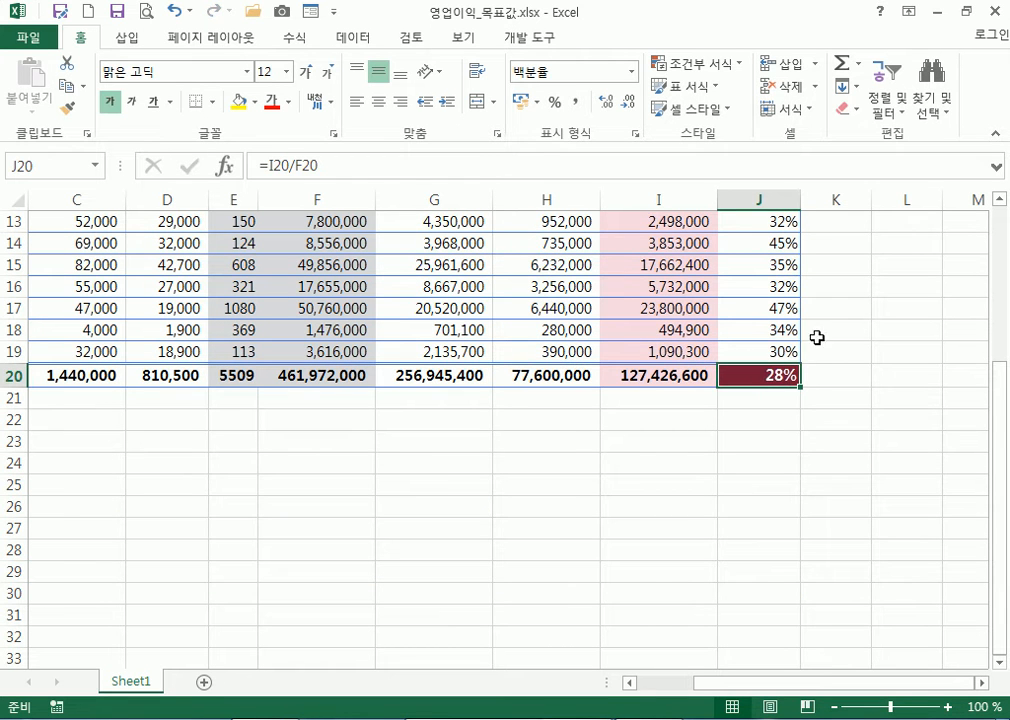
pyautogui.click(658, 418)
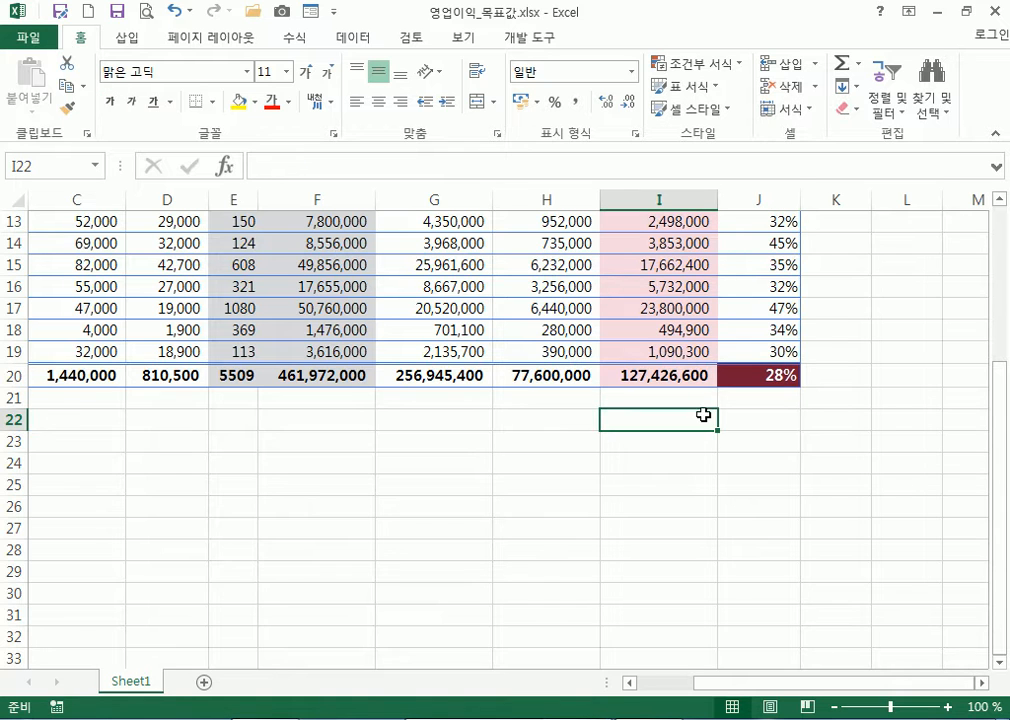
# Open Goal Seek from Data > What-If Analysis
pyautogui.click(355, 40)
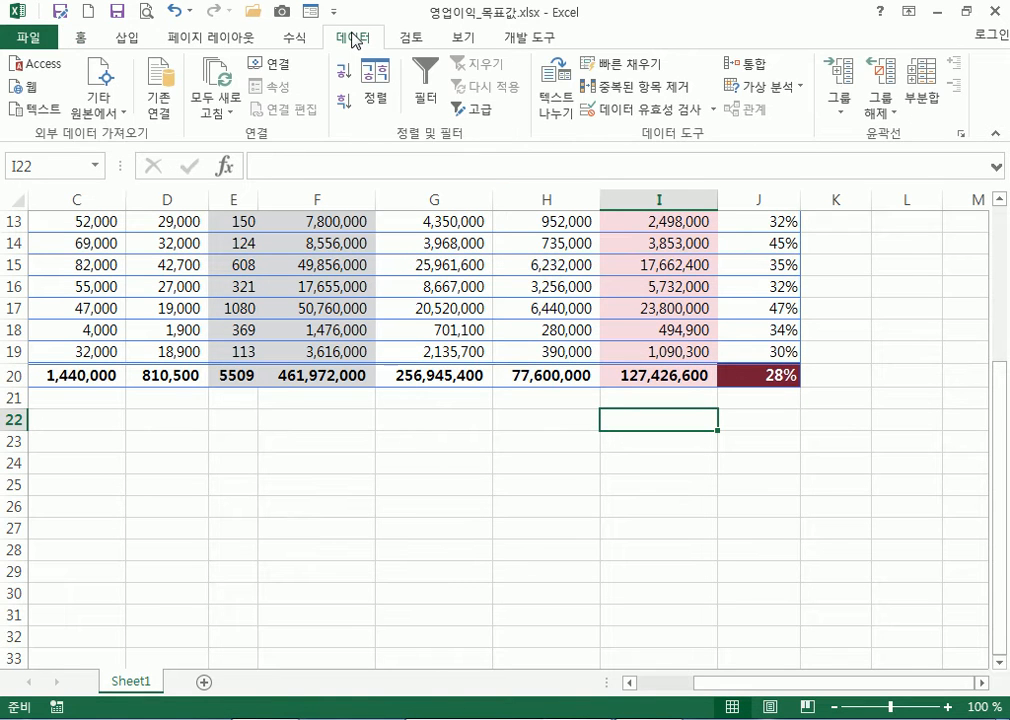
pyautogui.click(790, 87)
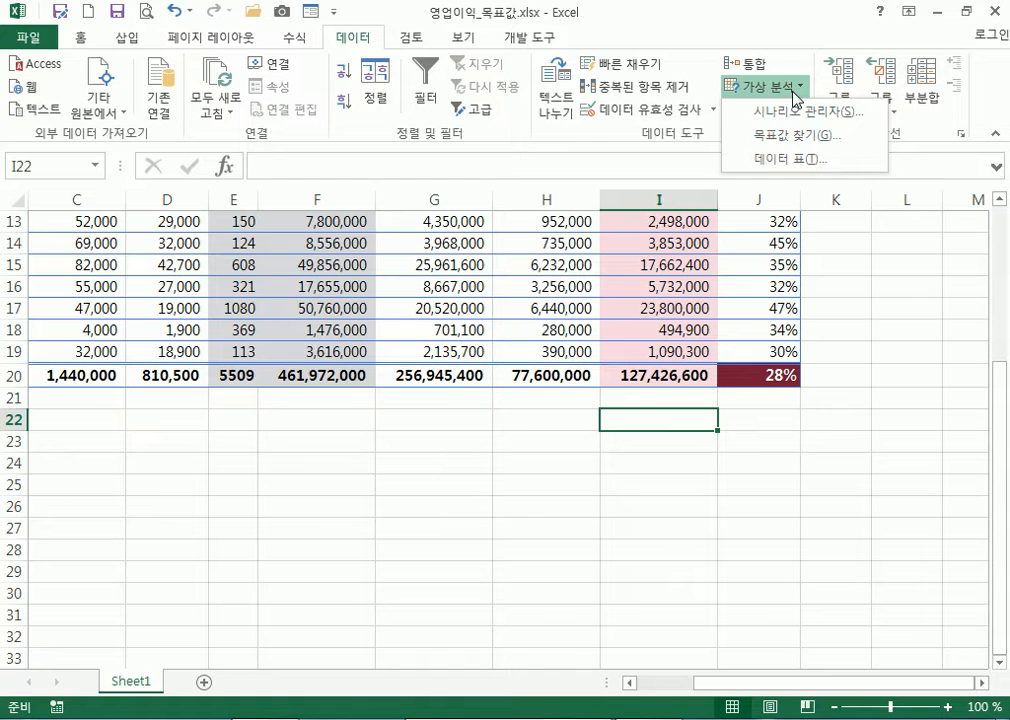
pyautogui.click(790, 140)
# Set Goal Seek's formula cell to J20 with a target value of 0.3
pyautogui.moveTo(525, 404); pyautogui.dragTo(564, 338)
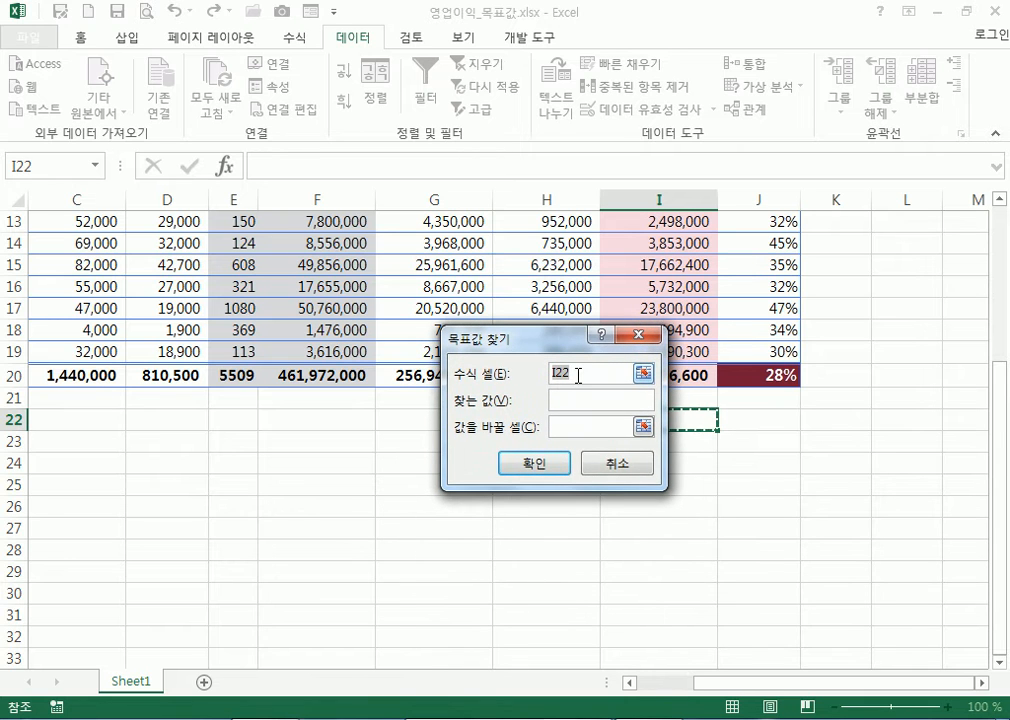
pyautogui.click(578, 376)
pyautogui.click(753, 375)
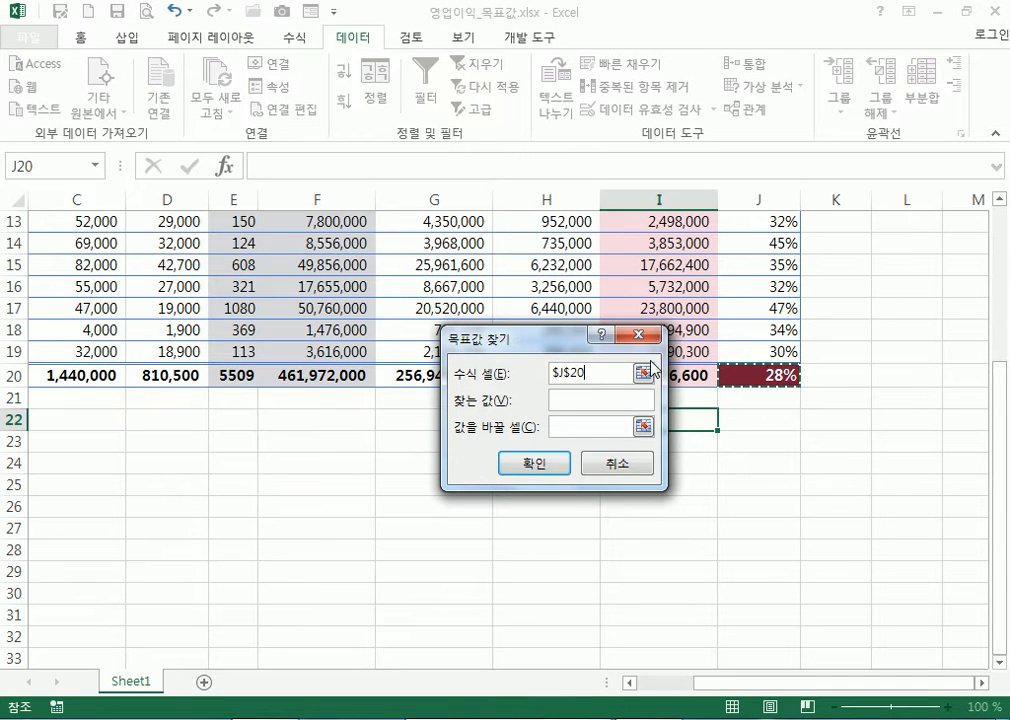
pyautogui.moveTo(554, 343); pyautogui.dragTo(717, 415)
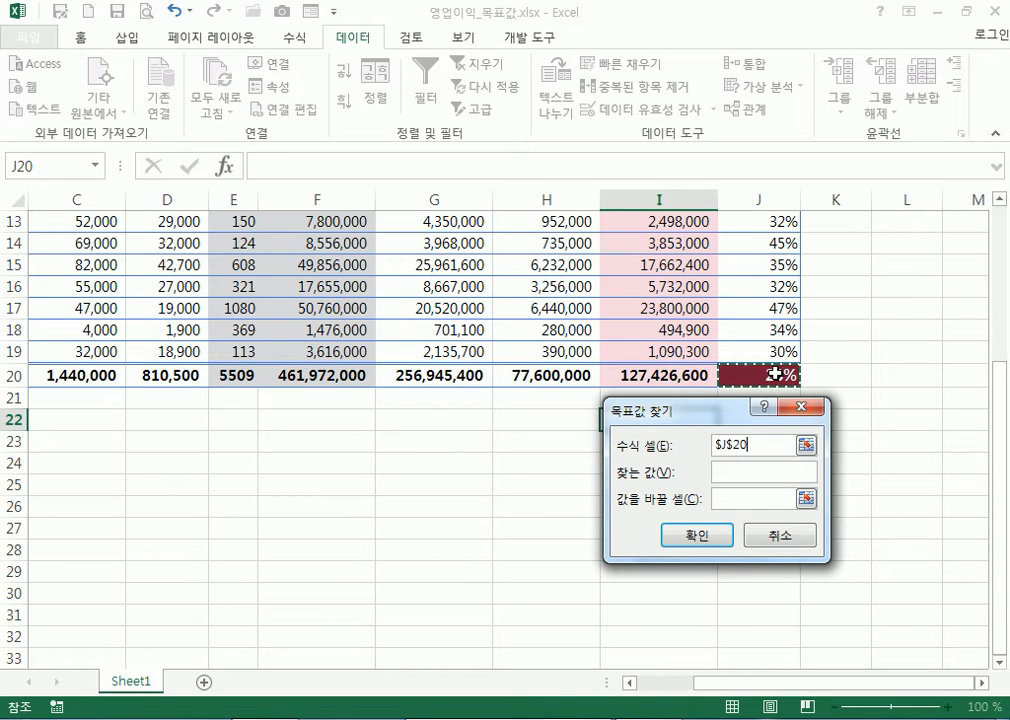
pyautogui.click(745, 471)
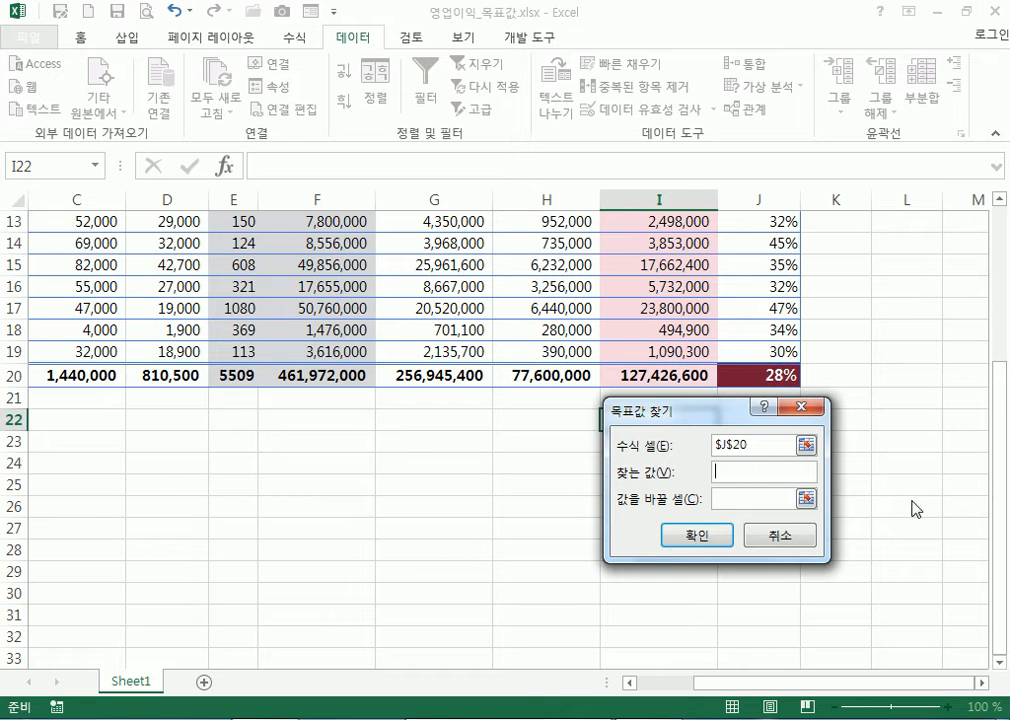
pyautogui.write('30%')
pyautogui.press('BackSpace')
pyautogui.press('BackSpace')
pyautogui.press('BackSpace')
pyautogui.write('0.3')
# Make E11 the changing cell and accept the solution setting it to 397.6
pyautogui.click(756, 498)
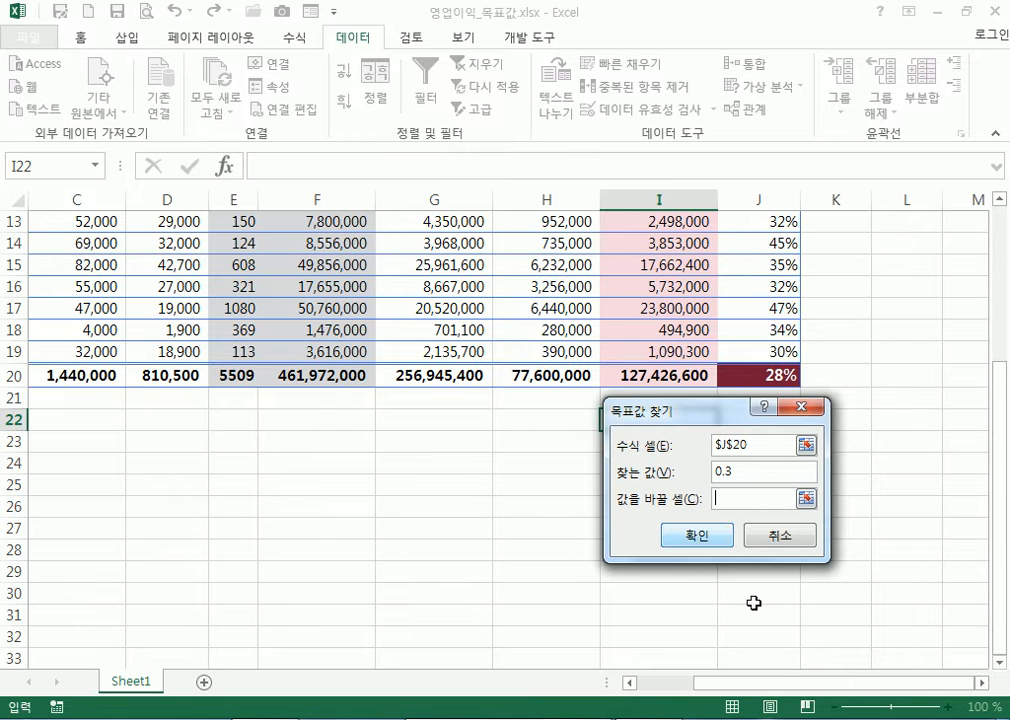
pyautogui.moveTo(780, 693); pyautogui.dragTo(654, 688)
pyautogui.scroll(1, 203, 343)
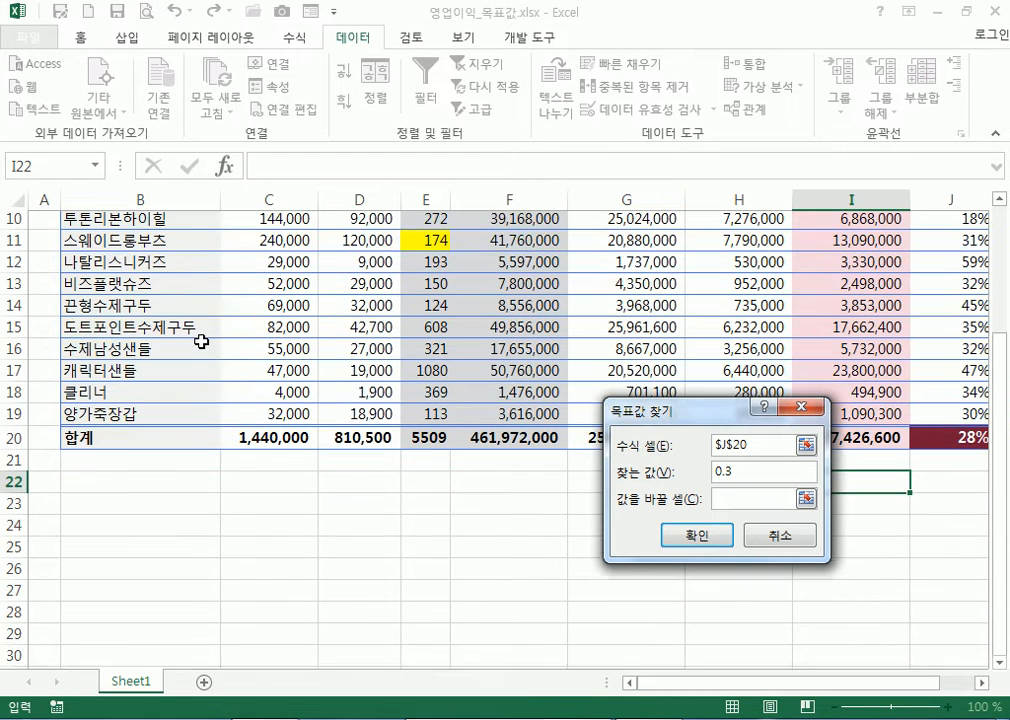
pyautogui.click(441, 245)
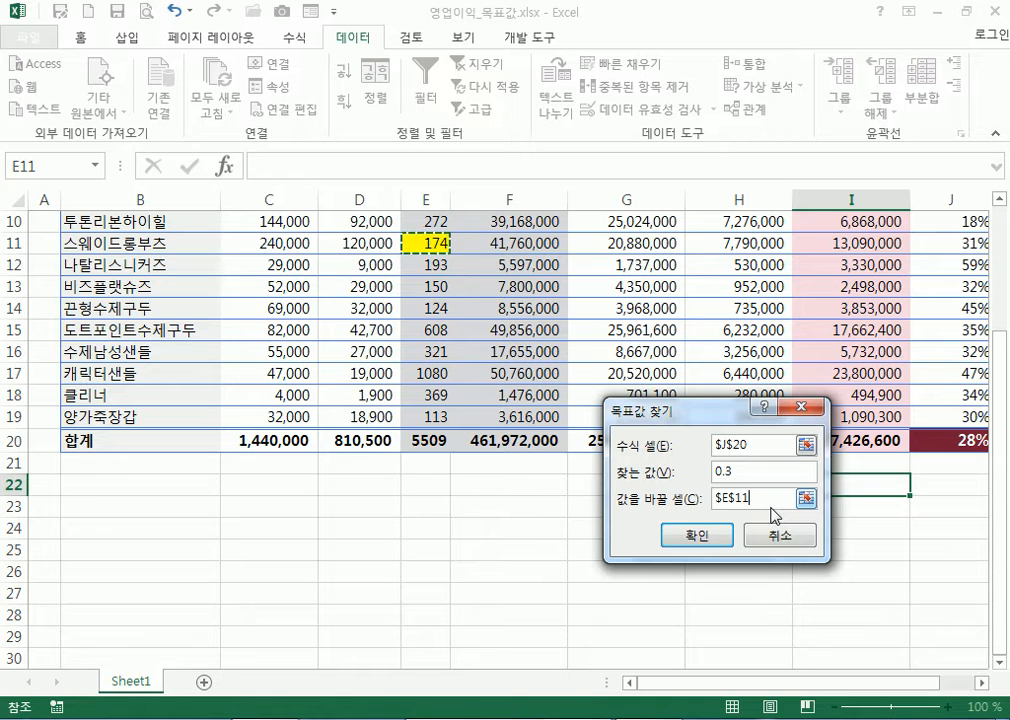
pyautogui.click(709, 539)
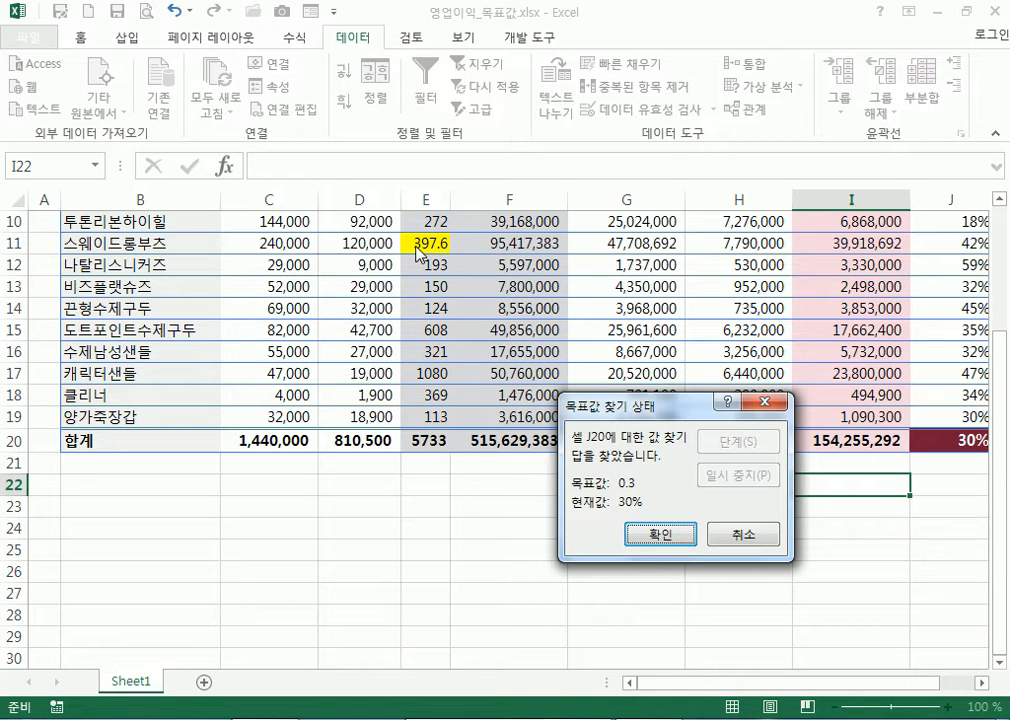
pyautogui.click(648, 532)
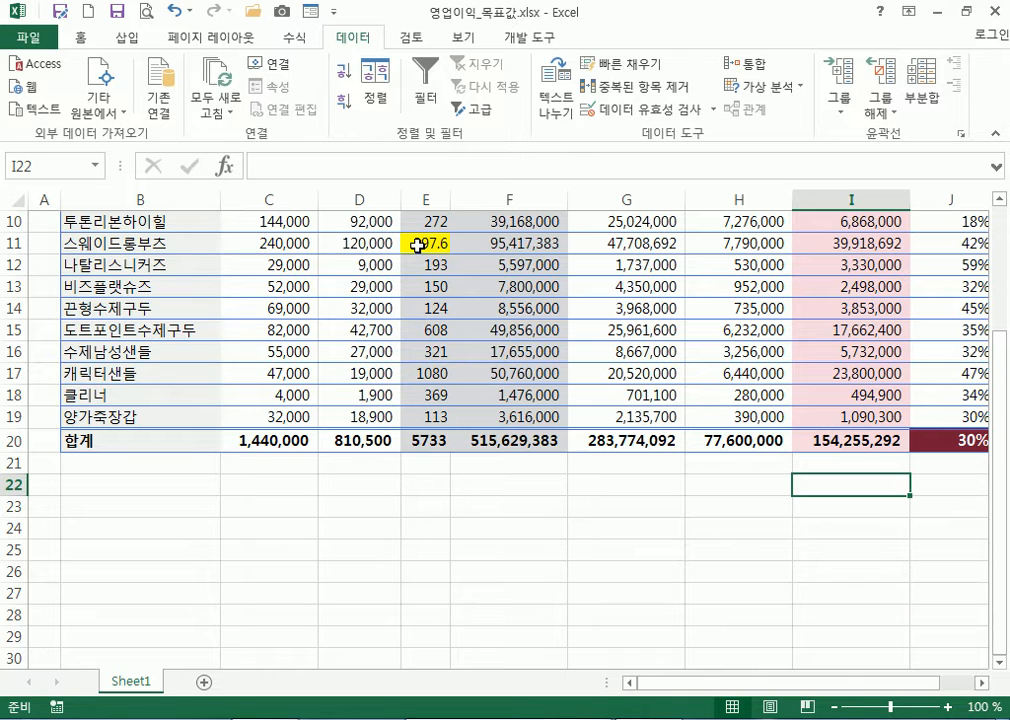
pyautogui.hscroll(1, 900, 690)
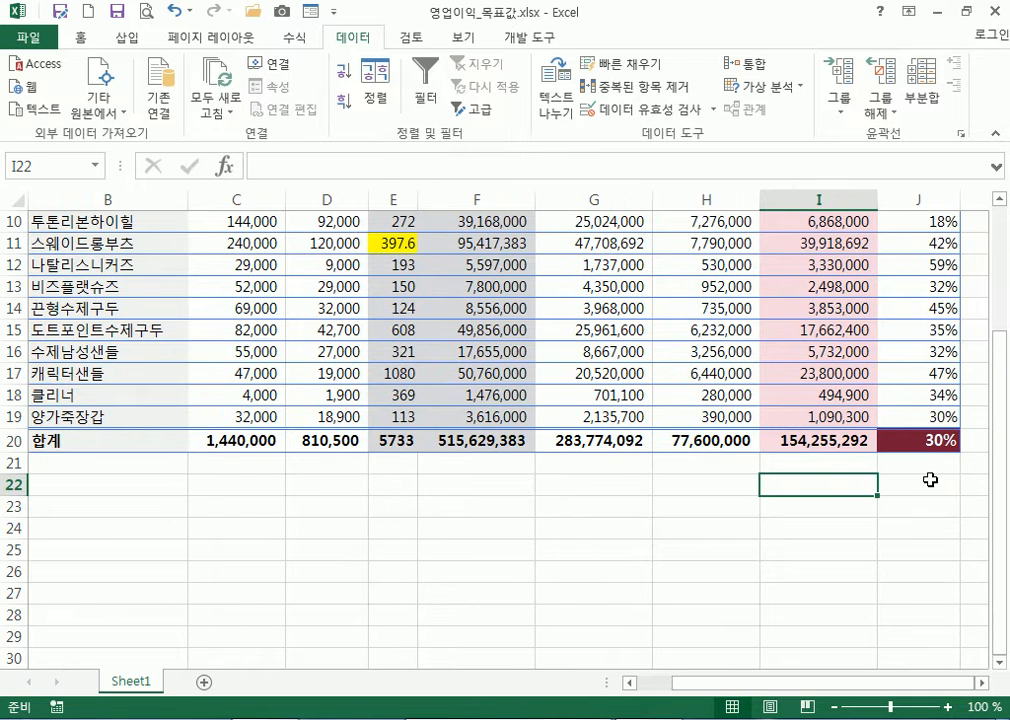
pyautogui.click(923, 440)
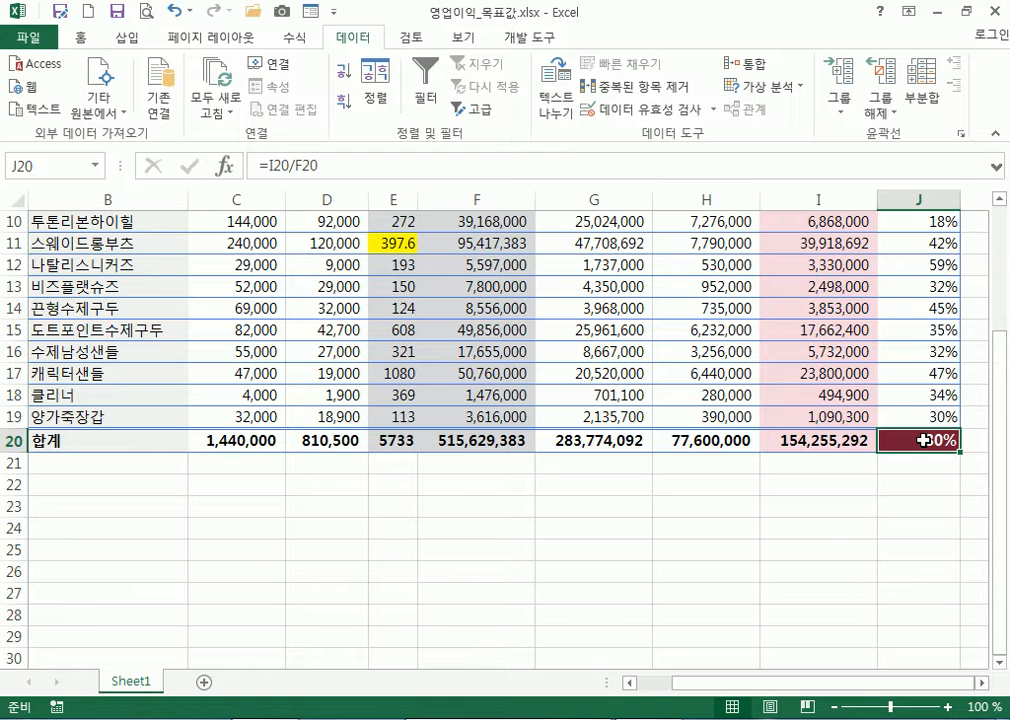
pyautogui.click(405, 376)
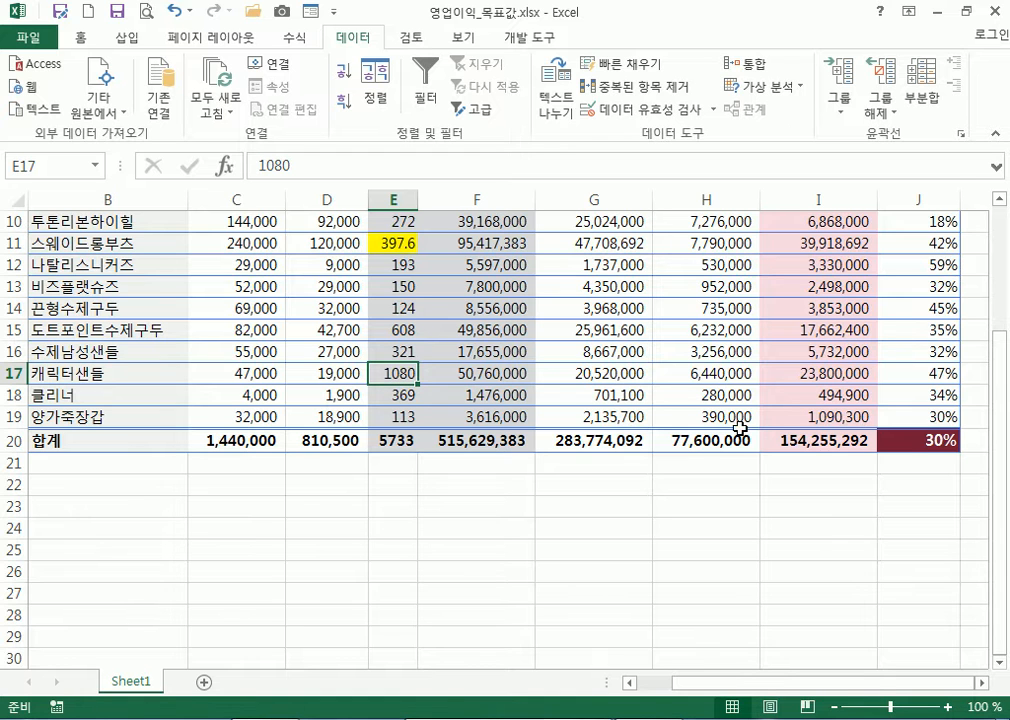
pyautogui.click(911, 446)
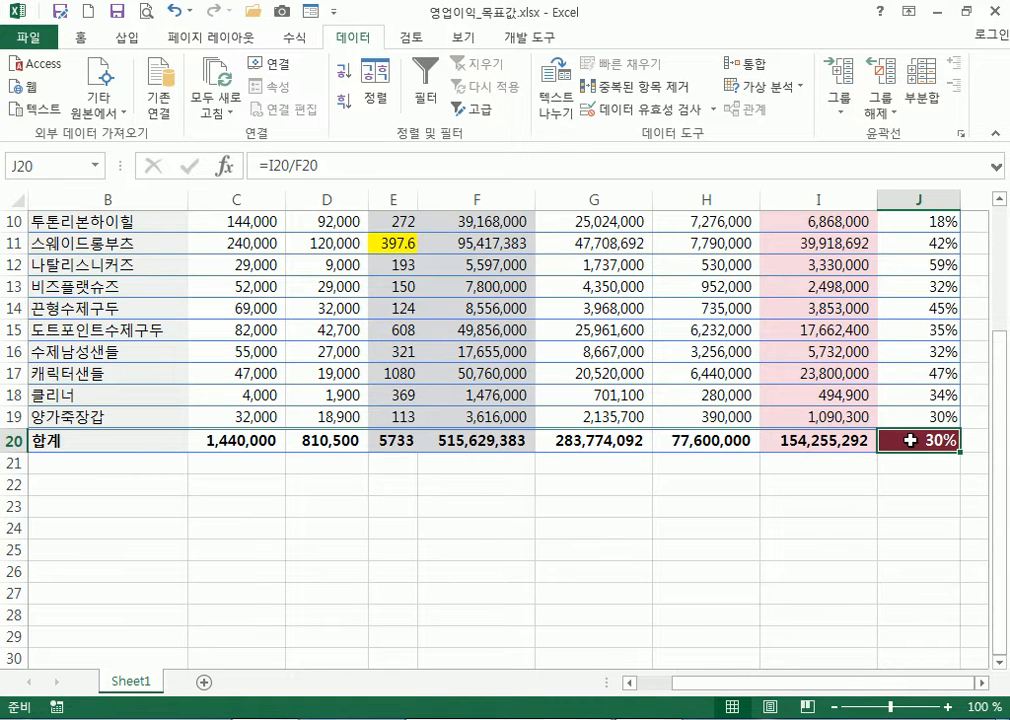
pyautogui.click(809, 484)
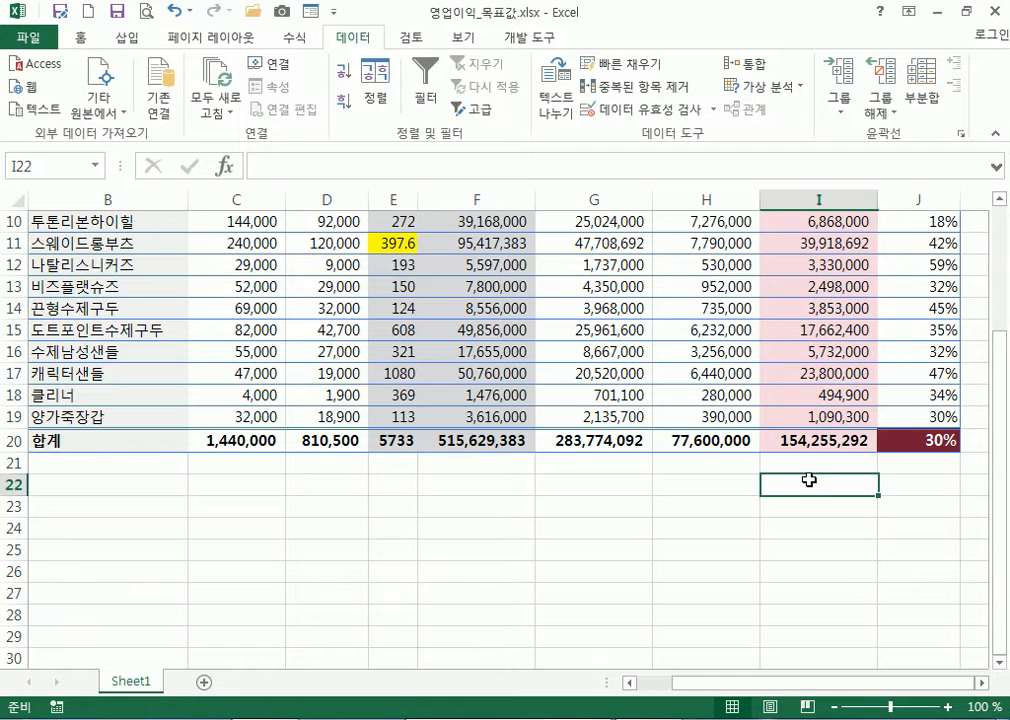
pyautogui.click(771, 90)
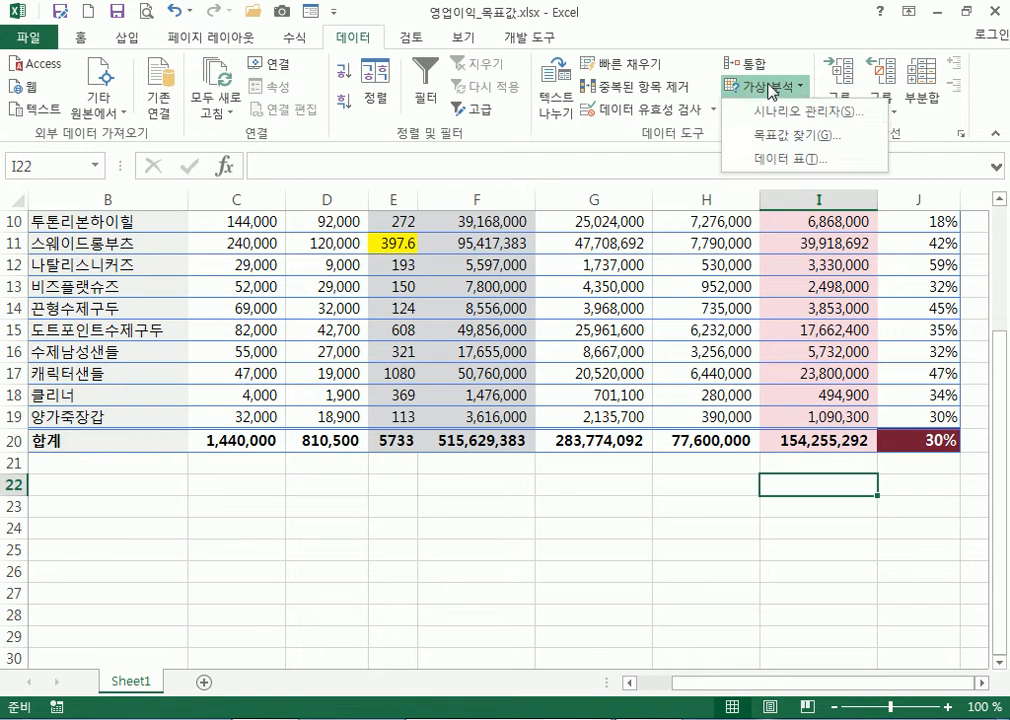
pyautogui.click(771, 137)
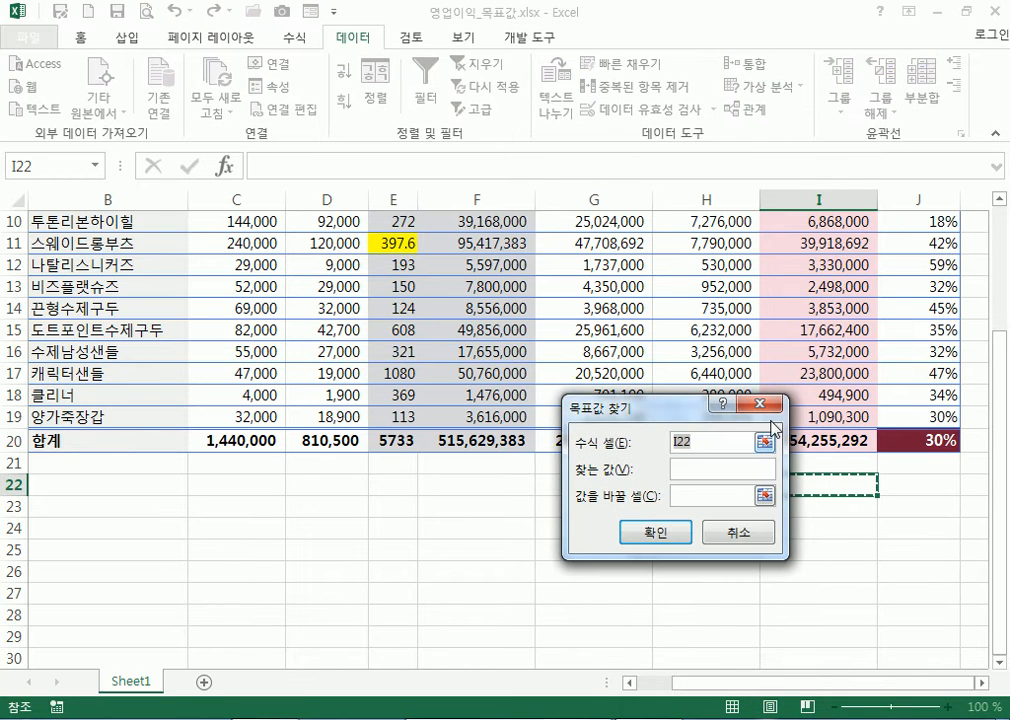
pyautogui.click(905, 440)
pyautogui.moveTo(692, 414); pyautogui.dragTo(860, 477)
pyautogui.click(869, 528)
pyautogui.write('40%')
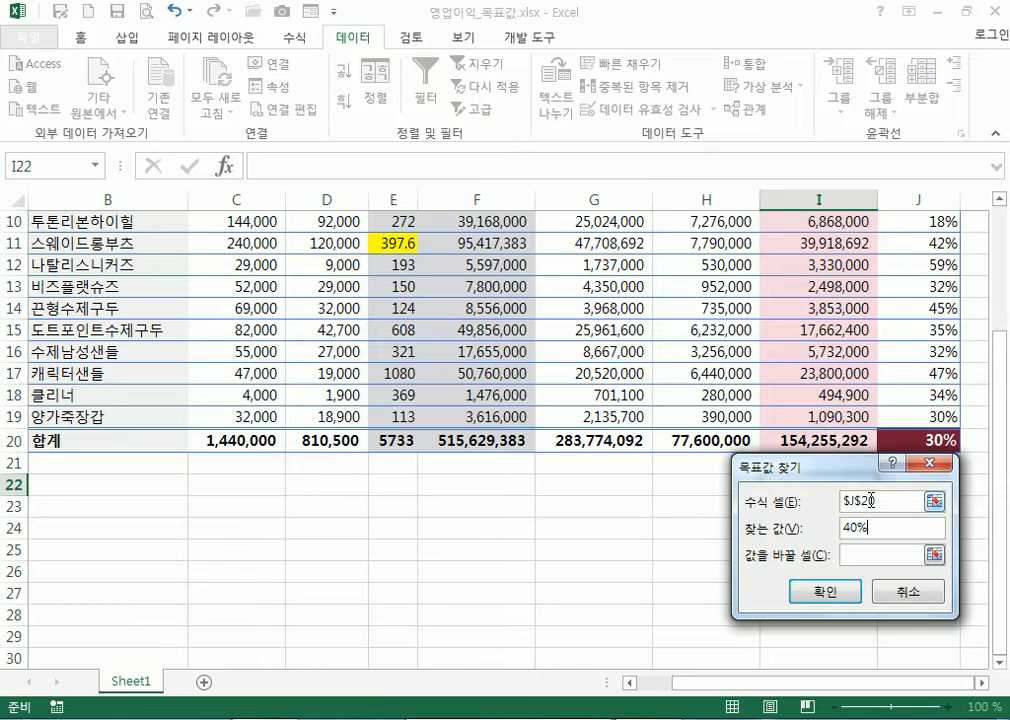
pyautogui.click(865, 555)
pyautogui.click(381, 375)
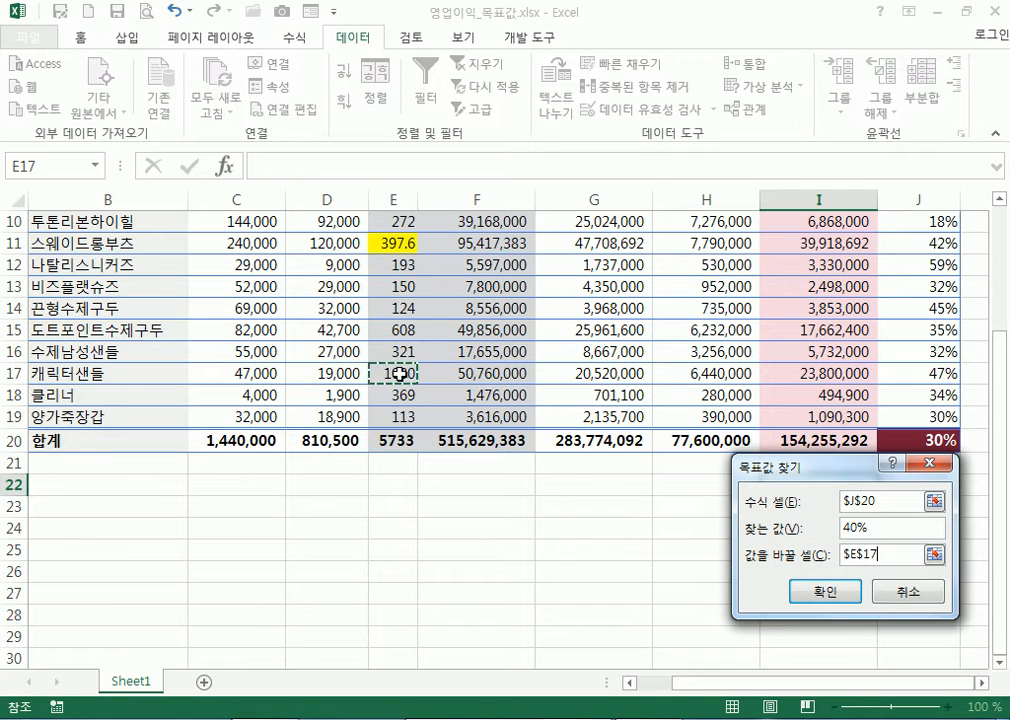
pyautogui.click(824, 592)
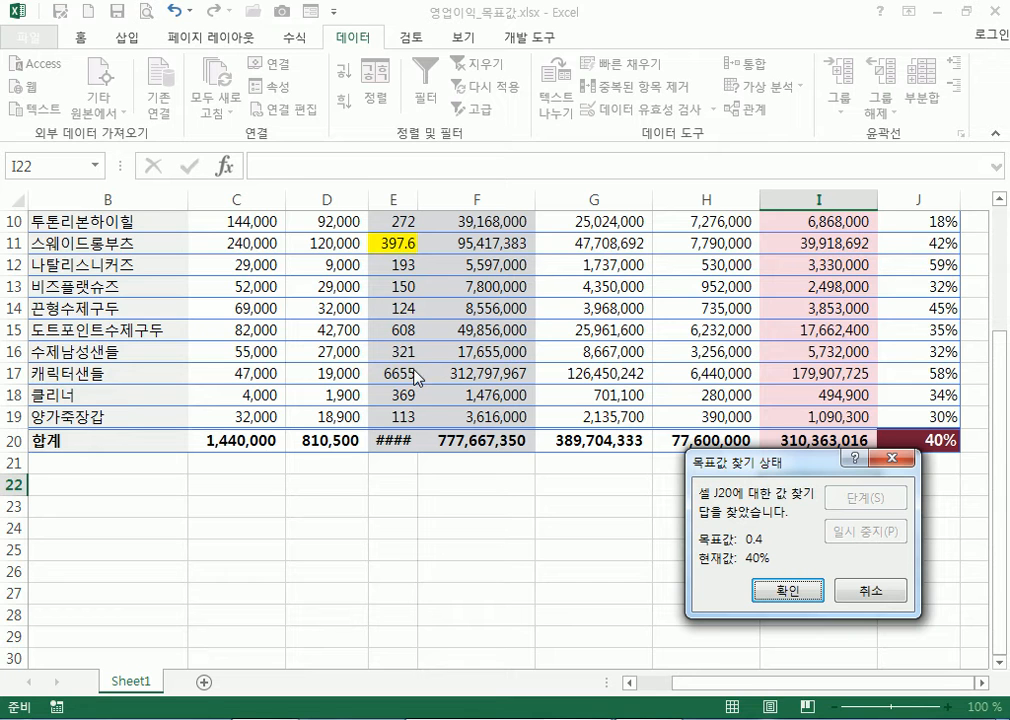
pyautogui.click(881, 597)
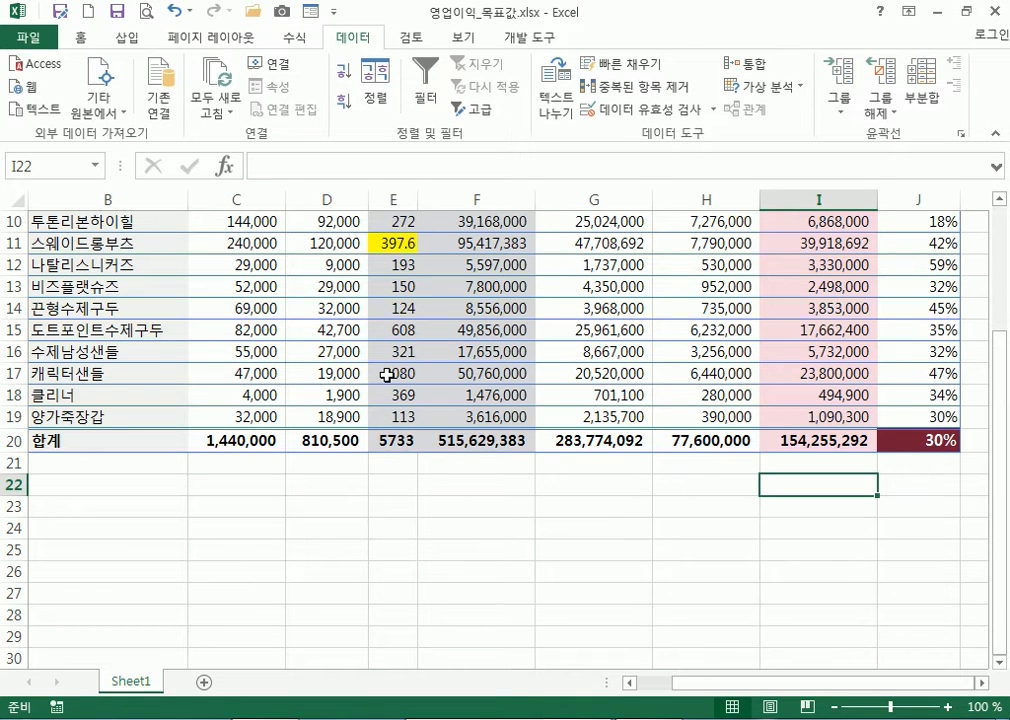
pyautogui.click(387, 375)
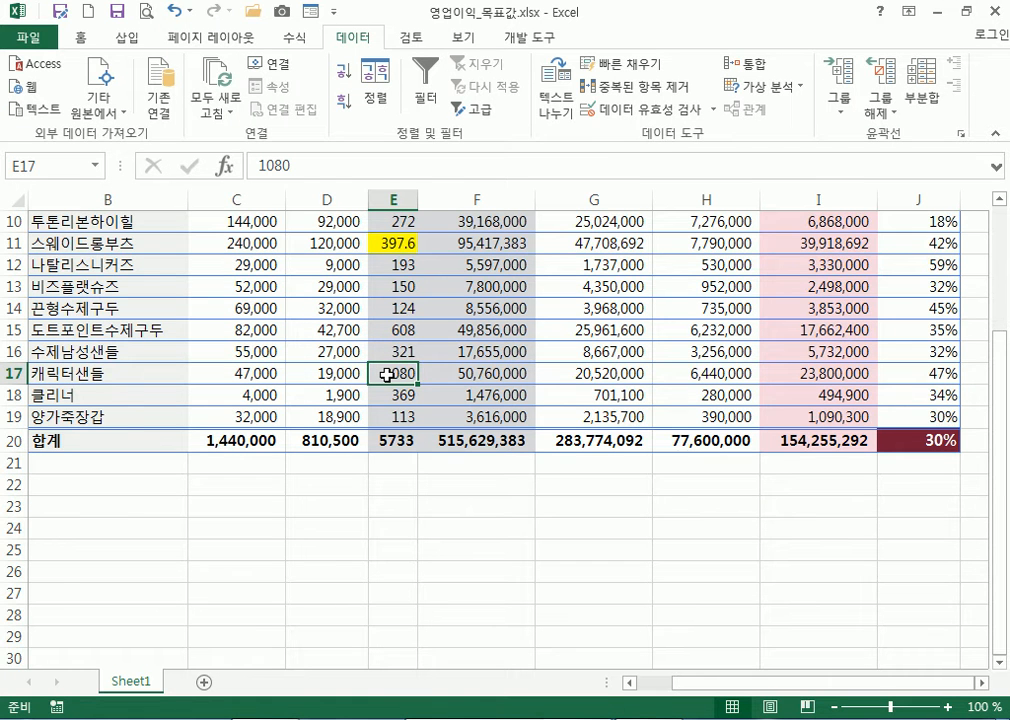
pyautogui.scroll(3, 387, 375)
pyautogui.scroll(-3, 387, 375)
pyautogui.scroll(3, 387, 372)
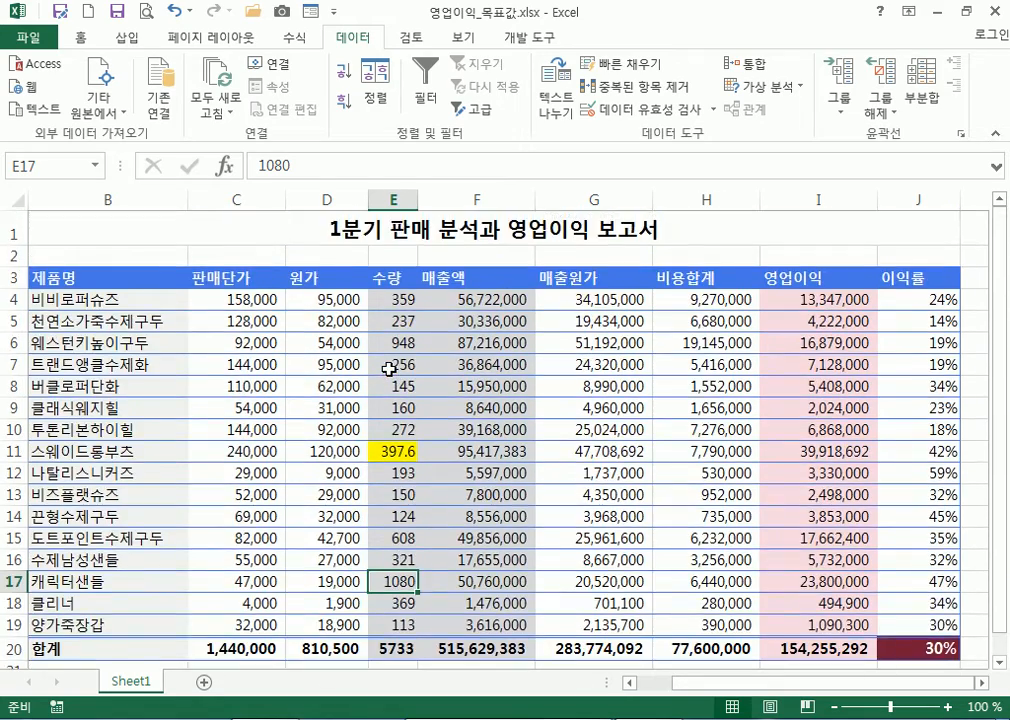
pyautogui.scroll(-3, 388, 369)
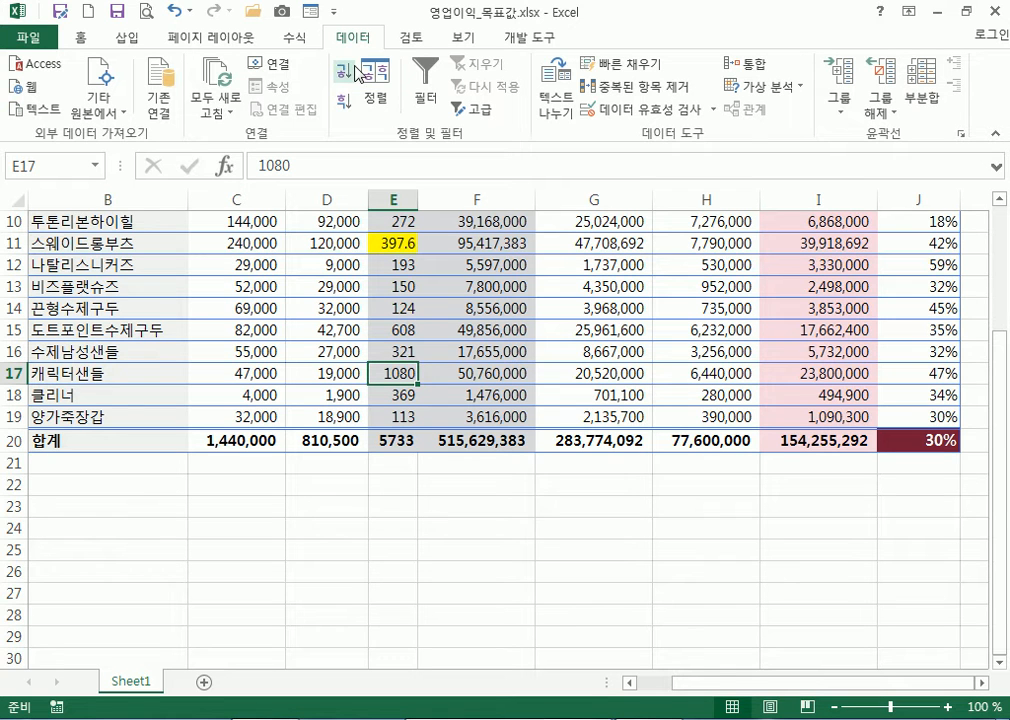
pyautogui.click(333, 11)
pyautogui.click(407, 347)
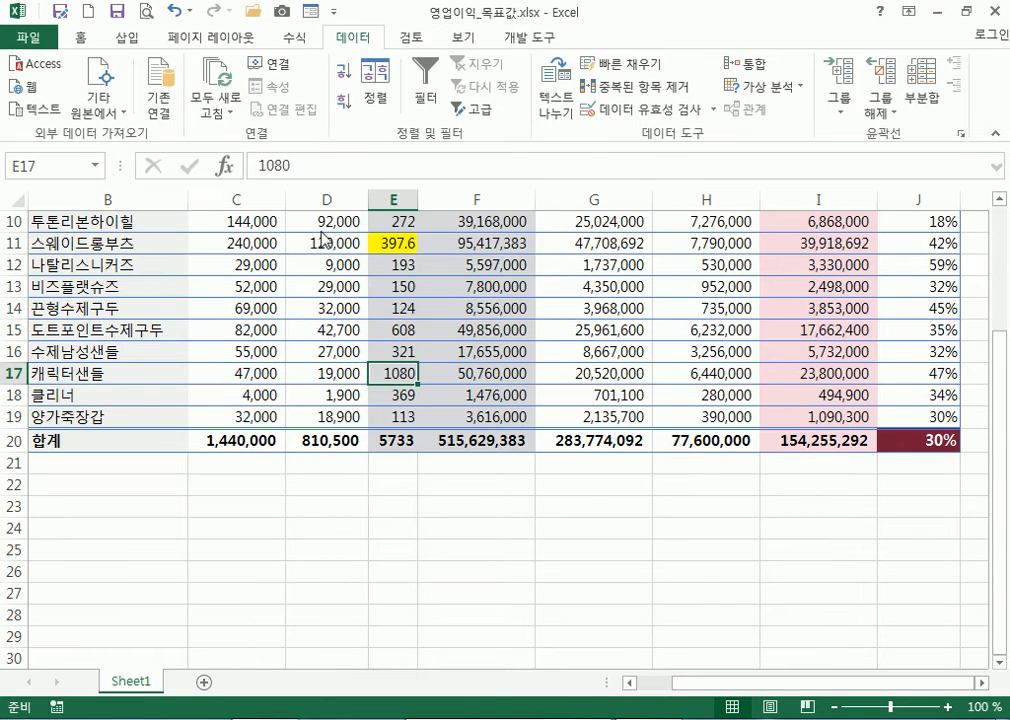
pyautogui.click(222, 117)
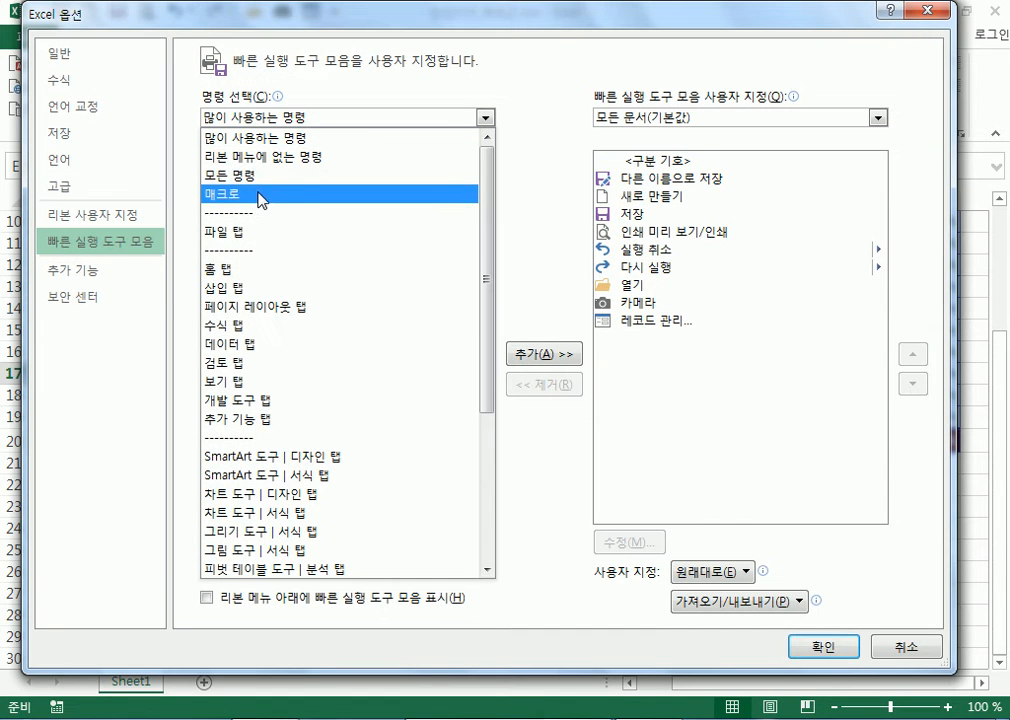
pyautogui.click(264, 177)
pyautogui.moveTo(487, 183); pyautogui.dragTo(497, 558)
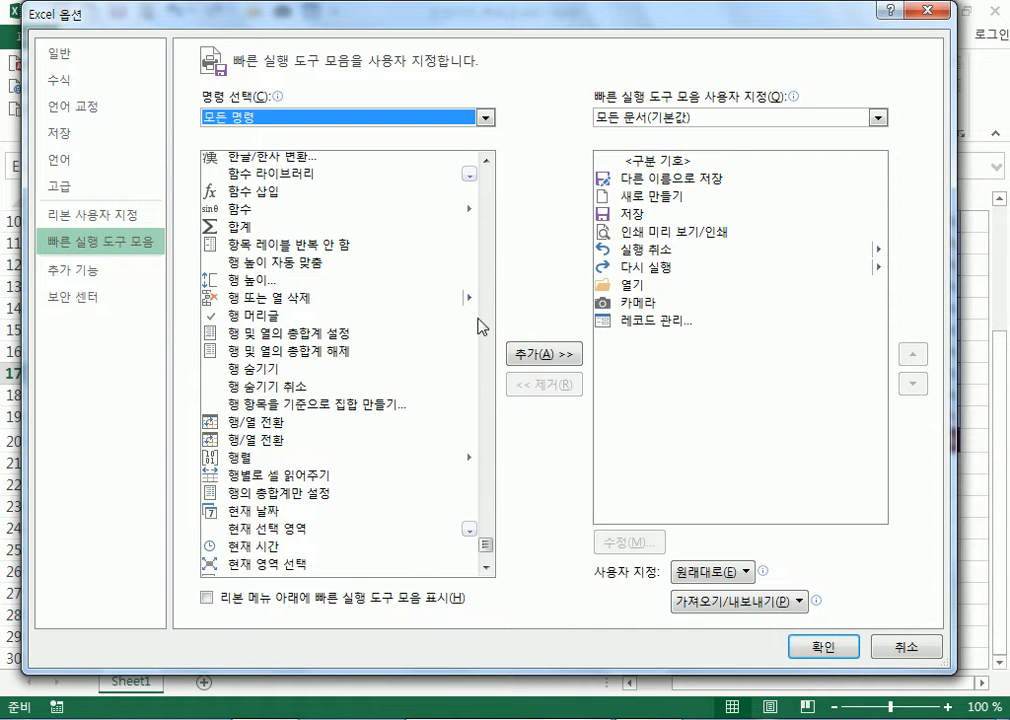
pyautogui.scroll(-7, 487, 549)
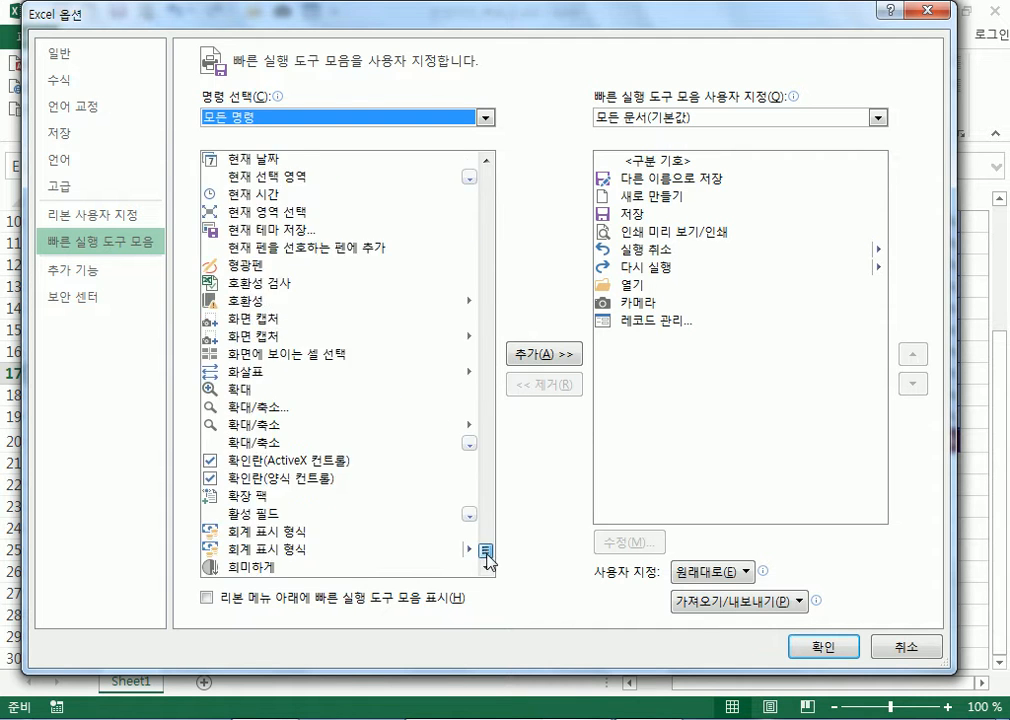
pyautogui.moveTo(487, 553); pyautogui.dragTo(493, 400)
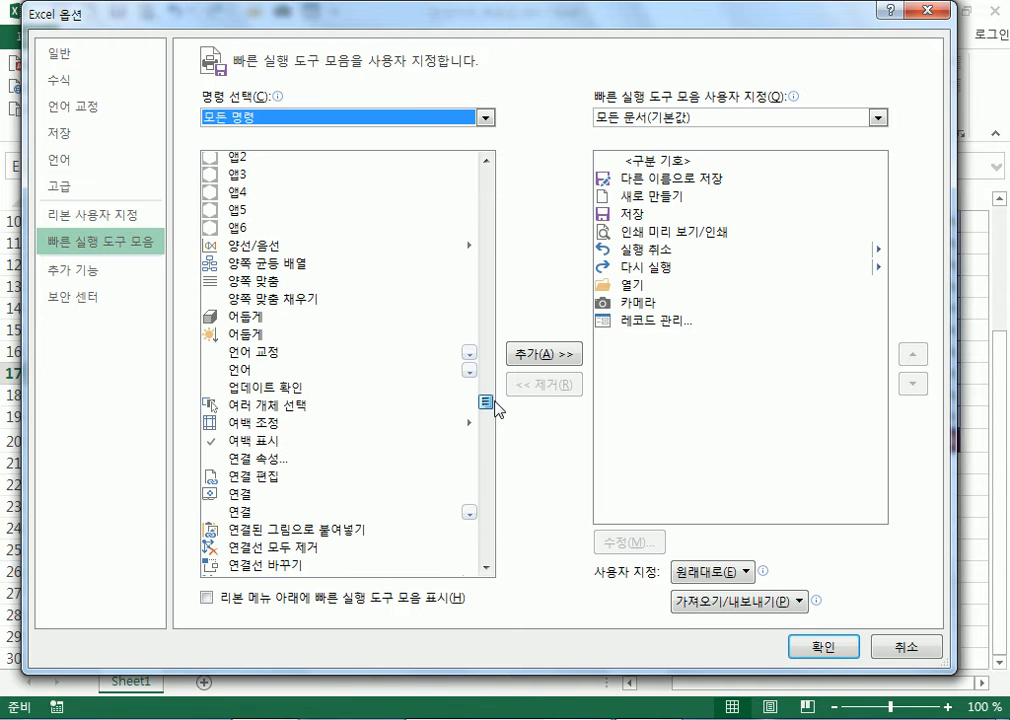
pyautogui.moveTo(495, 408); pyautogui.dragTo(504, 441)
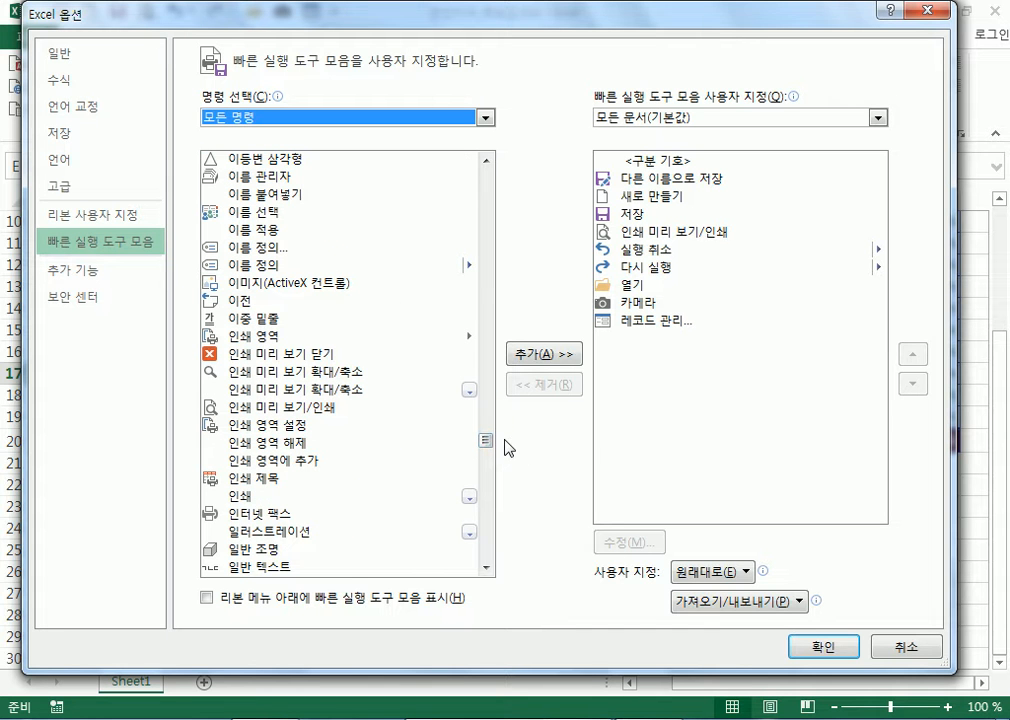
pyautogui.moveTo(487, 447); pyautogui.dragTo(489, 463)
pyautogui.click(900, 650)
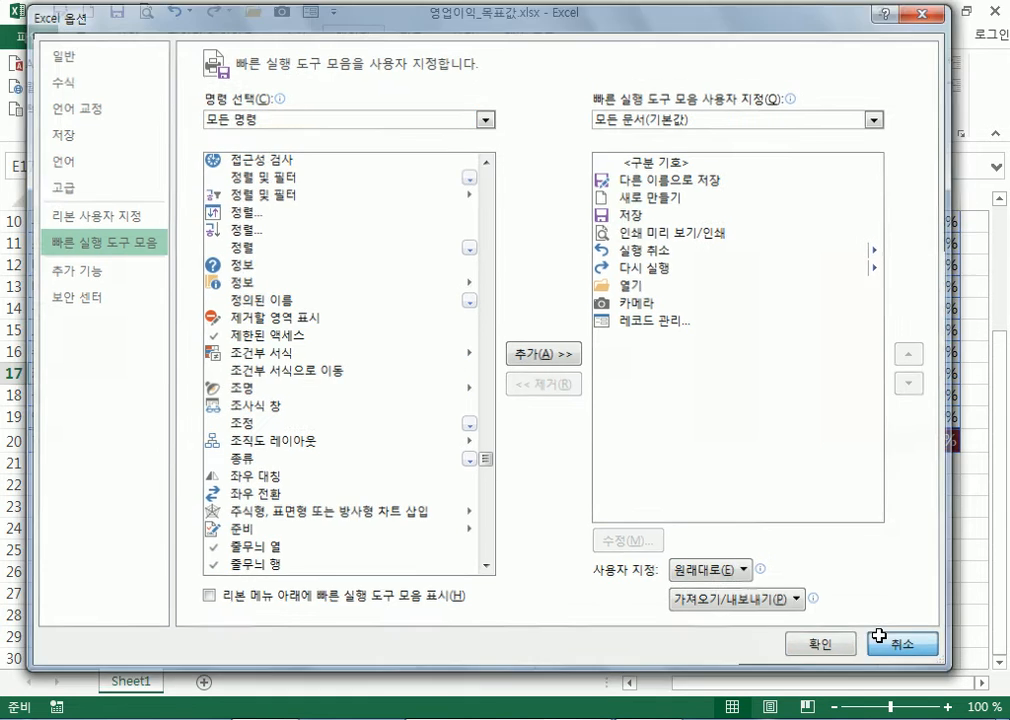
pyautogui.click(600, 373)
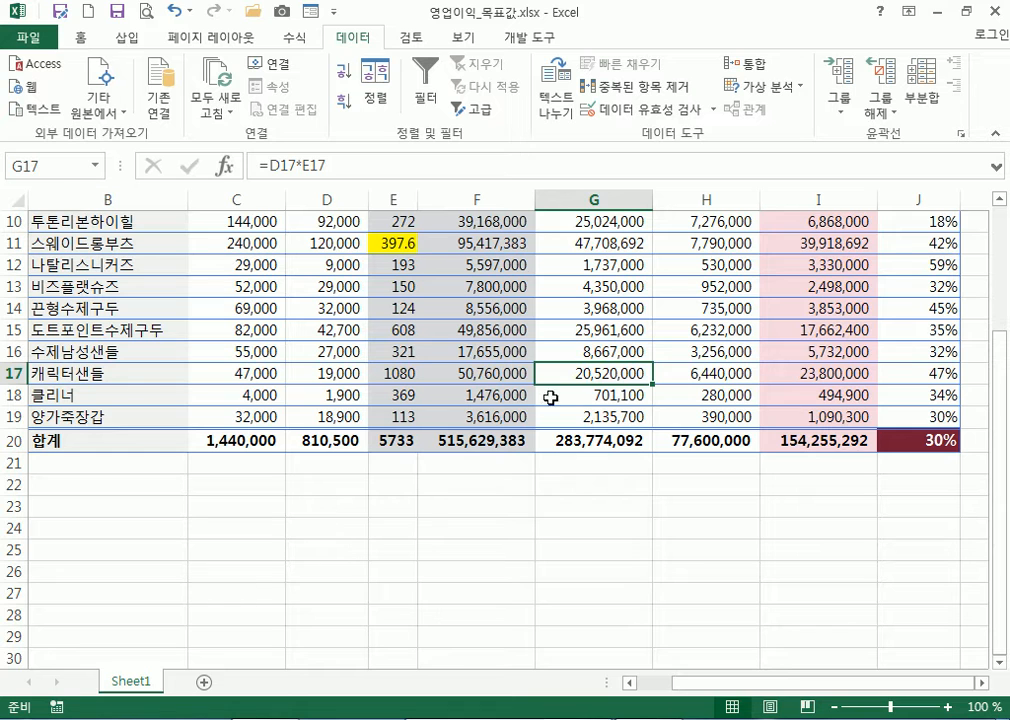
pyautogui.click(426, 332)
pyautogui.click(392, 334)
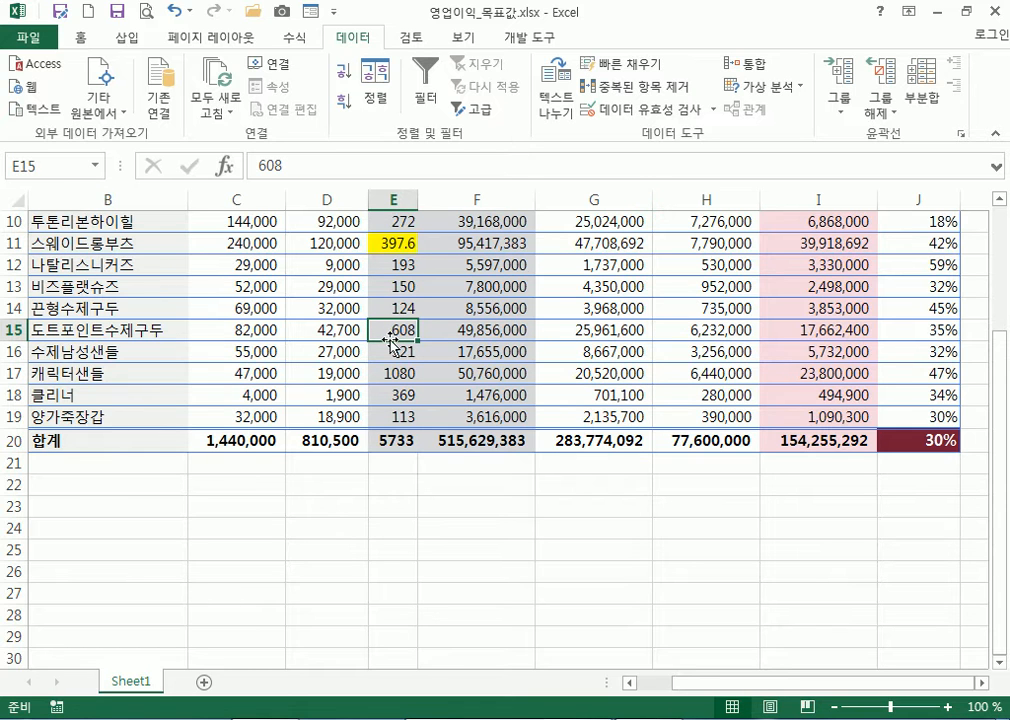
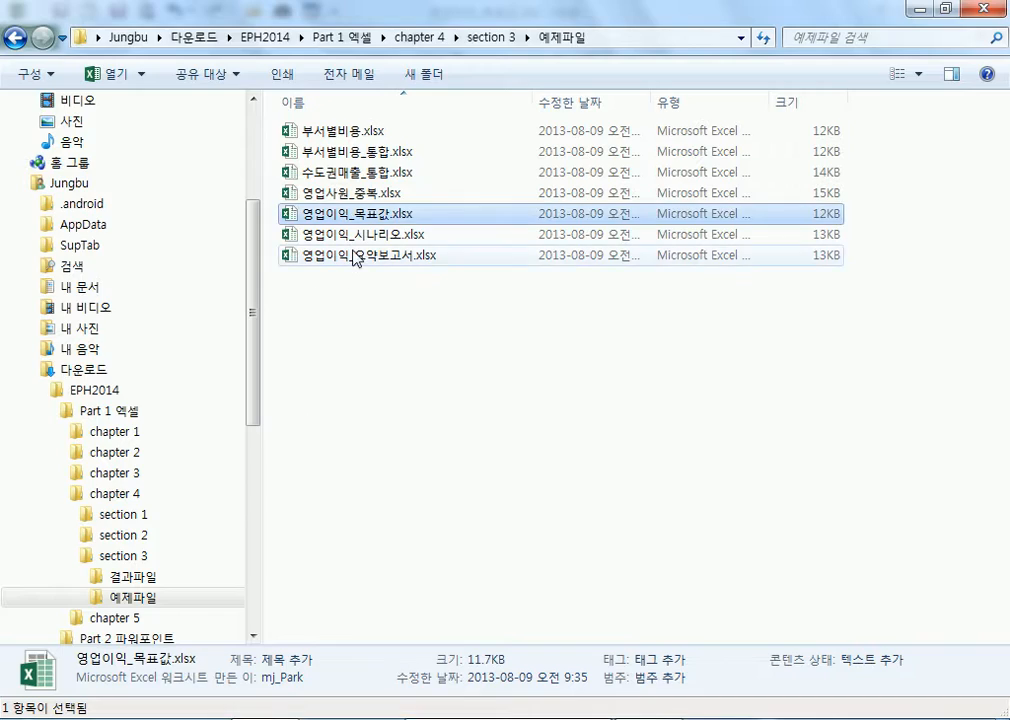
# Open 영업이익_시나리오.xlsx from the 예제파일 folder
pyautogui.doubleClick(352, 234)
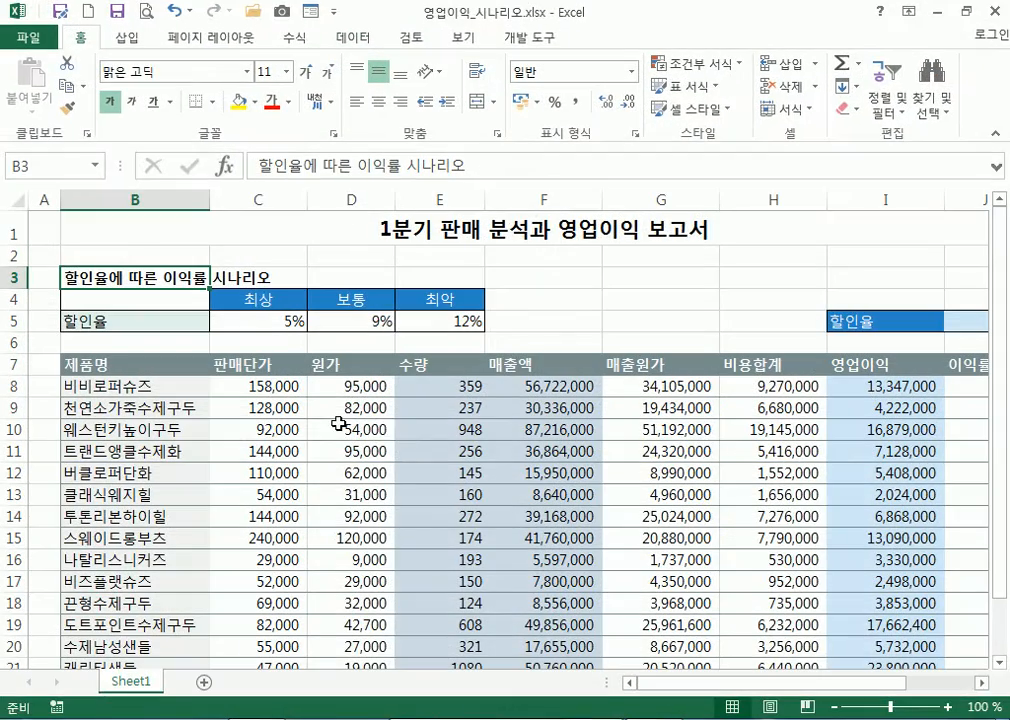
# Review the best, normal and worst-case rates of 5%, 9% and 12% in C5:E5
pyautogui.click(266, 322)
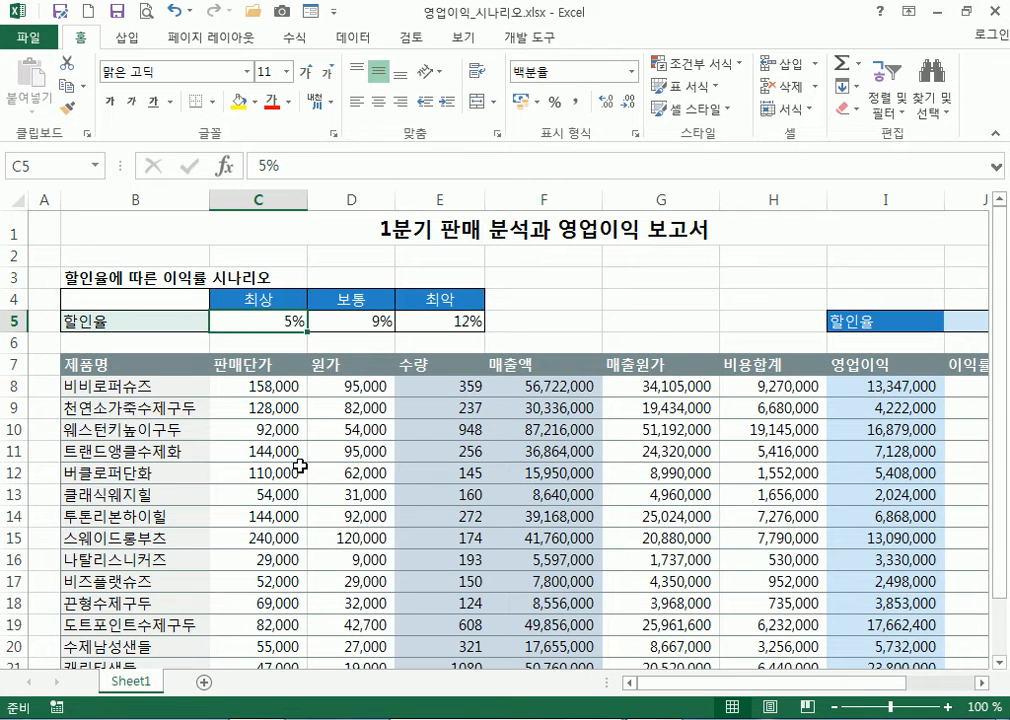
pyautogui.scroll(-1, 300, 466)
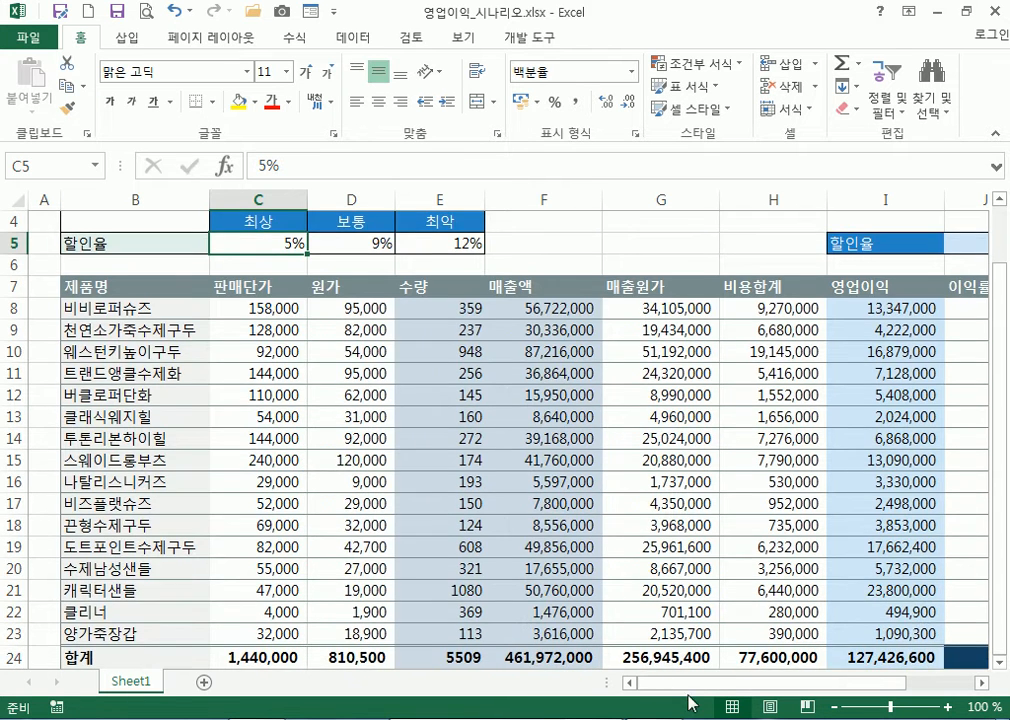
pyautogui.moveTo(726, 686); pyautogui.dragTo(690, 688)
pyautogui.click(375, 244)
pyautogui.click(436, 244)
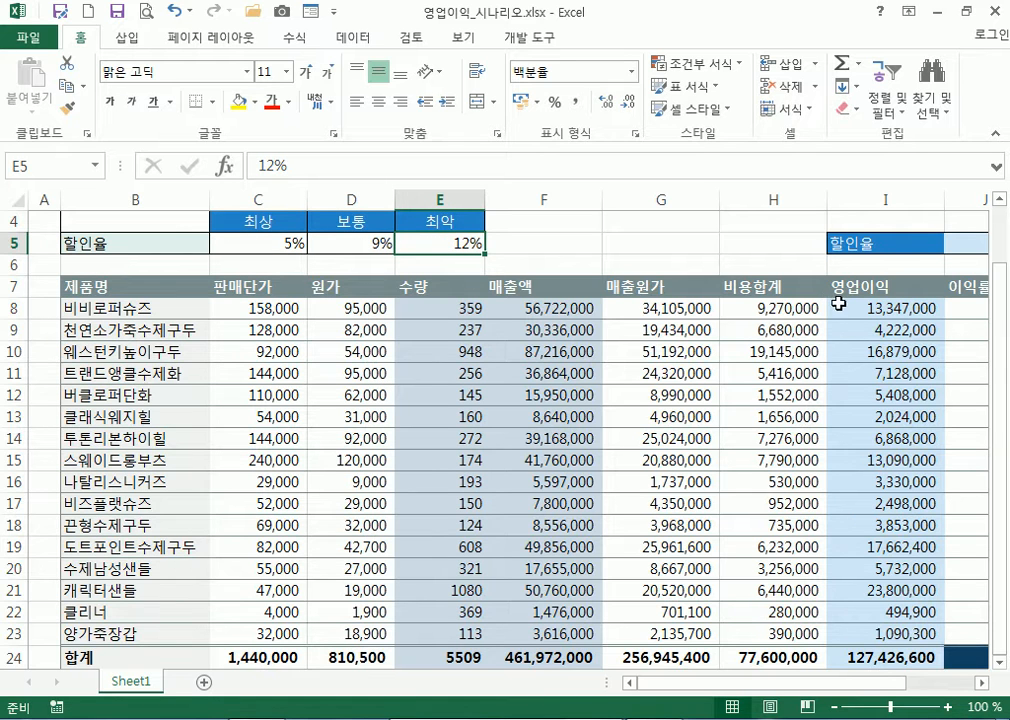
pyautogui.hscroll(1, 949, 318)
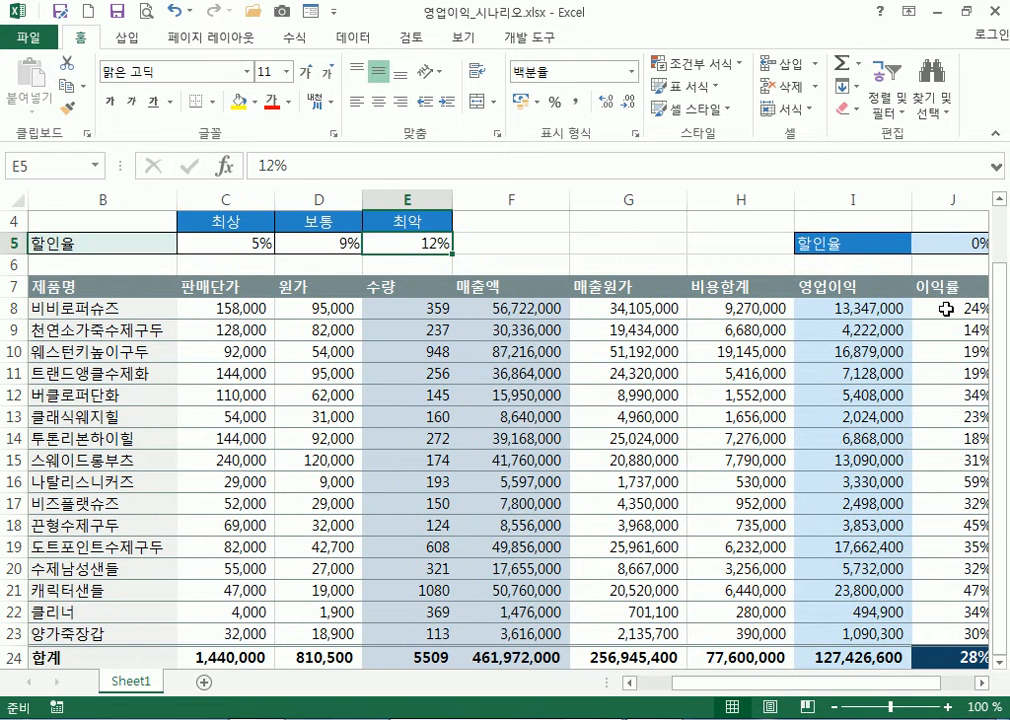
# Enter 5% as the 할인율 in J5 and review the recalculated profits
pyautogui.click(941, 245)
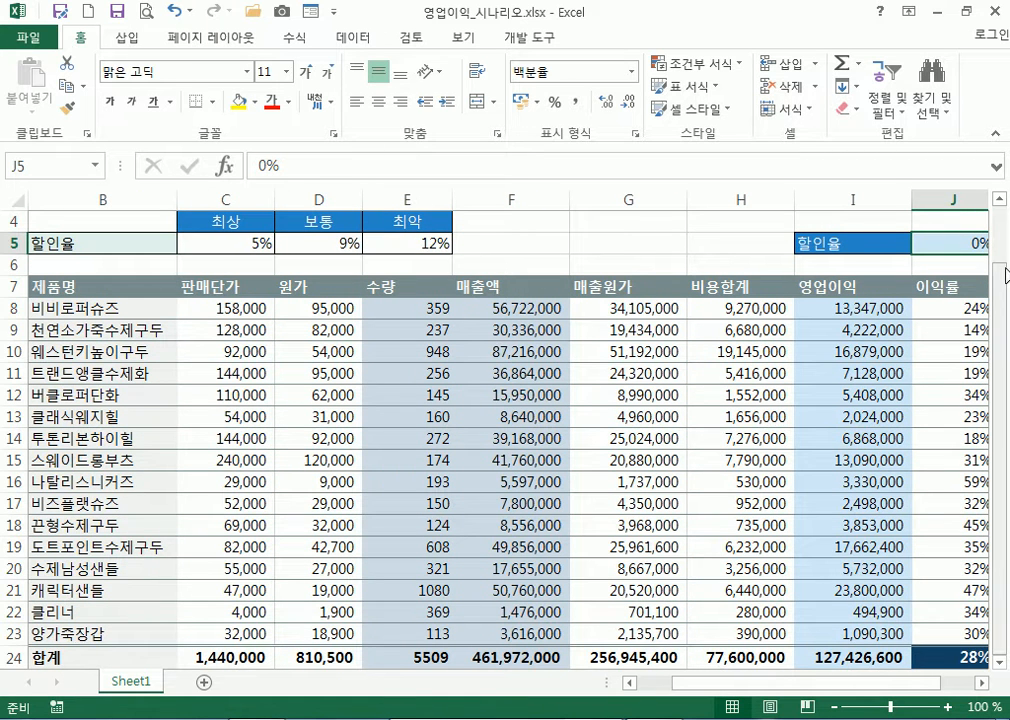
pyautogui.hscroll(1, 1006, 272)
pyautogui.write('5%')
pyautogui.press('Return')
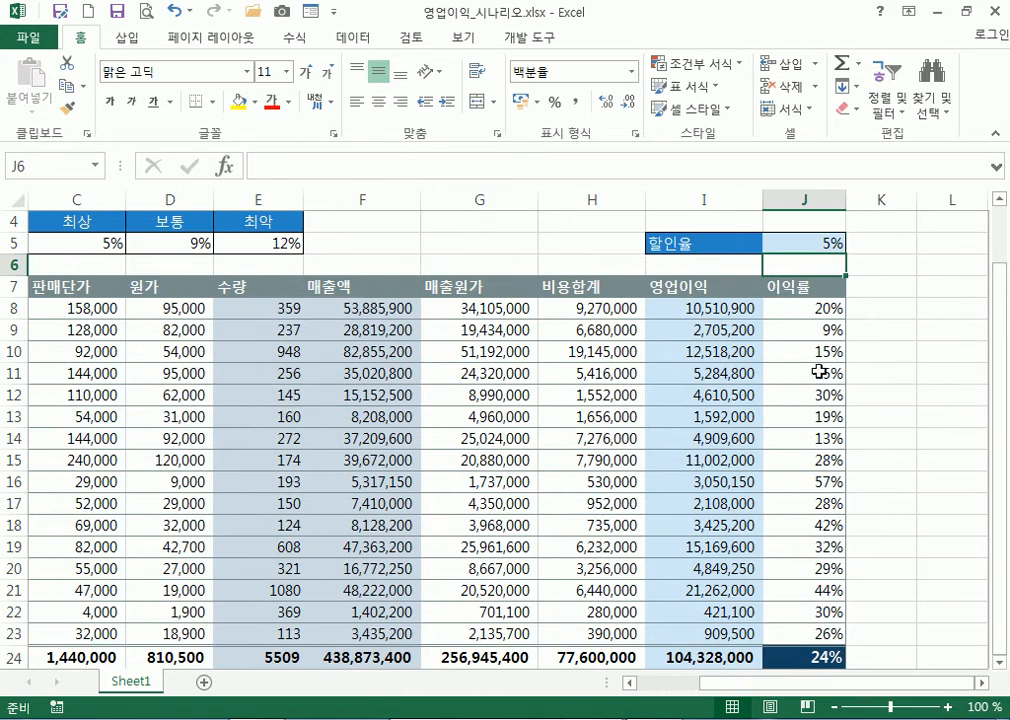
pyautogui.scroll(-2, 790, 395)
pyautogui.scroll(2, 816, 527)
pyautogui.scroll(1, 816, 530)
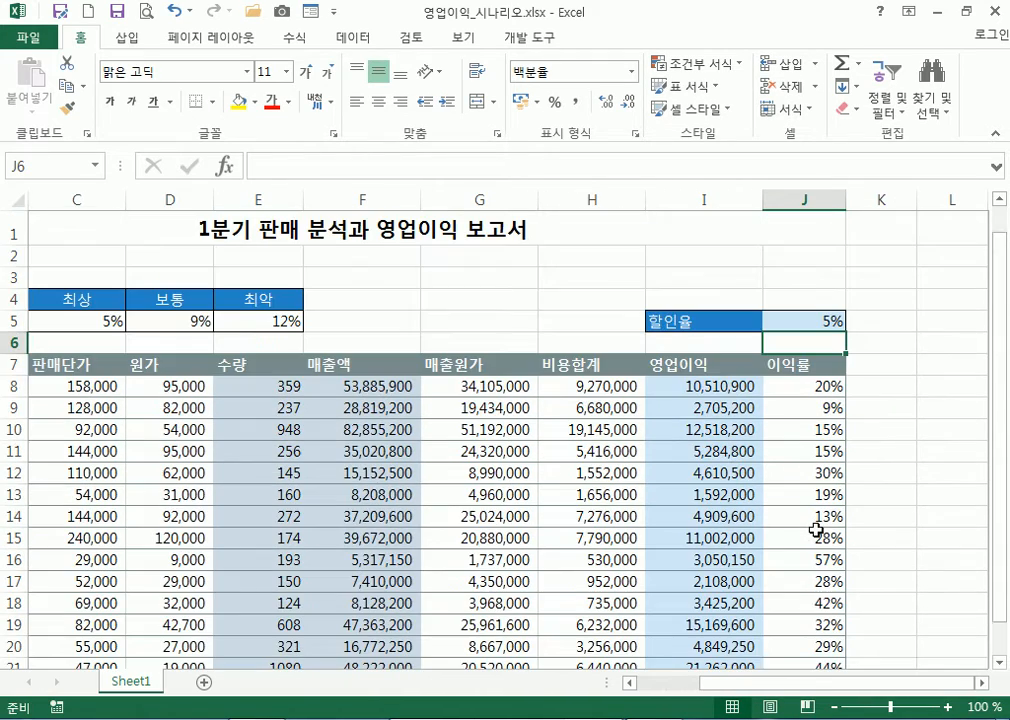
# Try 9% and then 12% in J5, checking 영업이익 and 이익률 each time
pyautogui.click(804, 319)
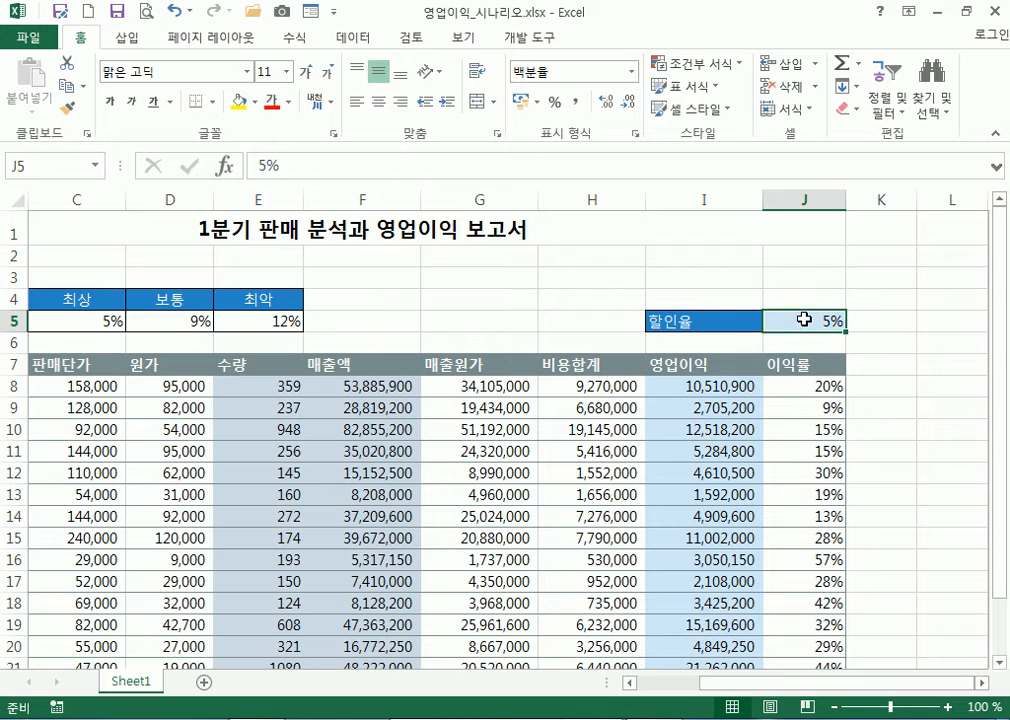
pyautogui.write('9%')
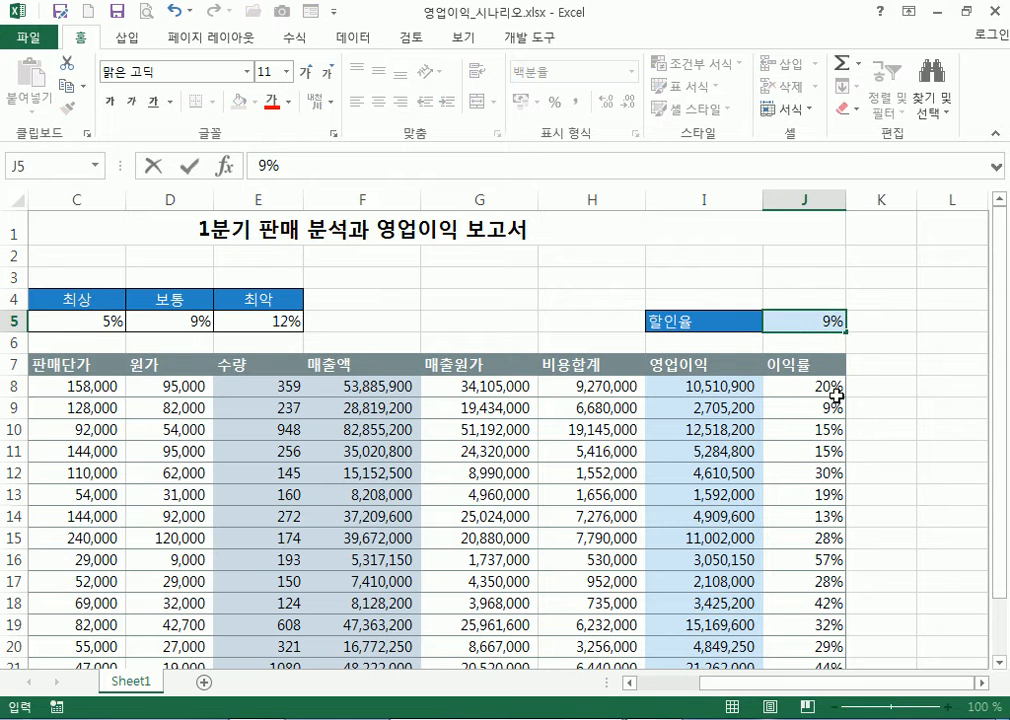
pyautogui.press('Return')
pyautogui.scroll(-4, 832, 437)
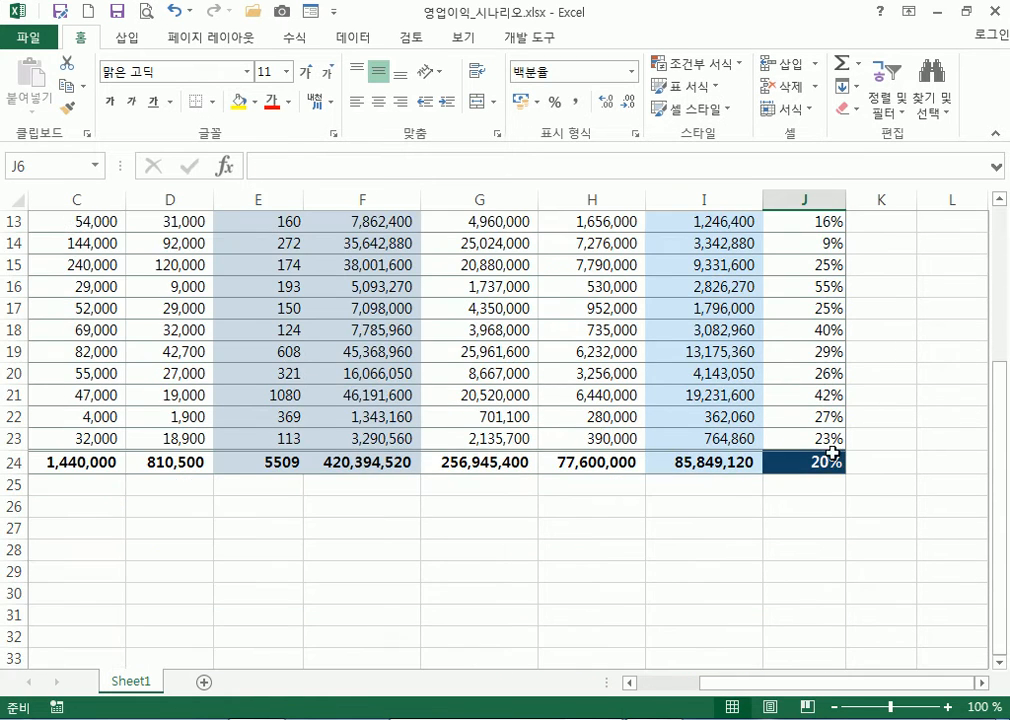
pyautogui.scroll(4, 833, 451)
pyautogui.click(778, 320)
pyautogui.write('12')
pyautogui.press('Return')
pyautogui.scroll(-3, 822, 345)
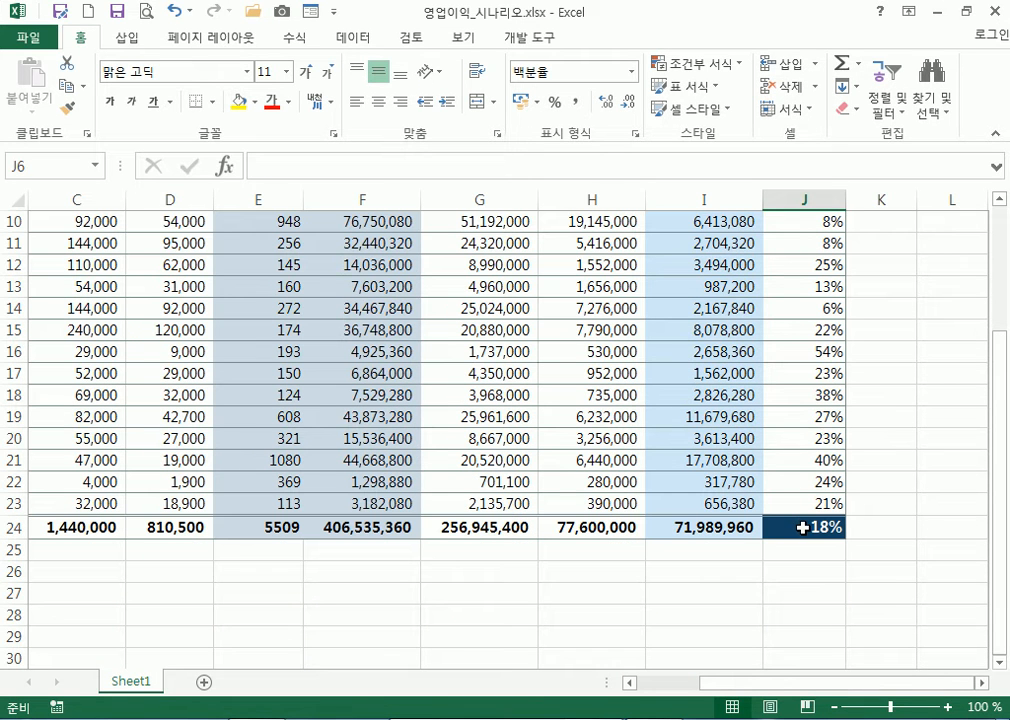
pyautogui.scroll(3, 636, 455)
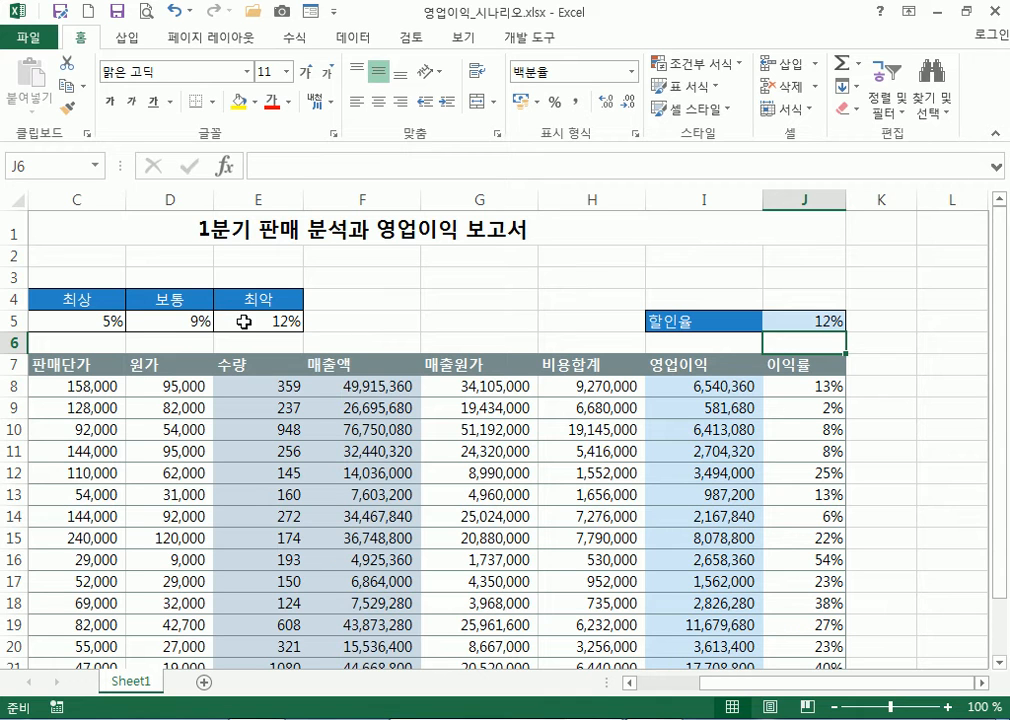
# Reset J5 to 0, re-enter 5 and 9, then set it back to 0
pyautogui.click(826, 320)
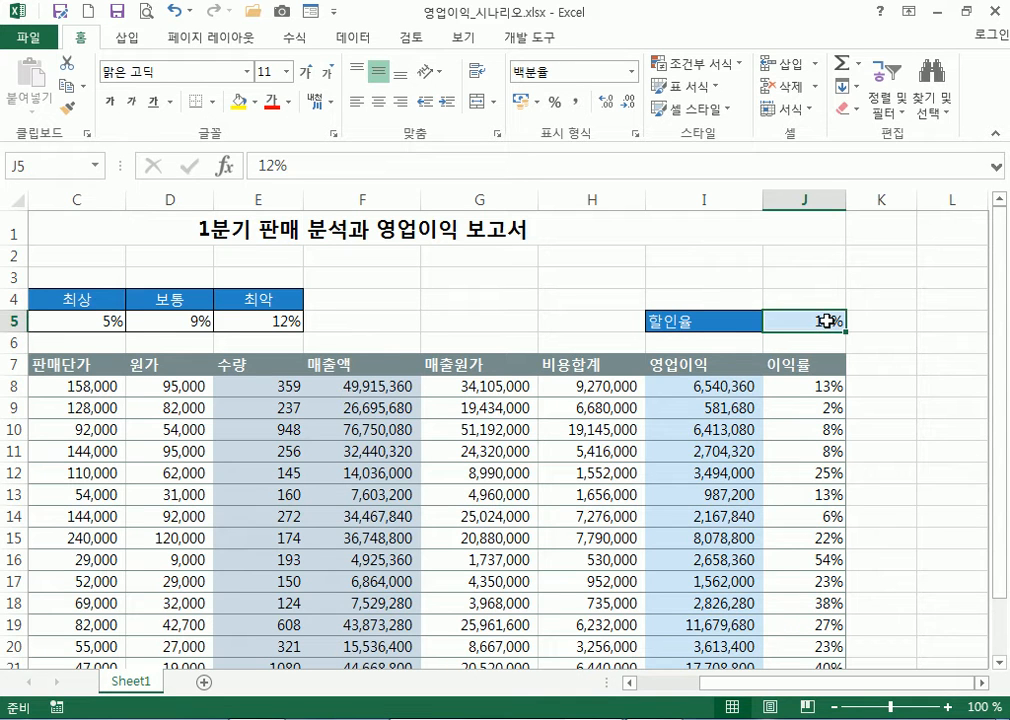
pyautogui.write('0')
pyautogui.press('Return')
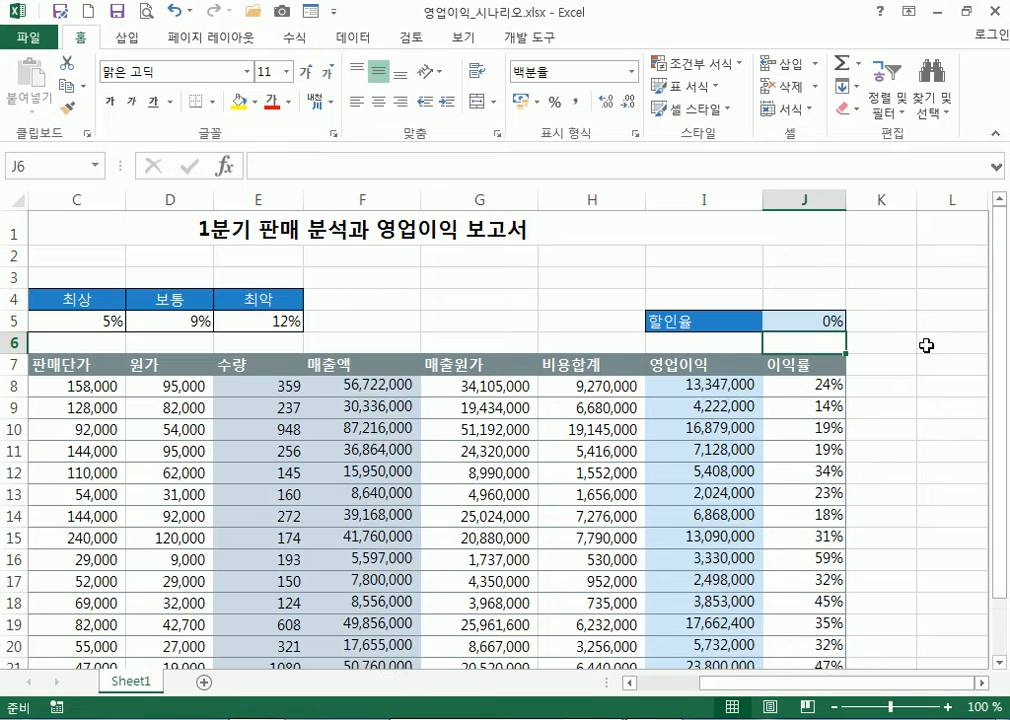
pyautogui.click(822, 319)
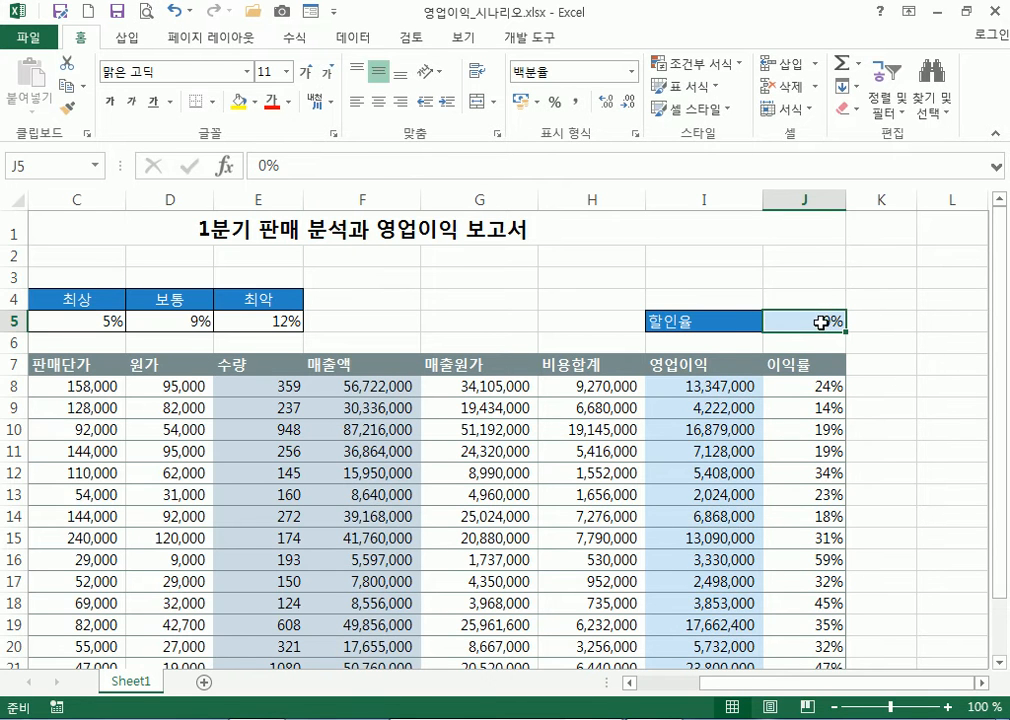
pyautogui.write('5')
pyautogui.press('Return')
pyautogui.click(819, 318)
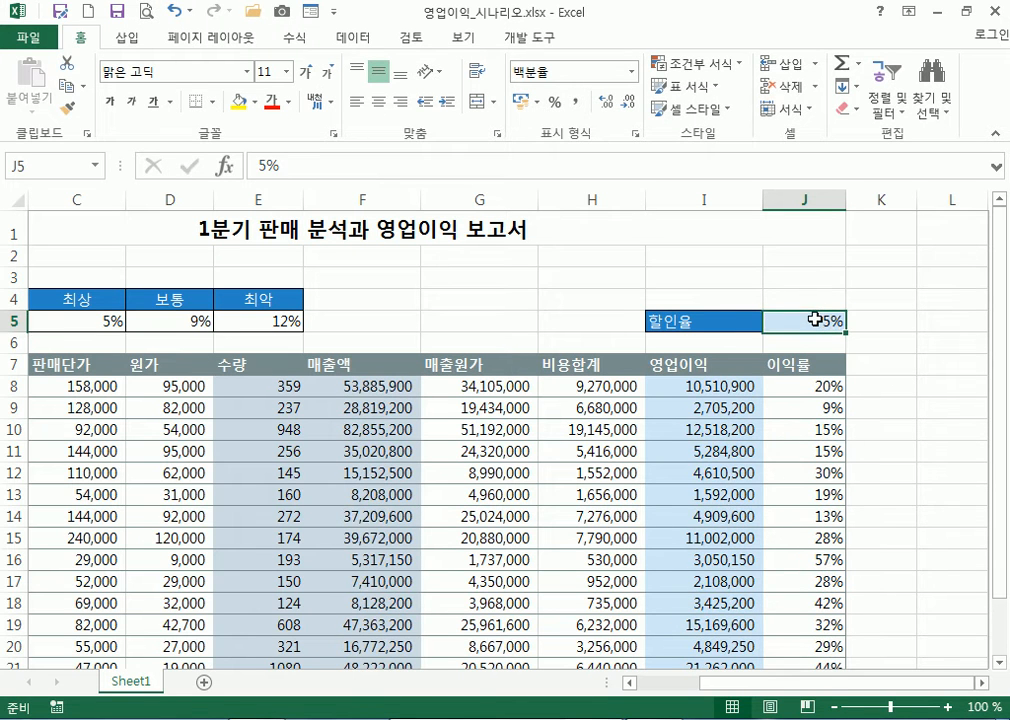
pyautogui.write('9')
pyautogui.press('Return')
pyautogui.scroll(-2, 818, 330)
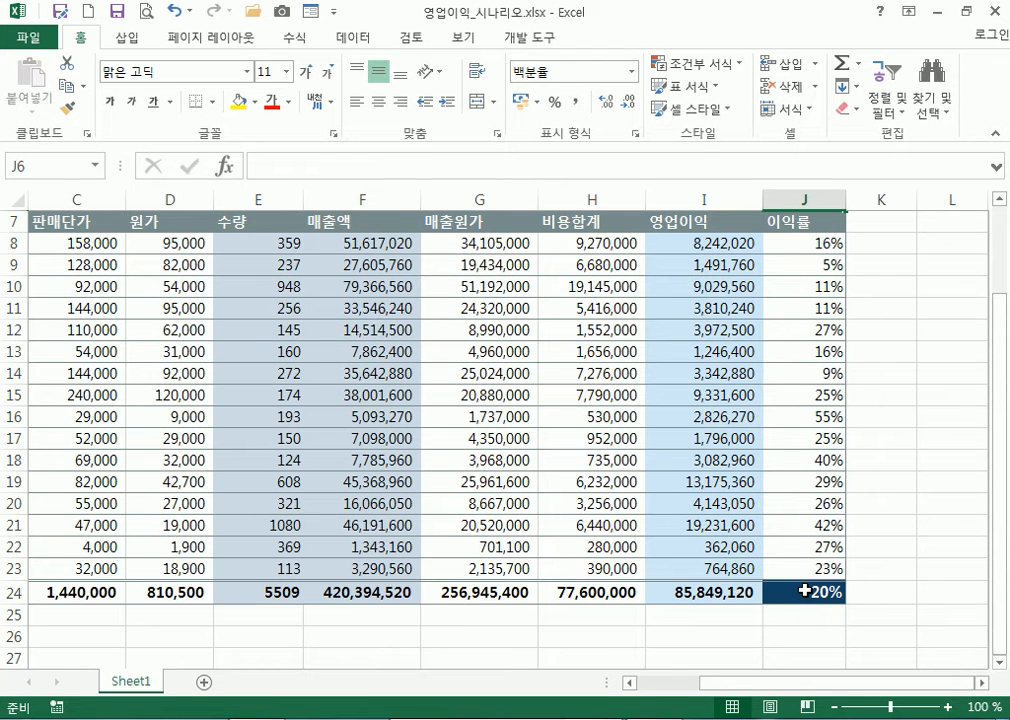
pyautogui.scroll(2, 806, 591)
pyautogui.click(818, 320)
pyautogui.write('0')
pyautogui.press('Return')
pyautogui.scroll(-8, 791, 327)
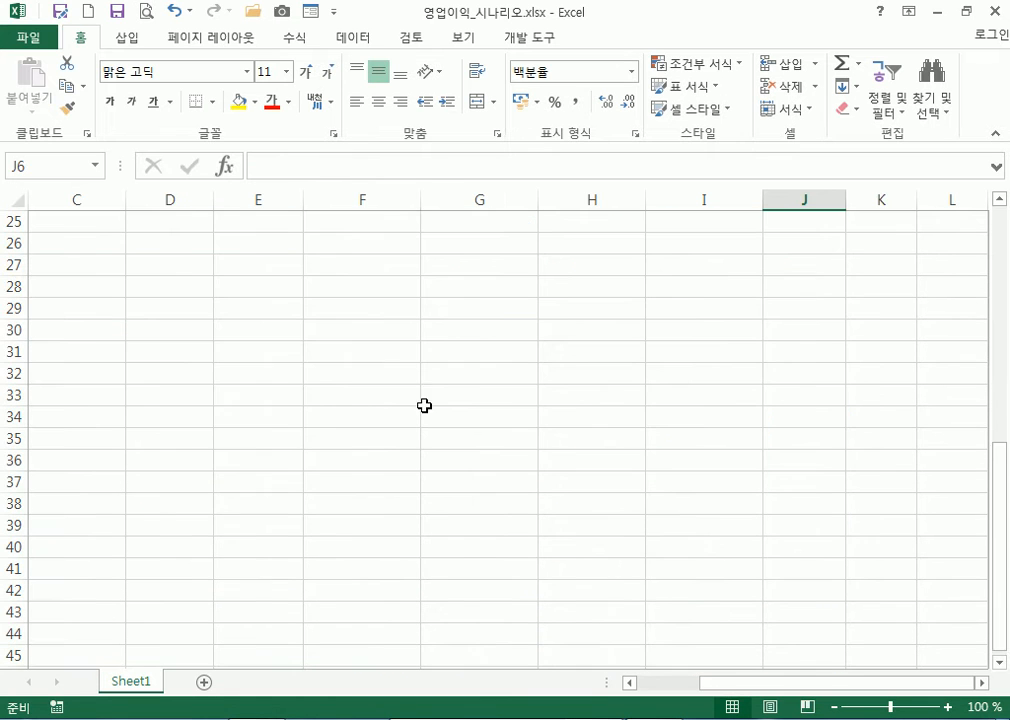
pyautogui.moveTo(136, 317); pyautogui.dragTo(610, 462)
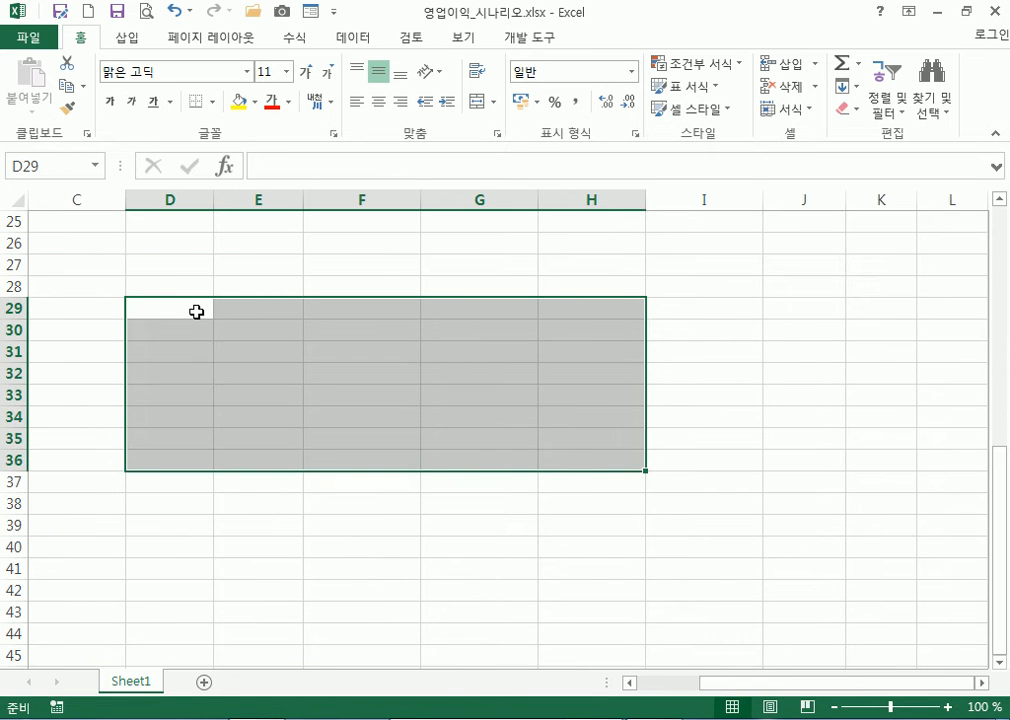
pyautogui.moveTo(252, 304); pyautogui.dragTo(270, 390)
pyautogui.click(364, 314)
pyautogui.click(455, 309)
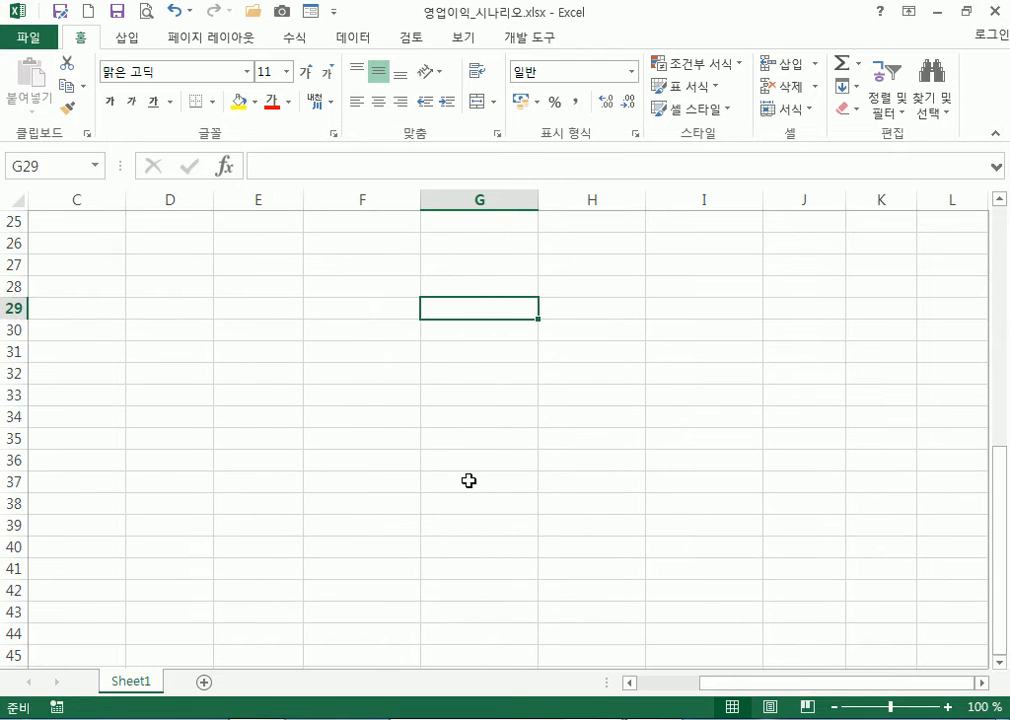
pyautogui.moveTo(225, 332); pyautogui.dragTo(636, 485)
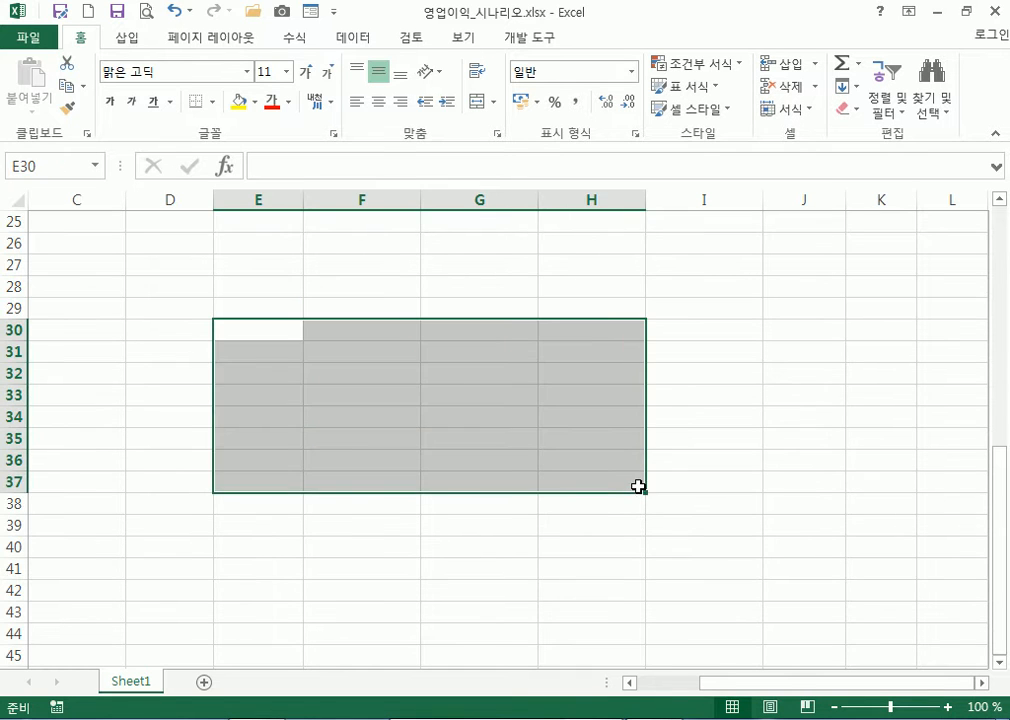
pyautogui.scroll(8, 638, 470)
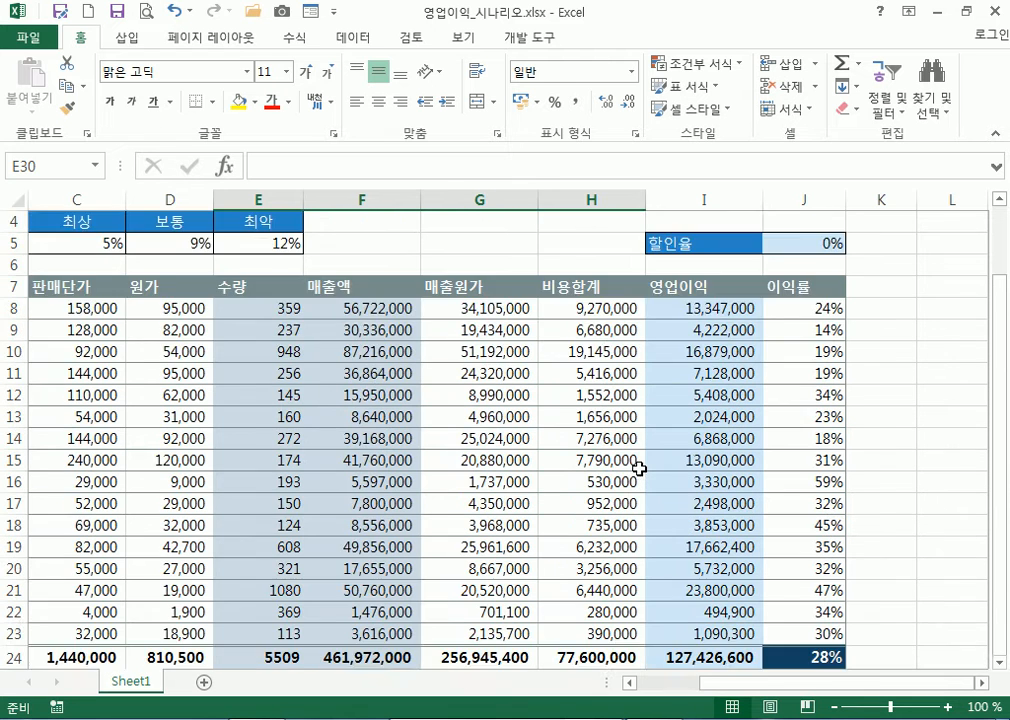
pyautogui.click(419, 320)
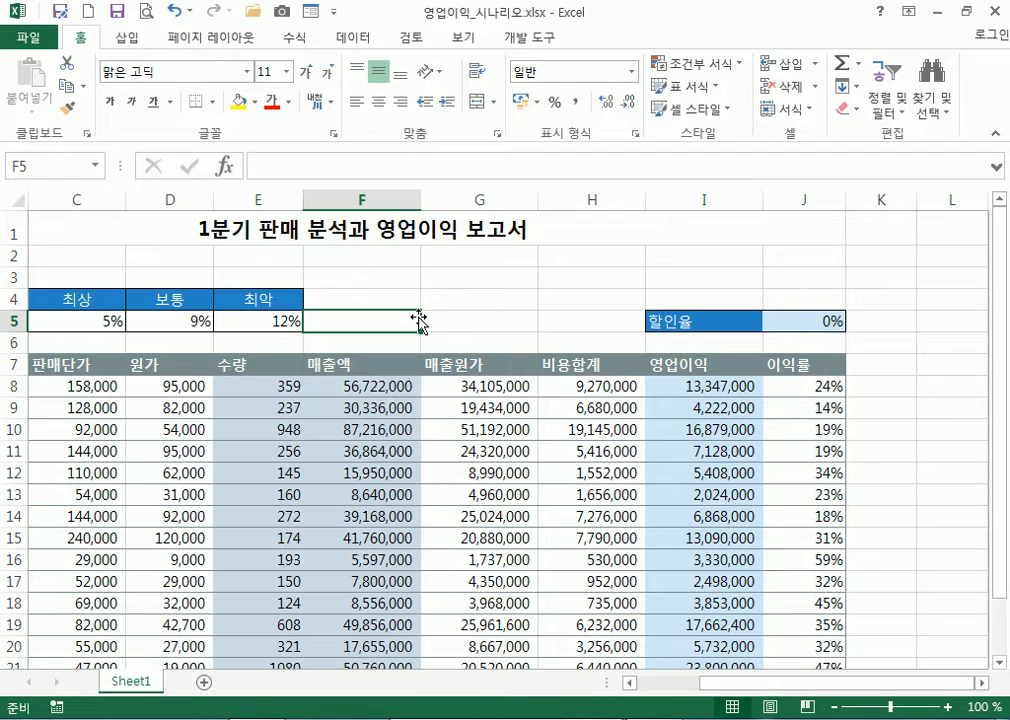
pyautogui.click(500, 294)
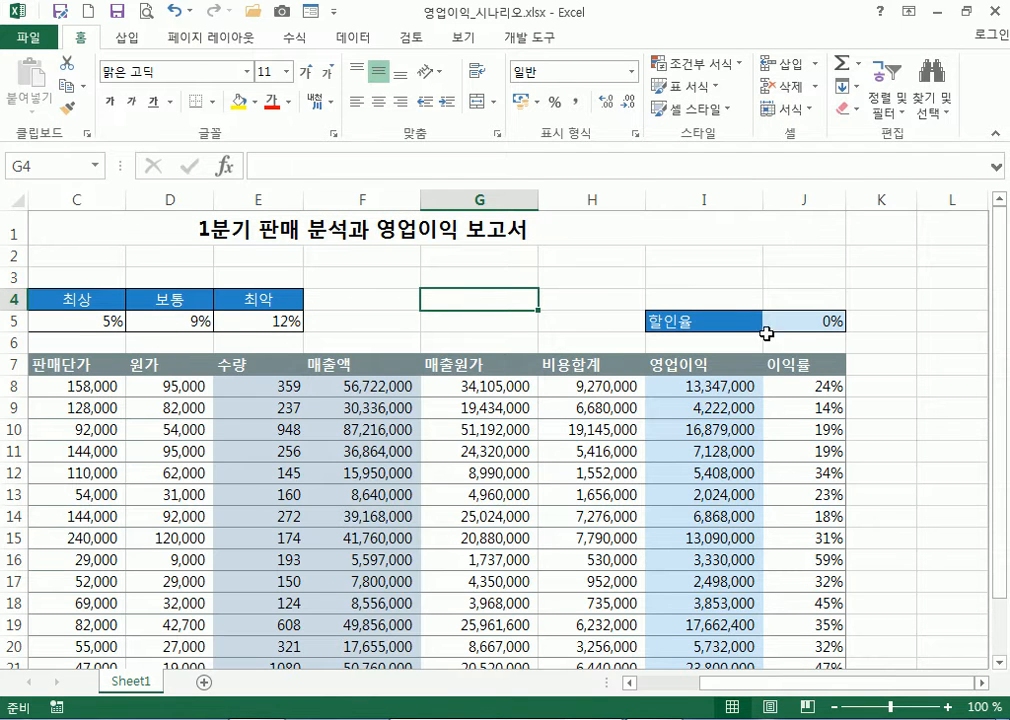
pyautogui.click(820, 321)
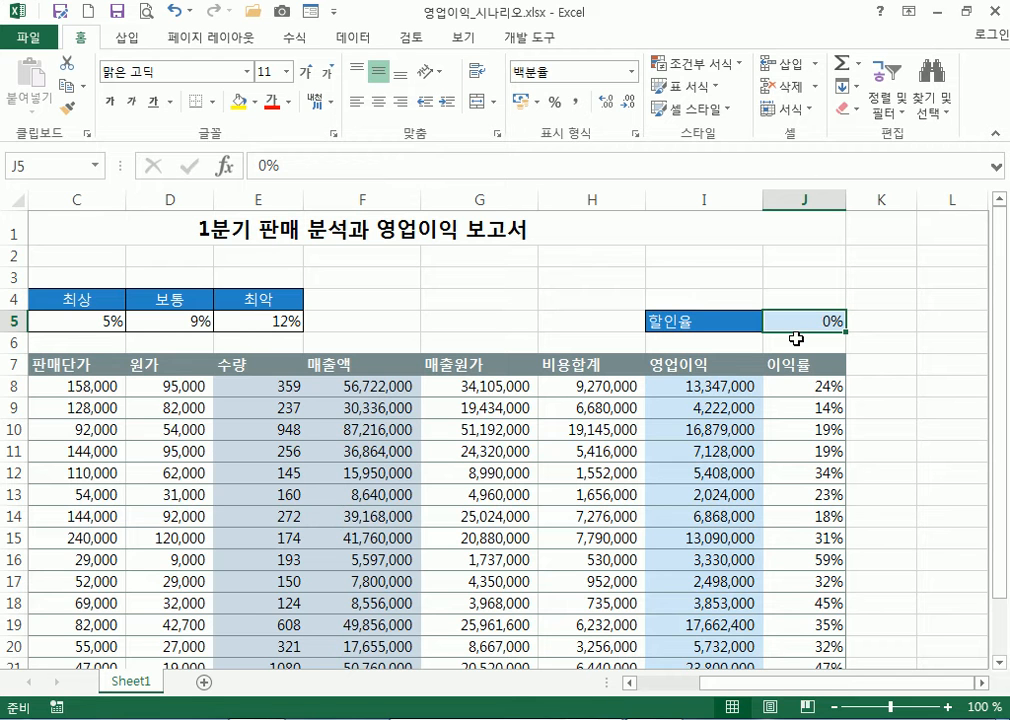
pyautogui.press('Return')
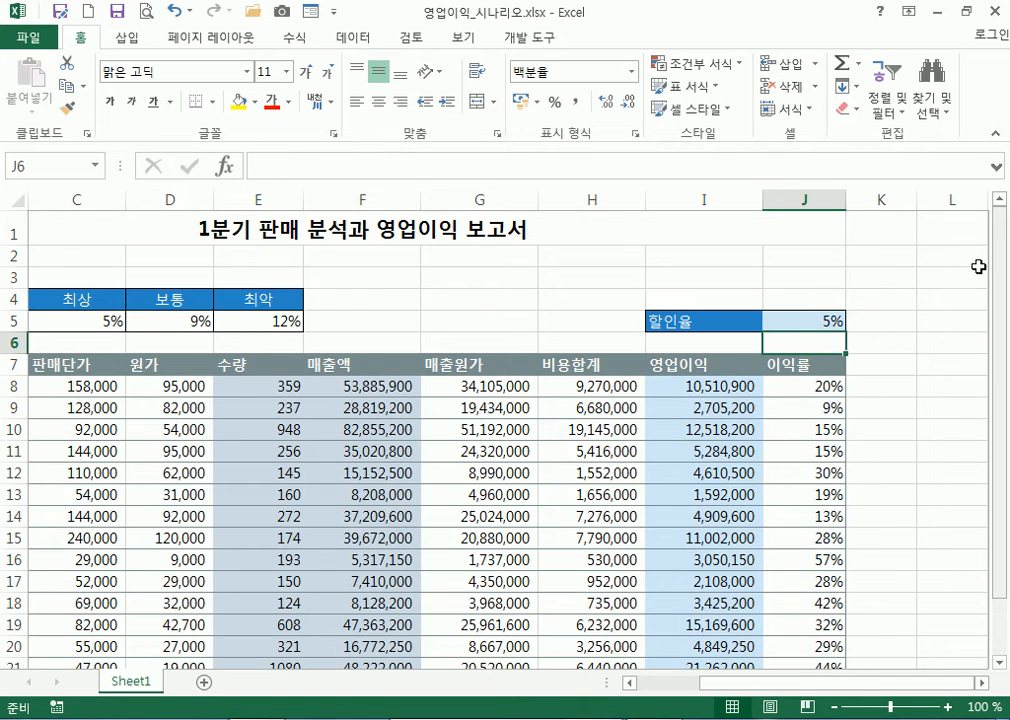
pyautogui.scroll(-2, 828, 482)
pyautogui.scroll(2, 778, 284)
pyautogui.click(773, 320)
pyautogui.write('9')
pyautogui.press('Return')
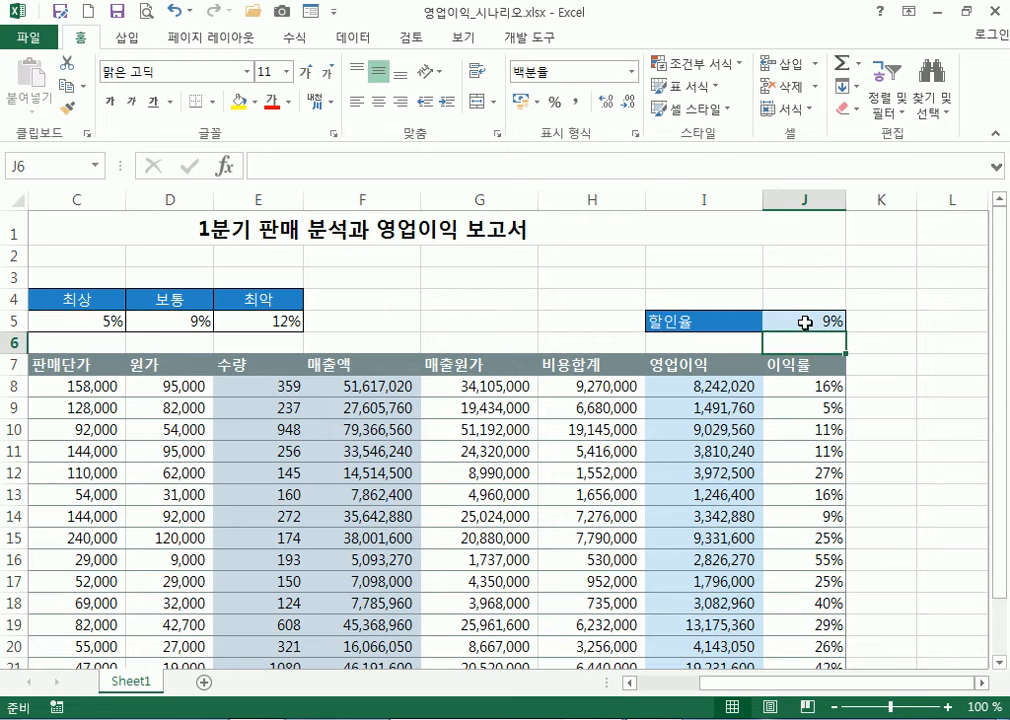
pyautogui.scroll(-2, 778, 525)
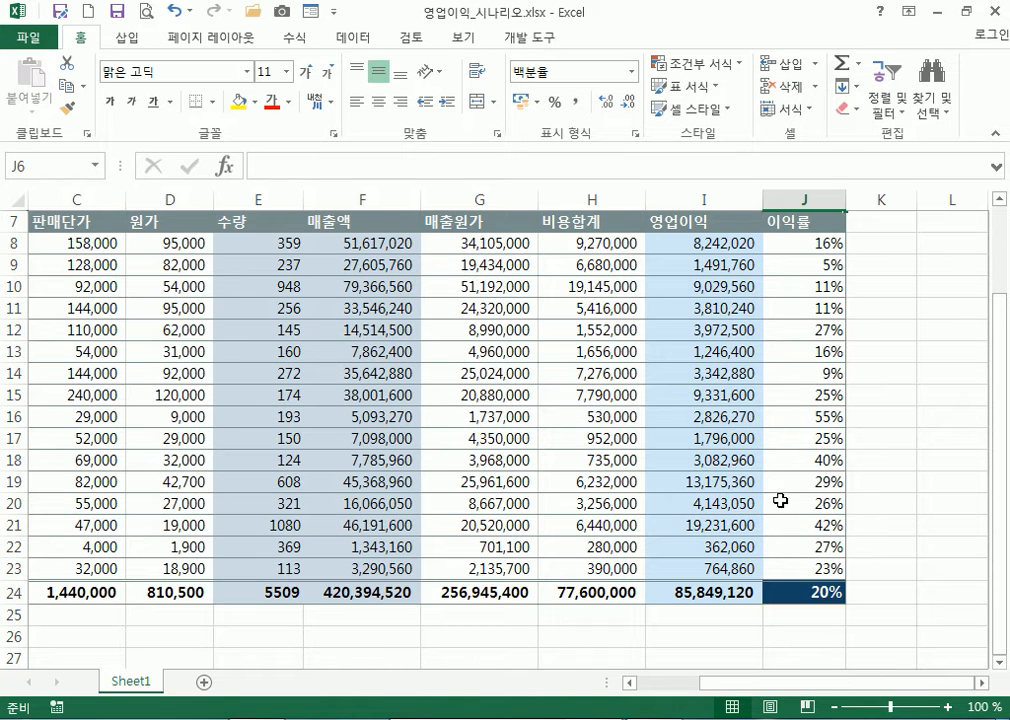
pyautogui.scroll(2, 778, 503)
pyautogui.click(785, 322)
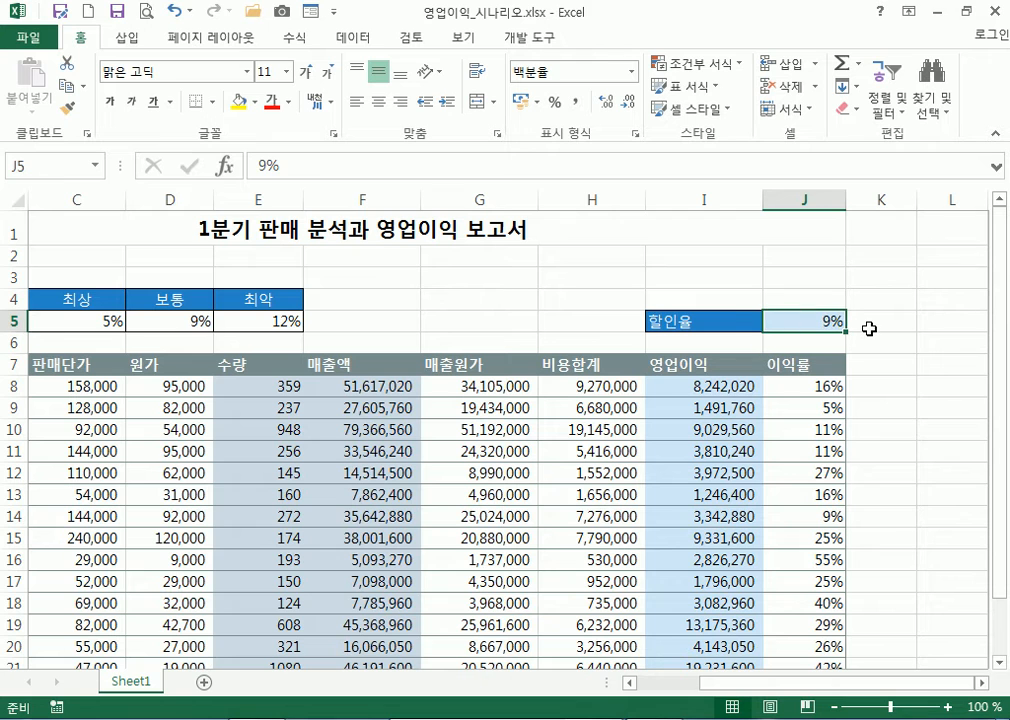
pyautogui.write('0')
pyautogui.press('Return')
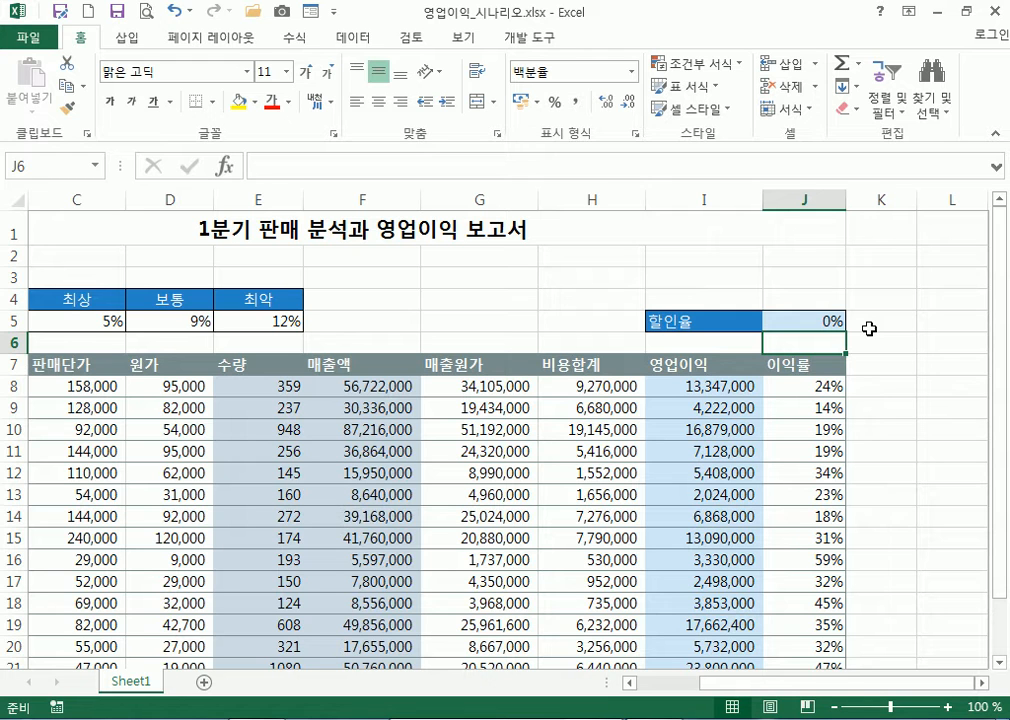
pyautogui.click(510, 262)
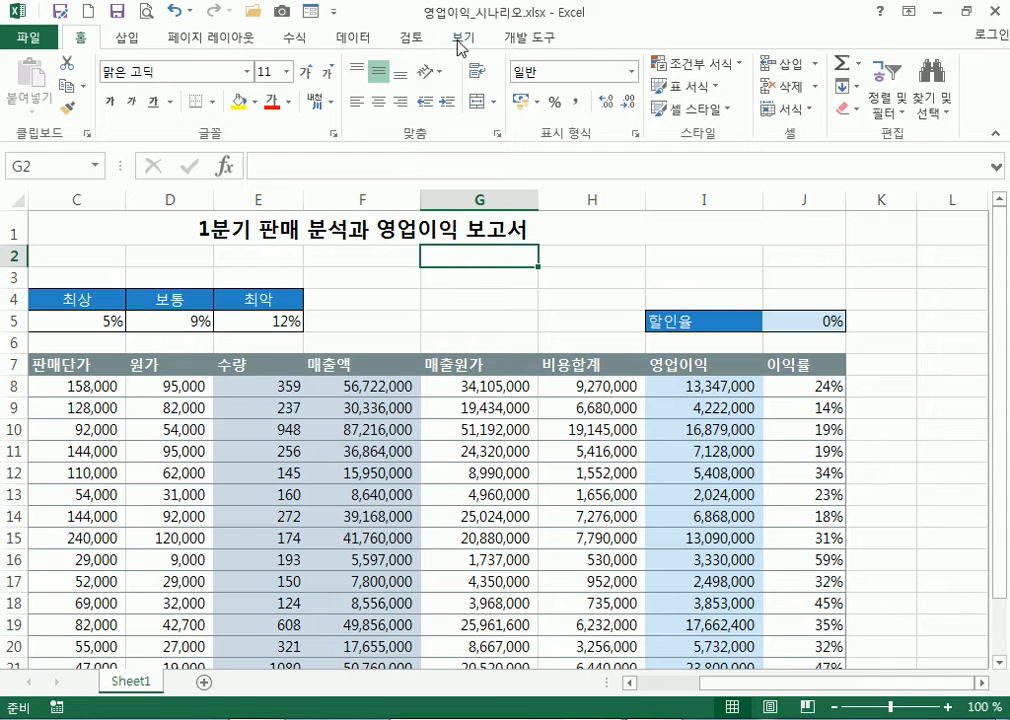
# Open Scenario Manager from Data > What-If Analysis and begin adding a scenario
pyautogui.click(350, 40)
pyautogui.click(775, 88)
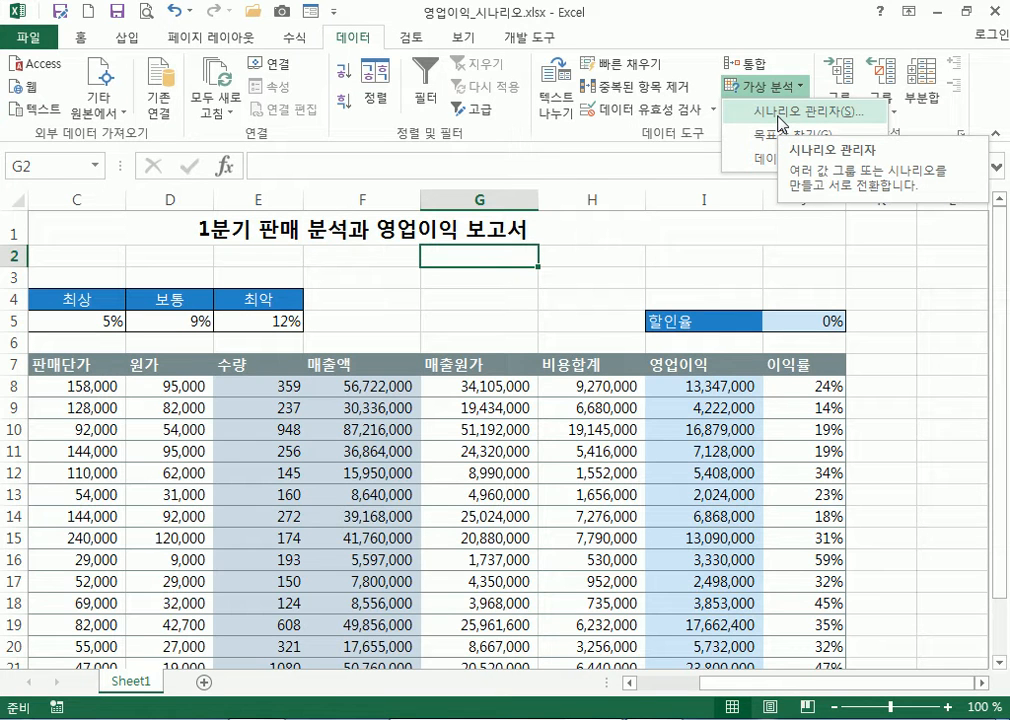
pyautogui.click(779, 121)
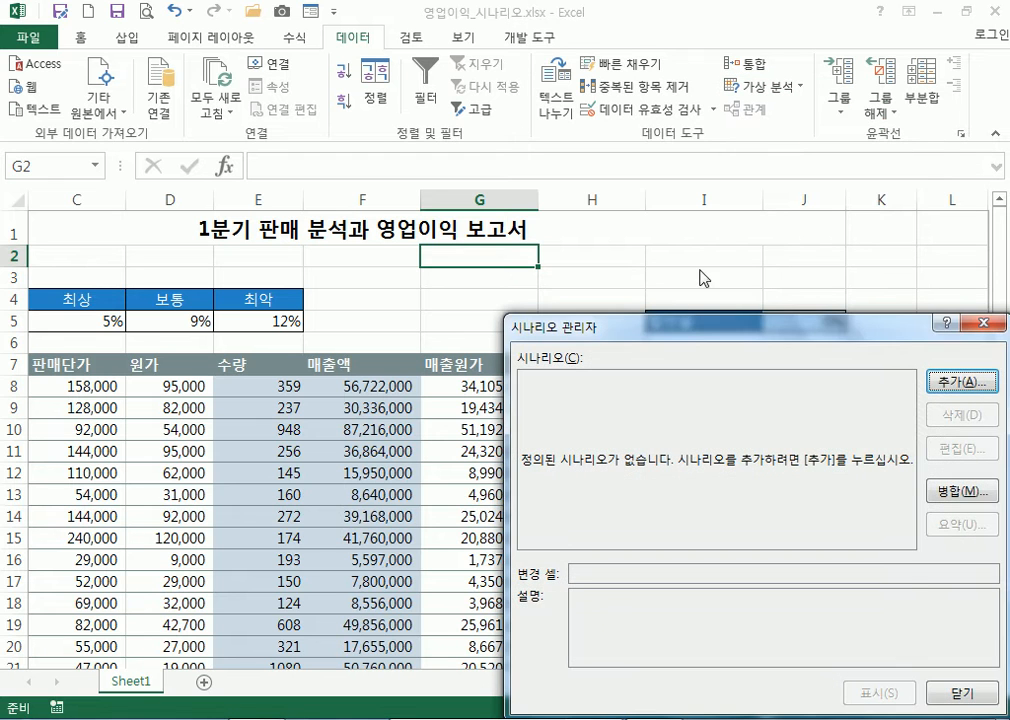
pyautogui.moveTo(640, 333); pyautogui.dragTo(560, 147)
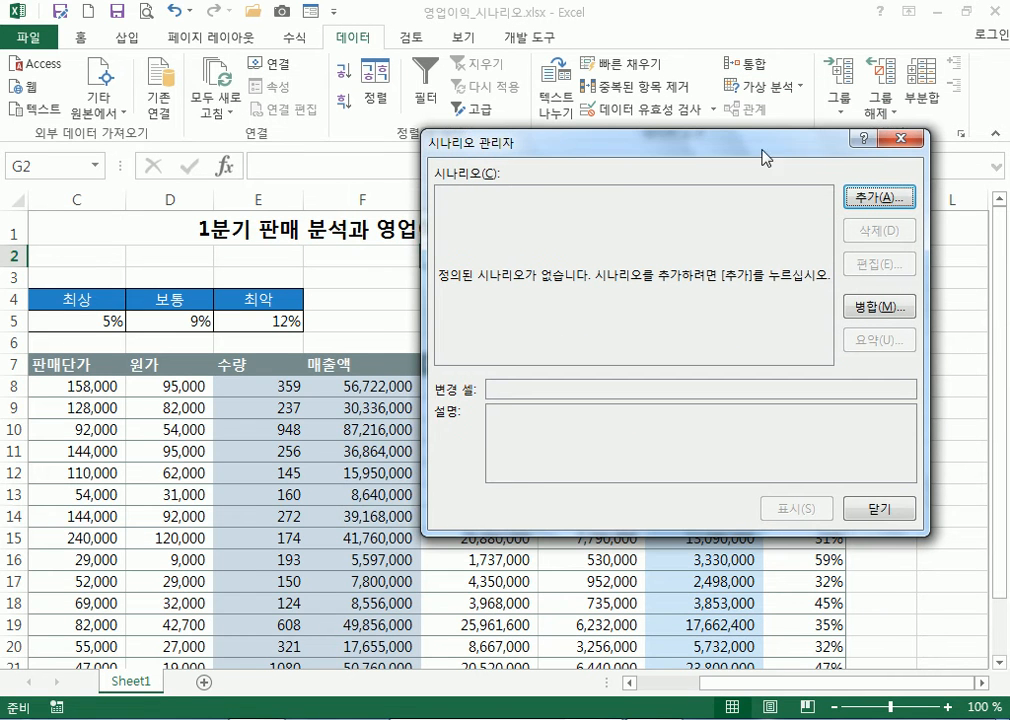
pyautogui.click(868, 200)
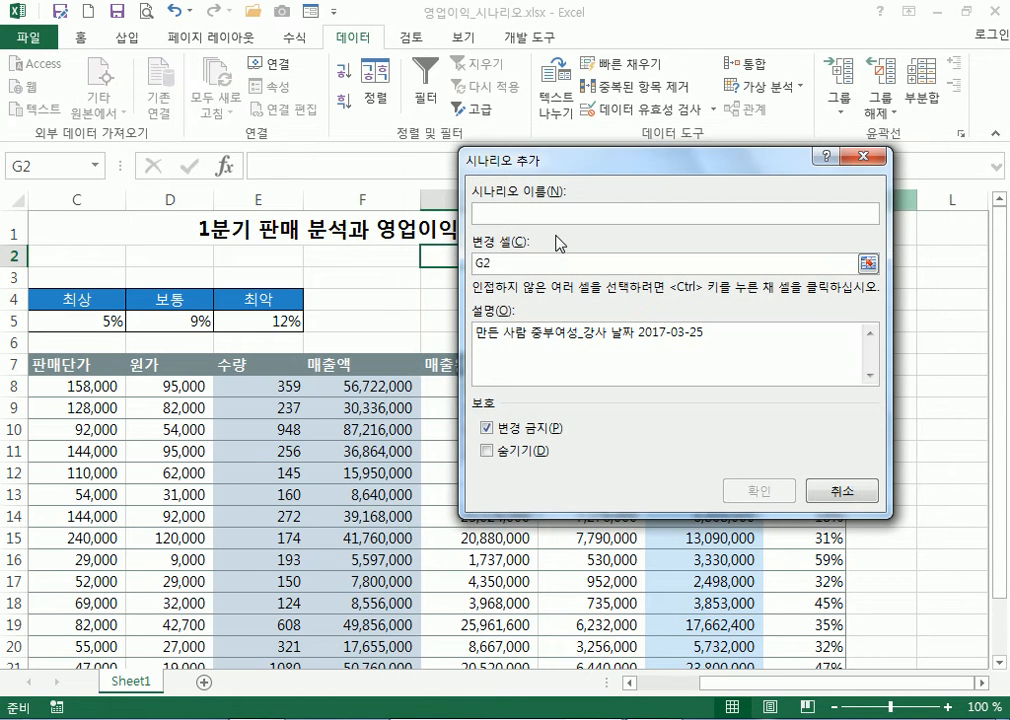
# Start a scenario named 최사 with changing cell J5, then cancel and close Scenario Manager
pyautogui.write('c')
pyautogui.press('BackSpace')
pyautogui.press('BackSpace')
pyautogui.press('BackSpace')
pyautogui.write('최사')
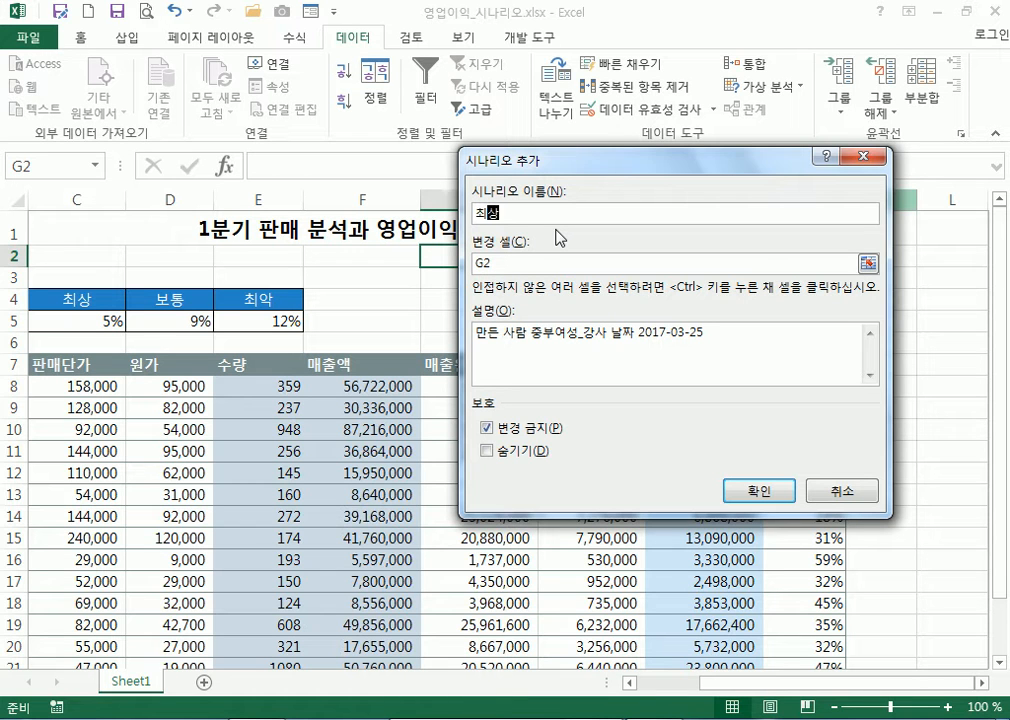
pyautogui.moveTo(614, 168); pyautogui.dragTo(473, 120)
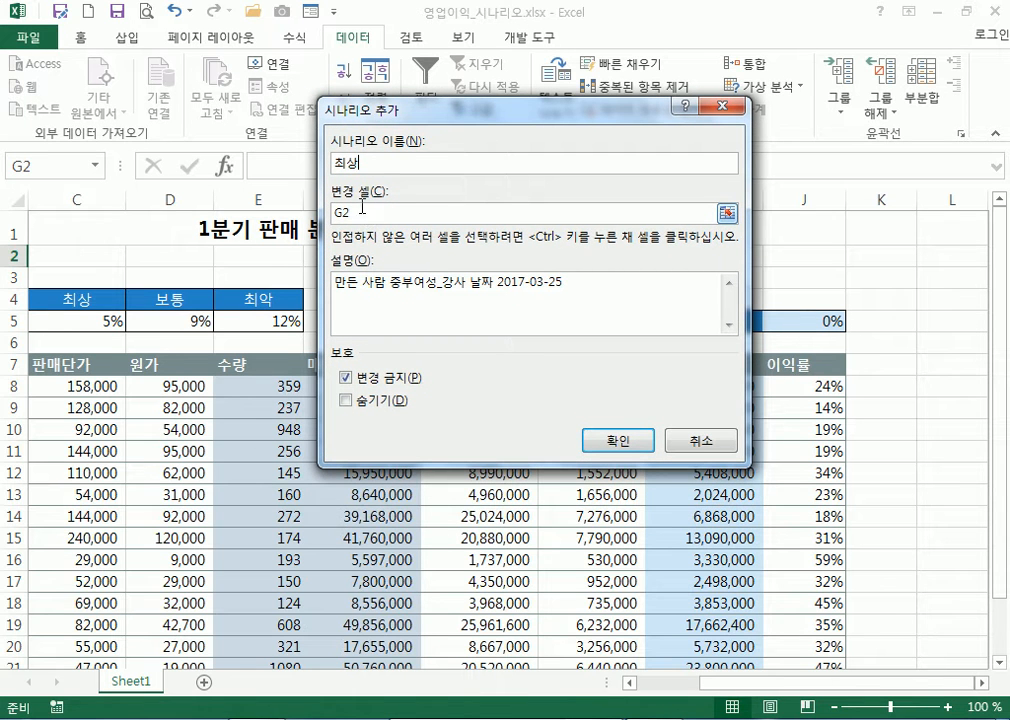
pyautogui.press('Tab')
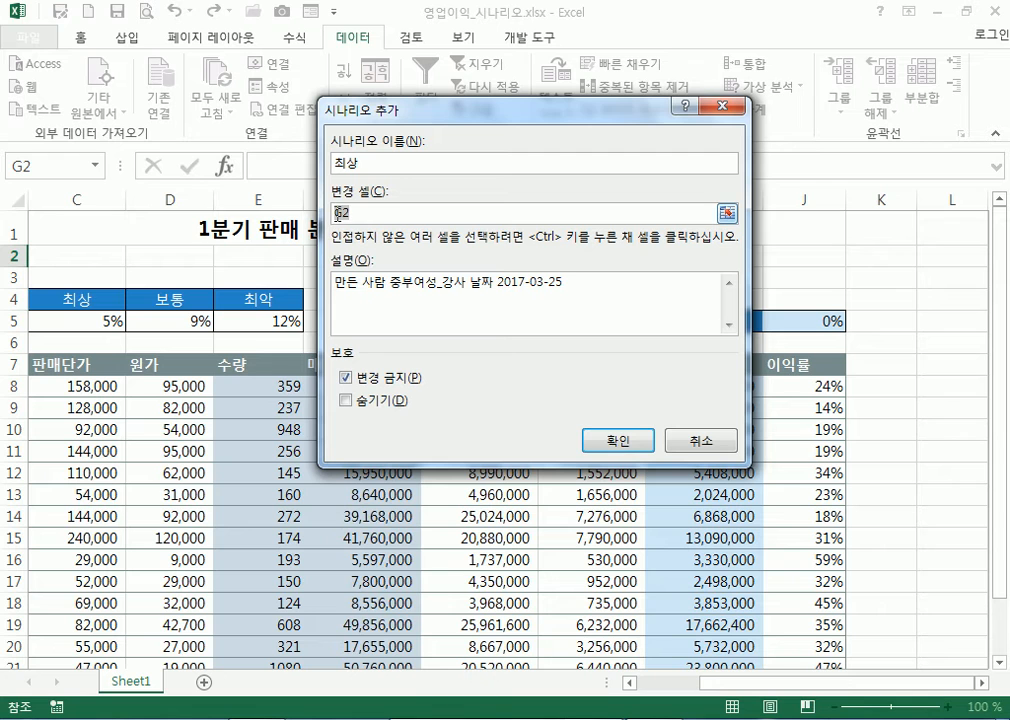
pyautogui.moveTo(368, 212); pyautogui.dragTo(334, 213)
pyautogui.click(801, 320)
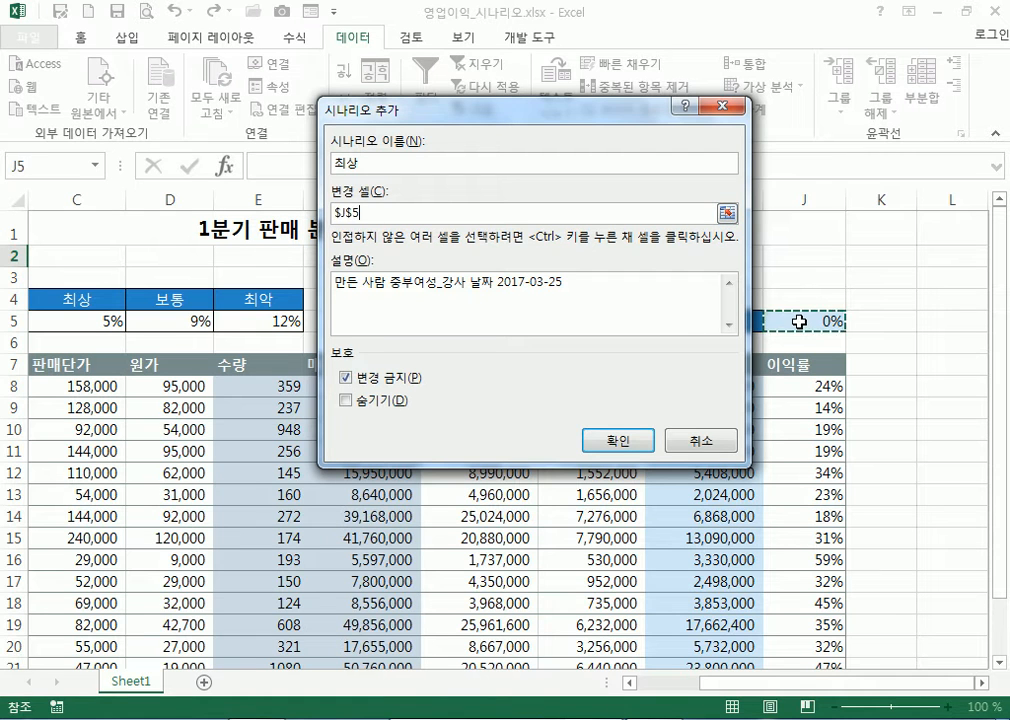
pyautogui.click(714, 105)
pyautogui.click(738, 452)
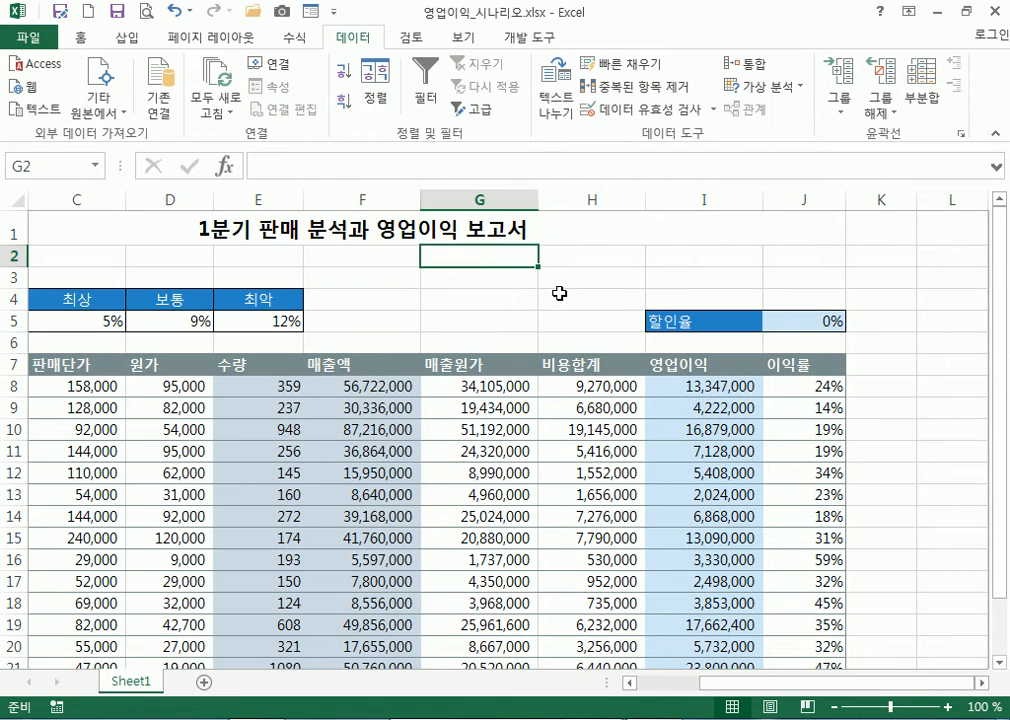
# Select cells G4, H2, G3 and then the 할인율 cell J5
pyautogui.click(470, 294)
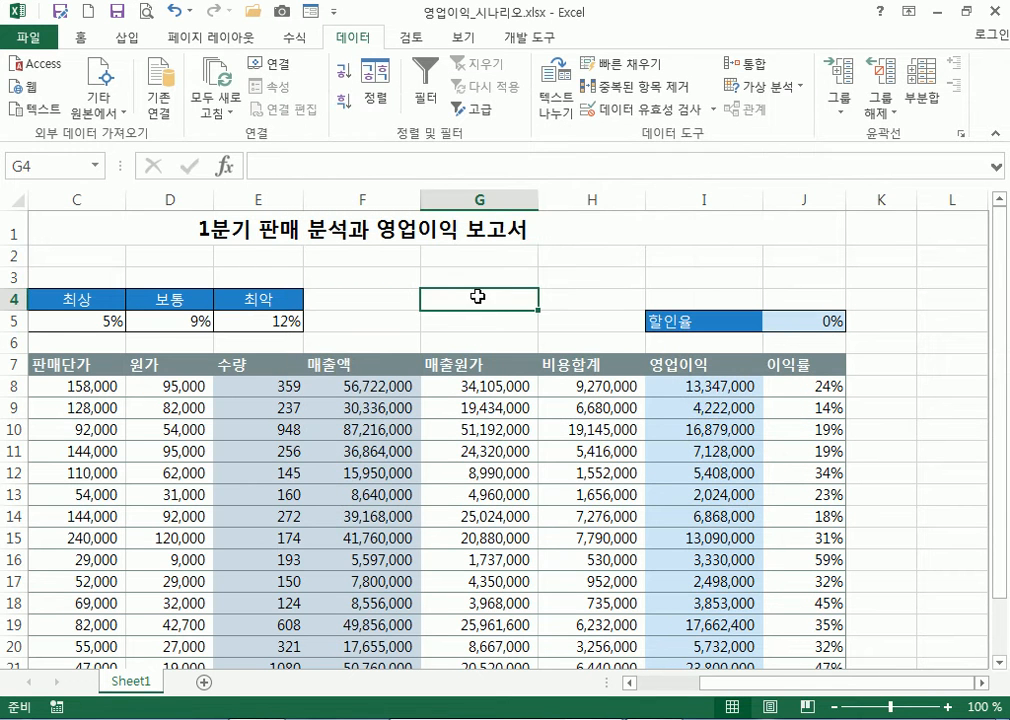
pyautogui.click(561, 258)
pyautogui.click(478, 280)
pyautogui.click(811, 323)
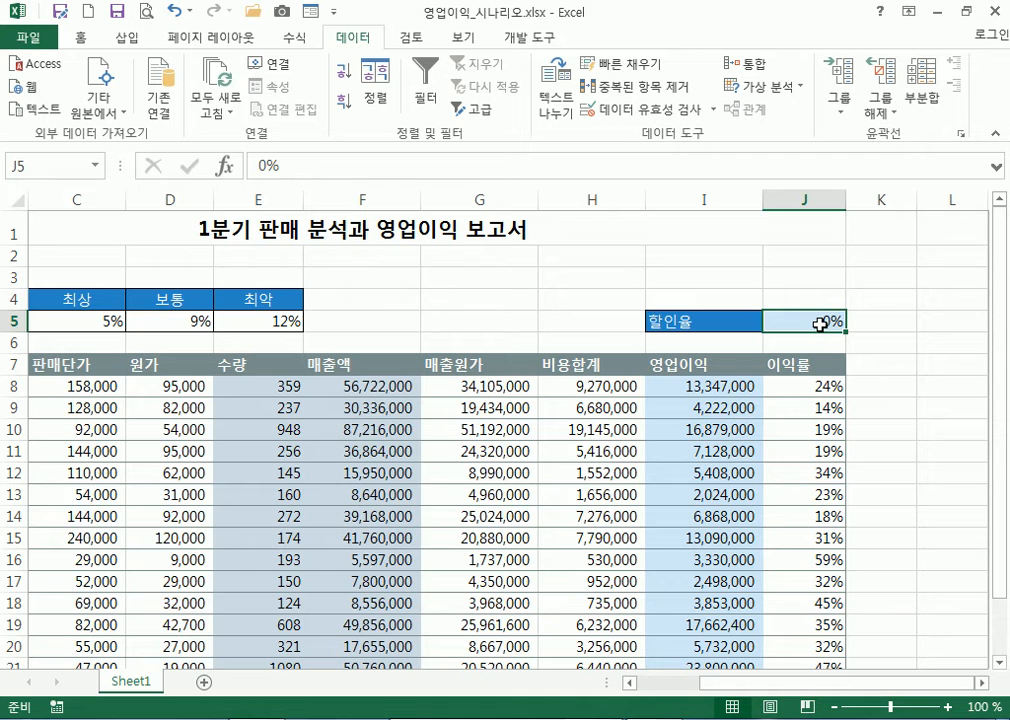
pyautogui.scroll(-3, 778, 468)
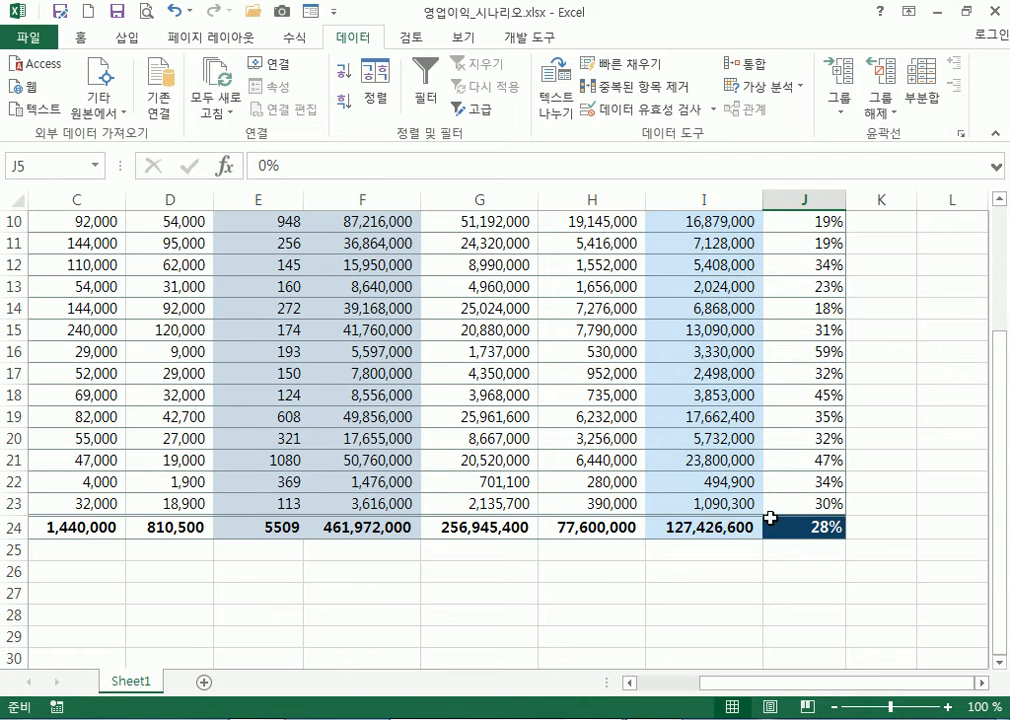
pyautogui.scroll(3, 798, 300)
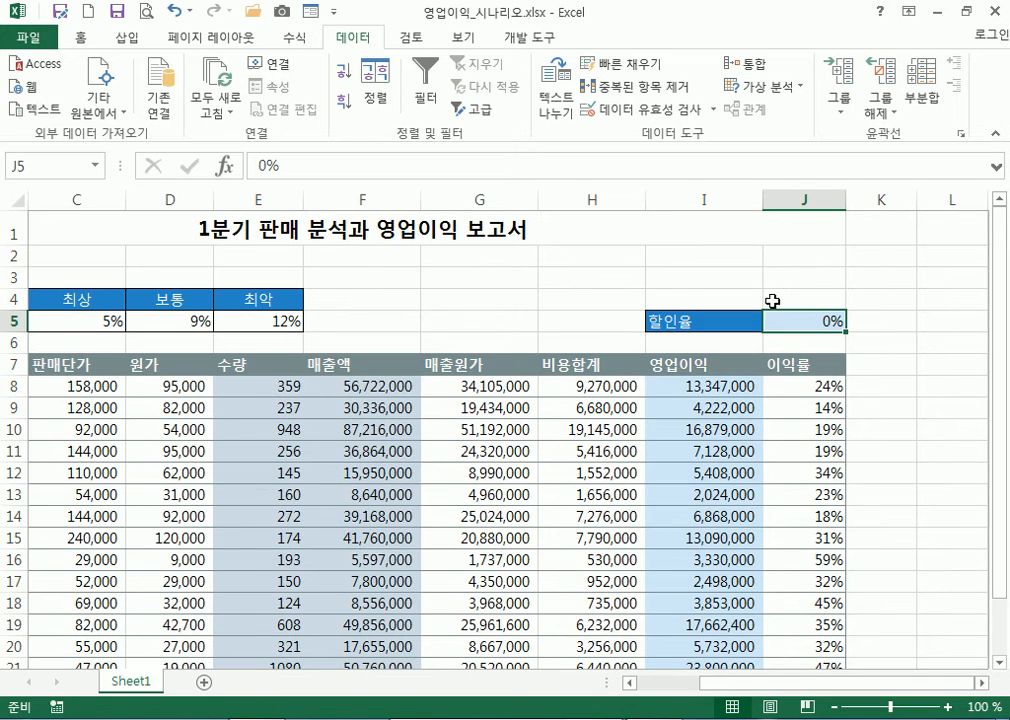
# Open and close Scenario Manager, select H3, then bring up the What-If Analysis list
pyautogui.click(772, 87)
pyautogui.click(779, 112)
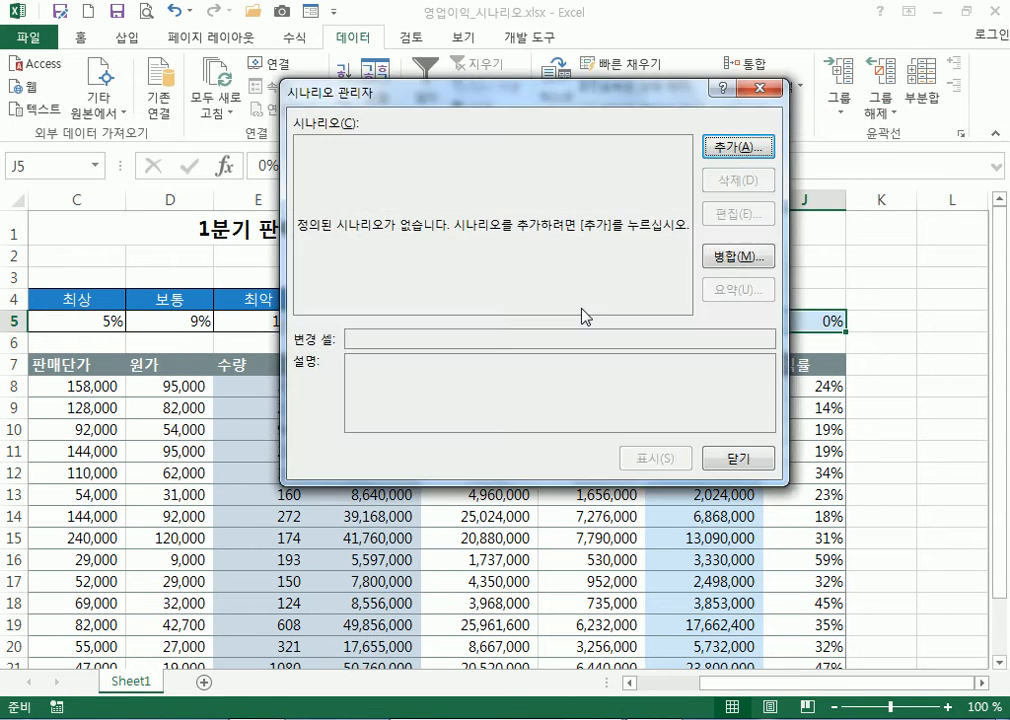
pyautogui.click(765, 460)
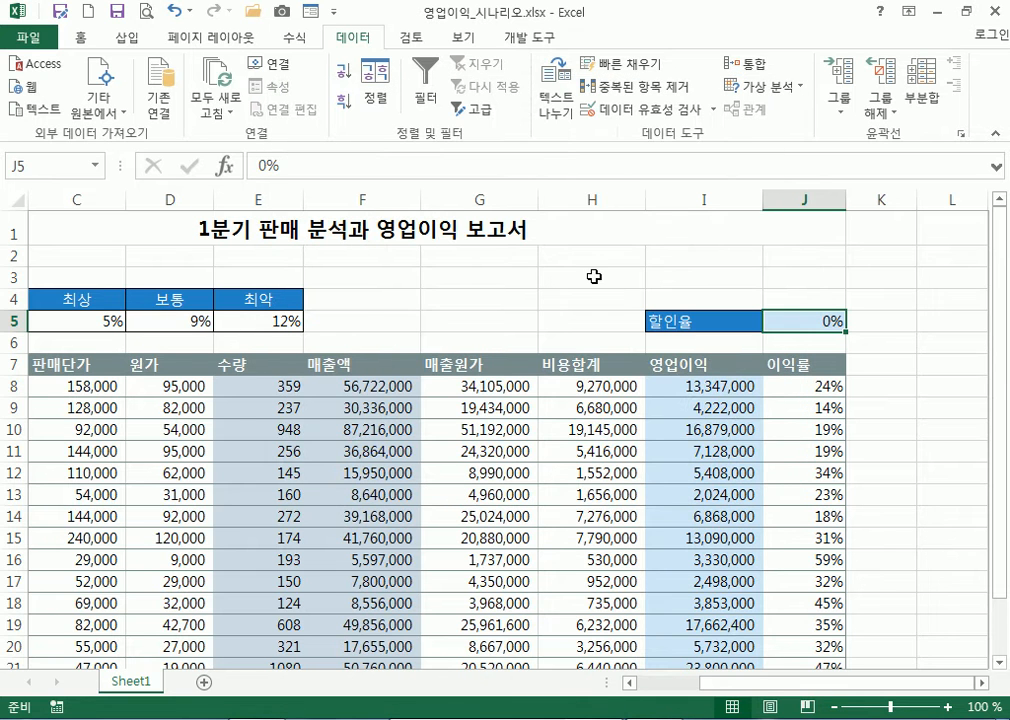
pyautogui.click(591, 277)
pyautogui.click(765, 87)
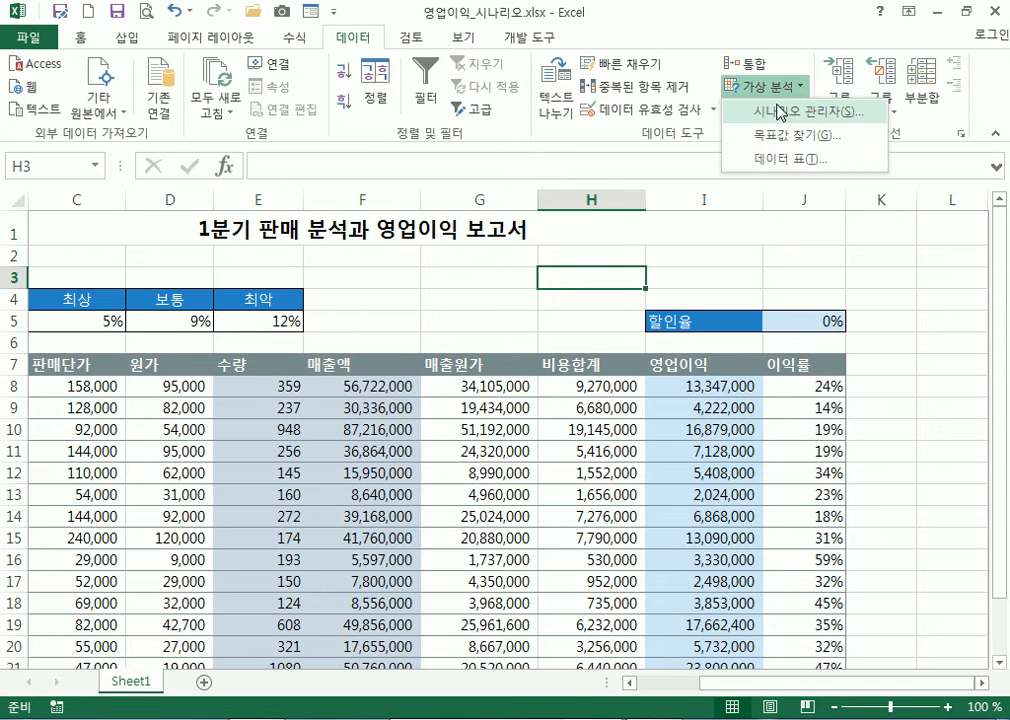
# Create a new scenario named 최상 with $J$5 as its changing cell
pyautogui.click(779, 112)
pyautogui.click(724, 152)
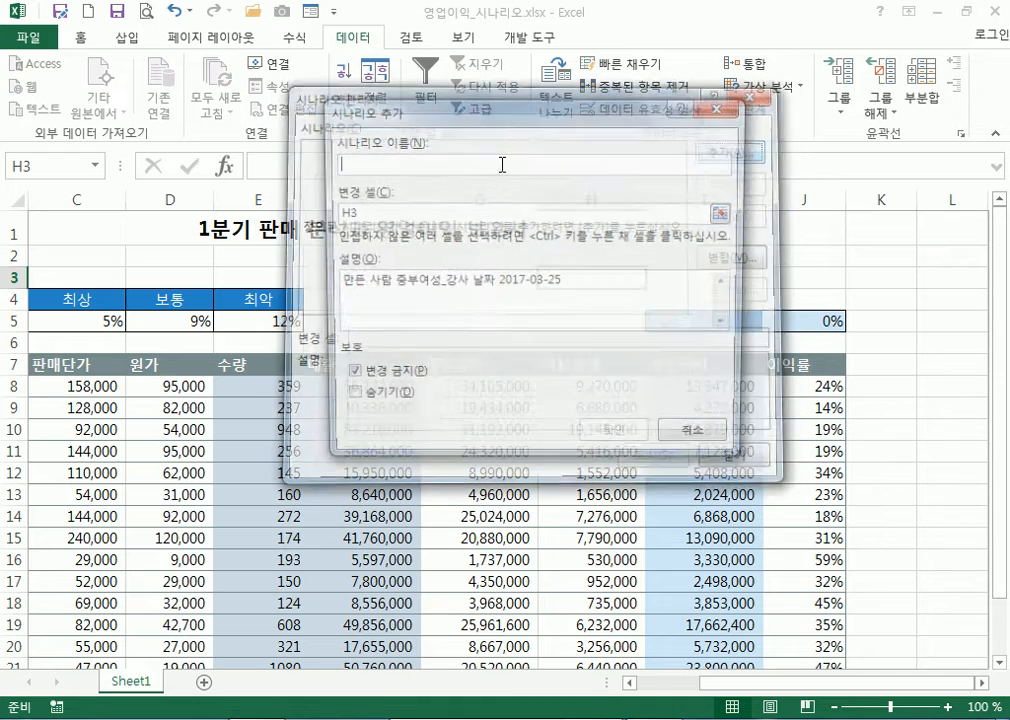
pyautogui.write('초')
pyautogui.write('상')
pyautogui.press('Tab')
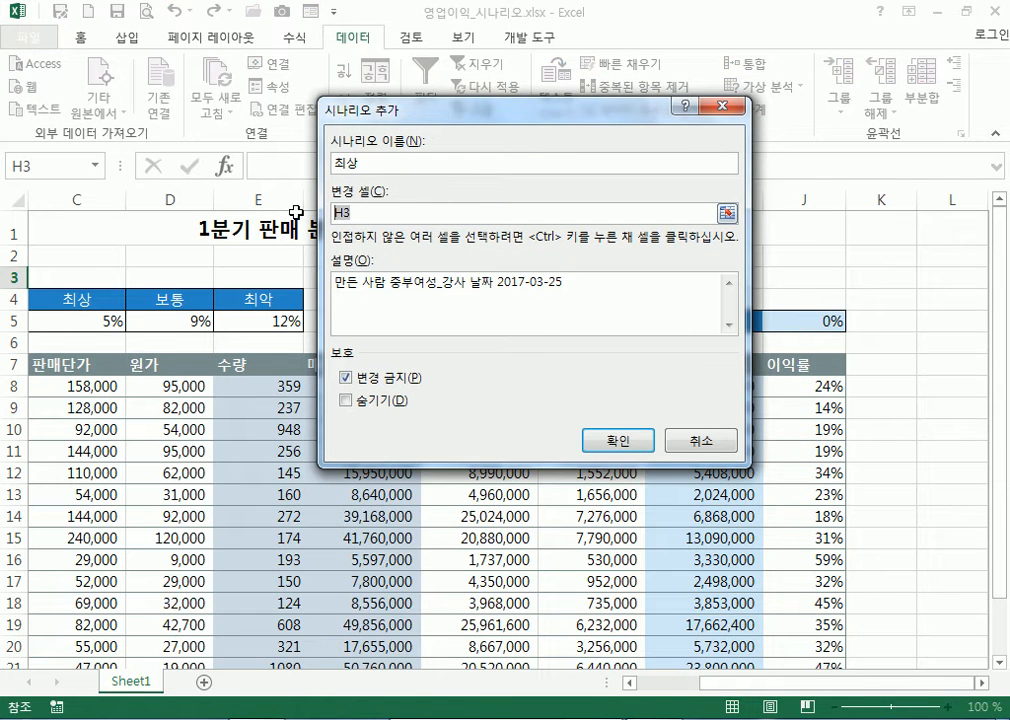
pyautogui.click(812, 321)
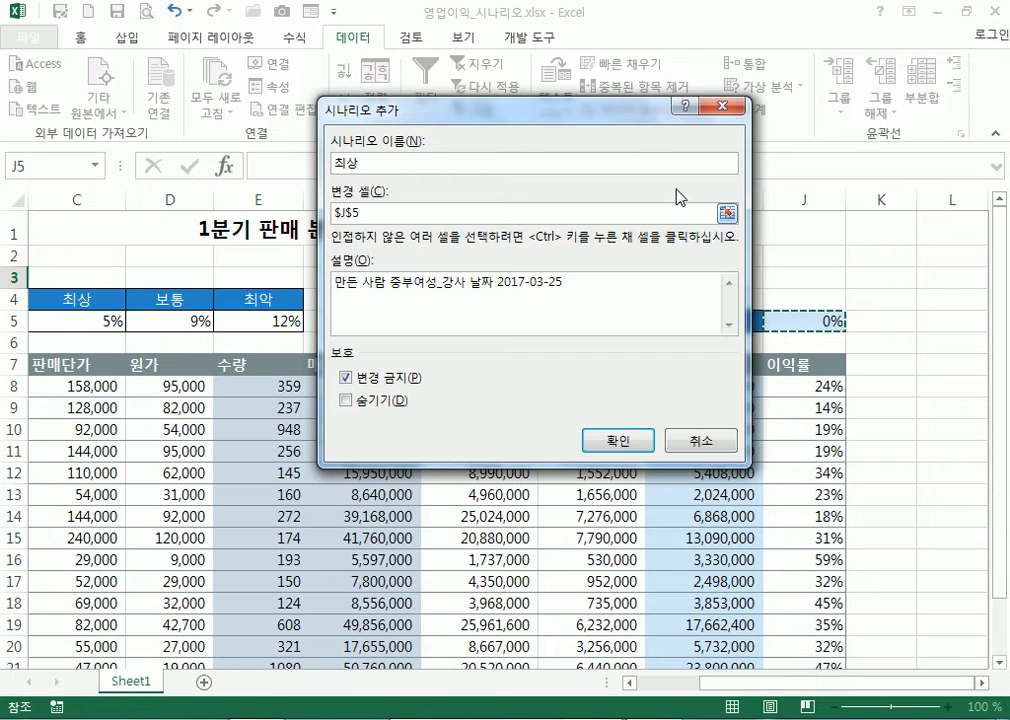
pyautogui.moveTo(631, 113); pyautogui.dragTo(600, 401)
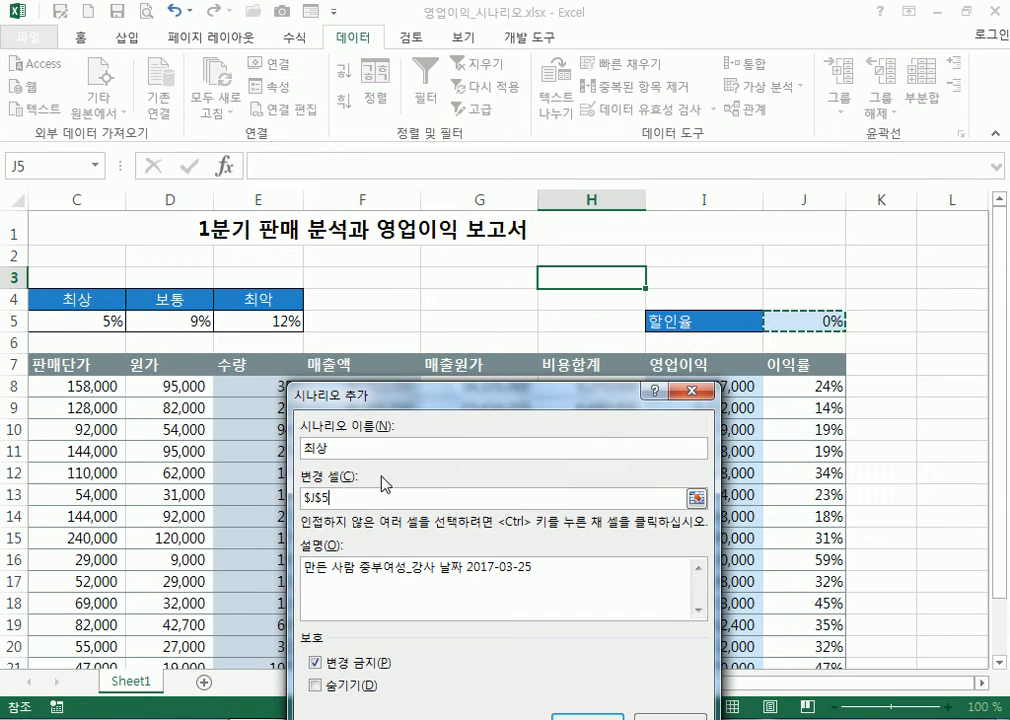
pyautogui.doubleClick(352, 498)
pyautogui.click(593, 280)
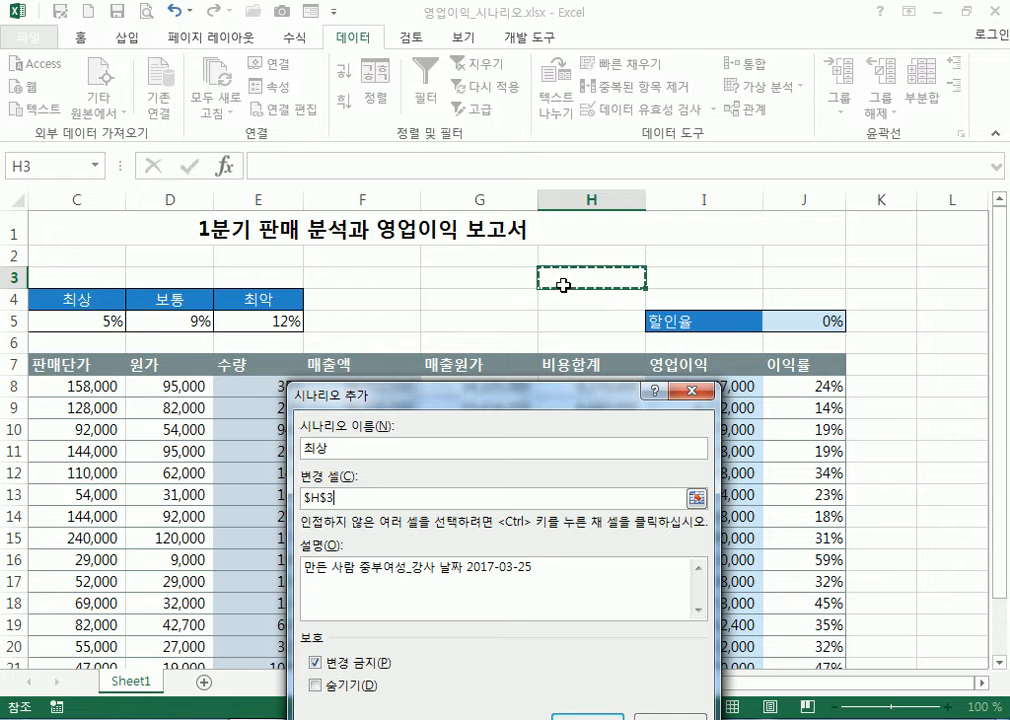
pyautogui.doubleClick(316, 498)
pyautogui.press('BackSpace')
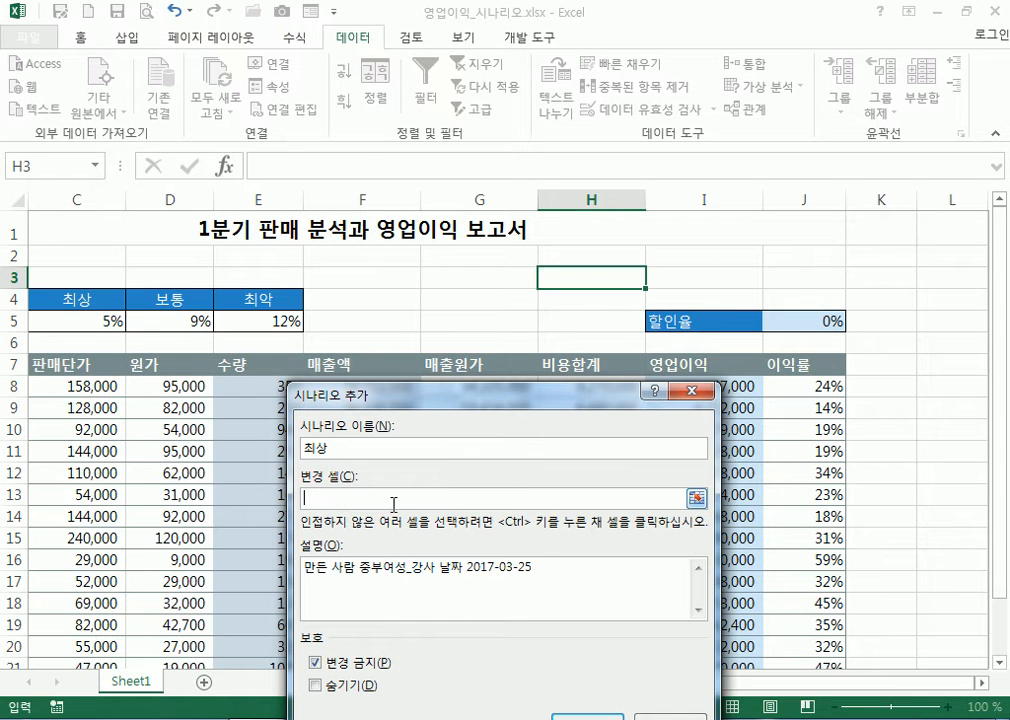
pyautogui.click(760, 322)
pyautogui.moveTo(604, 392); pyautogui.dragTo(625, 177)
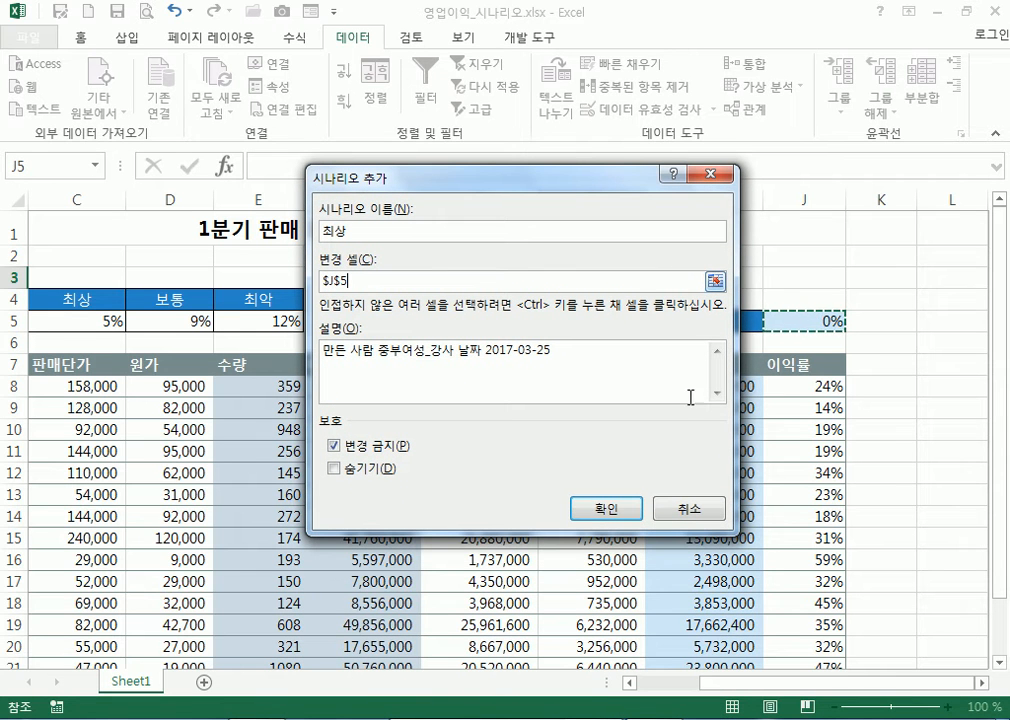
# Give the 최상 scenario a J5 value of 5% and save it
pyautogui.click(618, 511)
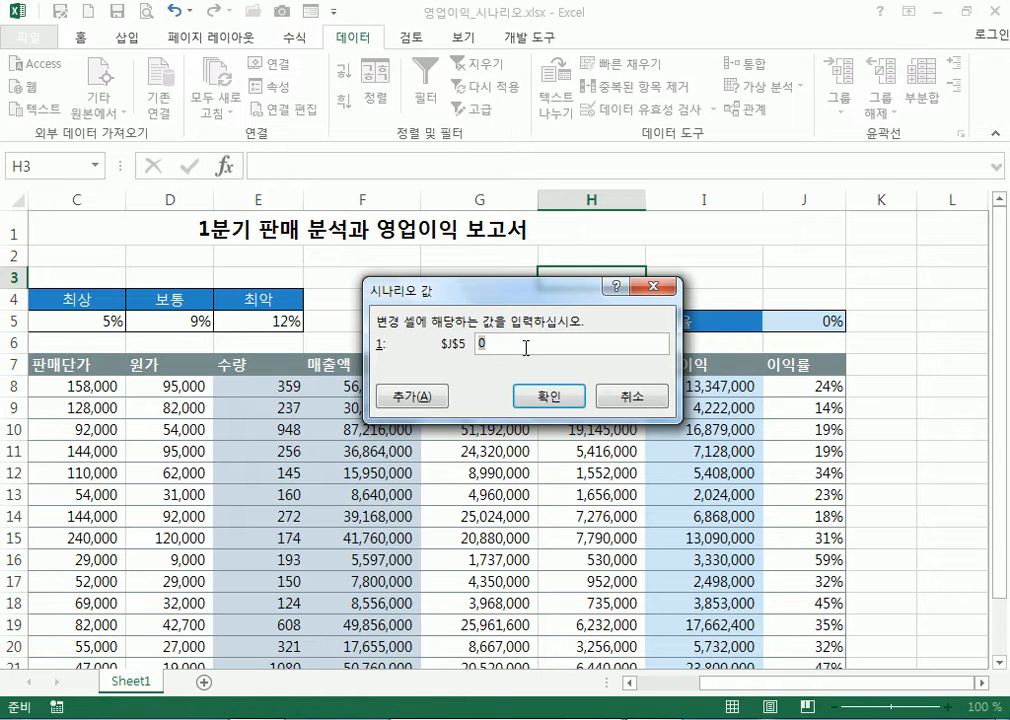
pyautogui.write('5%')
pyautogui.moveTo(442, 294); pyautogui.dragTo(476, 155)
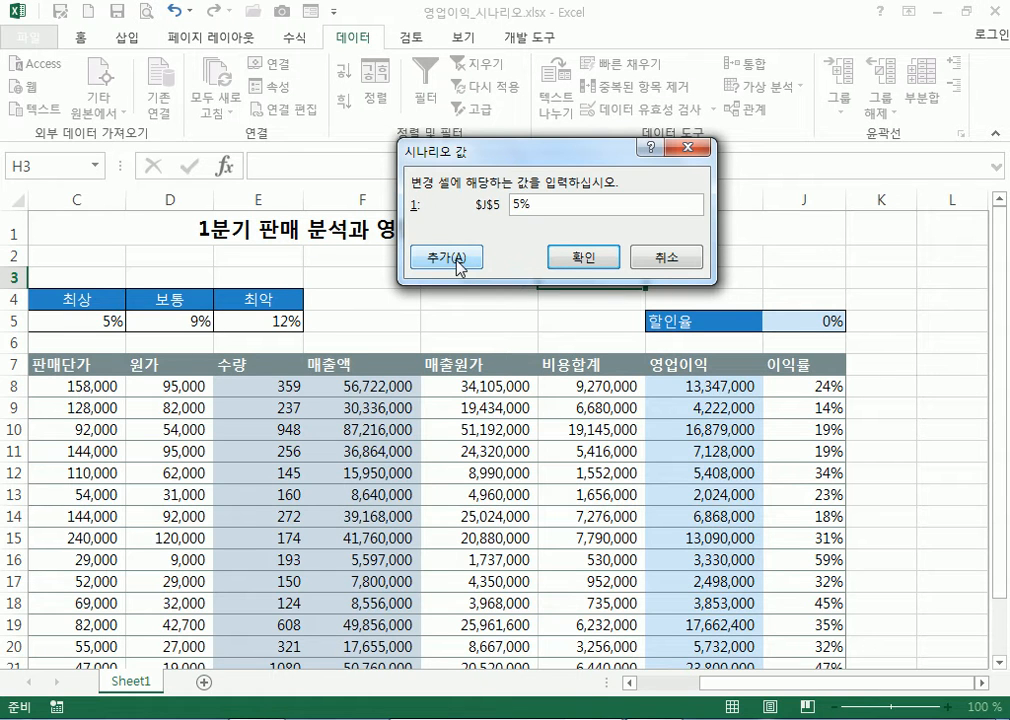
pyautogui.moveTo(530, 152); pyautogui.dragTo(506, 165)
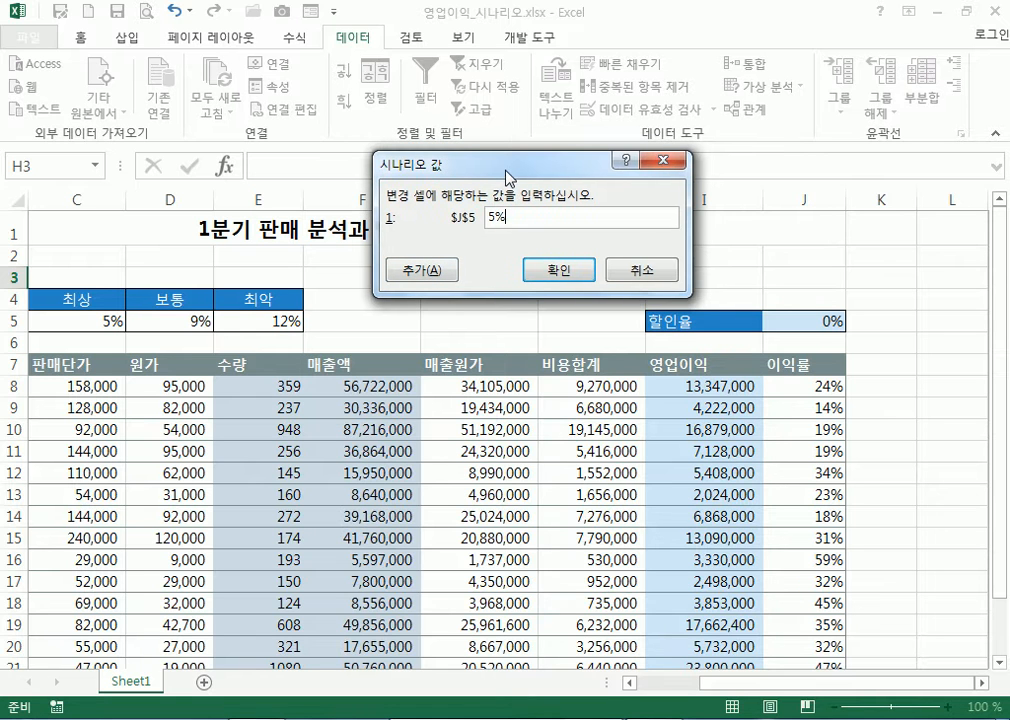
pyautogui.click(432, 272)
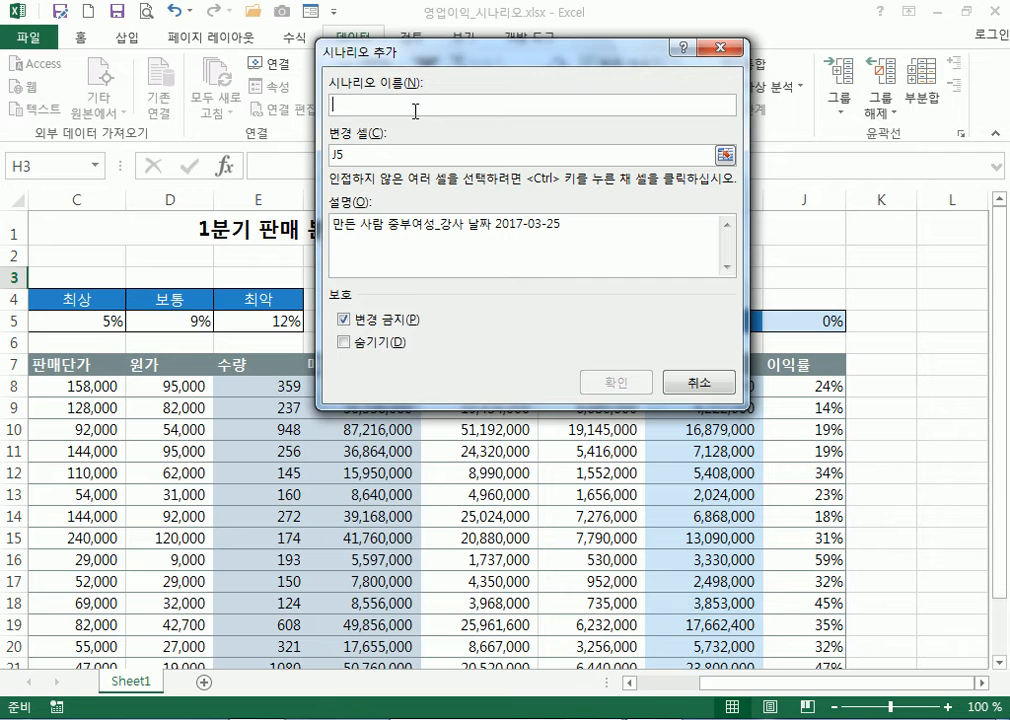
# Name the second scenario 보통 with J5 as its changing cell
pyautogui.write('ㅂ')
pyautogui.write('통')
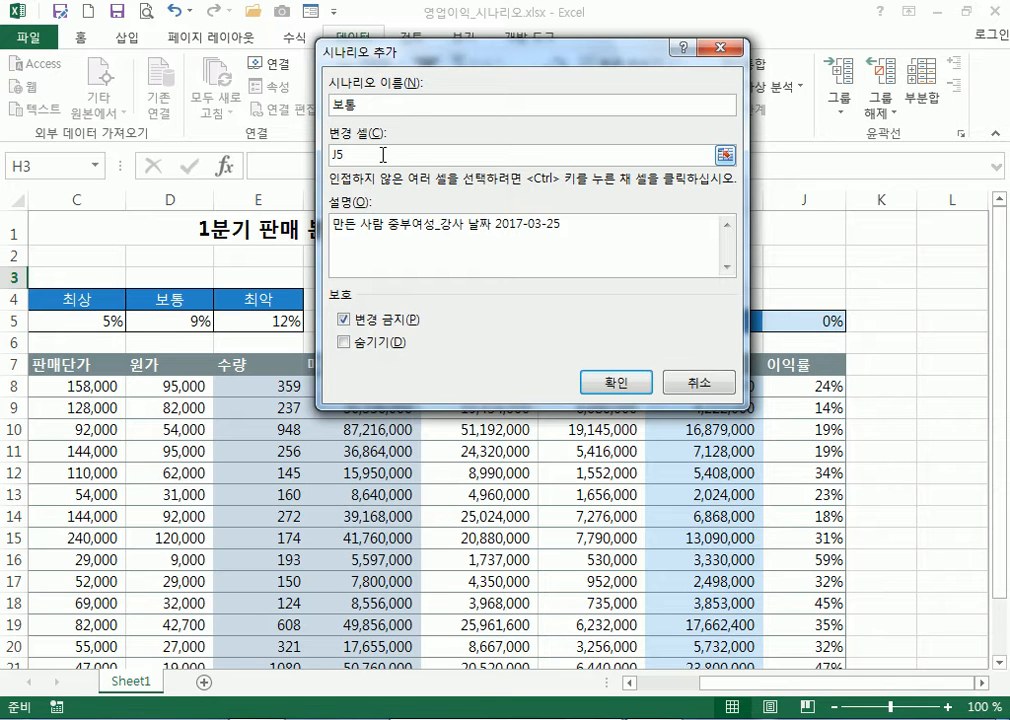
pyautogui.click(808, 327)
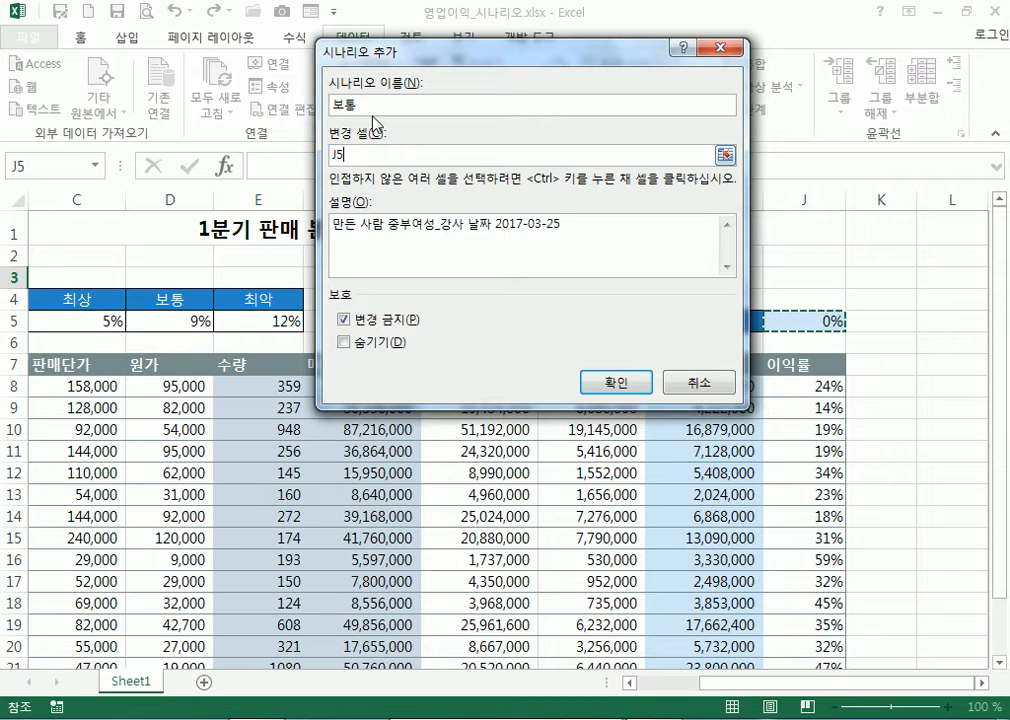
pyautogui.moveTo(368, 104); pyautogui.dragTo(299, 104)
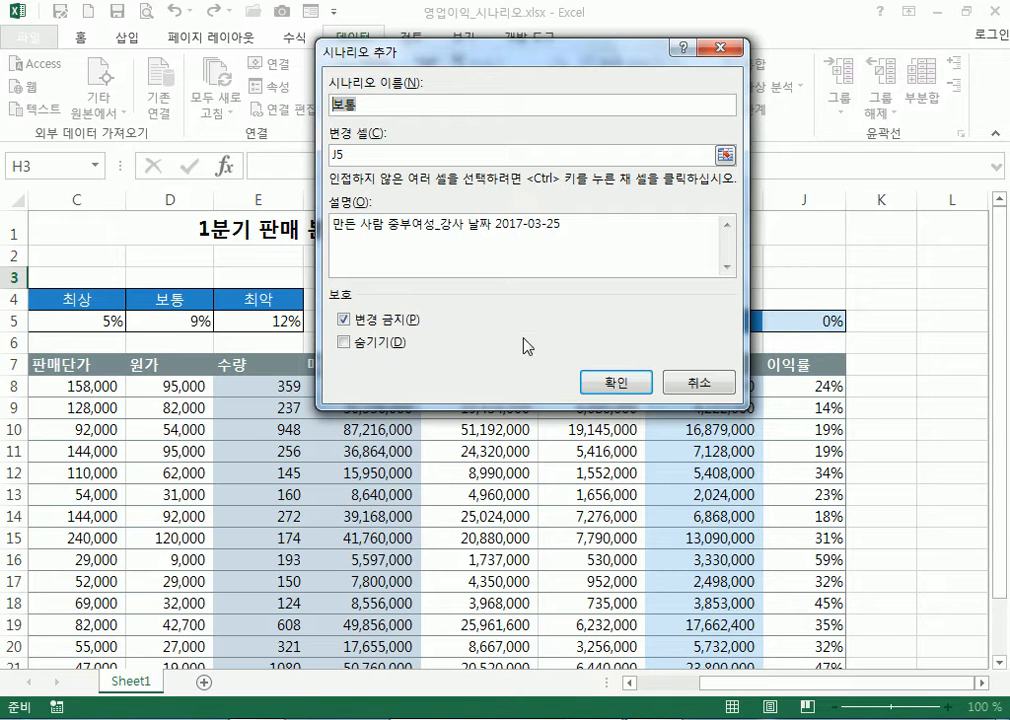
pyautogui.click(596, 383)
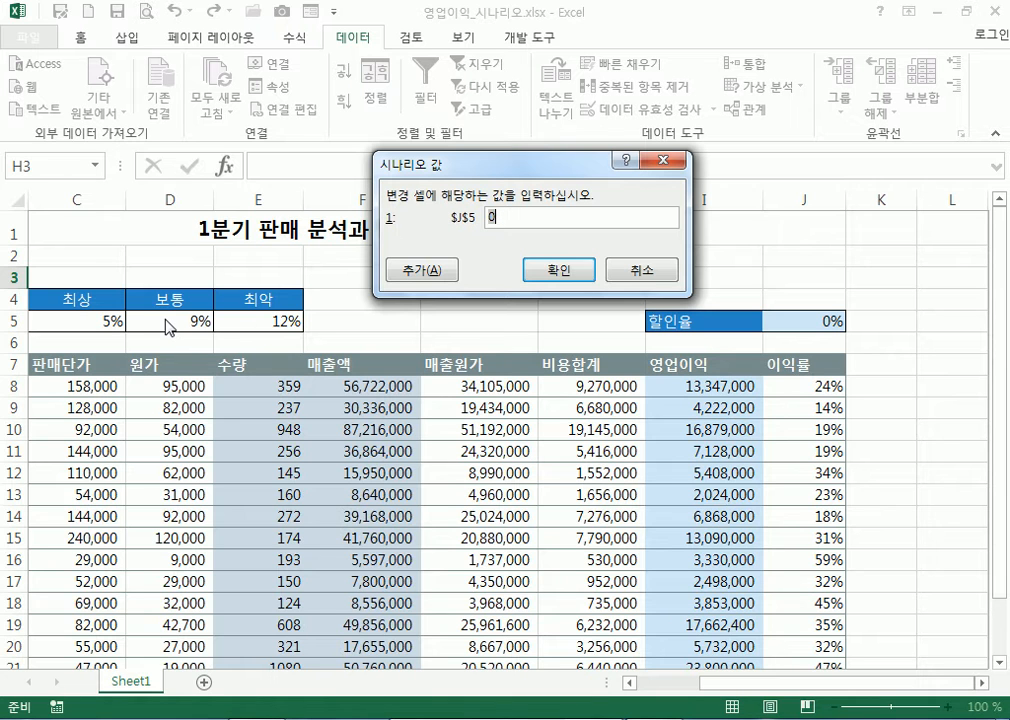
# Enter 0.09 as the 보통 value for J5, confirm it, and review the scenario list
pyautogui.write('9%')
pyautogui.press('BackSpace')
pyautogui.press('BackSpace')
pyautogui.write('0.09')
pyautogui.click(557, 280)
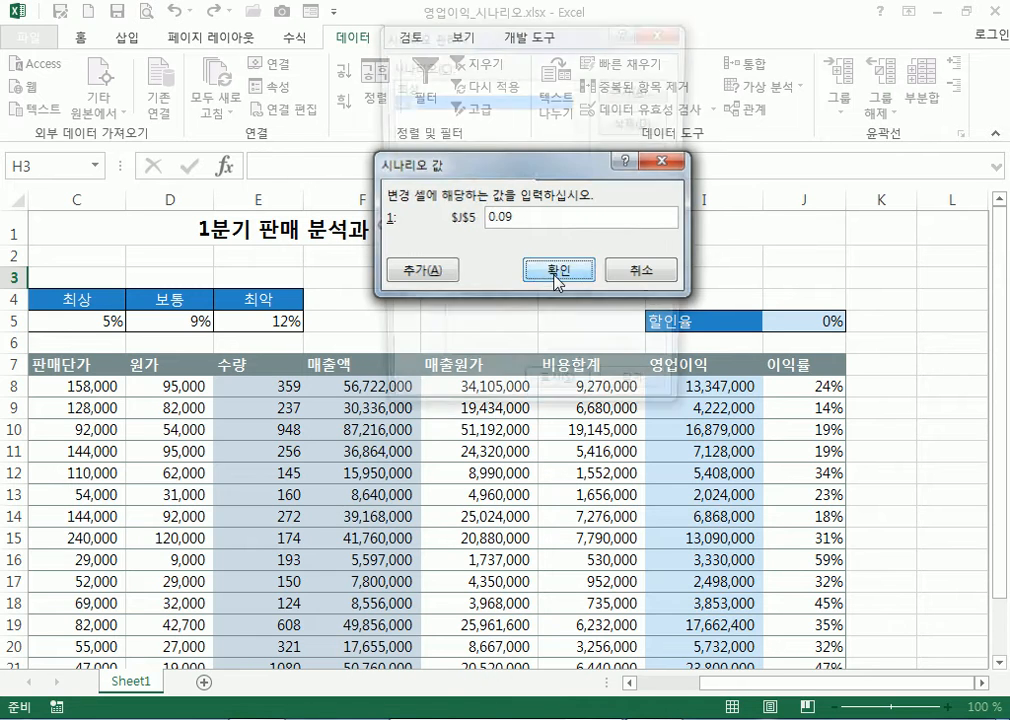
pyautogui.click(426, 90)
pyautogui.click(430, 104)
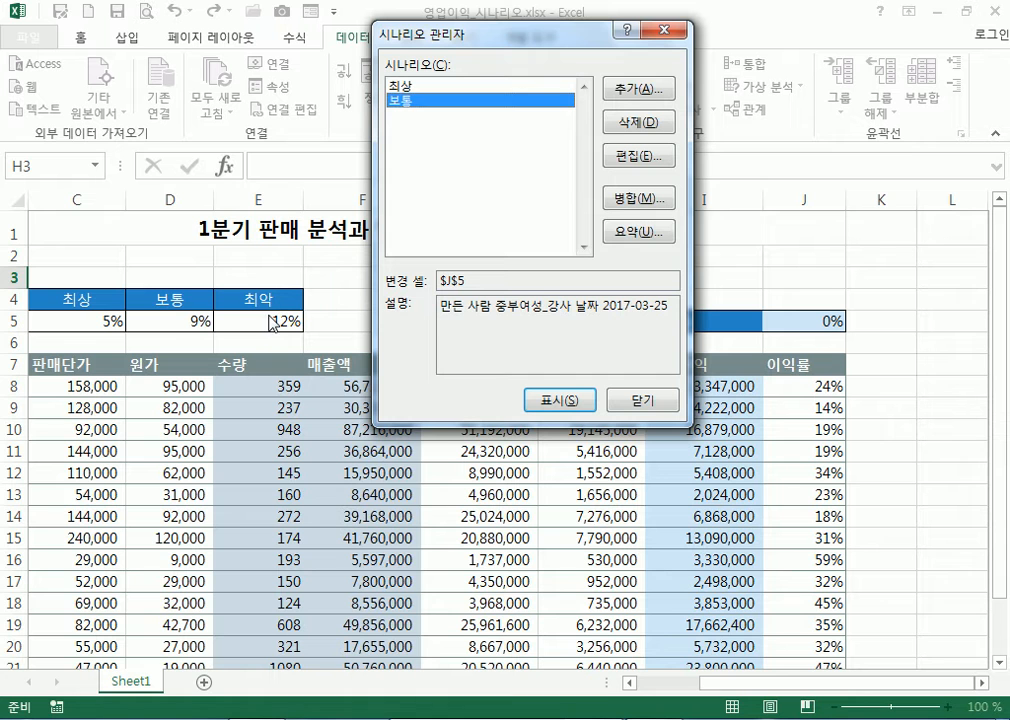
pyautogui.click(657, 99)
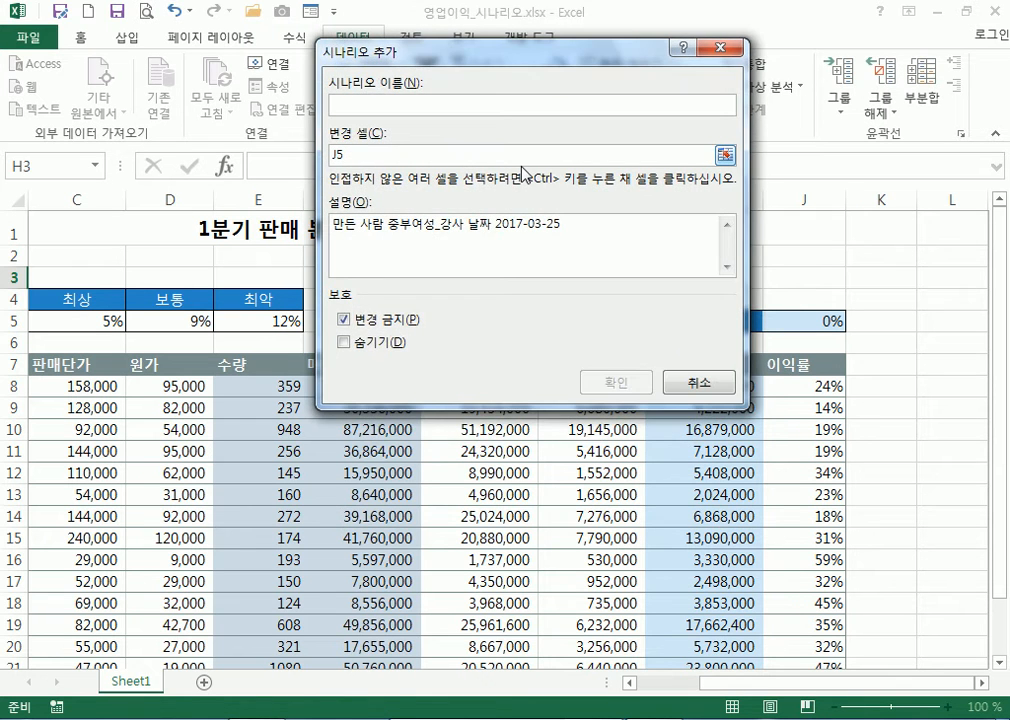
# Name the third scenario 최악 with changing cell J5 and a value of 12%
pyautogui.write('치약')
pyautogui.press('BackSpace')
pyautogui.press('BackSpace')
pyautogui.press('BackSpace')
pyautogui.press('BackSpace')
pyautogui.write('최악')
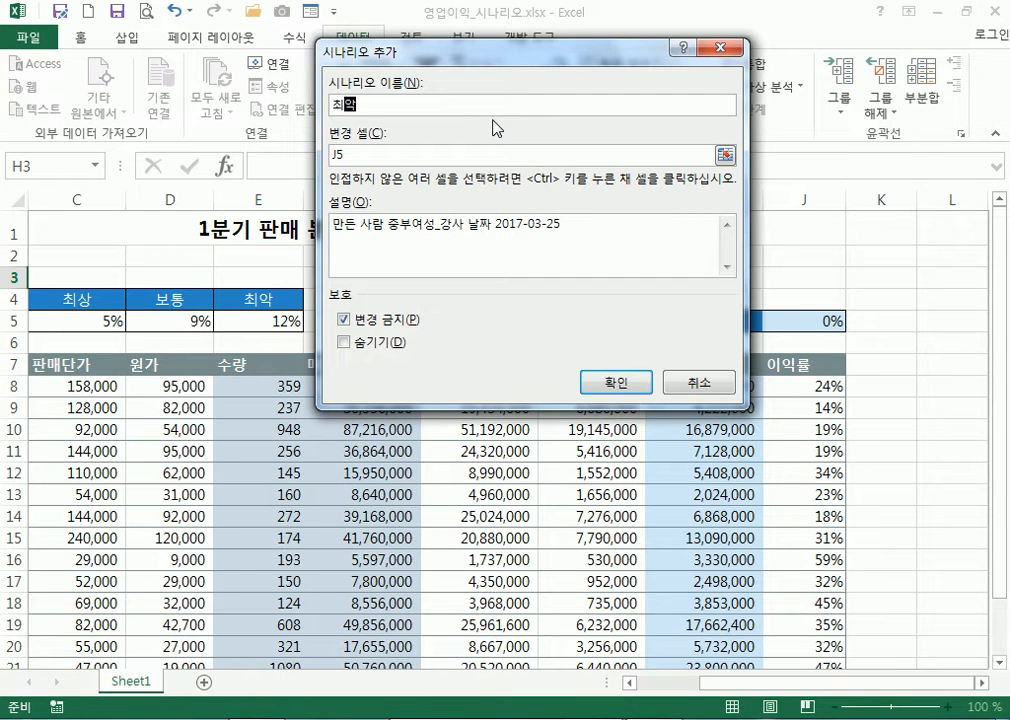
pyautogui.click(525, 158)
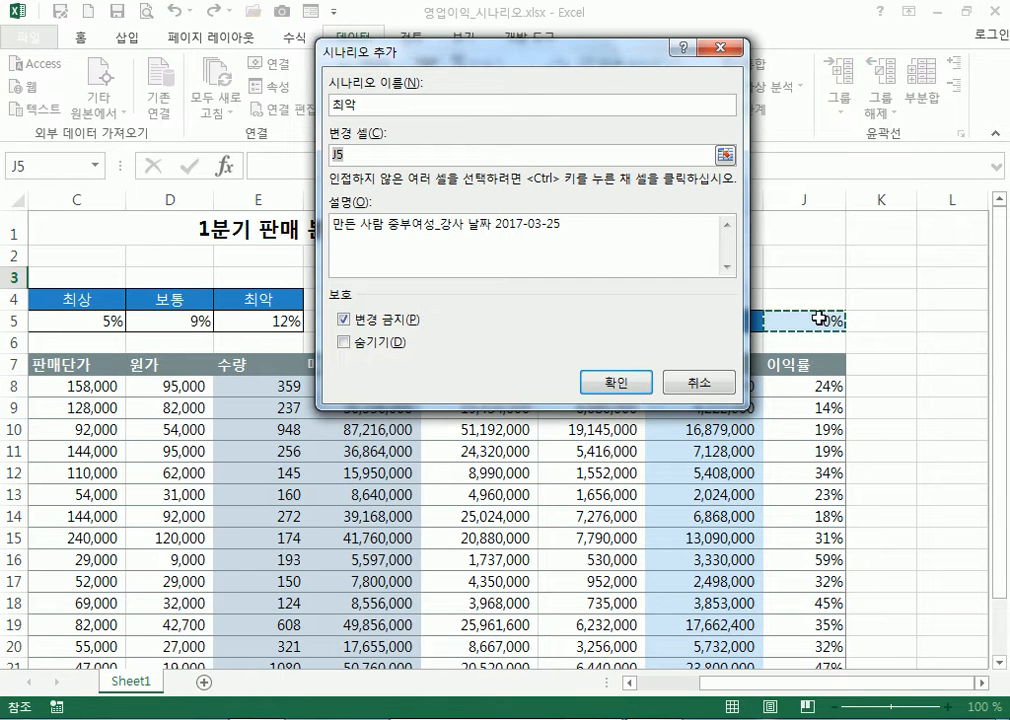
pyautogui.moveTo(566, 55); pyautogui.dragTo(570, 94)
pyautogui.click(645, 422)
pyautogui.write('12%')
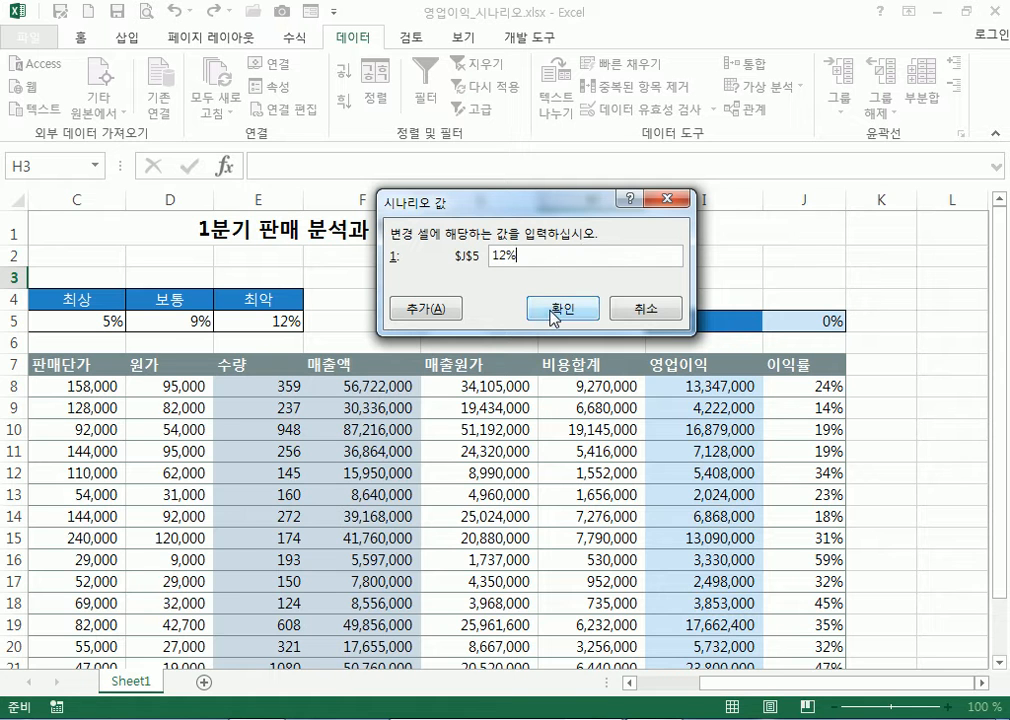
pyautogui.click(553, 318)
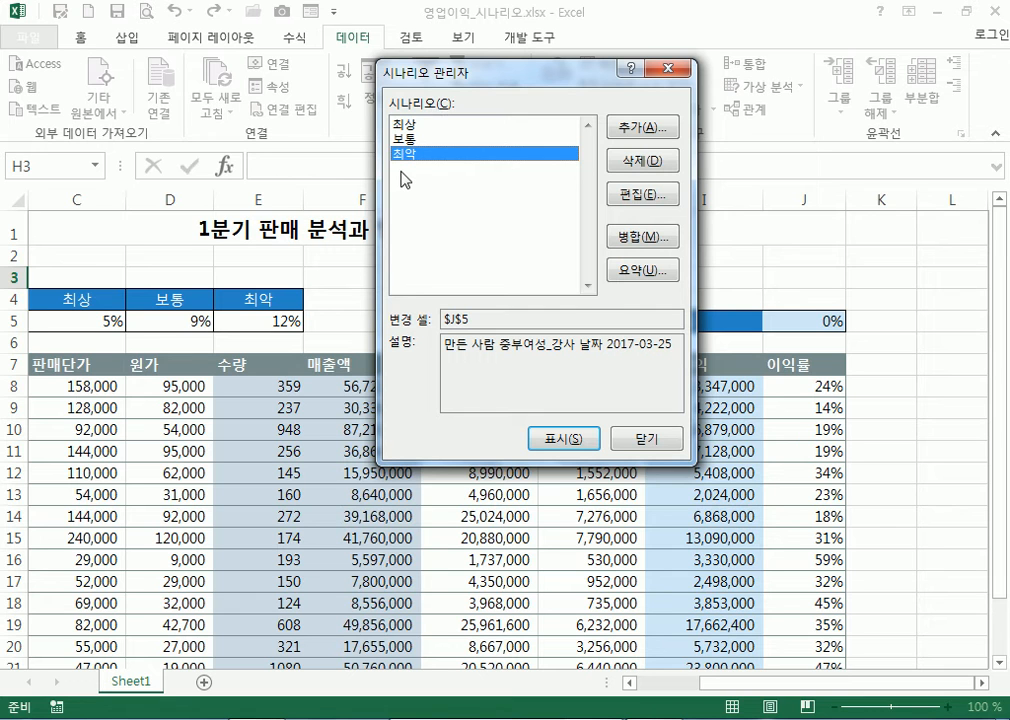
# Close and reopen Scenario Manager, then choose to build a scenario summary
pyautogui.click(630, 442)
pyautogui.click(767, 95)
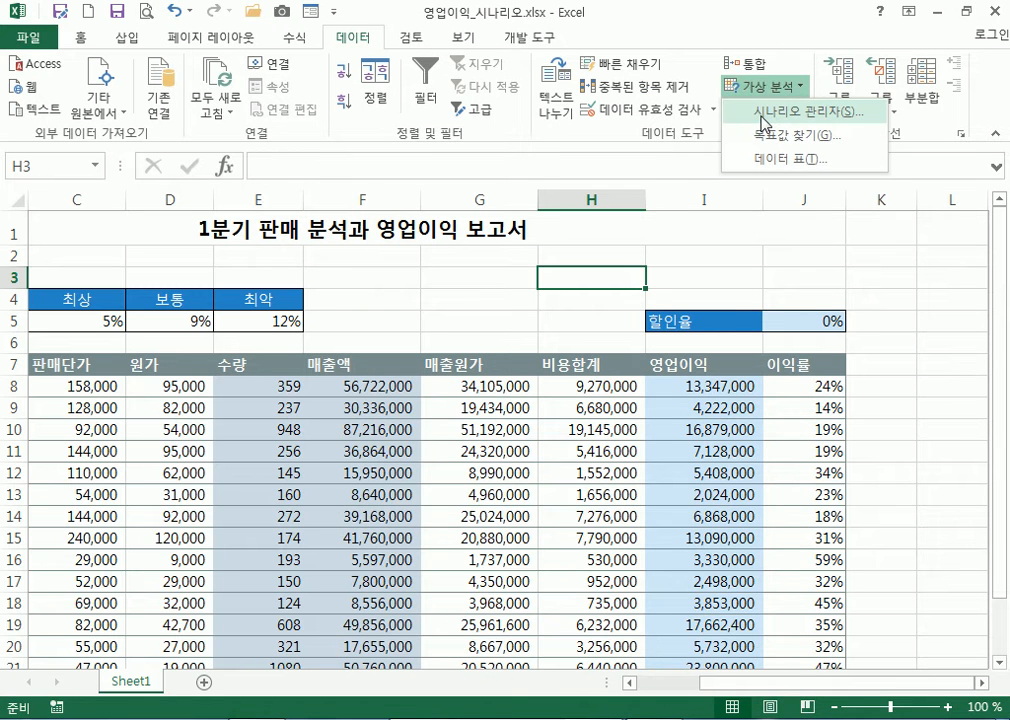
pyautogui.click(765, 113)
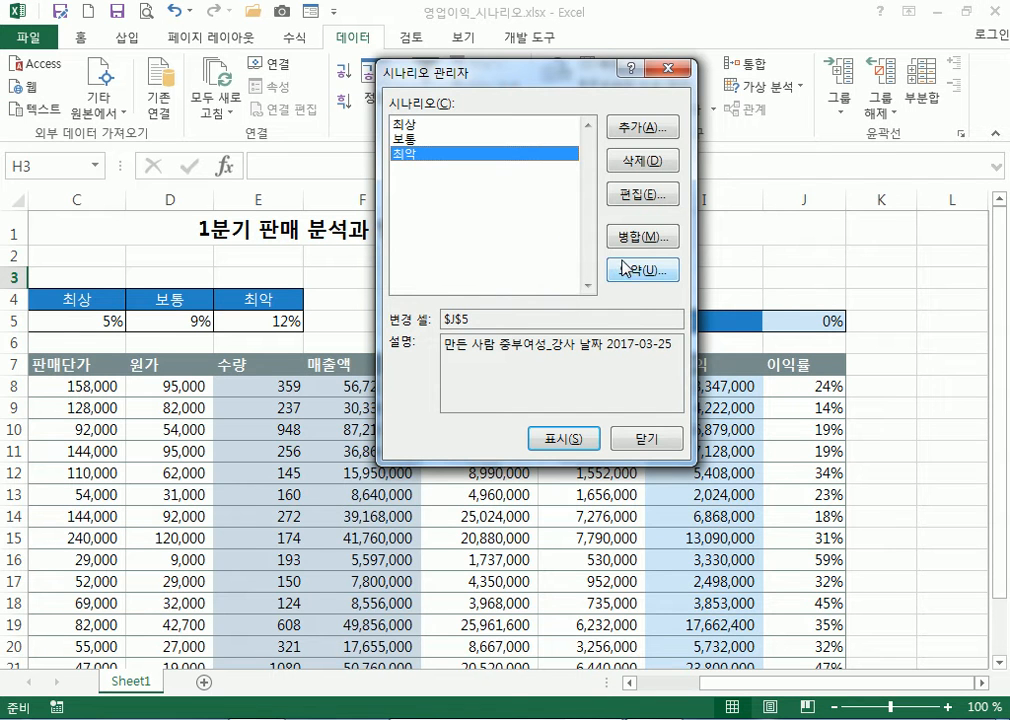
pyautogui.click(649, 274)
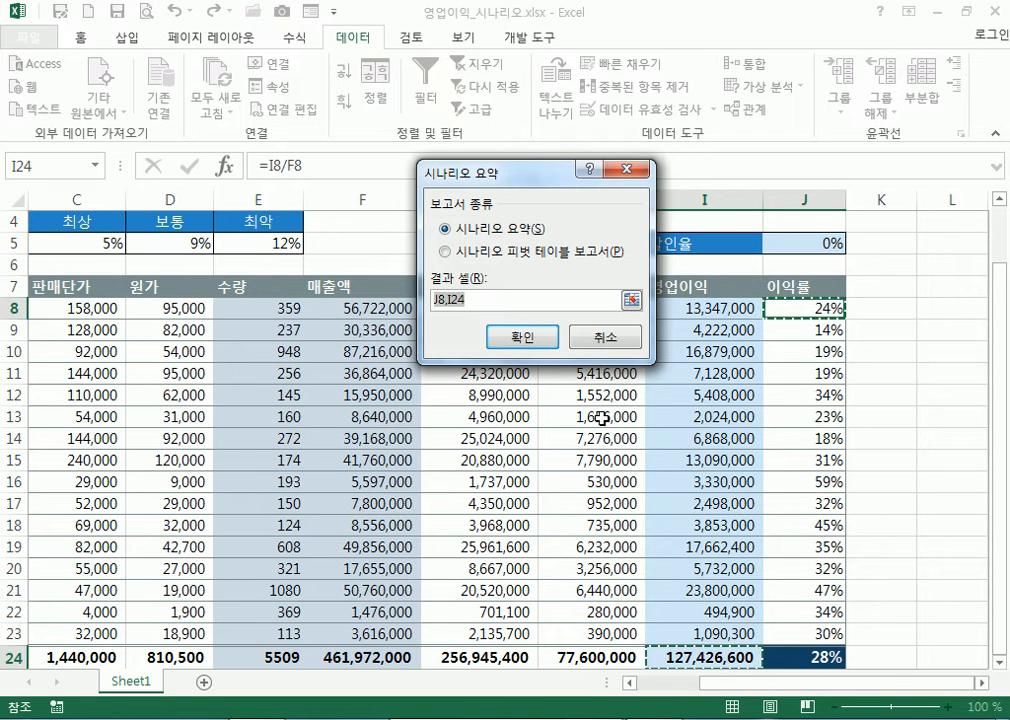
# Set the summary result cells to I24:J24 and create the report sheet
pyautogui.scroll(-2, 678, 556)
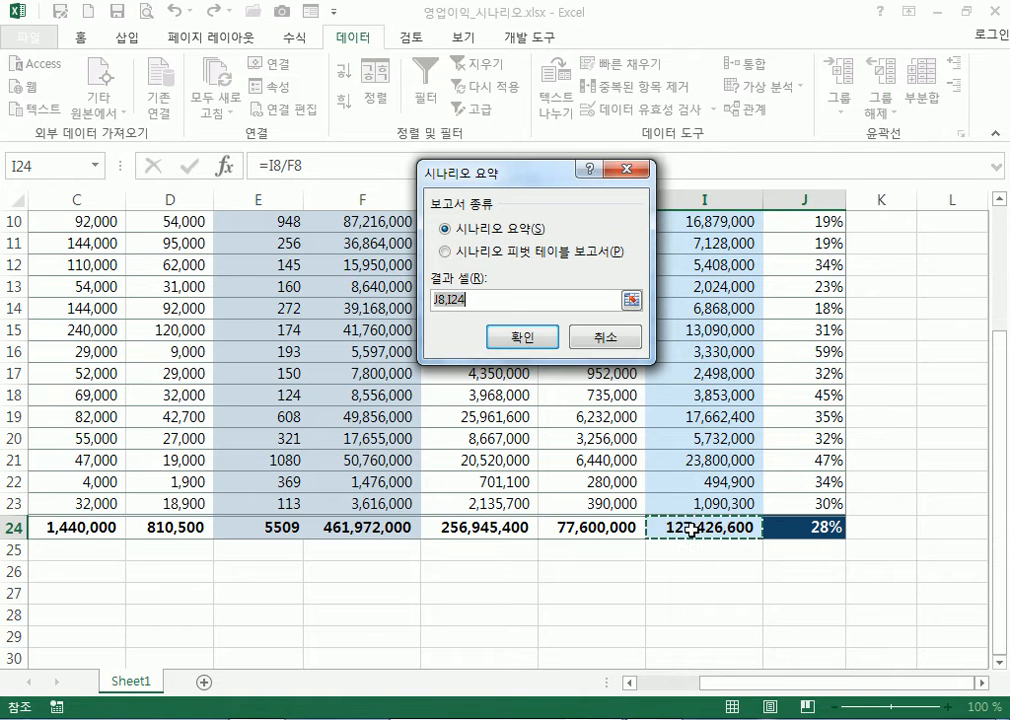
pyautogui.click(684, 530)
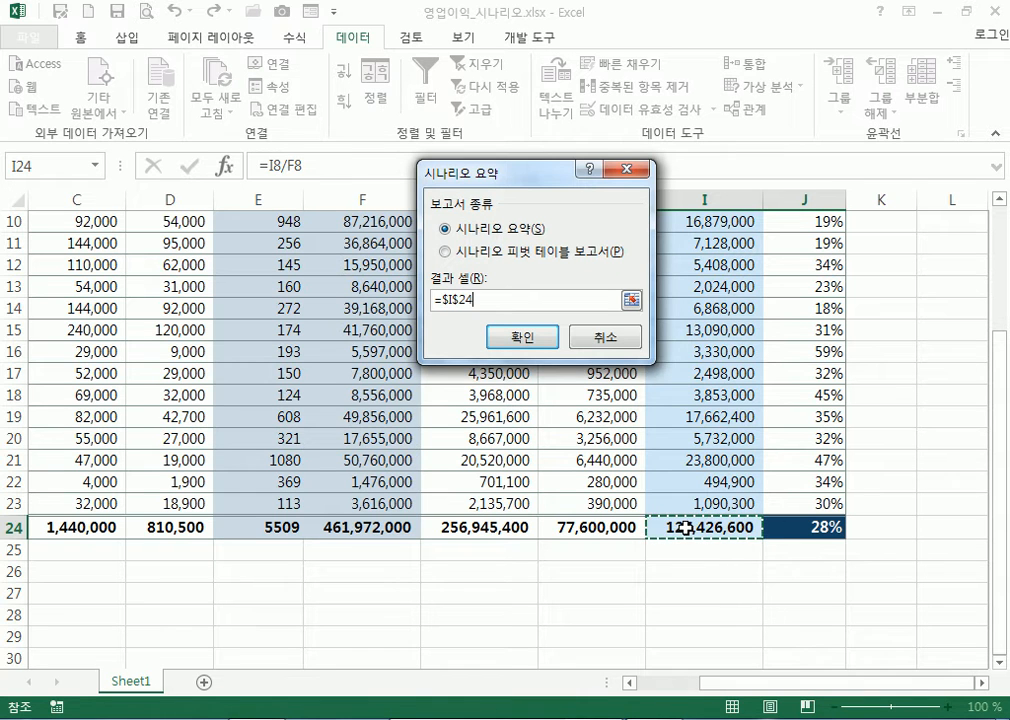
pyautogui.moveTo(684, 530); pyautogui.dragTo(790, 526)
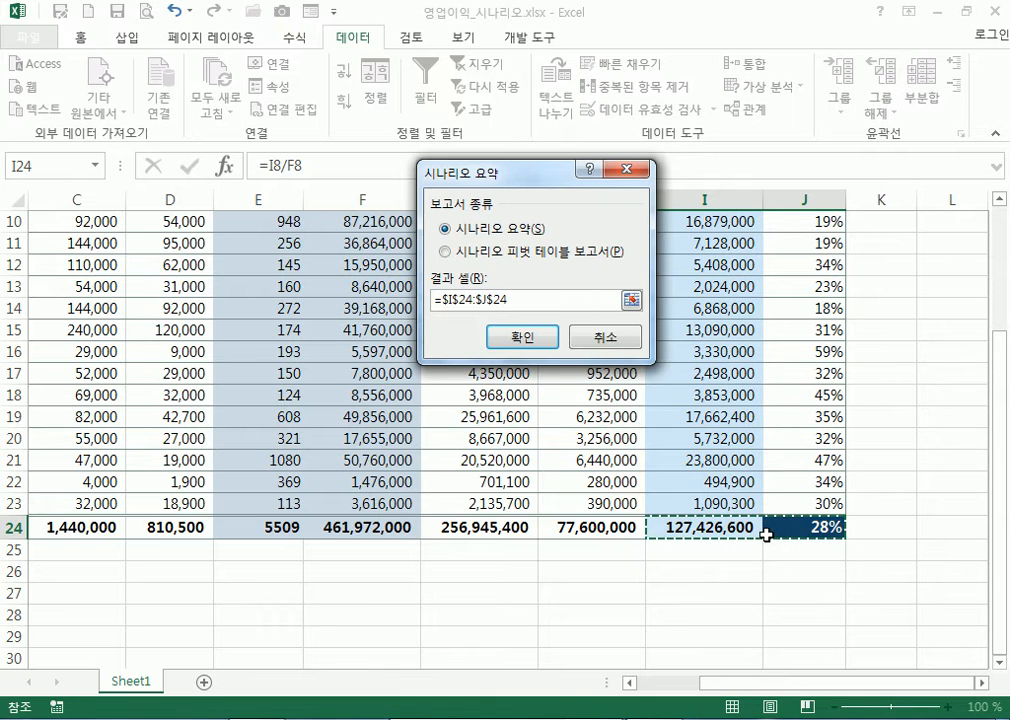
pyautogui.scroll(3, 766, 535)
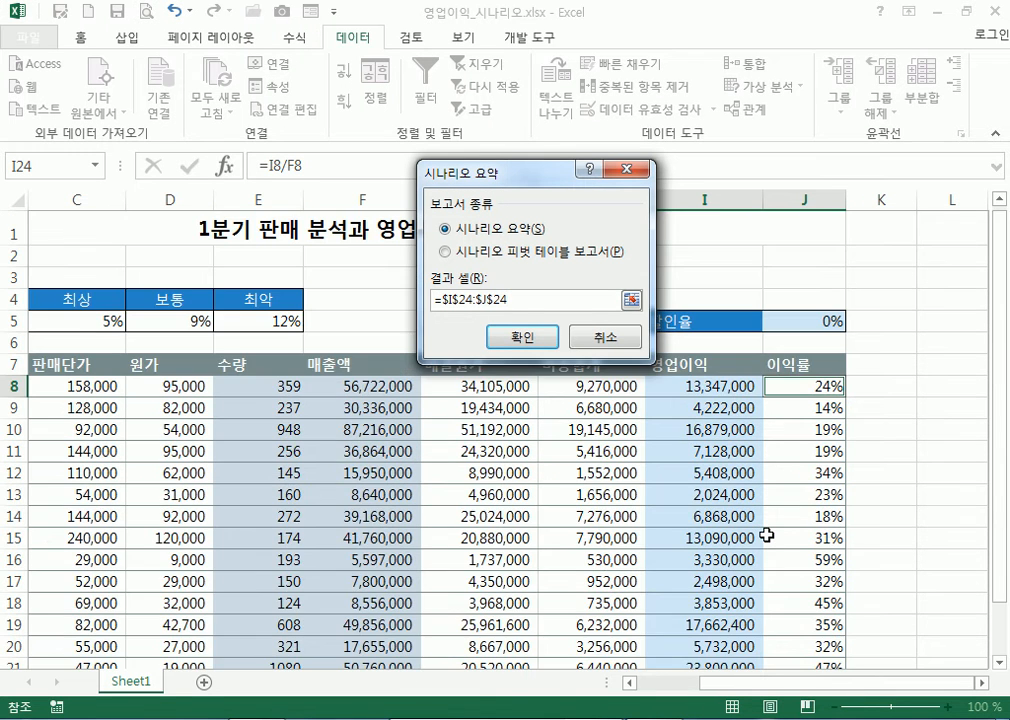
pyautogui.scroll(-3, 750, 535)
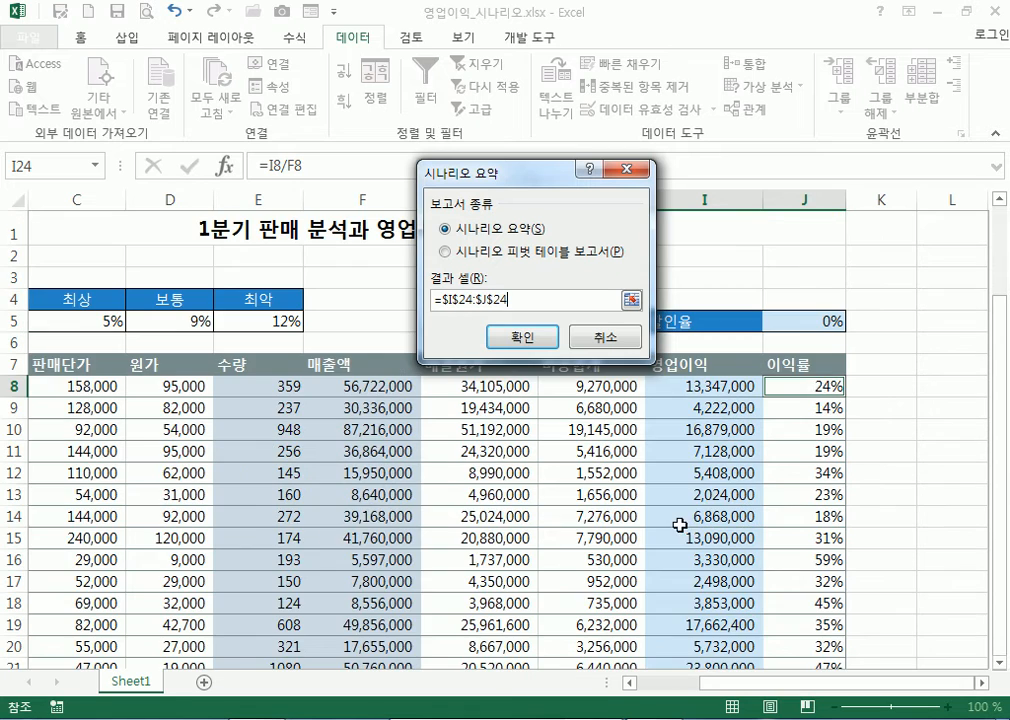
pyautogui.scroll(3, 679, 523)
pyautogui.scroll(-3, 766, 435)
pyautogui.moveTo(708, 526); pyautogui.dragTo(793, 525)
pyautogui.scroll(3, 706, 485)
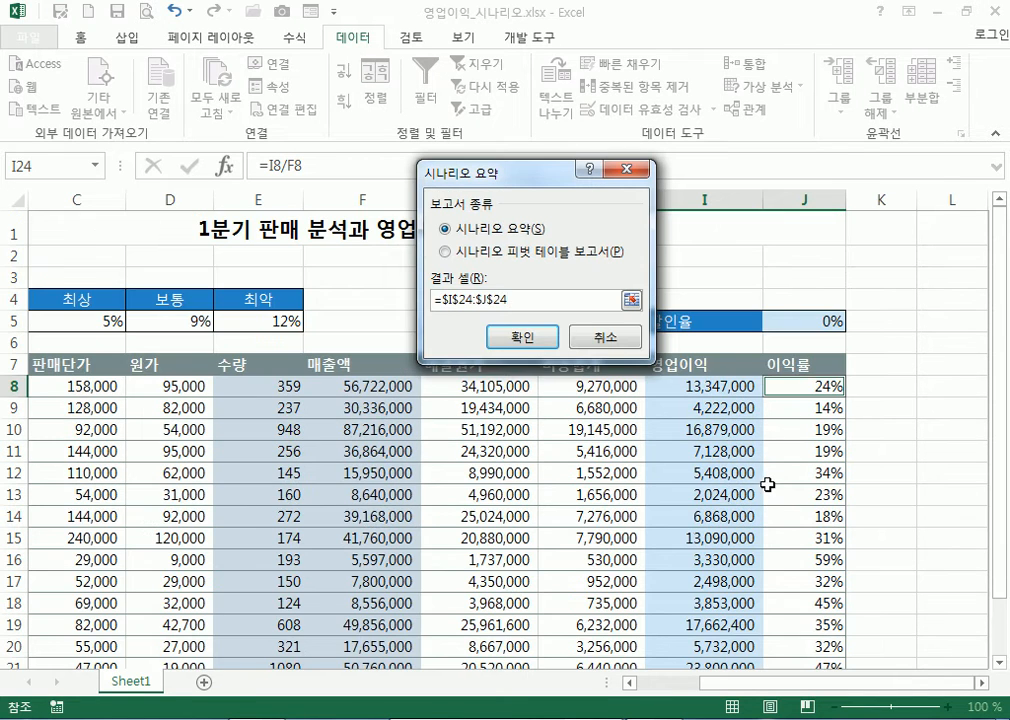
pyautogui.moveTo(552, 170); pyautogui.dragTo(532, 242)
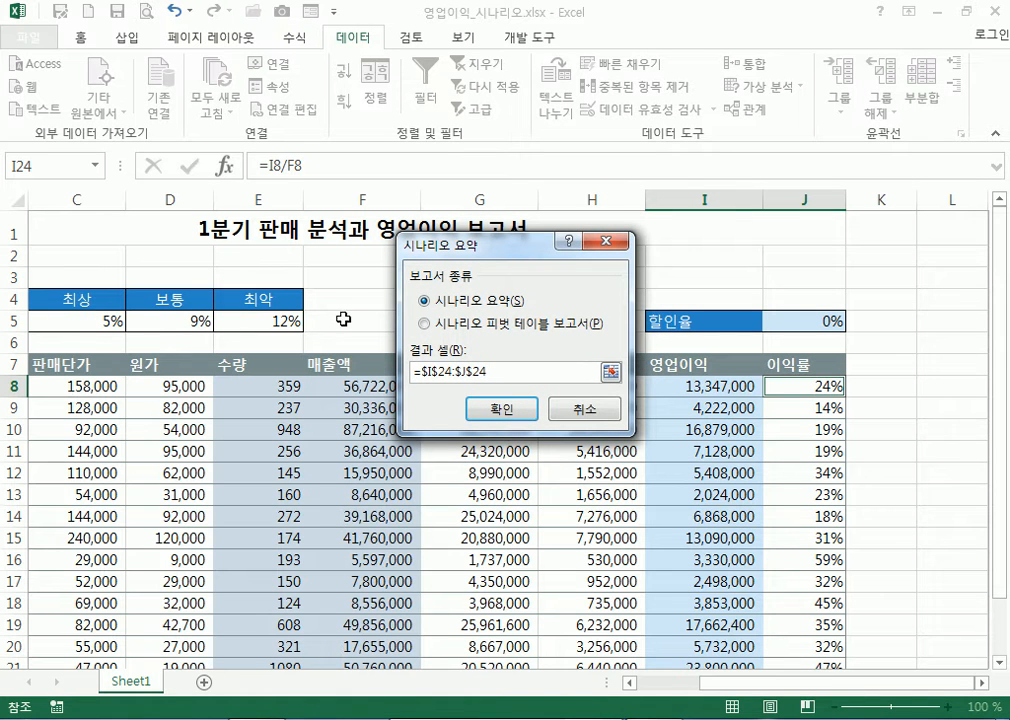
pyautogui.scroll(-4, 741, 437)
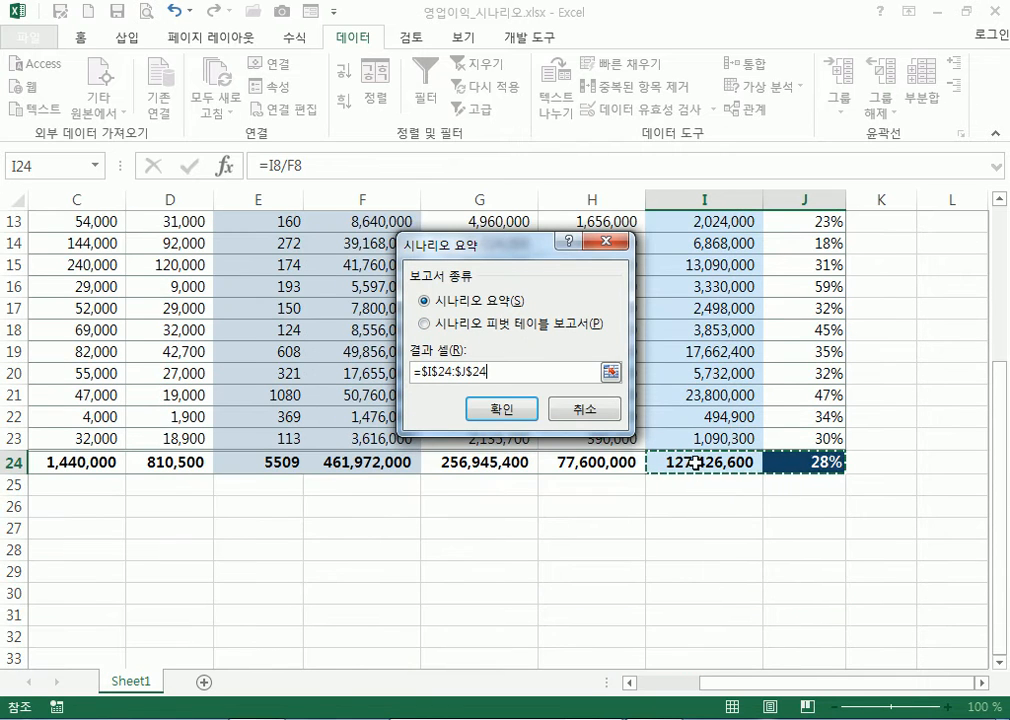
pyautogui.scroll(2, 735, 445)
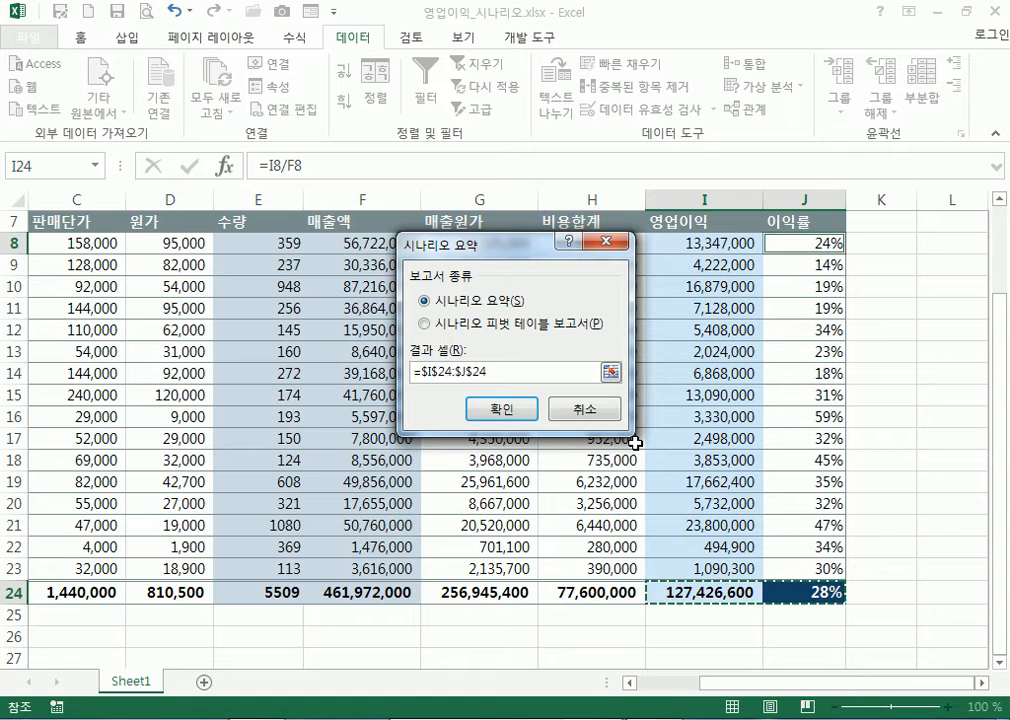
pyautogui.scroll(2, 635, 443)
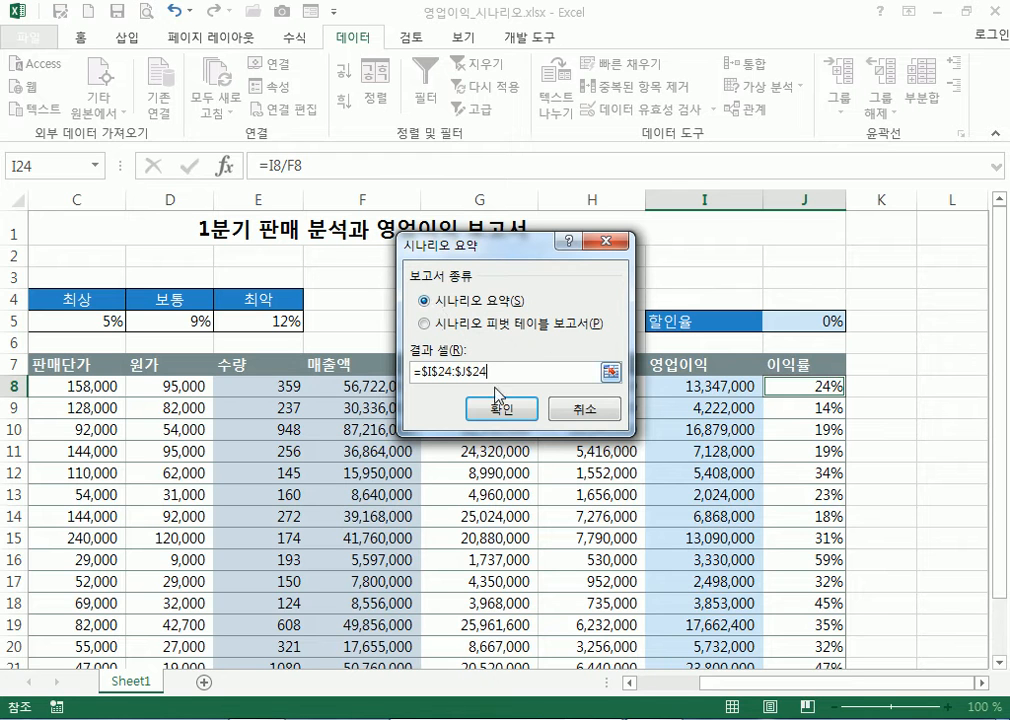
pyautogui.click(507, 411)
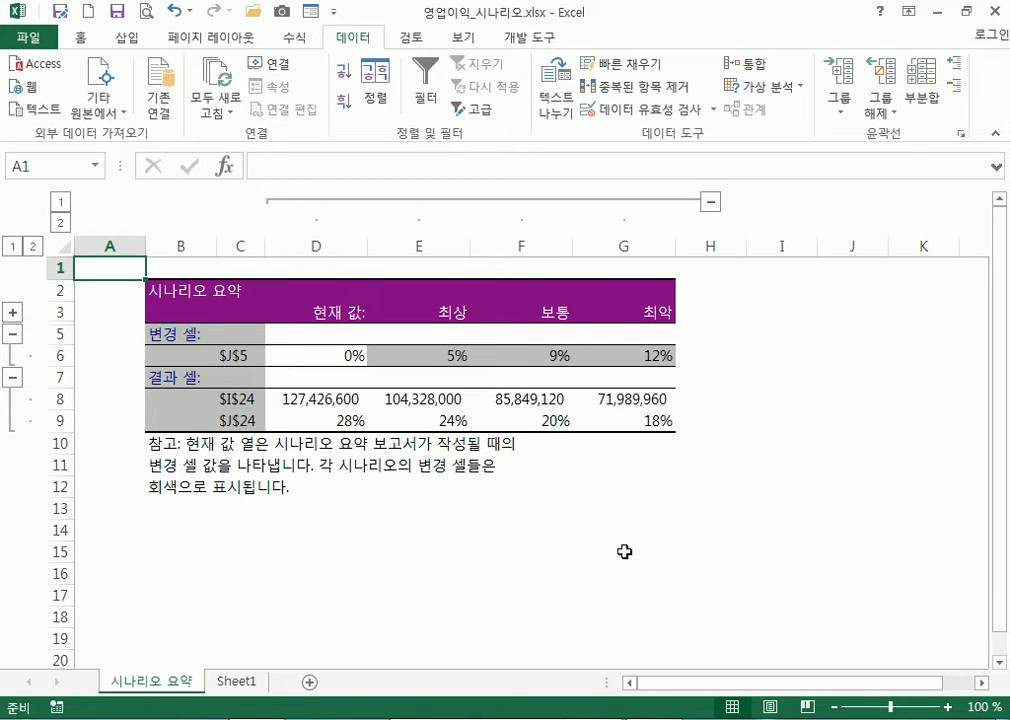
# Check the current discount rate, operating profit total and profit rate on the summary sheet
pyautogui.click(329, 362)
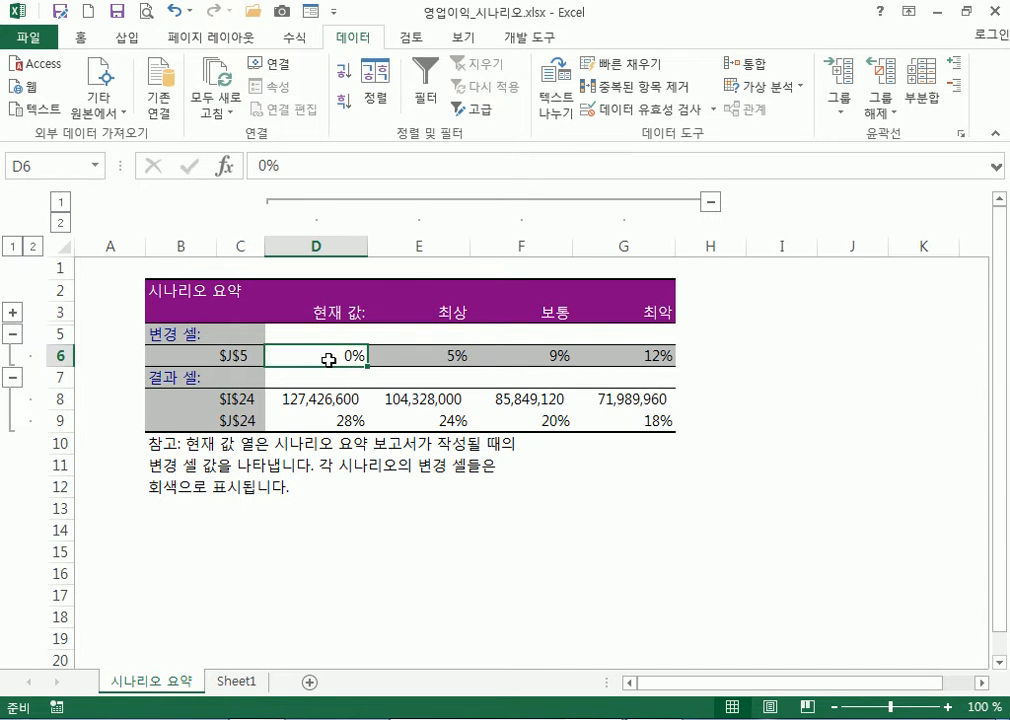
pyautogui.click(250, 682)
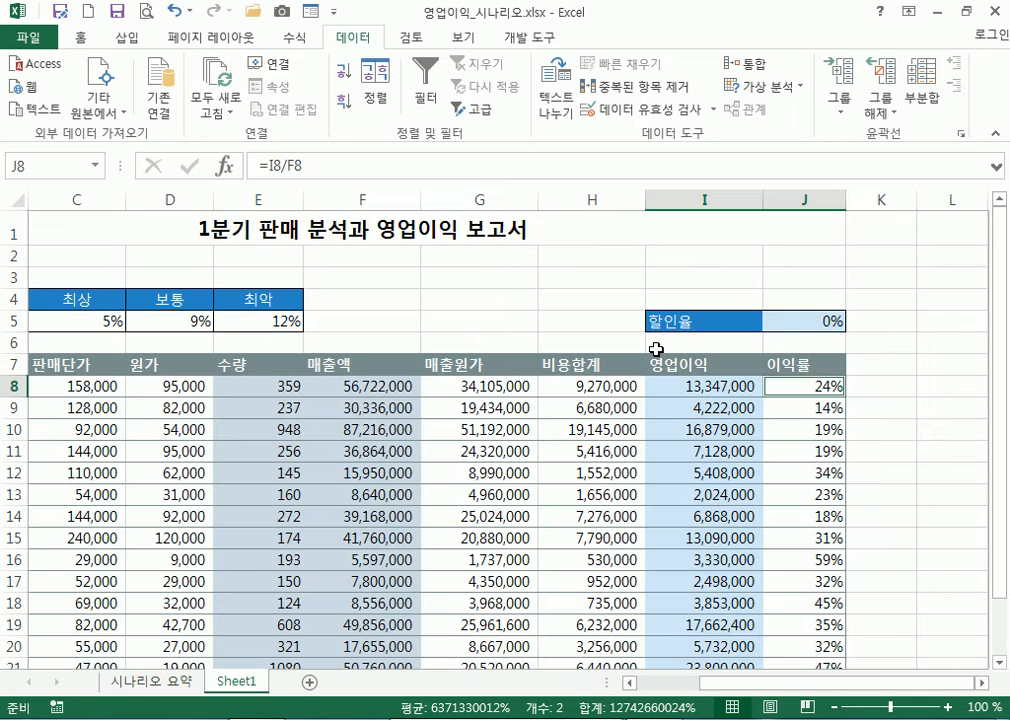
pyautogui.click(145, 684)
pyautogui.click(287, 400)
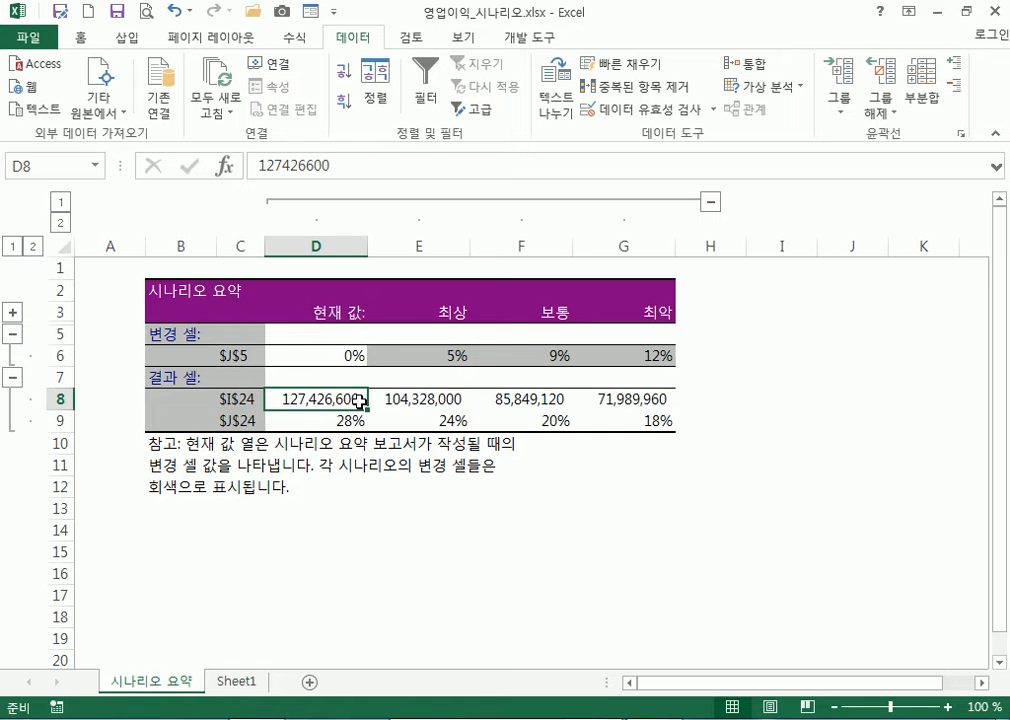
pyautogui.click(317, 421)
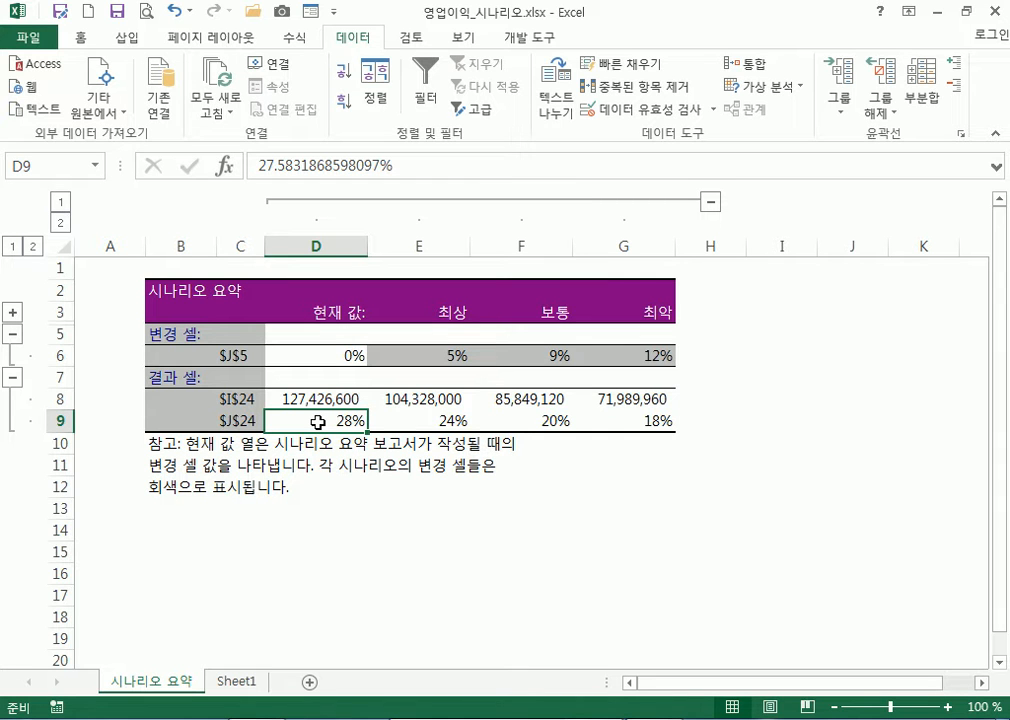
# Compare the 최상 and 최악 discount rates and profit totals, then return to Sheet1
pyautogui.click(422, 356)
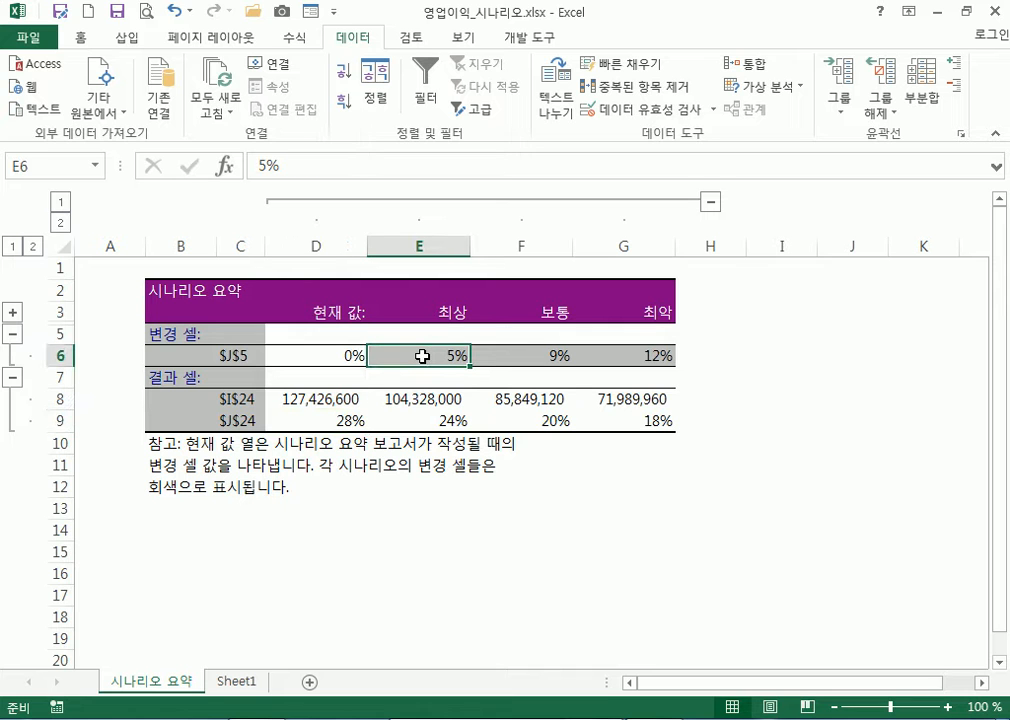
pyautogui.click(424, 401)
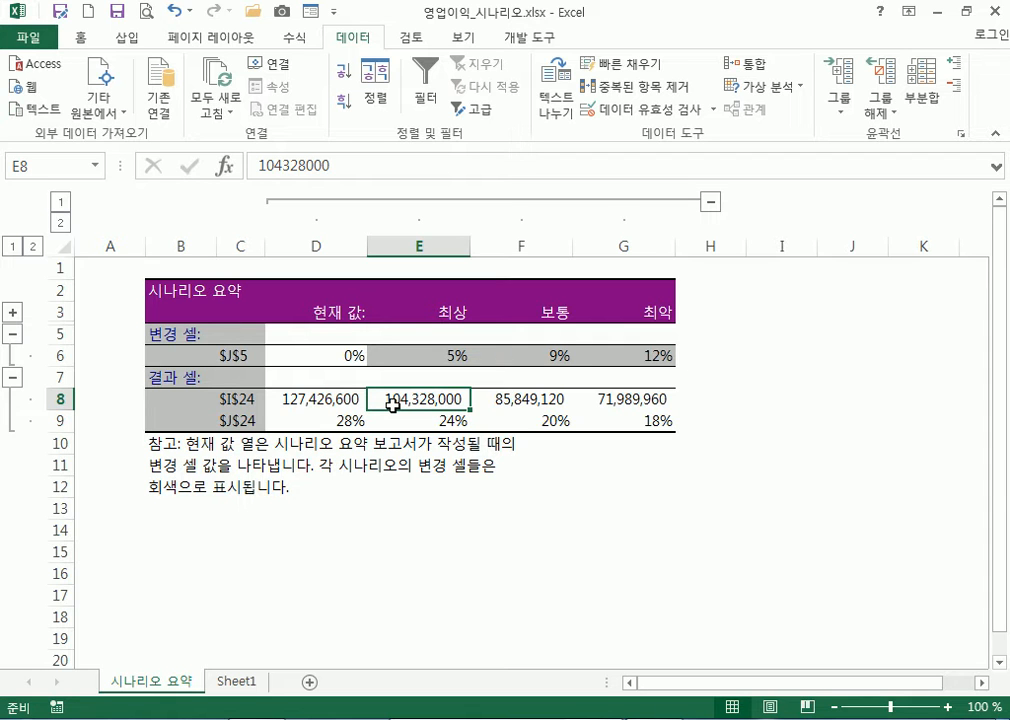
pyautogui.click(650, 356)
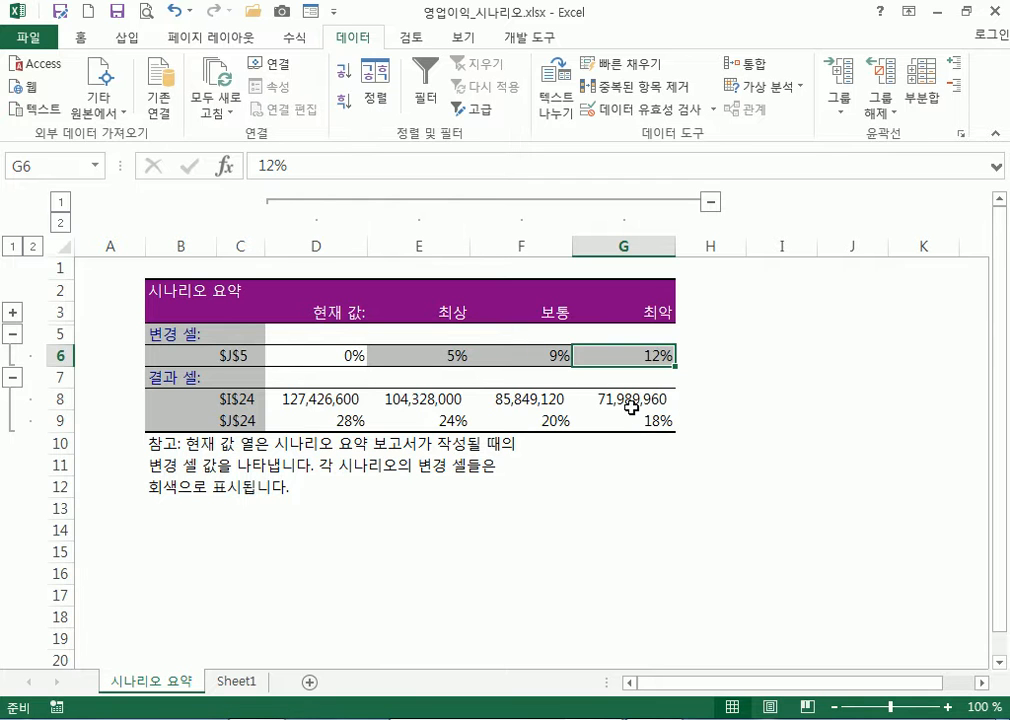
pyautogui.click(311, 399)
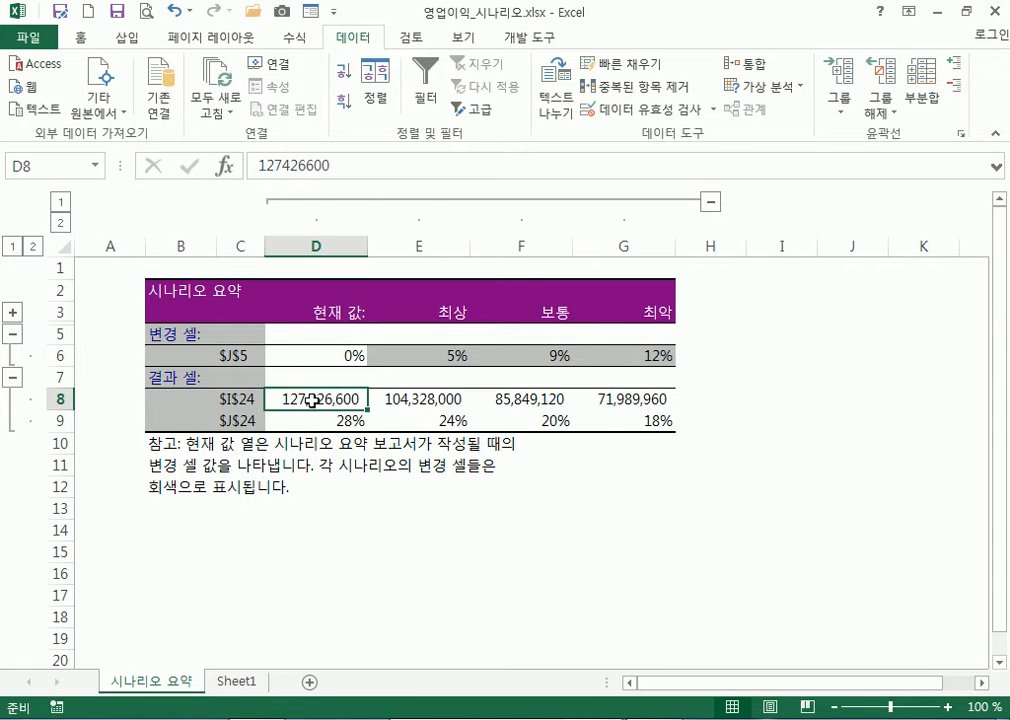
pyautogui.click(634, 402)
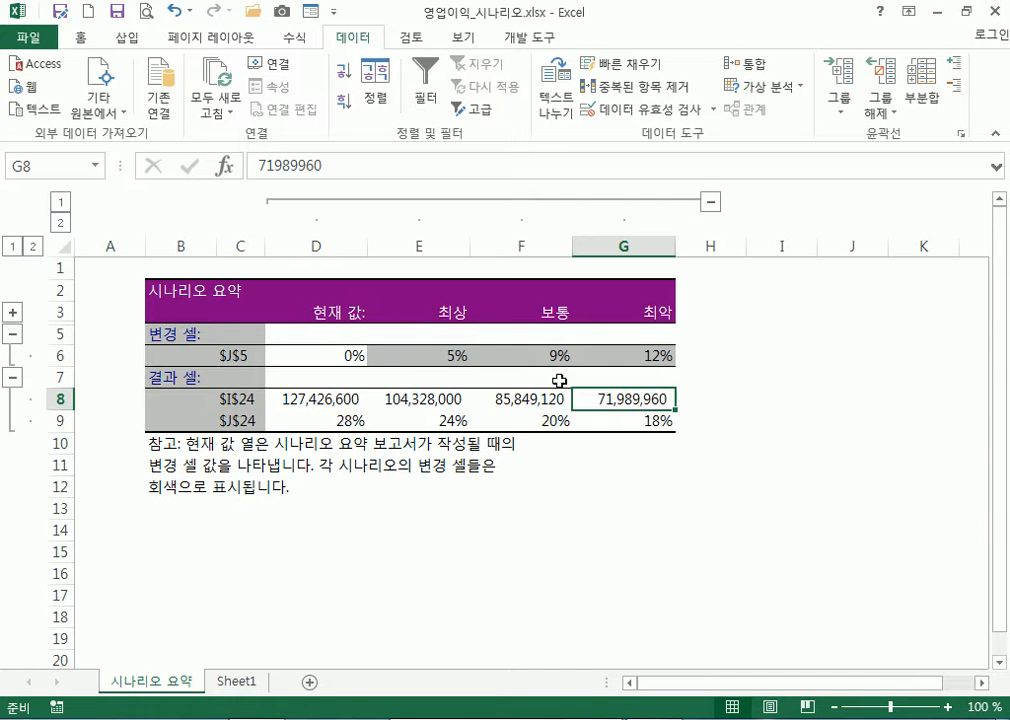
pyautogui.click(237, 680)
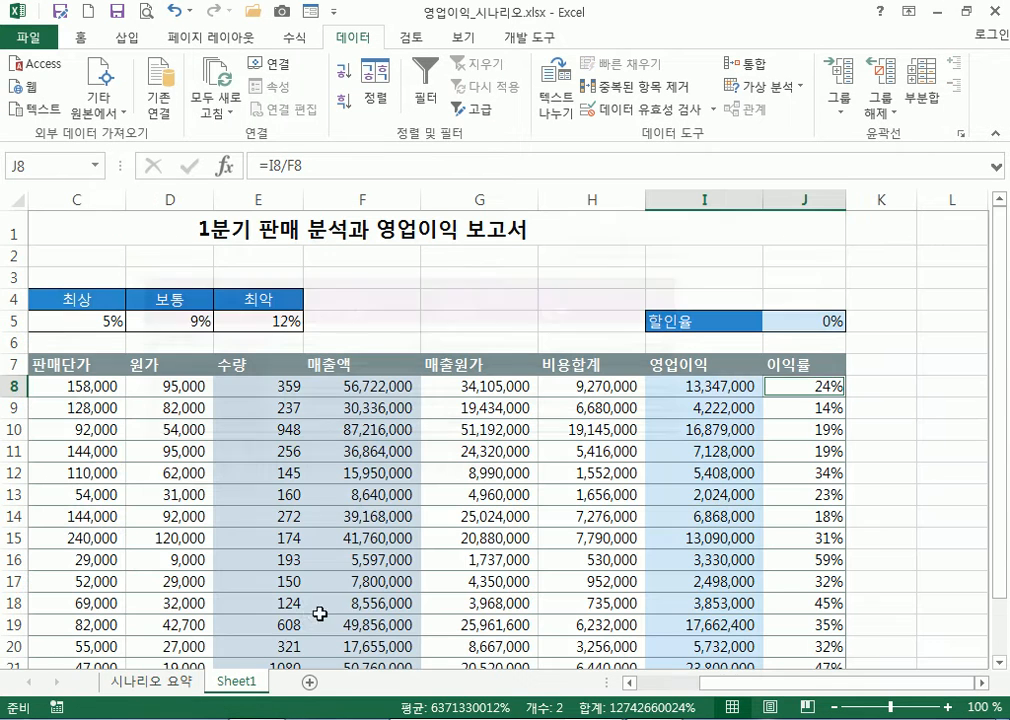
# Enter 5% as the discount rate in J5 and compare the I24:J24 totals
pyautogui.click(815, 322)
pyautogui.write('5')
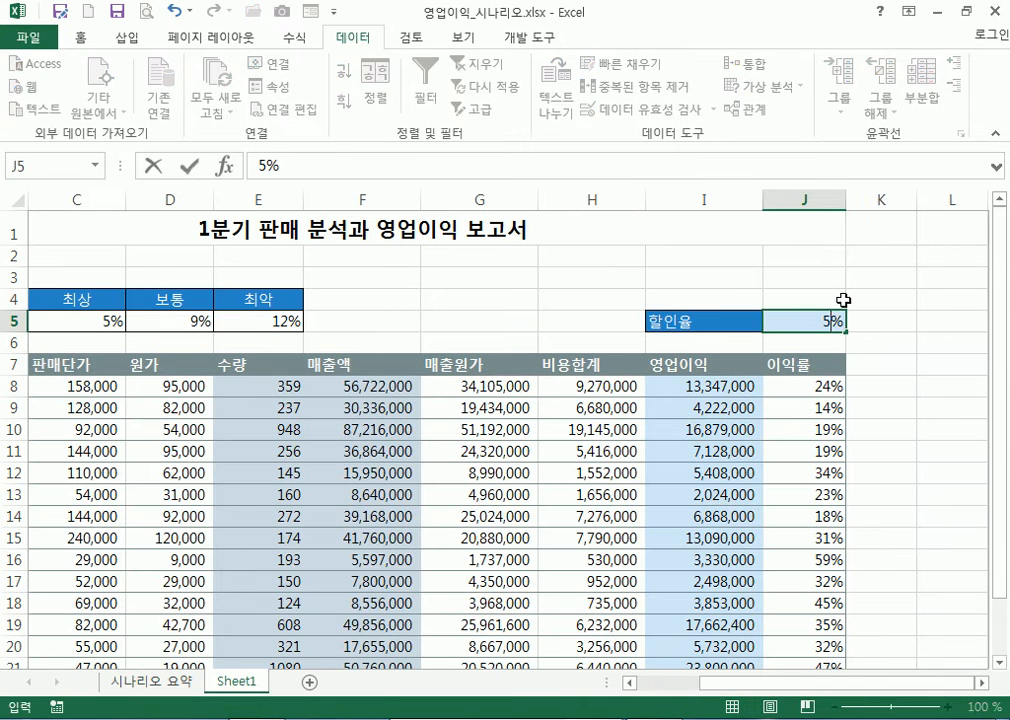
pyautogui.press('Return')
pyautogui.scroll(-2, 780, 498)
pyautogui.moveTo(706, 591); pyautogui.dragTo(800, 591)
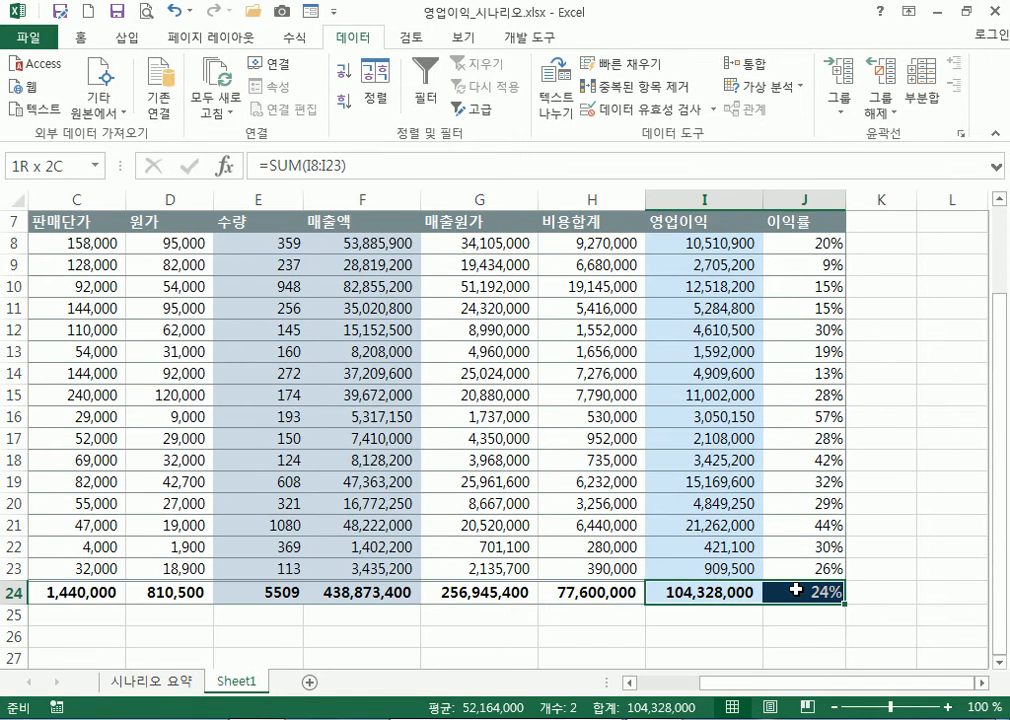
pyautogui.scroll(2, 789, 564)
# Try 9% and then 12% as the J5 discount rate, checking the totals each time
pyautogui.click(806, 322)
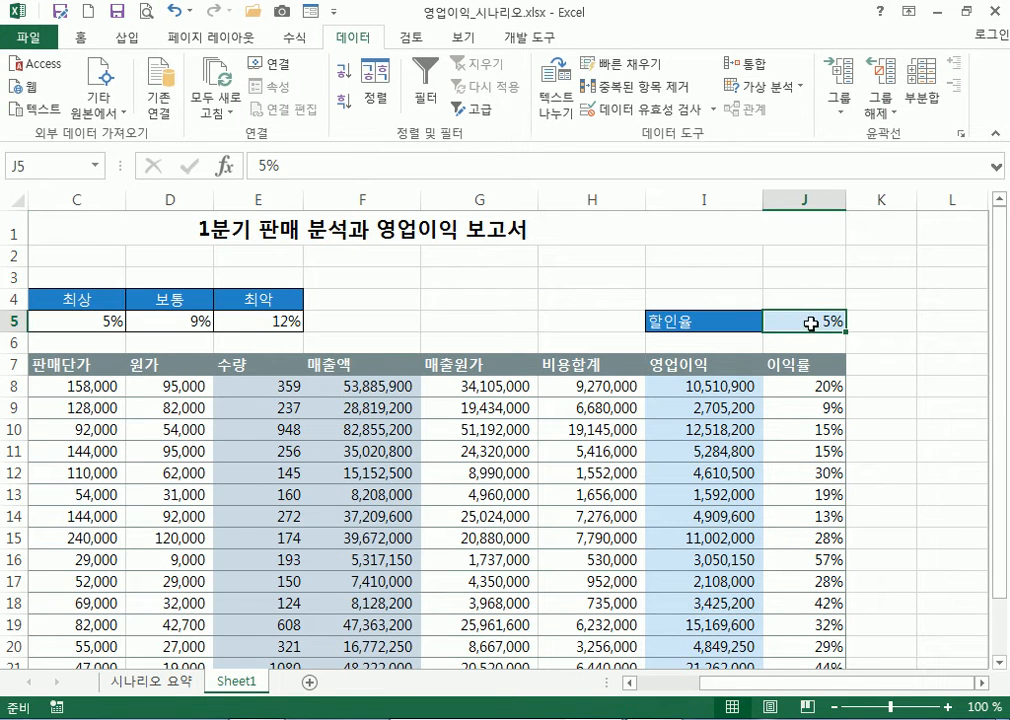
pyautogui.write('9')
pyautogui.press('Return')
pyautogui.scroll(-4, 800, 345)
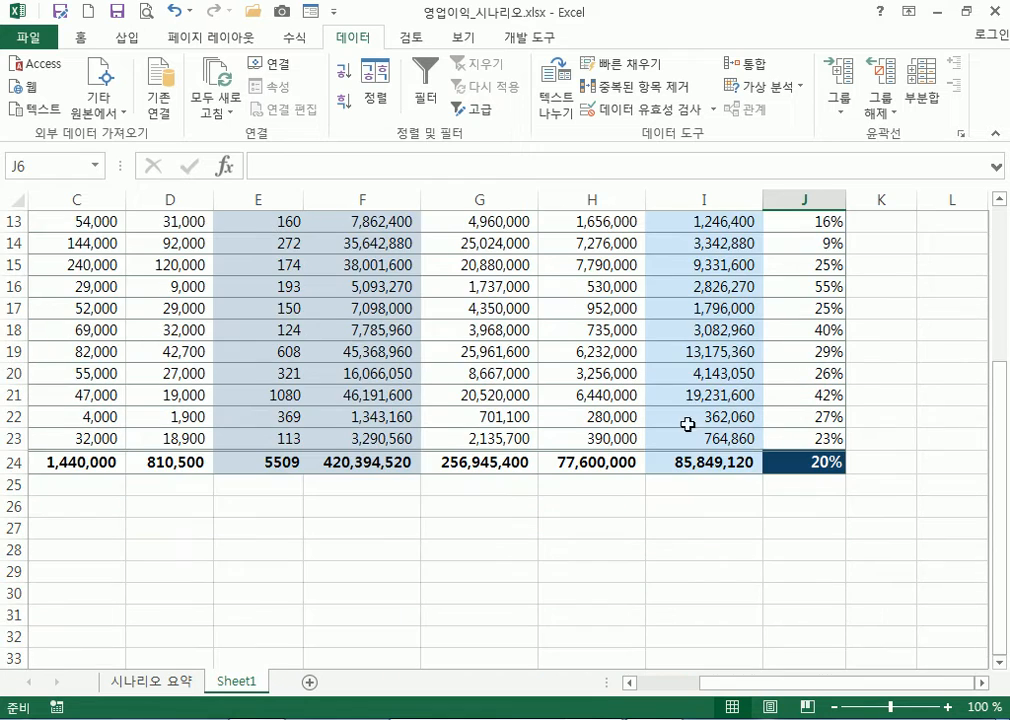
pyautogui.scroll(4, 757, 446)
pyautogui.click(793, 321)
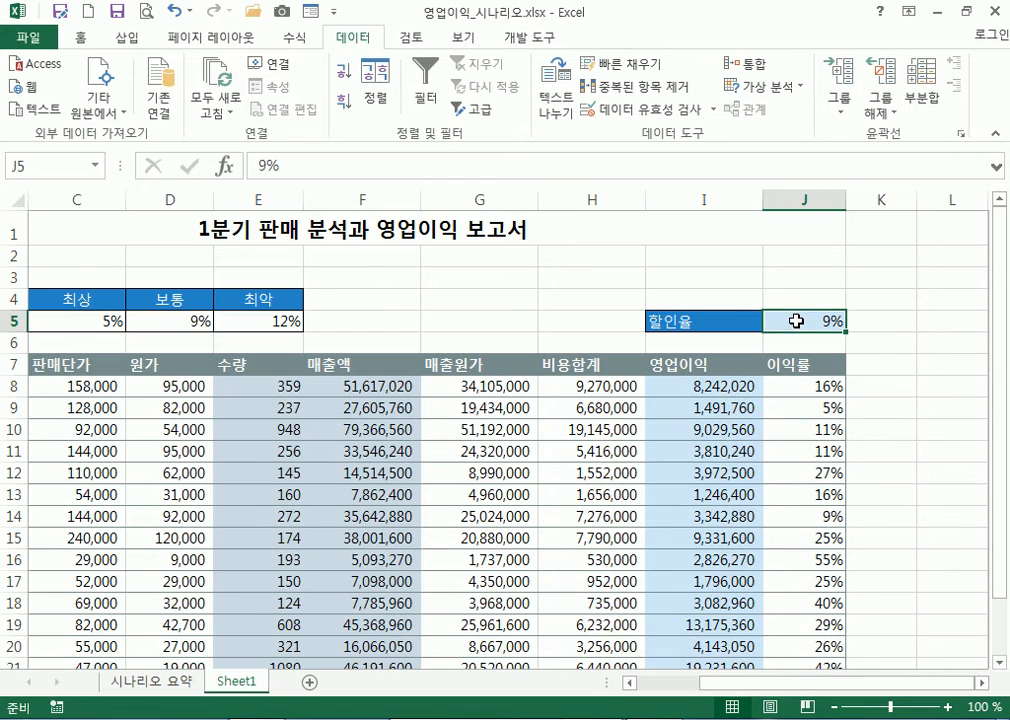
pyautogui.write('12')
pyautogui.press('Return')
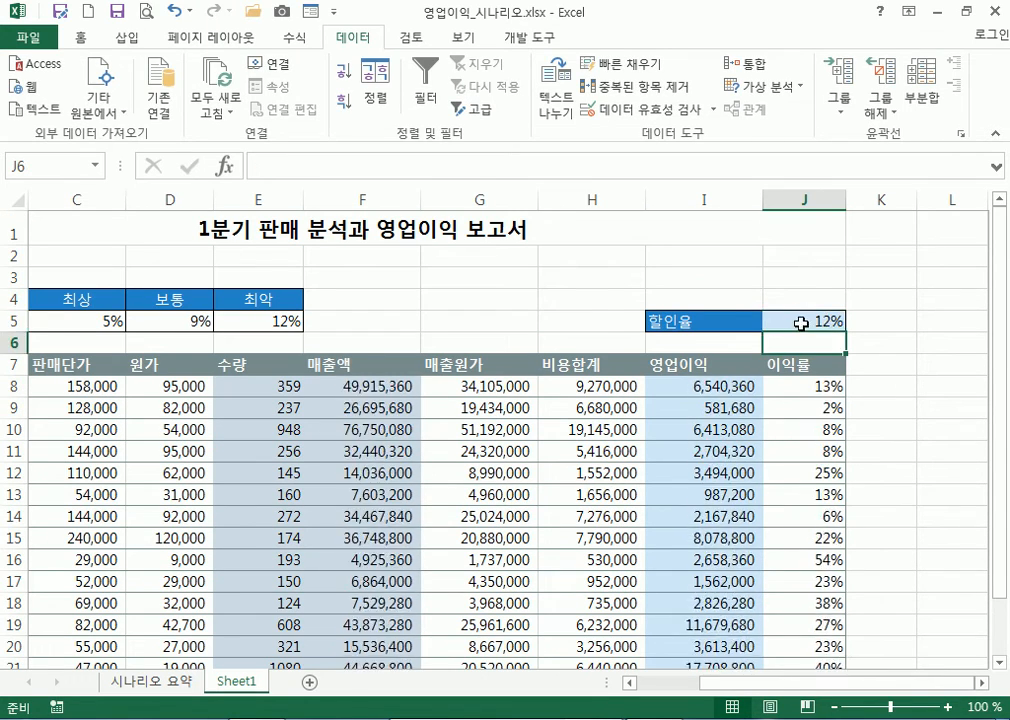
pyautogui.scroll(-3, 742, 510)
pyautogui.scroll(3, 735, 519)
# Reset J5 to 0% and view the 시나리오 요약 sheet
pyautogui.click(803, 322)
pyautogui.write('0')
pyautogui.press('Return')
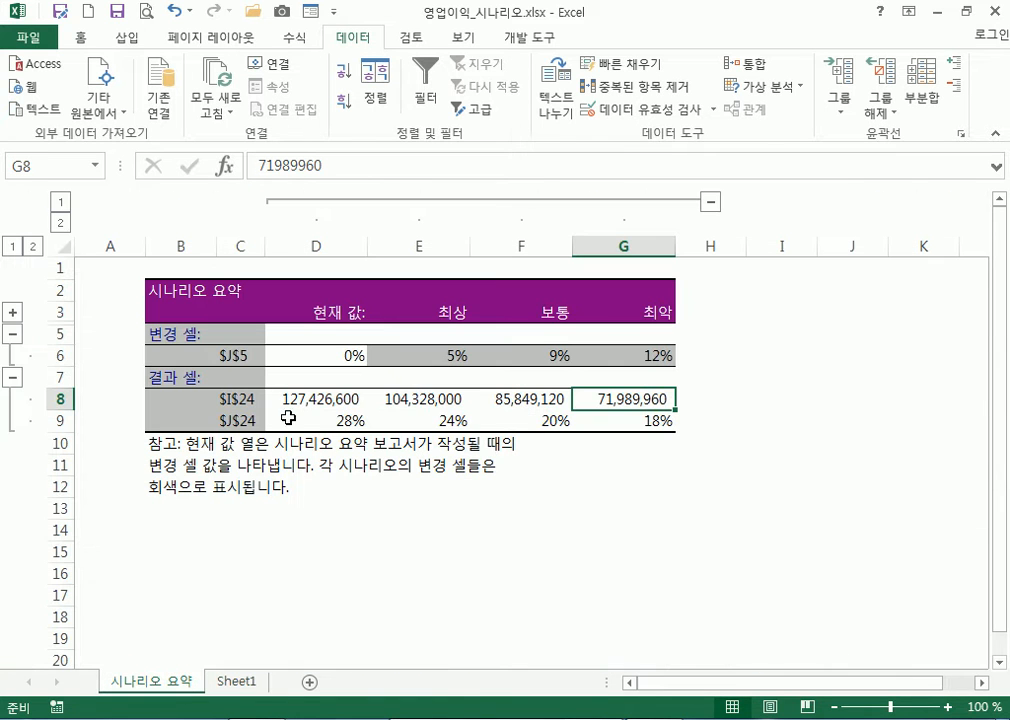
pyautogui.click(150, 681)
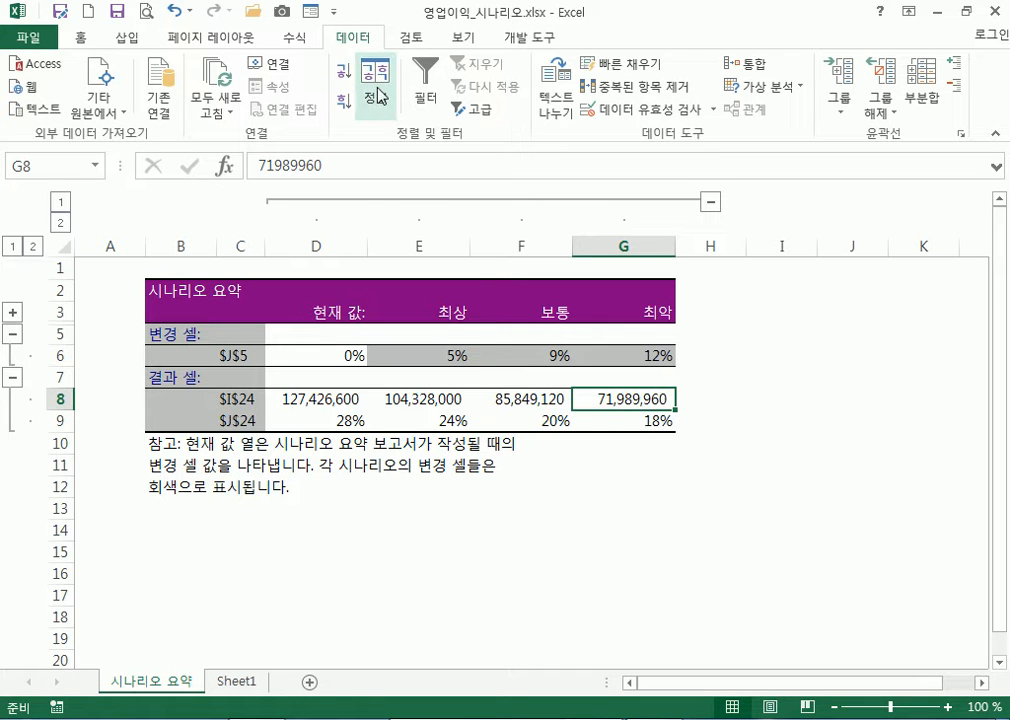
# Return to Sheet1 and alternate between selecting J5 and the E8:E23 quantities
pyautogui.click(232, 682)
pyautogui.click(794, 326)
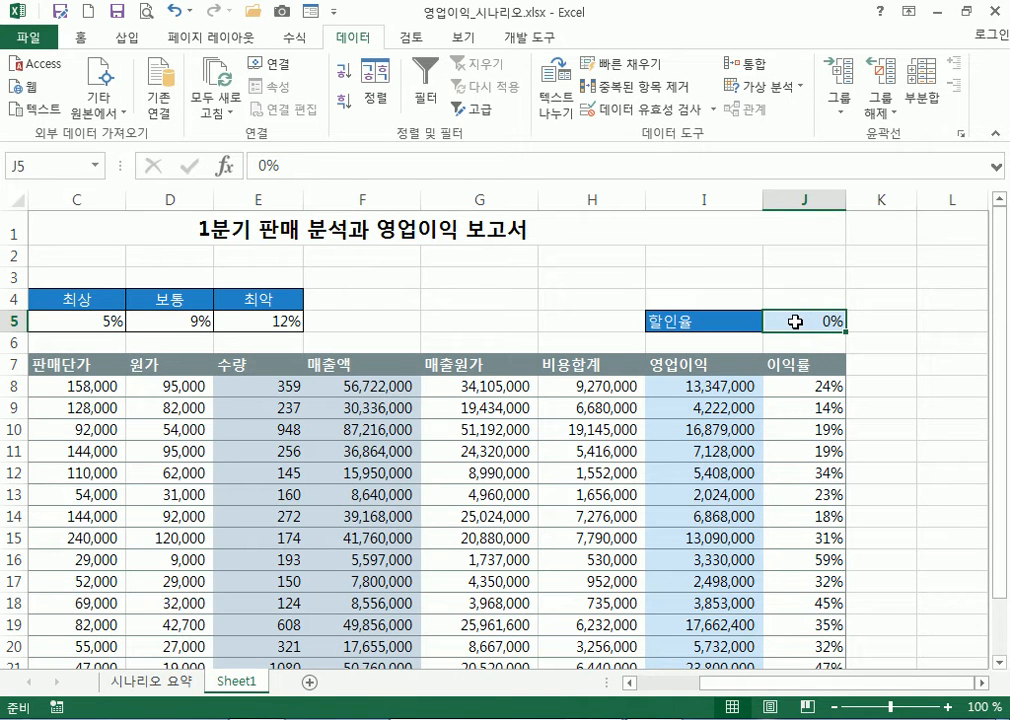
pyautogui.scroll(-1, 591, 345)
pyautogui.moveTo(252, 307); pyautogui.dragTo(245, 633)
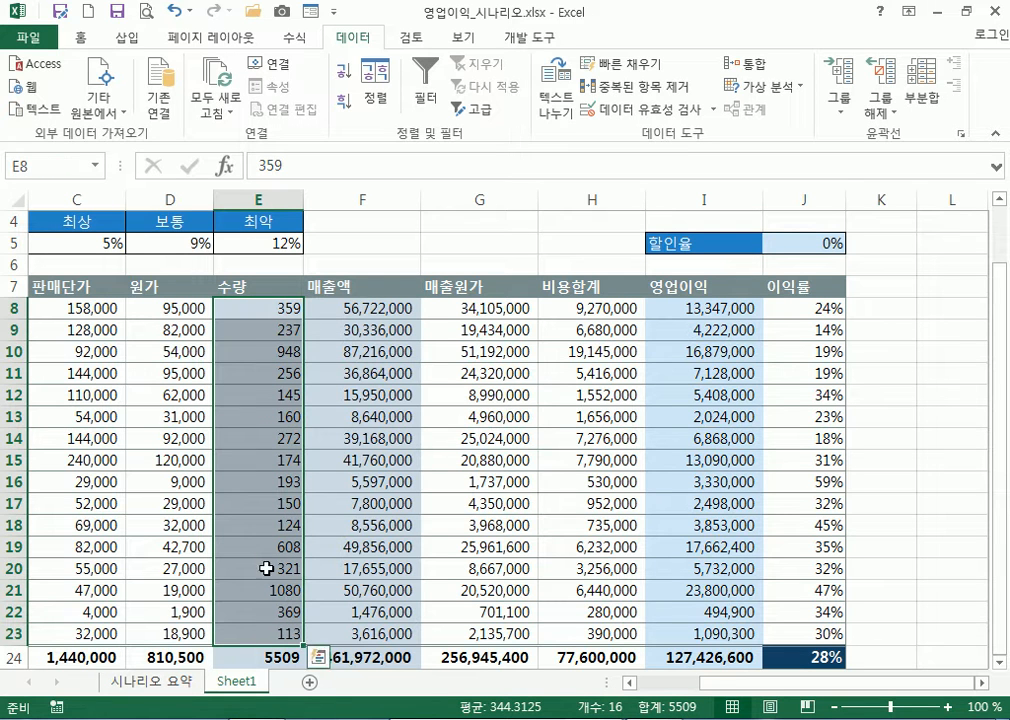
pyautogui.click(793, 242)
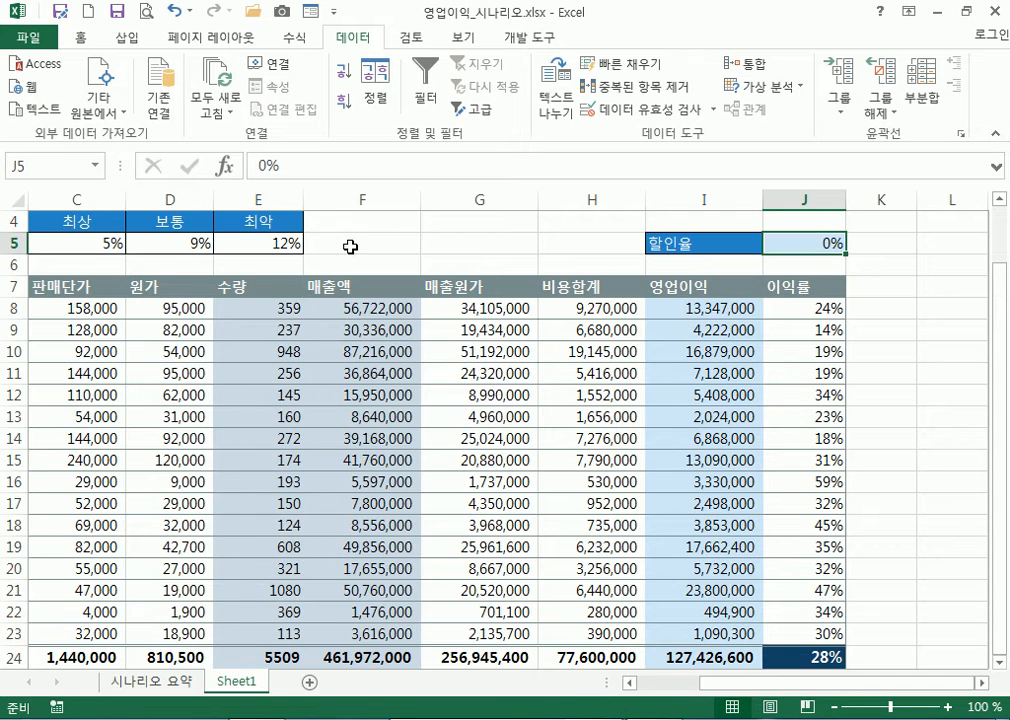
pyautogui.moveTo(245, 308); pyautogui.dragTo(264, 633)
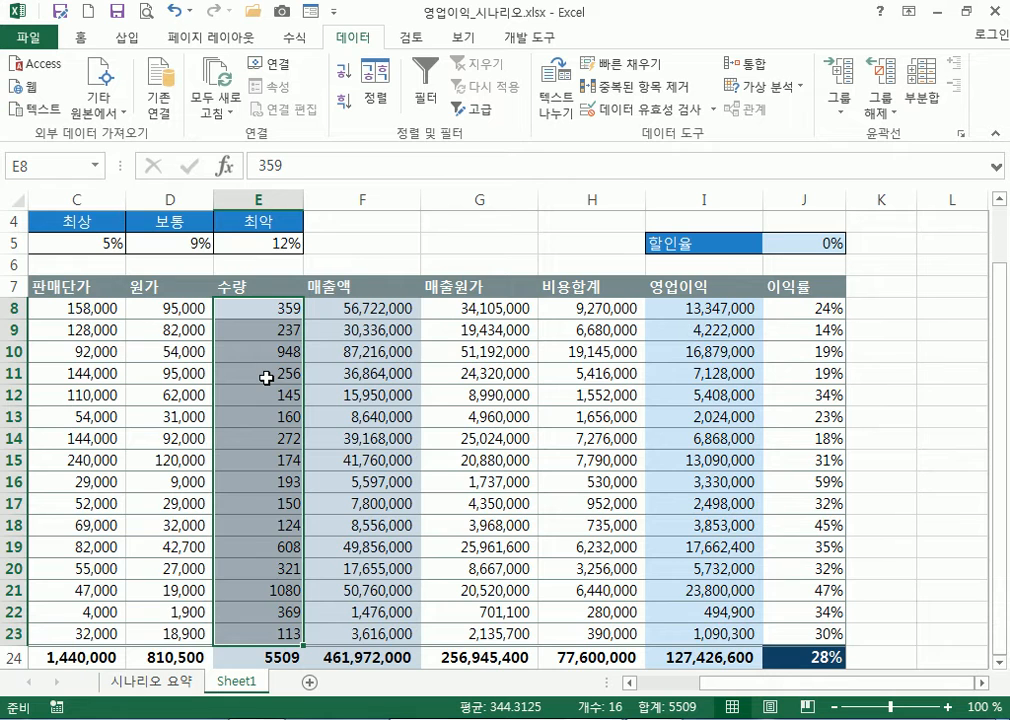
pyautogui.scroll(1, 500, 350)
# Reselect J5 and E8:E23, then inspect the SUM formula for total 영업이익 in I24
pyautogui.click(787, 322)
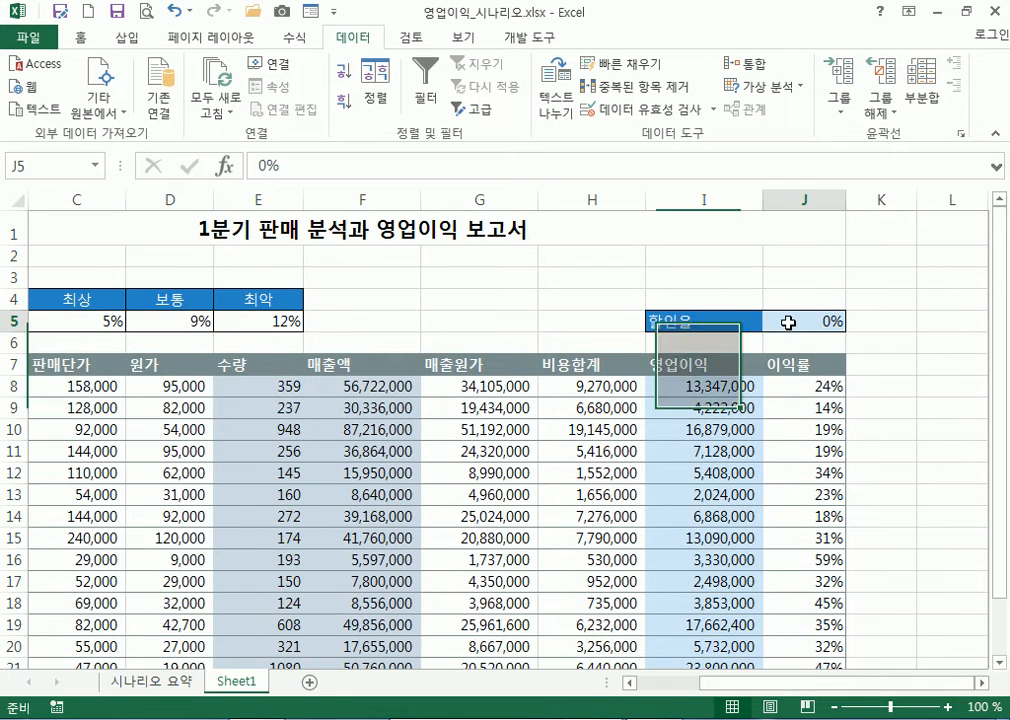
pyautogui.scroll(-2, 427, 363)
pyautogui.moveTo(245, 245); pyautogui.dragTo(250, 565)
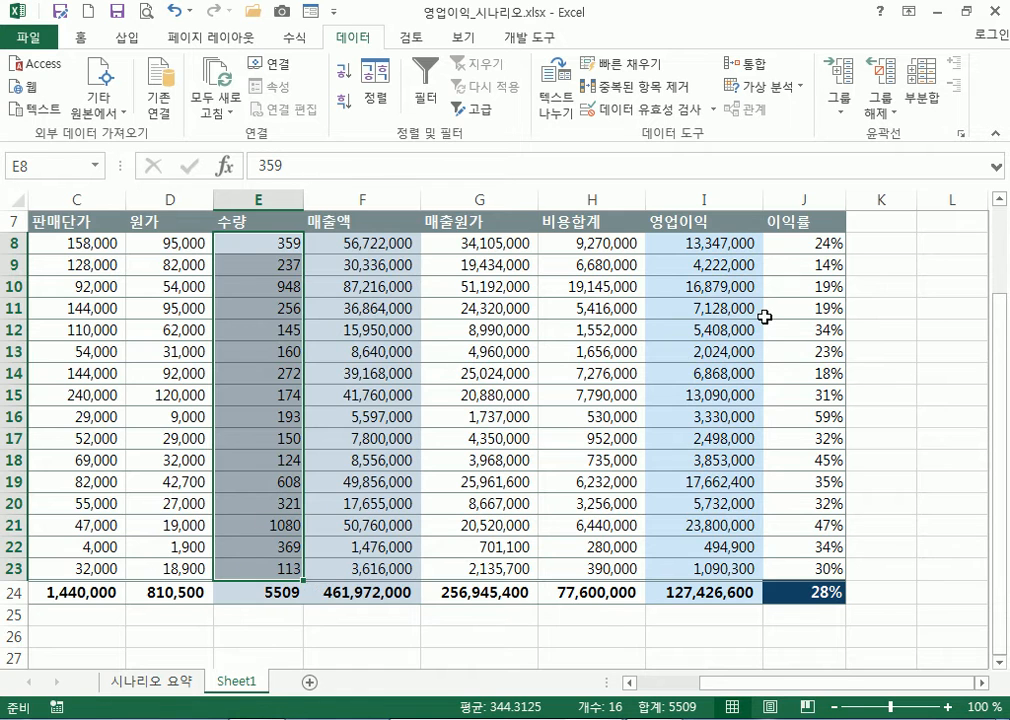
pyautogui.scroll(1, 717, 325)
pyautogui.click(821, 247)
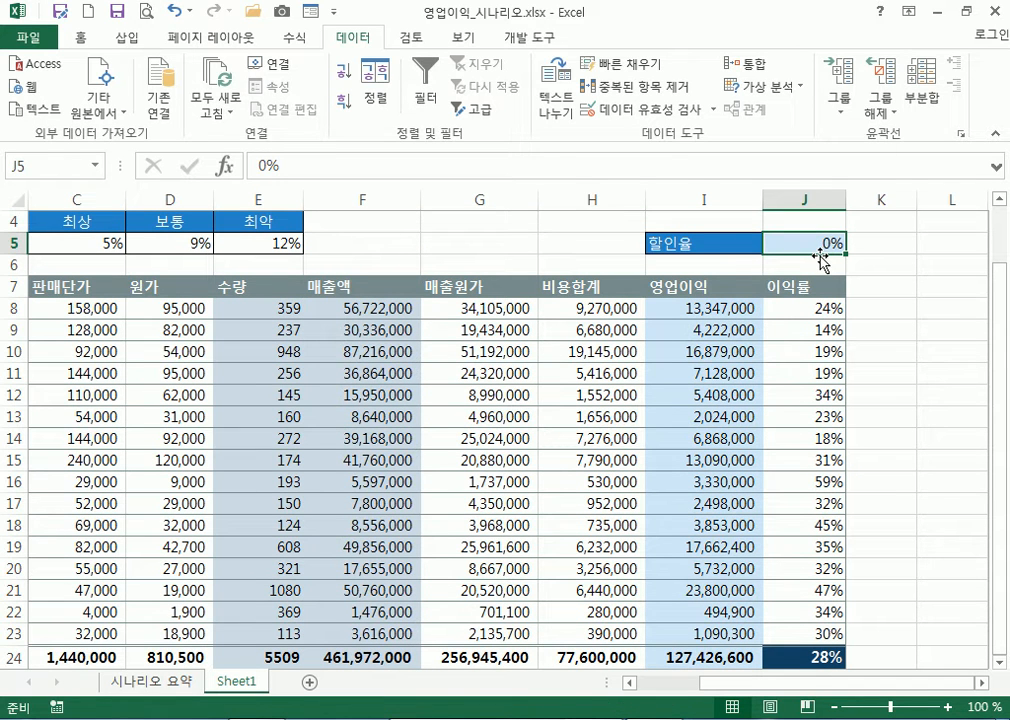
pyautogui.moveTo(266, 310); pyautogui.dragTo(281, 628)
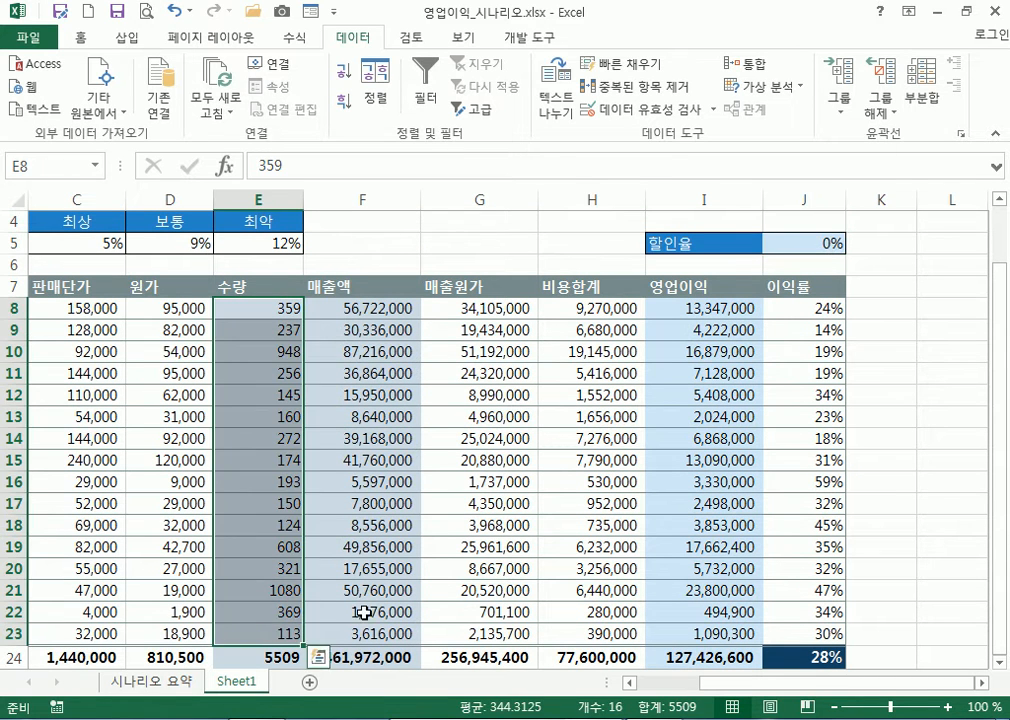
pyautogui.scroll(-2, 832, 548)
pyautogui.click(718, 526)
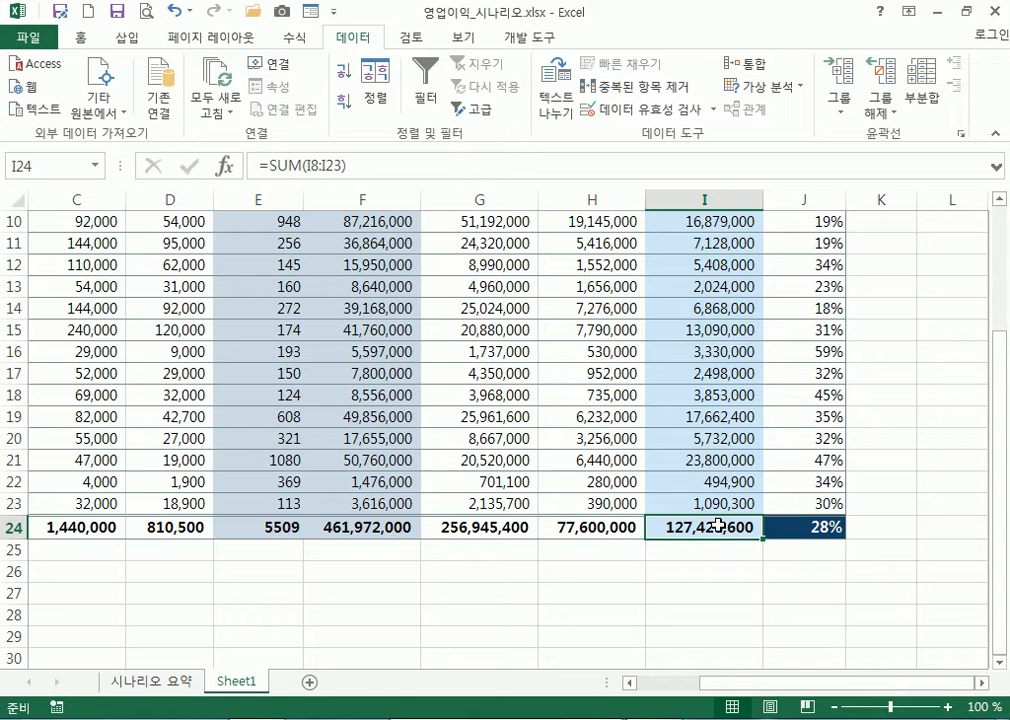
# Scroll back to the top of Sheet1 and move off the totals to an empty cell
pyautogui.scroll(2, 600, 482)
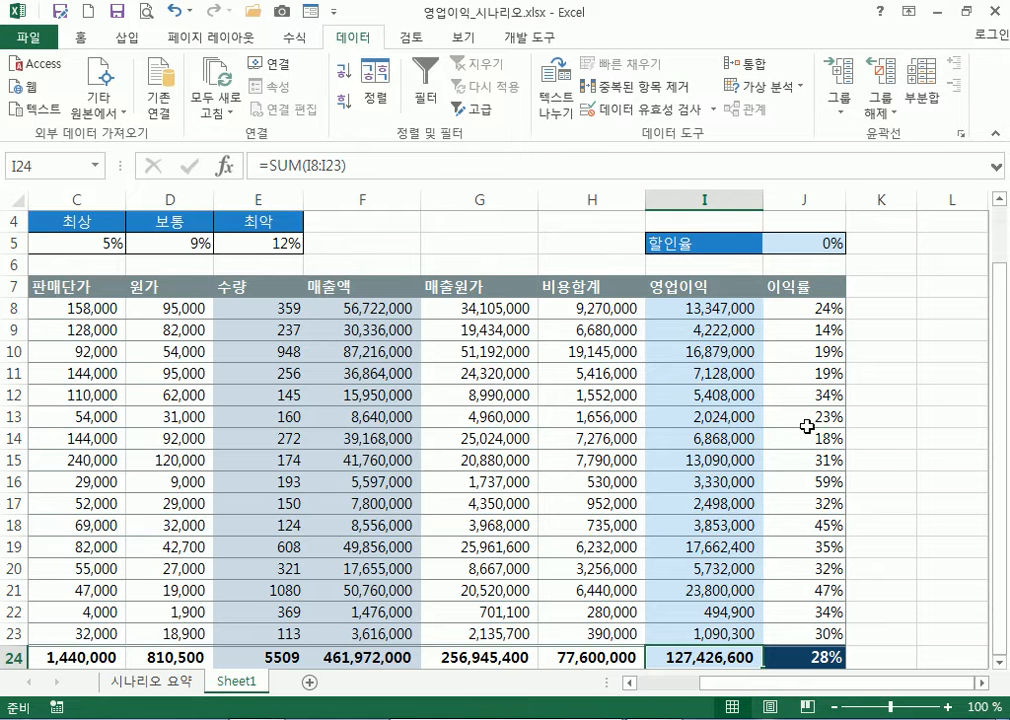
pyautogui.scroll(1, 540, 430)
pyautogui.click(412, 290)
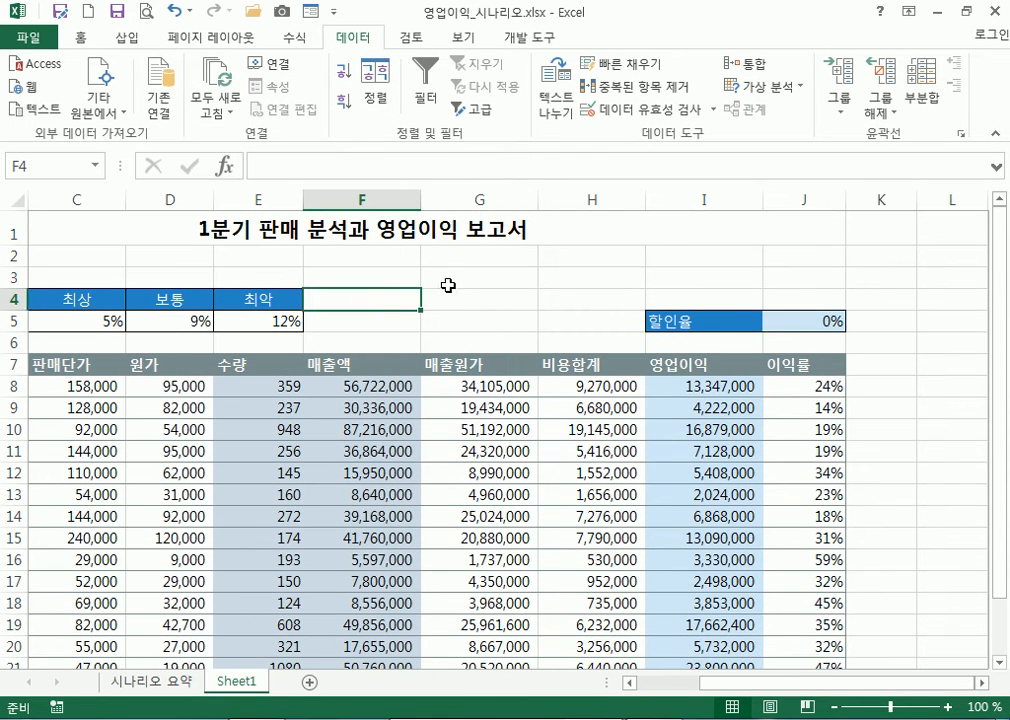
pyautogui.click(460, 280)
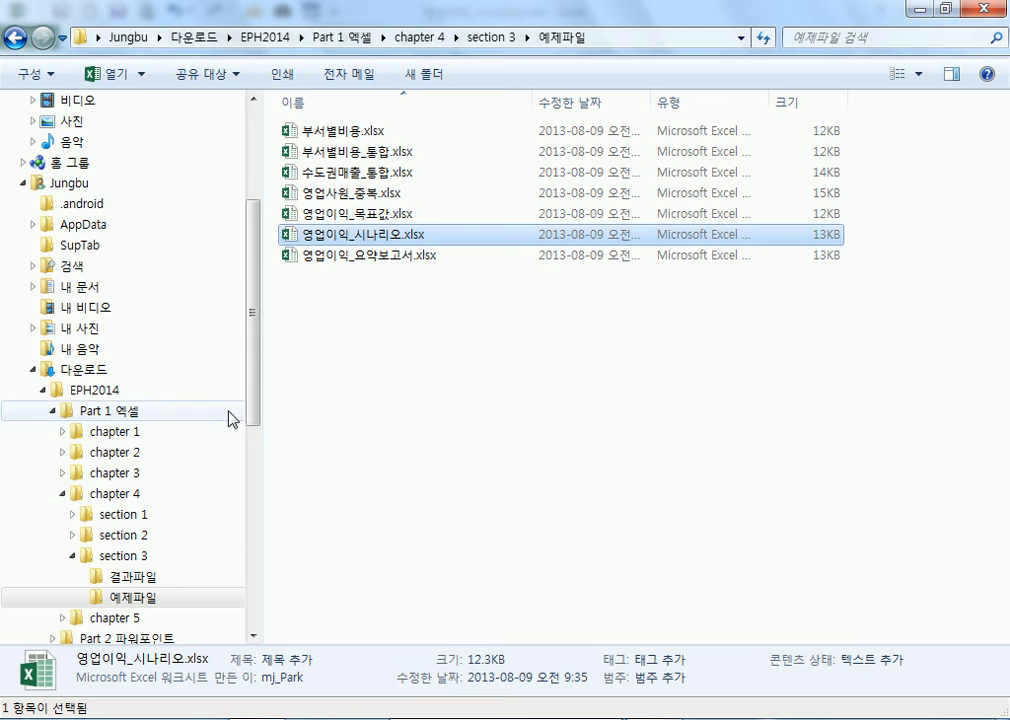
# Collapse chapter 4, go to chapter 5 > section 1 > 예제파일, and open 주문_양식도구.xlsx
pyautogui.moveTo(255, 392); pyautogui.dragTo(198, 453)
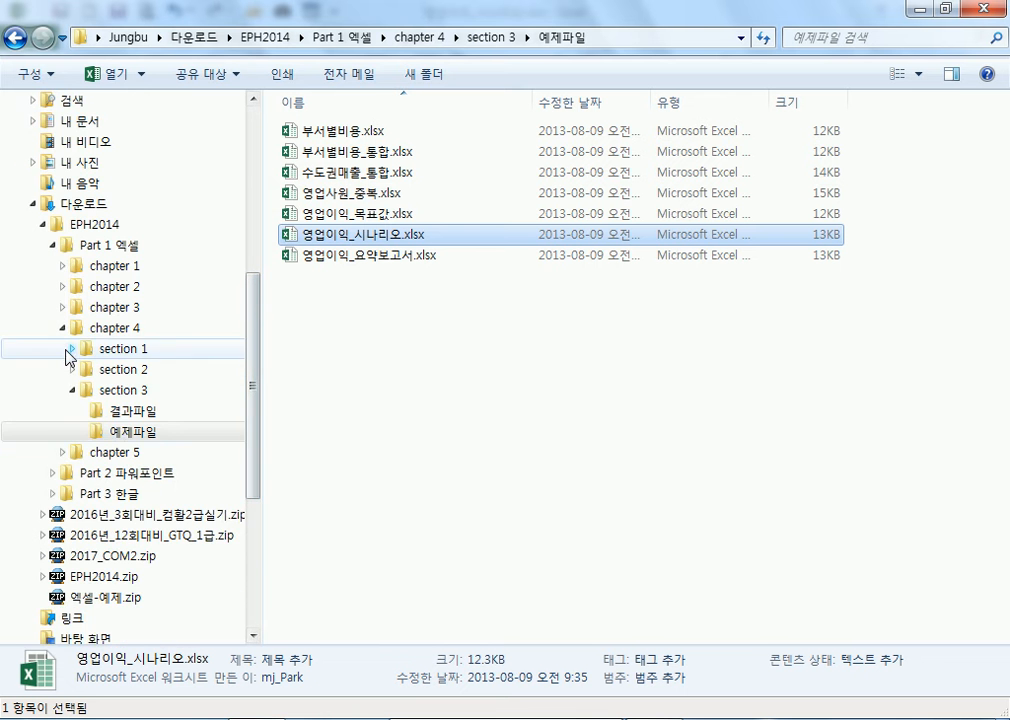
pyautogui.click(62, 328)
pyautogui.click(95, 349)
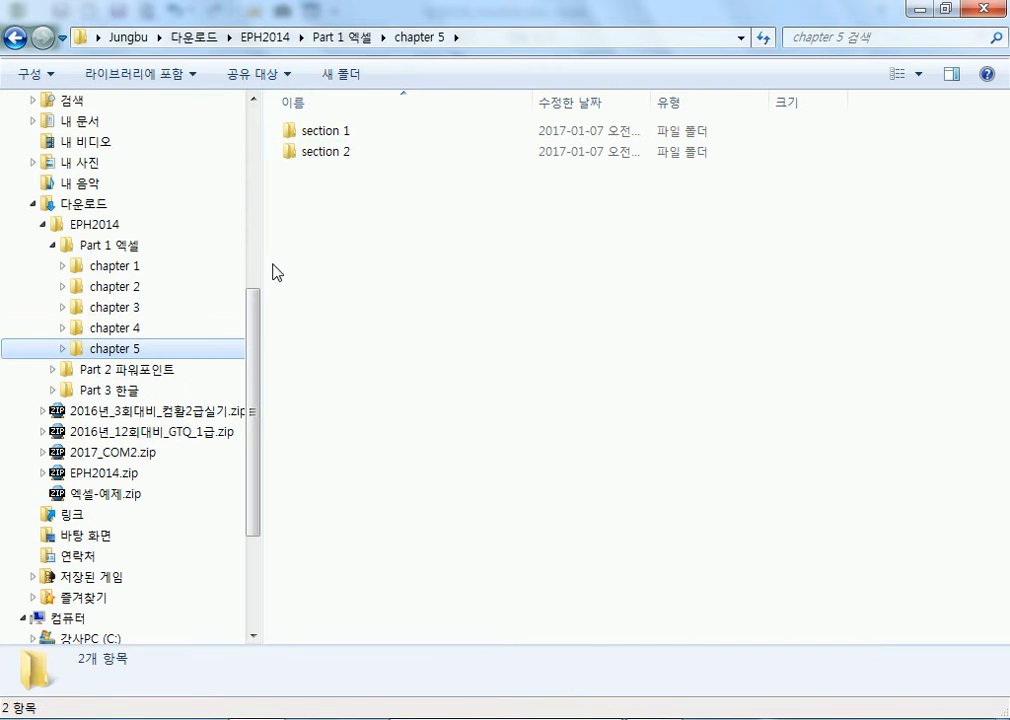
pyautogui.doubleClick(322, 132)
pyautogui.click(322, 151)
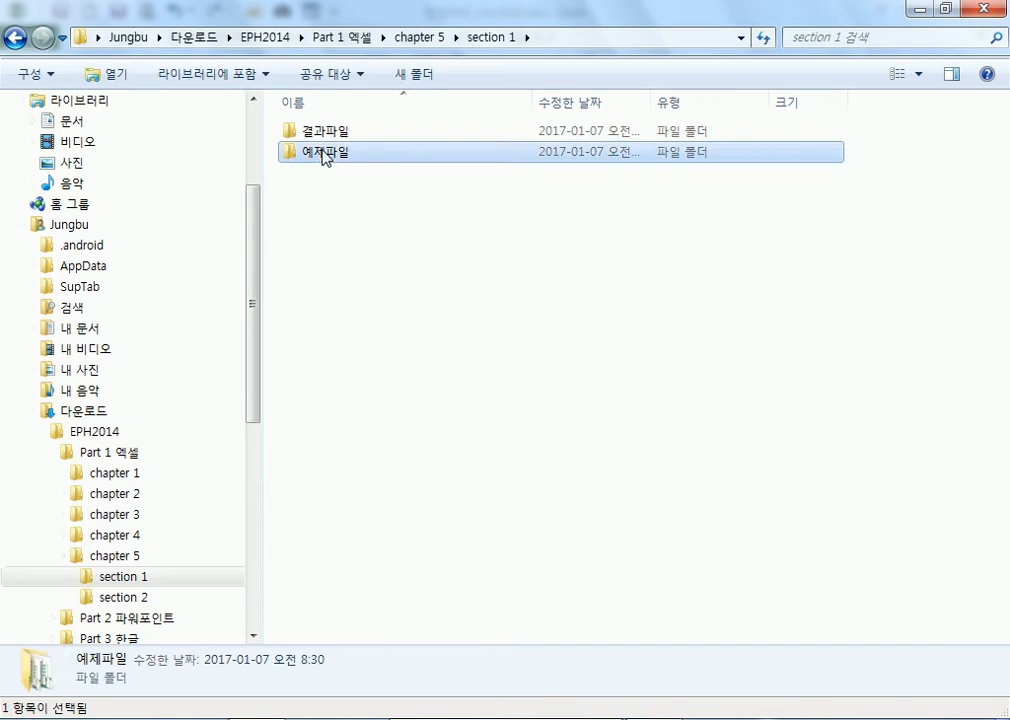
pyautogui.doubleClick(322, 152)
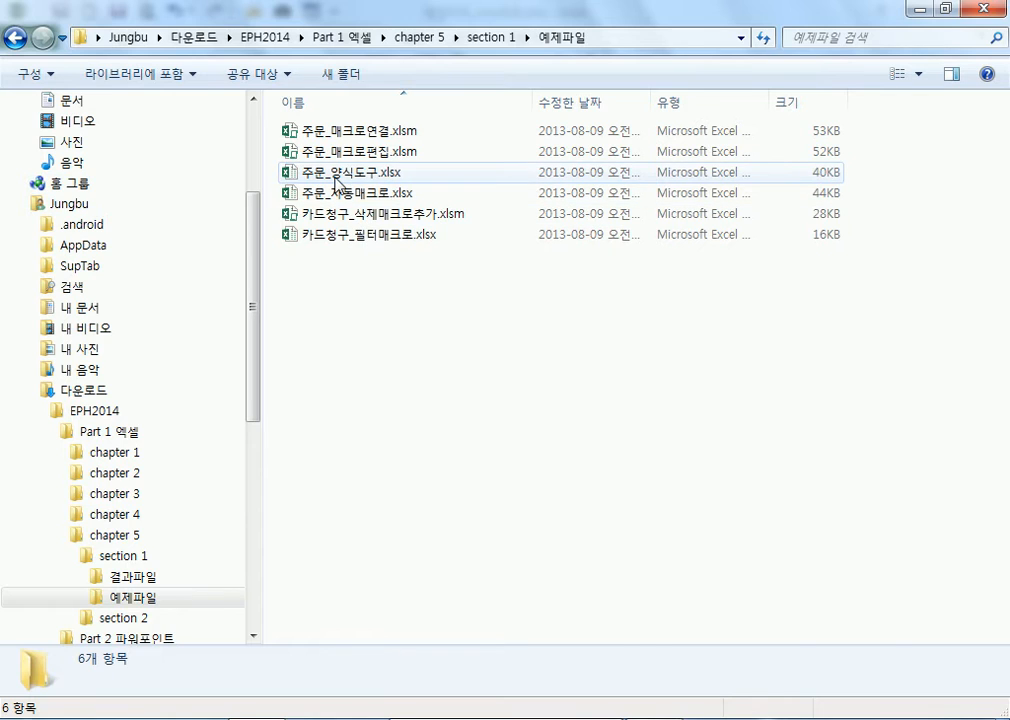
pyautogui.doubleClick(336, 174)
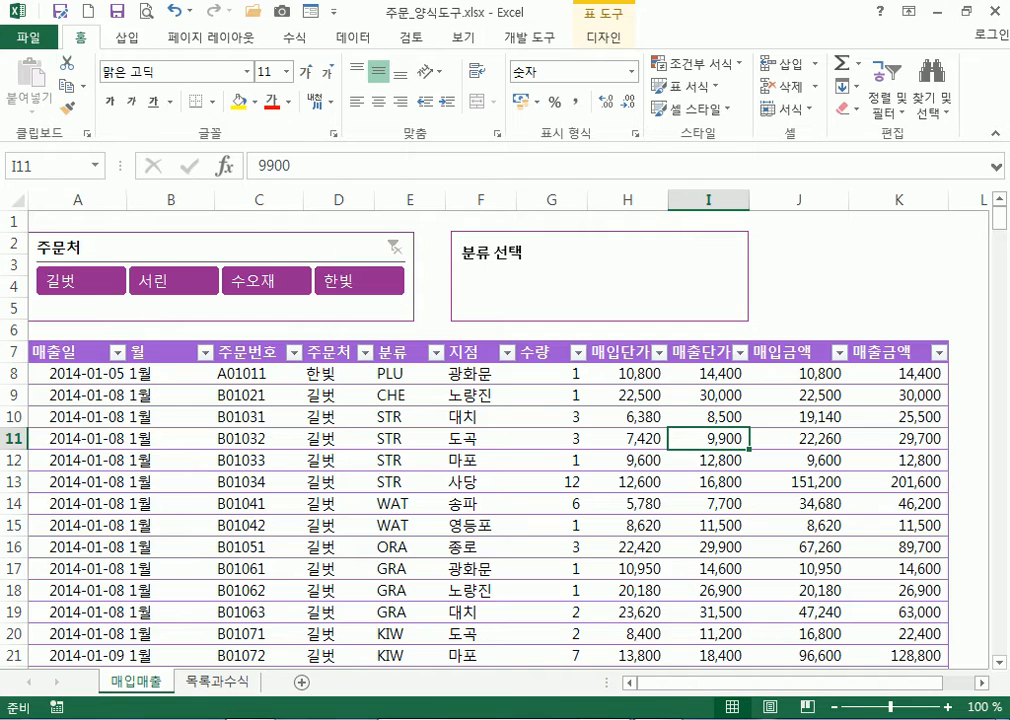
# Open the finished 주문_양식도구_완성.xlsx from the 결과파일 folder and select its 분류 선택 shape
pyautogui.hotkey('alt', 'Tab')
pyautogui.click(143, 577)
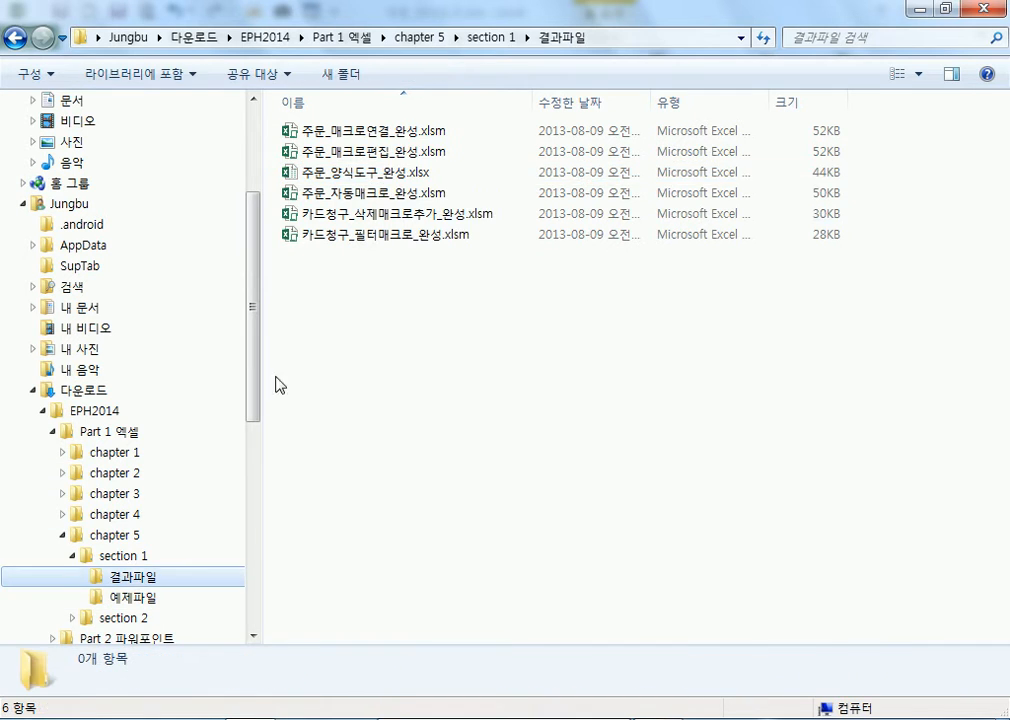
pyautogui.doubleClick(350, 171)
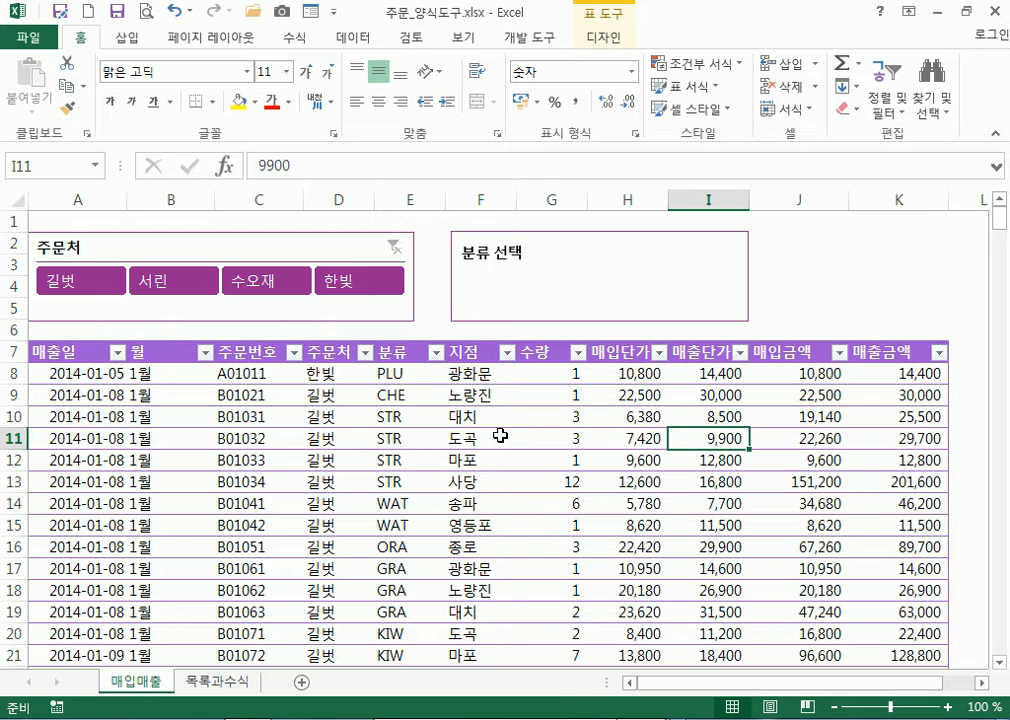
pyautogui.click(472, 285)
# Filter the orders by 한빛, 길벗, 서린, 수오재 and 한빛 in the 주문처 slicer, then clear it
pyautogui.click(383, 282)
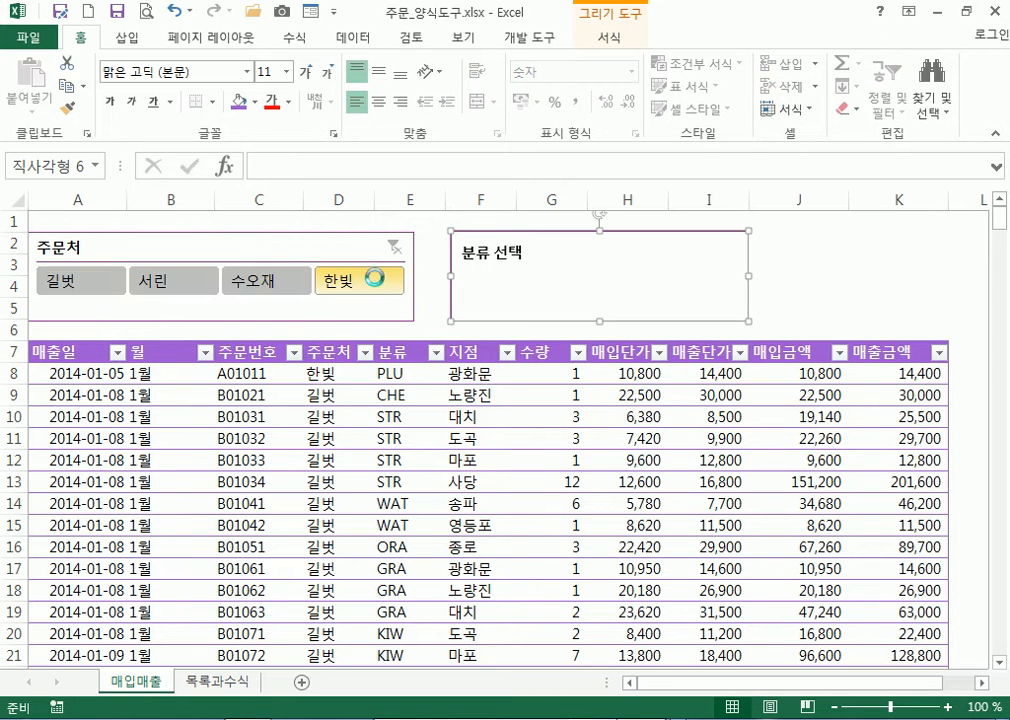
pyautogui.click(106, 285)
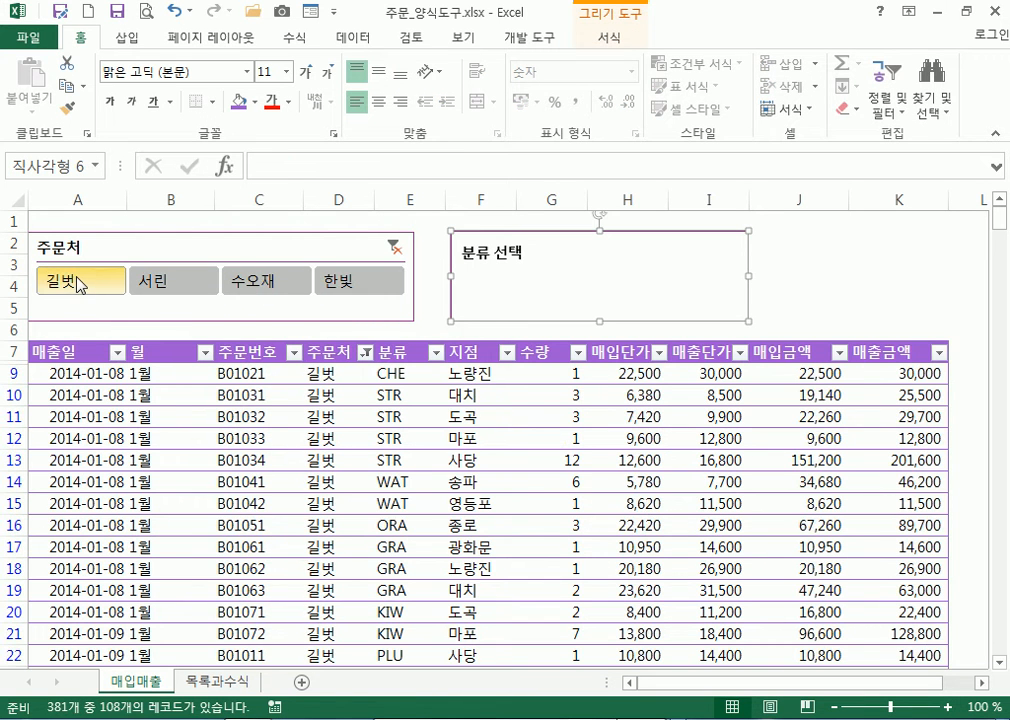
pyautogui.click(160, 283)
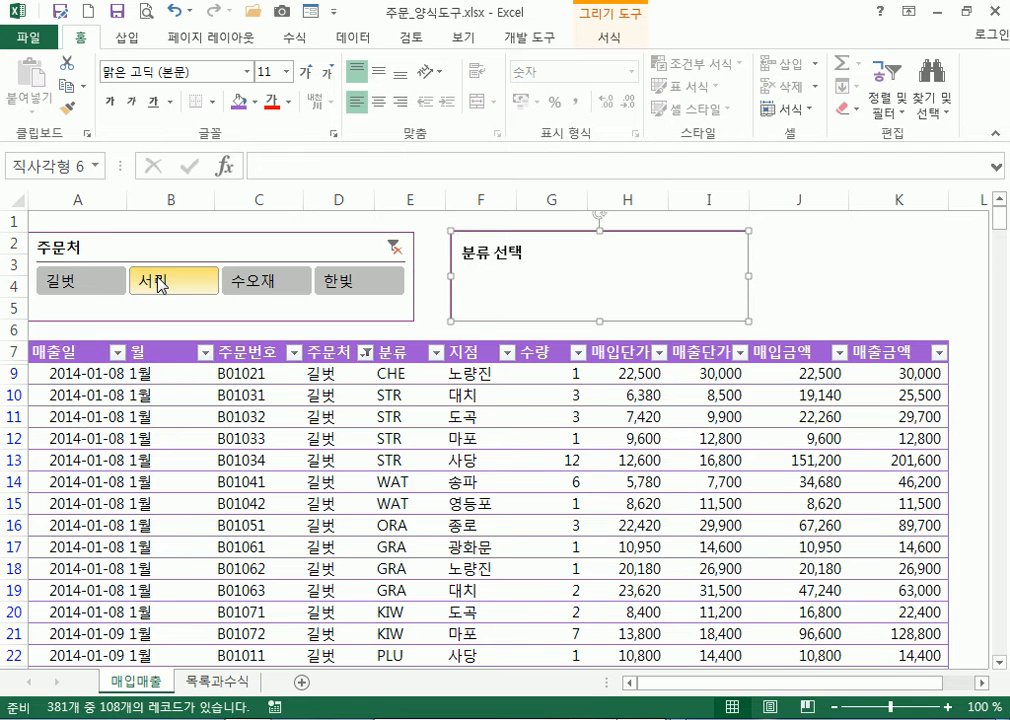
pyautogui.click(265, 283)
pyautogui.click(342, 290)
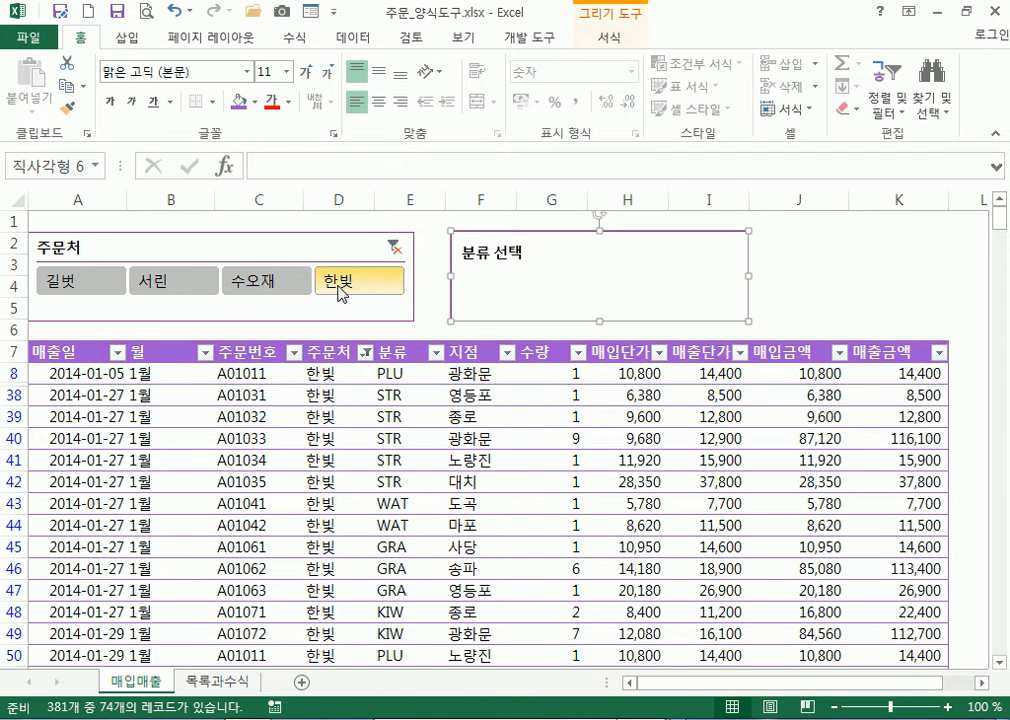
pyautogui.click(395, 250)
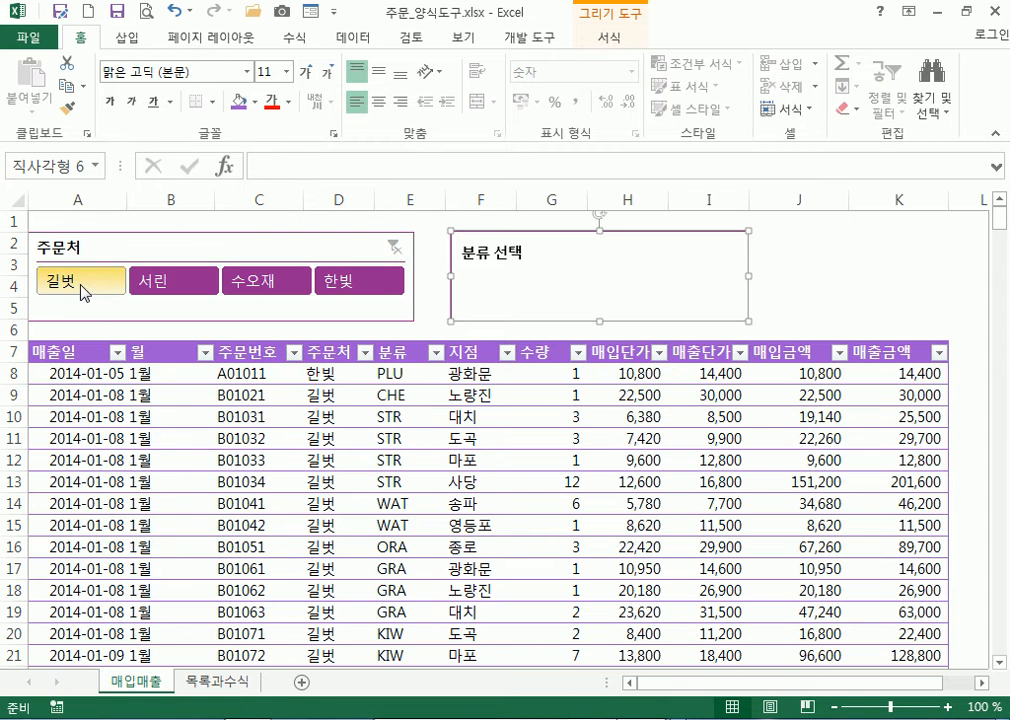
# Filter the orders to 길벗 and then 한빛, reviewing the rows, and clear the 주문처 filter
pyautogui.click(82, 288)
pyautogui.scroll(-3, 361, 334)
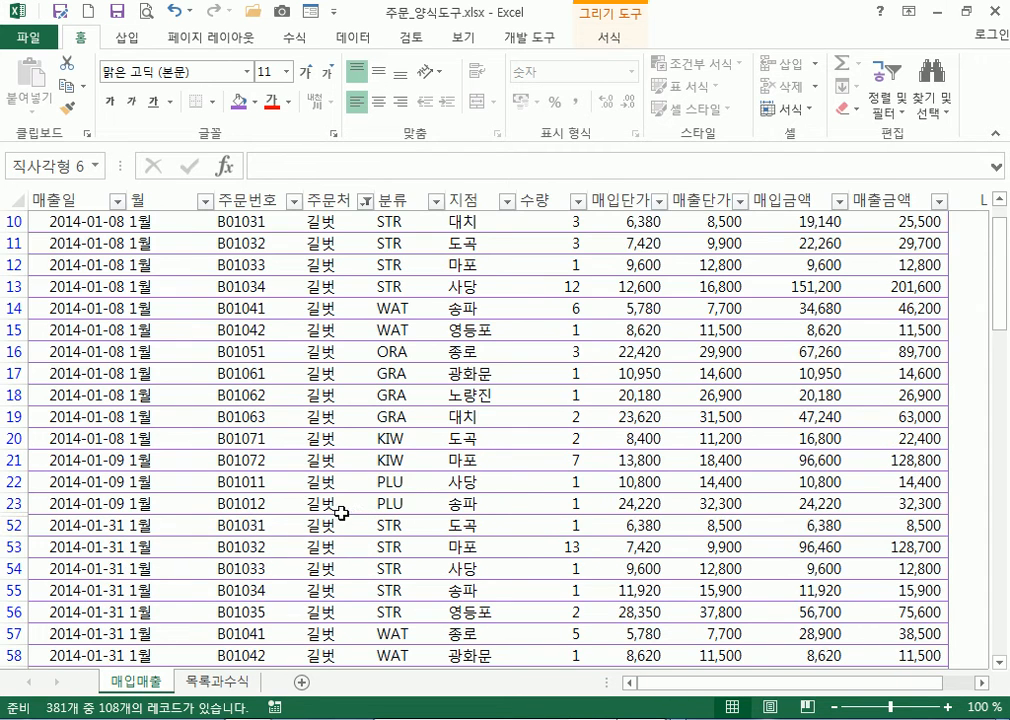
pyautogui.scroll(-5, 341, 518)
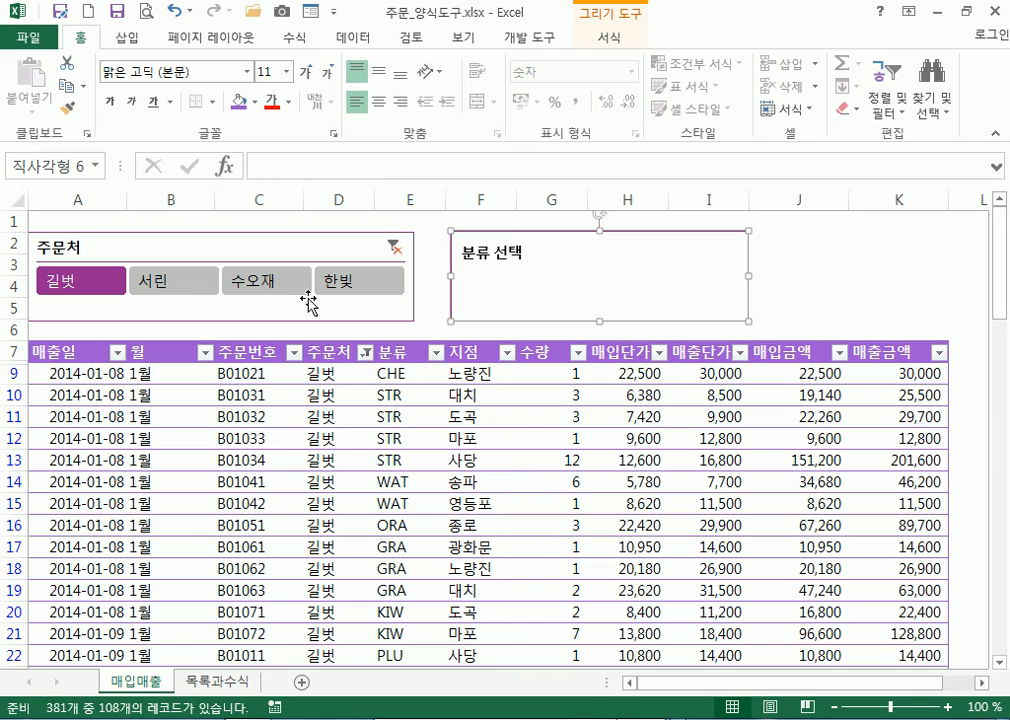
pyautogui.click(390, 283)
pyautogui.scroll(-4, 343, 520)
pyautogui.scroll(4, 370, 420)
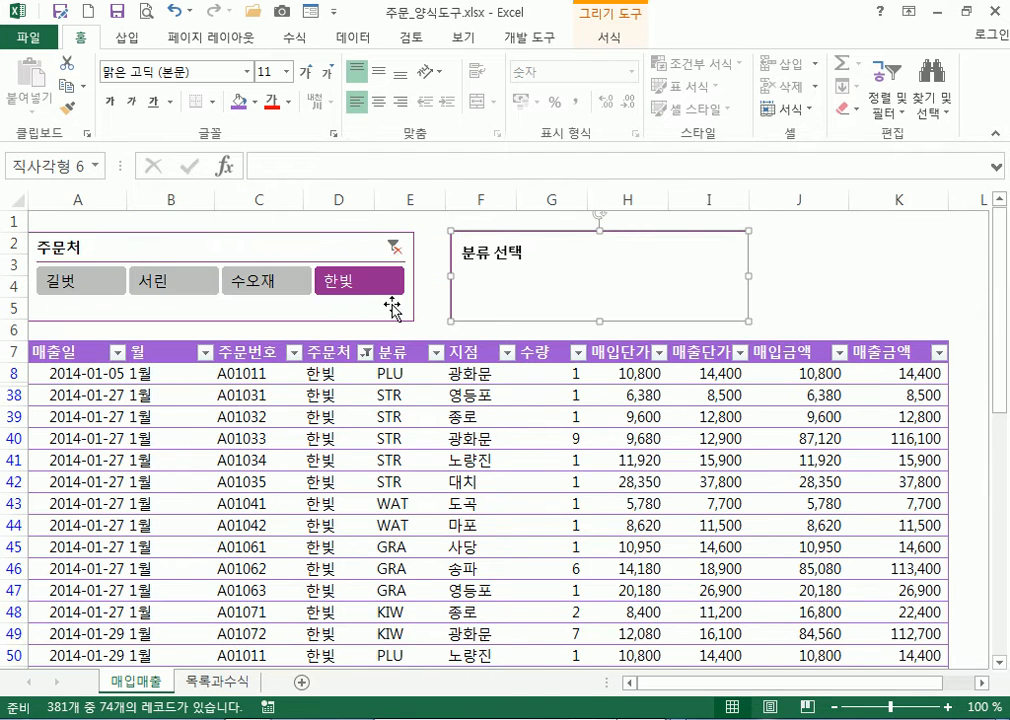
pyautogui.click(396, 250)
pyautogui.scroll(-9, 316, 485)
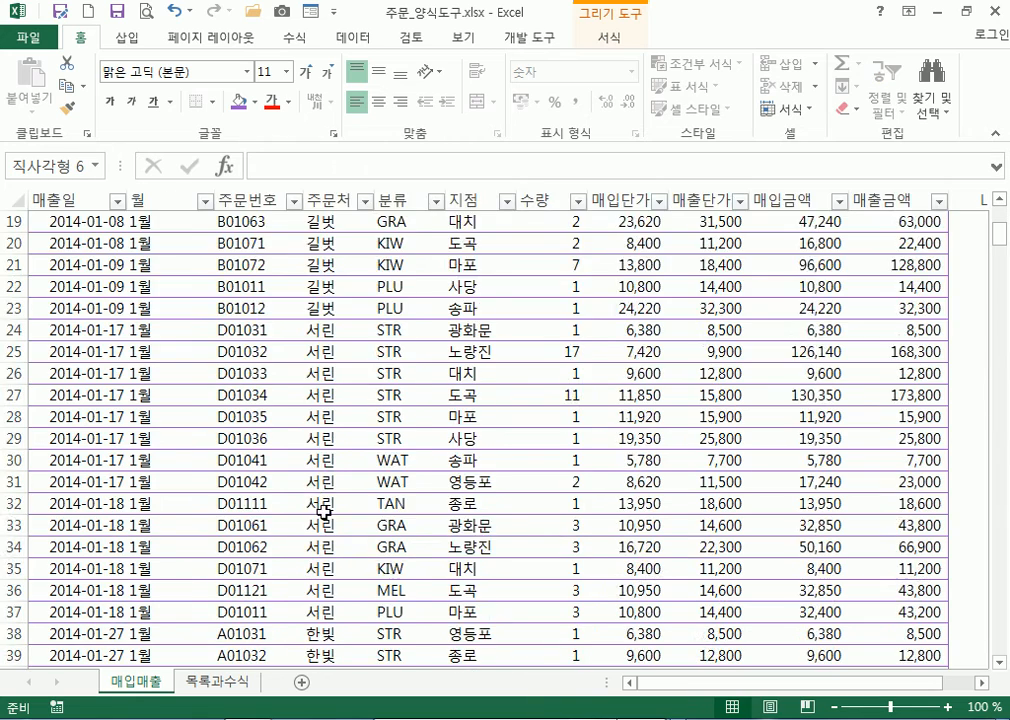
pyautogui.scroll(9, 325, 514)
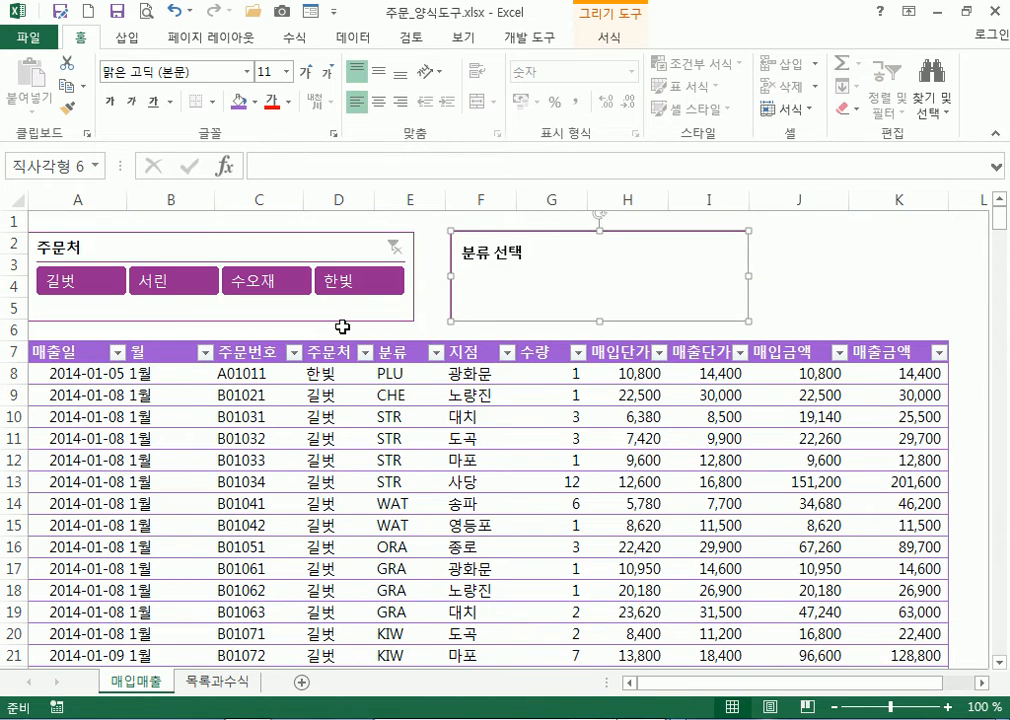
# Bring the finished workbook forward and choose GRA in the 분류 선택 combo box
pyautogui.click(632, 718)
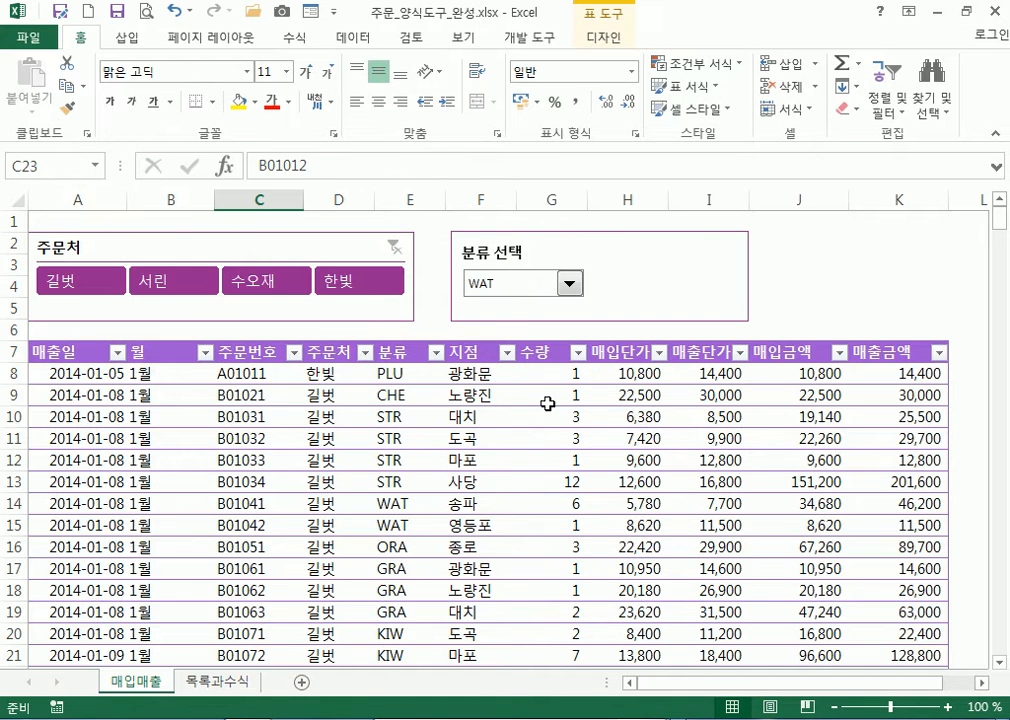
pyautogui.click(562, 286)
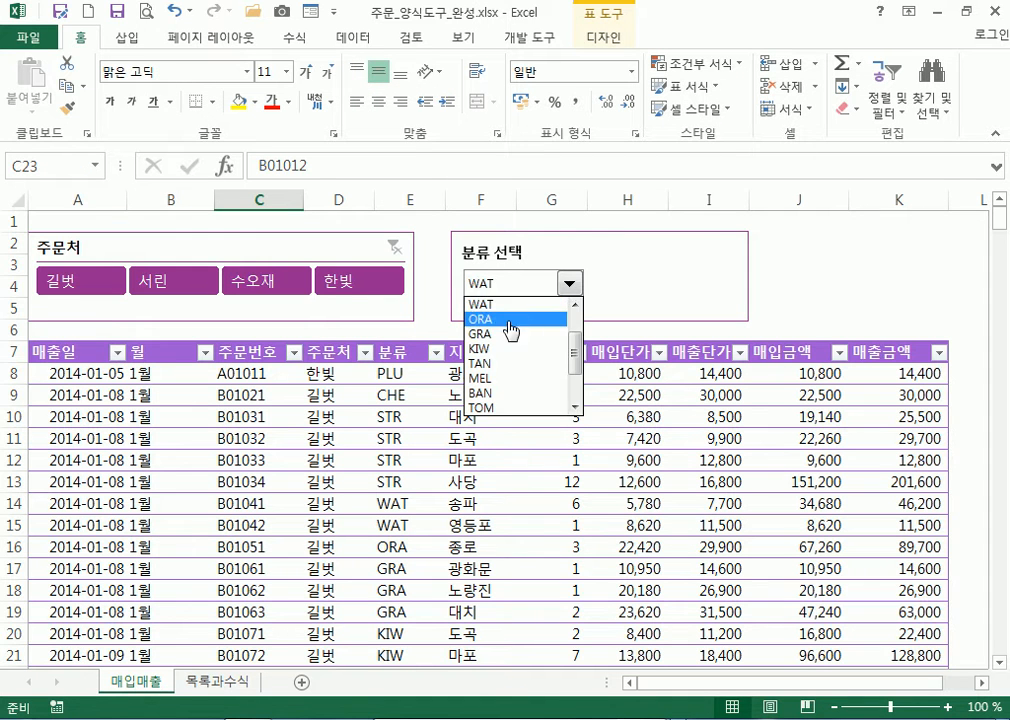
pyautogui.click(483, 308)
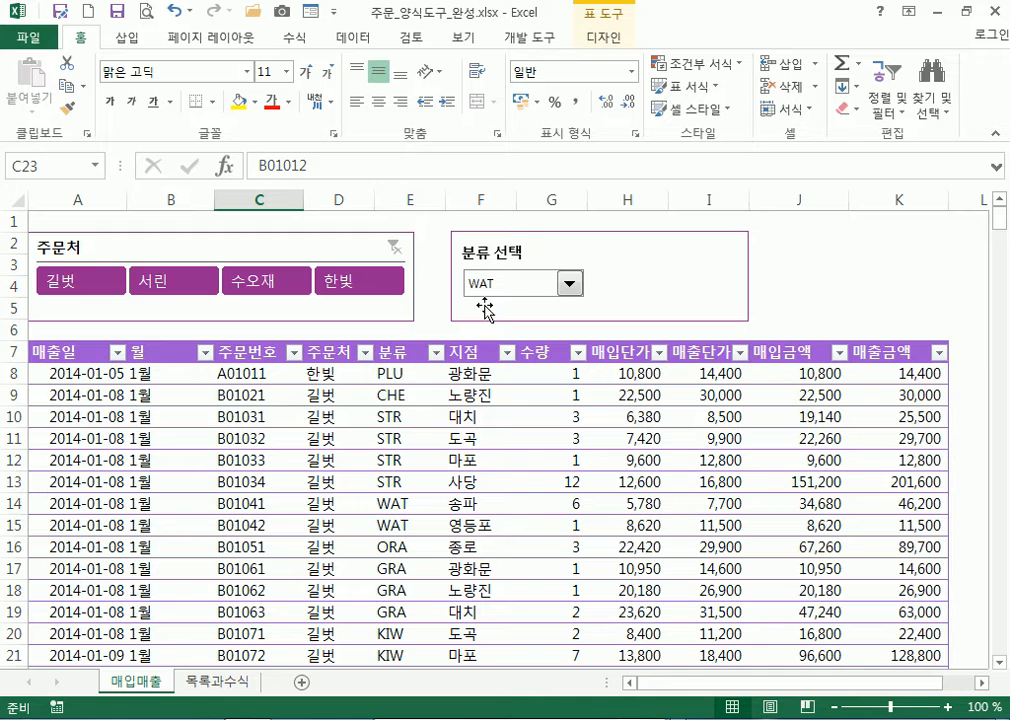
pyautogui.click(569, 284)
pyautogui.click(483, 336)
# Filter the table to 한빛 orders and switch the category to BAN
pyautogui.click(388, 281)
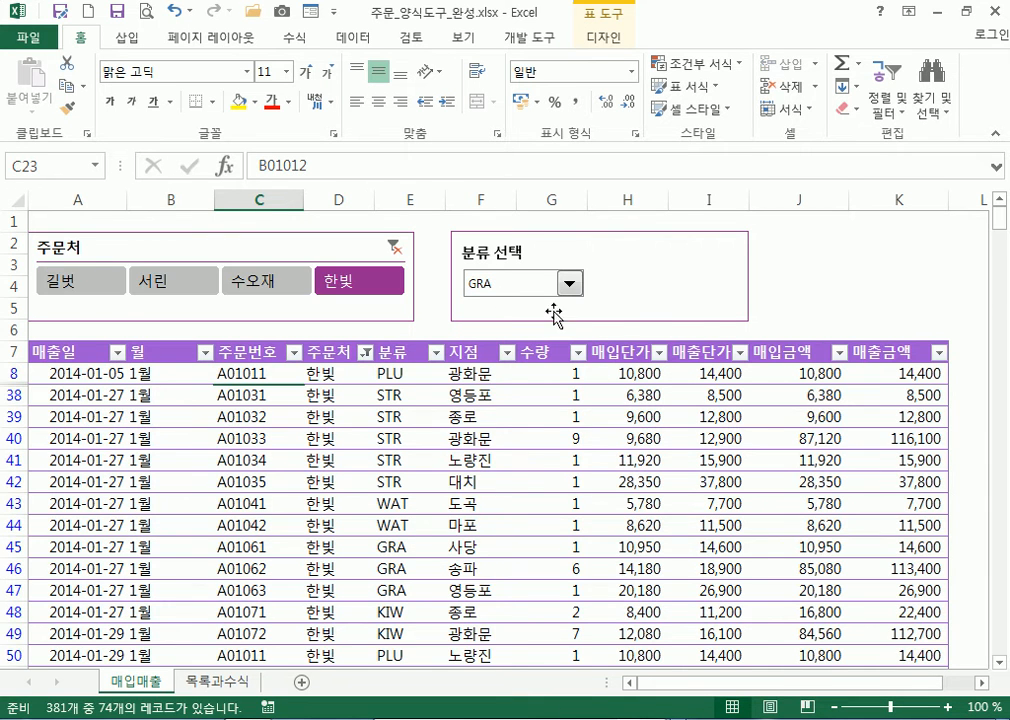
pyautogui.scroll(-4, 560, 380)
pyautogui.scroll(5, 579, 259)
pyautogui.click(569, 284)
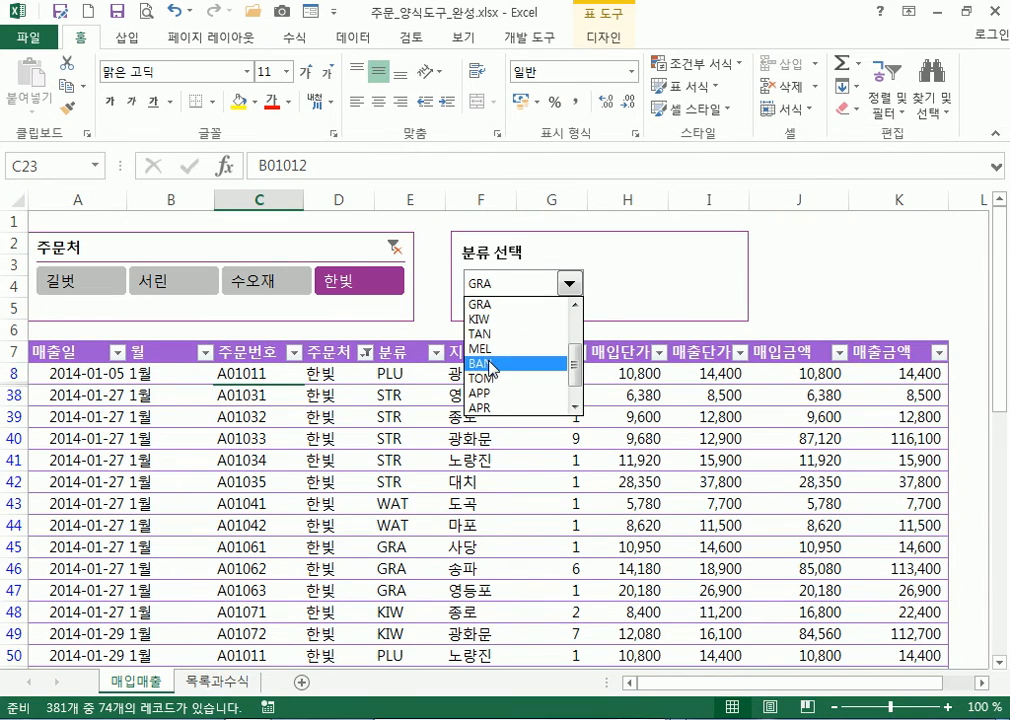
pyautogui.click(497, 363)
pyautogui.scroll(-4, 540, 452)
pyautogui.scroll(4, 540, 452)
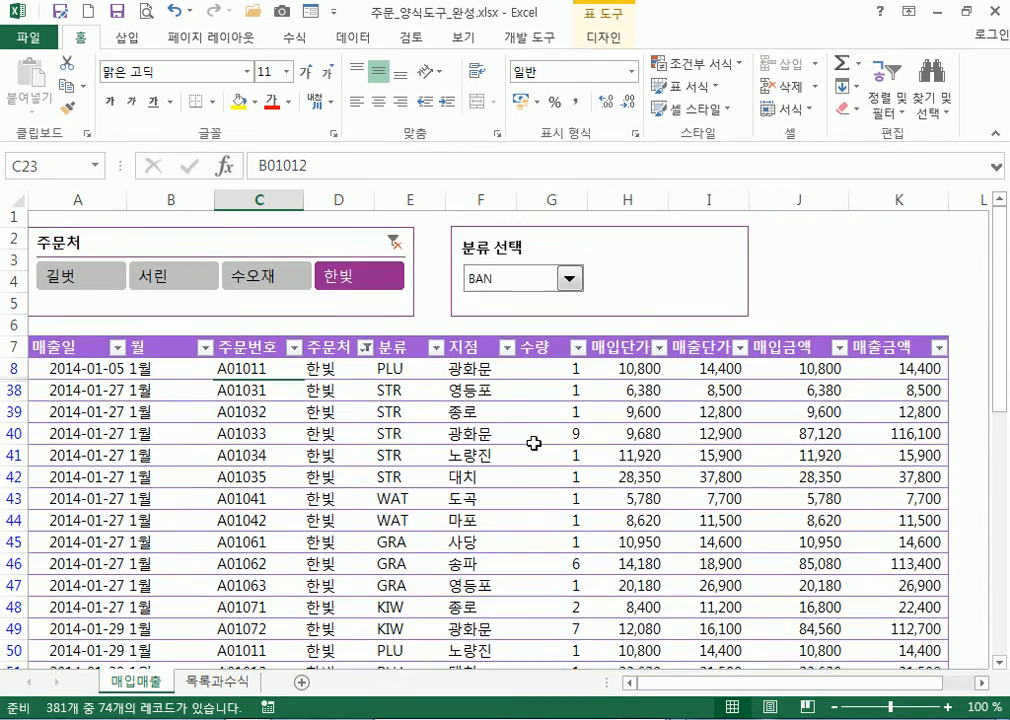
# Filter to 수오재 orders, glance at the 목록과수식 sheet, and close the finished workbook
pyautogui.click(290, 283)
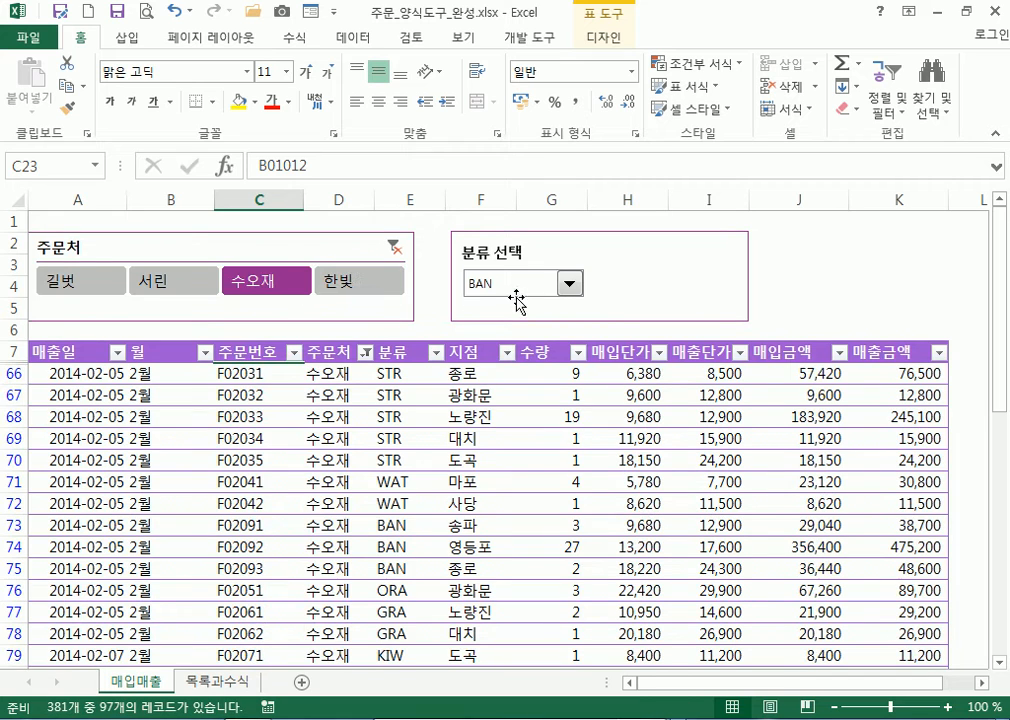
pyautogui.scroll(-3, 532, 406)
pyautogui.scroll(3, 532, 406)
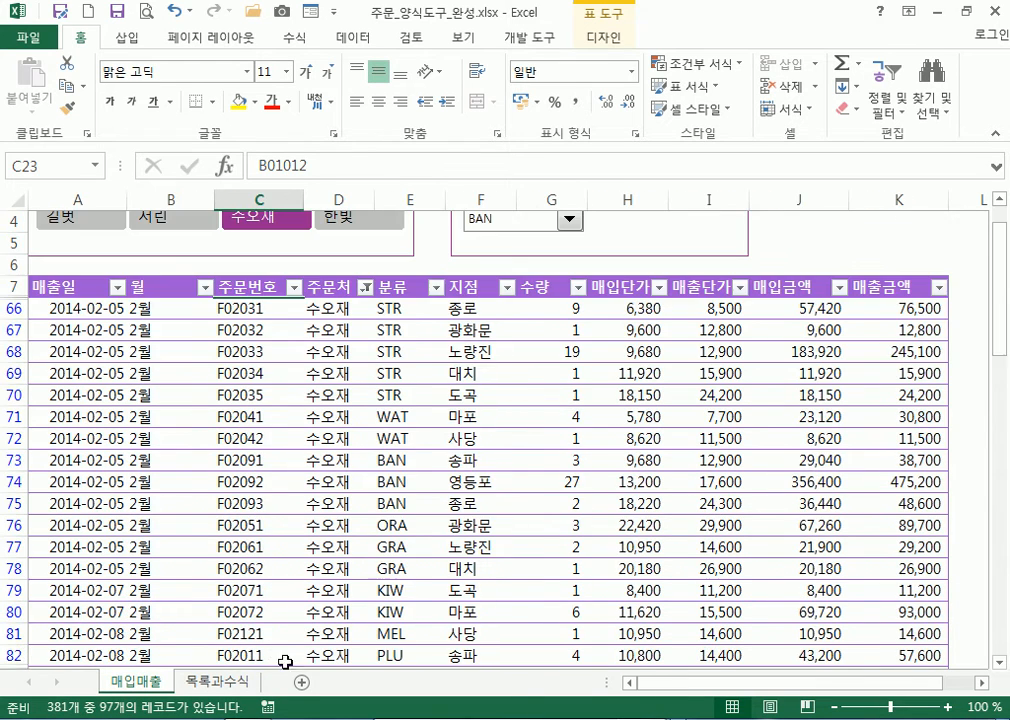
pyautogui.click(220, 683)
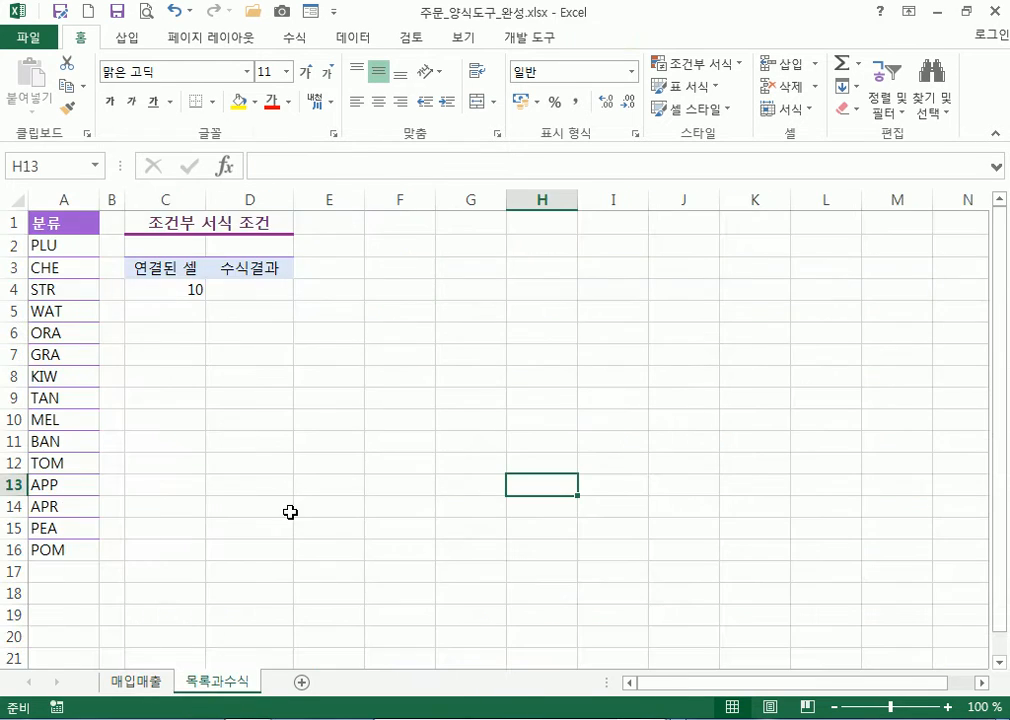
pyautogui.click(156, 683)
pyautogui.scroll(1, 669, 196)
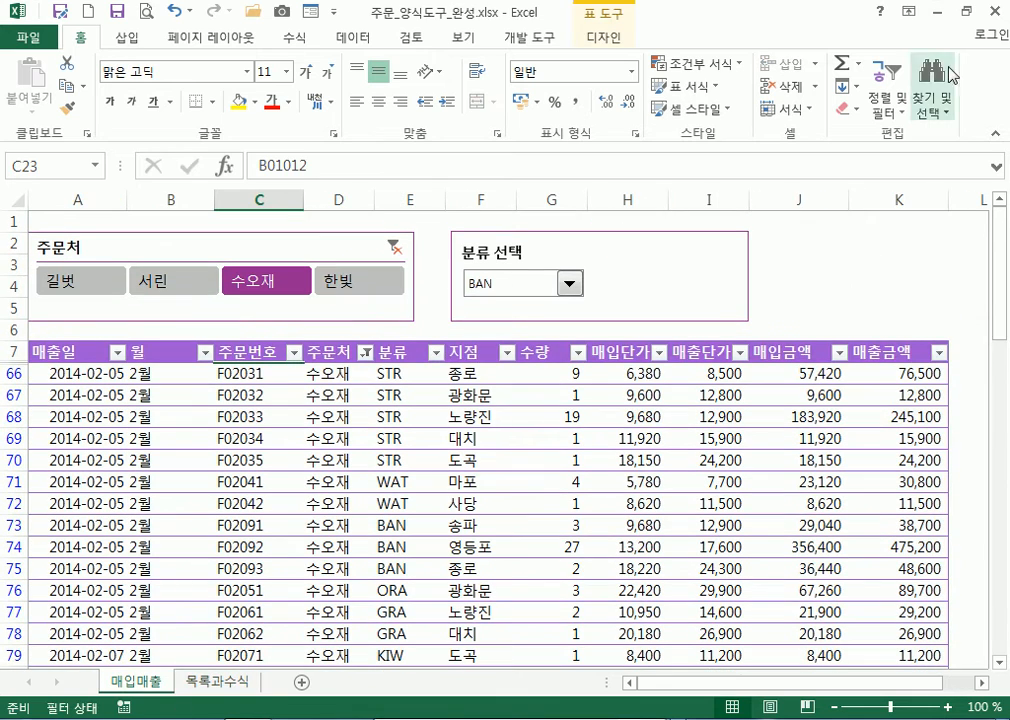
pyautogui.click(997, 13)
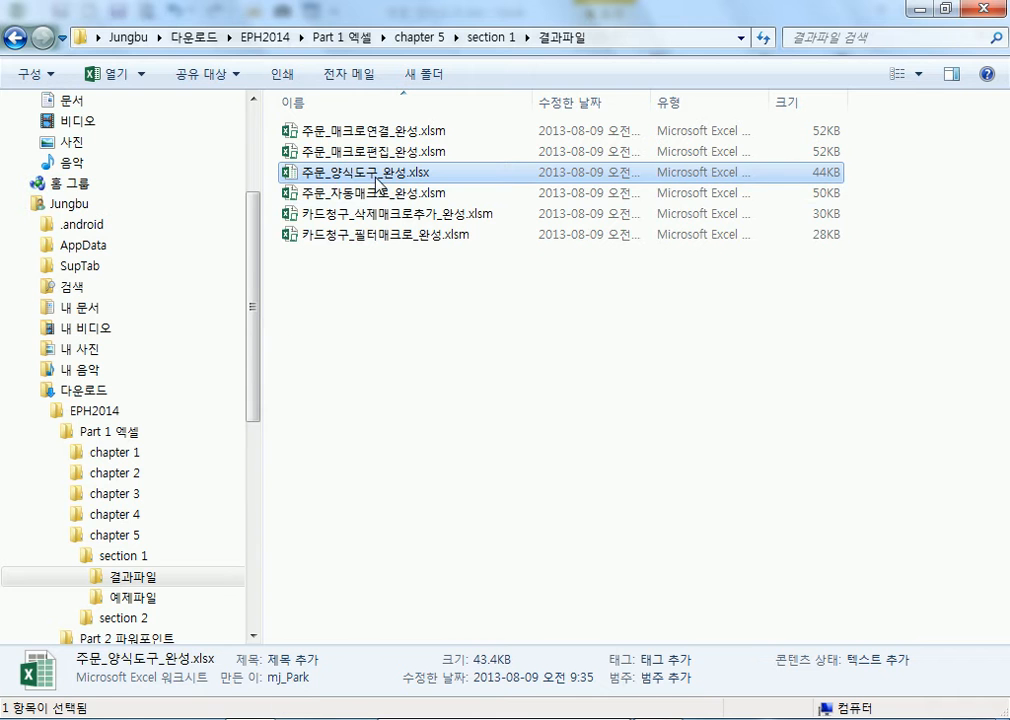
# Open the 예제파일 folder, then bring the 주문_양식도구.xlsx workbook back to the front
pyautogui.click(135, 597)
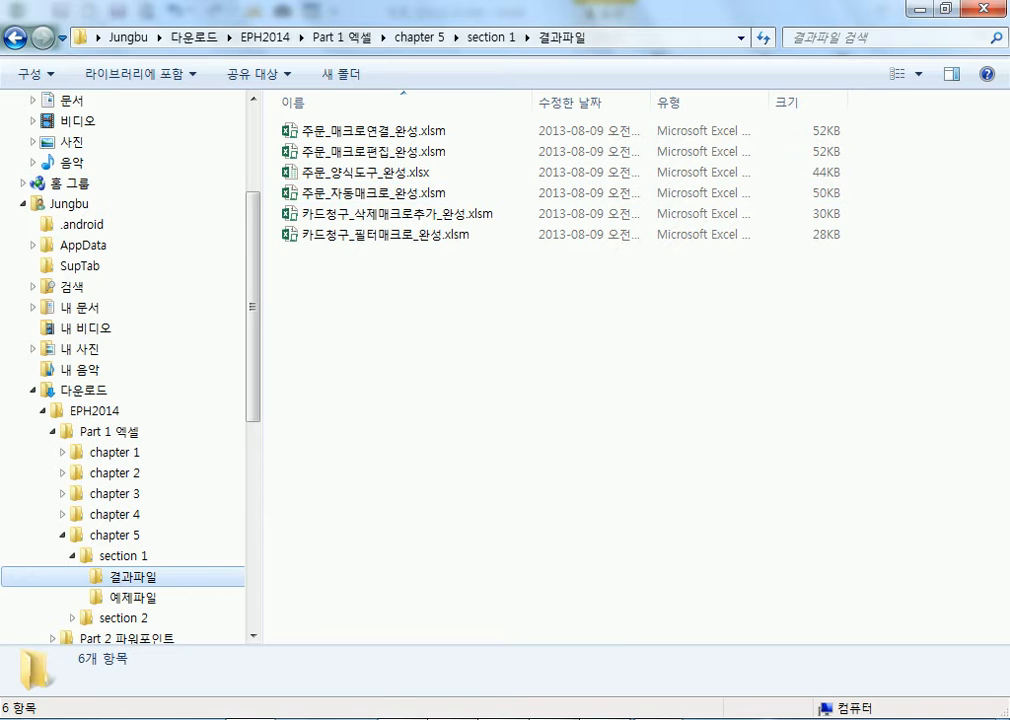
pyautogui.moveTo(350, 718)
pyautogui.click(892, 628)
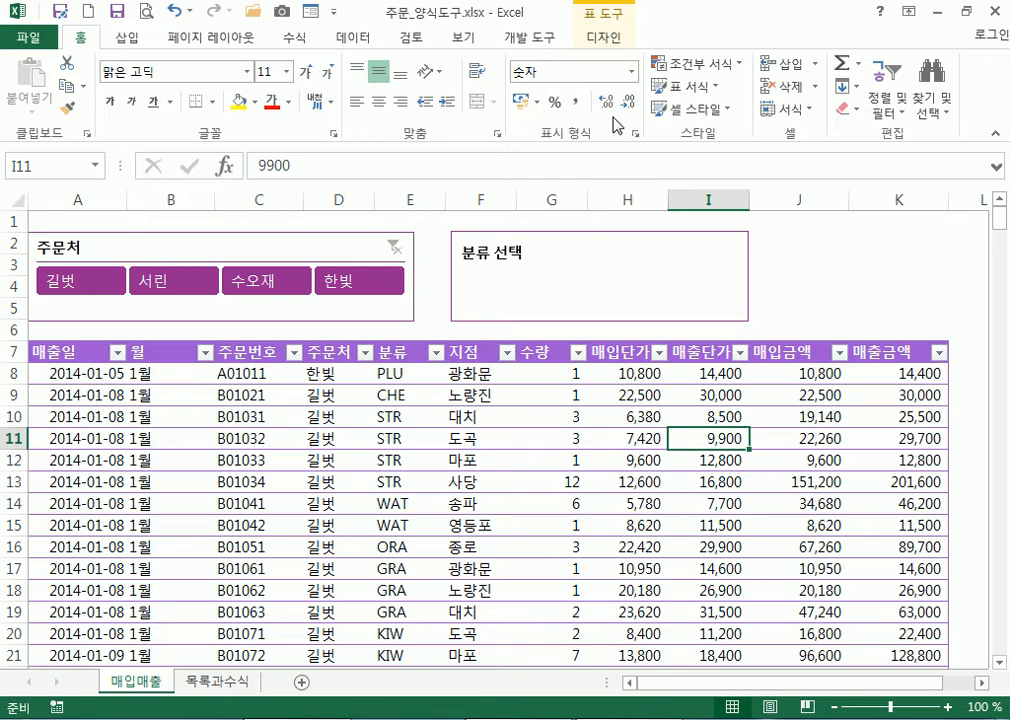
# Select cell K3, then open the Excel 옵션 dialog from the File view
pyautogui.click(530, 40)
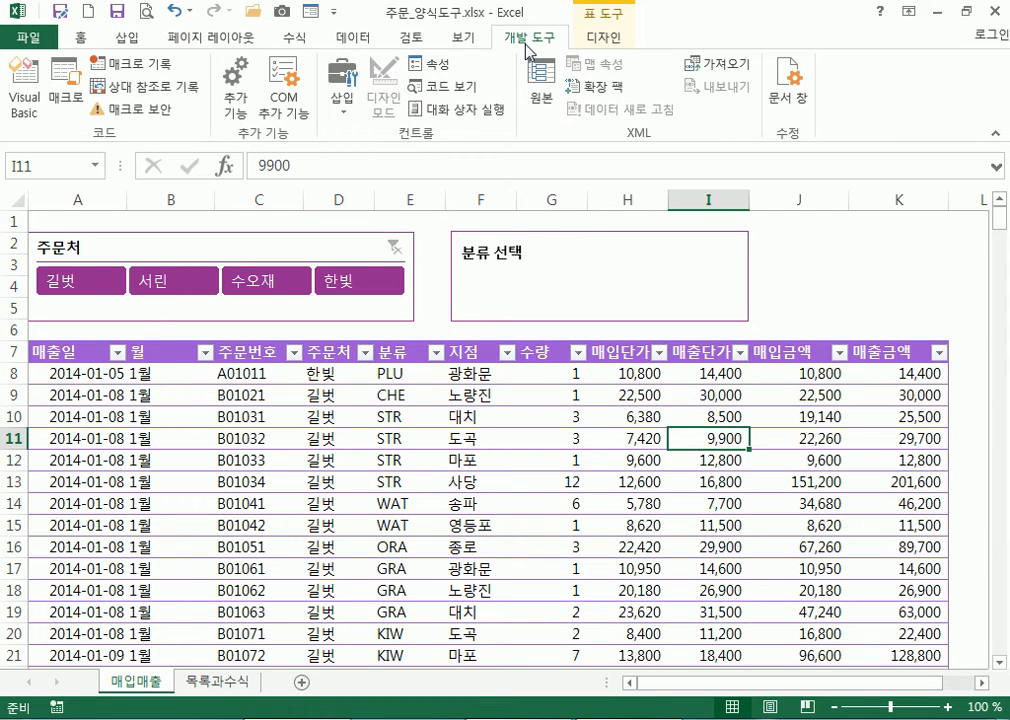
pyautogui.click(890, 264)
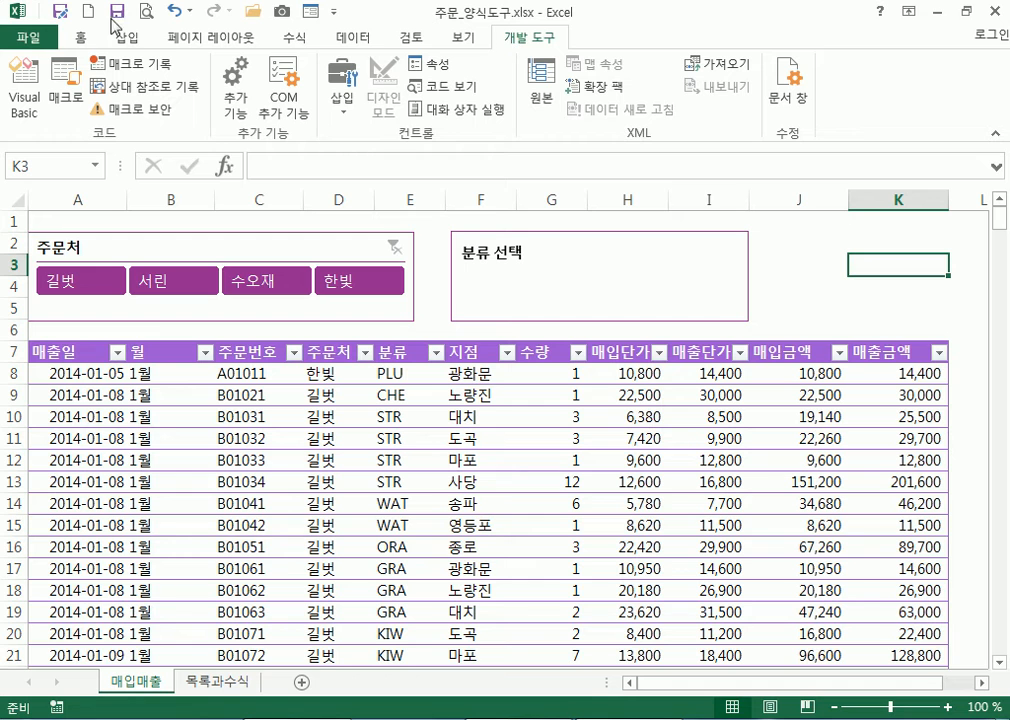
pyautogui.click(30, 40)
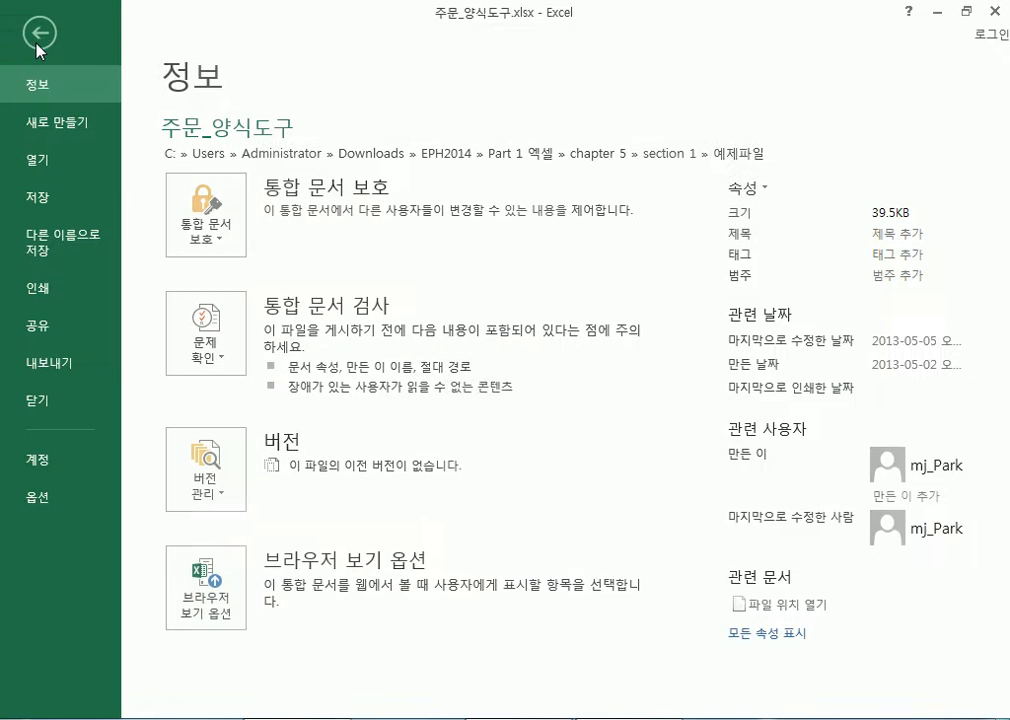
pyautogui.click(38, 40)
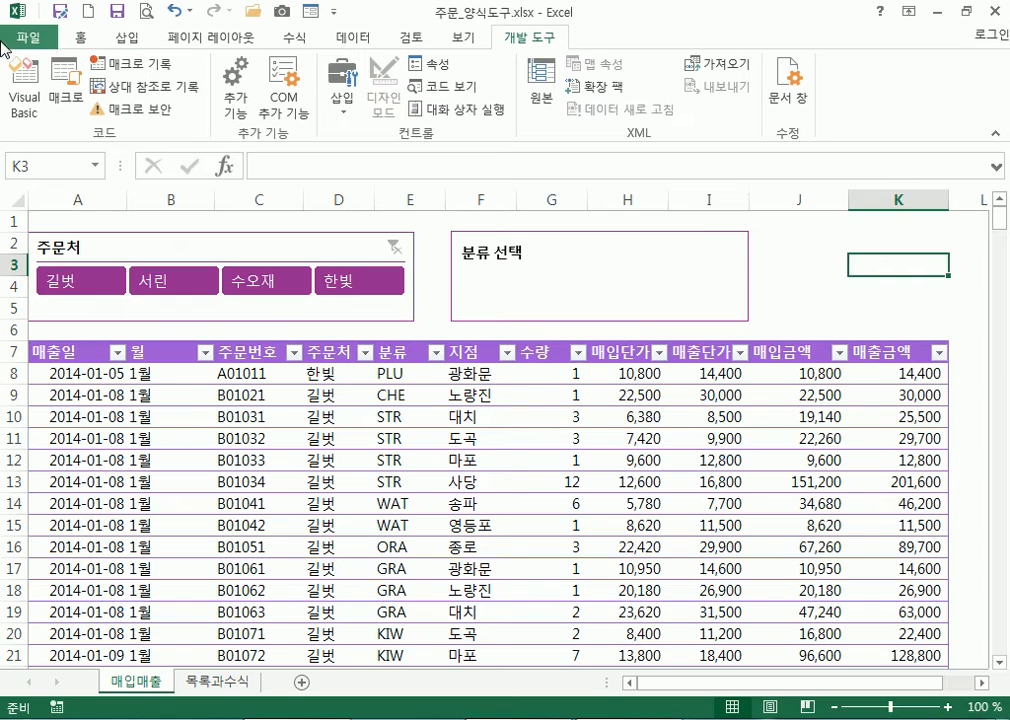
pyautogui.click(51, 45)
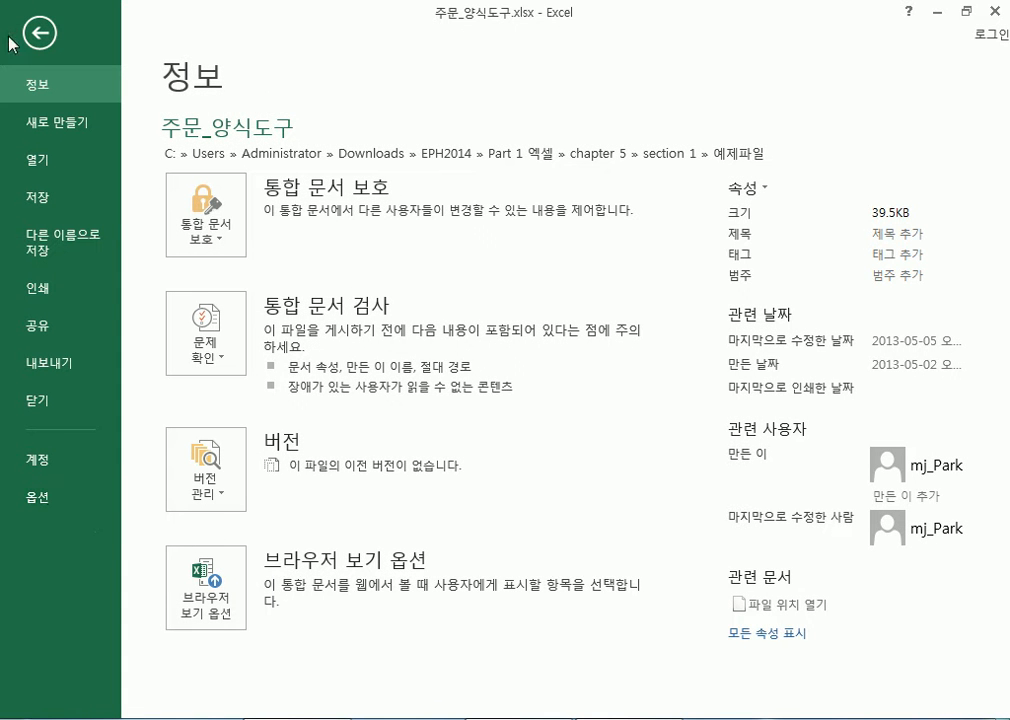
pyautogui.click(38, 507)
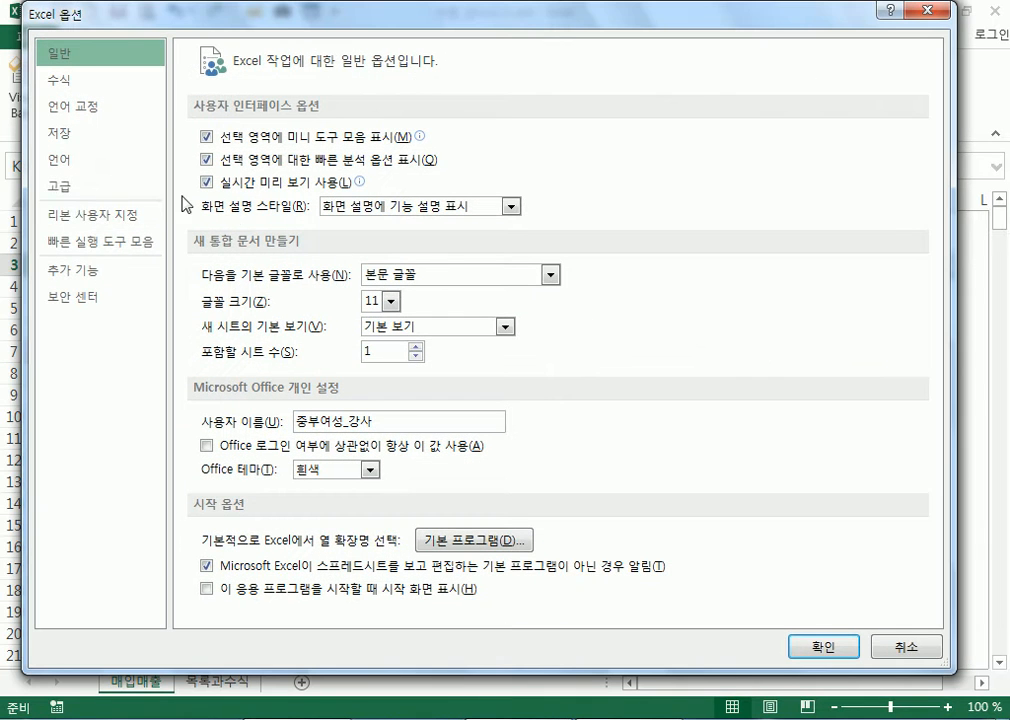
# Turn on the 개발 도구 tab under 리본 사용자 지정 and confirm with 확인
pyautogui.click(86, 222)
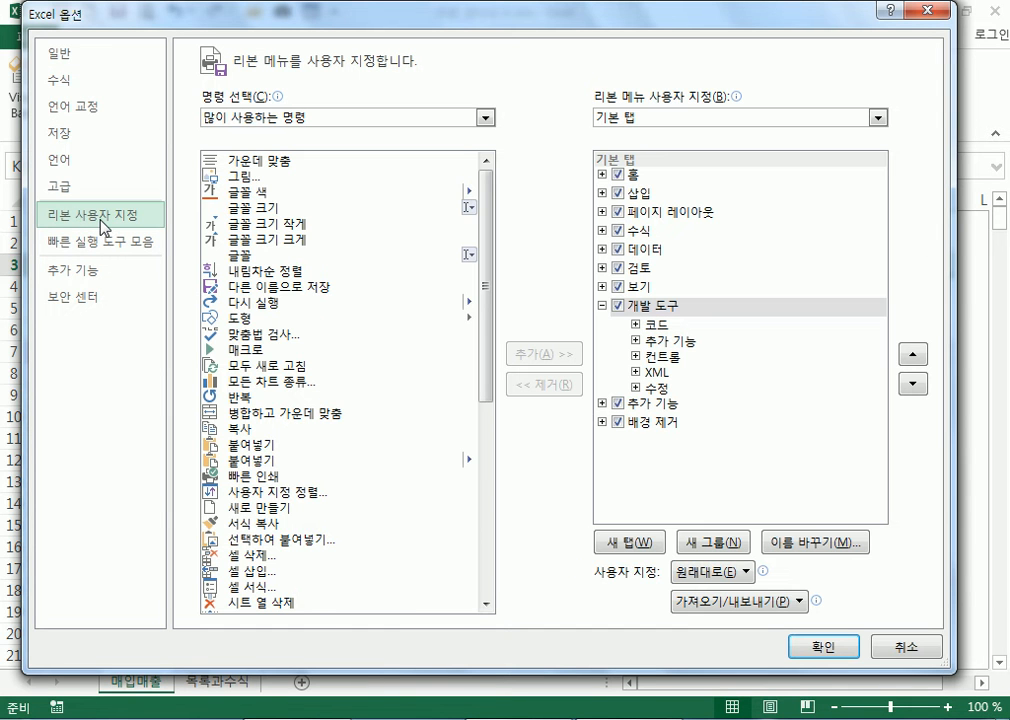
pyautogui.click(616, 307)
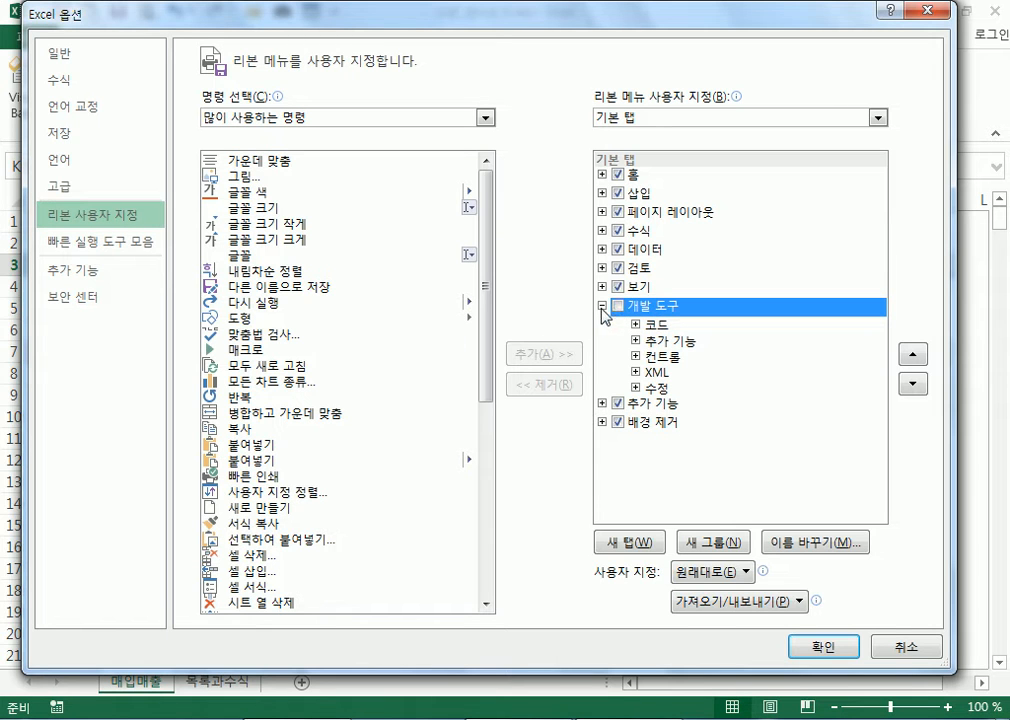
pyautogui.click(602, 306)
pyautogui.click(617, 308)
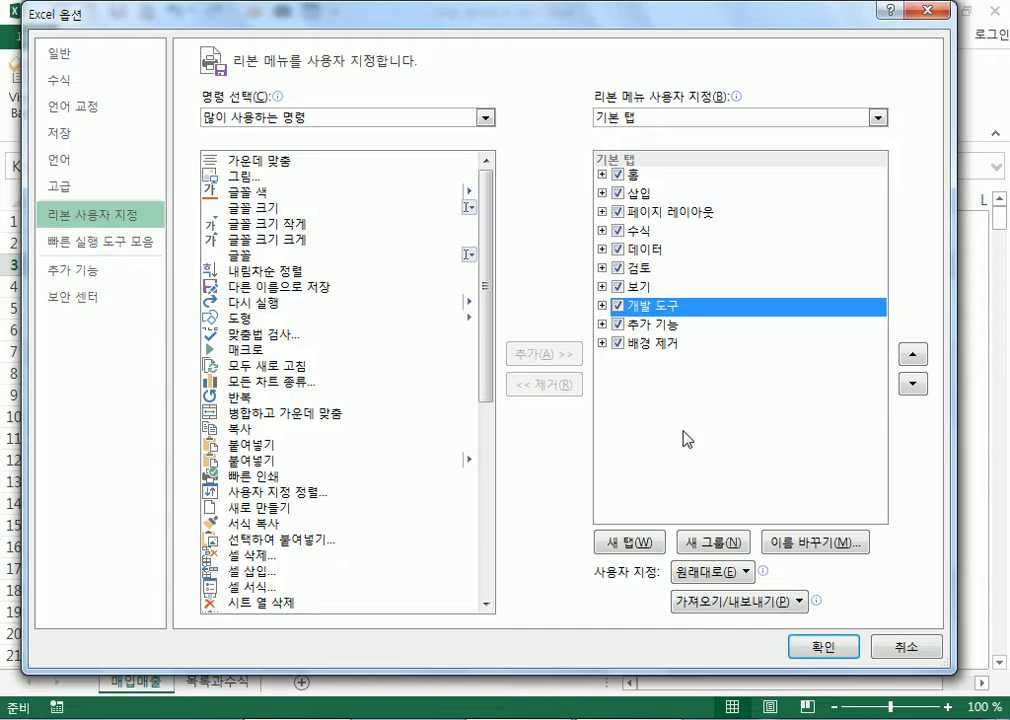
pyautogui.click(815, 644)
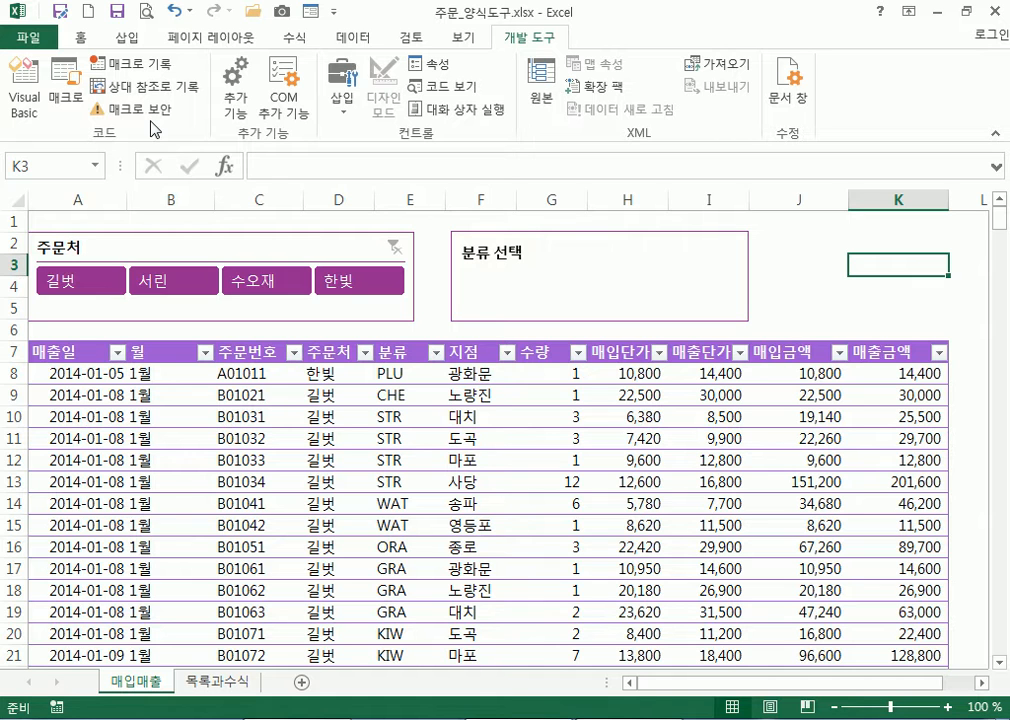
# Return to the 개발 도구 tab, select cell K3, and open the 삽입 controls gallery
pyautogui.click(162, 40)
pyautogui.click(345, 38)
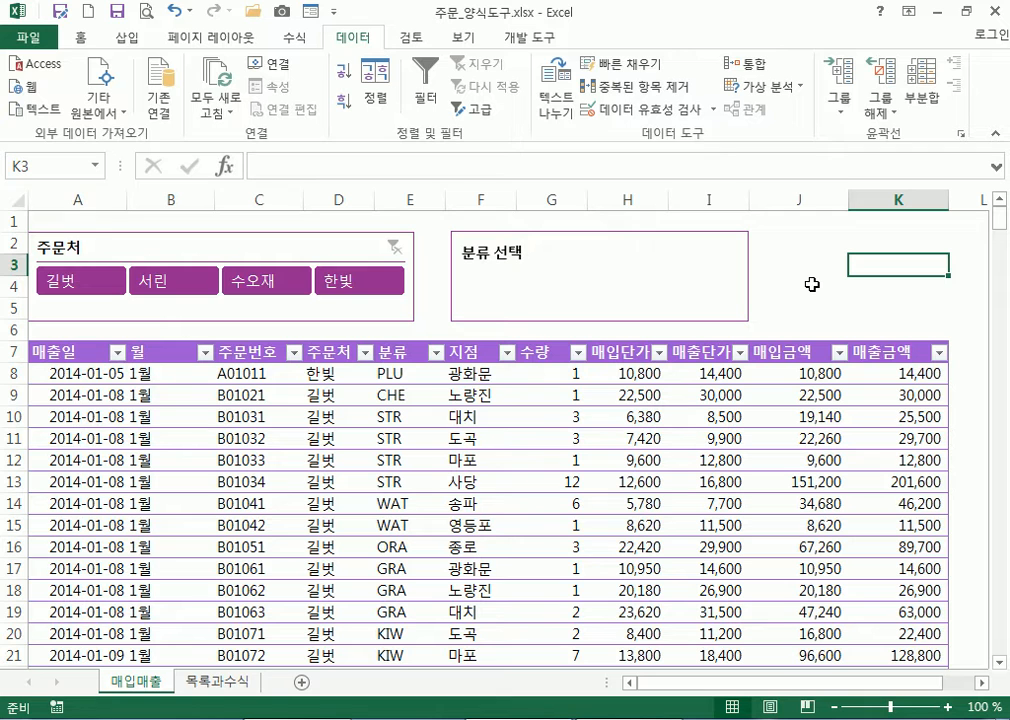
pyautogui.click(530, 40)
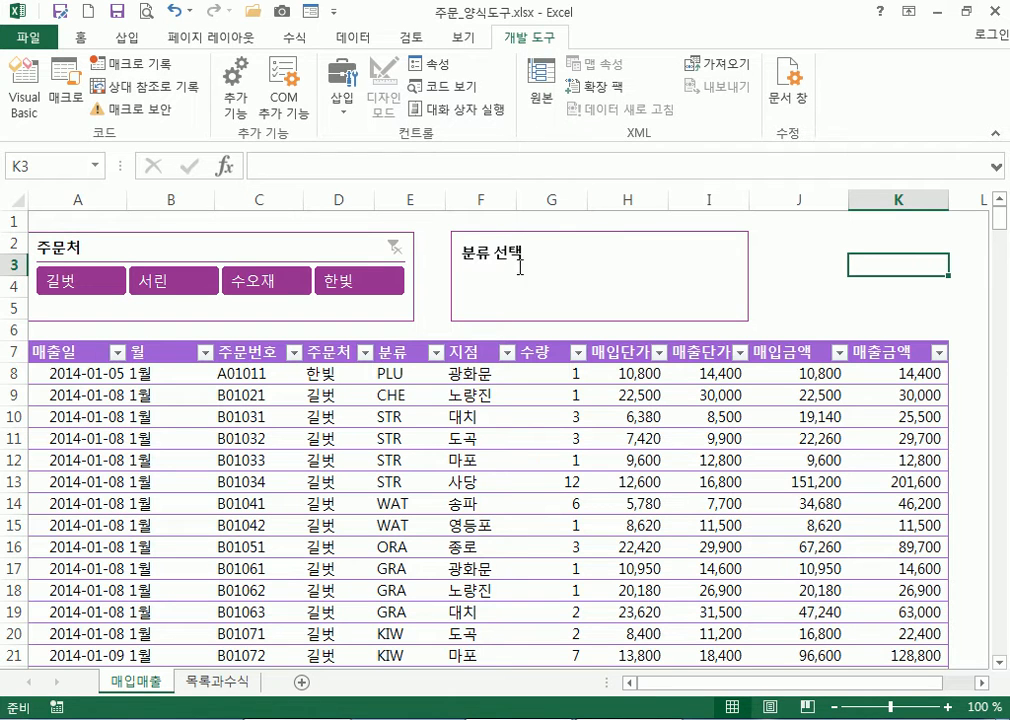
pyautogui.click(473, 286)
pyautogui.click(783, 293)
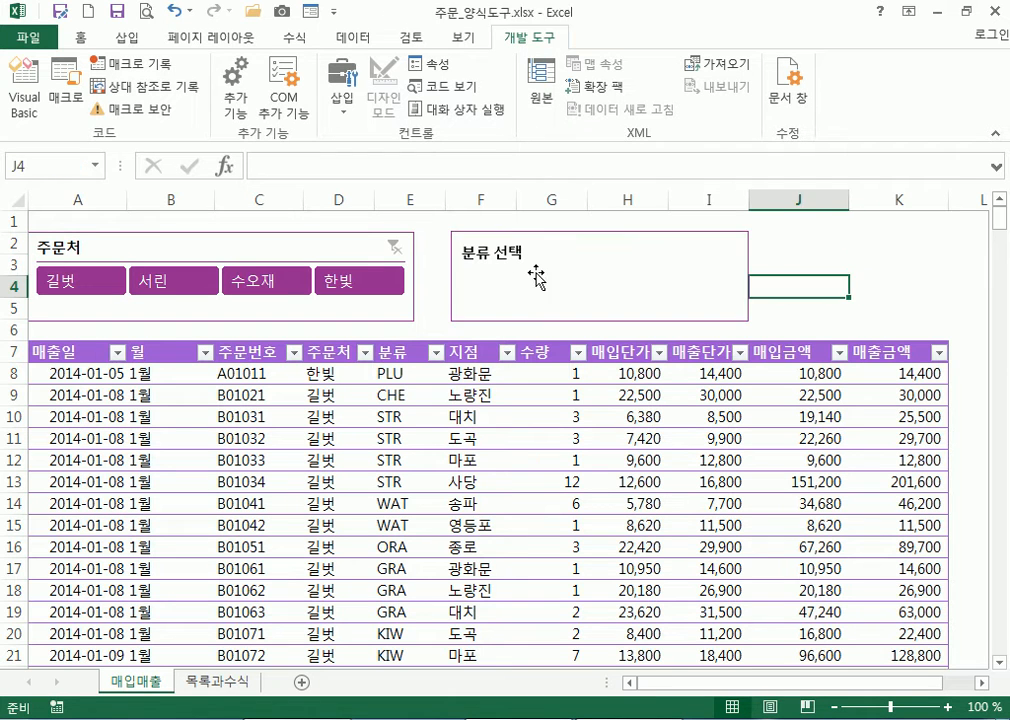
pyautogui.click(857, 265)
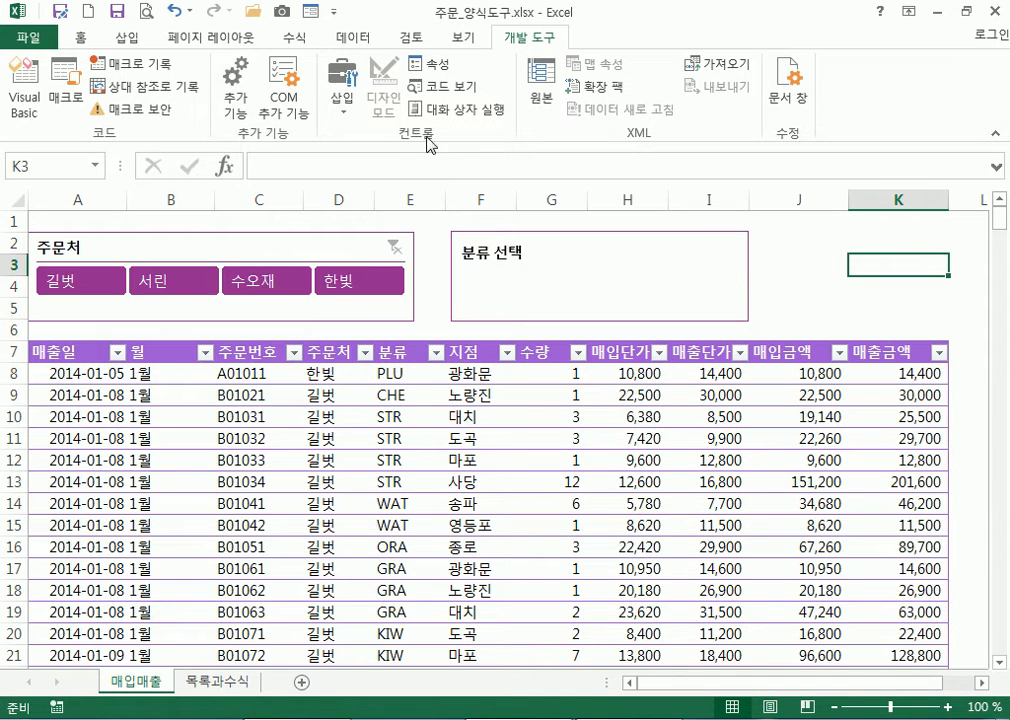
pyautogui.click(347, 108)
pyautogui.click(347, 108)
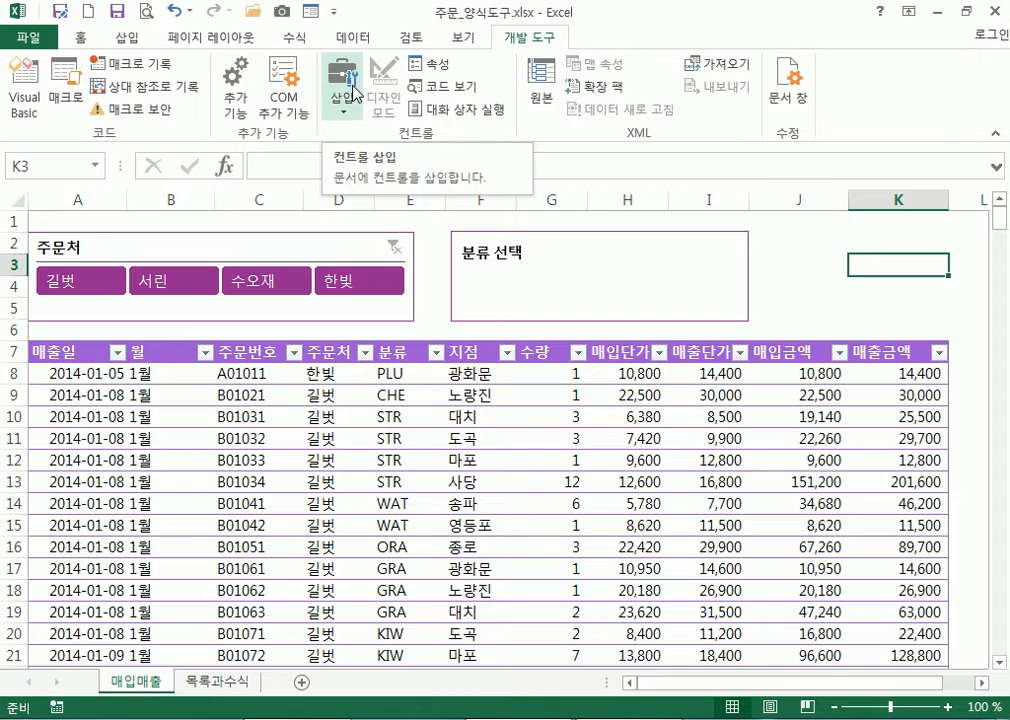
pyautogui.click(347, 98)
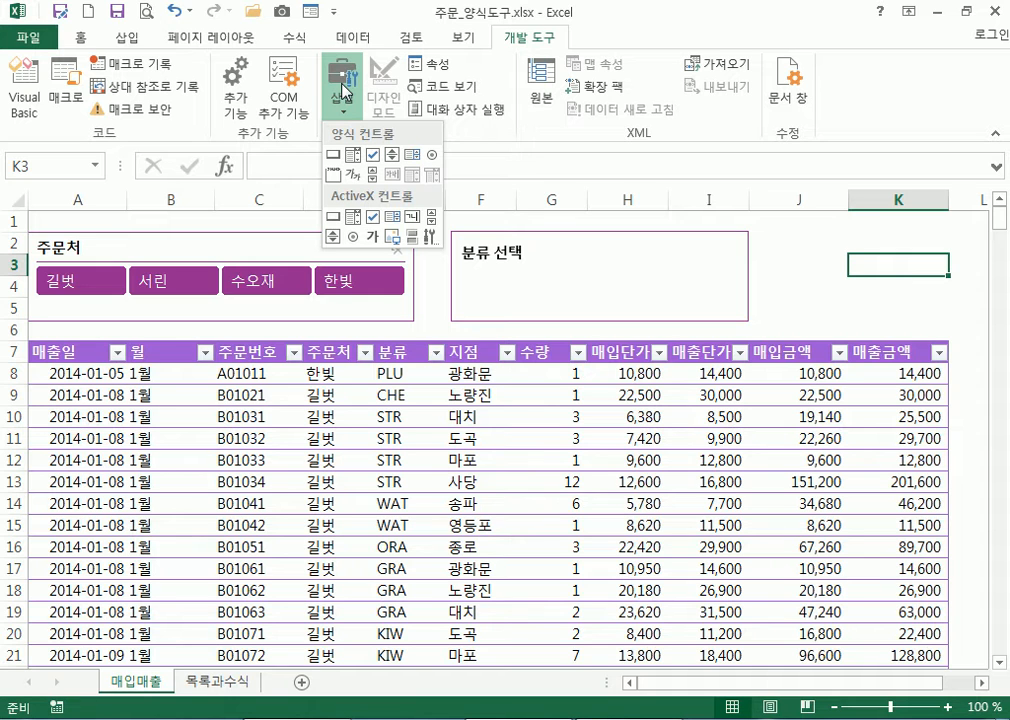
pyautogui.click(357, 160)
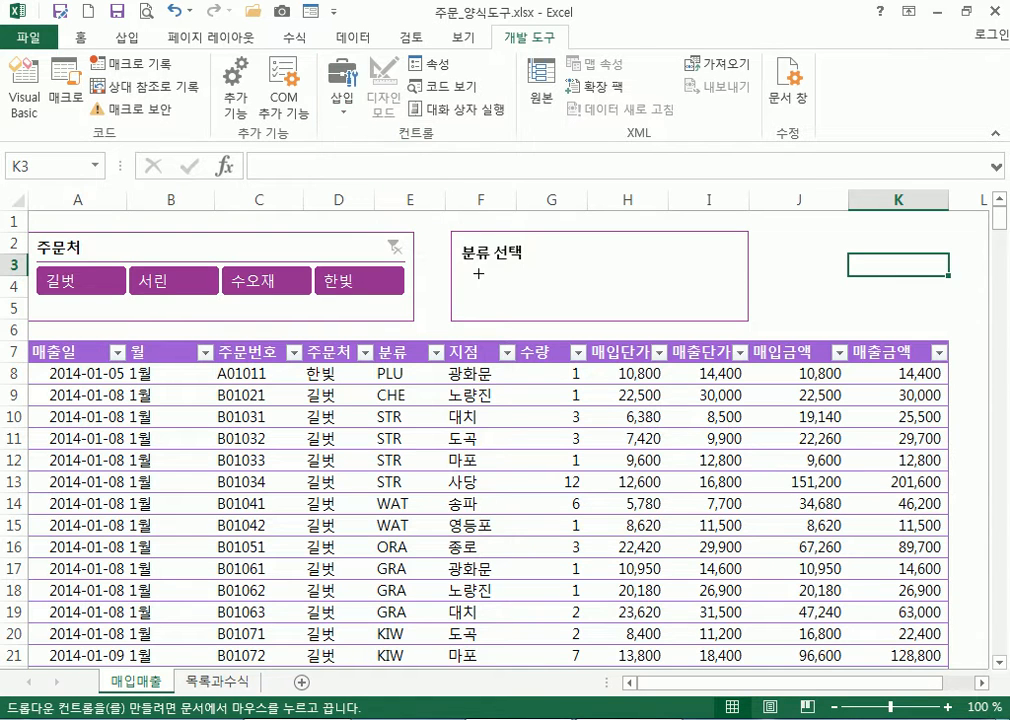
pyautogui.moveTo(462, 267); pyautogui.dragTo(578, 296)
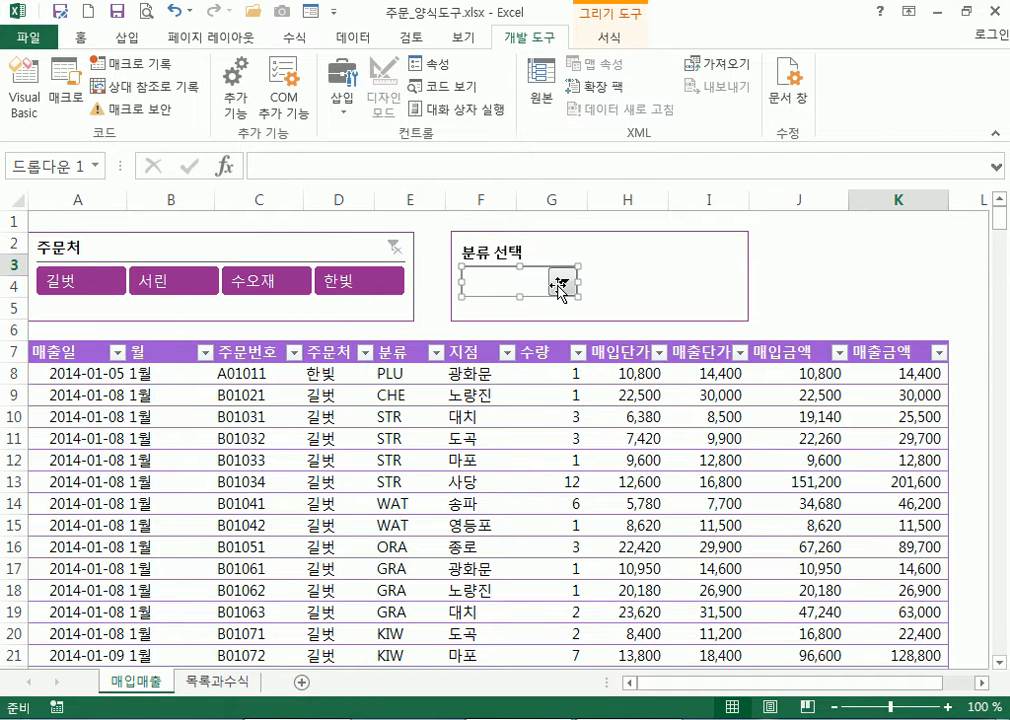
pyautogui.click(881, 293)
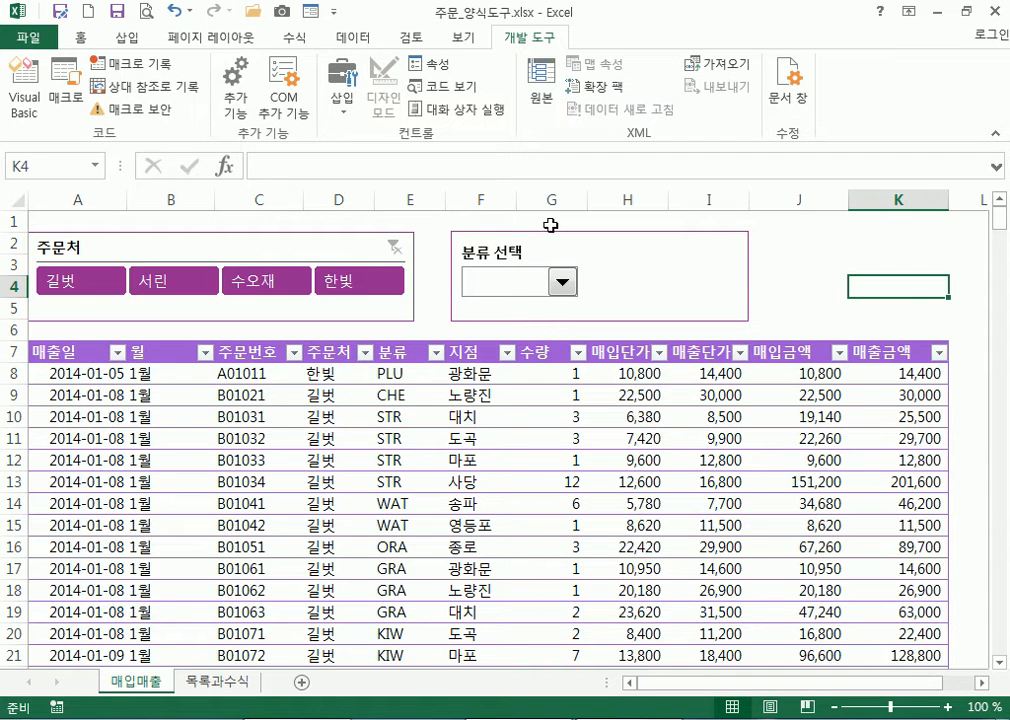
pyautogui.click(564, 284)
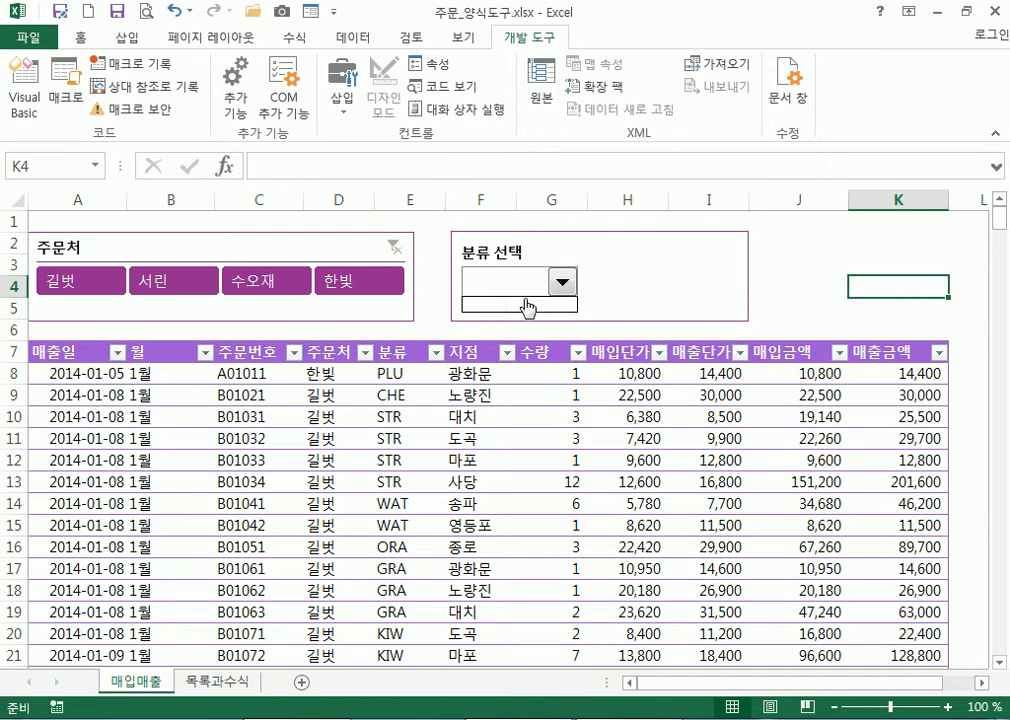
pyautogui.click(565, 287)
pyautogui.rightClick(565, 288)
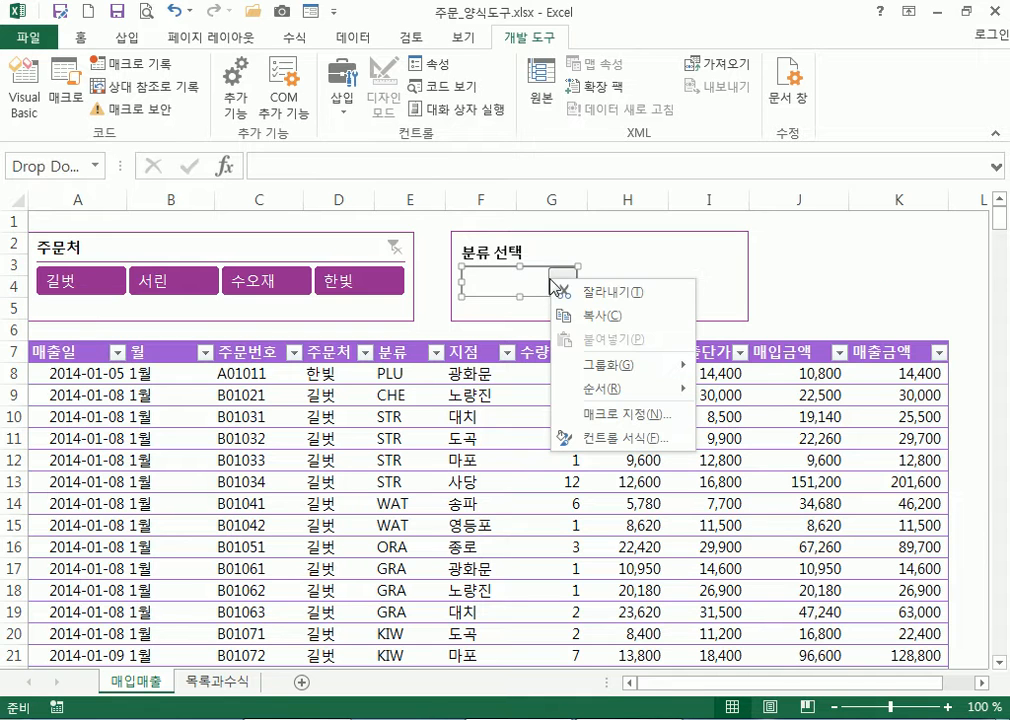
pyautogui.click(603, 445)
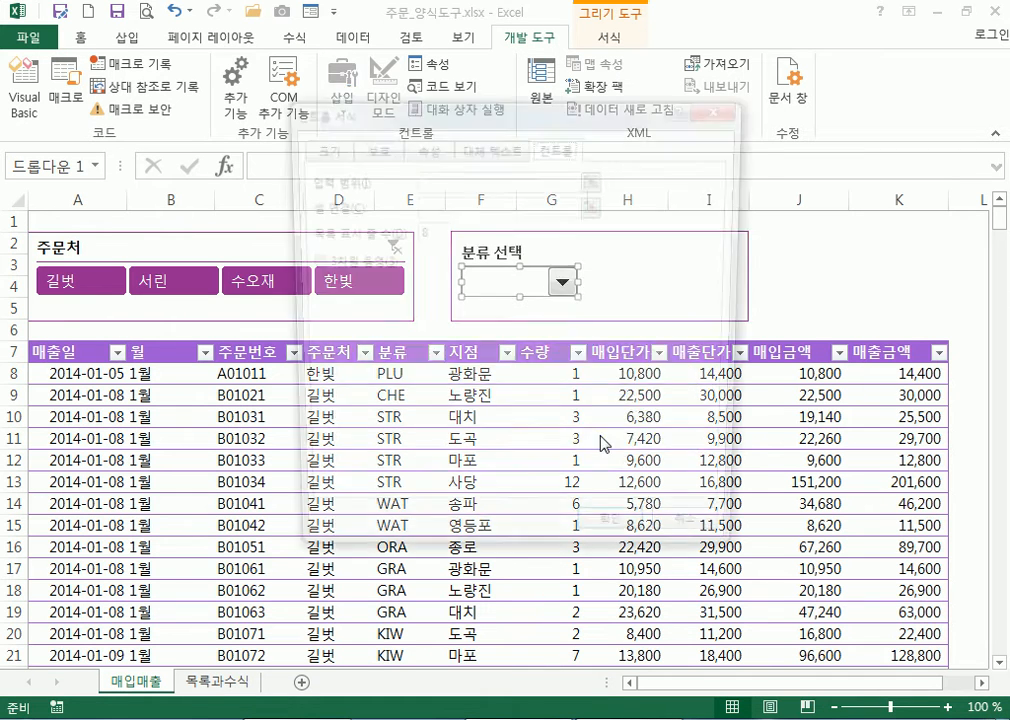
pyautogui.moveTo(444, 87); pyautogui.dragTo(568, 77)
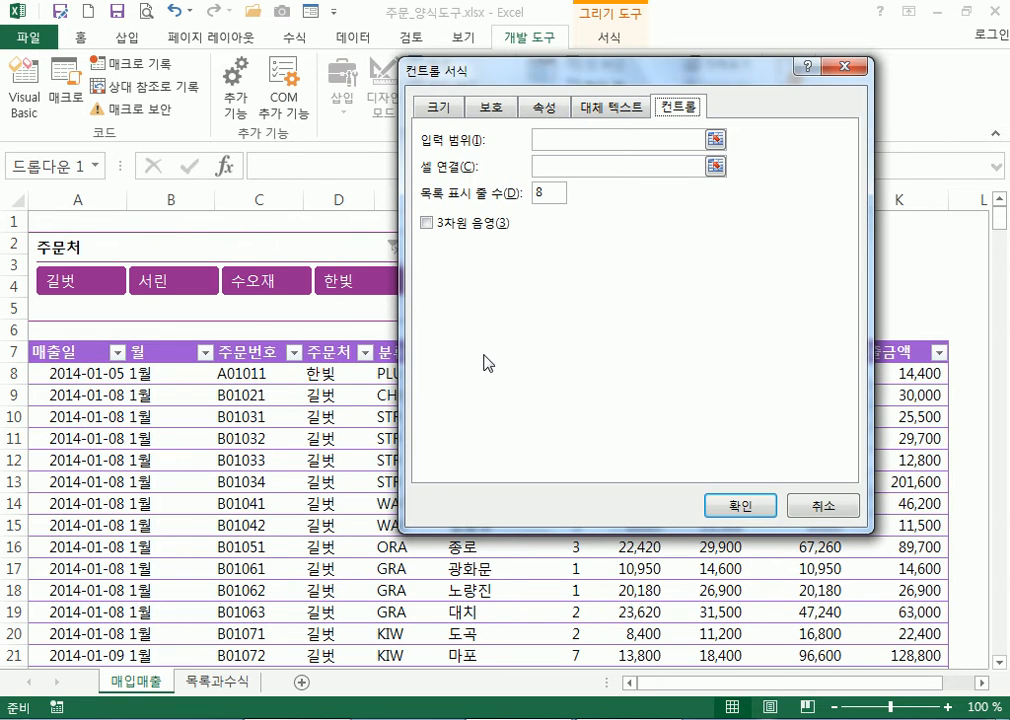
pyautogui.click(818, 508)
pyautogui.click(855, 268)
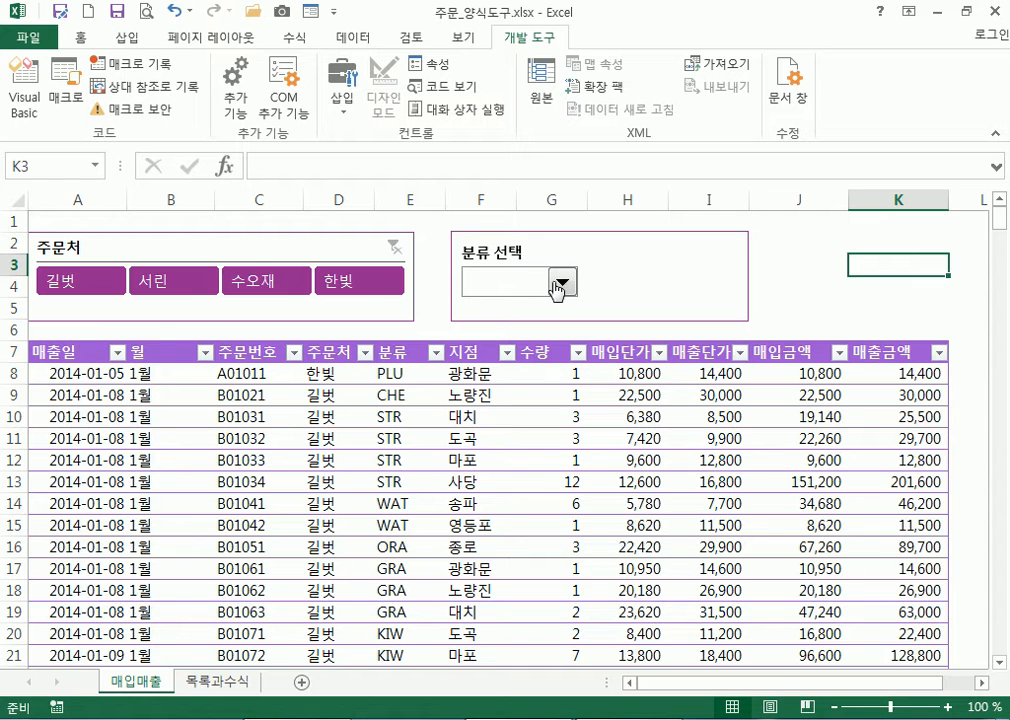
# Check the still-empty category combo, then browse the font list on the 홈 tab
pyautogui.click(564, 289)
pyautogui.click(76, 42)
pyautogui.click(86, 44)
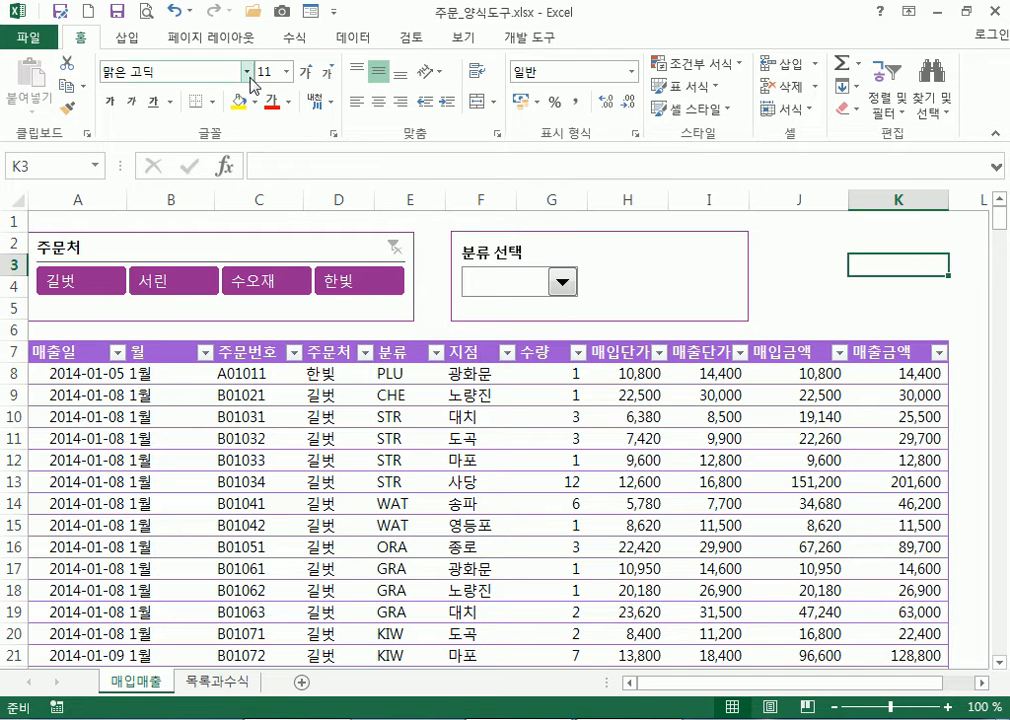
pyautogui.click(198, 70)
pyautogui.scroll(-10, 260, 105)
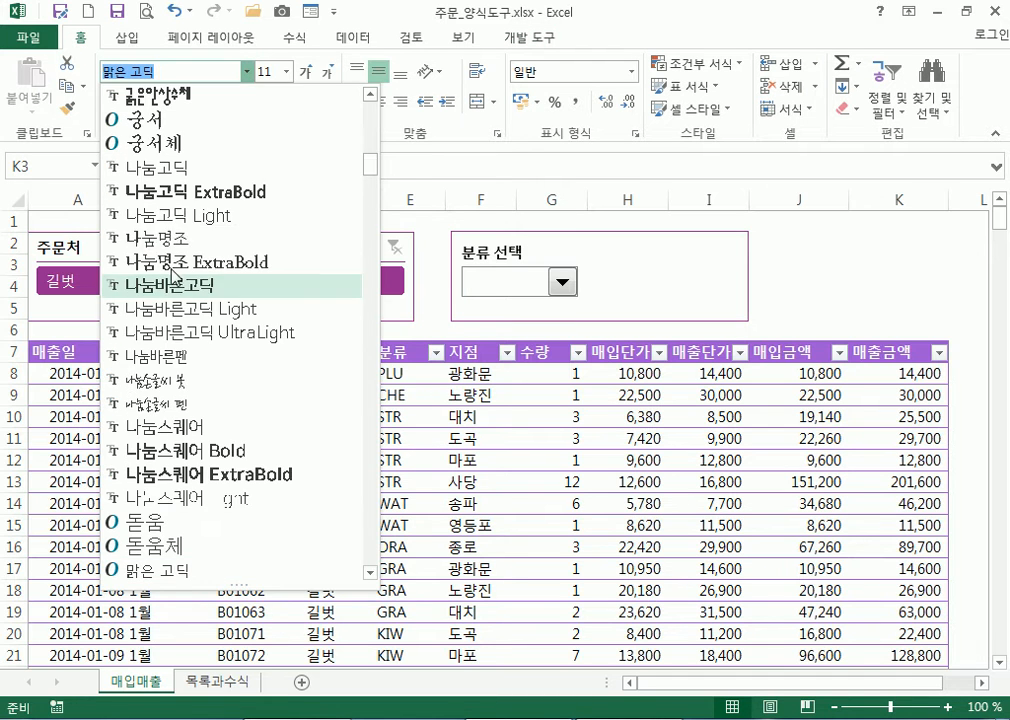
pyautogui.moveTo(372, 165); pyautogui.dragTo(368, 110)
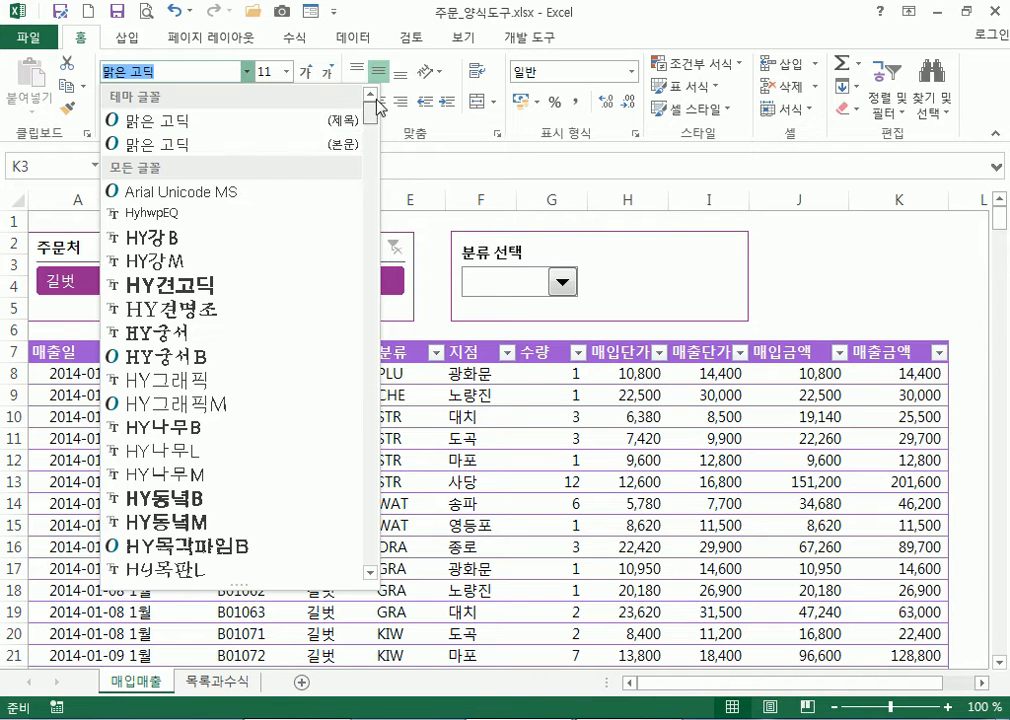
pyautogui.click(246, 72)
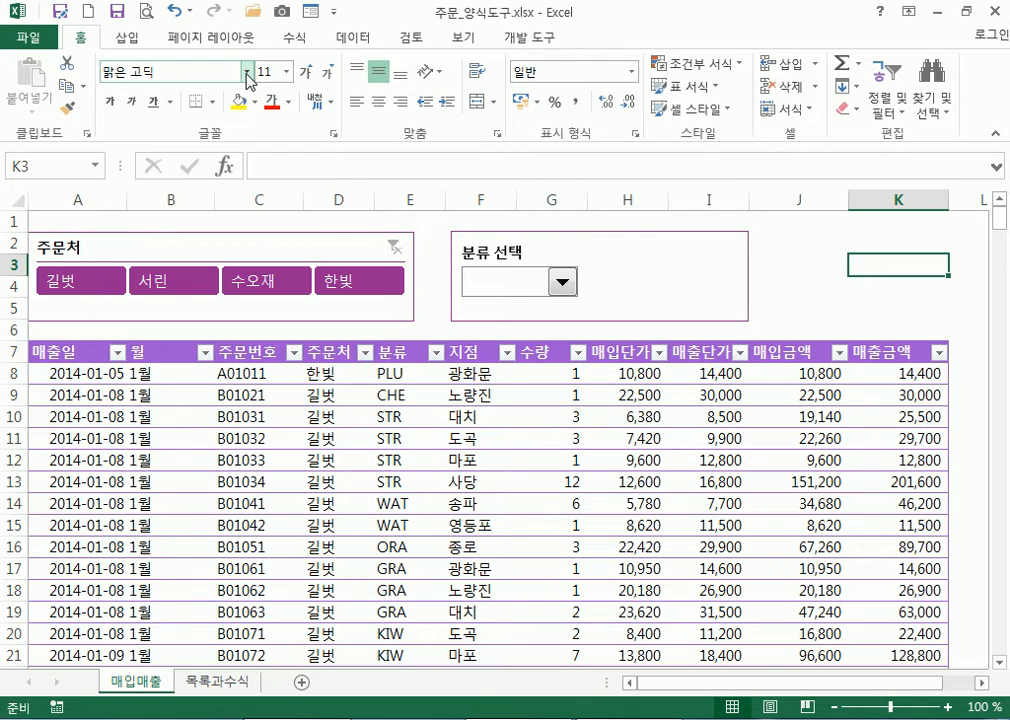
# Look through the font and font-size lists, then confirm the category combo is still empty
pyautogui.click(247, 73)
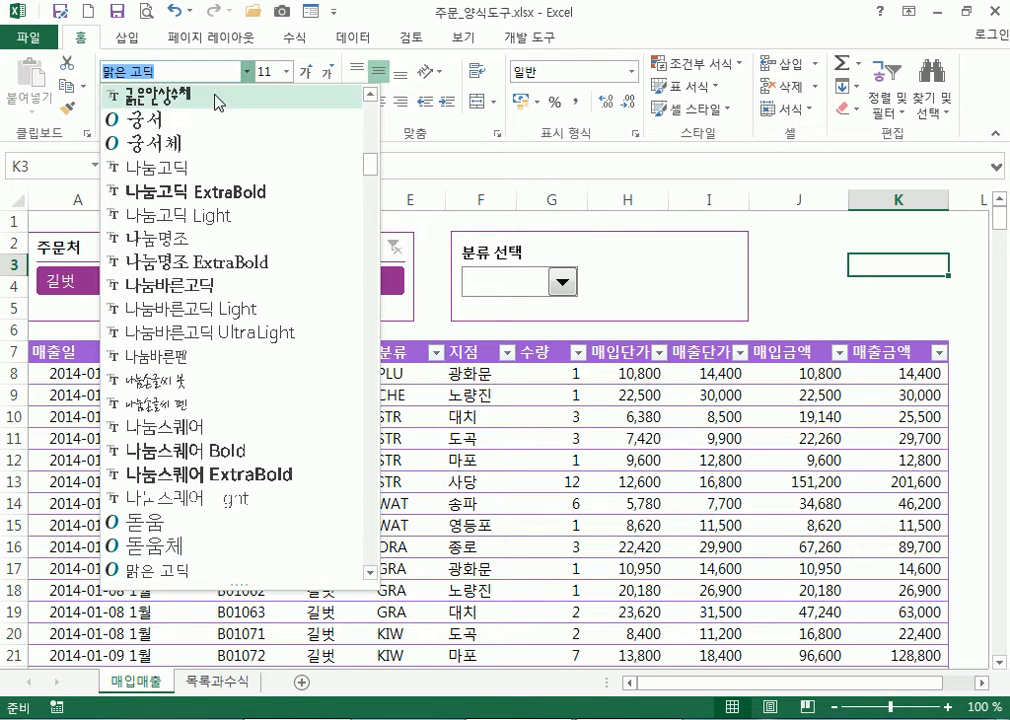
pyautogui.click(288, 73)
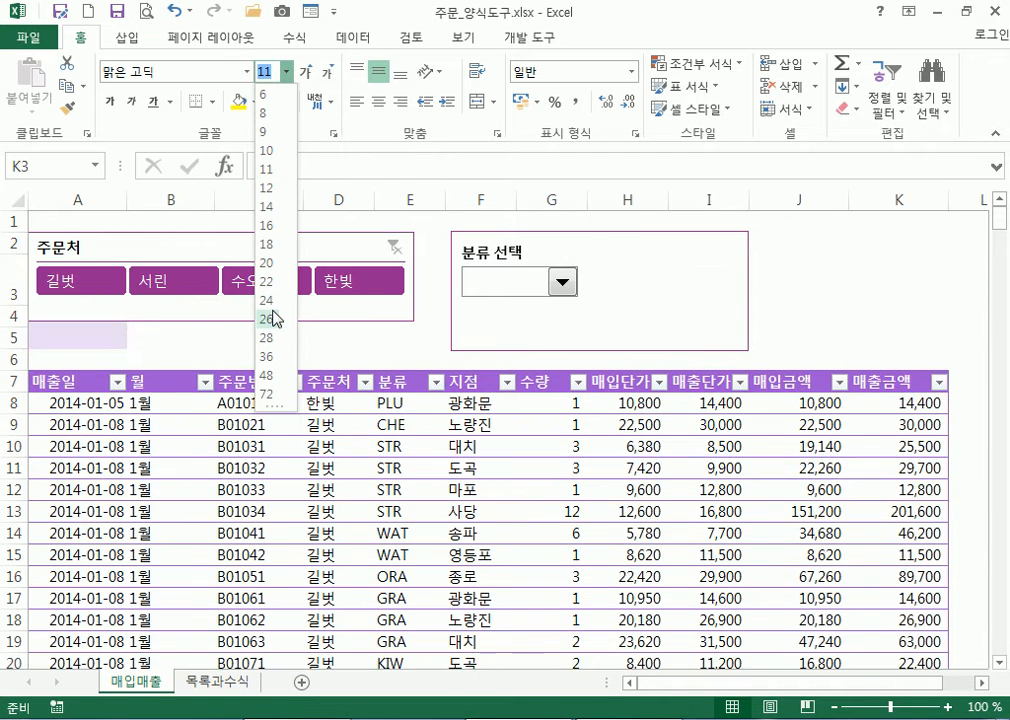
pyautogui.click(568, 289)
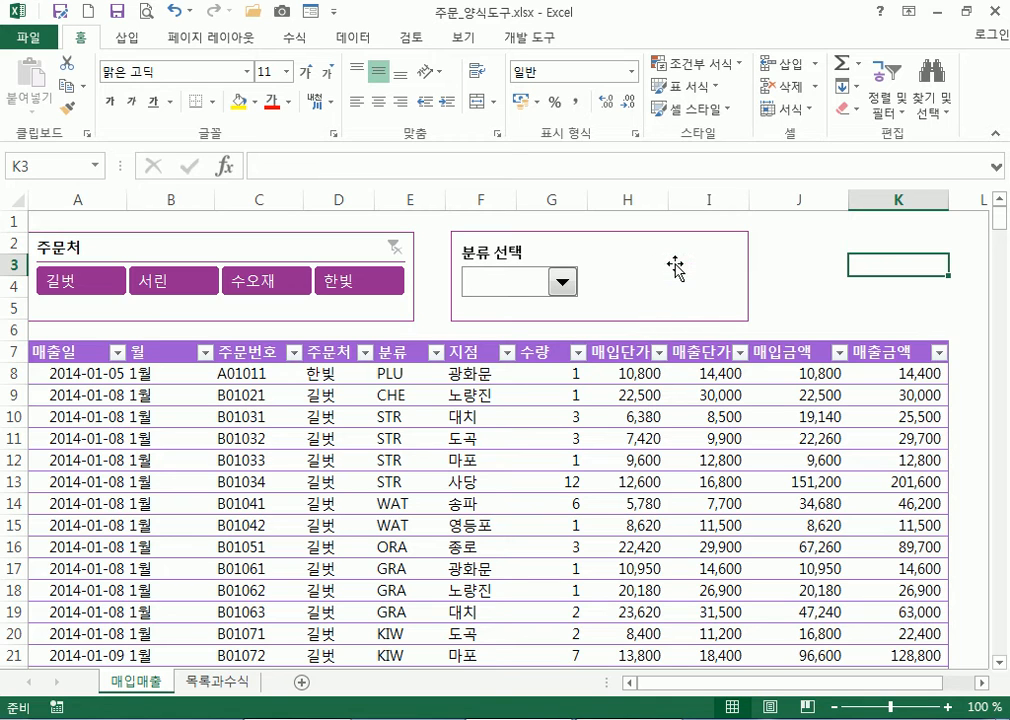
pyautogui.click(566, 286)
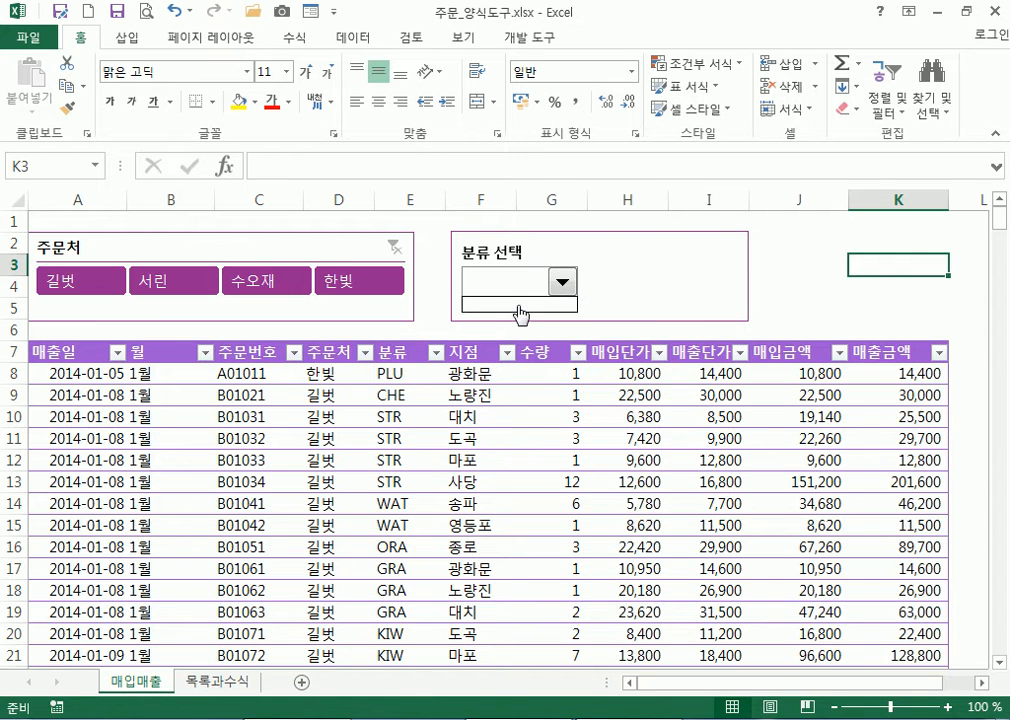
pyautogui.click(563, 286)
# Look at the combo box's 컨트롤 서식 settings and close them without changes
pyautogui.rightClick(563, 286)
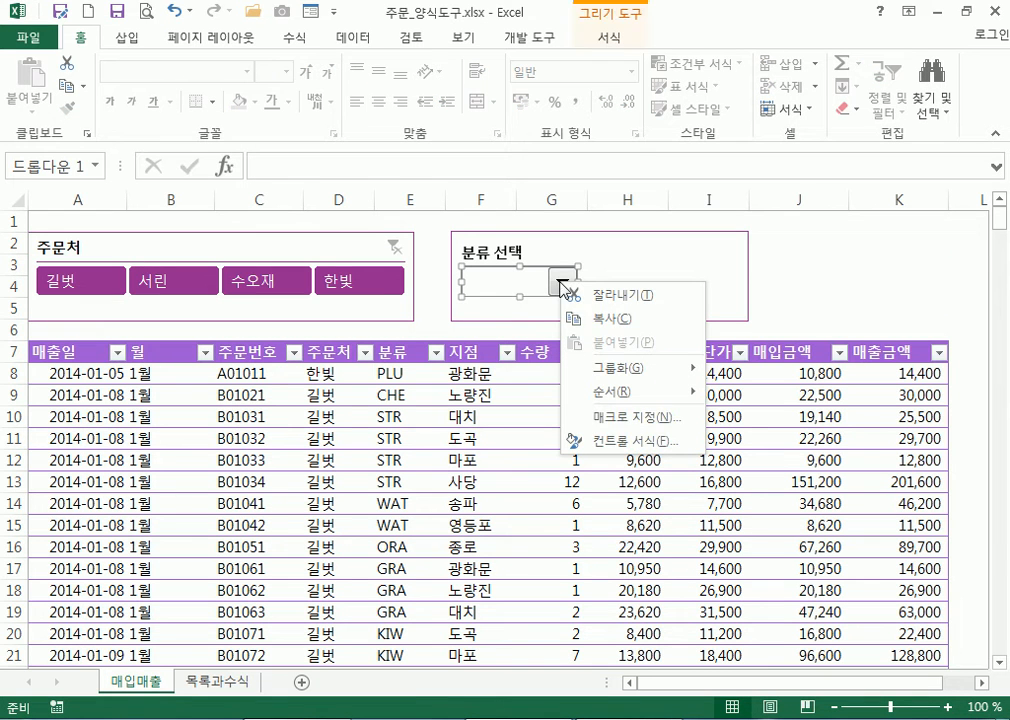
pyautogui.click(622, 442)
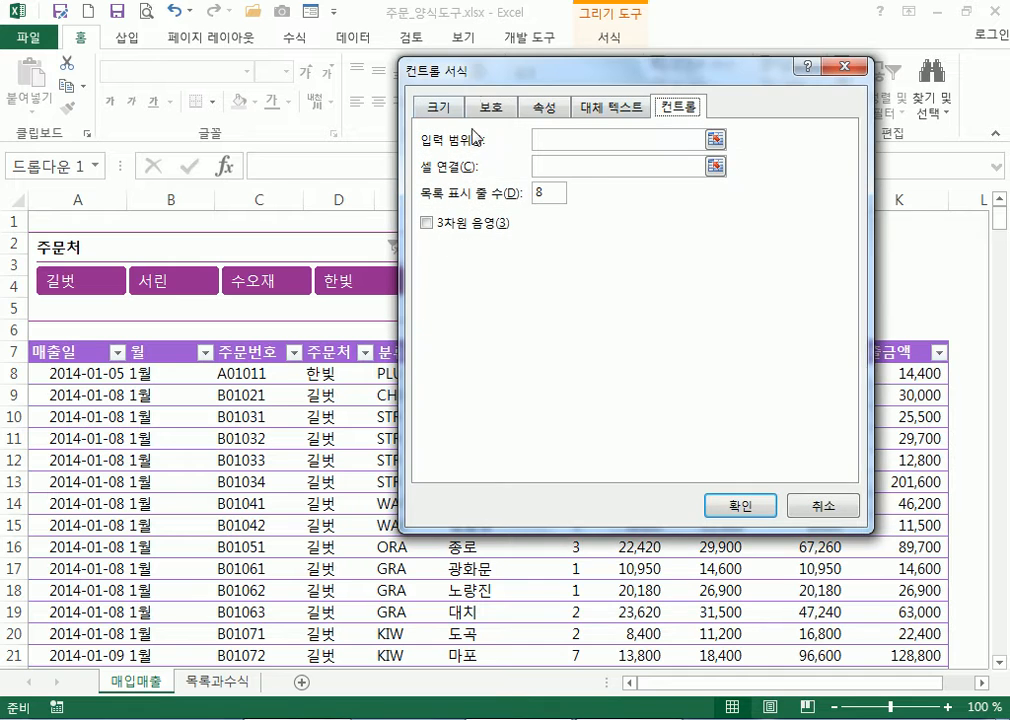
pyautogui.click(567, 141)
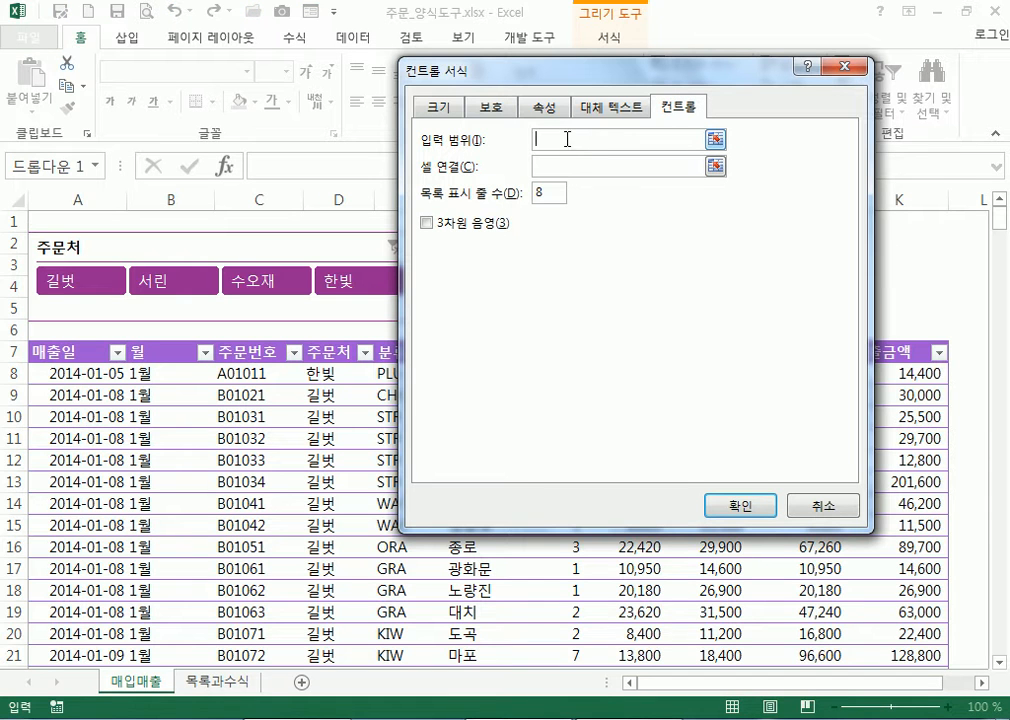
pyautogui.click(841, 66)
# Bring up the combo box's context menu again, leaving the control in its place
pyautogui.rightClick(565, 284)
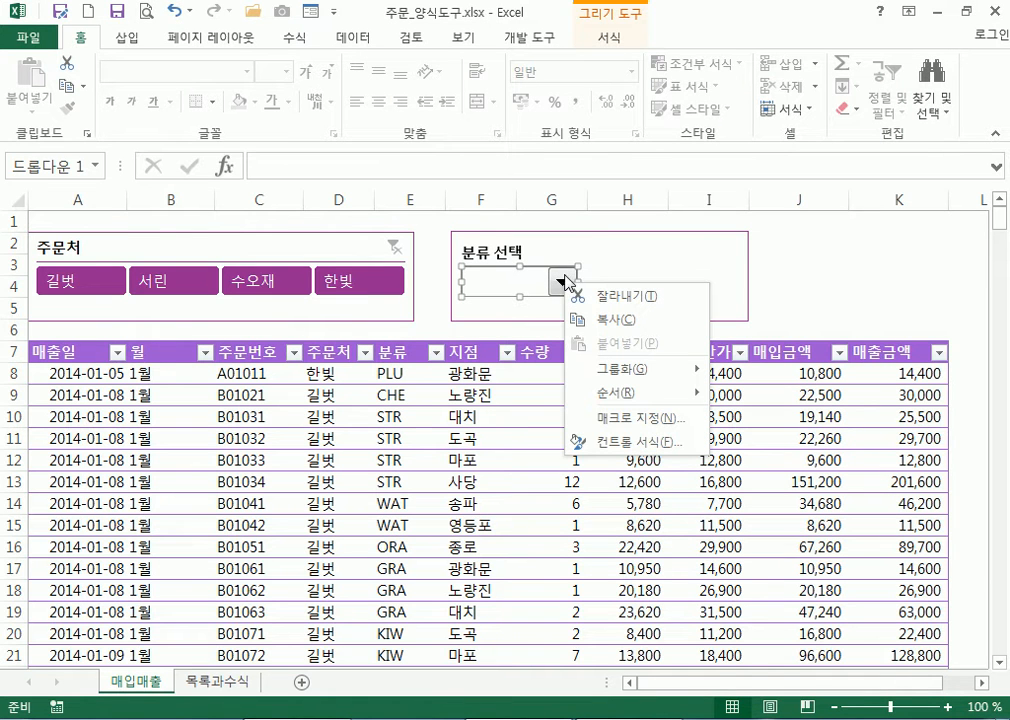
pyautogui.rightClick(567, 283)
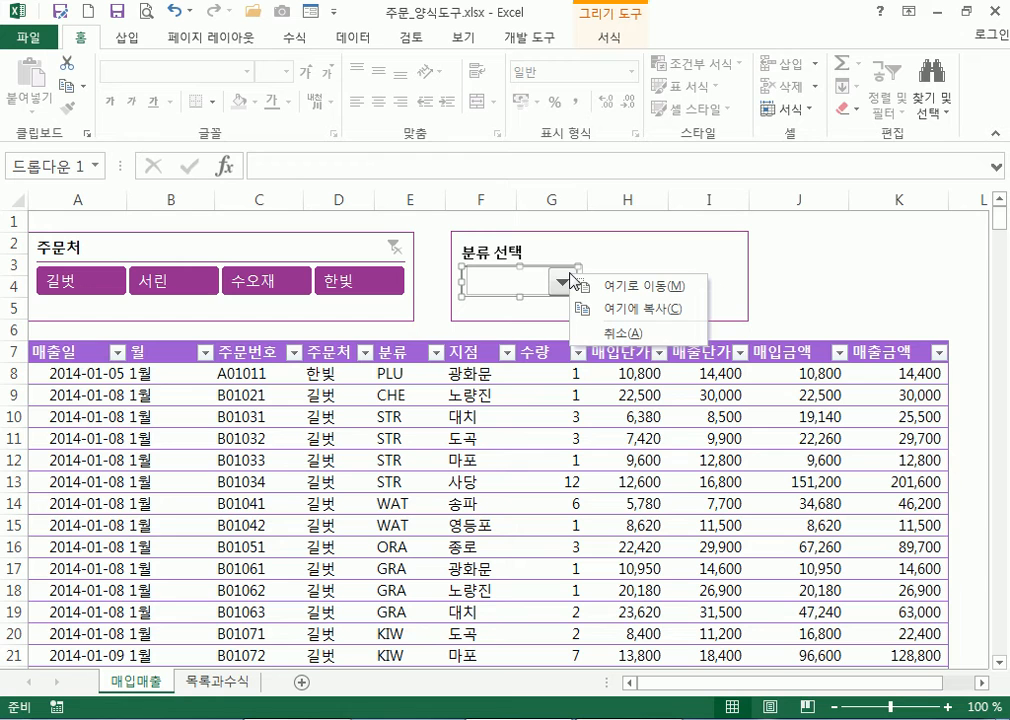
pyautogui.rightClick(567, 284)
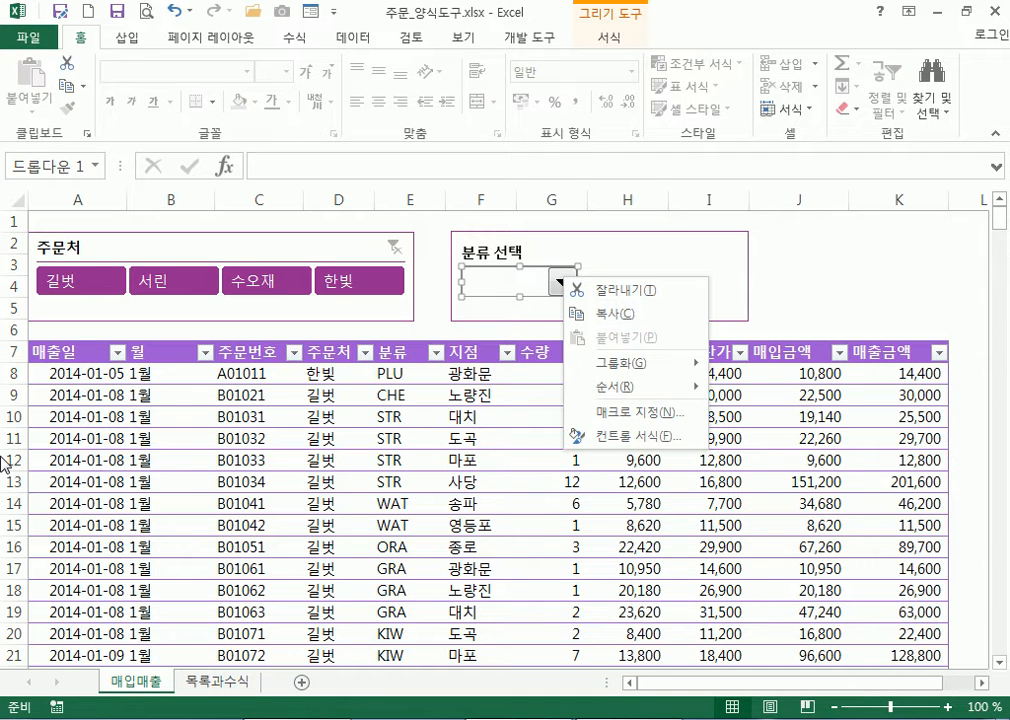
pyautogui.rightClick(527, 276)
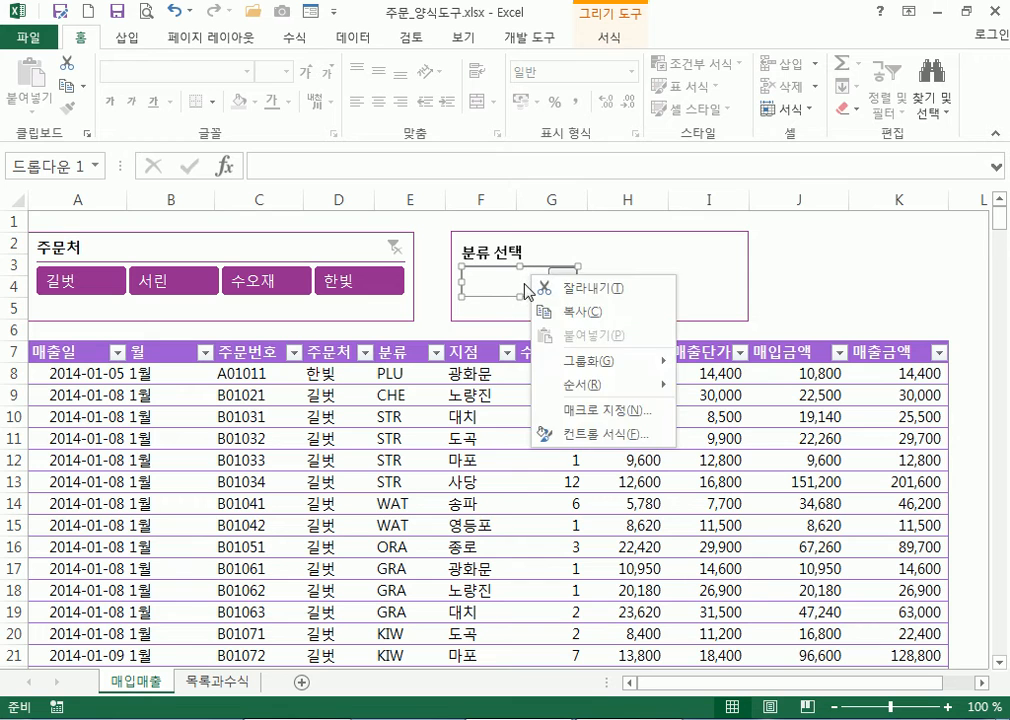
pyautogui.rightClick(525, 284)
pyautogui.click(555, 279)
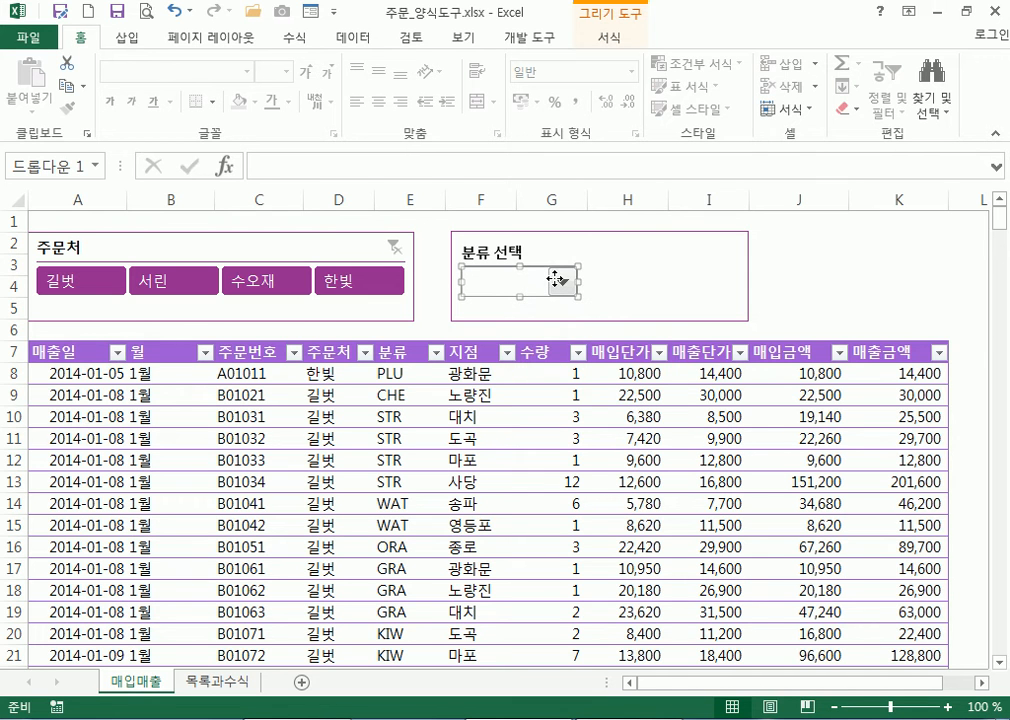
pyautogui.rightClick(556, 279)
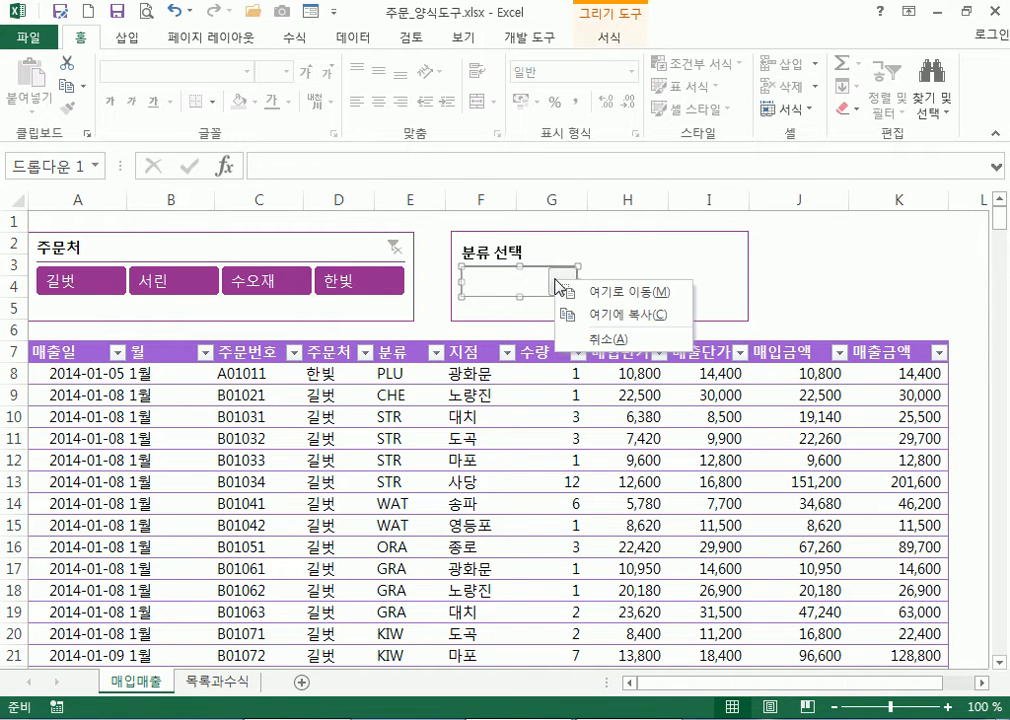
pyautogui.click(552, 278)
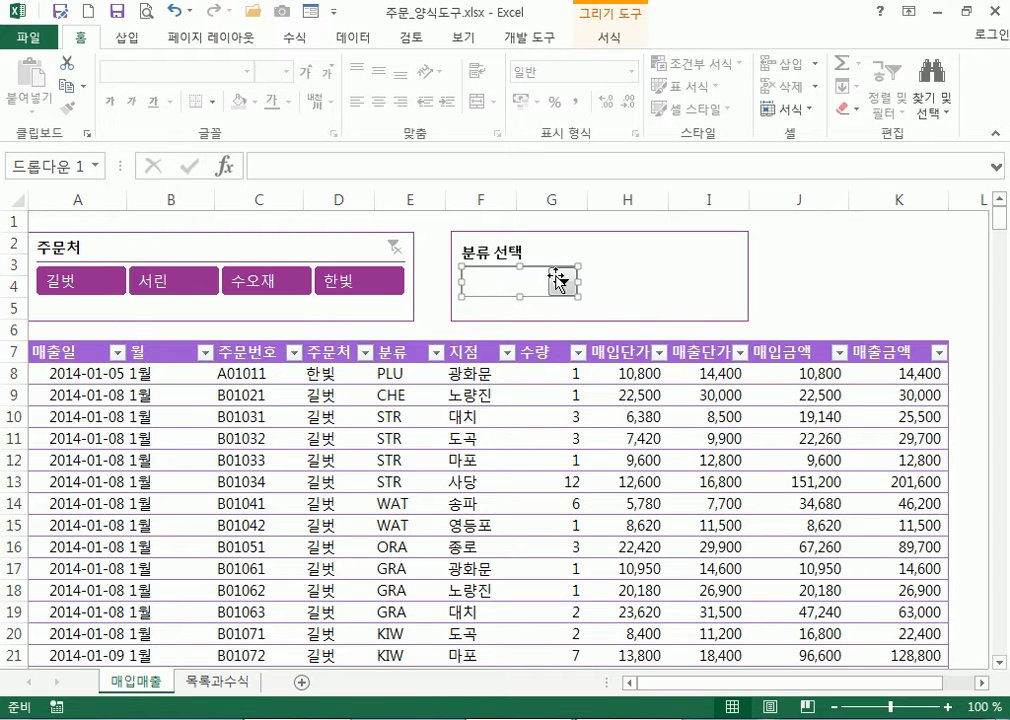
pyautogui.rightClick(556, 277)
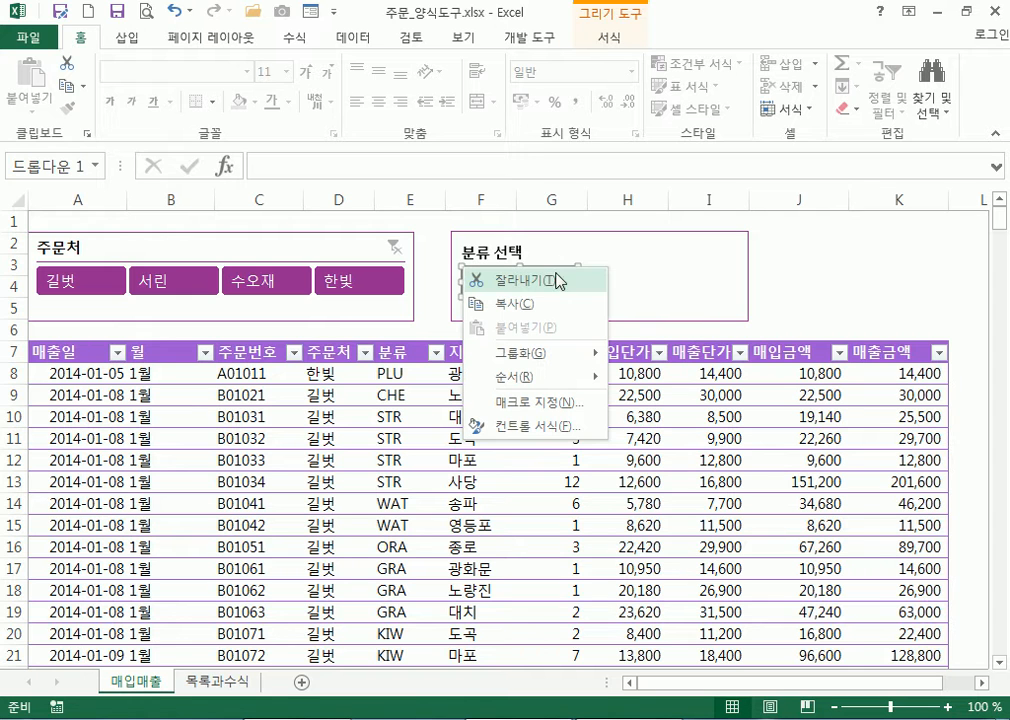
# In 컨트롤 서식, set 입력 범위 to 목록과수식!$A$2:$A$16 and 셀 연결 to 목록과수식!$C$4
pyautogui.click(541, 430)
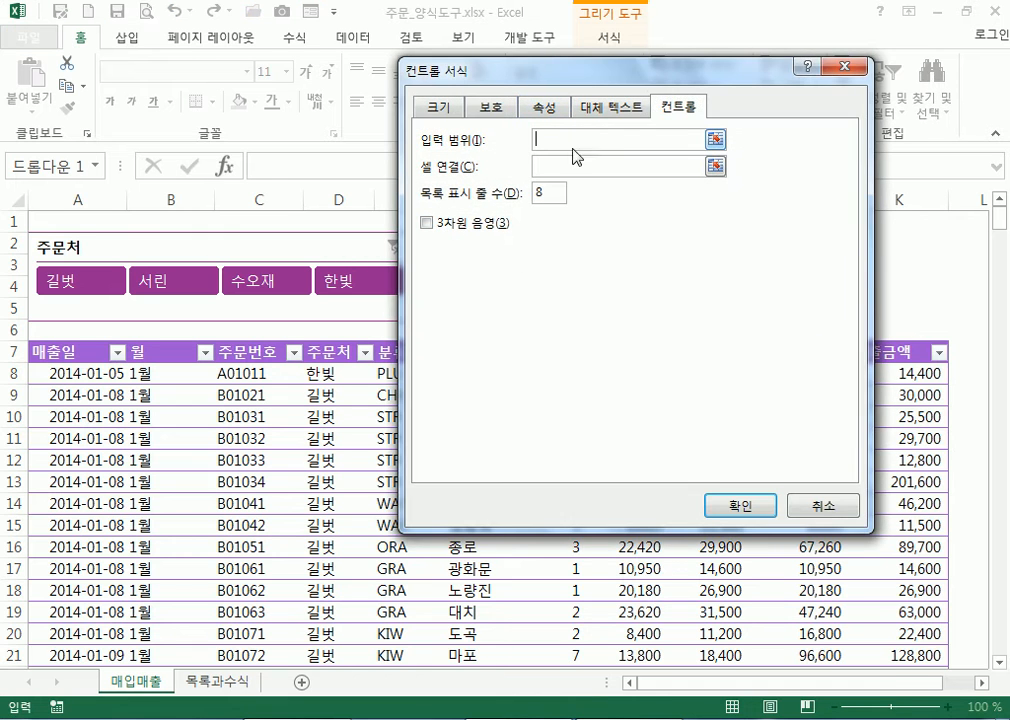
pyautogui.moveTo(590, 82); pyautogui.dragTo(704, 96)
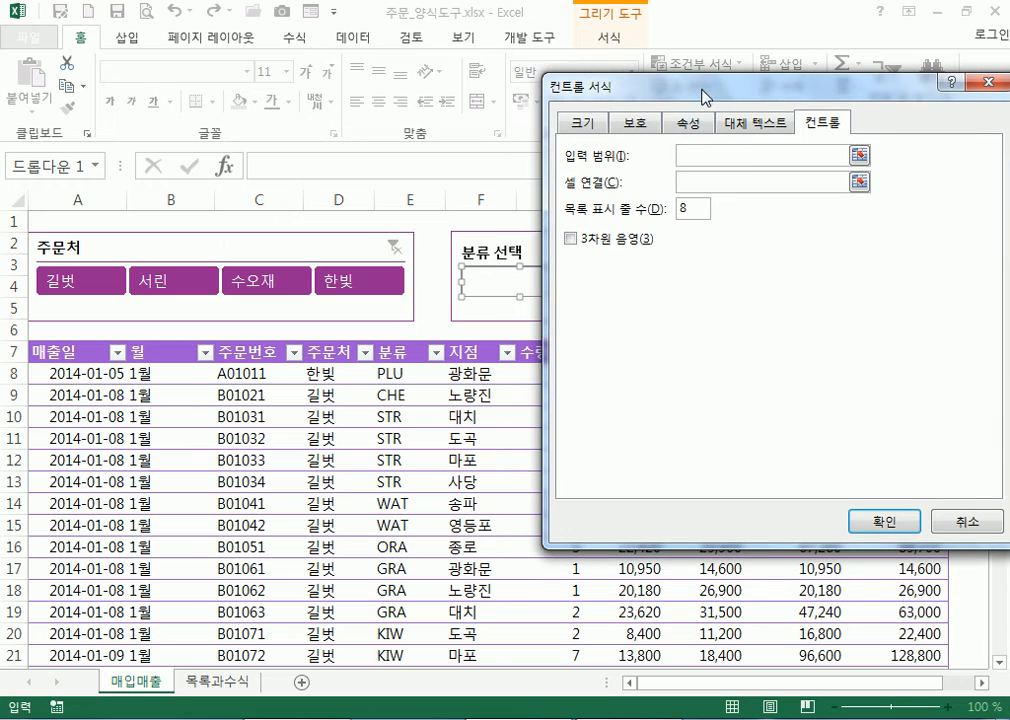
pyautogui.click(697, 155)
pyautogui.click(210, 683)
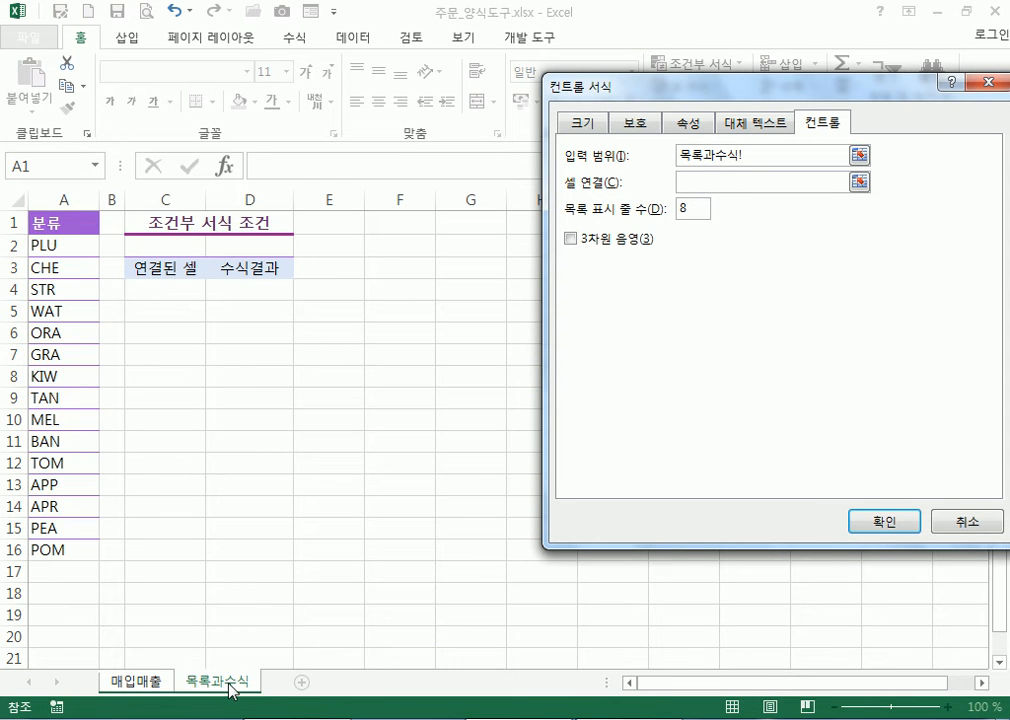
pyautogui.moveTo(40, 245); pyautogui.dragTo(50, 550)
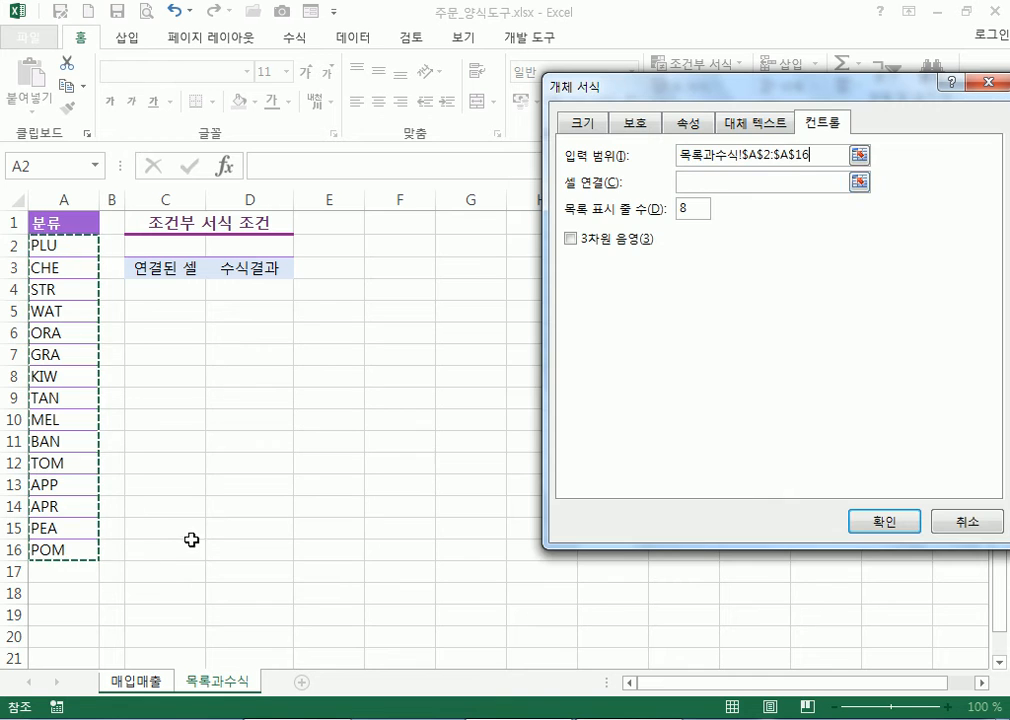
pyautogui.click(694, 182)
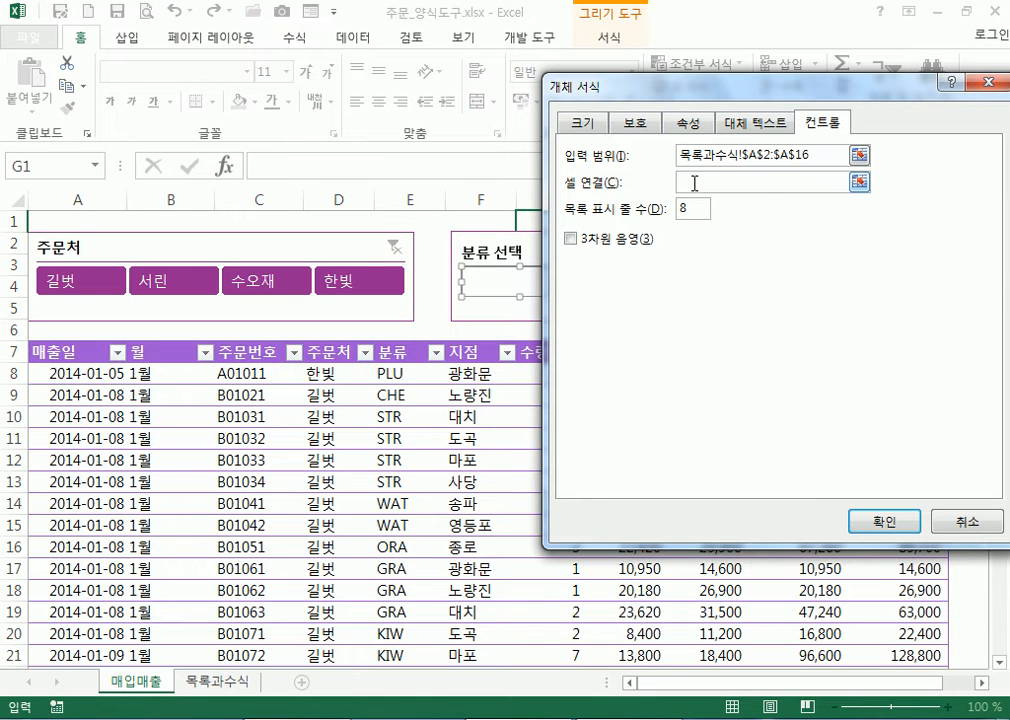
pyautogui.click(218, 683)
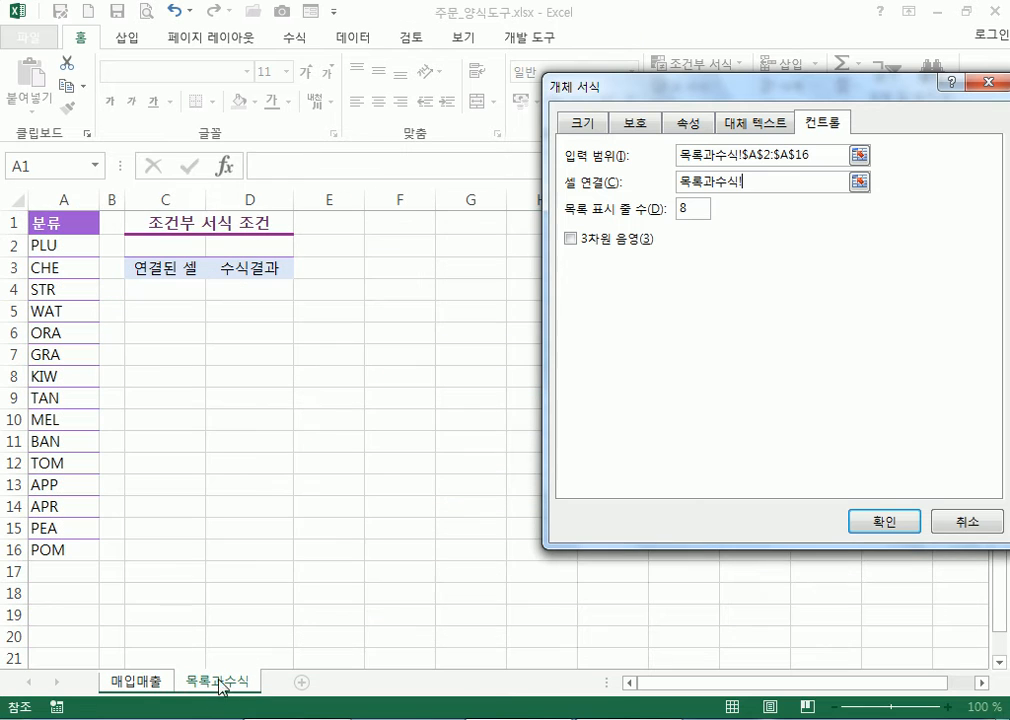
pyautogui.click(161, 291)
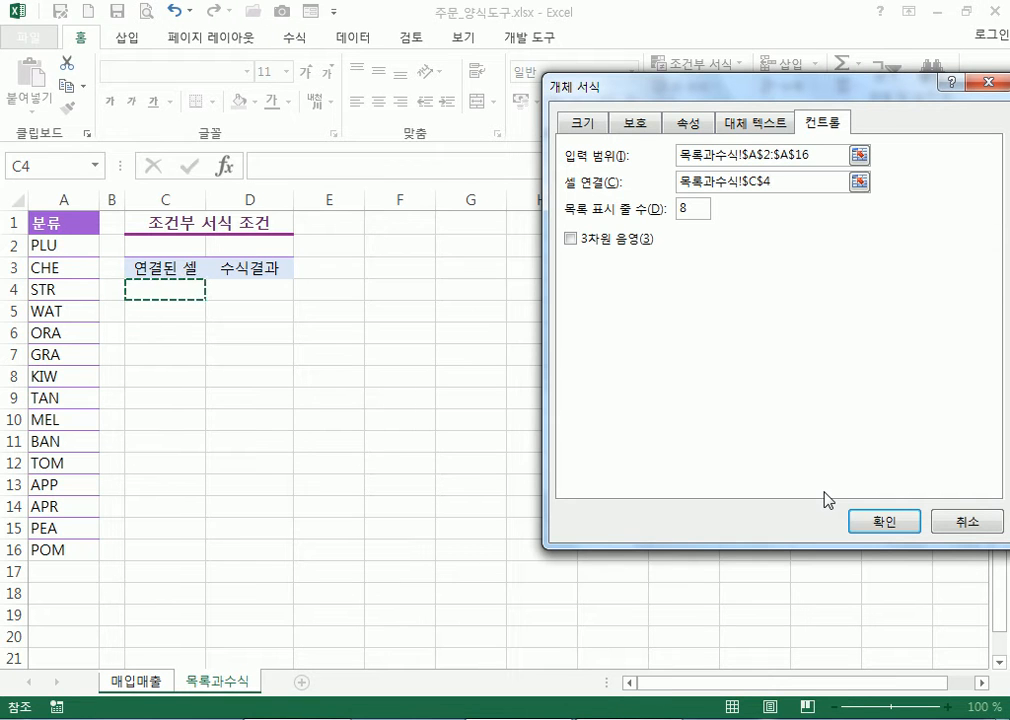
pyautogui.click(884, 523)
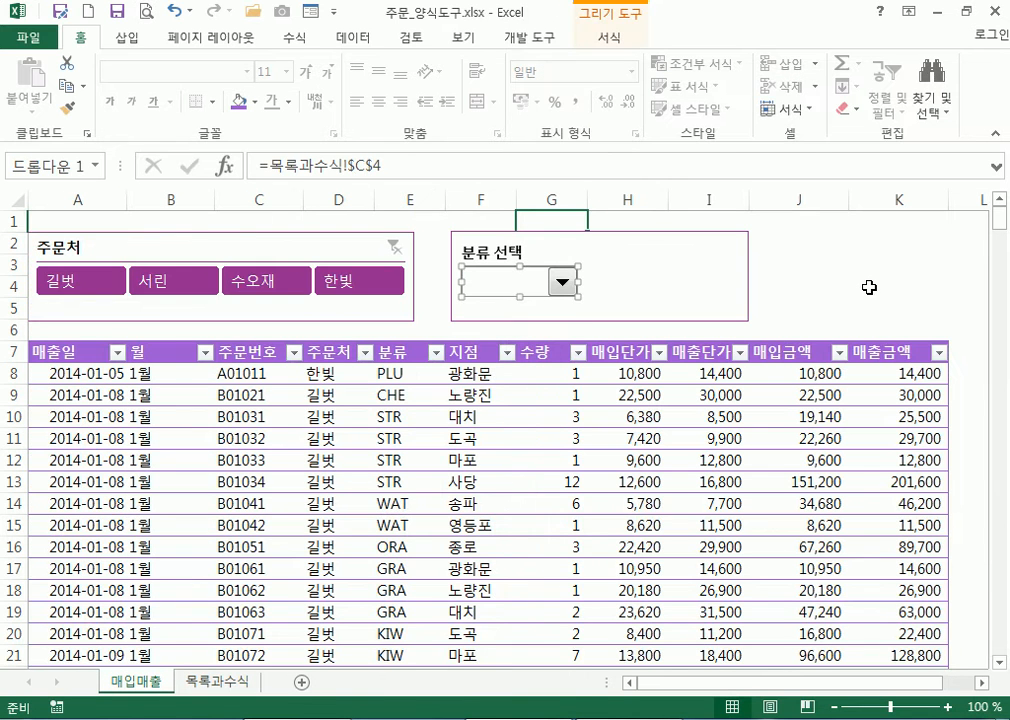
# Test the 분류 선택 dropdown by picking GRA, PEA, BAN and then APP
pyautogui.click(862, 263)
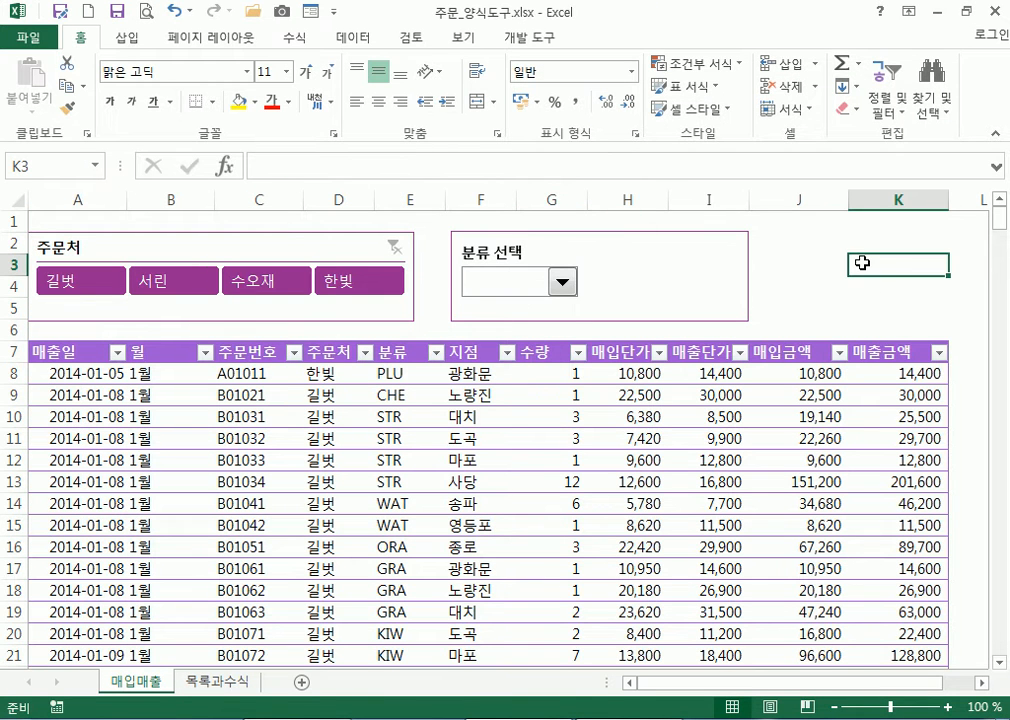
pyautogui.click(564, 286)
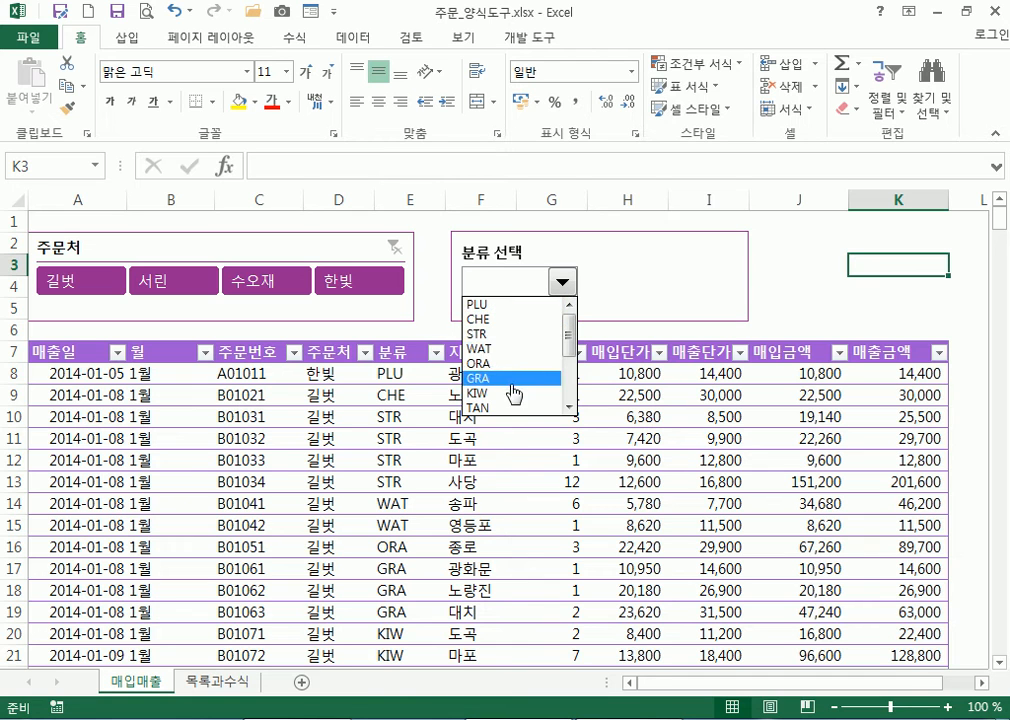
pyautogui.moveTo(568, 327); pyautogui.dragTo(578, 352)
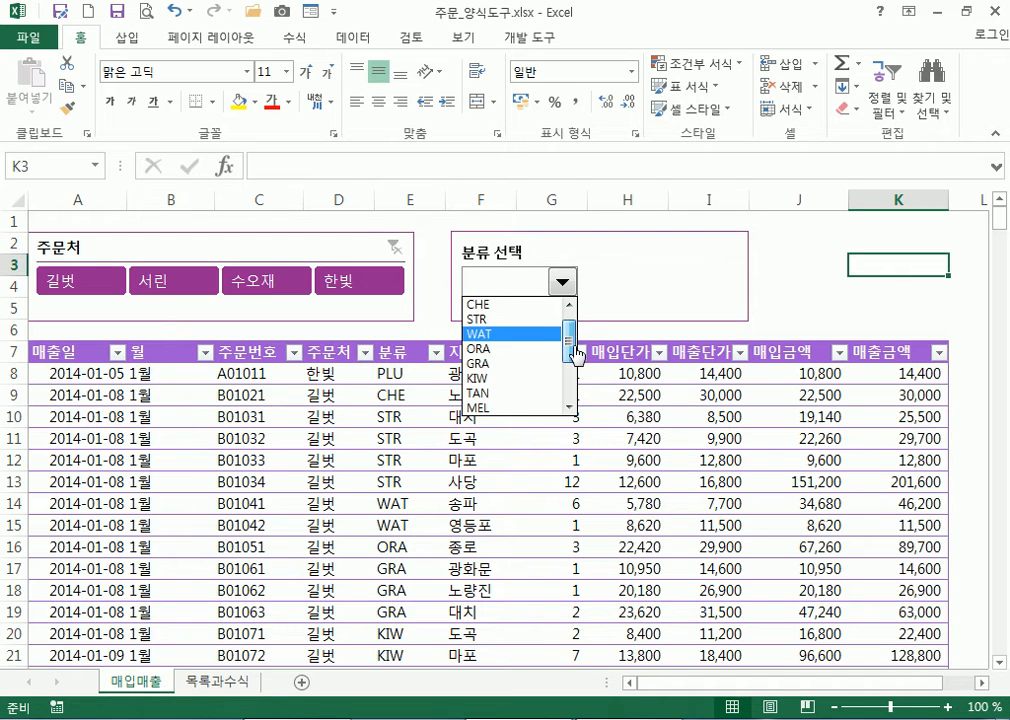
pyautogui.click(506, 364)
pyautogui.click(563, 284)
pyautogui.moveTo(564, 345); pyautogui.dragTo(574, 398)
pyautogui.click(508, 393)
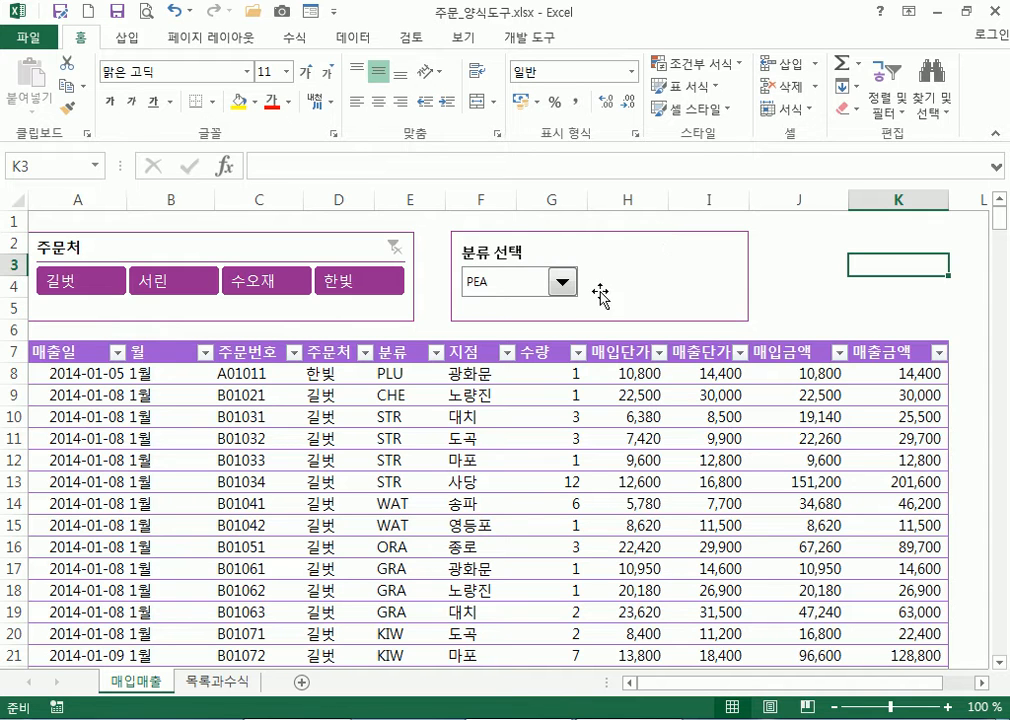
pyautogui.click(565, 289)
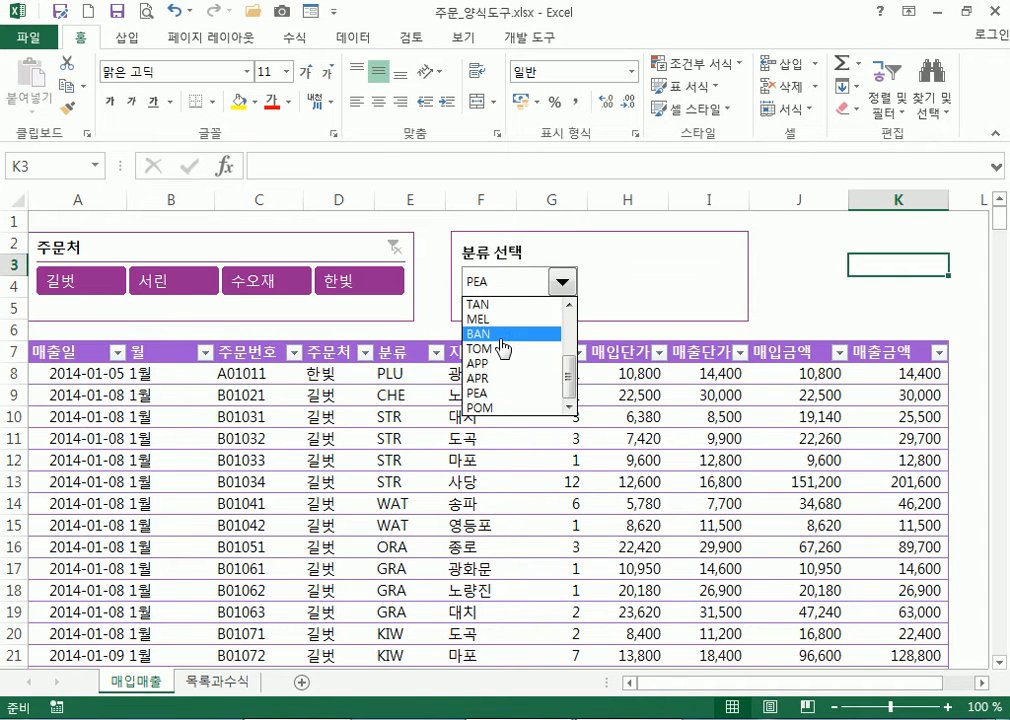
pyautogui.click(502, 336)
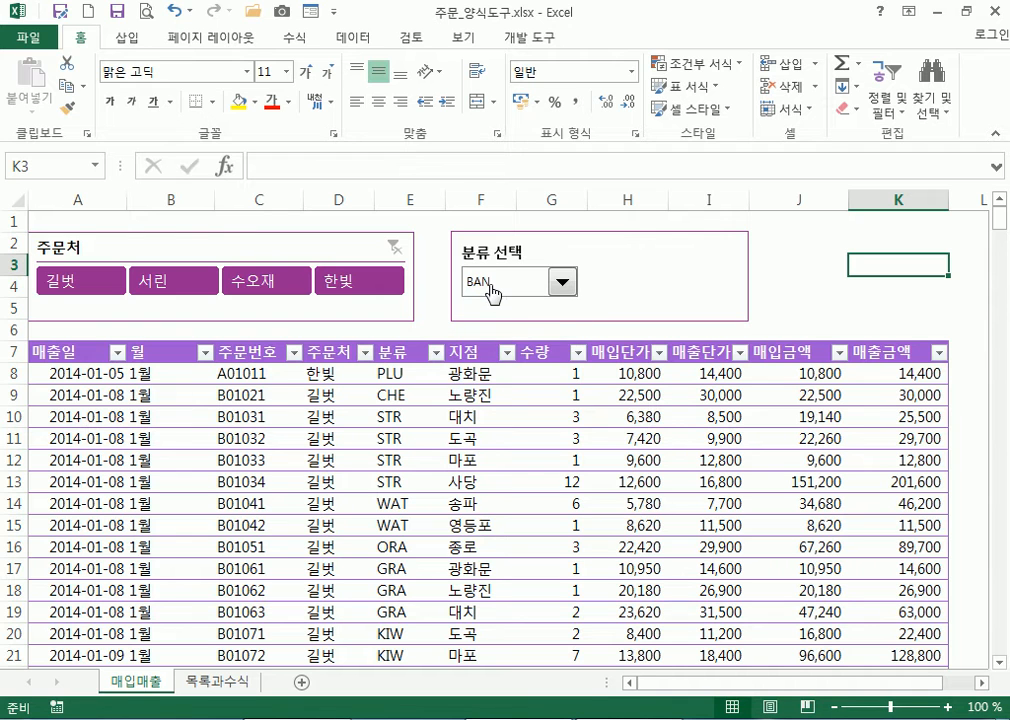
pyautogui.click(561, 284)
pyautogui.click(482, 363)
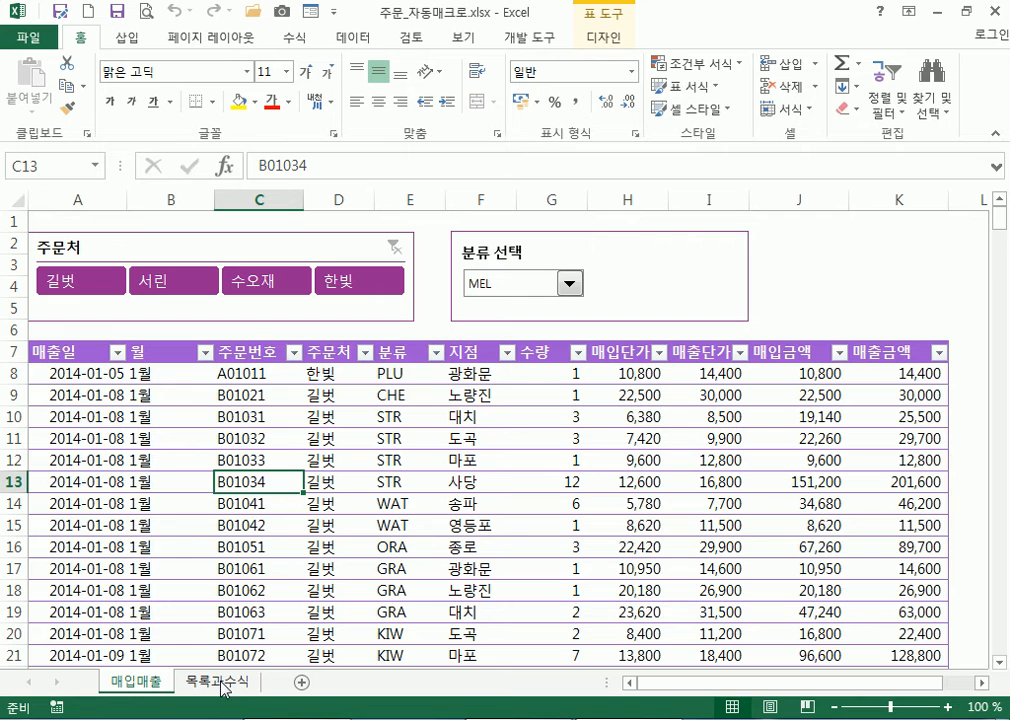
# On the 목록과수식 sheet, check linked cell C4 and select D4 for the formula
pyautogui.click(220, 682)
pyautogui.click(154, 291)
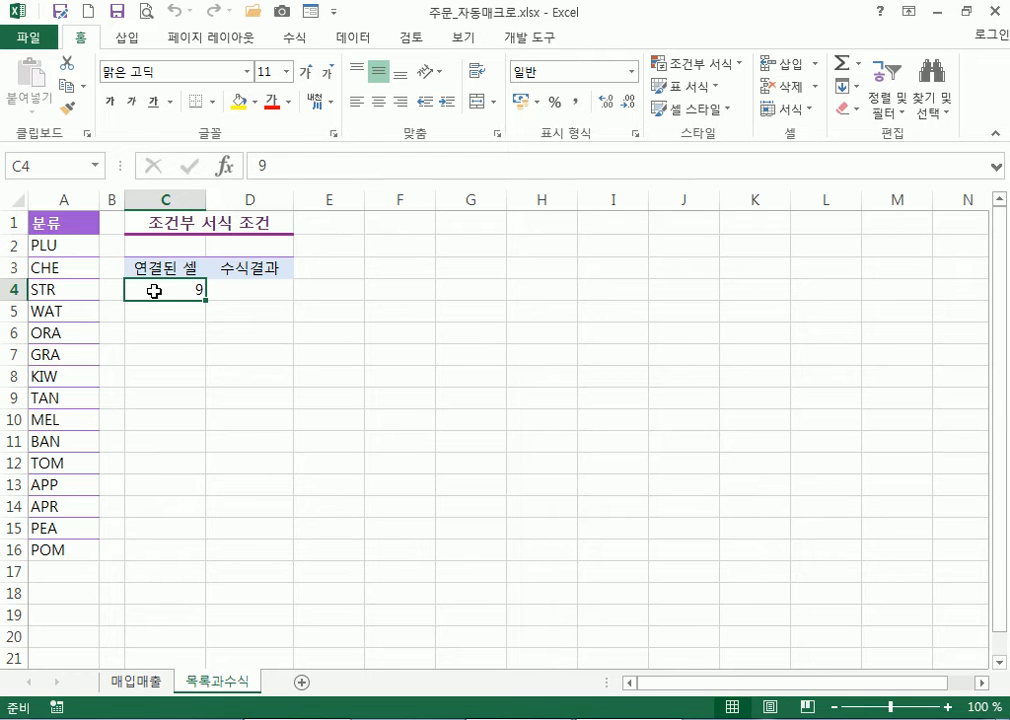
pyautogui.click(246, 291)
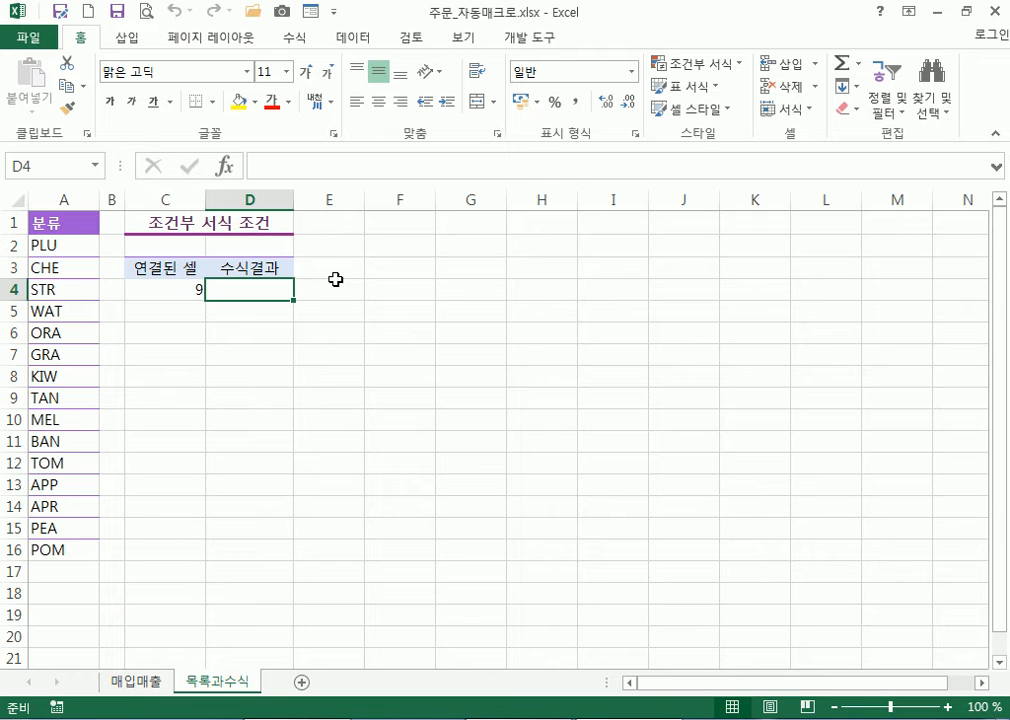
pyautogui.write('INDEX')
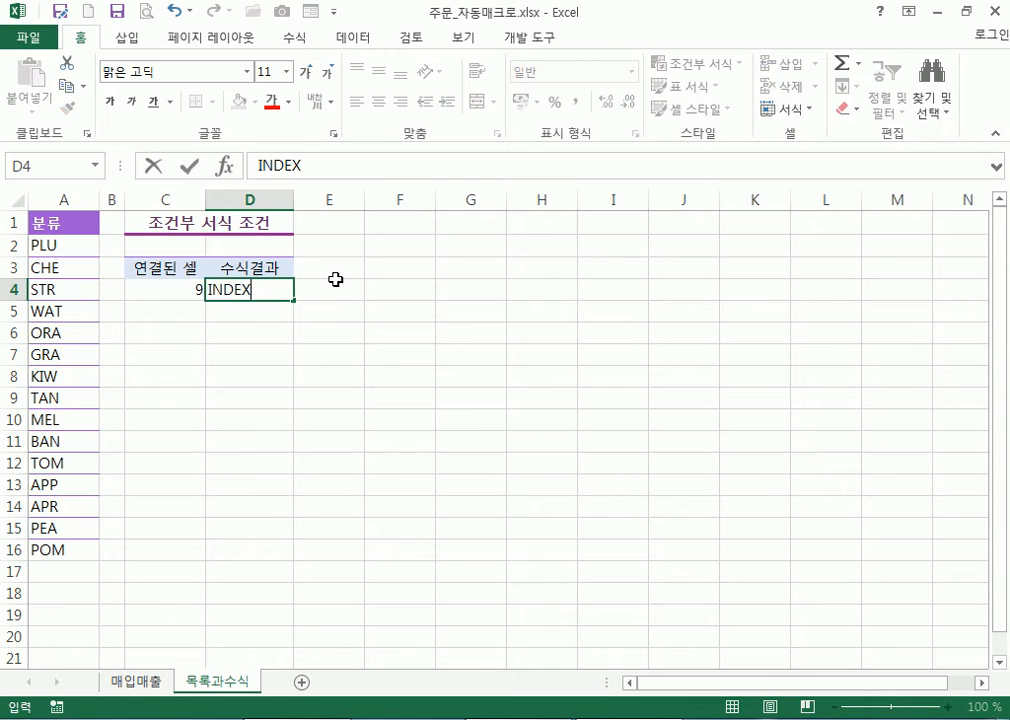
pyautogui.press('Escape')
# Enter =INDEX(A2:A16,C4) in D4 and compare its MEL result with C4
pyautogui.write('=INDEX(')
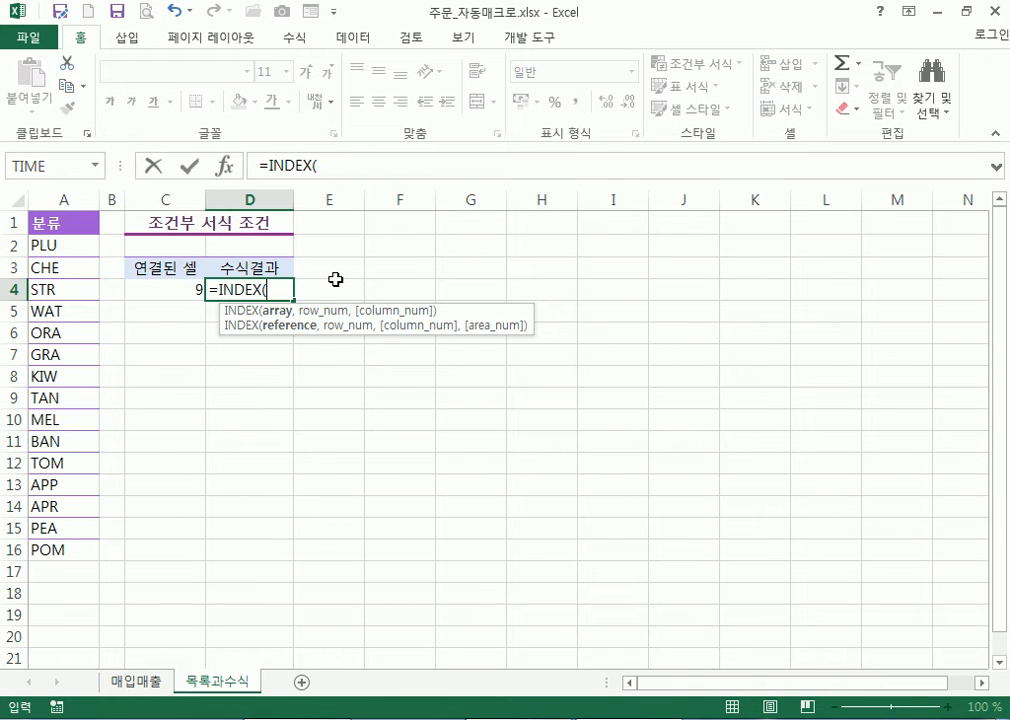
pyautogui.moveTo(63, 247); pyautogui.dragTo(63, 547)
pyautogui.write(',')
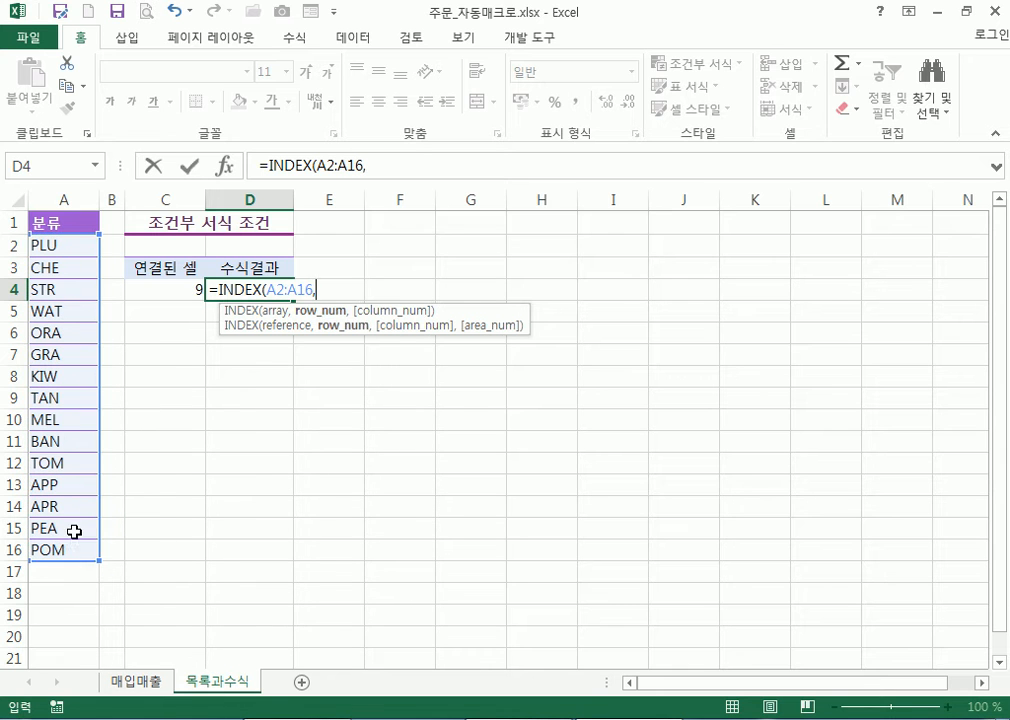
pyautogui.click(169, 288)
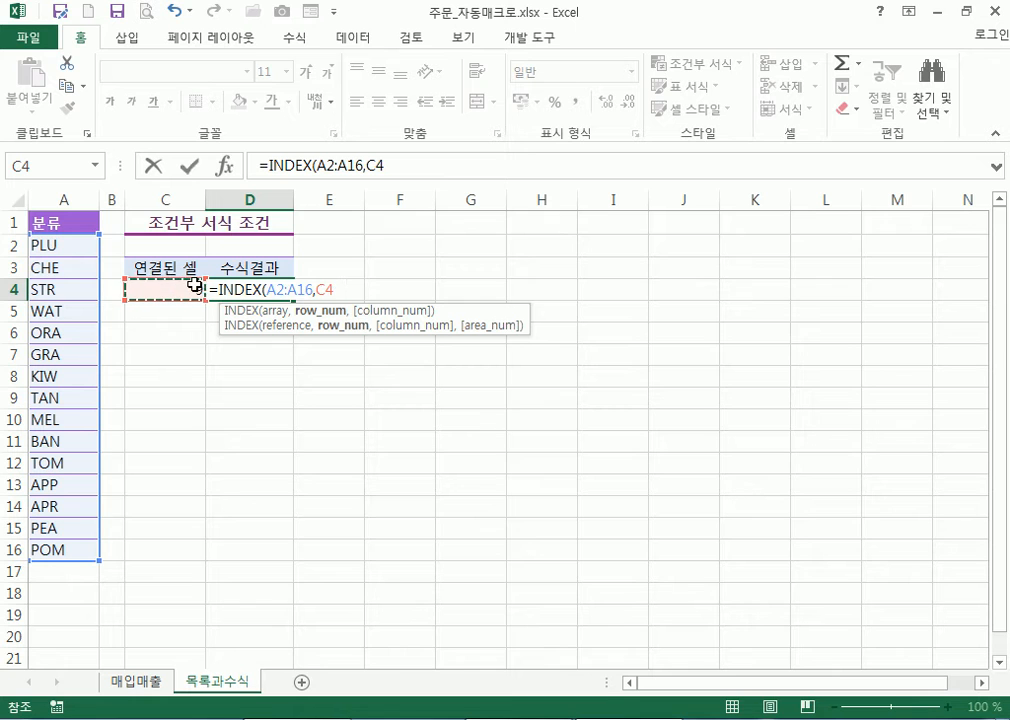
pyautogui.write(')')
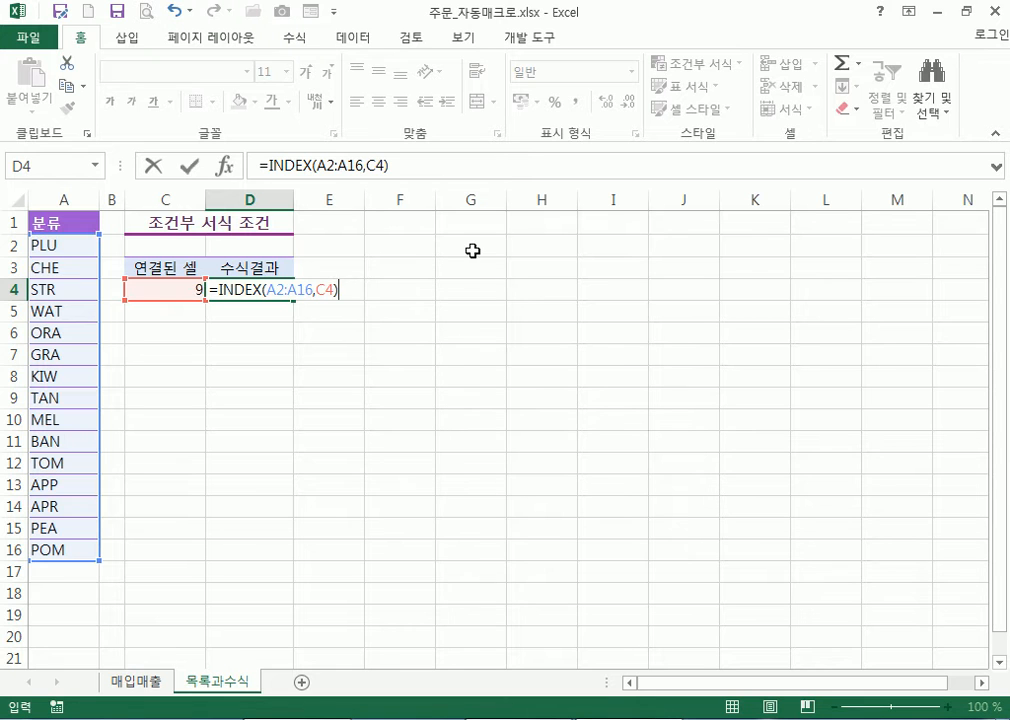
pyautogui.press('Return')
pyautogui.click(232, 291)
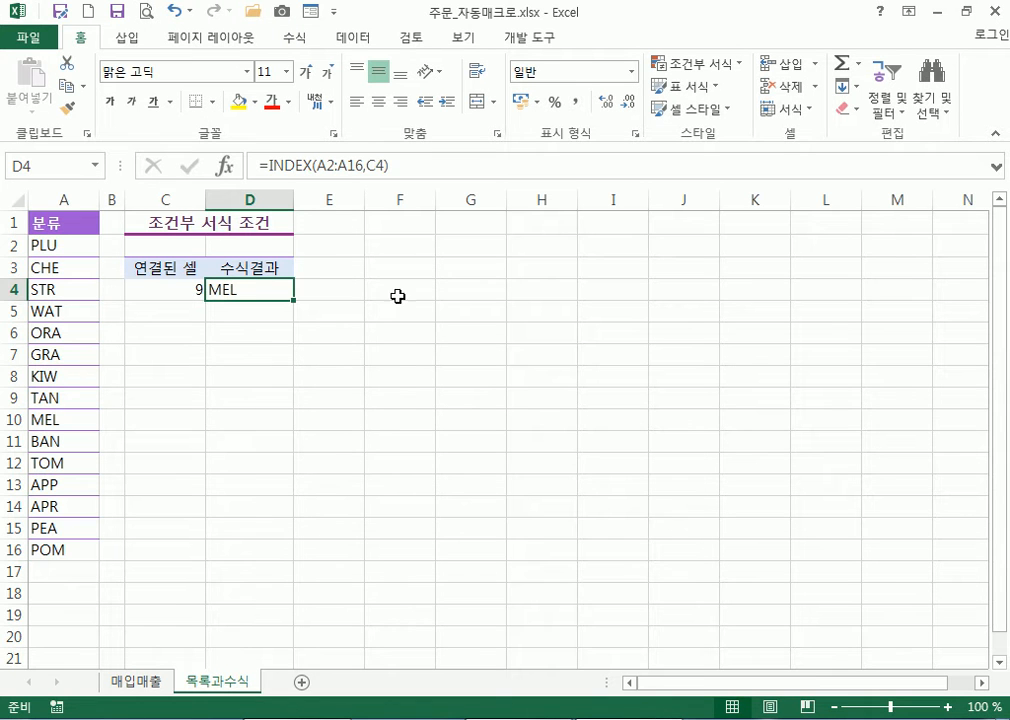
pyautogui.click(175, 290)
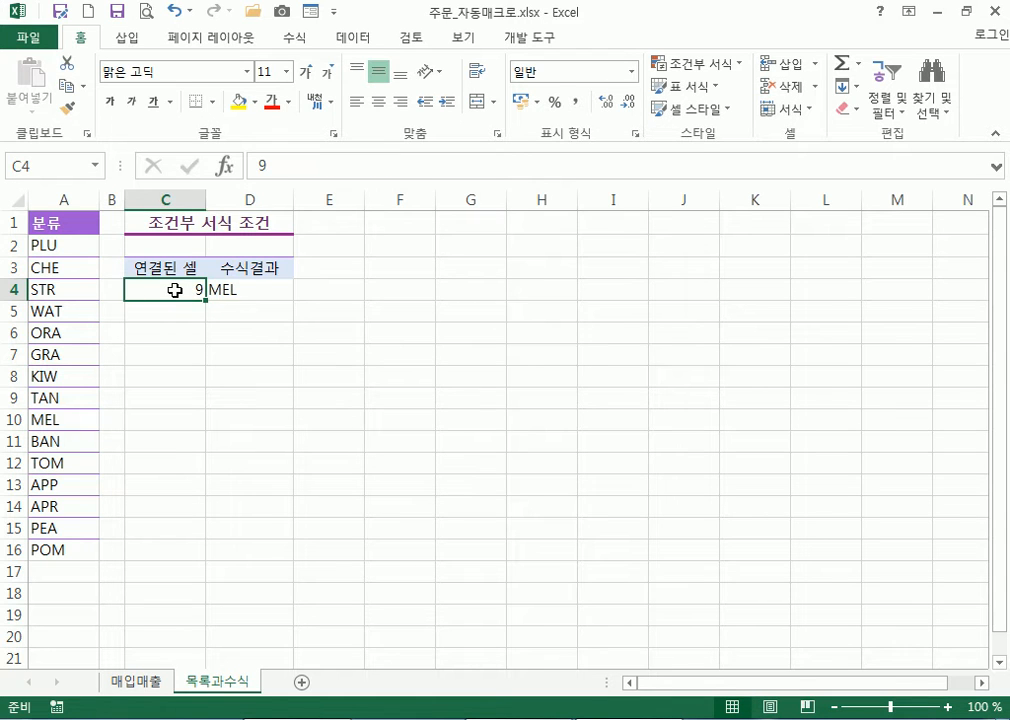
pyautogui.click(230, 289)
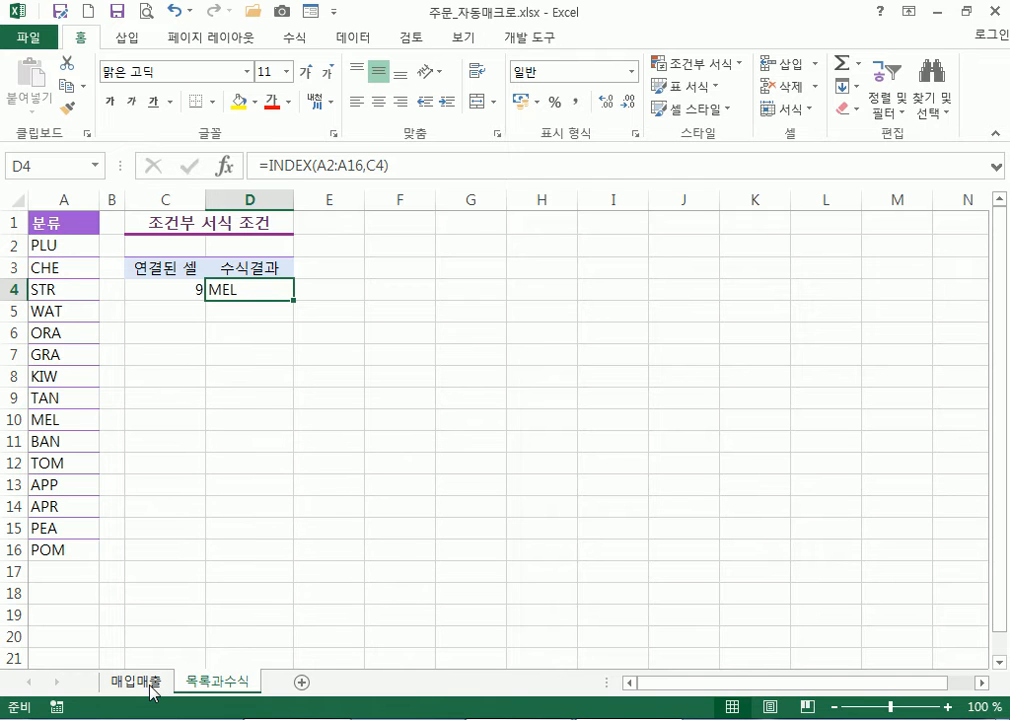
# Inspect D4's =INDEX(A2:A16,C4) formula references without changing it
pyautogui.doubleClick(225, 291)
pyautogui.press('Escape')
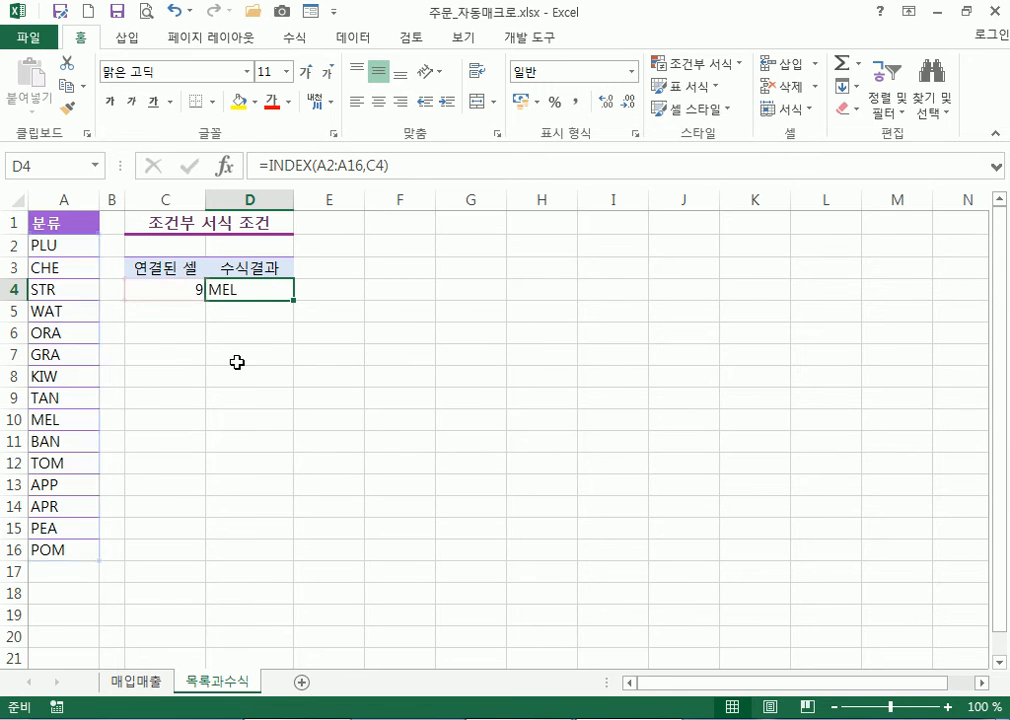
pyautogui.scroll(6, 149, 341)
pyautogui.scroll(1, 154, 339)
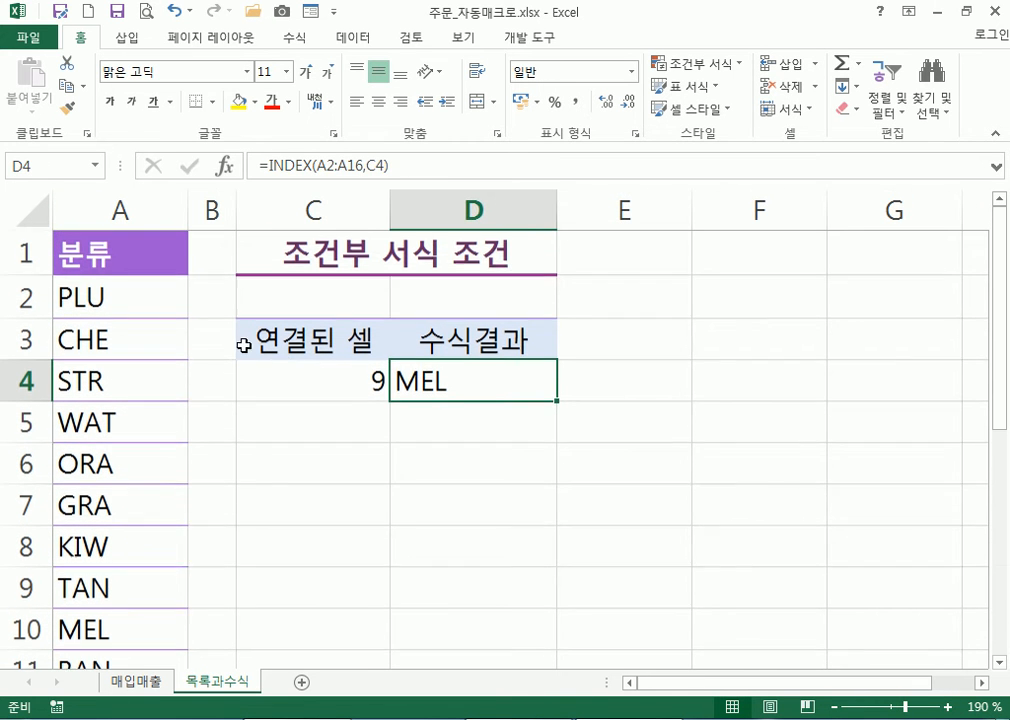
pyautogui.click(325, 382)
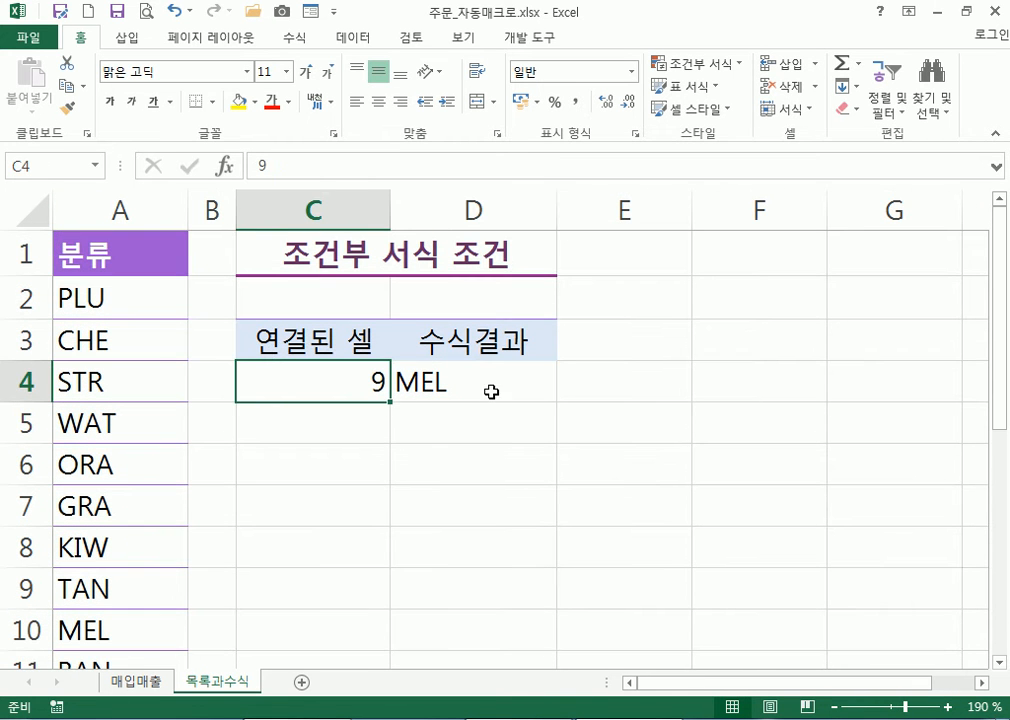
pyautogui.doubleClick(532, 380)
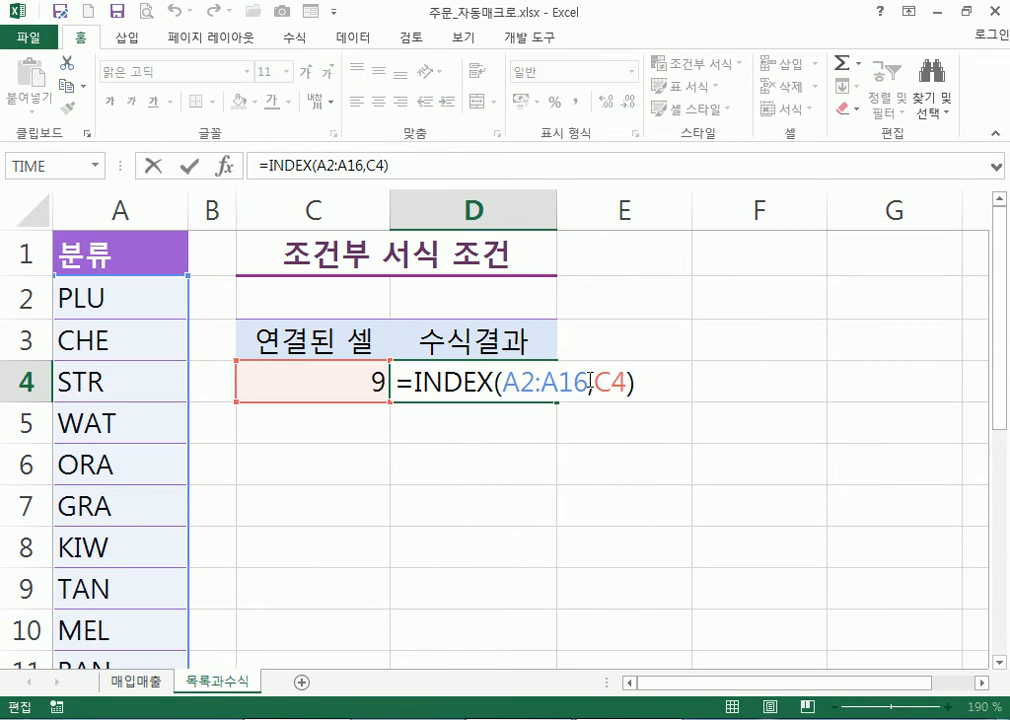
pyautogui.press('Escape')
pyautogui.click(324, 385)
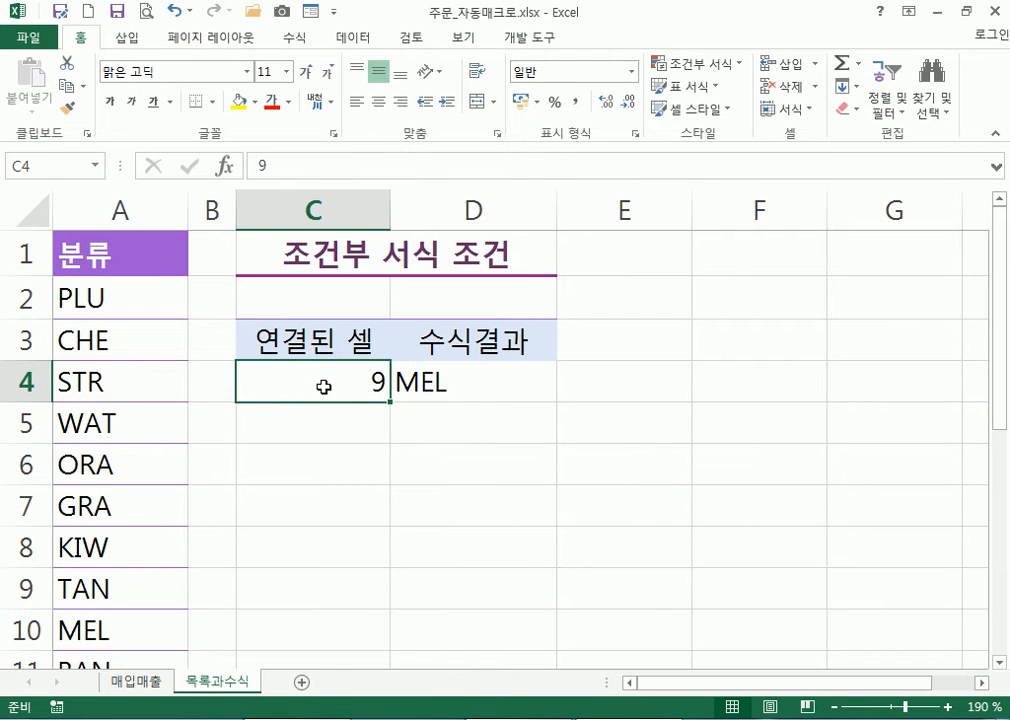
pyautogui.click(451, 381)
# Change C4 to 8 and review D4's formula now returning TAN
pyautogui.click(324, 385)
pyautogui.write('8')
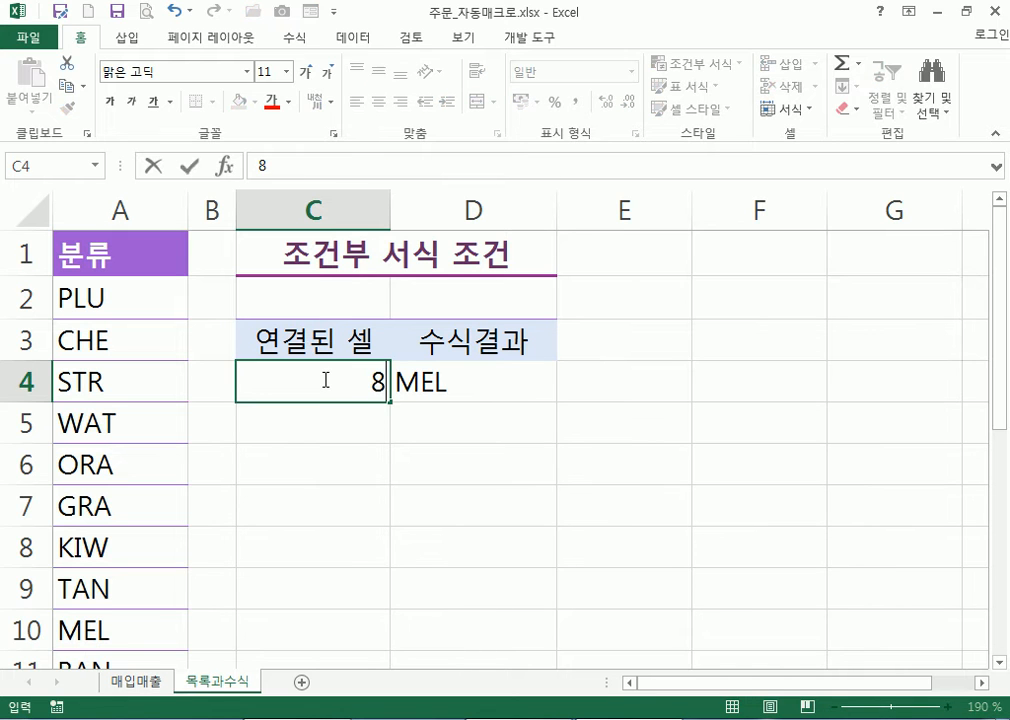
pyautogui.press('Return')
pyautogui.click(451, 383)
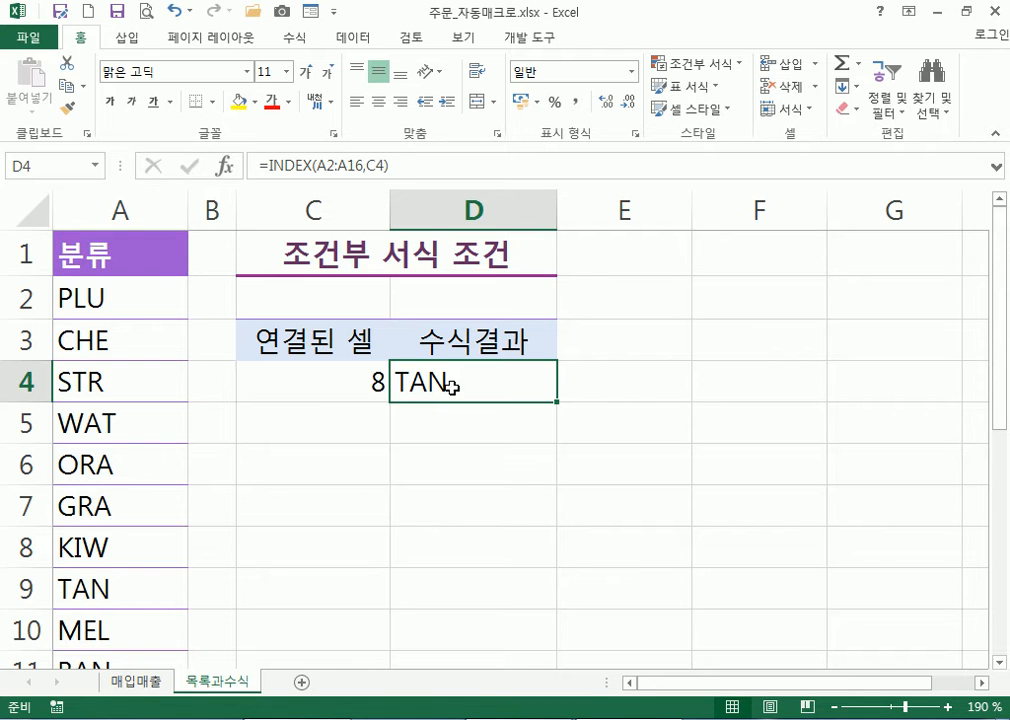
pyautogui.doubleClick(451, 385)
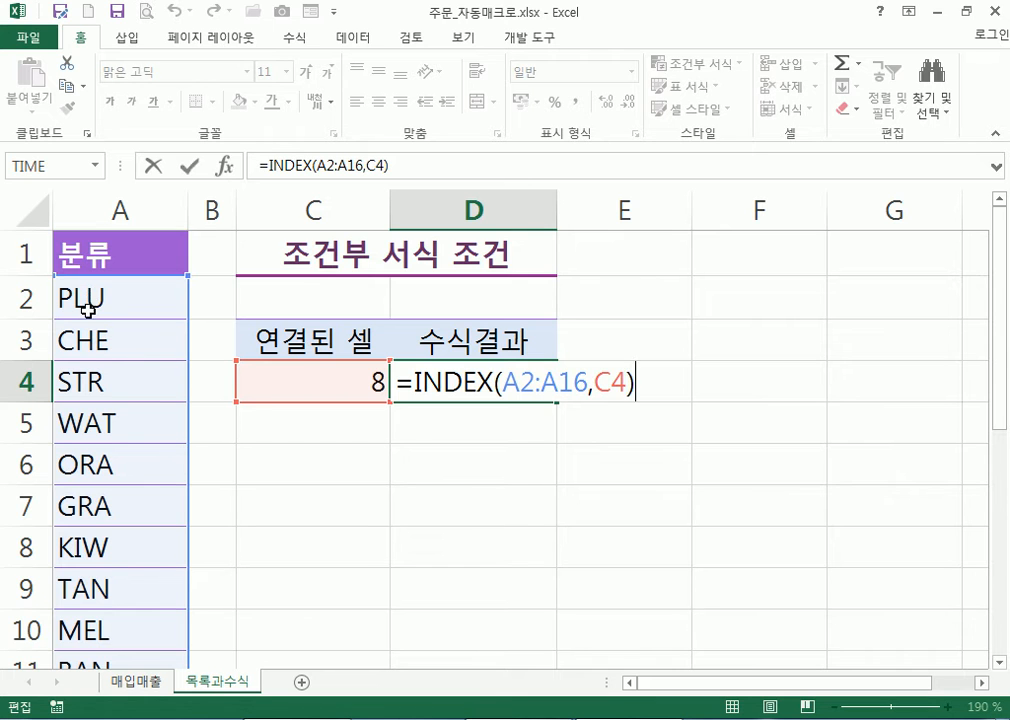
pyautogui.scroll(-3, 70, 300)
pyautogui.scroll(3, 140, 510)
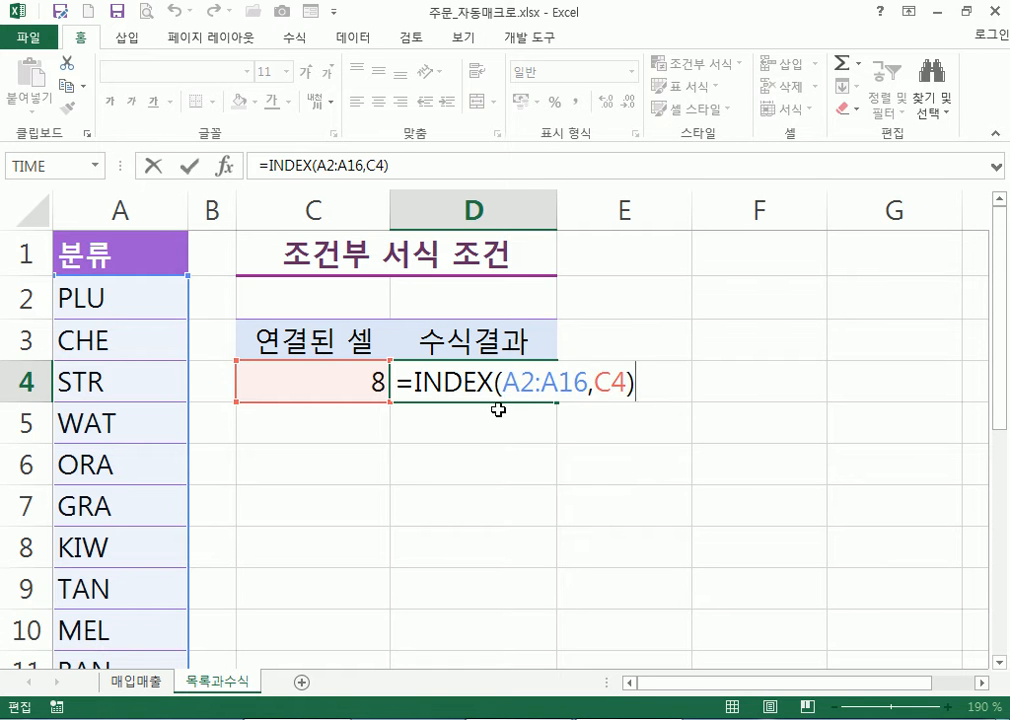
pyautogui.press('Return')
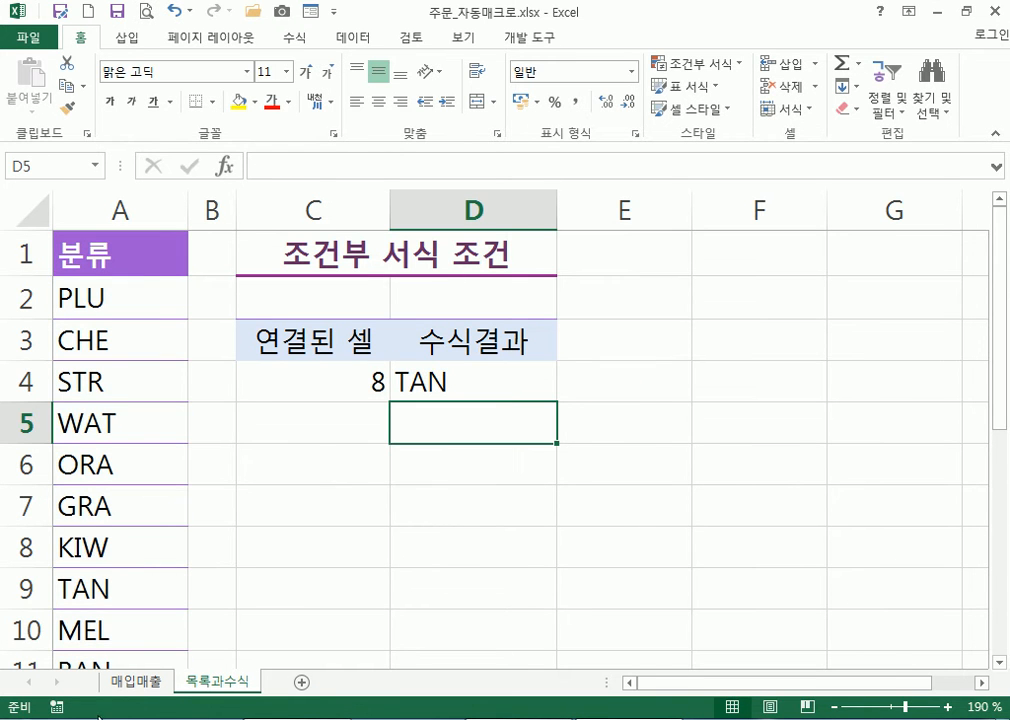
# On 매입매출, choose MEL in the 분류 선택 combo box
pyautogui.click(128, 682)
pyautogui.click(567, 287)
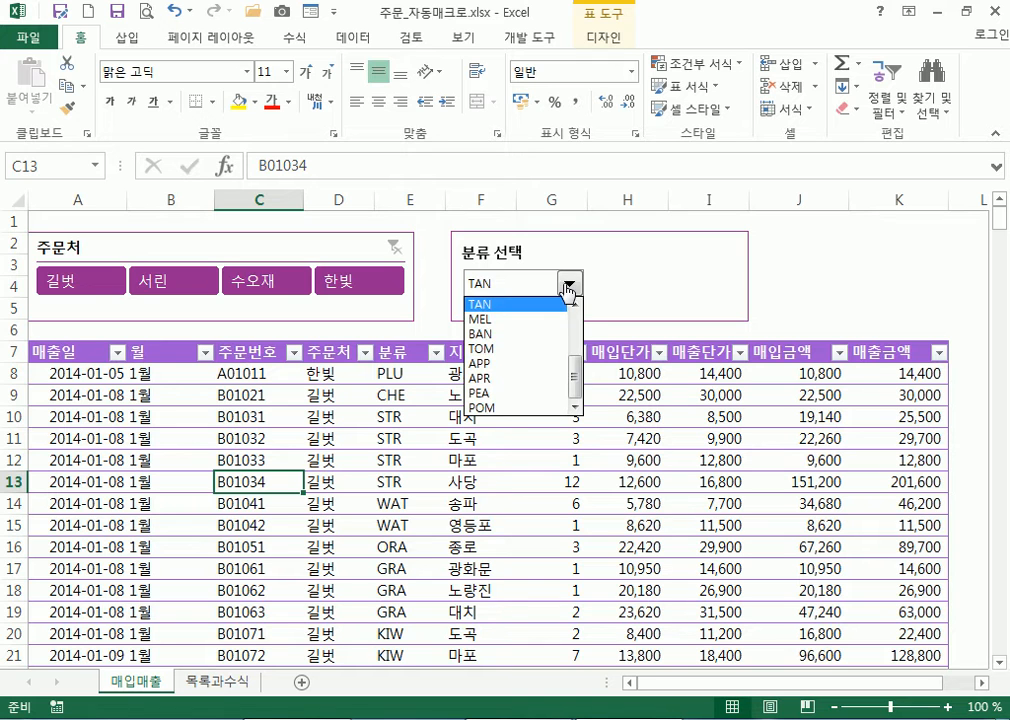
pyautogui.scroll(3, 578, 325)
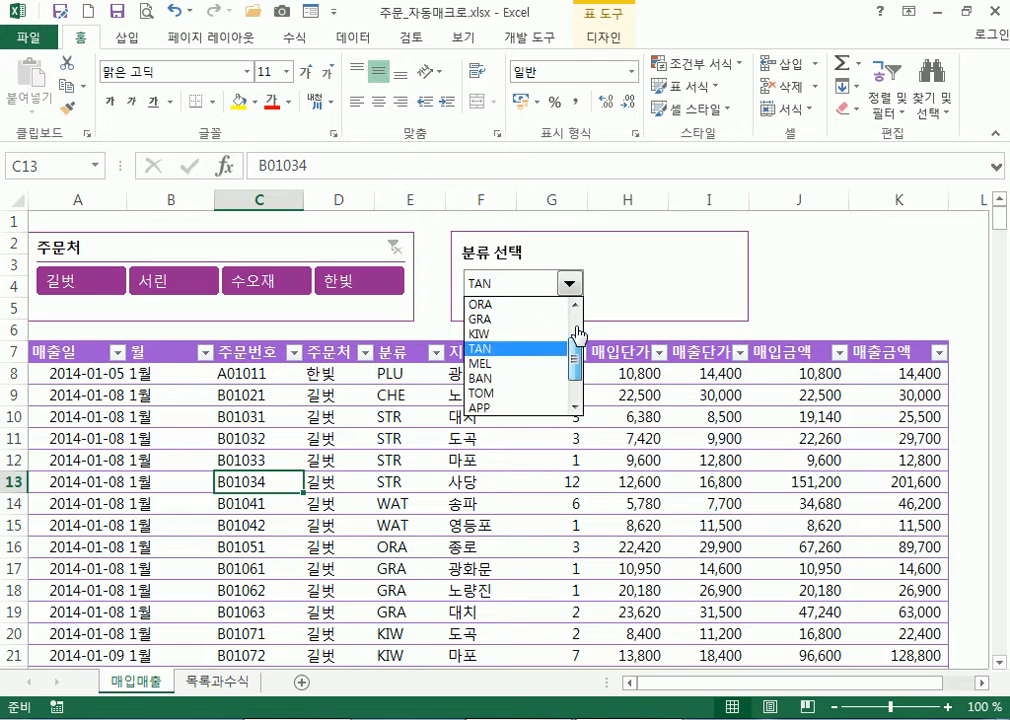
pyautogui.click(621, 266)
pyautogui.click(570, 286)
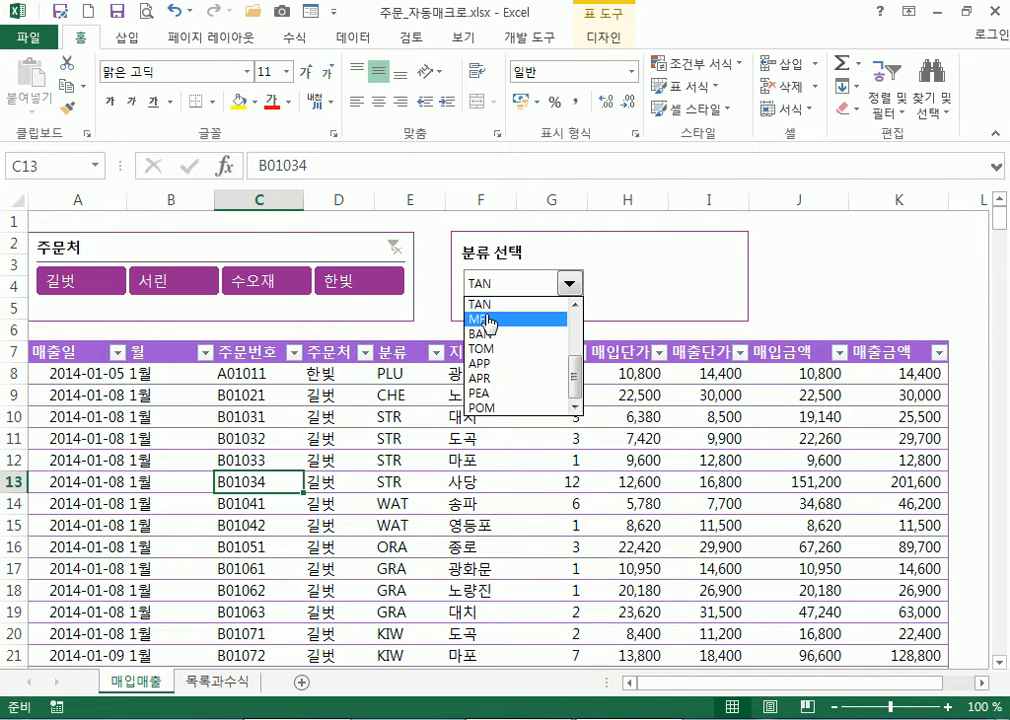
pyautogui.click(519, 320)
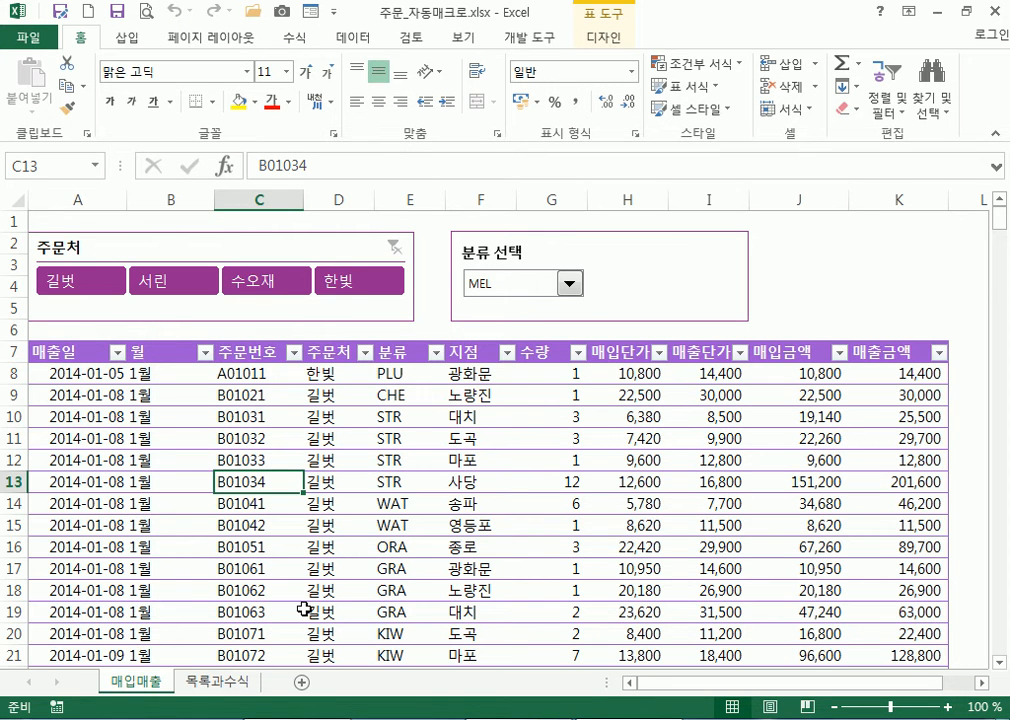
# On 목록과수식, check C4, D4's formula and the MEL entry in row 10
pyautogui.click(230, 688)
pyautogui.click(295, 374)
pyautogui.click(461, 379)
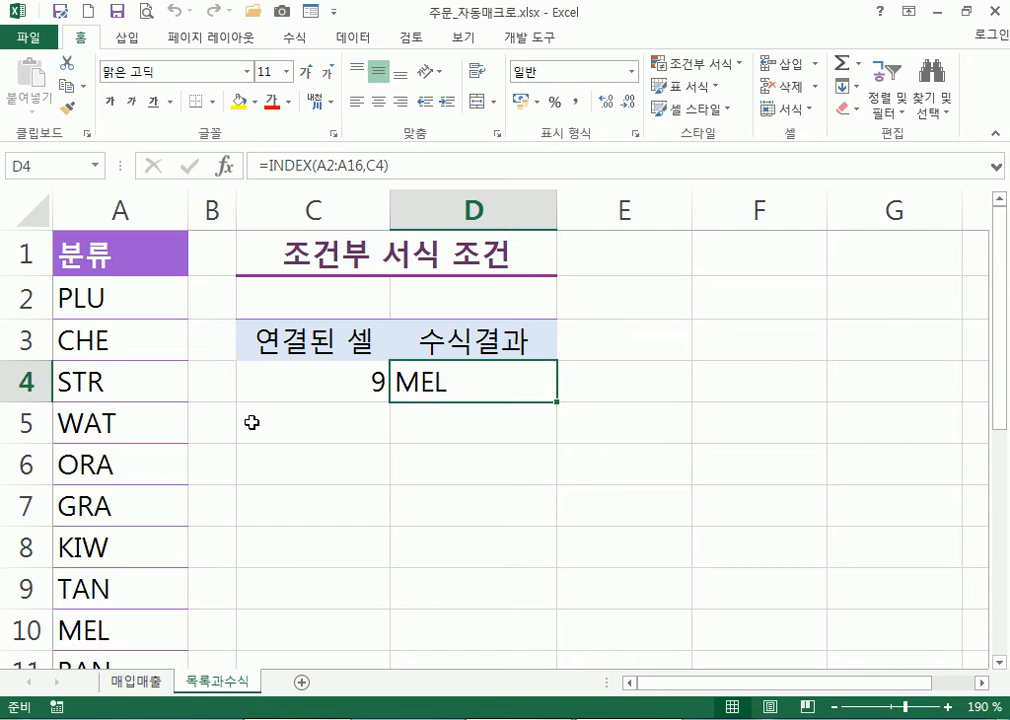
pyautogui.scroll(-3, 146, 428)
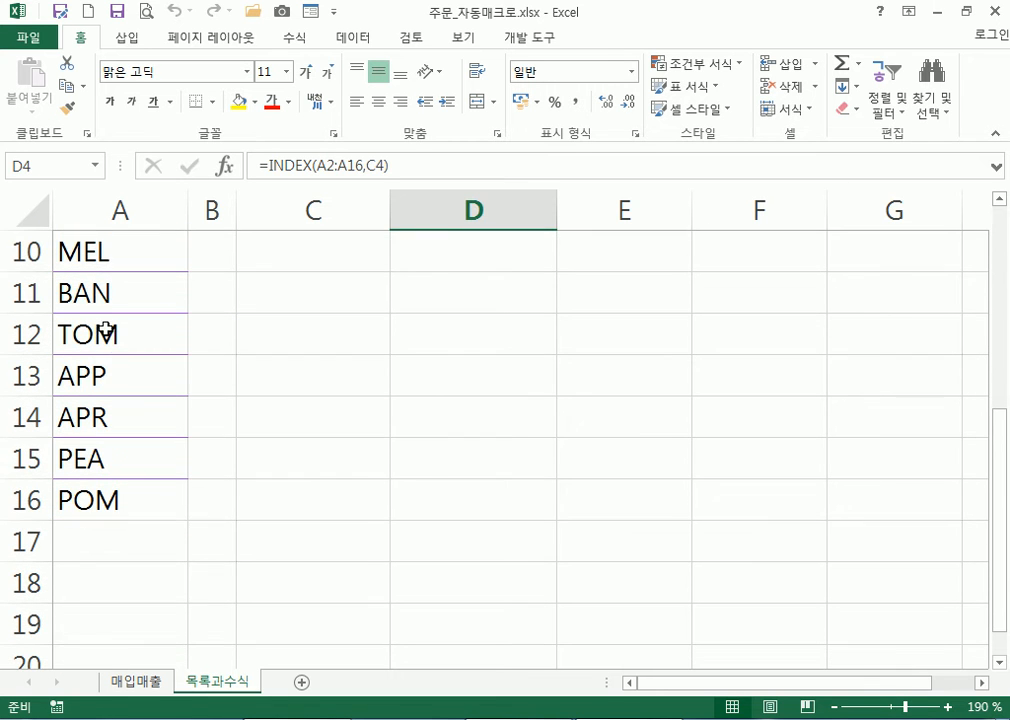
pyautogui.click(101, 250)
# Back on 매입매출, choose PLU in the 분류 선택 combo box
pyautogui.click(152, 688)
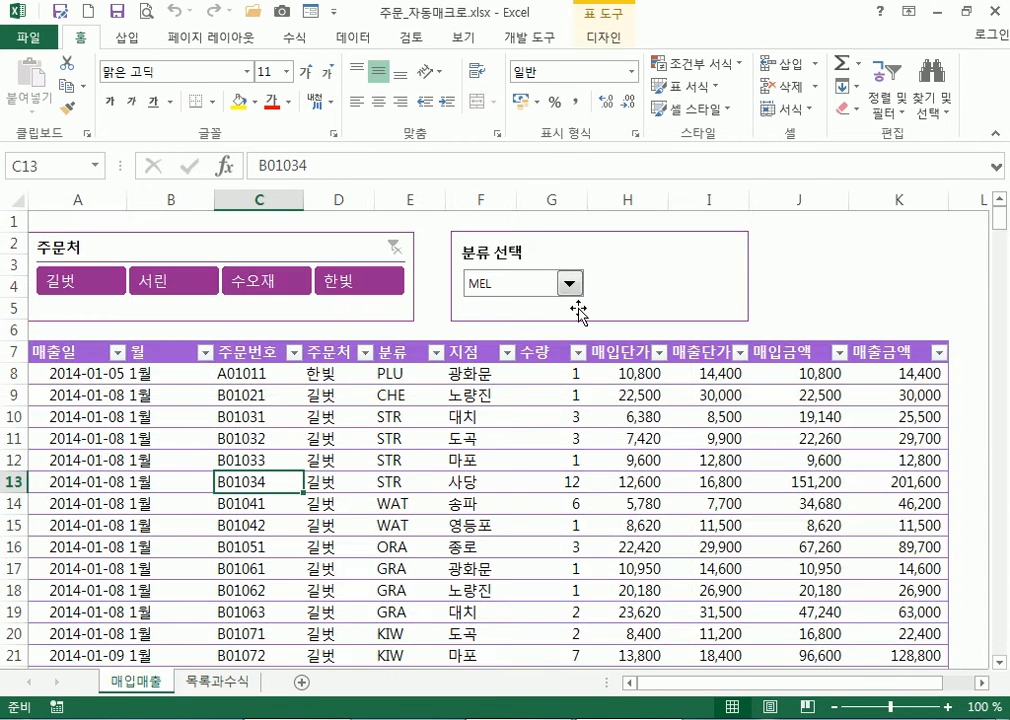
pyautogui.click(571, 287)
pyautogui.moveTo(579, 383); pyautogui.dragTo(580, 302)
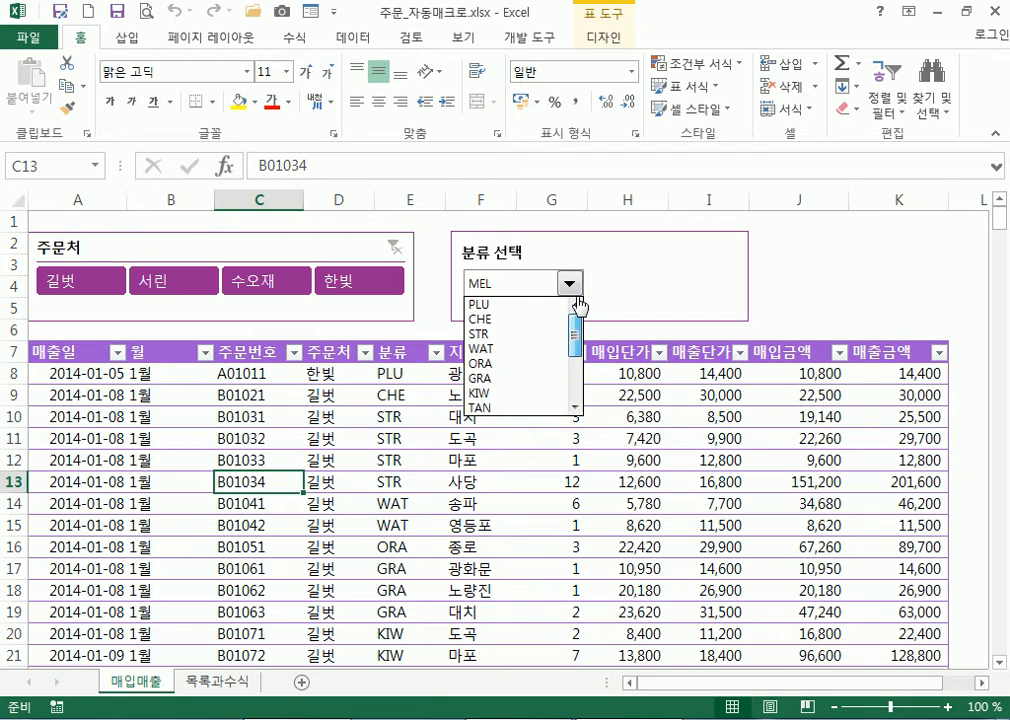
pyautogui.click(480, 303)
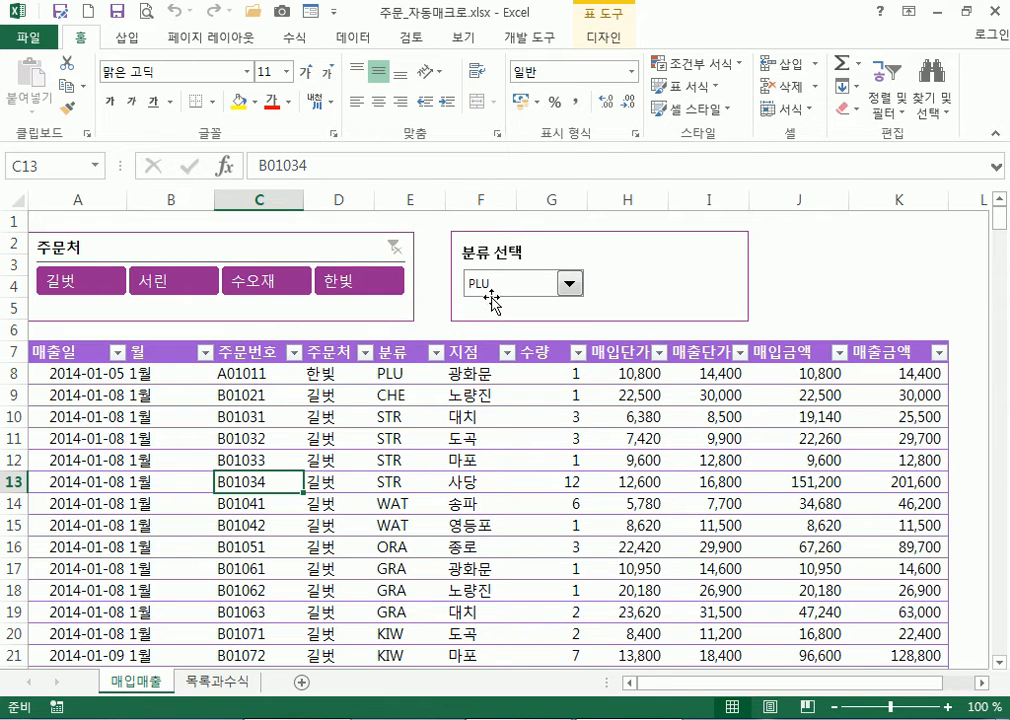
pyautogui.click(569, 289)
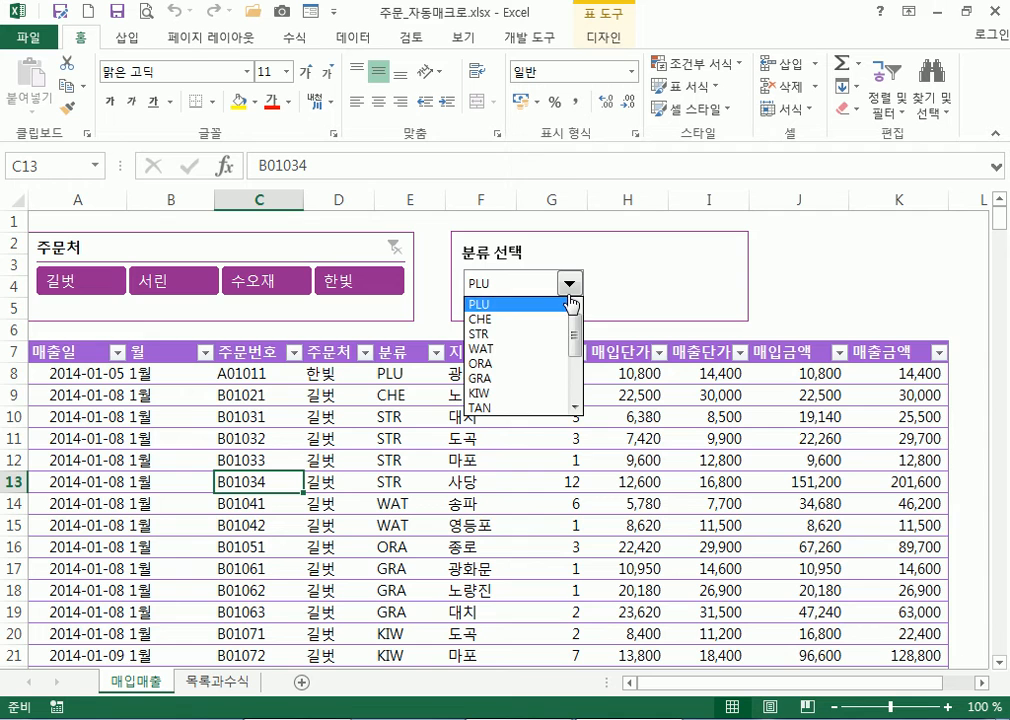
pyautogui.click(510, 308)
# Verify C4 shows 1 with PLU as the first category, then return to 매입매출
pyautogui.click(196, 685)
pyautogui.scroll(3, 234, 340)
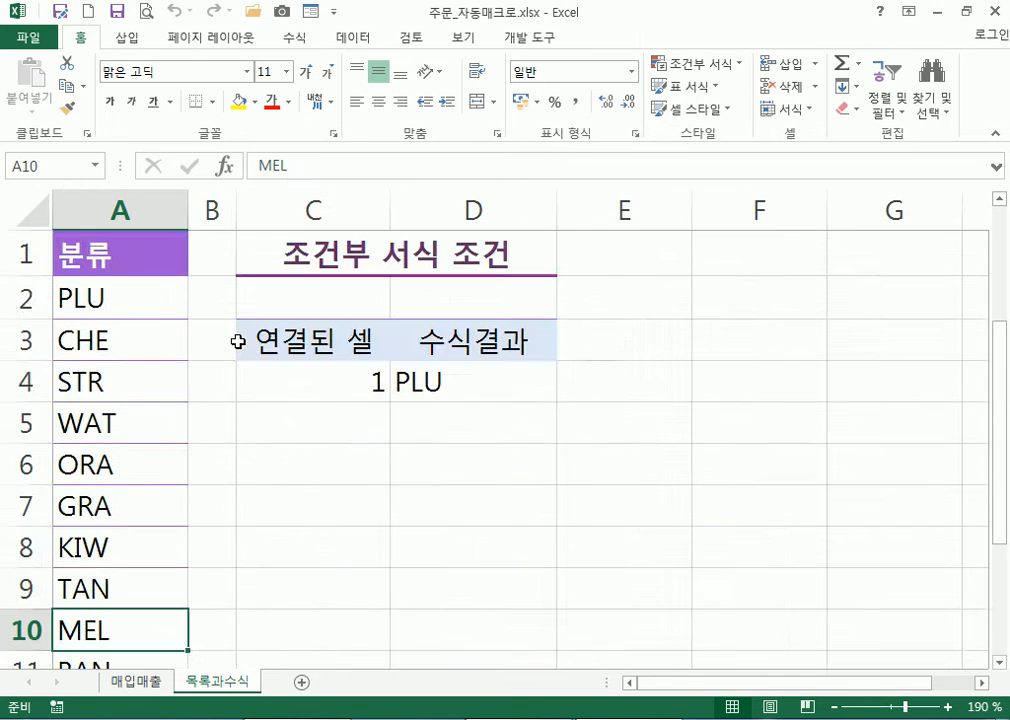
pyautogui.click(330, 378)
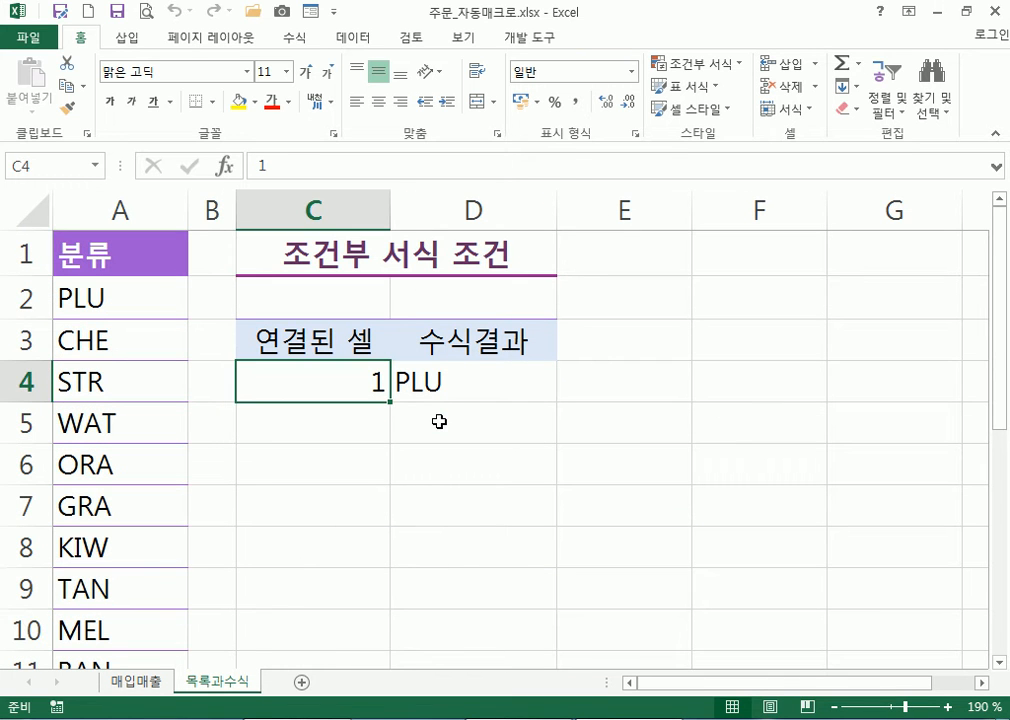
pyautogui.click(83, 296)
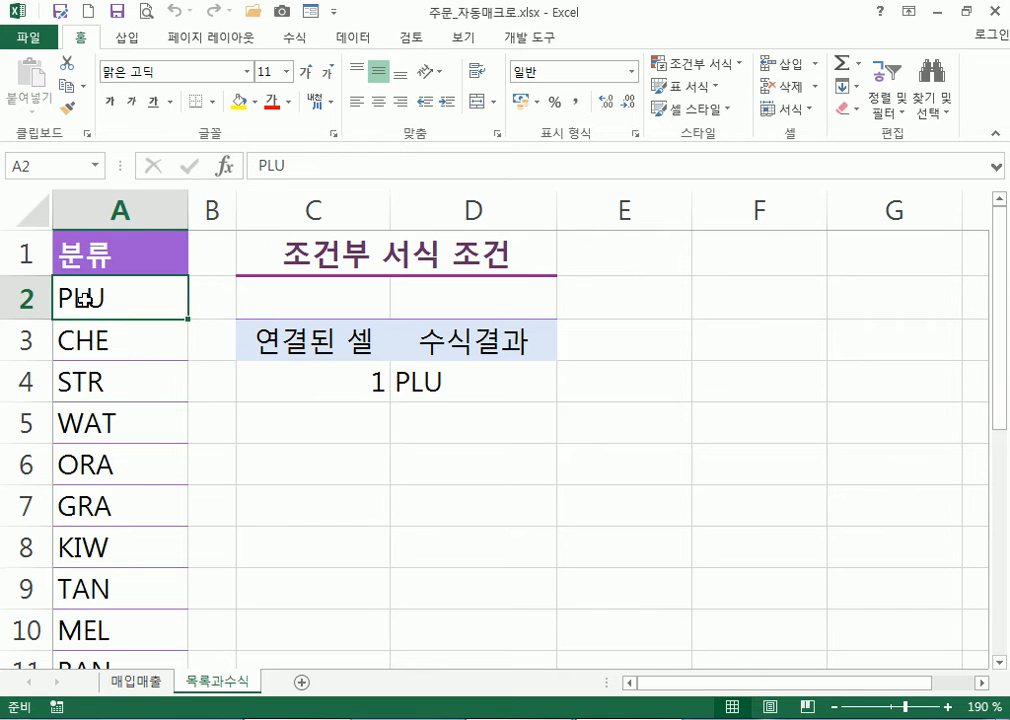
pyautogui.click(298, 376)
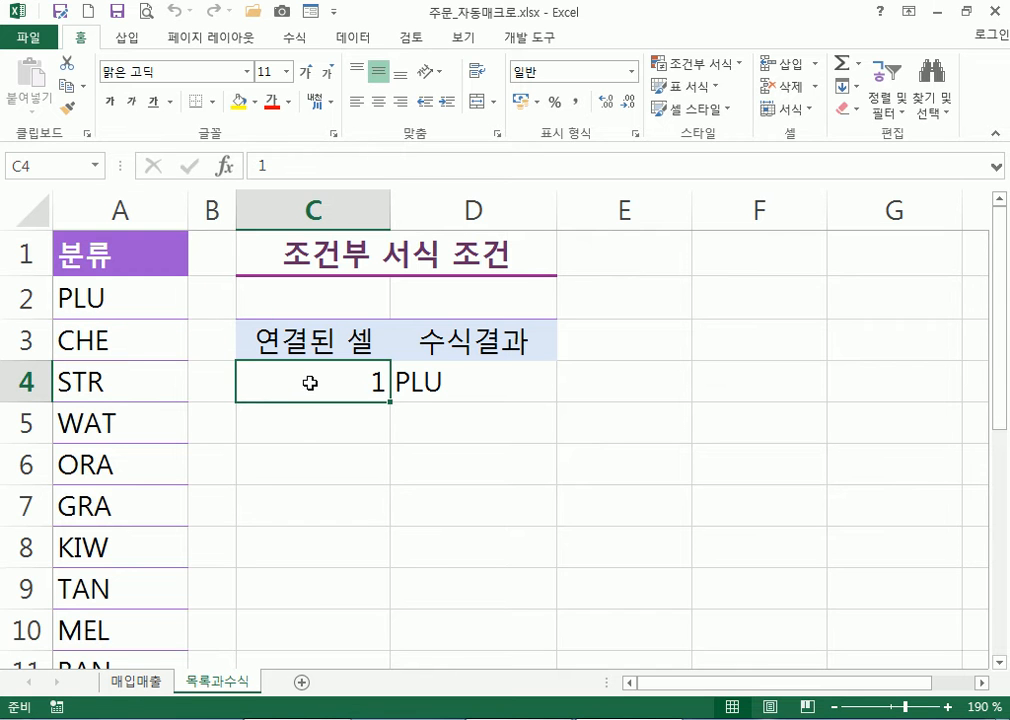
pyautogui.click(145, 685)
# Check the combo box's cell link in 컨트롤 서식 and close it unchanged
pyautogui.rightClick(568, 283)
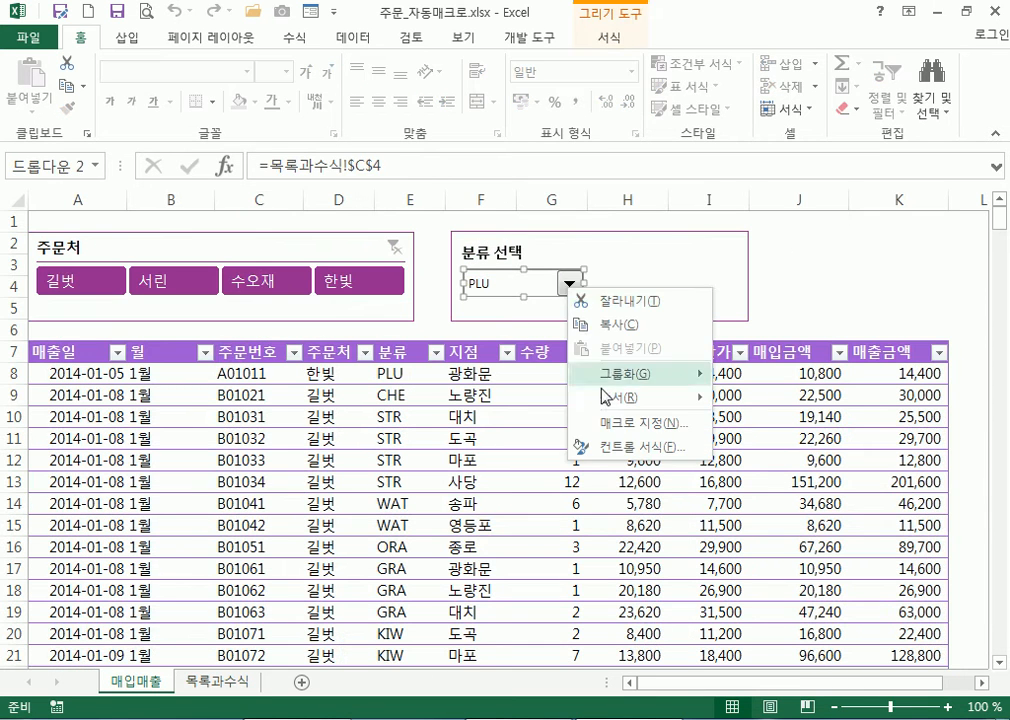
pyautogui.click(585, 446)
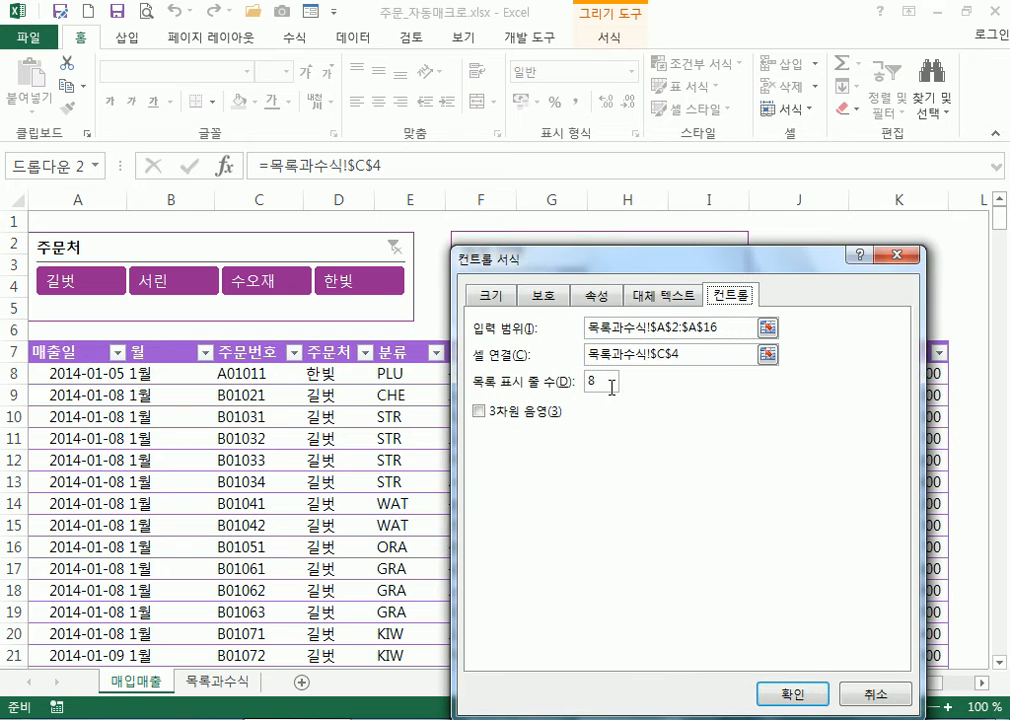
pyautogui.moveTo(686, 356); pyautogui.dragTo(570, 354)
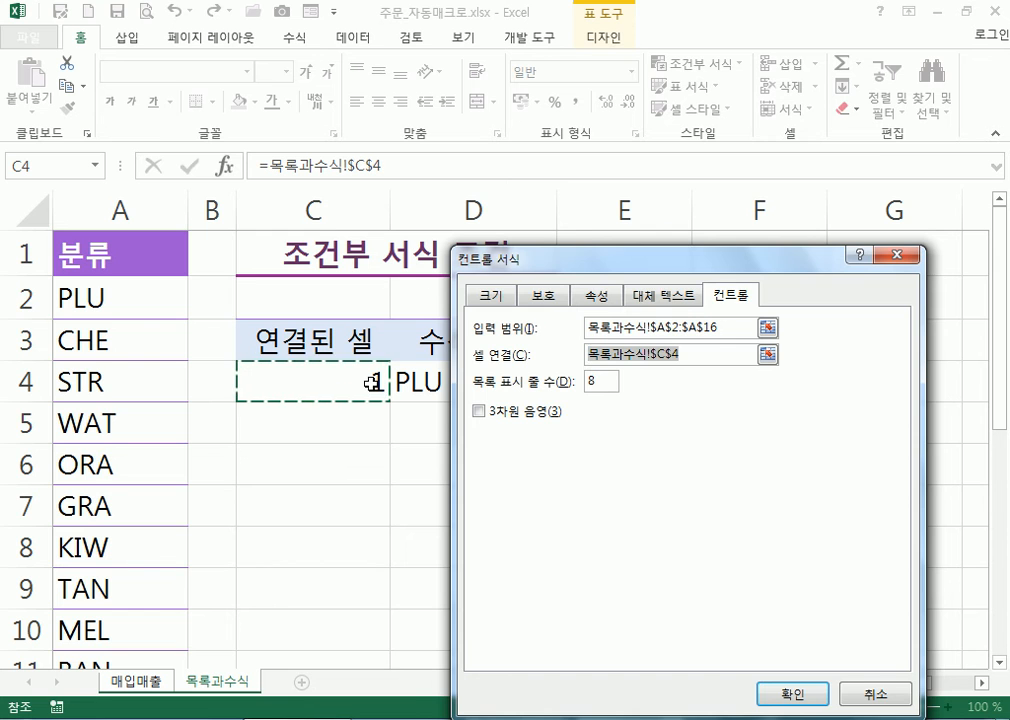
pyautogui.press('Return')
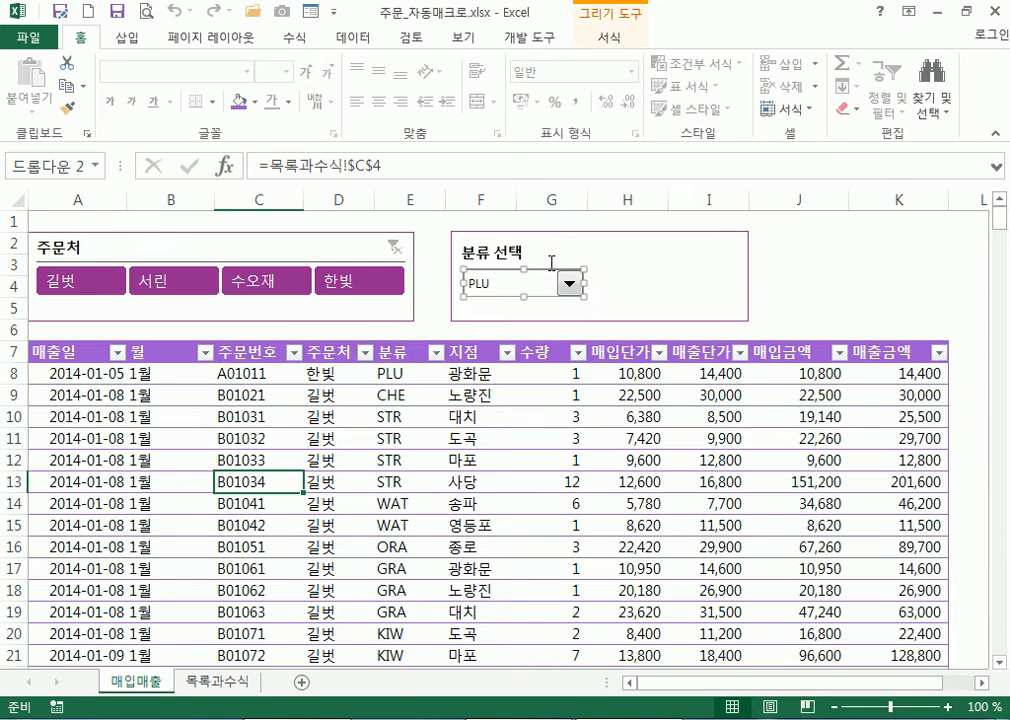
pyautogui.press('Escape')
# Choose CHE, confirm C4 is 2 and D4 returns CHE, then select J1 on 매입매출
pyautogui.click(569, 284)
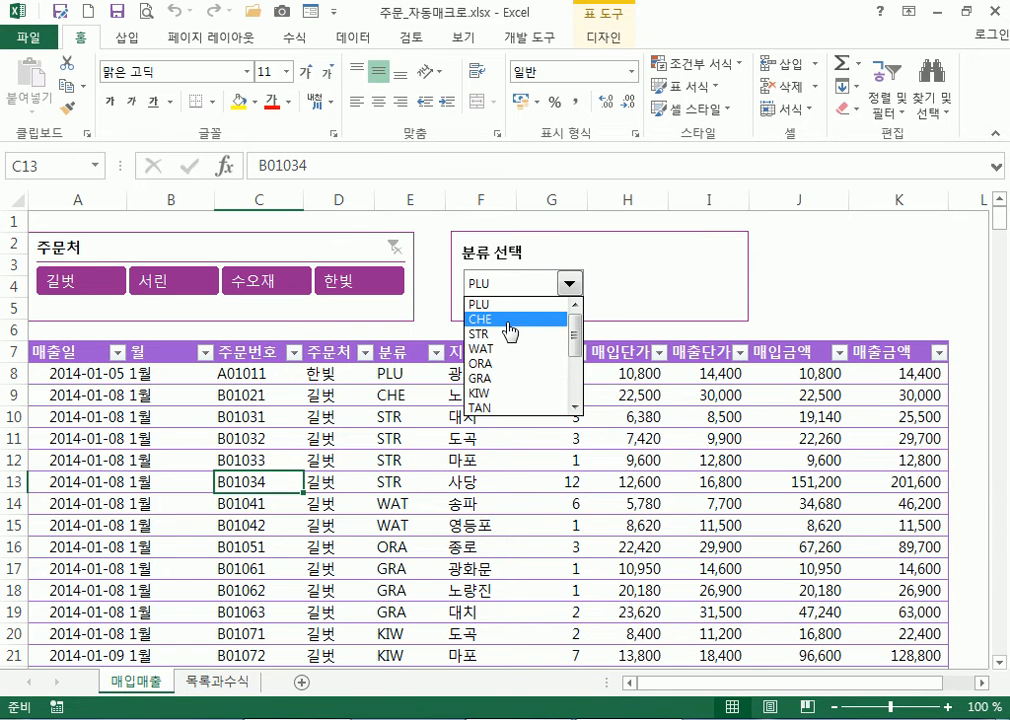
pyautogui.click(510, 320)
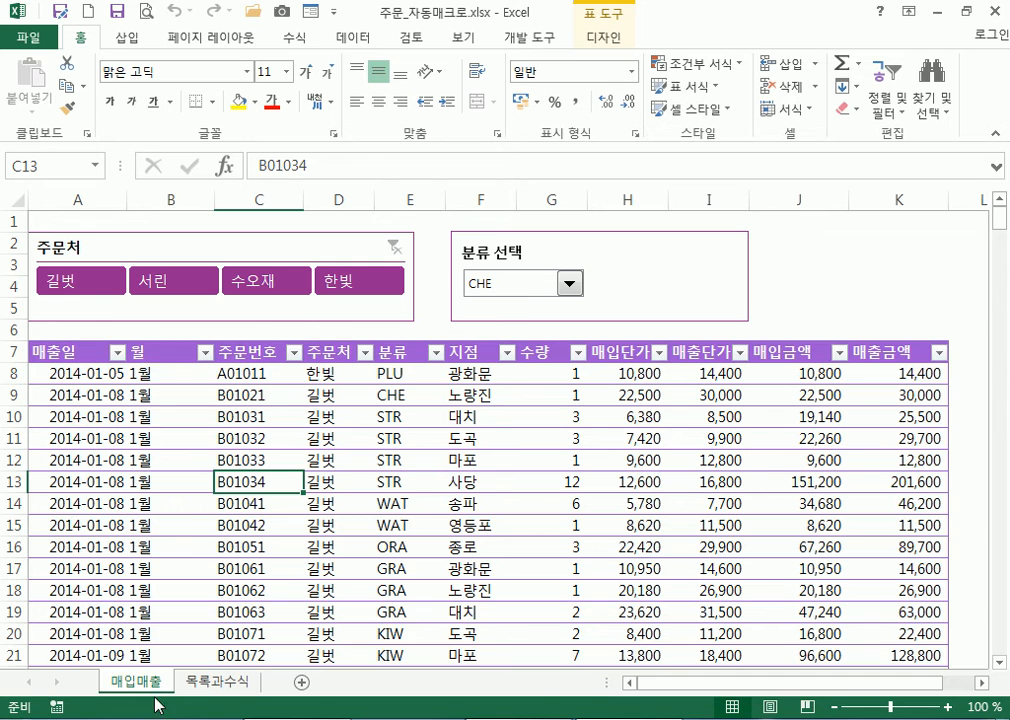
pyautogui.click(207, 686)
pyautogui.click(88, 343)
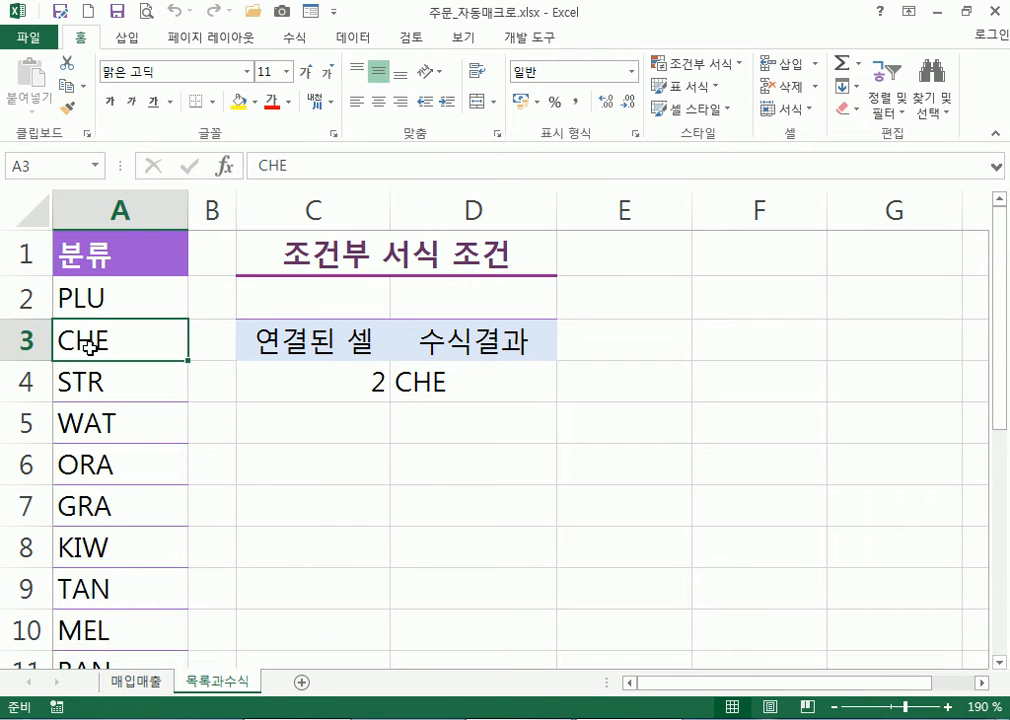
pyautogui.click(333, 382)
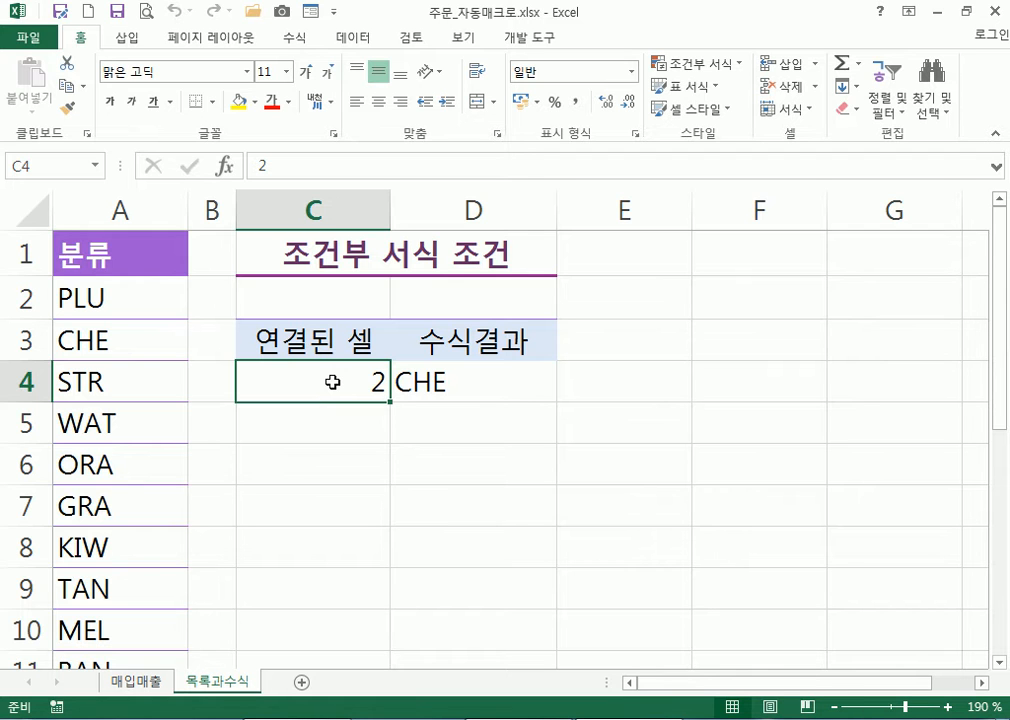
pyautogui.click(430, 381)
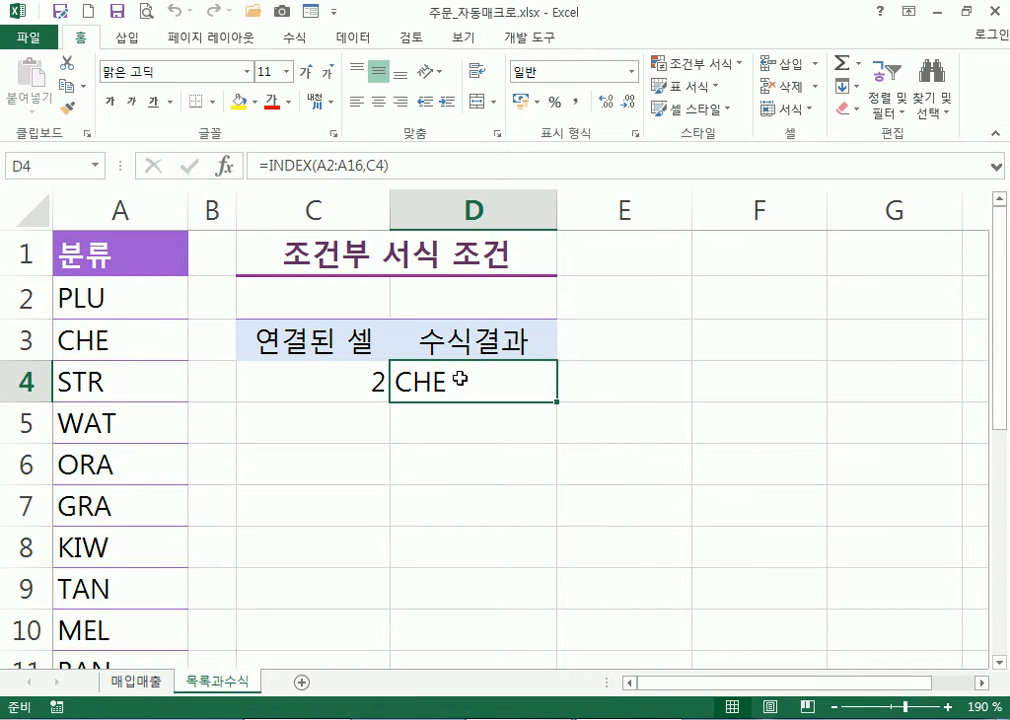
pyautogui.moveTo(75, 297); pyautogui.dragTo(108, 630)
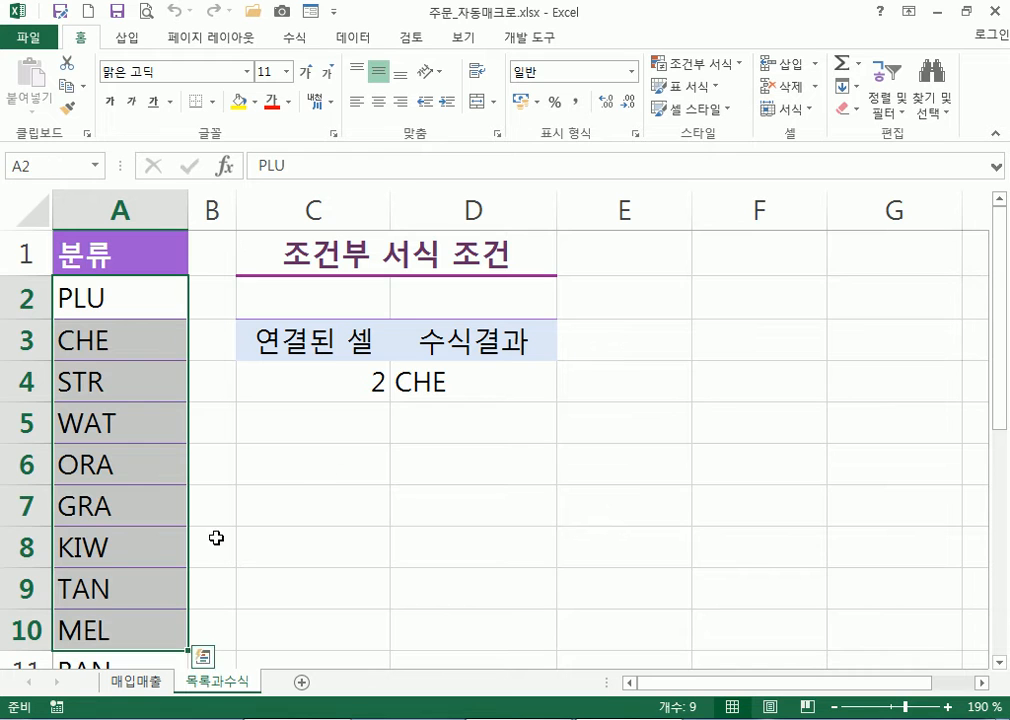
pyautogui.doubleClick(485, 388)
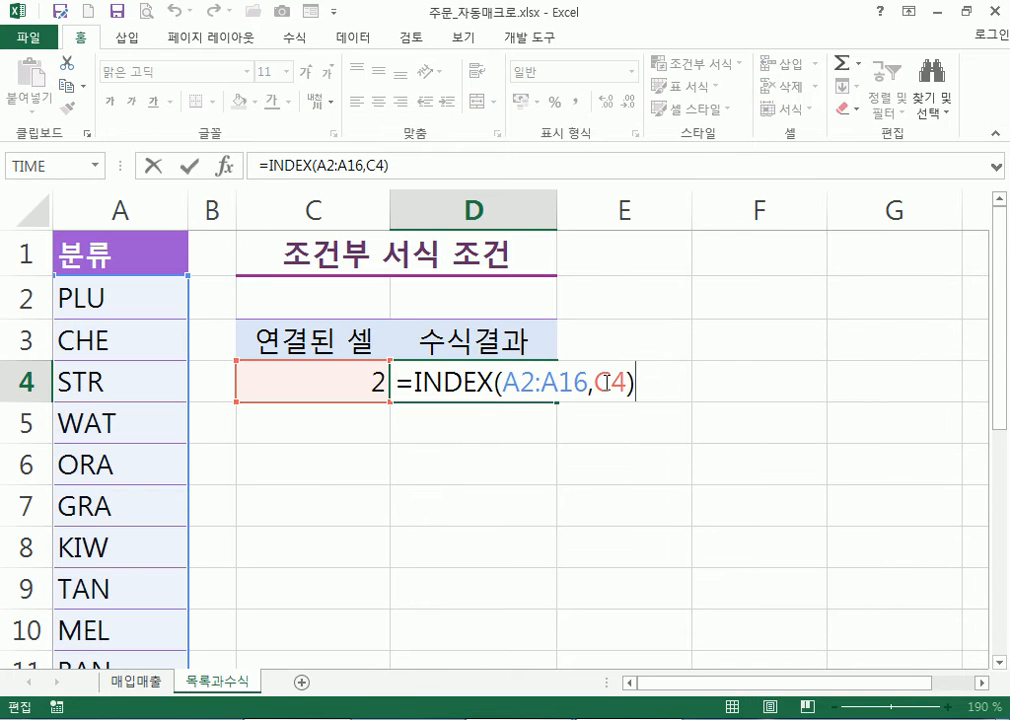
pyautogui.press('Escape')
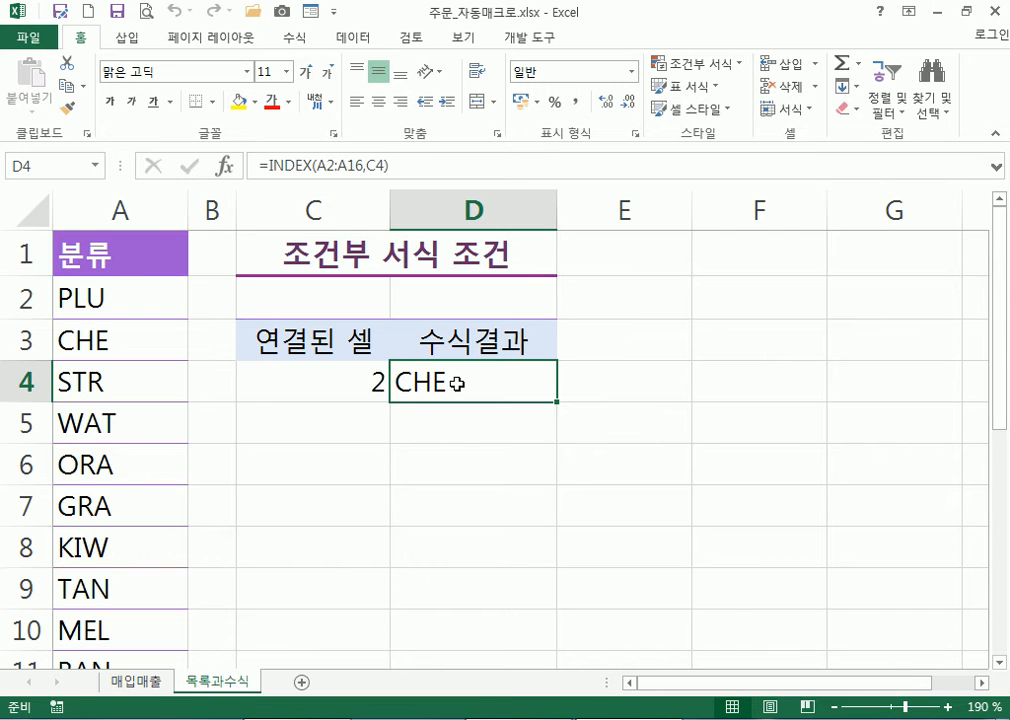
pyautogui.click(150, 681)
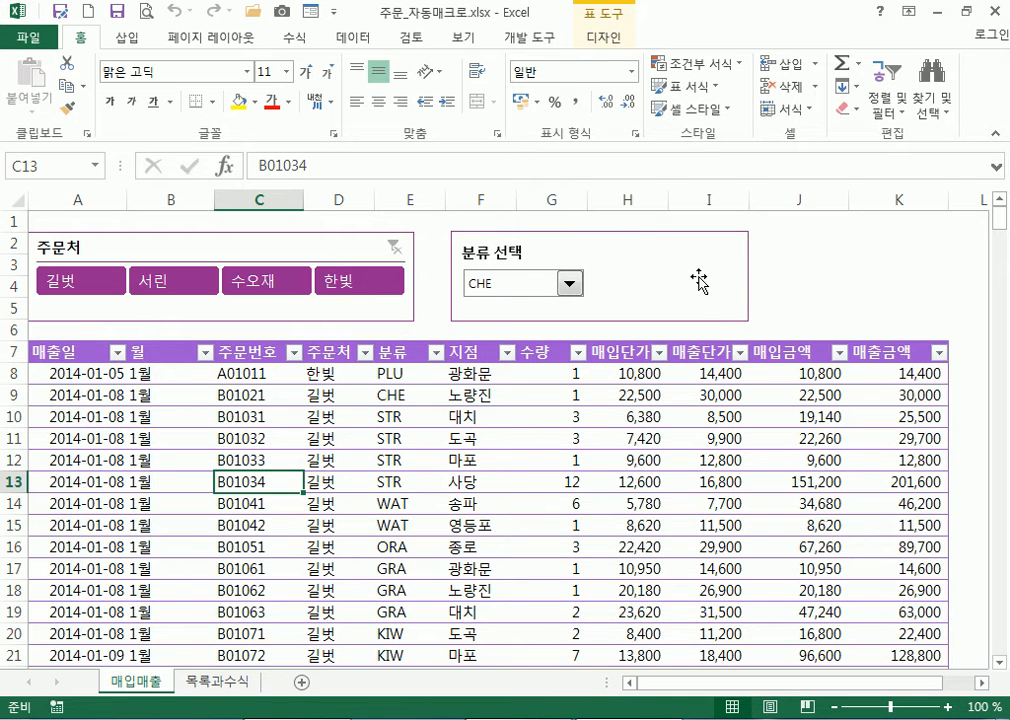
pyautogui.click(781, 229)
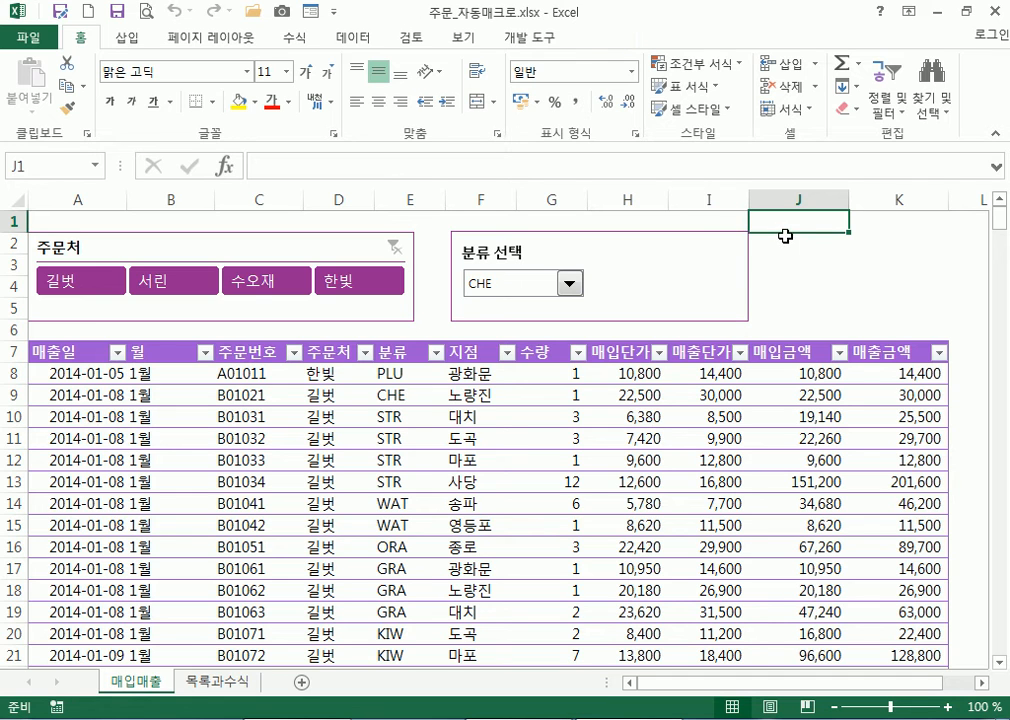
# Start recording a new macro named 분류별서식 from the Developer tab
pyautogui.click(528, 40)
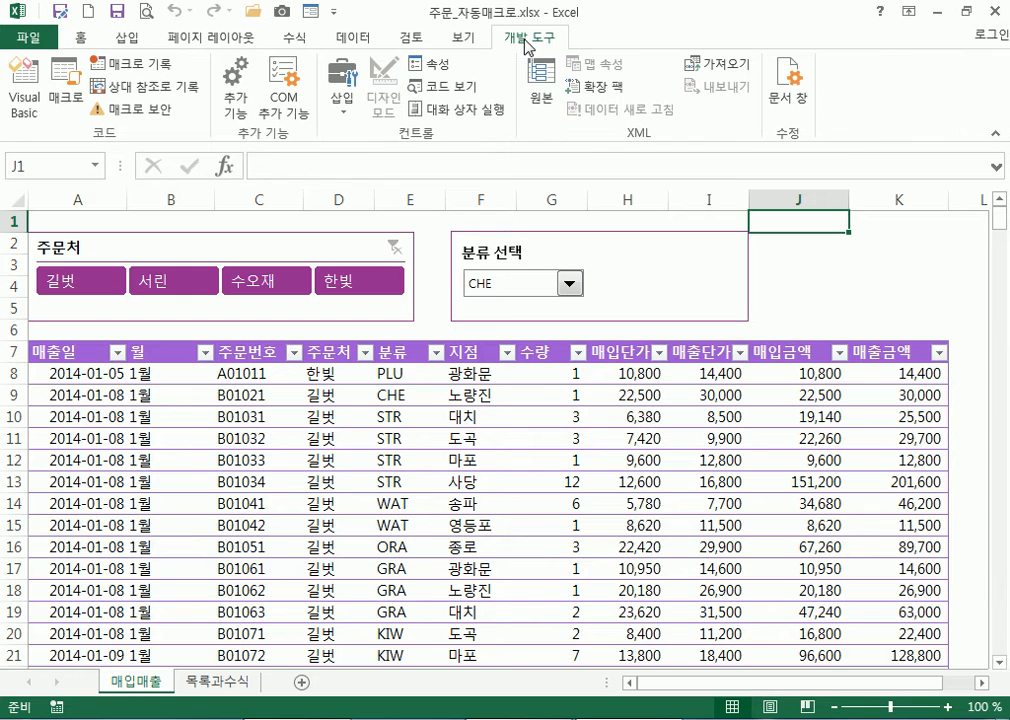
pyautogui.click(147, 65)
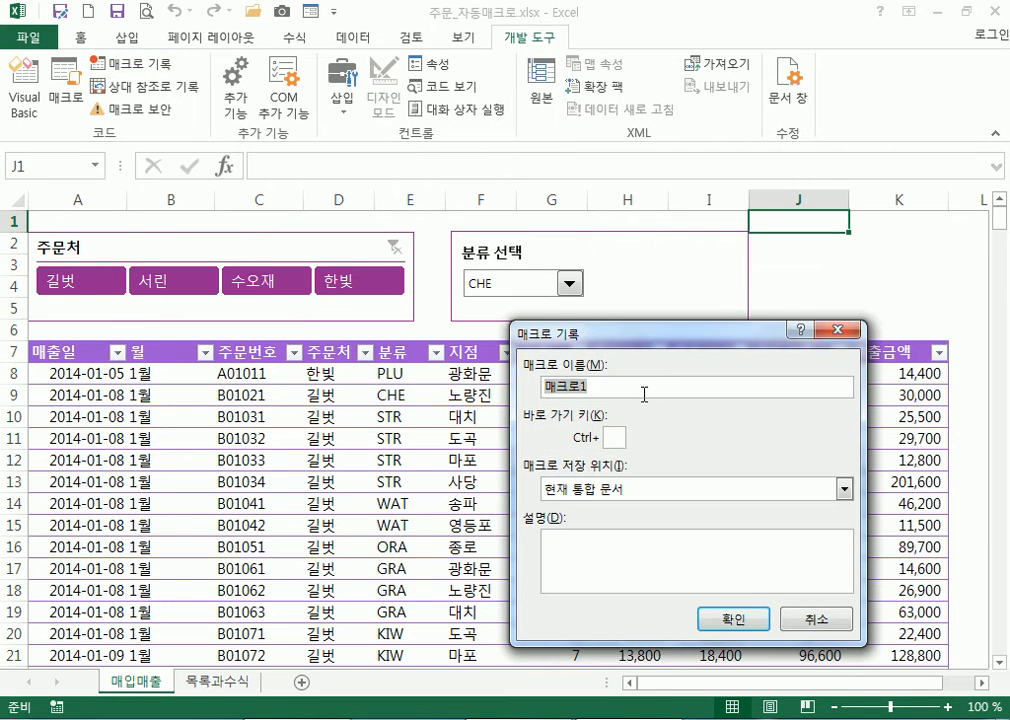
pyautogui.write('Q')
pyautogui.write('분류별')
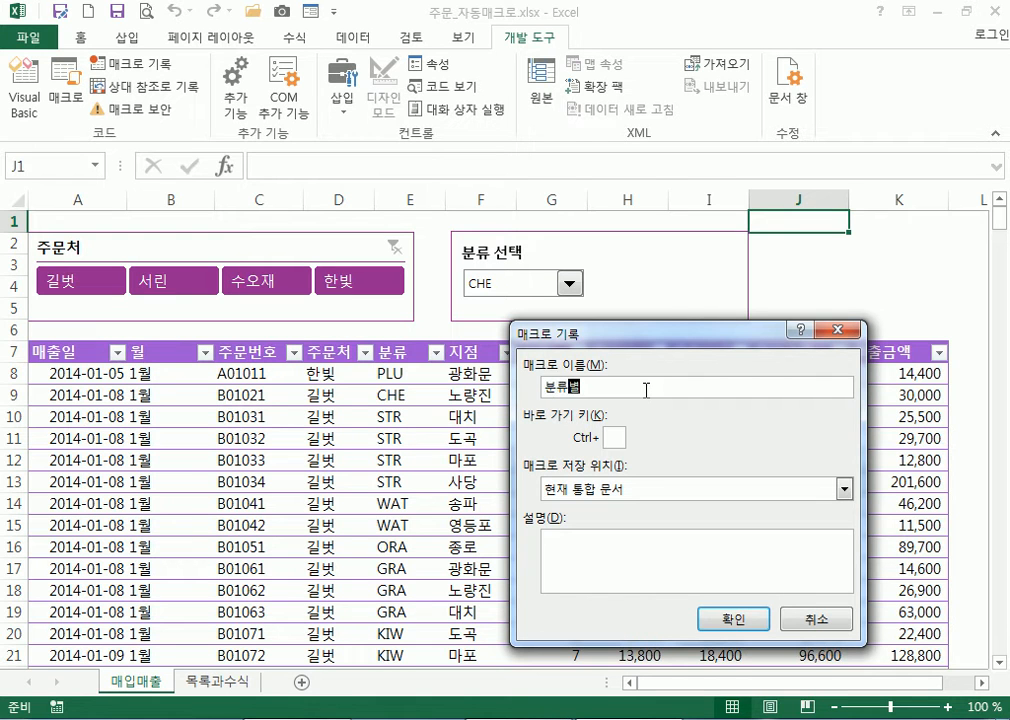
pyautogui.write('서식')
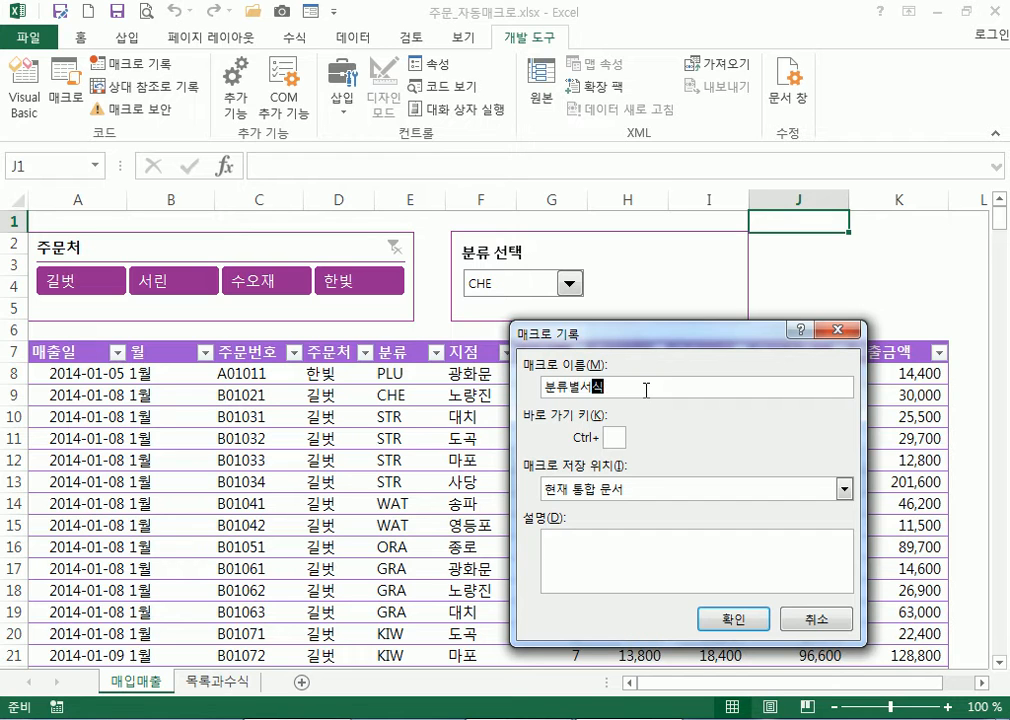
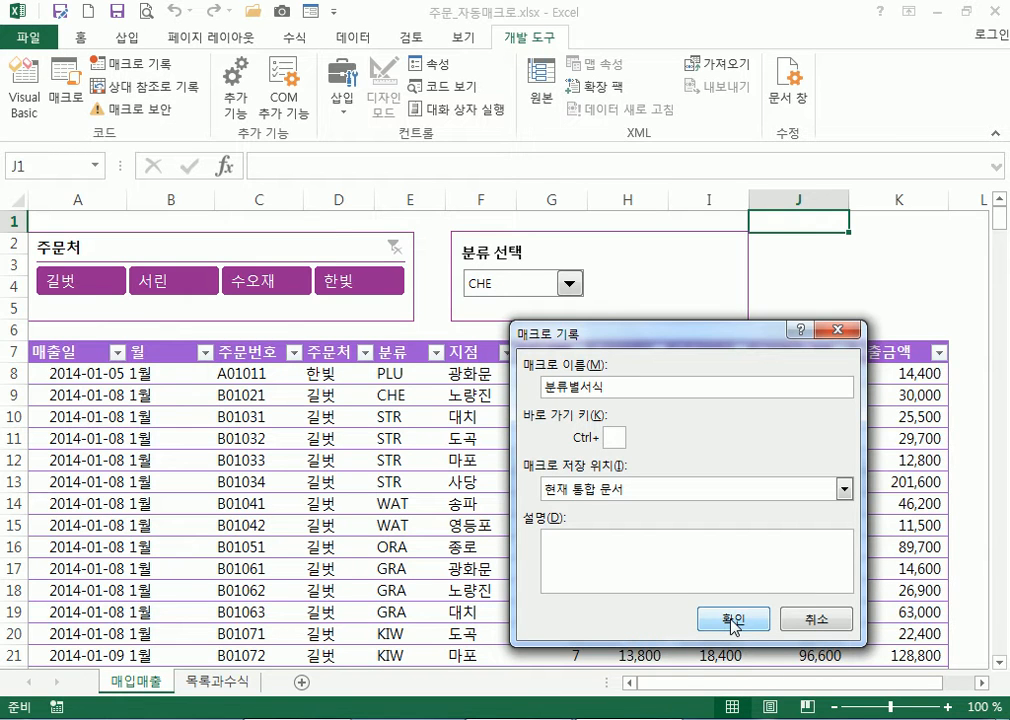
# Begin recording the 분류별서식 macro and select the table's data rows A8:K388
pyautogui.click(735, 622)
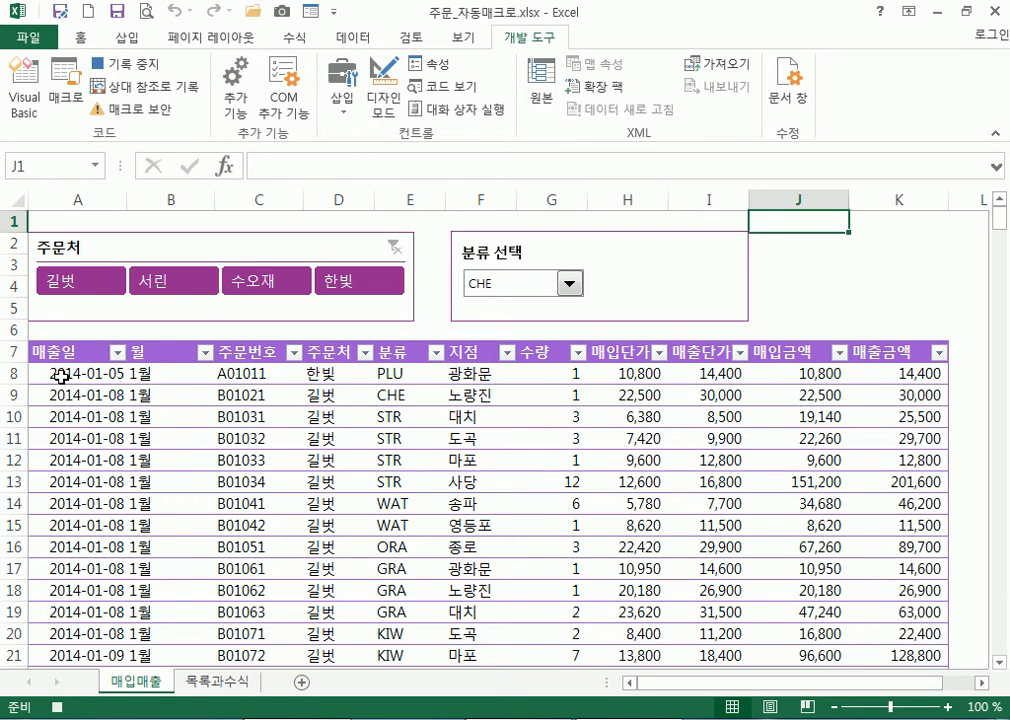
pyautogui.moveTo(62, 377); pyautogui.dragTo(876, 585)
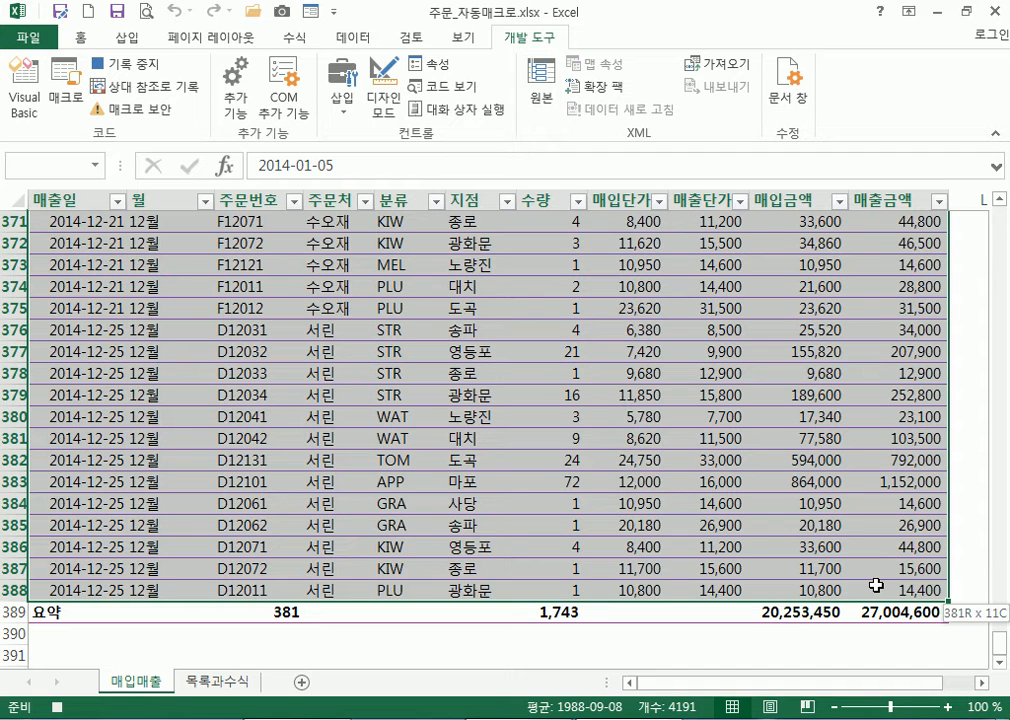
pyautogui.moveTo(876, 585); pyautogui.dragTo(876, 585)
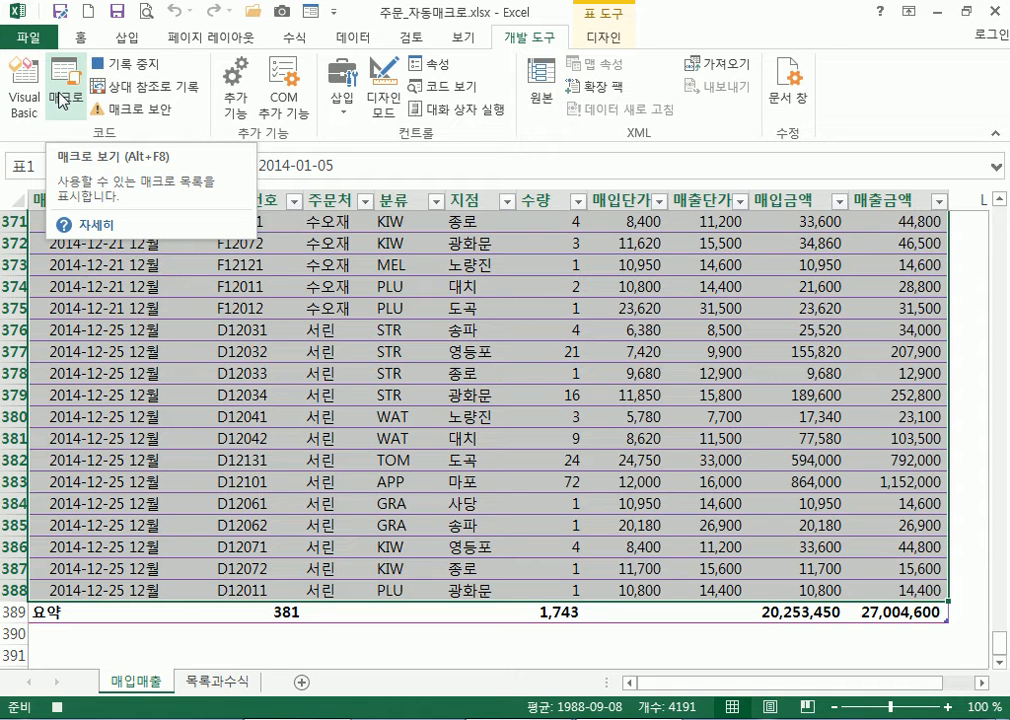
# Start a new formula-based conditional formatting rule
pyautogui.click(83, 40)
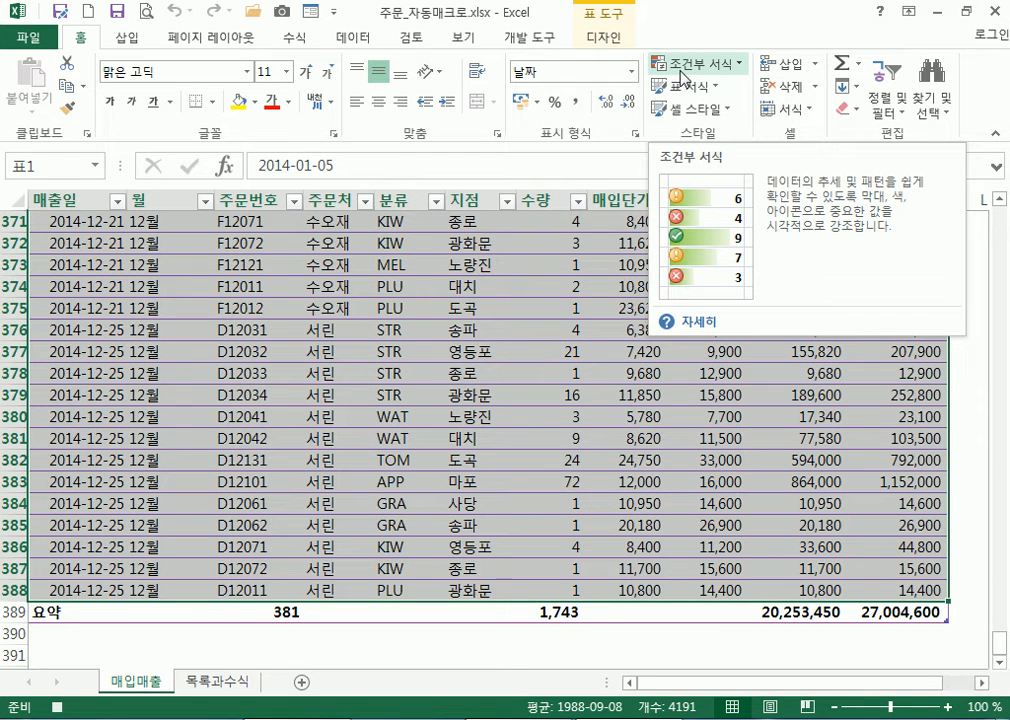
pyautogui.click(681, 70)
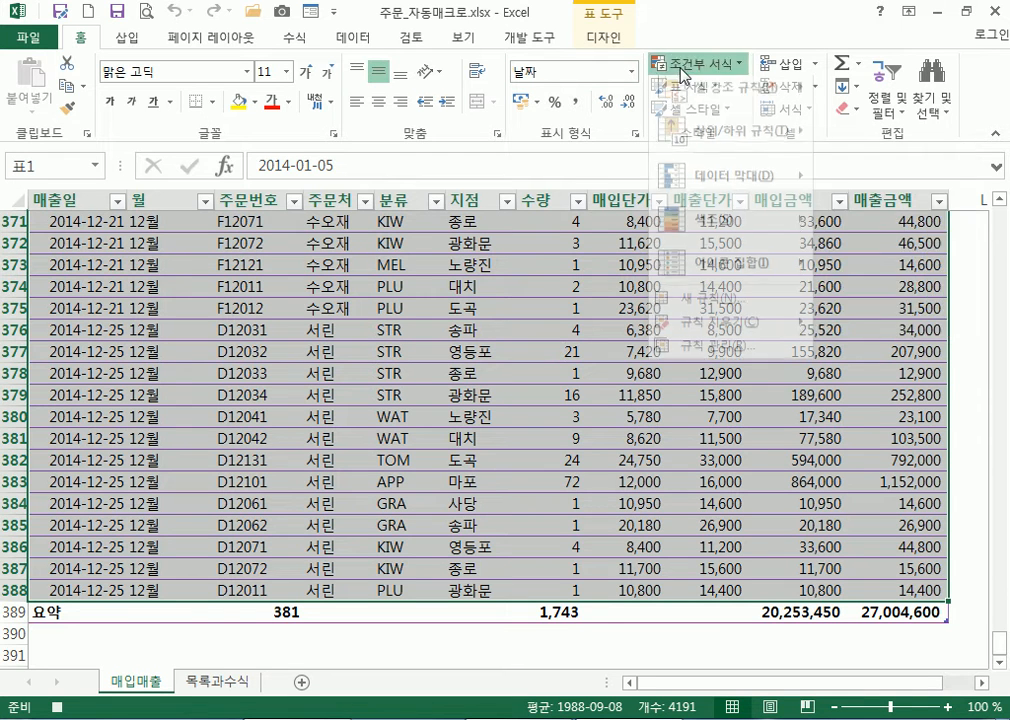
pyautogui.click(714, 311)
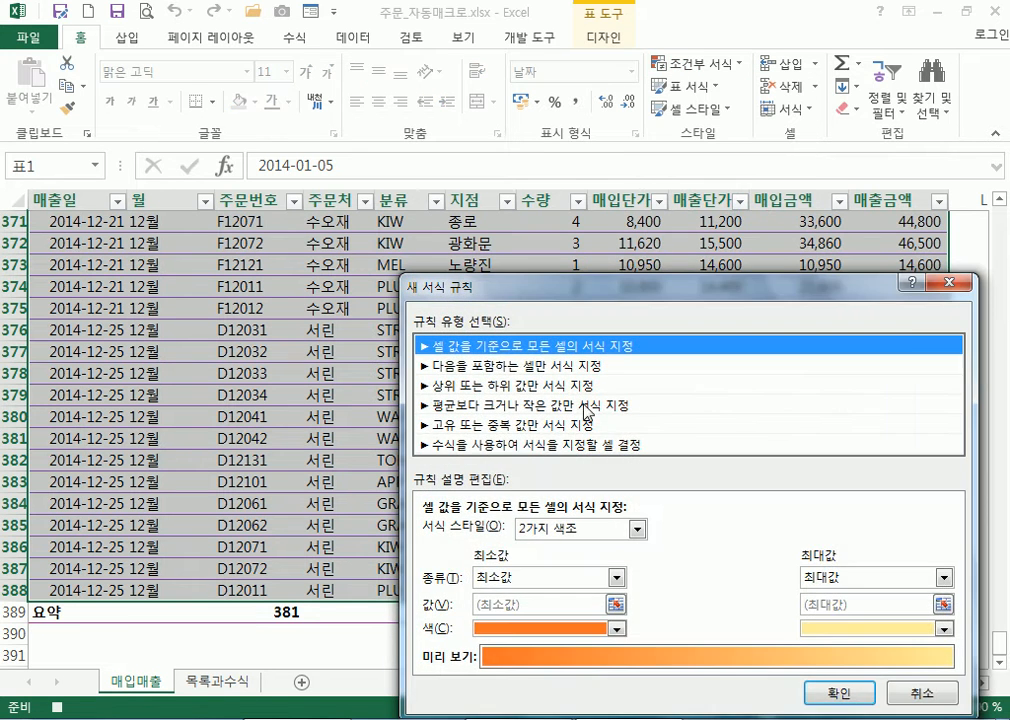
pyautogui.click(530, 448)
pyautogui.moveTo(557, 287); pyautogui.dragTo(642, 118)
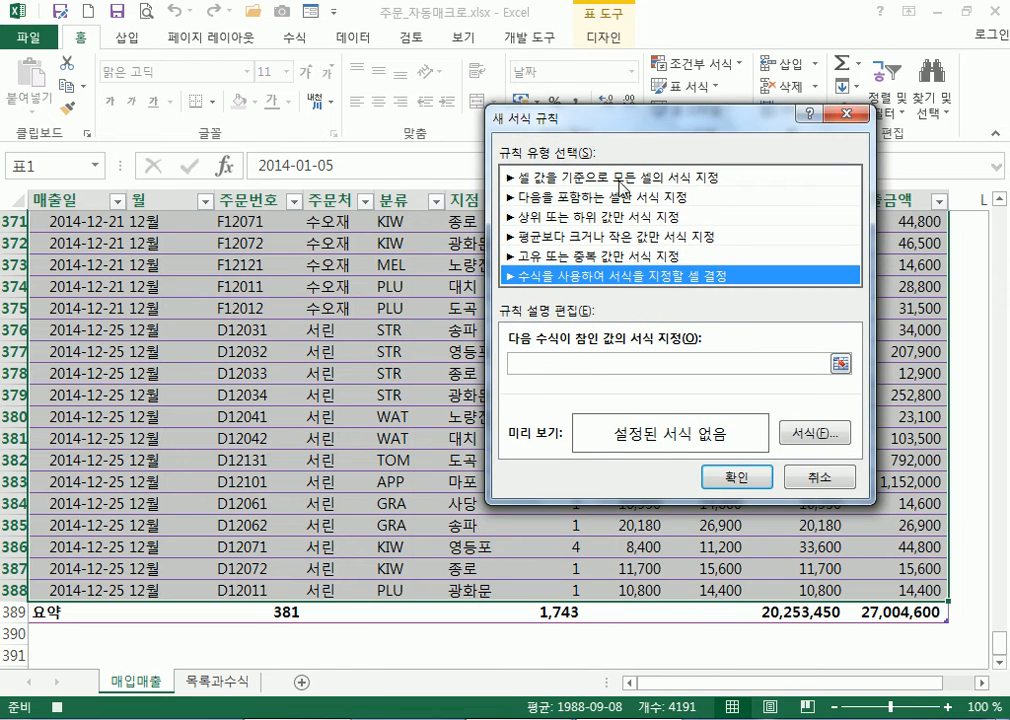
# Begin the rule formula as =$E8, referencing the 분류 cell E8
pyautogui.click(541, 361)
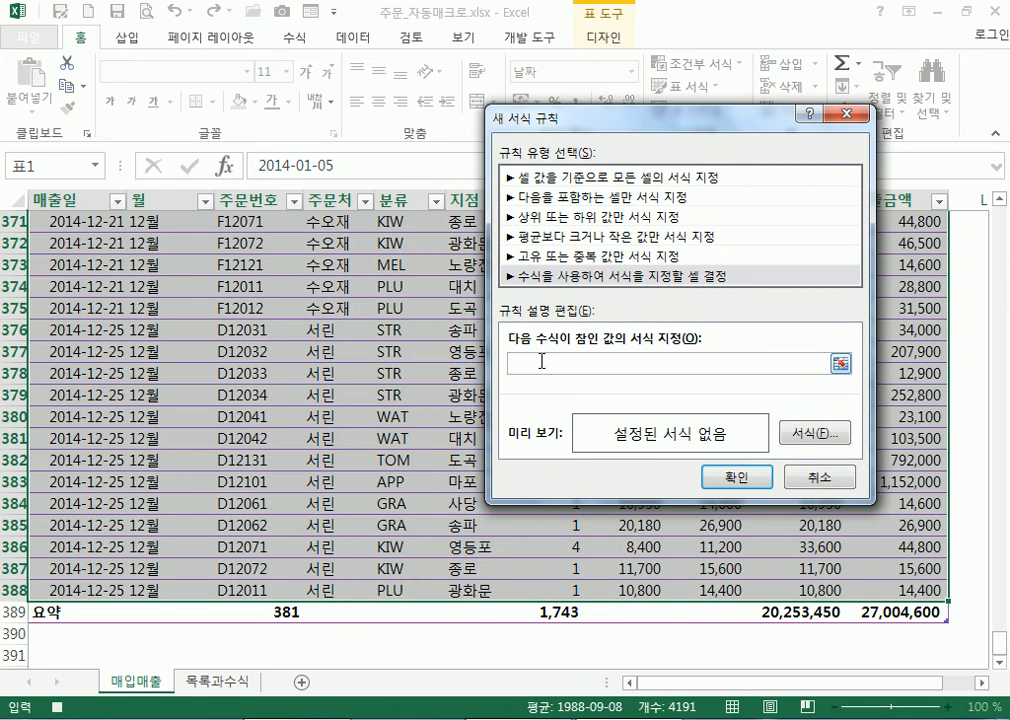
pyautogui.write('=')
pyautogui.scroll(18, 275, 384)
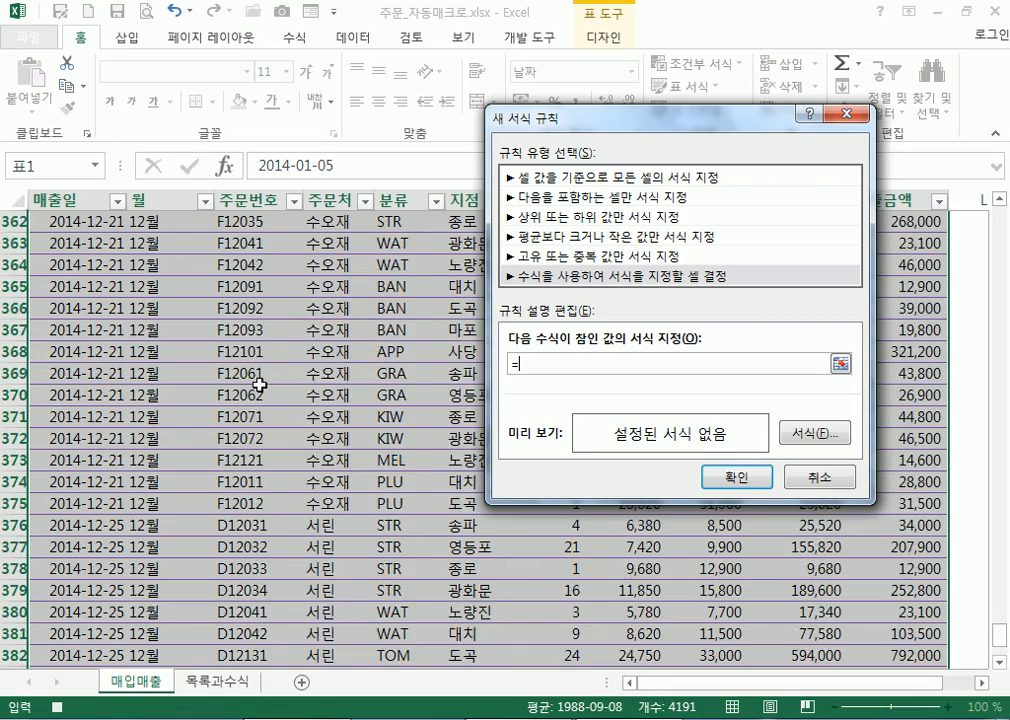
pyautogui.click(792, 472)
pyautogui.moveTo(999, 582); pyautogui.dragTo(1000, 222)
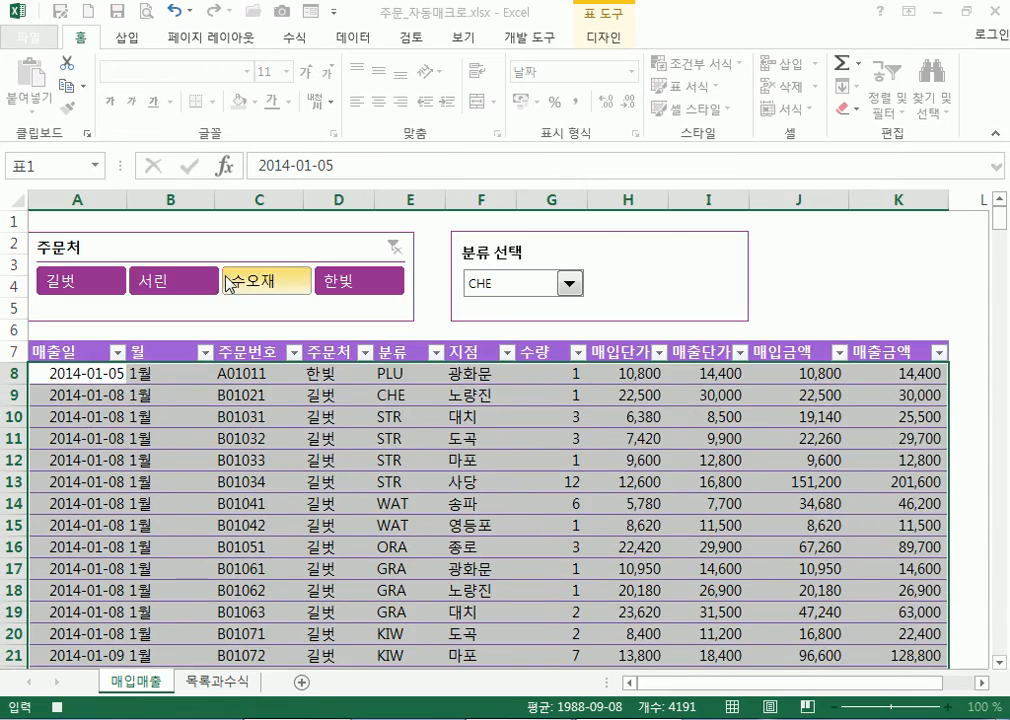
pyautogui.click(389, 373)
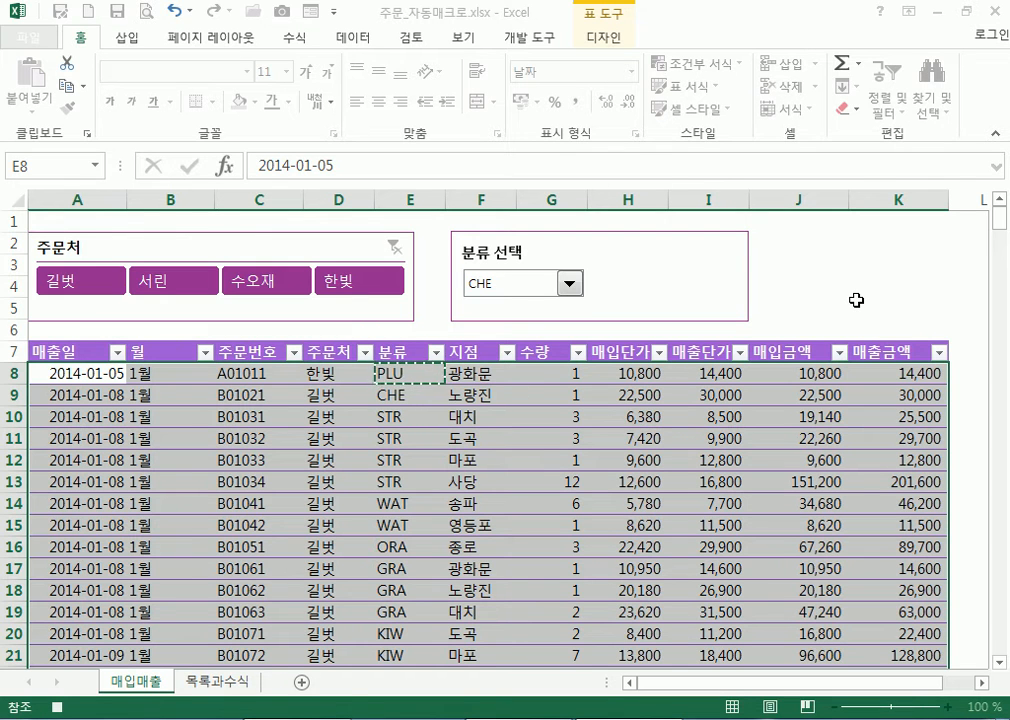
pyautogui.scroll(-3, 850, 305)
pyautogui.scroll(3, 848, 307)
pyautogui.scroll(-4, 848, 307)
pyautogui.scroll(4, 848, 307)
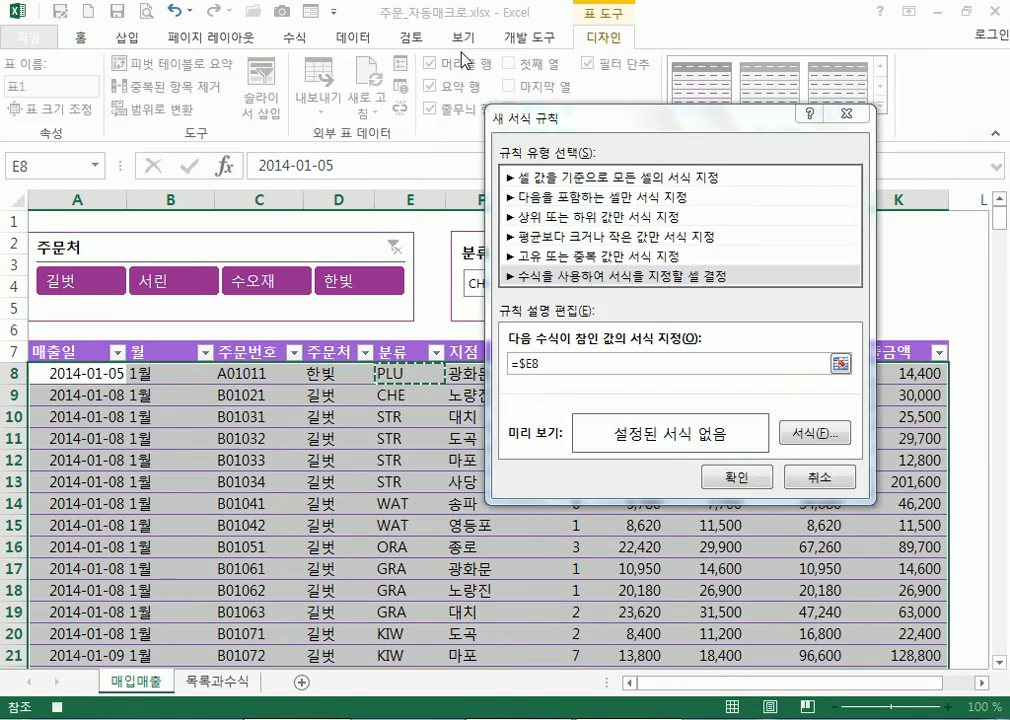
# Complete the formula so E8 is compared with 목록과수식!$D$4
pyautogui.click(557, 365)
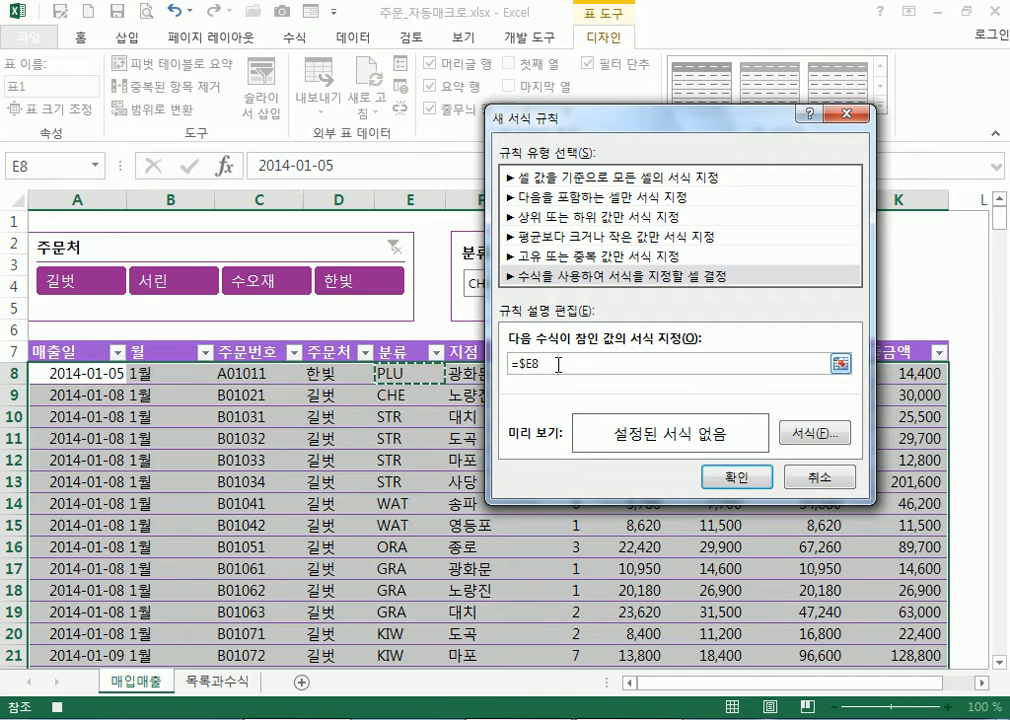
pyautogui.write('=')
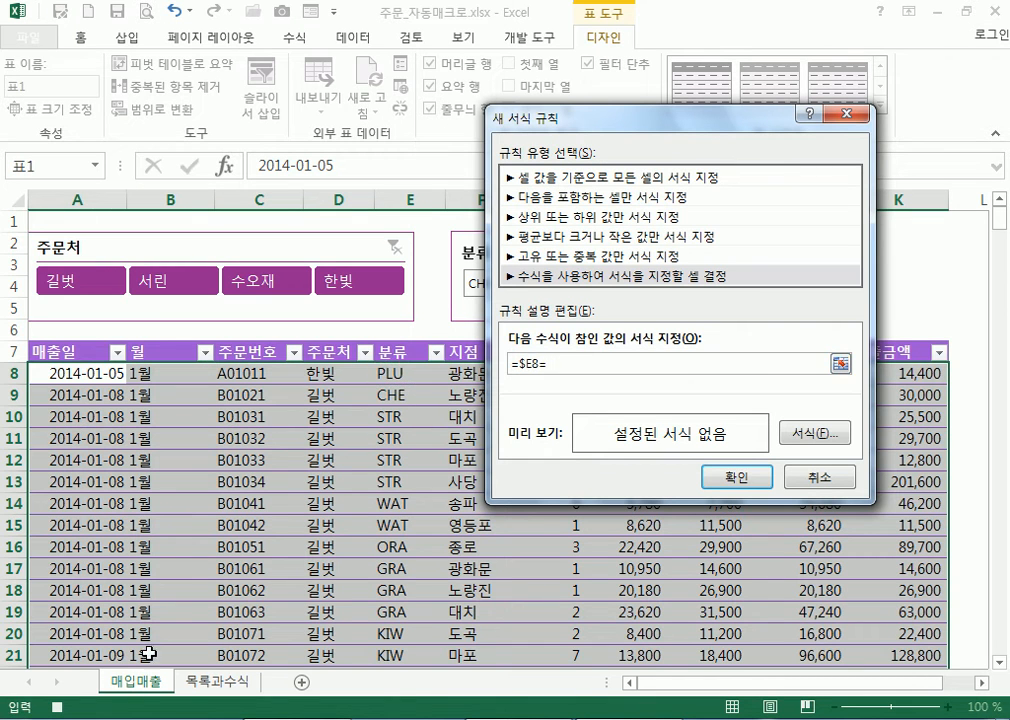
pyautogui.click(210, 682)
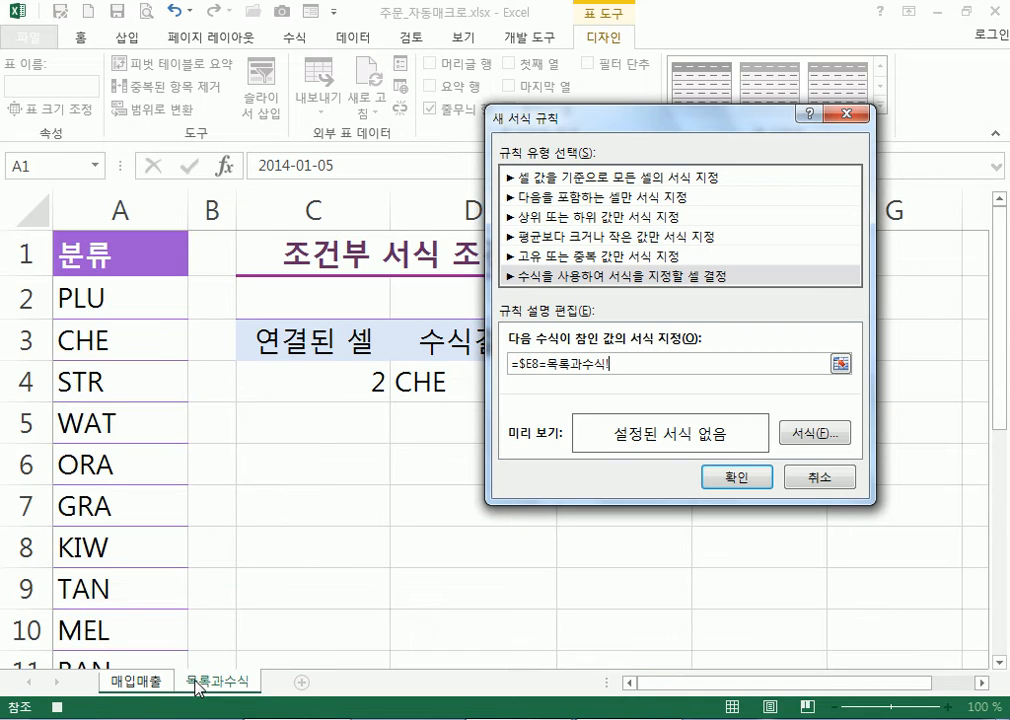
pyautogui.moveTo(582, 127); pyautogui.dragTo(632, 126)
pyautogui.click(443, 380)
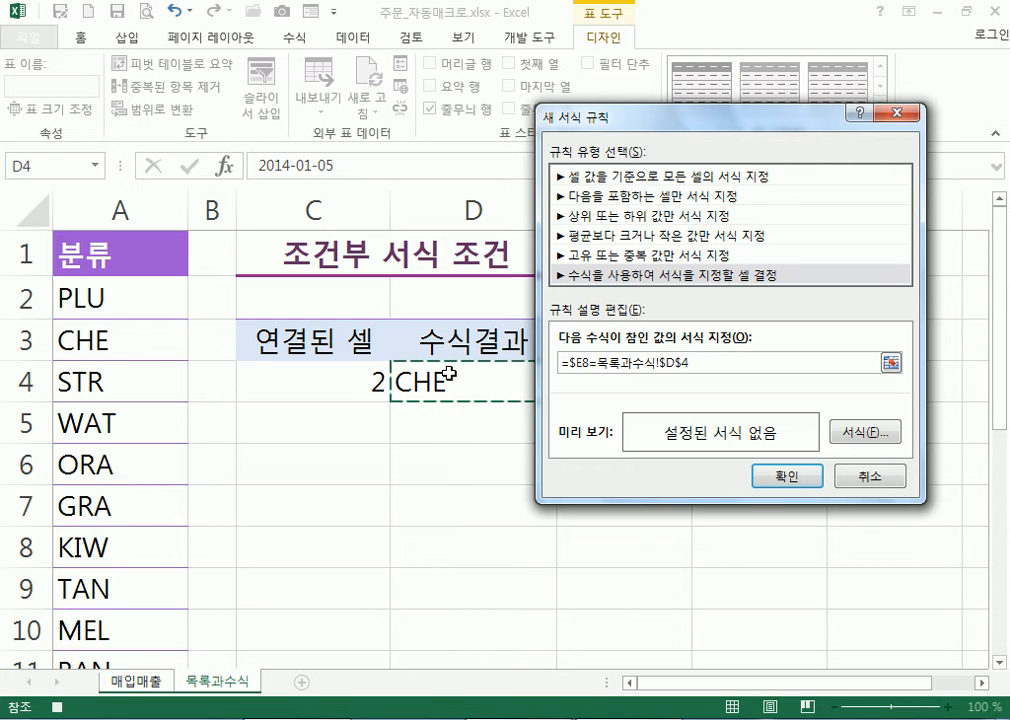
# Give matching rows a bold purple (자주, 강조 2) font and apply the rule
pyautogui.click(864, 446)
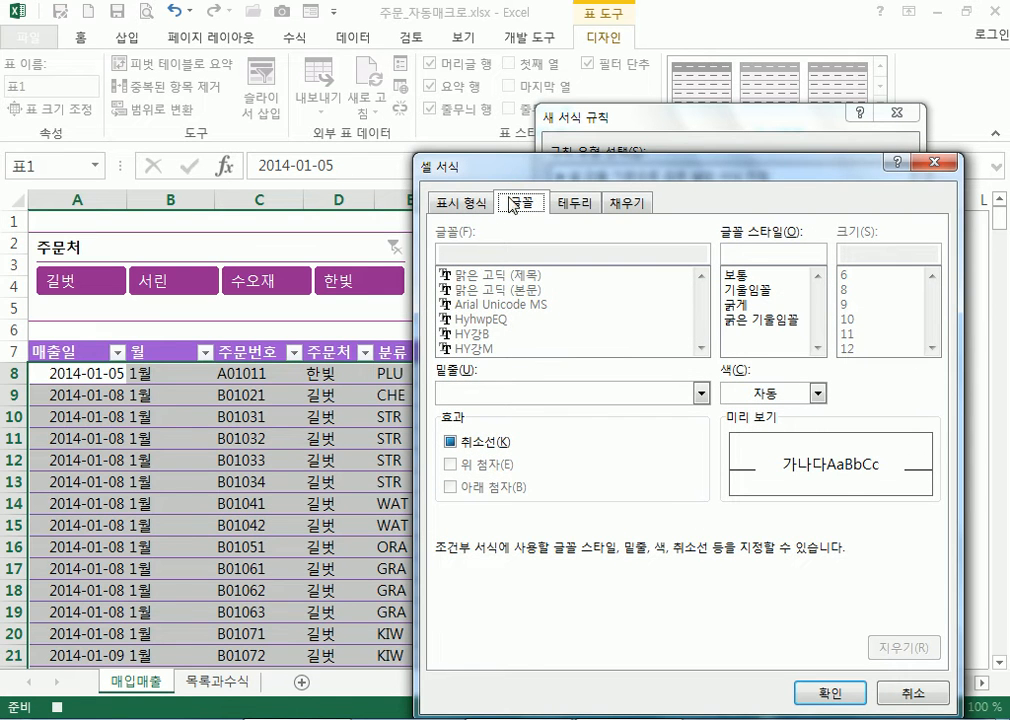
pyautogui.moveTo(453, 172); pyautogui.dragTo(521, 142)
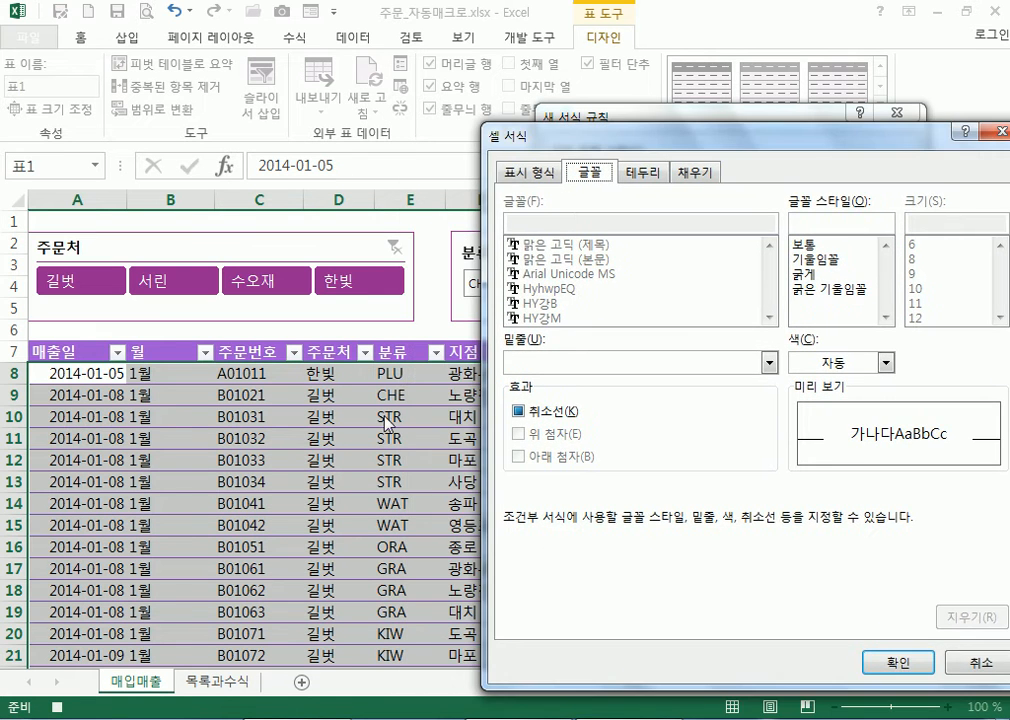
pyautogui.click(822, 274)
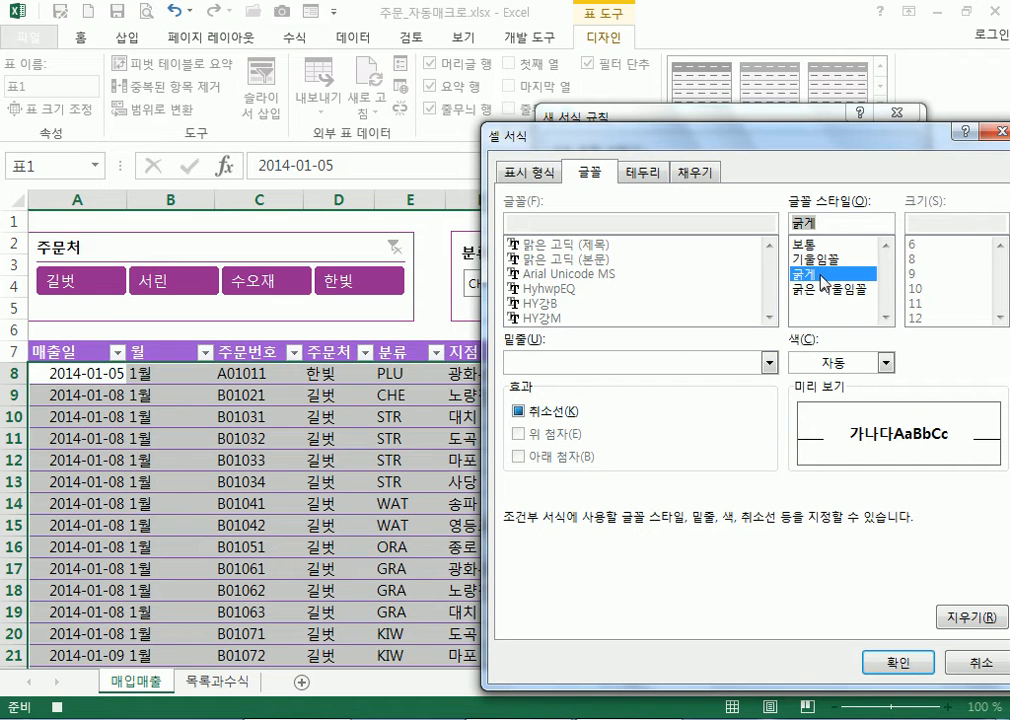
pyautogui.click(886, 362)
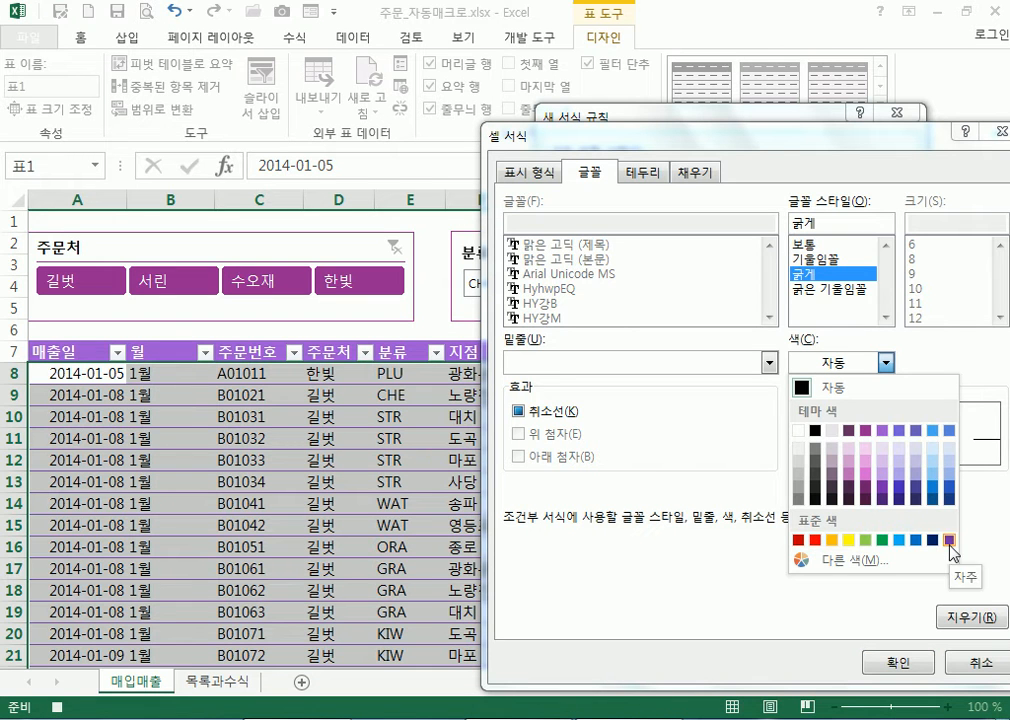
pyautogui.click(882, 431)
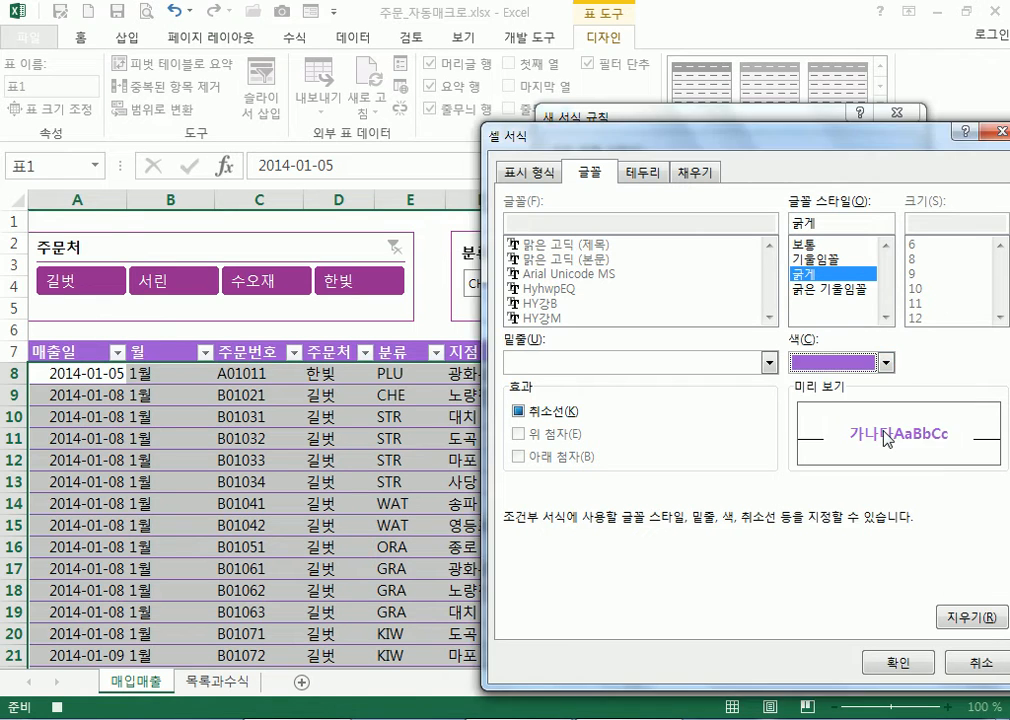
pyautogui.click(891, 664)
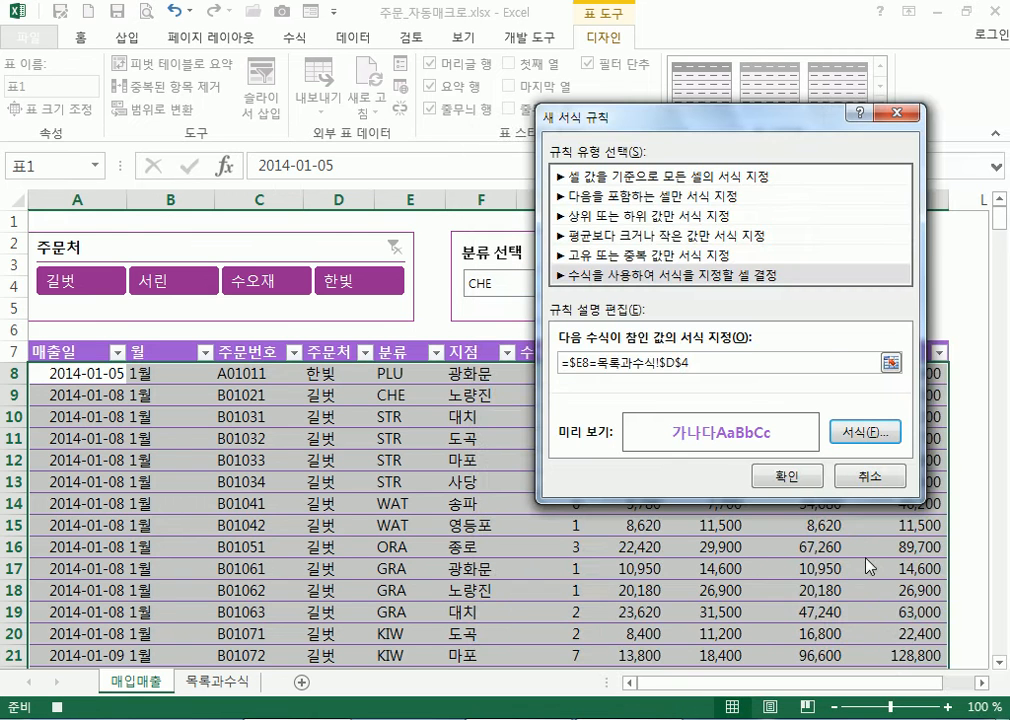
pyautogui.click(784, 477)
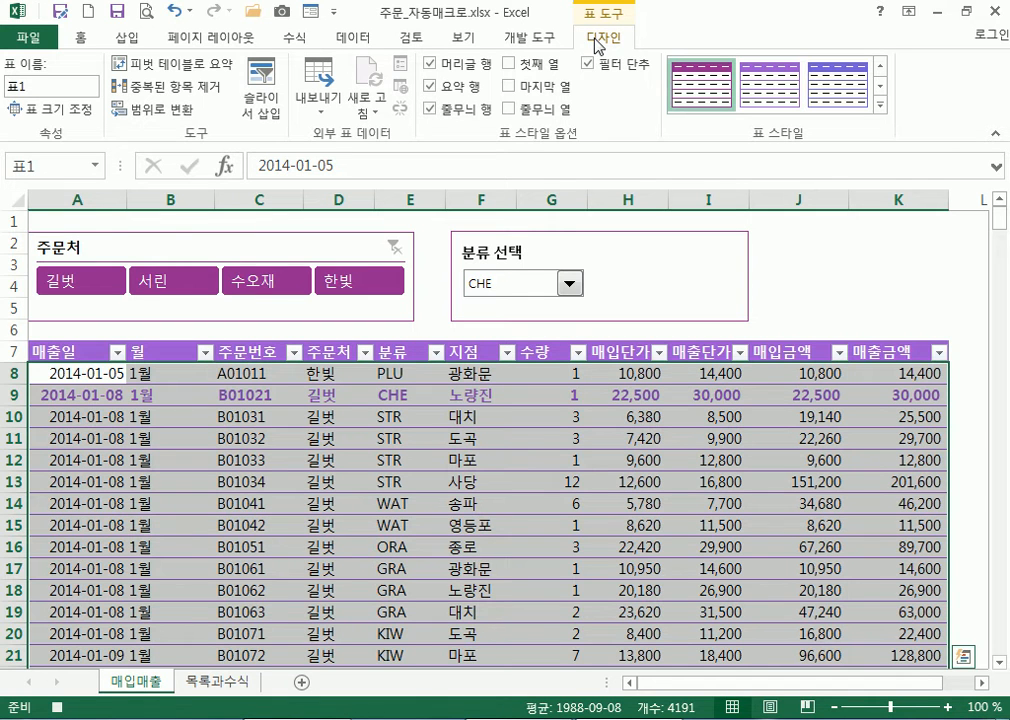
pyautogui.click(536, 41)
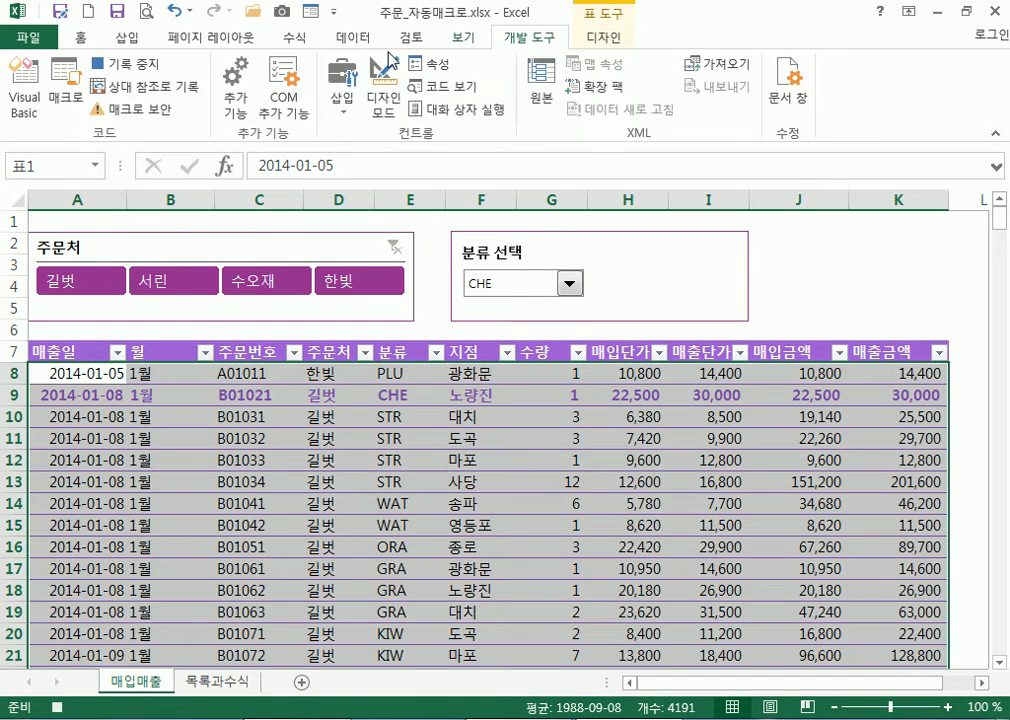
# Stop the macro recording and test the category selector with WAT, then BAN
pyautogui.click(142, 70)
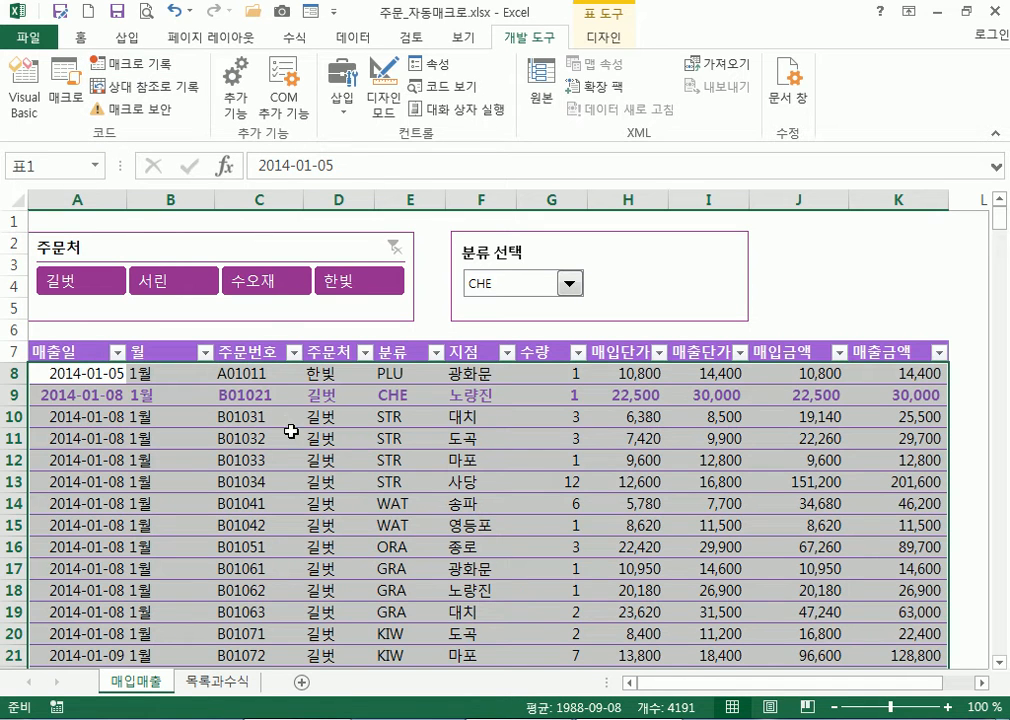
pyautogui.click(452, 415)
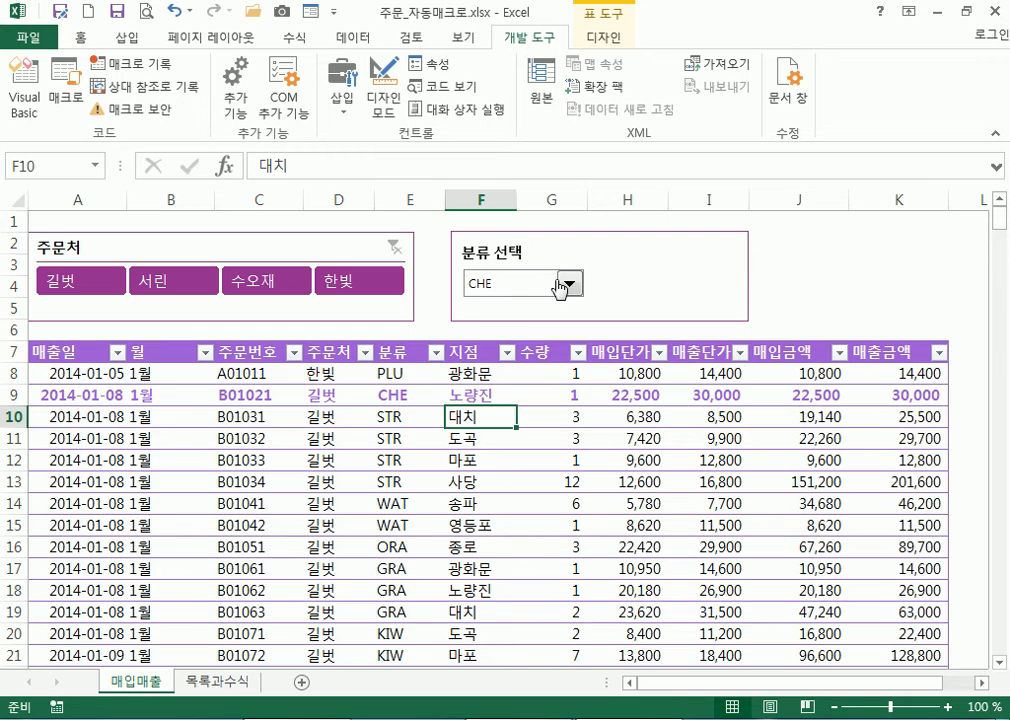
pyautogui.click(568, 287)
pyautogui.click(490, 333)
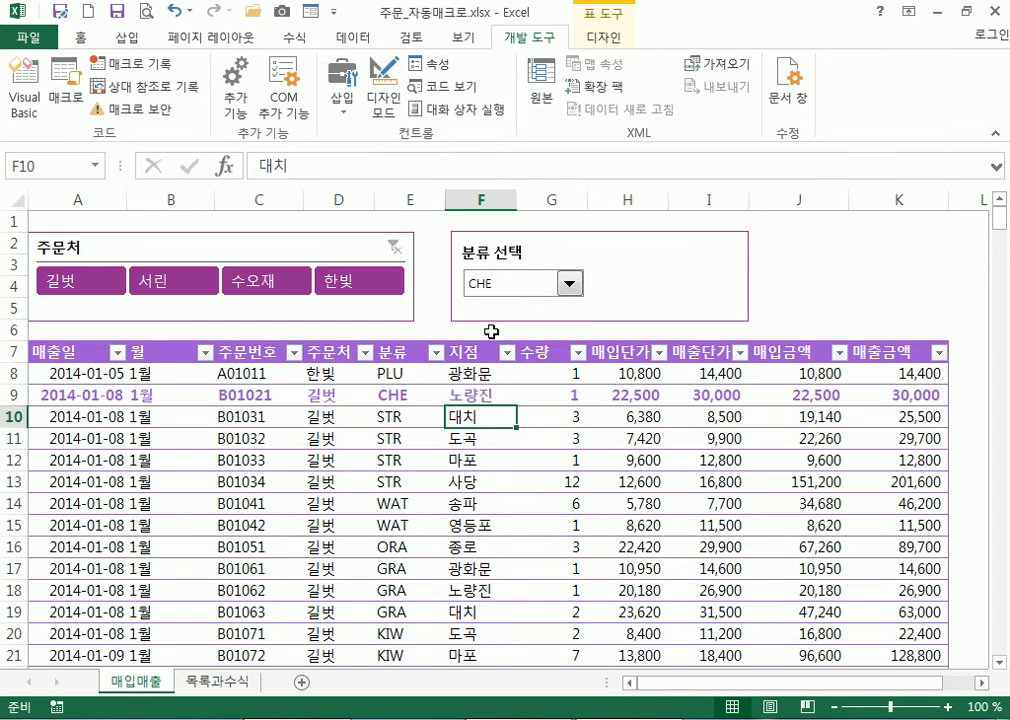
pyautogui.click(569, 286)
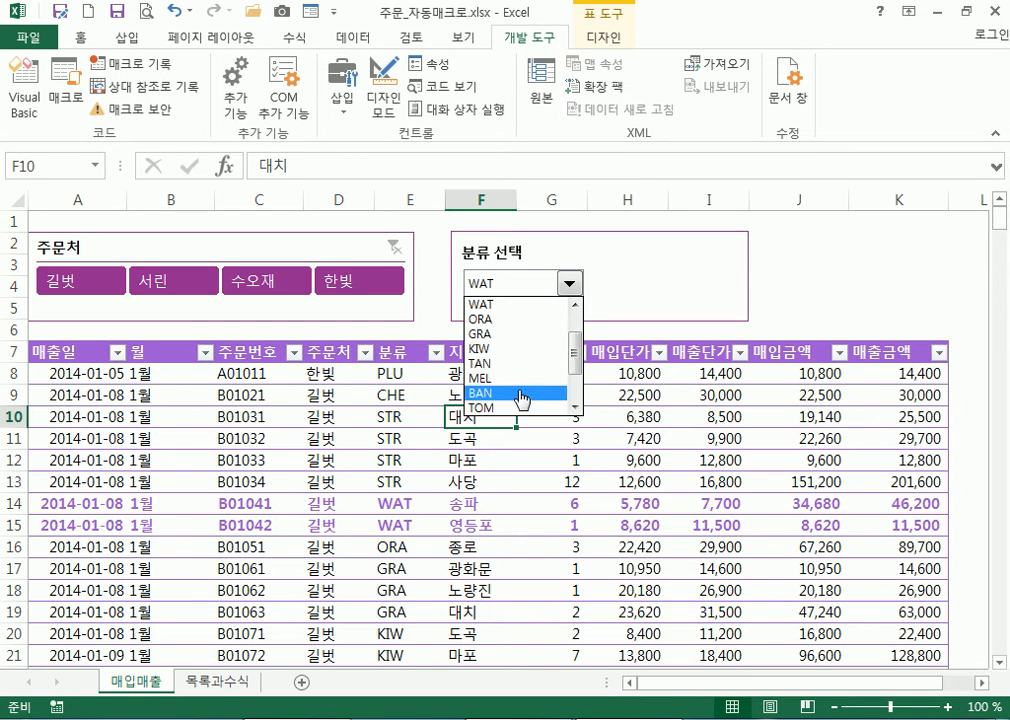
pyautogui.click(519, 393)
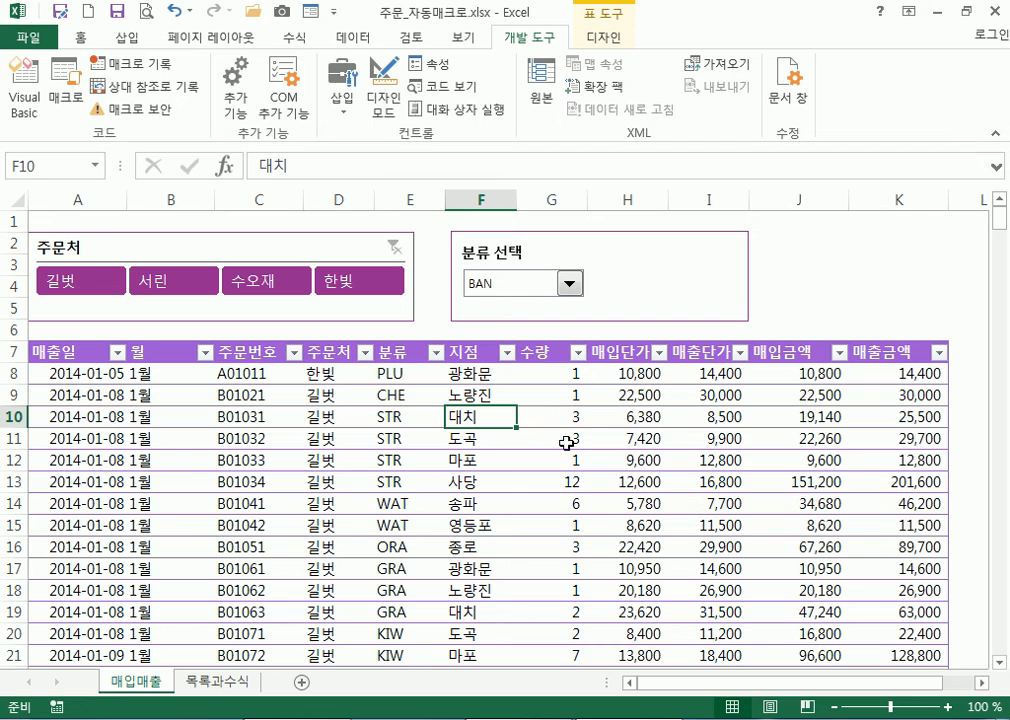
# Filter the 주문처 slicer to 한빛 and 수오재, pick MEL, then clear the filter
pyautogui.click(364, 290)
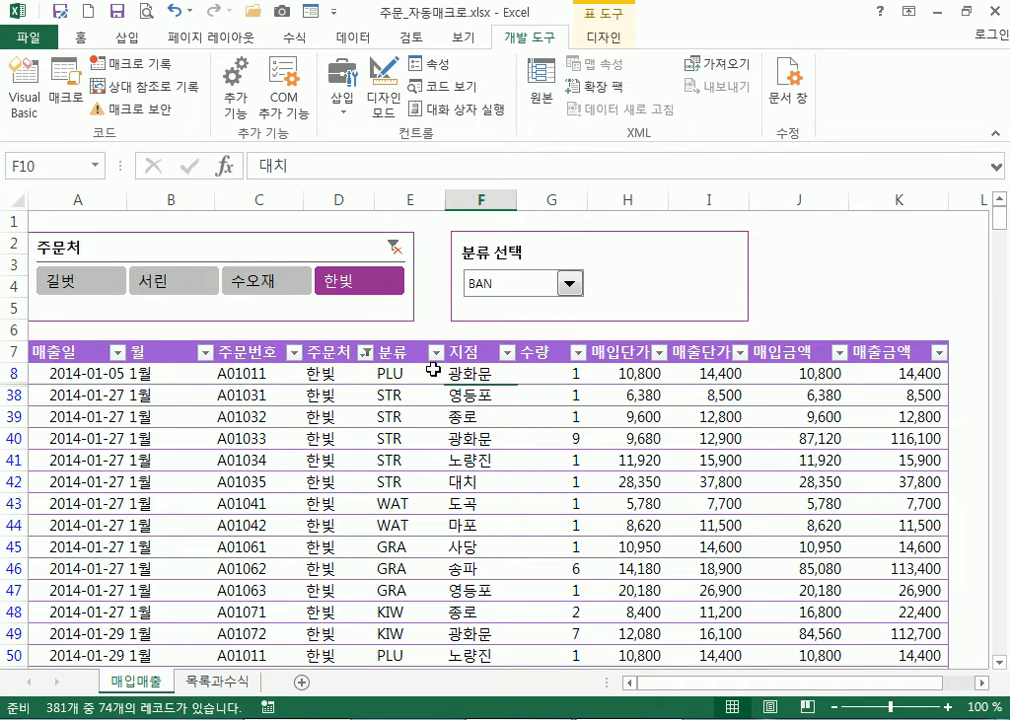
pyautogui.click(570, 288)
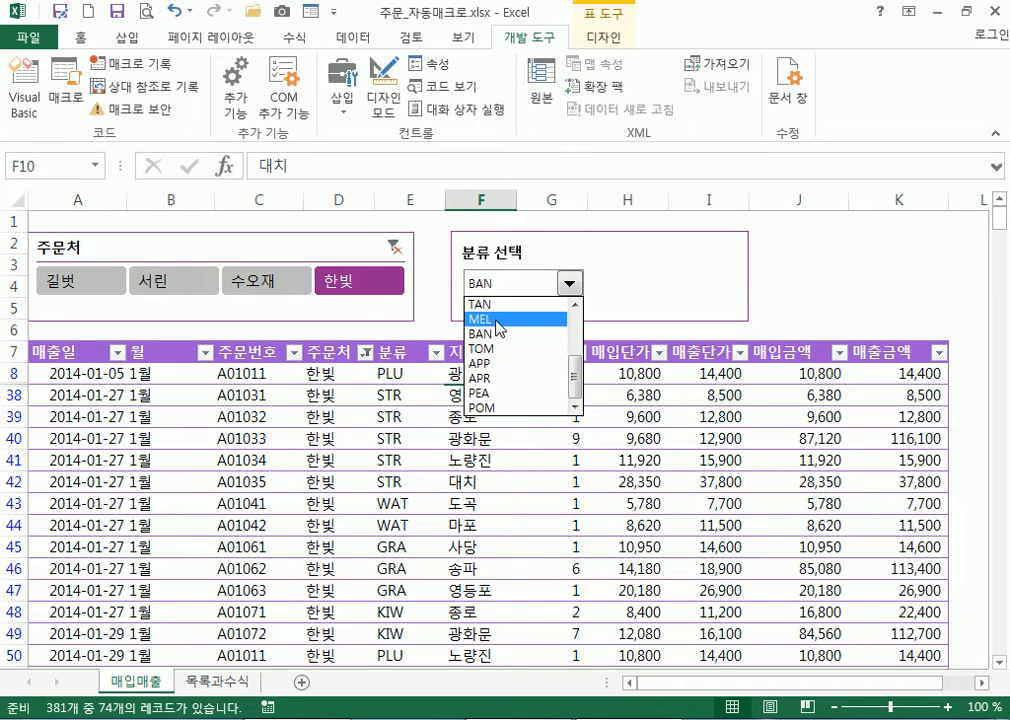
pyautogui.click(497, 320)
pyautogui.scroll(-5, 457, 505)
pyautogui.scroll(-4, 455, 510)
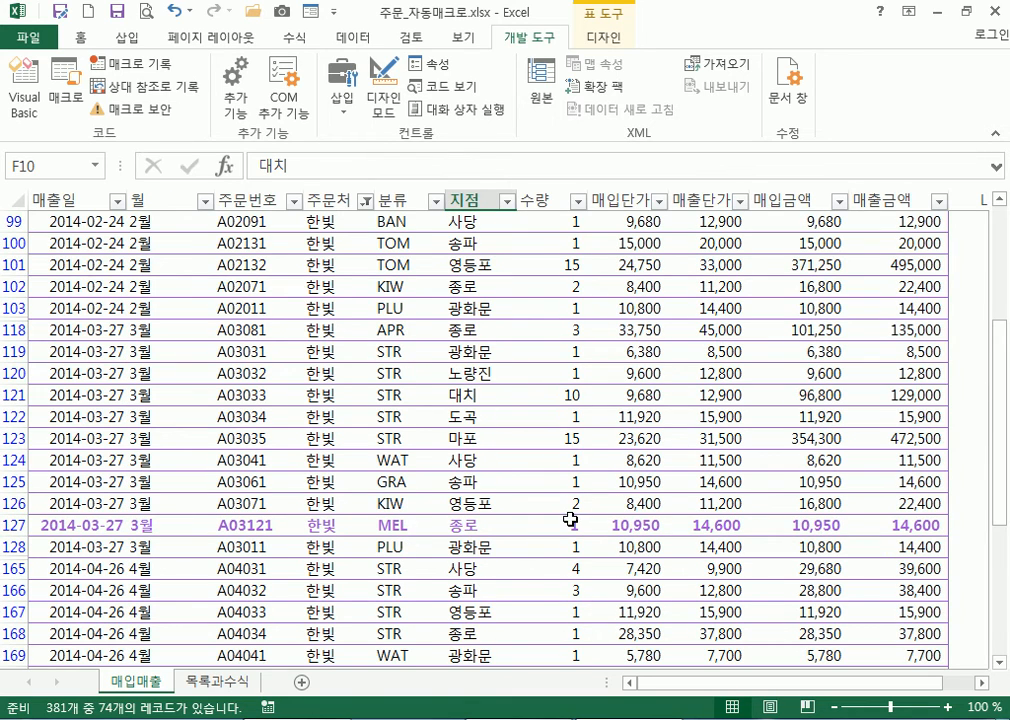
pyautogui.scroll(9, 496, 372)
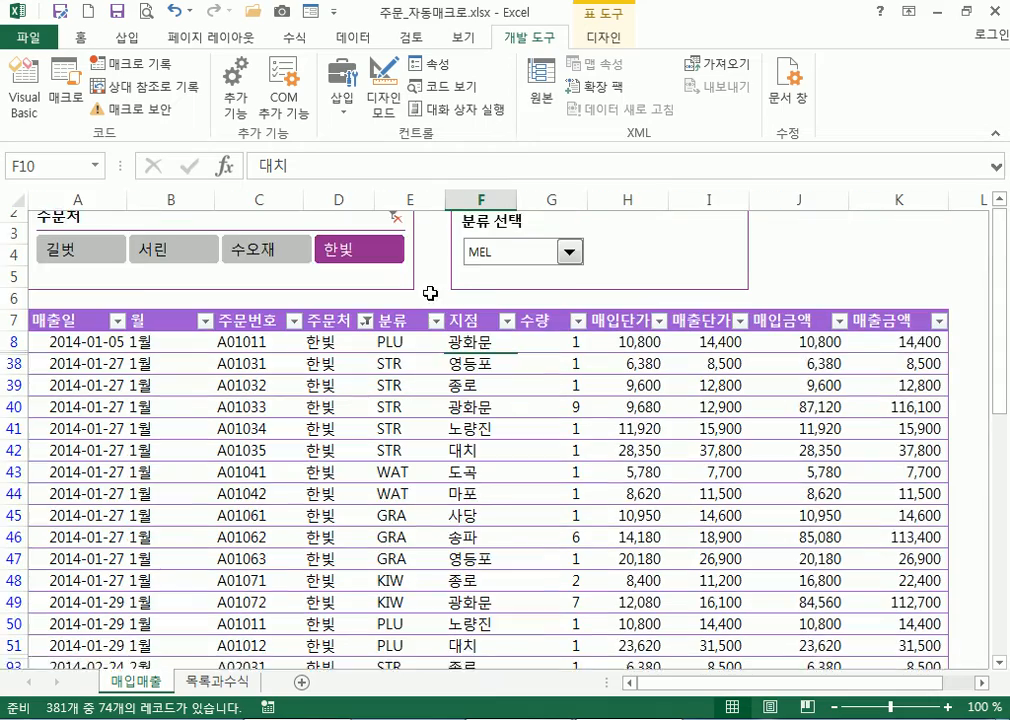
pyautogui.click(266, 264)
pyautogui.scroll(-4, 455, 460)
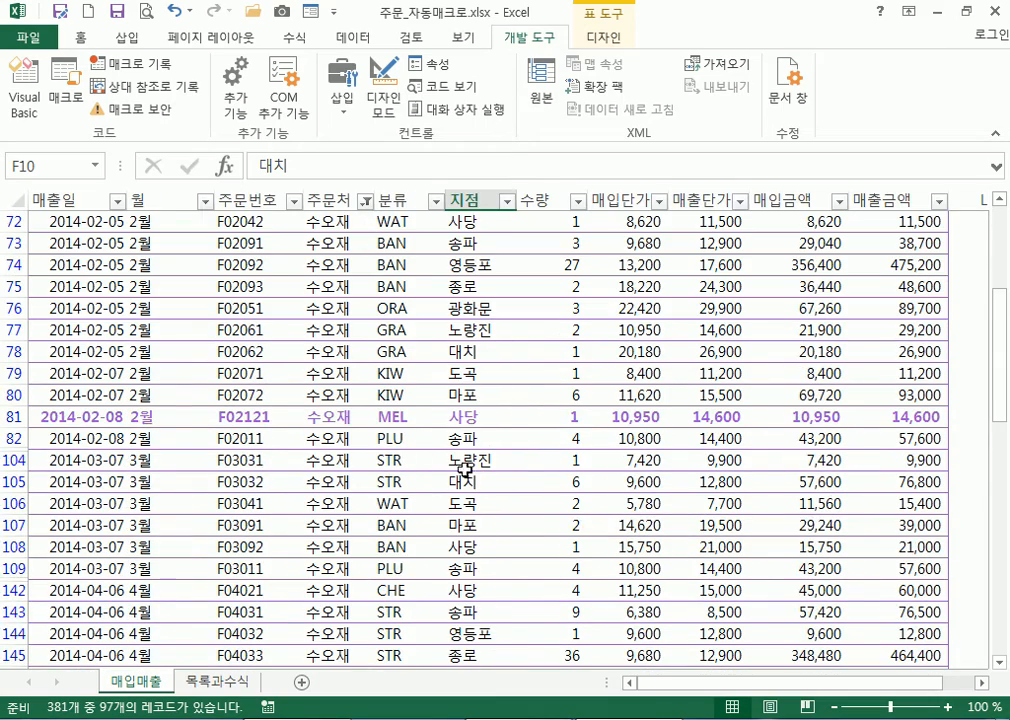
pyautogui.scroll(4, 432, 423)
pyautogui.click(394, 245)
pyautogui.scroll(-2, 505, 364)
pyautogui.scroll(2, 518, 367)
# Set the category back to CHE and select empty cell J4
pyautogui.click(568, 289)
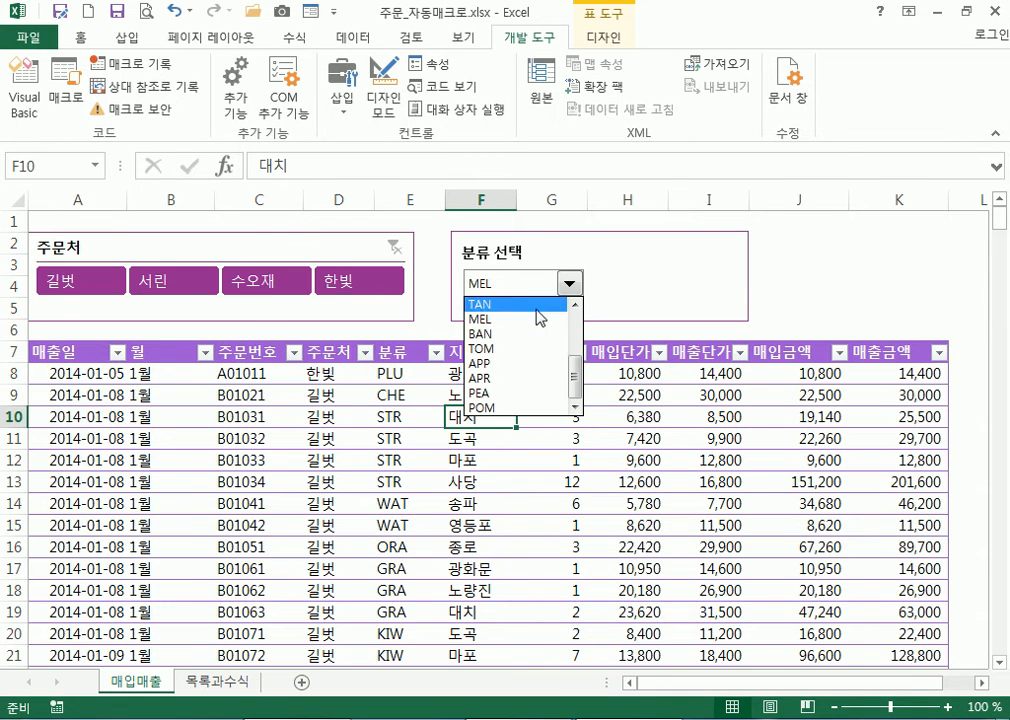
pyautogui.scroll(3, 560, 330)
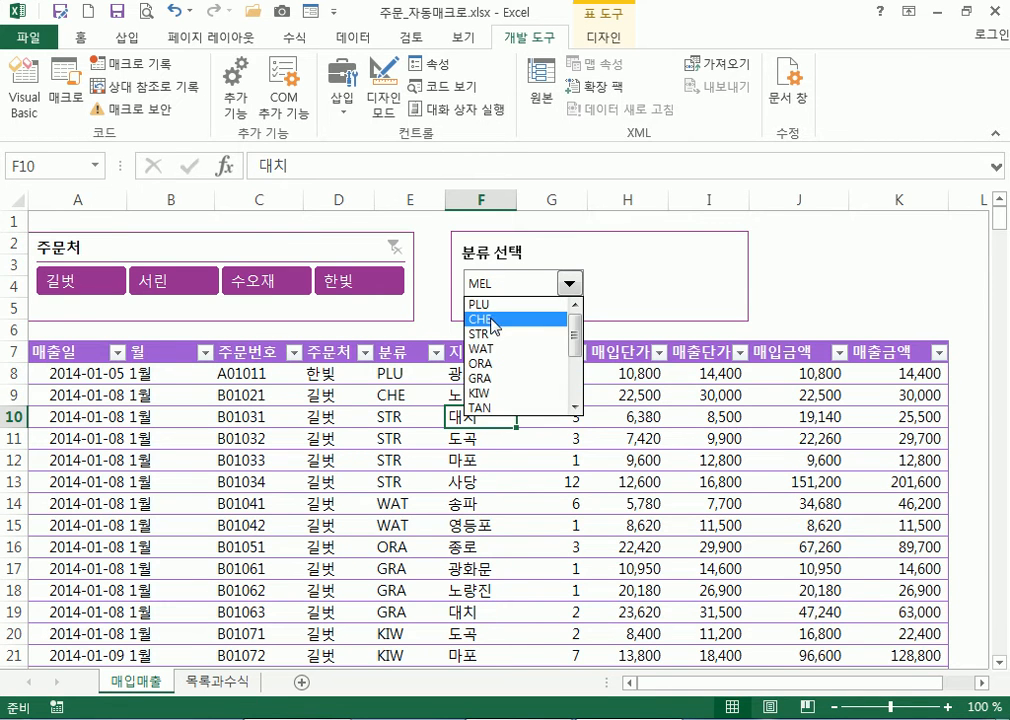
pyautogui.click(493, 320)
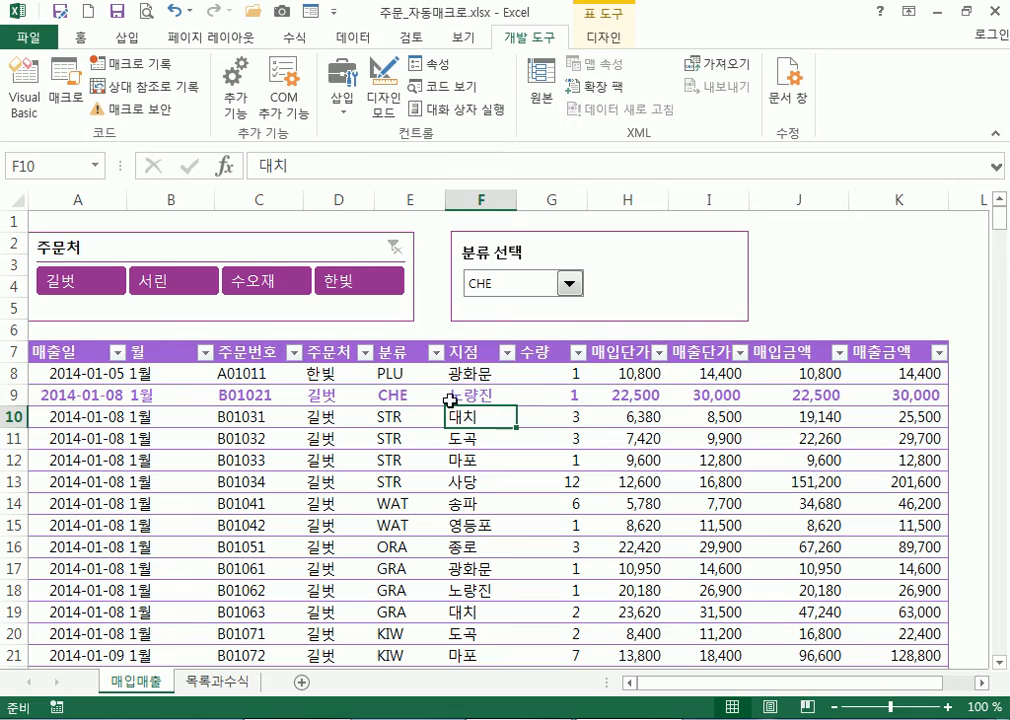
pyautogui.scroll(-2, 445, 345)
pyautogui.scroll(-20, 450, 399)
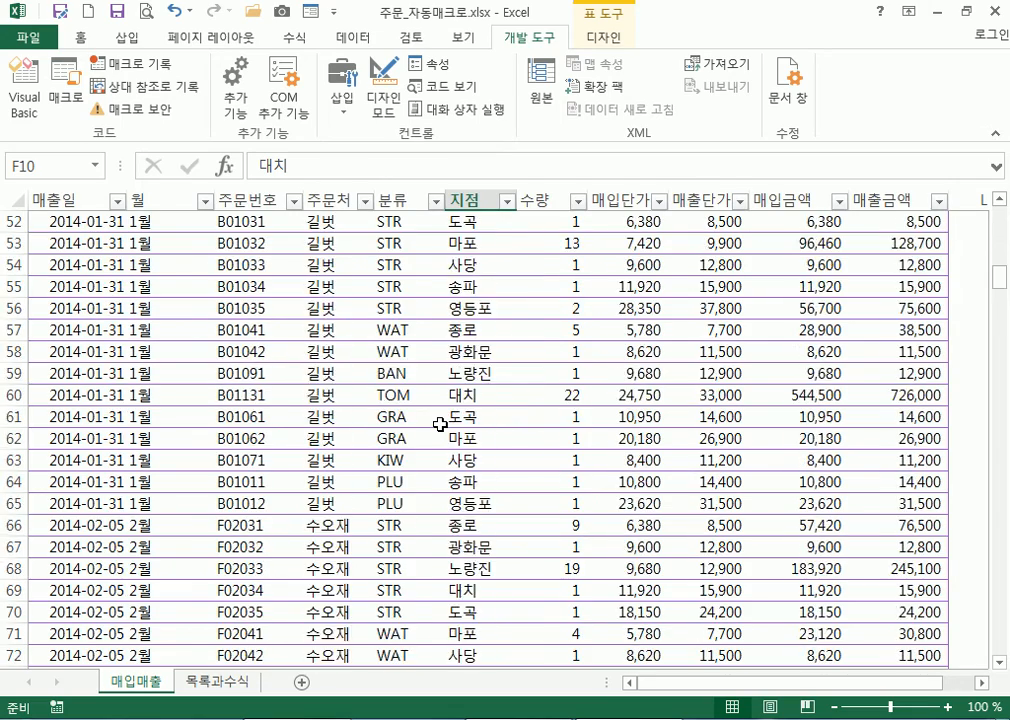
pyautogui.scroll(-20, 440, 427)
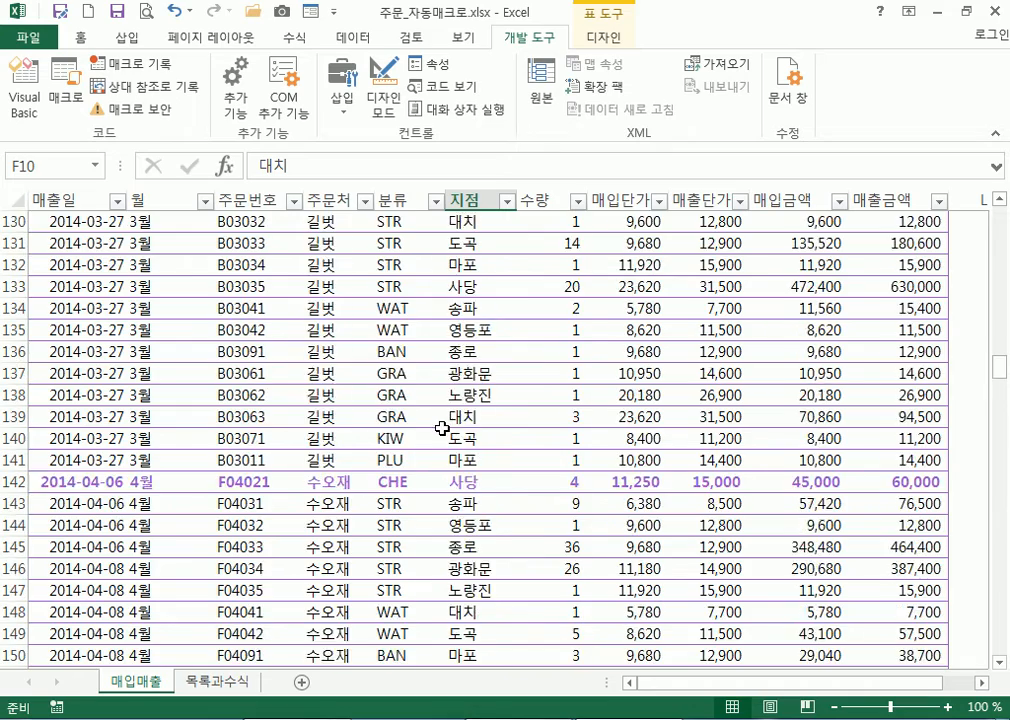
pyautogui.scroll(1, 390, 300)
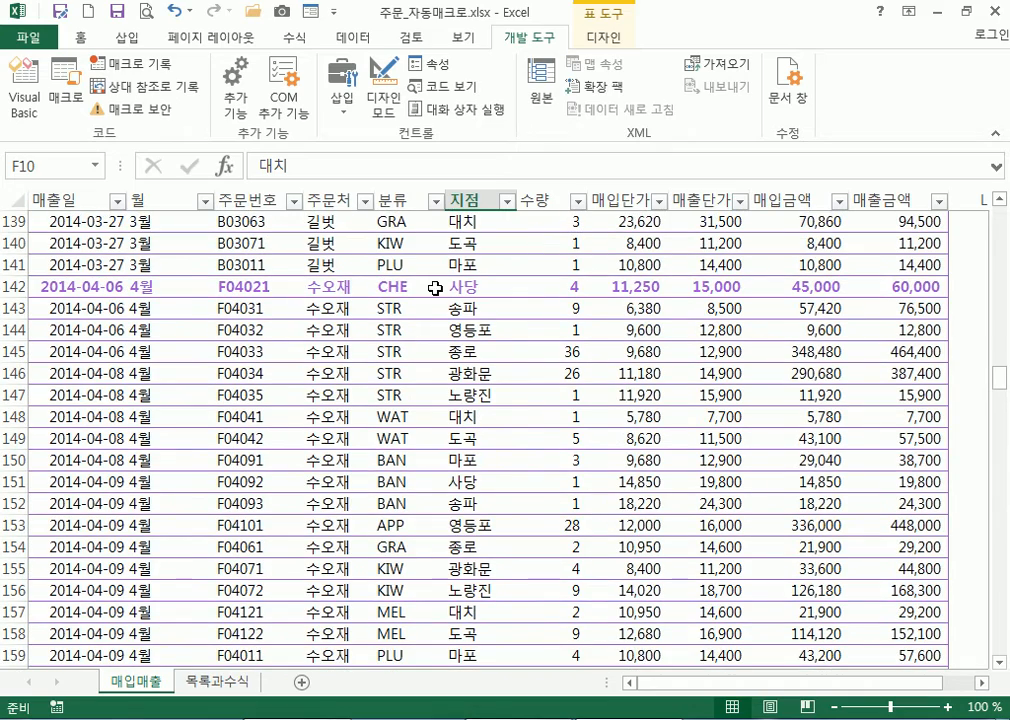
pyautogui.scroll(-11, 440, 380)
pyautogui.scroll(1, 613, 356)
pyautogui.moveTo(999, 420); pyautogui.dragTo(987, 214)
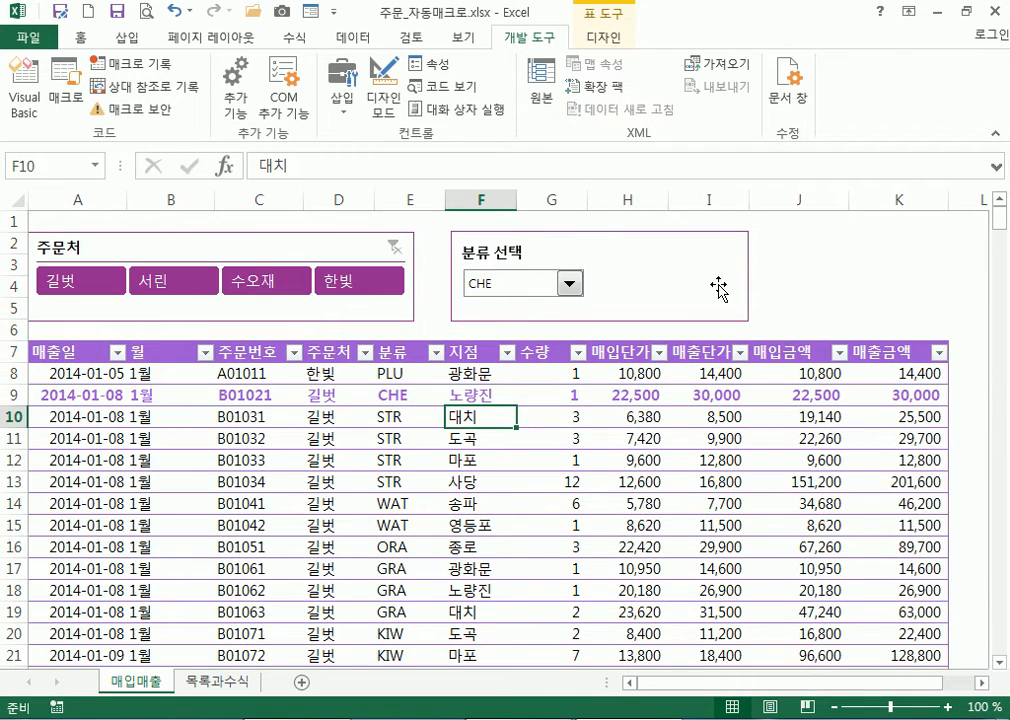
pyautogui.click(843, 284)
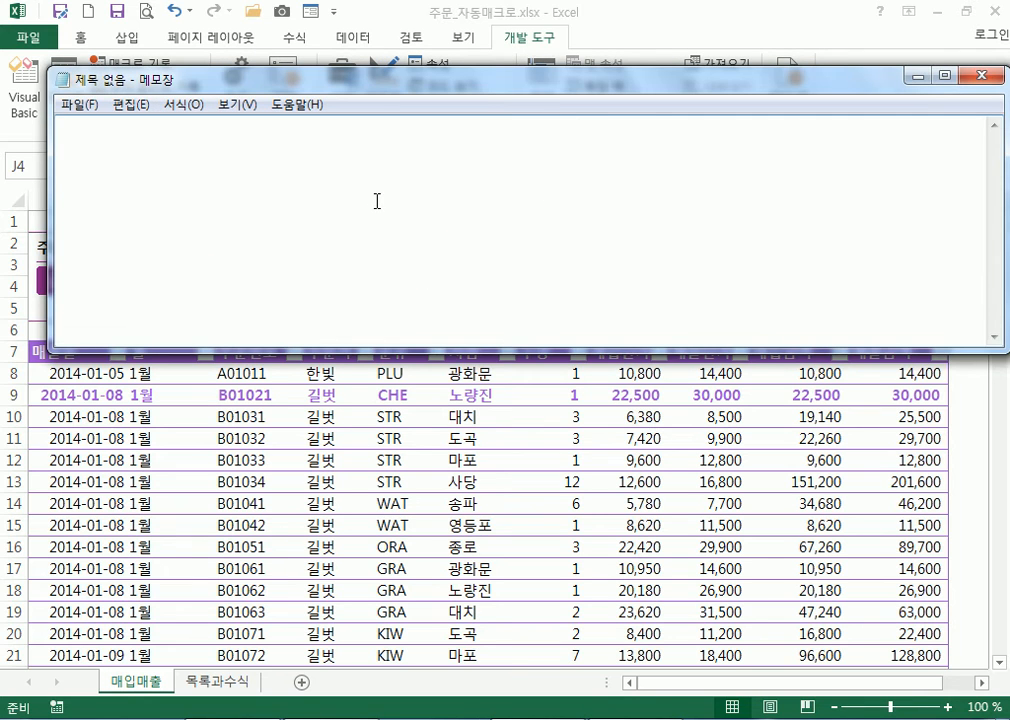
# Write 'MACRO(매크로)' and '프로그램' on two lines in Notepad, then return to Excel
pyautogui.write('AOZ')
pyautogui.press('BackSpace')
pyautogui.press('BackSpace')
pyautogui.press('BackSpace')
pyautogui.write('mAC')
pyautogui.press('BackSpace')
pyautogui.press('BackSpace')
pyautogui.press('BackSpace')
pyautogui.write('MACRO')
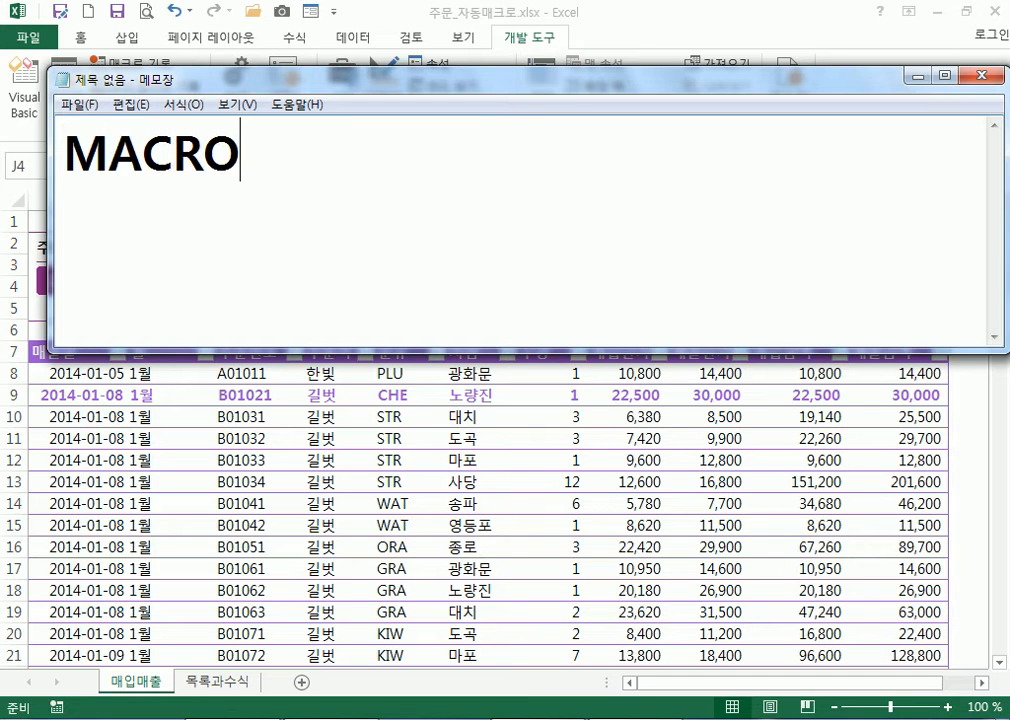
pyautogui.write('(매크로)')
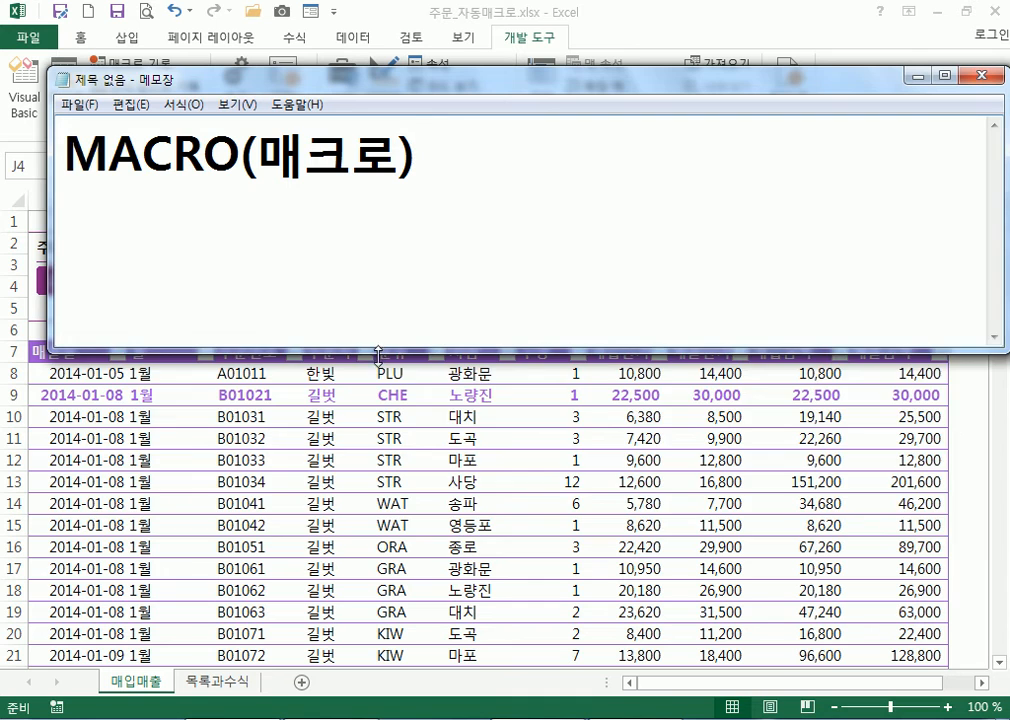
pyautogui.moveTo(378, 355); pyautogui.dragTo(386, 528)
pyautogui.press('Return')
pyautogui.write('프로그램')
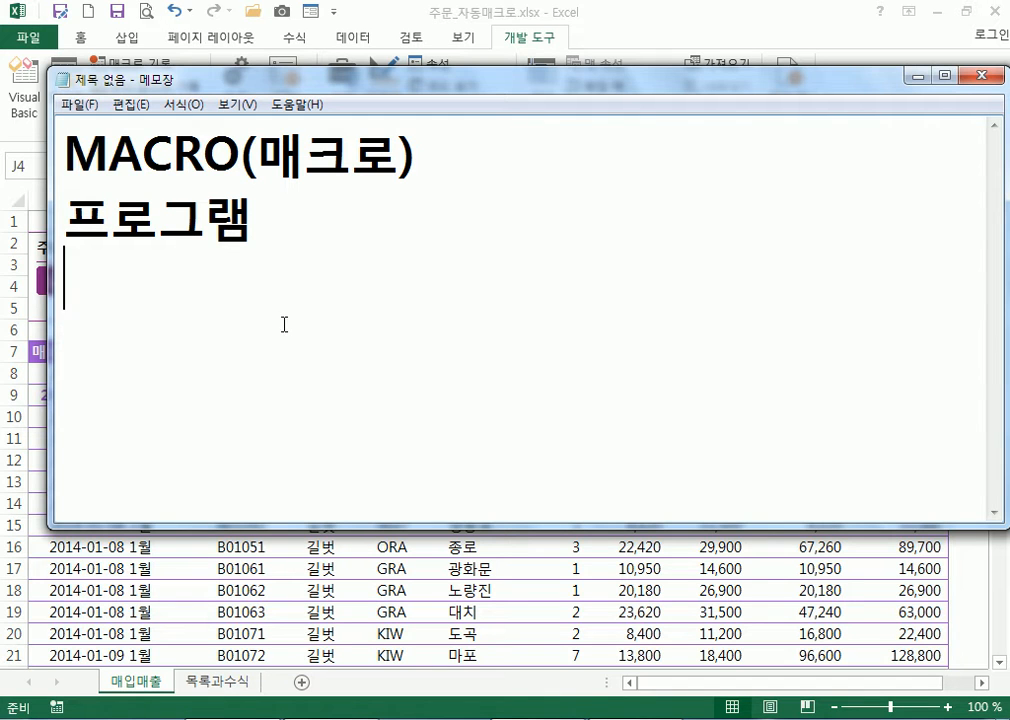
pyautogui.press('Return')
pyautogui.hotkey('alt', 'Tab')
# Select the whole order table from A8 with Ctrl+A, check 목록과수식, then return to 매입매출
pyautogui.moveTo(53, 352); pyautogui.dragTo(250, 373)
pyautogui.click(81, 371)
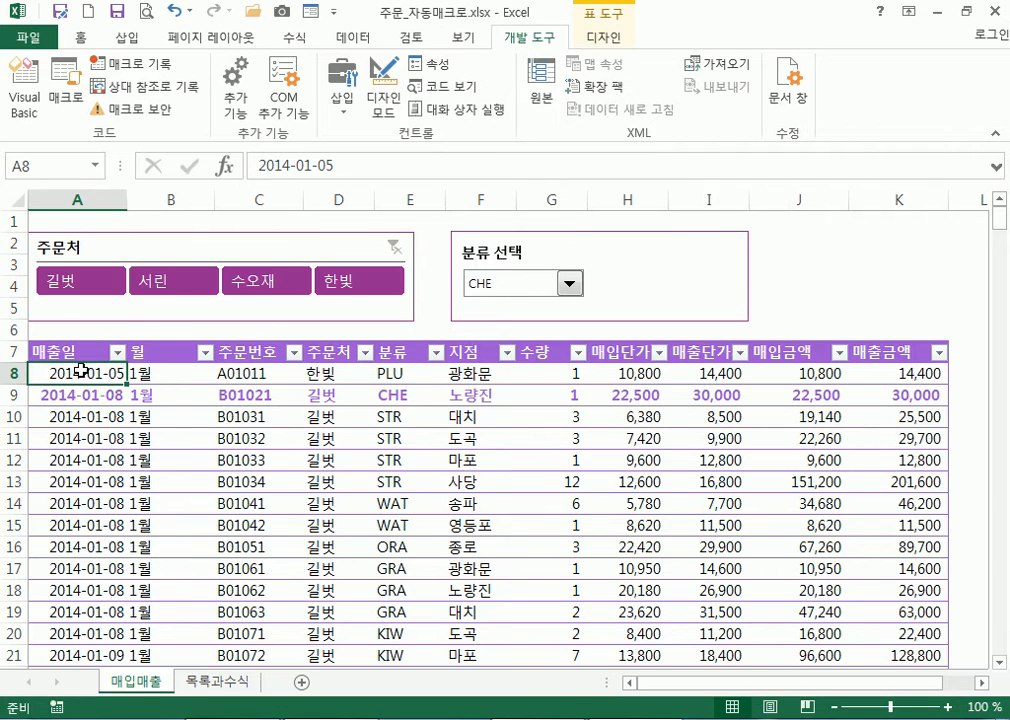
pyautogui.scroll(-20, 223, 487)
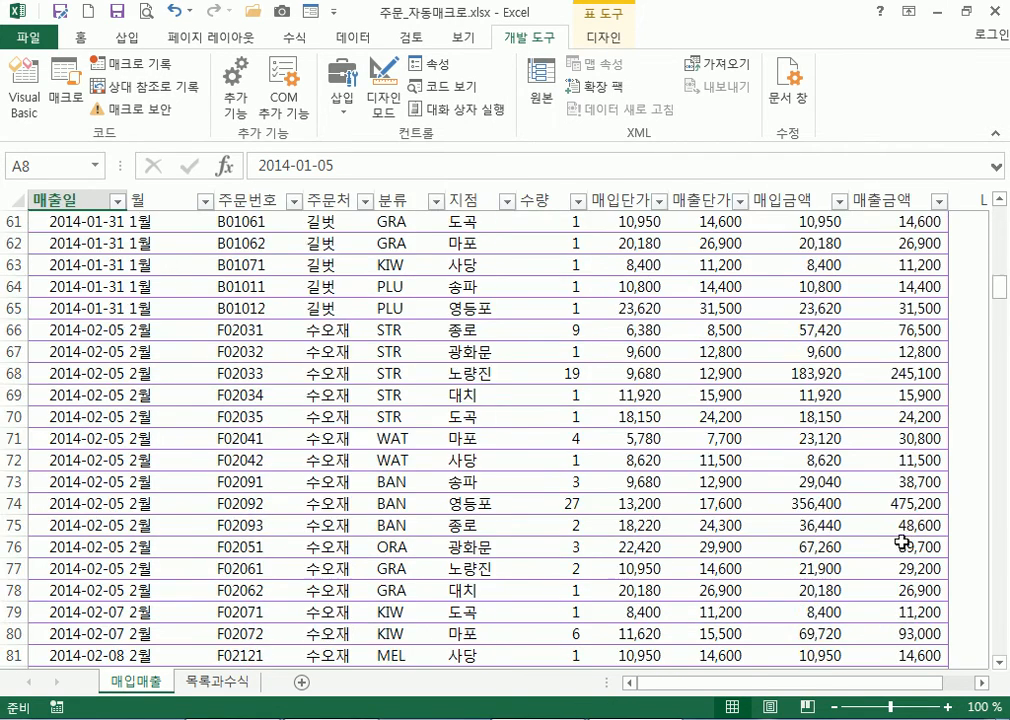
pyautogui.moveTo(999, 330); pyautogui.dragTo(999, 652)
pyautogui.hotkey('ctrl', 'a')
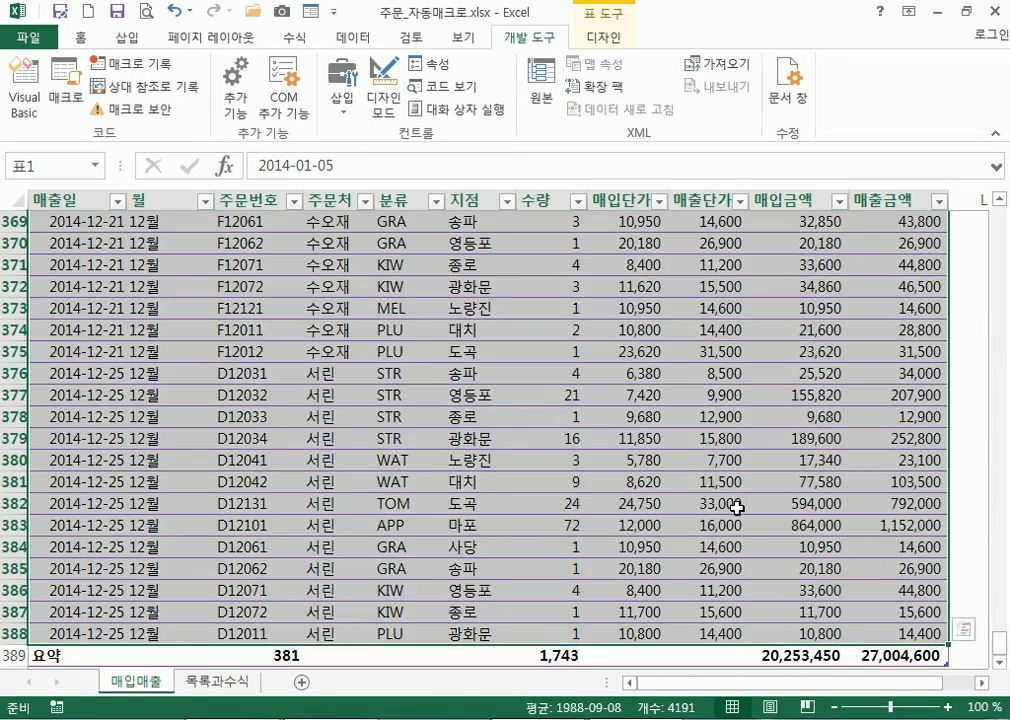
pyautogui.scroll(20, 733, 480)
pyautogui.scroll(10, 745, 472)
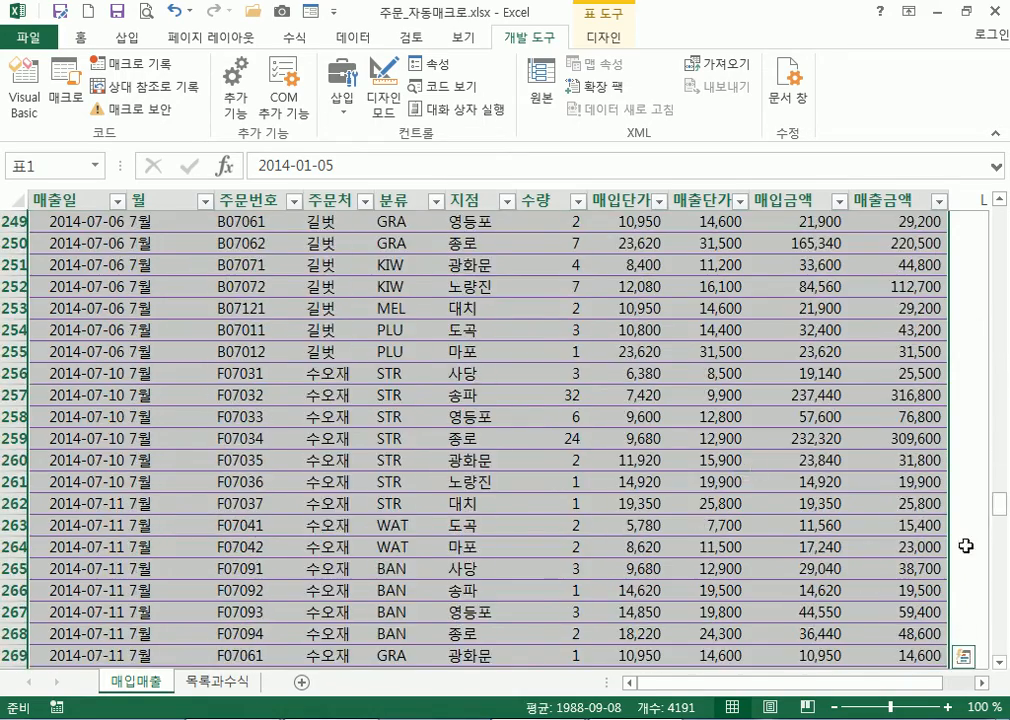
pyautogui.moveTo(1003, 509); pyautogui.dragTo(999, 199)
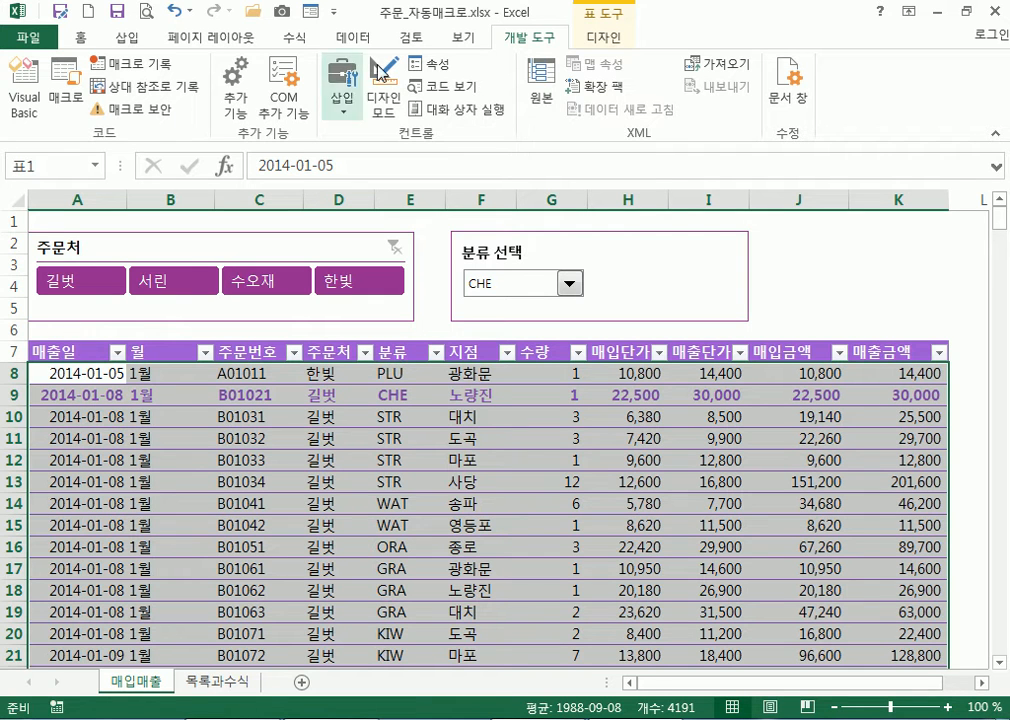
pyautogui.click(210, 682)
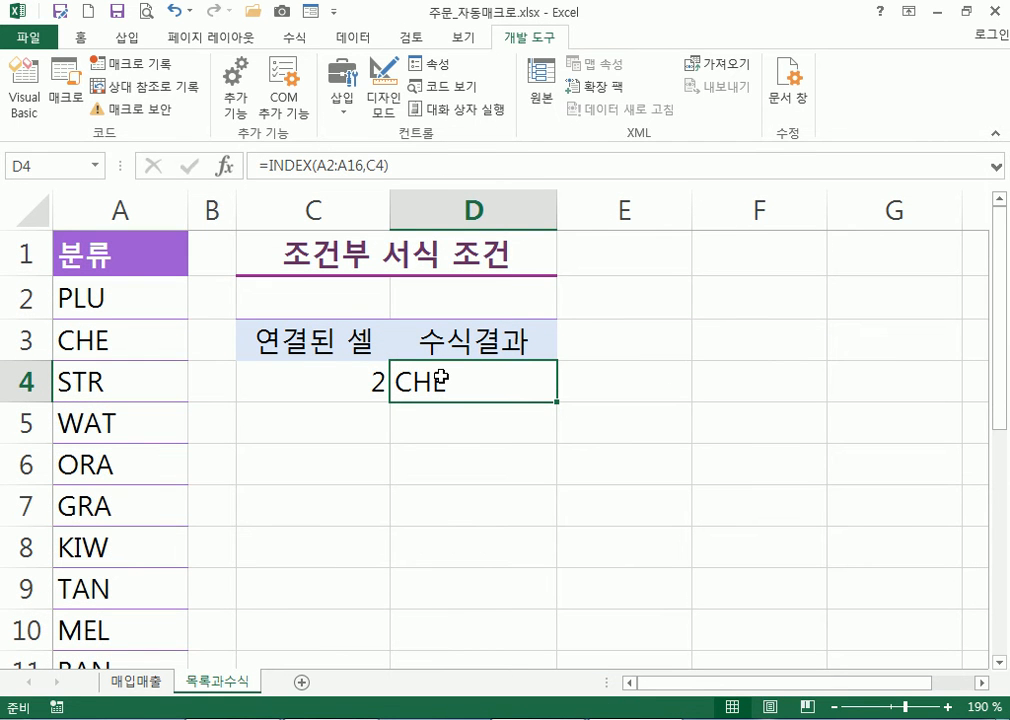
pyautogui.click(150, 683)
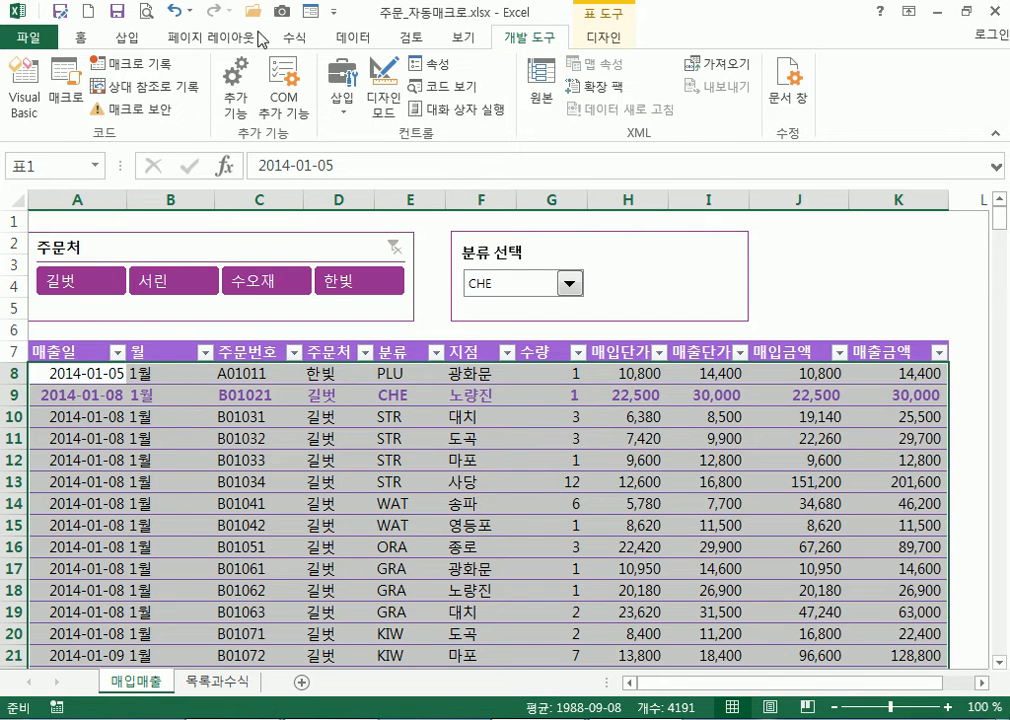
# Create a formula-based conditional rule =$E8=목록과수식!$D$4
pyautogui.click(94, 42)
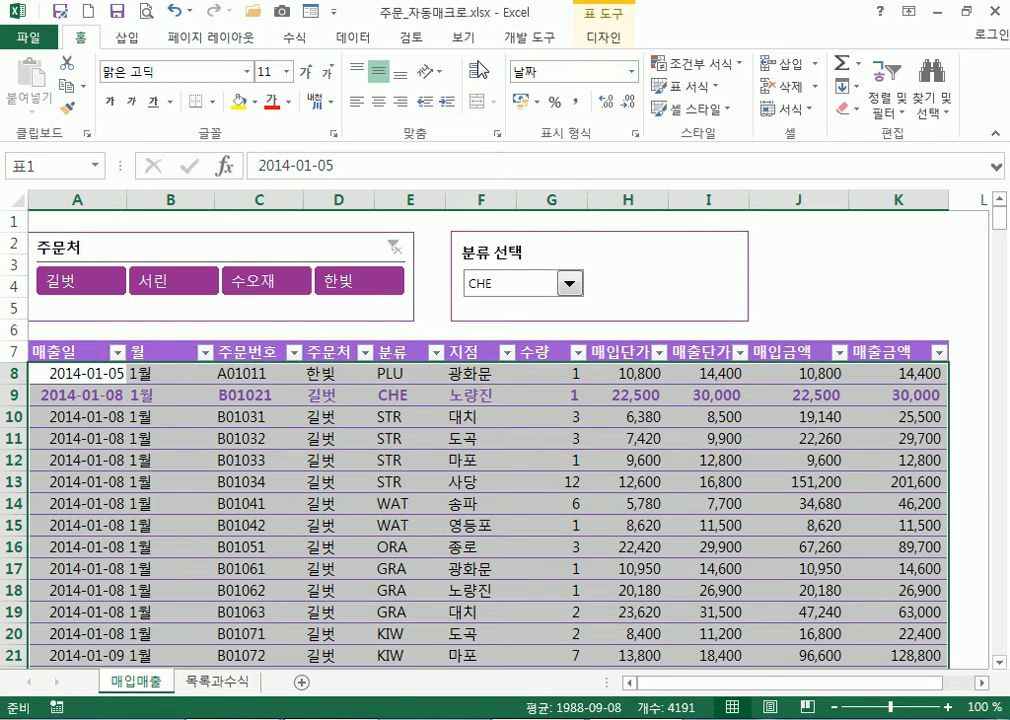
pyautogui.click(697, 63)
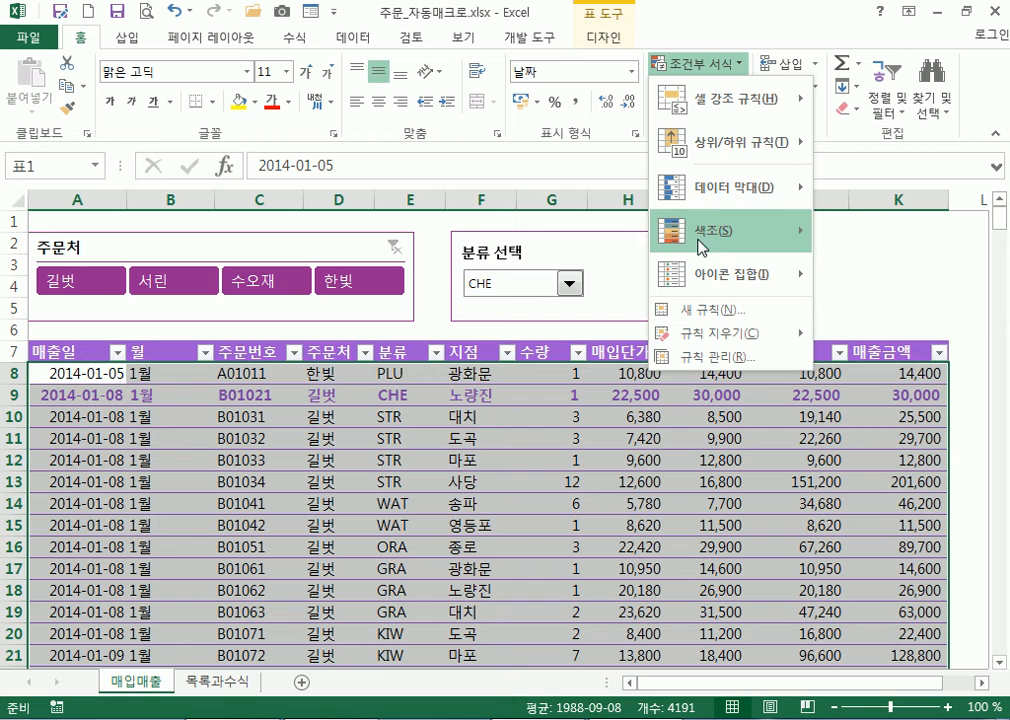
pyautogui.click(712, 310)
pyautogui.click(518, 253)
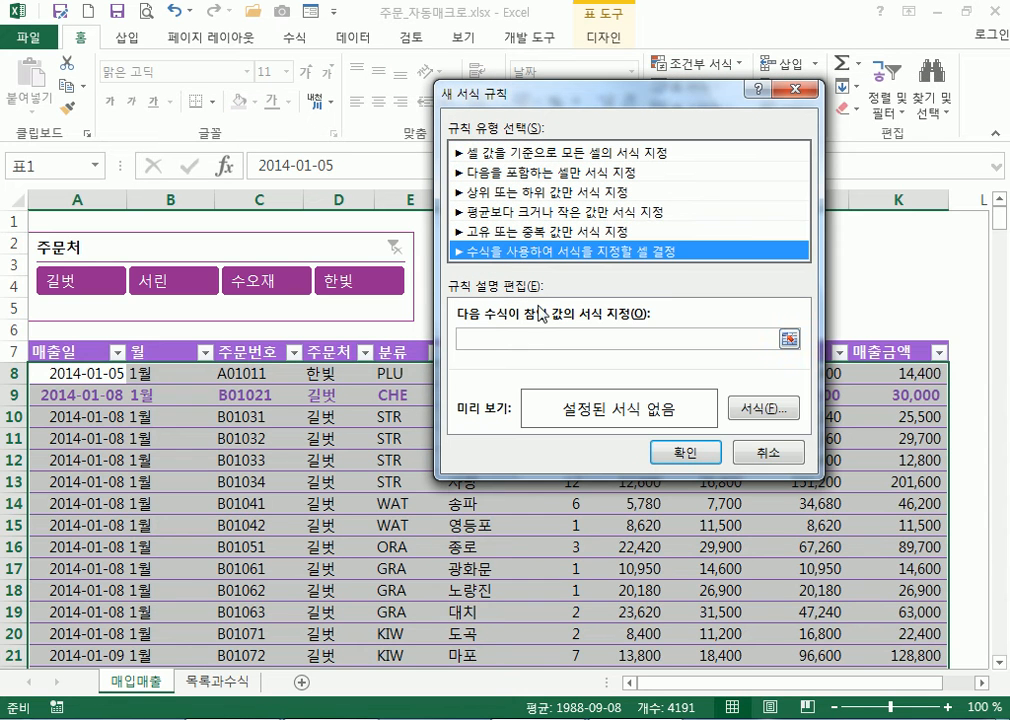
pyautogui.click(544, 334)
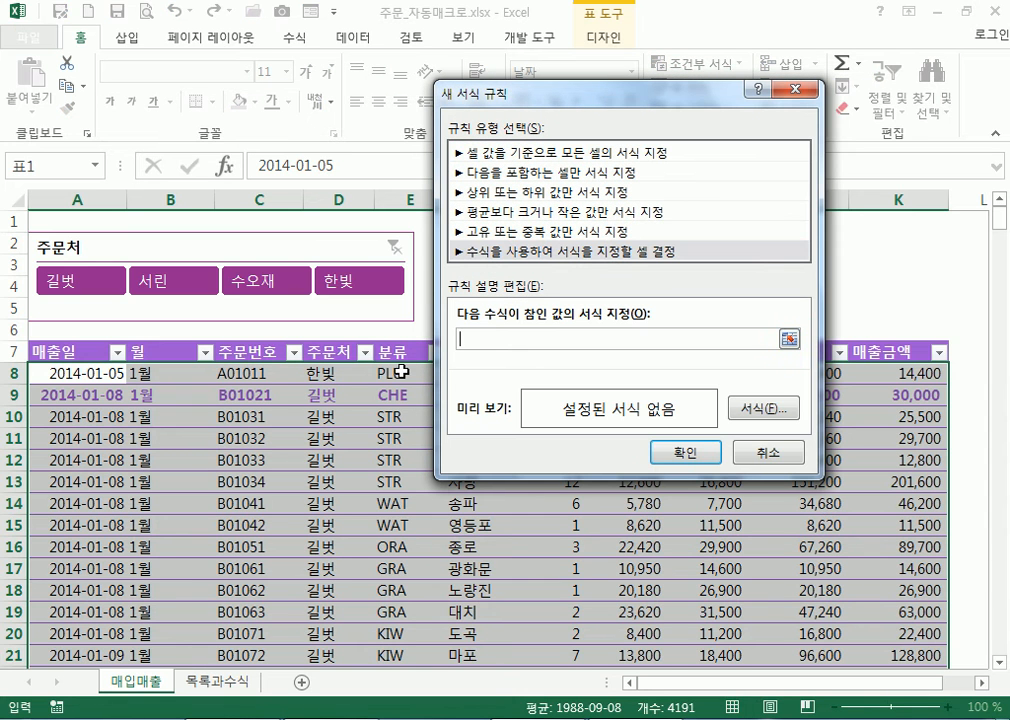
pyautogui.click(401, 371)
pyautogui.press('F4')
pyautogui.write('=')
pyautogui.click(218, 681)
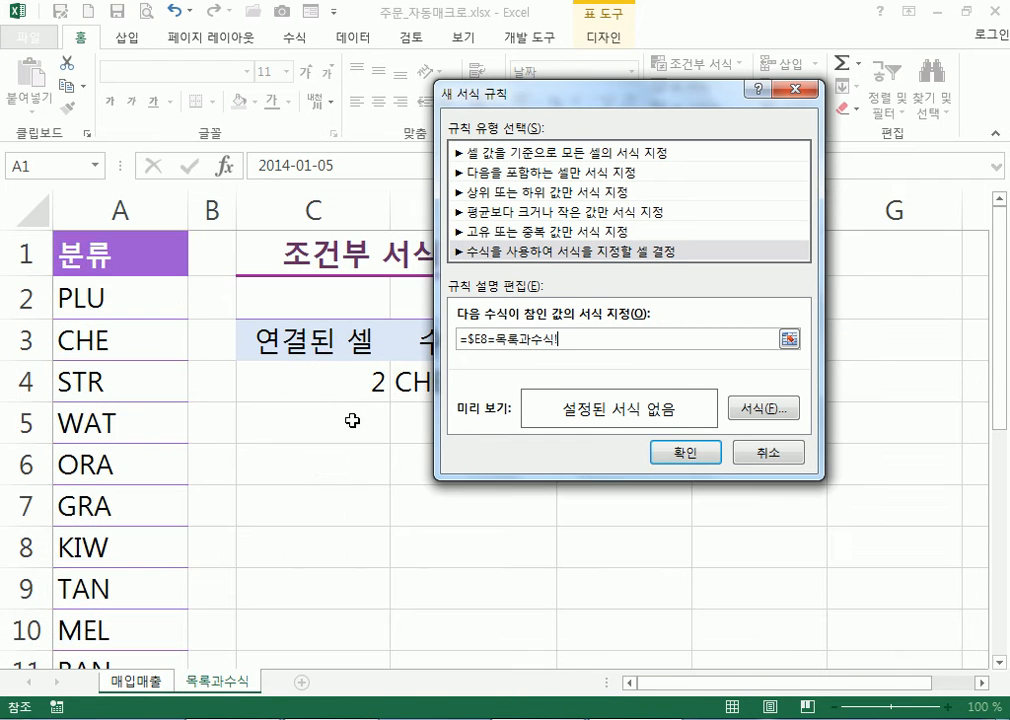
pyautogui.moveTo(540, 92); pyautogui.dragTo(665, 68)
pyautogui.click(440, 382)
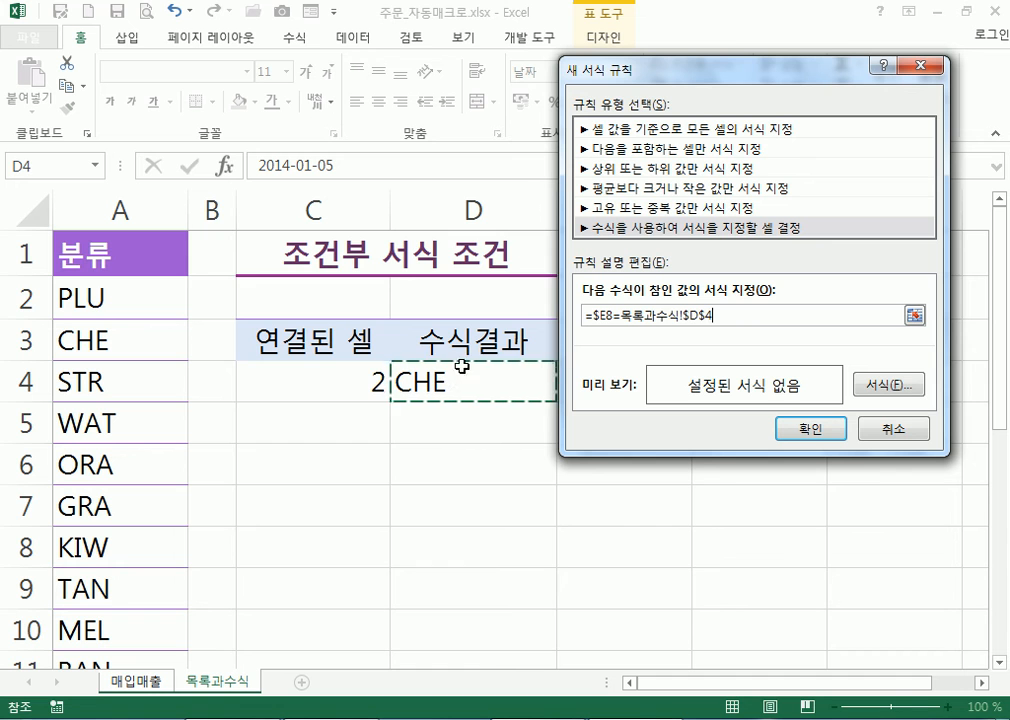
# Give the rule a bold red font and confirm it
pyautogui.click(858, 384)
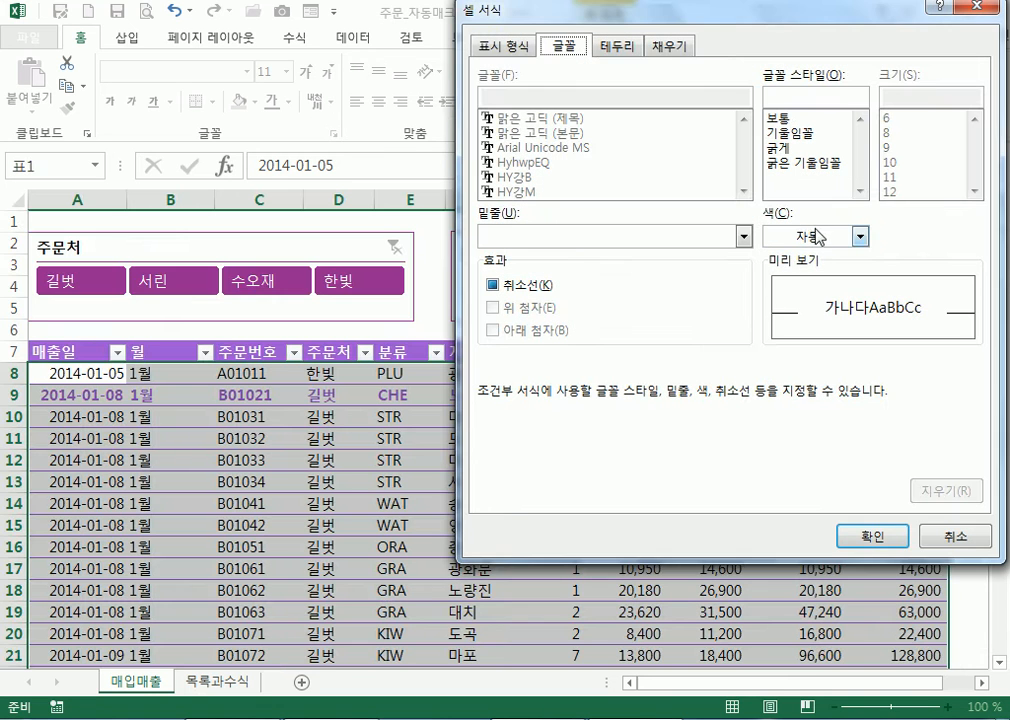
pyautogui.click(812, 238)
pyautogui.click(791, 413)
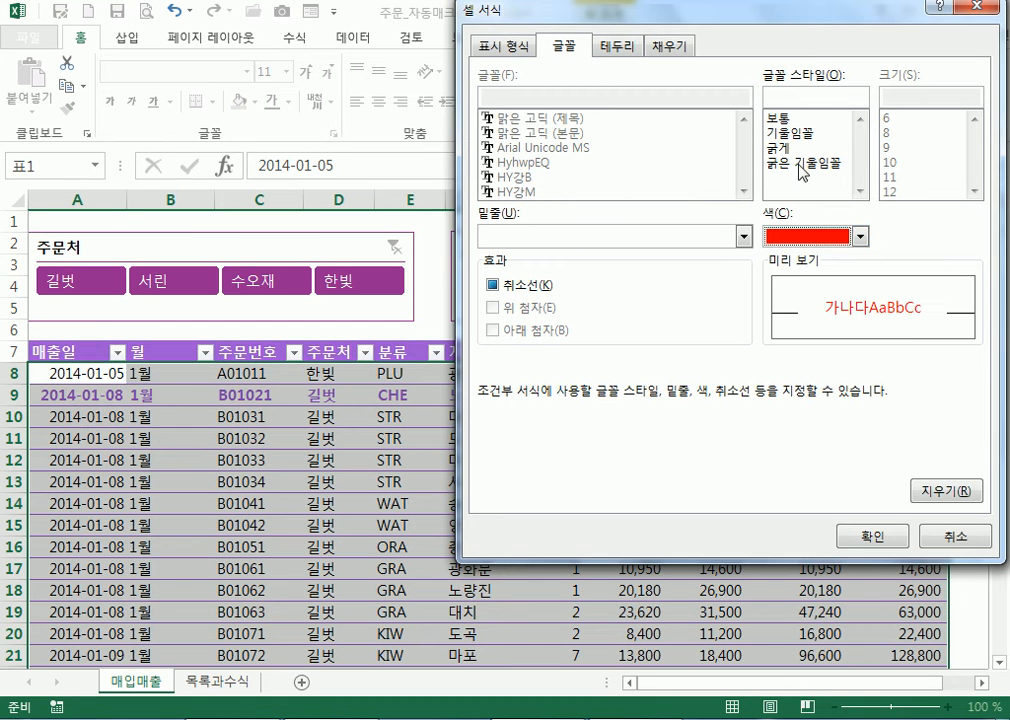
pyautogui.click(796, 148)
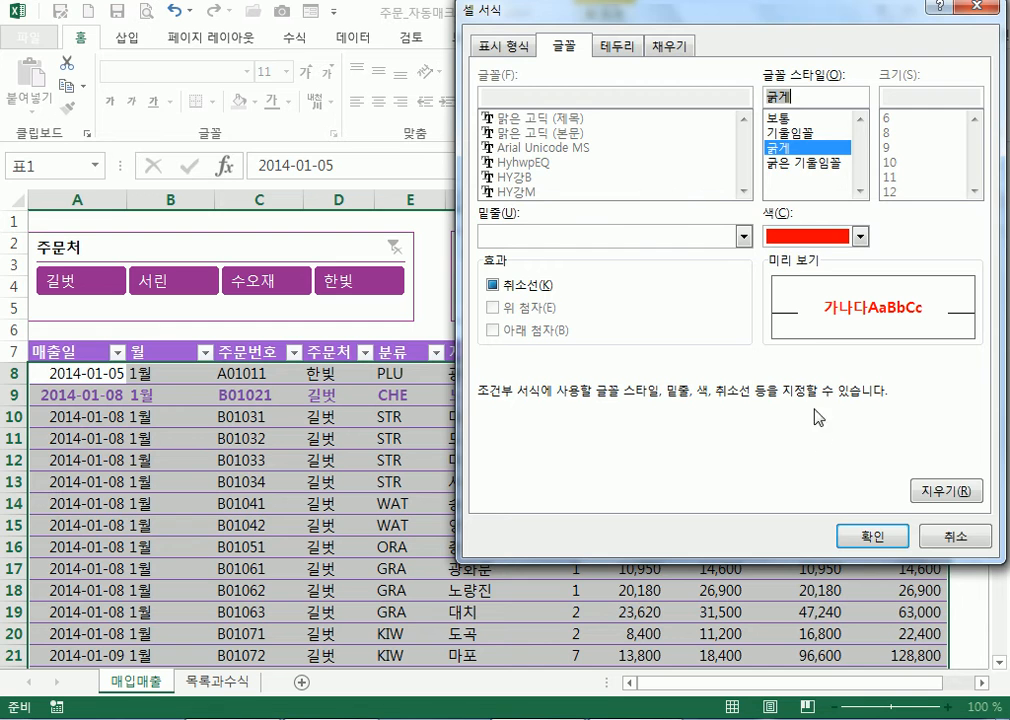
pyautogui.click(853, 540)
pyautogui.click(727, 427)
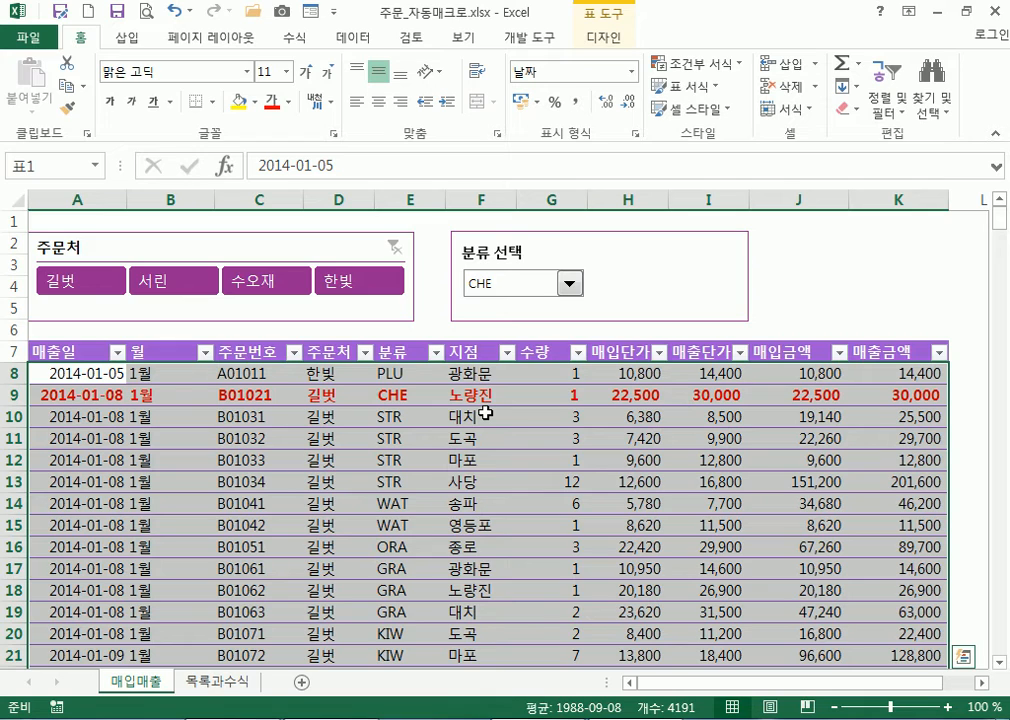
# Deselect the table and switch the category selector to STR, then TAN
pyautogui.scroll(-18, 487, 413)
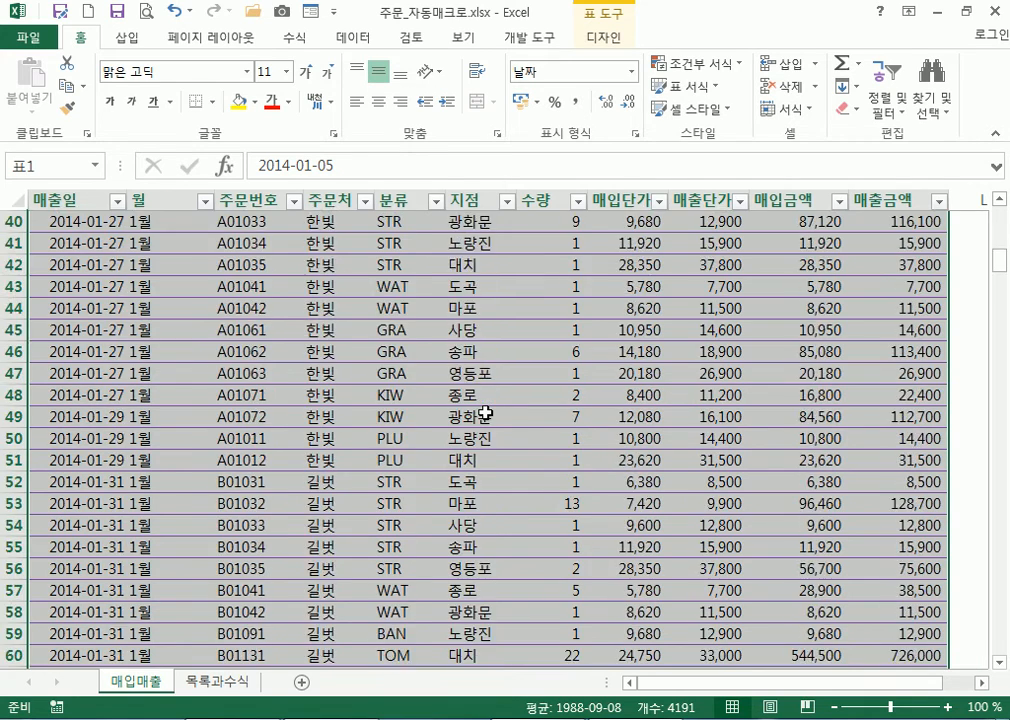
pyautogui.scroll(-20, 488, 414)
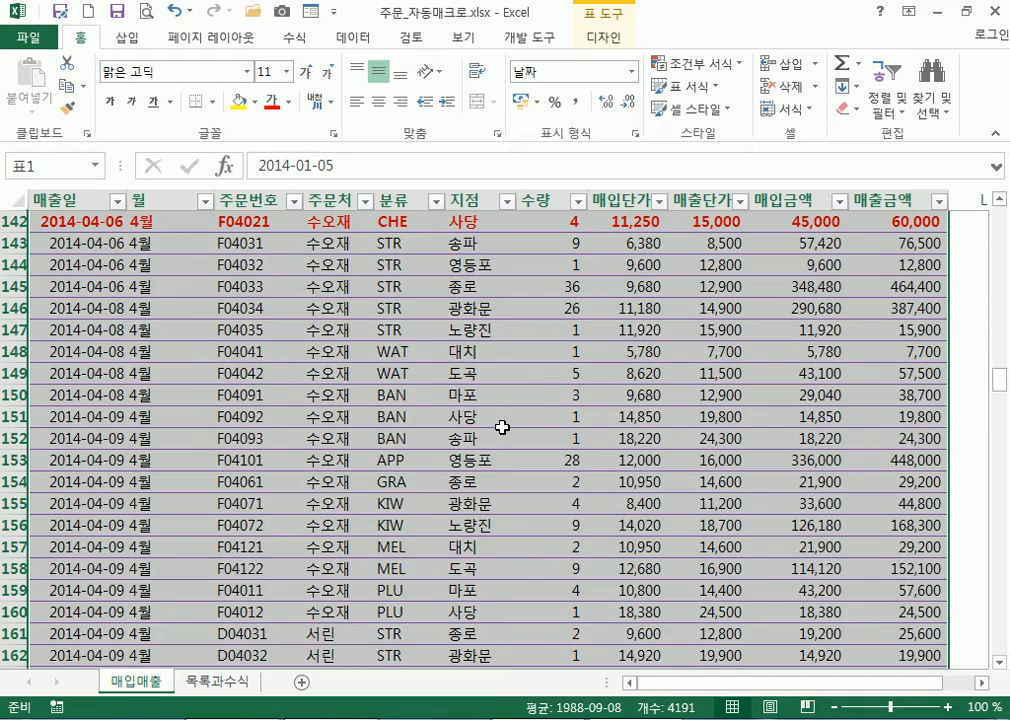
pyautogui.scroll(2, 494, 419)
pyautogui.moveTo(999, 374); pyautogui.dragTo(992, 207)
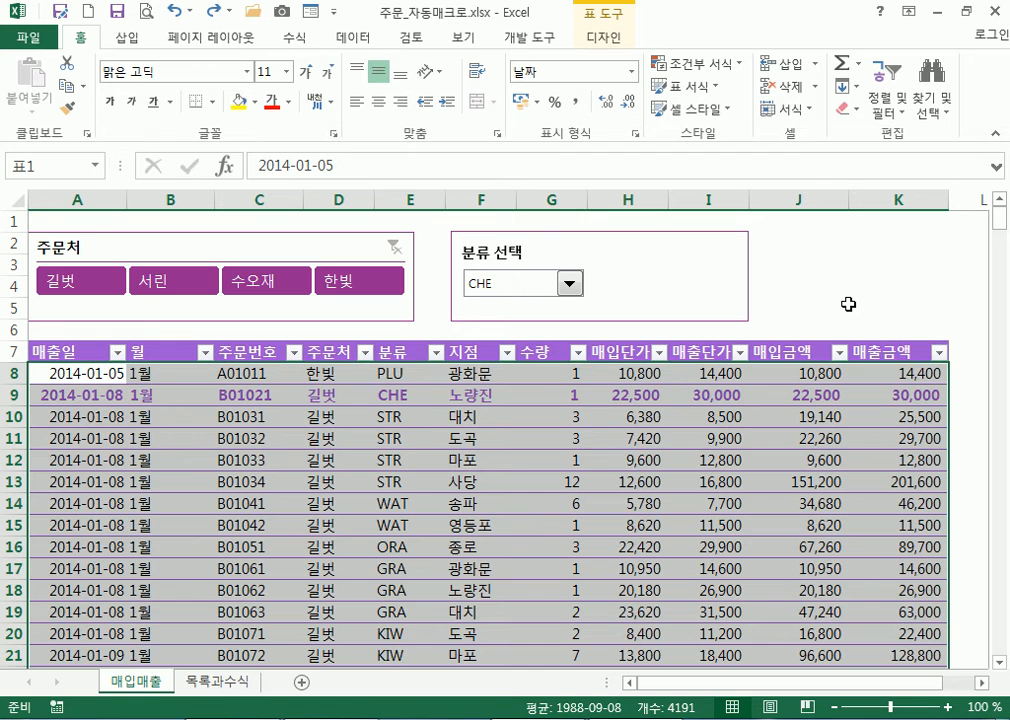
pyautogui.click(882, 277)
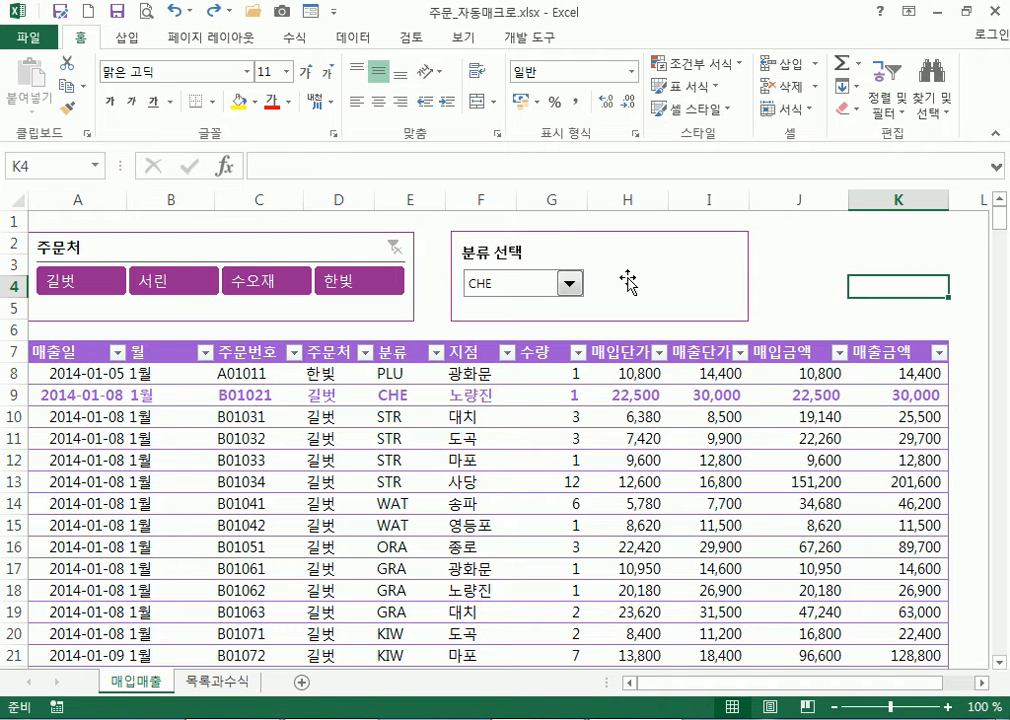
pyautogui.click(569, 283)
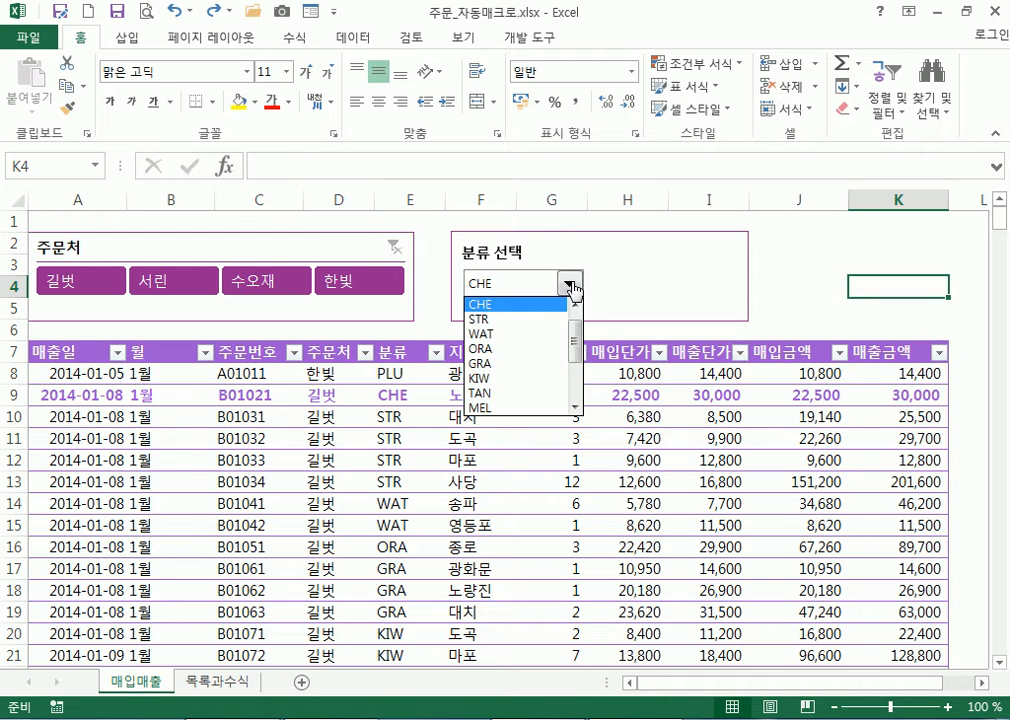
pyautogui.click(494, 319)
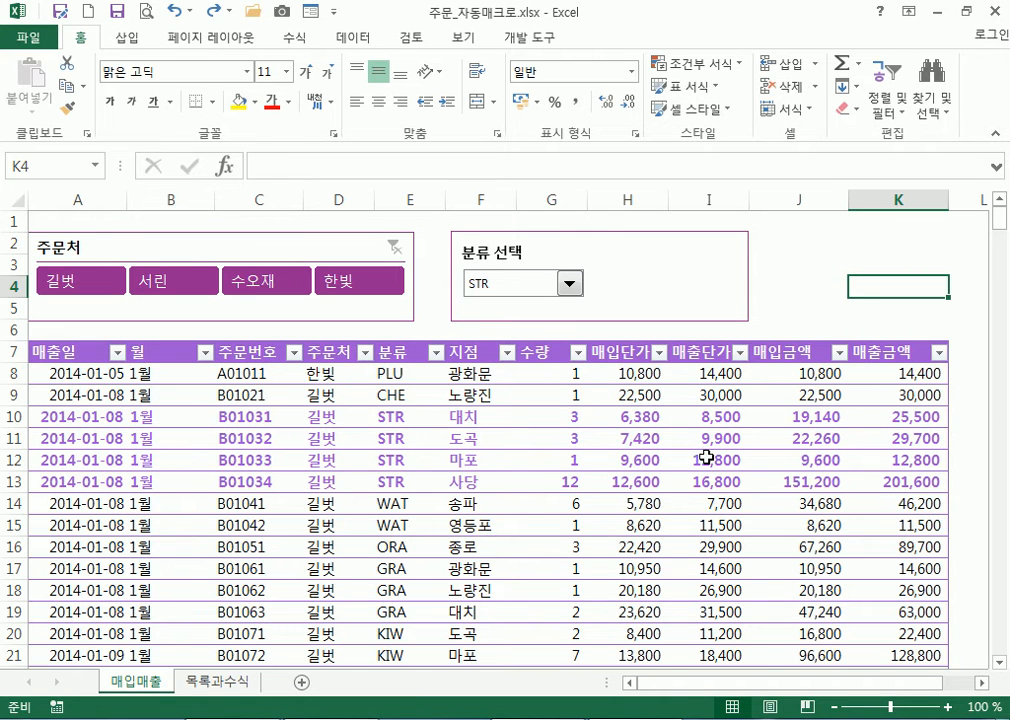
pyautogui.click(569, 284)
pyautogui.click(480, 380)
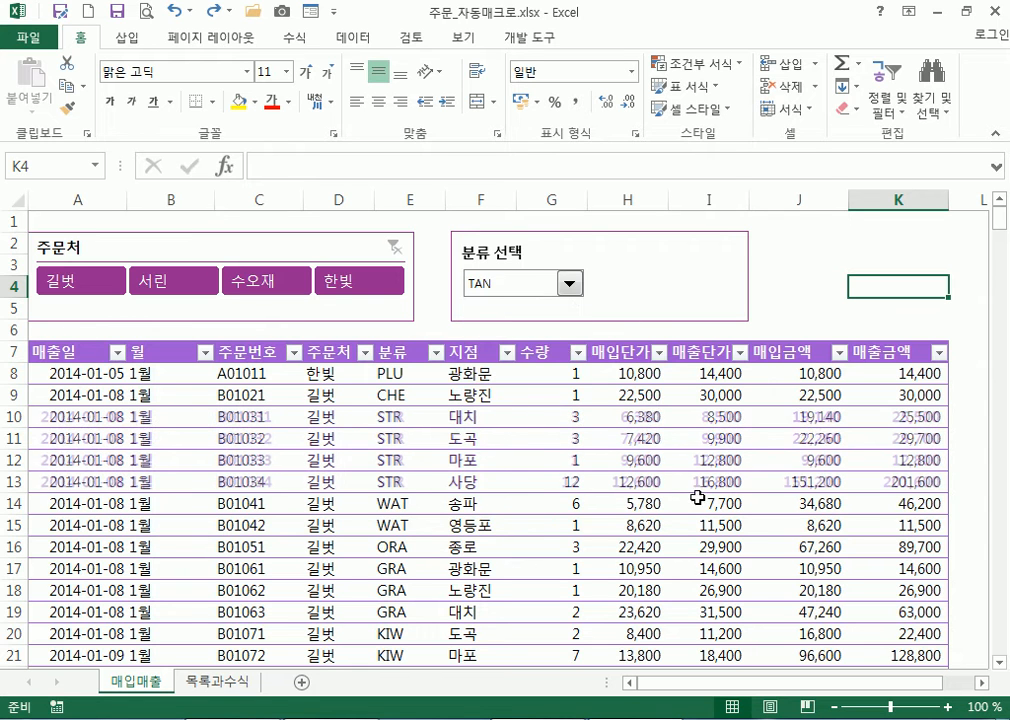
pyautogui.scroll(-9, 595, 508)
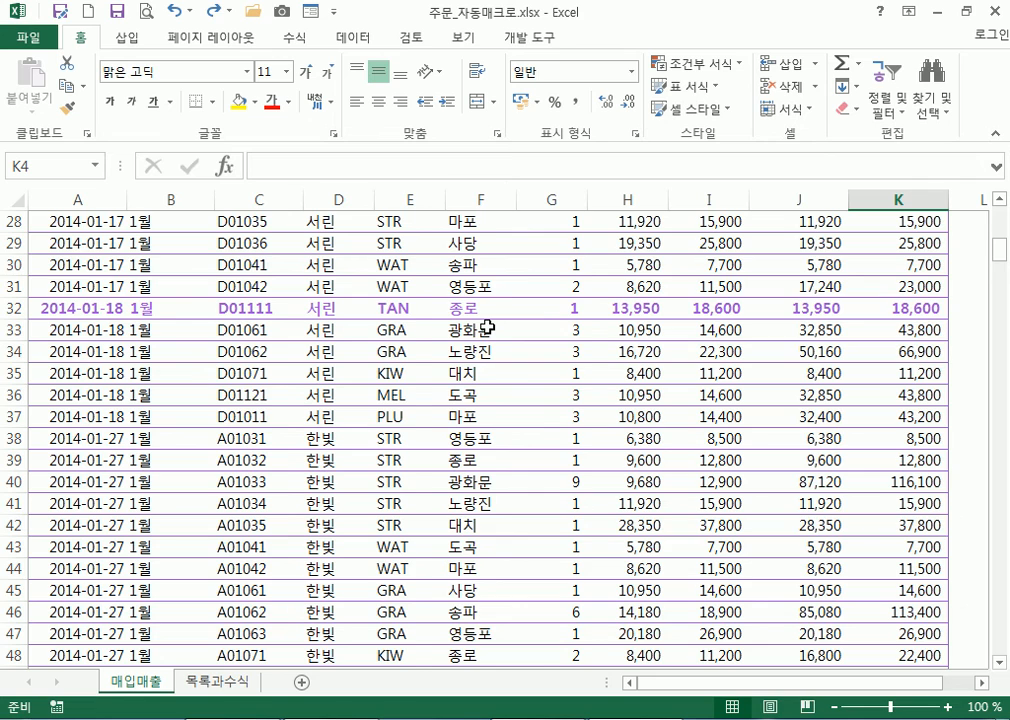
pyautogui.scroll(8, 487, 327)
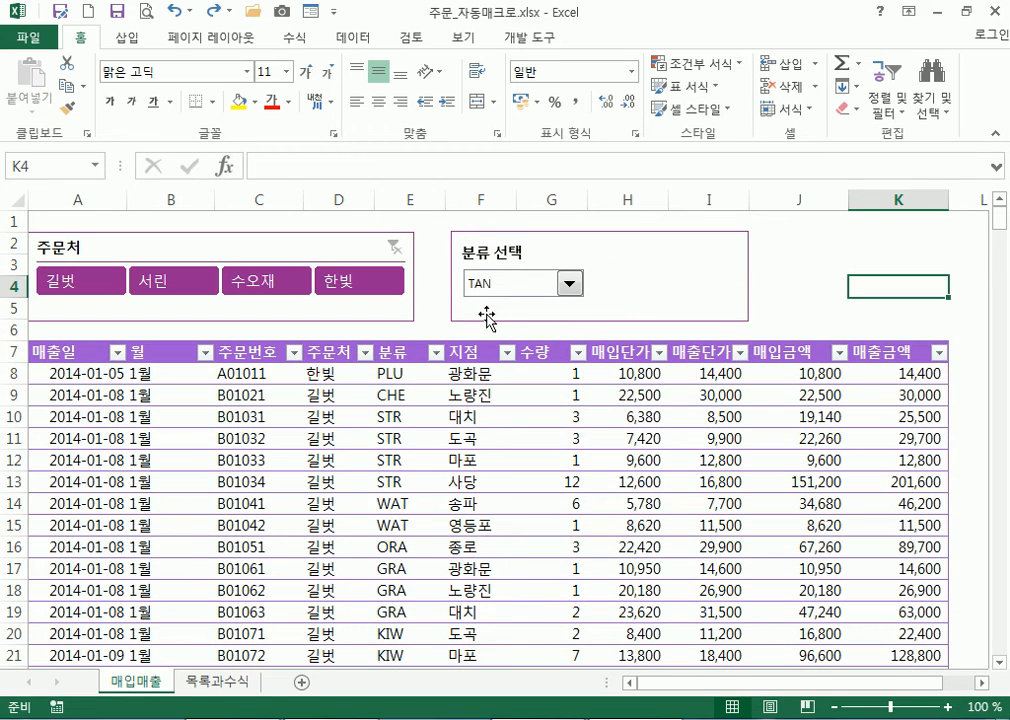
pyautogui.click(858, 246)
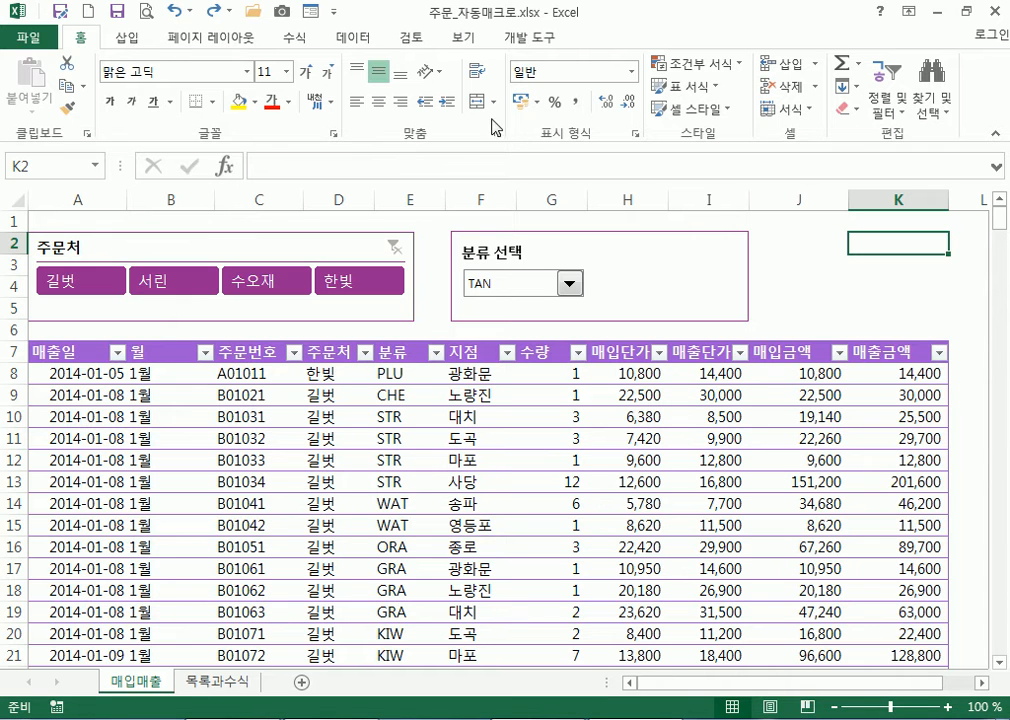
# Run the 분류별서식 macro from the Macros list and clear the selection
pyautogui.click(533, 38)
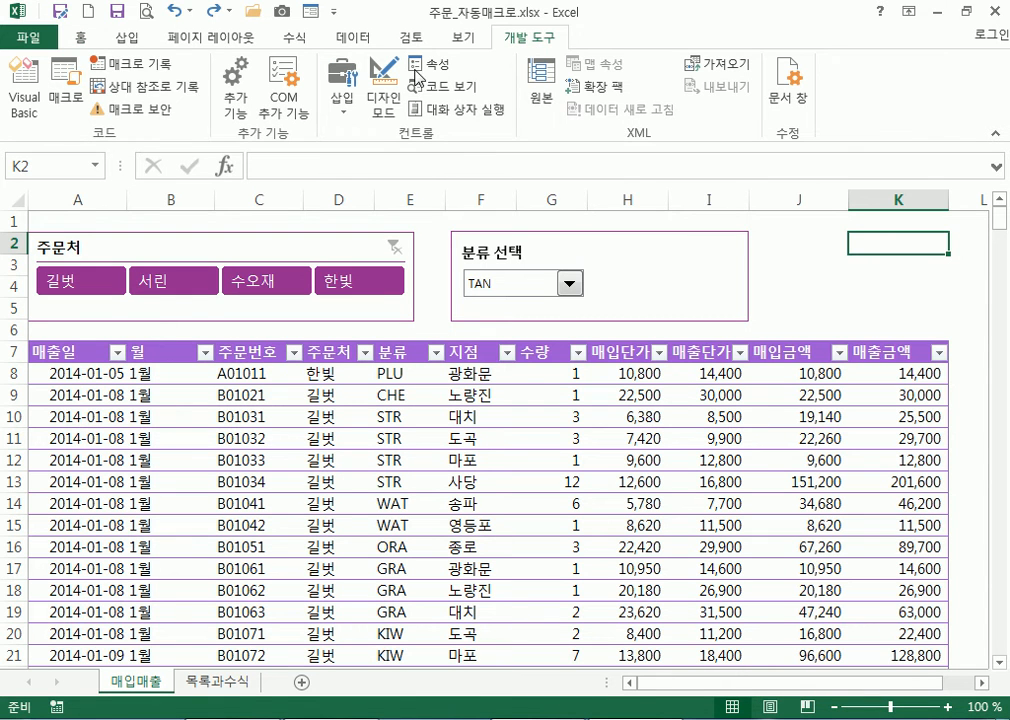
pyautogui.click(66, 92)
pyautogui.click(598, 104)
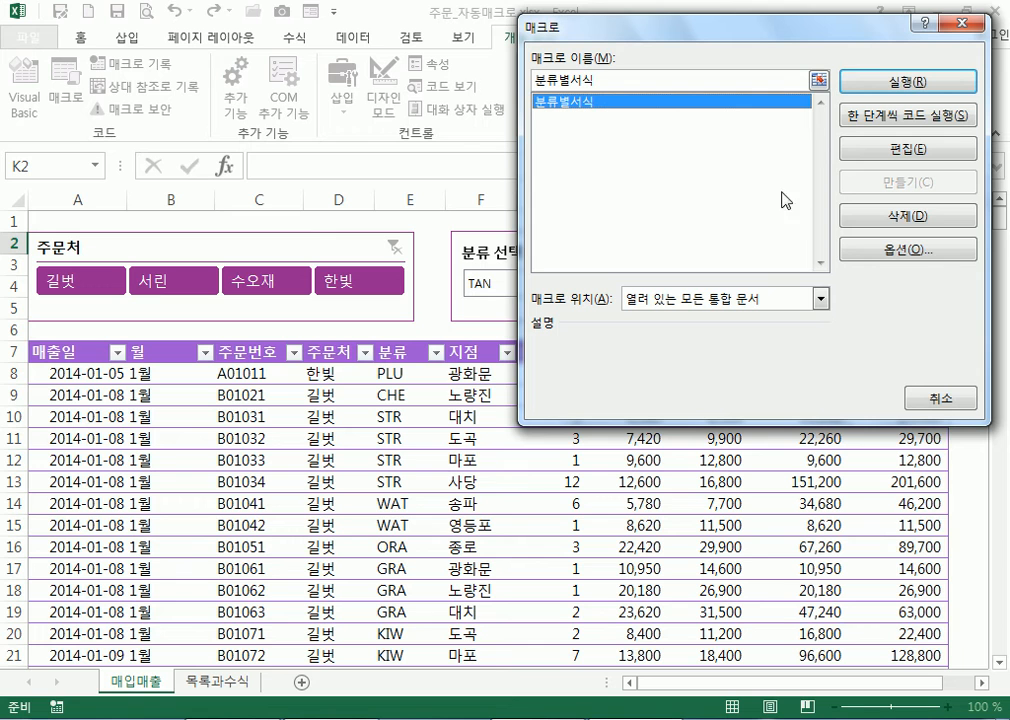
pyautogui.click(950, 402)
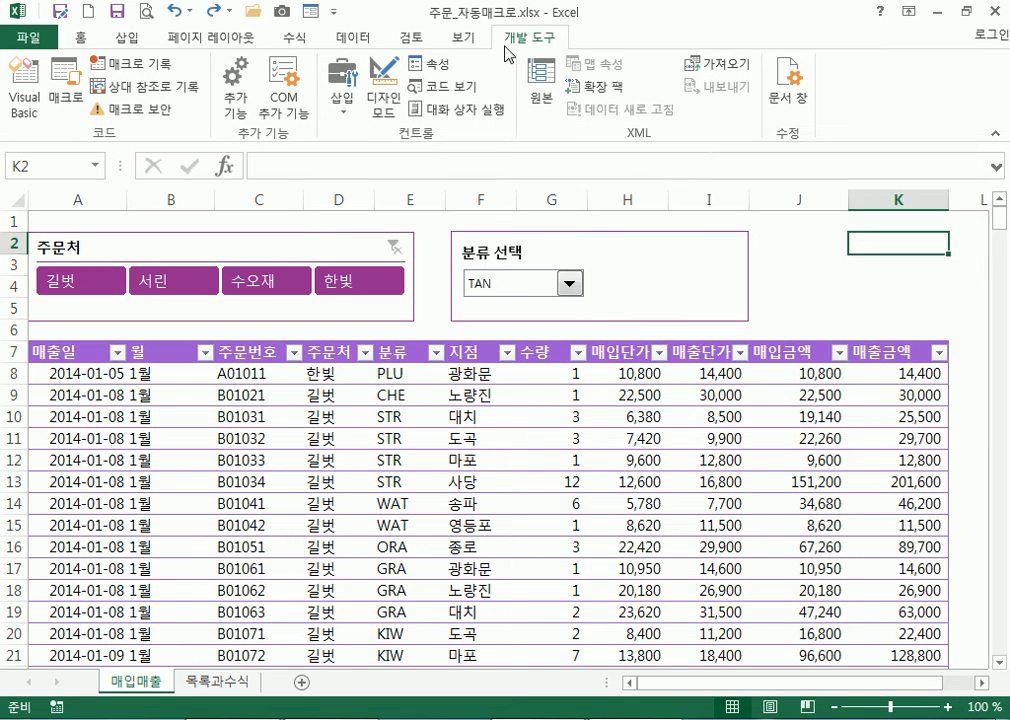
pyautogui.click(66, 90)
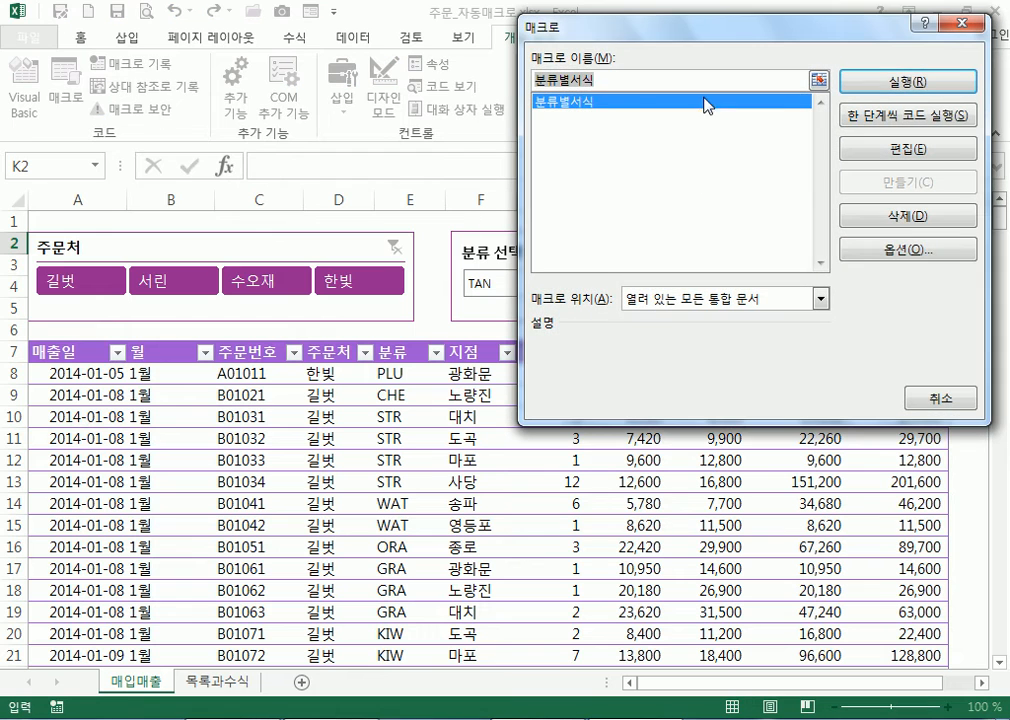
pyautogui.click(588, 99)
pyautogui.click(845, 81)
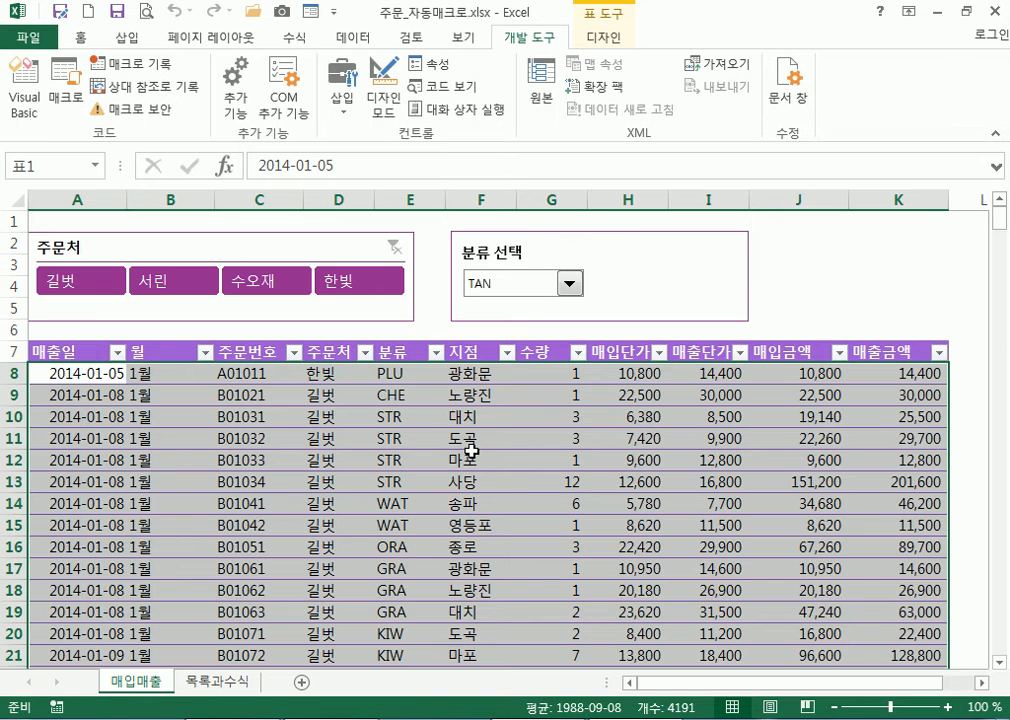
pyautogui.click(470, 451)
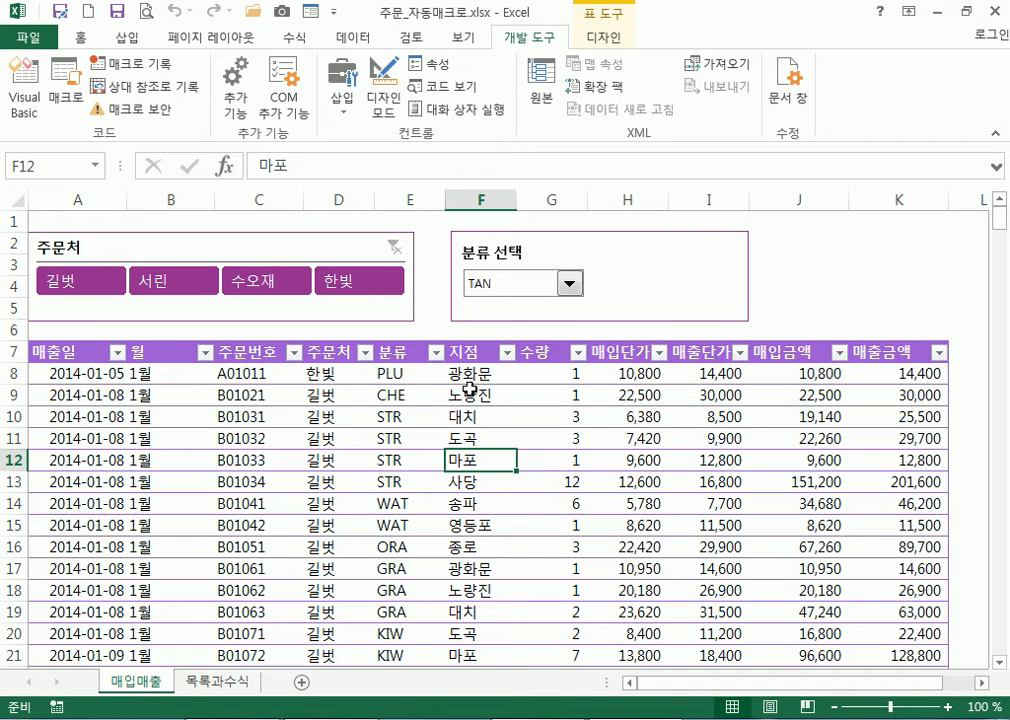
# Switch the category selector to APP
pyautogui.click(571, 287)
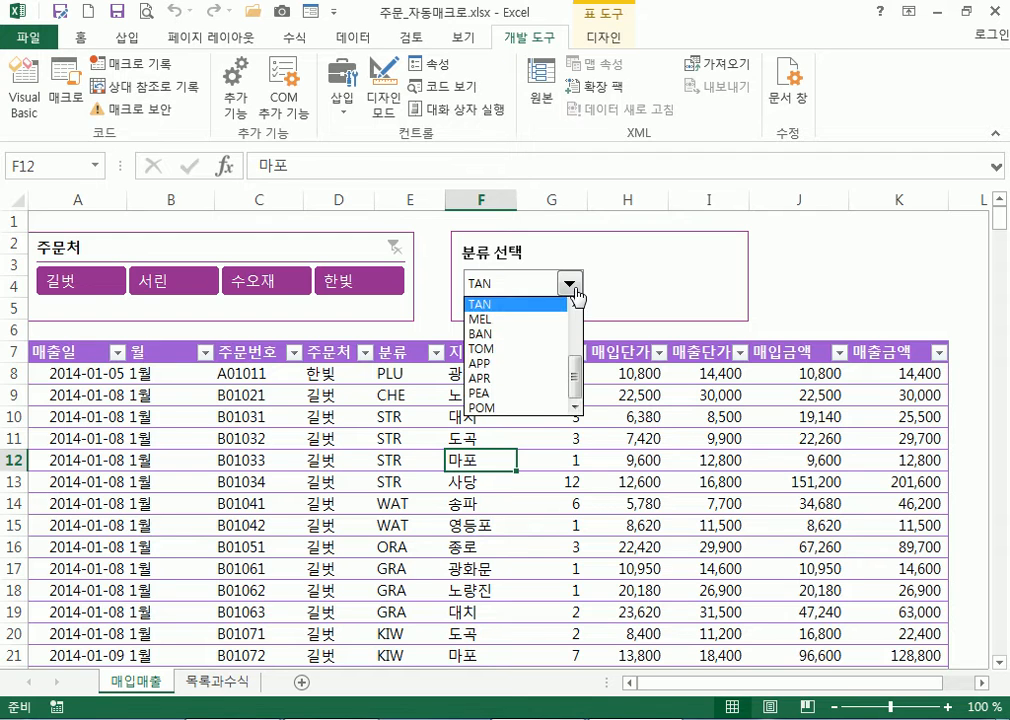
pyautogui.click(512, 365)
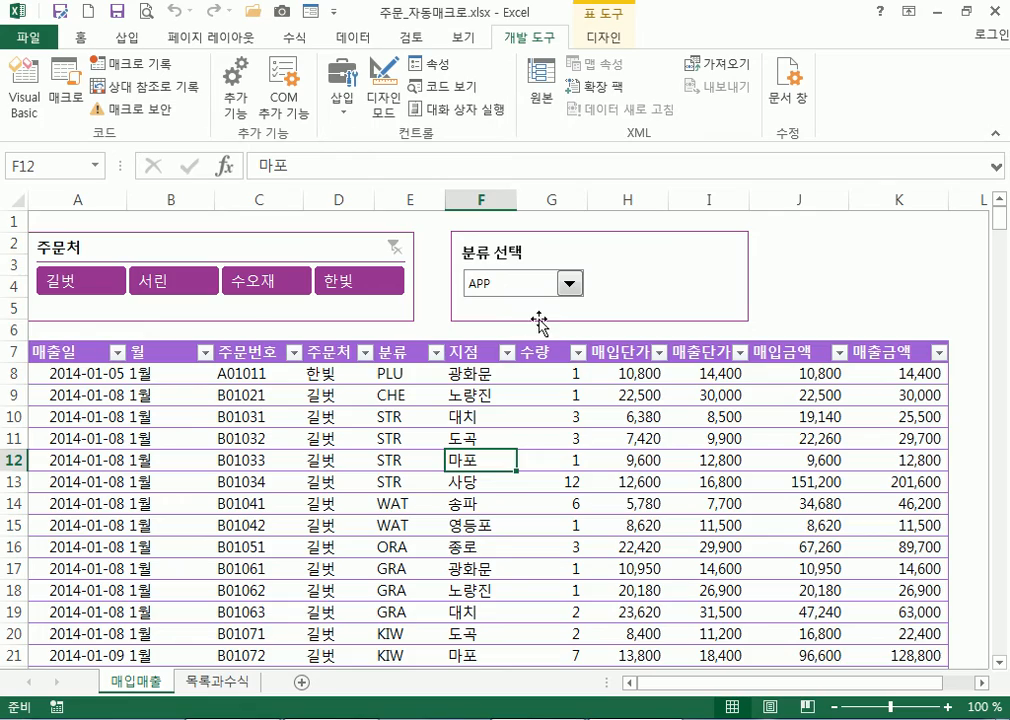
pyautogui.scroll(-9, 528, 330)
pyautogui.scroll(-20, 528, 335)
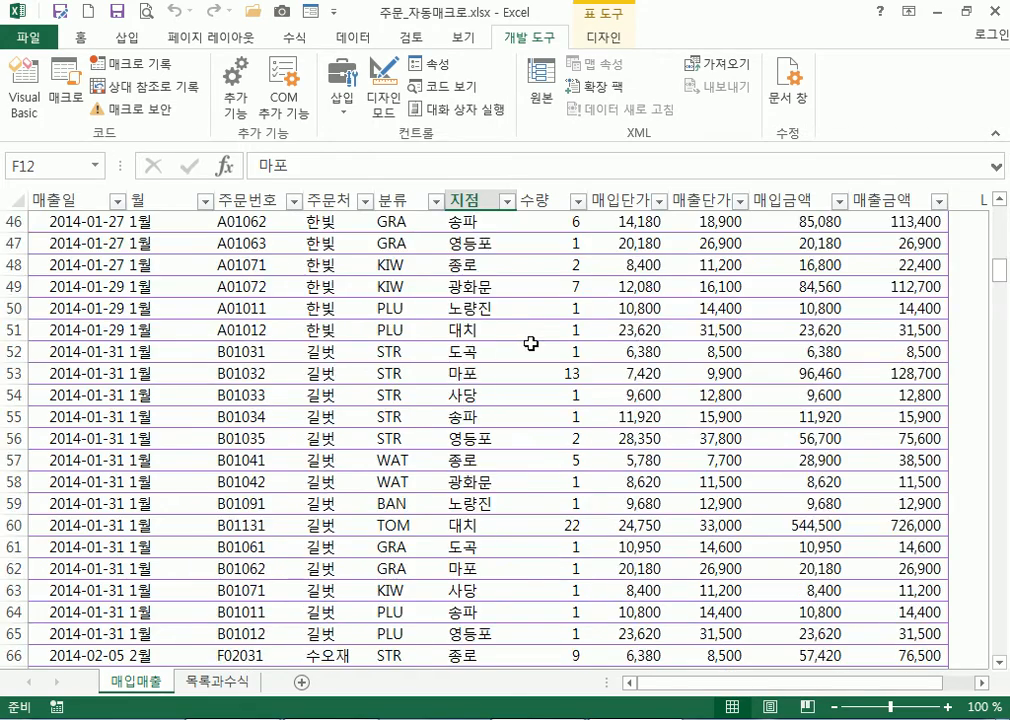
pyautogui.scroll(3, 600, 353)
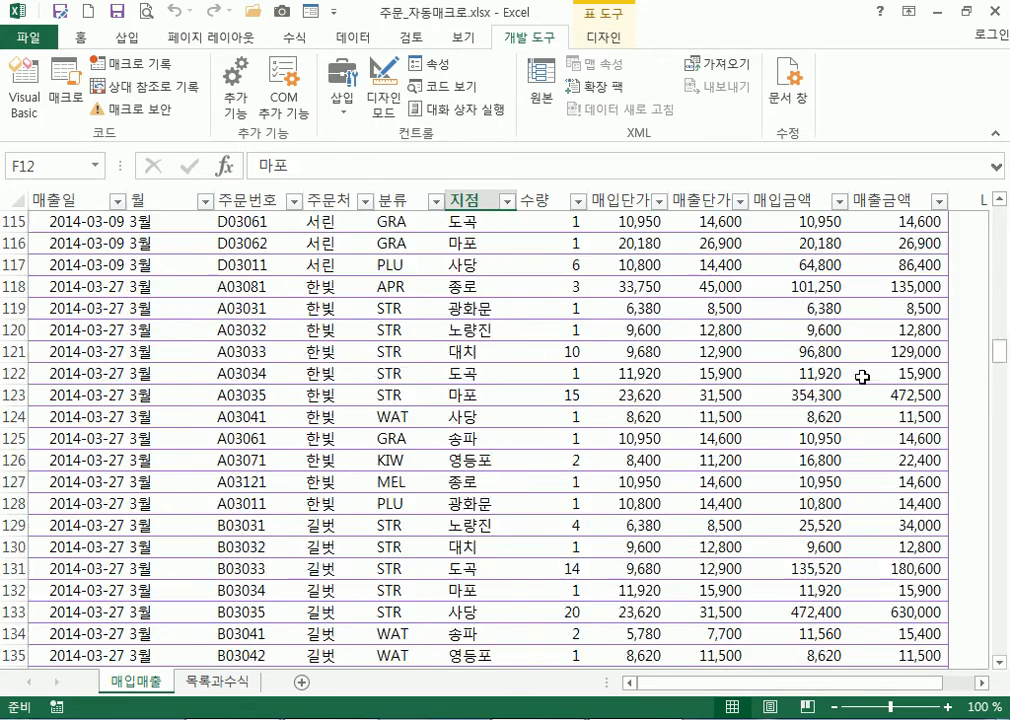
pyautogui.moveTo(999, 350); pyautogui.dragTo(1005, 214)
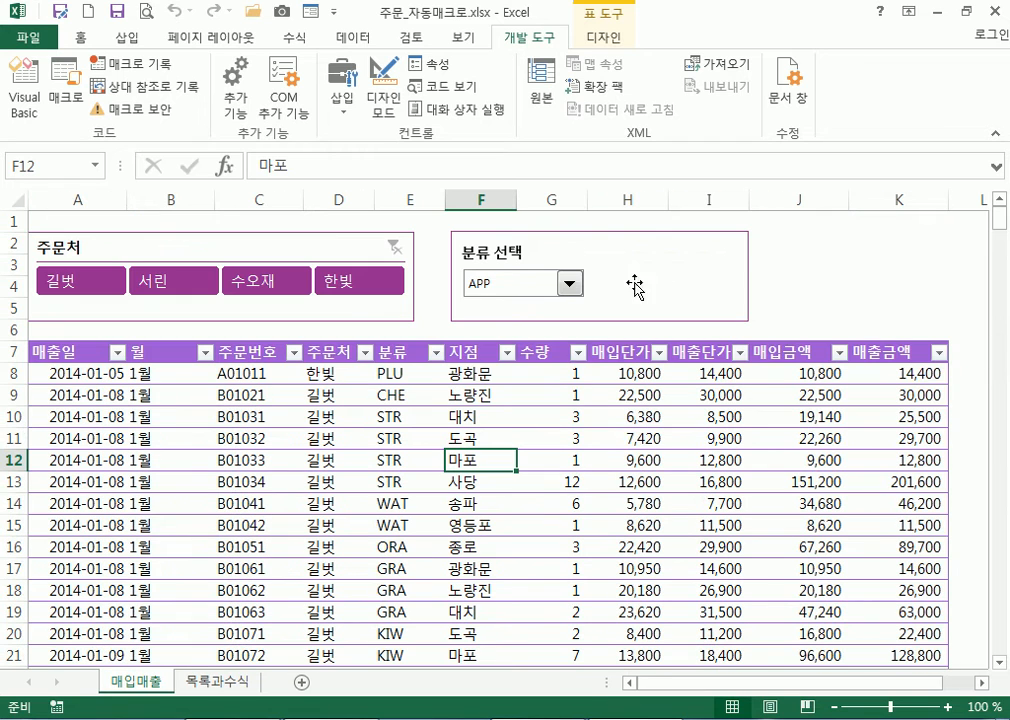
pyautogui.click(580, 290)
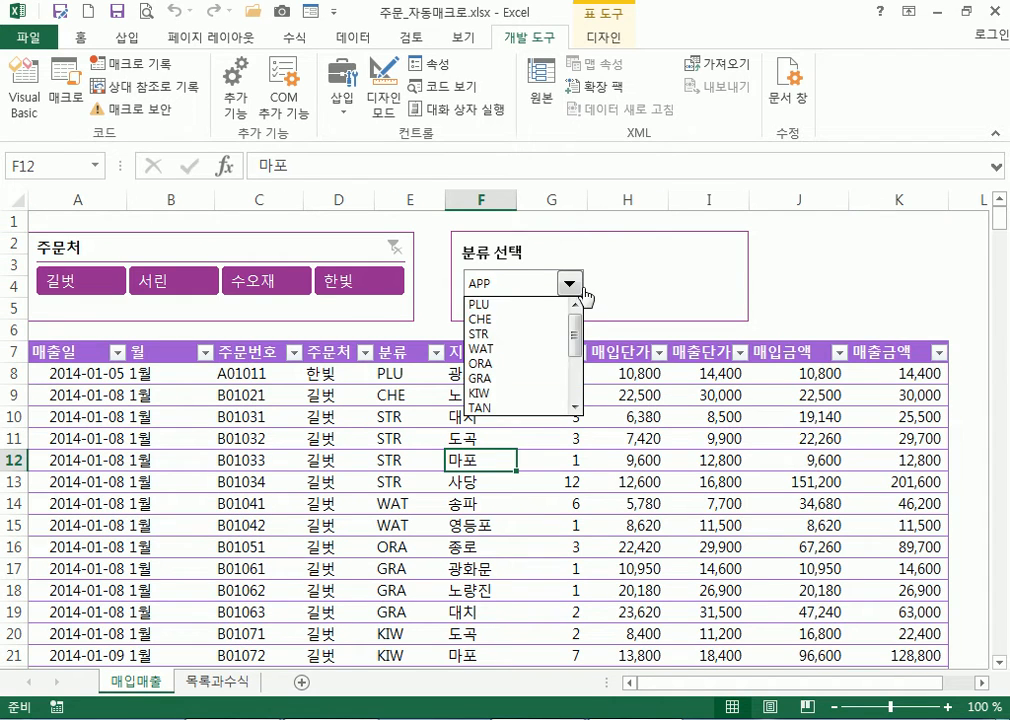
# Choose PLU as the category and click an empty cell
pyautogui.click(518, 305)
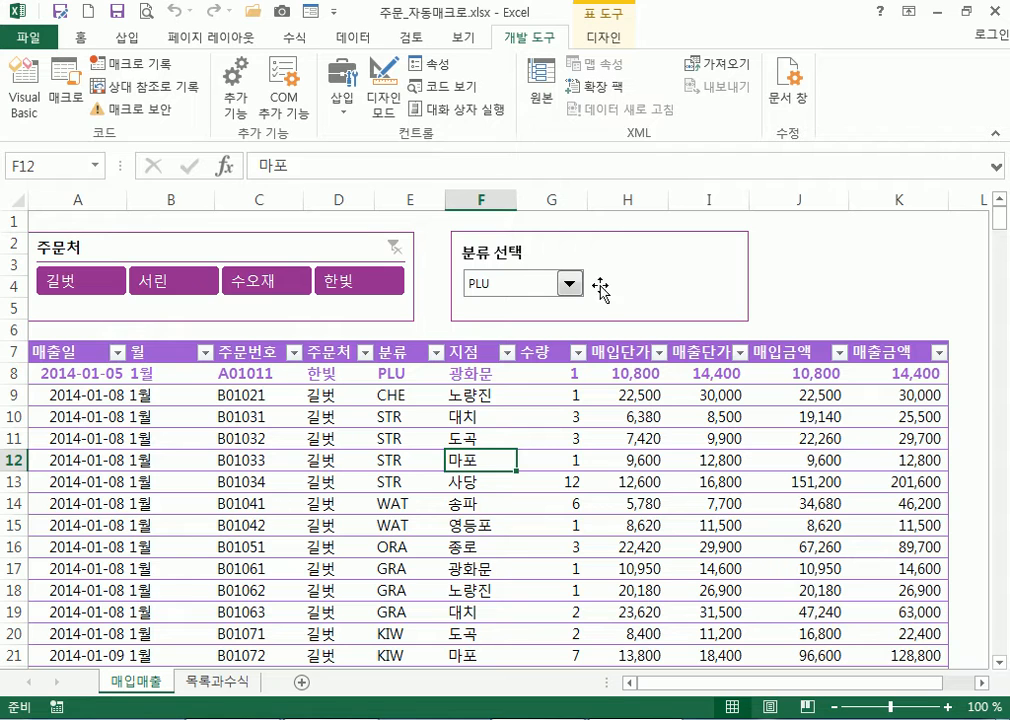
pyautogui.click(789, 290)
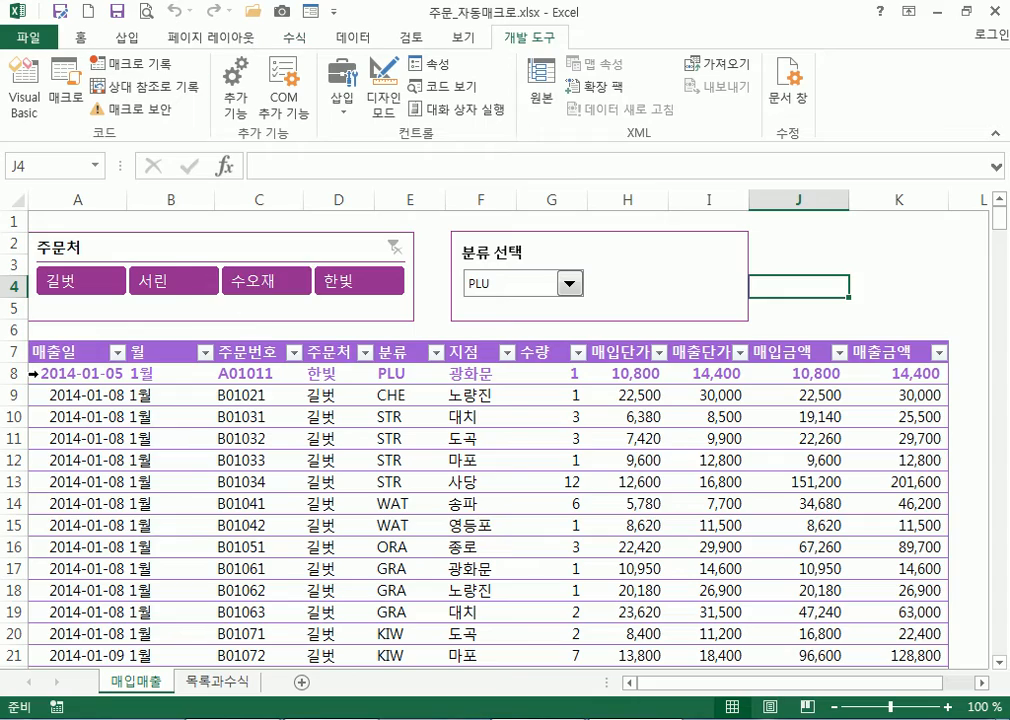
# Select A8:J11 and start a new formula-based conditional formatting rule
pyautogui.moveTo(50, 377); pyautogui.dragTo(926, 612)
pyautogui.scroll(-3, 503, 327)
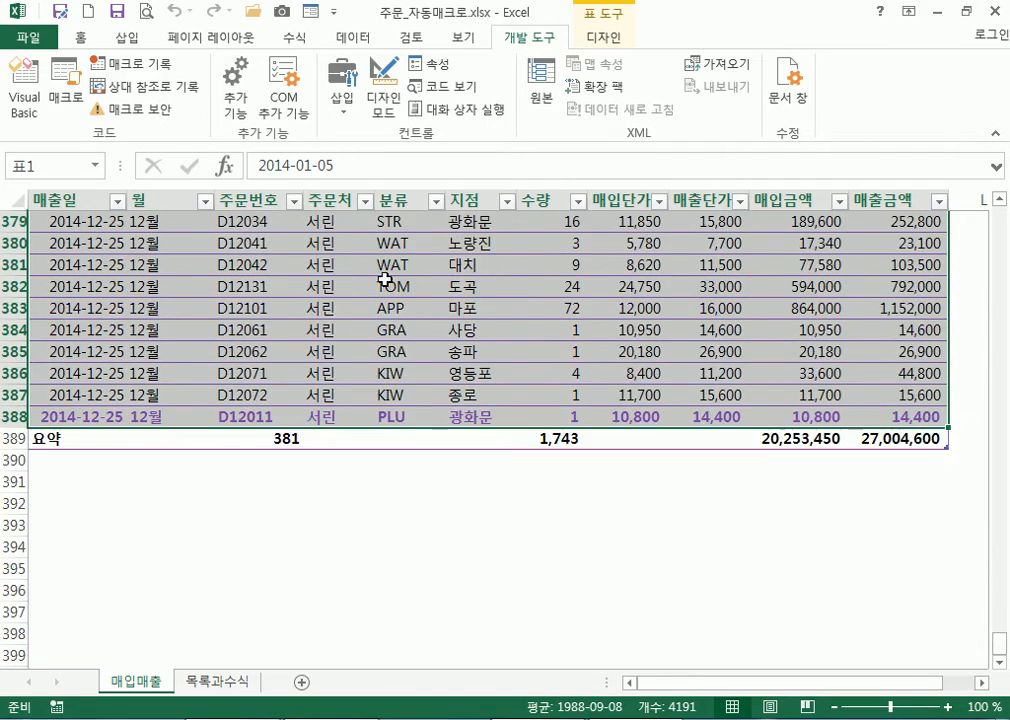
pyautogui.scroll(8, 503, 327)
pyautogui.click(81, 40)
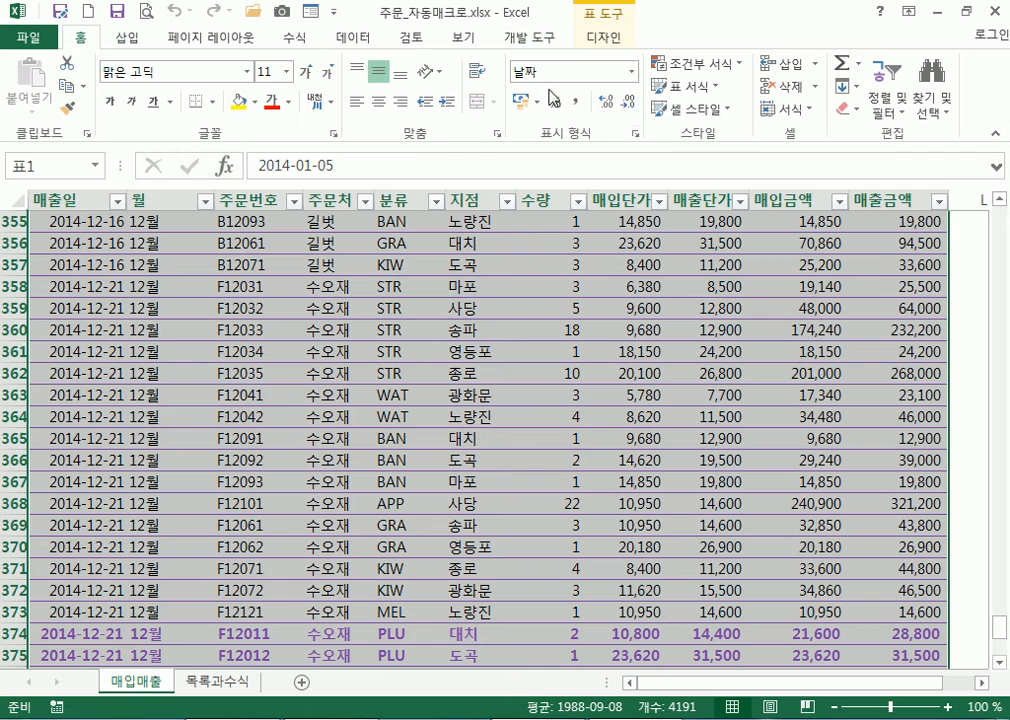
pyautogui.click(692, 66)
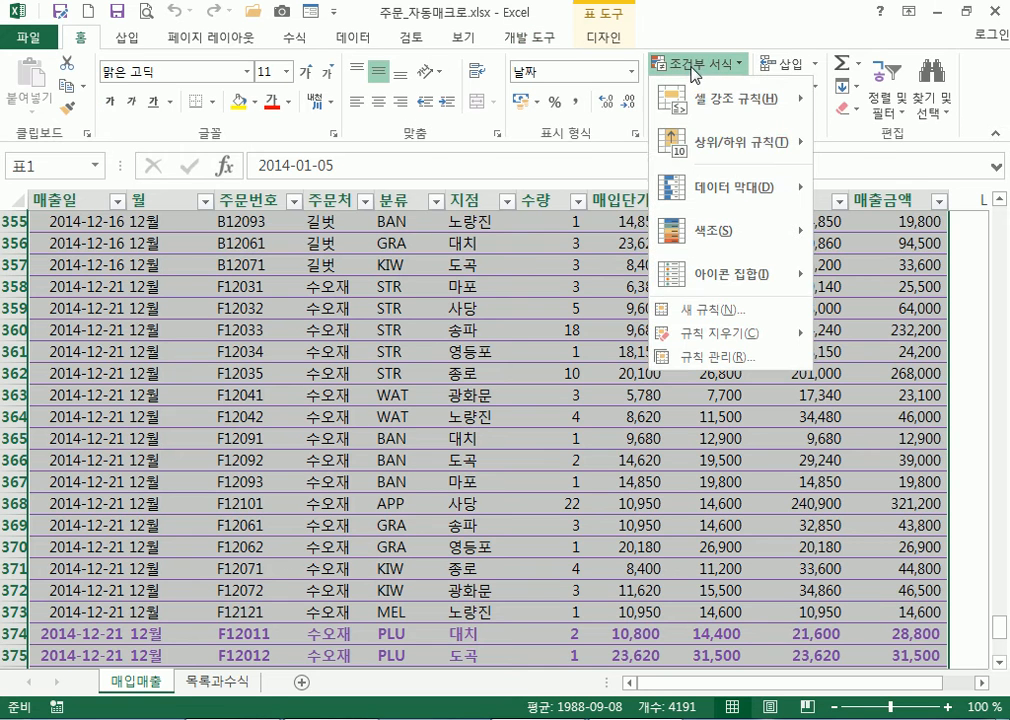
pyautogui.click(697, 313)
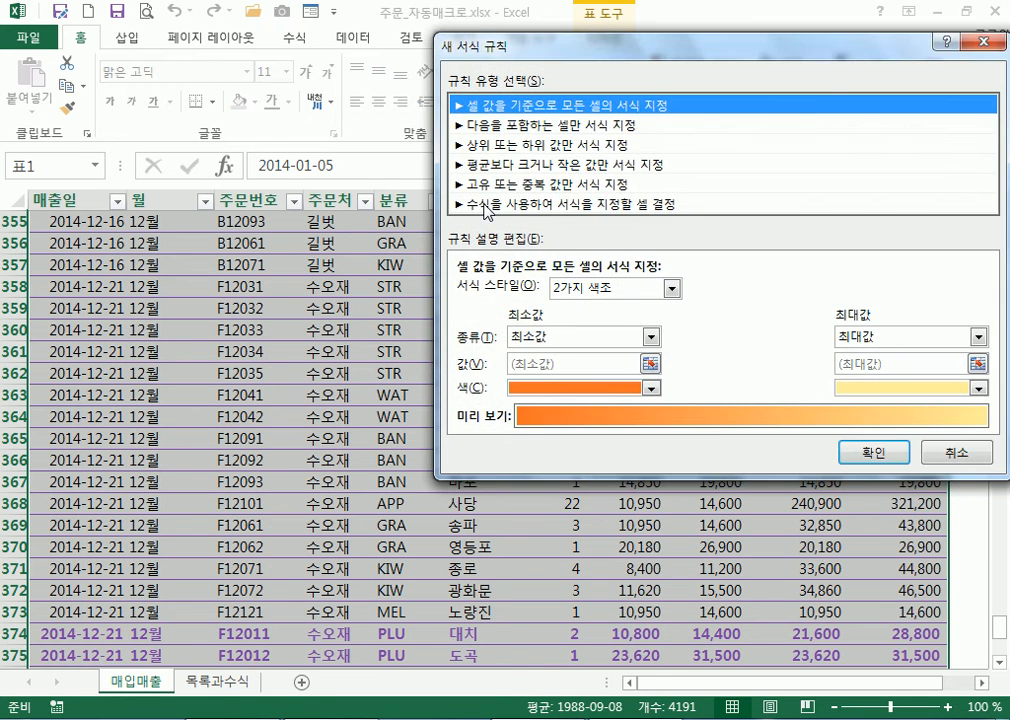
pyautogui.click(490, 202)
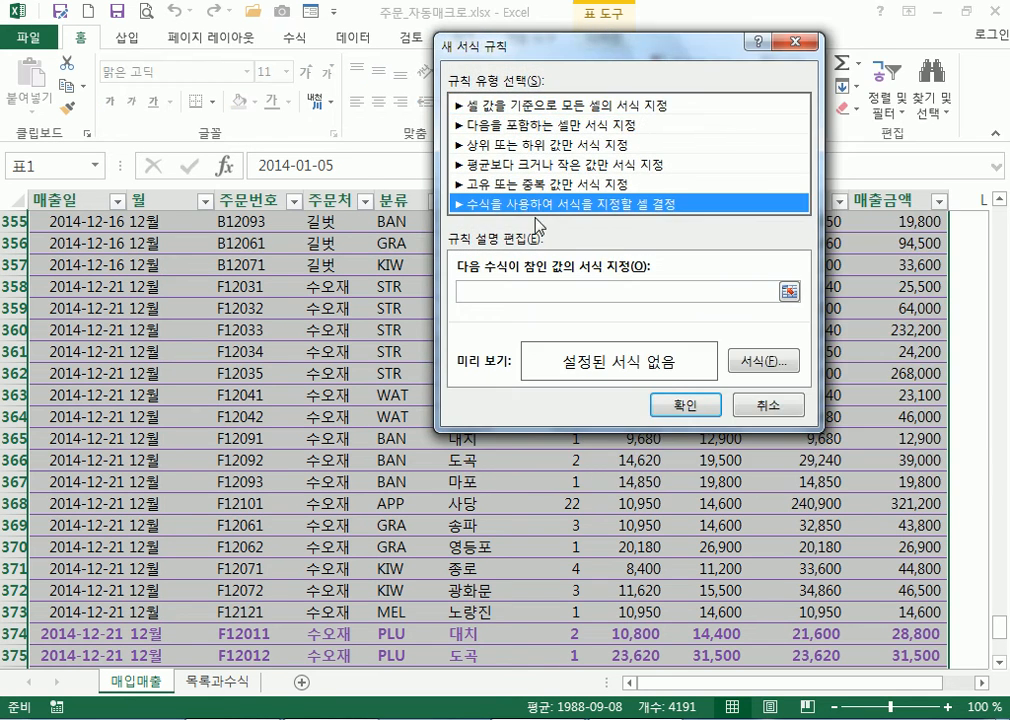
pyautogui.click(532, 289)
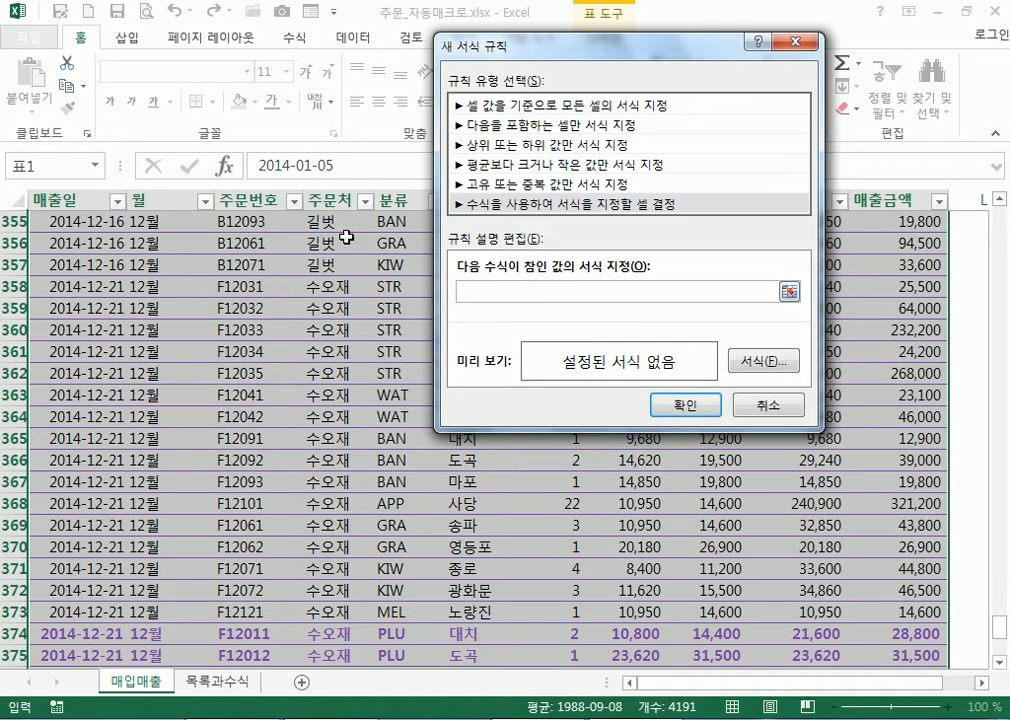
# Enter the rule formula =$E8=목록과수식!$D$4 and bring up its Format Cells settings
pyautogui.scroll(3, 114, 184)
pyautogui.moveTo(998, 615); pyautogui.dragTo(1006, 191)
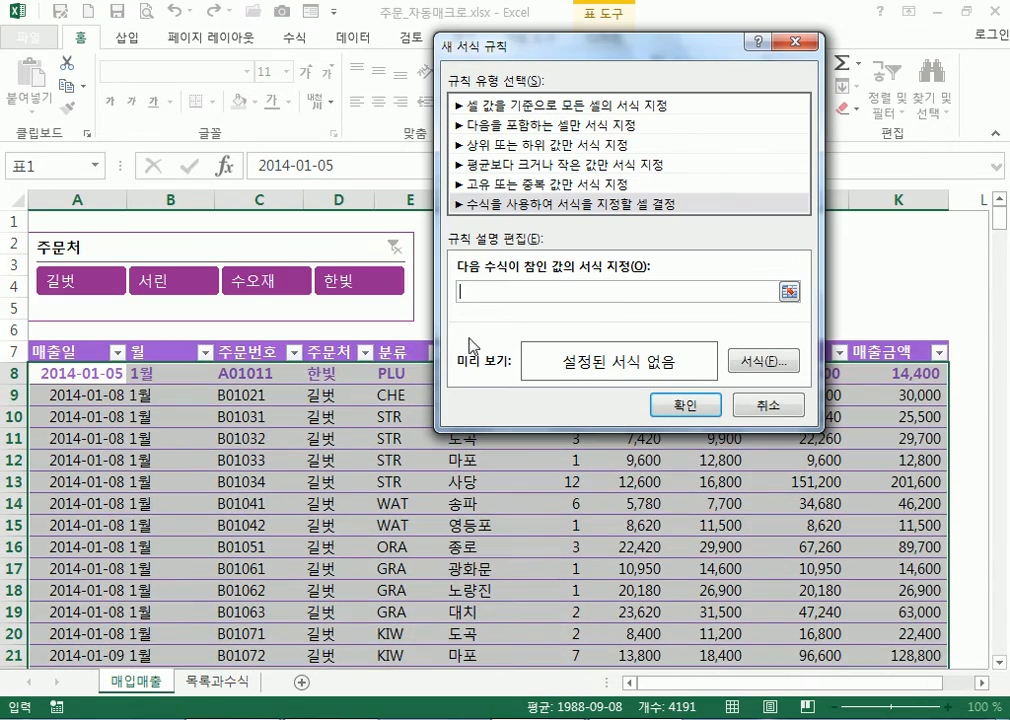
pyautogui.click(409, 377)
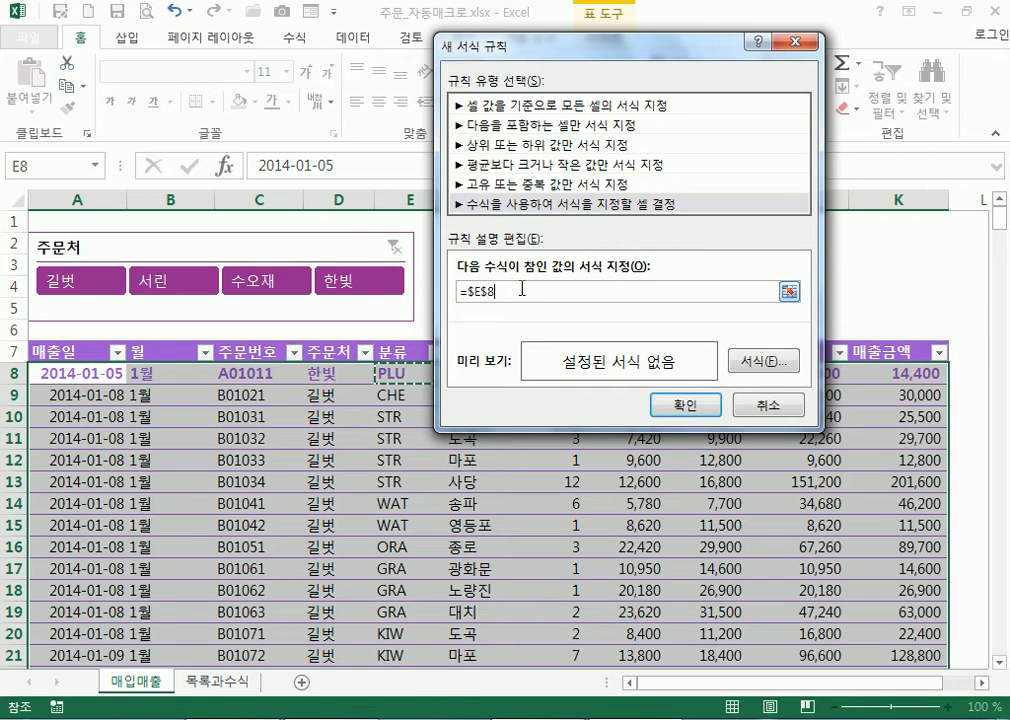
pyautogui.click(491, 291)
pyautogui.press('BackSpace')
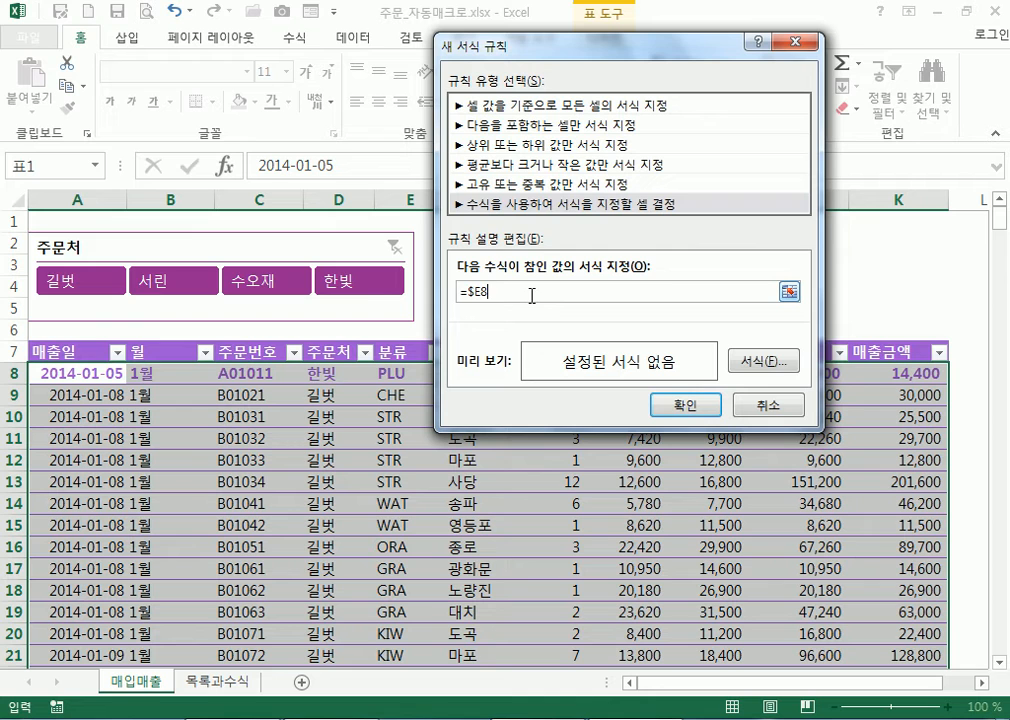
pyautogui.write('=')
pyautogui.click(218, 683)
pyautogui.moveTo(558, 45); pyautogui.dragTo(703, 42)
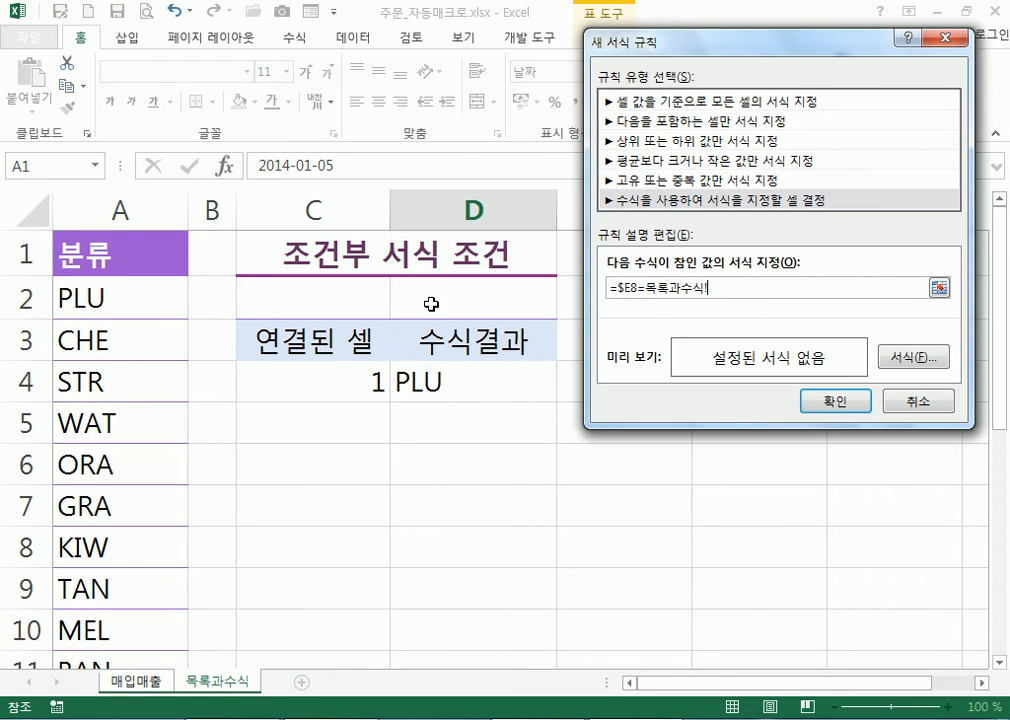
pyautogui.click(437, 380)
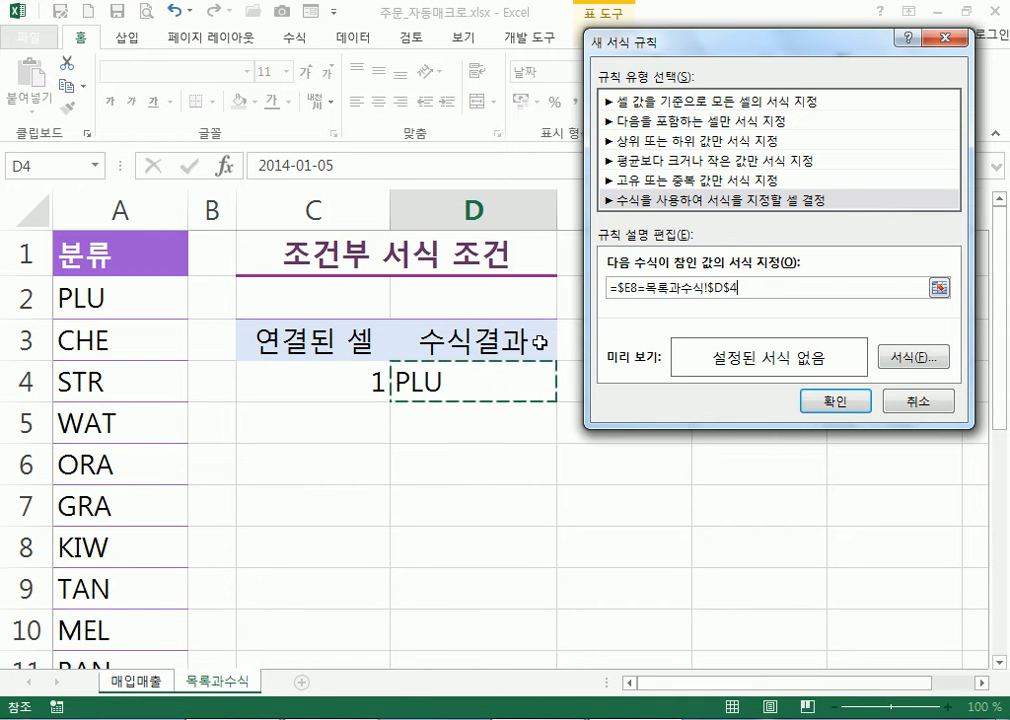
pyautogui.click(142, 683)
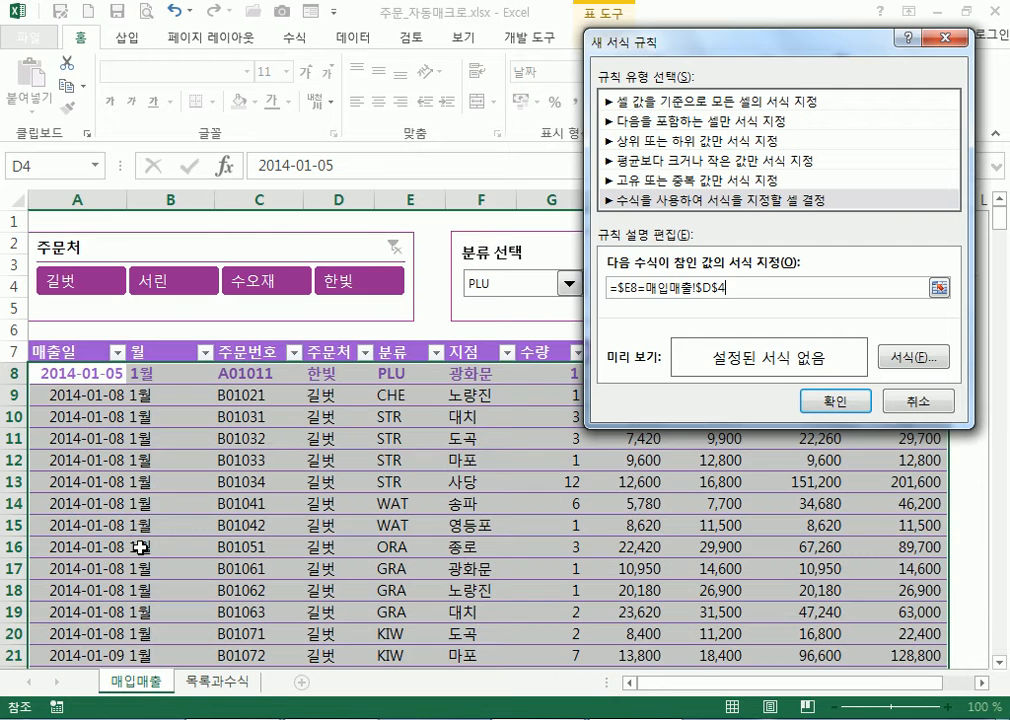
pyautogui.click(218, 683)
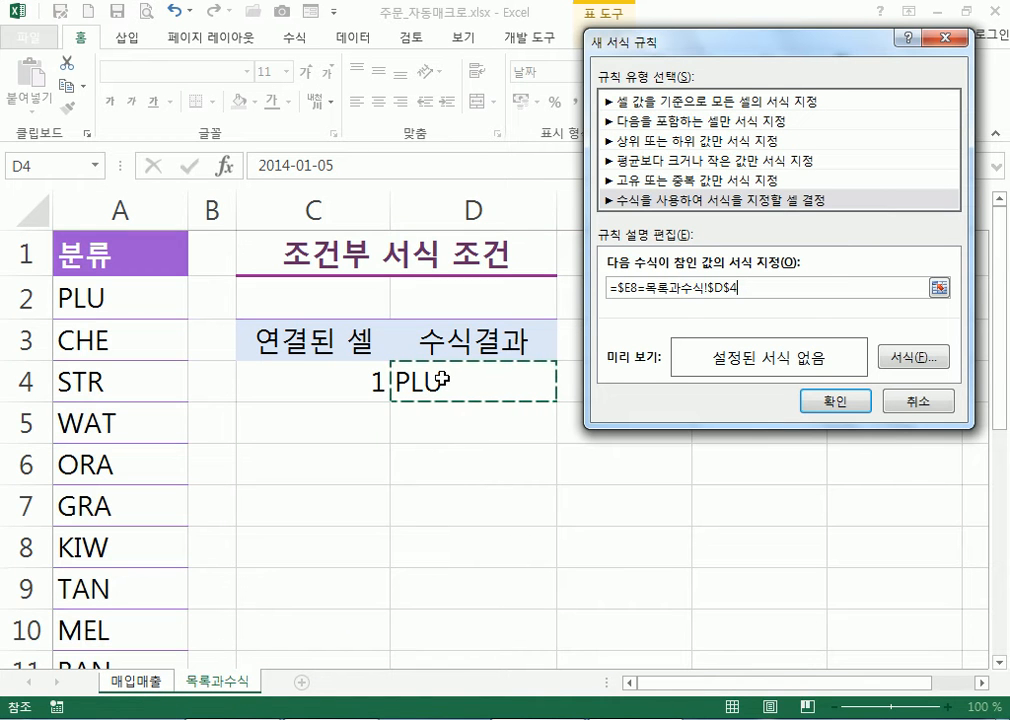
pyautogui.click(893, 365)
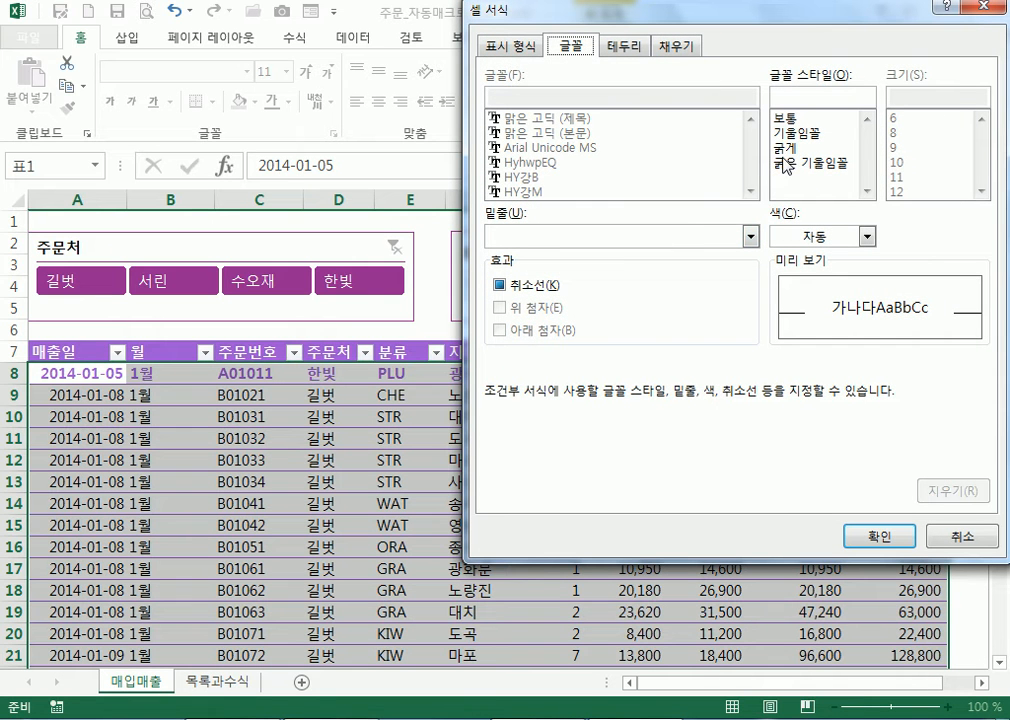
# Discard the bold-font rule draft unsaved, then show the Developer tab and click F8
pyautogui.click(783, 148)
pyautogui.click(823, 235)
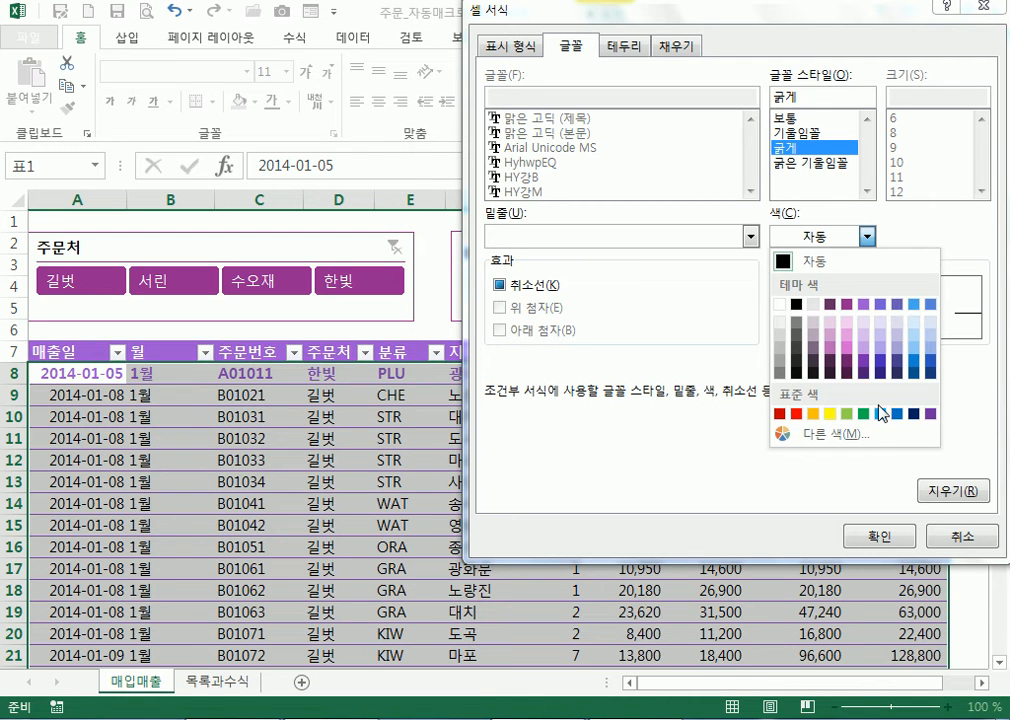
pyautogui.click(965, 541)
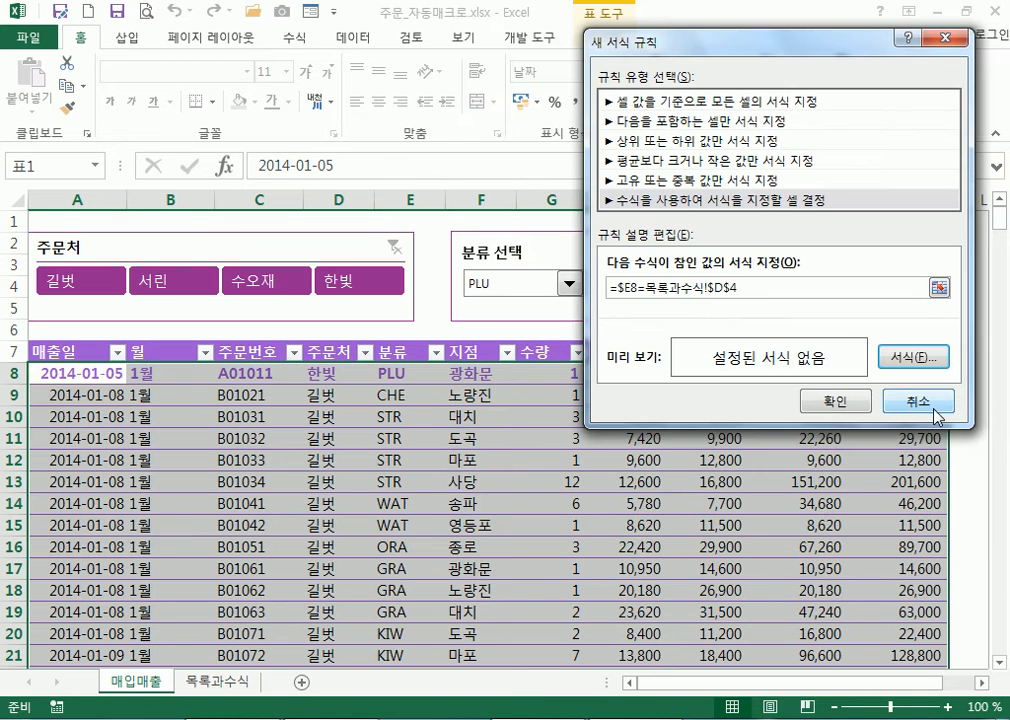
pyautogui.click(910, 401)
pyautogui.click(529, 38)
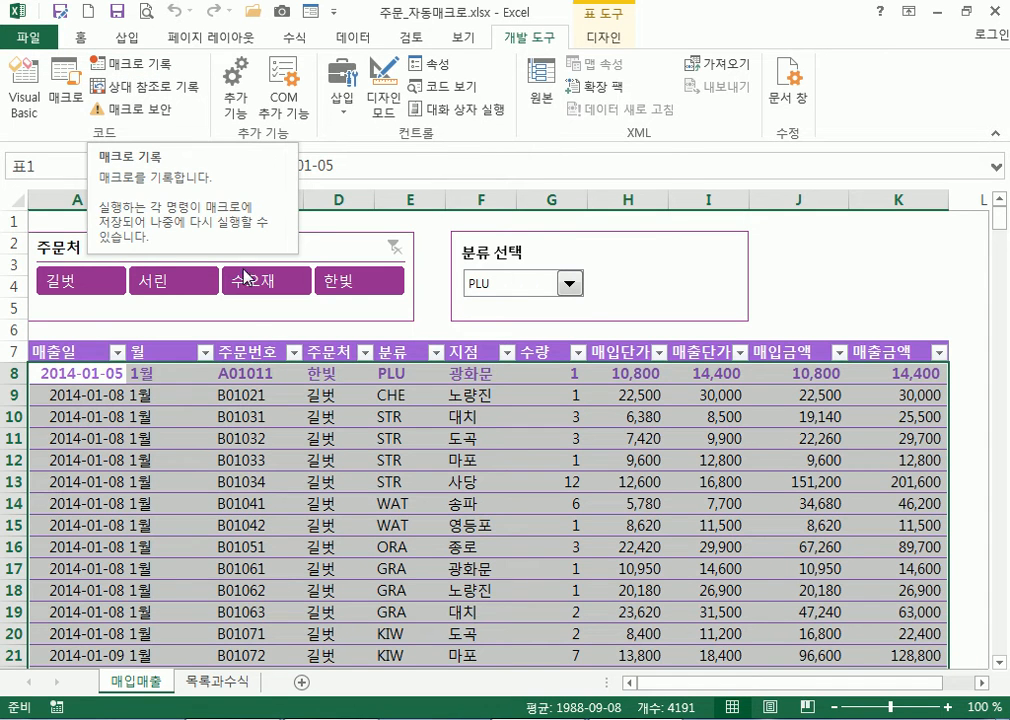
pyautogui.click(459, 373)
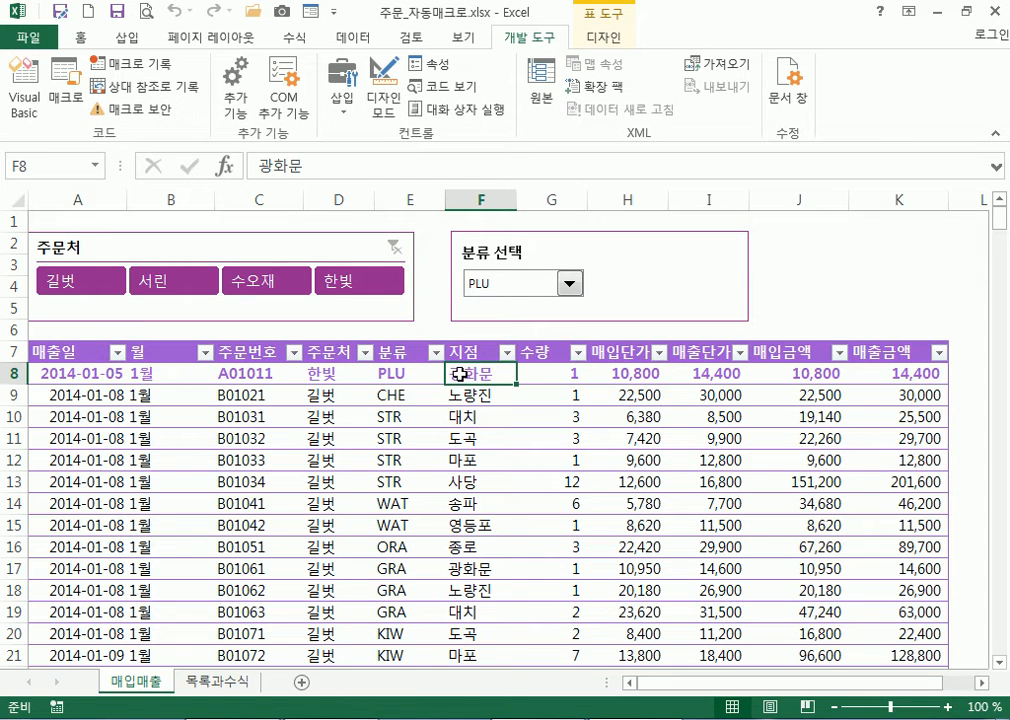
pyautogui.click(218, 681)
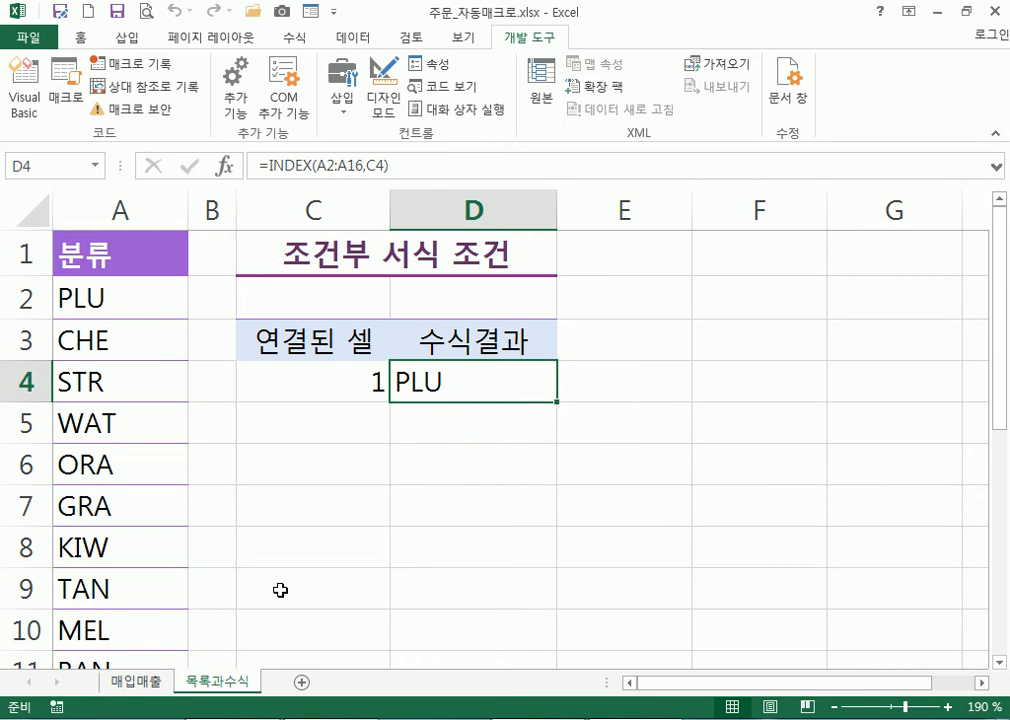
pyautogui.click(135, 684)
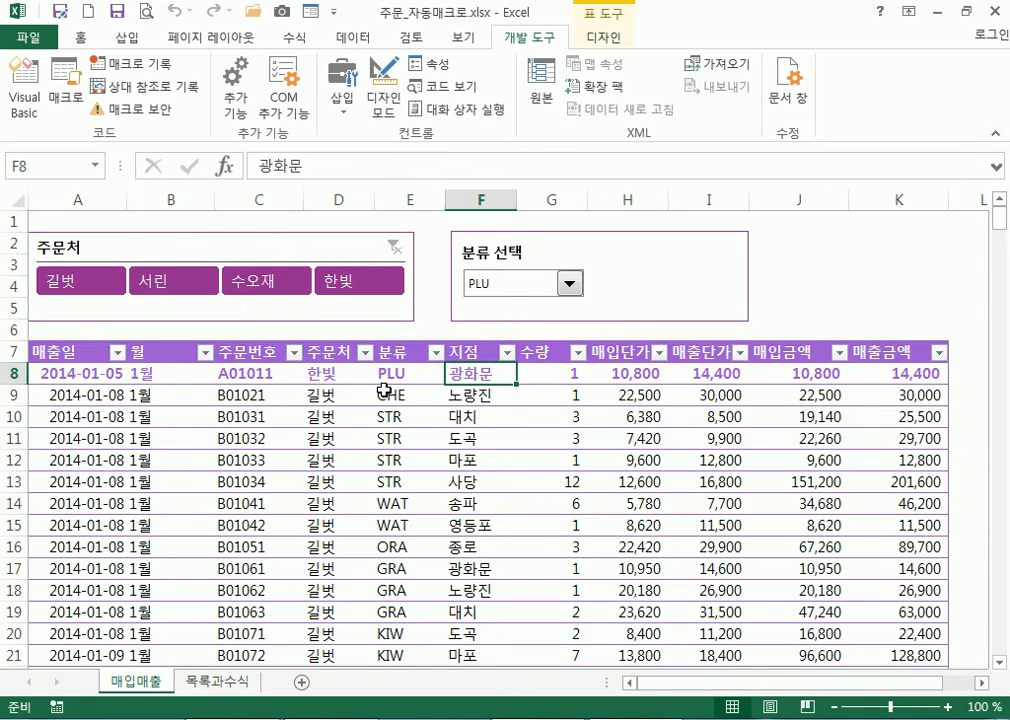
pyautogui.click(385, 195)
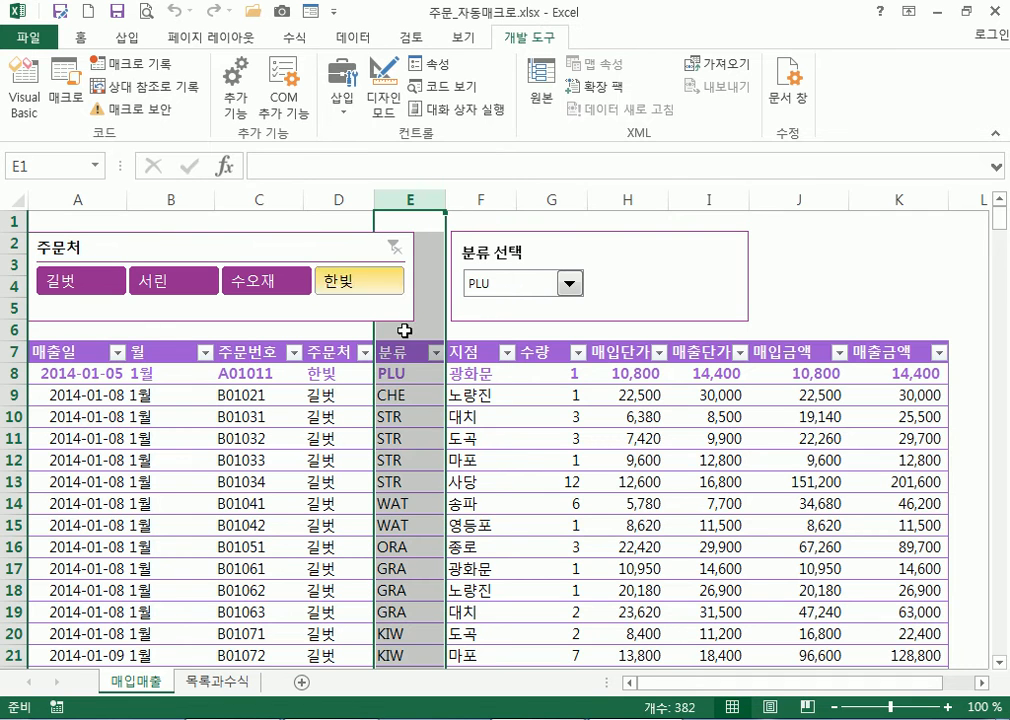
pyautogui.click(398, 377)
pyautogui.click(392, 418)
pyautogui.click(391, 460)
pyautogui.click(390, 500)
pyautogui.click(385, 547)
pyautogui.click(217, 682)
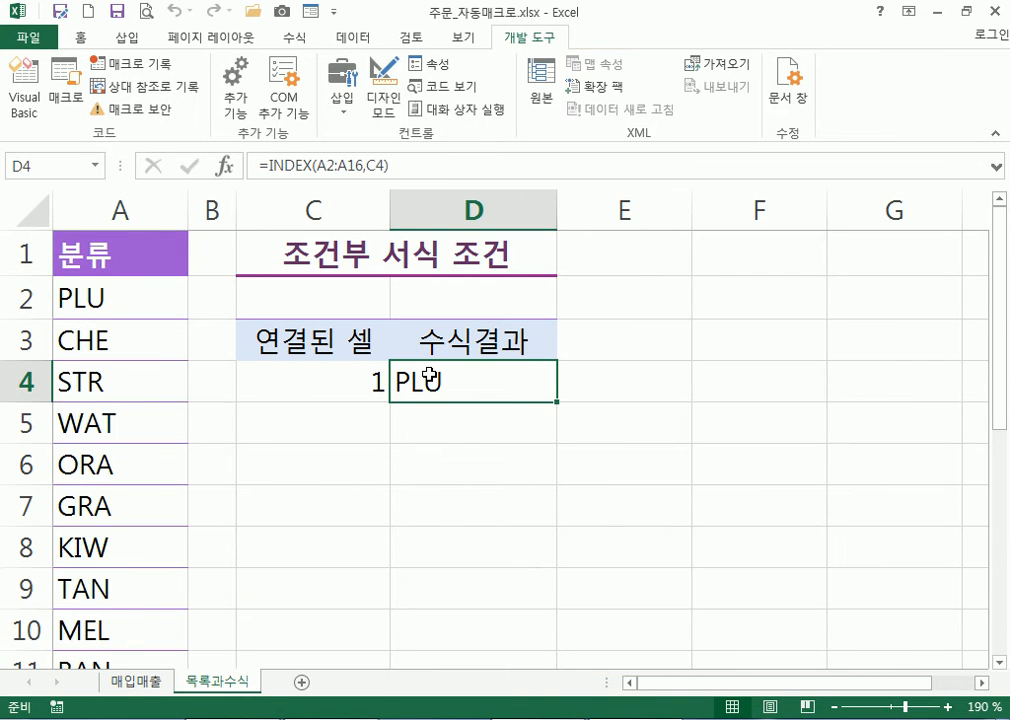
pyautogui.click(147, 683)
pyautogui.moveTo(72, 375); pyautogui.dragTo(895, 378)
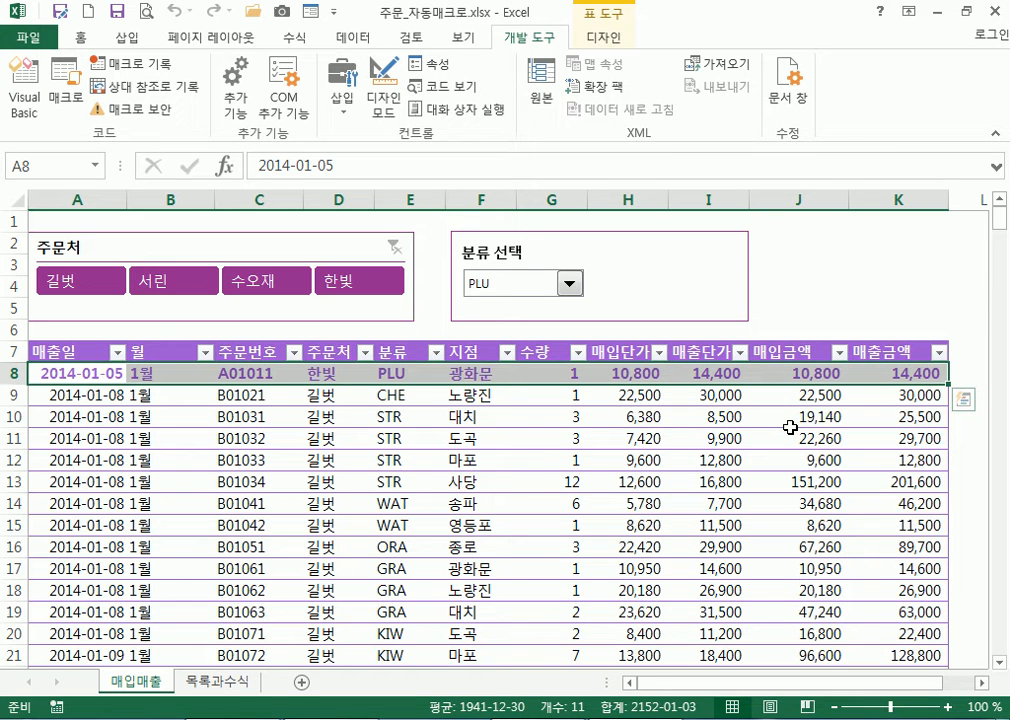
# Choose GRA in 분류 선택, check D4 on 목록과수식, then switch the selector to APR
pyautogui.click(396, 369)
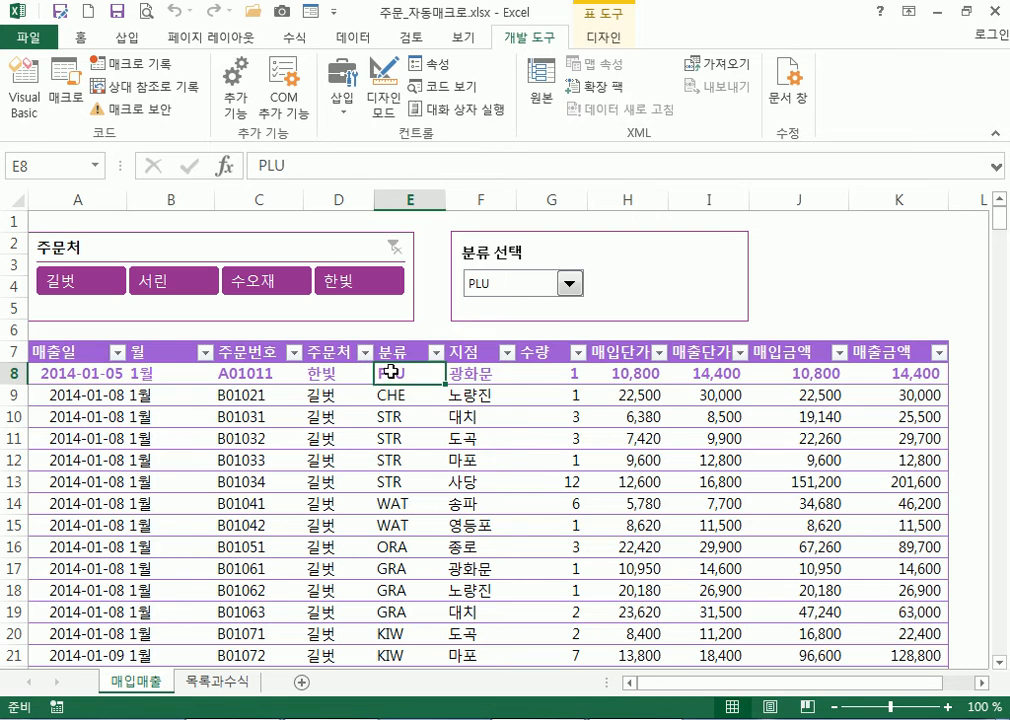
pyautogui.click(570, 286)
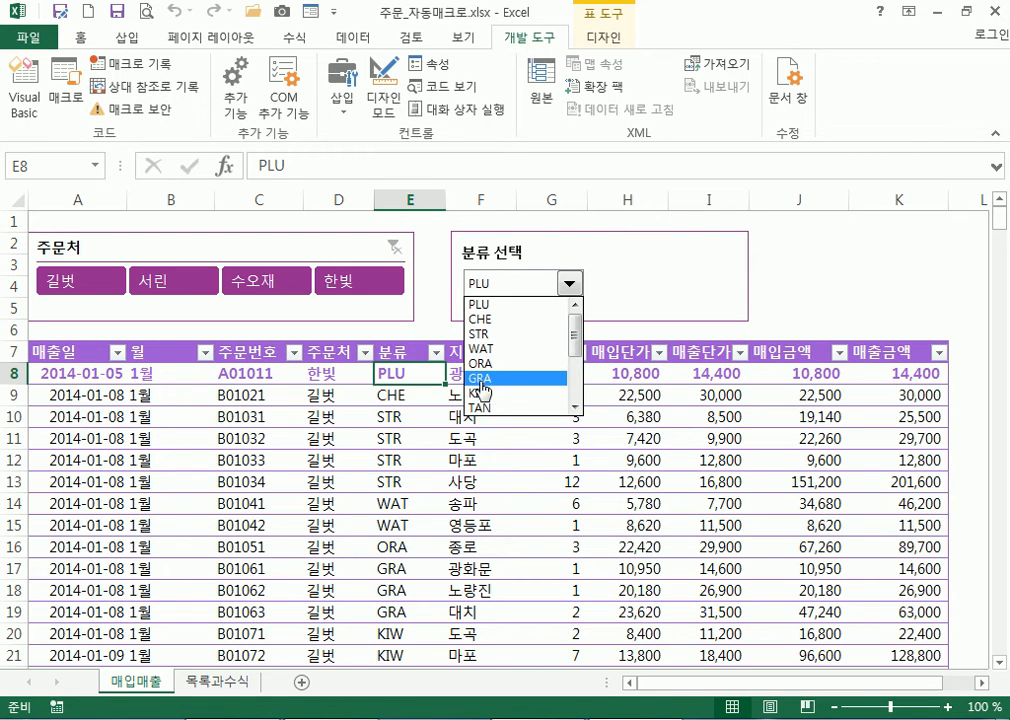
pyautogui.click(478, 380)
pyautogui.click(217, 681)
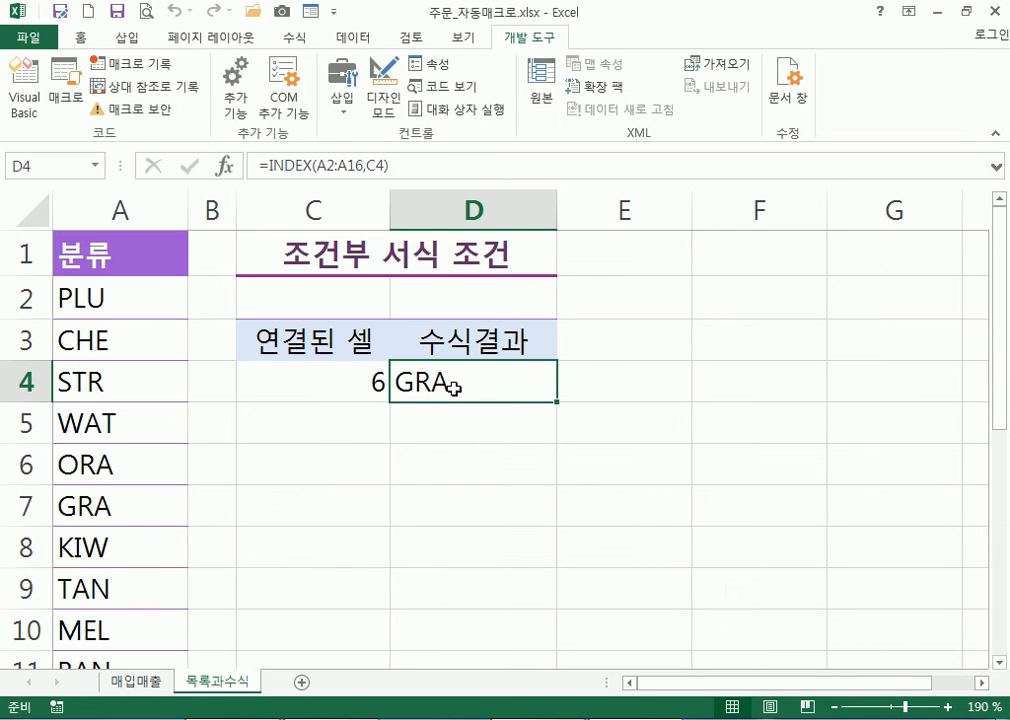
pyautogui.click(135, 681)
pyautogui.click(570, 284)
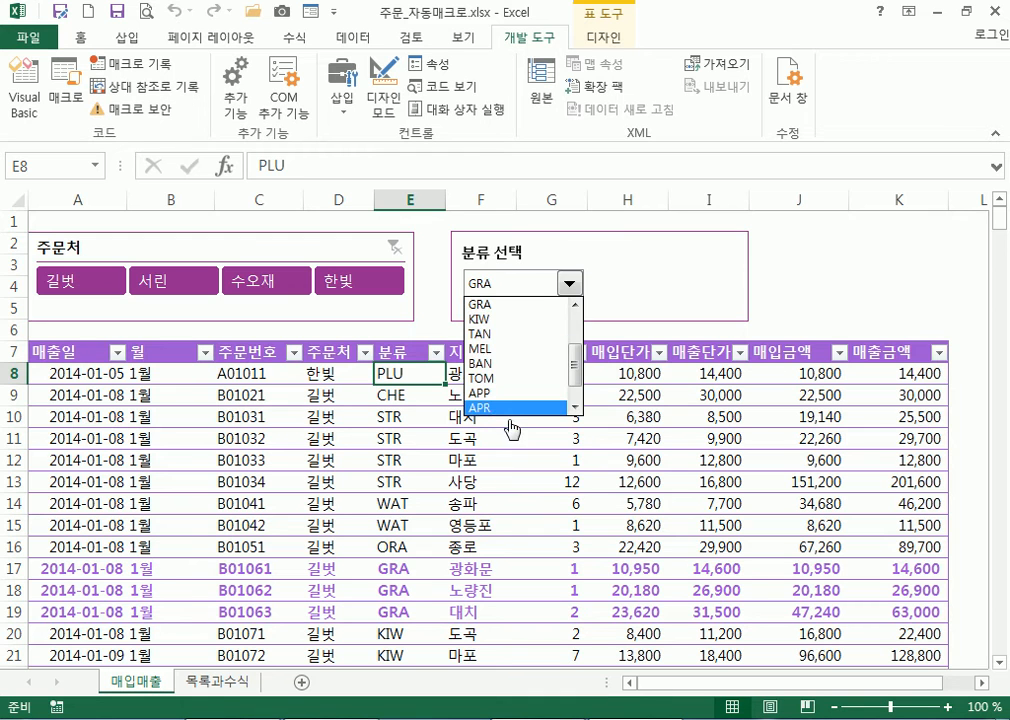
pyautogui.click(515, 408)
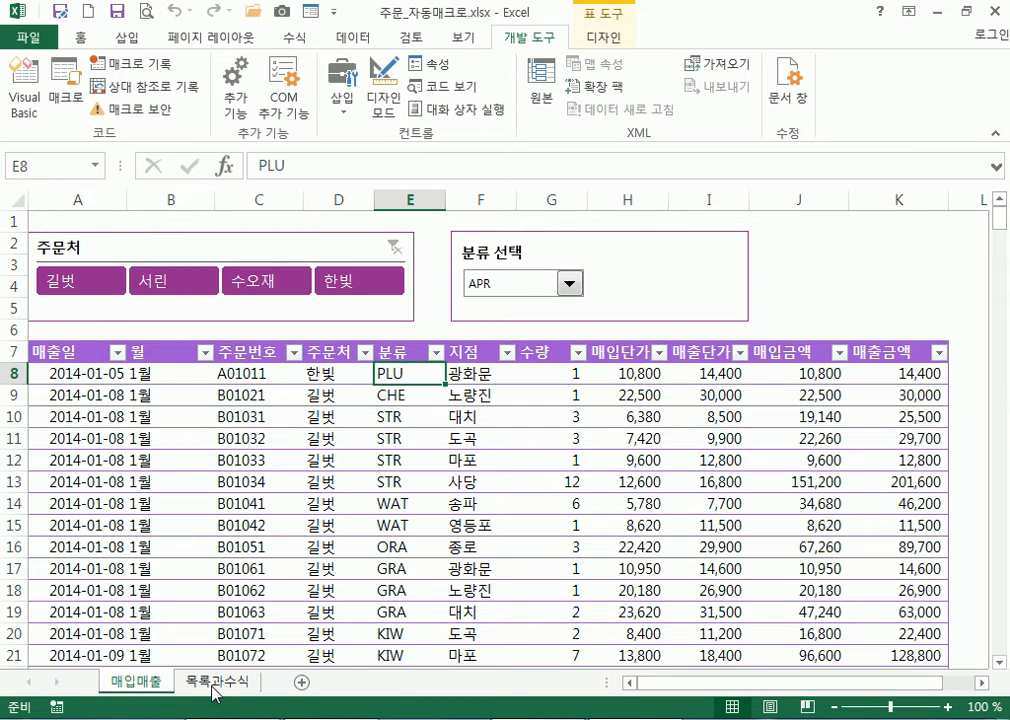
# Delete the 분류별서식 macro from the Macros list
pyautogui.click(70, 100)
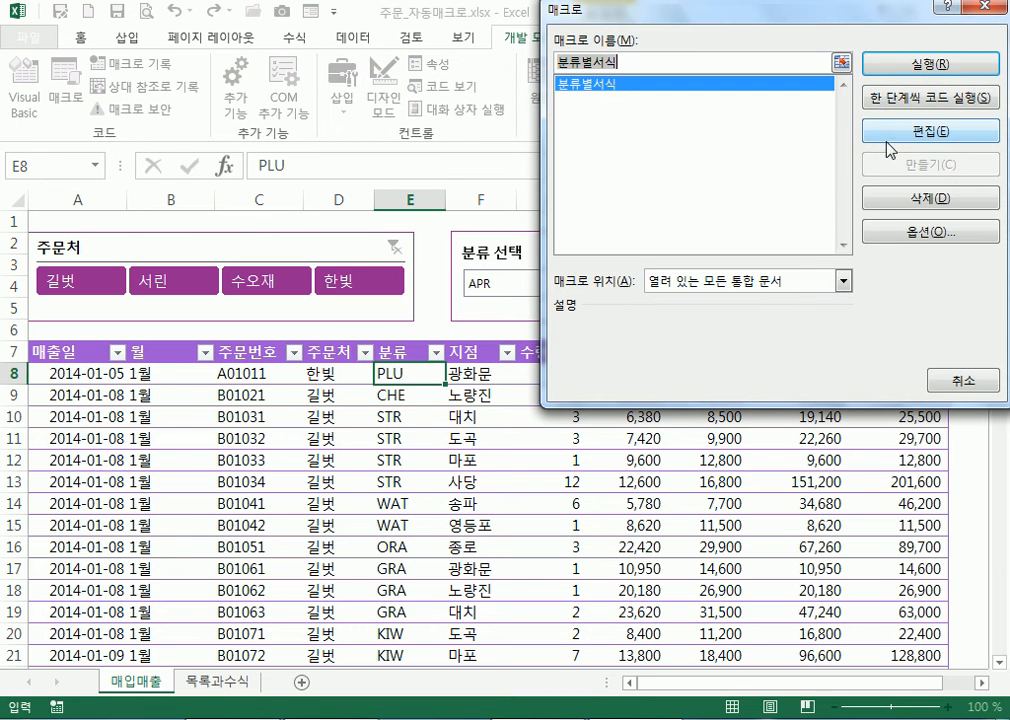
pyautogui.click(880, 198)
pyautogui.click(451, 416)
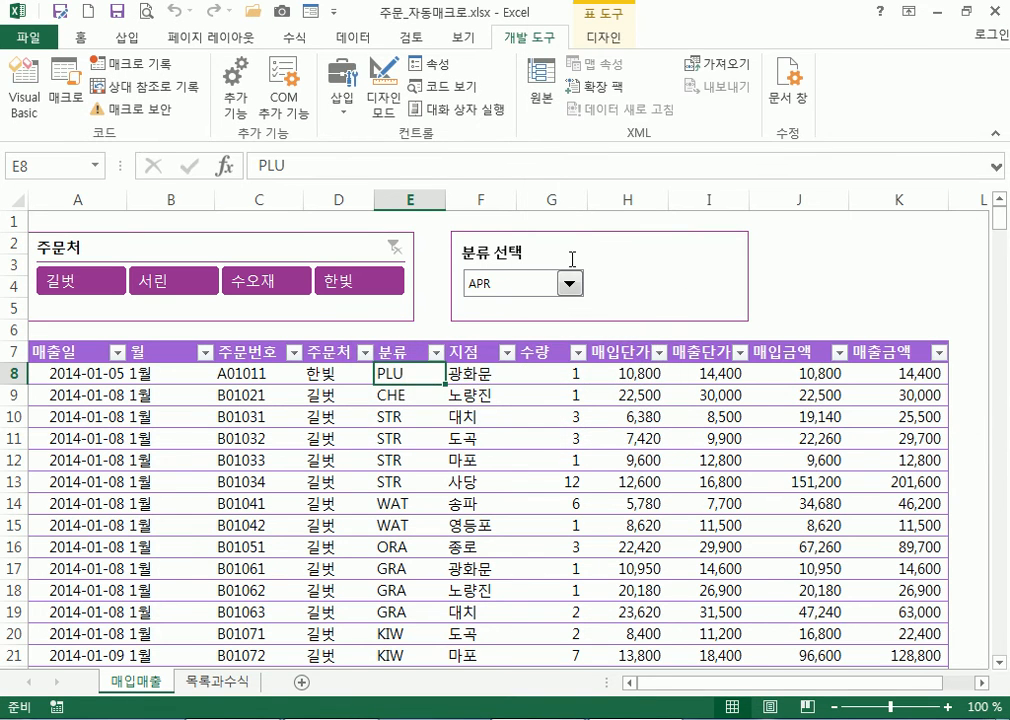
# Choose PLU in the 분류 선택 combo box
pyautogui.click(568, 287)
pyautogui.scroll(3, 560, 330)
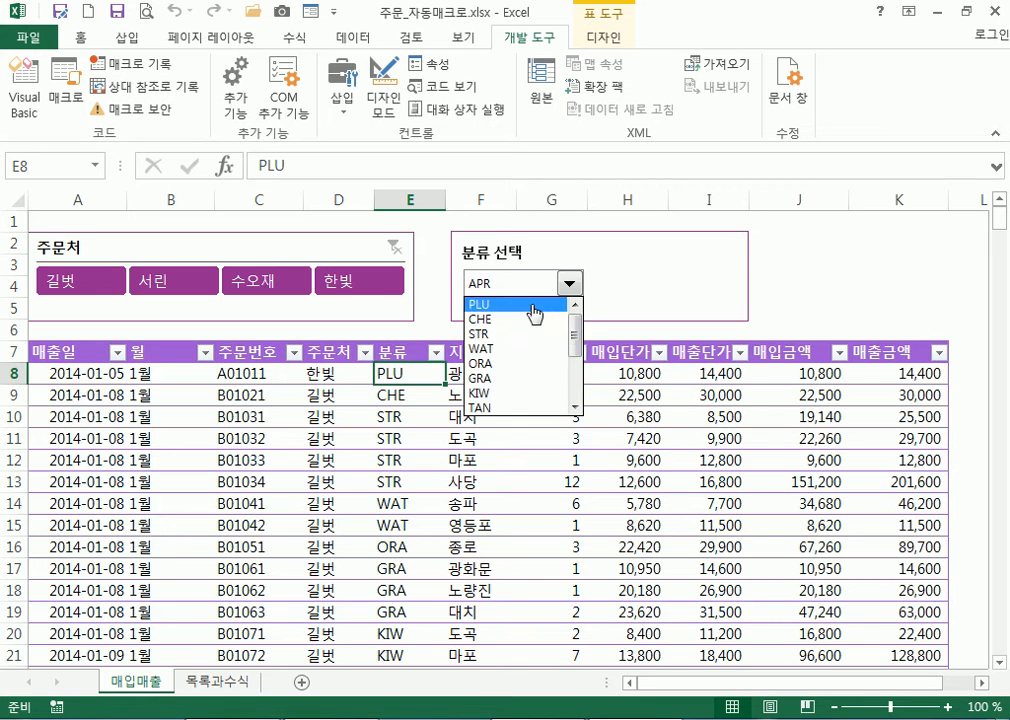
pyautogui.click(533, 305)
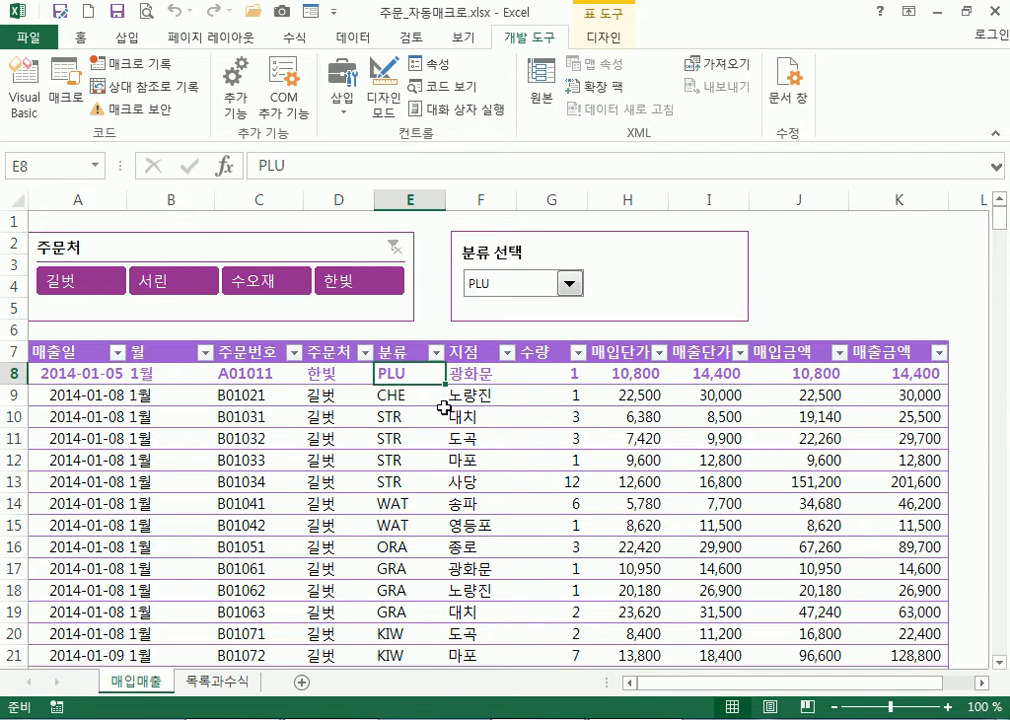
# Clear all conditional formatting rules from the entire sheet
pyautogui.click(80, 38)
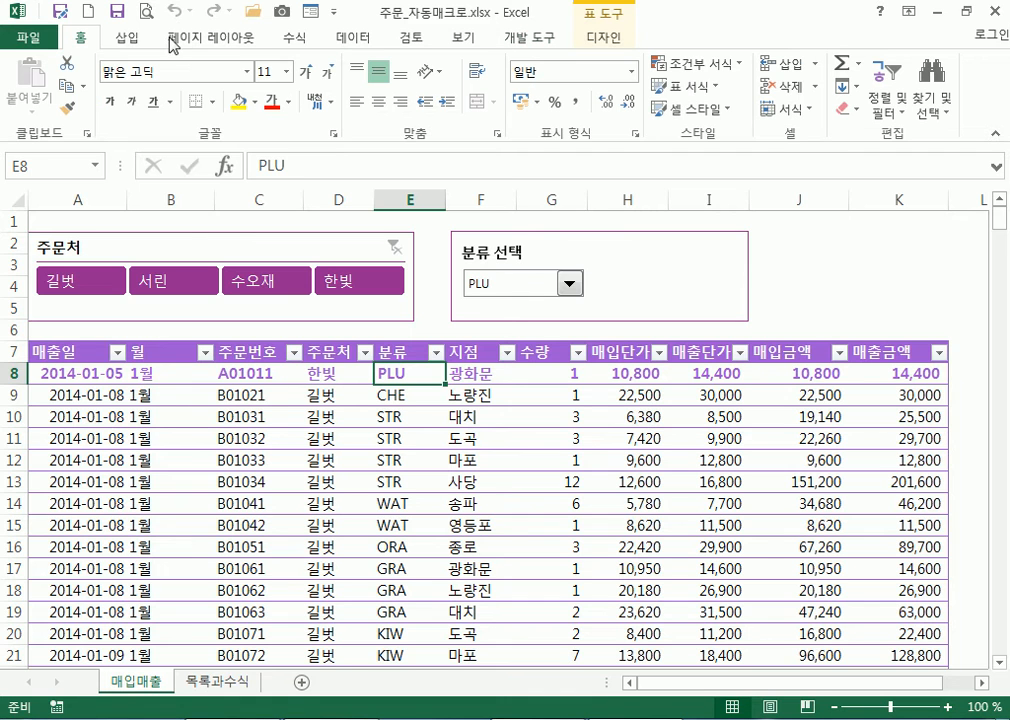
pyautogui.click(698, 63)
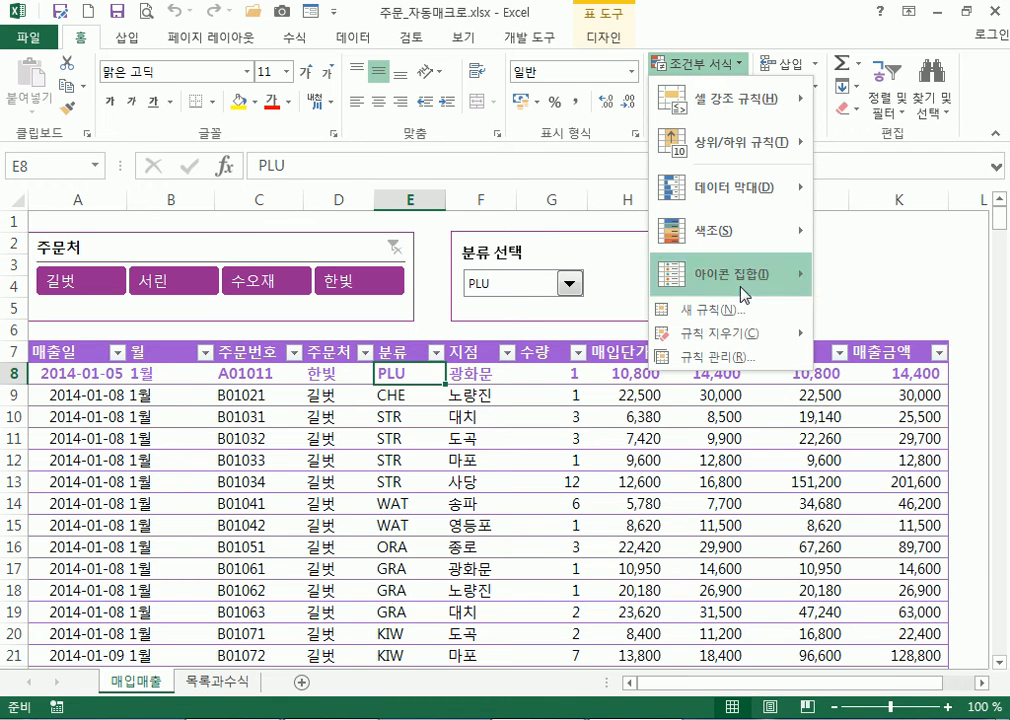
pyautogui.moveTo(723, 342)
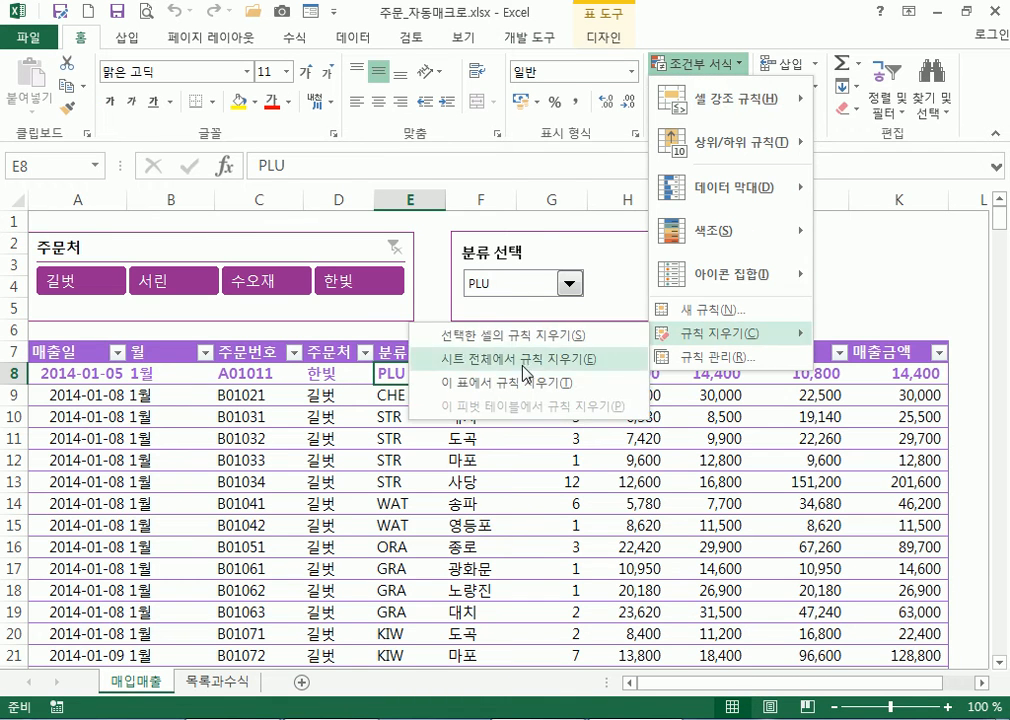
pyautogui.click(515, 362)
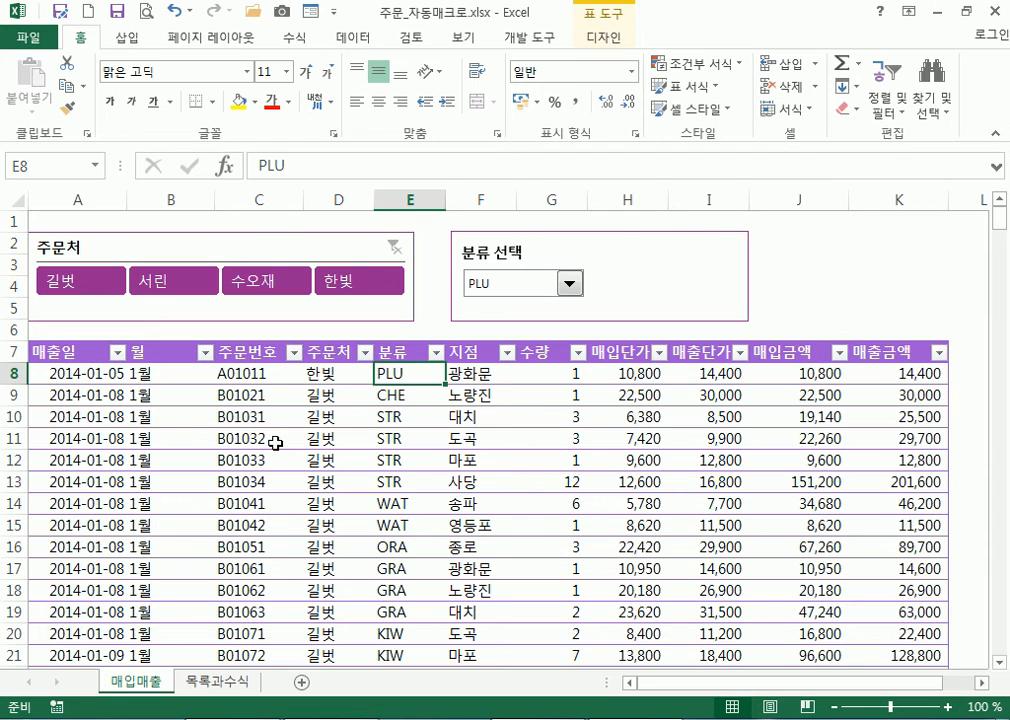
pyautogui.scroll(-4, 411, 467)
pyautogui.scroll(4, 405, 420)
# Choose CHE in the 분류 선택 box and select the table's data rows
pyautogui.click(569, 285)
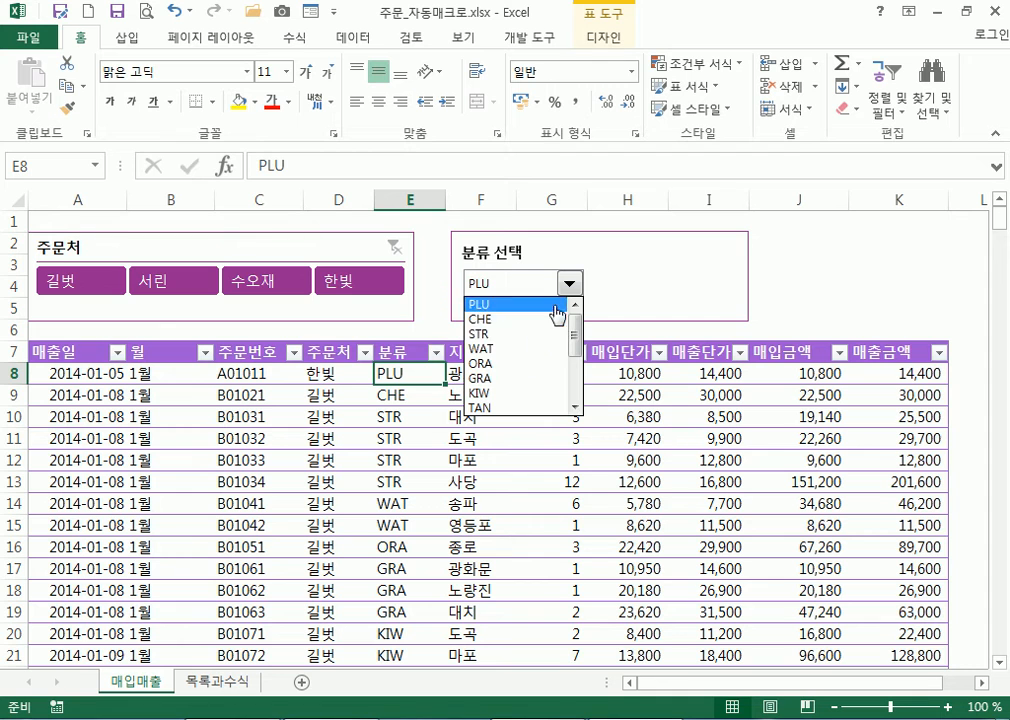
pyautogui.click(524, 319)
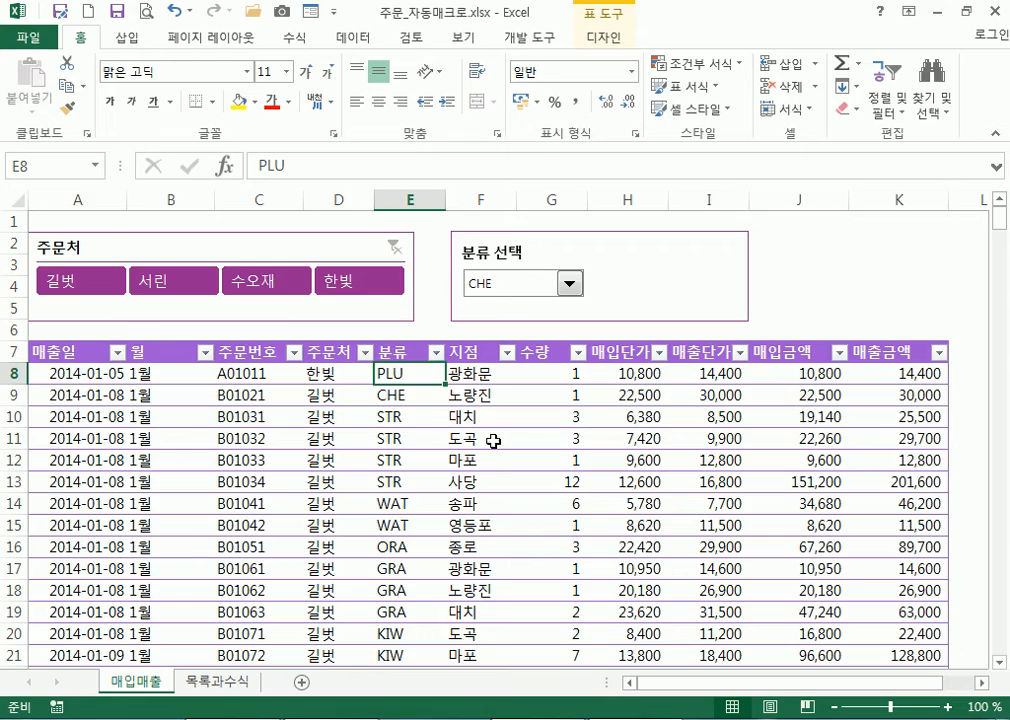
pyautogui.click(31, 373)
pyautogui.moveTo(353, 399); pyautogui.dragTo(753, 586)
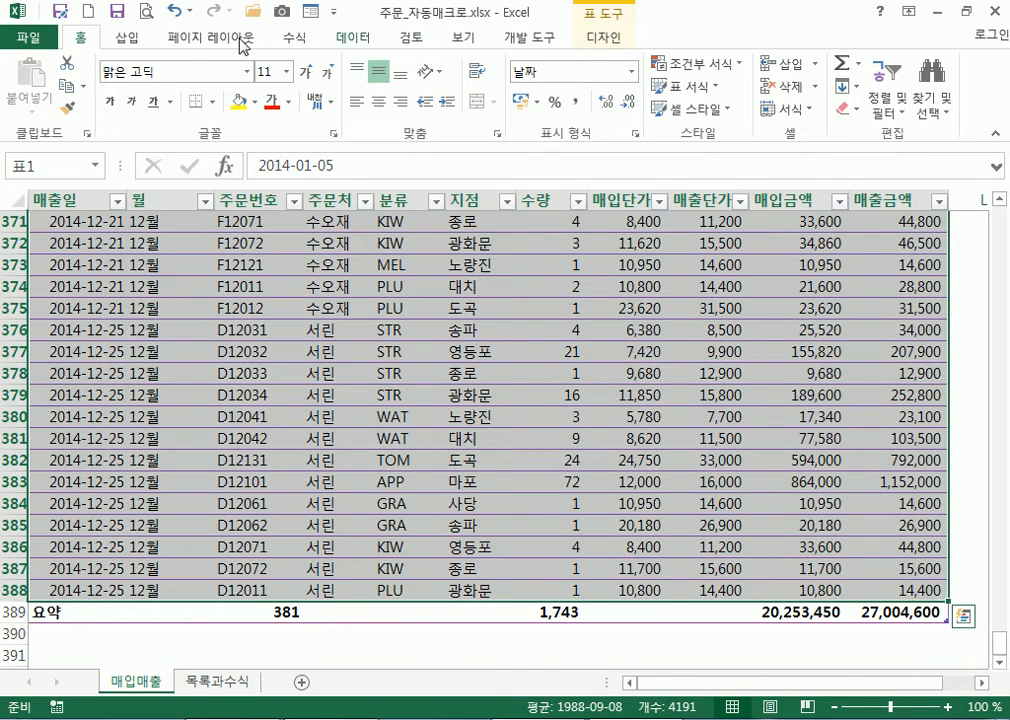
pyautogui.click(668, 63)
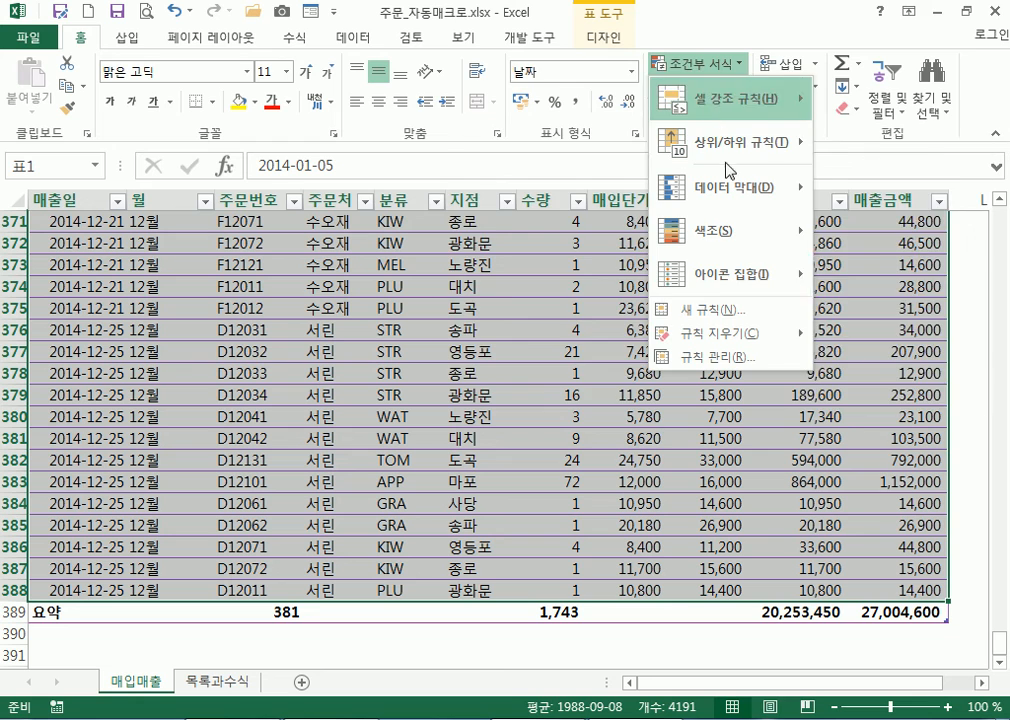
# Create a new formula rule =$E8=목록과수식!$D$4 with only E8's column locked
pyautogui.click(703, 309)
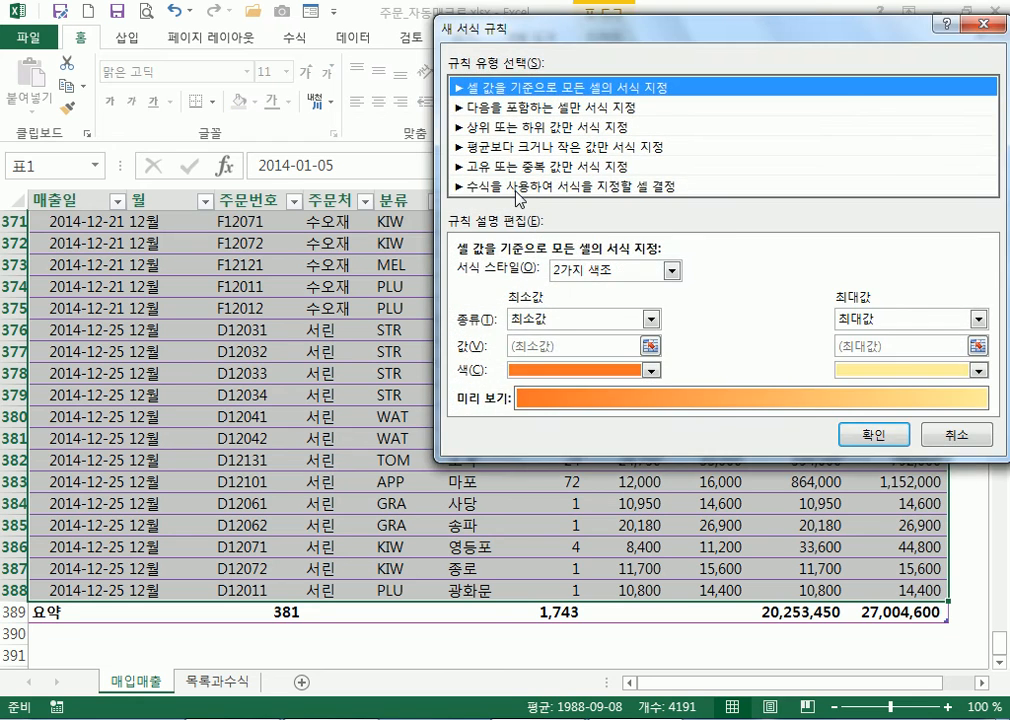
pyautogui.click(530, 186)
pyautogui.click(523, 273)
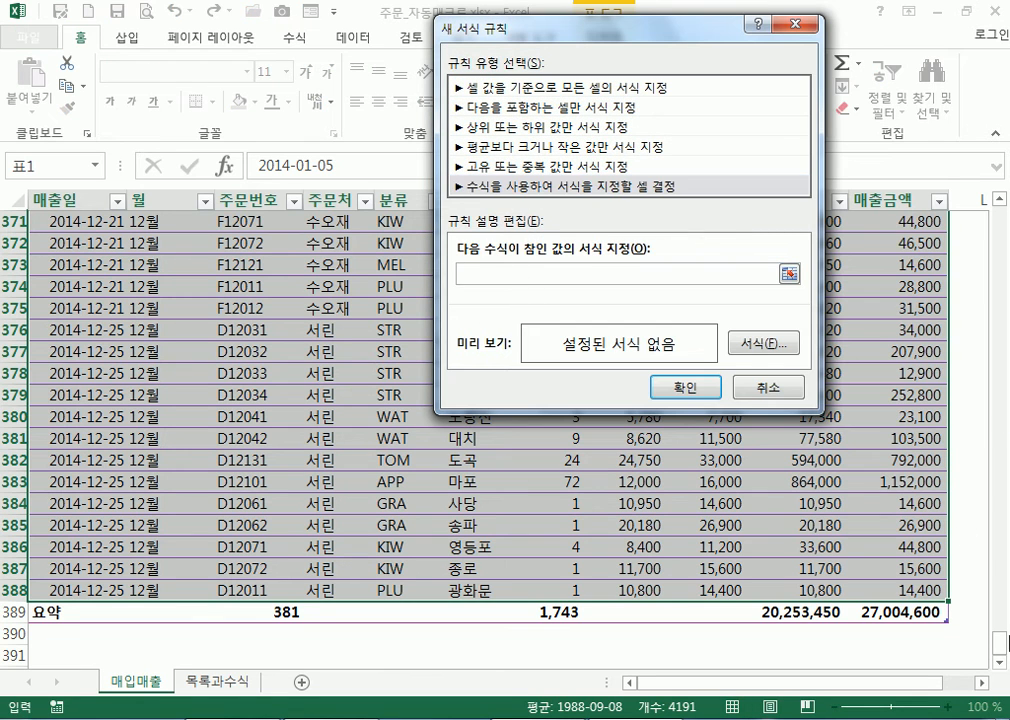
pyautogui.moveTo(1000, 645); pyautogui.dragTo(997, 205)
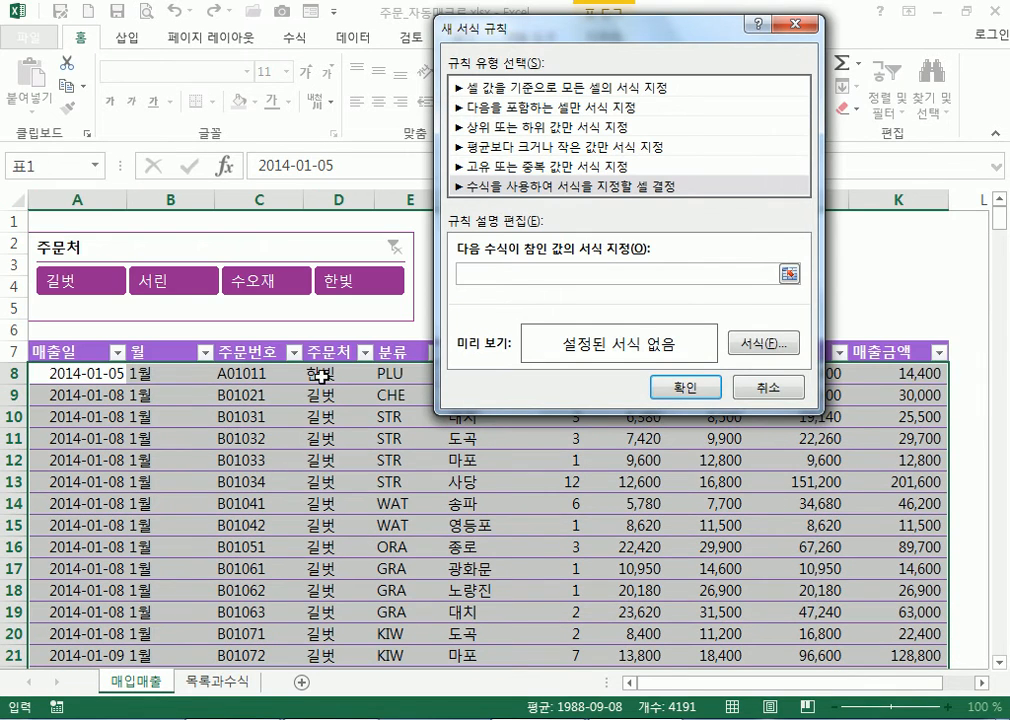
pyautogui.click(387, 372)
pyautogui.press('F4')
pyautogui.press('F4')
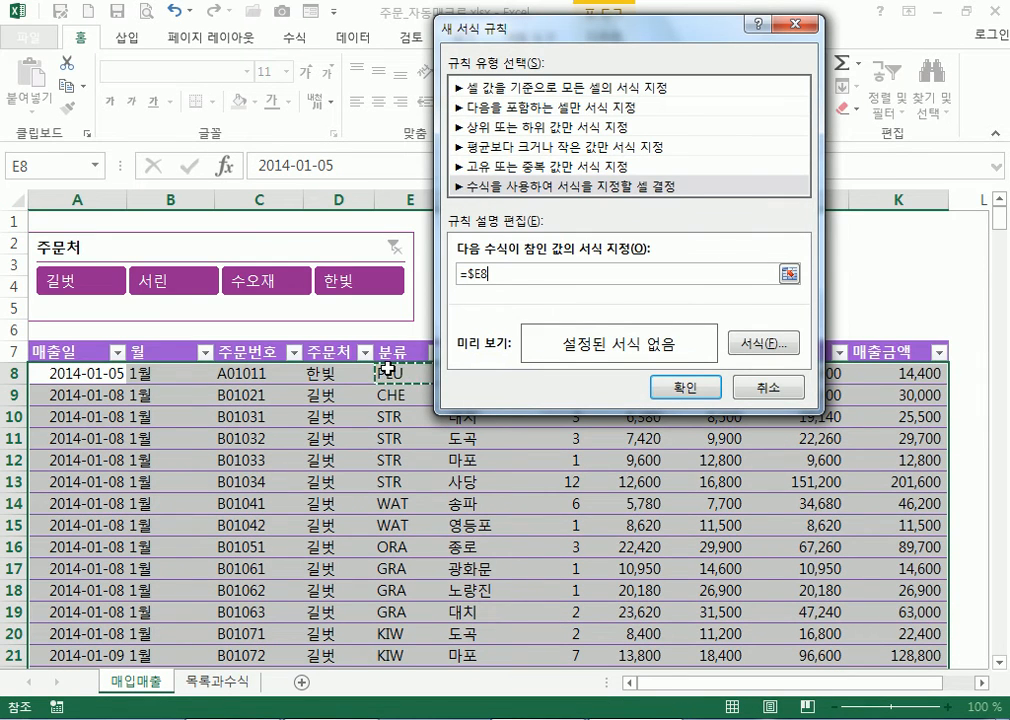
pyautogui.write('=')
pyautogui.click(230, 684)
pyautogui.moveTo(455, 32); pyautogui.dragTo(579, 27)
pyautogui.click(440, 377)
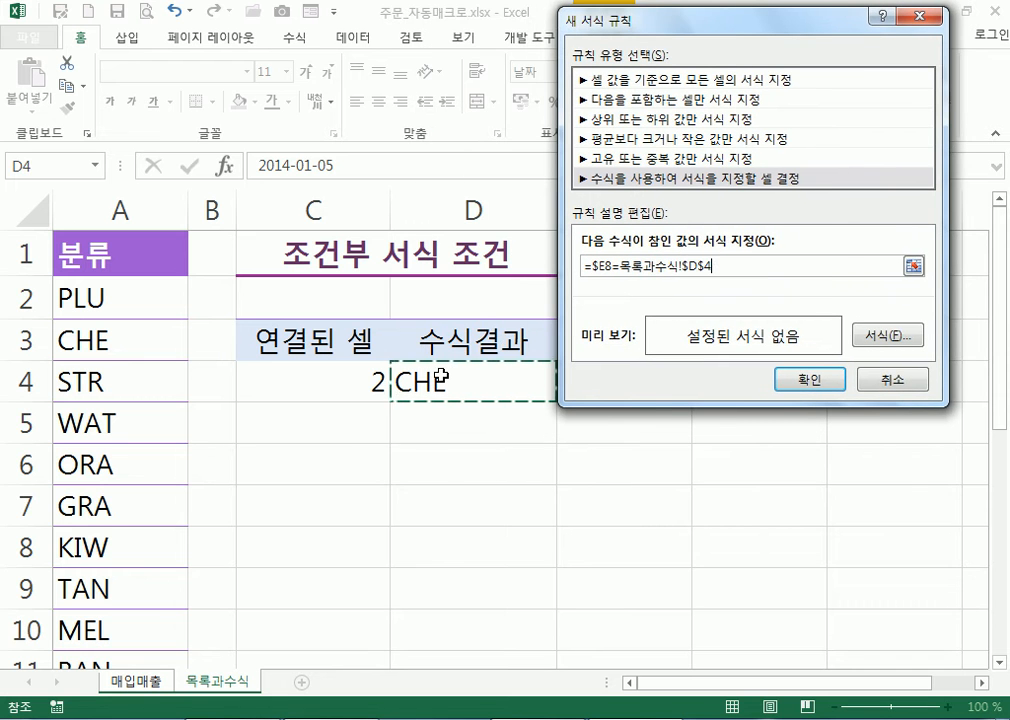
# Give matching rows a bold red font and apply the rule
pyautogui.click(880, 336)
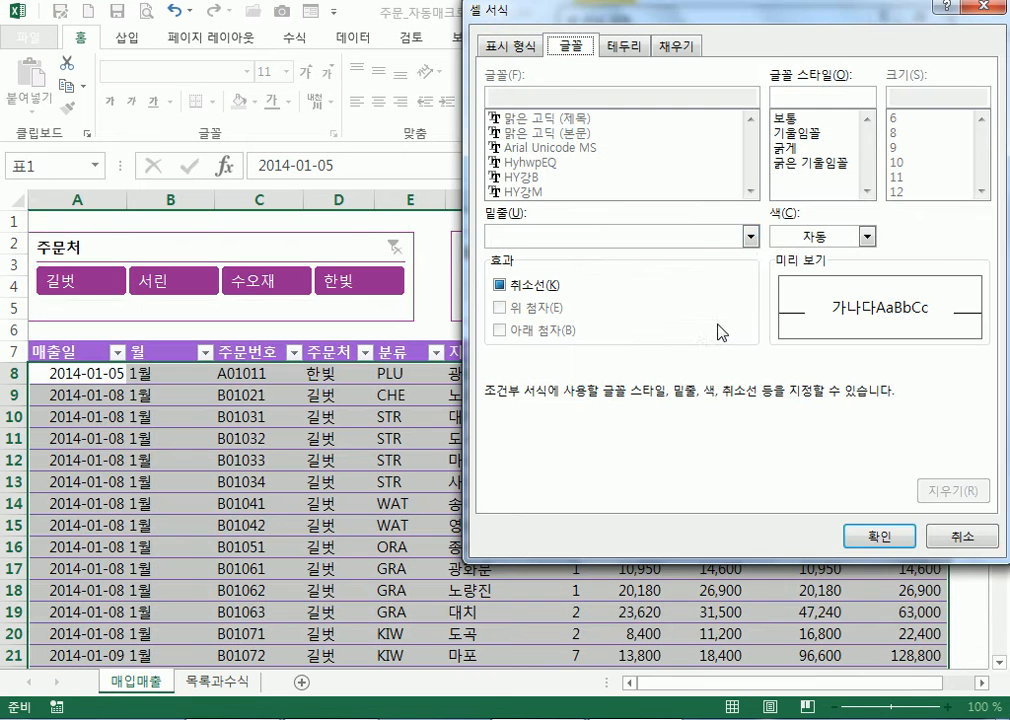
pyautogui.click(806, 240)
pyautogui.click(793, 412)
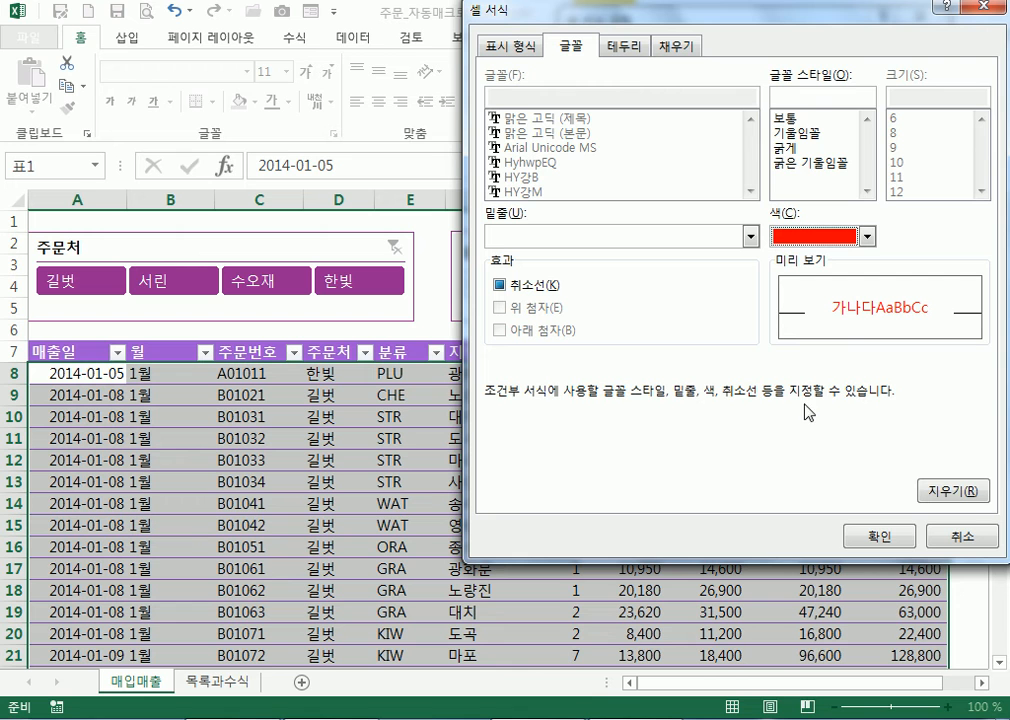
pyautogui.click(790, 148)
pyautogui.click(882, 537)
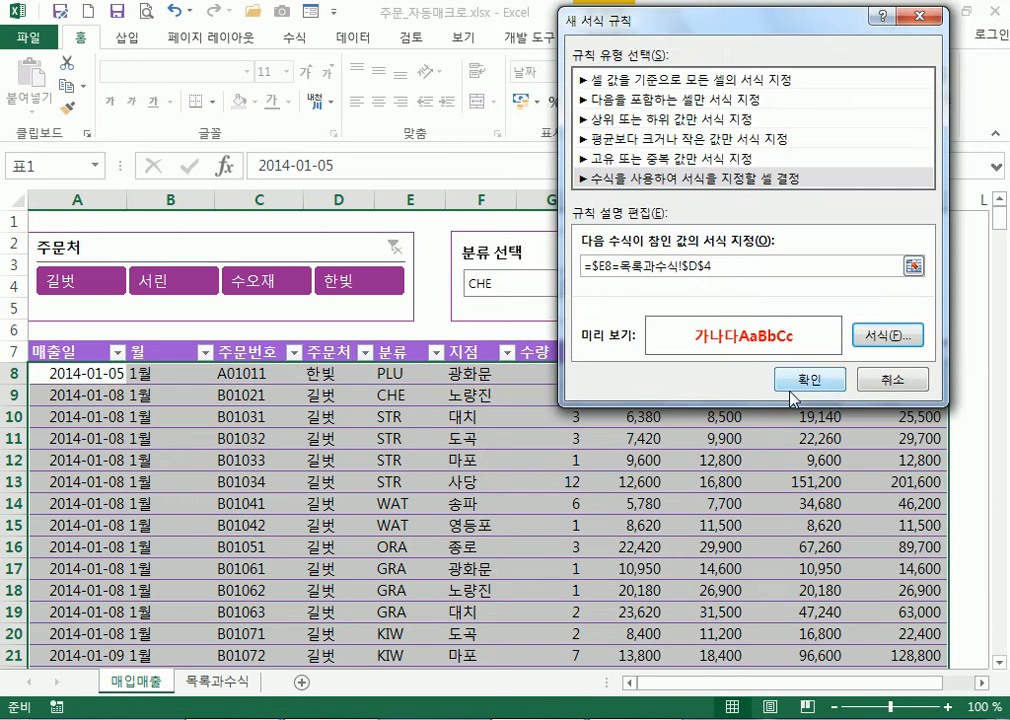
pyautogui.click(800, 377)
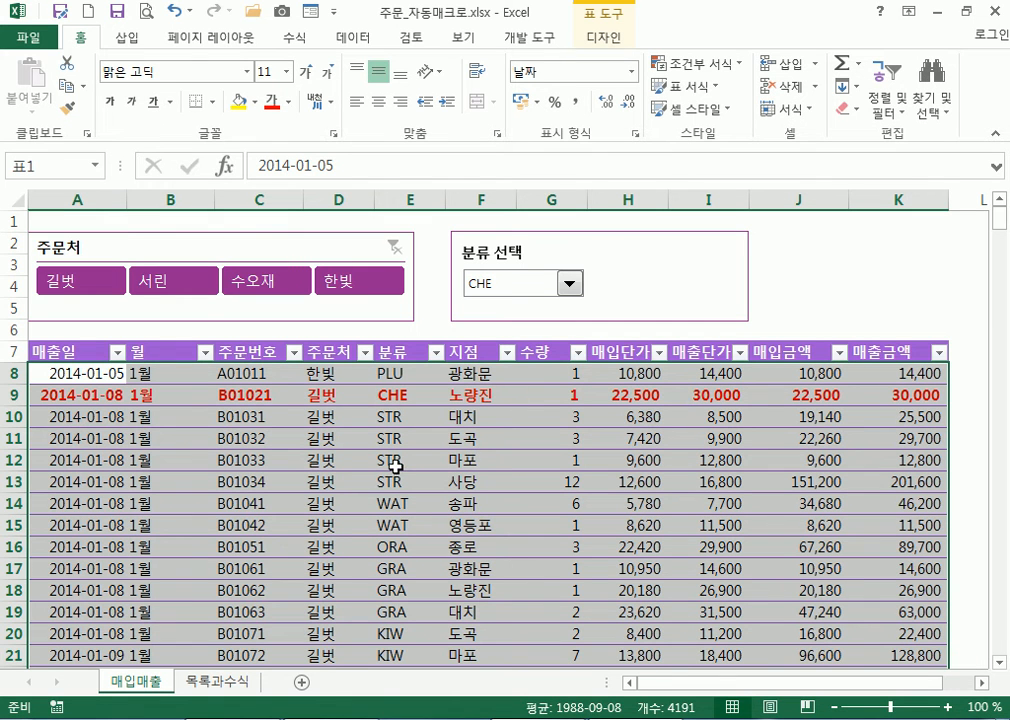
# Select A8, then check the Developer tab's Macros list, find it empty, and cancel
pyautogui.click(77, 361)
pyautogui.click(80, 374)
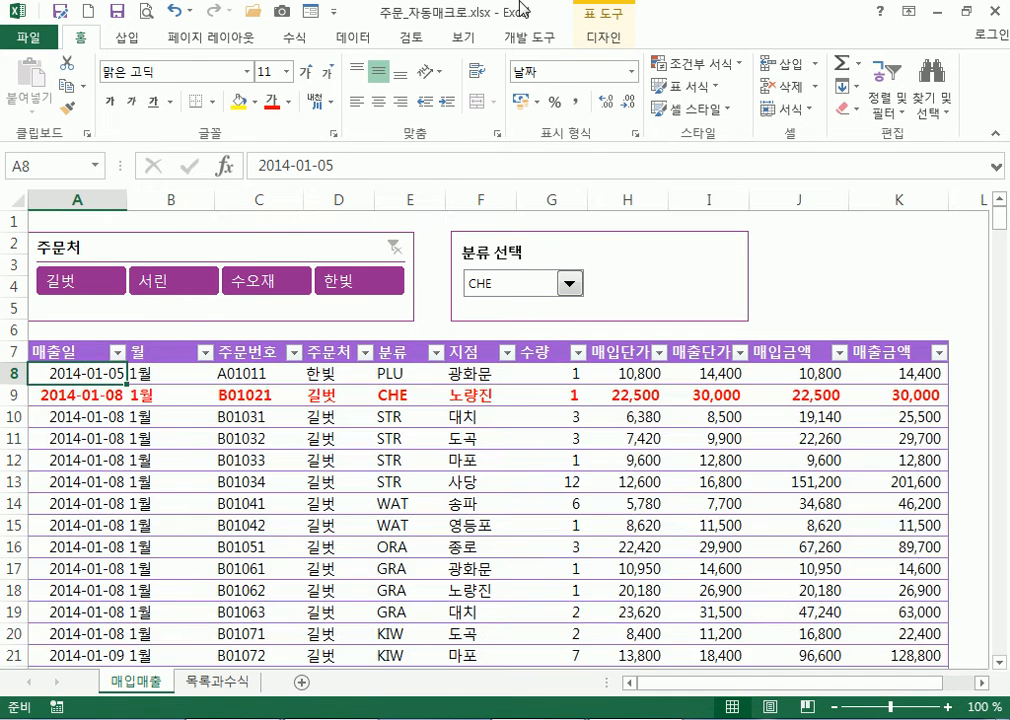
pyautogui.click(529, 42)
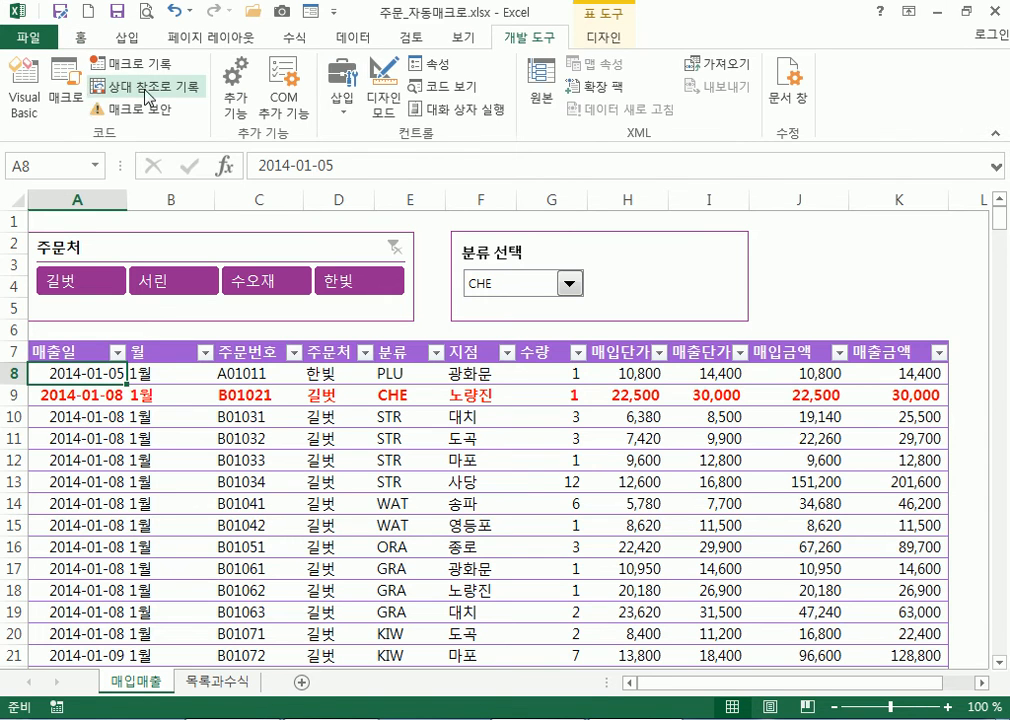
pyautogui.click(66, 97)
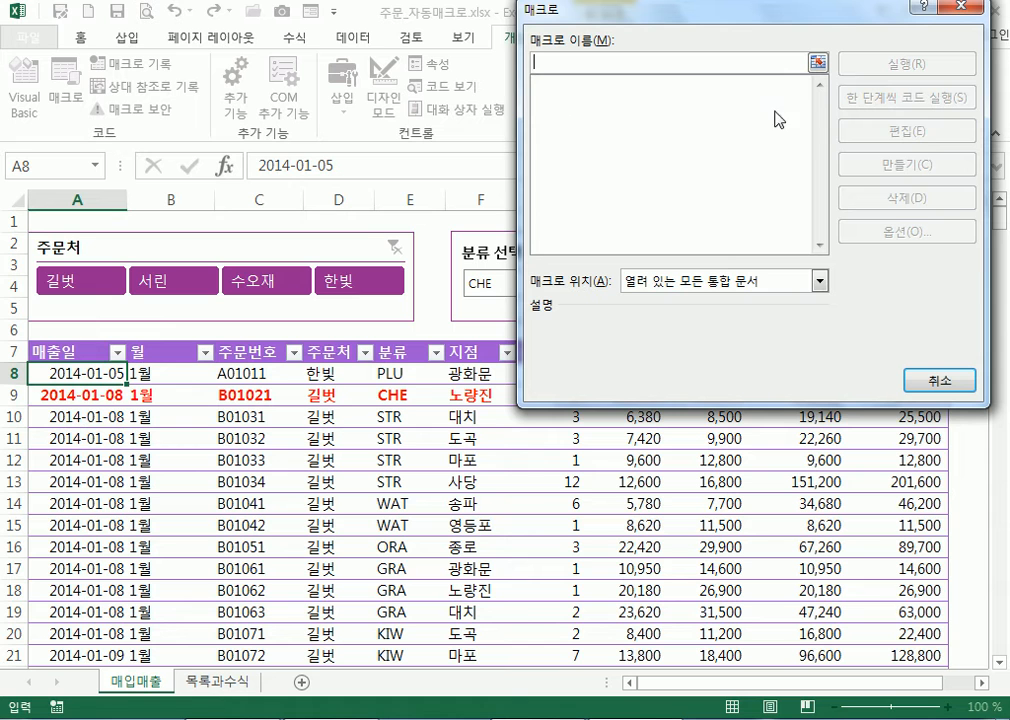
pyautogui.click(554, 88)
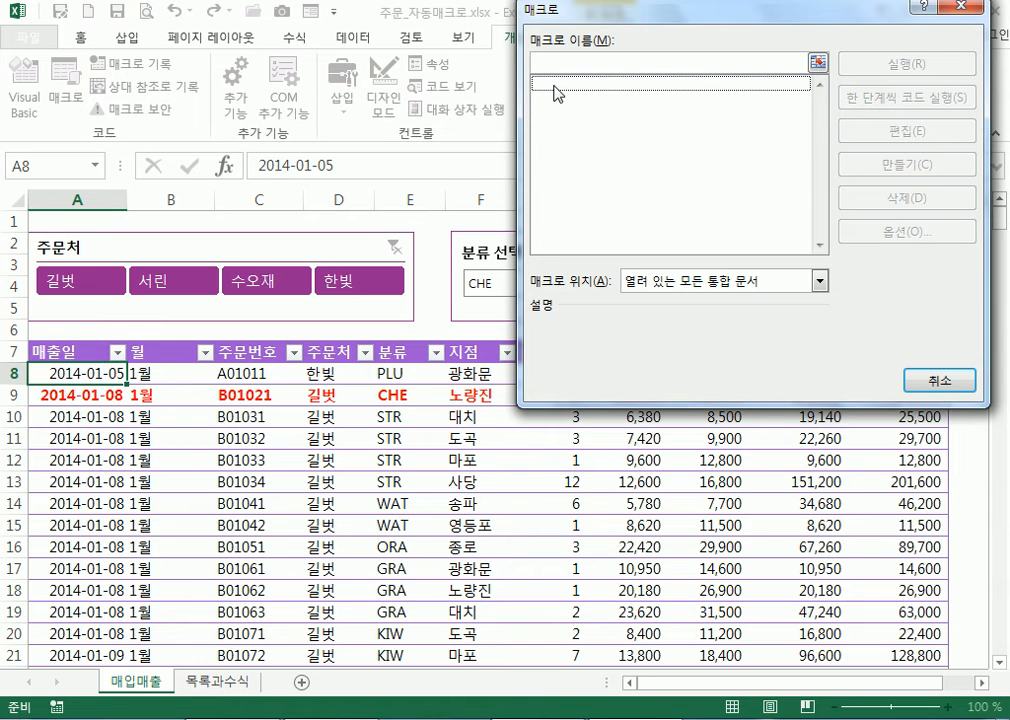
pyautogui.click(960, 380)
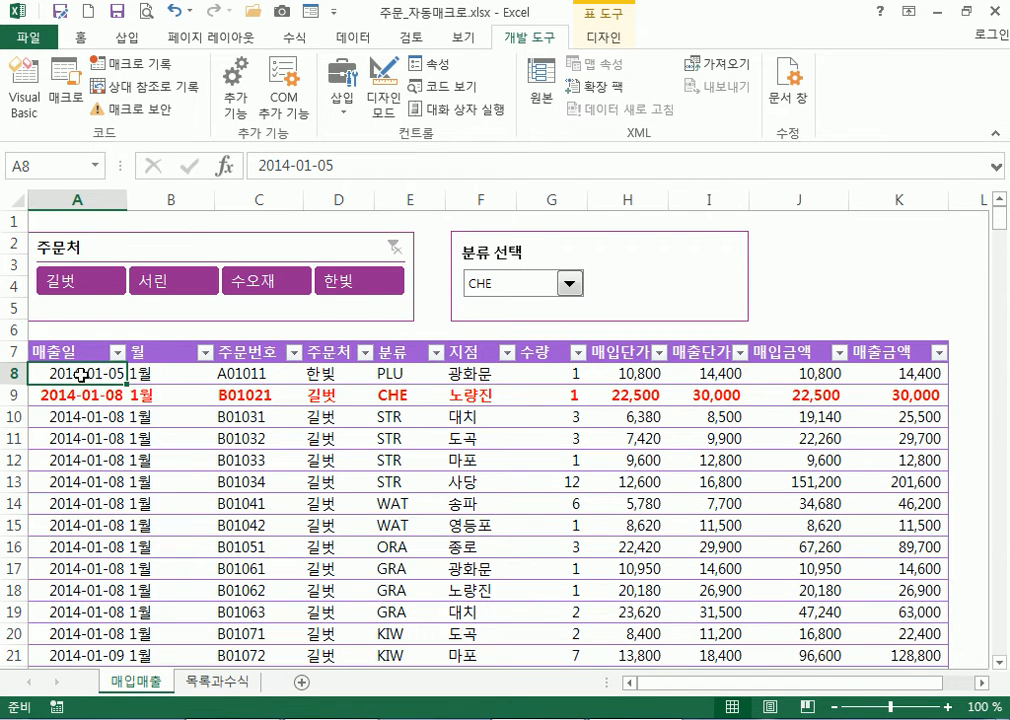
# From cell K4, test the rule by choosing STR, then WAT, in 분류 선택
pyautogui.click(78, 37)
pyautogui.click(922, 284)
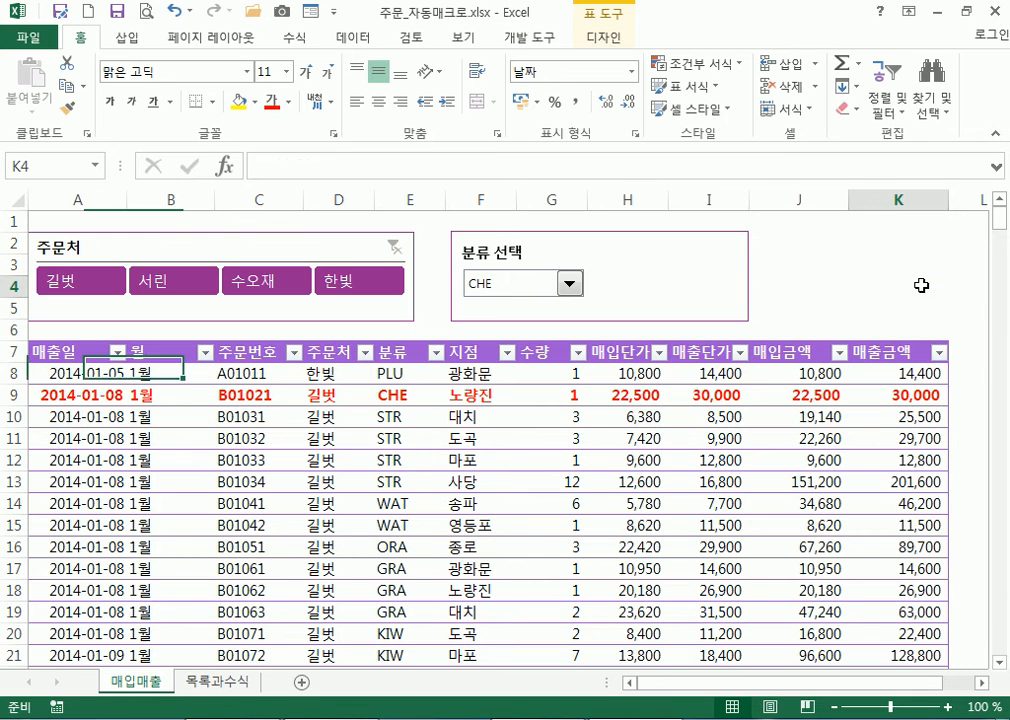
pyautogui.click(568, 284)
pyautogui.click(565, 320)
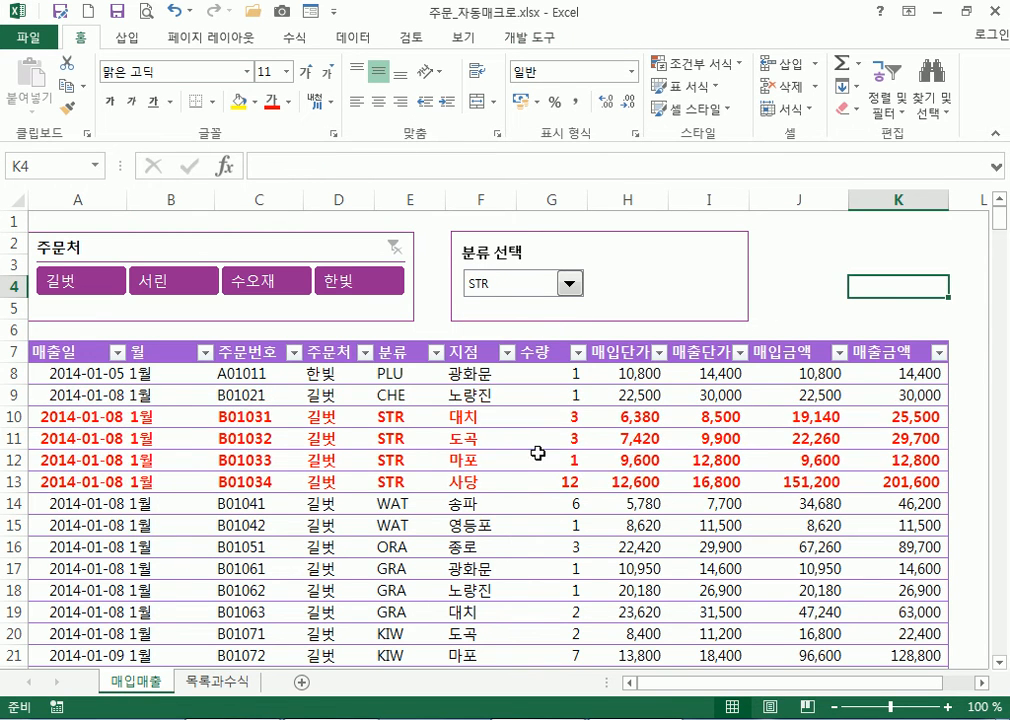
pyautogui.click(569, 284)
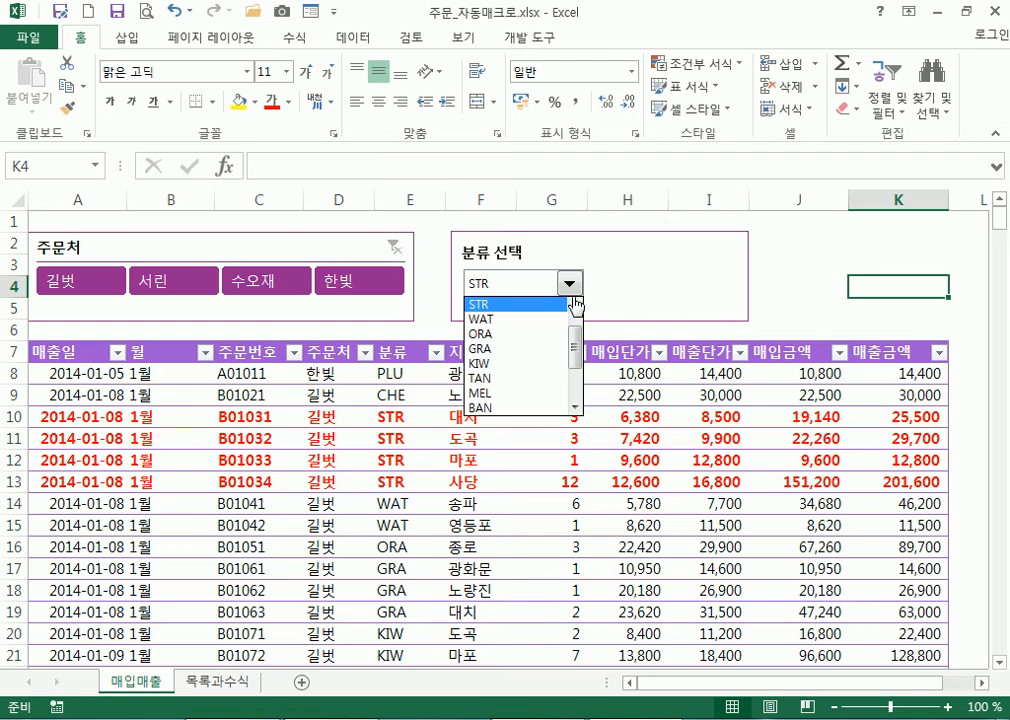
pyautogui.click(528, 320)
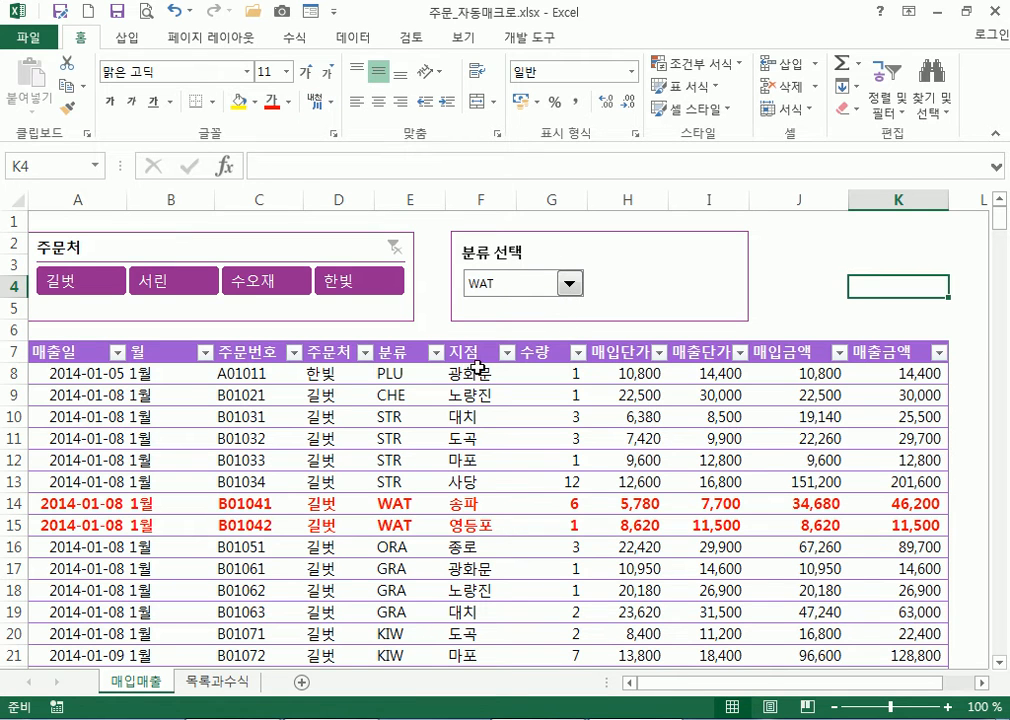
# Try an exact-value text filter on the 분류 column, cancel it, and glance at 목록과수식
pyautogui.click(436, 351)
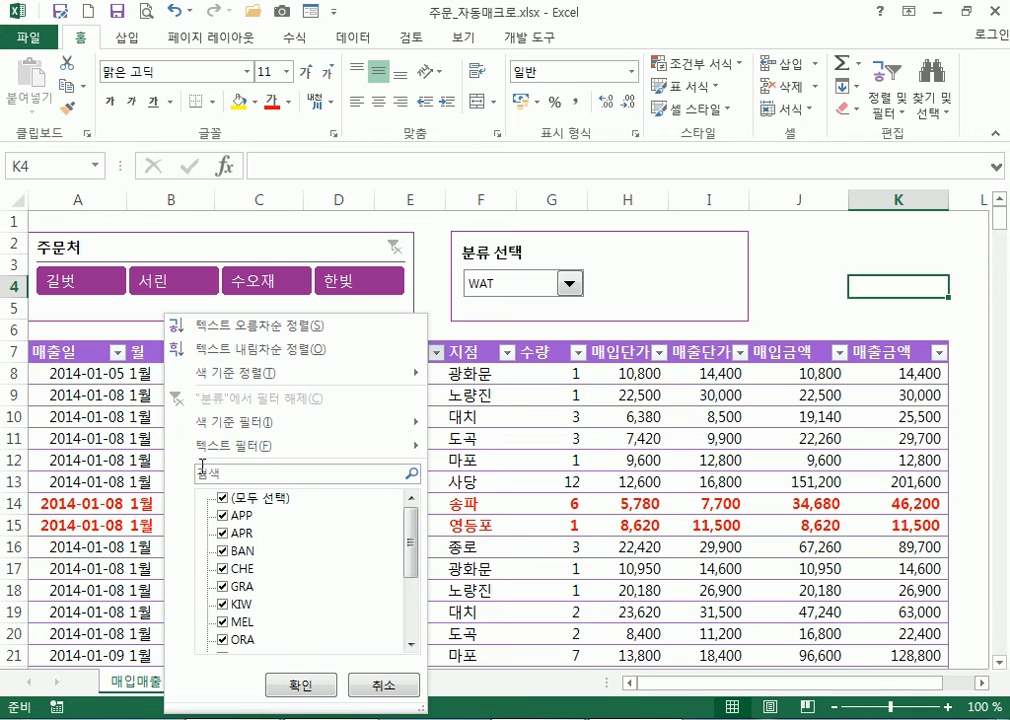
pyautogui.moveTo(212, 452)
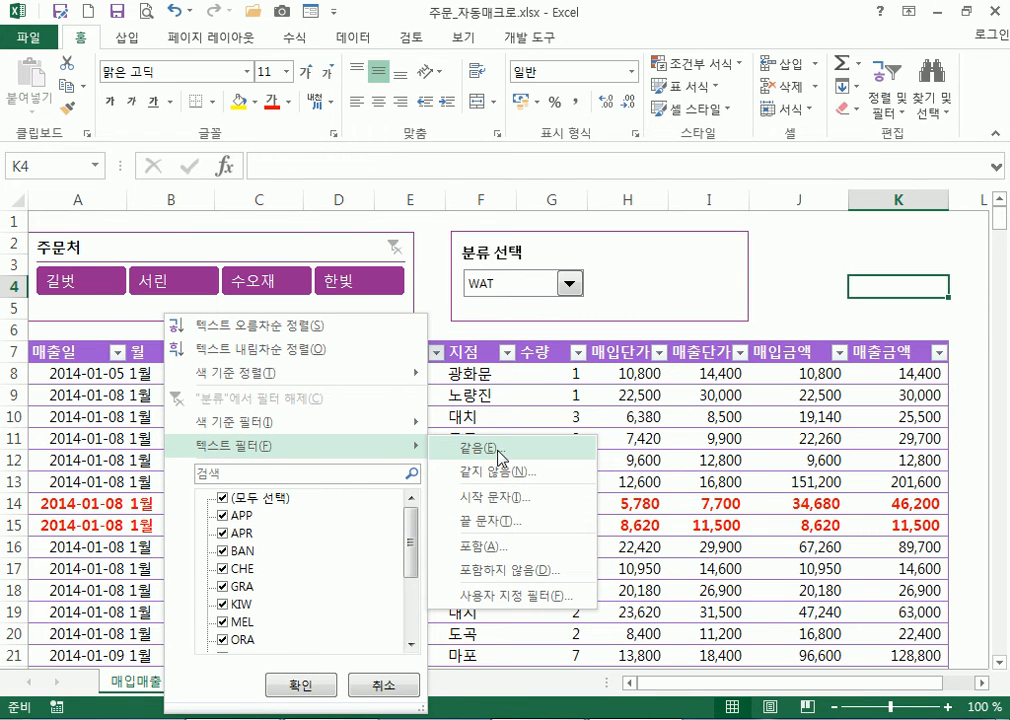
pyautogui.click(555, 383)
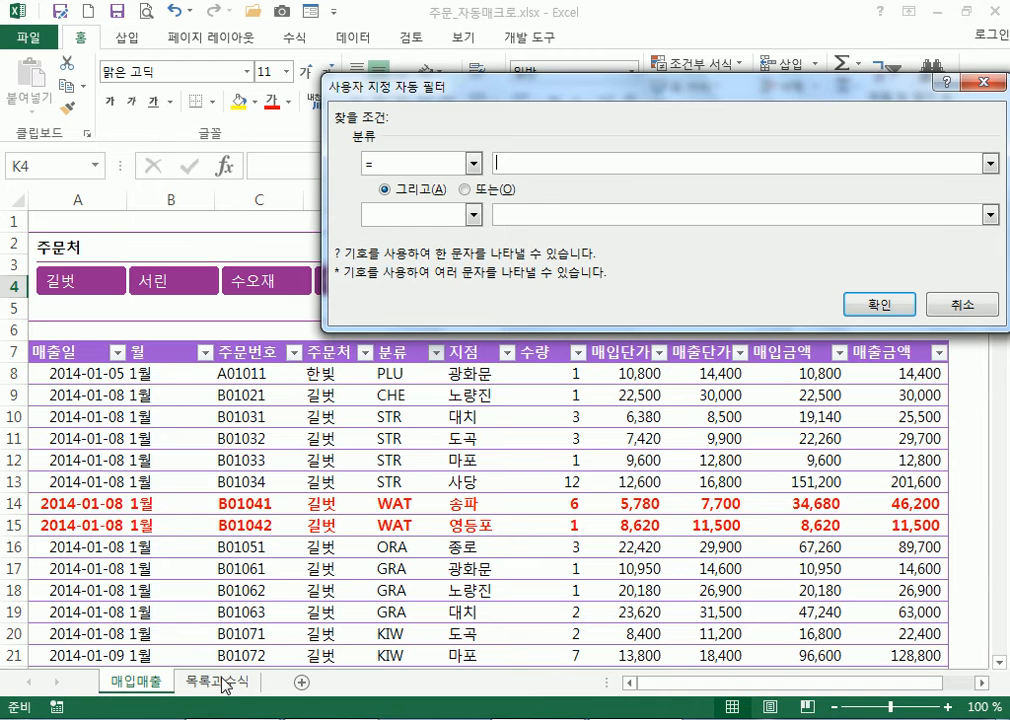
pyautogui.write('=')
pyautogui.click(960, 304)
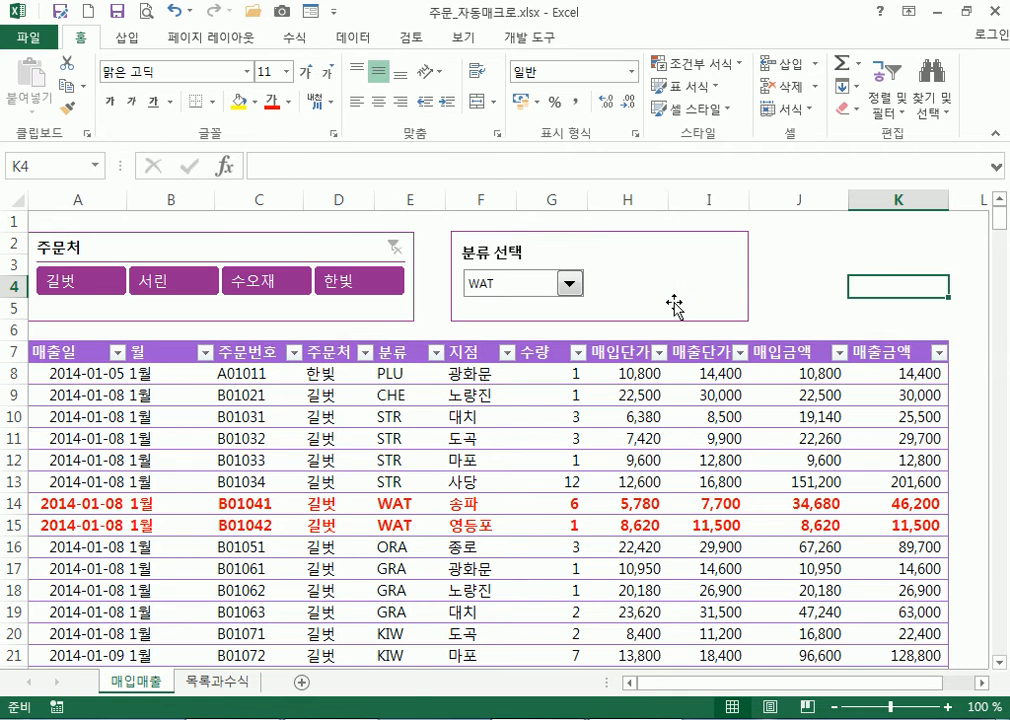
pyautogui.click(255, 681)
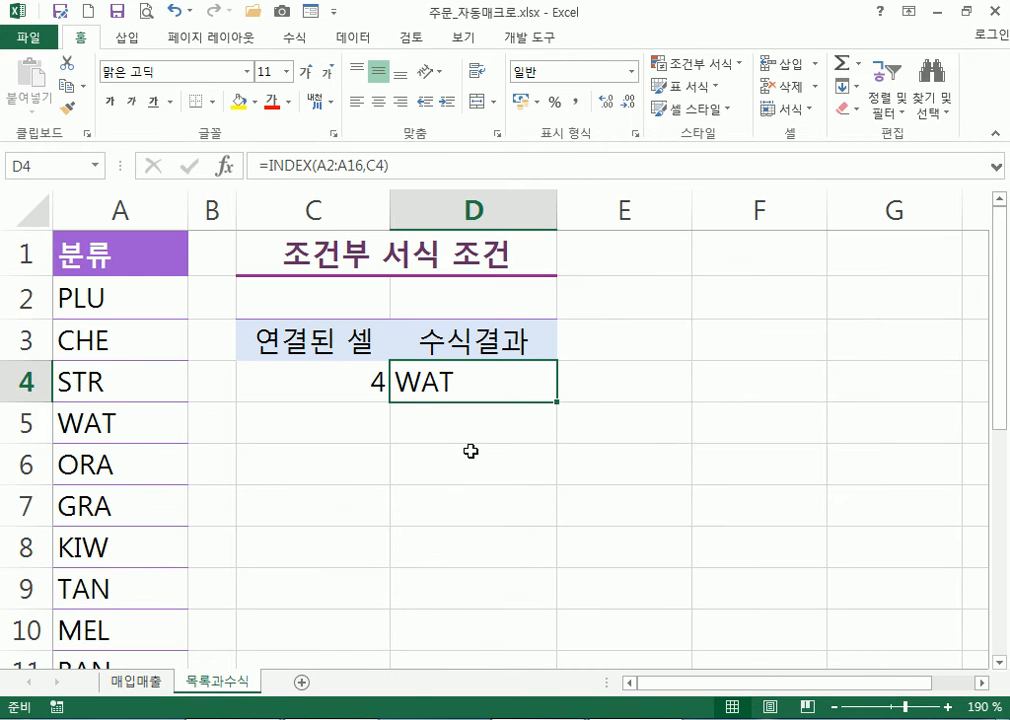
pyautogui.click(148, 683)
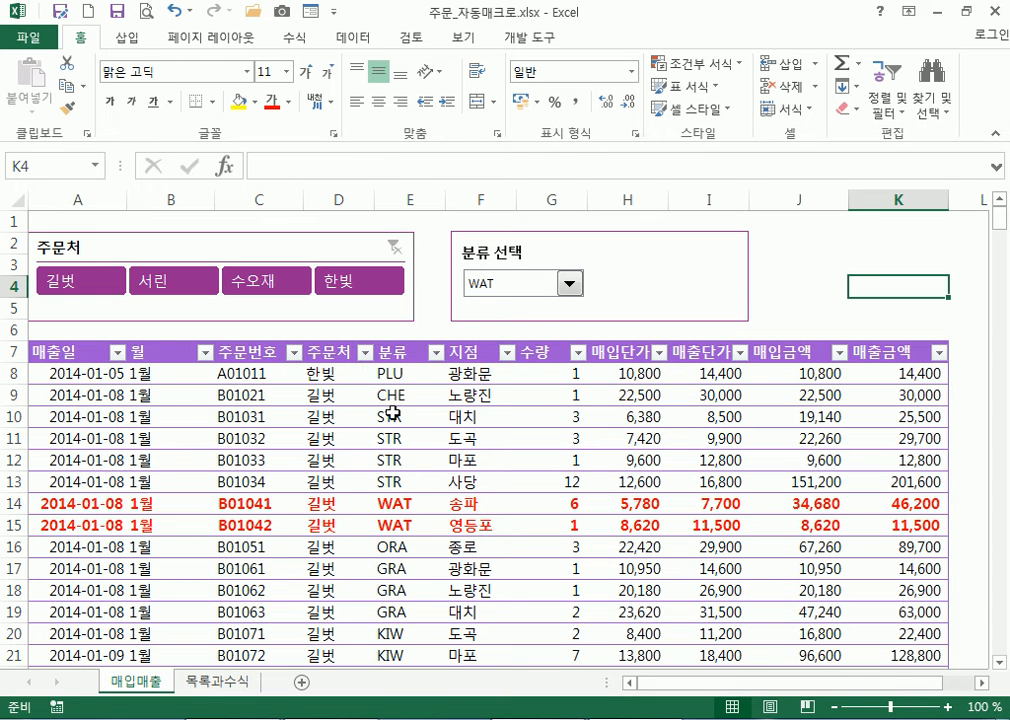
pyautogui.click(807, 304)
pyautogui.click(886, 284)
# Create a blank workbook and enter headers 국어, 영어, 수학 in B2:D2
pyautogui.click(20, 40)
pyautogui.click(45, 122)
pyautogui.click(259, 327)
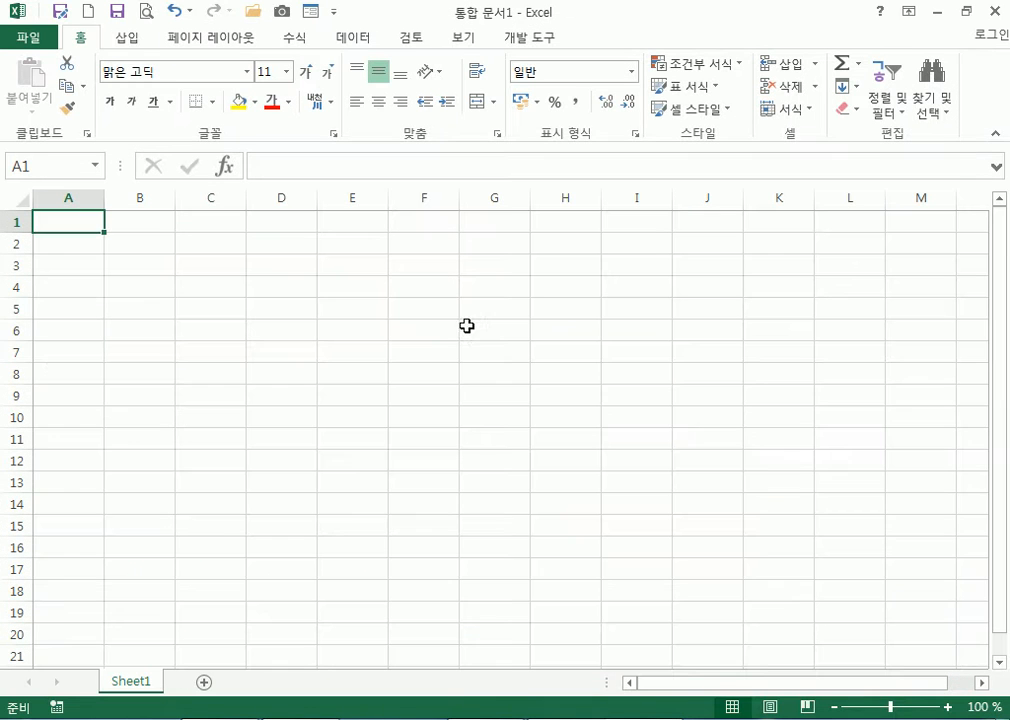
pyautogui.click(170, 242)
pyautogui.write('RNRDJ')
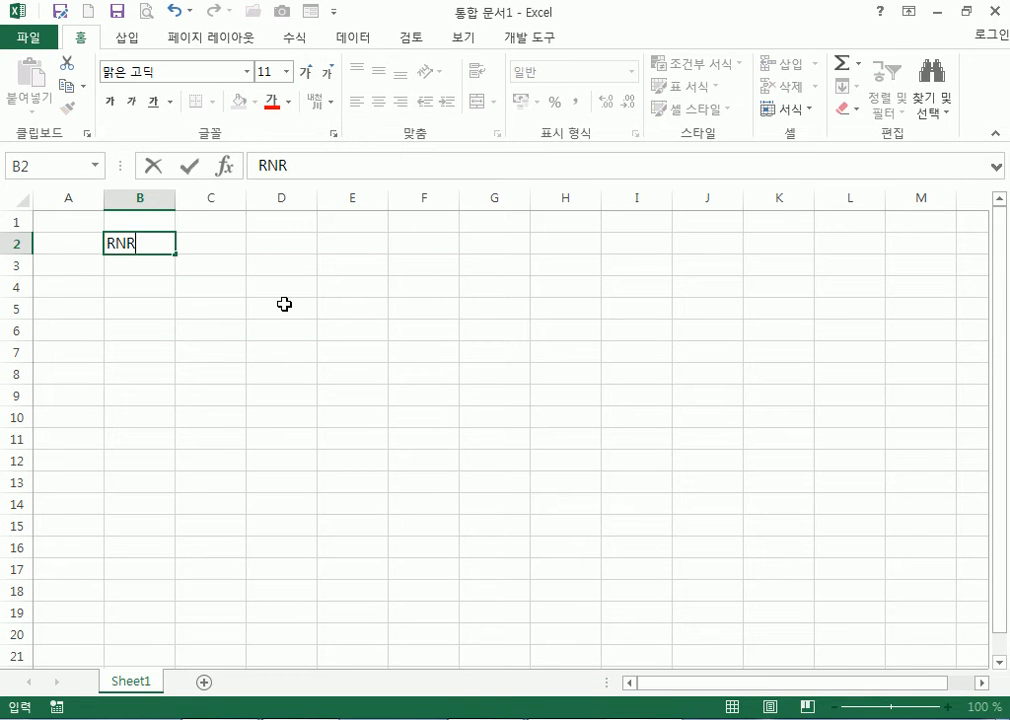
pyautogui.press('Escape')
pyautogui.press('Hangul')
pyautogui.write('국어')
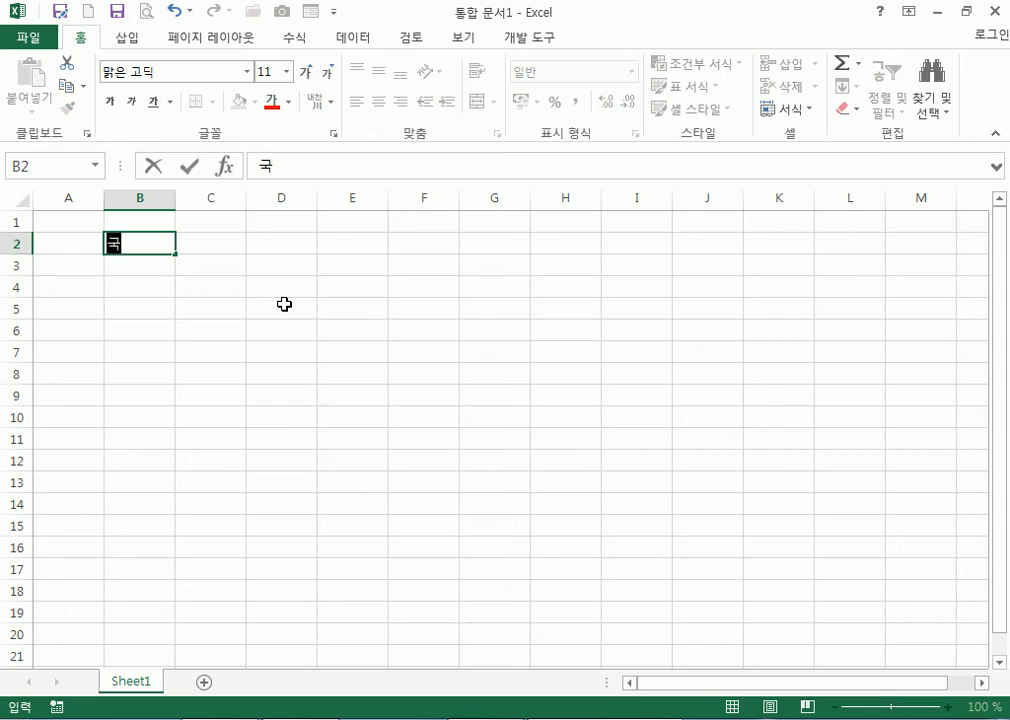
pyautogui.press('Tab')
pyautogui.write('영어')
pyautogui.press('Tab')
pyautogui.write('수학')
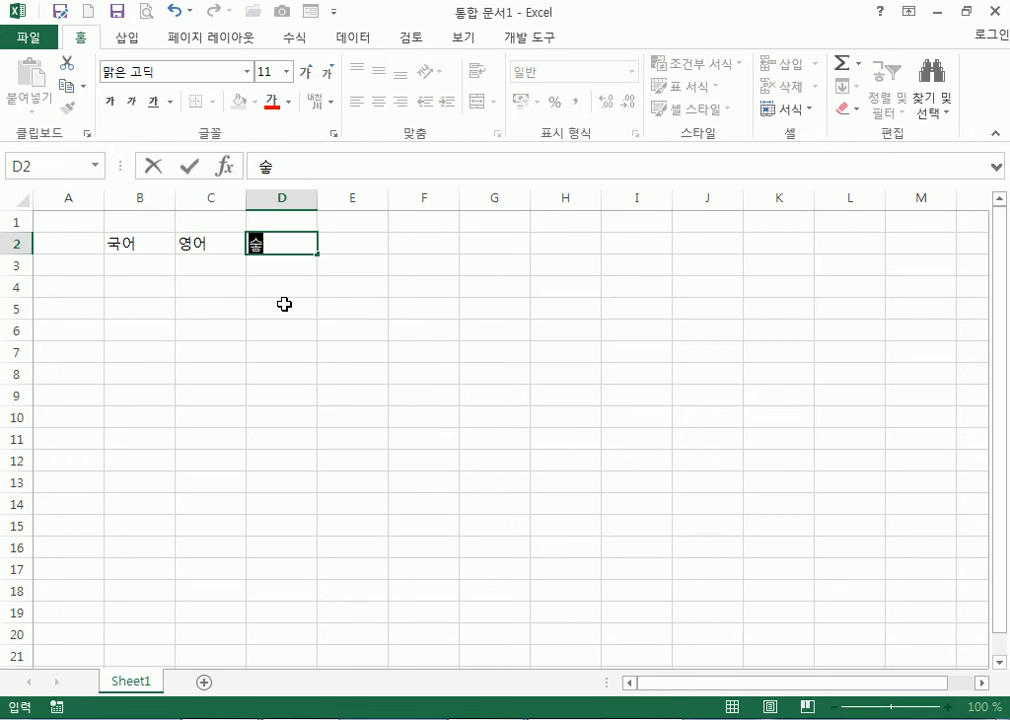
pyautogui.press('Return')
# Enter the 이름 header in A2 and four student names in A3:A6
pyautogui.press('Left')
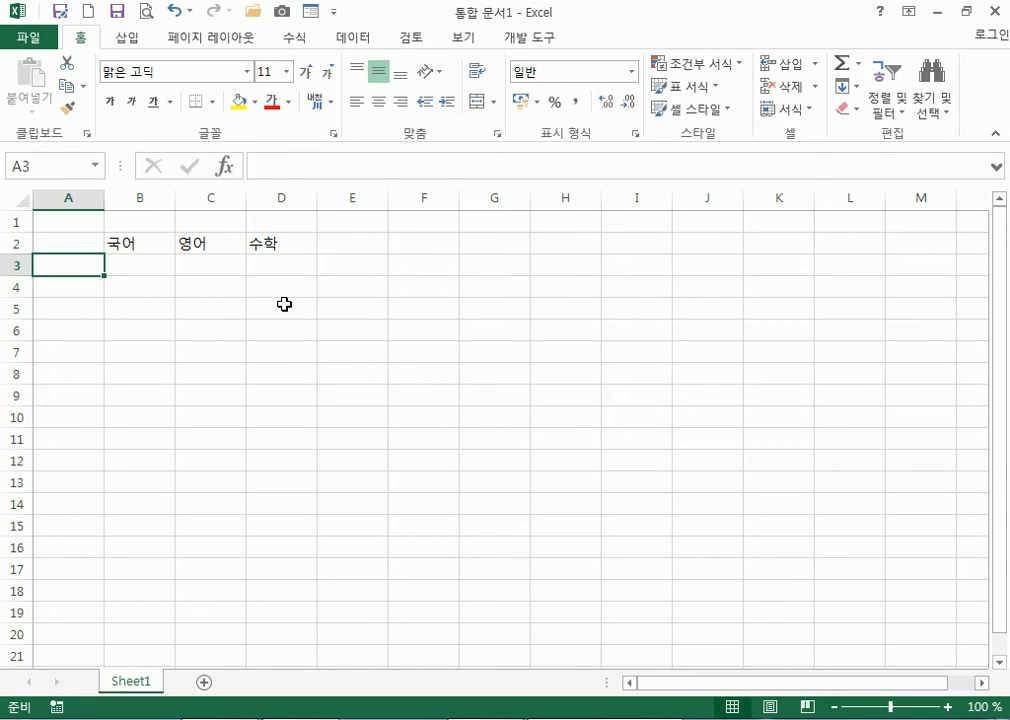
pyautogui.press('Up')
pyautogui.write('이름')
pyautogui.press('Return')
pyautogui.write('ㅎ홍길동')
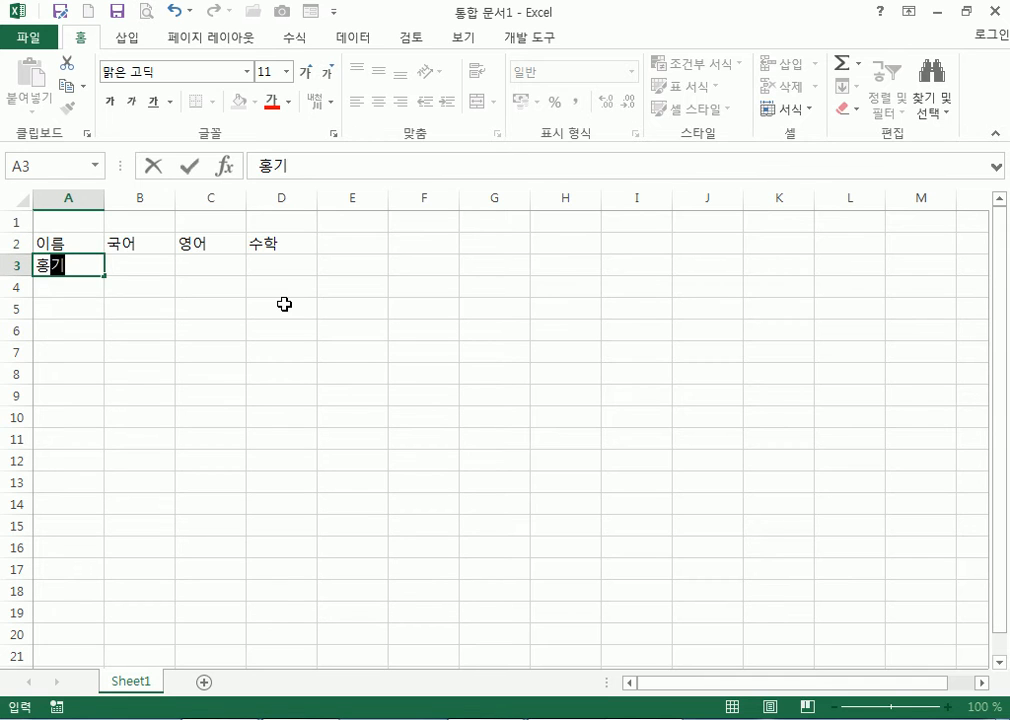
pyautogui.press('Return')
pyautogui.write('일짐매')
pyautogui.press('Return')
pyautogui.write('임꺽정')
pyautogui.press('Return')
pyautogui.write('이순신')
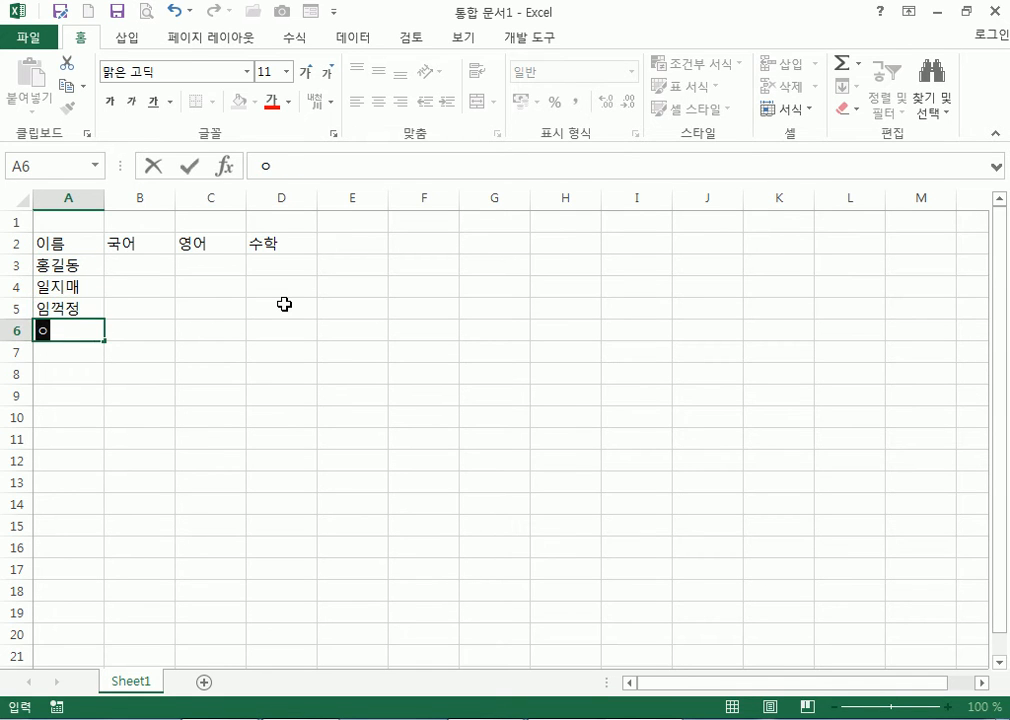
pyautogui.press('Return')
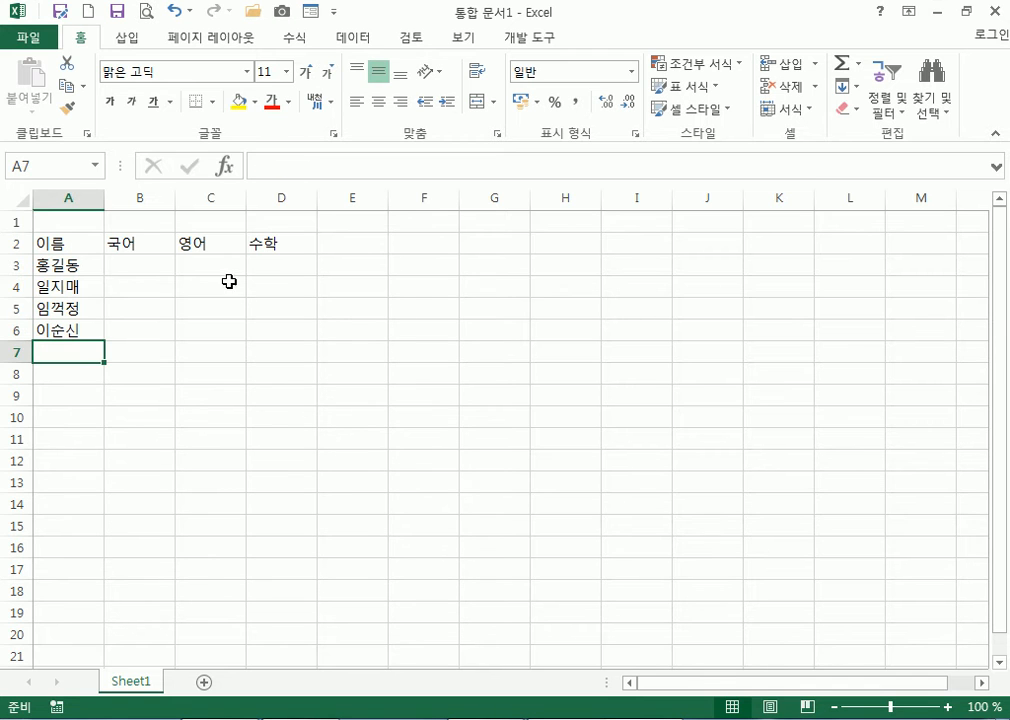
# Fill scores B3:D6 with 80, add the 합계 header in E2 and 평균 in A7
pyautogui.moveTo(158, 266); pyautogui.dragTo(275, 342)
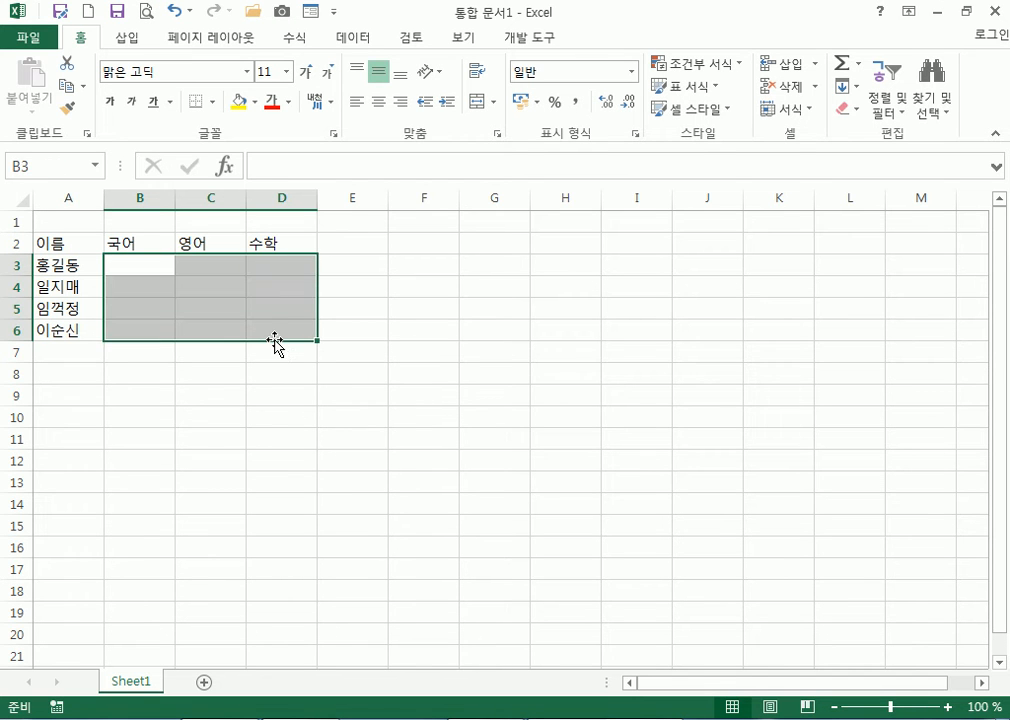
pyautogui.write('80')
pyautogui.hotkey('ctrl', 'Return')
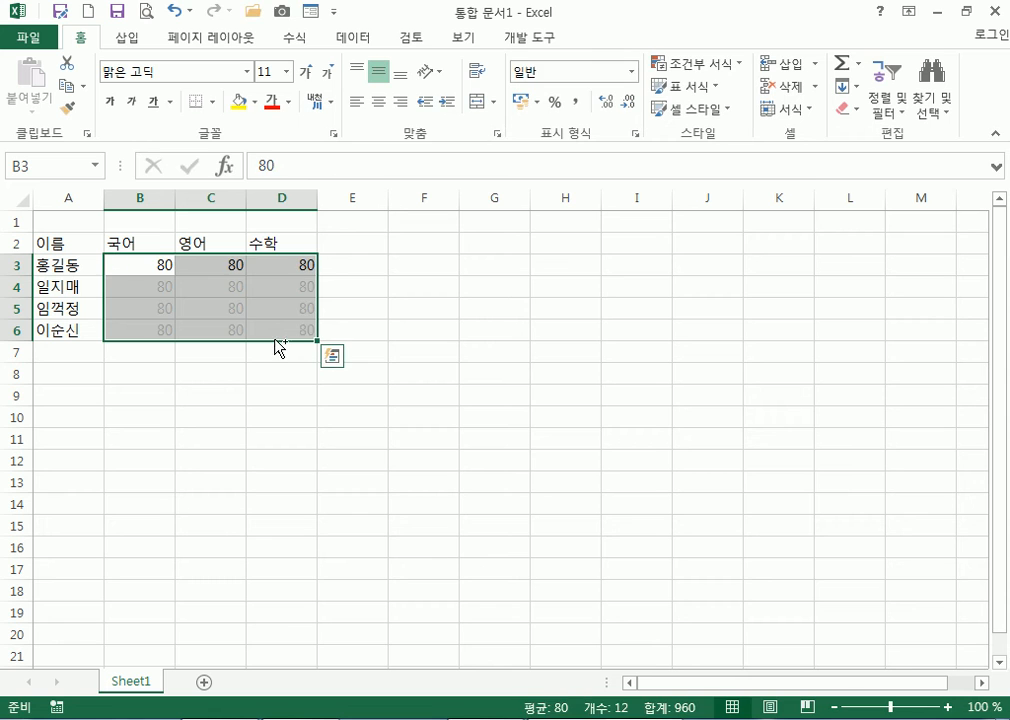
pyautogui.click(322, 251)
pyautogui.write('합ㄱ')
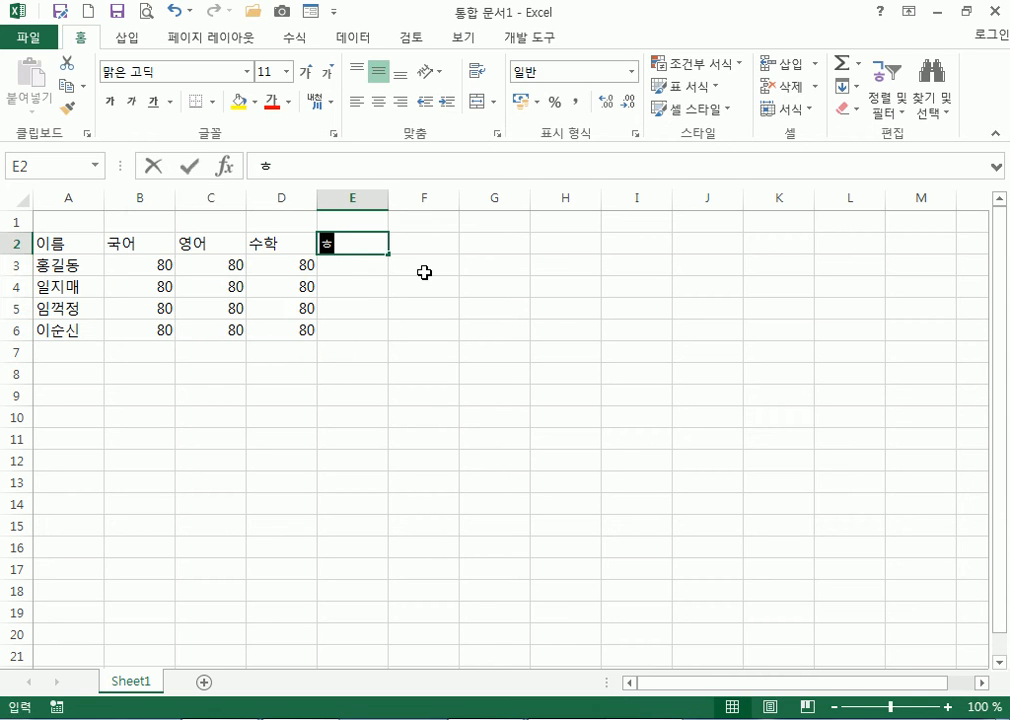
pyautogui.press('Return')
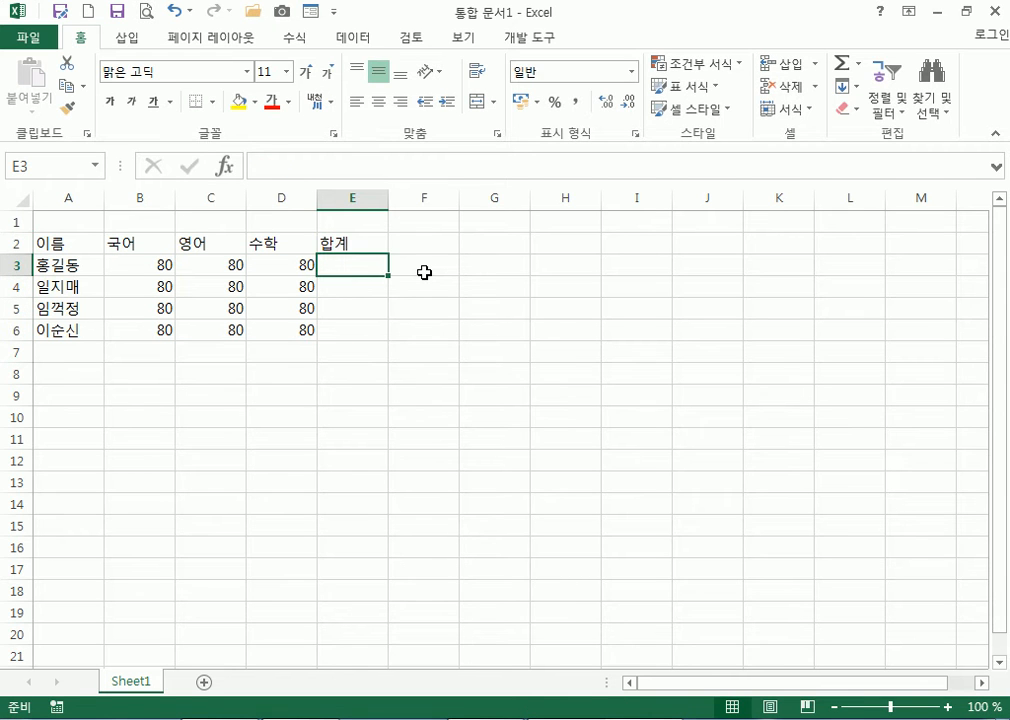
pyautogui.press('Down')
pyautogui.press('Down')
pyautogui.press('Down')
pyautogui.press('Down')
pyautogui.press('Left')
pyautogui.press('Left')
pyautogui.press('Left')
pyautogui.press('Left')
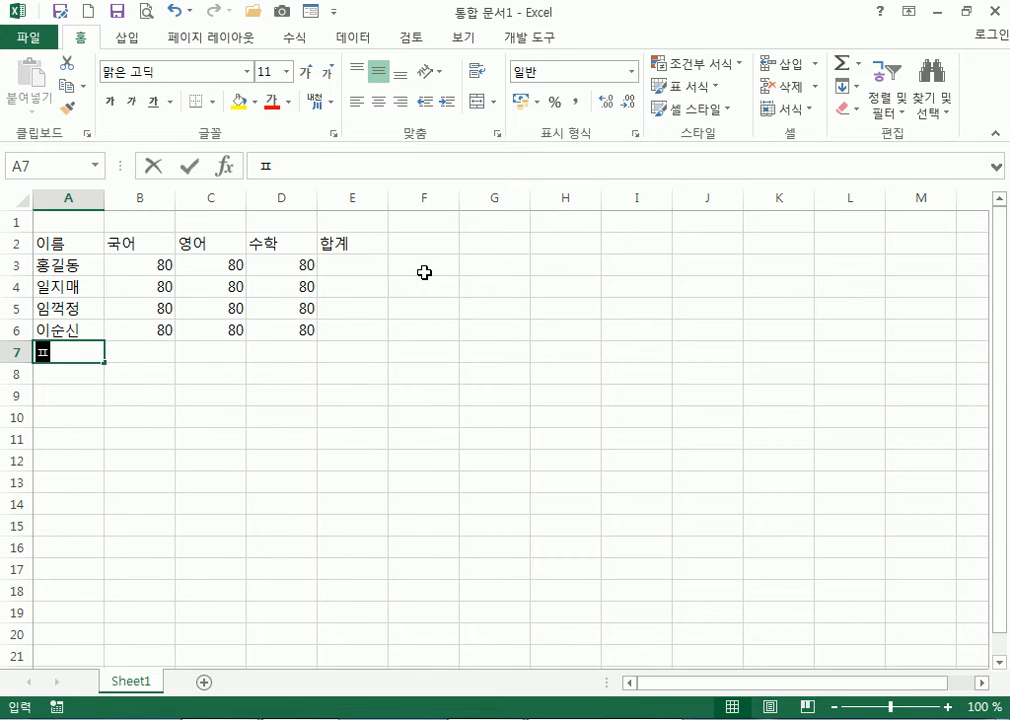
pyautogui.write('평균')
pyautogui.press('Return')
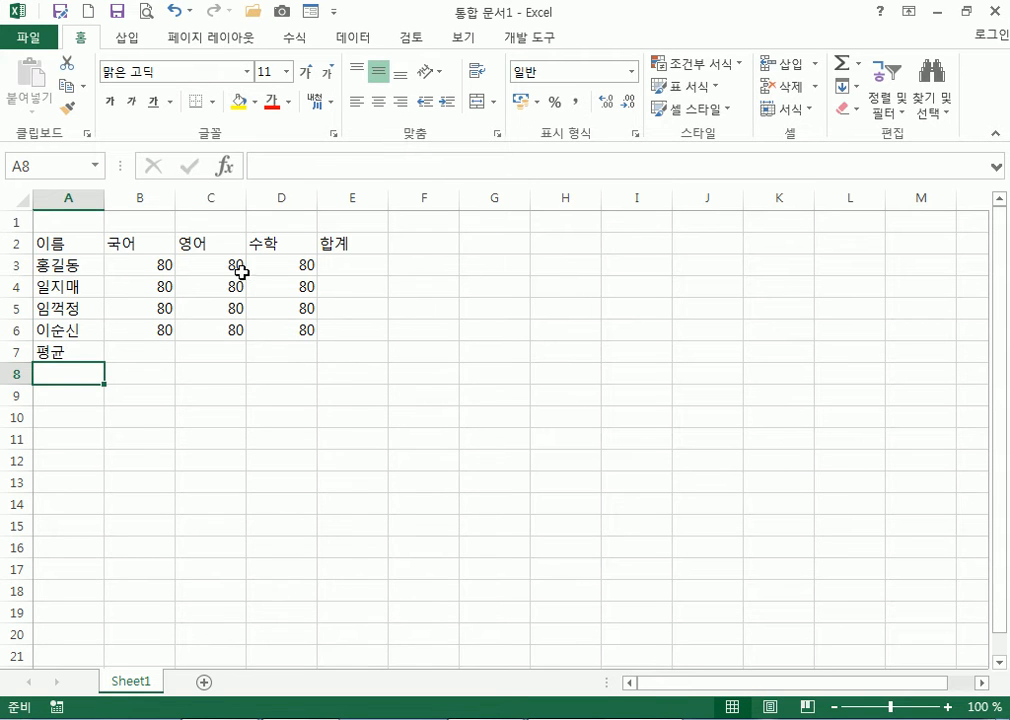
# Fill the 합계 column with row sums and row 7 with column averages
pyautogui.click(338, 267)
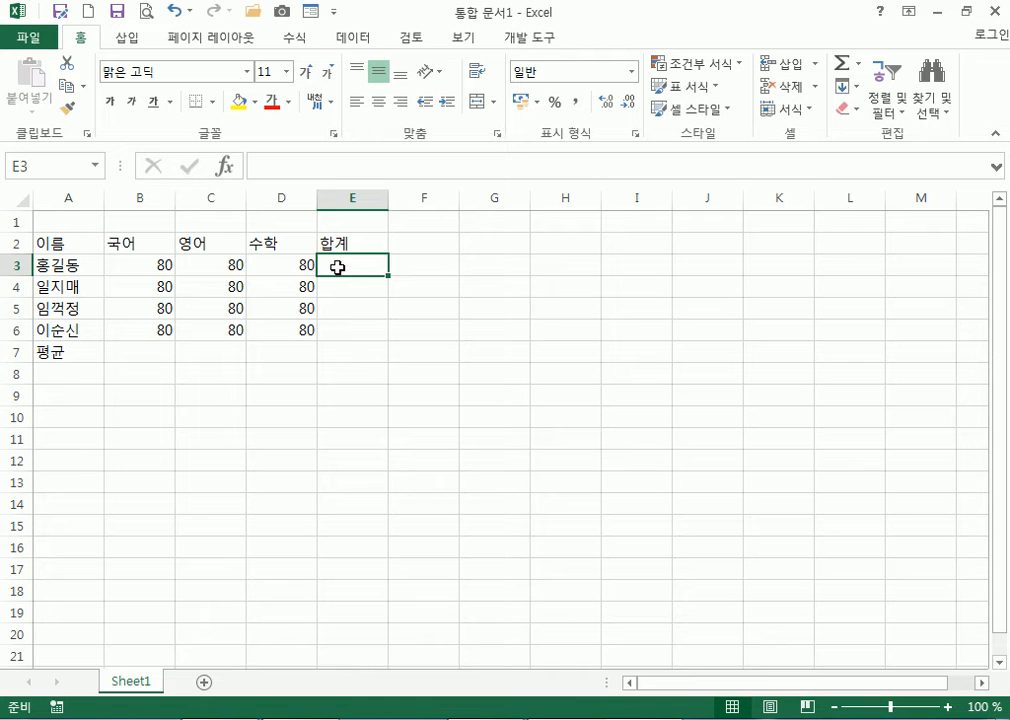
pyautogui.moveTo(152, 264); pyautogui.dragTo(346, 323)
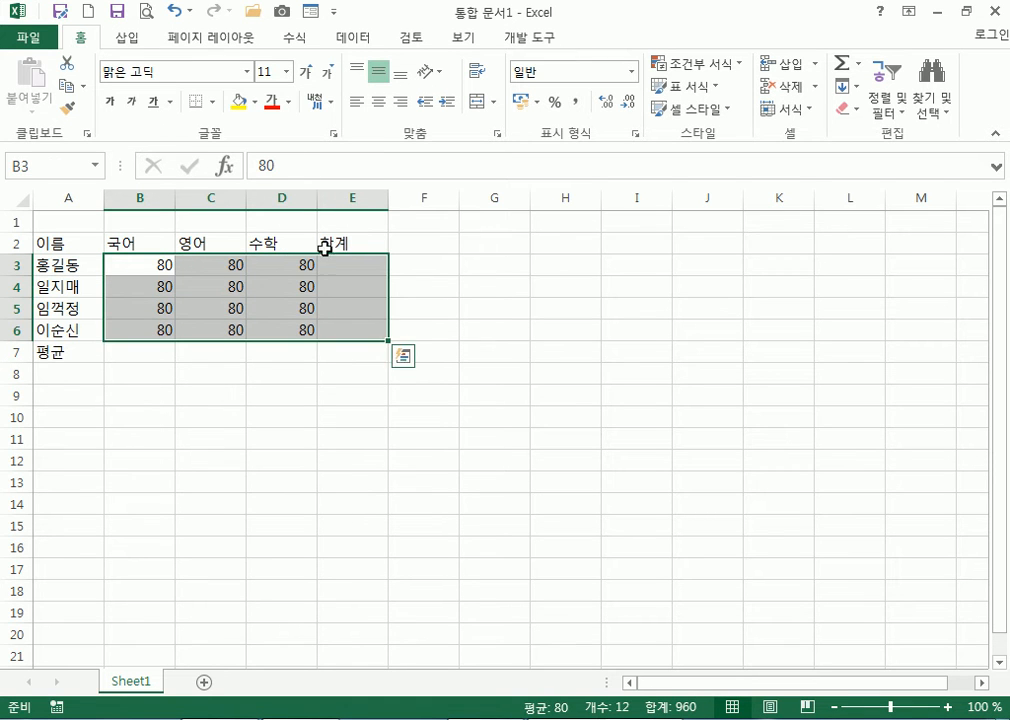
pyautogui.click(292, 38)
pyautogui.click(55, 63)
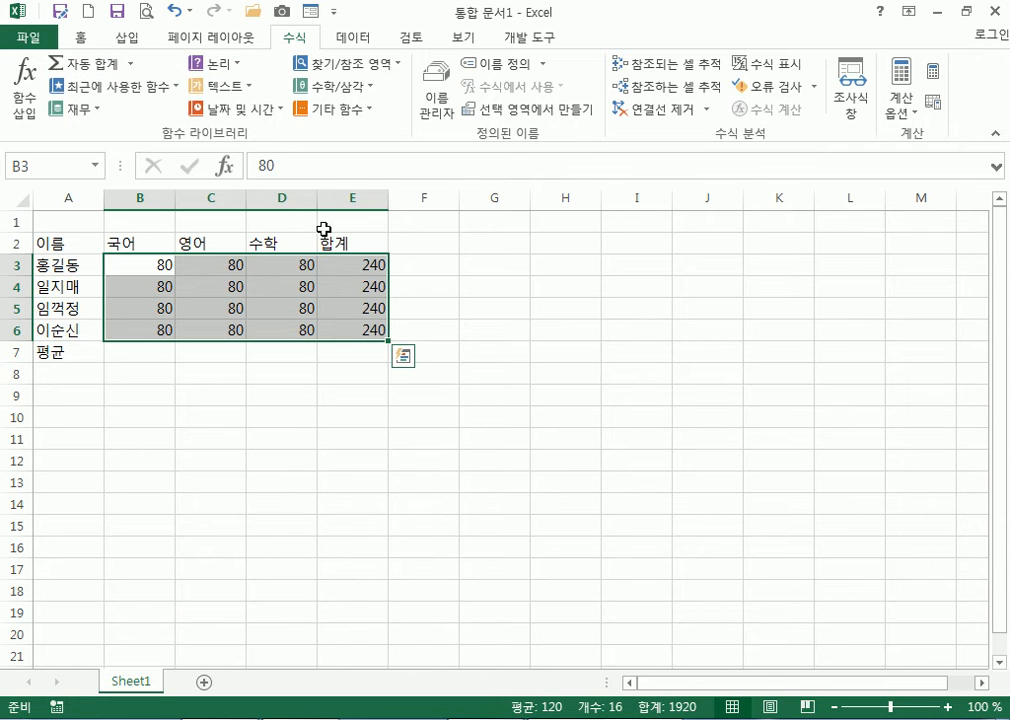
pyautogui.moveTo(158, 261); pyautogui.dragTo(286, 350)
pyautogui.click(131, 64)
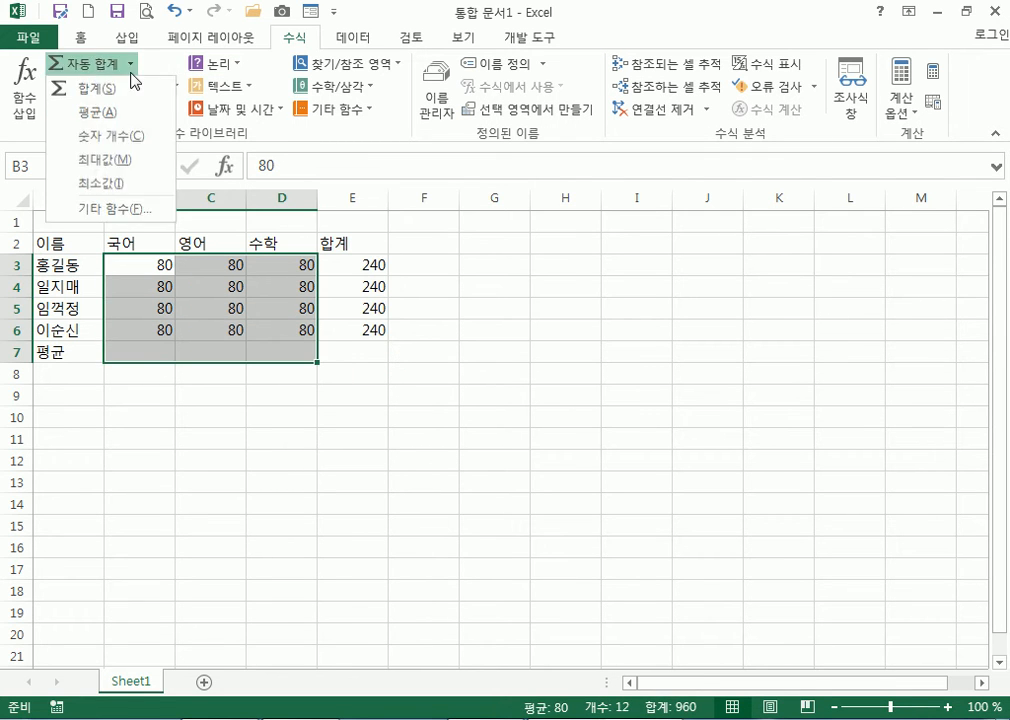
pyautogui.click(126, 107)
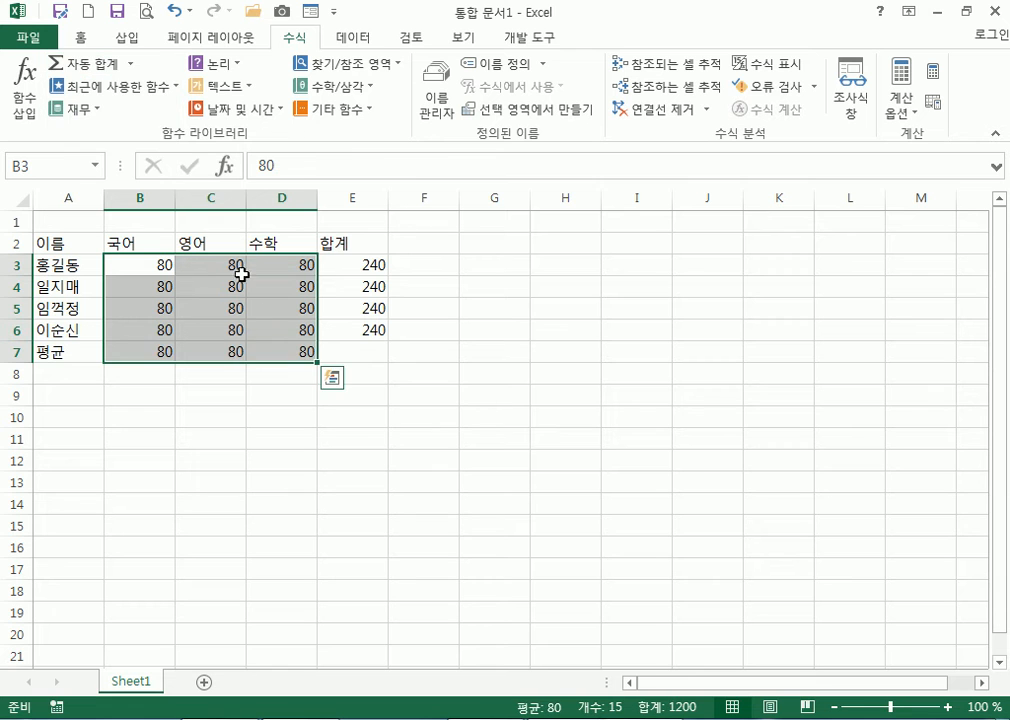
# Change the first two 국어 scores to 50 and 70
pyautogui.click(159, 267)
pyautogui.write('50')
pyautogui.press('Return')
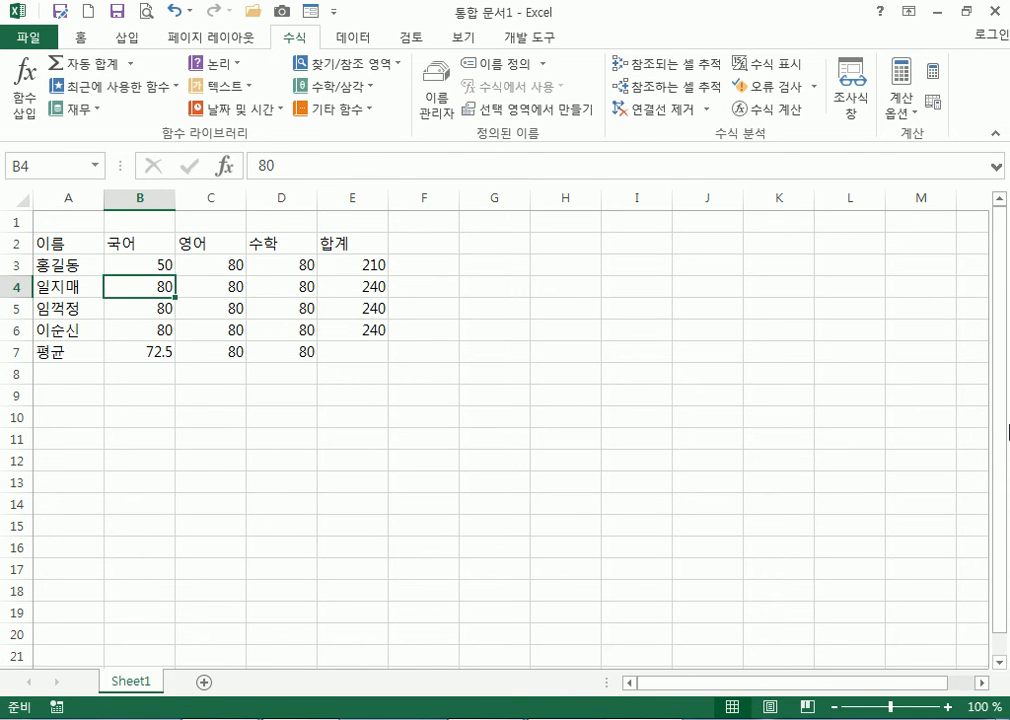
pyautogui.write('70')
pyautogui.press('Return')
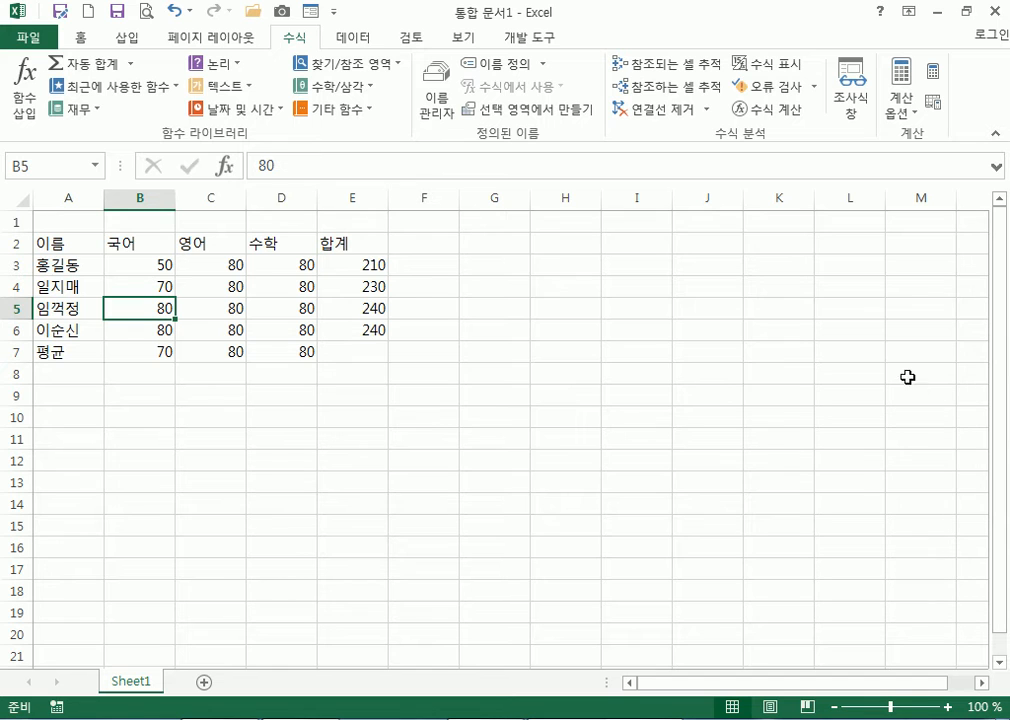
# Clear the totals in E3:E6 and averages in B7:D7, ending on cell A1
pyautogui.moveTo(361, 266); pyautogui.dragTo(355, 342)
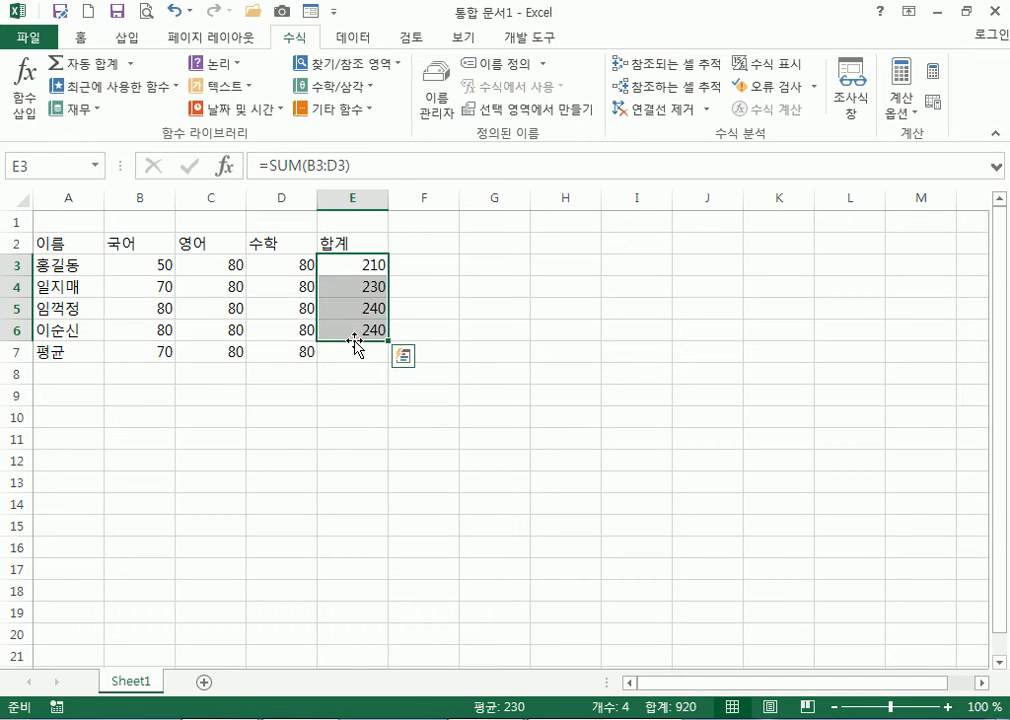
pyautogui.press('Delete')
pyautogui.moveTo(131, 352); pyautogui.dragTo(290, 354)
pyautogui.press('Delete')
pyautogui.click(449, 265)
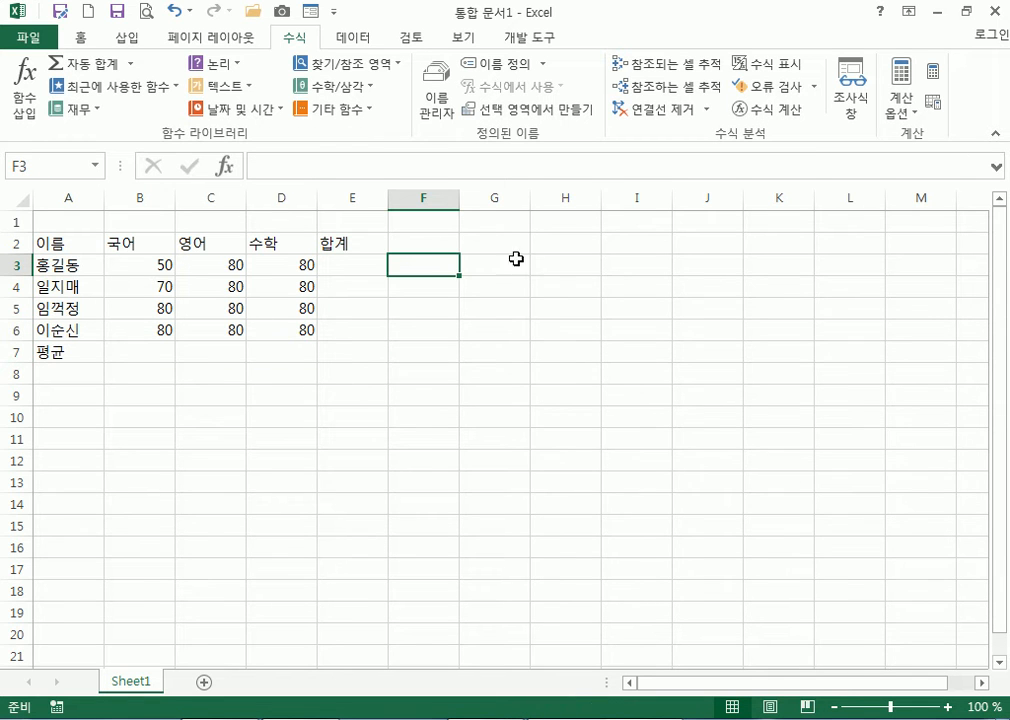
pyautogui.click(488, 241)
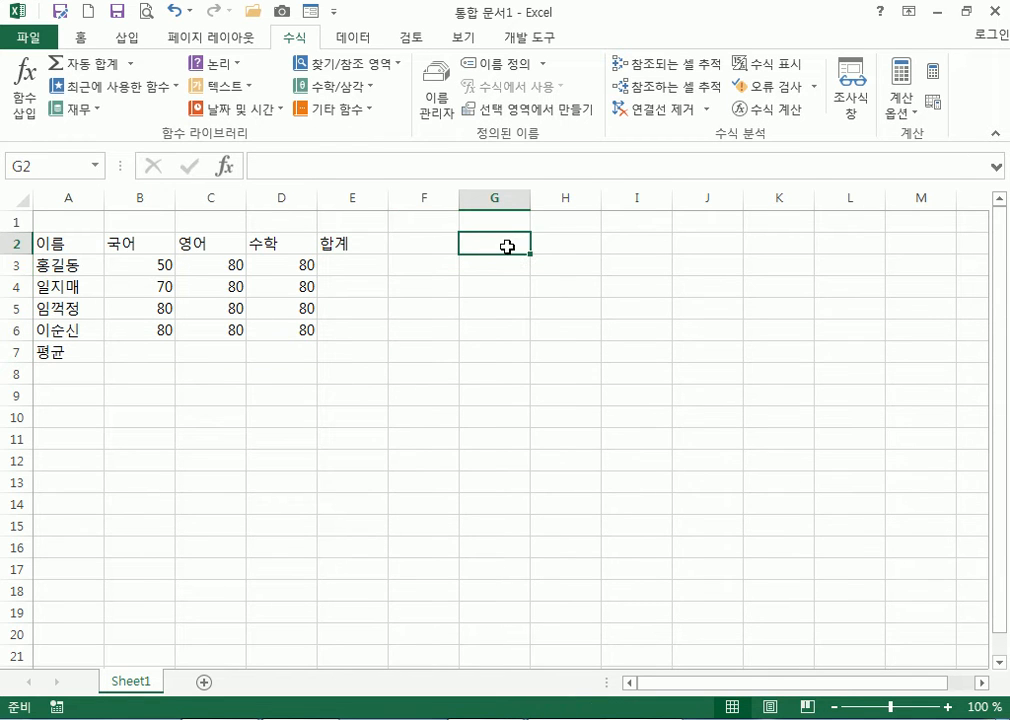
pyautogui.click(557, 243)
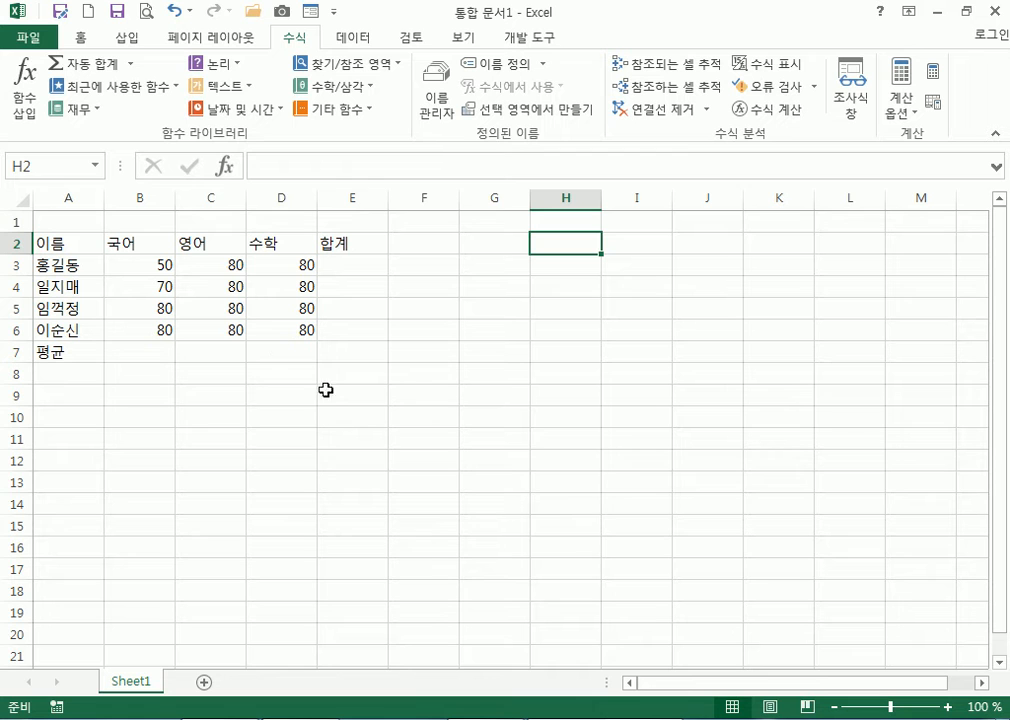
pyautogui.click(63, 222)
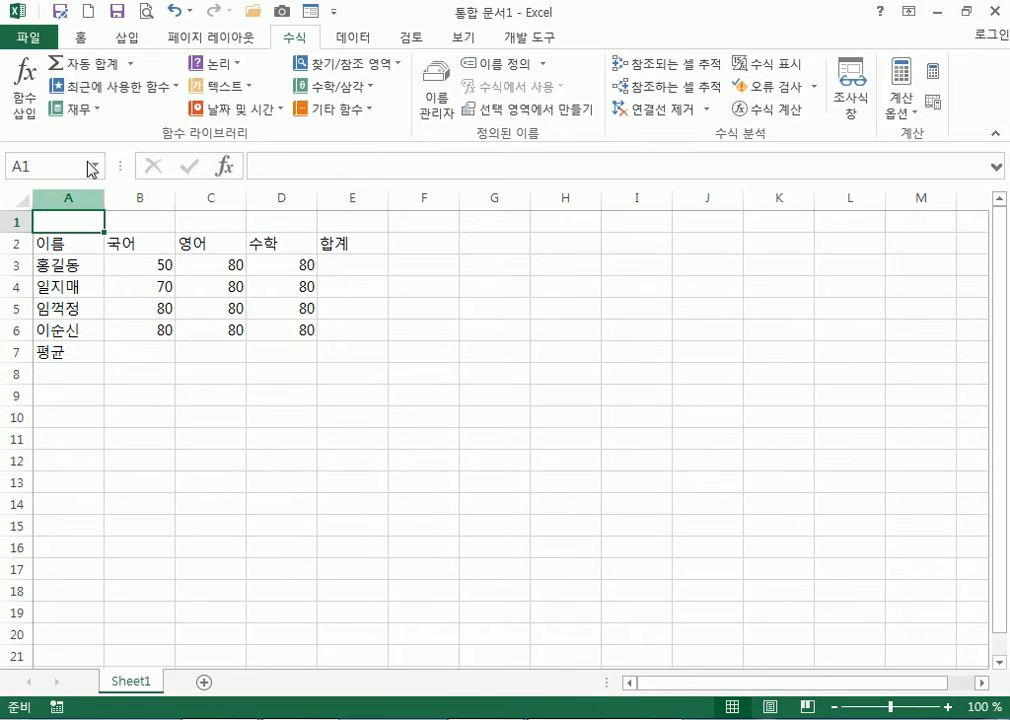
# Record the 합계 macro, AutoSumming B3:E6 so column E shows totals 210, 230, 240, 240
pyautogui.click(527, 40)
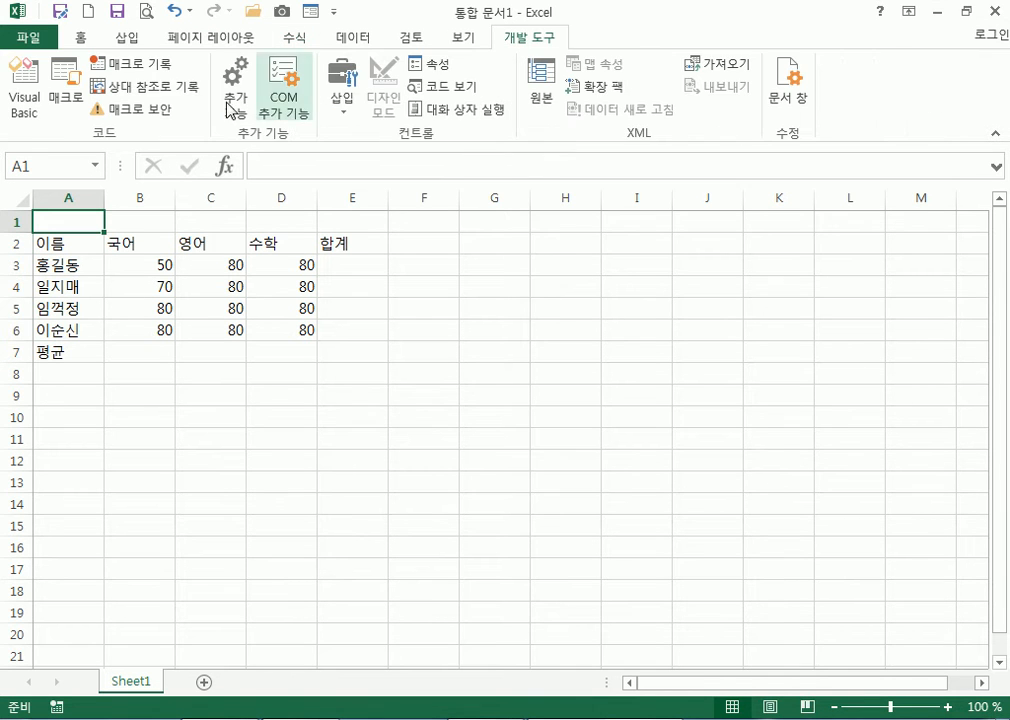
pyautogui.scroll(3, 186, 255)
pyautogui.scroll(1, 186, 255)
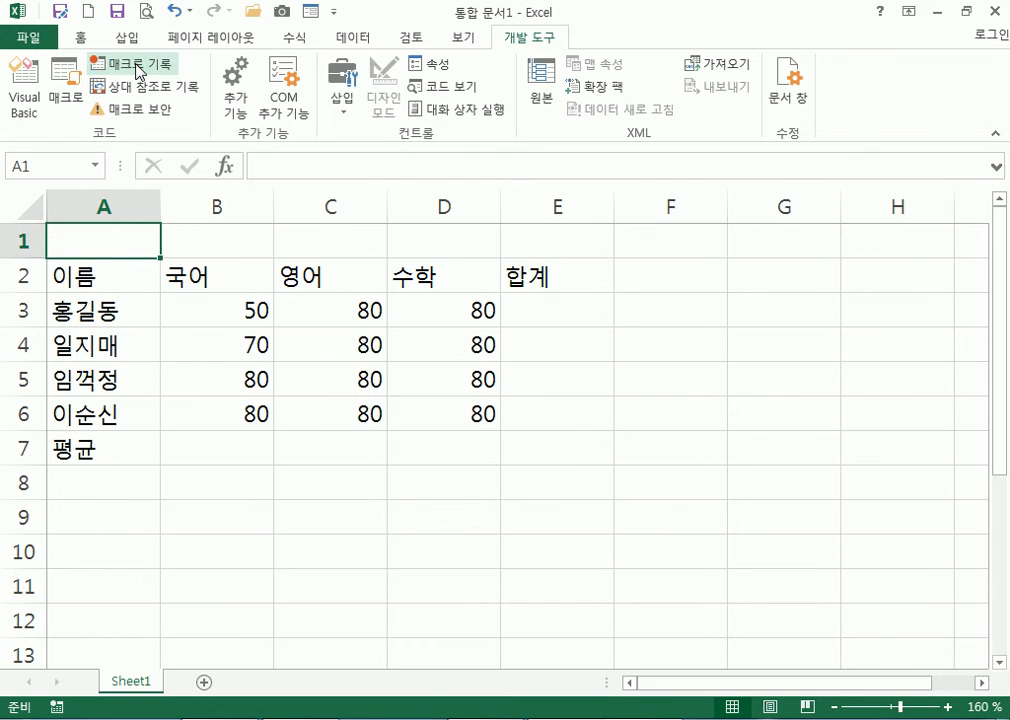
pyautogui.click(131, 64)
pyautogui.write('ㅎ')
pyautogui.write('계')
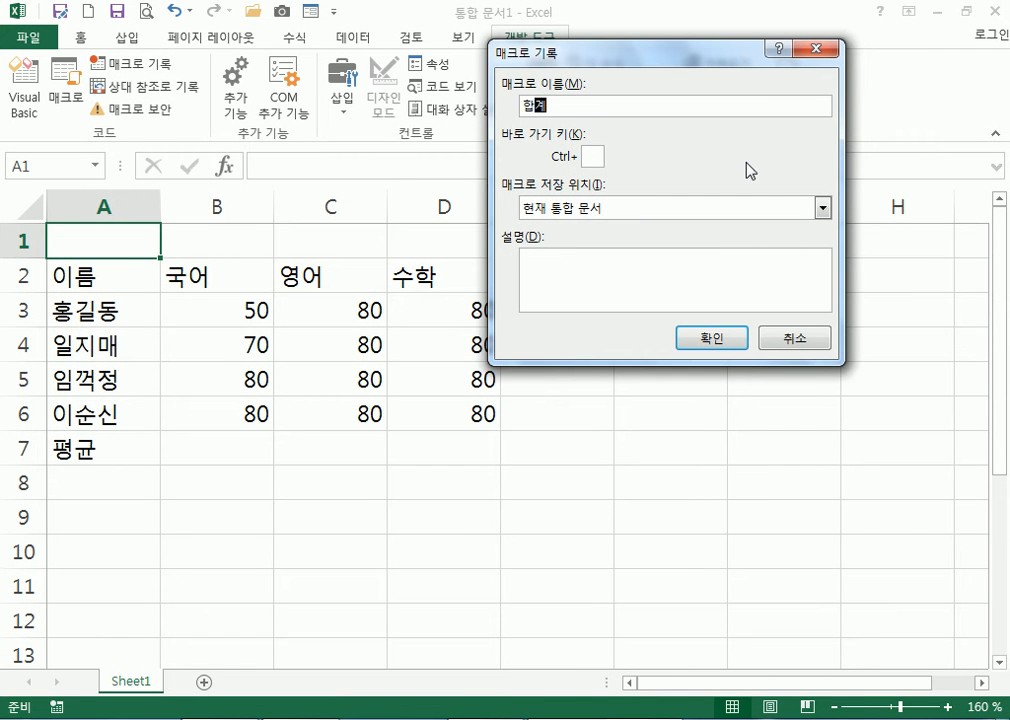
pyautogui.click(712, 337)
pyautogui.moveTo(258, 310); pyautogui.dragTo(555, 404)
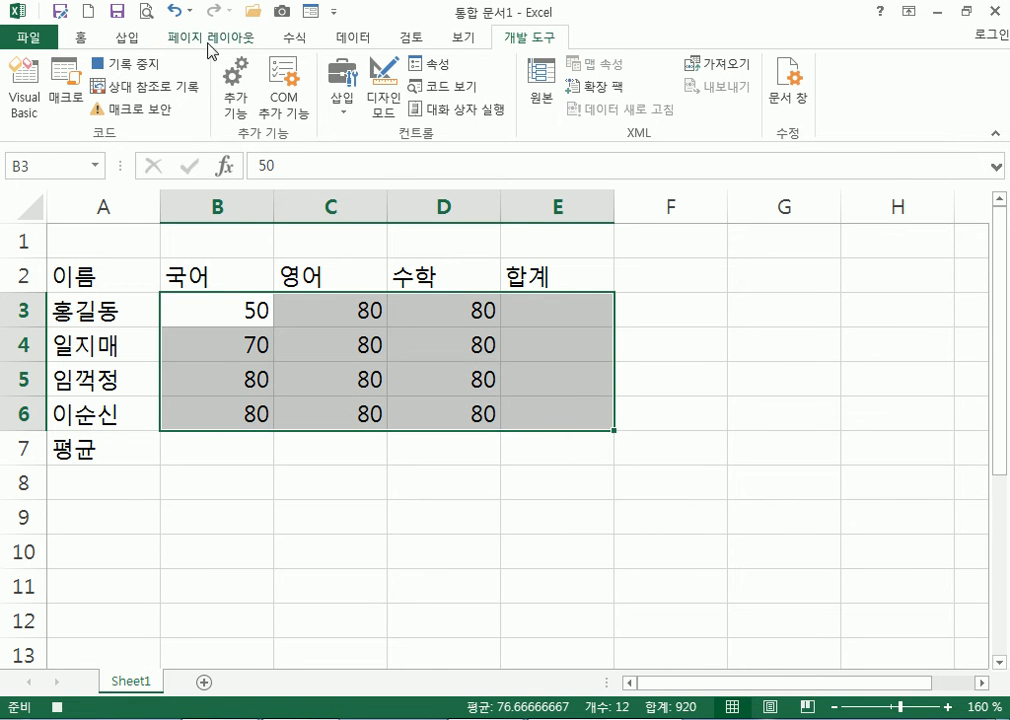
pyautogui.click(295, 37)
pyautogui.click(88, 63)
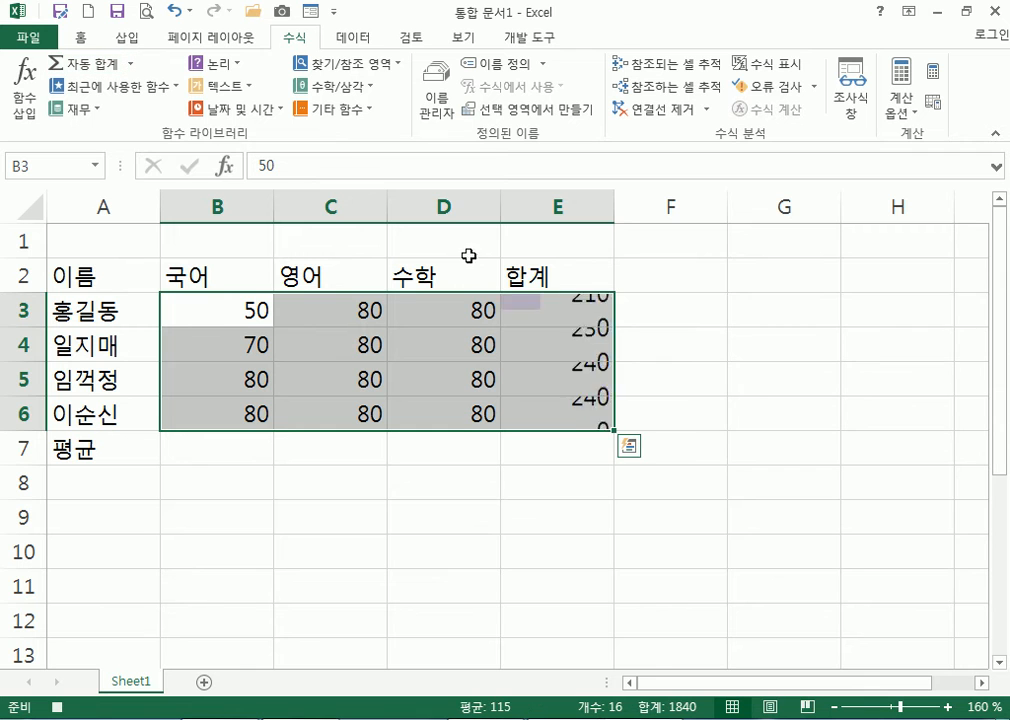
pyautogui.click(124, 242)
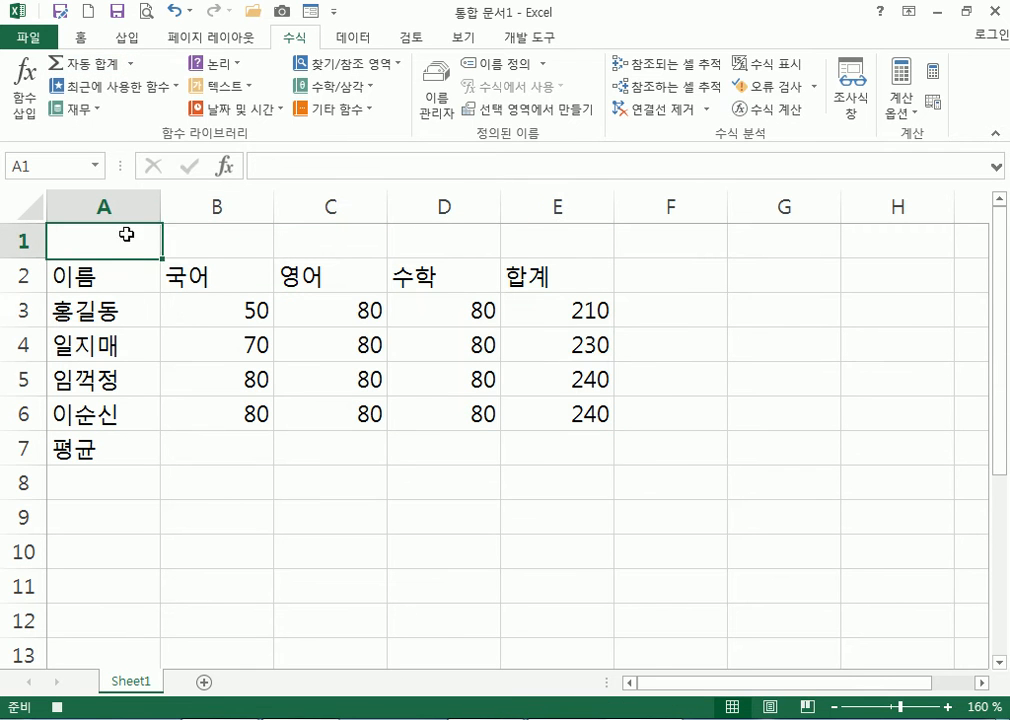
pyautogui.click(535, 40)
pyautogui.click(127, 64)
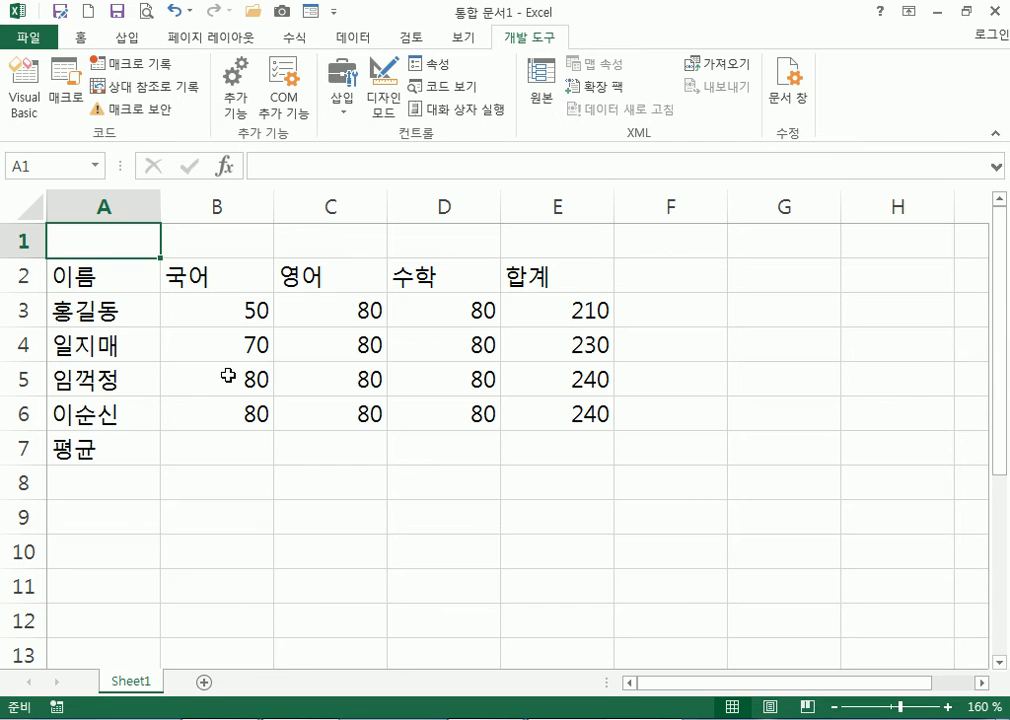
# Record the 평균 macro, using AutoSum Average on B3:D7 so row 7 shows 70, 80, 80
pyautogui.click(66, 92)
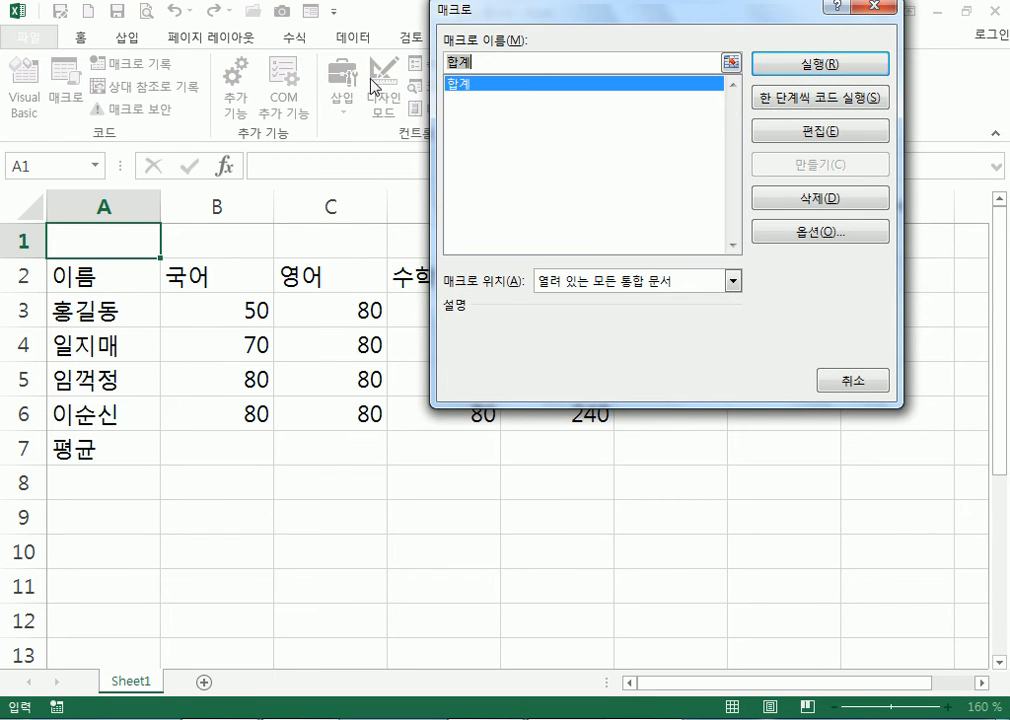
pyautogui.click(810, 66)
pyautogui.click(160, 70)
pyautogui.write('ㅍ')
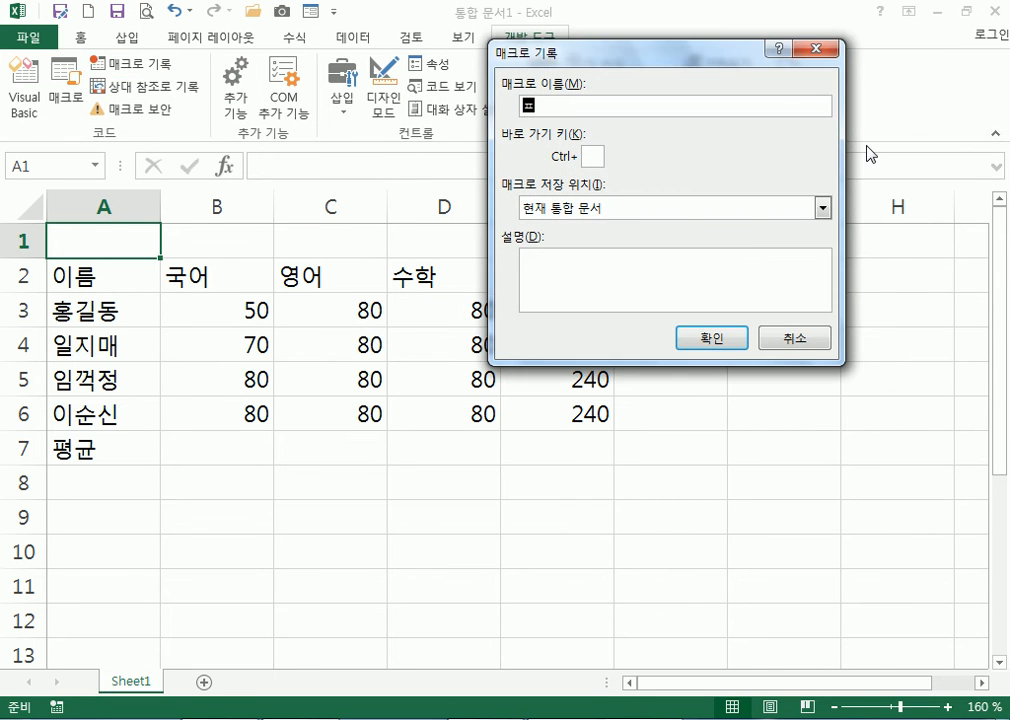
pyautogui.write('균')
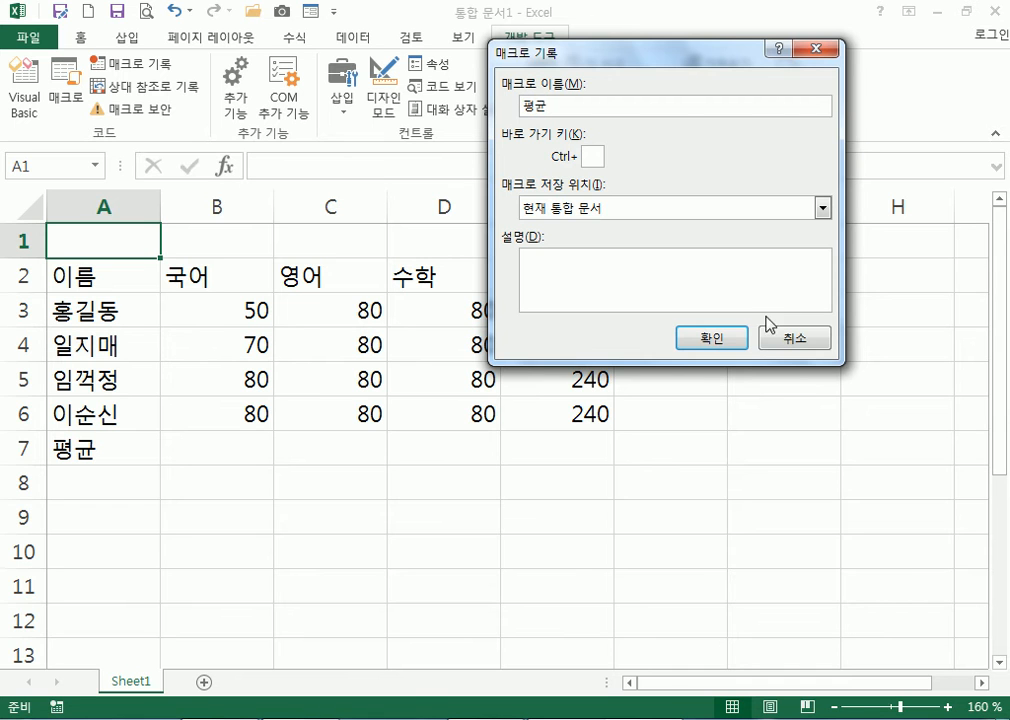
pyautogui.click(712, 338)
pyautogui.moveTo(237, 314); pyautogui.dragTo(457, 442)
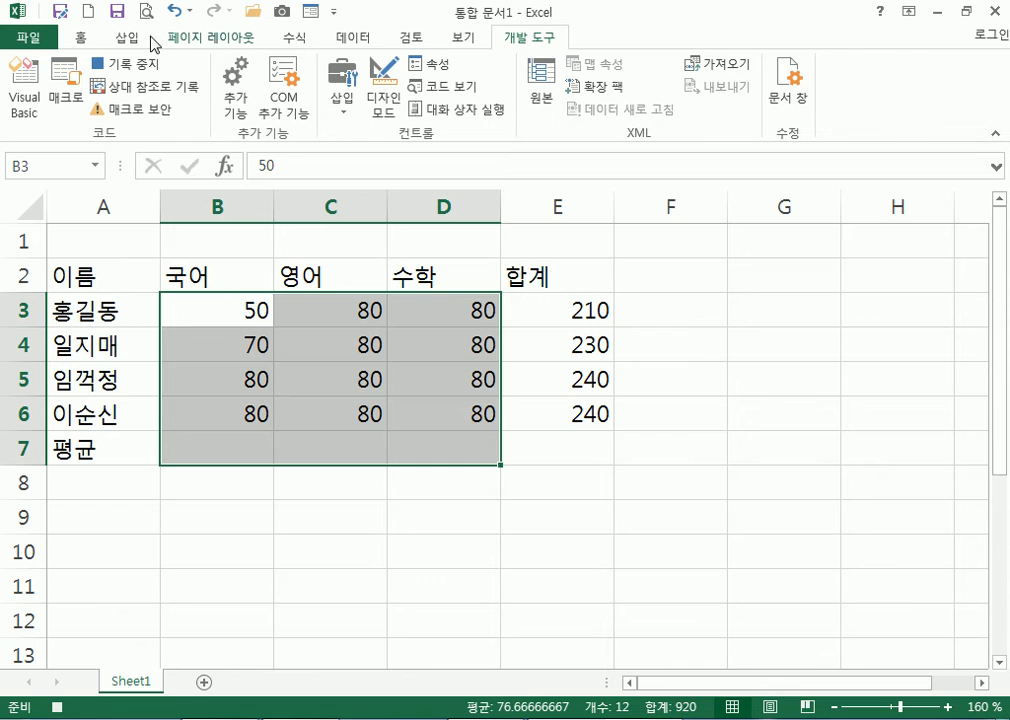
pyautogui.click(294, 37)
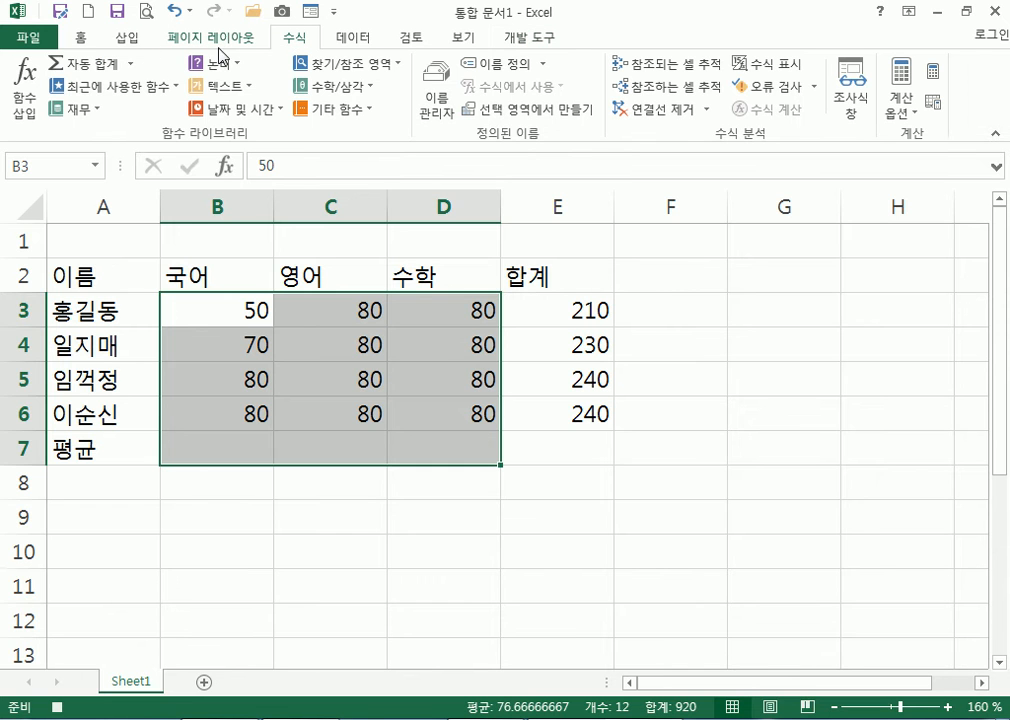
pyautogui.click(134, 66)
pyautogui.click(112, 109)
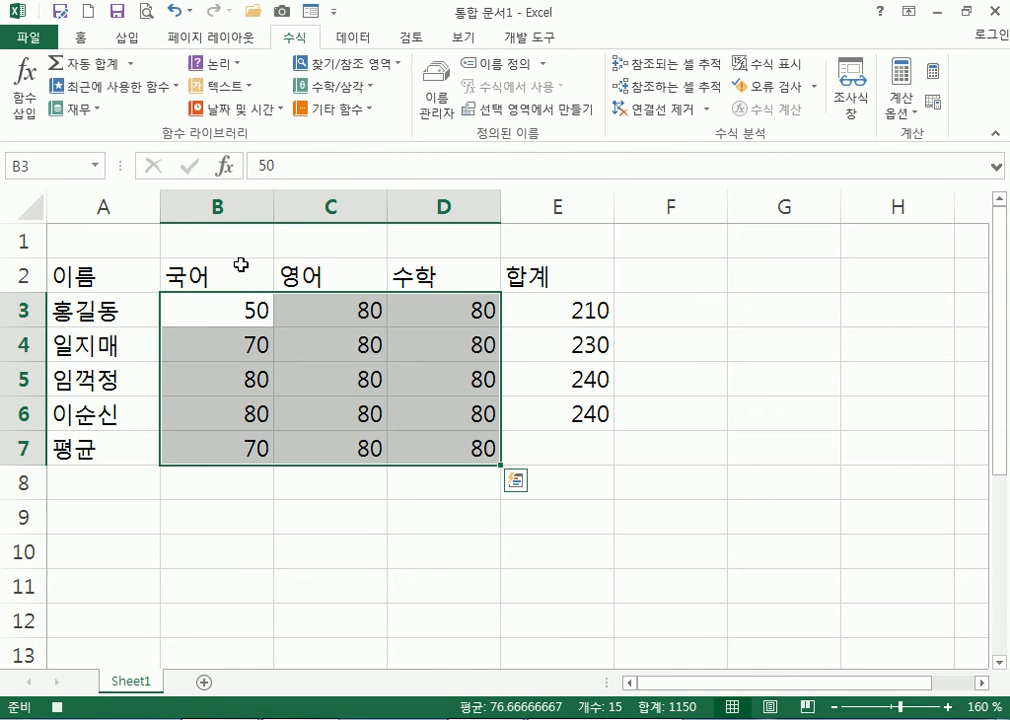
pyautogui.click(127, 239)
pyautogui.click(538, 38)
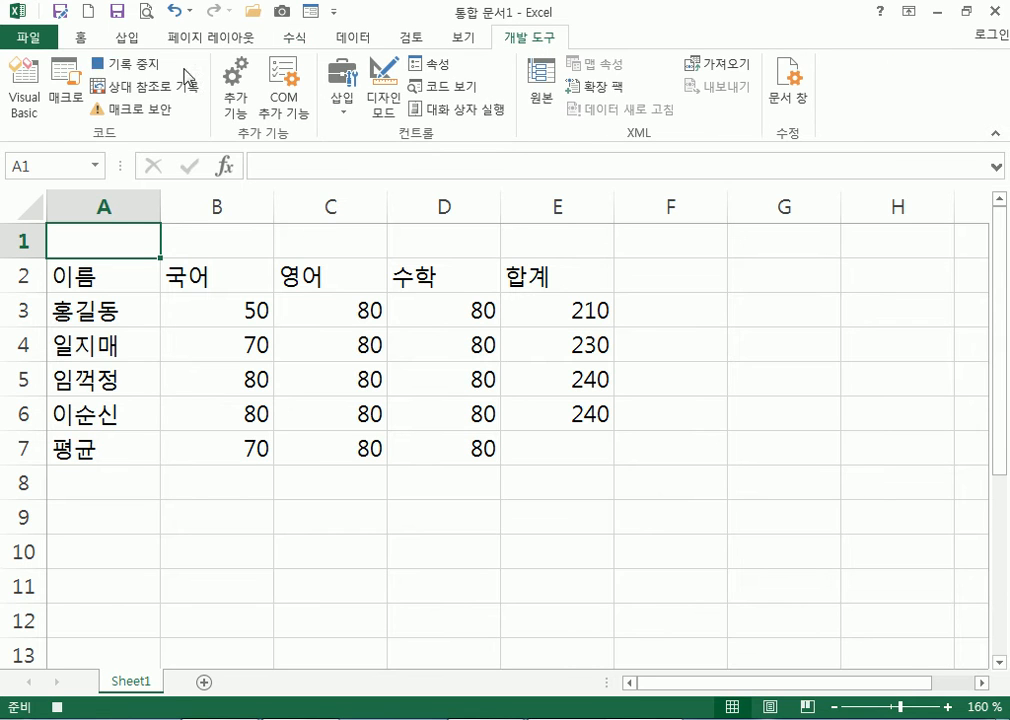
# Stop recording 평균, then change the scores: C4 to 90, C5 to 70, D5 to 100
pyautogui.click(122, 63)
pyautogui.click(338, 347)
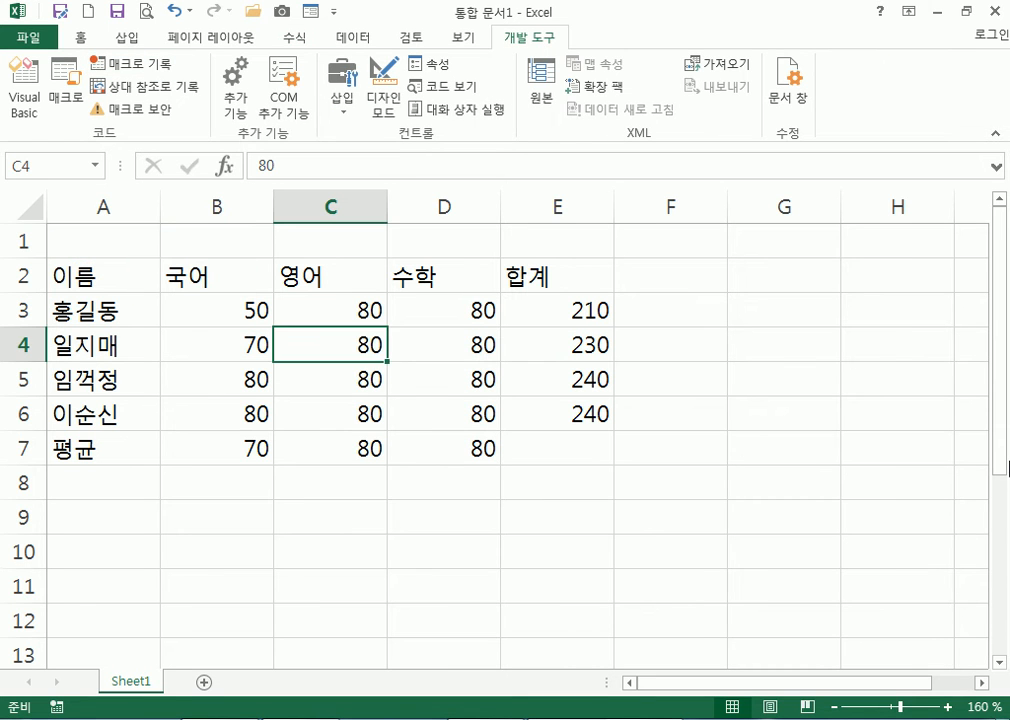
pyautogui.write('90')
pyautogui.press('Return')
pyautogui.write('70')
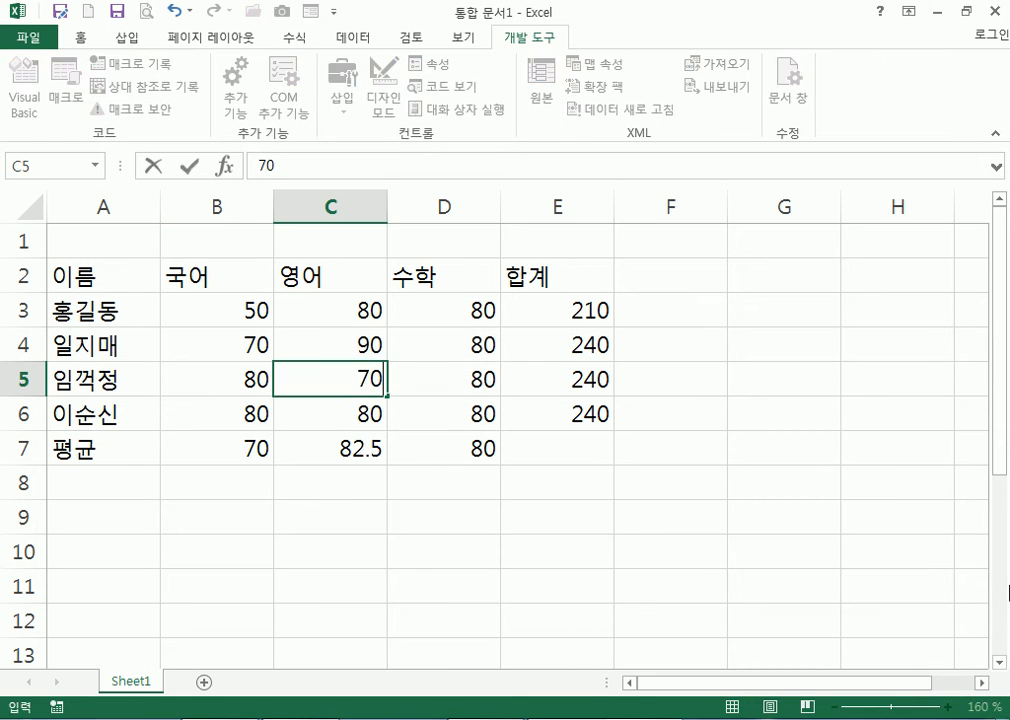
pyautogui.press('Return')
pyautogui.press('Right')
pyautogui.press('Up')
pyautogui.write('100')
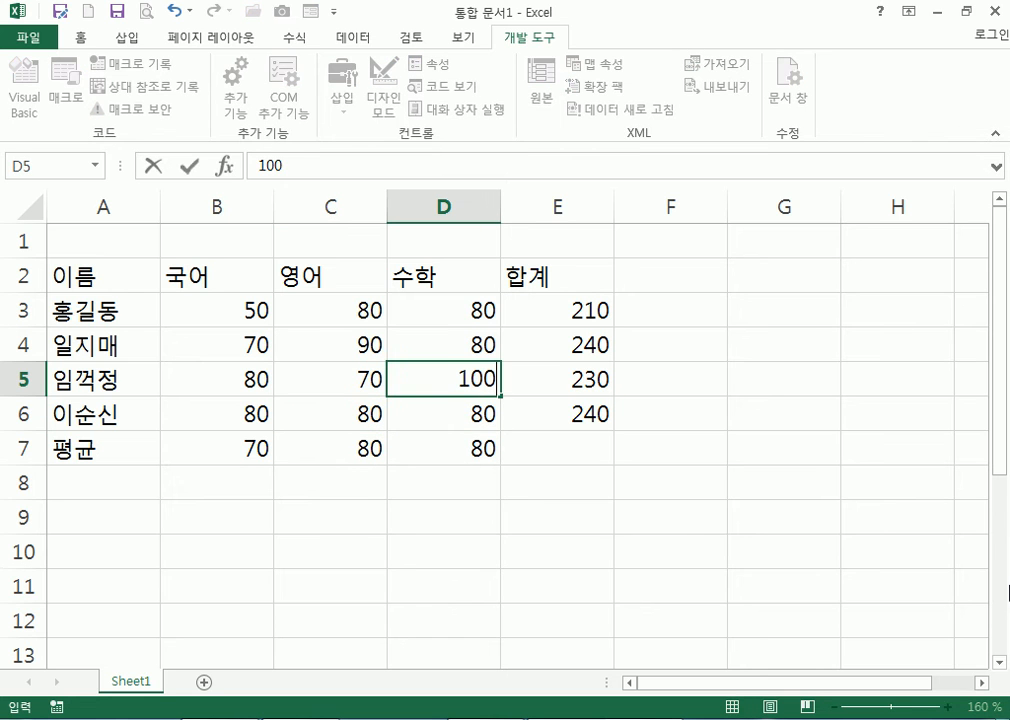
pyautogui.press('Return')
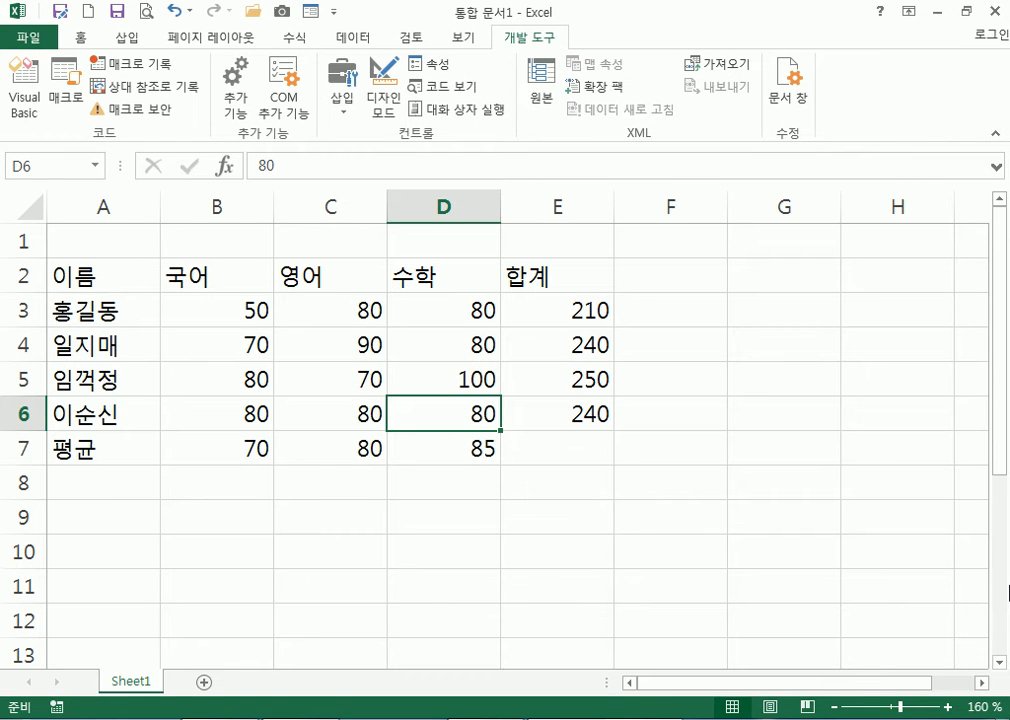
# Clear the totals in E3:E6 and the averages in B7:D7
pyautogui.moveTo(564, 314); pyautogui.dragTo(582, 413)
pyautogui.press('Delete')
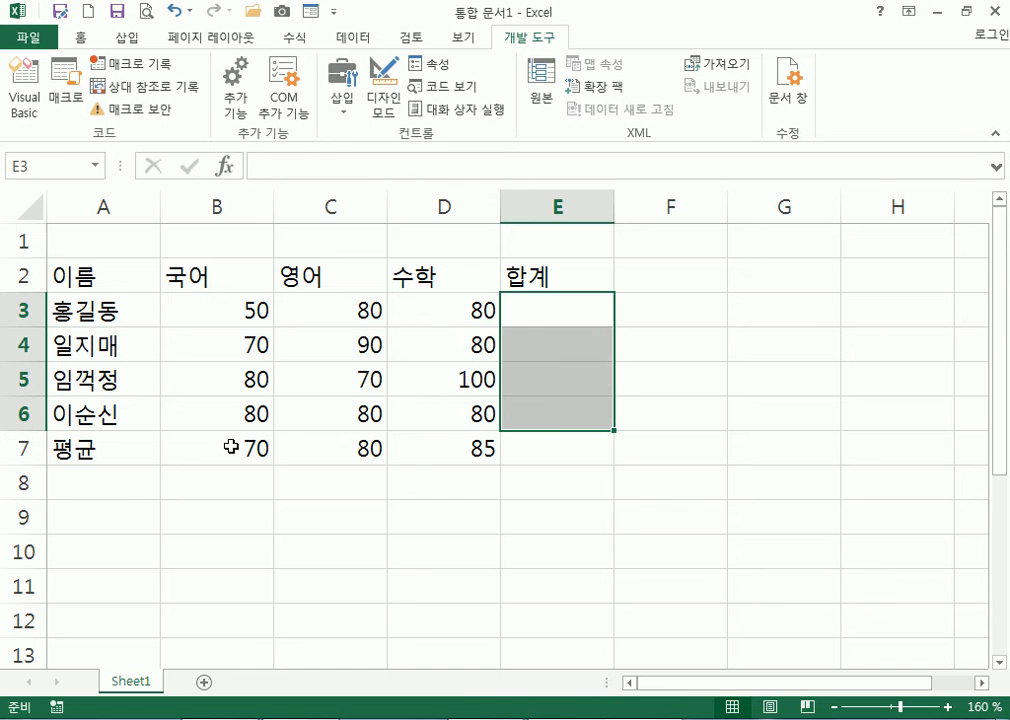
pyautogui.moveTo(266, 447); pyautogui.dragTo(426, 440)
pyautogui.press('Delete')
pyautogui.click(125, 253)
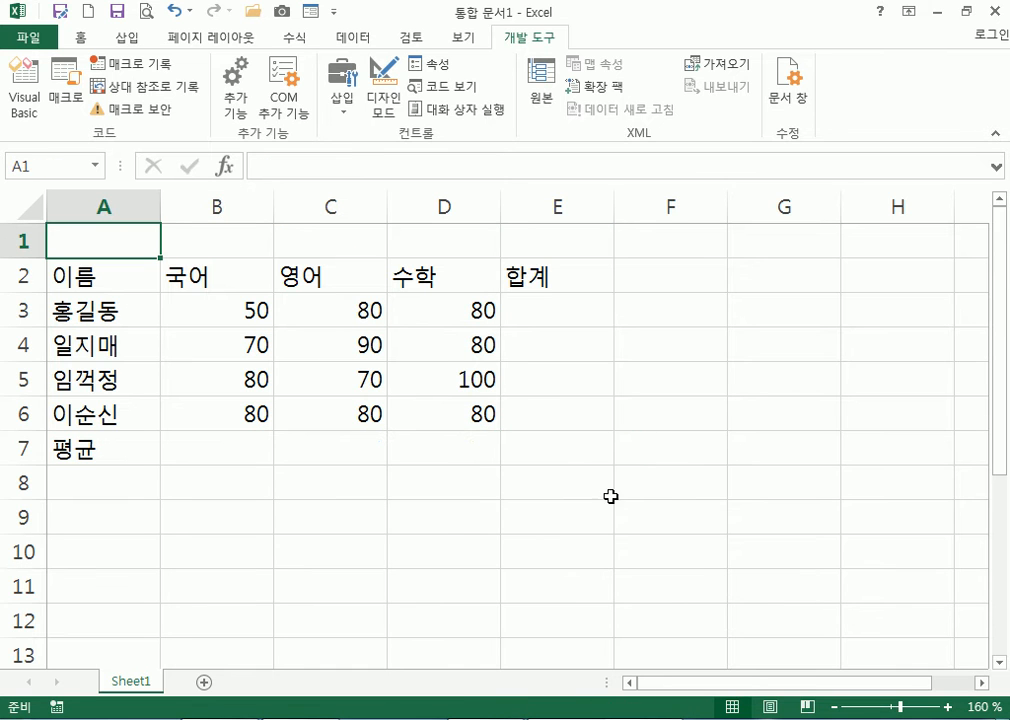
# Run the 합계 macro to refill totals 210, 240, 250, 240, then run 평균
pyautogui.click(67, 97)
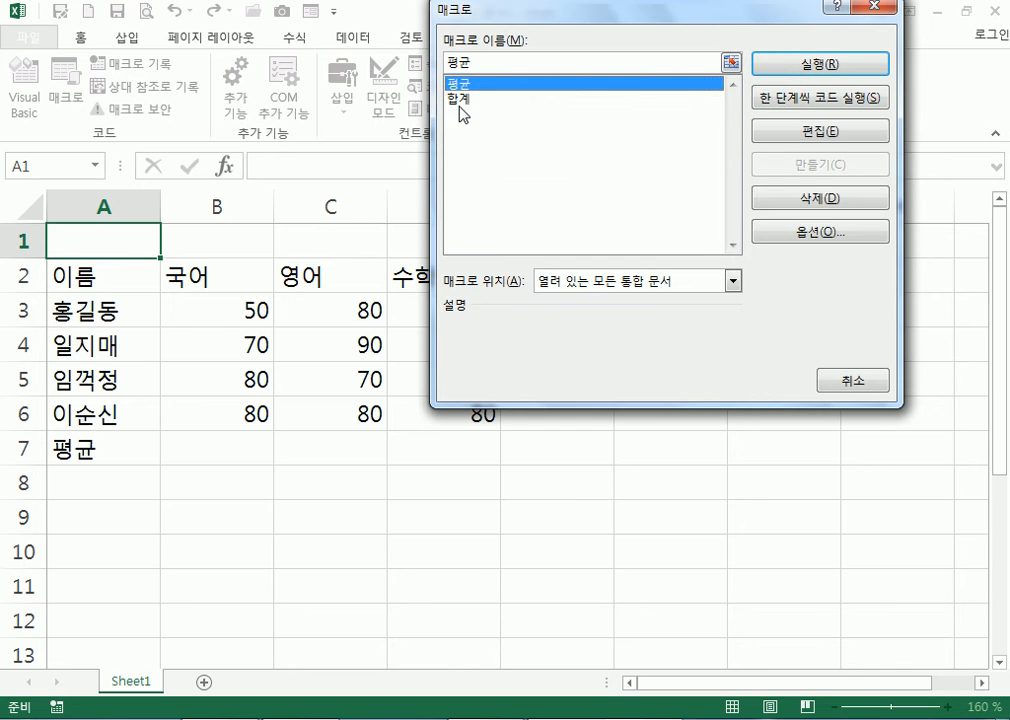
pyautogui.click(461, 99)
pyautogui.click(790, 64)
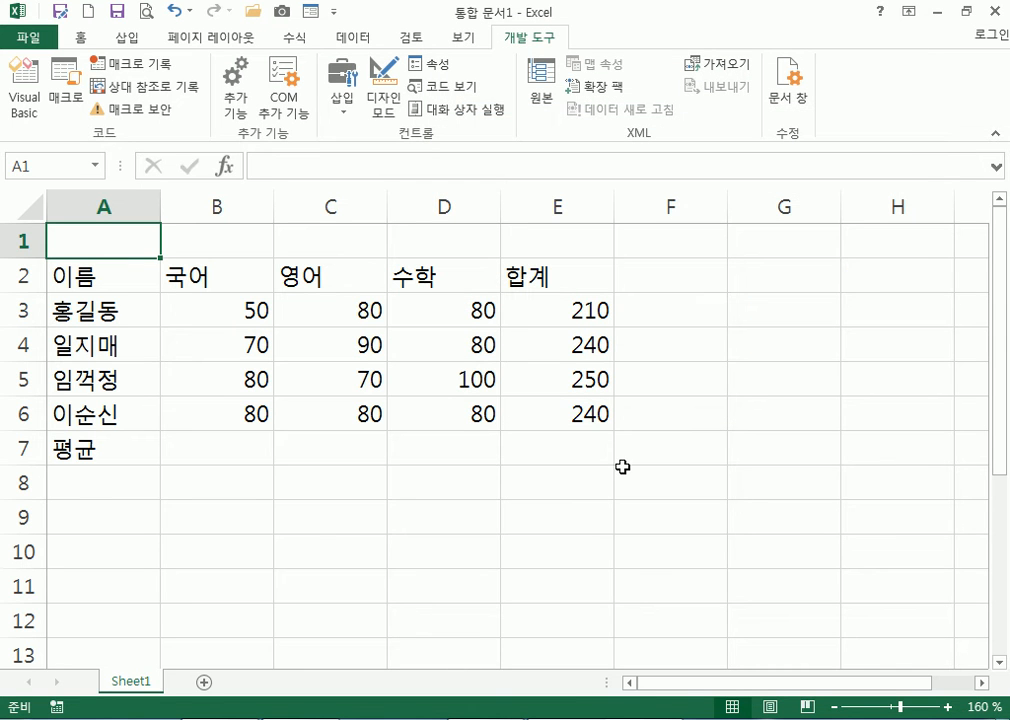
pyautogui.moveTo(577, 304); pyautogui.dragTo(582, 413)
pyautogui.press('Delete')
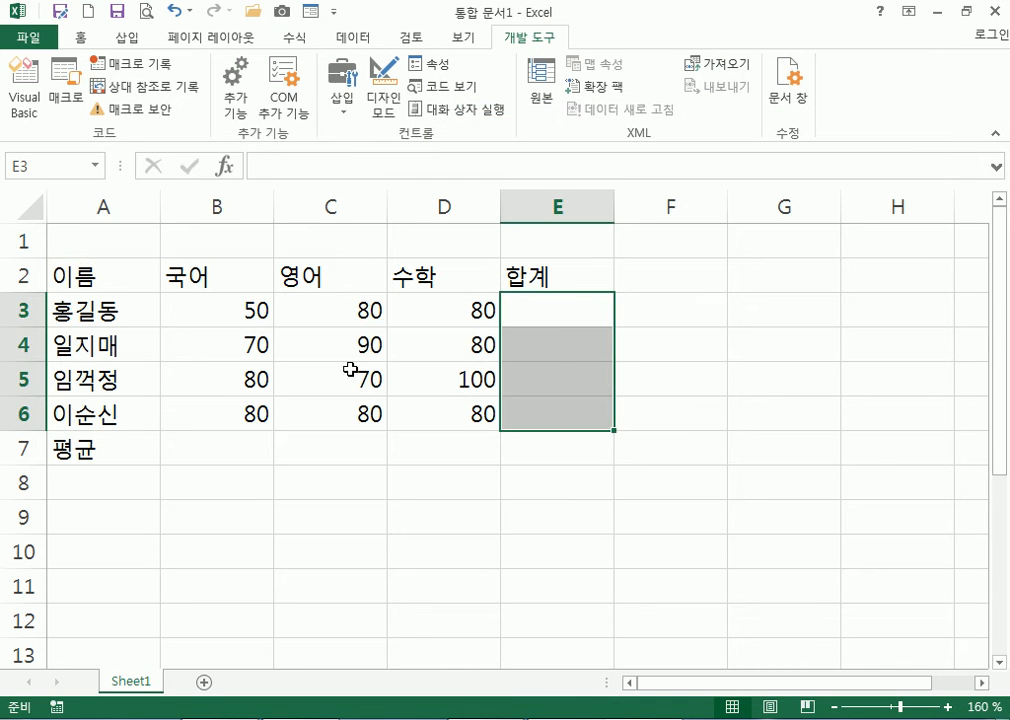
pyautogui.click(156, 246)
pyautogui.click(66, 85)
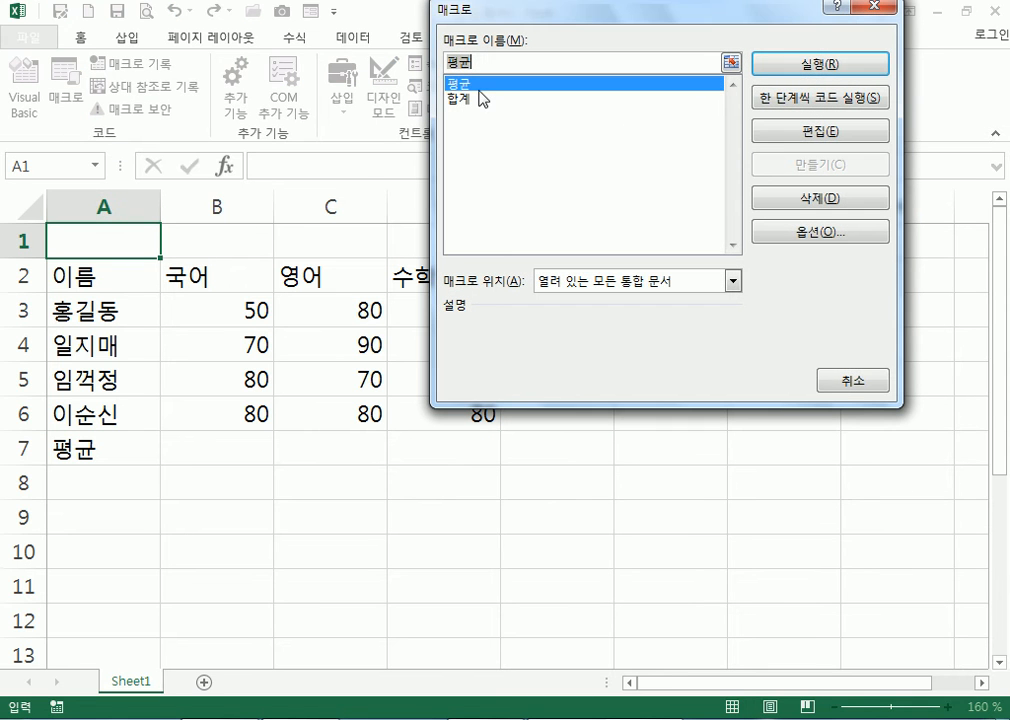
pyautogui.click(470, 99)
pyautogui.click(790, 64)
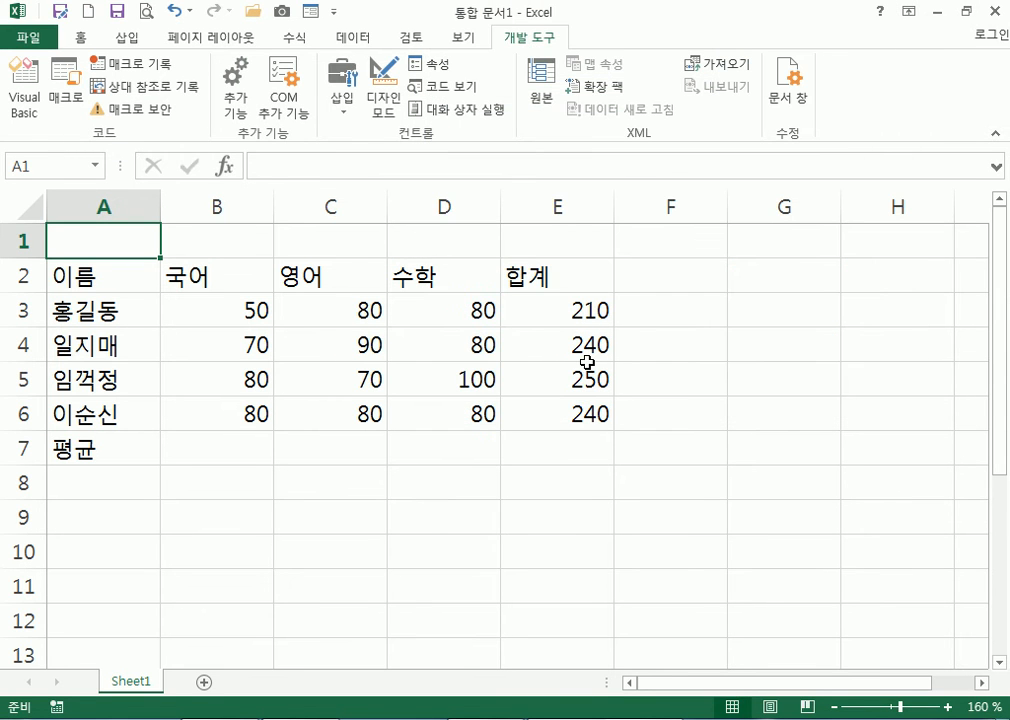
pyautogui.click(63, 88)
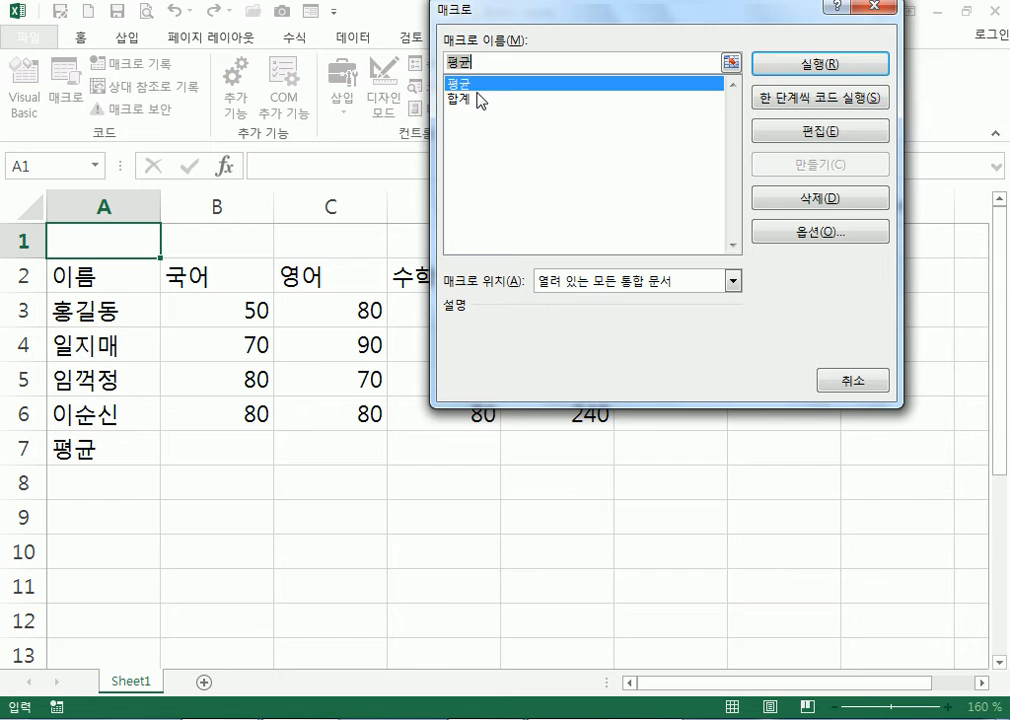
pyautogui.click(848, 70)
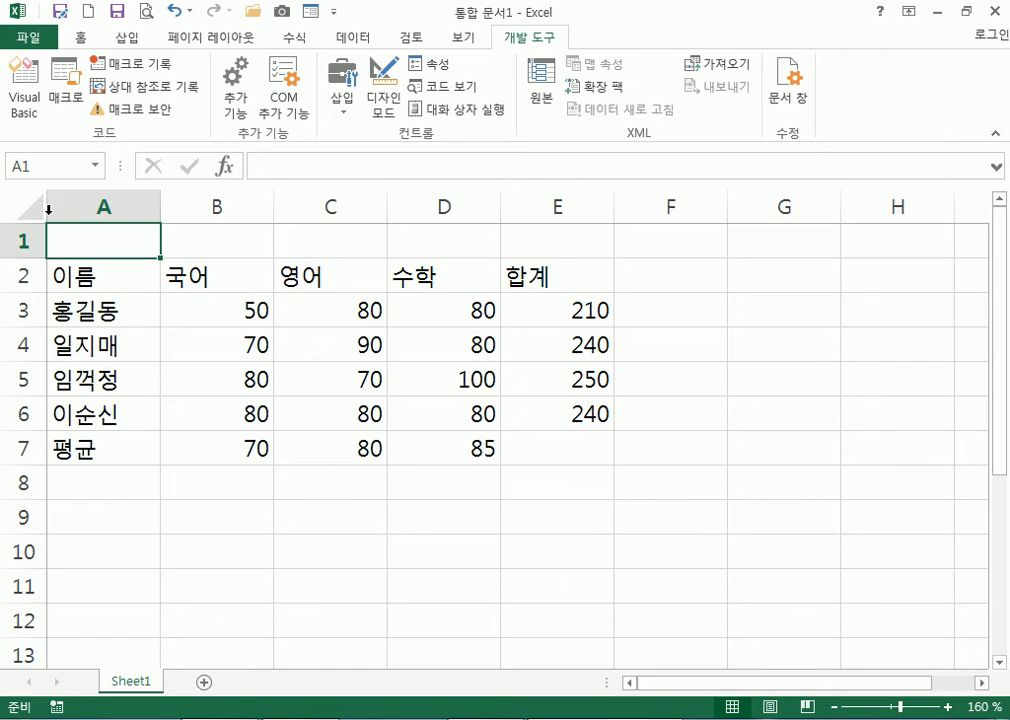
# Record a 합계지우기 macro that clears the totals in E3:E6
pyautogui.click(135, 64)
pyautogui.write('합계지우기')
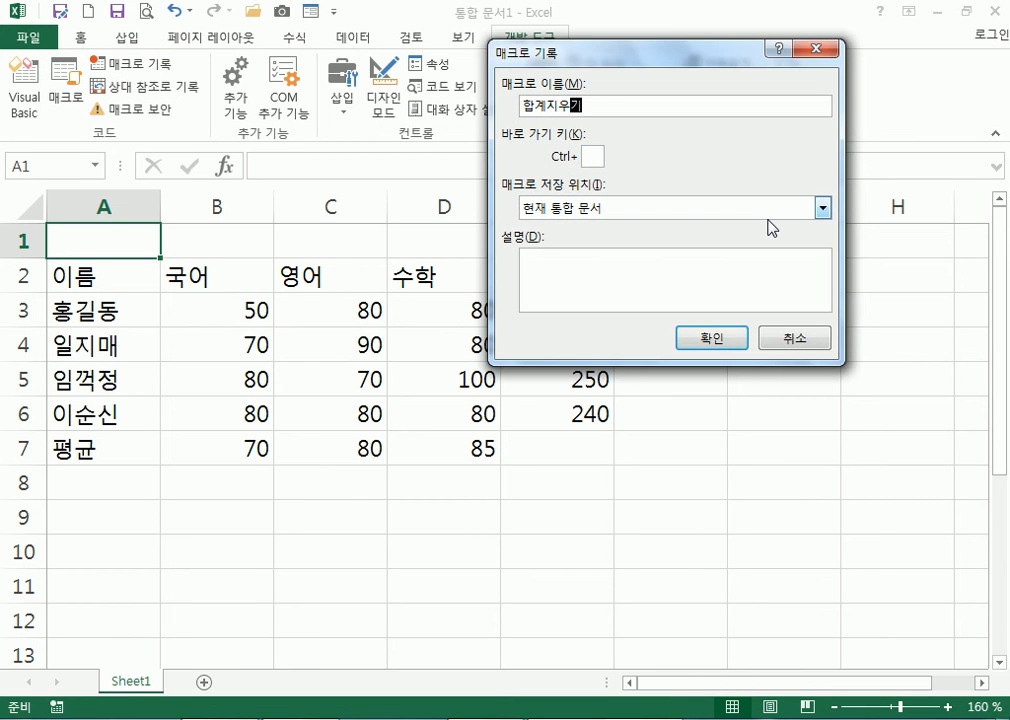
pyautogui.click(712, 338)
pyautogui.moveTo(537, 313); pyautogui.dragTo(536, 414)
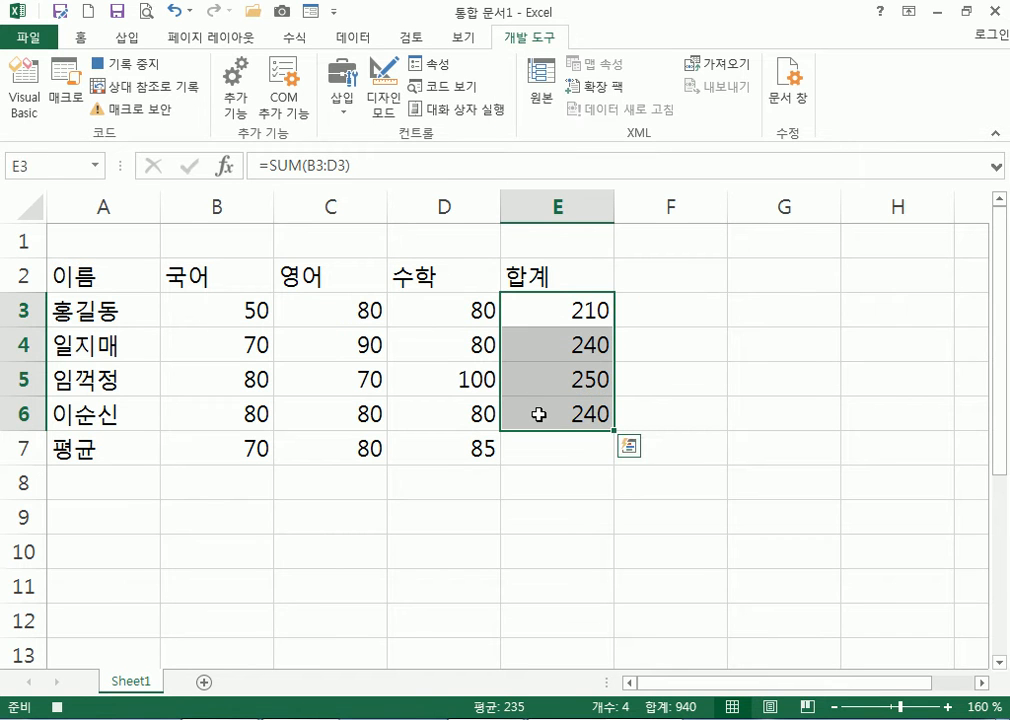
pyautogui.press('Delete')
pyautogui.click(93, 250)
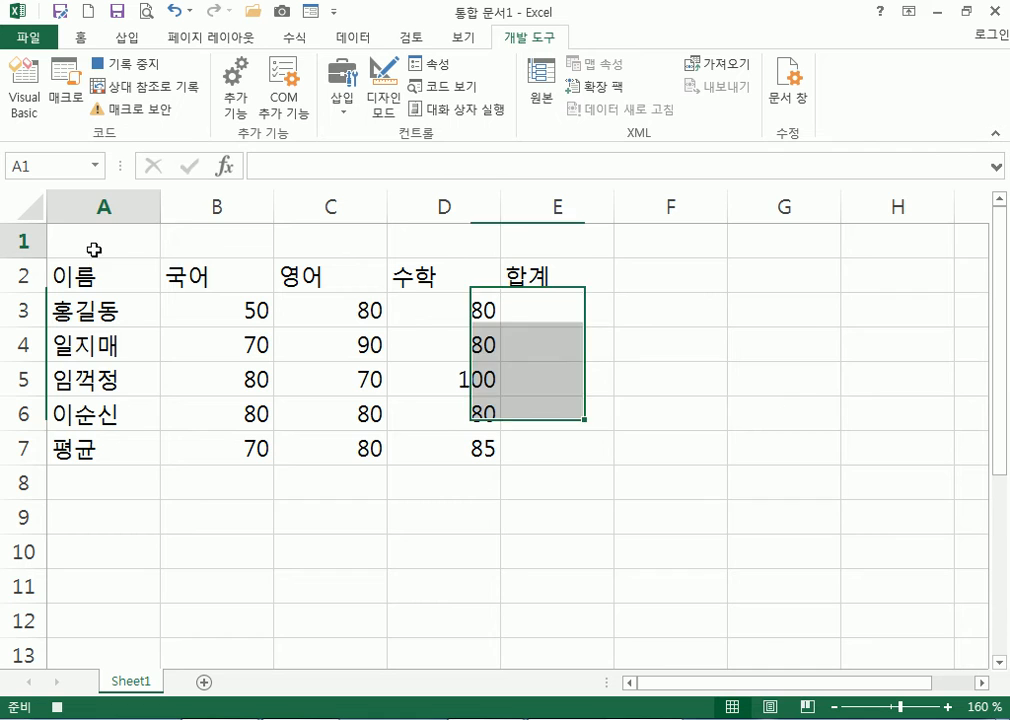
pyautogui.click(125, 63)
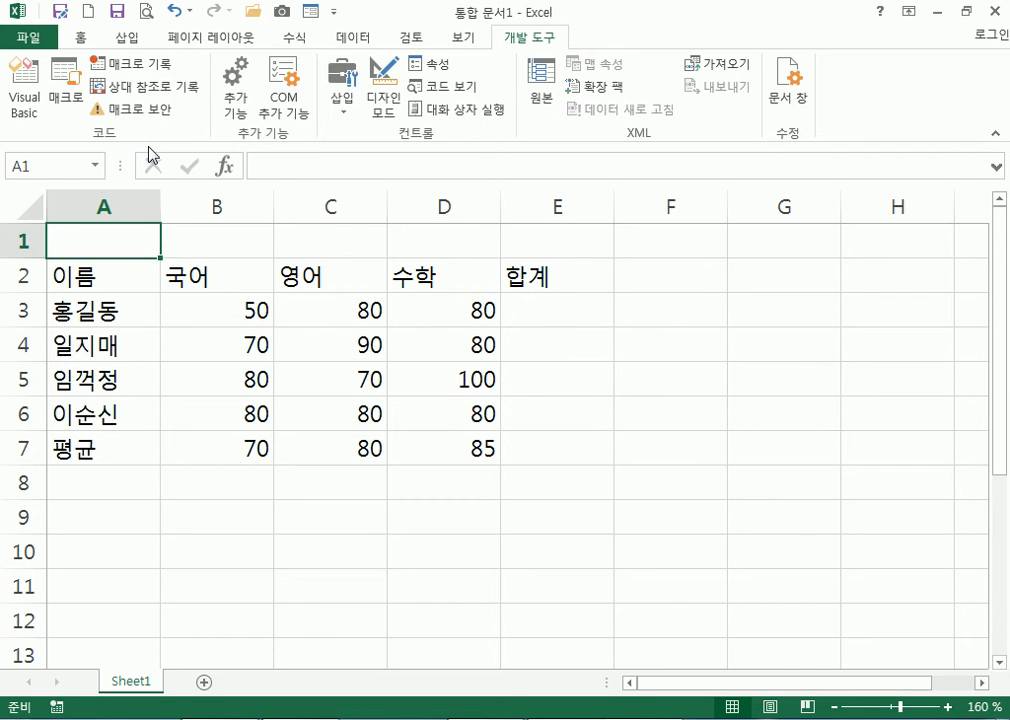
# Record a 평균지우기 macro that clears the averages in B7:D7
pyautogui.click(125, 63)
pyautogui.write('ㅌ')
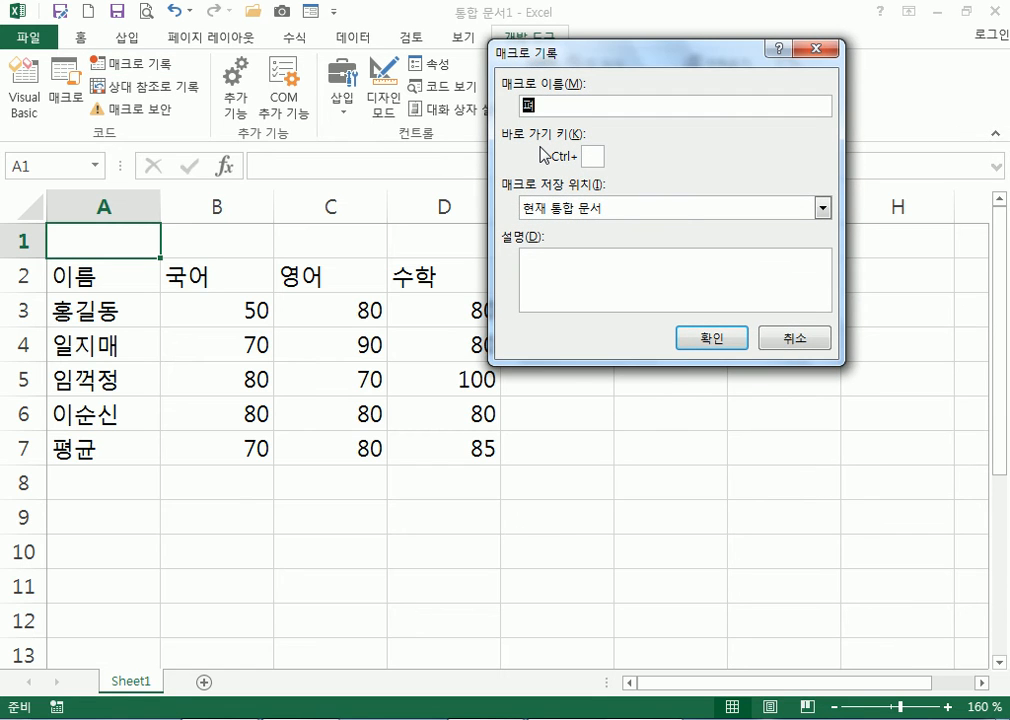
pyautogui.write('균지우기')
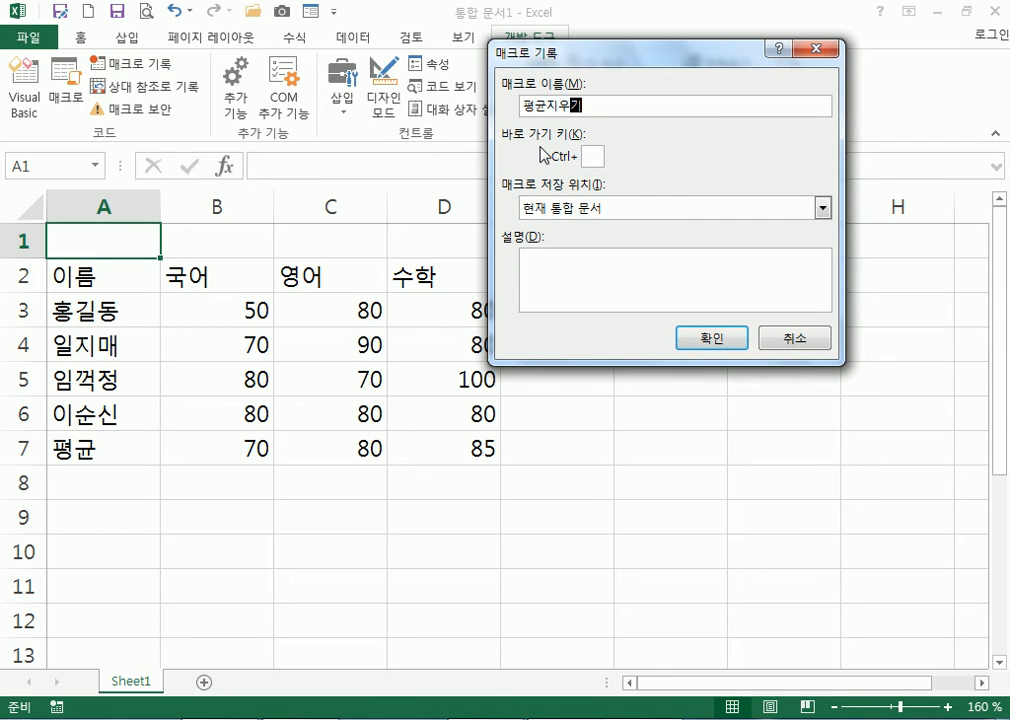
pyautogui.click(713, 338)
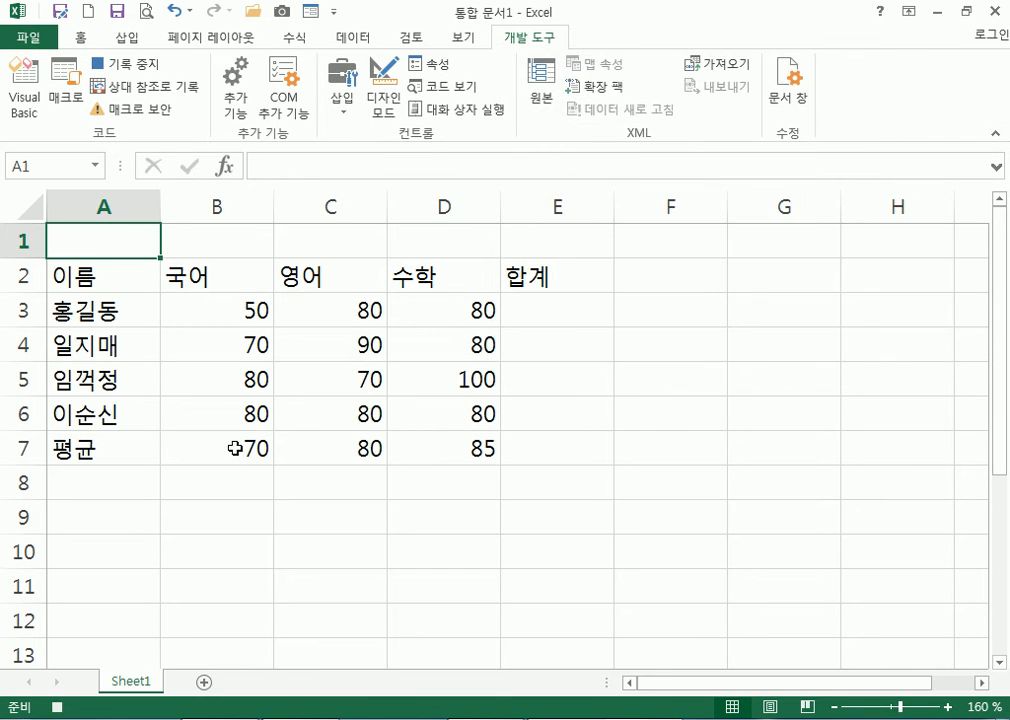
pyautogui.moveTo(216, 452); pyautogui.dragTo(453, 452)
pyautogui.press('Delete')
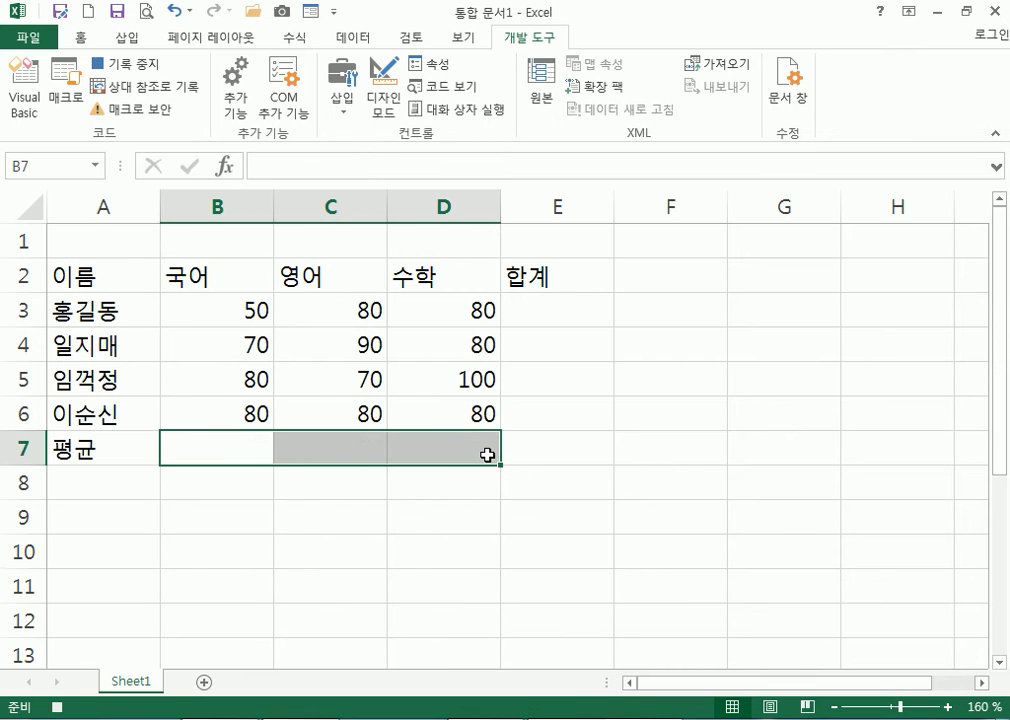
pyautogui.click(83, 232)
pyautogui.click(125, 62)
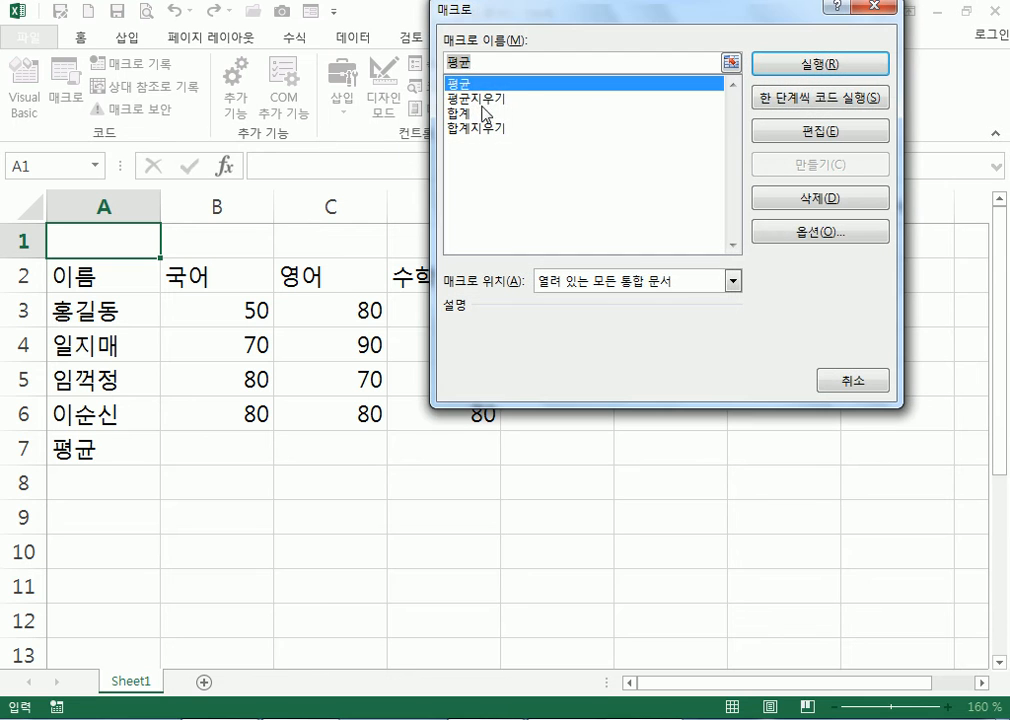
# Run 합계 to fill the totals column, then run 합계지우기 to empty column E again
pyautogui.click(476, 113)
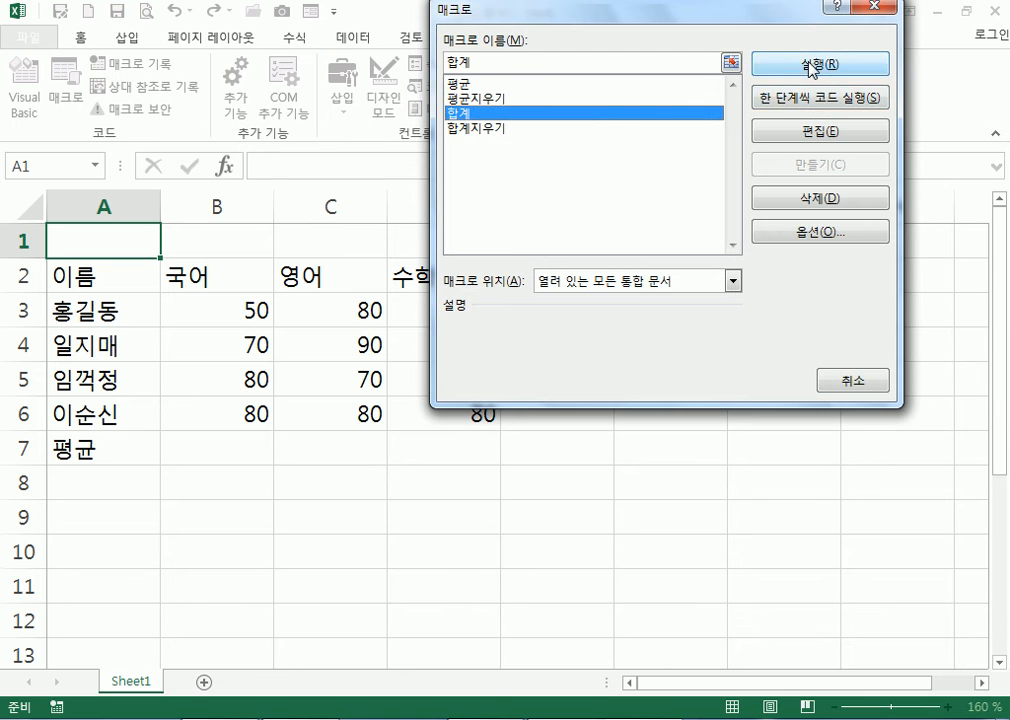
pyautogui.click(797, 70)
pyautogui.click(68, 105)
pyautogui.click(481, 127)
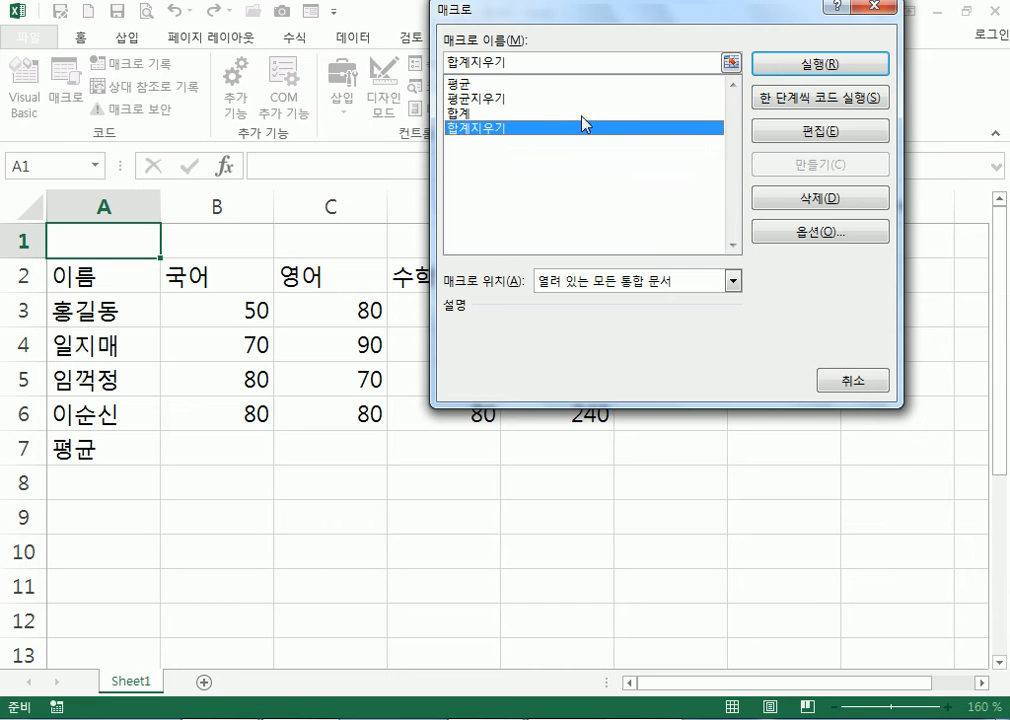
pyautogui.click(805, 74)
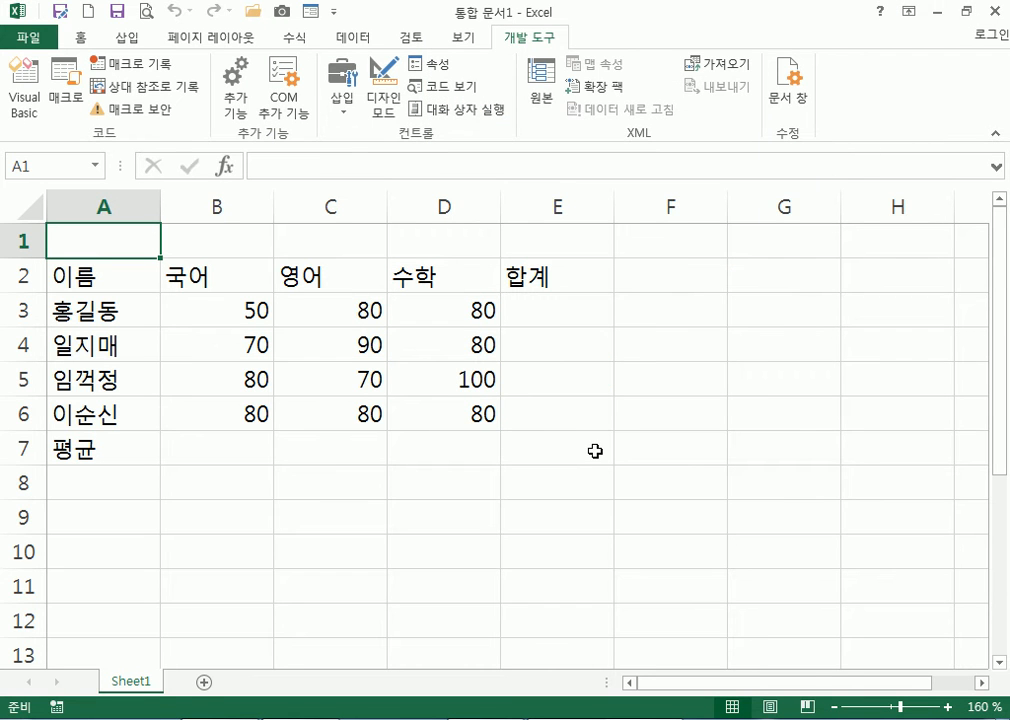
pyautogui.scroll(-1, 601, 437)
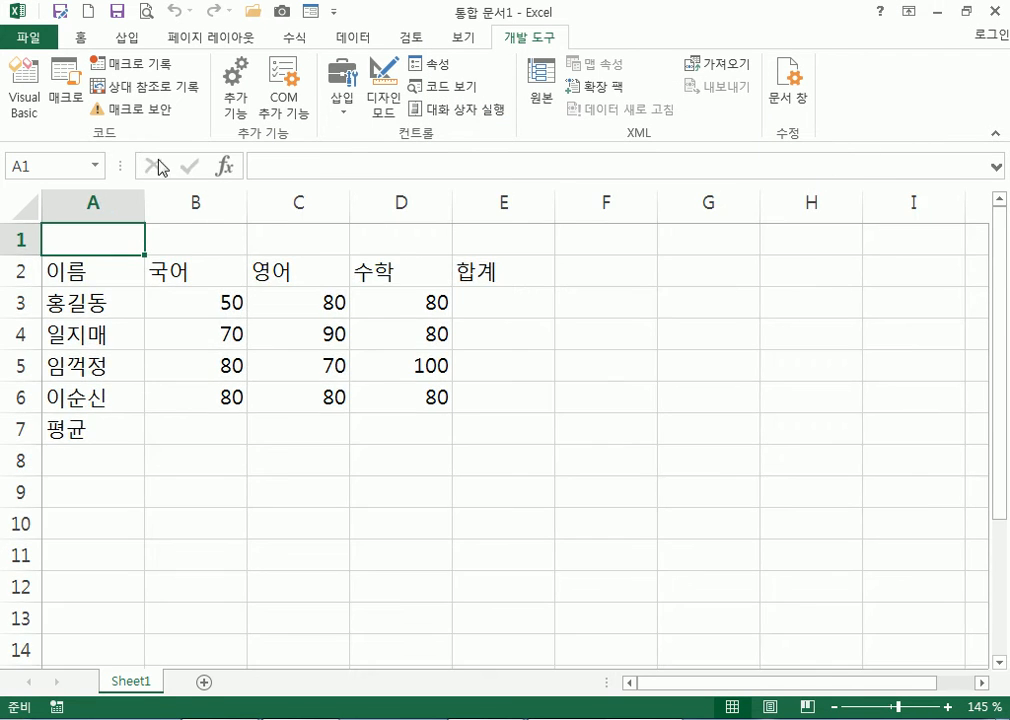
pyautogui.click(67, 100)
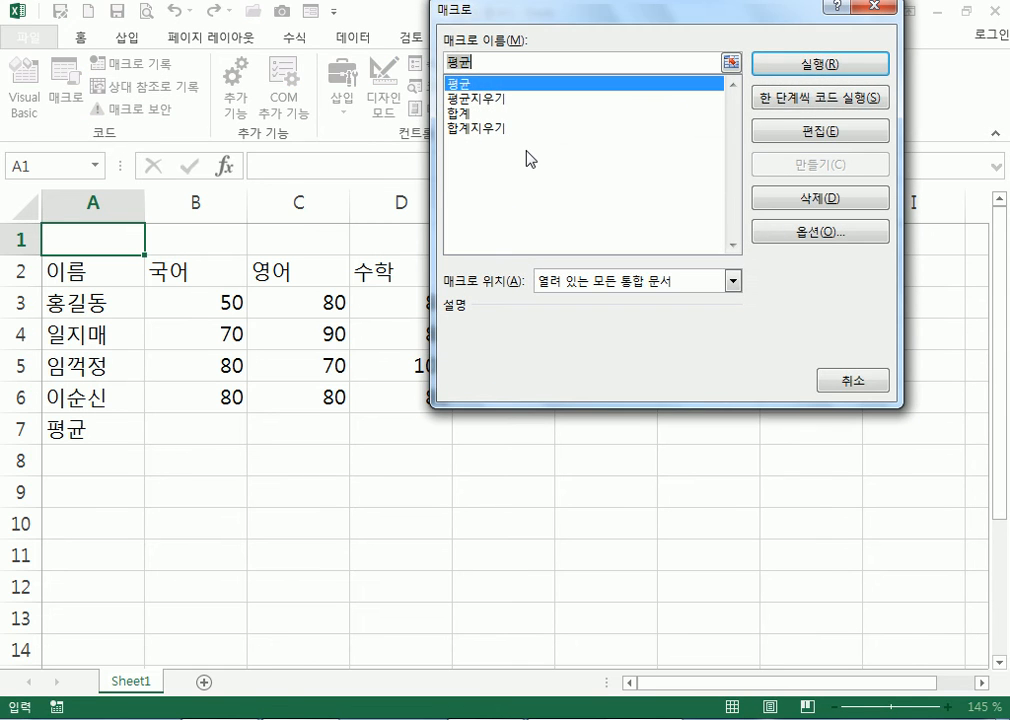
pyautogui.press('Escape')
pyautogui.click(133, 40)
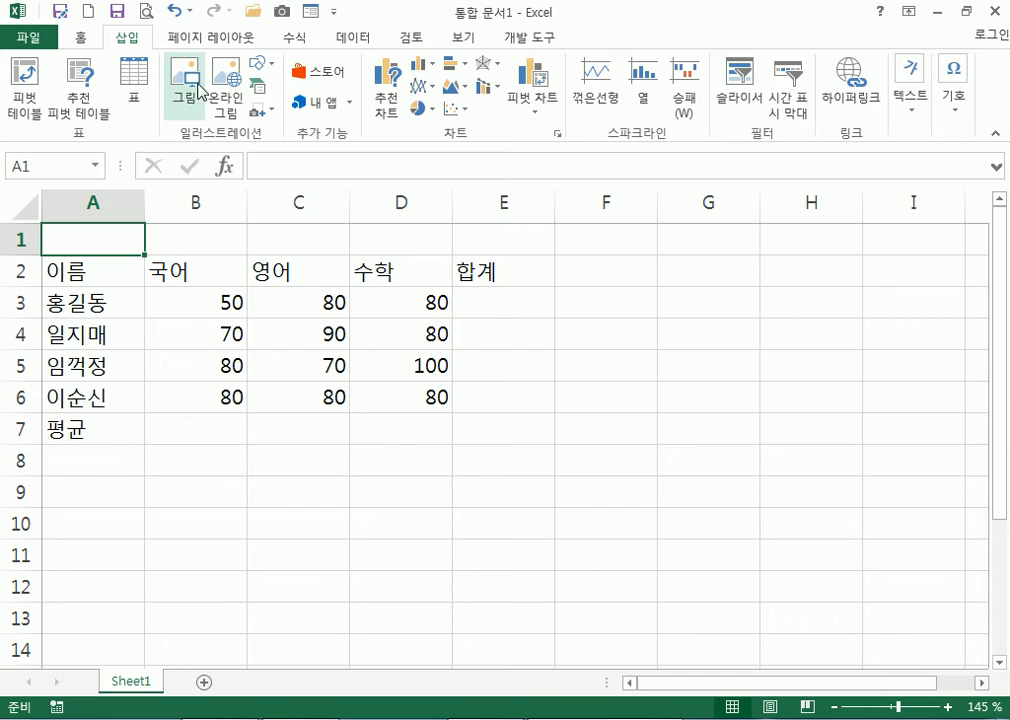
# Draw a rounded-rectangle button at G2 labelled 합계, make it taller, and centre its label
pyautogui.click(259, 63)
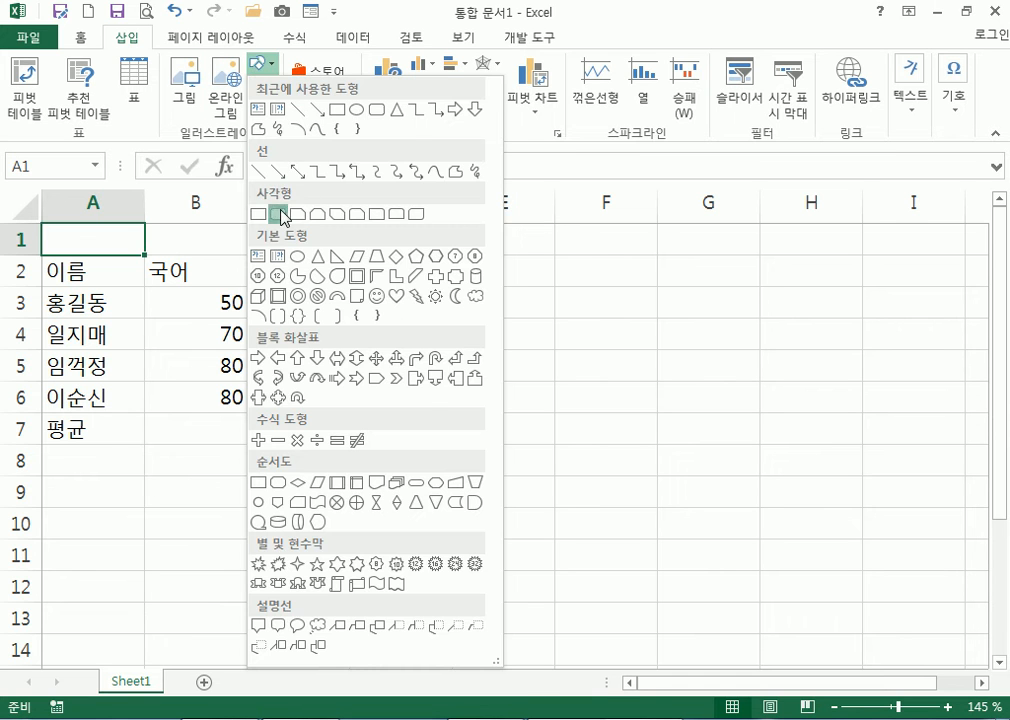
pyautogui.click(279, 214)
pyautogui.moveTo(660, 254); pyautogui.dragTo(760, 286)
pyautogui.write('합ㄱ')
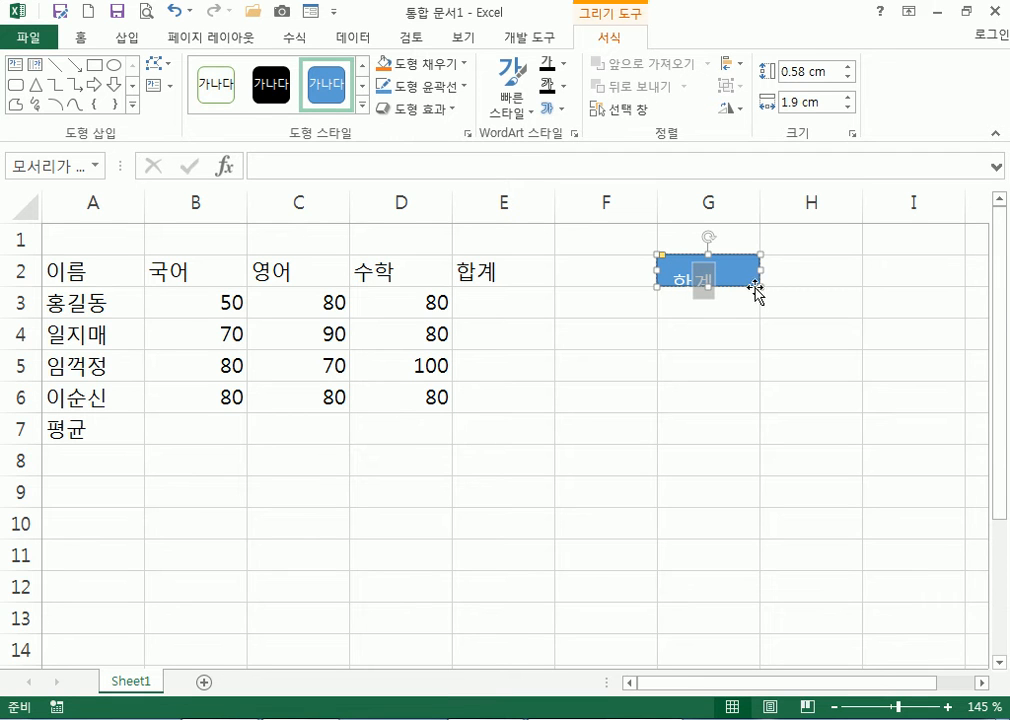
pyautogui.moveTo(760, 286); pyautogui.dragTo(760, 318)
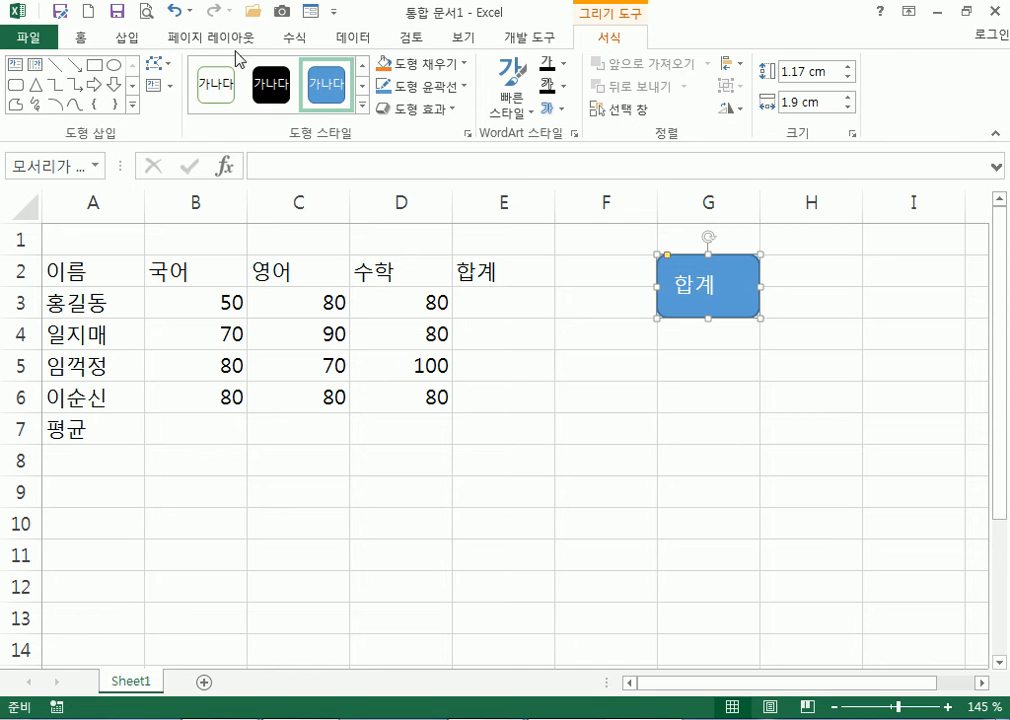
pyautogui.click(80, 38)
pyautogui.click(379, 101)
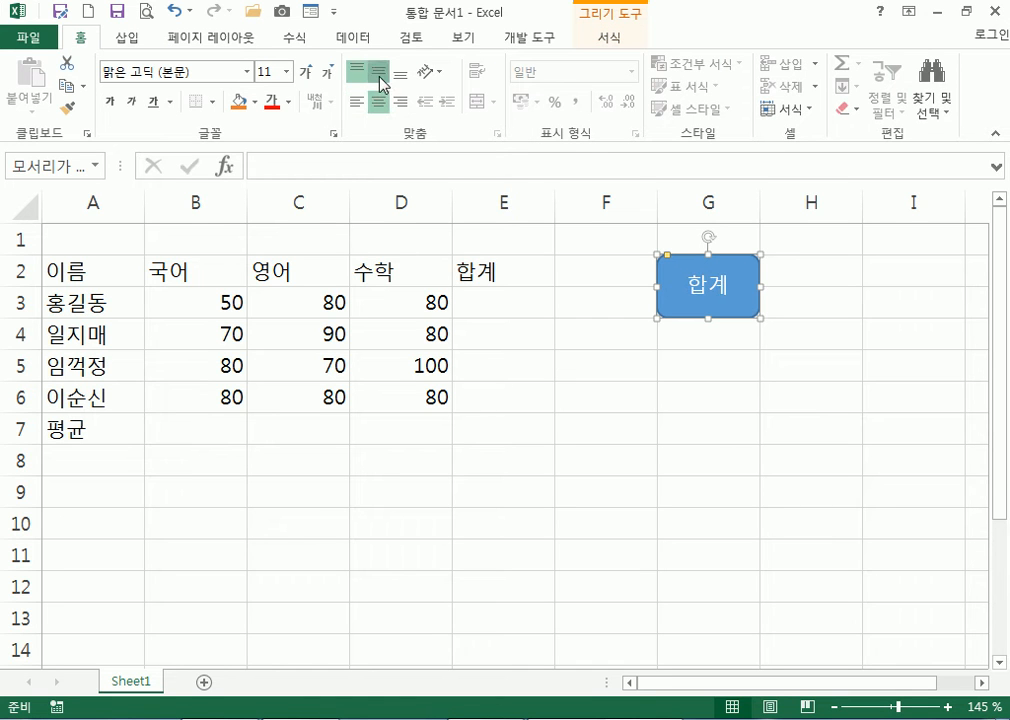
pyautogui.click(379, 77)
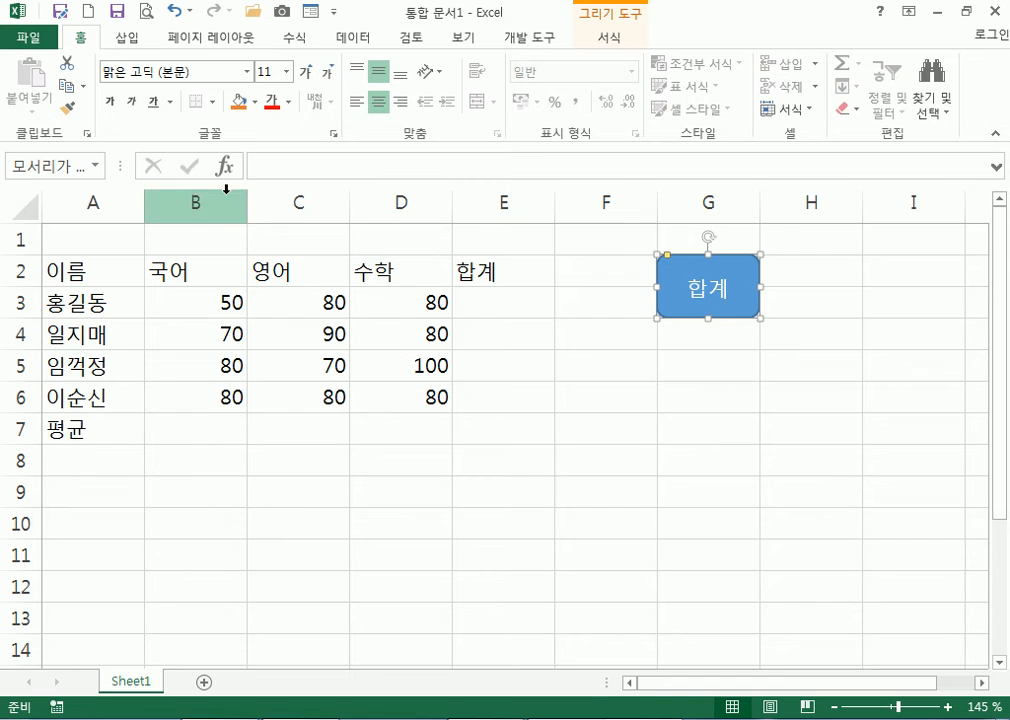
# Draw a second rounded-rectangle button over G5:G6 labelled 합지
pyautogui.click(127, 40)
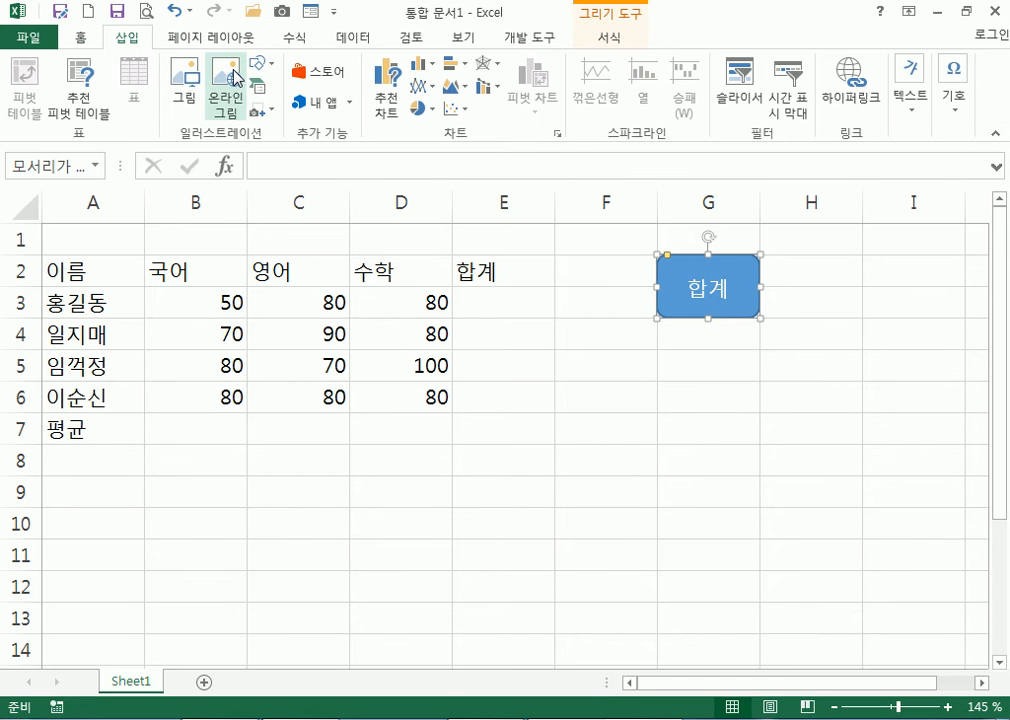
pyautogui.click(258, 62)
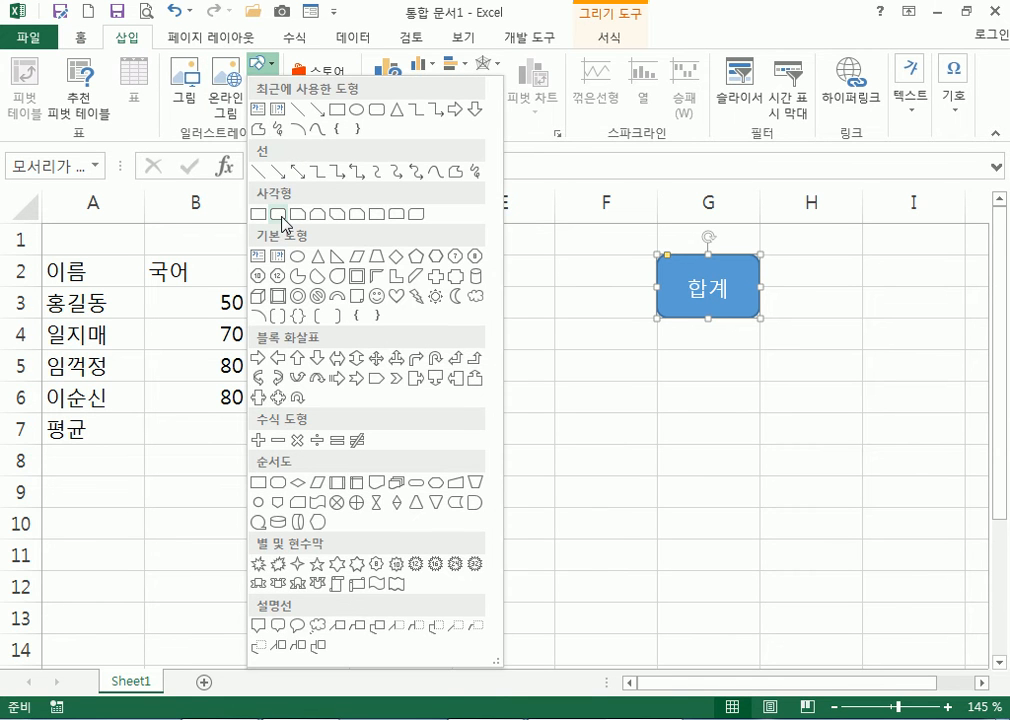
pyautogui.click(280, 215)
pyautogui.moveTo(656, 348); pyautogui.dragTo(758, 411)
pyautogui.write('합ㄱ')
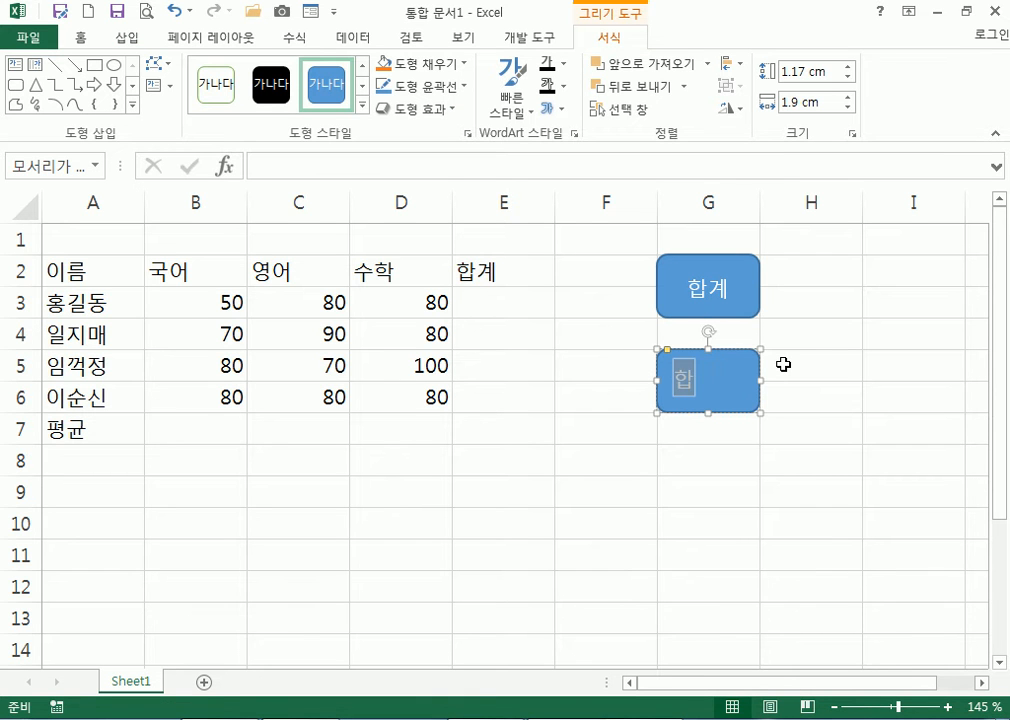
pyautogui.click(722, 351)
pyautogui.click(90, 37)
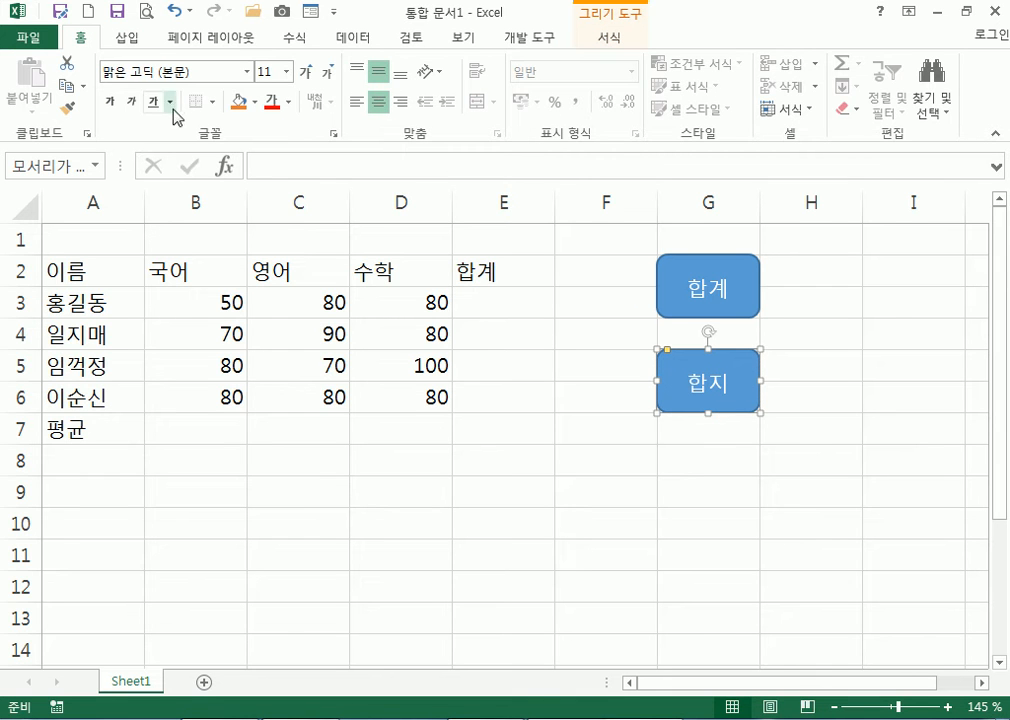
pyautogui.click(127, 38)
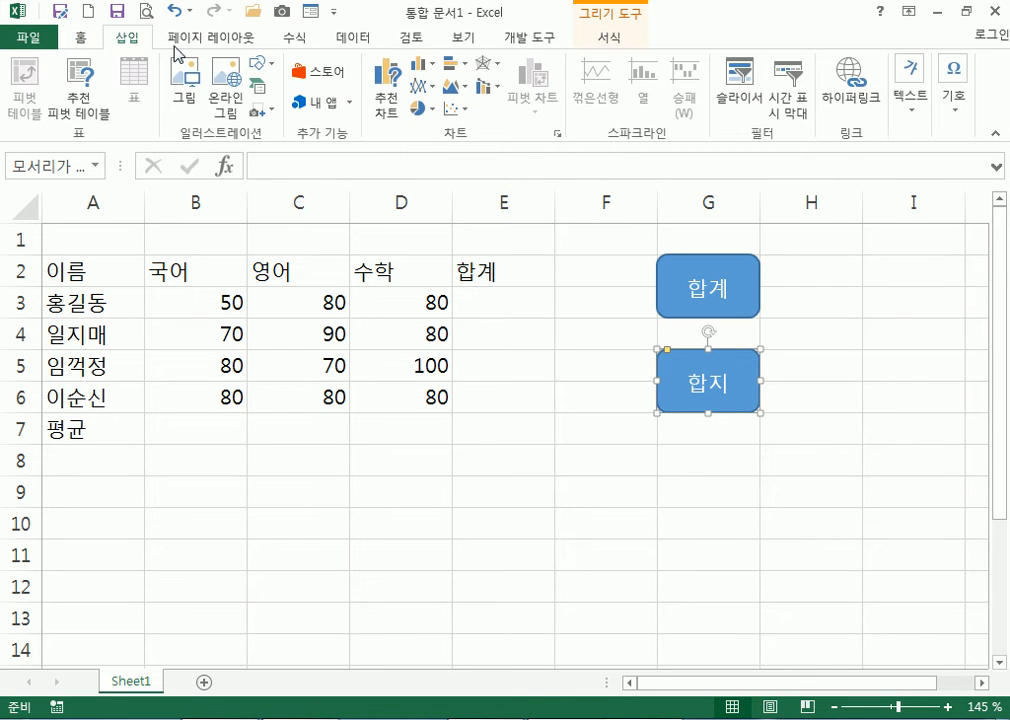
# Draw a rectangle button over G8:G9 labelled 평균, with its label centred
pyautogui.click(260, 64)
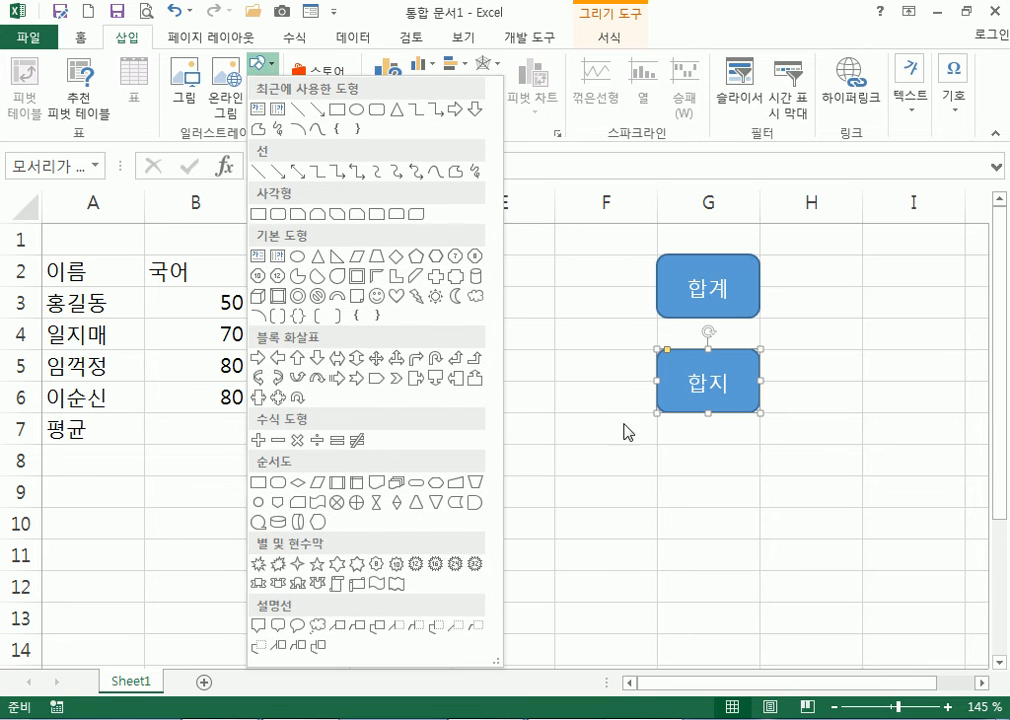
pyautogui.click(258, 214)
pyautogui.moveTo(664, 444); pyautogui.dragTo(745, 500)
pyautogui.write('펴ㅇ균')
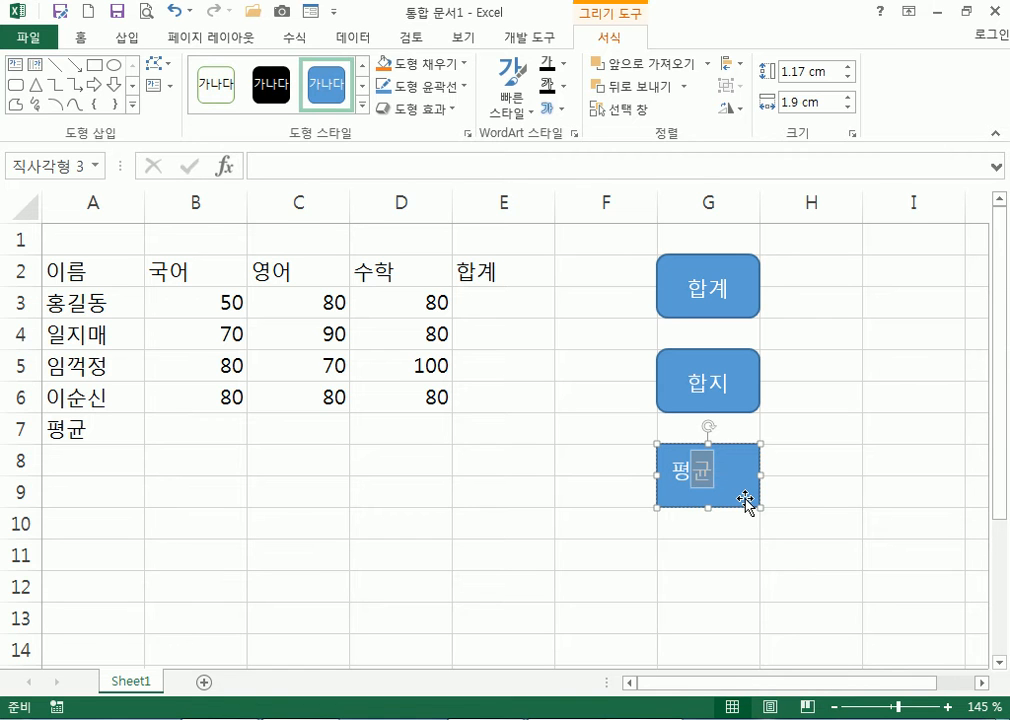
pyautogui.click(76, 32)
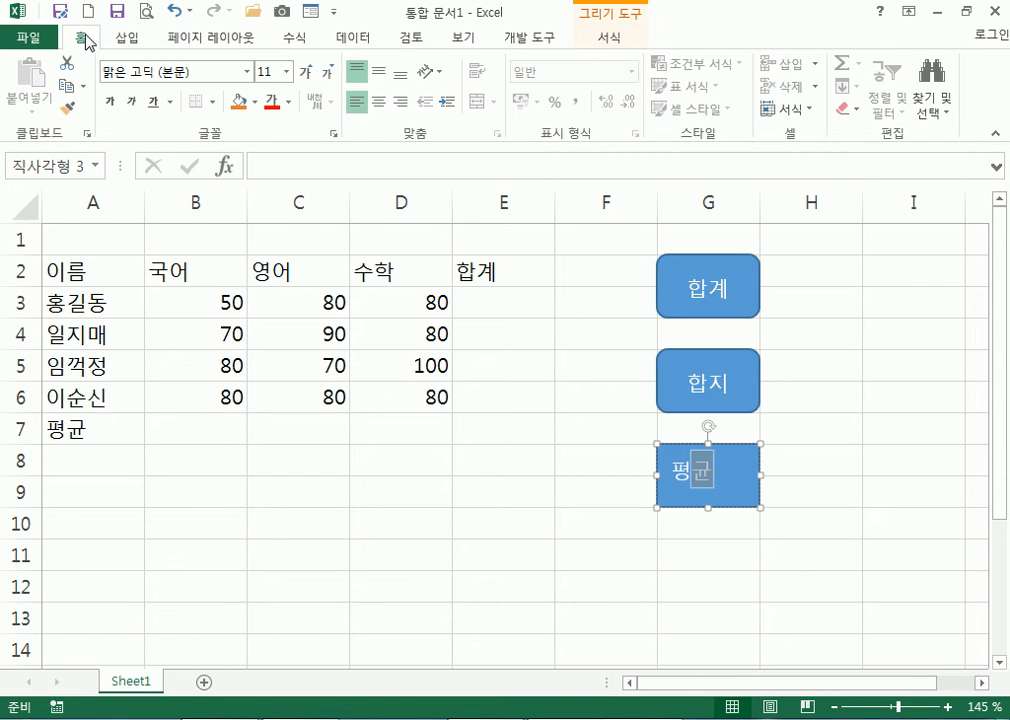
pyautogui.click(378, 101)
pyautogui.click(378, 71)
pyautogui.click(650, 533)
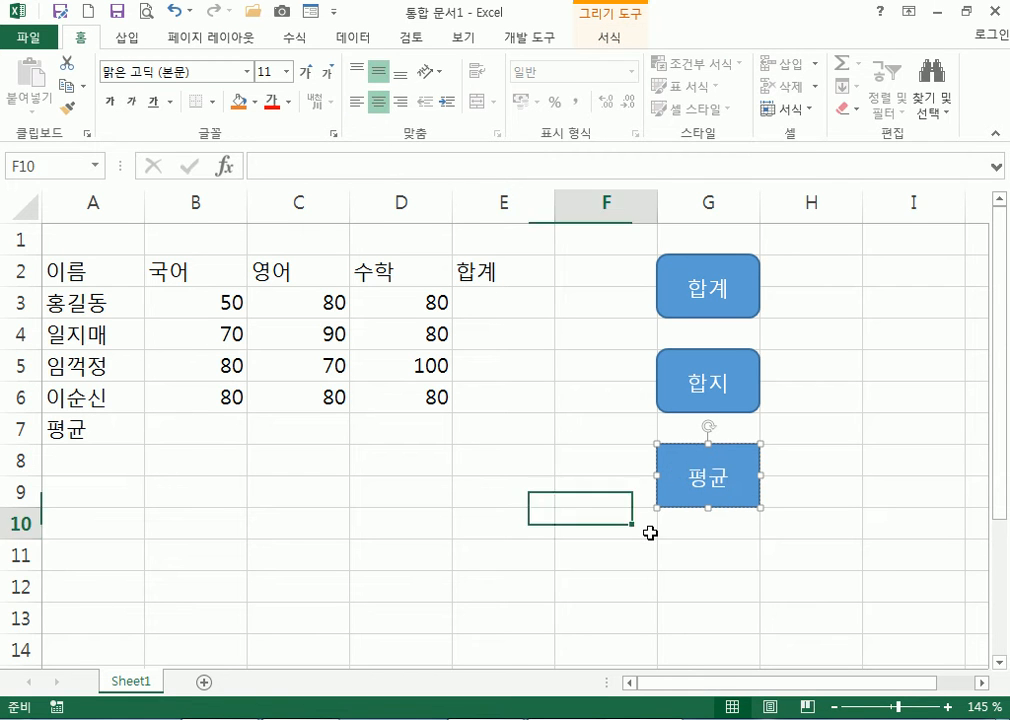
# Draw a rectangle button over G11:G12 labelled 평지, with its label centred
pyautogui.click(127, 38)
pyautogui.click(260, 63)
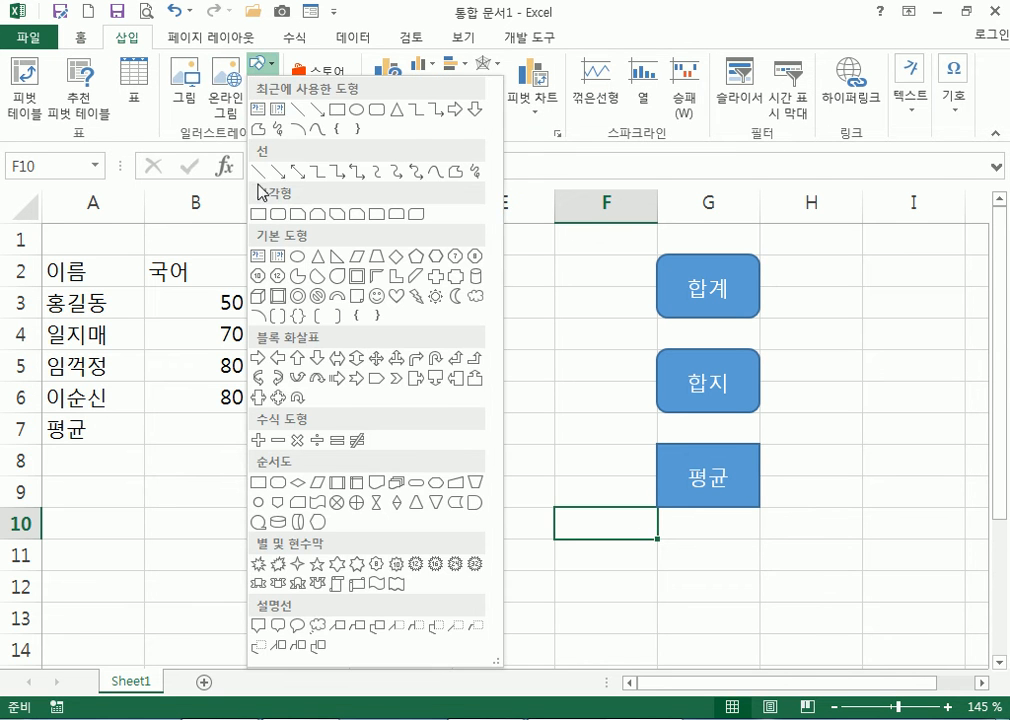
pyautogui.click(259, 213)
pyautogui.moveTo(658, 539); pyautogui.dragTo(745, 592)
pyautogui.write('평지')
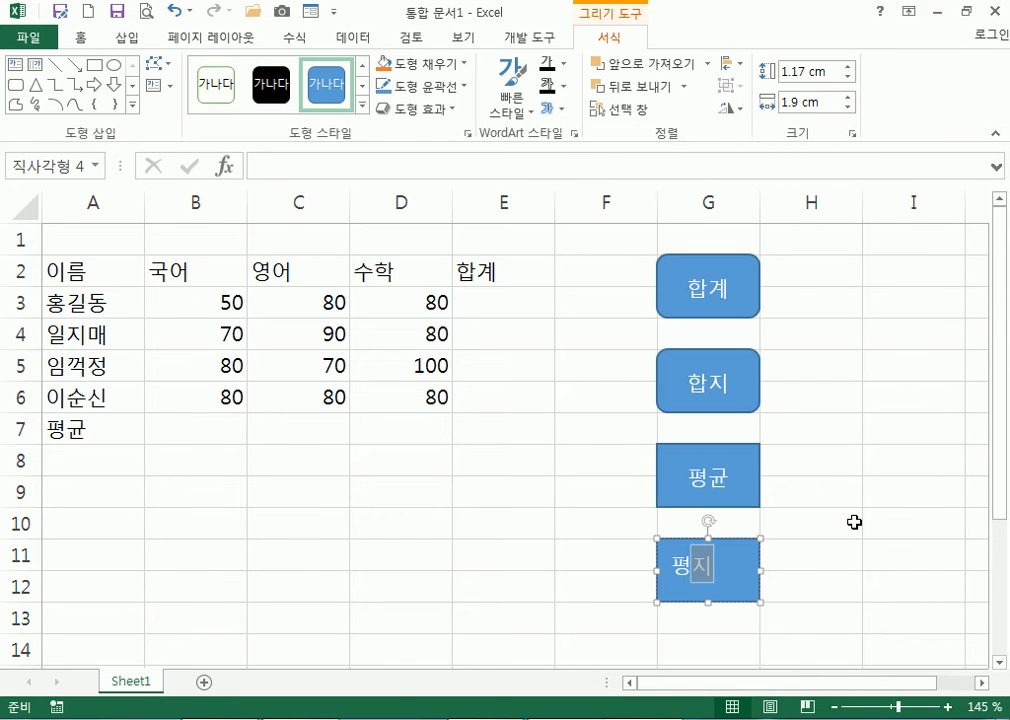
pyautogui.click(66, 37)
pyautogui.click(378, 101)
pyautogui.click(378, 71)
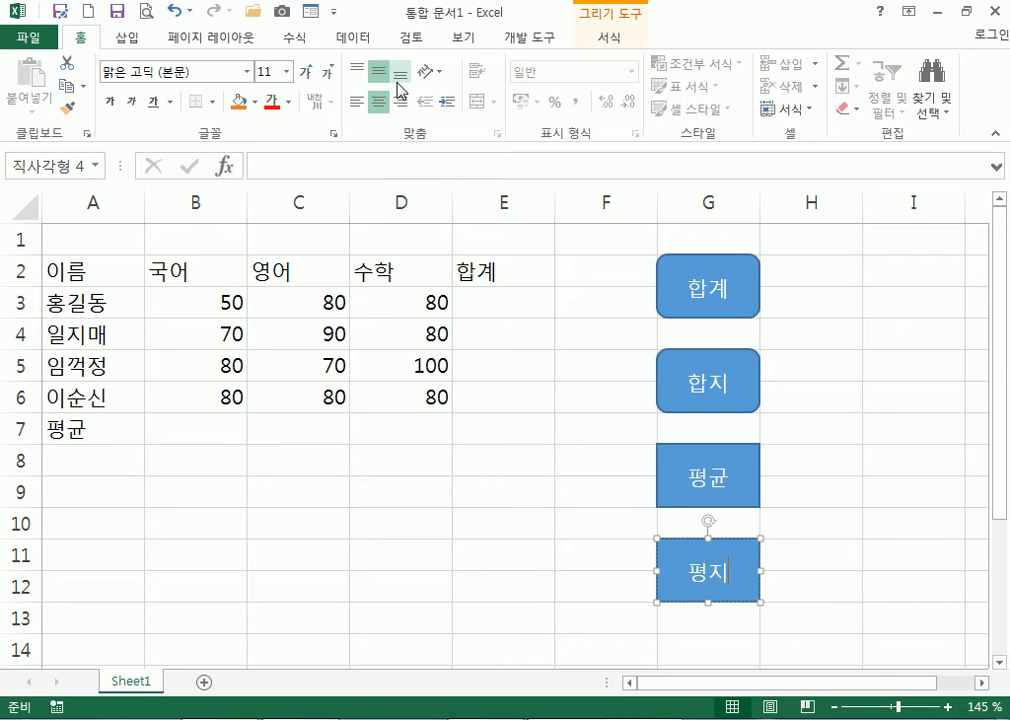
pyautogui.click(566, 389)
# Select each of the four button shapes in turn to check them, then deselect
pyautogui.click(733, 300)
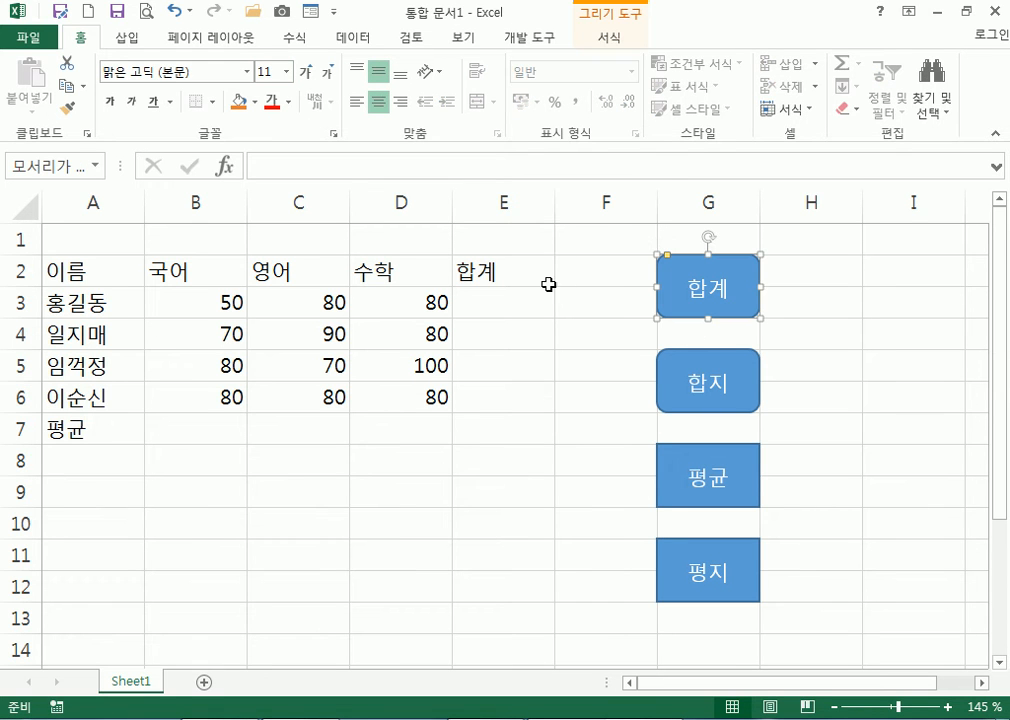
pyautogui.click(742, 384)
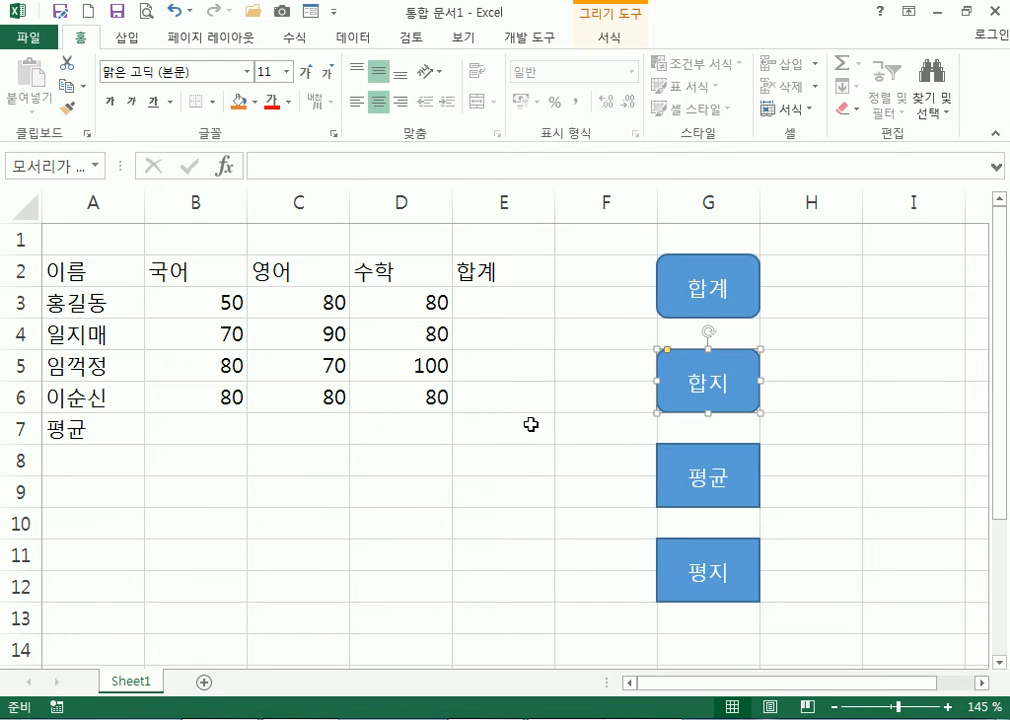
pyautogui.click(752, 465)
pyautogui.click(728, 548)
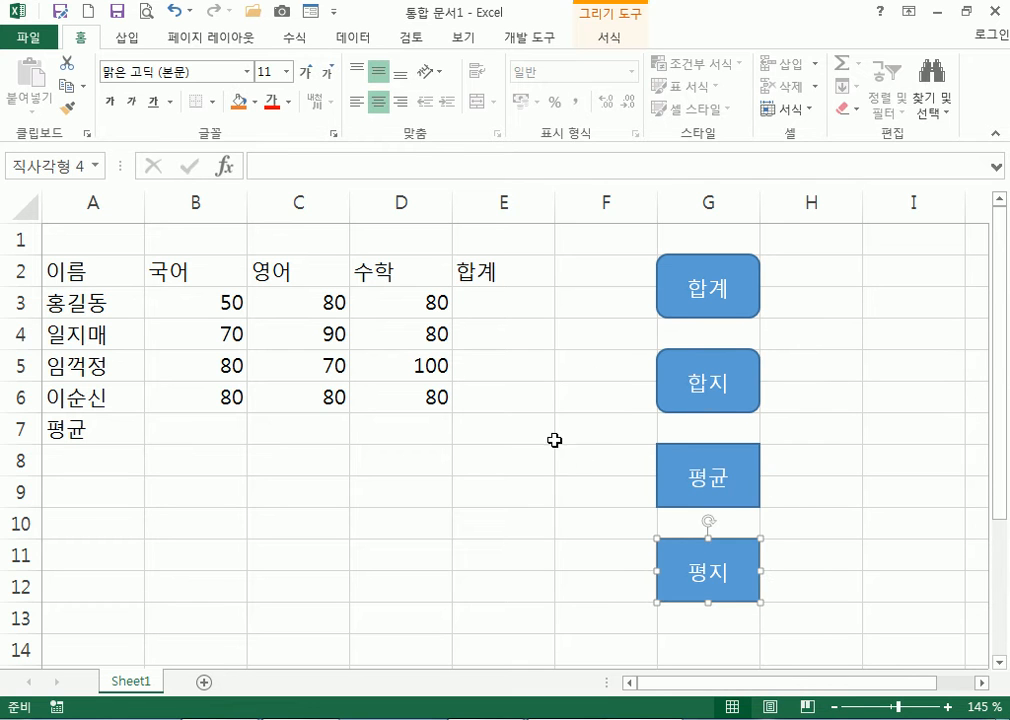
pyautogui.click(625, 372)
# Assign the 합계 macro to the 합계 shape and 합계지우기 to the 합지 shape
pyautogui.rightClick(728, 265)
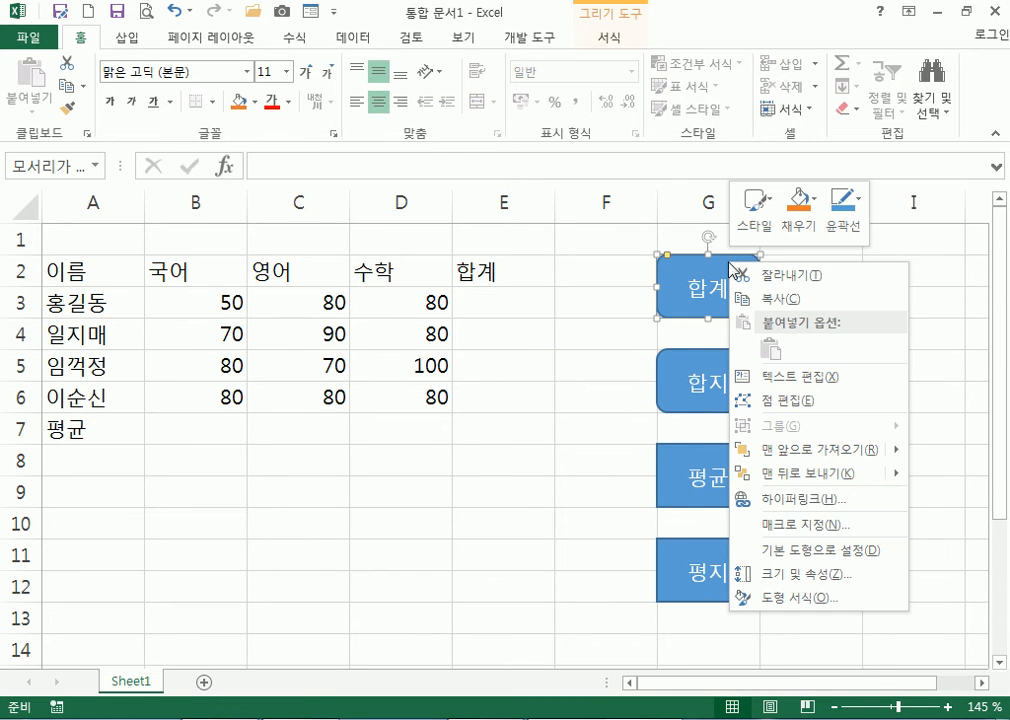
pyautogui.click(801, 524)
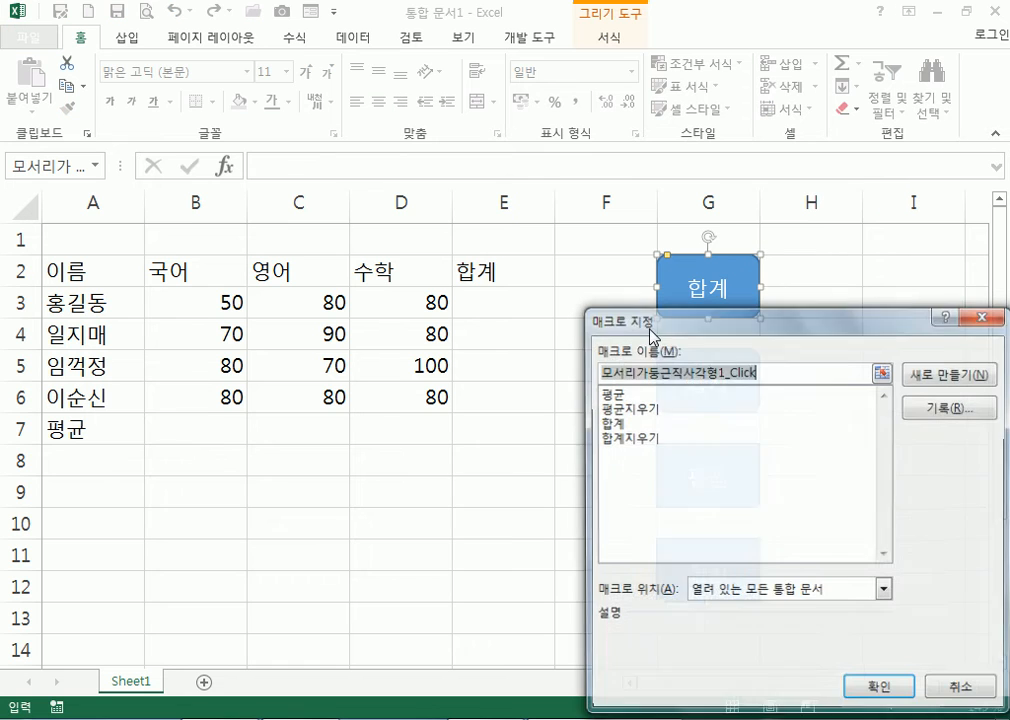
pyautogui.click(680, 422)
pyautogui.click(858, 689)
pyautogui.rightClick(744, 402)
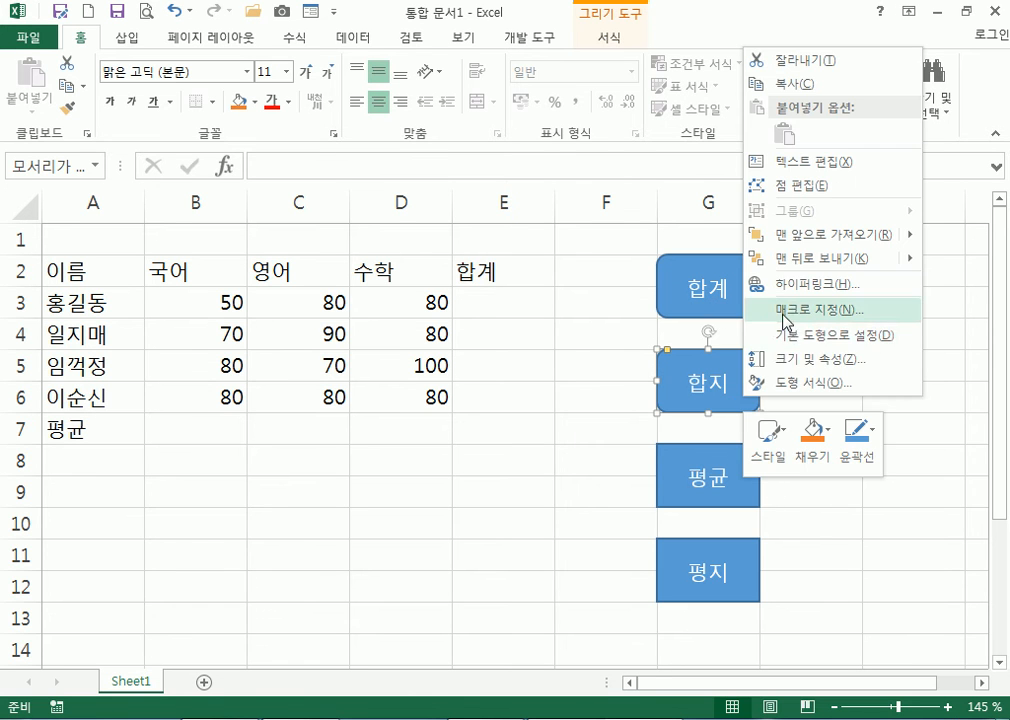
pyautogui.click(790, 311)
pyautogui.click(615, 228)
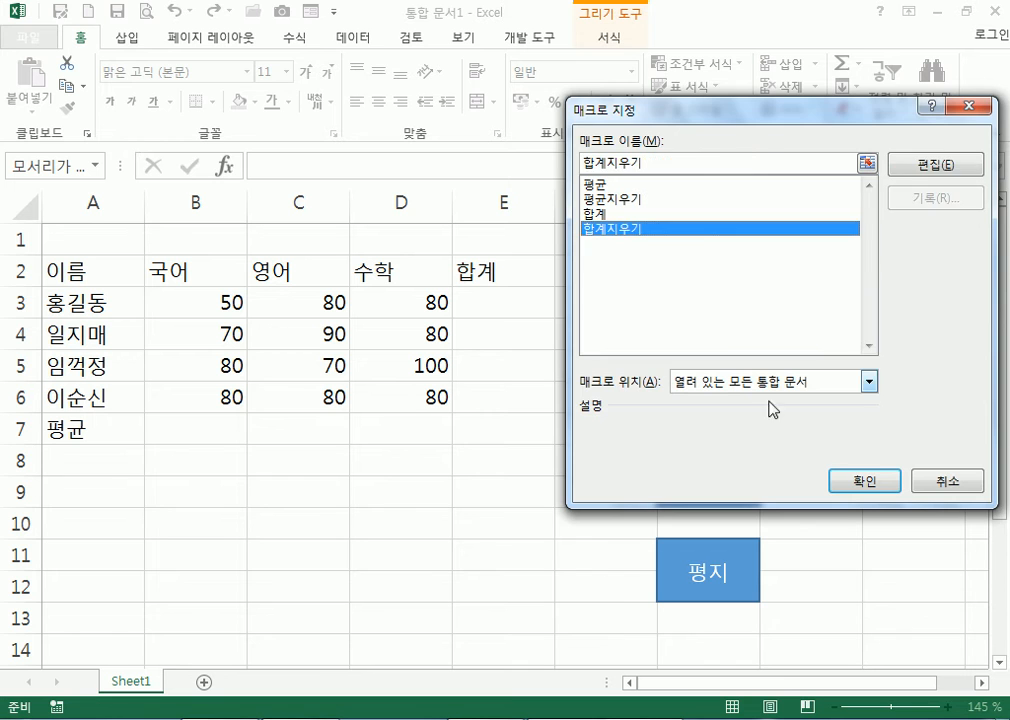
pyautogui.click(858, 481)
# Assign the 평균 macro to the 평균 shape and 평균지우기 to the 평지 shape
pyautogui.rightClick(751, 462)
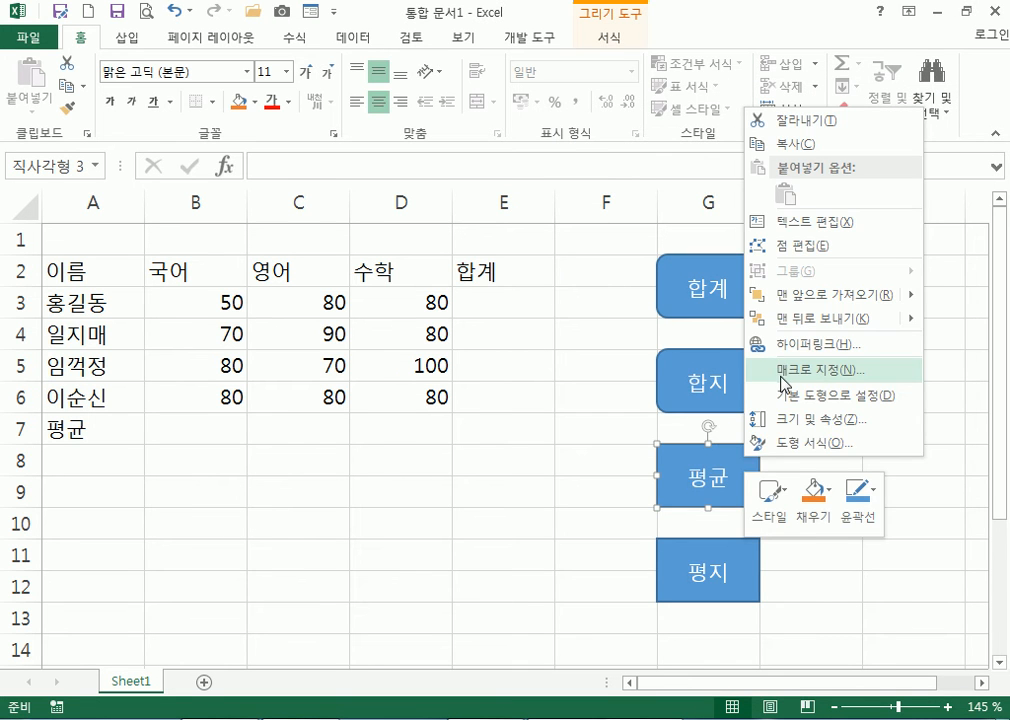
pyautogui.click(781, 370)
pyautogui.click(650, 247)
pyautogui.click(841, 542)
pyautogui.rightClick(757, 546)
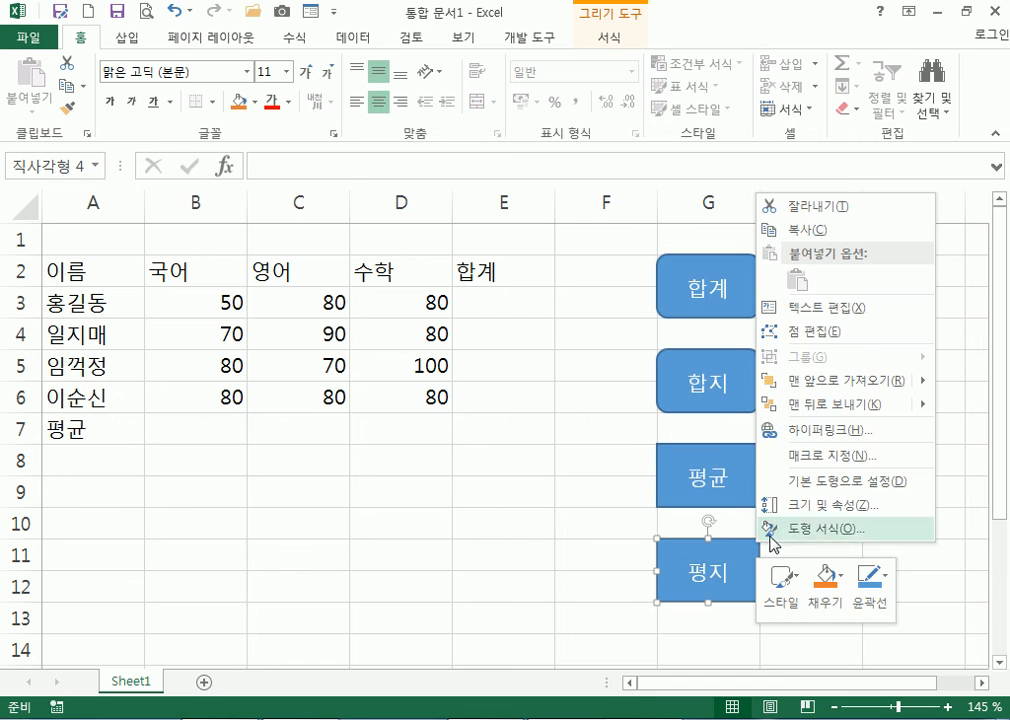
pyautogui.click(806, 458)
pyautogui.click(628, 340)
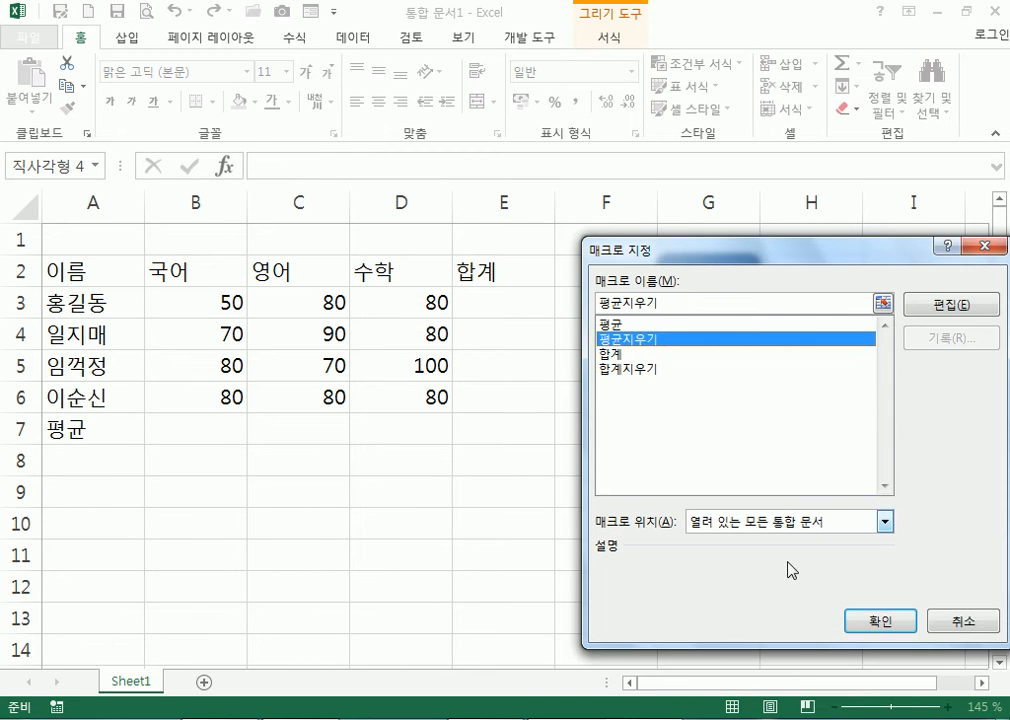
pyautogui.click(855, 620)
pyautogui.click(500, 553)
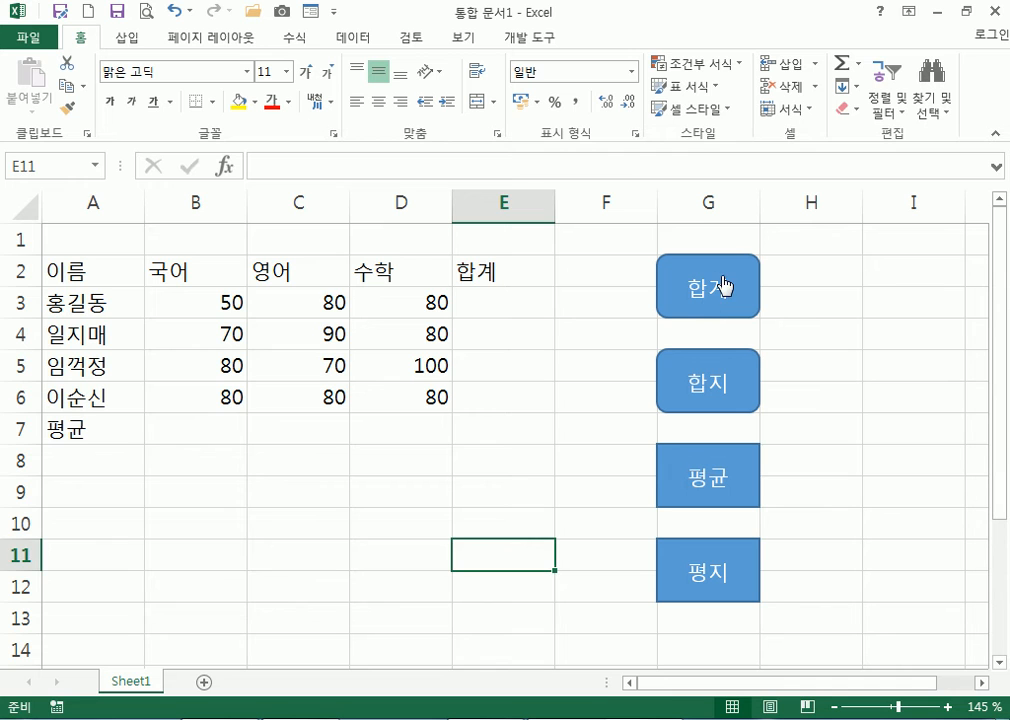
pyautogui.click(725, 287)
pyautogui.click(748, 381)
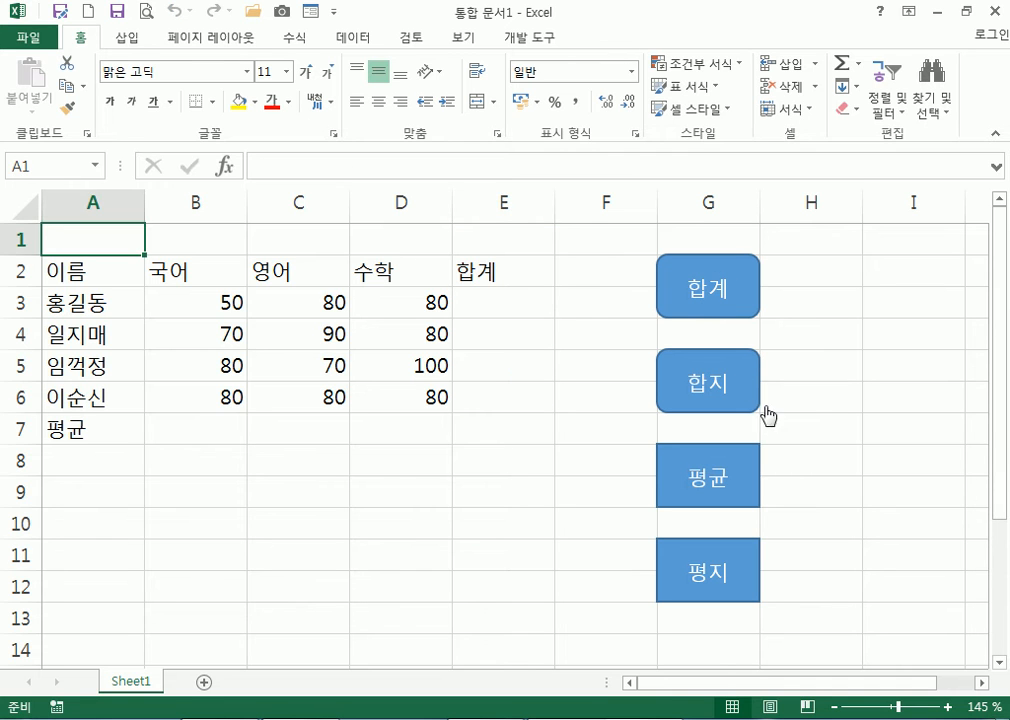
pyautogui.click(721, 298)
pyautogui.click(742, 381)
pyautogui.click(742, 472)
pyautogui.click(721, 571)
pyautogui.click(712, 468)
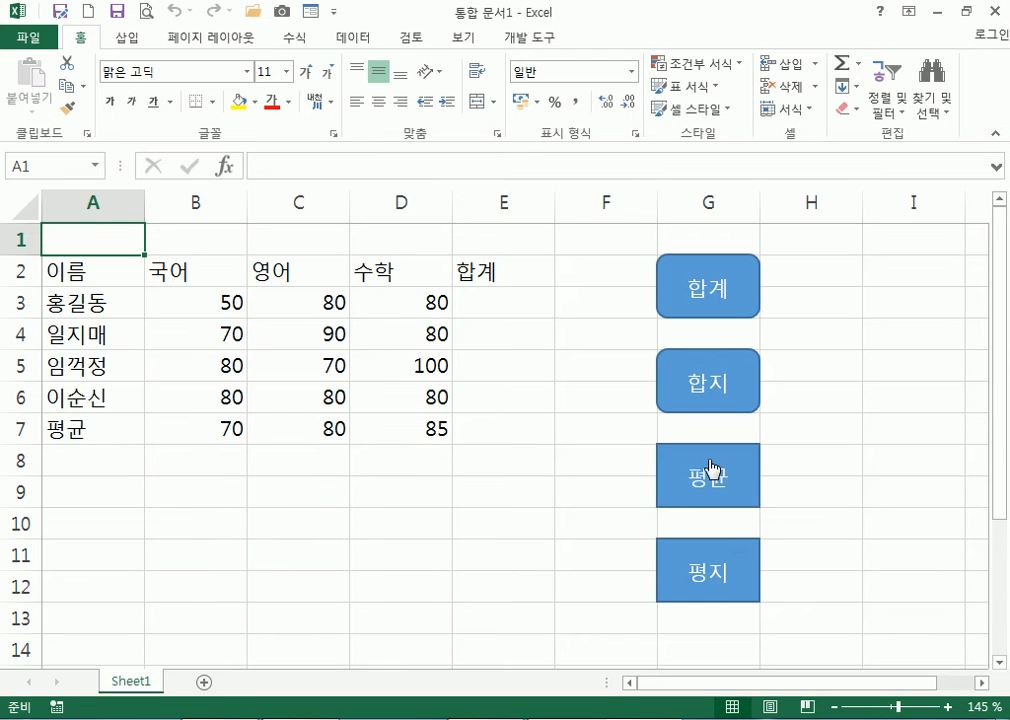
pyautogui.click(739, 563)
pyautogui.click(737, 301)
pyautogui.click(741, 375)
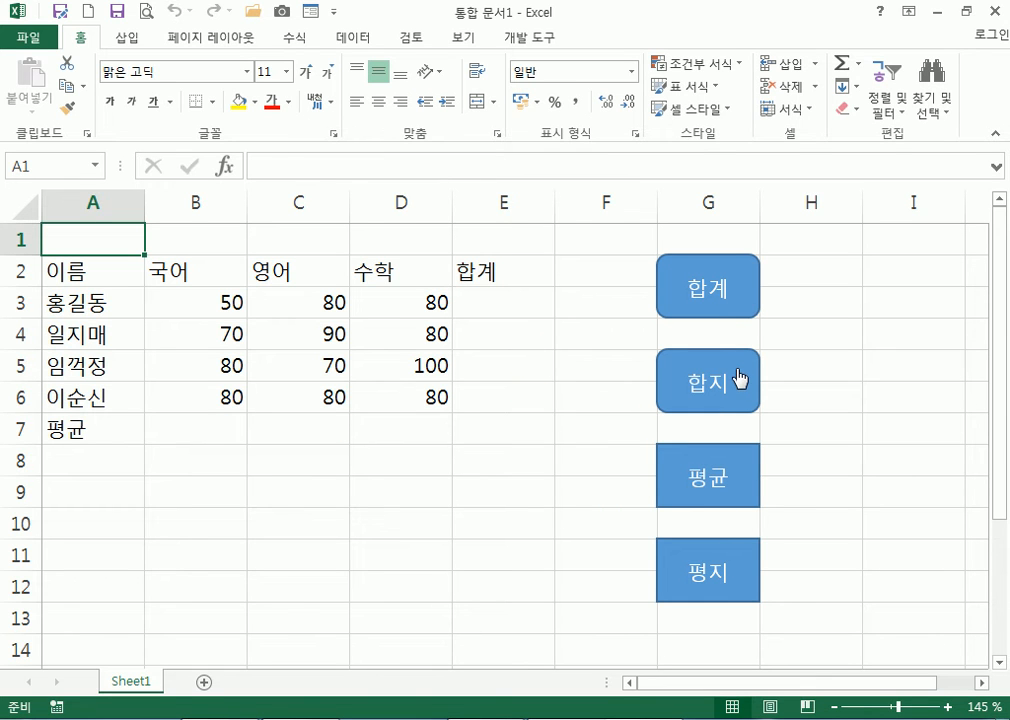
pyautogui.click(735, 311)
pyautogui.click(736, 461)
pyautogui.click(742, 560)
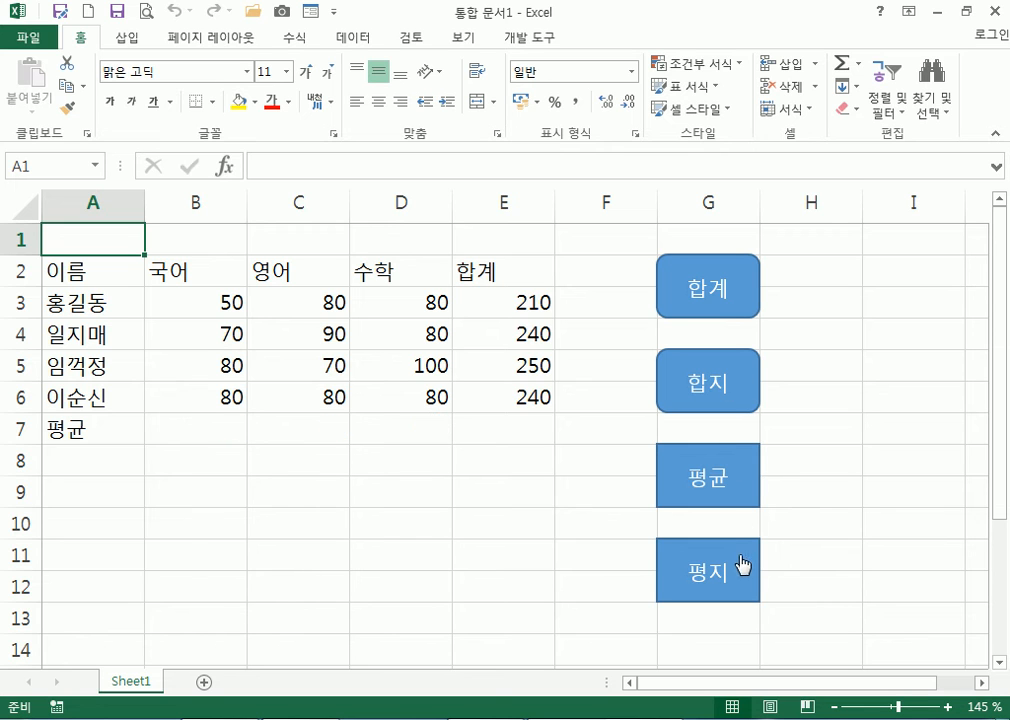
pyautogui.click(737, 390)
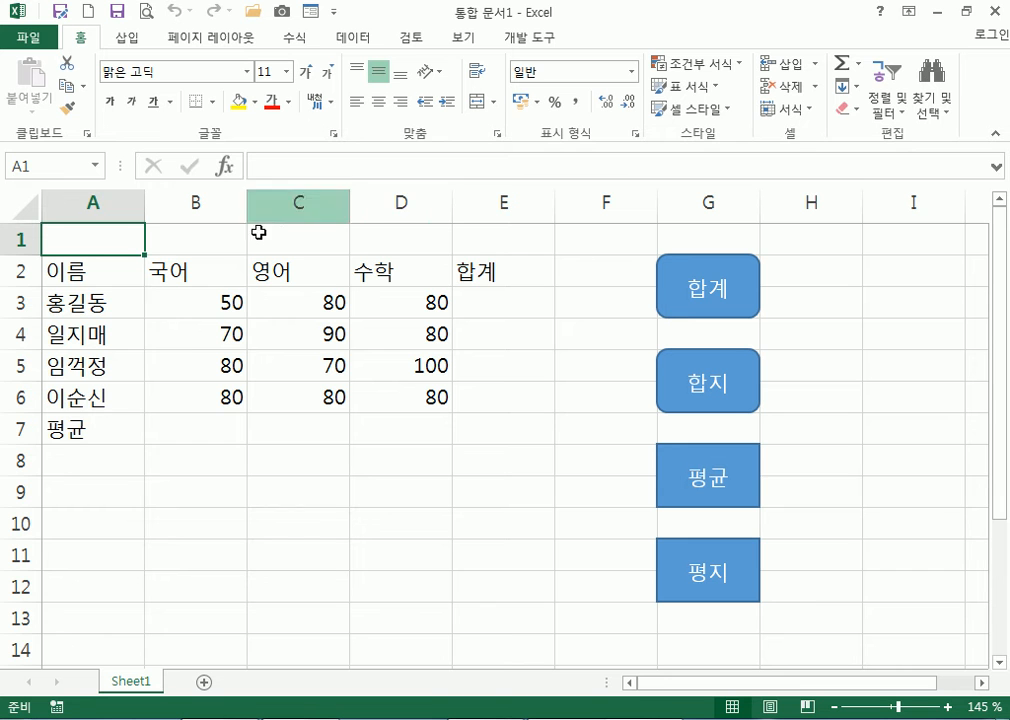
# Open the 합계 macro in the VBA editor, review the recorded code, then close it
pyautogui.keyDown('ctrl'); pyautogui.scroll(-3, 262, 296); pyautogui.keyUp('ctrl')
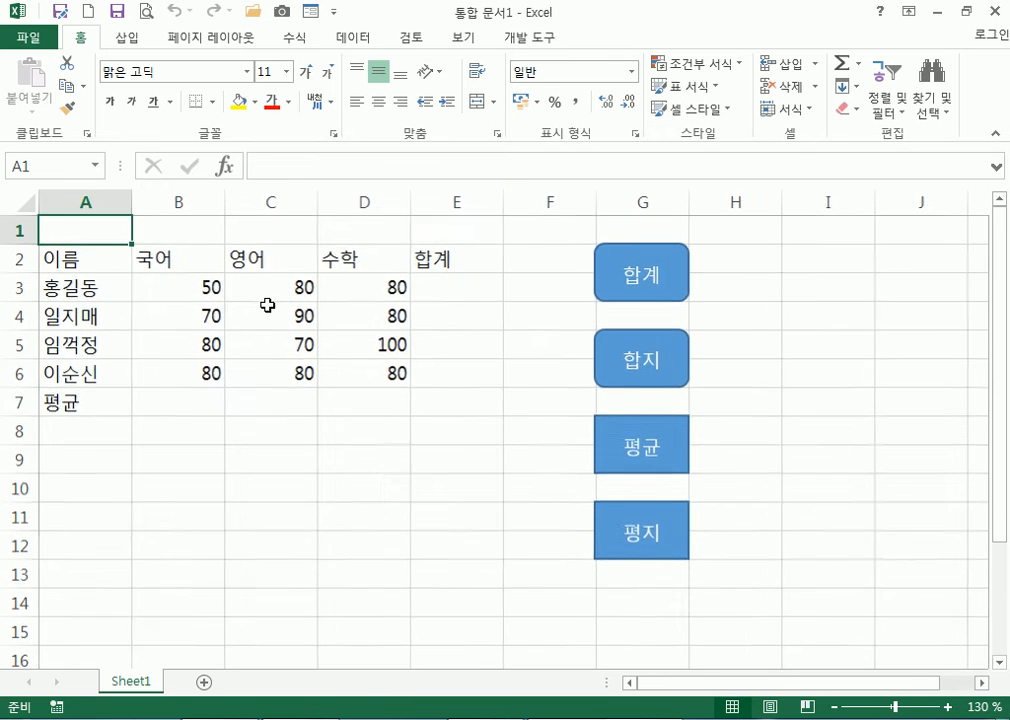
pyautogui.keyDown('ctrl'); pyautogui.scroll(2, 274, 310); pyautogui.keyUp('ctrl')
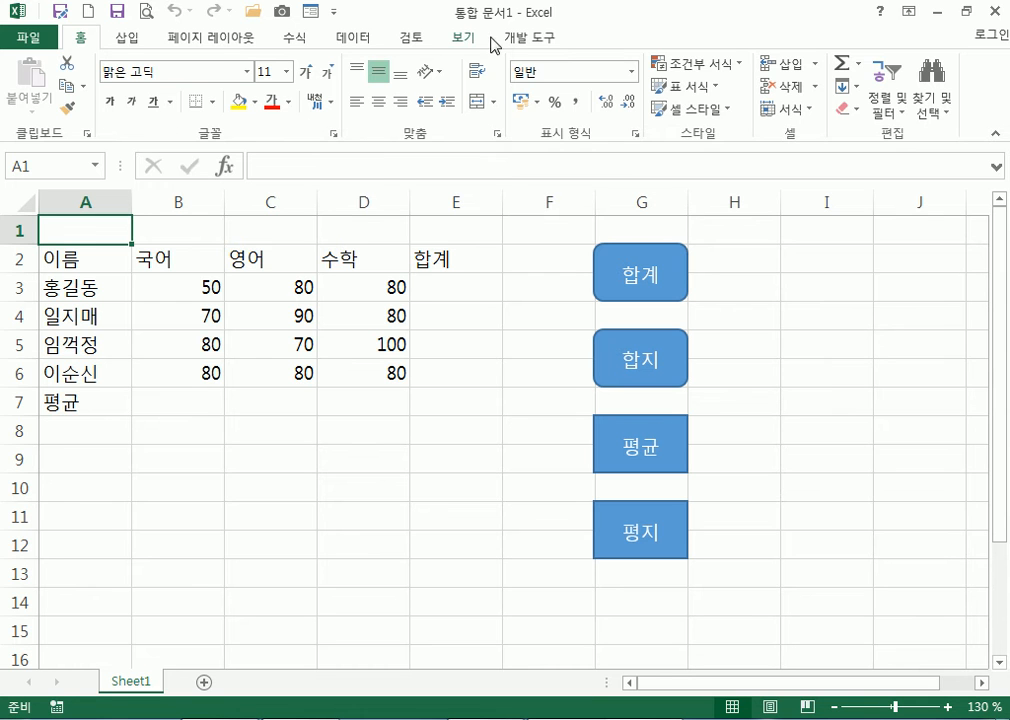
pyautogui.click(529, 37)
pyautogui.click(77, 85)
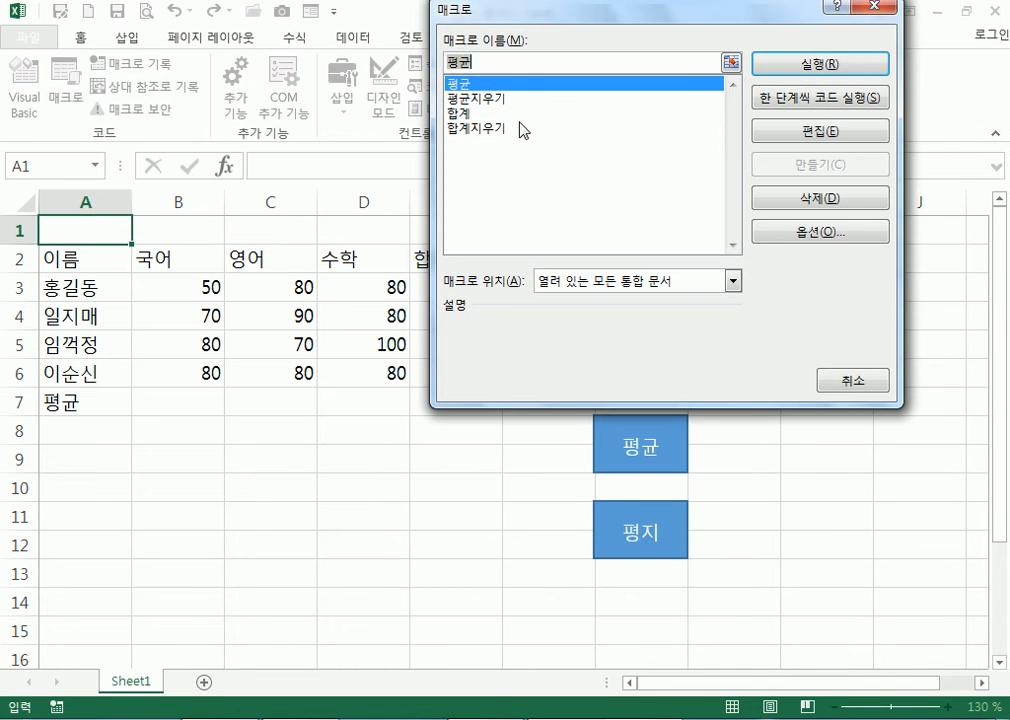
pyautogui.click(463, 113)
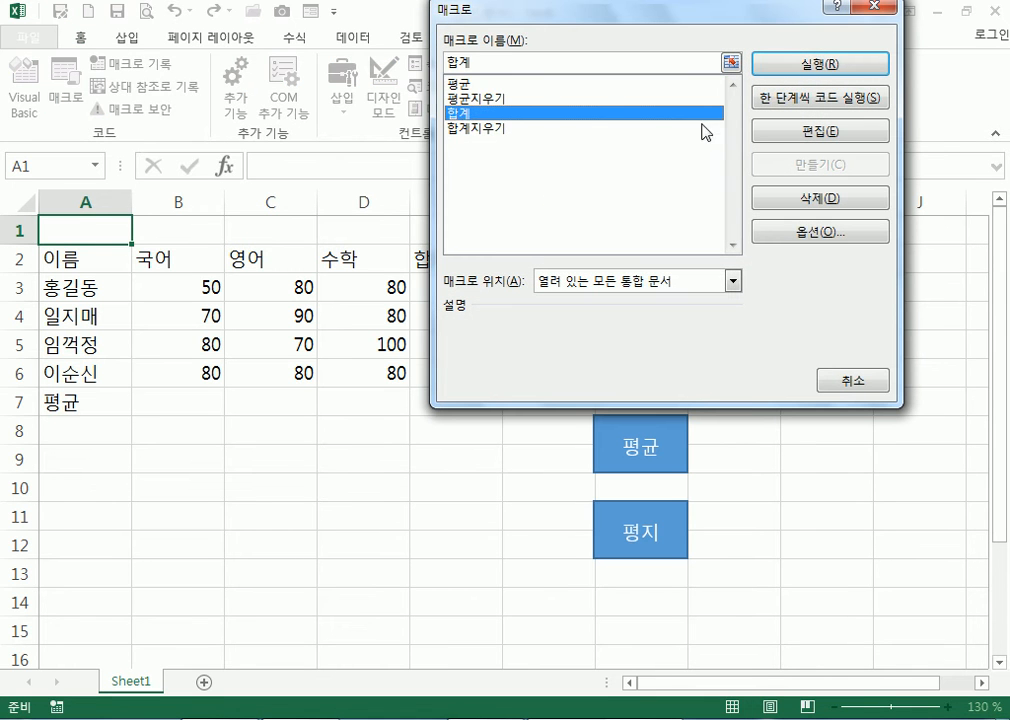
pyautogui.click(812, 131)
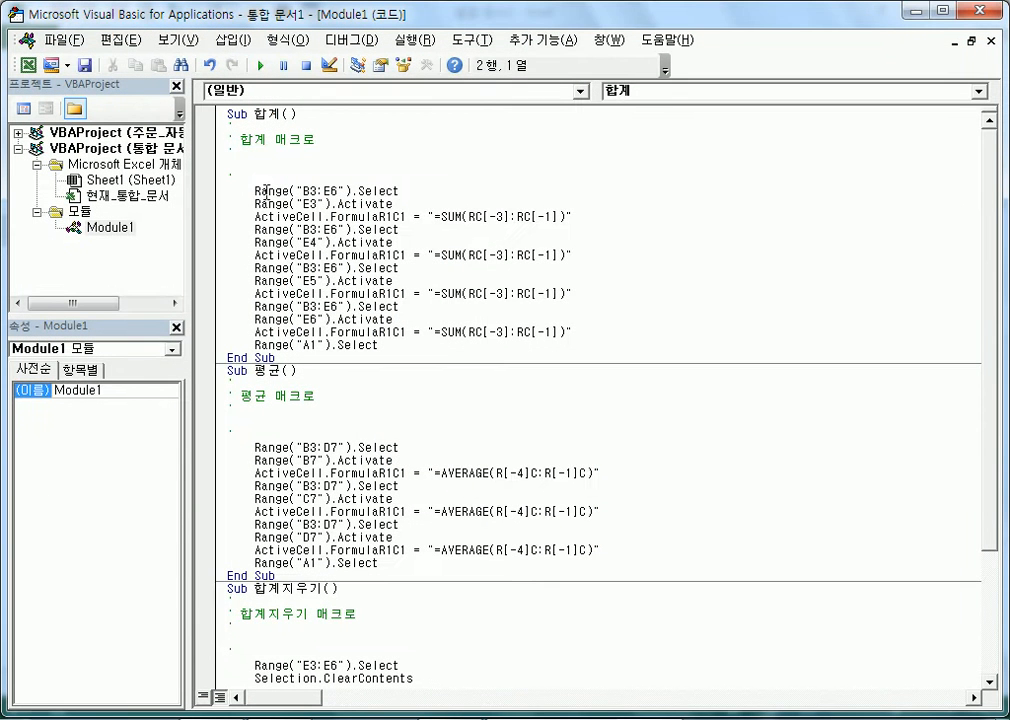
pyautogui.moveTo(250, 202); pyautogui.dragTo(543, 318)
pyautogui.click(577, 335)
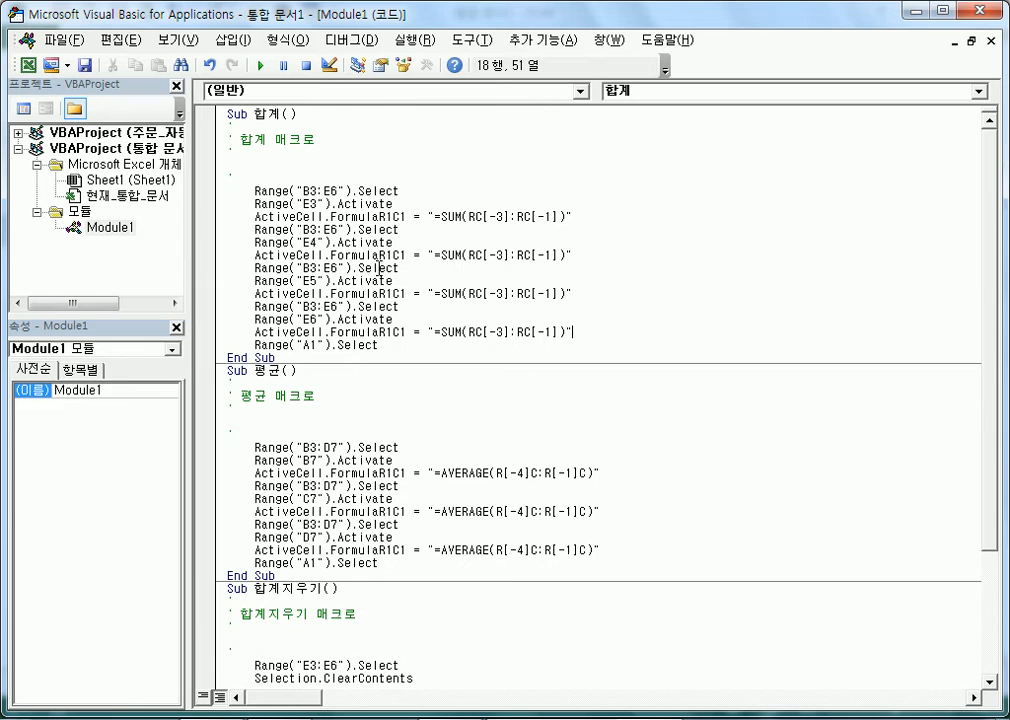
pyautogui.scroll(-2, 386, 270)
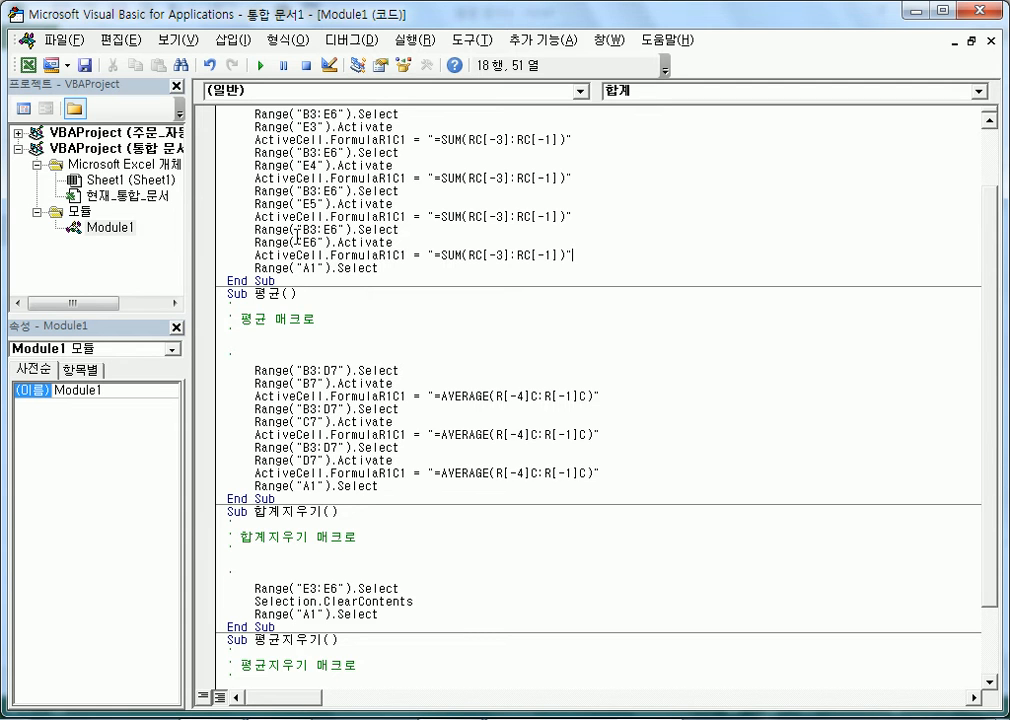
pyautogui.scroll(-2, 247, 340)
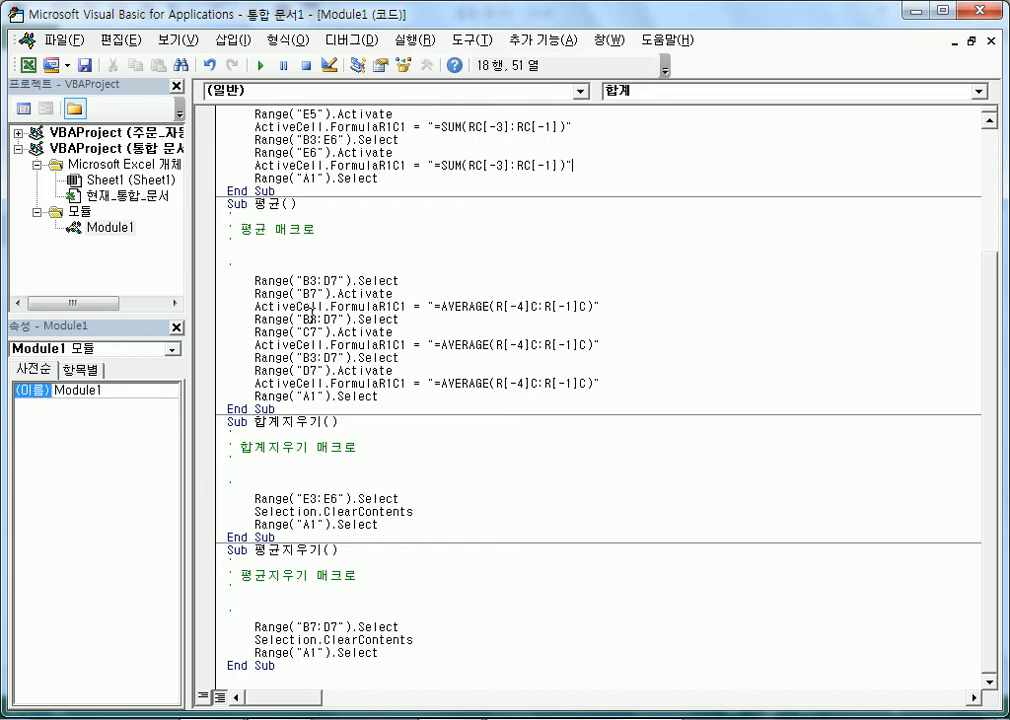
pyautogui.click(984, 10)
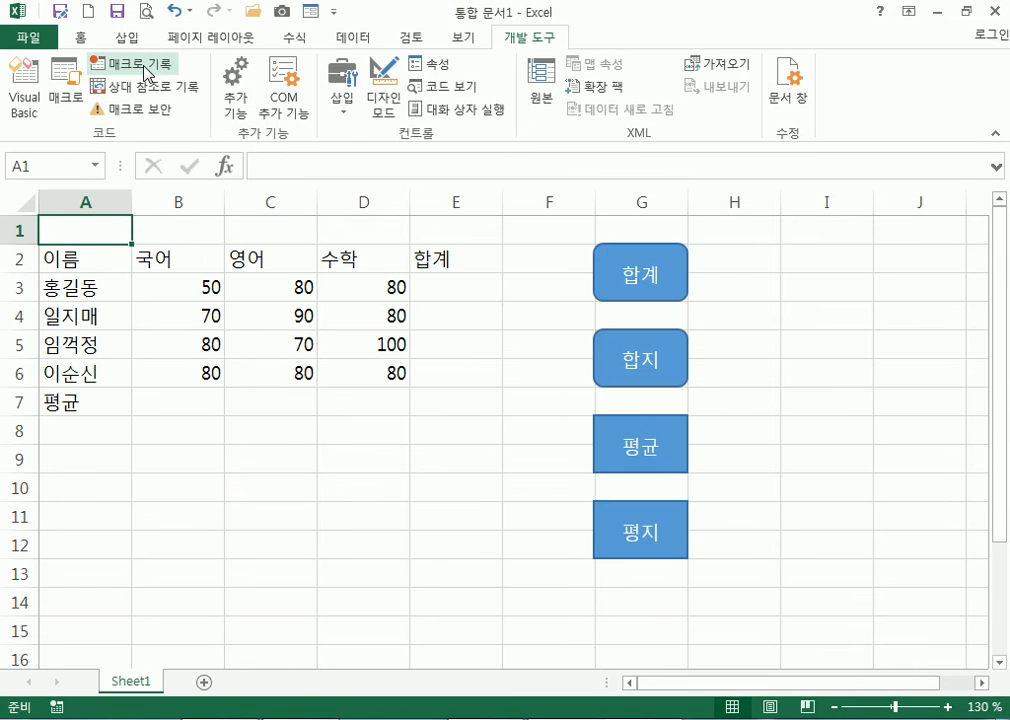
# Select the empty range C9:D12, then return to cell E8 on the score sheet
pyautogui.moveTo(252, 452); pyautogui.dragTo(376, 553)
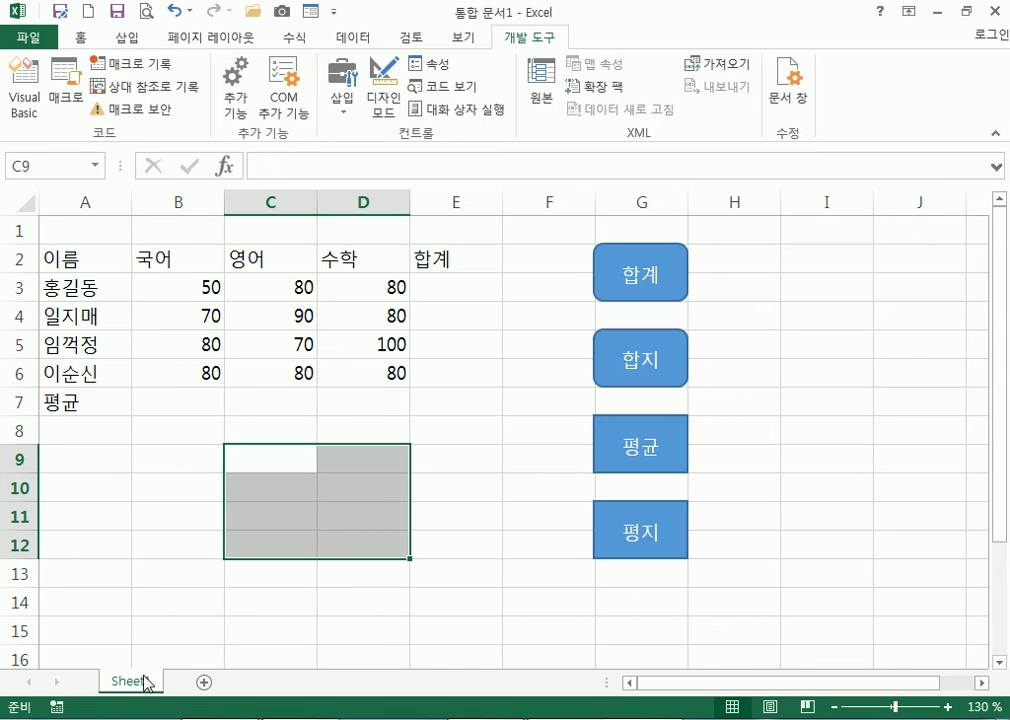
pyautogui.moveTo(630, 666)
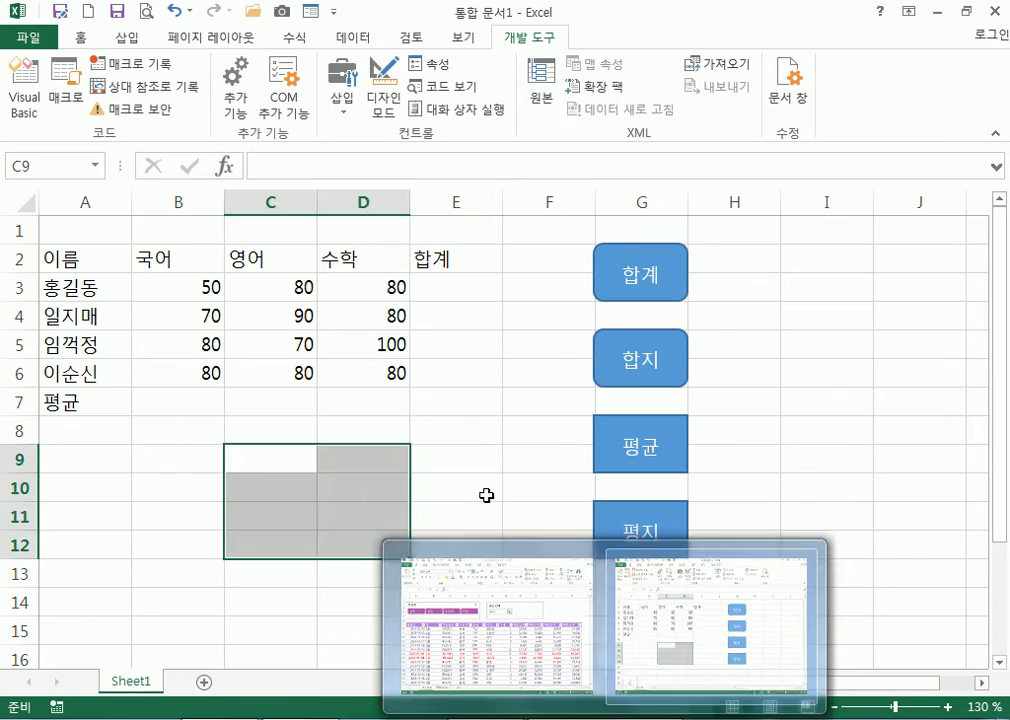
pyautogui.click(480, 425)
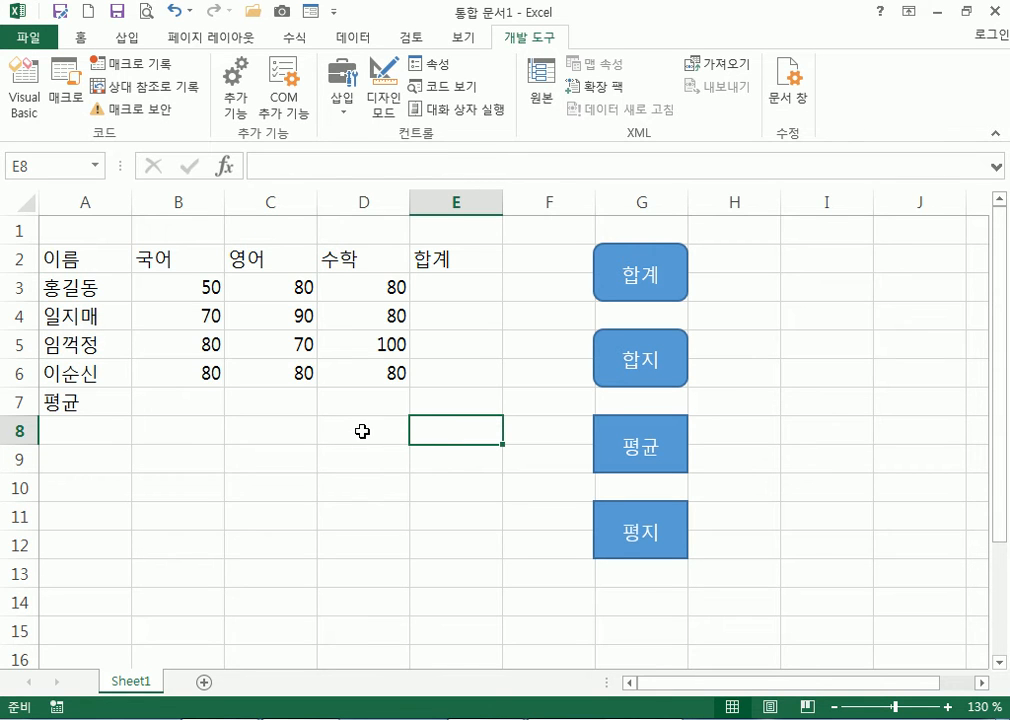
# Confirm macro security is set to enable all macros, then go to Save As
pyautogui.click(155, 110)
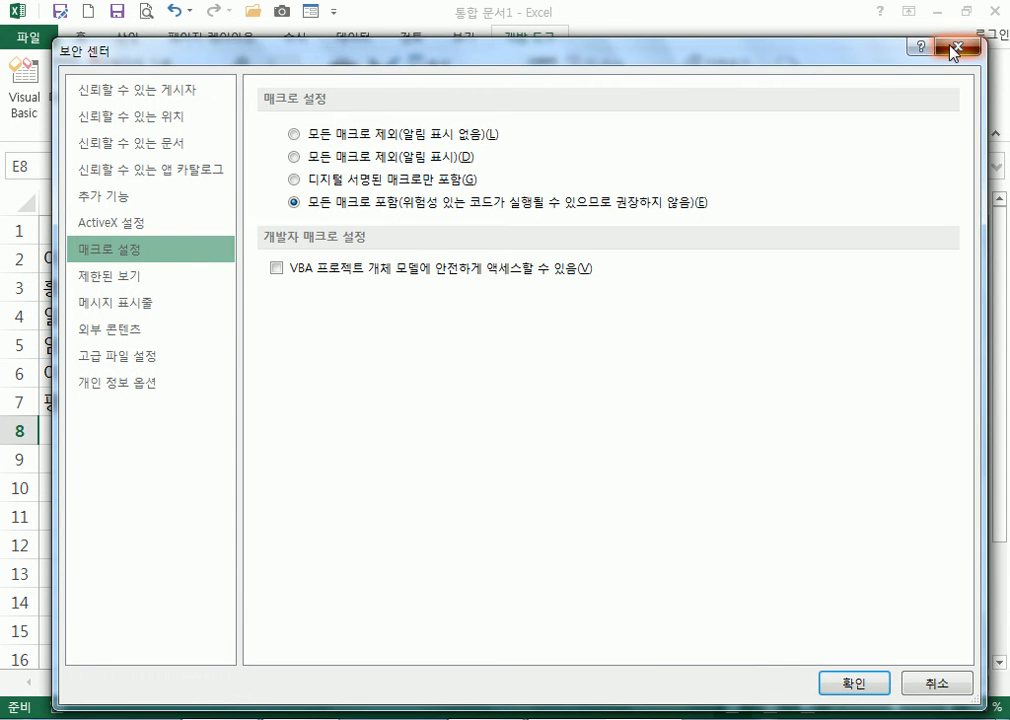
pyautogui.press('Return')
pyautogui.click(128, 13)
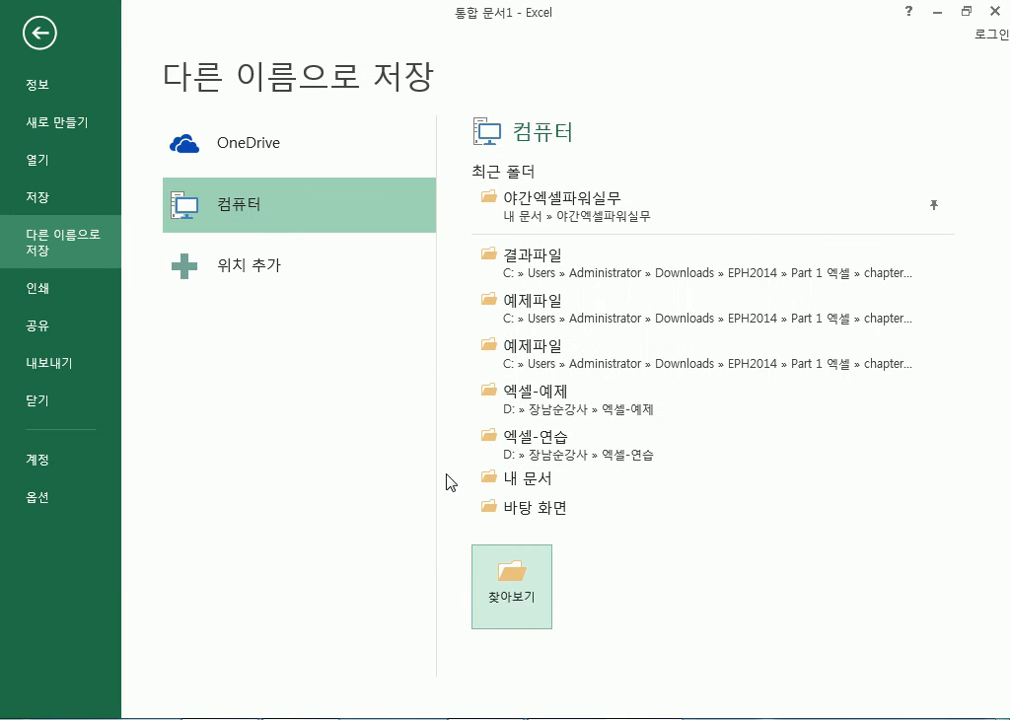
# Save the score workbook as 통합 문서1 in Excel Macro-Enabled Workbook (*.xlsm) format
pyautogui.click(515, 585)
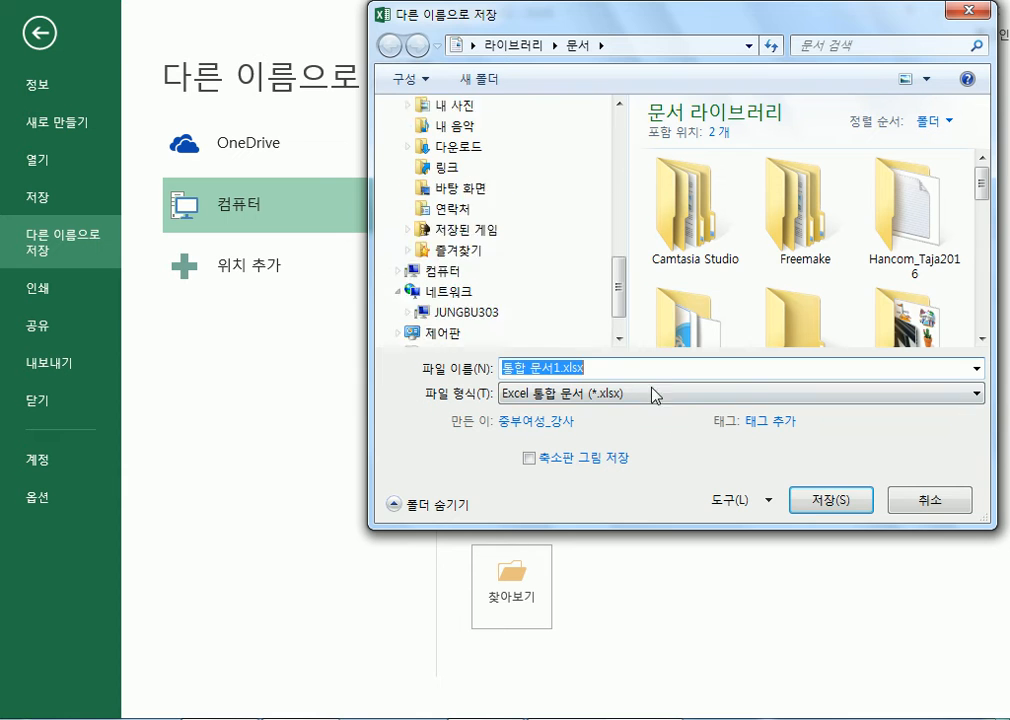
pyautogui.click(828, 500)
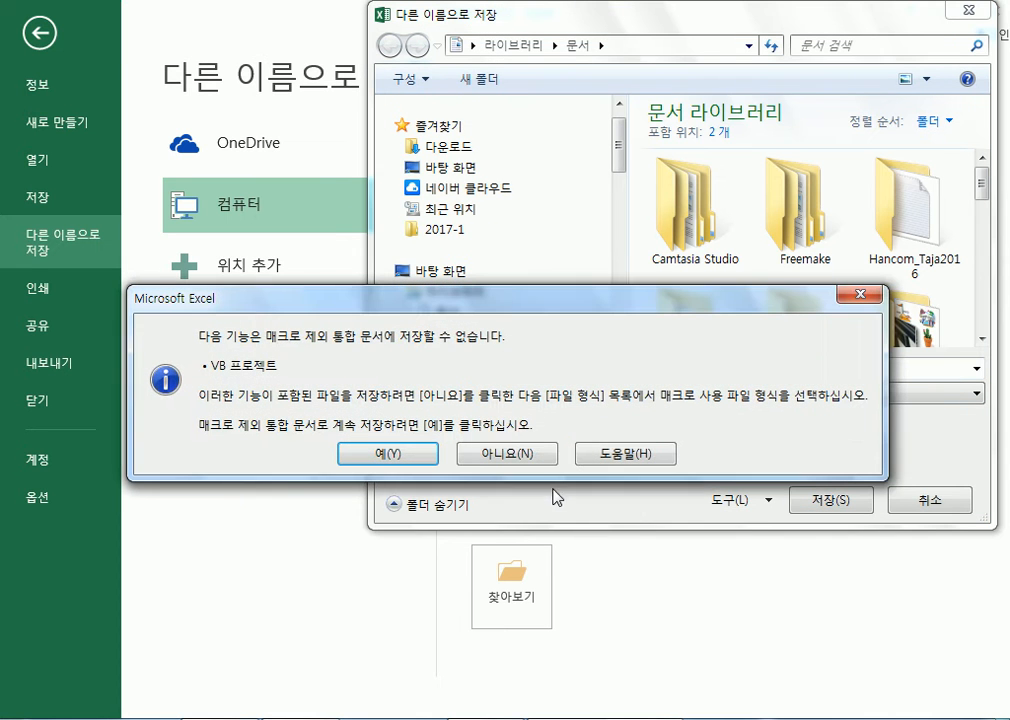
pyautogui.click(496, 455)
pyautogui.click(609, 400)
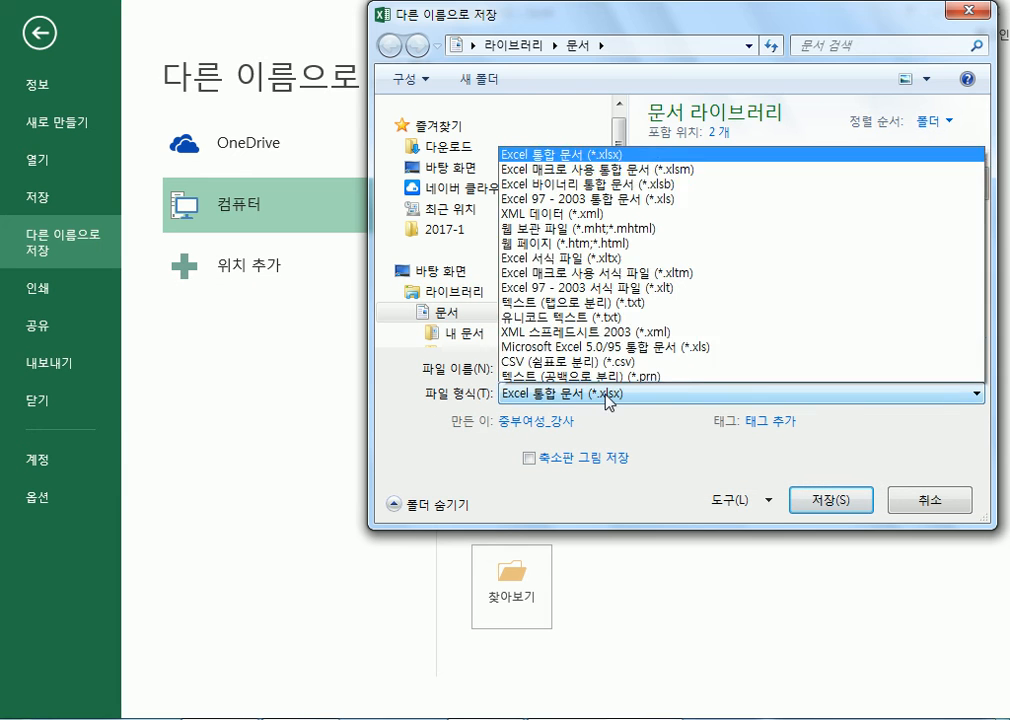
pyautogui.click(617, 48)
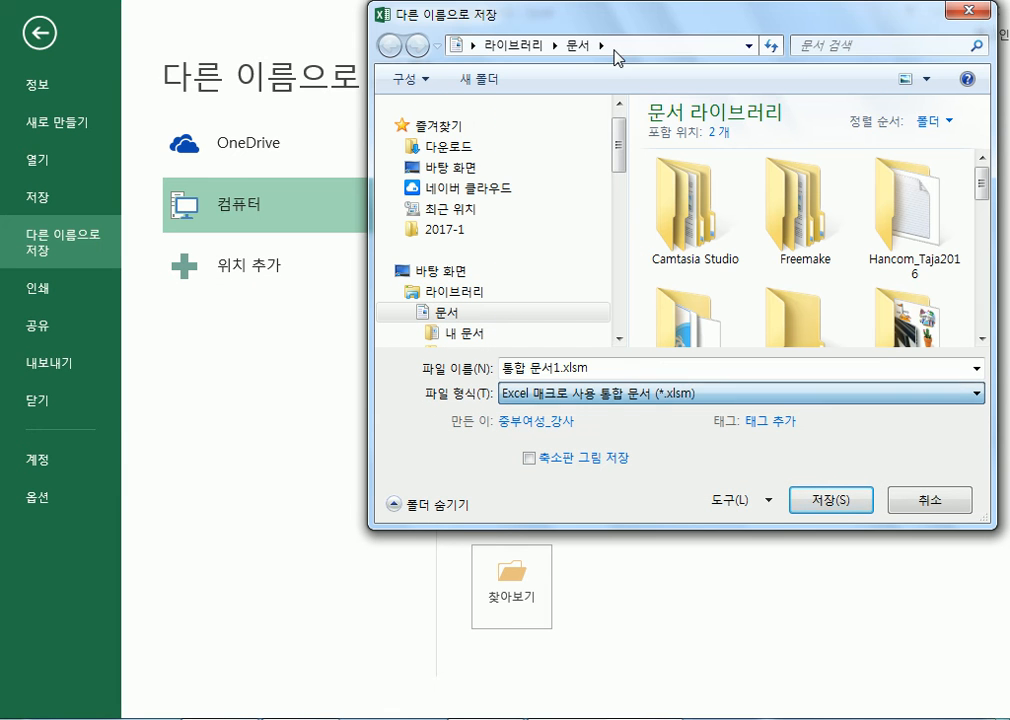
pyautogui.click(609, 369)
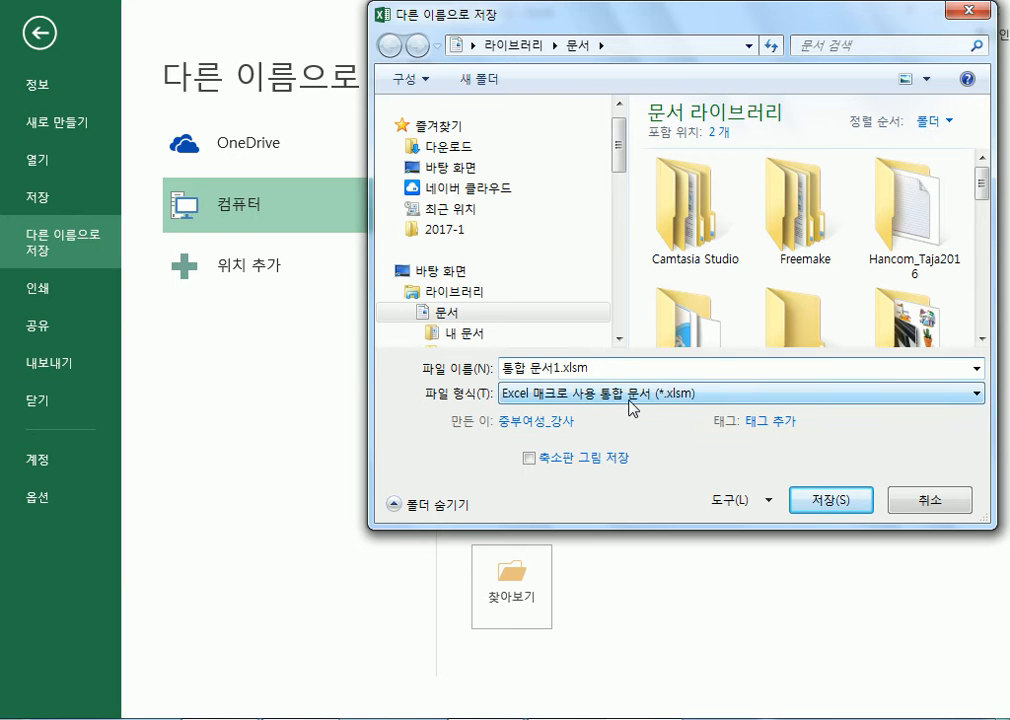
pyautogui.click(831, 503)
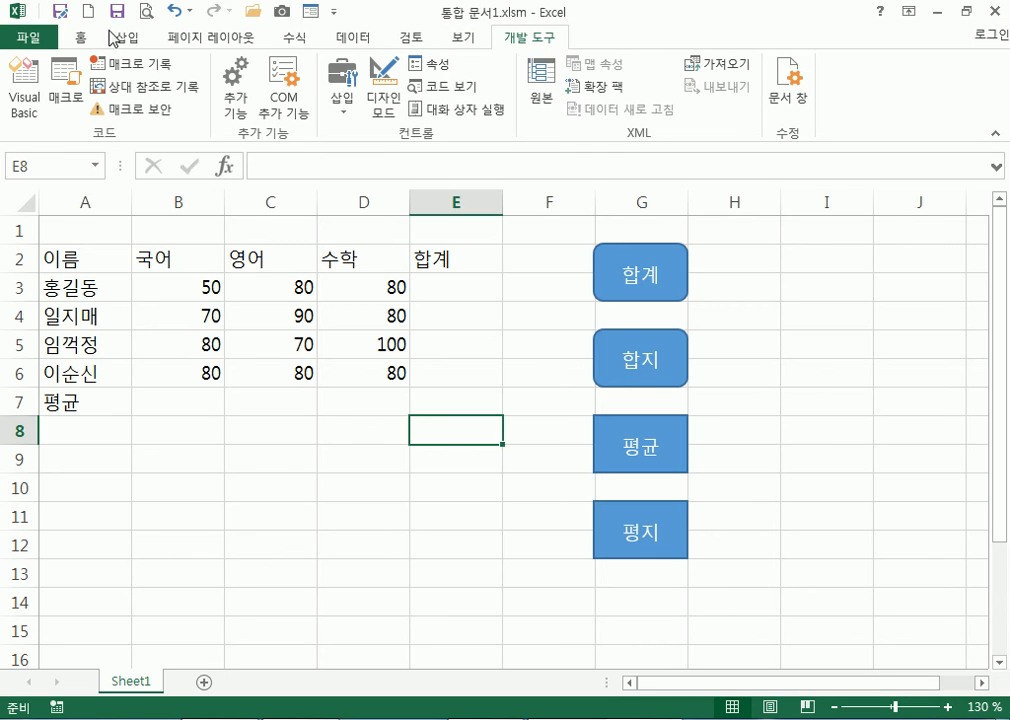
# Create a new blank workbook, 통합 문서2
pyautogui.click(20, 40)
pyautogui.click(49, 128)
pyautogui.click(322, 334)
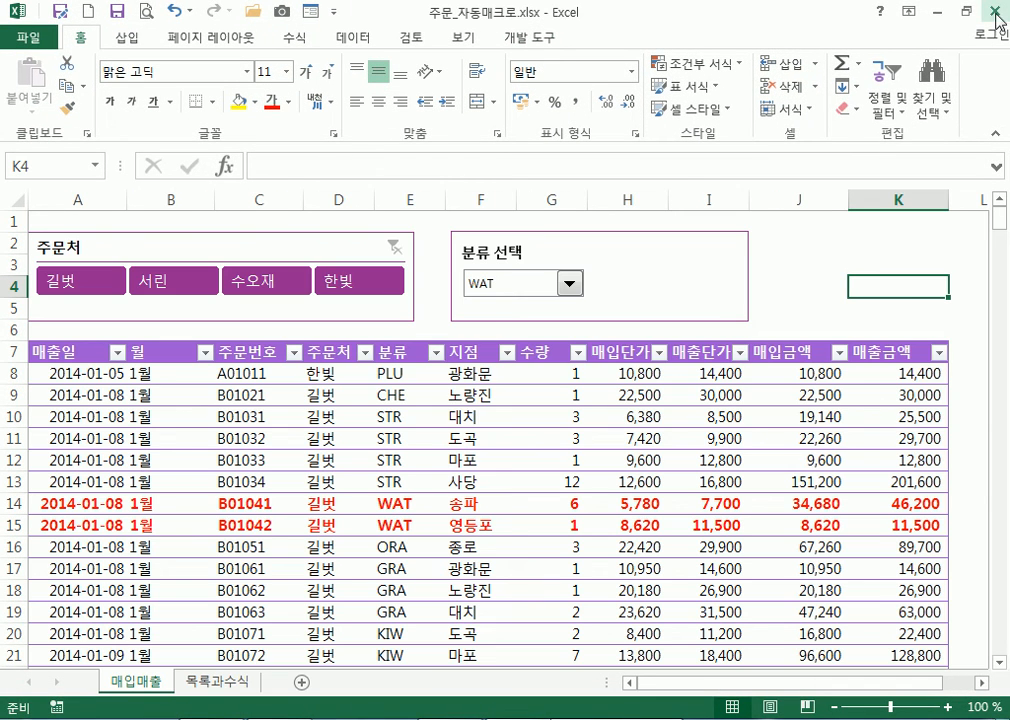
# Close 주문_자동매크로.xlsx without saving, close 통합 문서1.xlsm, and reopen it from Recent
pyautogui.click(993, 11)
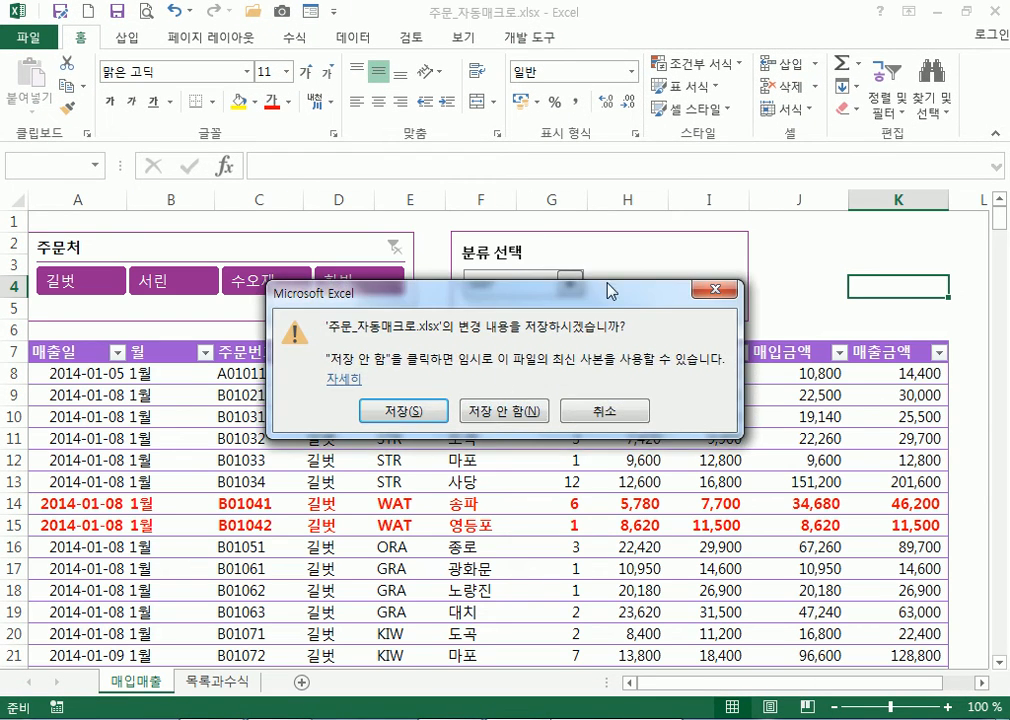
pyautogui.click(545, 411)
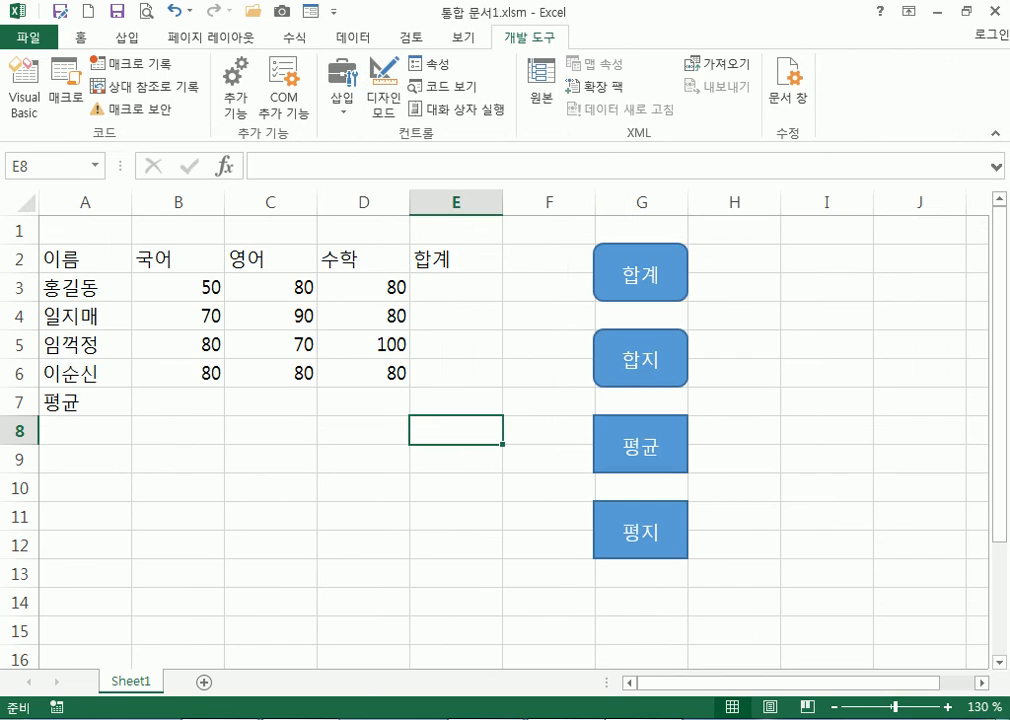
pyautogui.click(993, 11)
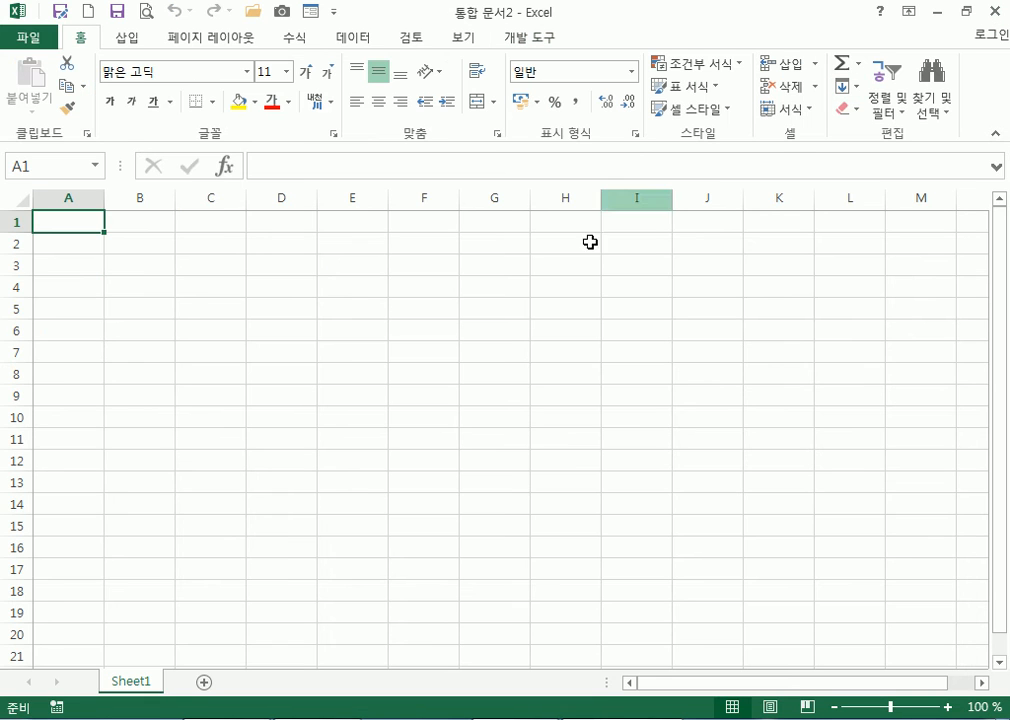
pyautogui.click(27, 38)
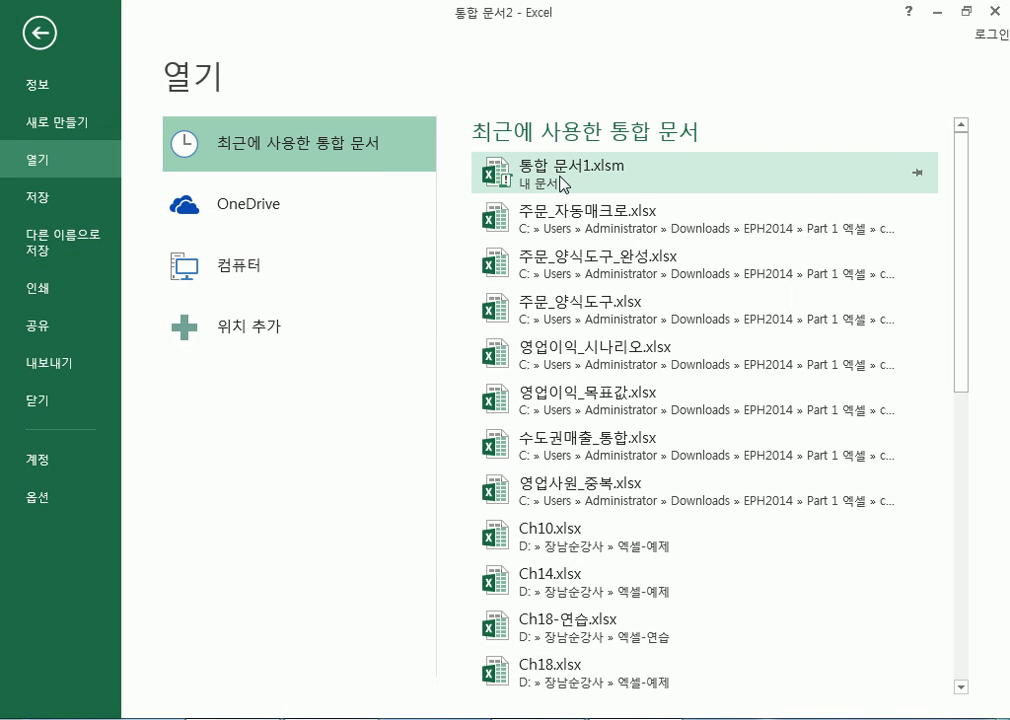
pyautogui.click(557, 183)
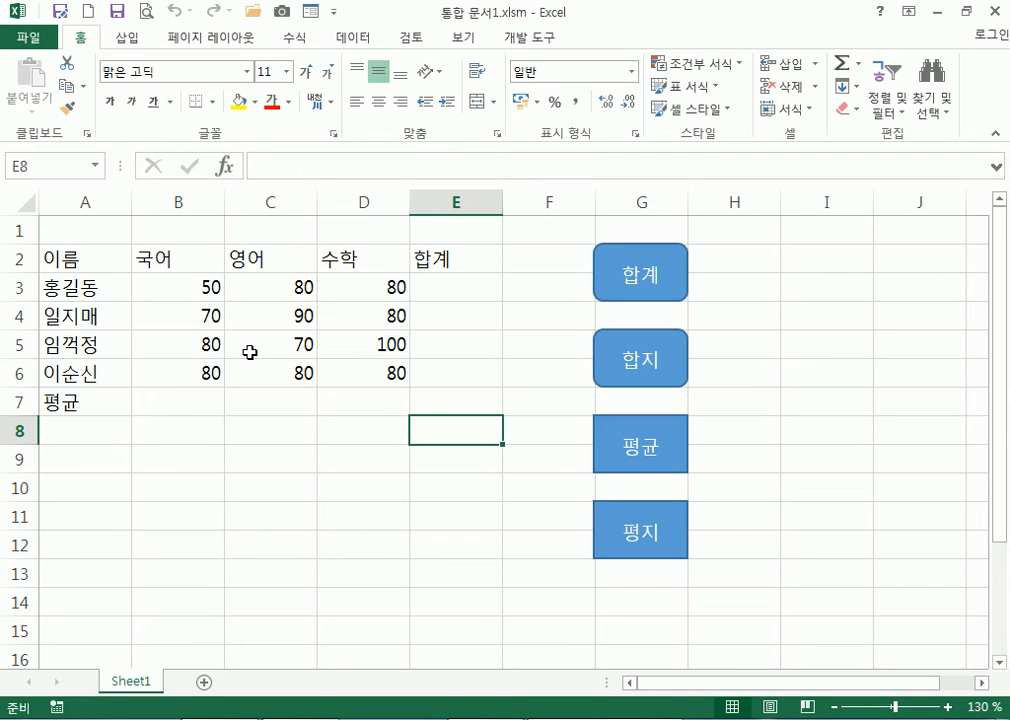
# Inspect the user name field in Excel Options and cancel without changes
pyautogui.click(30, 42)
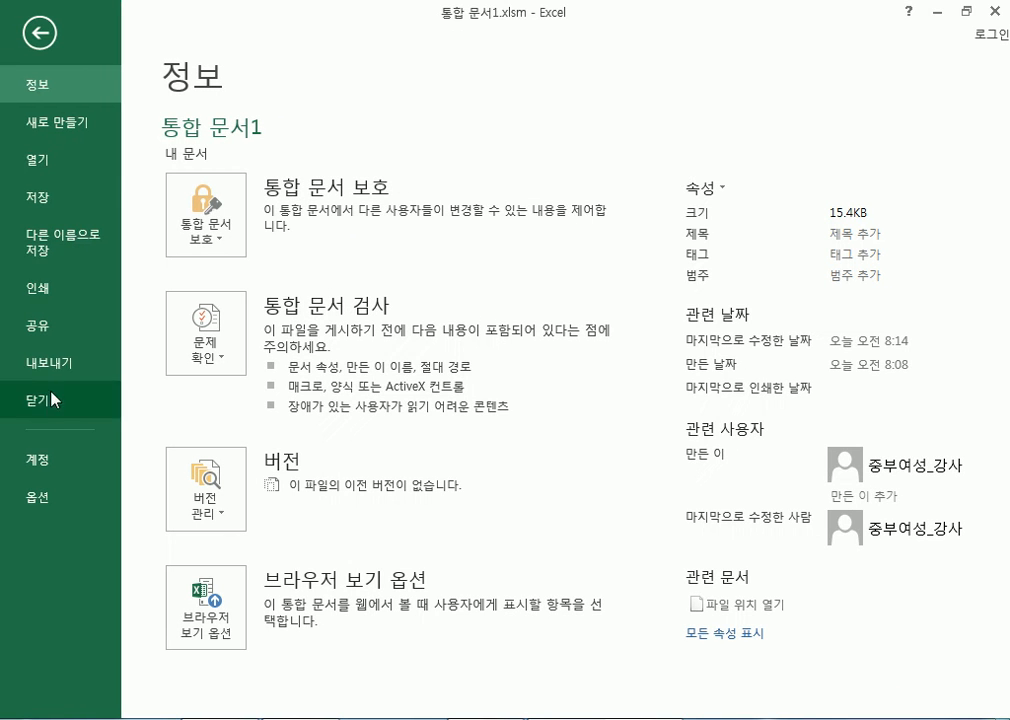
pyautogui.click(37, 497)
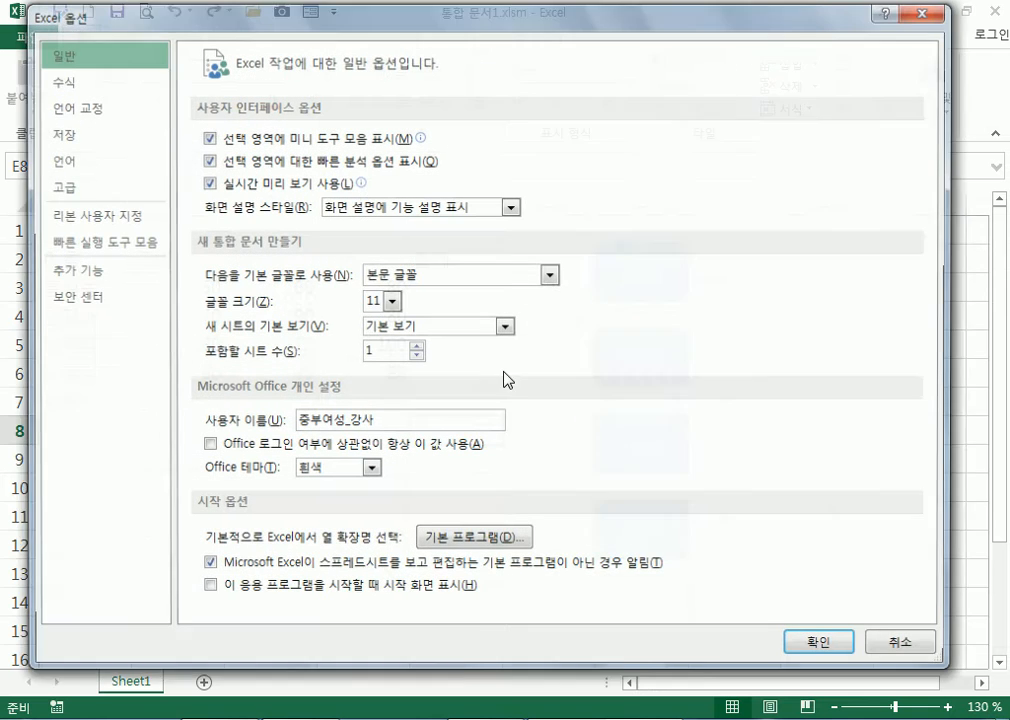
pyautogui.moveTo(388, 421); pyautogui.dragTo(281, 422)
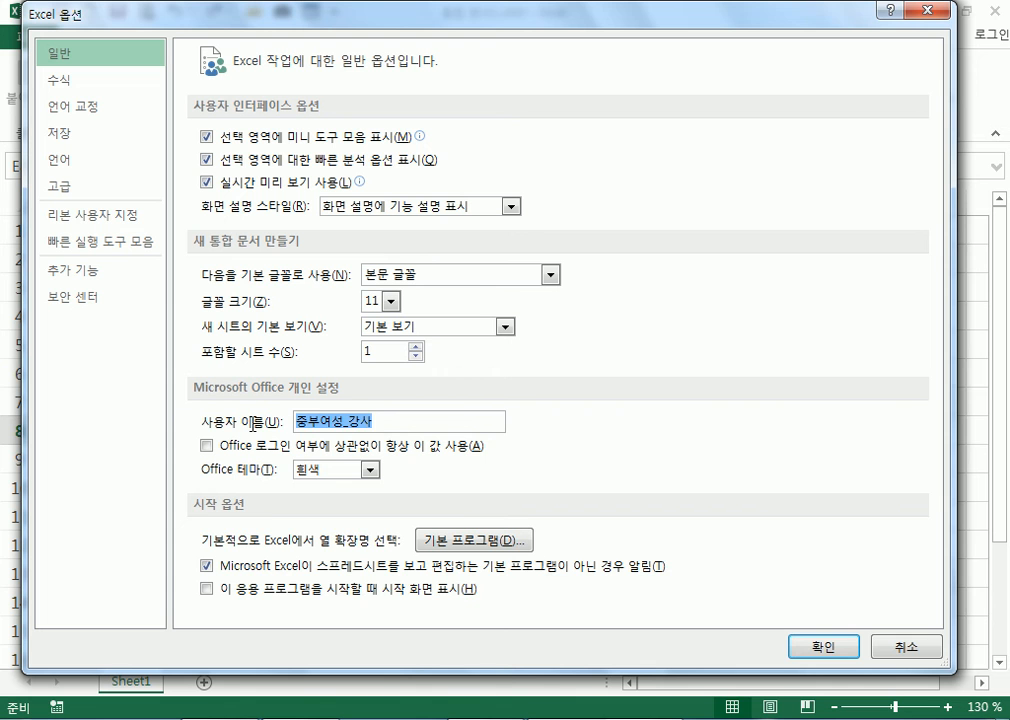
pyautogui.click(895, 647)
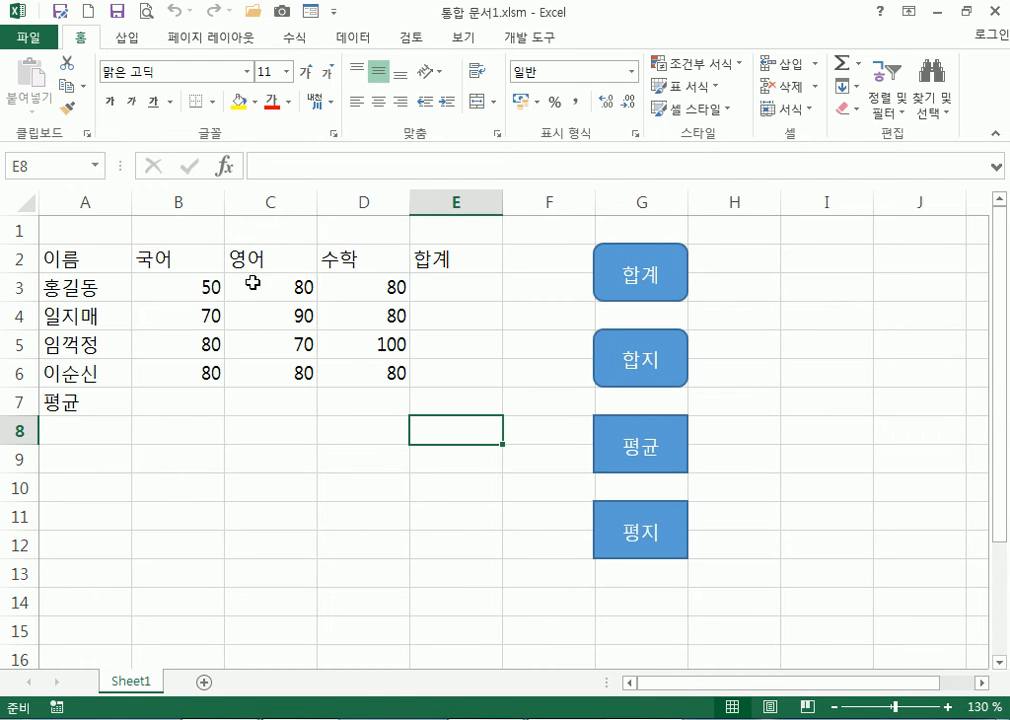
pyautogui.click(315, 437)
pyautogui.click(522, 40)
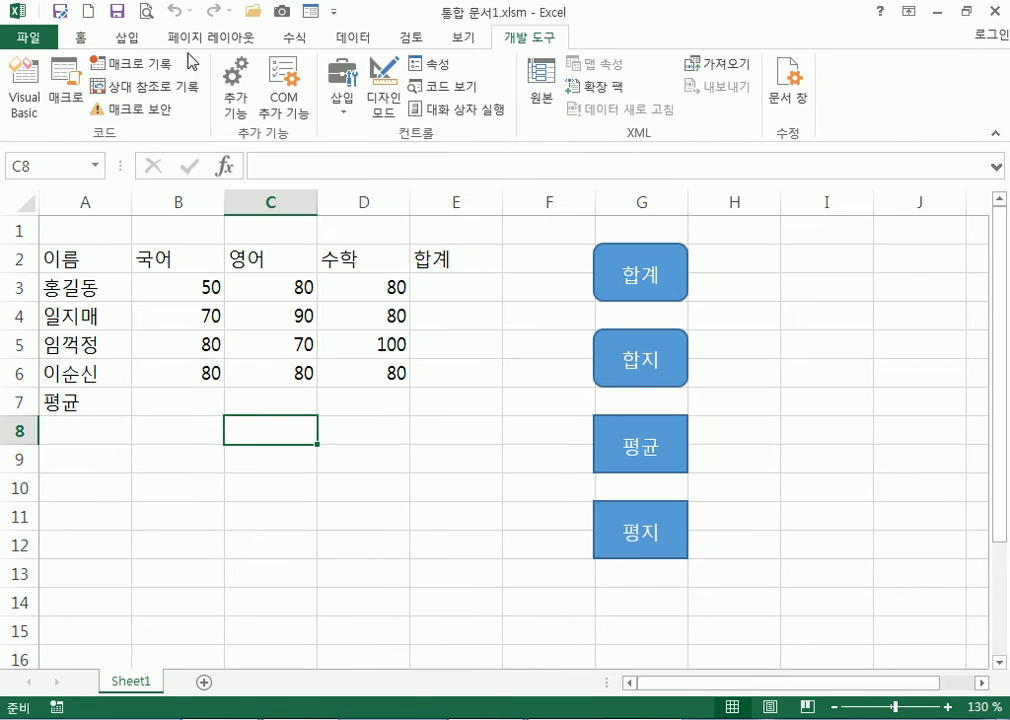
pyautogui.click(66, 88)
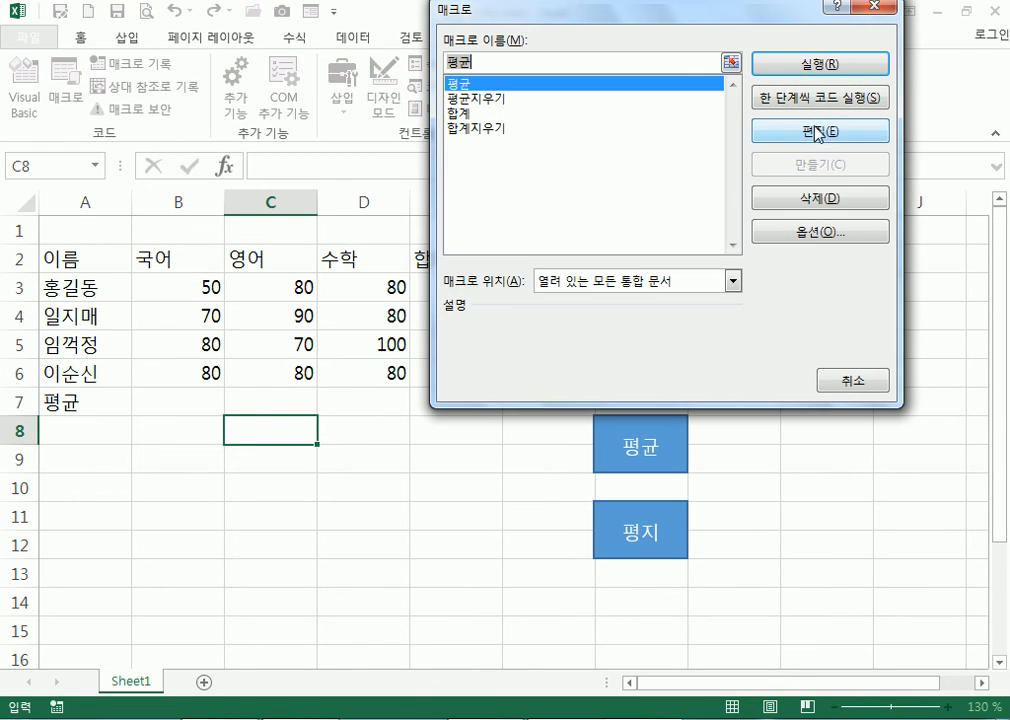
pyautogui.click(812, 131)
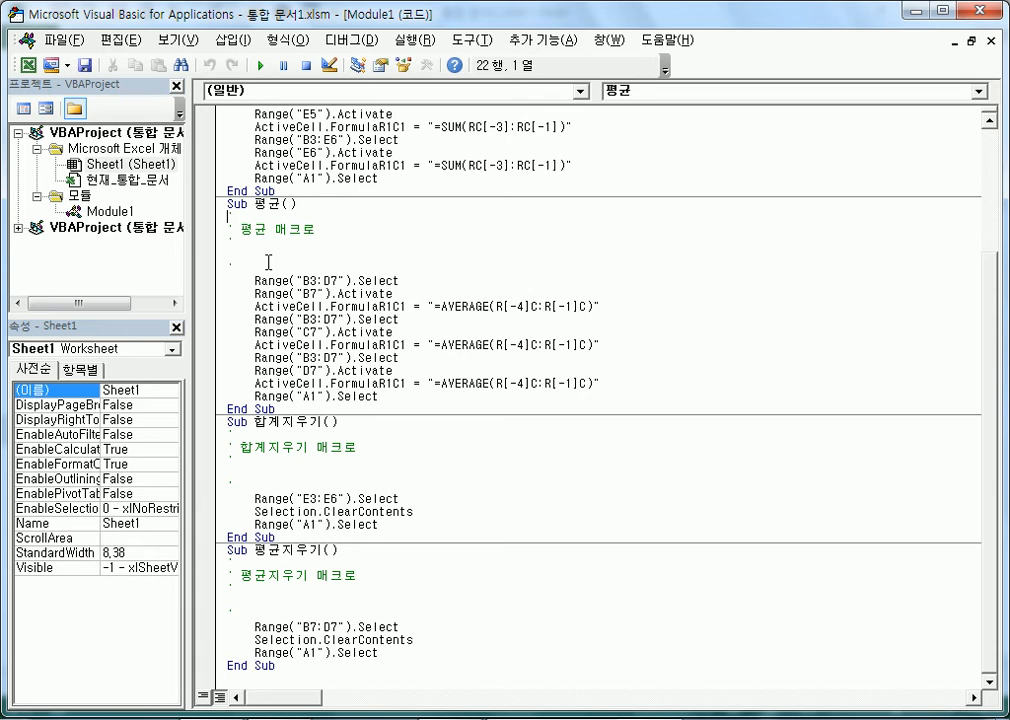
pyautogui.click(280, 265)
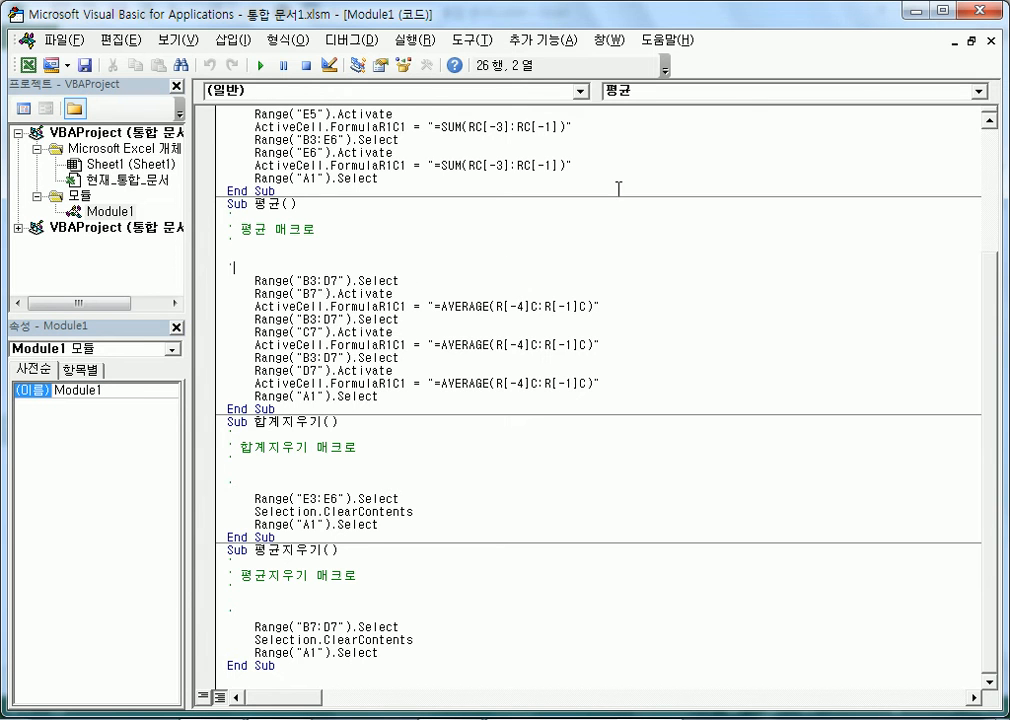
pyautogui.click(979, 13)
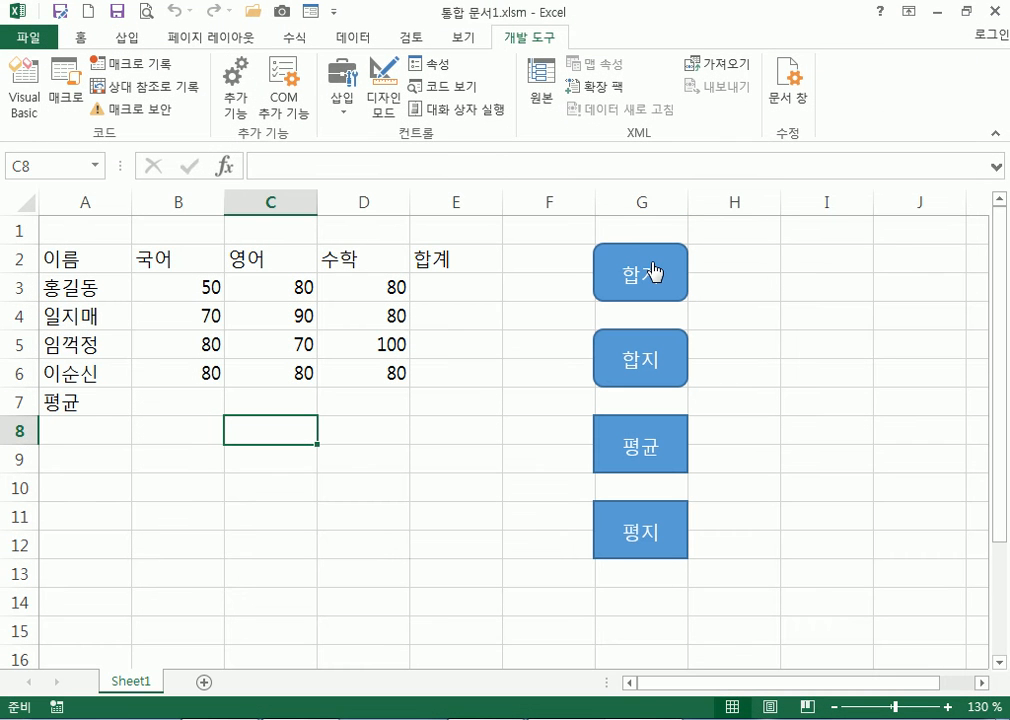
pyautogui.click(658, 273)
pyautogui.click(637, 352)
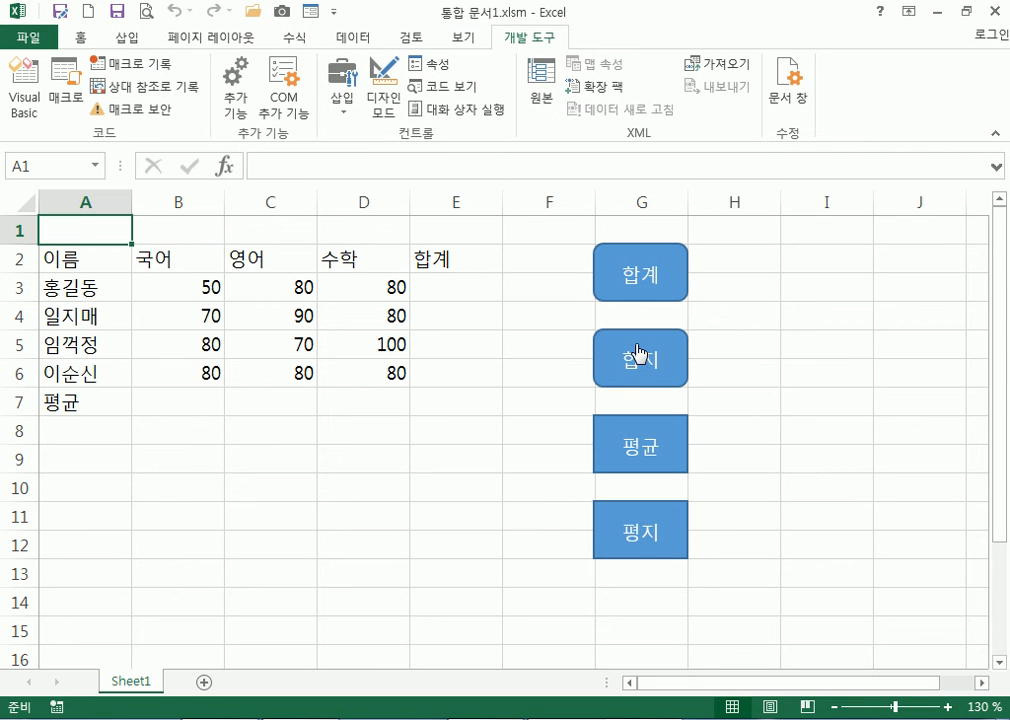
pyautogui.click(667, 275)
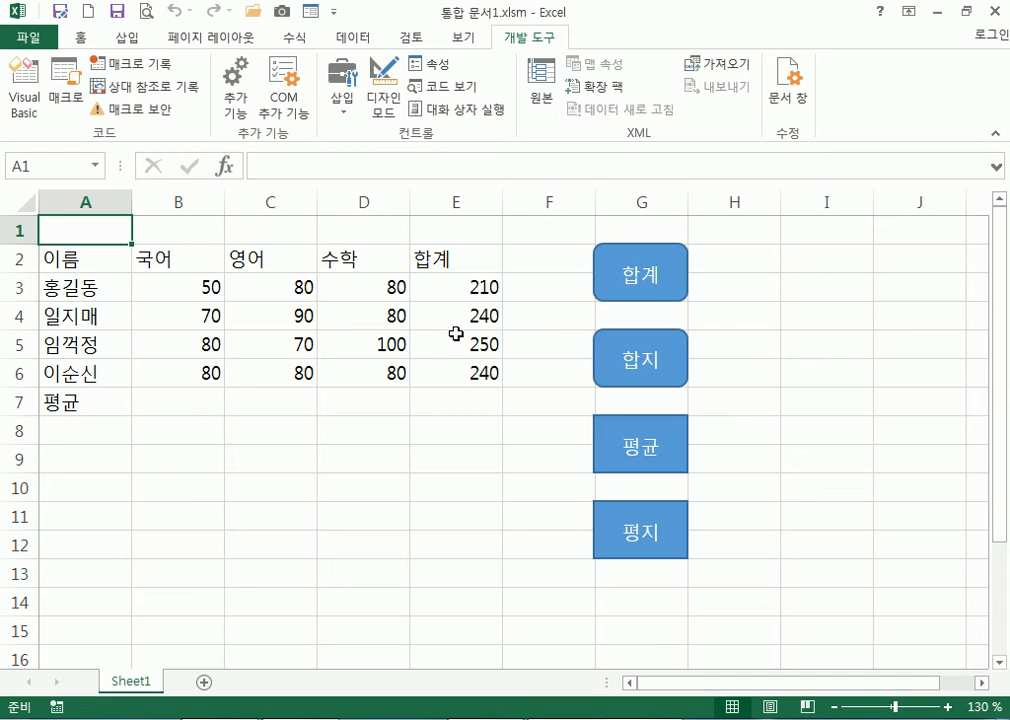
pyautogui.click(679, 357)
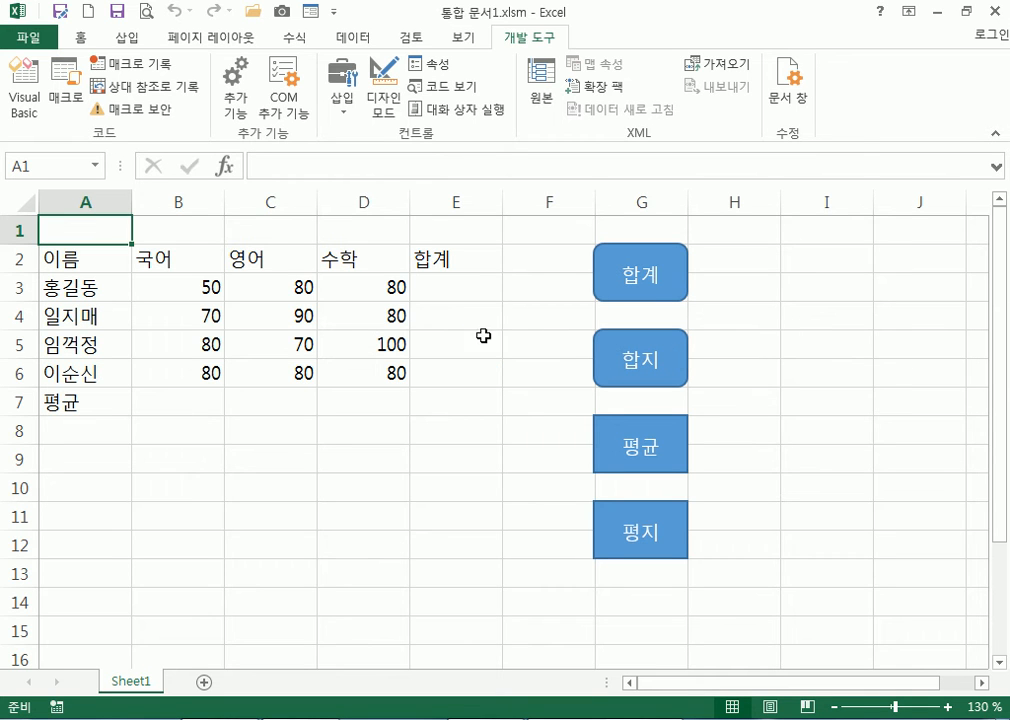
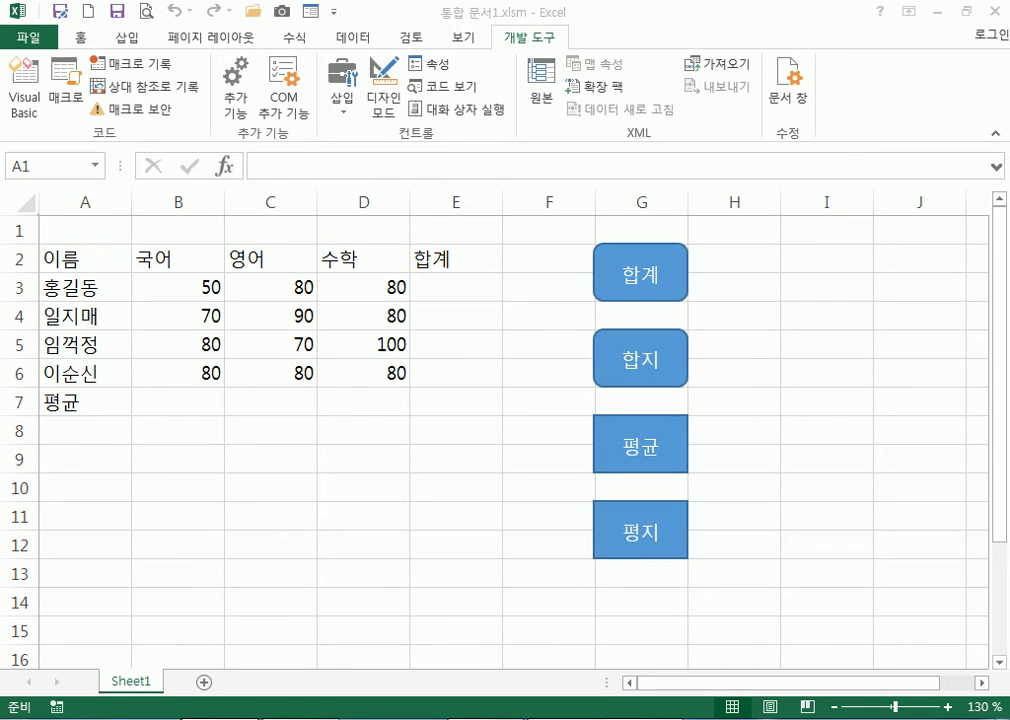
# Type 이름,전화,주소 in Notepad and paste copies of that line below it
pyautogui.hotkey('alt', 'Tab')
pyautogui.write('이르ㅁ ㅈㅜ')
pyautogui.press('BackSpace')
pyautogui.press('BackSpace')
pyautogui.press('BackSpace')
pyautogui.write(',')
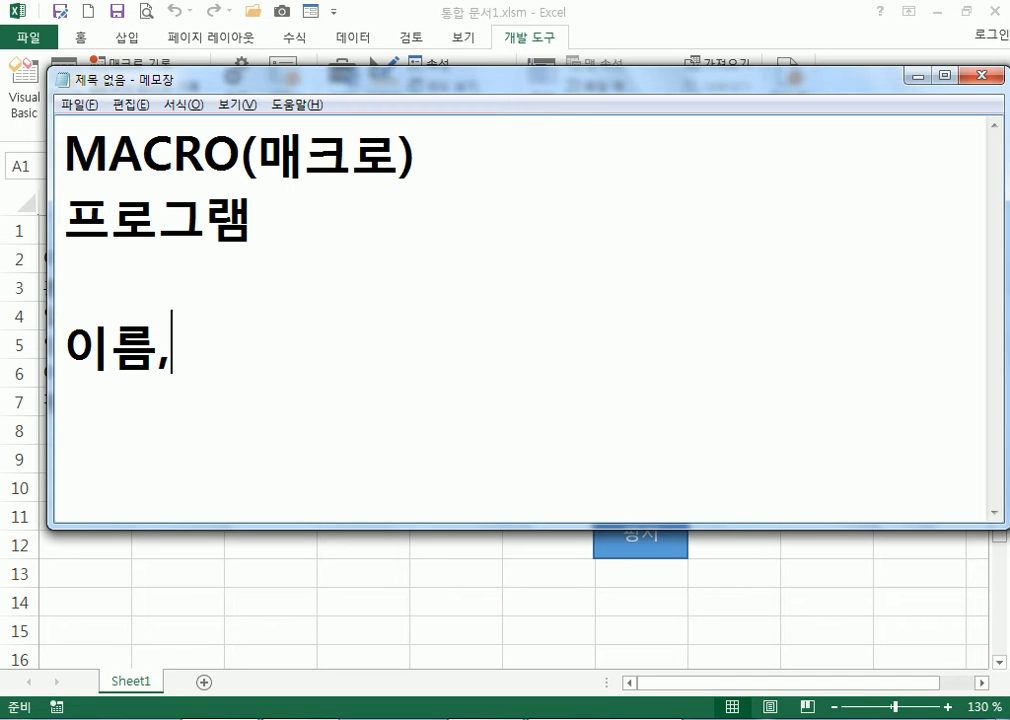
pyautogui.write('전화,주소')
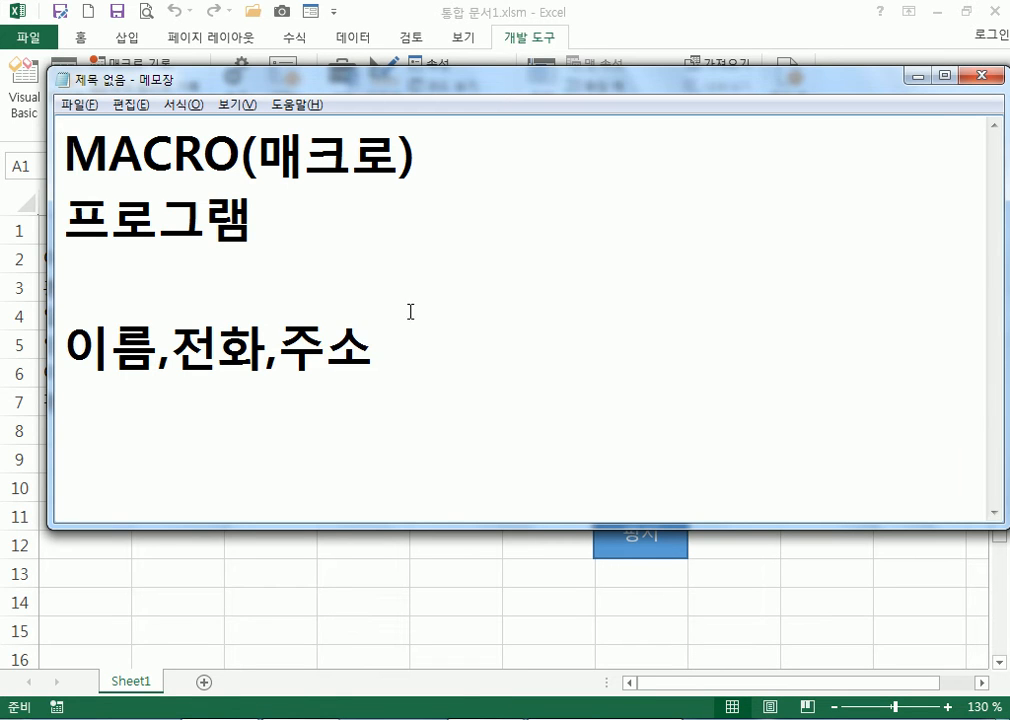
pyautogui.click(431, 388)
pyautogui.press('Return')
pyautogui.press('Return')
pyautogui.press('Return')
pyautogui.moveTo(56, 298); pyautogui.dragTo(59, 338)
pyautogui.hotkey('ctrl', 'c')
pyautogui.hotkey('ctrl', 'v')
pyautogui.hotkey('ctrl', 'v')
pyautogui.hotkey('ctrl', 'v')
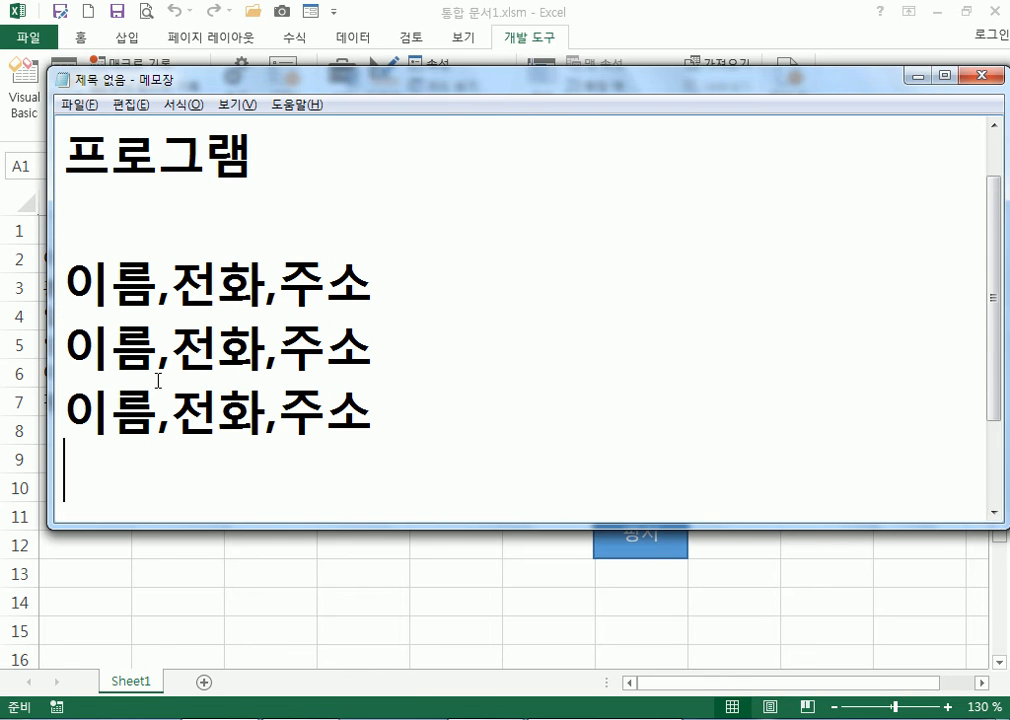
# Split the first copy into separate 이름, 전화, 주소 lines with a blank line after
pyautogui.click(159, 220)
pyautogui.press('Return')
pyautogui.press('Delete')
pyautogui.press('Right')
pyautogui.press('Right')
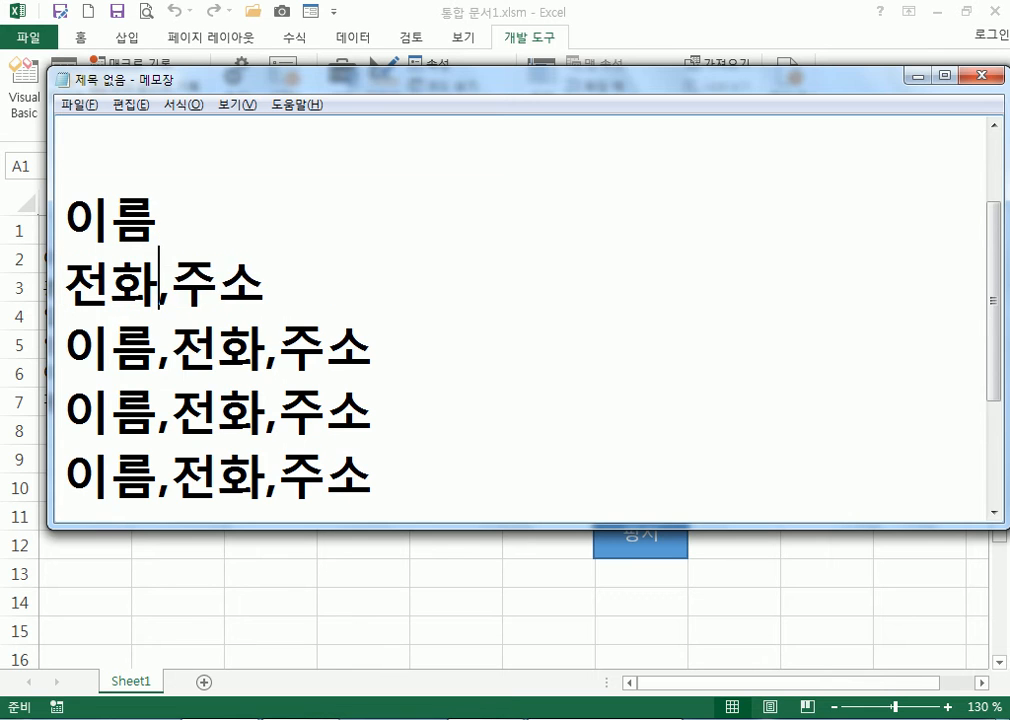
pyautogui.press('Return')
pyautogui.press('Delete')
pyautogui.press('Down')
pyautogui.press('Return')
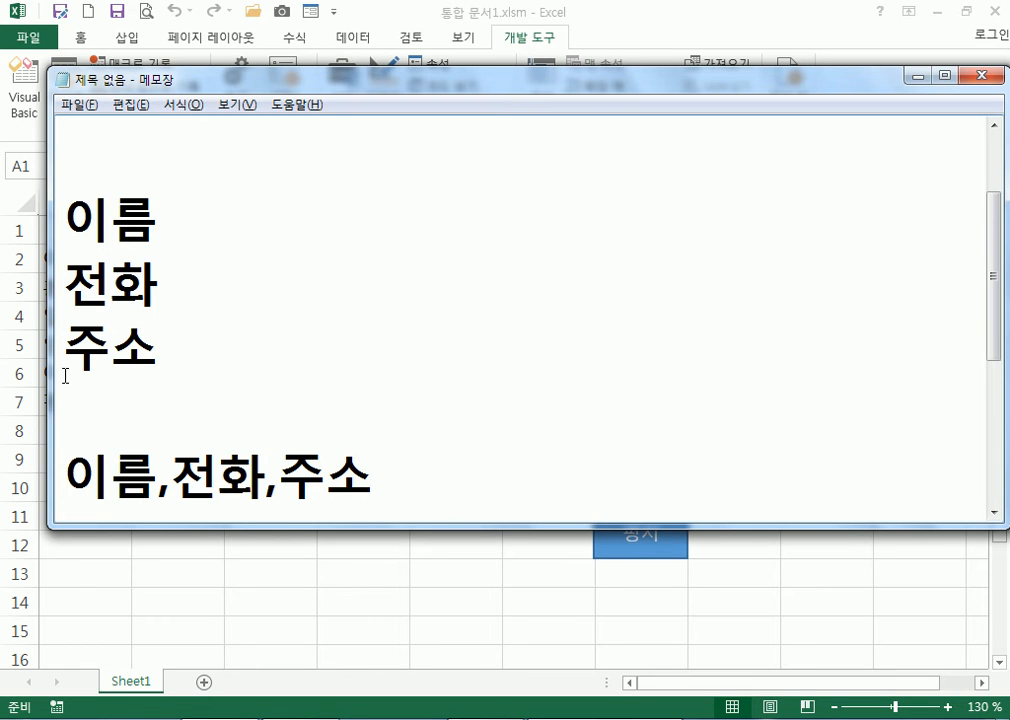
# Split the second copy into 이름, 전화, 주소 lines followed by a blank line
pyautogui.scroll(-2, 86, 421)
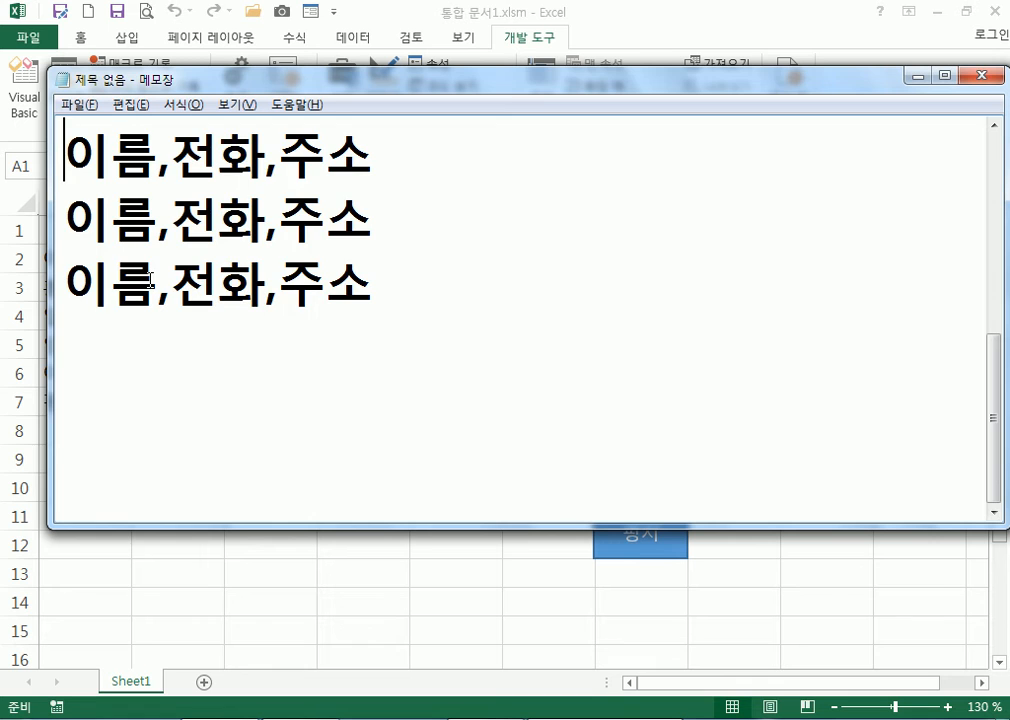
pyautogui.scroll(1, 149, 282)
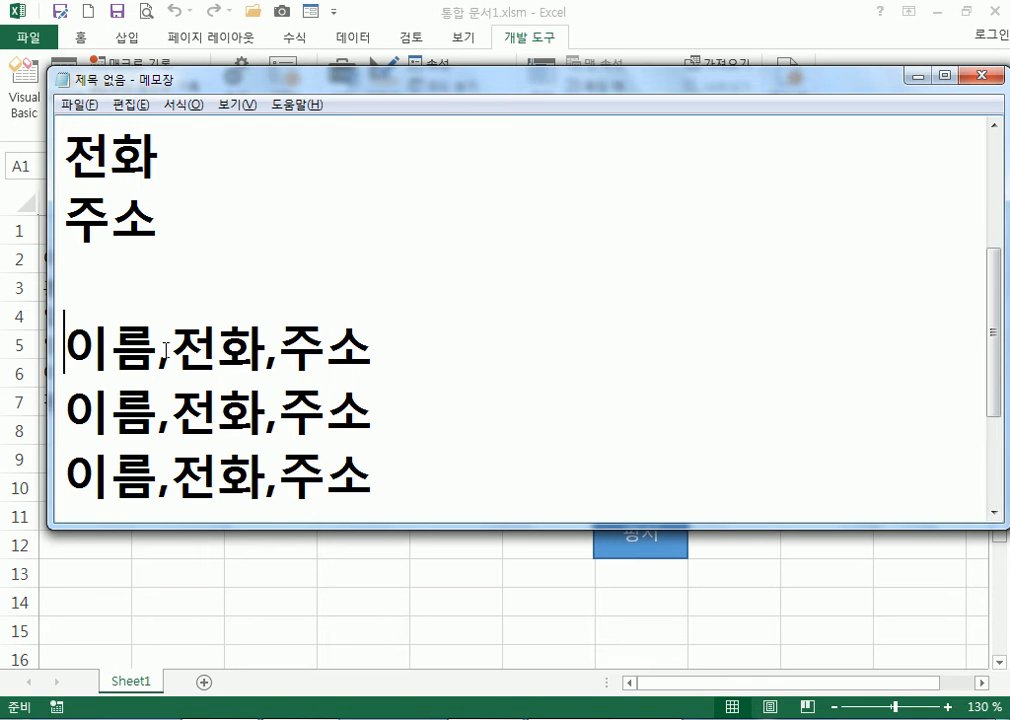
pyautogui.press('Right')
pyautogui.press('Right')
pyautogui.press('Return')
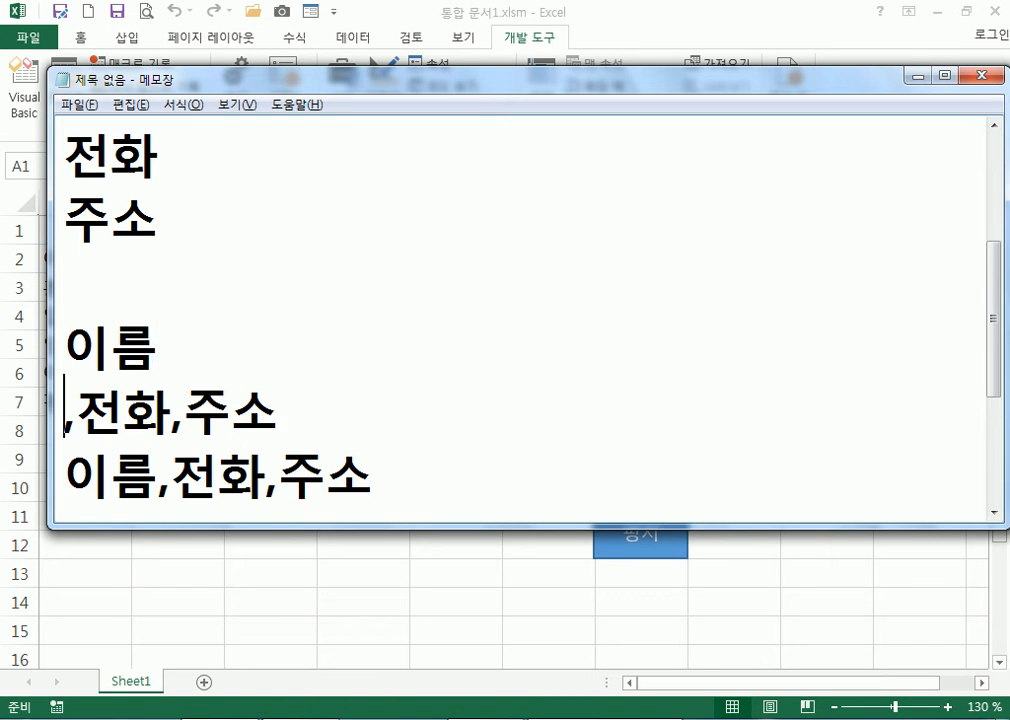
pyautogui.press('Delete')
pyautogui.press('Right')
pyautogui.press('Right')
pyautogui.press('Return')
pyautogui.press('Delete')
pyautogui.press('Down')
pyautogui.press('Return')
# Split the third copy into 이름, 전화, 주소 lines and separate the last copy
pyautogui.press('Right')
pyautogui.press('Right')
pyautogui.press('Return')
pyautogui.press('Delete')
pyautogui.press('Right')
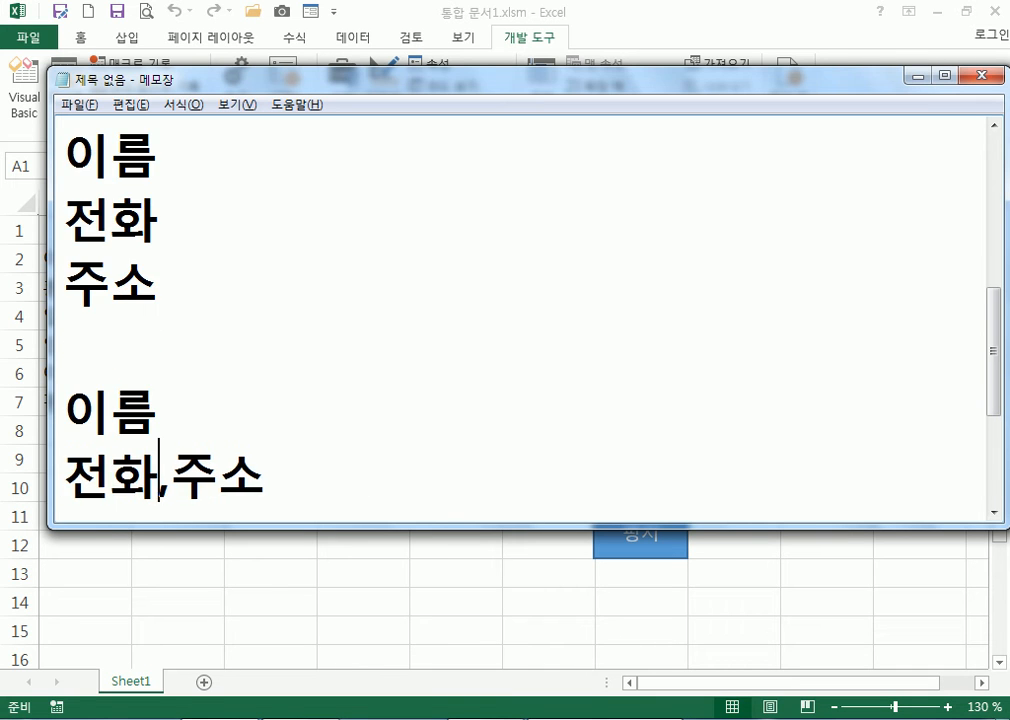
pyautogui.press('Right')
pyautogui.press('Return')
pyautogui.press('Delete')
pyautogui.press('Down')
pyautogui.press('Home')
pyautogui.press('Return')
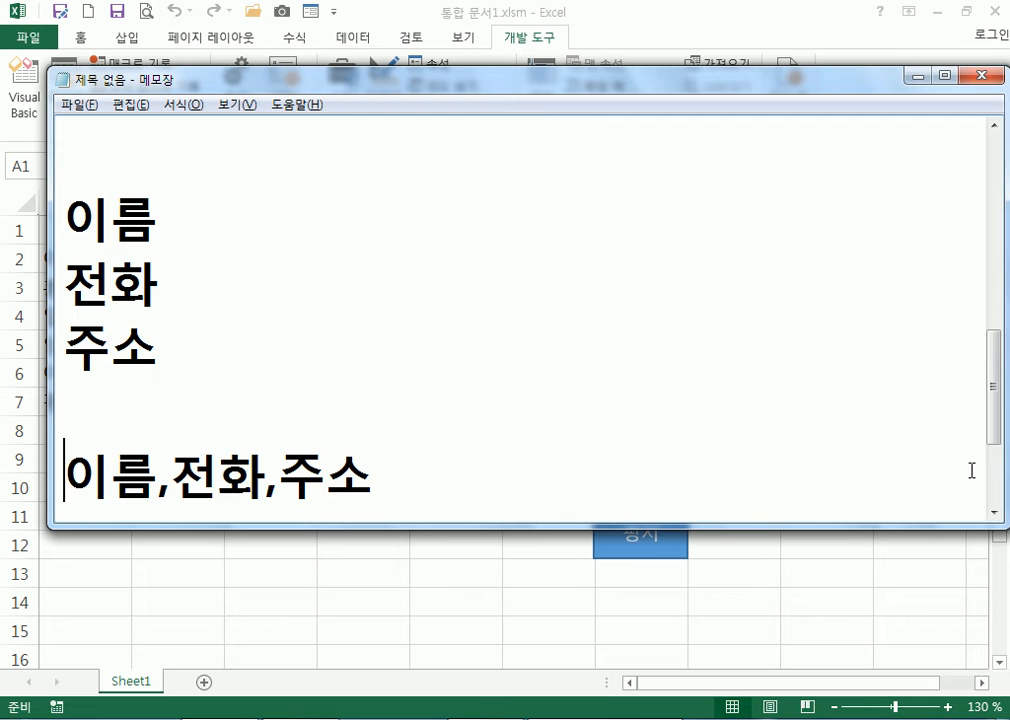
# Review the split lines and bring up the Start menu
pyautogui.moveTo(71, 190); pyautogui.dragTo(70, 406)
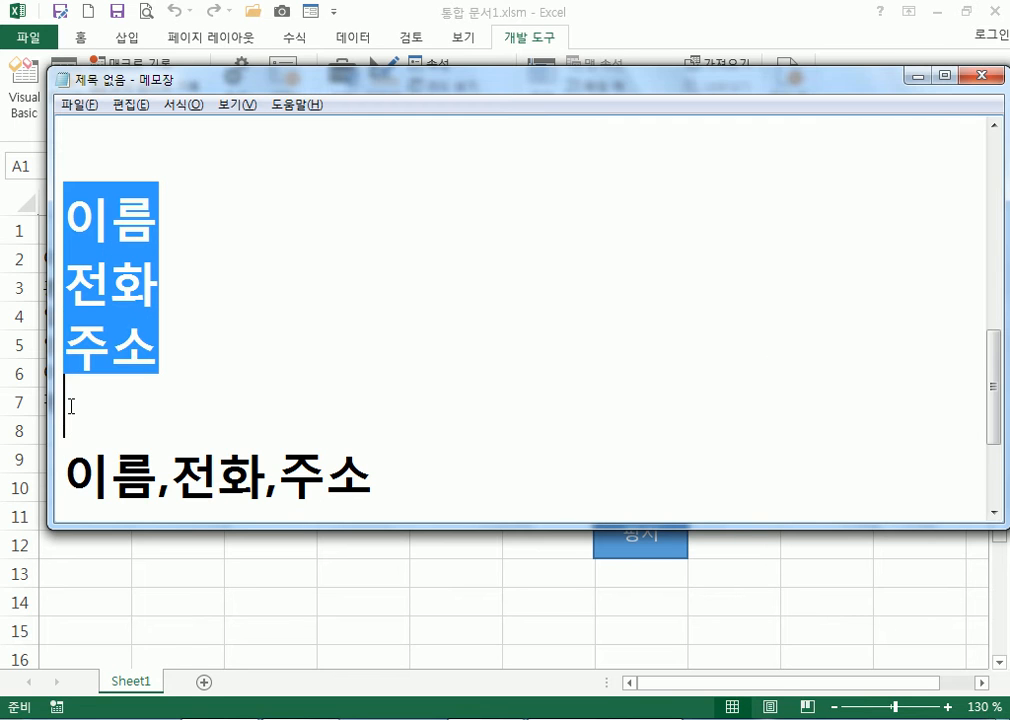
pyautogui.click(74, 462)
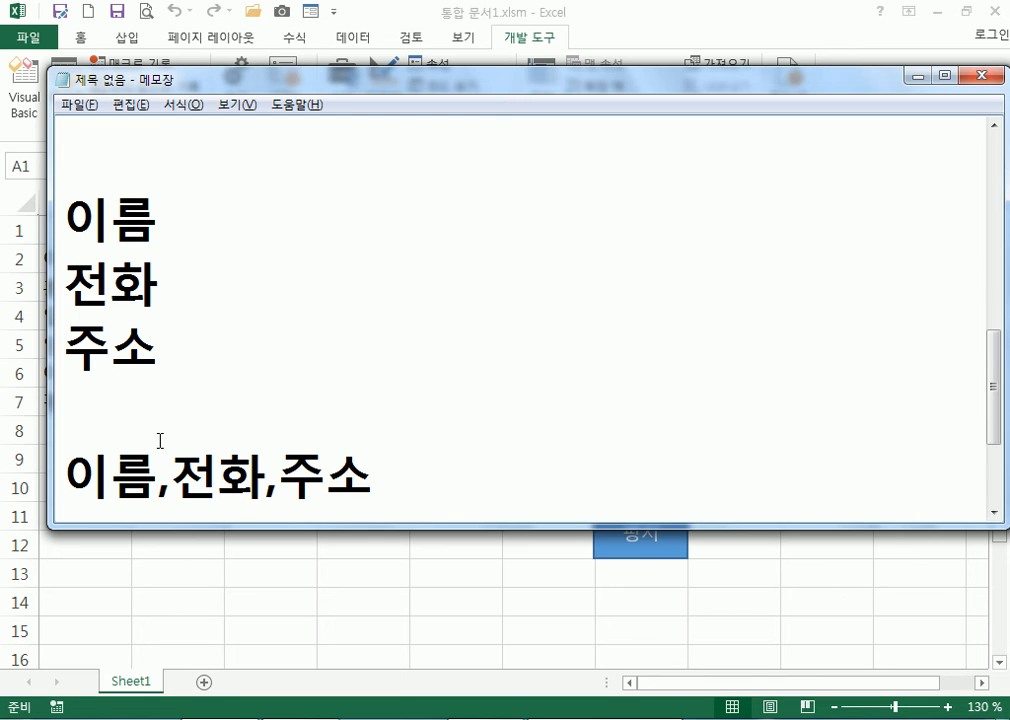
pyautogui.press('super')
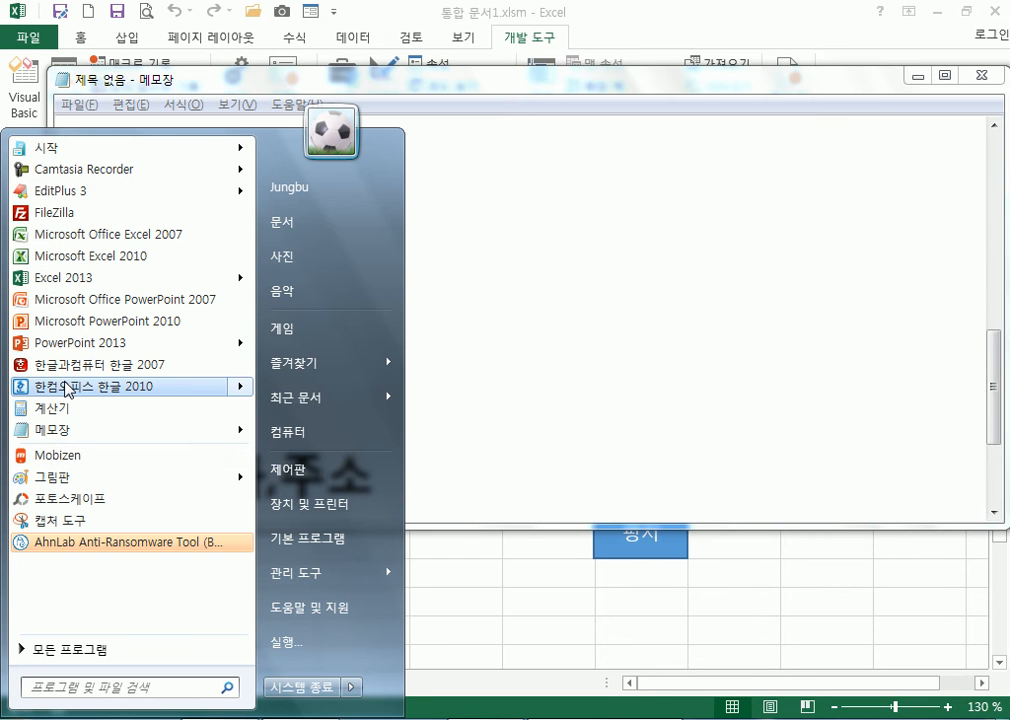
# Launch Hangul 2010 and type 이름,전화,주소 as the first line
pyautogui.click(484, 383)
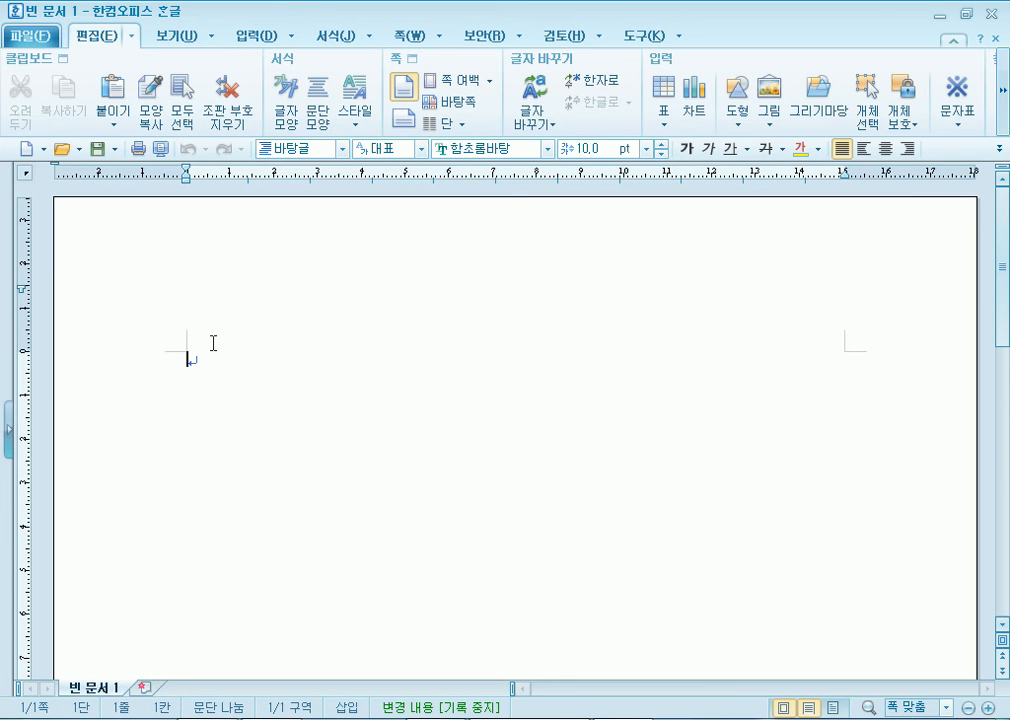
pyautogui.write('이름')
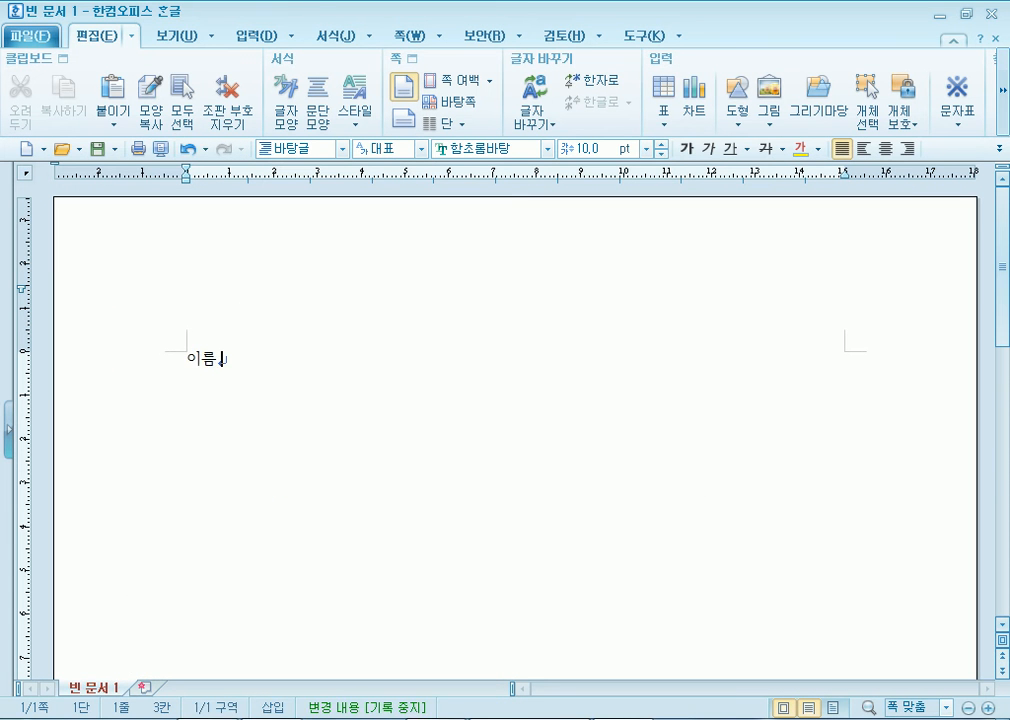
pyautogui.write(',전호,주')
pyautogui.press('BackSpace')
pyautogui.press('BackSpace')
pyautogui.press('BackSpace')
pyautogui.press('BackSpace')
pyautogui.write('화,ㅈㅜ소')
pyautogui.press('Return')
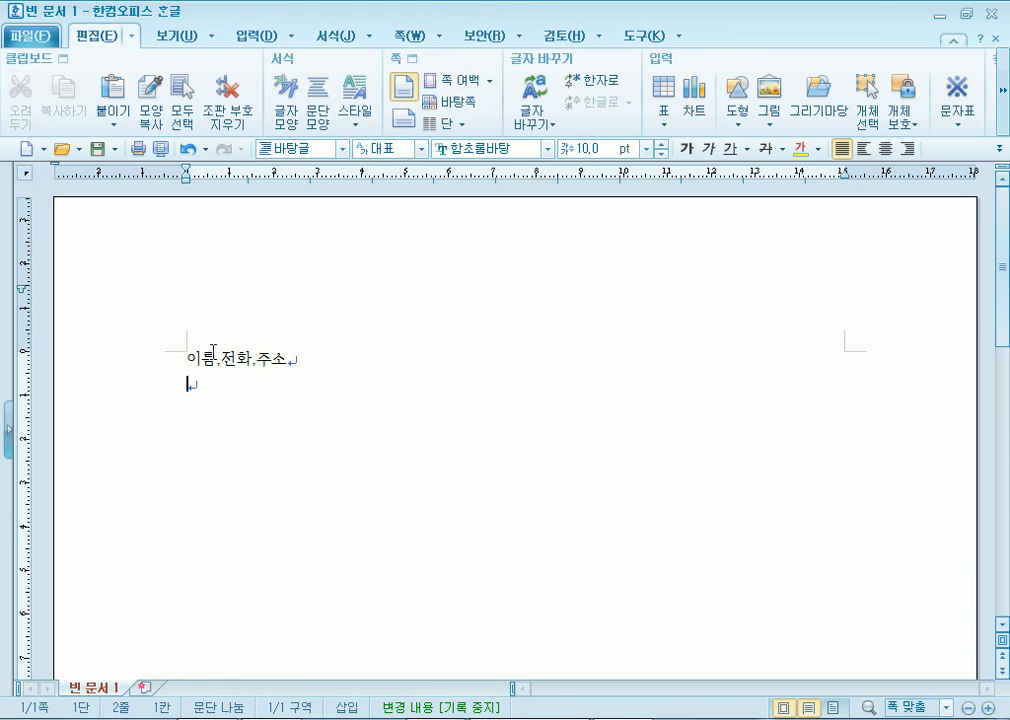
# Toggle the View menu's 쪽 윤곽 (page outline) display off
pyautogui.click(176, 38)
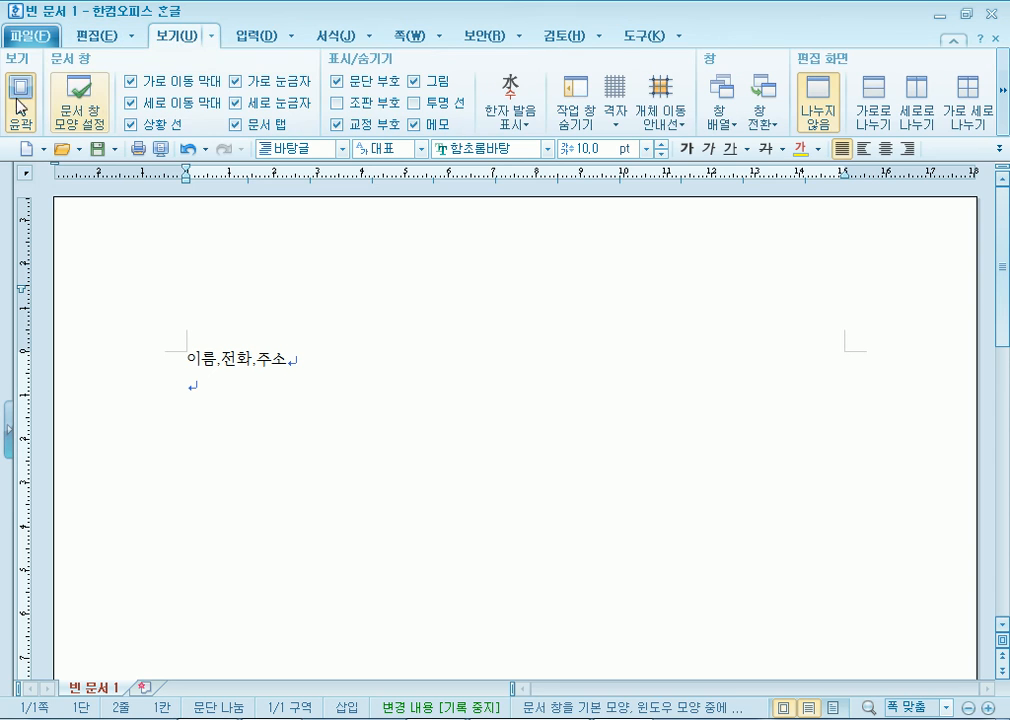
pyautogui.click(24, 102)
pyautogui.click(24, 102)
pyautogui.click(24, 102)
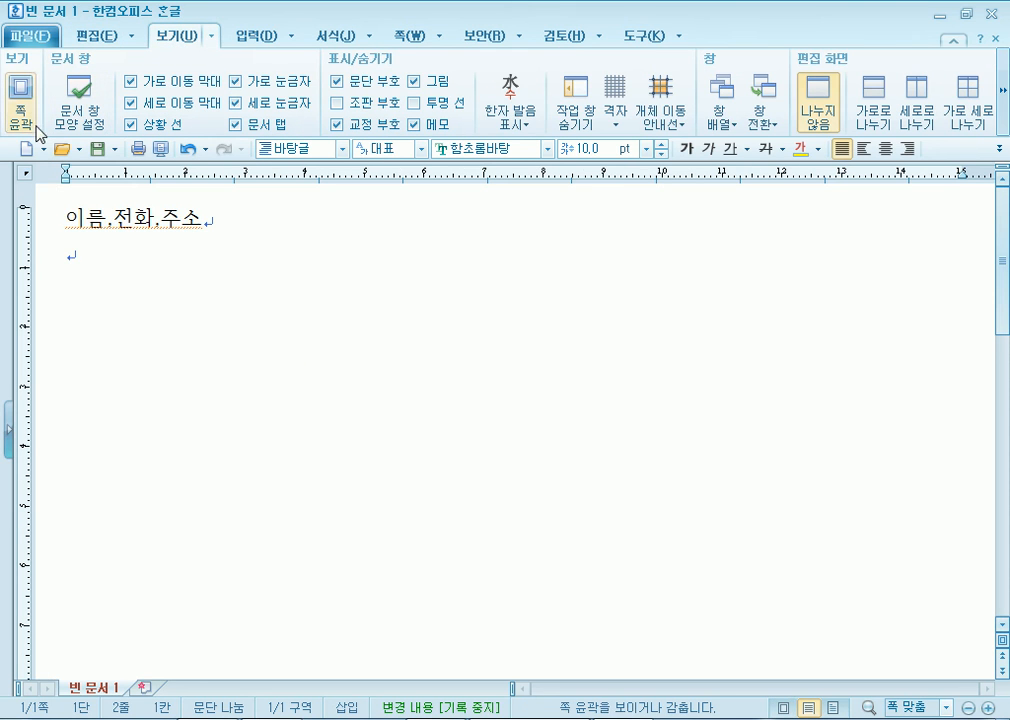
# Copy and paste the line repeatedly to fill about 40 pages
pyautogui.click(41, 225)
pyautogui.hotkey('ctrl', 'c')
pyautogui.hotkey('ctrl', 'v')
pyautogui.hotkey('ctrl', 'v')
pyautogui.hotkey('ctrl', 'v')
pyautogui.hotkey('ctrl', 'v')
pyautogui.hotkey('ctrl', 'v')
pyautogui.hotkey('ctrl', 'v')
pyautogui.hotkey('ctrl', 'v')
pyautogui.hotkey('ctrl', 'v')
pyautogui.hotkey('ctrl', 'v')
pyautogui.hotkey('ctrl', 'v')
pyautogui.hotkey('ctrl', 'v')
pyautogui.hotkey('ctrl', 'v')
pyautogui.hotkey('ctrl', 'v')
pyautogui.hotkey('ctrl', 'v')
pyautogui.hotkey('ctrl', 'v')
pyautogui.hotkey('ctrl', 'v')
pyautogui.hotkey('ctrl', 'v')
pyautogui.hotkey('ctrl', 'v')
pyautogui.hotkey('ctrl', 'v')
pyautogui.hotkey('ctrl', 'v')
pyautogui.hotkey('ctrl', 'a')
pyautogui.hotkey('ctrl', 'c')
pyautogui.hotkey('ctrl', 'v')
pyautogui.hotkey('ctrl', 'v')
pyautogui.hotkey('ctrl', 'v')
pyautogui.hotkey('ctrl', 'v')
pyautogui.hotkey('ctrl', 'v')
pyautogui.hotkey('ctrl', 'v')
pyautogui.hotkey('ctrl', 'v')
pyautogui.hotkey('ctrl', 'v')
pyautogui.hotkey('ctrl', 'v')
pyautogui.hotkey('ctrl', 'v')
pyautogui.hotkey('ctrl', 'v')
pyautogui.hotkey('ctrl', 'v')
pyautogui.hotkey('ctrl', 'v')
pyautogui.hotkey('ctrl', 'v')
pyautogui.hotkey('ctrl', 'v')
pyautogui.hotkey('ctrl', 'v')
pyautogui.hotkey('ctrl', 'v')
pyautogui.hotkey('ctrl', 'v')
pyautogui.hotkey('ctrl', 'v')
pyautogui.hotkey('ctrl', 'v')
pyautogui.hotkey('ctrl', 'v')
pyautogui.hotkey('ctrl', 'v')
pyautogui.hotkey('ctrl', 'v')
pyautogui.hotkey('ctrl', 'v')
pyautogui.hotkey('ctrl', 'v')
pyautogui.hotkey('ctrl', 'v')
pyautogui.hotkey('ctrl', 'v')
pyautogui.hotkey('ctrl', 'v')
pyautogui.hotkey('ctrl', 'v')
pyautogui.hotkey('ctrl', 'v')
pyautogui.hotkey('ctrl', 'v')
pyautogui.hotkey('ctrl', 'v')
pyautogui.hotkey('ctrl', 'v')
pyautogui.hotkey('ctrl', 'v')
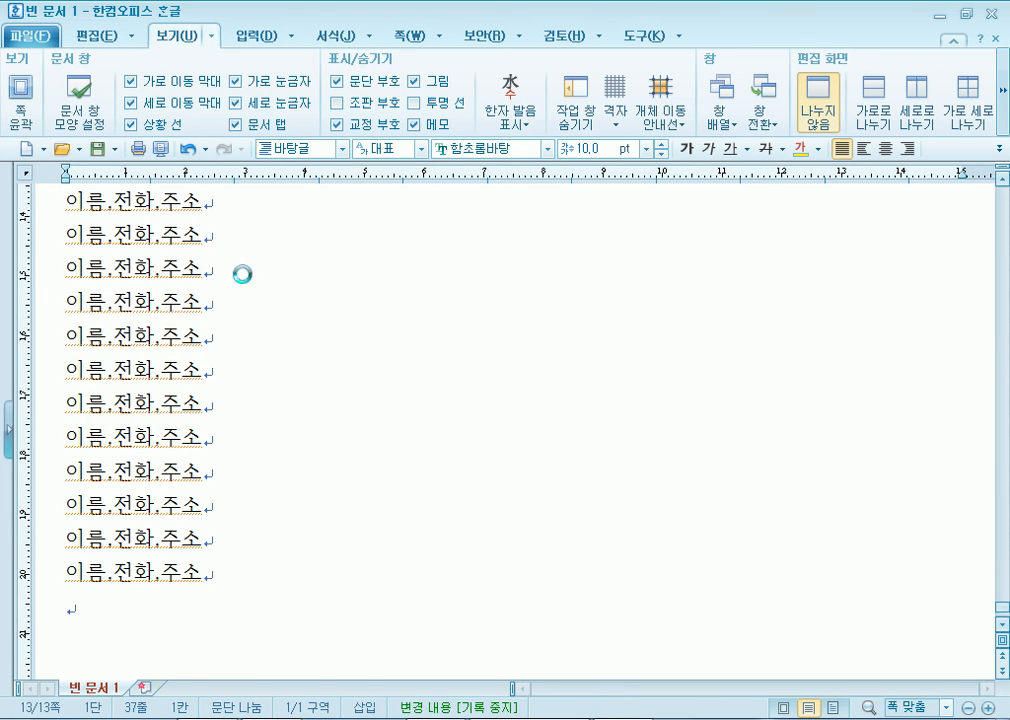
pyautogui.hotkey('ctrl', 'Home')
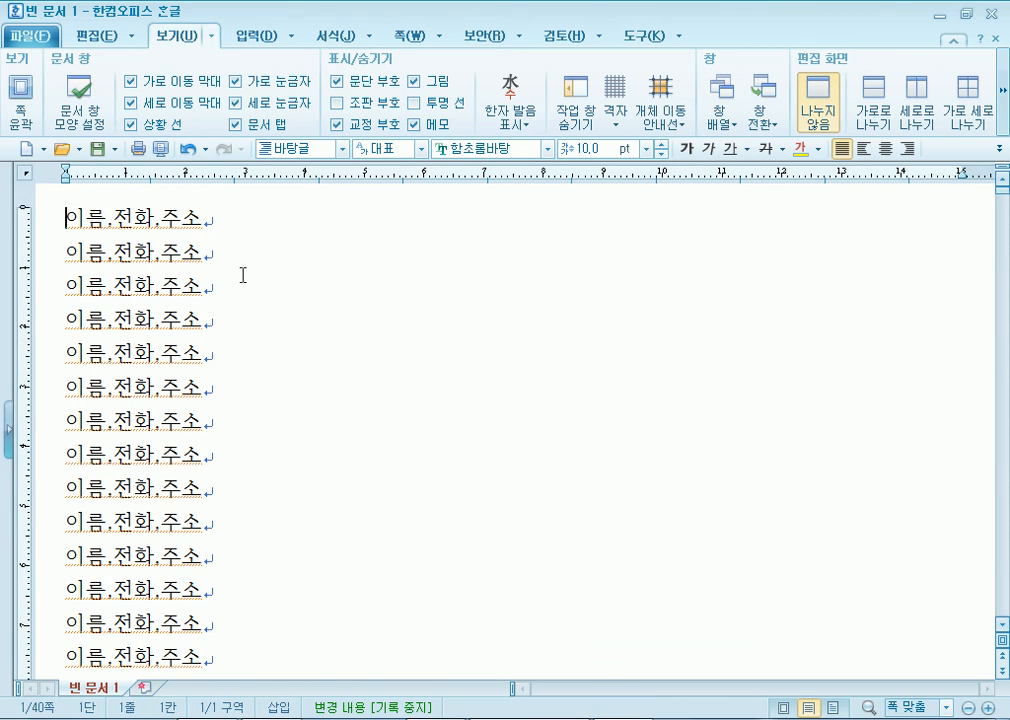
pyautogui.scroll(-10, 686, 333)
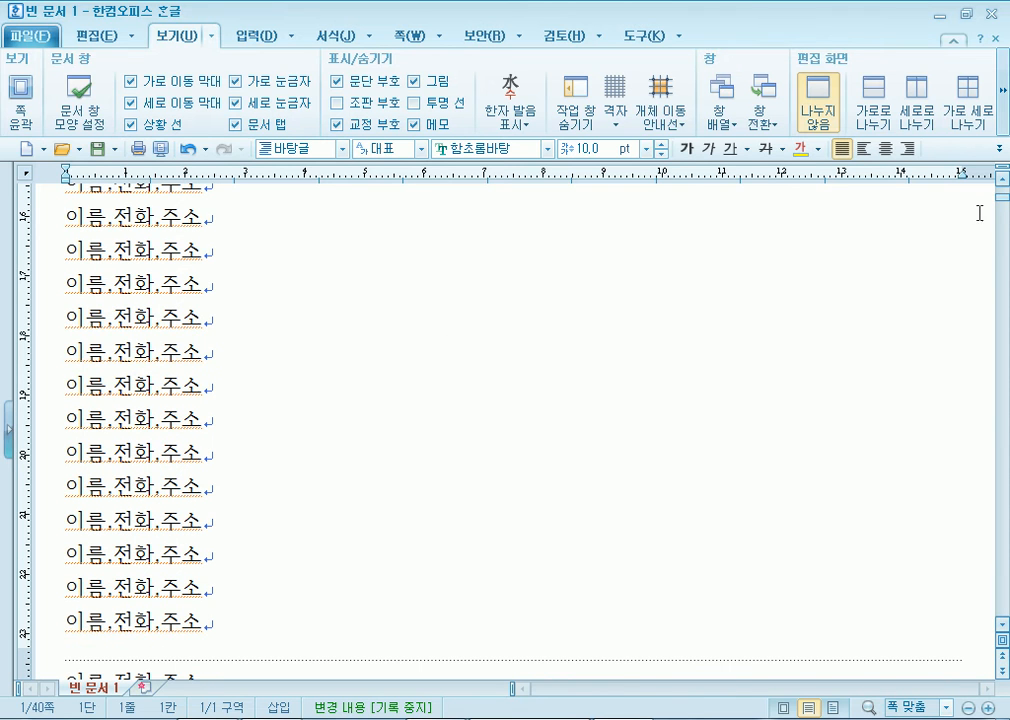
pyautogui.moveTo(1001, 212); pyautogui.dragTo(997, 619)
# Split the document's first line into 이름, 전화, 주소 lines with a blank line after
pyautogui.click(109, 647)
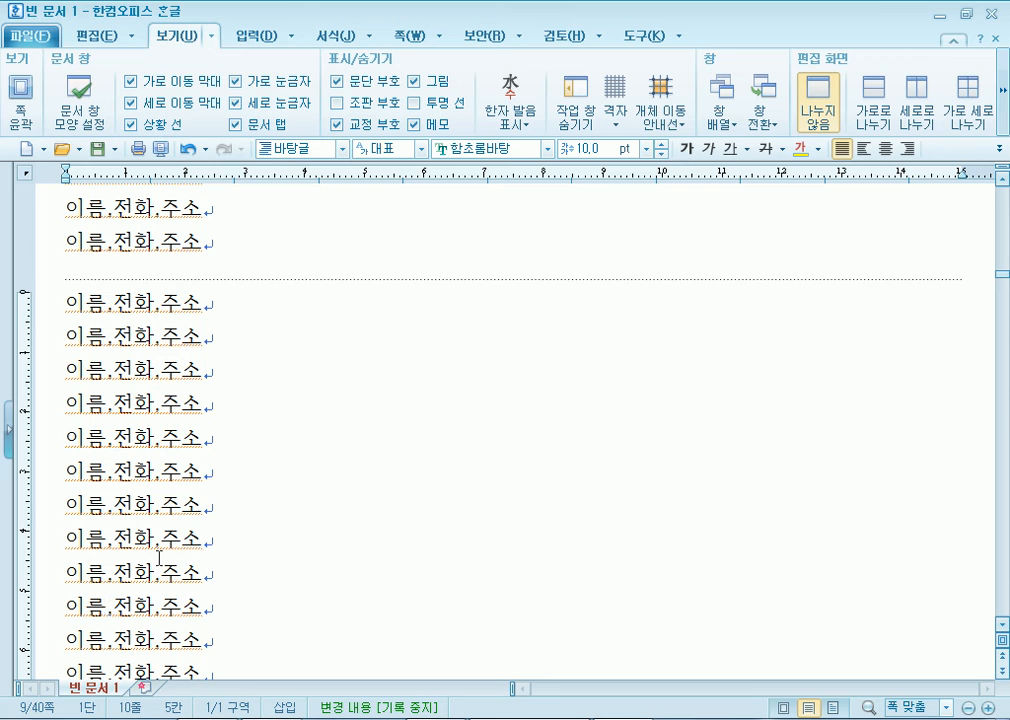
pyautogui.press('pageup')
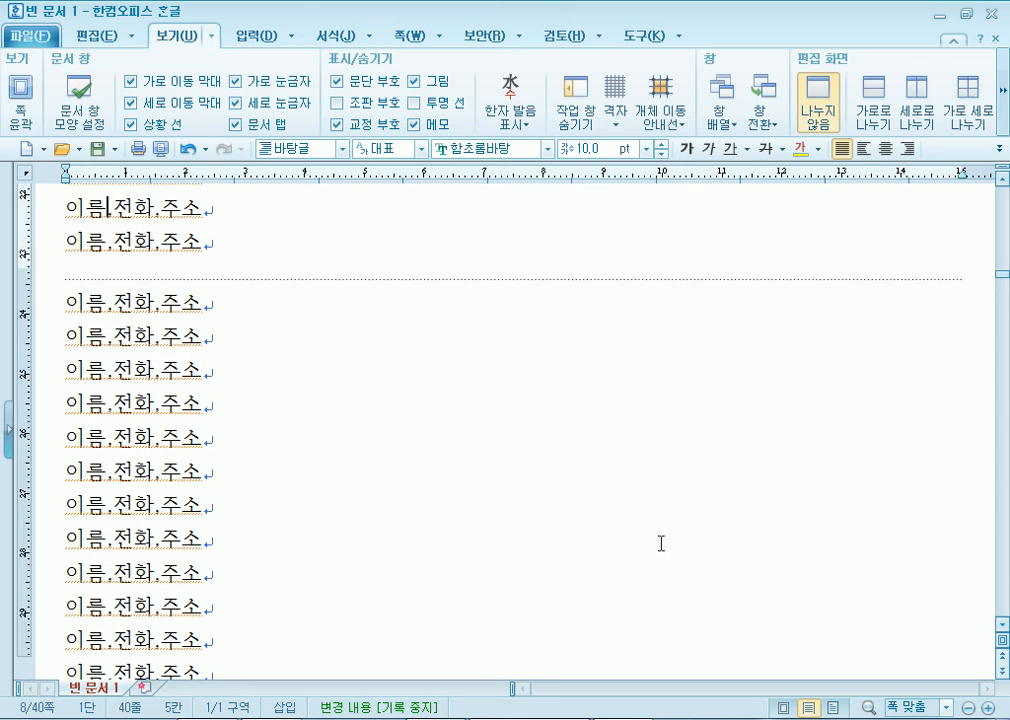
pyautogui.hotkey('ctrl', 'pageup')
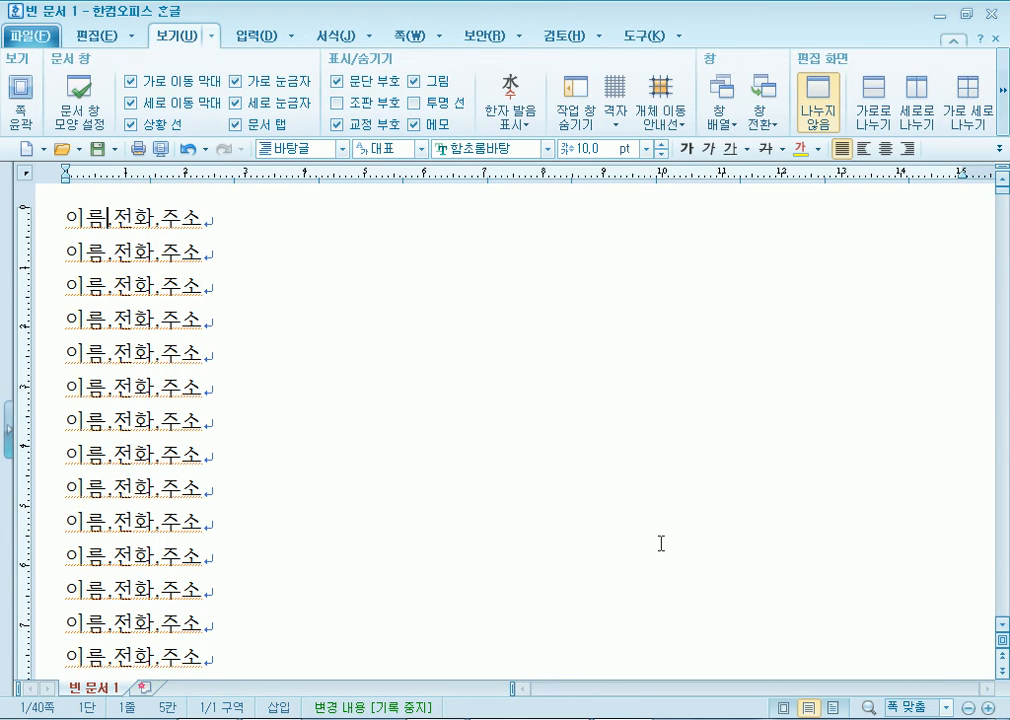
pyautogui.press('Return')
pyautogui.press('Delete')
pyautogui.press('Right')
pyautogui.press('Right')
pyautogui.press('Return')
pyautogui.press('Delete')
pyautogui.press('Down')
pyautogui.press('Return')
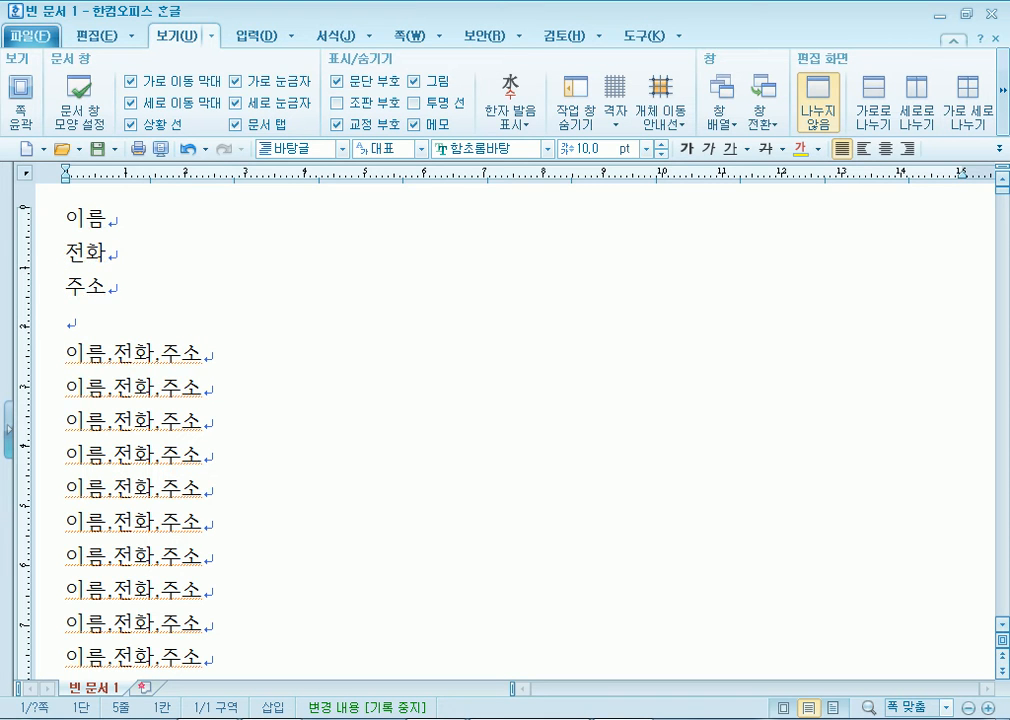
pyautogui.scroll(-3, 237, 359)
pyautogui.scroll(3, 234, 356)
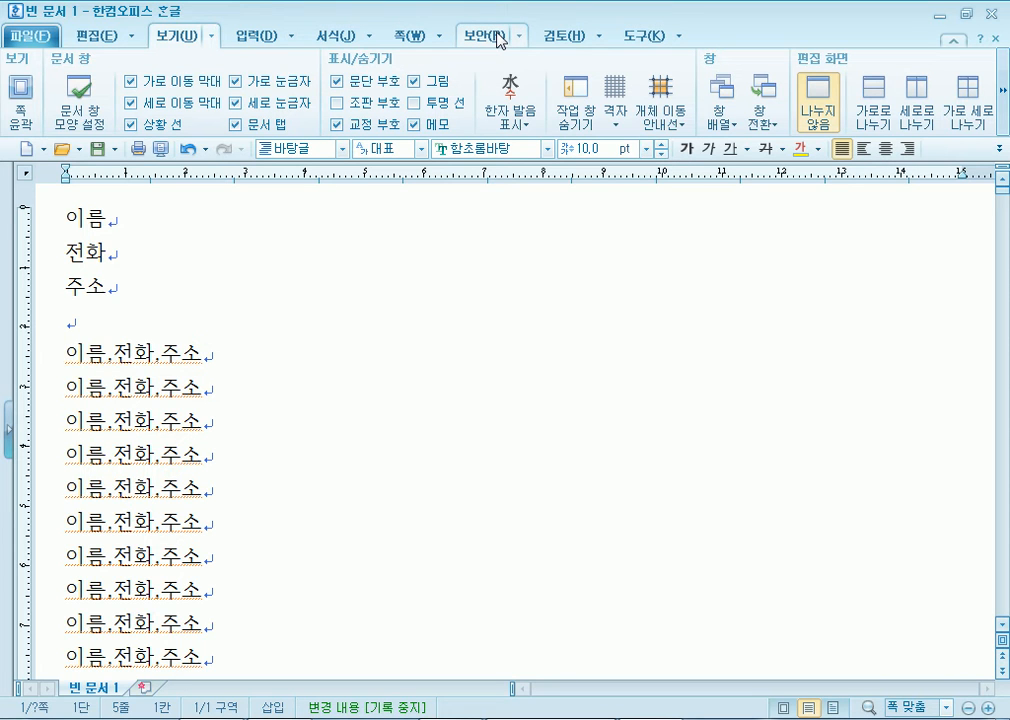
# Define a script macro named 주소정리 with no shortcut and start recording
pyautogui.click(678, 37)
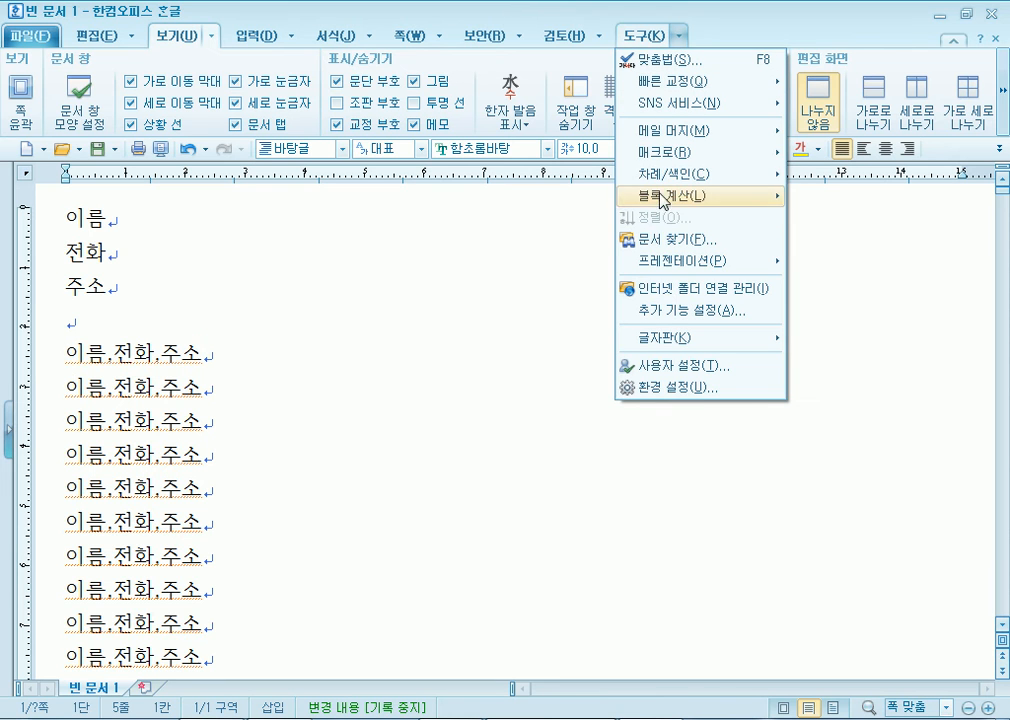
pyautogui.moveTo(661, 160)
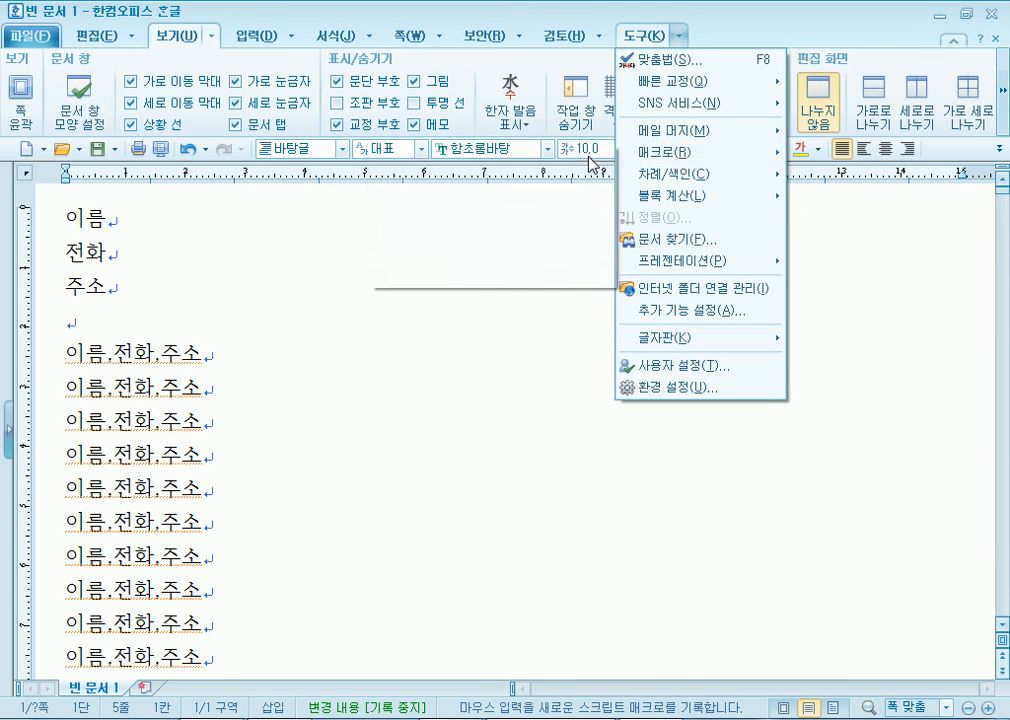
pyautogui.click(588, 155)
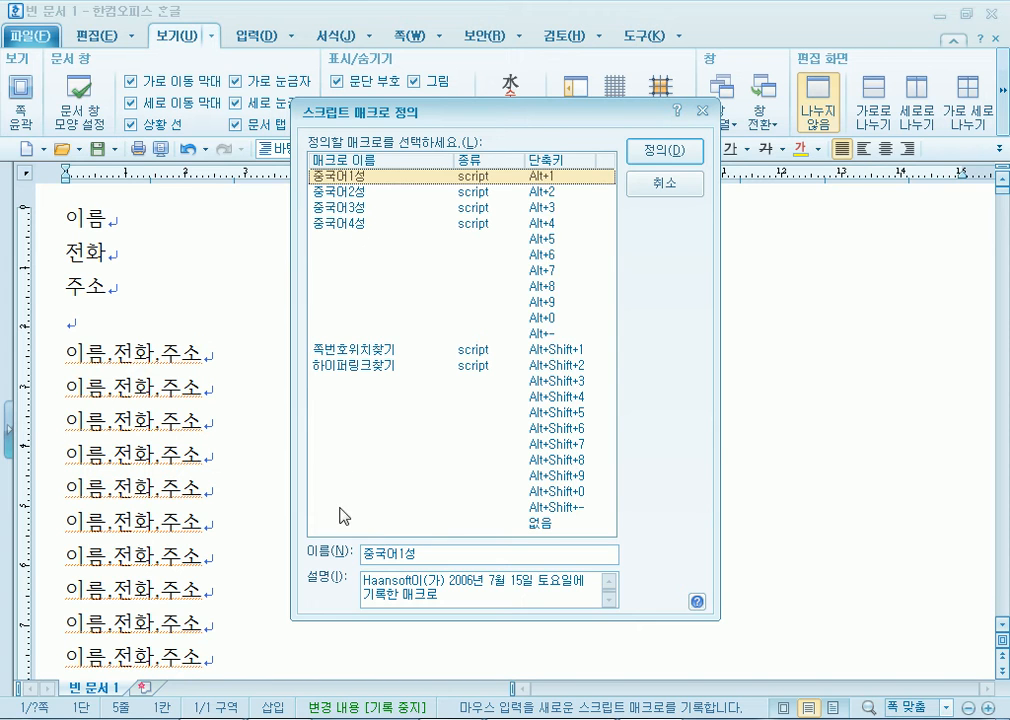
pyautogui.click(543, 508)
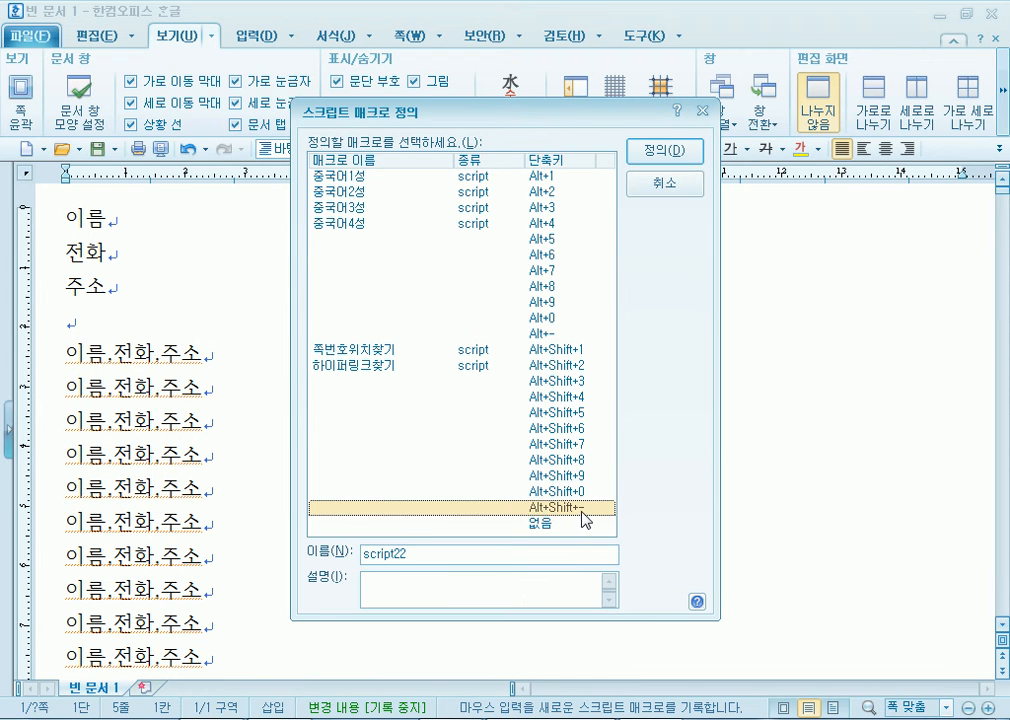
pyautogui.click(530, 530)
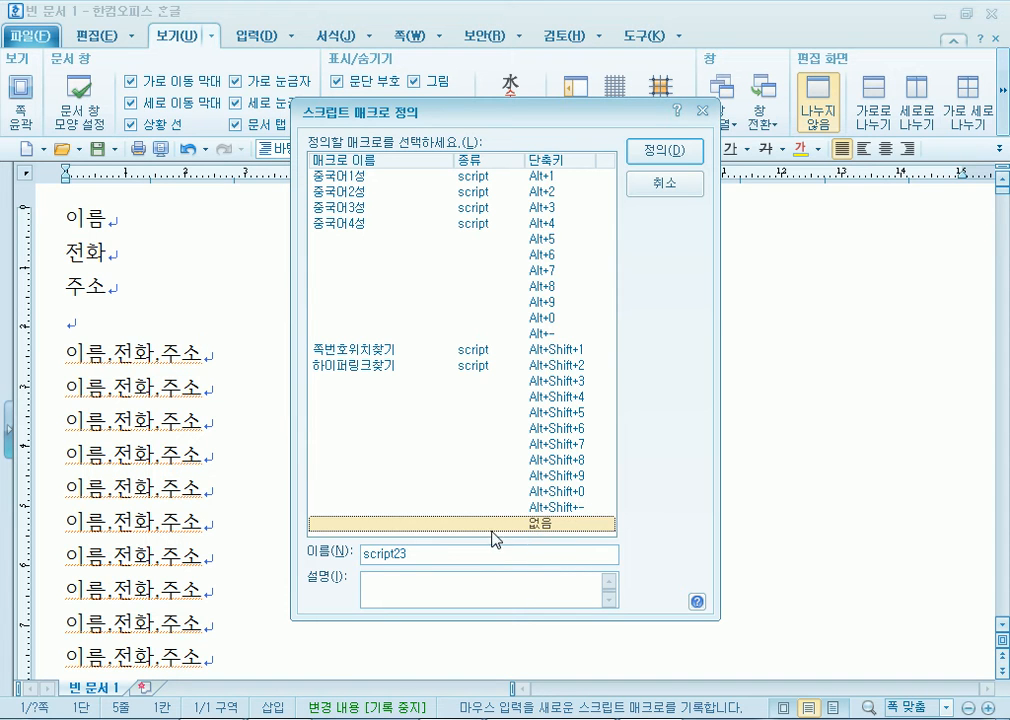
pyautogui.moveTo(455, 548); pyautogui.dragTo(307, 544)
pyautogui.write('ㅈ주소정ㄹ')
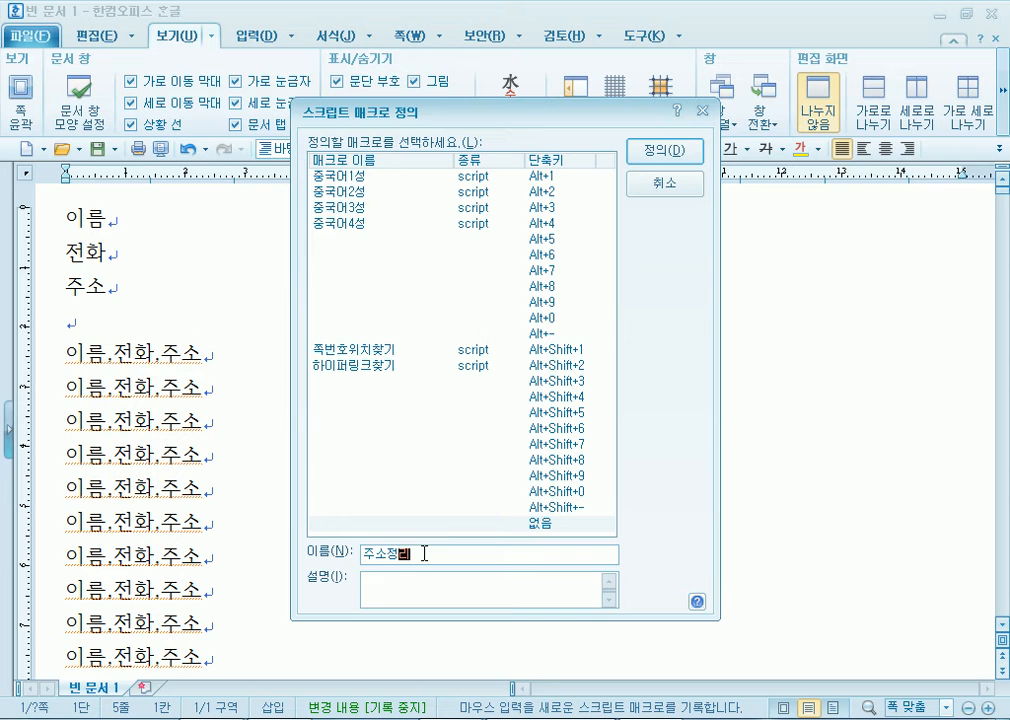
pyautogui.click(646, 152)
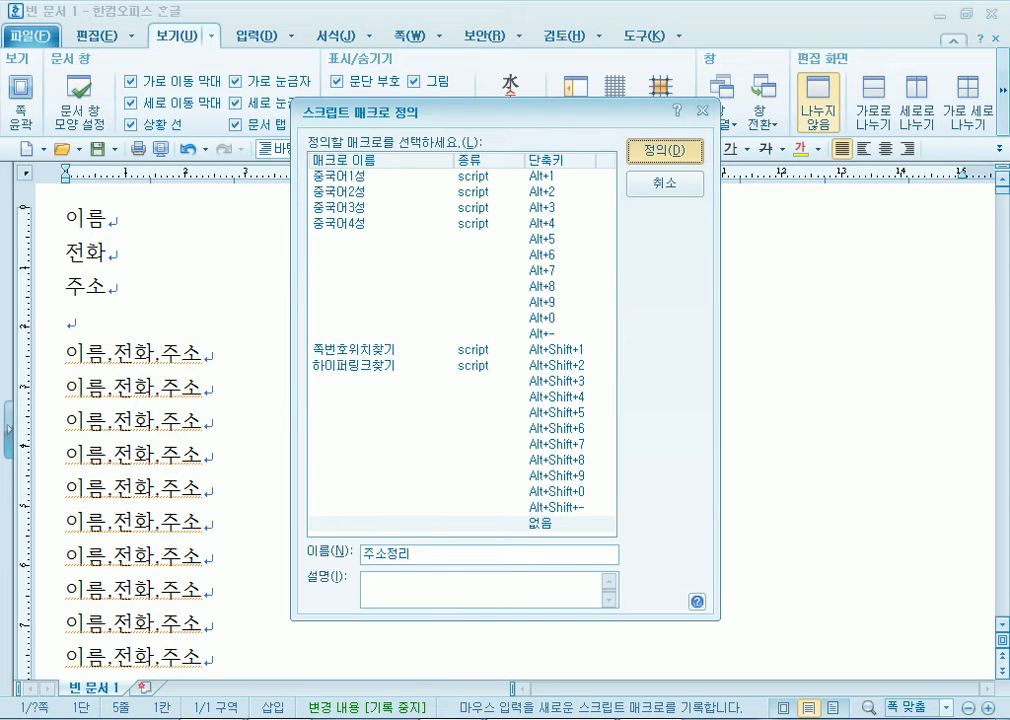
# Split the first line at its periods into 이름, 전화, 주소 and add a blank line
pyautogui.press('Right')
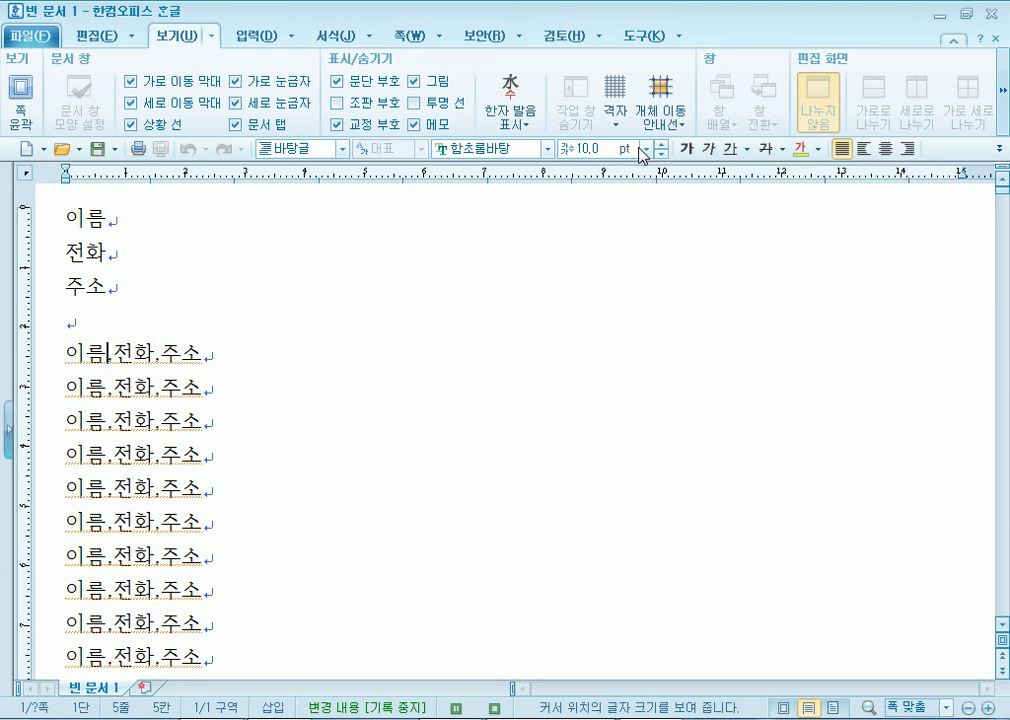
pyautogui.press('Return')
pyautogui.press('Delete')
pyautogui.press('Right')
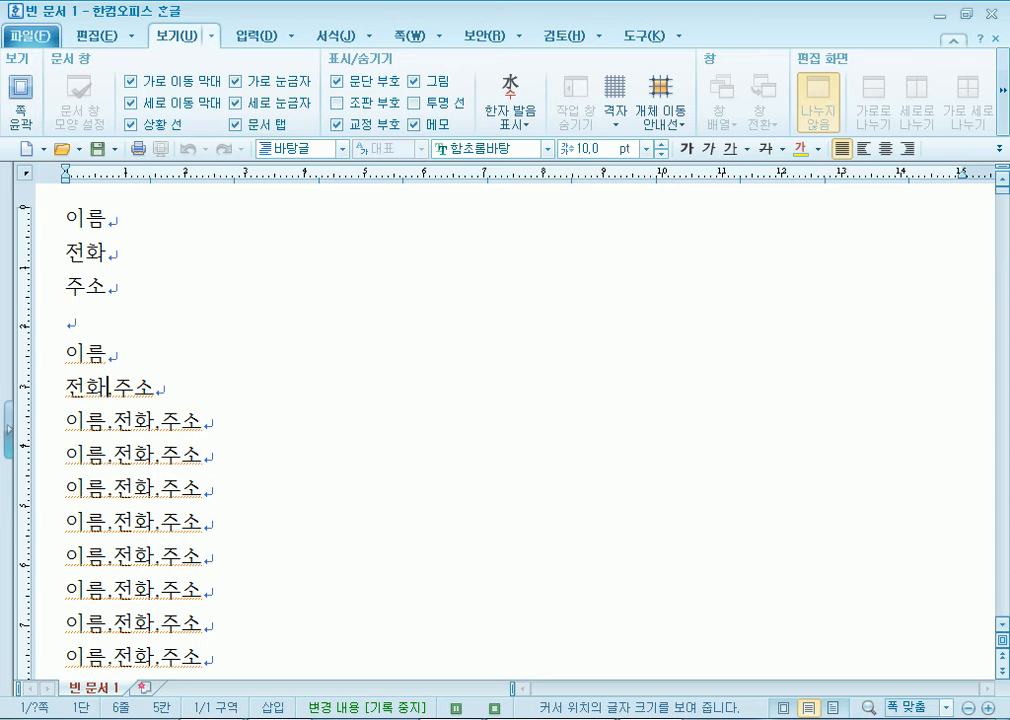
pyautogui.press('Return')
pyautogui.press('Delete')
pyautogui.press('Return')
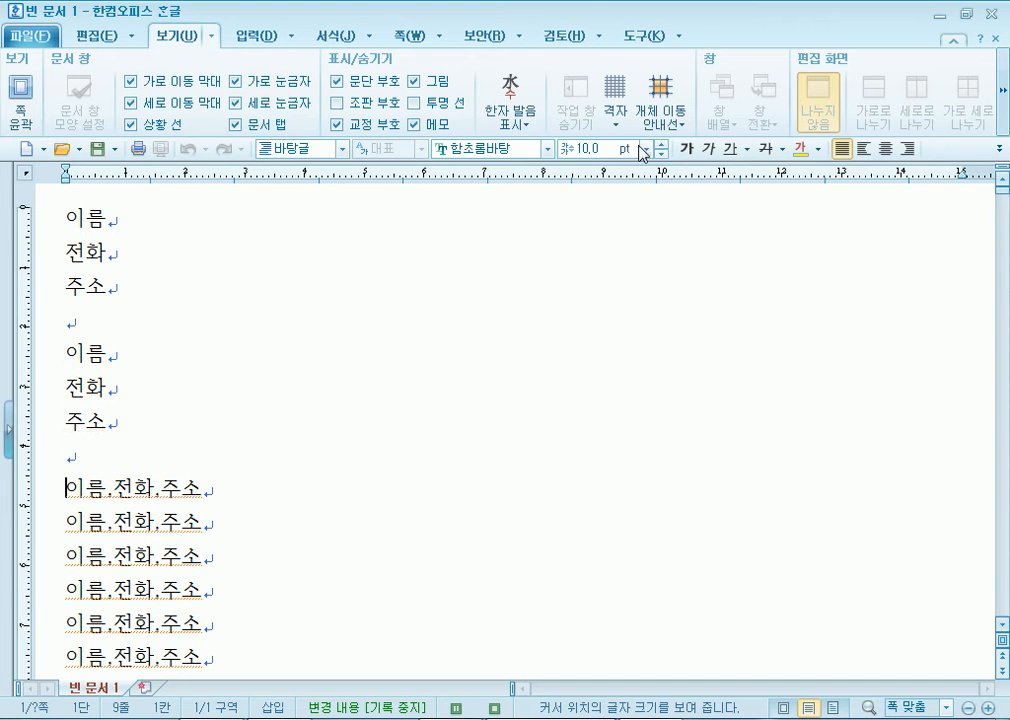
# Stop the macro recording from Tools > Macro
pyautogui.click(680, 40)
pyautogui.moveTo(700, 160)
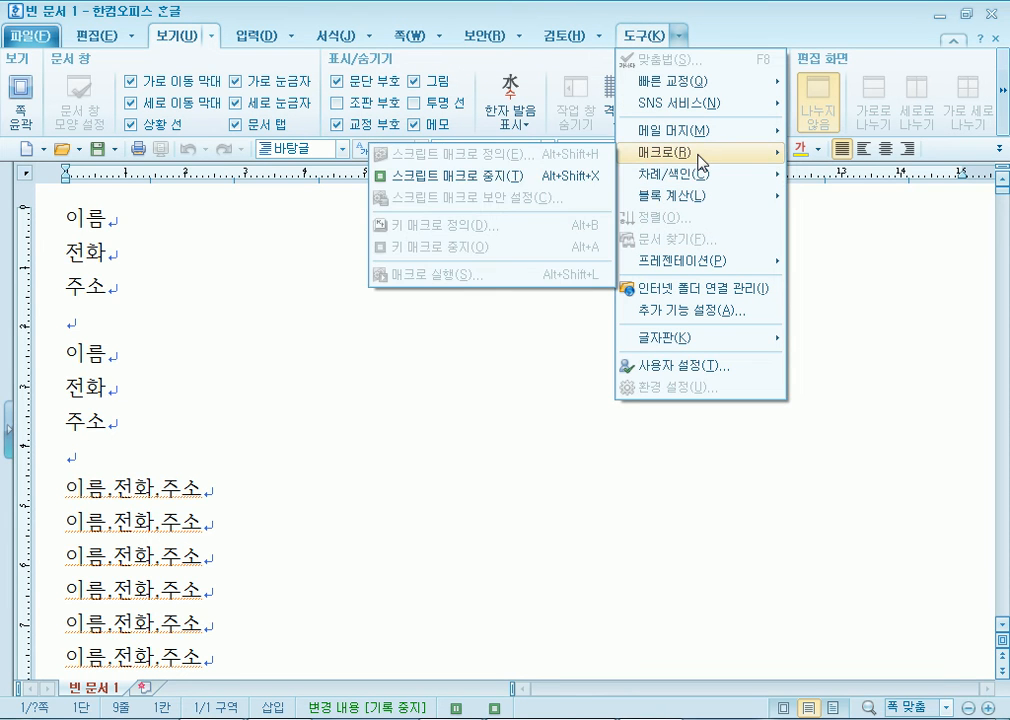
pyautogui.click(541, 178)
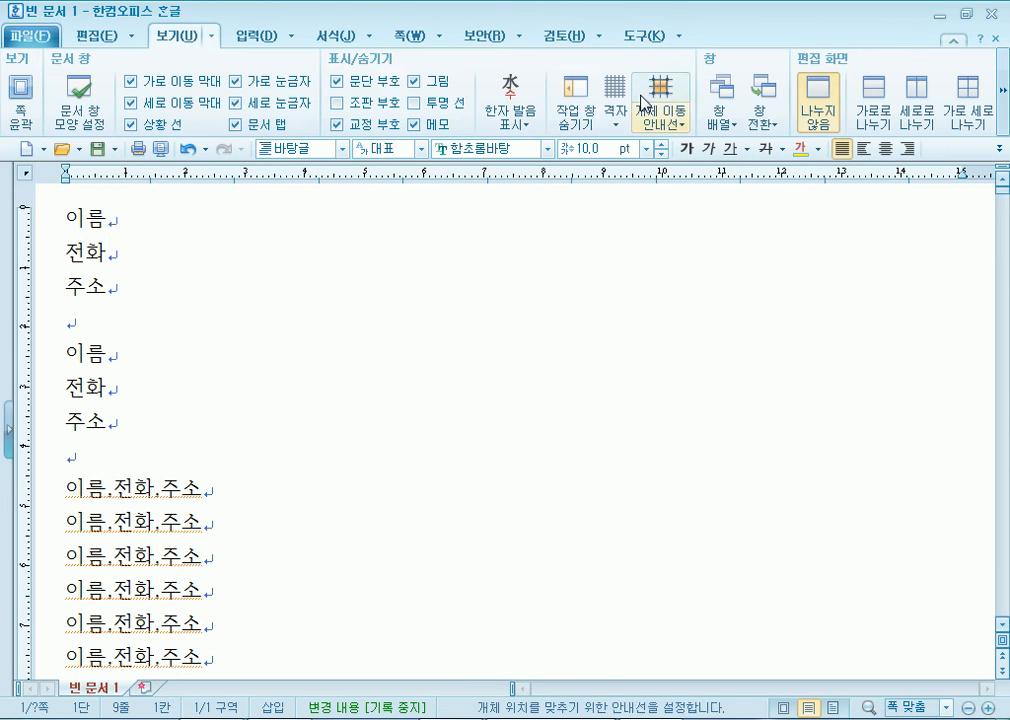
# Run the 주소정리 macro with a repeat count of 10
pyautogui.click(680, 40)
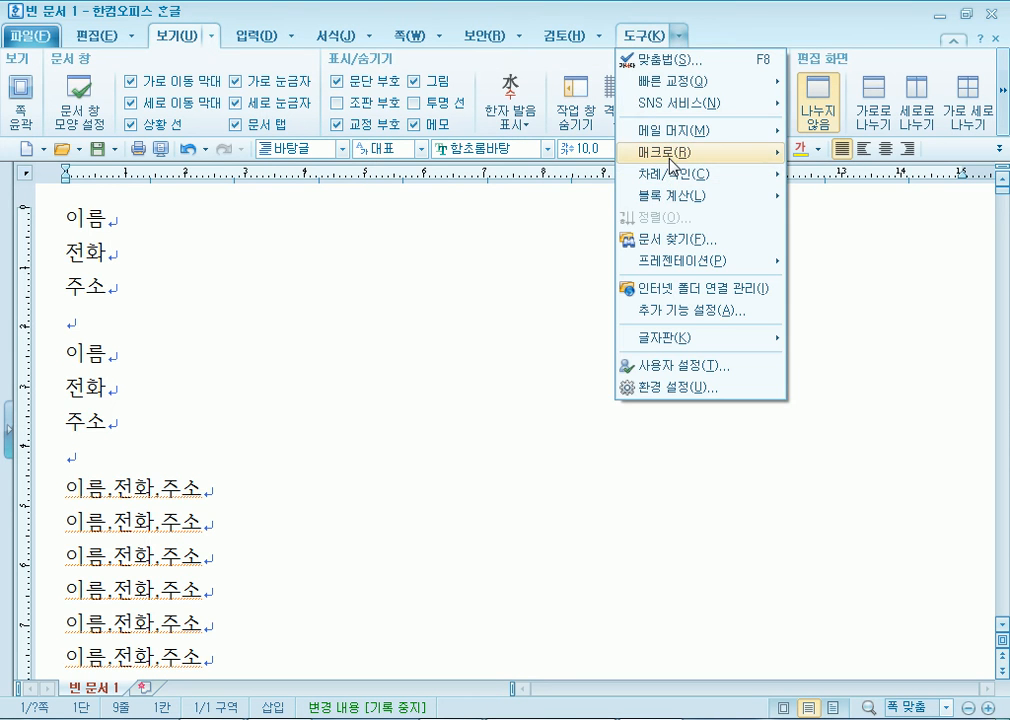
pyautogui.moveTo(700, 152)
pyautogui.click(462, 273)
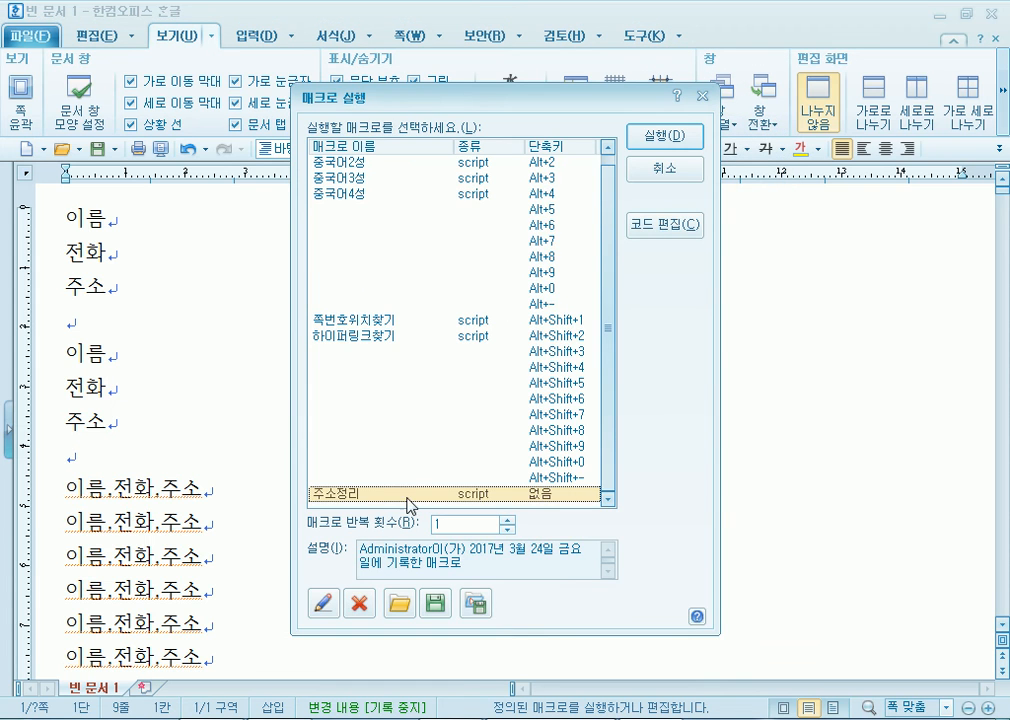
pyautogui.click(446, 524)
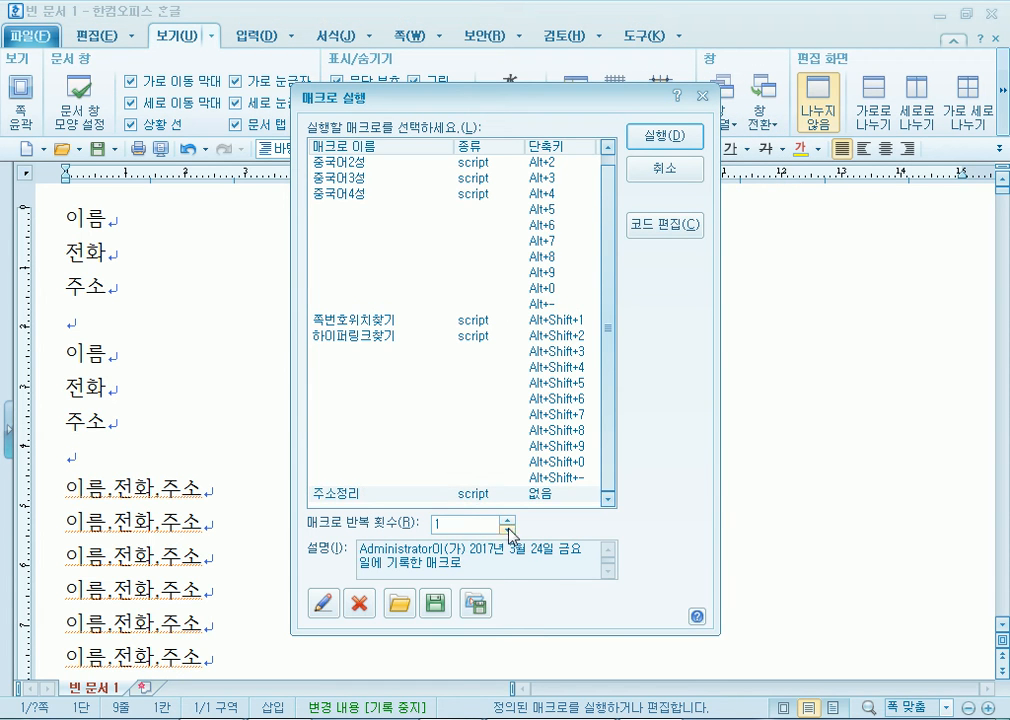
pyautogui.write('0')
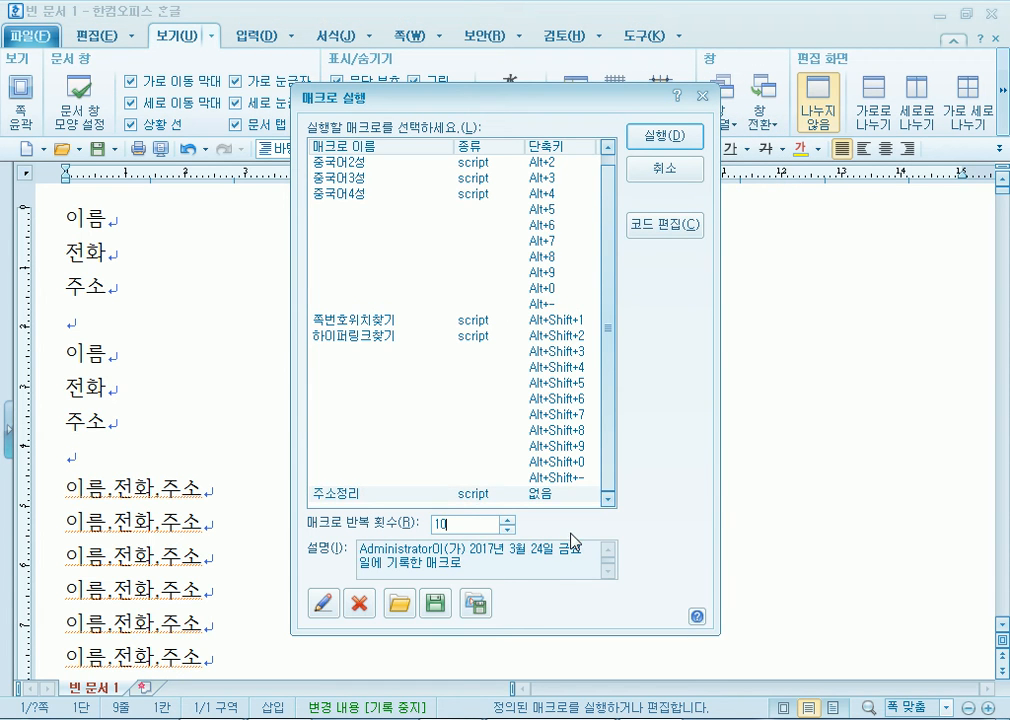
pyautogui.click(665, 135)
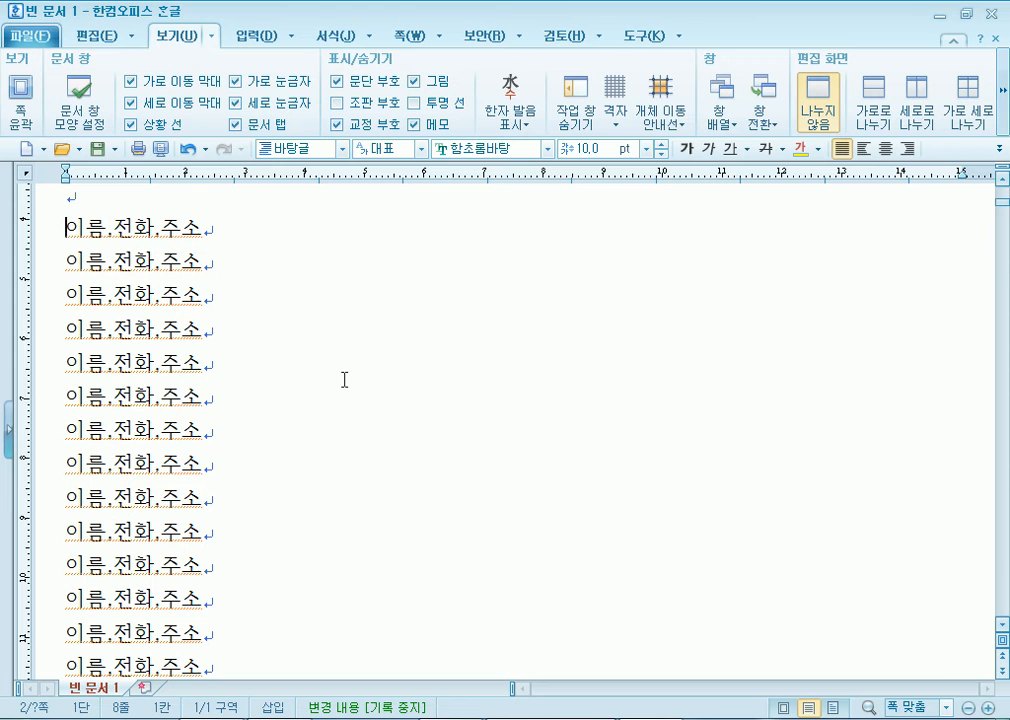
# Run 주소정리 again 100 times after dismissing the 1–100 repeat limit warning
pyautogui.click(680, 36)
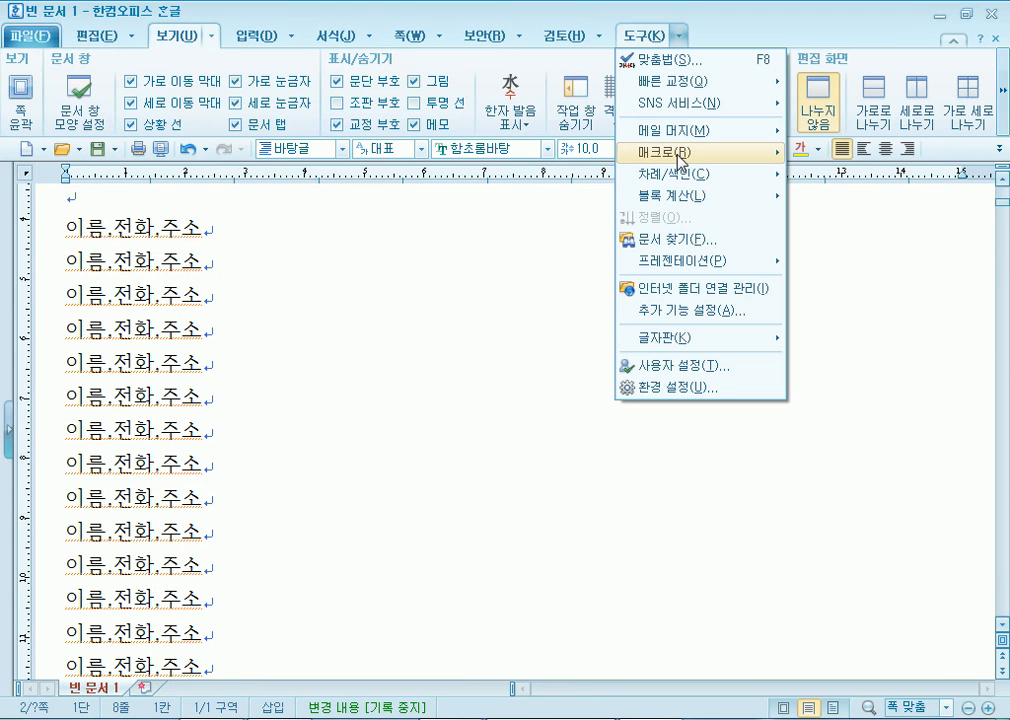
pyautogui.moveTo(683, 160)
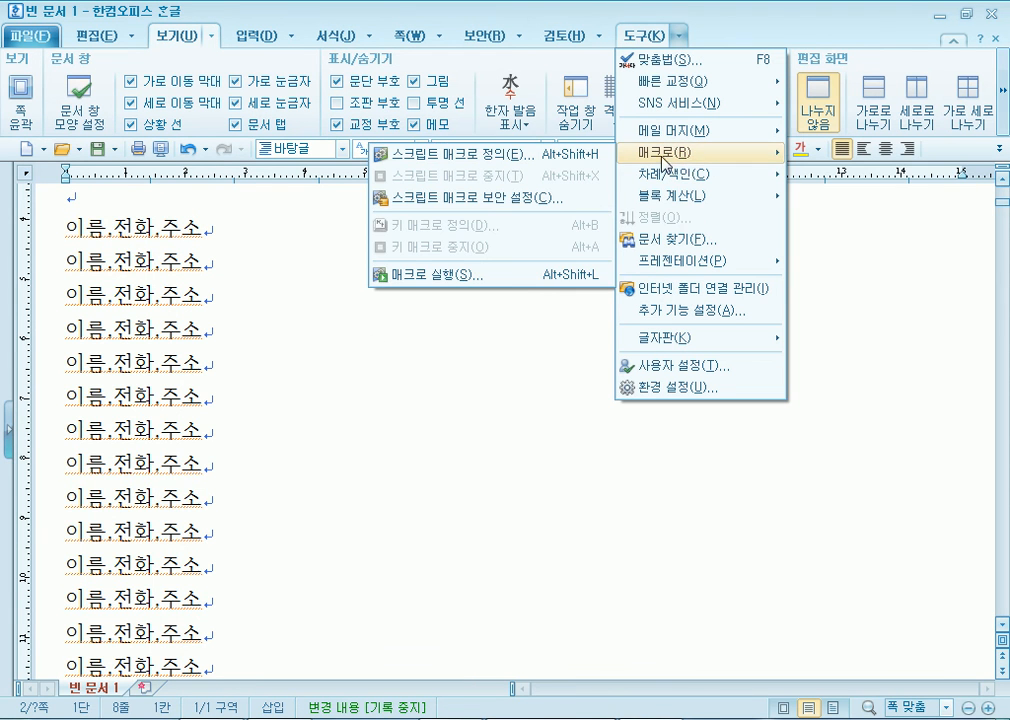
pyautogui.click(515, 274)
pyautogui.click(473, 524)
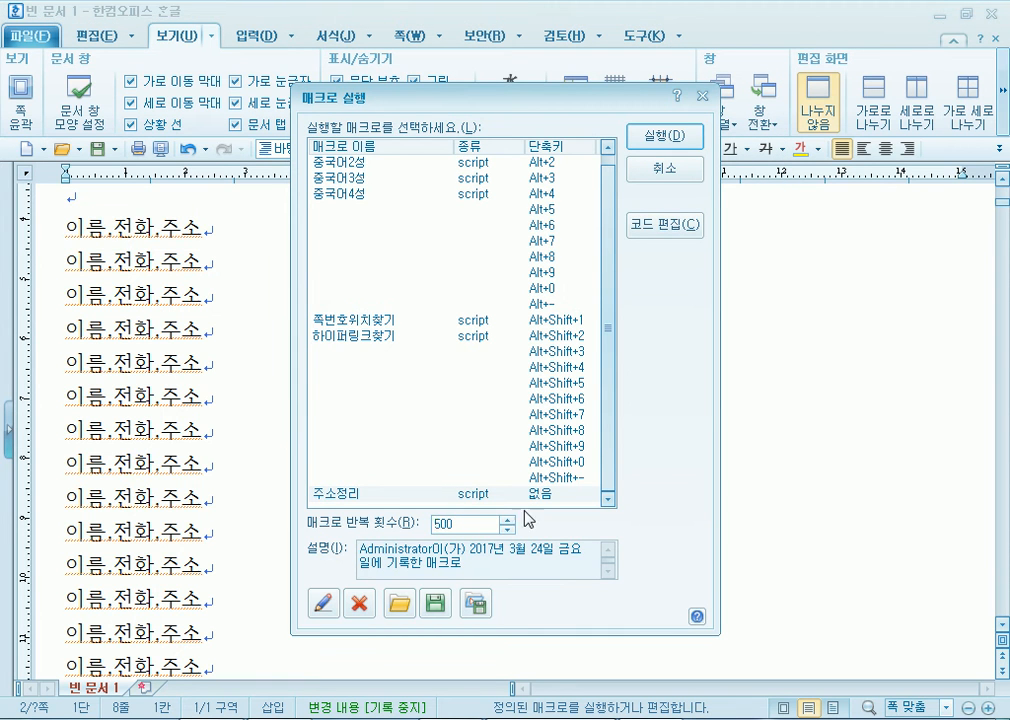
pyautogui.click(662, 138)
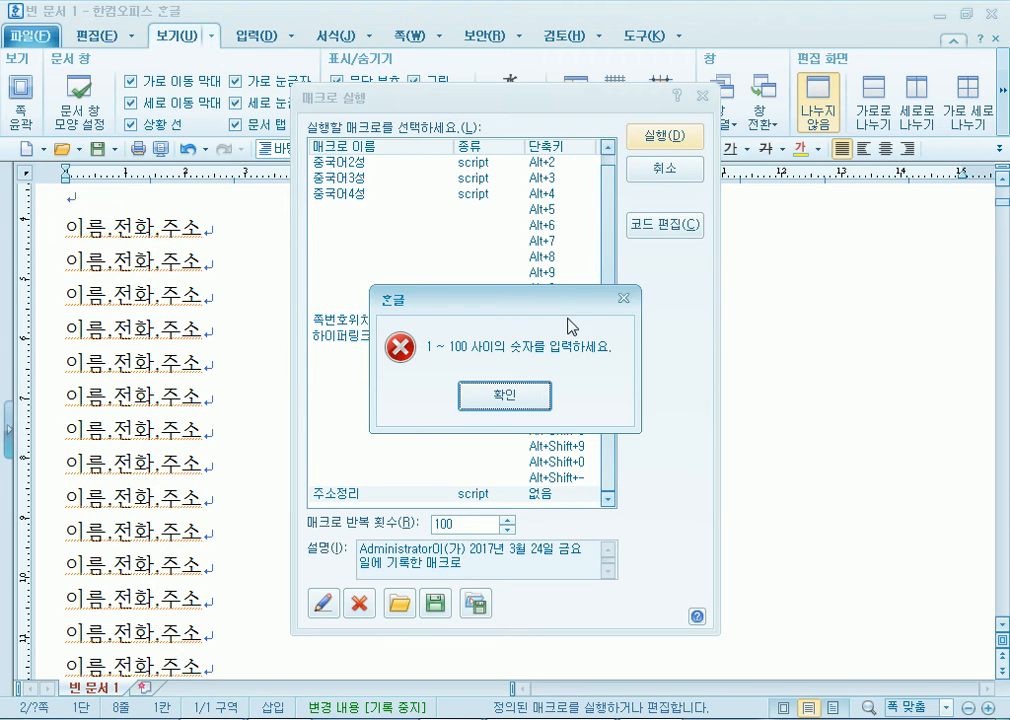
pyautogui.click(514, 399)
pyautogui.click(647, 145)
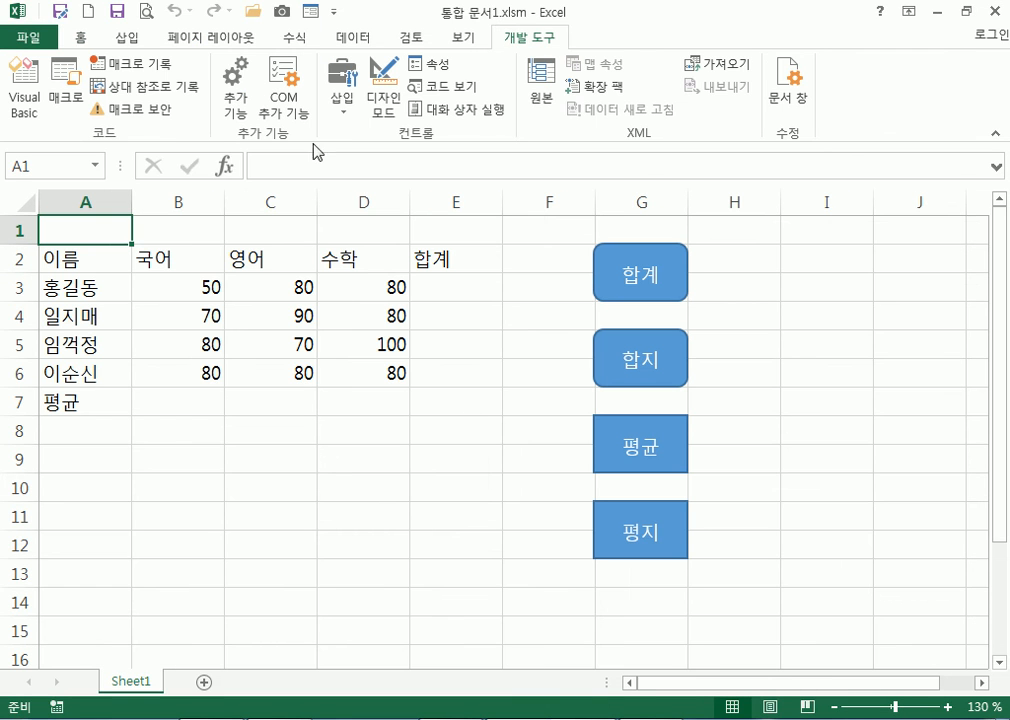
# Open Save As for new workbook 통합 문서2, showing 통합 문서2.xlsx as an Excel workbook
pyautogui.click(24, 37)
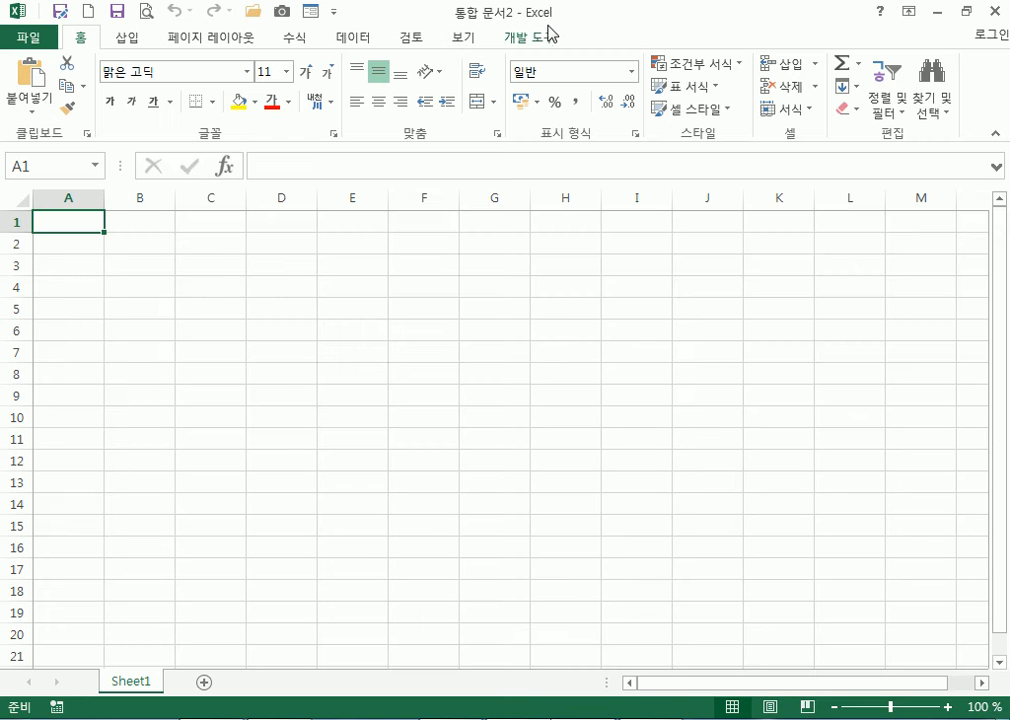
pyautogui.click(42, 40)
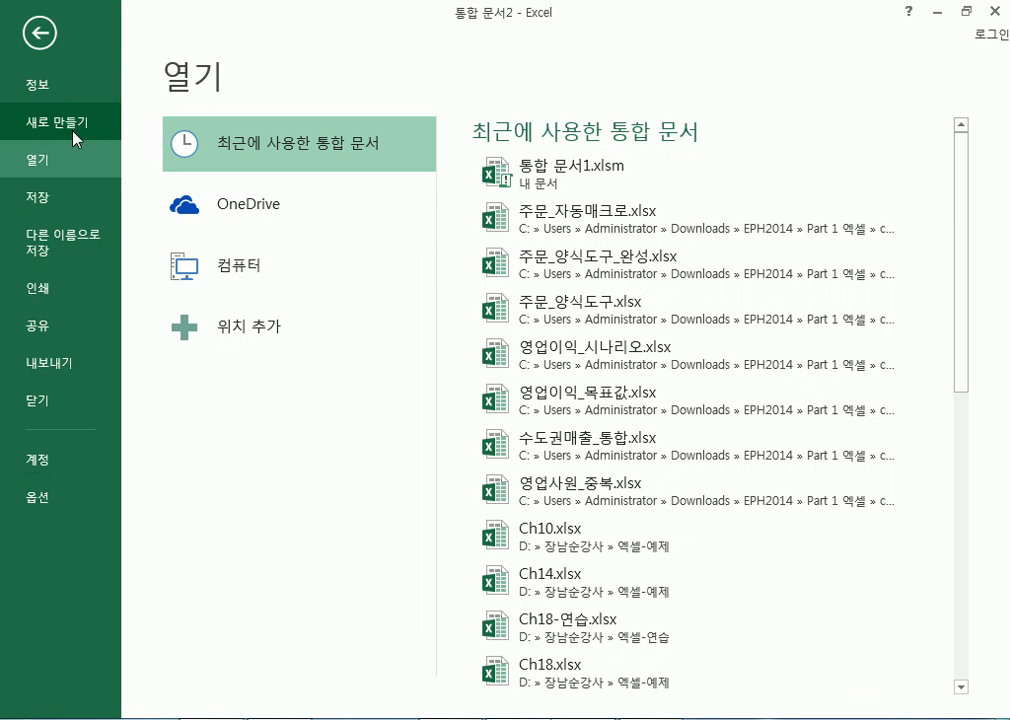
pyautogui.click(56, 196)
pyautogui.click(512, 535)
pyautogui.click(596, 369)
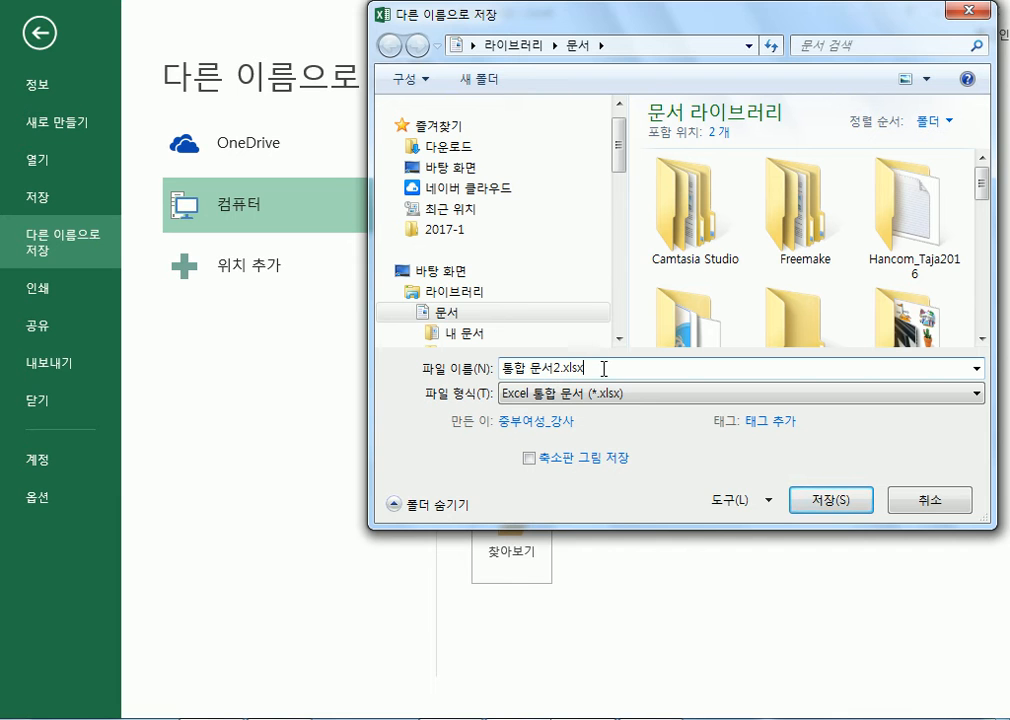
pyautogui.click(345, 718)
# Add the note line 매크로가 없는 엑셀 문서 : 문서명.XLSX
pyautogui.scroll(-1, 375, 371)
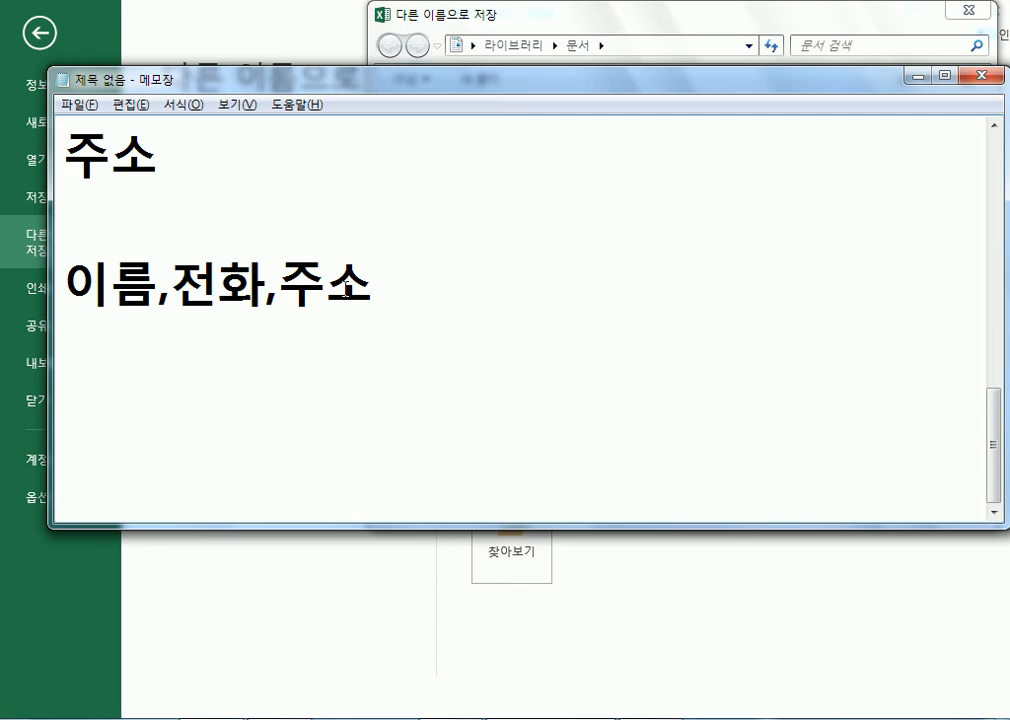
pyautogui.press('Down')
pyautogui.press('Down')
pyautogui.write('매크')
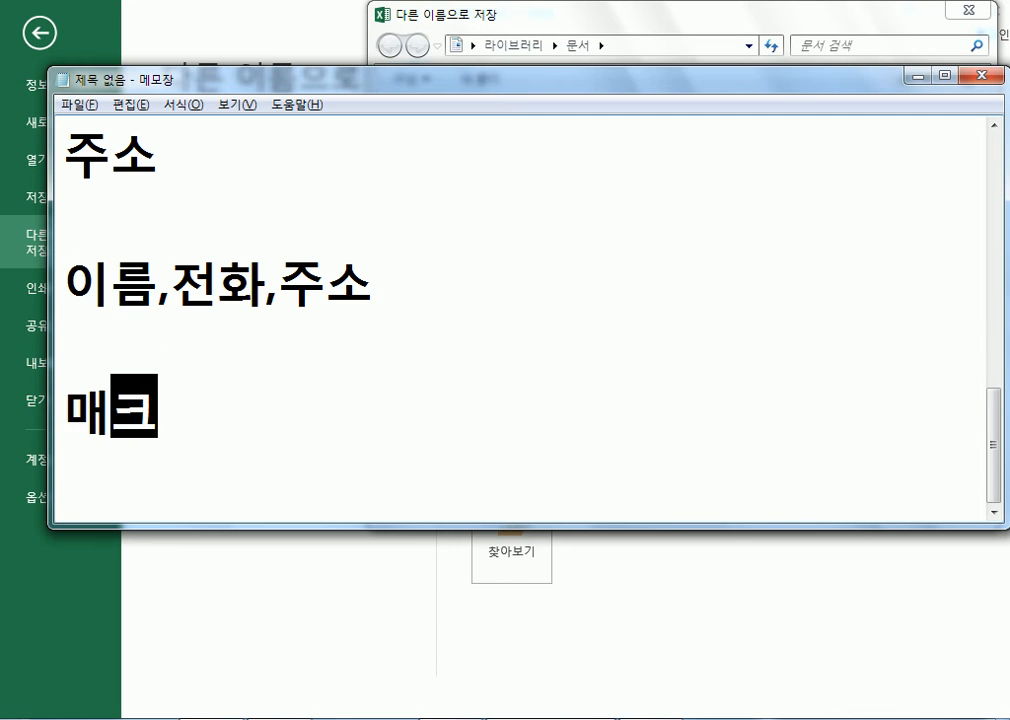
pyautogui.write('록가 없는 ')
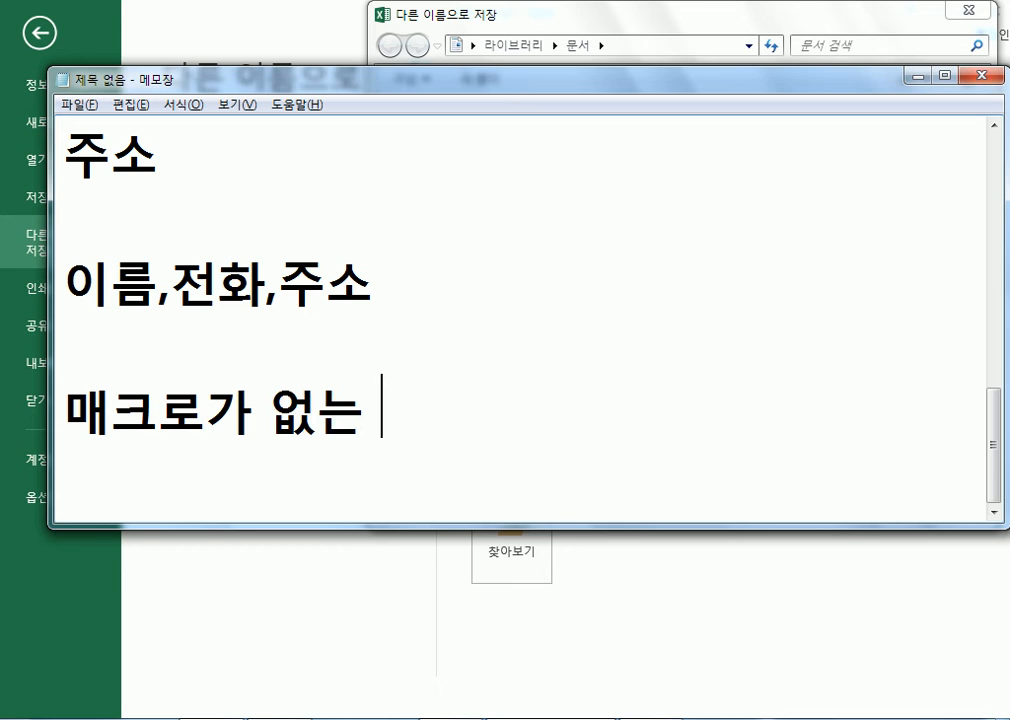
pyautogui.write('엑셀 문서 ')
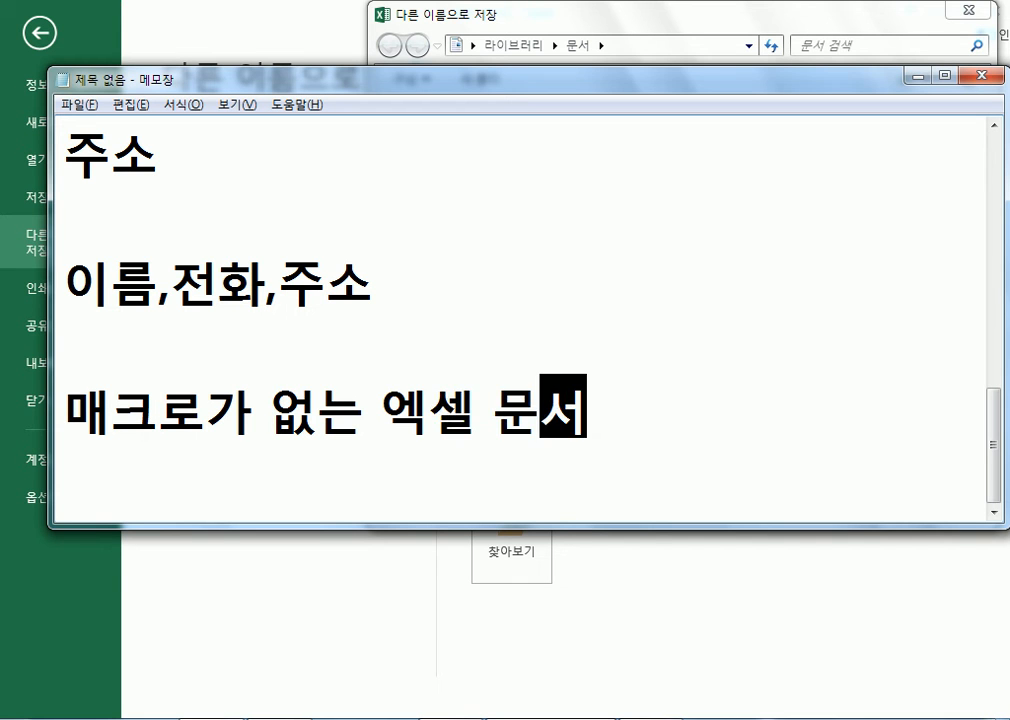
pyautogui.write(': 문서명.')
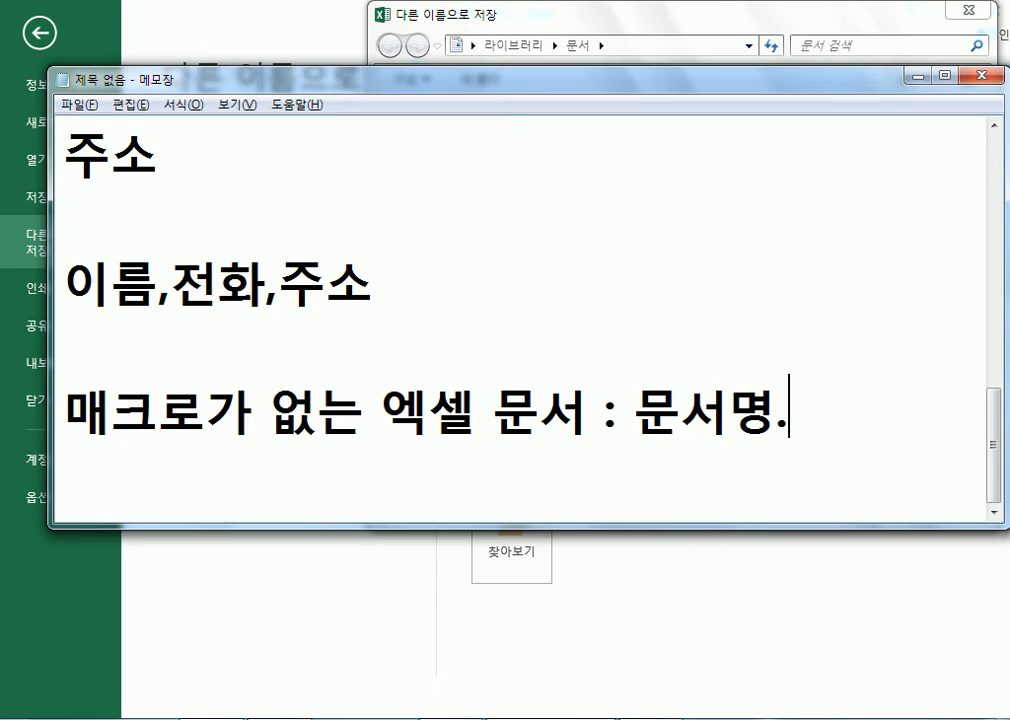
pyautogui.write('XLS')
pyautogui.press('BackSpace')
pyautogui.press('BackSpace')
pyautogui.press('BackSpace')
pyautogui.write('XLS')
pyautogui.press('BackSpace')
pyautogui.press('BackSpace')
pyautogui.press('BackSpace')
pyautogui.write('X')
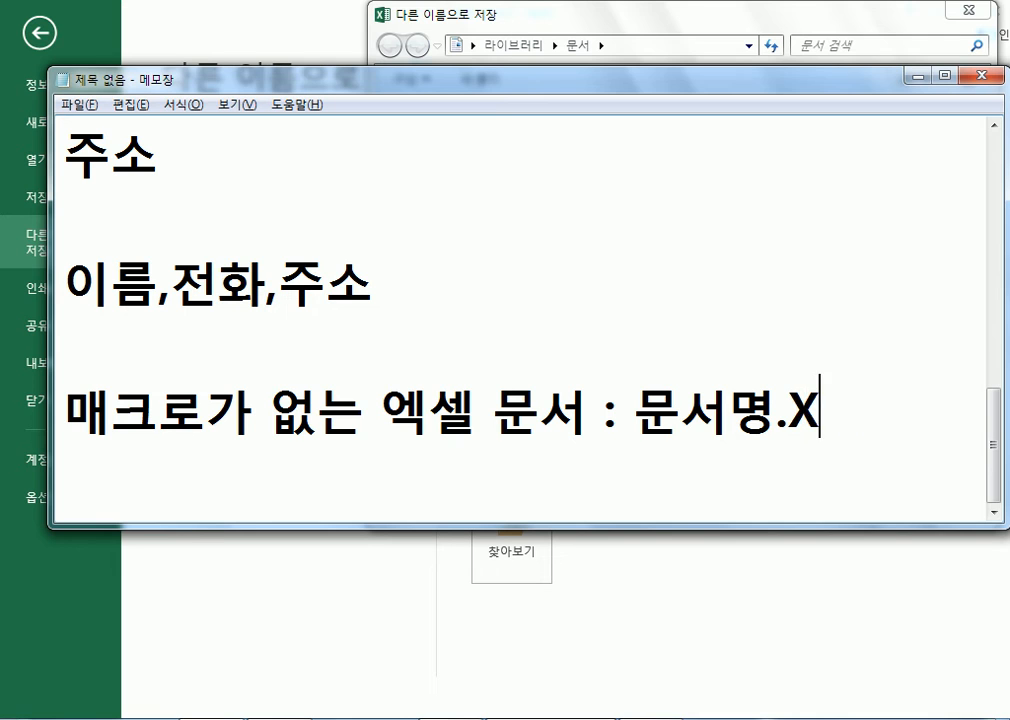
pyautogui.write('LSX')
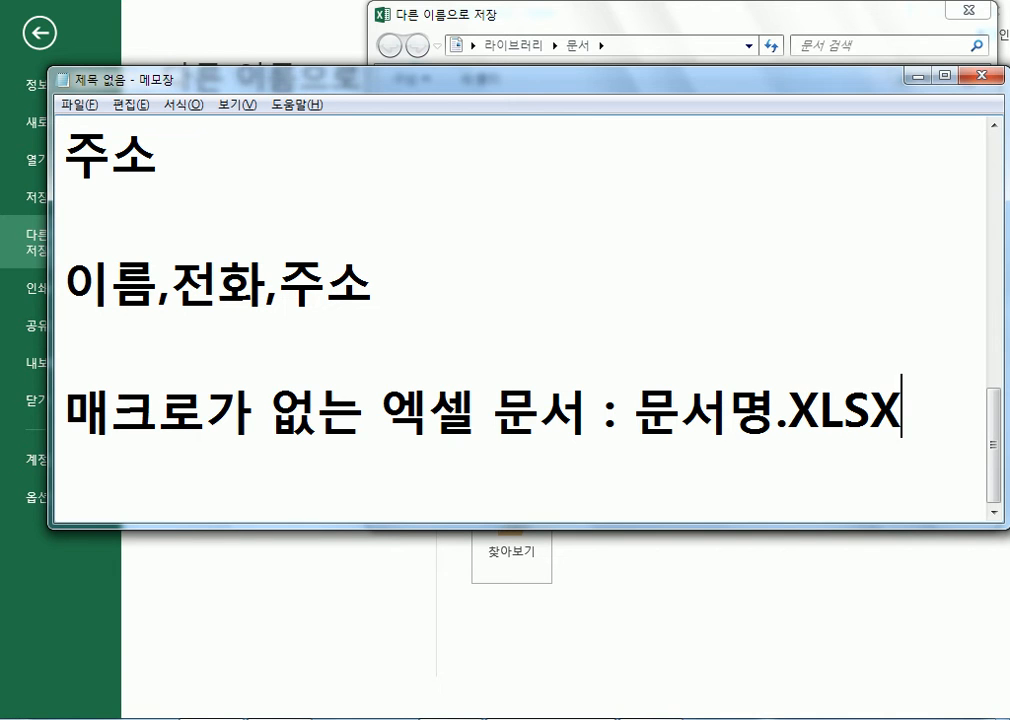
# Add the line 매크로가 포함된 엑셀 문서 : 문서명.xlsm below it
pyautogui.press('Return')
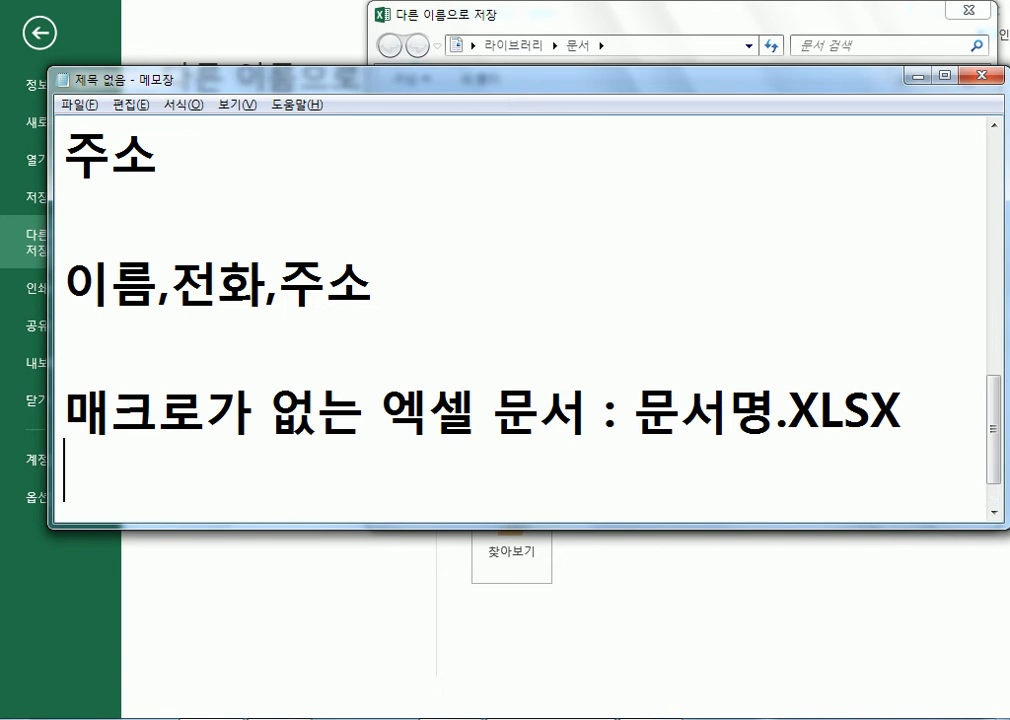
pyautogui.write('매크로')
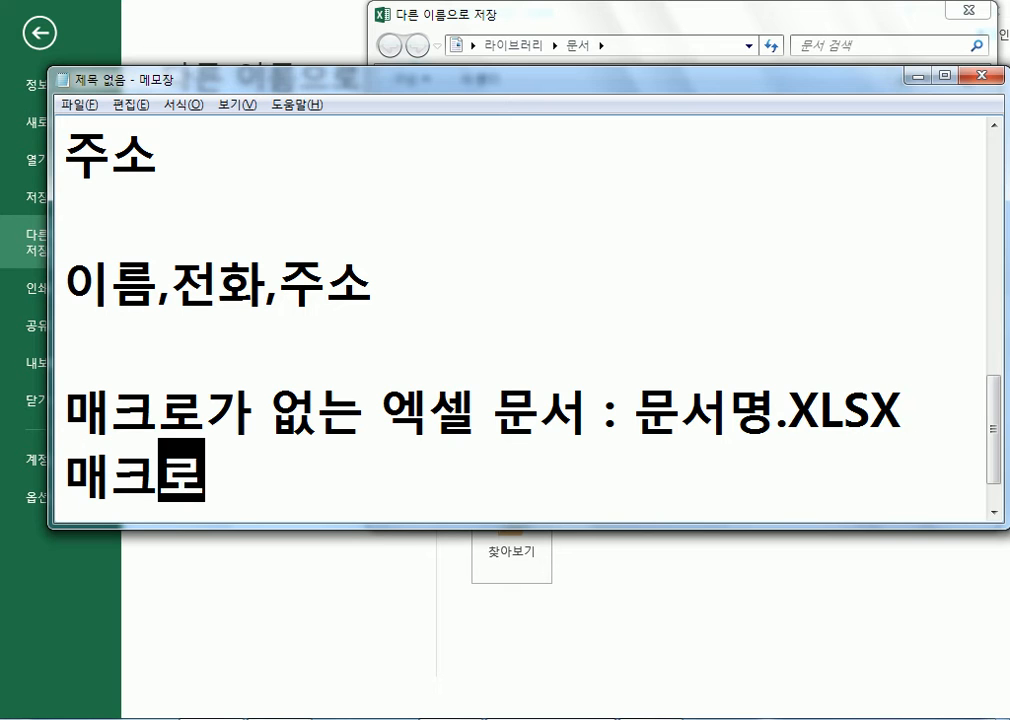
pyautogui.write('가 포함')
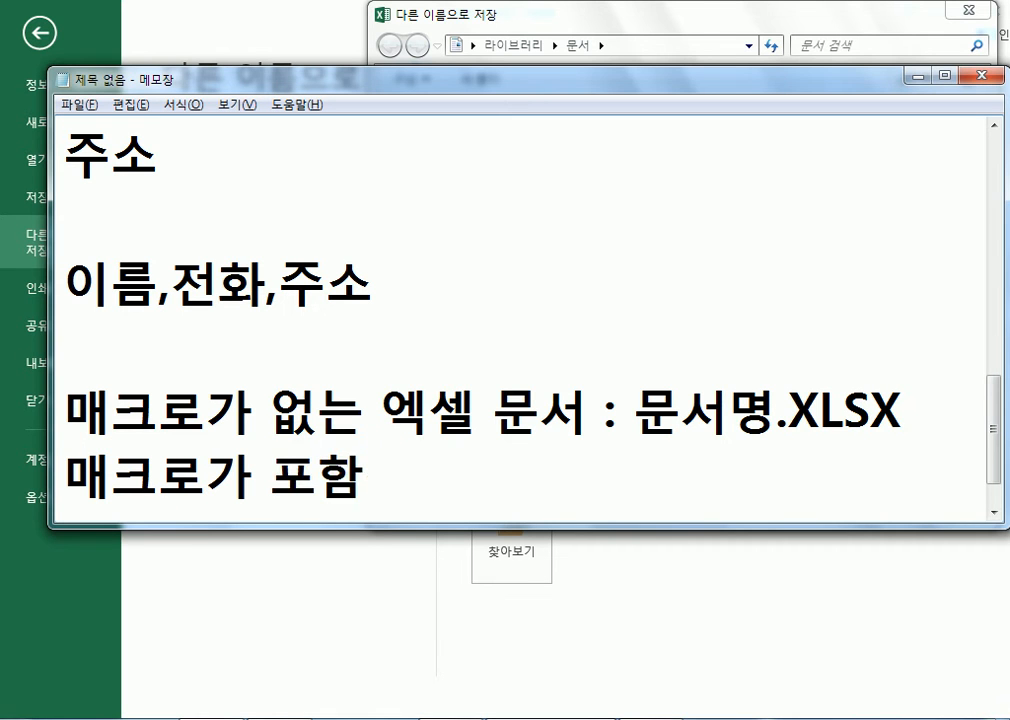
pyautogui.write('된 엑셀 문서 : ANS')
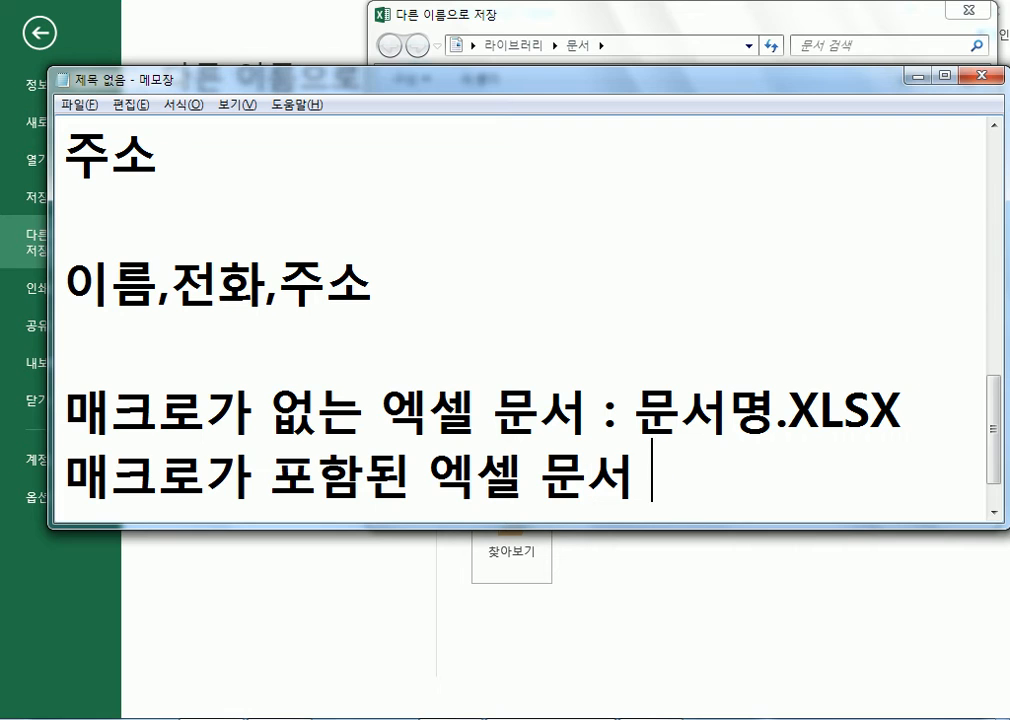
pyautogui.press('BackSpace')
pyautogui.press('BackSpace')
pyautogui.press('BackSpace')
pyautogui.write('문서명.')
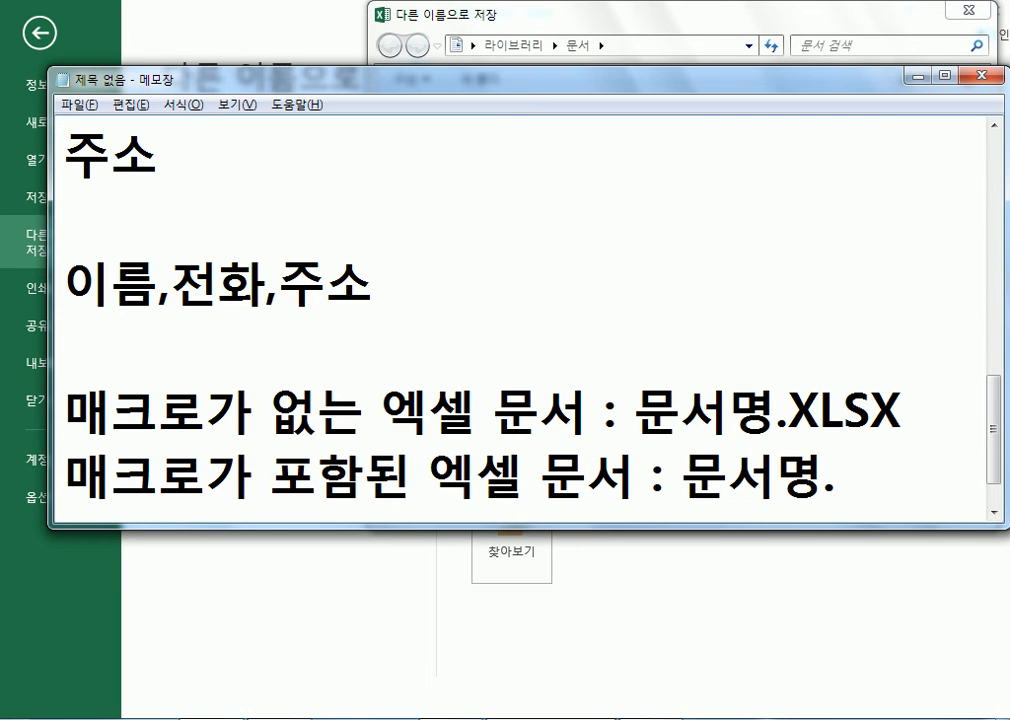
pyautogui.write('티')
pyautogui.press('BackSpace')
pyautogui.press('BackSpace')
pyautogui.write('xl')
pyautogui.write('m')
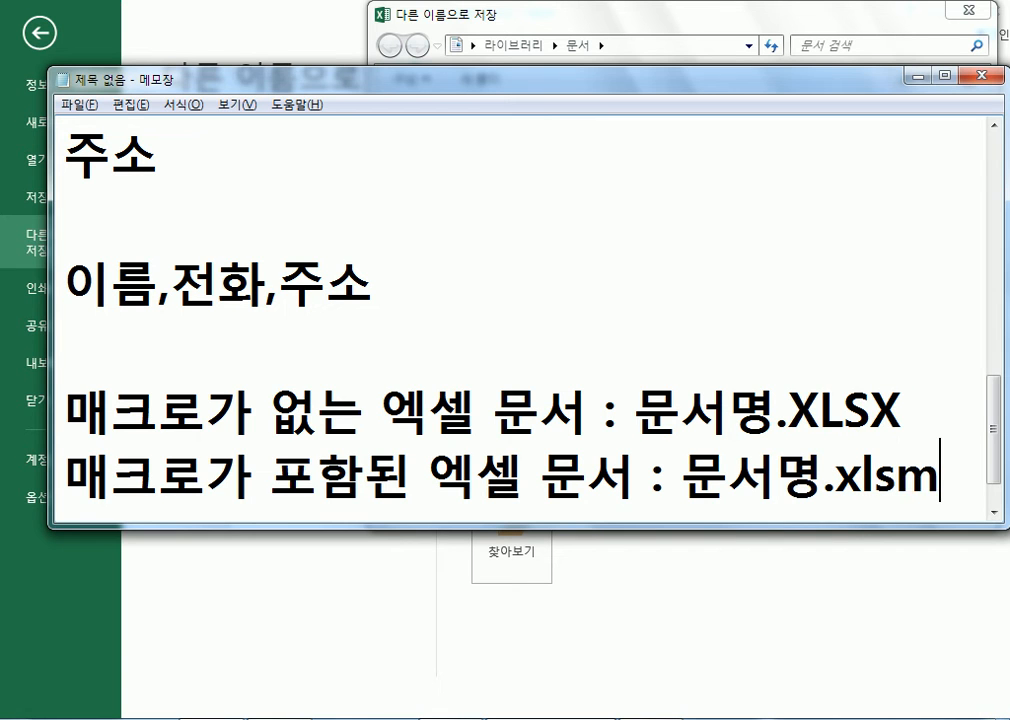
# Change the XLSX extension on the line above to lowercase xlsx
pyautogui.press('Up')
pyautogui.press('BackSpace')
pyautogui.press('BackSpace')
pyautogui.press('BackSpace')
pyautogui.press('BackSpace')
pyautogui.write('xlk')
pyautogui.press('BackSpace')
pyautogui.write('sx')
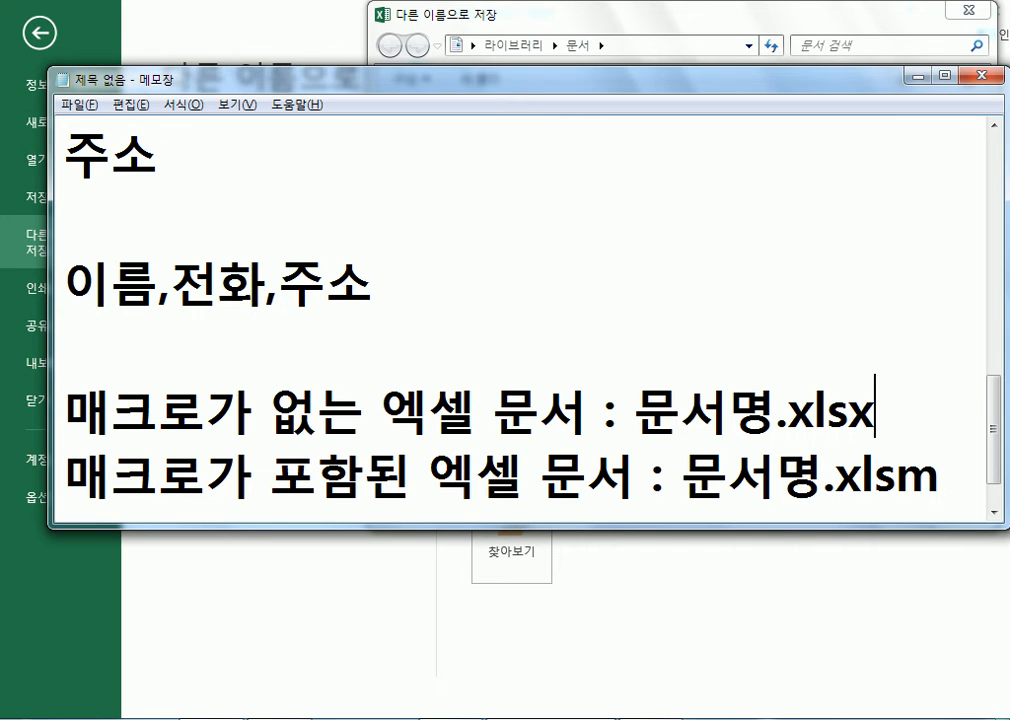
# Highlight the .xlsx and .xlsm extensions and add a blank line after the .xlsm line
pyautogui.click(950, 484)
pyautogui.moveTo(950, 484)
pyautogui.mouseDown()
pyautogui.moveTo(877, 484)
pyautogui.moveTo(942, 484)
pyautogui.mouseUp()
pyautogui.click(866, 416)
pyautogui.moveTo(866, 416); pyautogui.dragTo(901, 414)
pyautogui.moveTo(944, 468)
pyautogui.mouseDown()
pyautogui.moveTo(949, 476)
pyautogui.moveTo(836, 472)
pyautogui.moveTo(953, 486)
pyautogui.mouseUp()
pyautogui.press('Return')
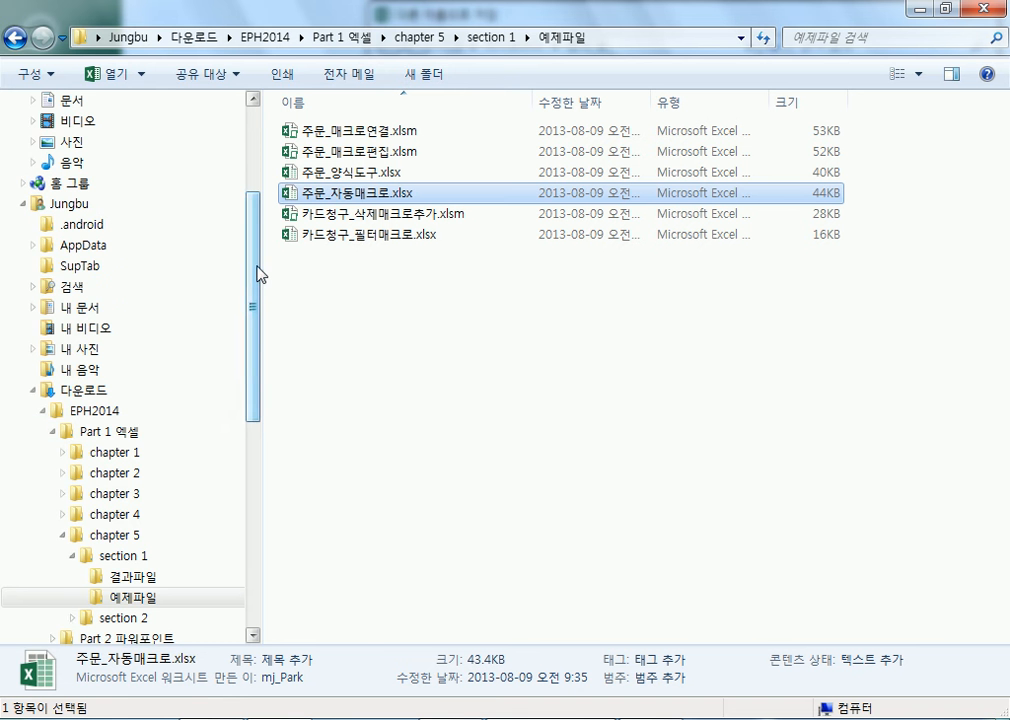
pyautogui.moveTo(258, 273); pyautogui.dragTo(256, 468)
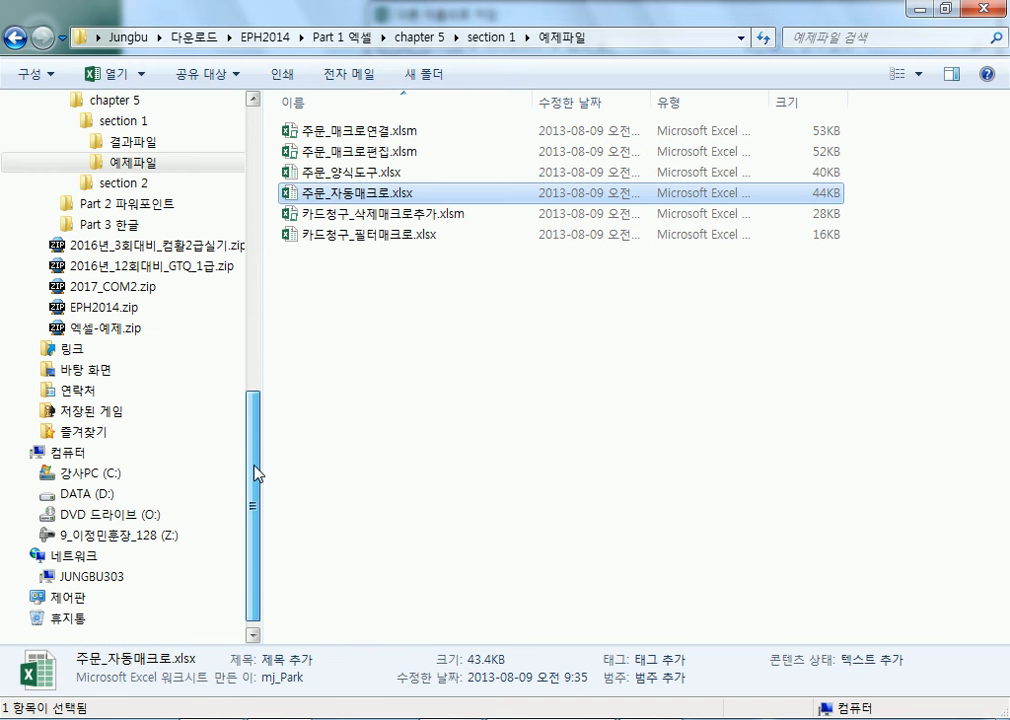
# Browse to C:\길벗컴활2급\01 섹션, cancel Excel's Save As, and open 섹션08문제.xlsm
pyautogui.click(100, 540)
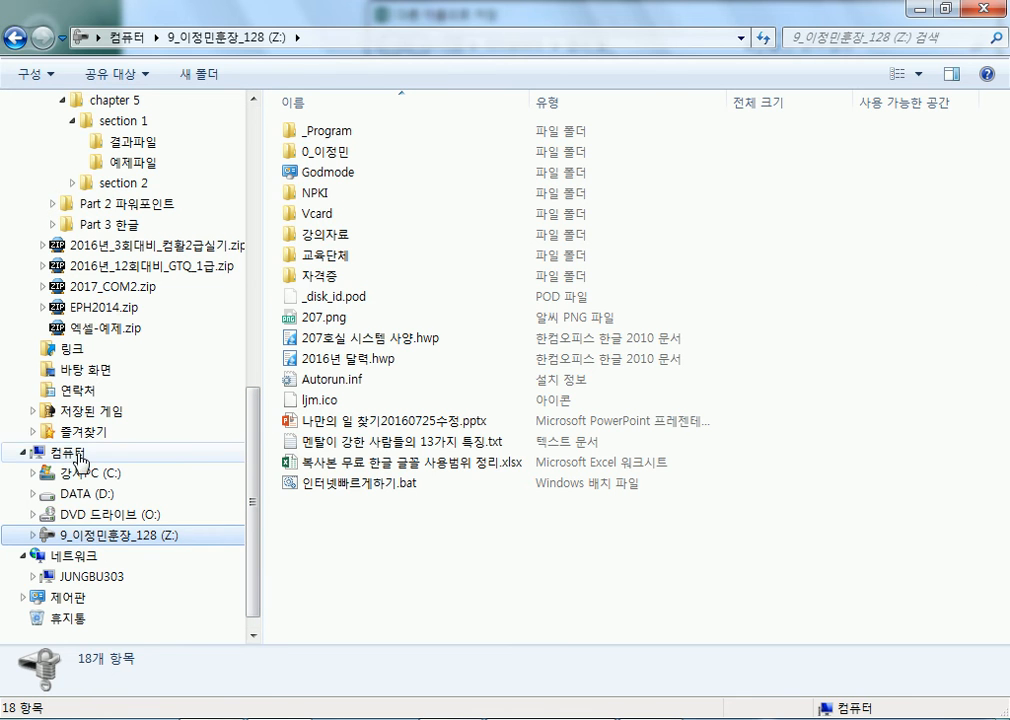
pyautogui.click(82, 476)
pyautogui.doubleClick(372, 390)
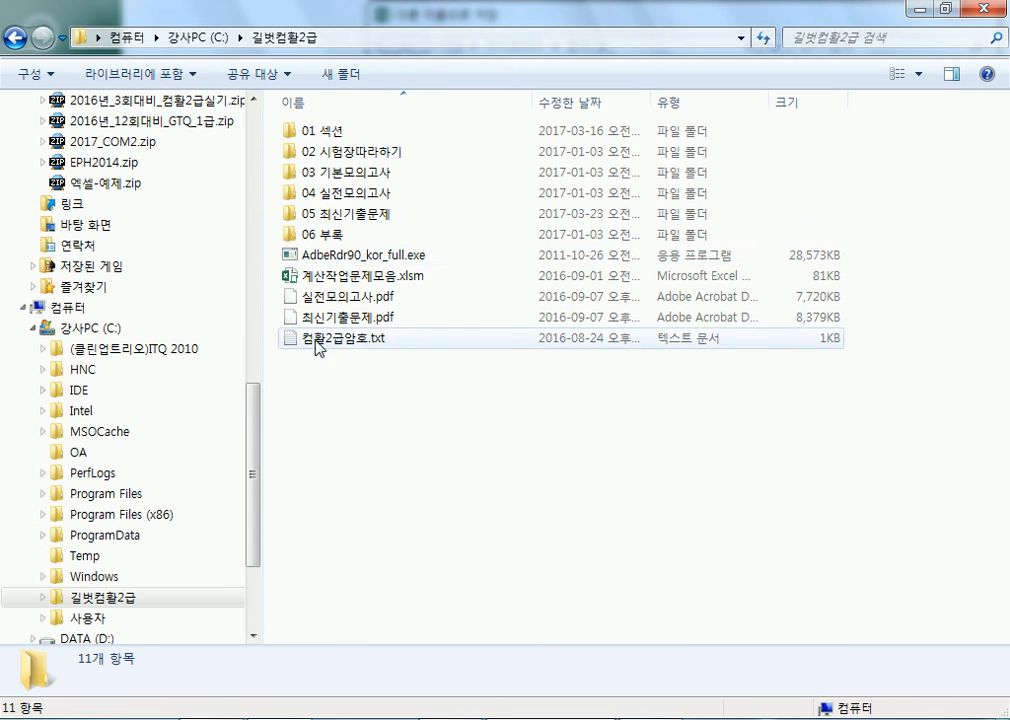
pyautogui.doubleClick(320, 136)
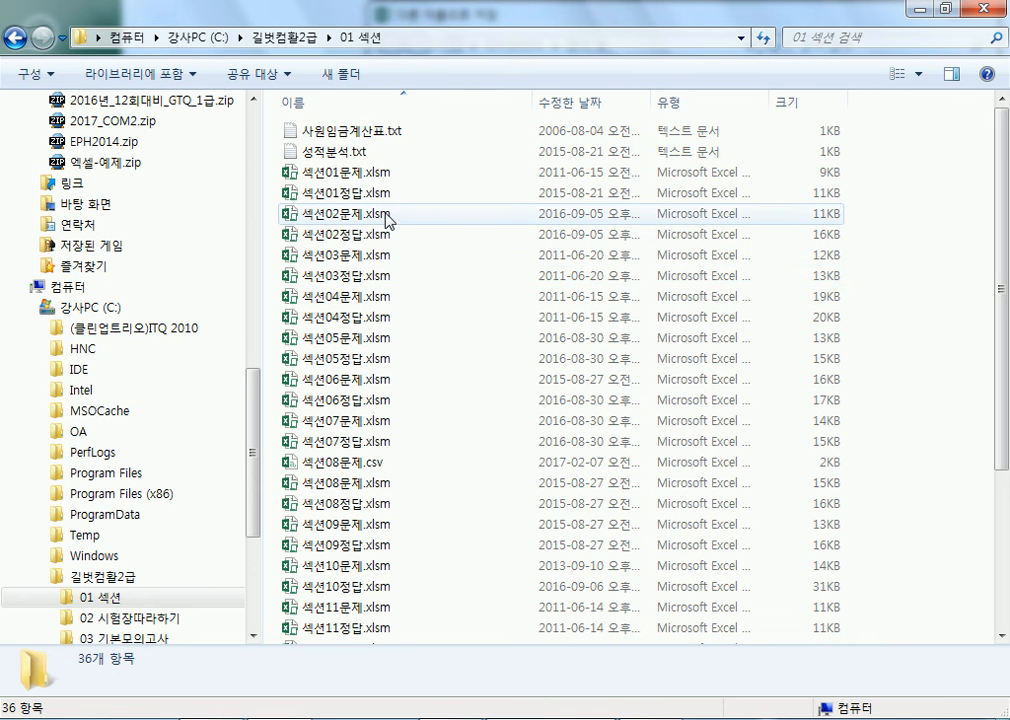
pyautogui.click(381, 319)
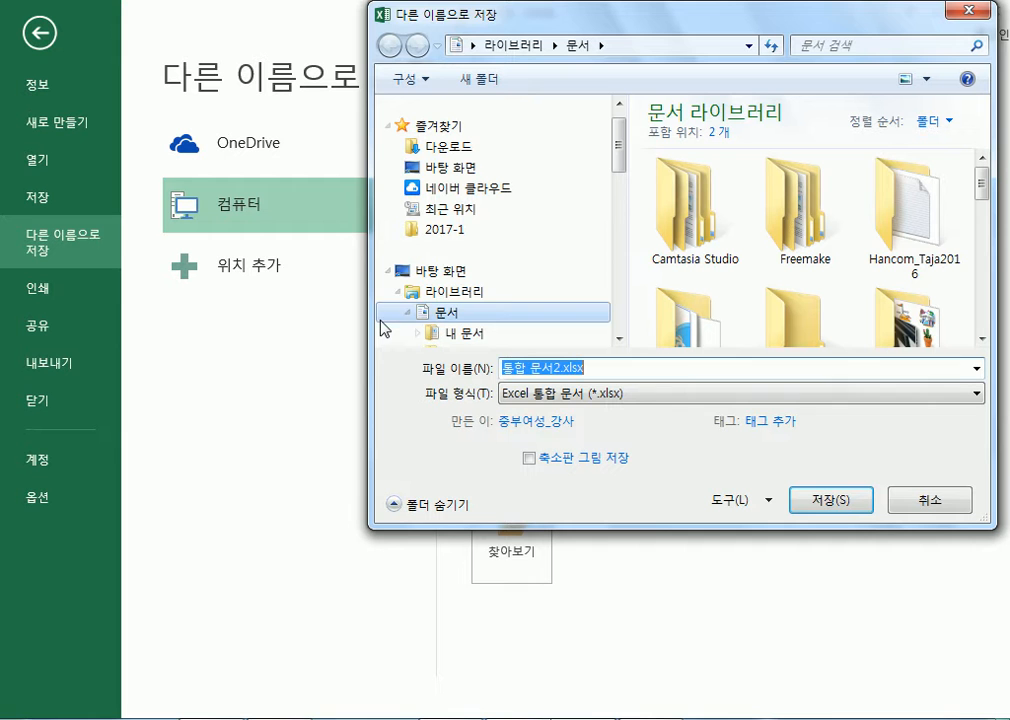
pyautogui.click(910, 500)
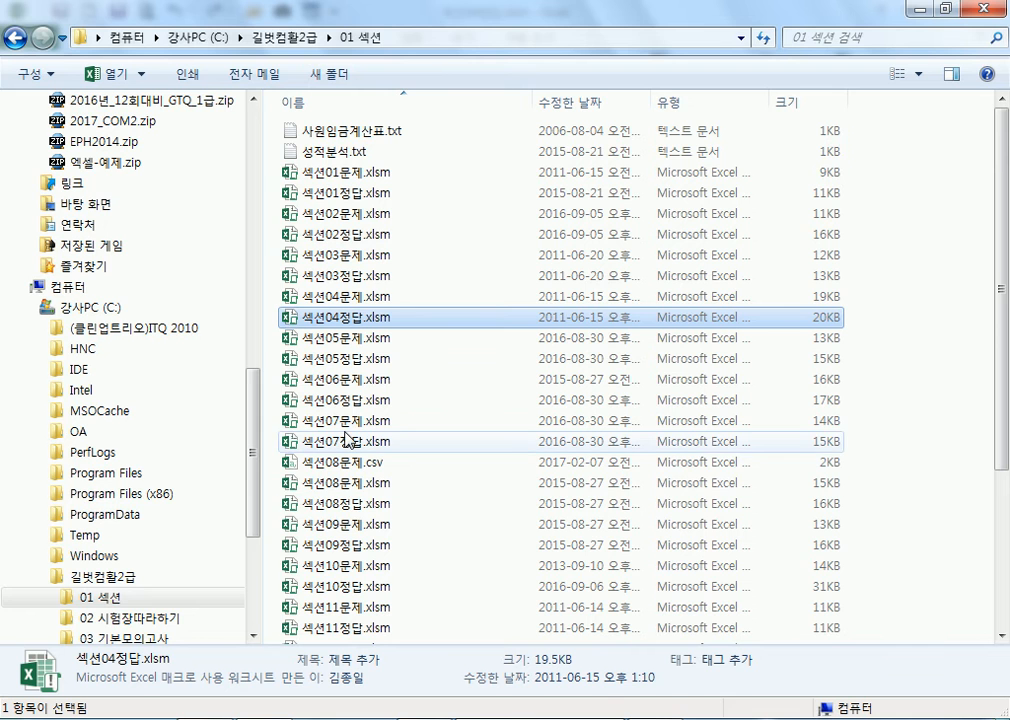
pyautogui.doubleClick(343, 484)
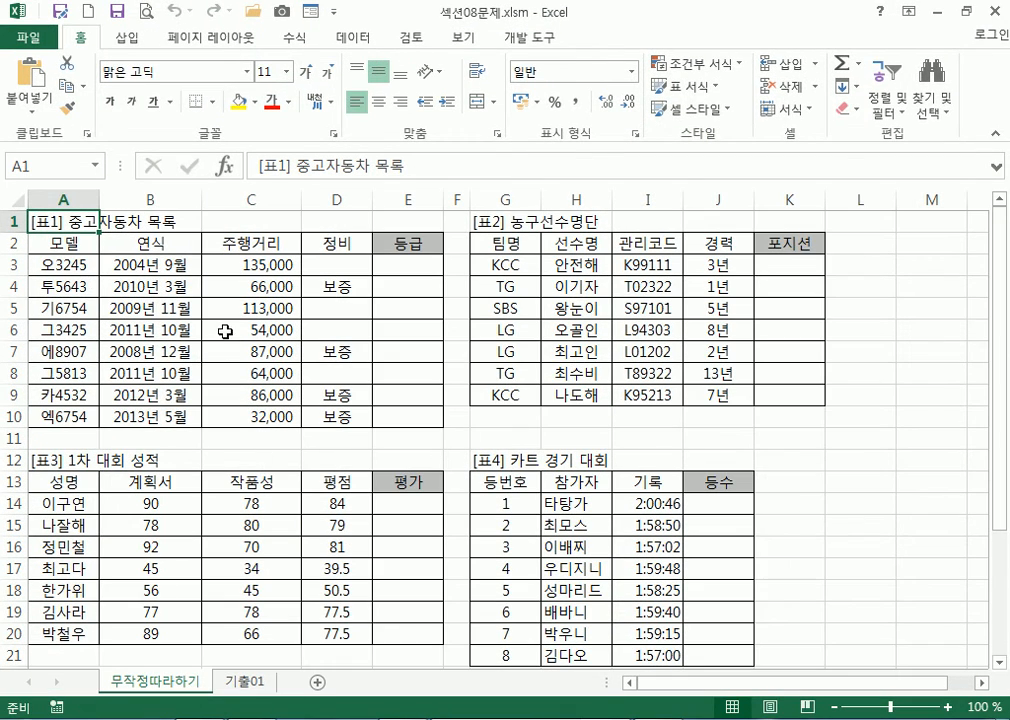
# Set macro security to 'Disable all macros with notification', then close 섹션08문제.xlsm without saving
pyautogui.click(525, 38)
pyautogui.click(127, 110)
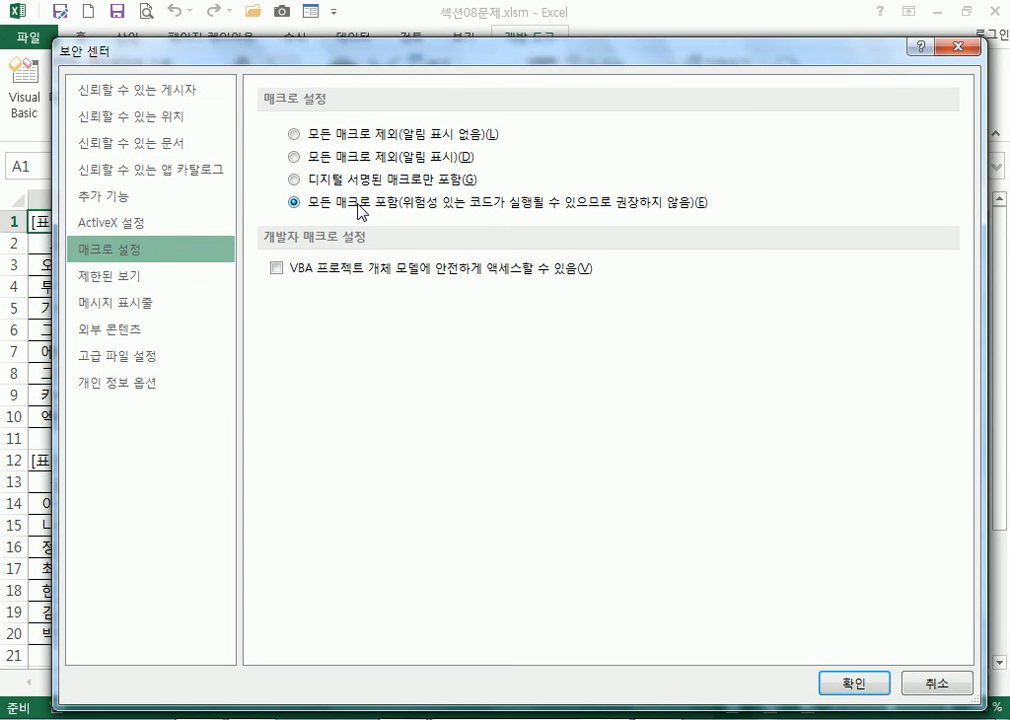
pyautogui.click(333, 146)
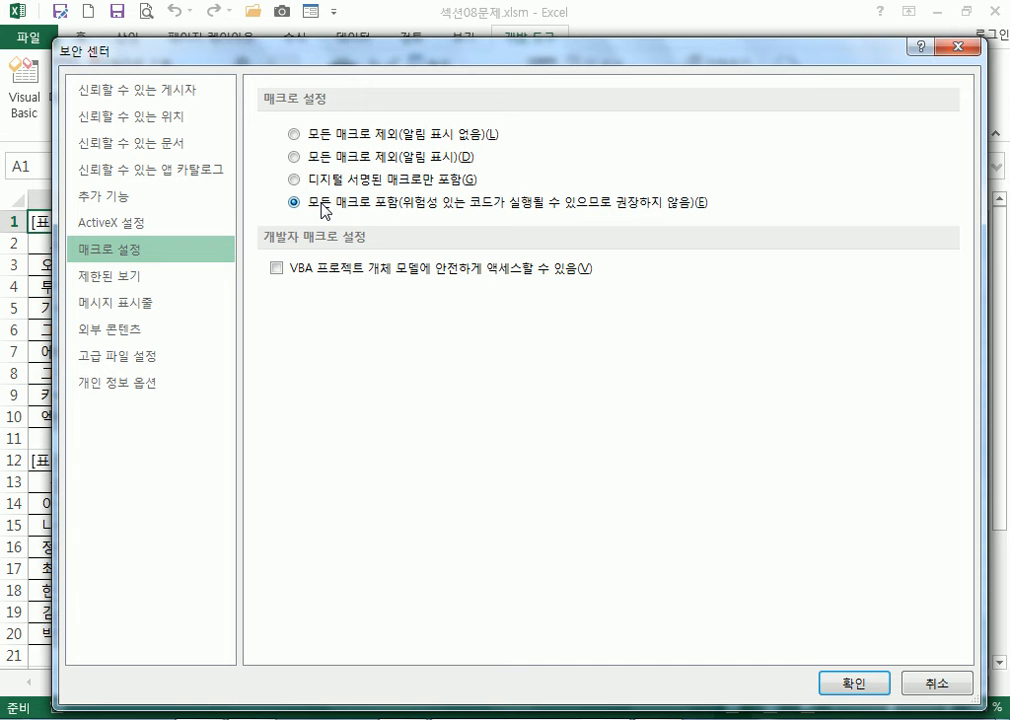
pyautogui.click(330, 157)
pyautogui.click(853, 683)
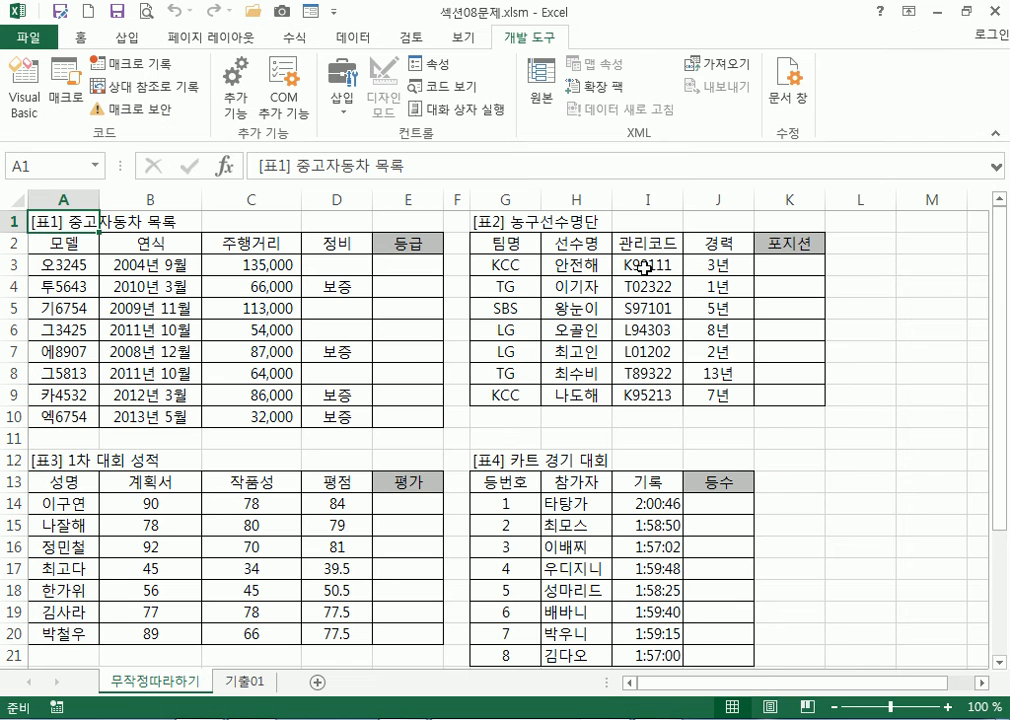
pyautogui.click(996, 14)
pyautogui.click(516, 400)
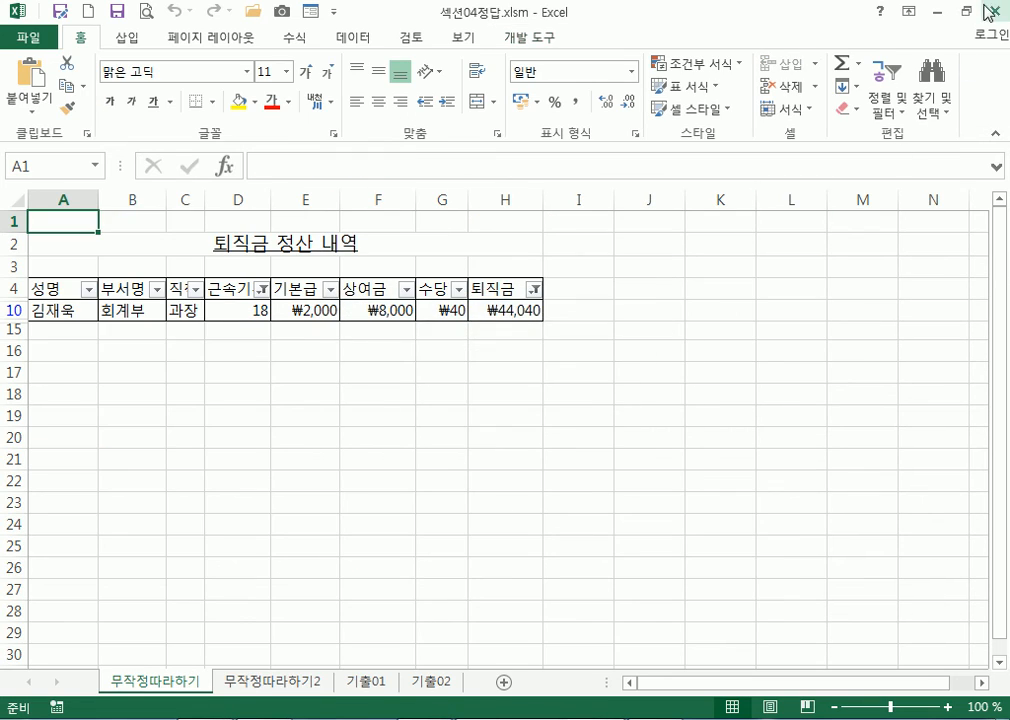
# Close 섹션04정답.xlsm, 통합 문서2 and 통합 문서1 without saving
pyautogui.hotkey('ctrl', 'w')
pyautogui.click(500, 400)
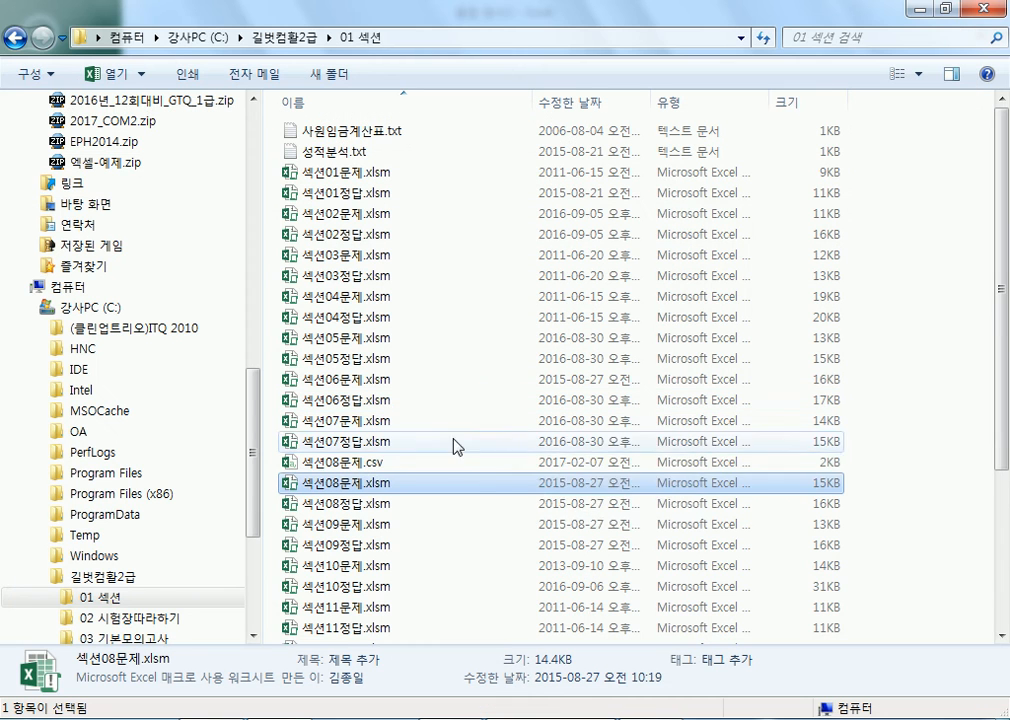
pyautogui.click(418, 440)
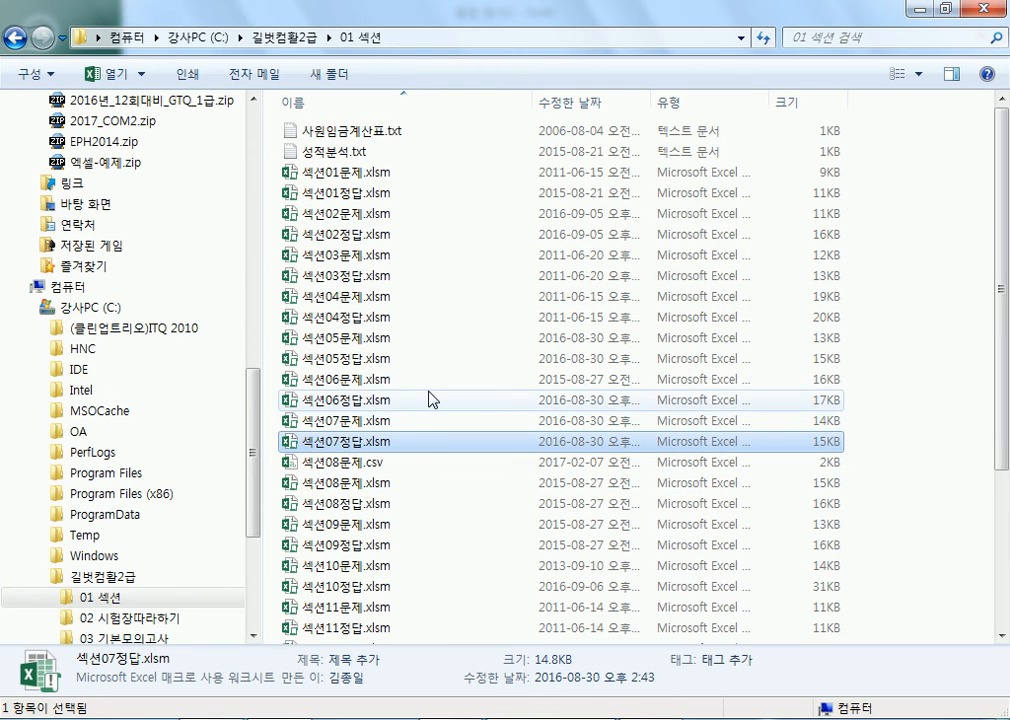
pyautogui.rightClick(500, 718)
pyautogui.click(456, 682)
pyautogui.click(510, 718)
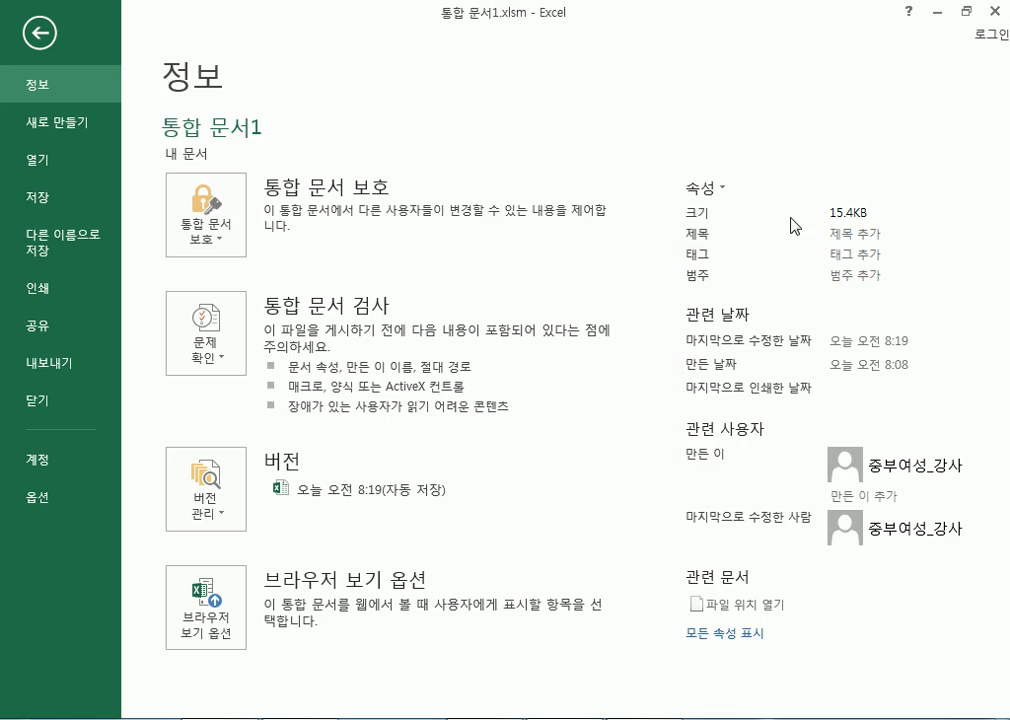
pyautogui.click(995, 14)
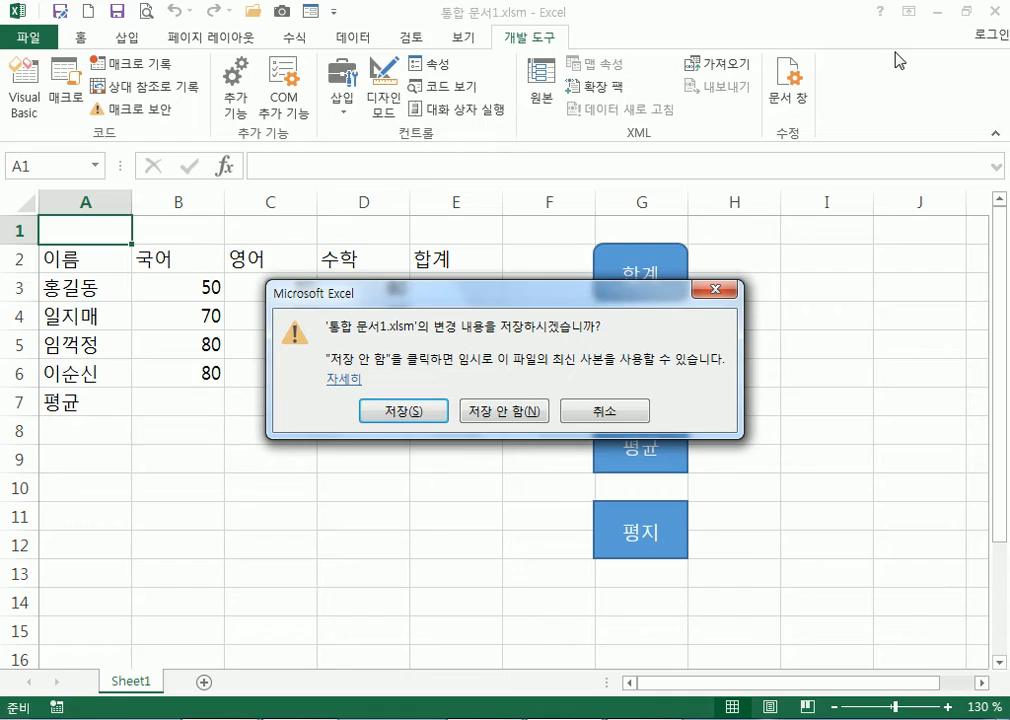
pyautogui.click(540, 418)
# Open 섹션07정답.xlsm, check its macro security settings, and close it without saving
pyautogui.doubleClick(340, 445)
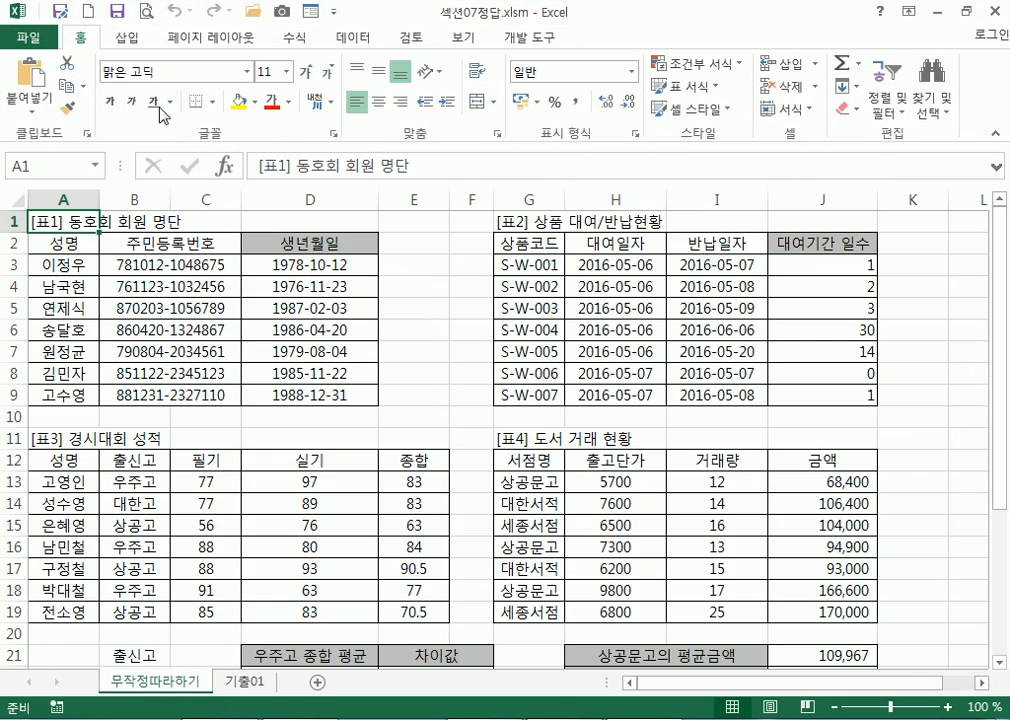
pyautogui.click(530, 38)
pyautogui.click(131, 108)
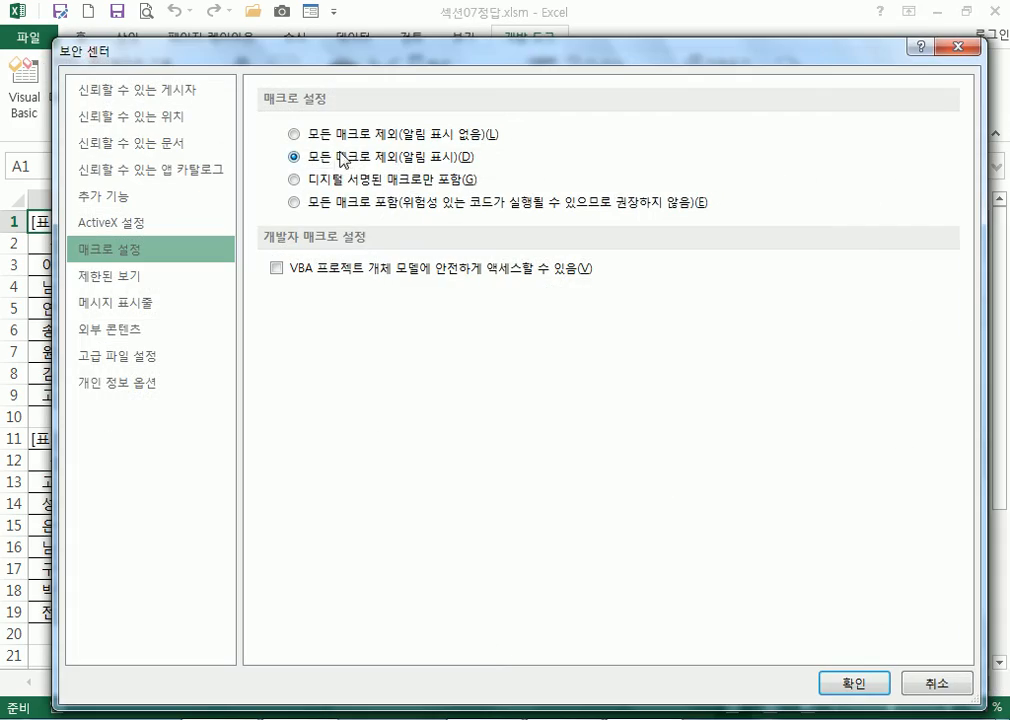
pyautogui.click(962, 48)
pyautogui.click(997, 18)
pyautogui.click(399, 314)
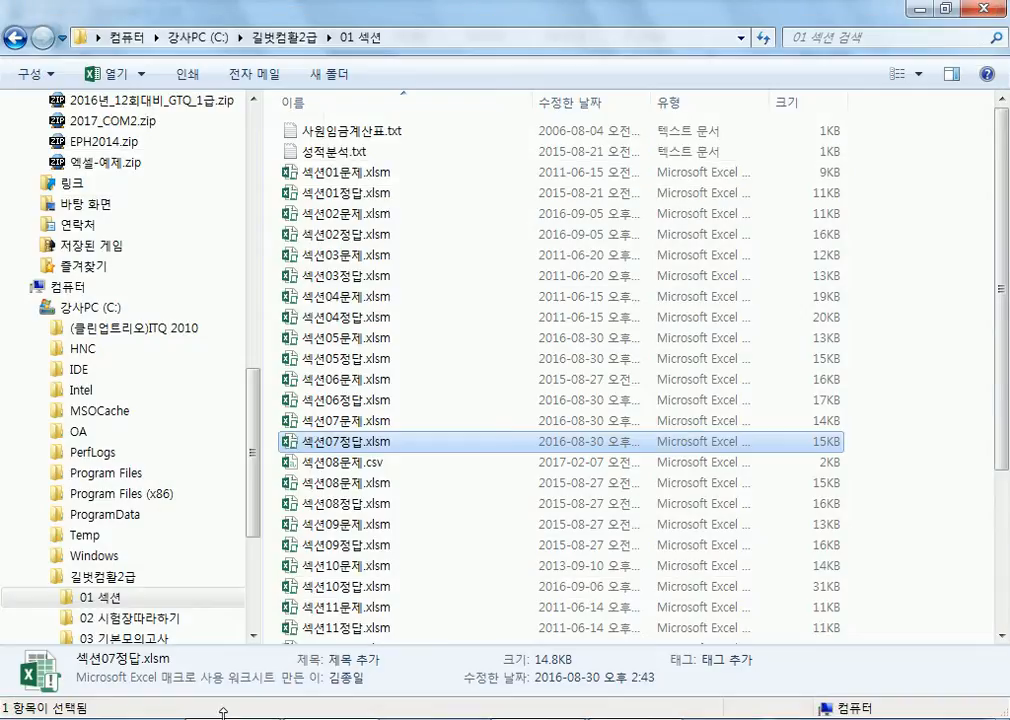
pyautogui.click(25, 719)
# Launch Excel 2007 and open 섹션09문제.xlsm from the Explorer folder
pyautogui.click(152, 236)
pyautogui.hotkey('alt', 'Tab')
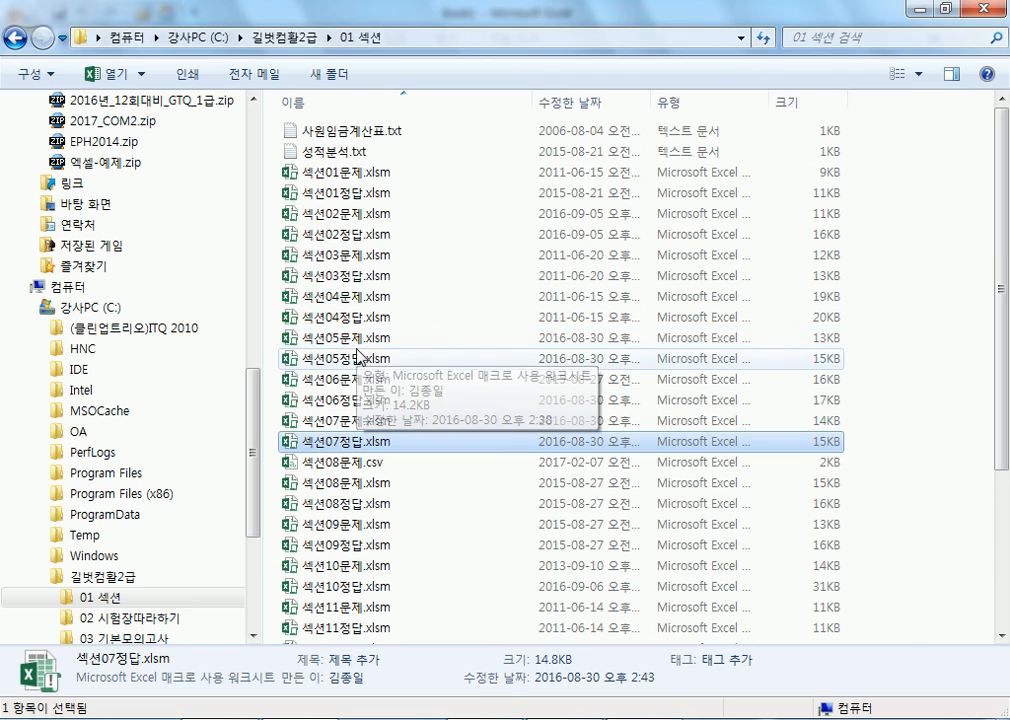
pyautogui.click(360, 338)
pyautogui.click(357, 526)
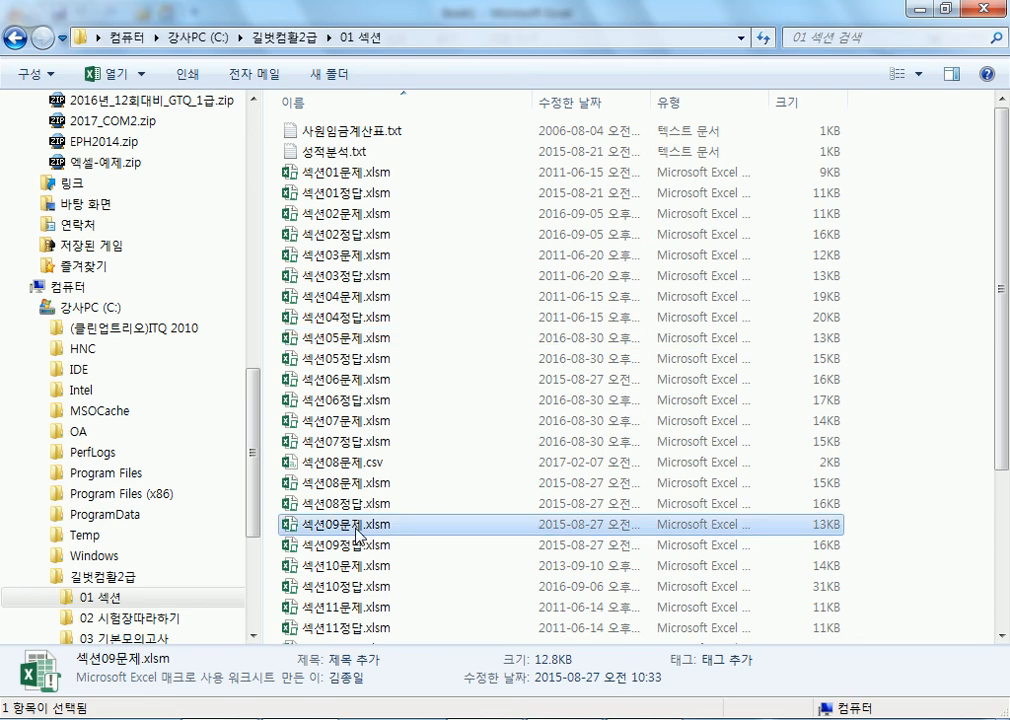
pyautogui.doubleClick(357, 526)
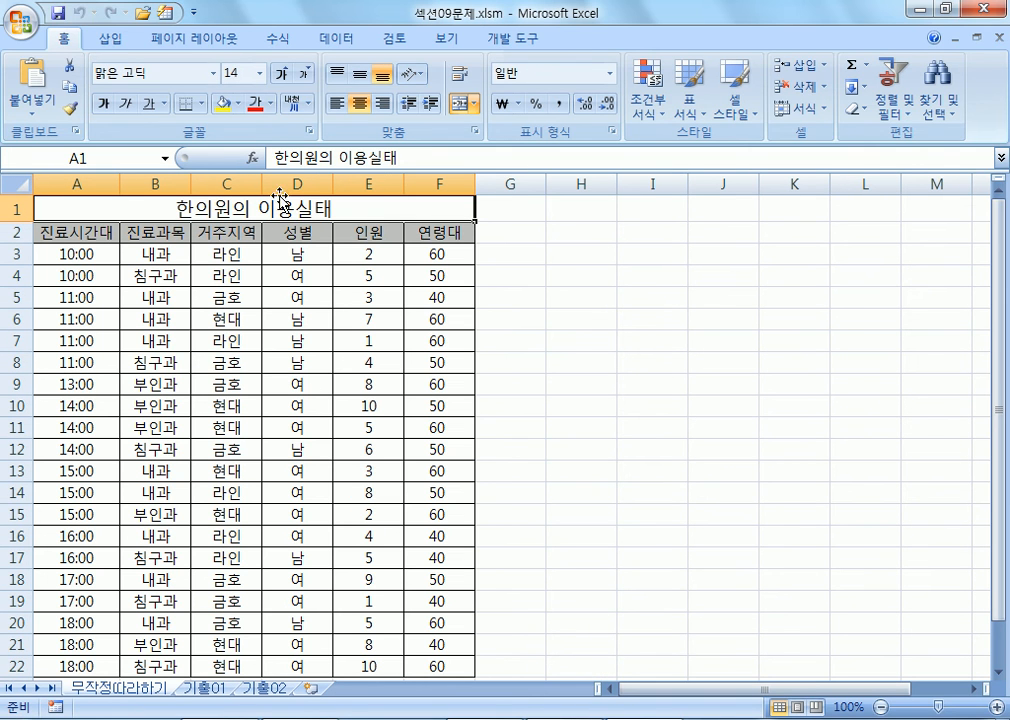
# Back in Explorer, scroll down the list and open 섹션15정답.xlsm
pyautogui.hotkey('alt', 'Tab')
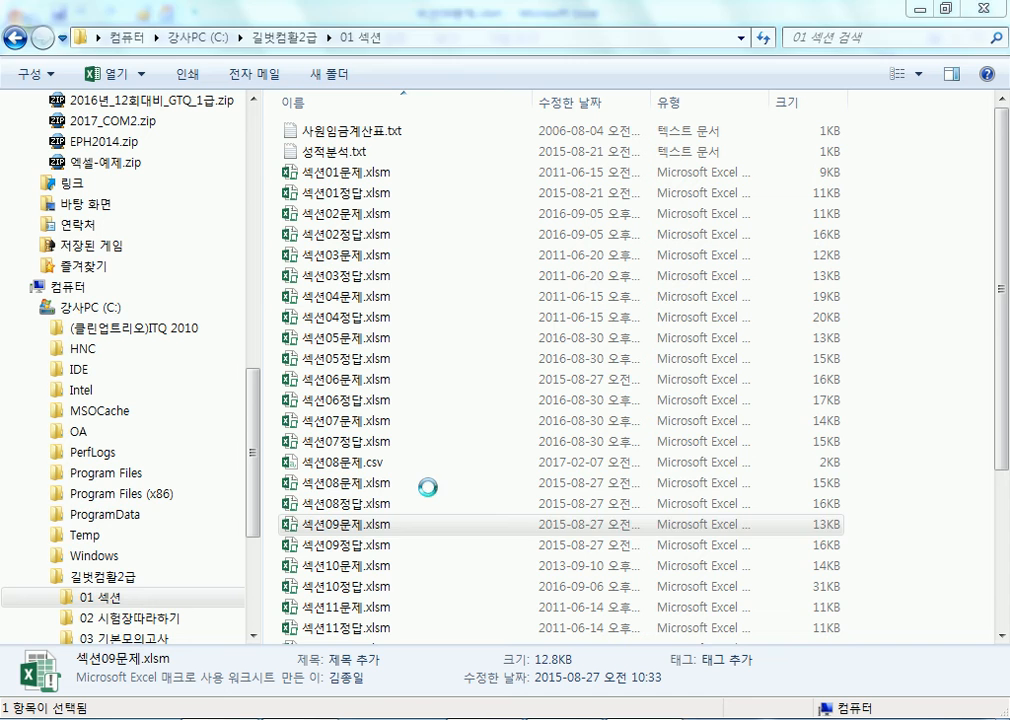
pyautogui.scroll(-4, 370, 608)
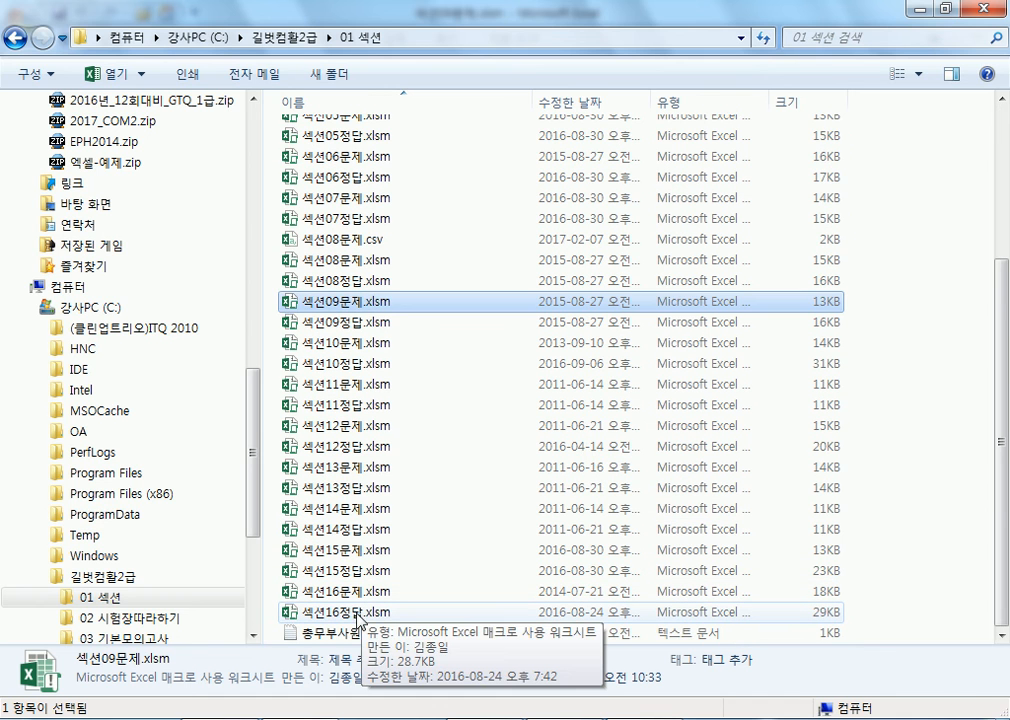
pyautogui.click(357, 612)
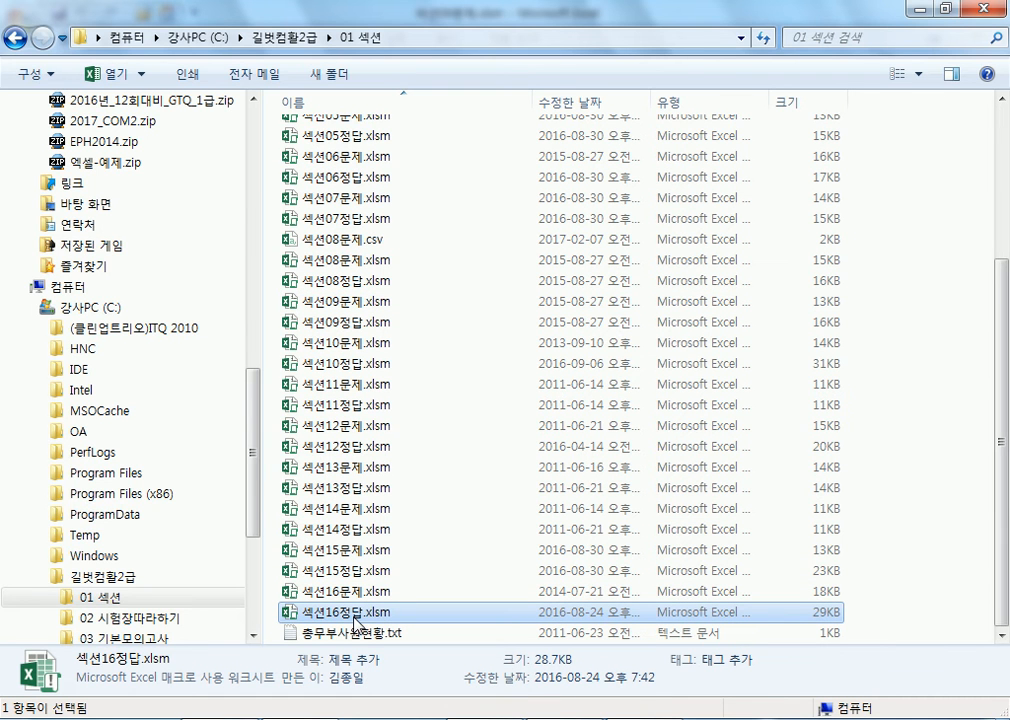
pyautogui.doubleClick(355, 572)
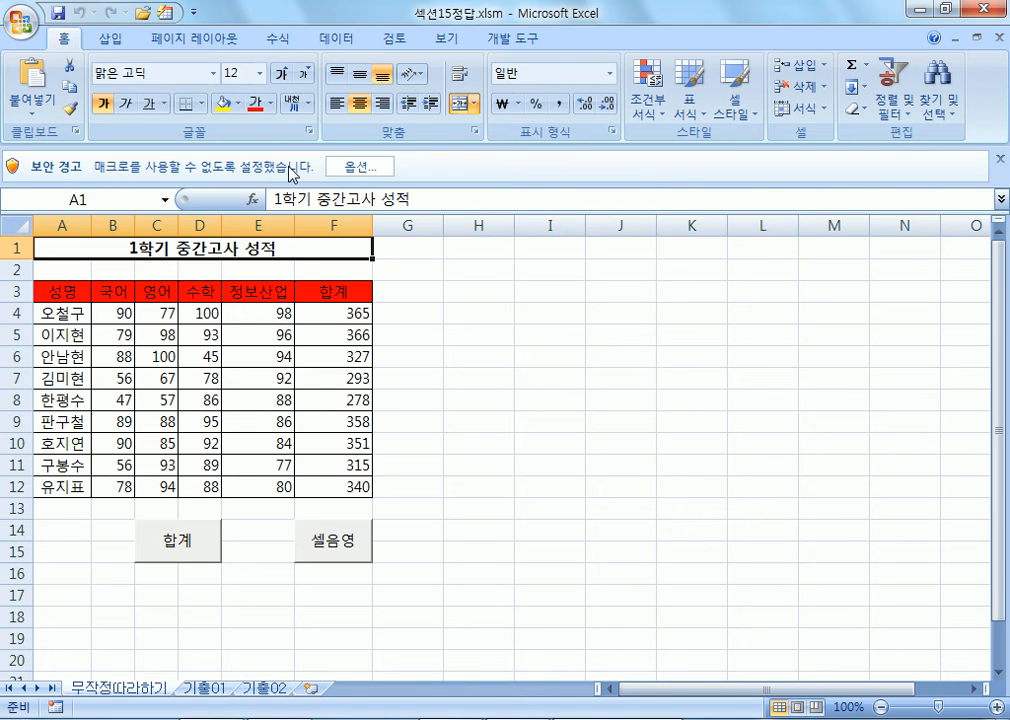
# Enable the workbook's macros, then shade totals F4:F12 with 셀음영 and refill them with 합계
pyautogui.click(352, 172)
pyautogui.click(362, 400)
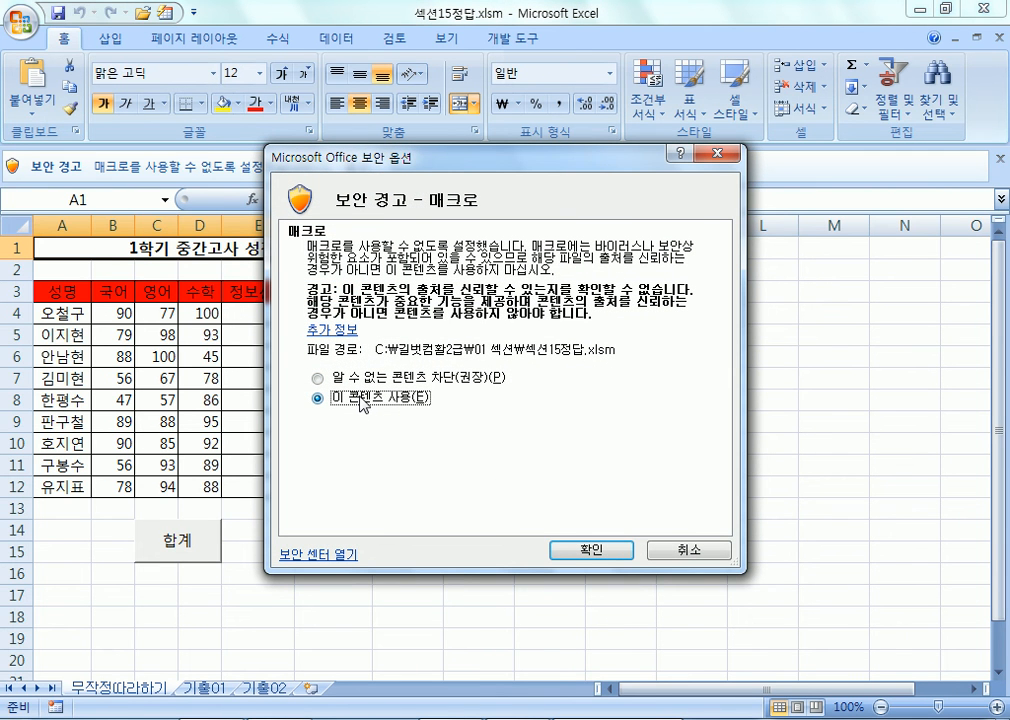
pyautogui.click(578, 553)
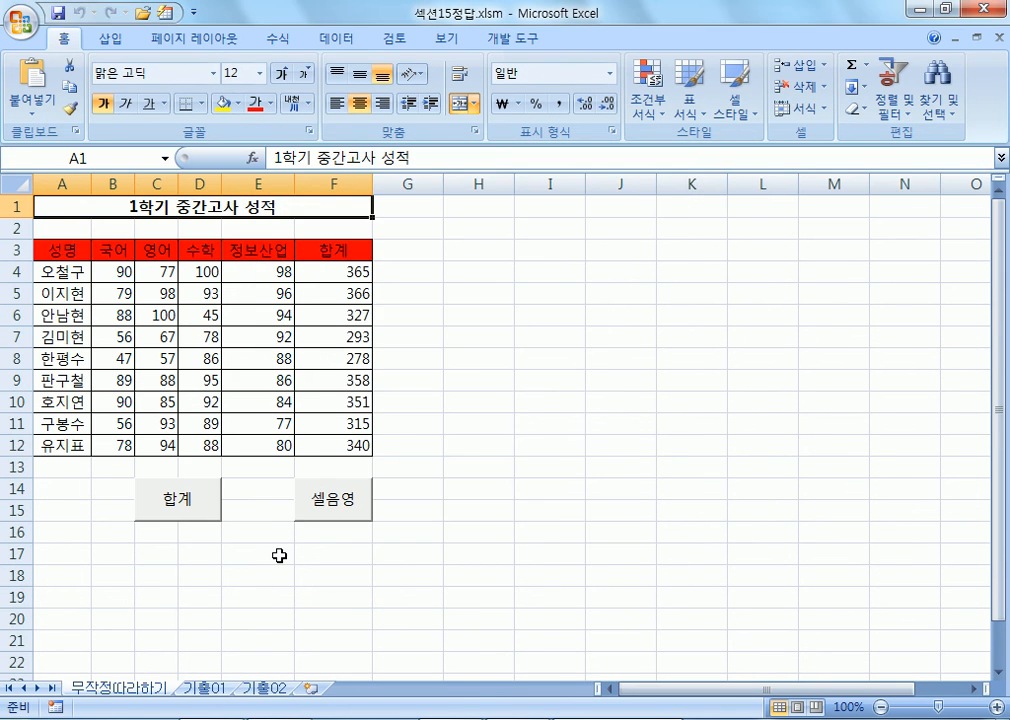
pyautogui.moveTo(336, 272); pyautogui.dragTo(336, 446)
pyautogui.click(305, 482)
pyautogui.click(195, 498)
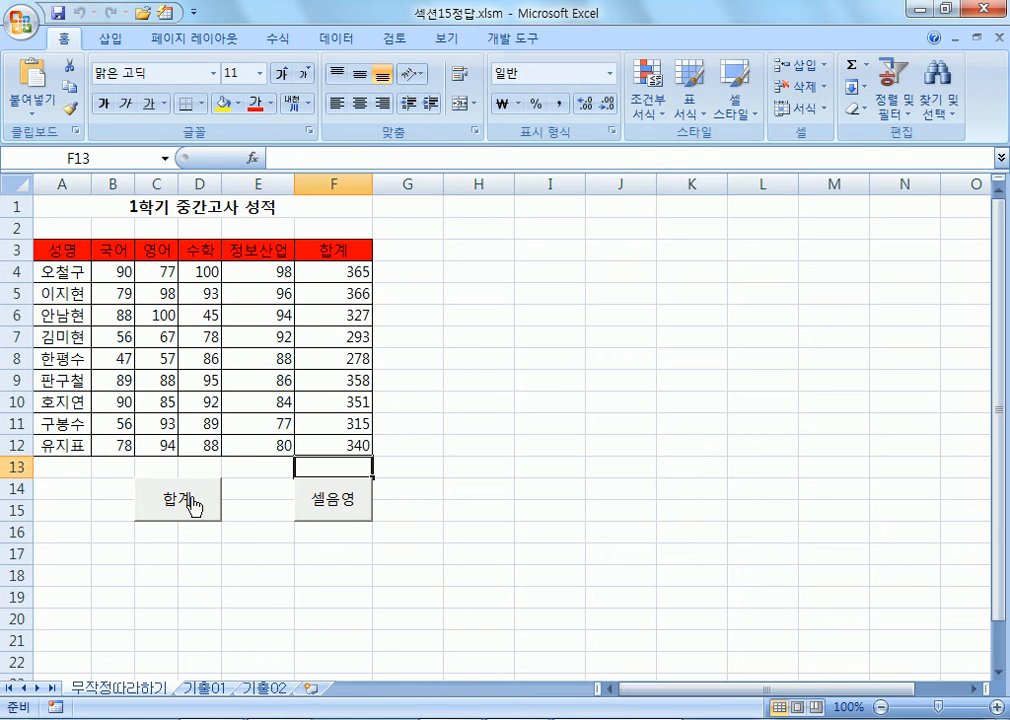
# Give header row A3:F3 a yellow fill and automatic font colour, then run 셀음영
pyautogui.moveTo(70, 250); pyautogui.dragTo(360, 252)
pyautogui.click(222, 103)
pyautogui.click(270, 103)
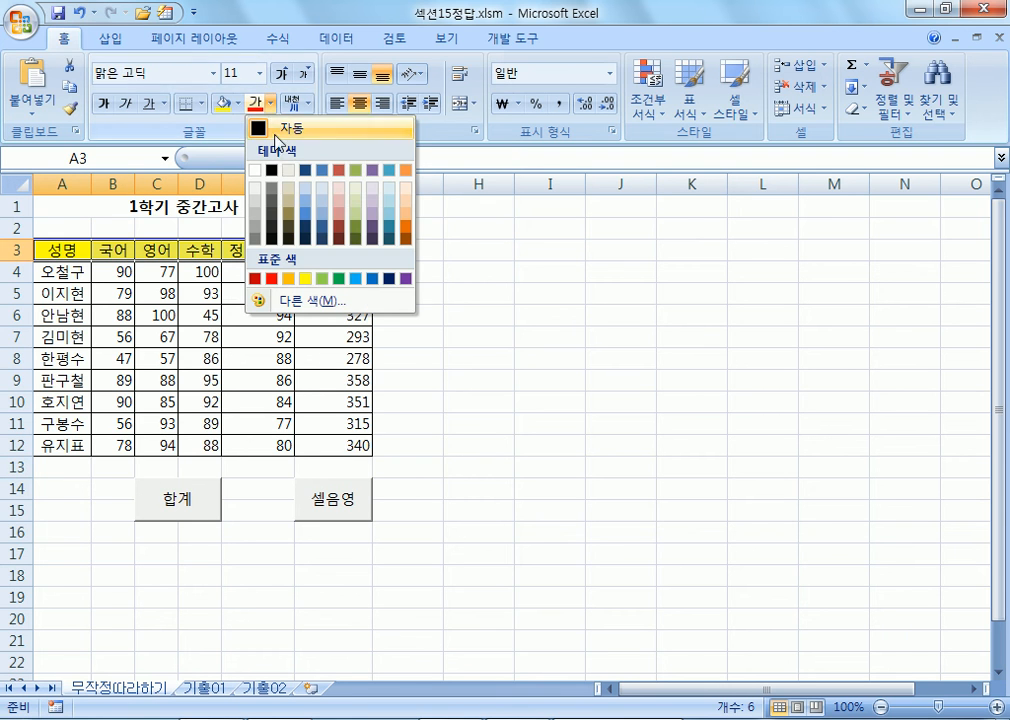
pyautogui.click(285, 129)
pyautogui.click(525, 467)
pyautogui.click(358, 503)
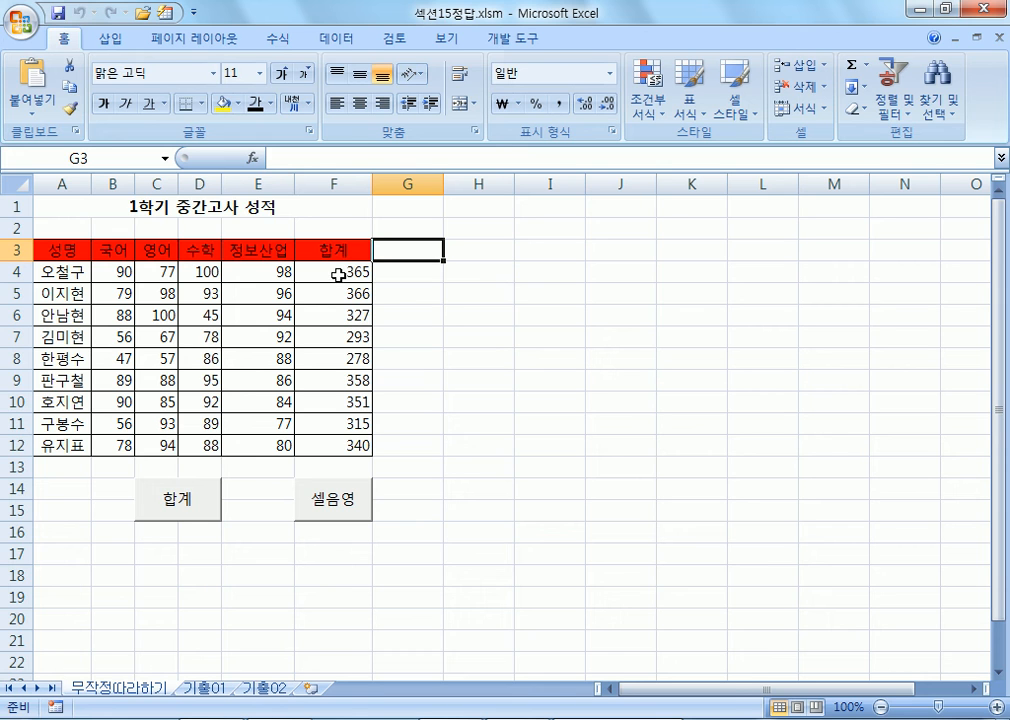
# Remove the fill from header row A3:F3 and run 셀음영 to shade it red
pyautogui.moveTo(86, 250); pyautogui.dragTo(320, 249)
pyautogui.click(237, 103)
pyautogui.click(260, 263)
pyautogui.click(516, 370)
pyautogui.click(351, 493)
# Clear totals F4:F12, recalculate them with 합계, and close 섹션15정답.xlsm without saving
pyautogui.moveTo(334, 271); pyautogui.dragTo(338, 436)
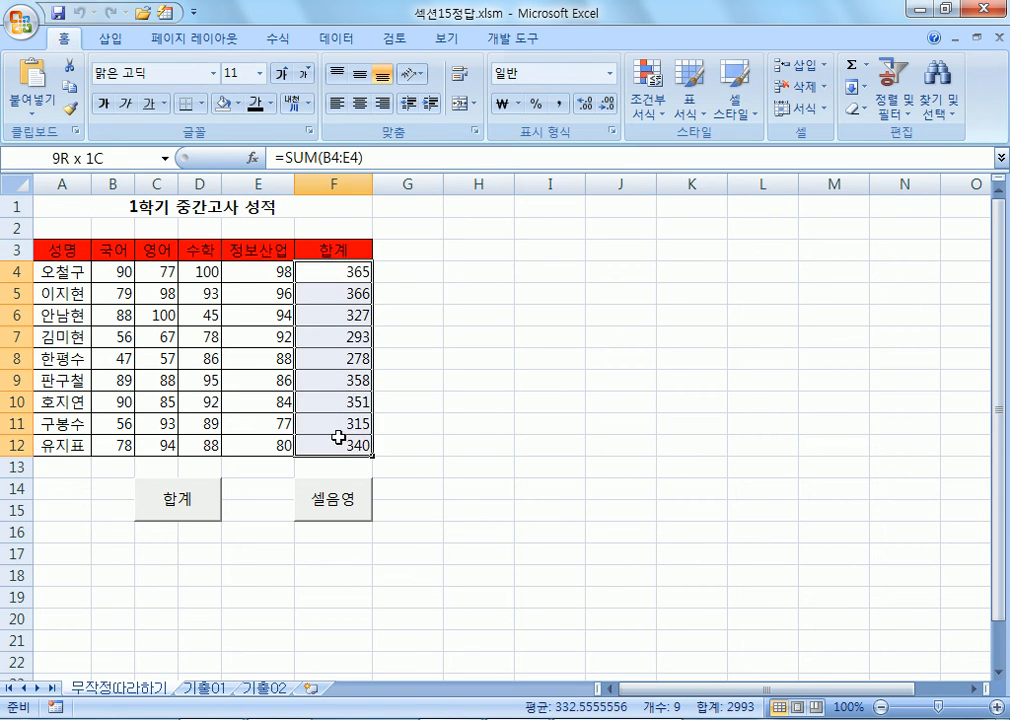
pyautogui.press('Delete')
pyautogui.click(496, 488)
pyautogui.click(208, 506)
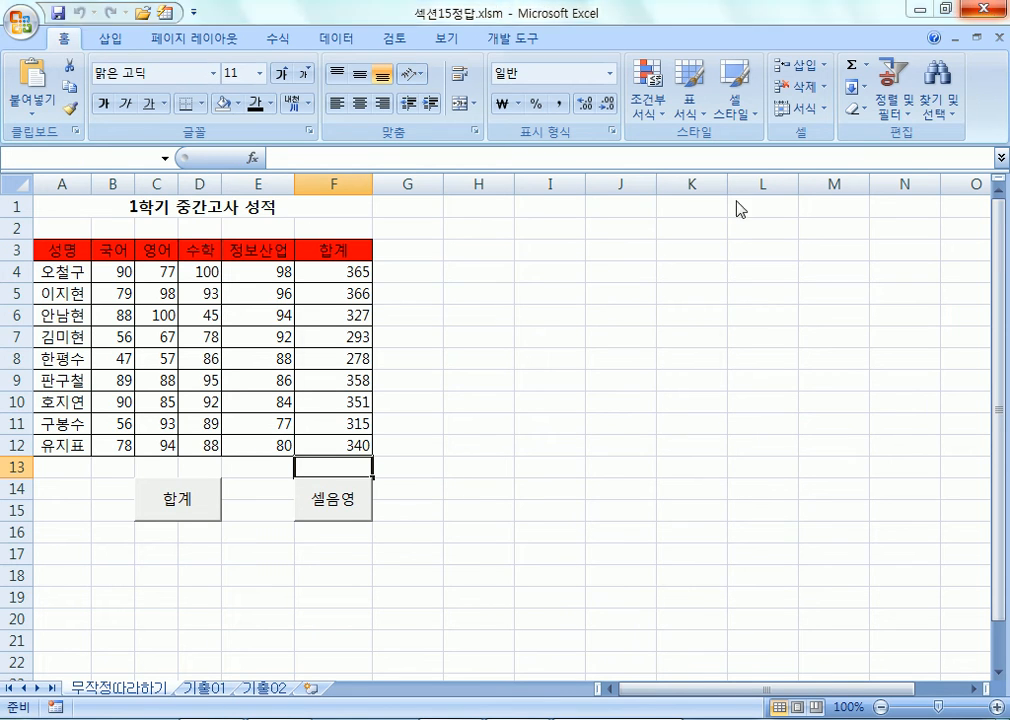
pyautogui.click(998, 37)
pyautogui.click(575, 352)
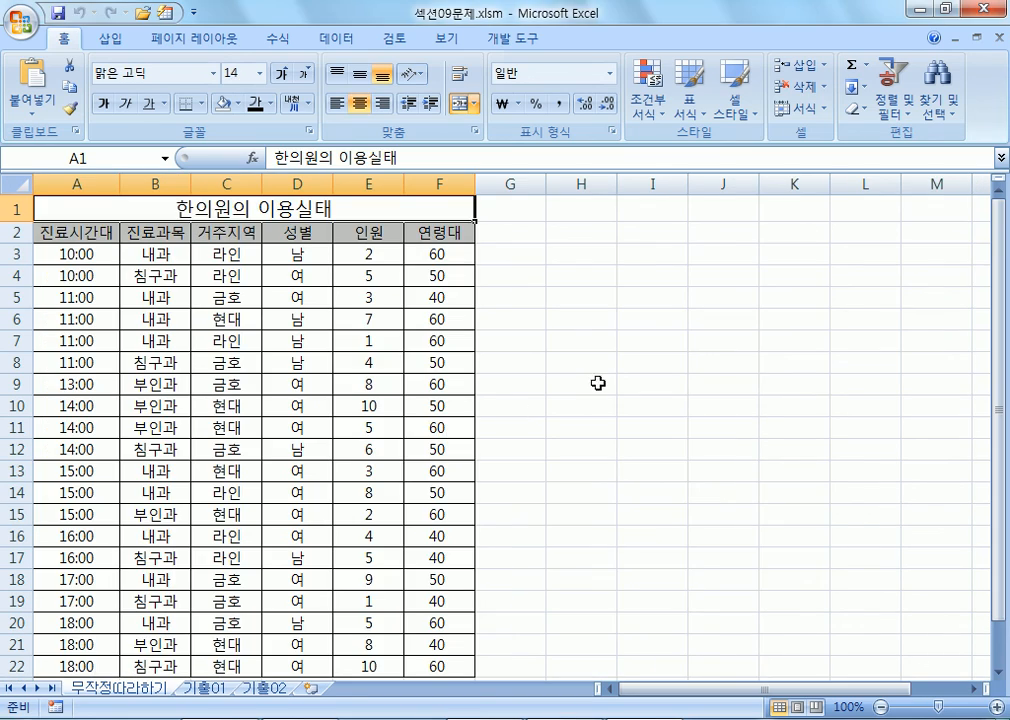
# Close Excel and open 주문_매크로편집.xlsm from Downloads > EPH2014 > Part 1 엑셀 > chapter 5 > section 1 > 예제파일
pyautogui.click(989, 12)
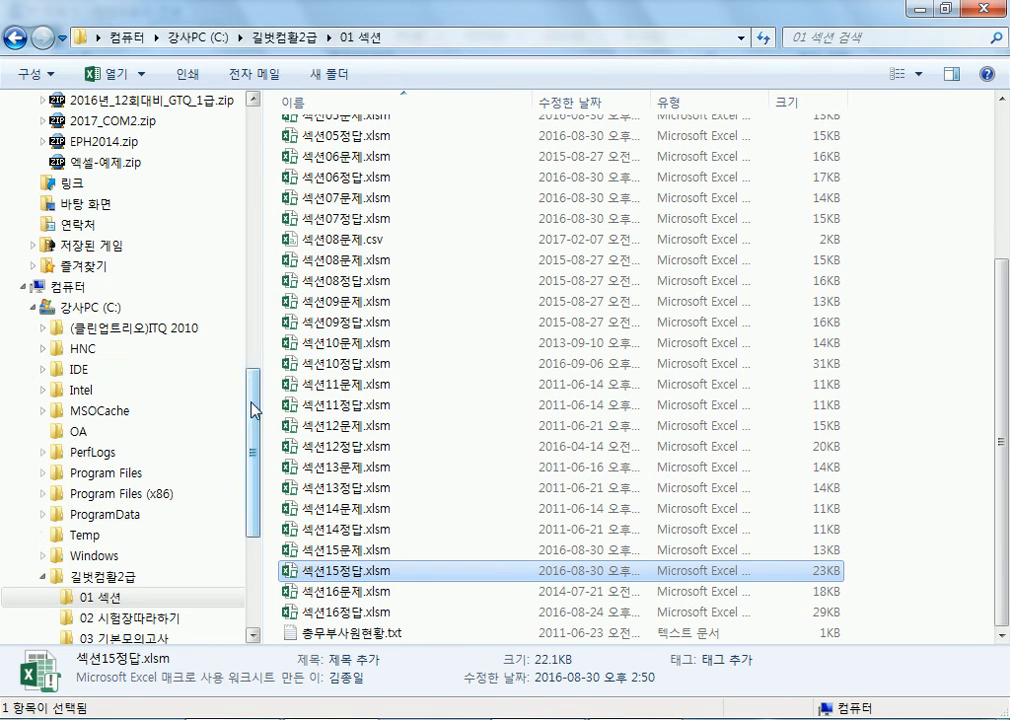
pyautogui.moveTo(253, 410); pyautogui.dragTo(262, 135)
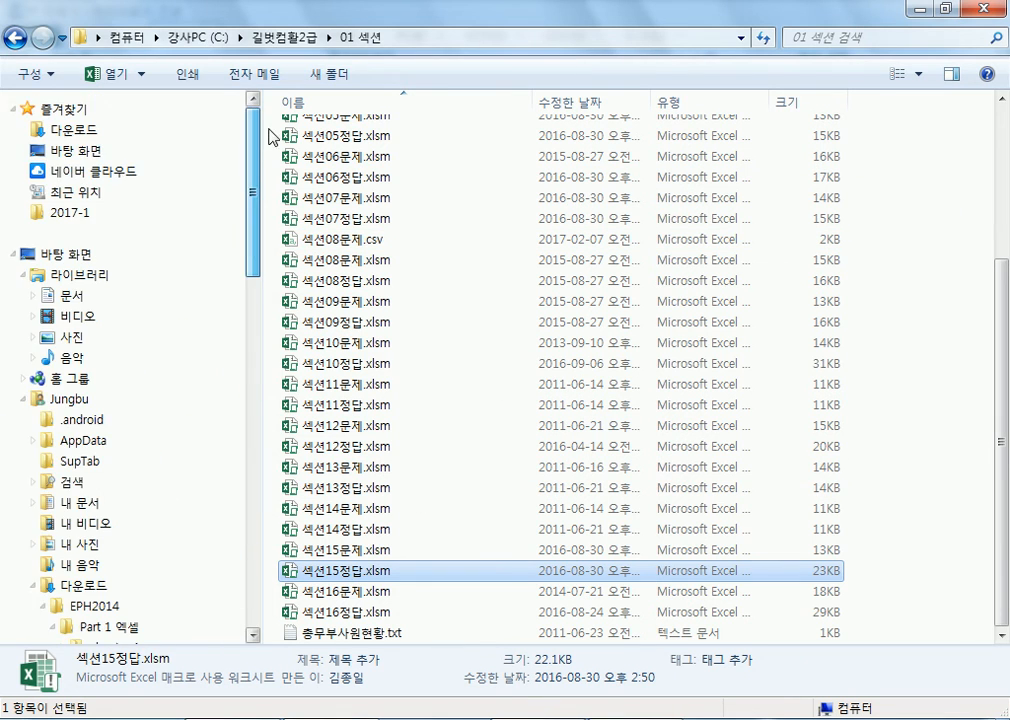
pyautogui.click(118, 134)
pyautogui.doubleClick(330, 106)
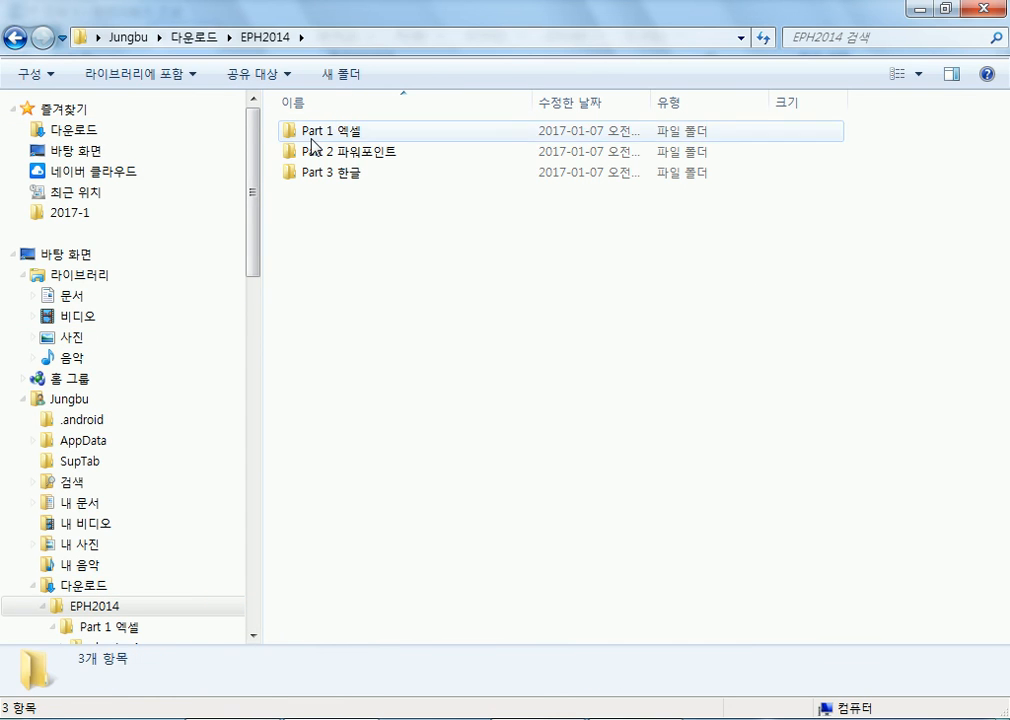
pyautogui.doubleClick(312, 138)
pyautogui.doubleClick(321, 214)
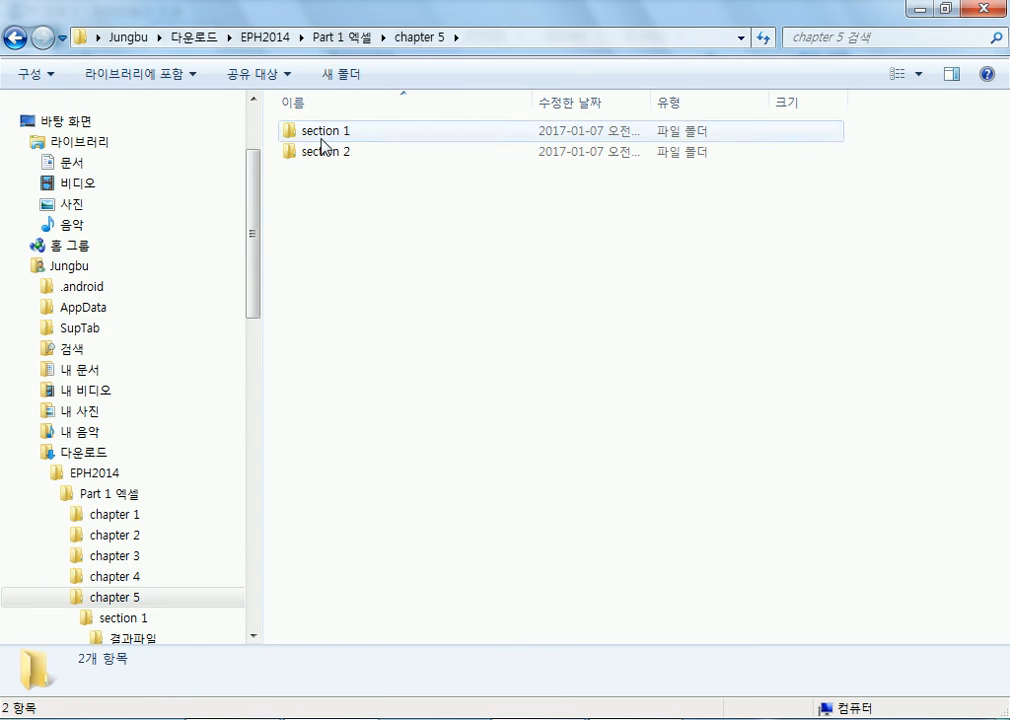
pyautogui.doubleClick(323, 132)
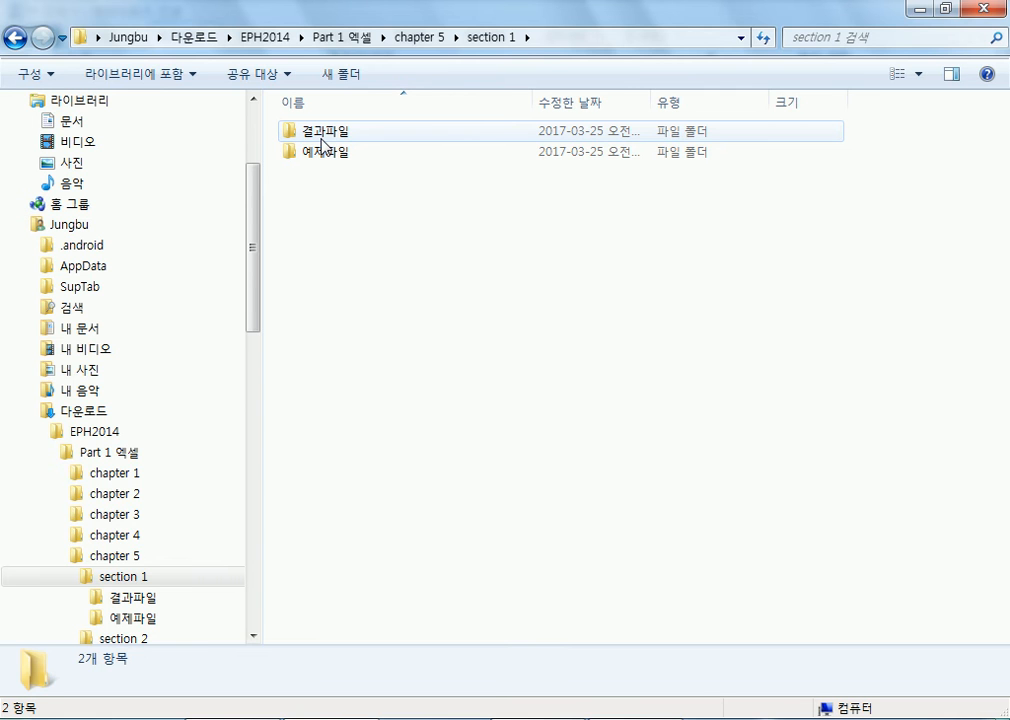
pyautogui.doubleClick(326, 155)
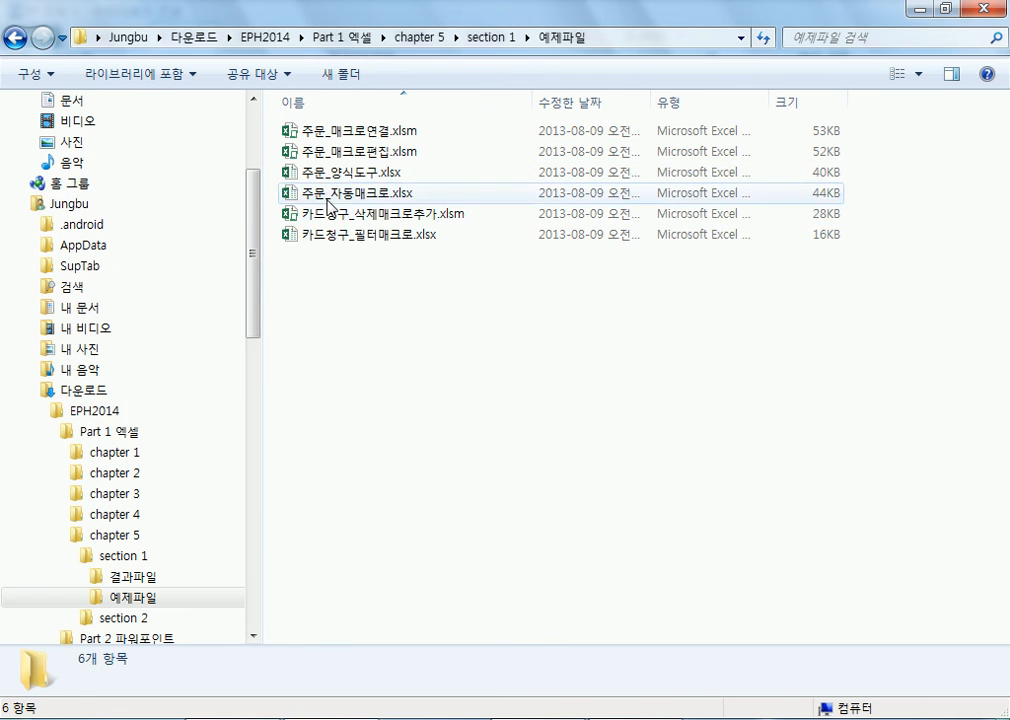
pyautogui.doubleClick(337, 155)
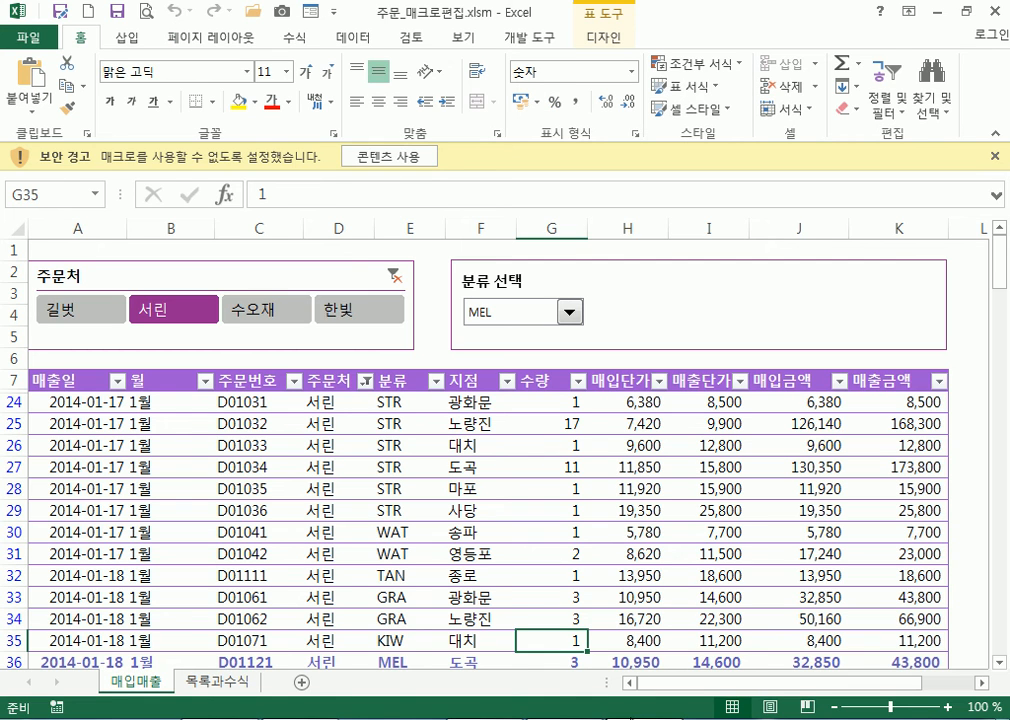
# Enable the workbook's macros and try the BAN and PLU categories in 분류 선택
pyautogui.click(366, 160)
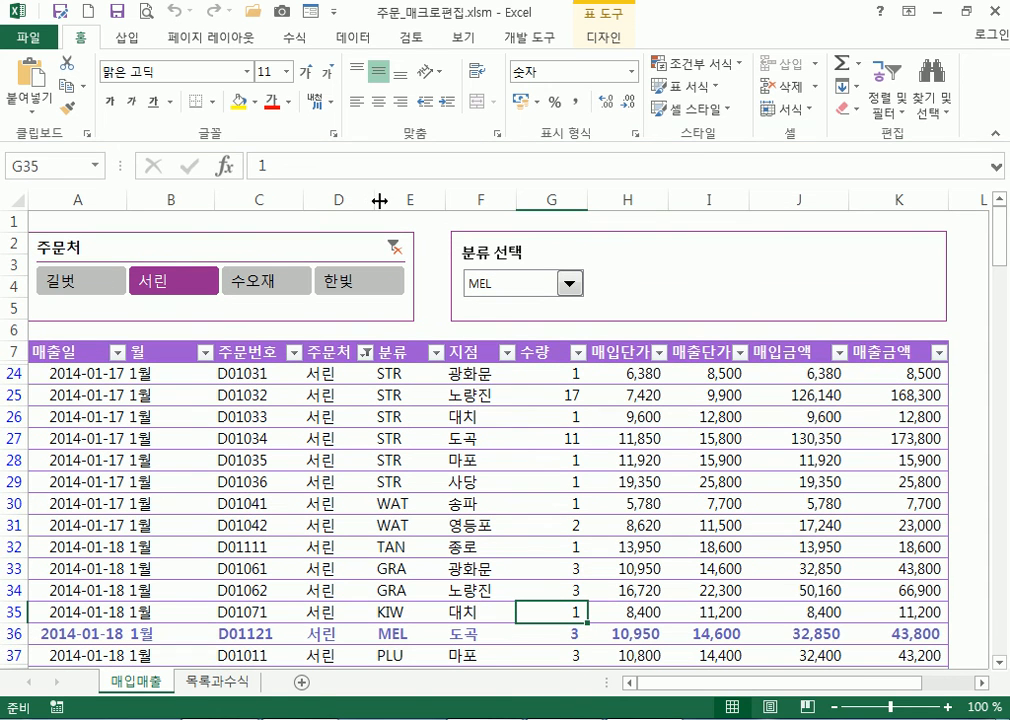
pyautogui.click(569, 285)
pyautogui.click(518, 336)
pyautogui.scroll(-3, 385, 510)
pyautogui.scroll(3, 383, 511)
pyautogui.click(569, 284)
pyautogui.scroll(-3, 576, 316)
pyautogui.click(463, 303)
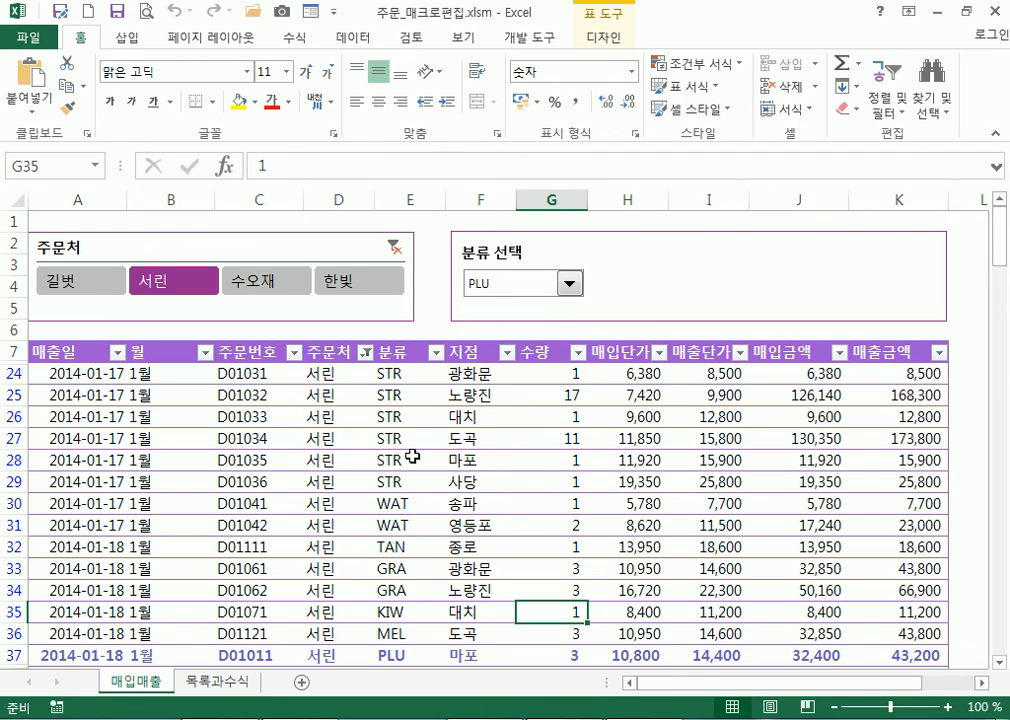
pyautogui.scroll(-2, 411, 470)
pyautogui.scroll(2, 441, 438)
# Choose CHE, clear the 주문처 slicer filter, set 분류 선택 to STR, and list the macros
pyautogui.click(570, 286)
pyautogui.click(505, 323)
pyautogui.scroll(-5, 421, 490)
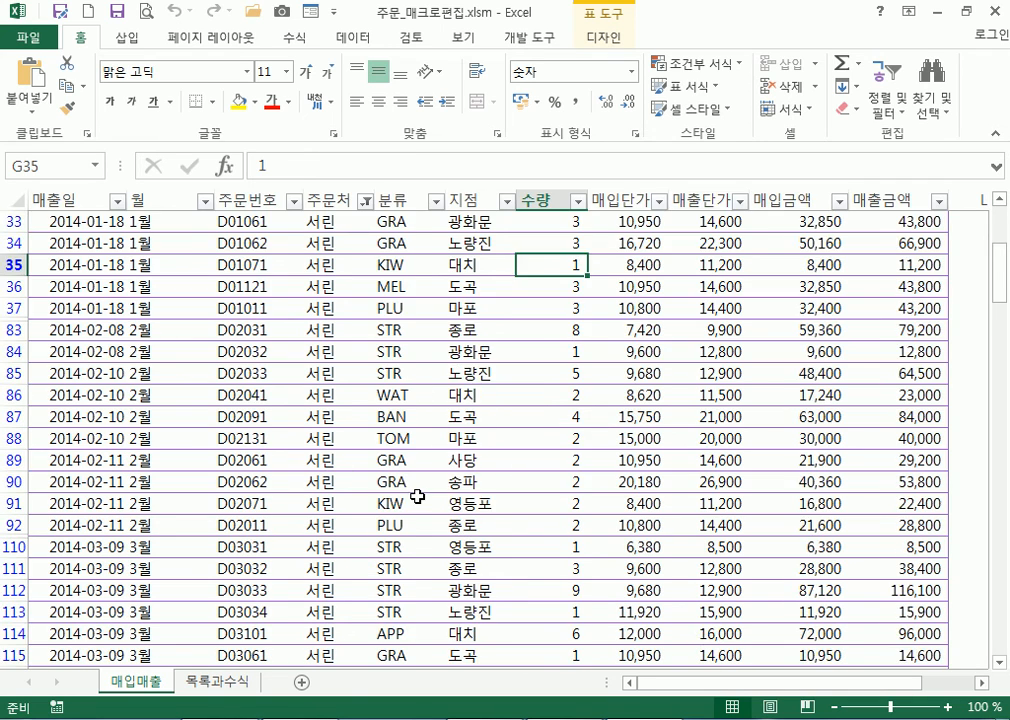
pyautogui.scroll(4, 424, 484)
pyautogui.scroll(2, 424, 484)
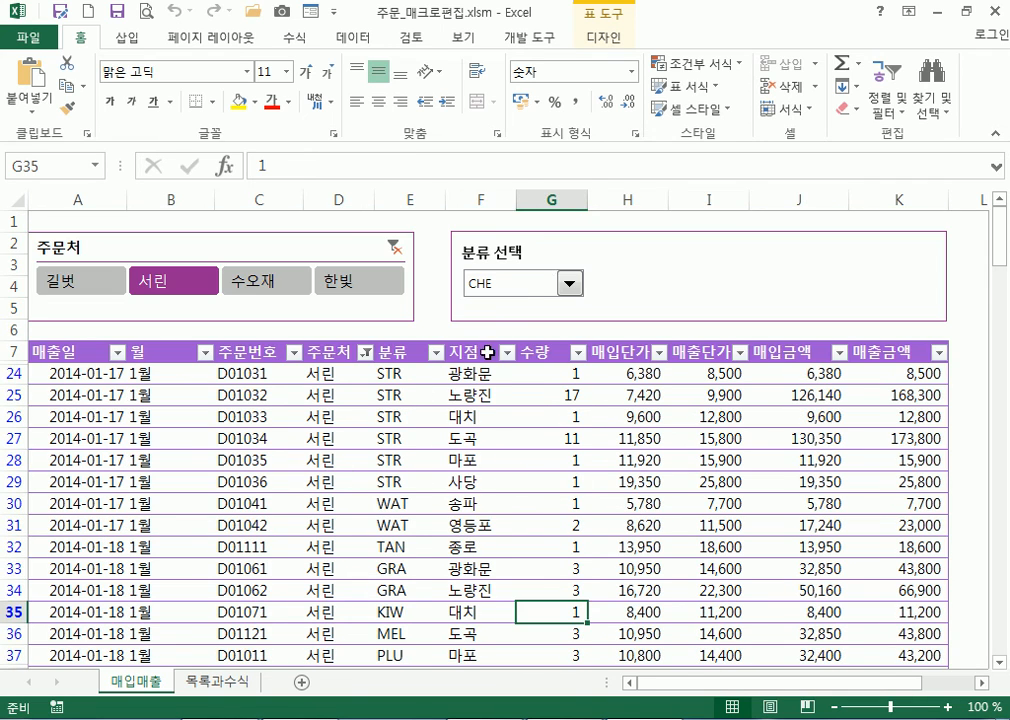
pyautogui.click(394, 248)
pyautogui.click(570, 284)
pyautogui.click(494, 320)
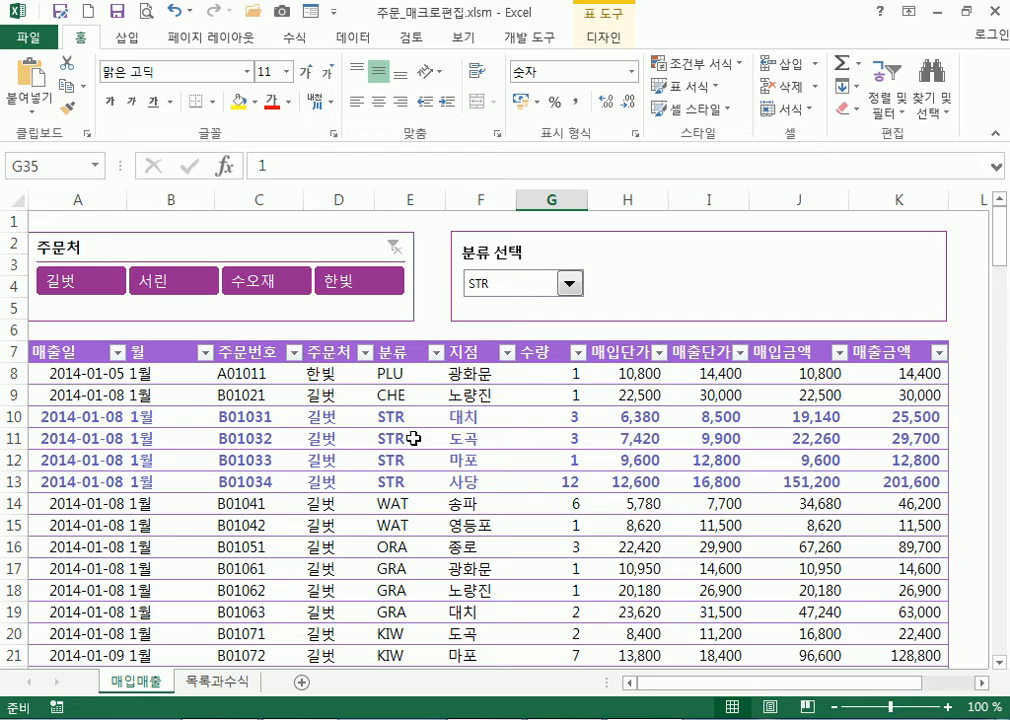
pyautogui.click(541, 38)
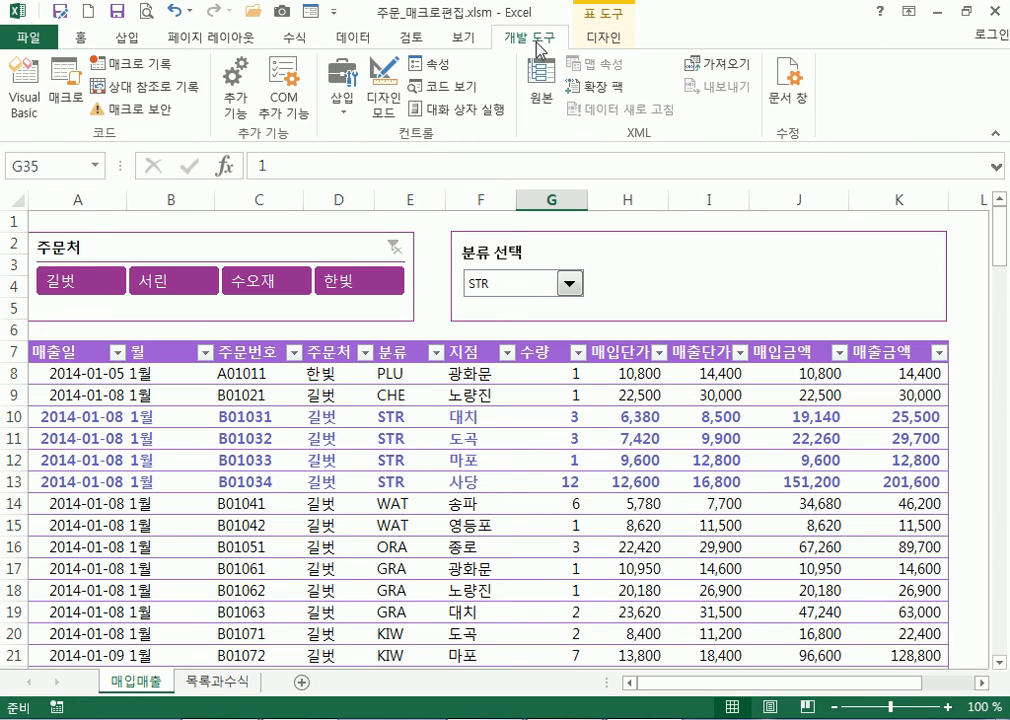
pyautogui.click(66, 82)
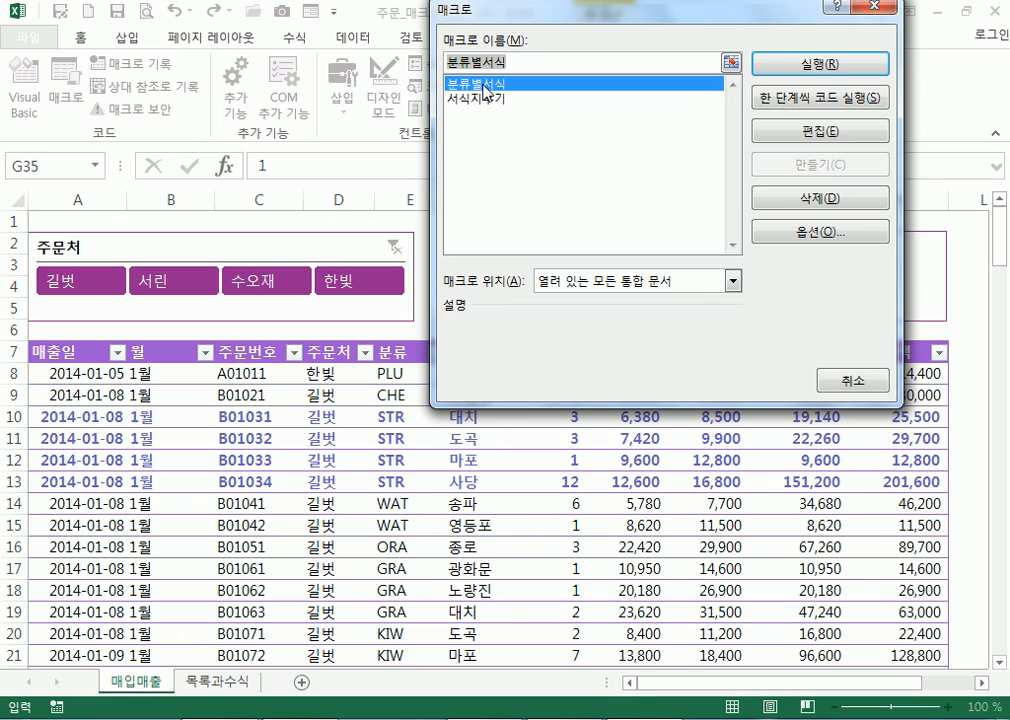
pyautogui.click(772, 131)
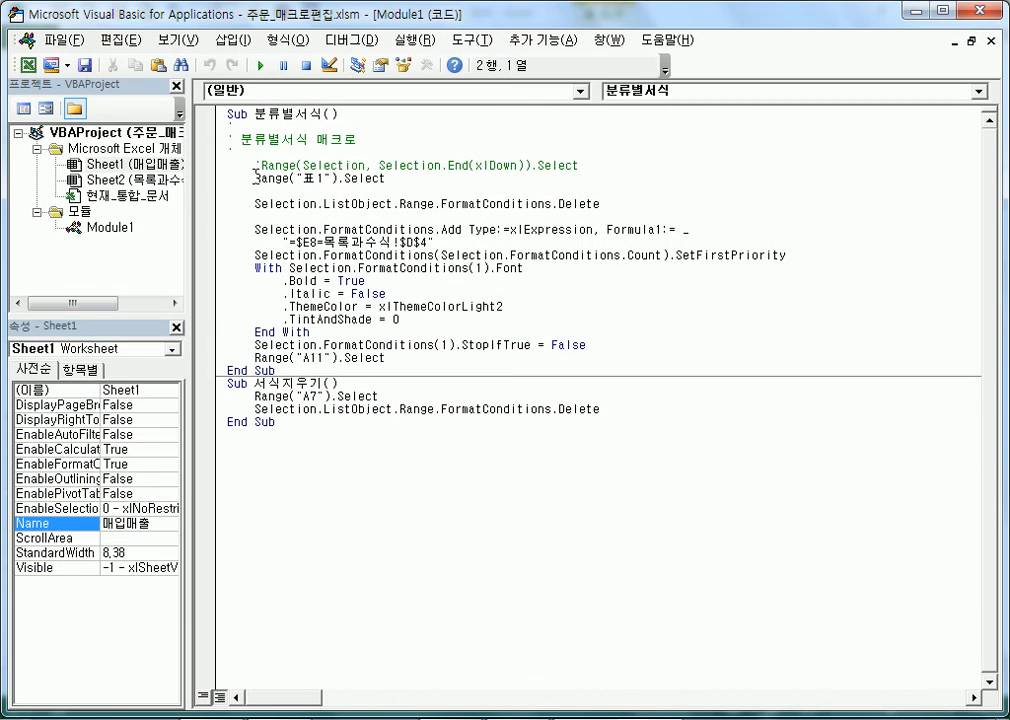
pyautogui.moveTo(255, 165); pyautogui.dragTo(250, 228)
pyautogui.moveTo(352, 228); pyautogui.dragTo(516, 311)
pyautogui.click(521, 311)
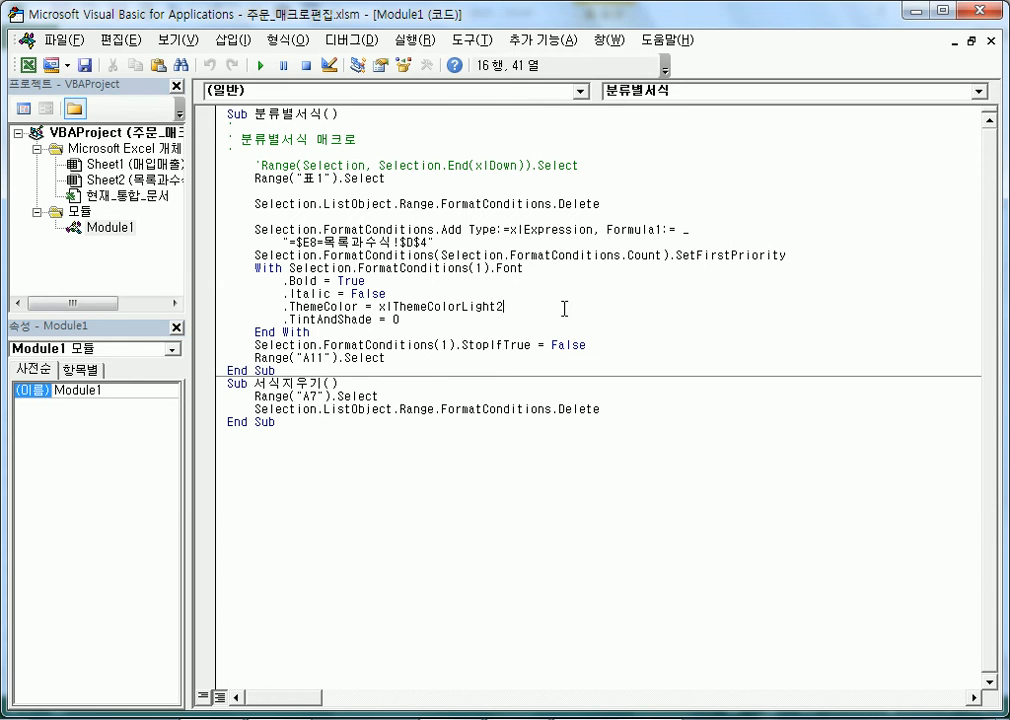
pyautogui.click(314, 411)
pyautogui.click(312, 420)
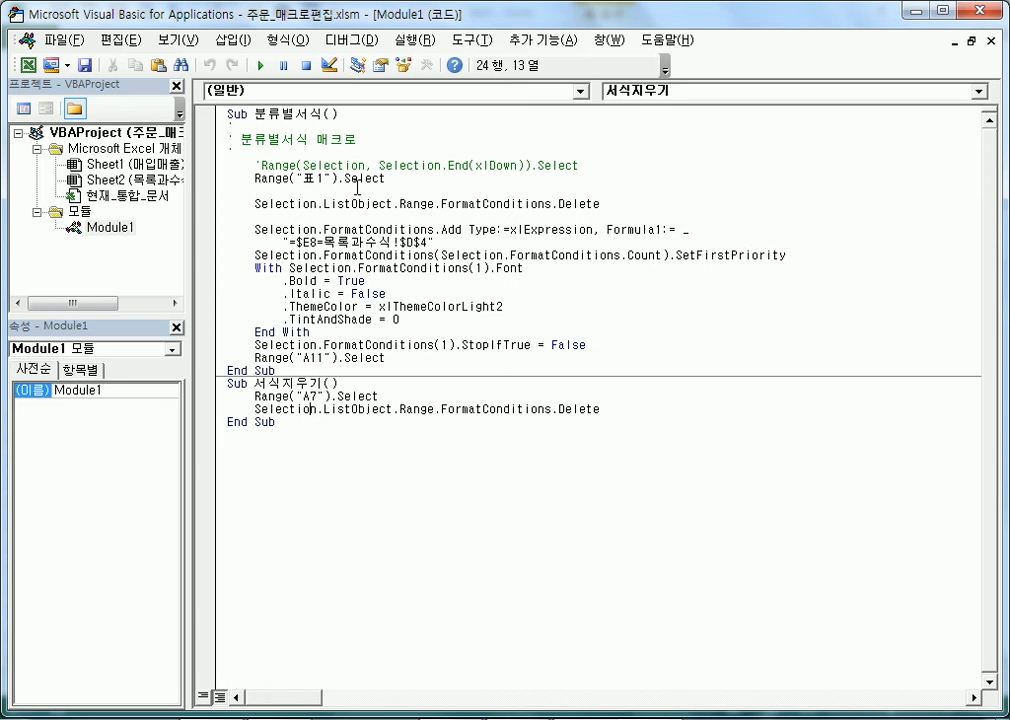
pyautogui.moveTo(339, 180); pyautogui.dragTo(426, 338)
pyautogui.click(426, 338)
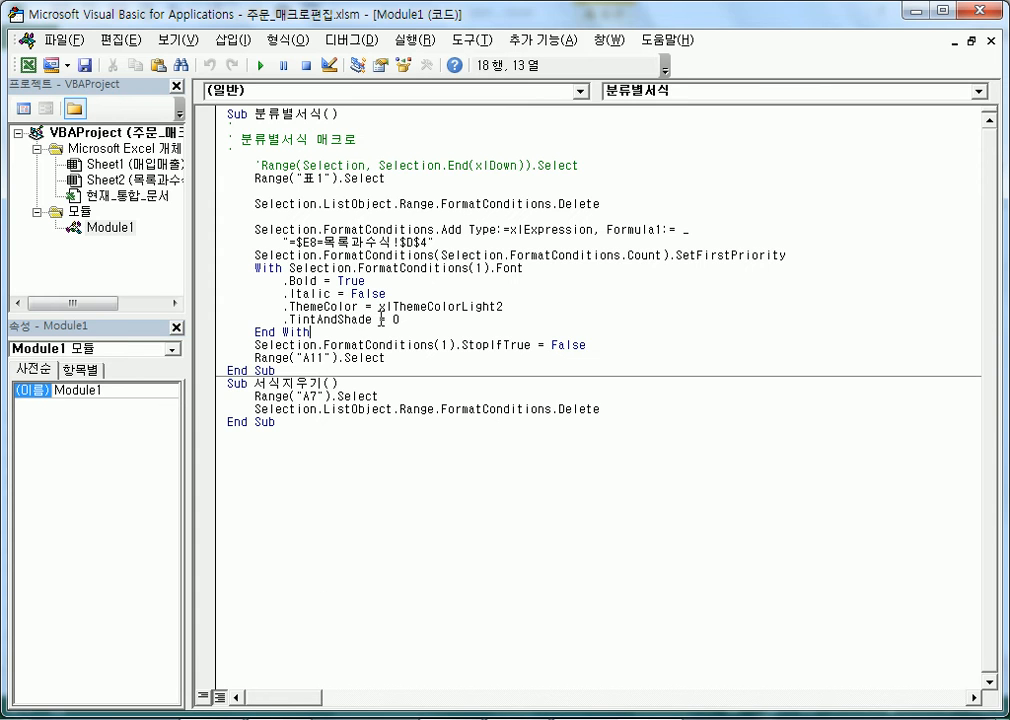
pyautogui.moveTo(350, 243); pyautogui.dragTo(458, 320)
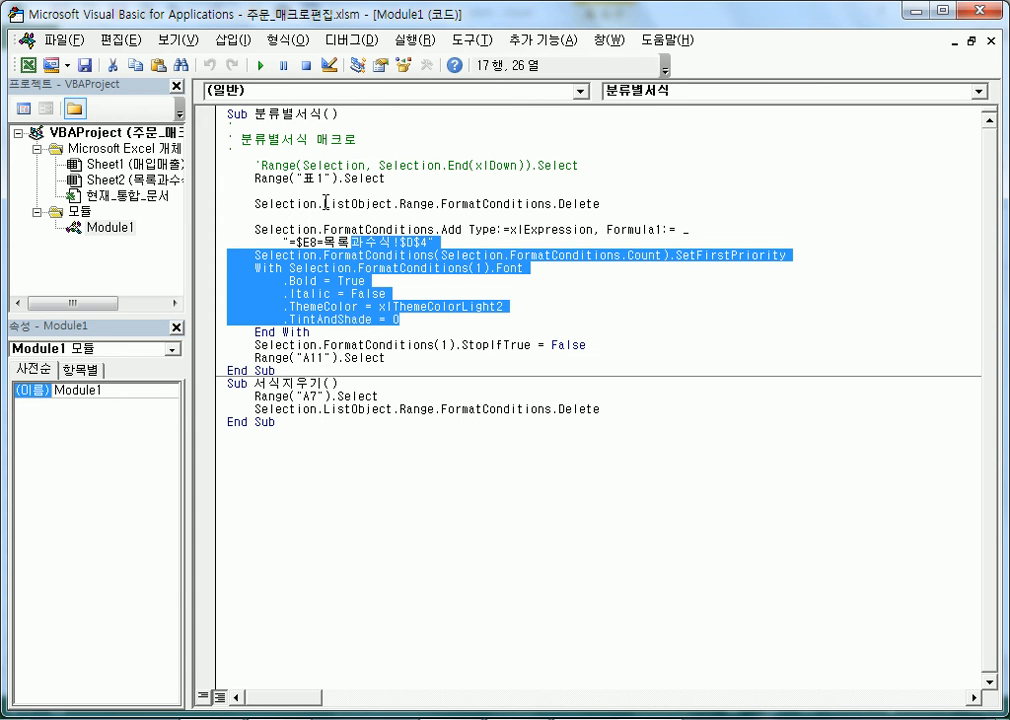
pyautogui.click(364, 230)
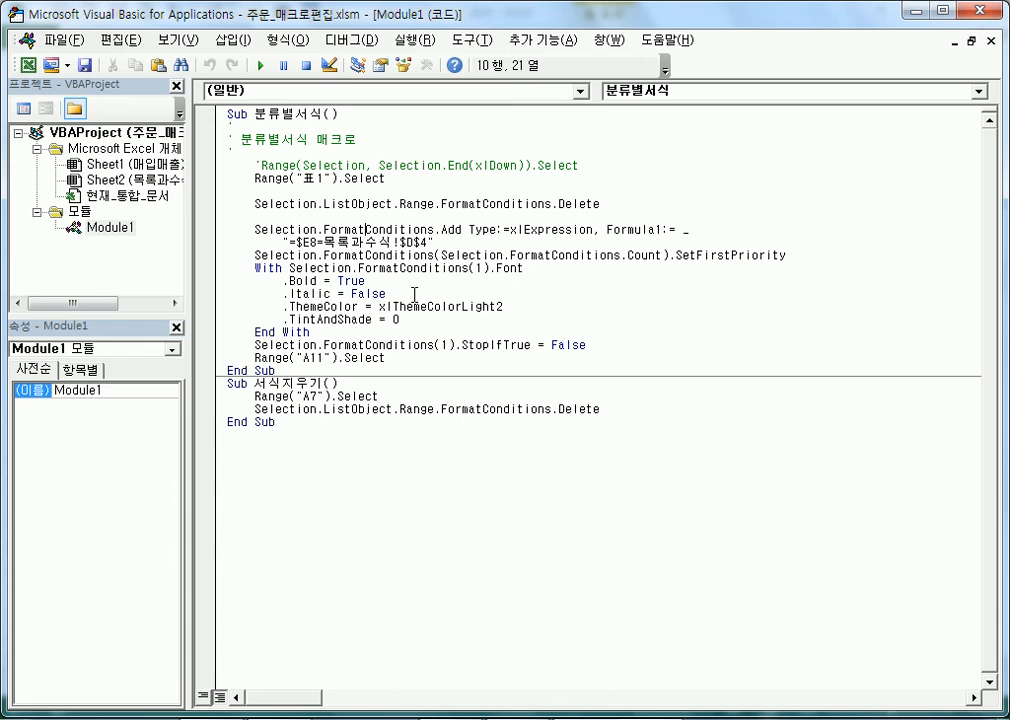
pyautogui.click(407, 420)
pyautogui.moveTo(629, 408); pyautogui.dragTo(248, 384)
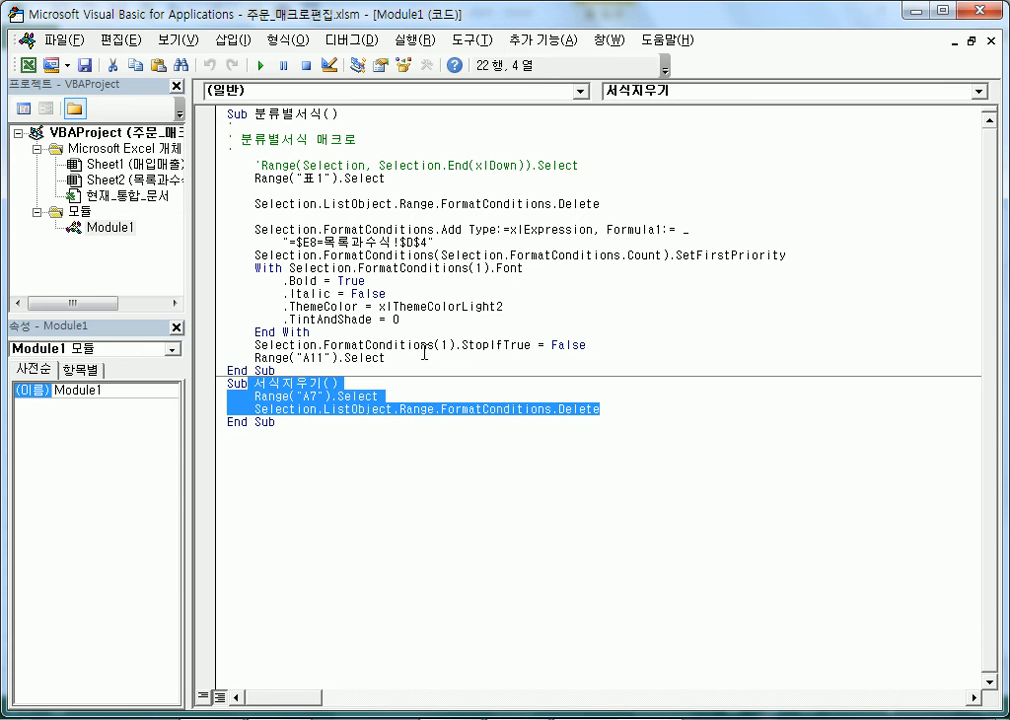
pyautogui.moveTo(424, 352); pyautogui.dragTo(226, 178)
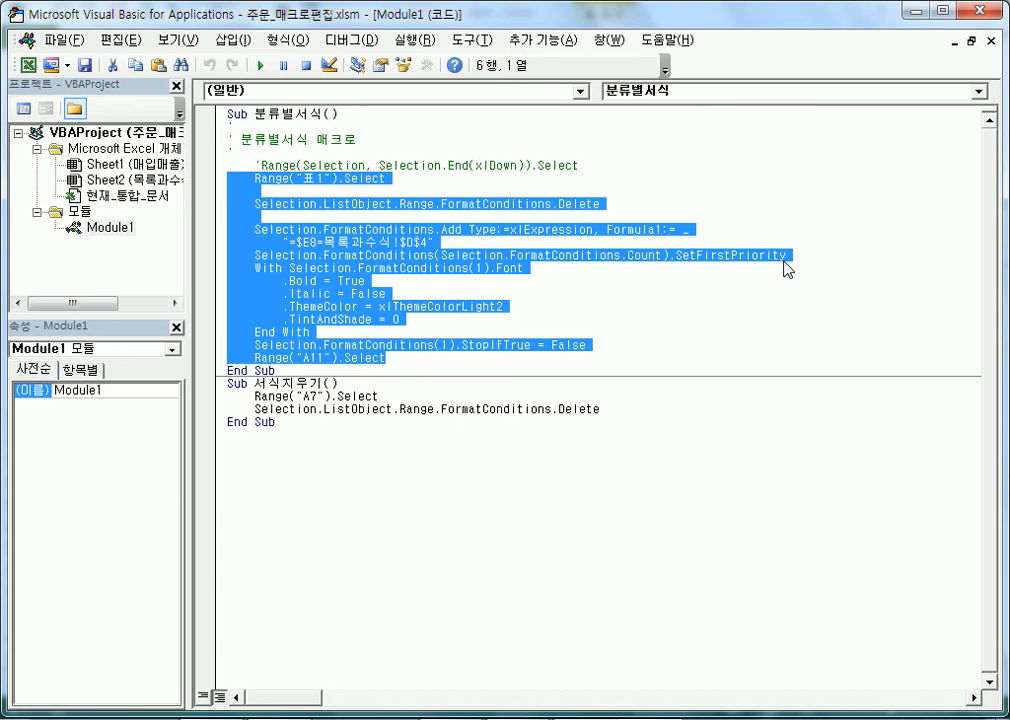
# Close the VBA editor and return to the 매입매출 worksheet
pyautogui.click(978, 12)
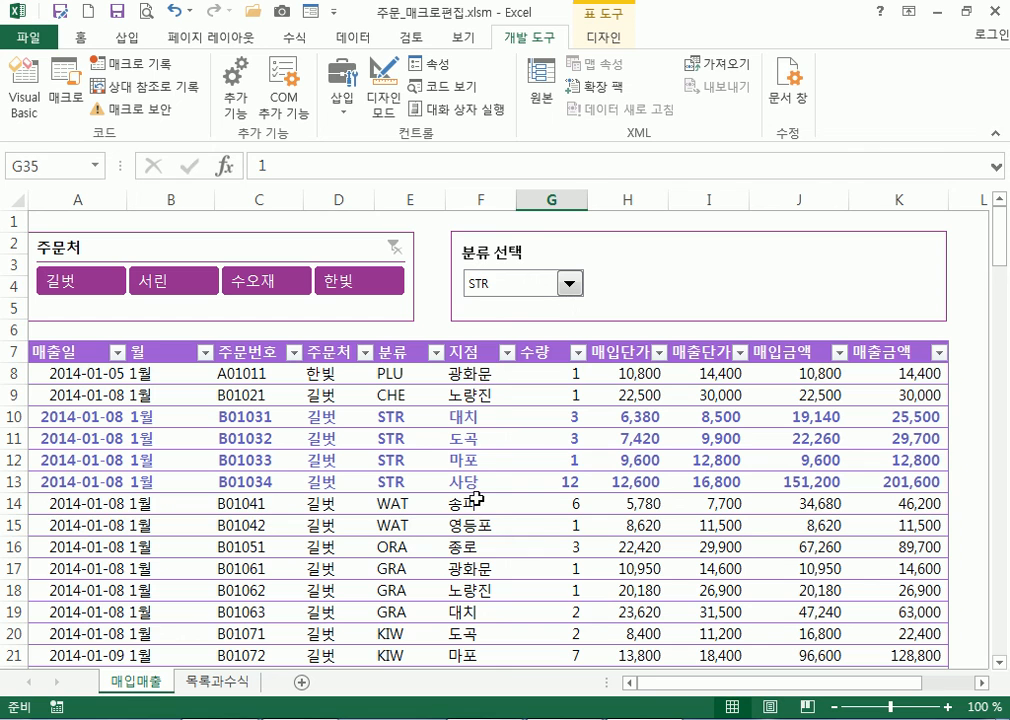
pyautogui.click(469, 522)
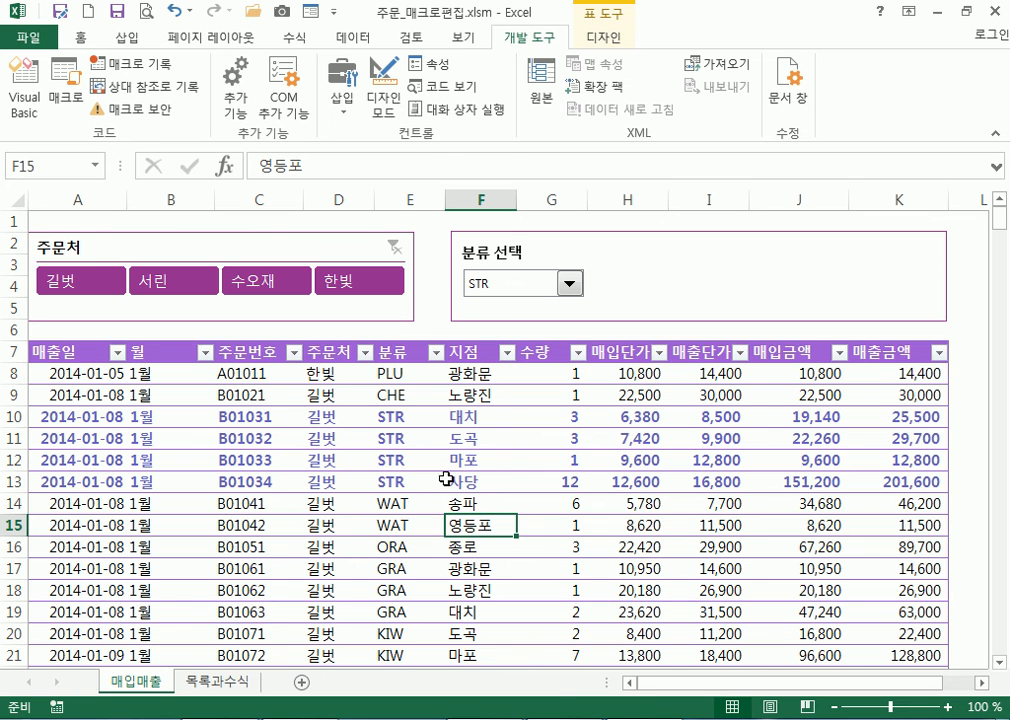
# Draw a 1.09 × 1.85 cm rounded rectangle near cell I2 and select it
pyautogui.click(127, 38)
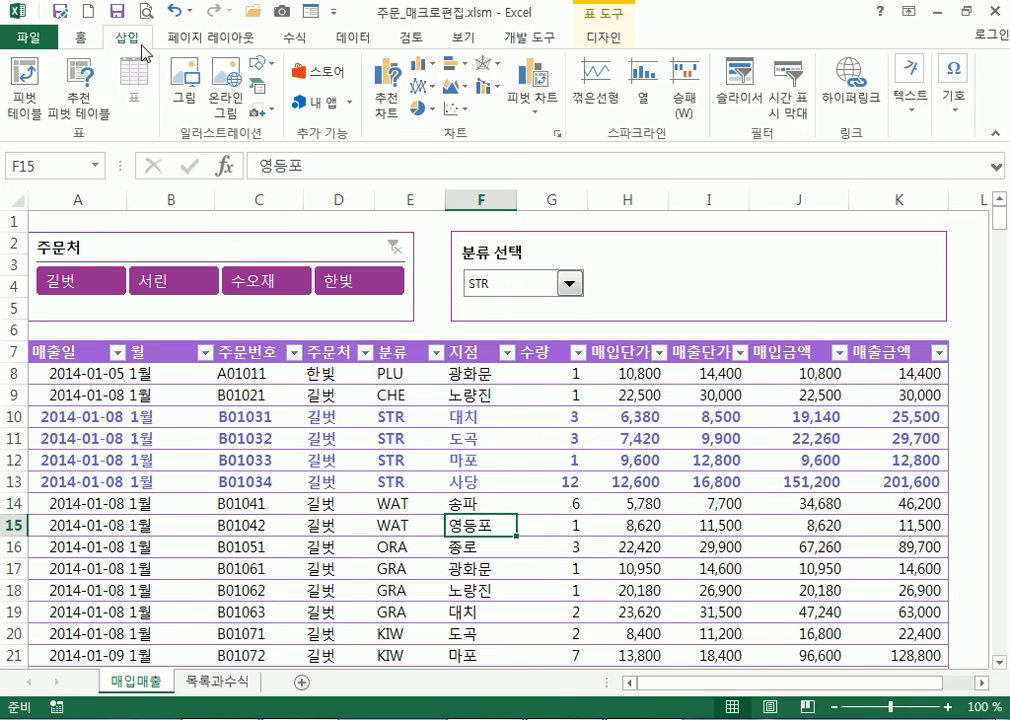
pyautogui.click(262, 70)
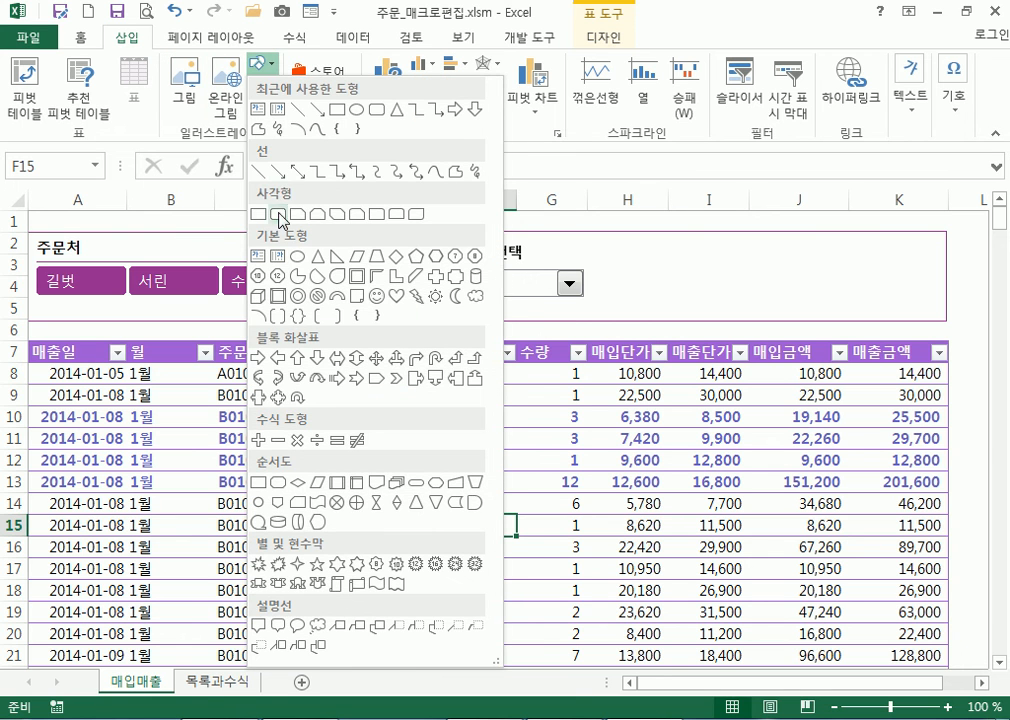
pyautogui.click(265, 210)
pyautogui.moveTo(697, 223)
pyautogui.mouseDown()
pyautogui.moveTo(760, 295)
pyautogui.moveTo(760, 262)
pyautogui.mouseUp()
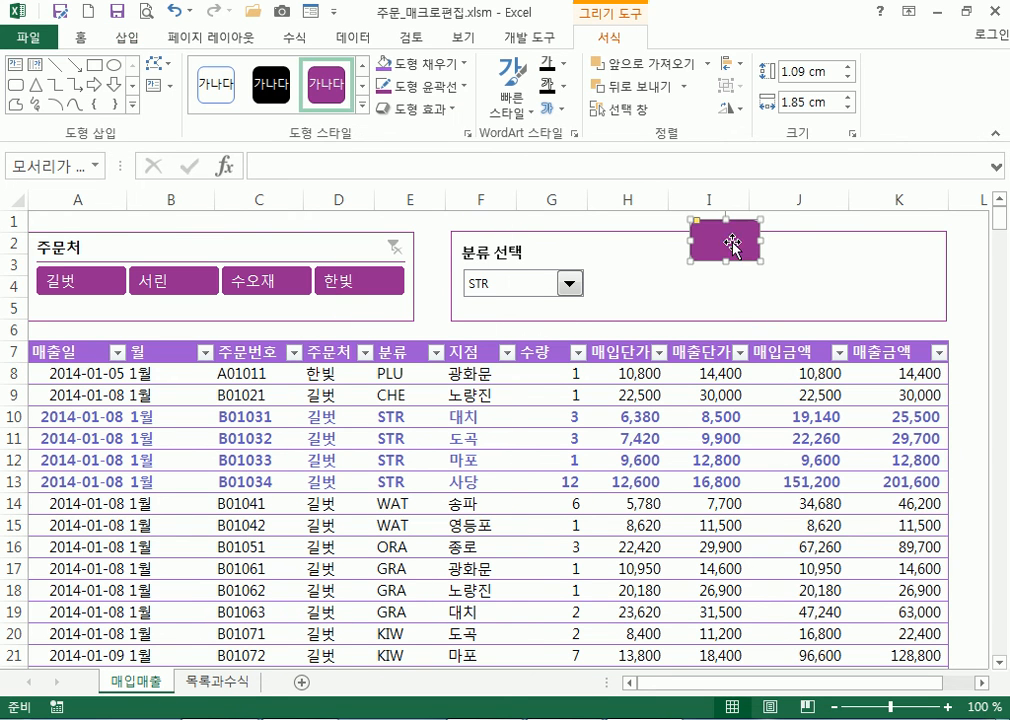
pyautogui.click(955, 325)
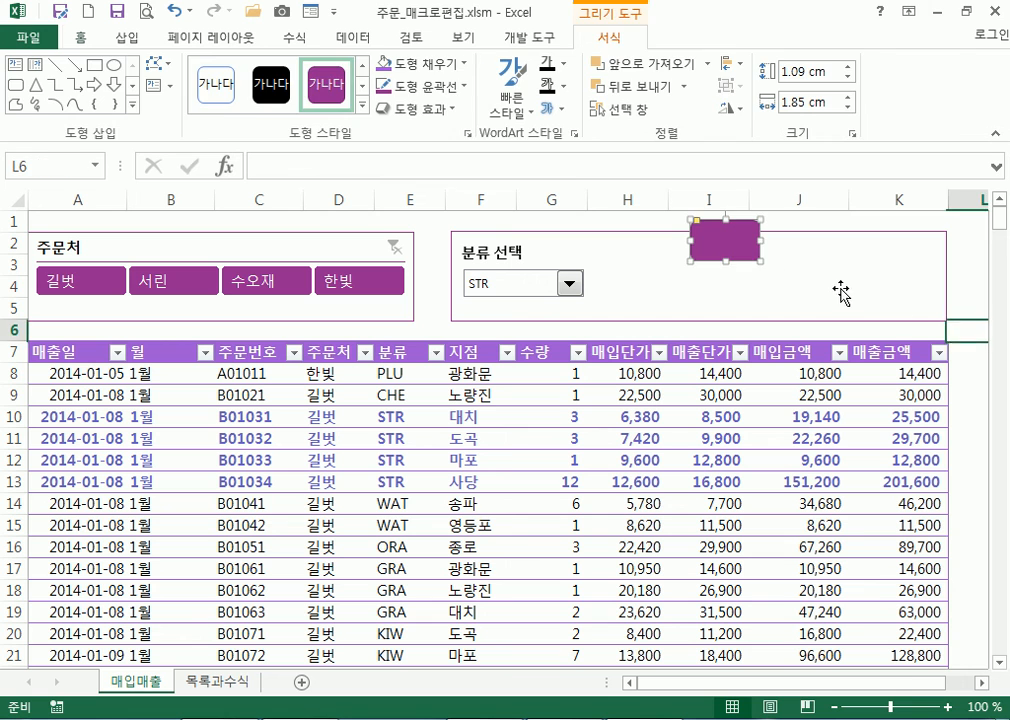
pyautogui.click(727, 242)
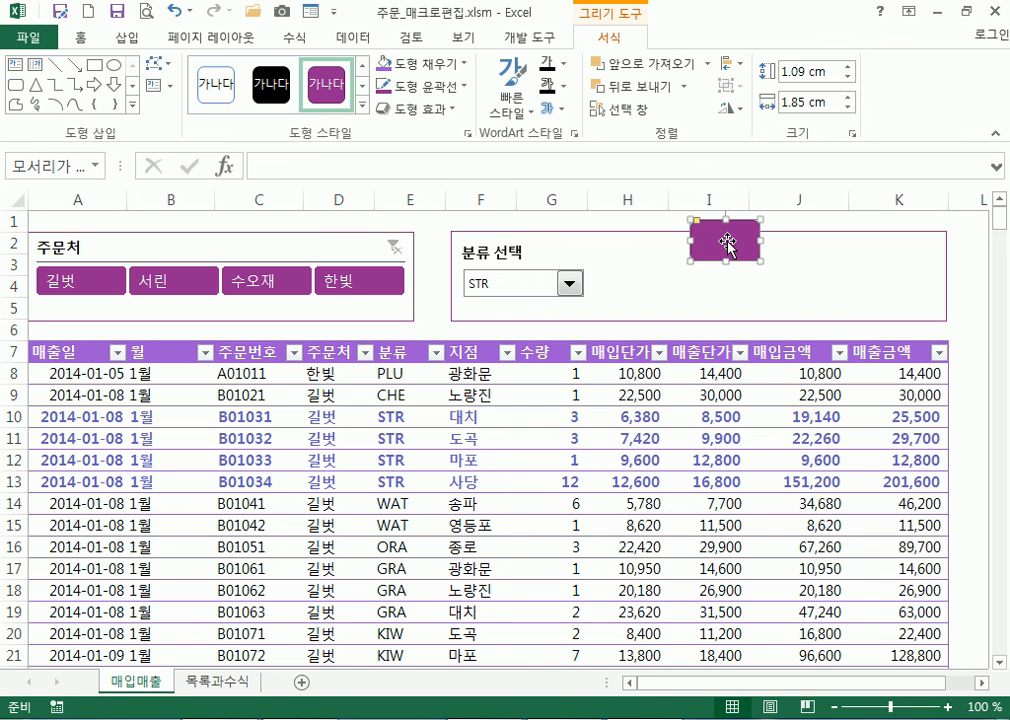
# Assign the 서식지우기 macro to the rectangle and click it to remove the STR rows' bold
pyautogui.rightClick(727, 242)
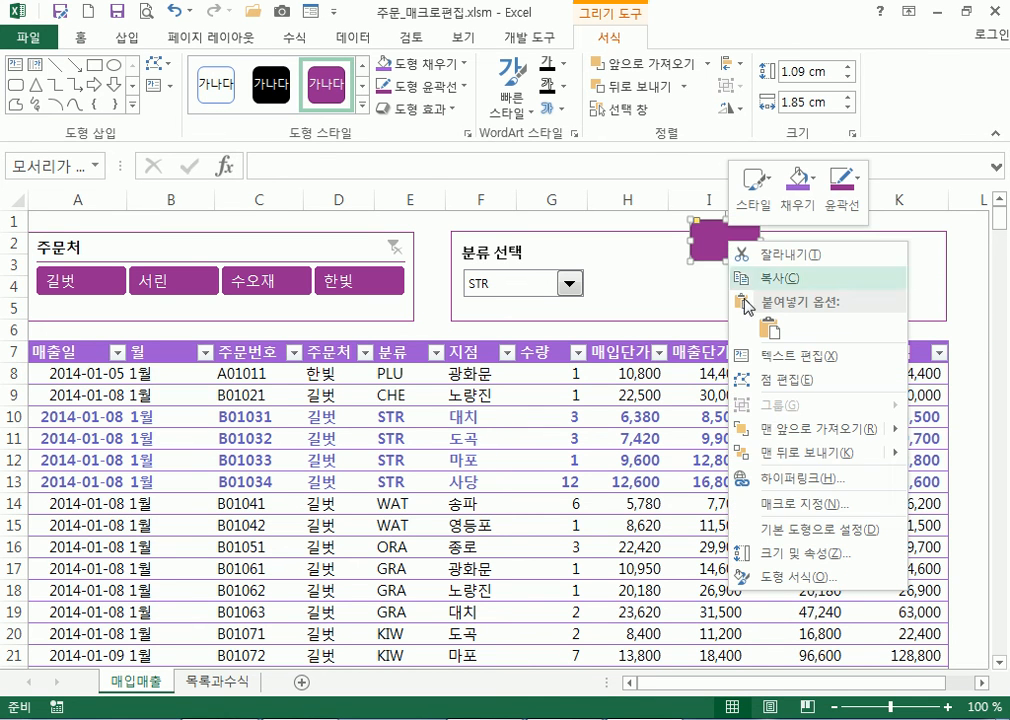
pyautogui.click(790, 505)
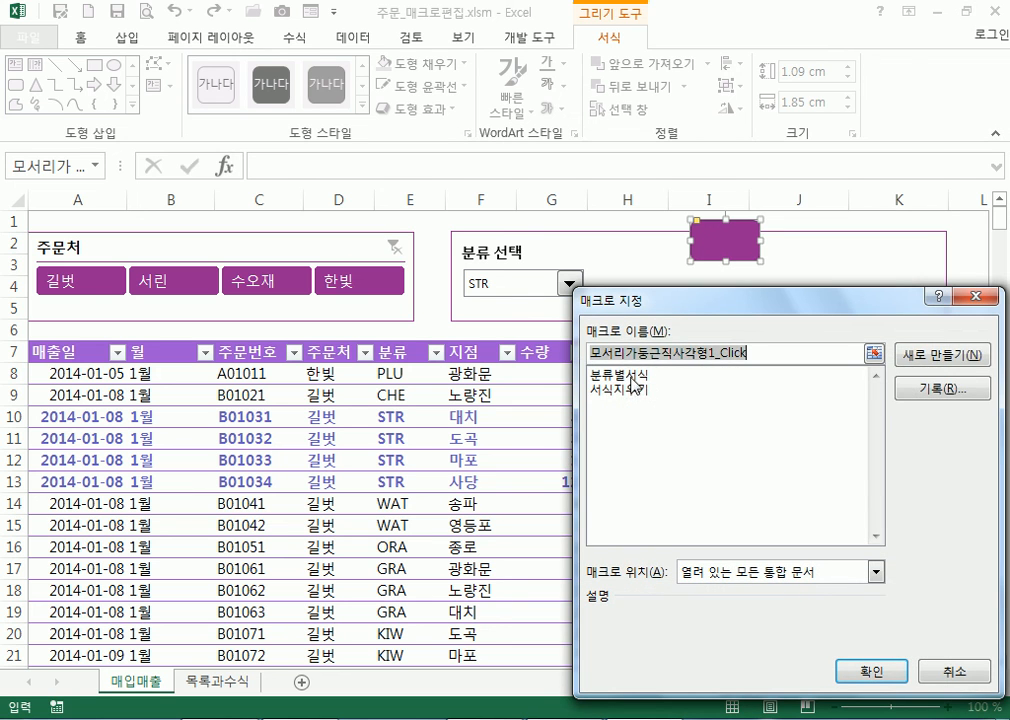
pyautogui.click(629, 390)
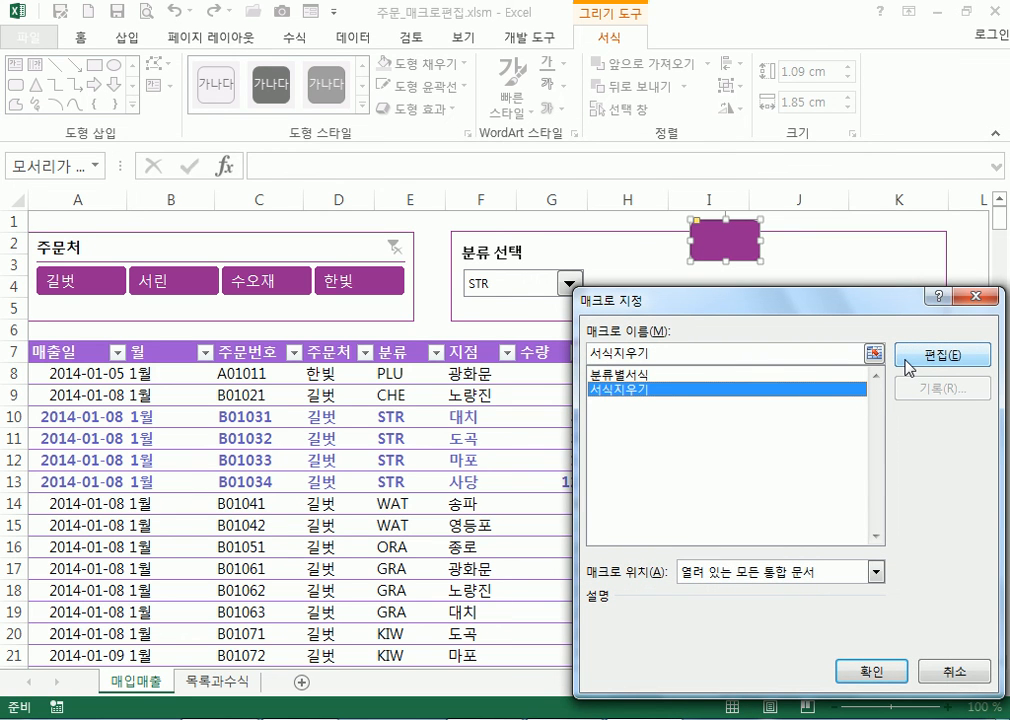
pyautogui.click(867, 670)
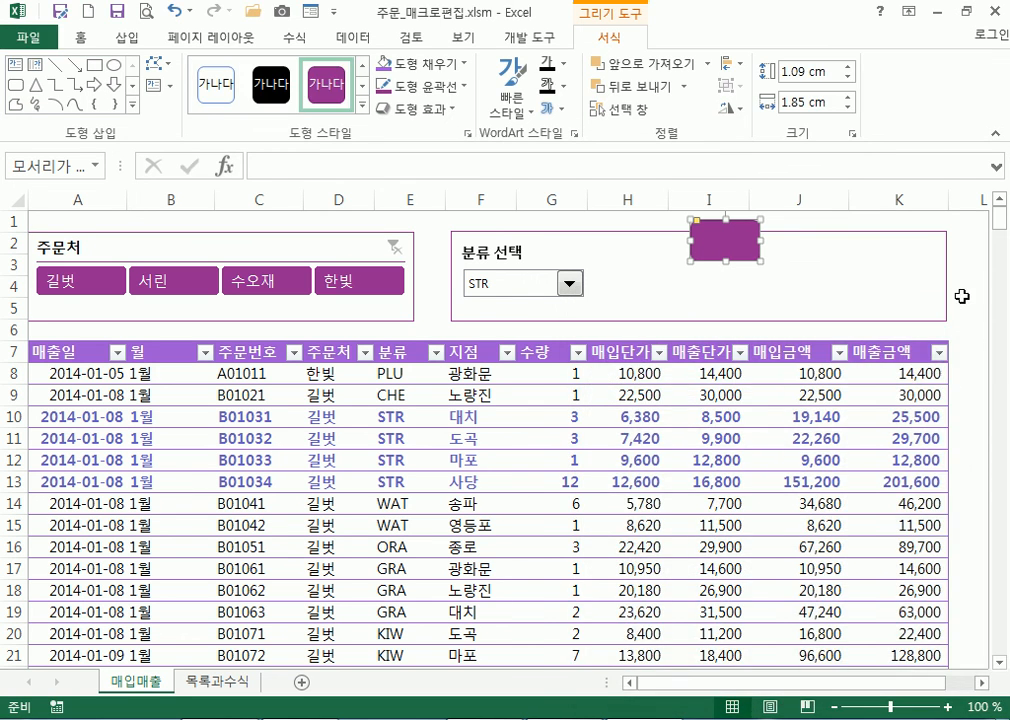
pyautogui.click(964, 290)
pyautogui.click(739, 248)
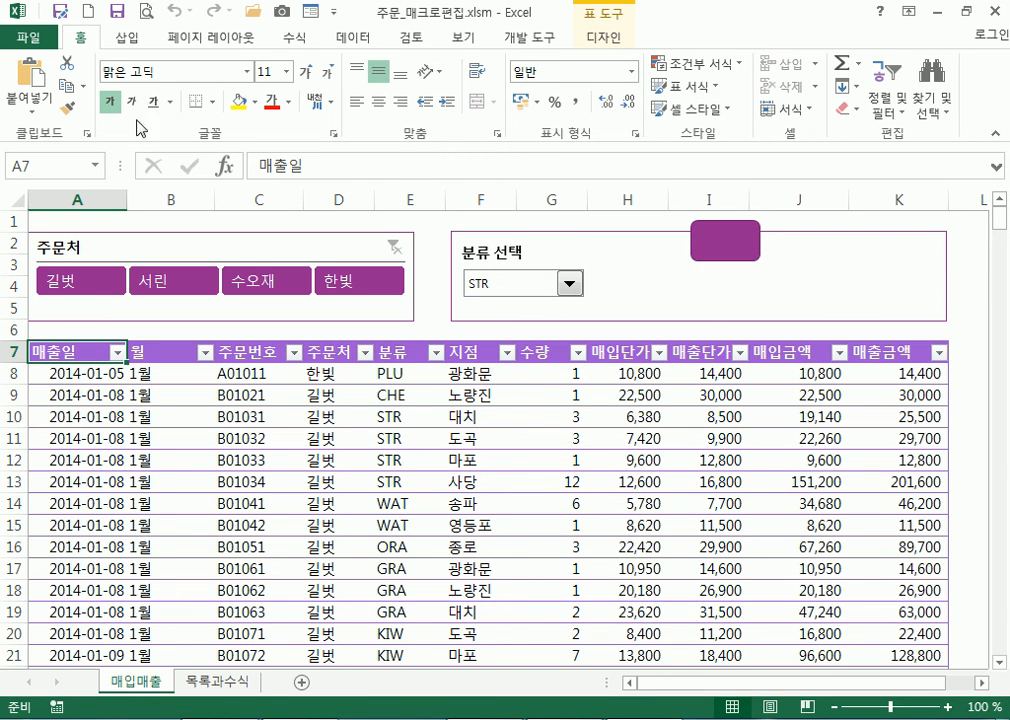
# Draw an oval shape just to the right of the rectangle
pyautogui.rightClick(736, 242)
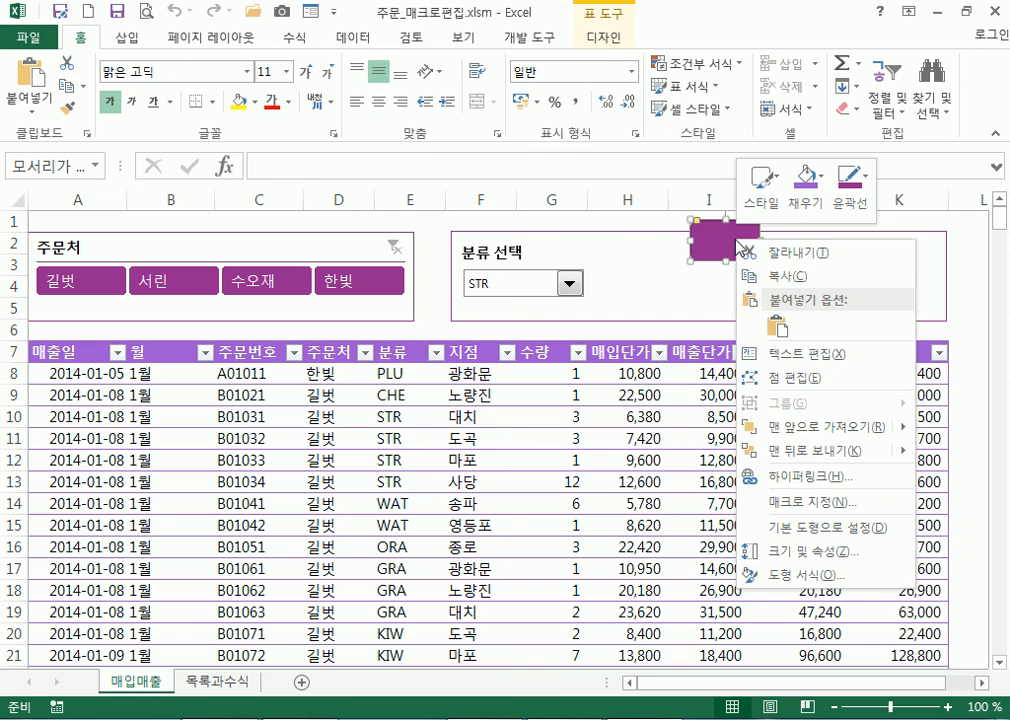
pyautogui.press('Escape')
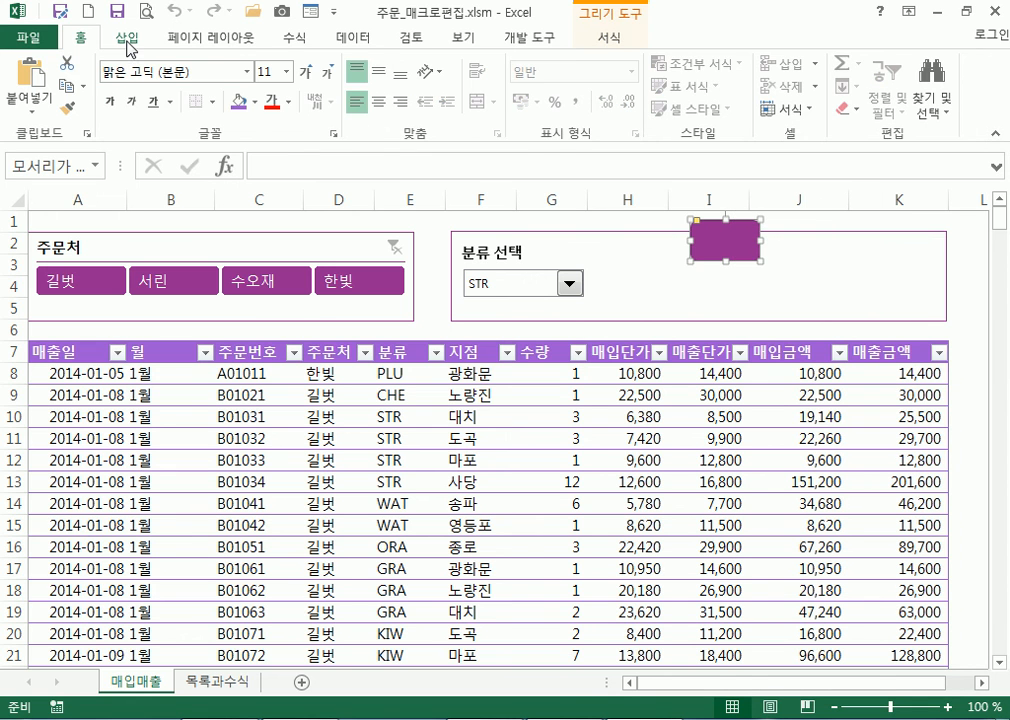
pyautogui.click(127, 38)
pyautogui.click(260, 64)
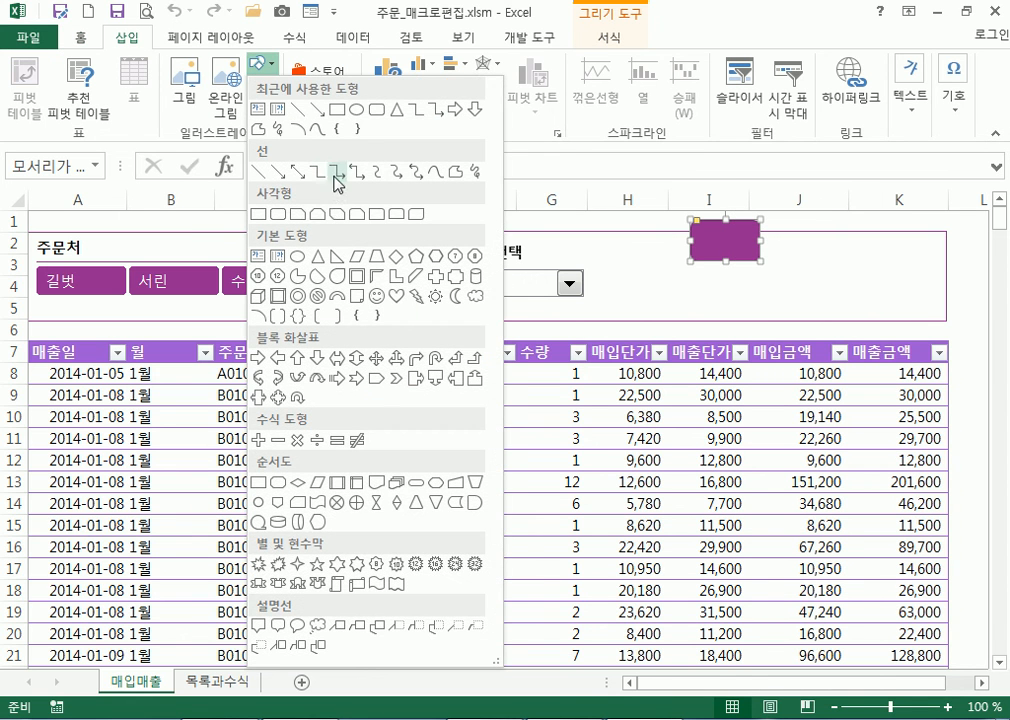
pyautogui.click(296, 256)
pyautogui.moveTo(784, 262)
pyautogui.mouseDown()
pyautogui.moveTo(860, 307)
pyautogui.moveTo(854, 324)
pyautogui.mouseUp()
pyautogui.moveTo(821, 287); pyautogui.dragTo(838, 261)
# Assign 분류별서식 to the oval, run it, and set 분류 선택 to ORA
pyautogui.rightClick(836, 263)
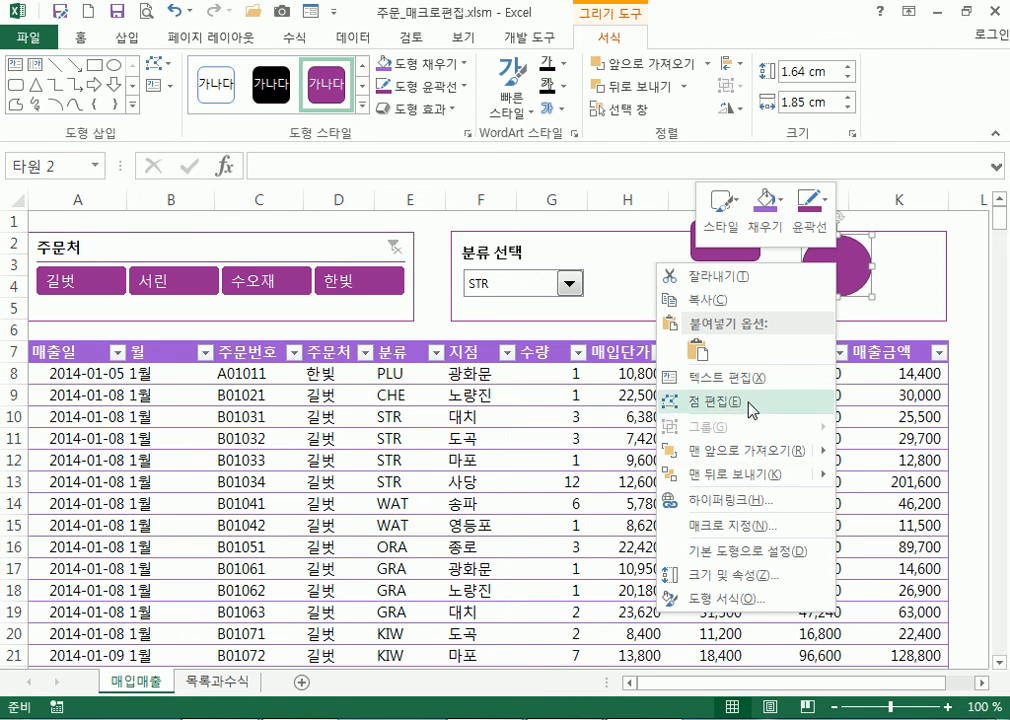
pyautogui.click(722, 526)
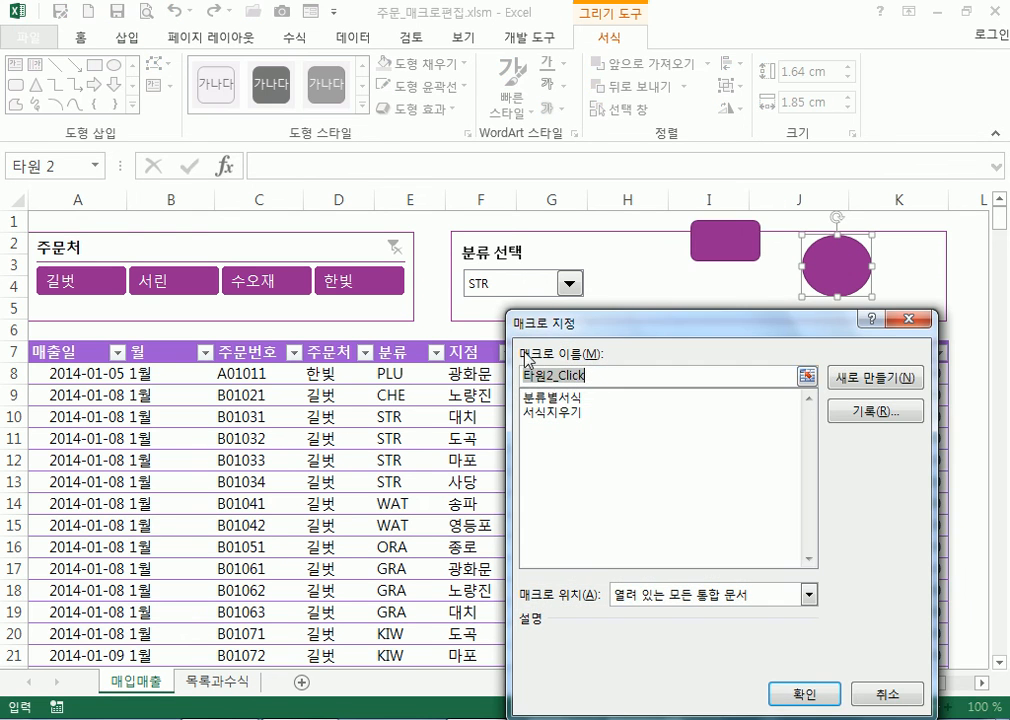
pyautogui.click(556, 397)
pyautogui.click(804, 693)
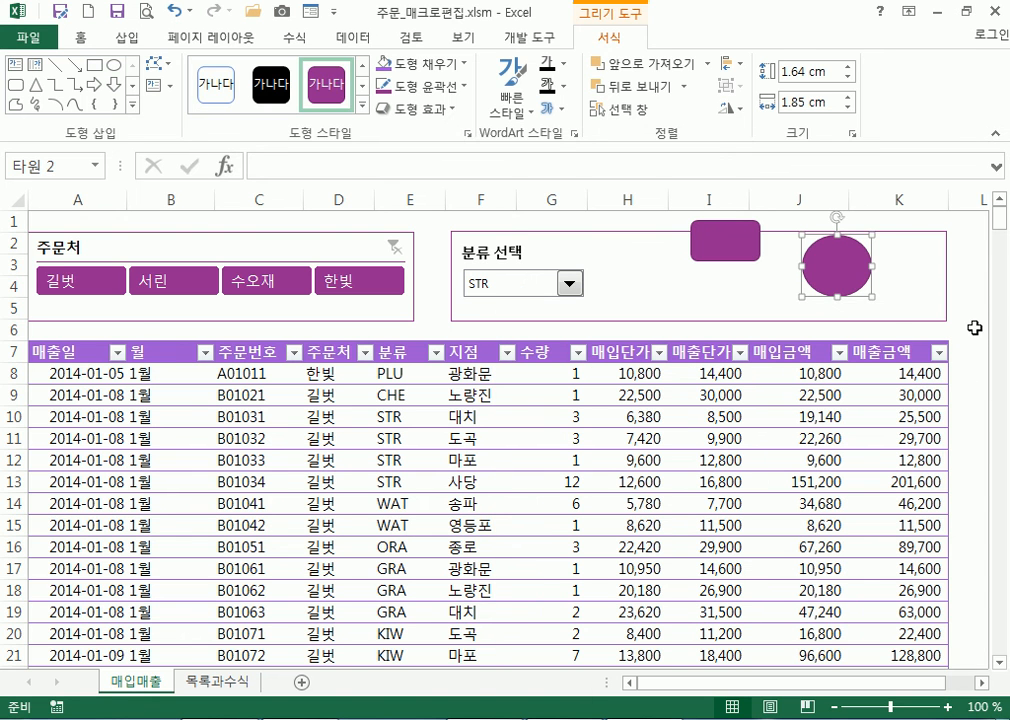
pyautogui.click(828, 271)
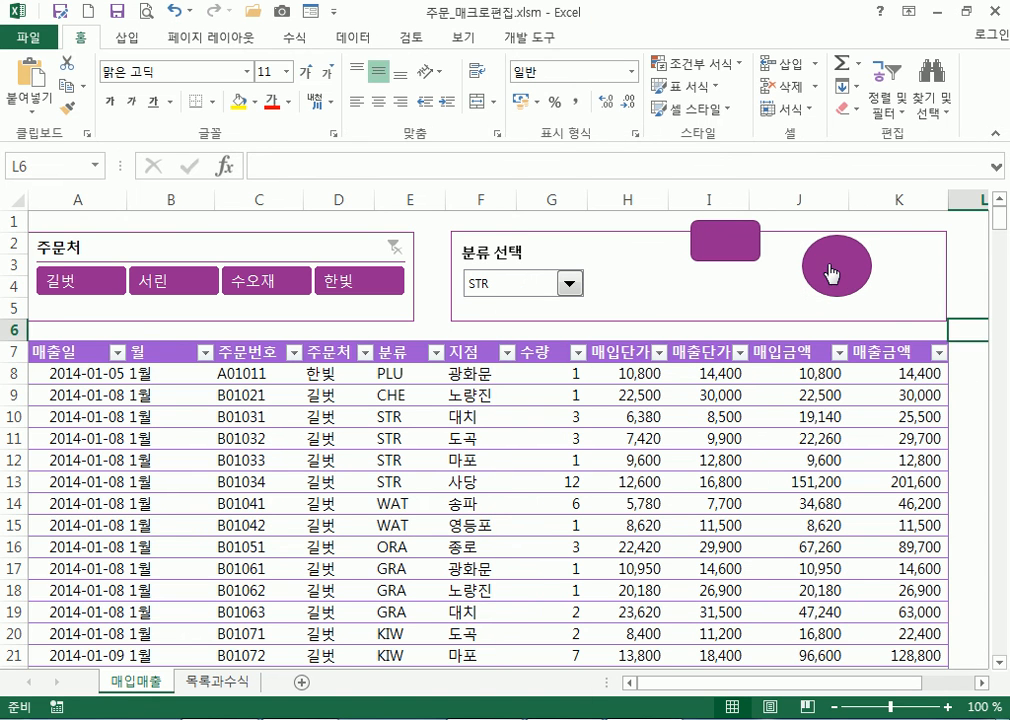
pyautogui.click(568, 284)
pyautogui.click(484, 335)
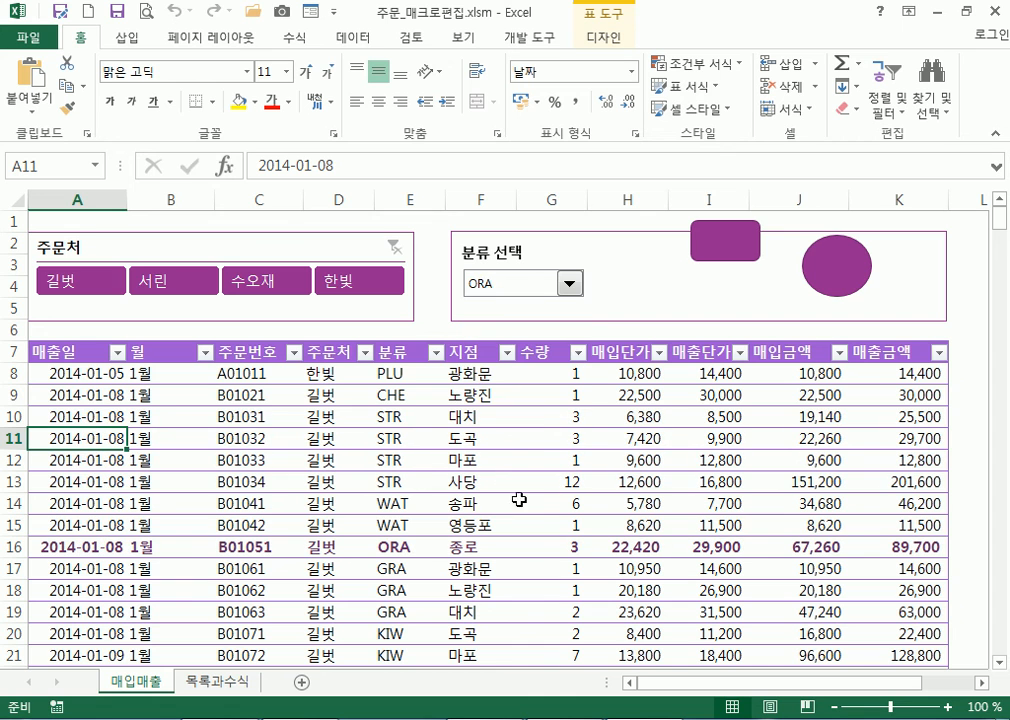
# Clear the ORA row's bold with the rectangle's 서식지우기 macro, then delete the rectangle
pyautogui.click(741, 253)
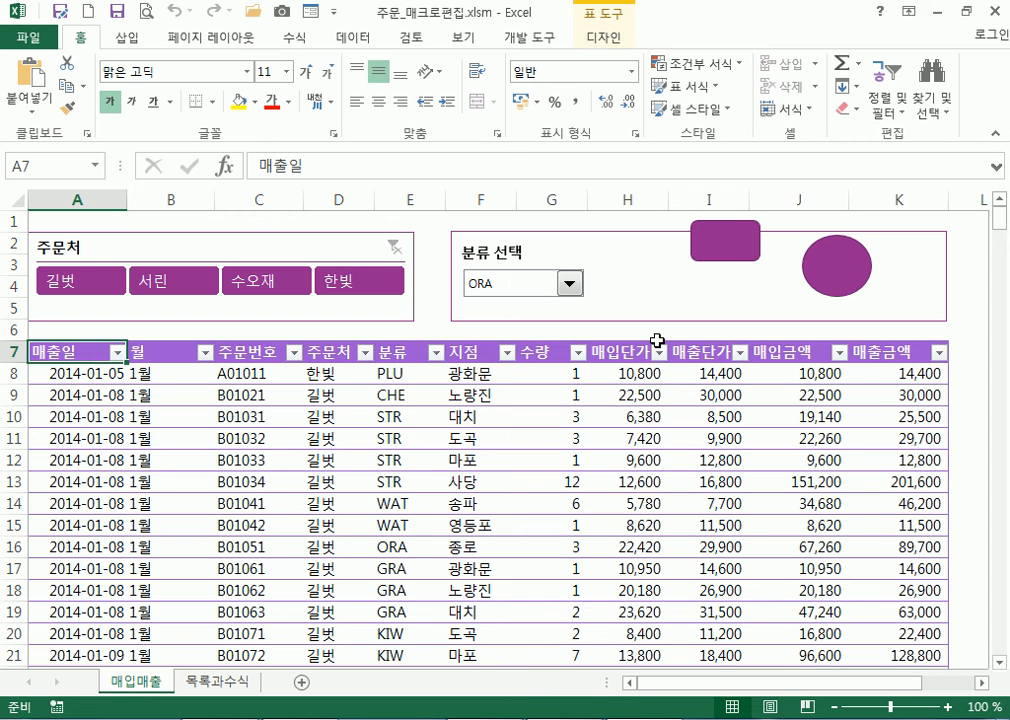
pyautogui.rightClick(740, 246)
pyautogui.press('Escape')
pyautogui.press('Delete')
# Delete the oval macro shape from the 매입매출 sheet
pyautogui.rightClick(808, 262)
pyautogui.press('Escape')
pyautogui.press('Delete')
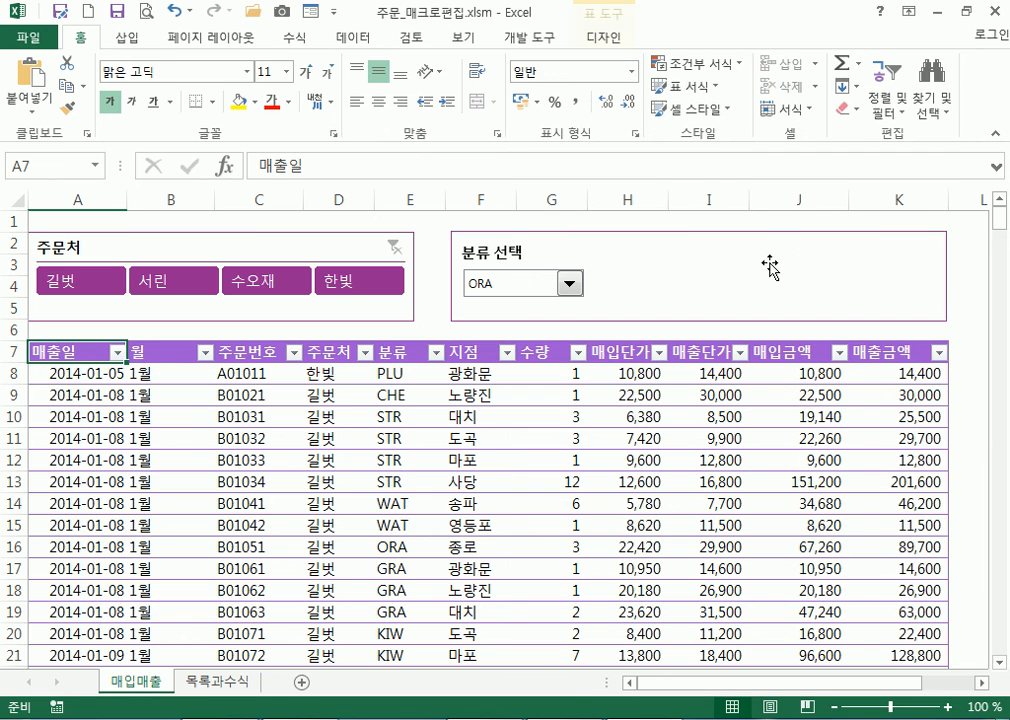
pyautogui.click(128, 37)
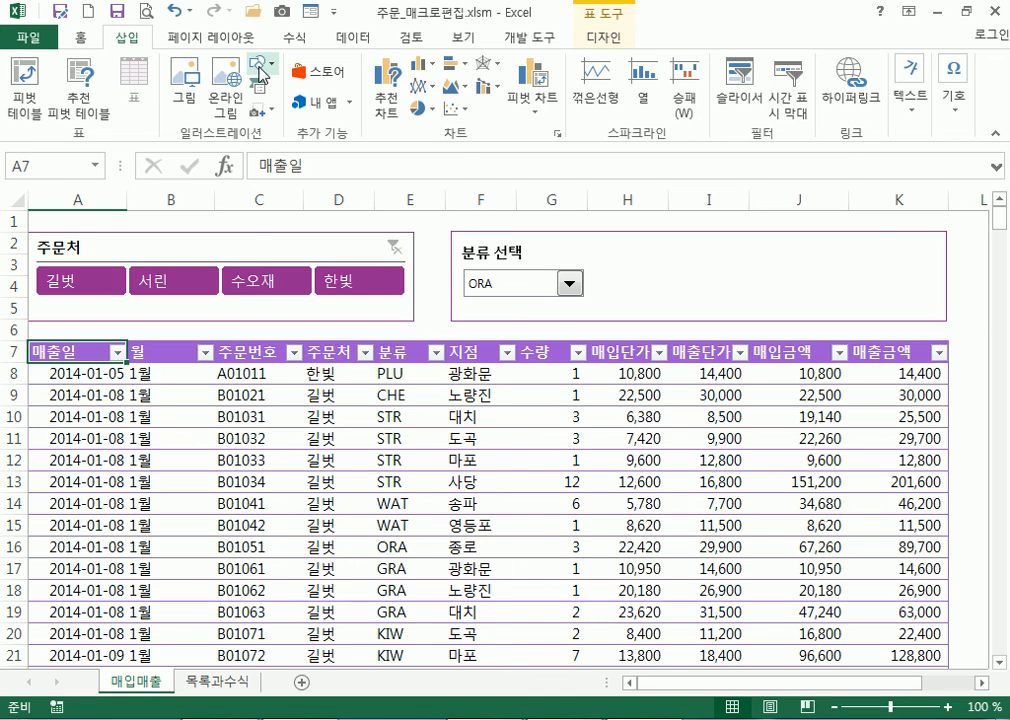
# Draw a rounded rectangle in the 분류 선택 panel labelled 지정
pyautogui.click(259, 70)
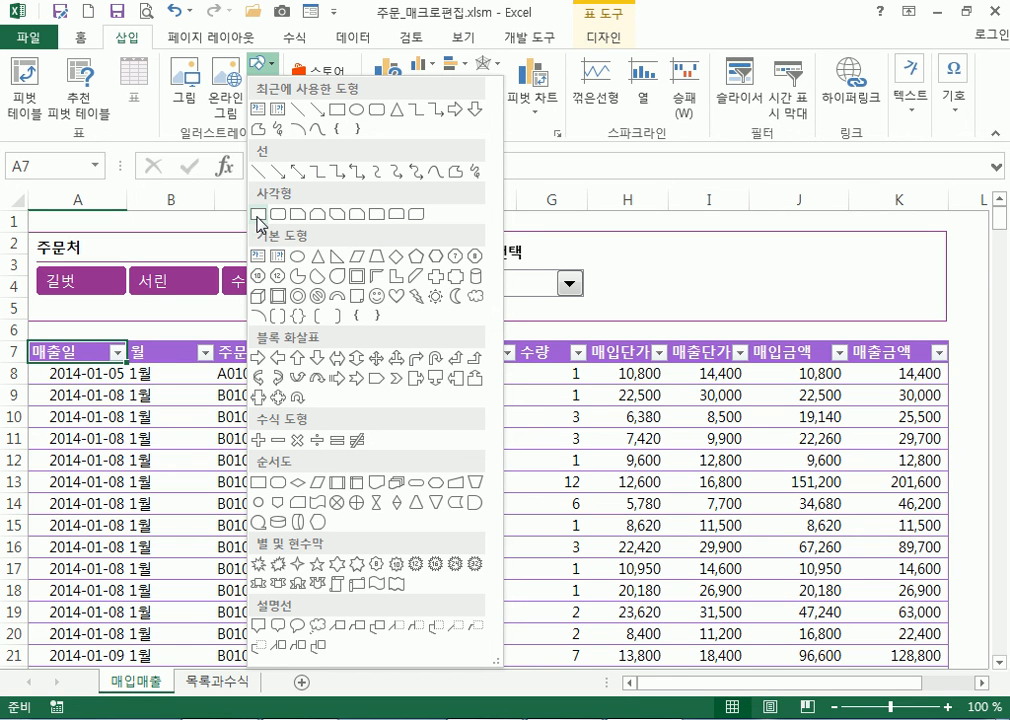
pyautogui.click(278, 213)
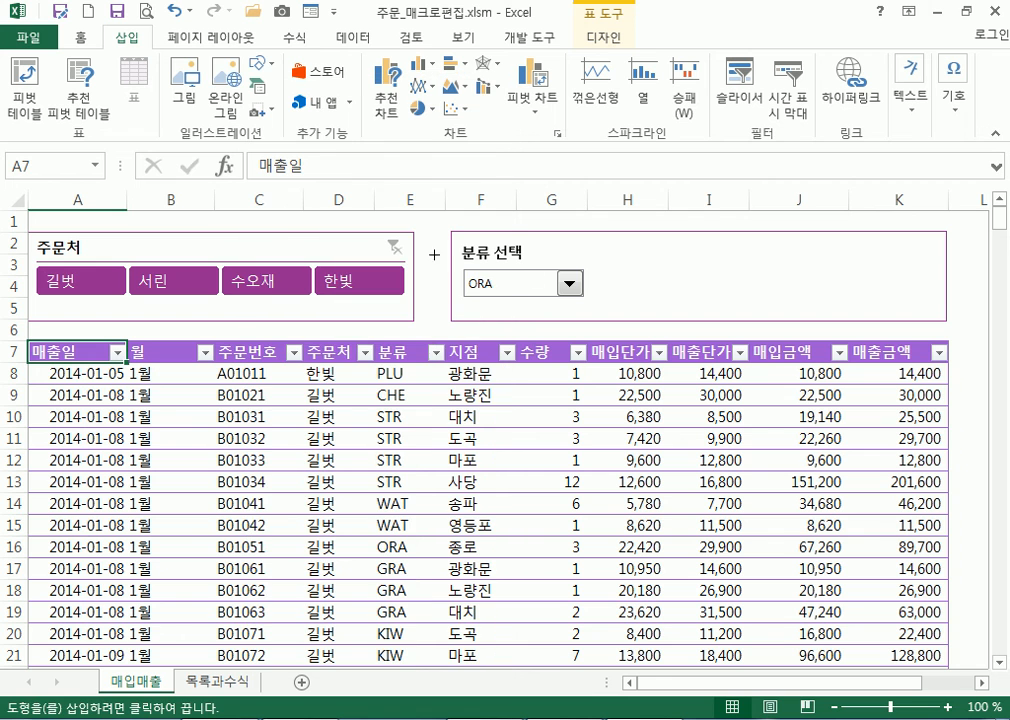
pyautogui.moveTo(610, 259); pyautogui.dragTo(738, 300)
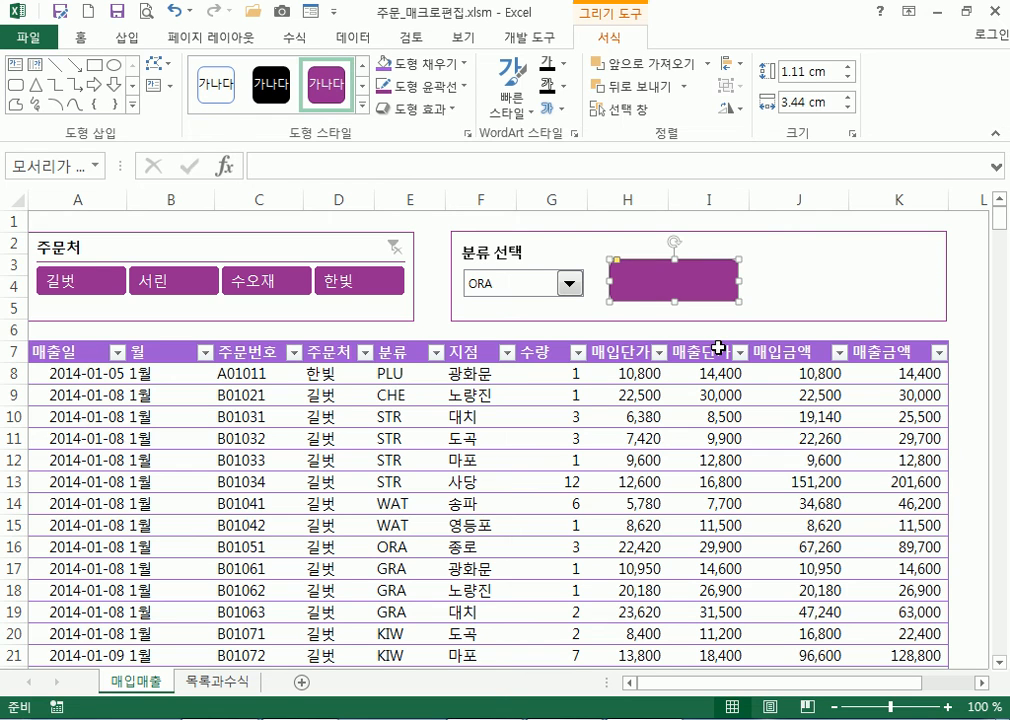
pyautogui.write('wlwjd')
pyautogui.hotkey('shift', 'Home')
pyautogui.press('BackSpace')
pyautogui.write('지정')
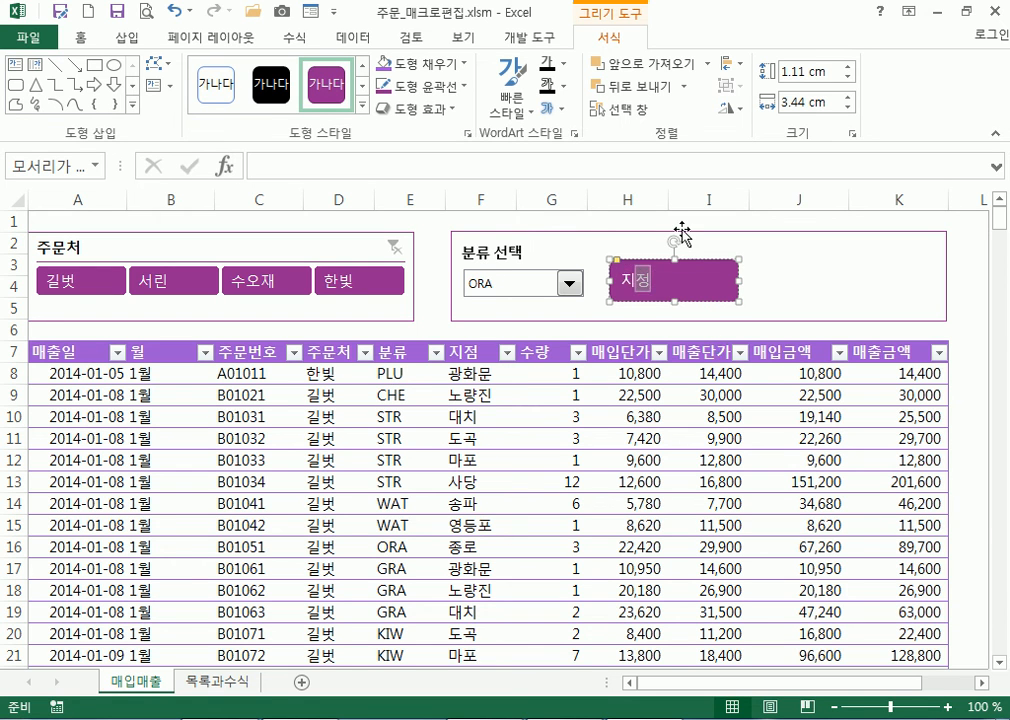
pyautogui.click(660, 262)
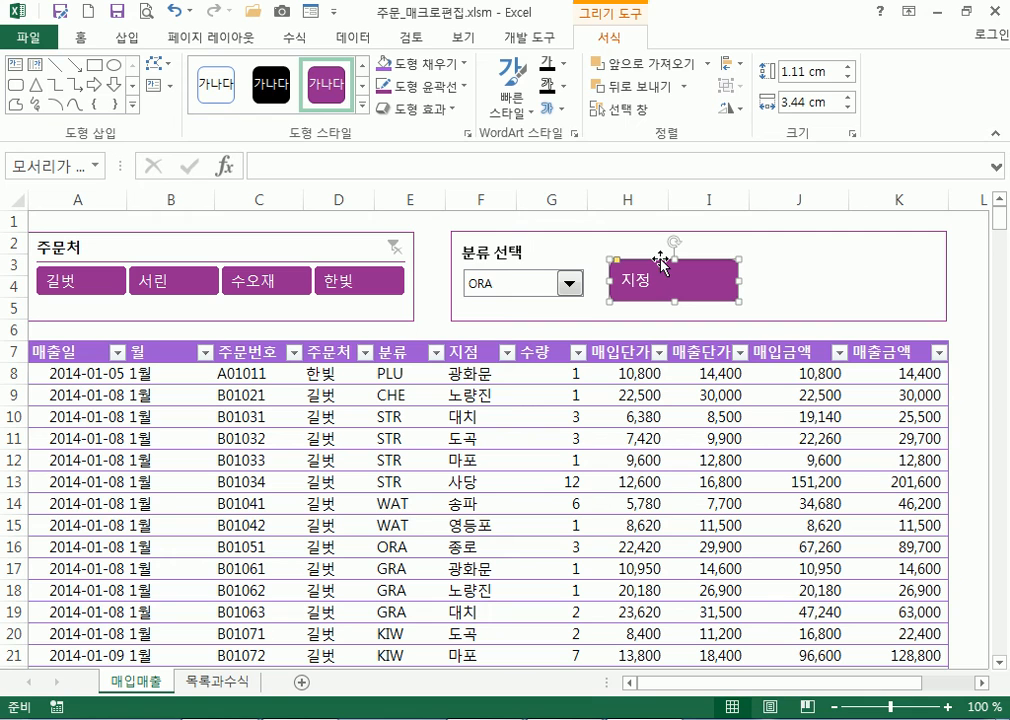
# Draw a second rounded rectangle to its right labelled 해제
pyautogui.click(15, 85)
pyautogui.moveTo(773, 262)
pyautogui.mouseDown()
pyautogui.moveTo(845, 296)
pyautogui.moveTo(892, 302)
pyautogui.mouseUp()
pyautogui.write('해제')
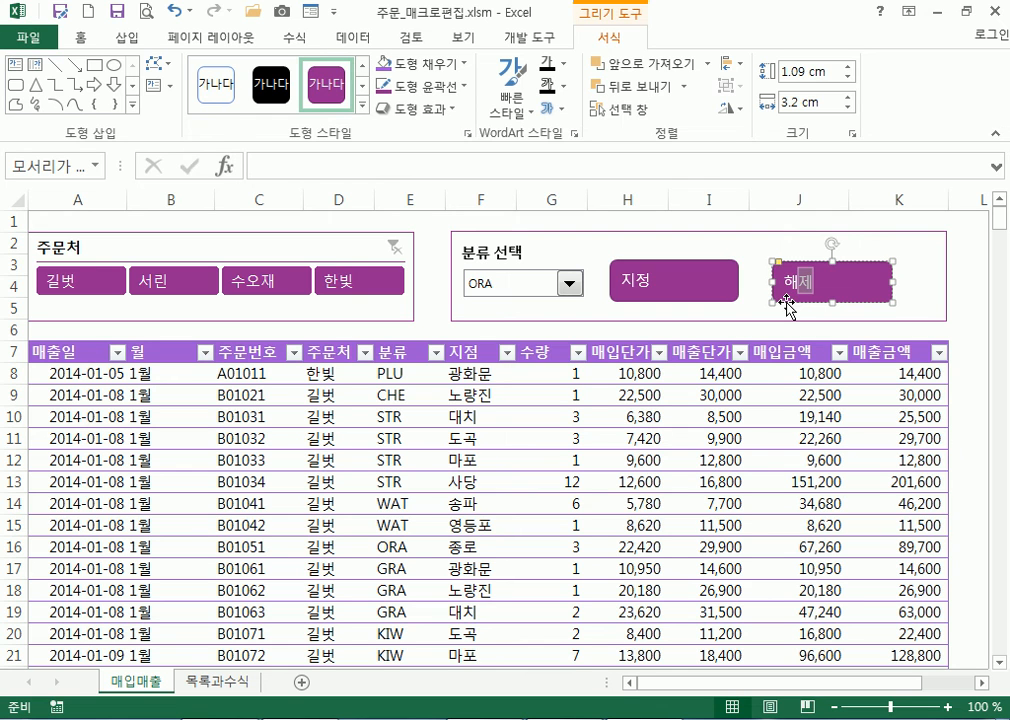
# Centre the 지정 and 해제 labels vertically and horizontally
pyautogui.click(706, 291)
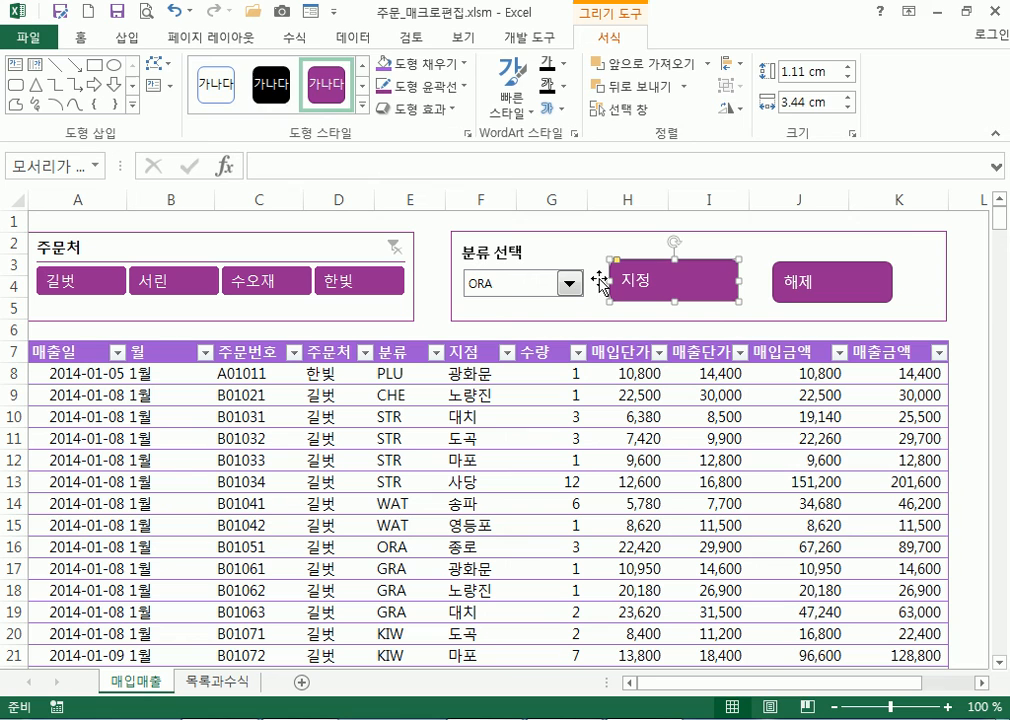
pyautogui.click(76, 36)
pyautogui.click(379, 72)
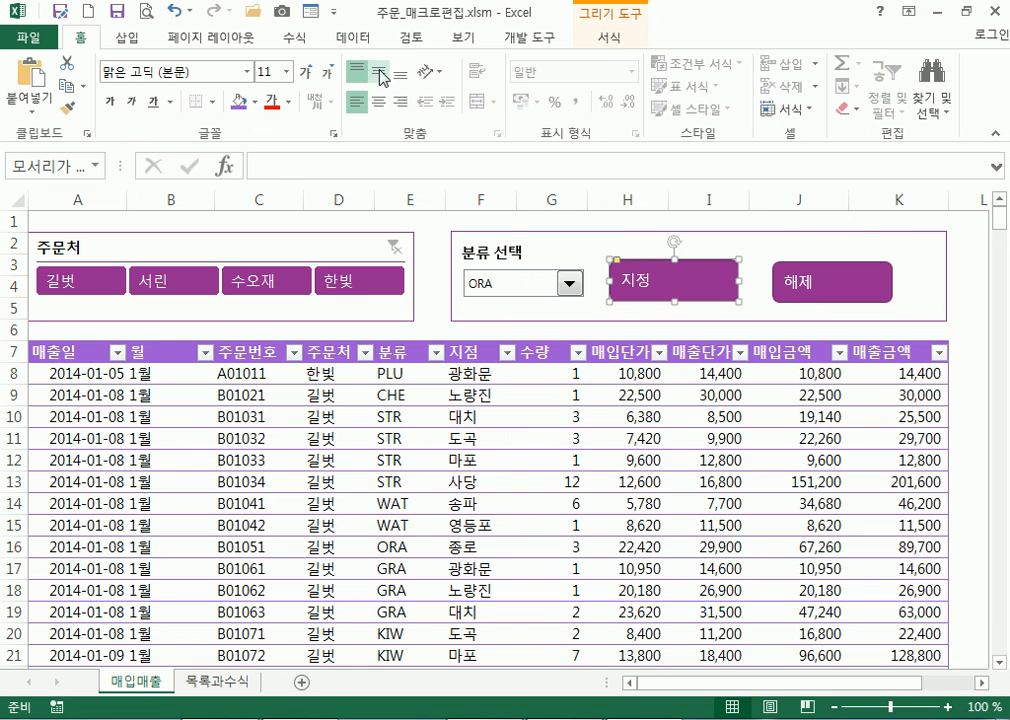
pyautogui.click(379, 102)
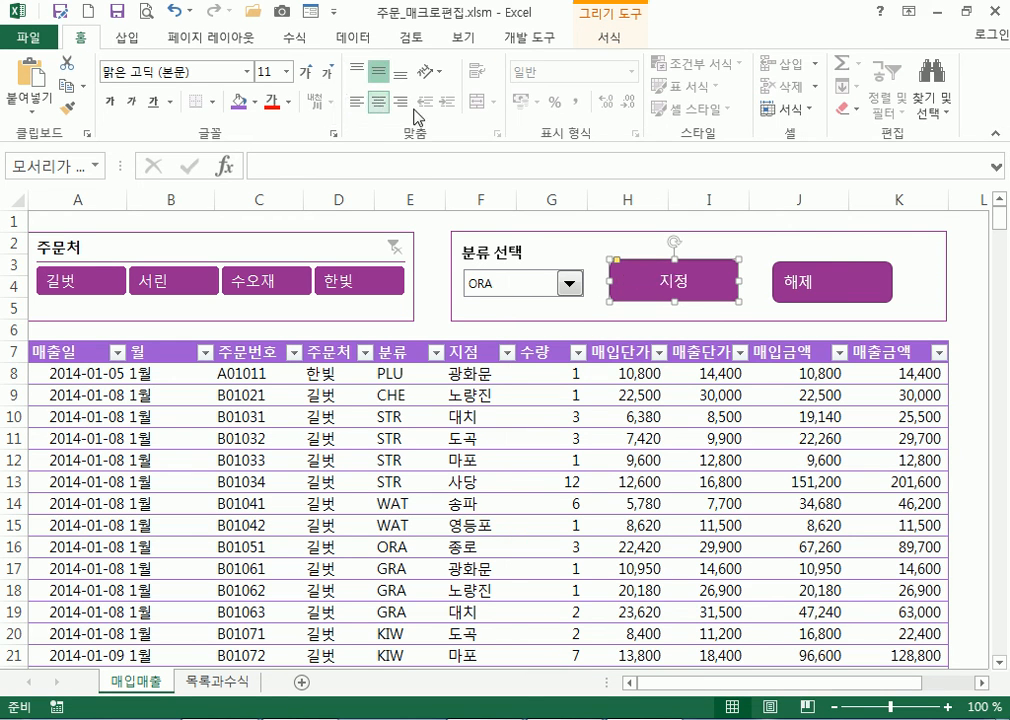
pyautogui.click(863, 280)
pyautogui.click(379, 102)
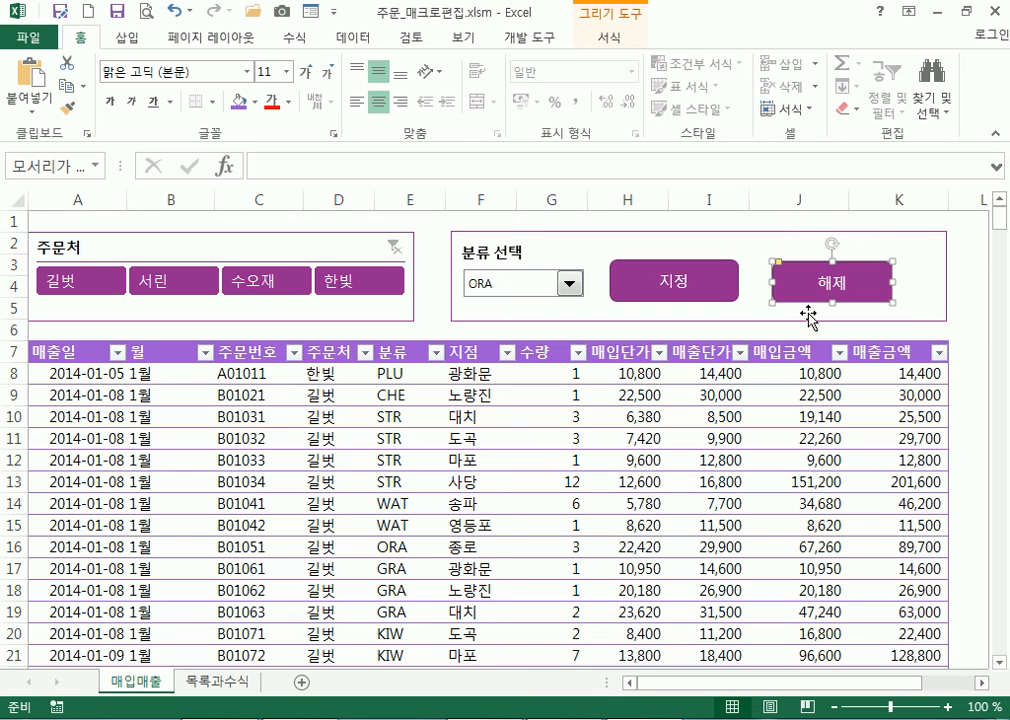
pyautogui.click(728, 286)
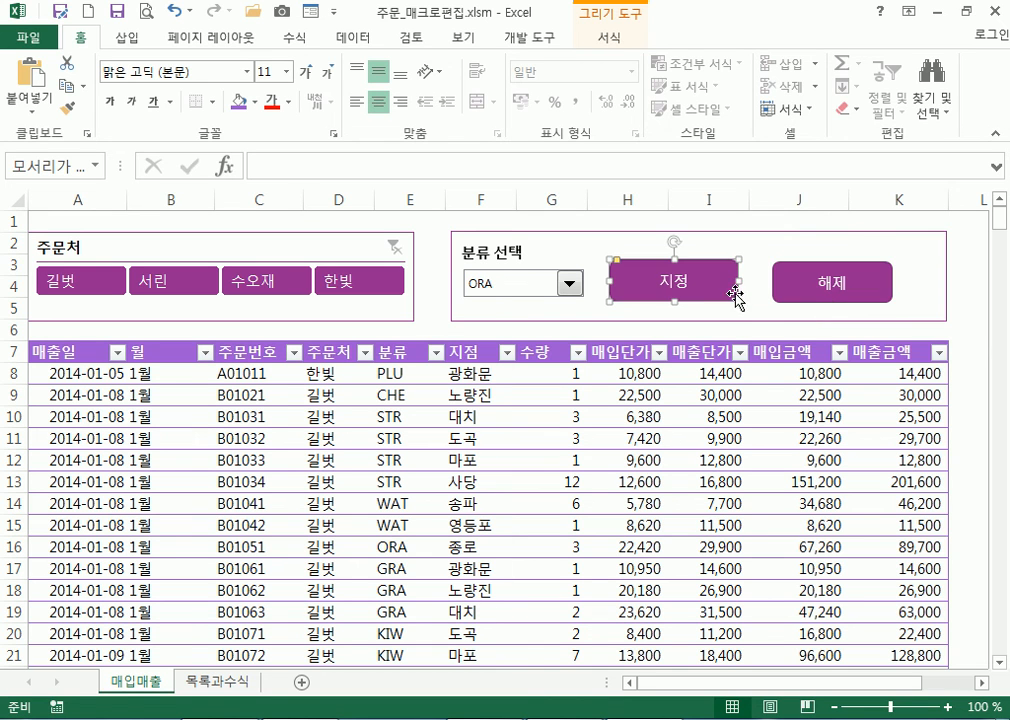
# Assign the 분류별서식 macro to the 지정 button
pyautogui.rightClick(724, 288)
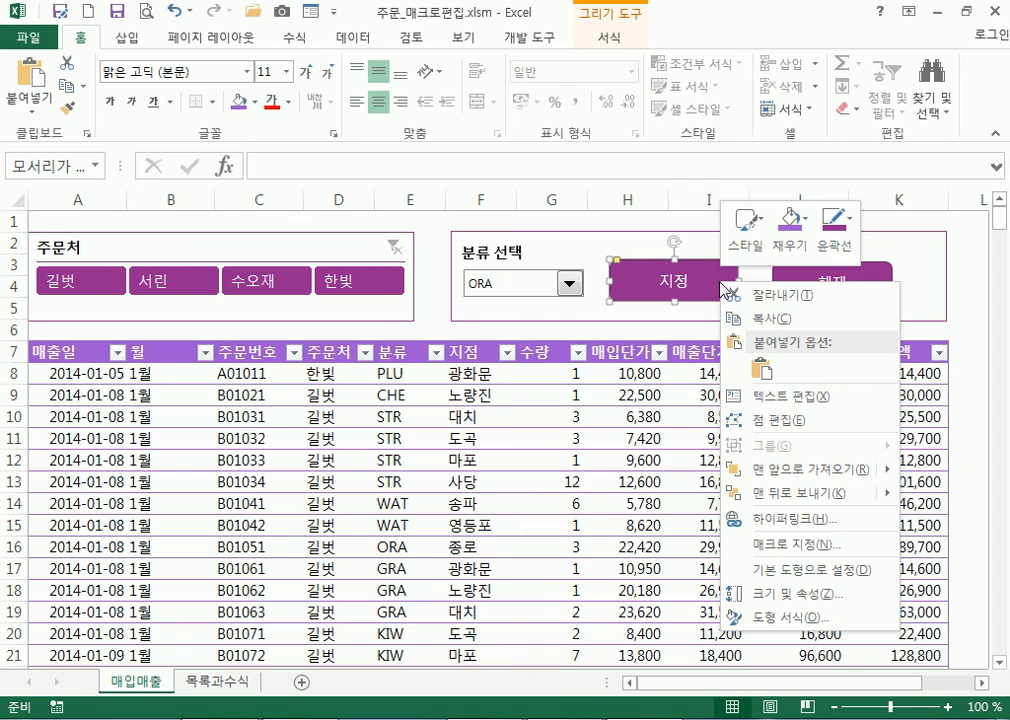
pyautogui.click(766, 545)
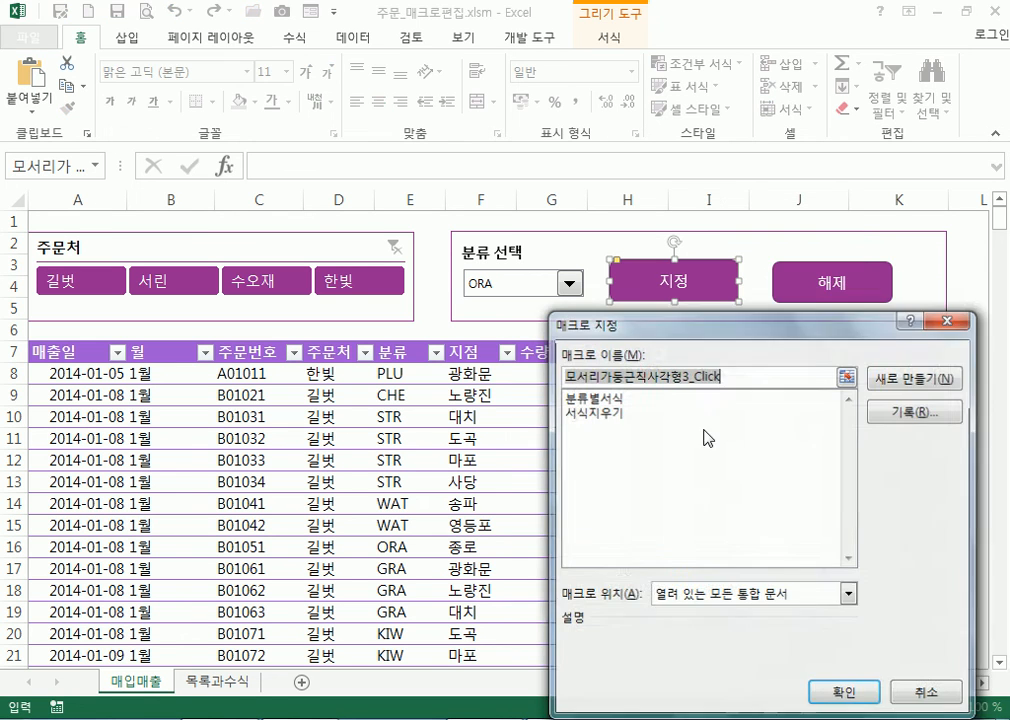
pyautogui.click(610, 398)
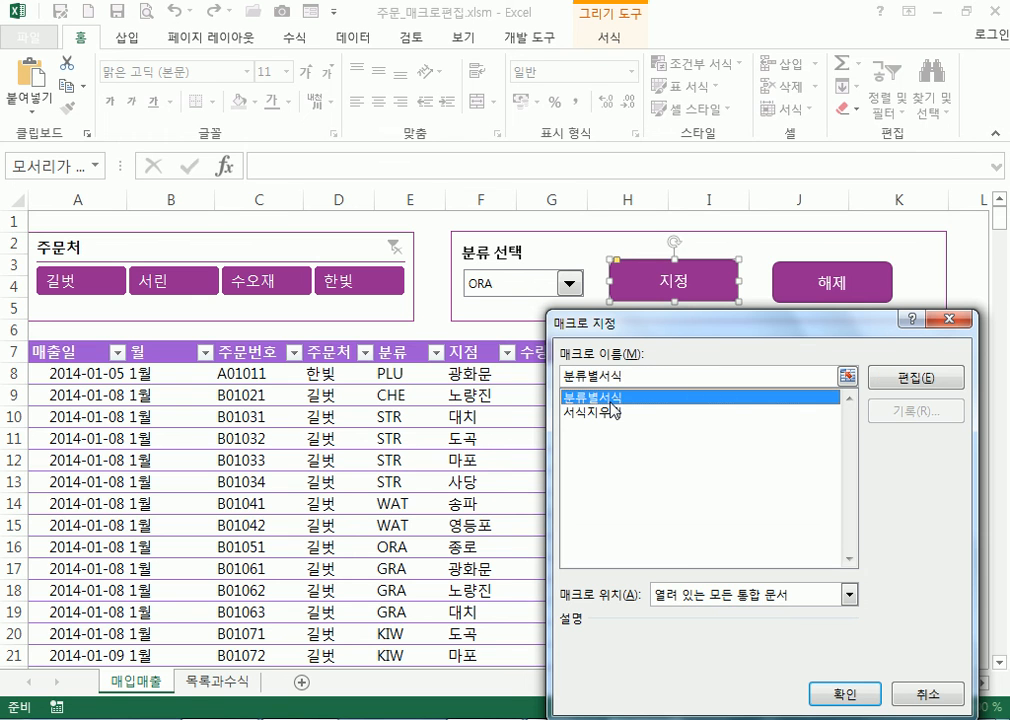
pyautogui.click(843, 697)
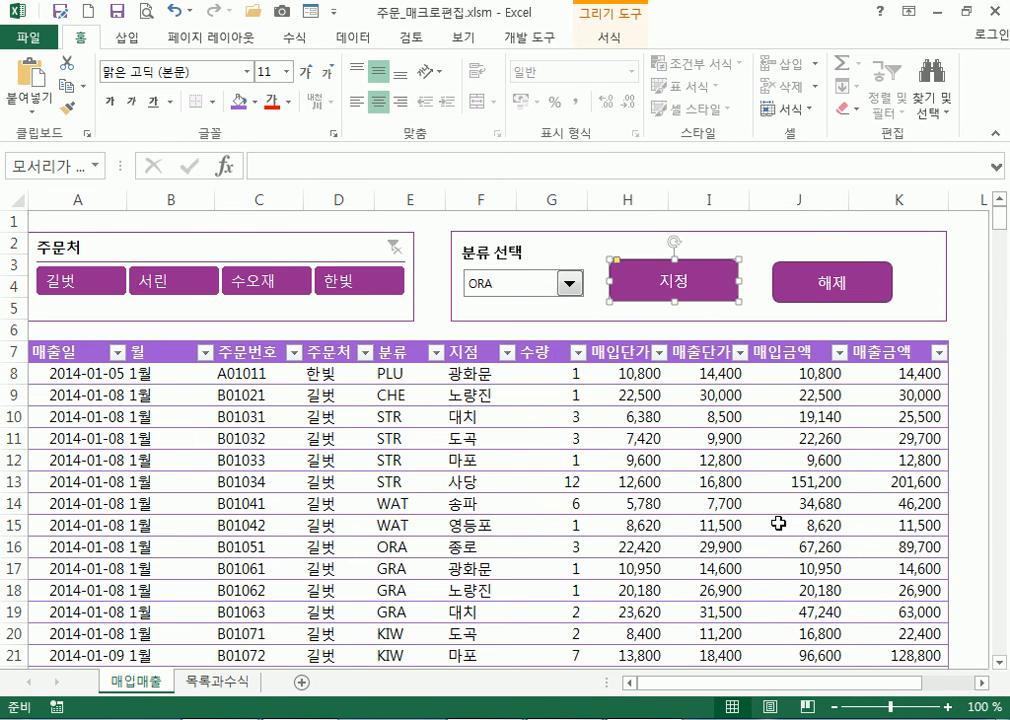
# Assign the 서식지우기 macro to the 해제 button
pyautogui.rightClick(785, 288)
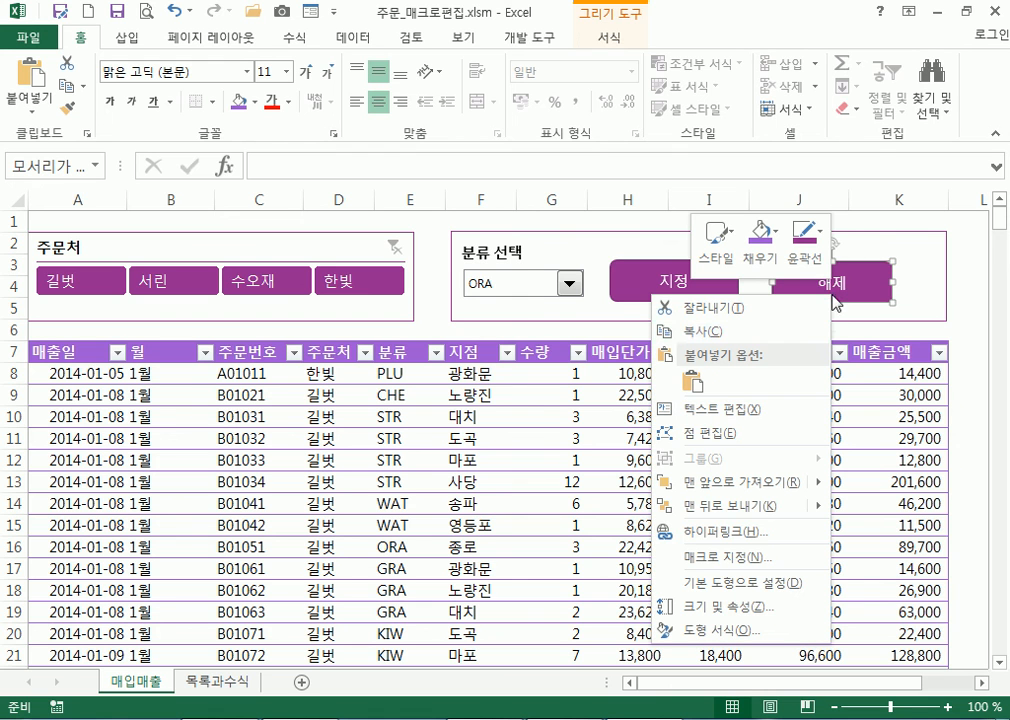
pyautogui.click(757, 560)
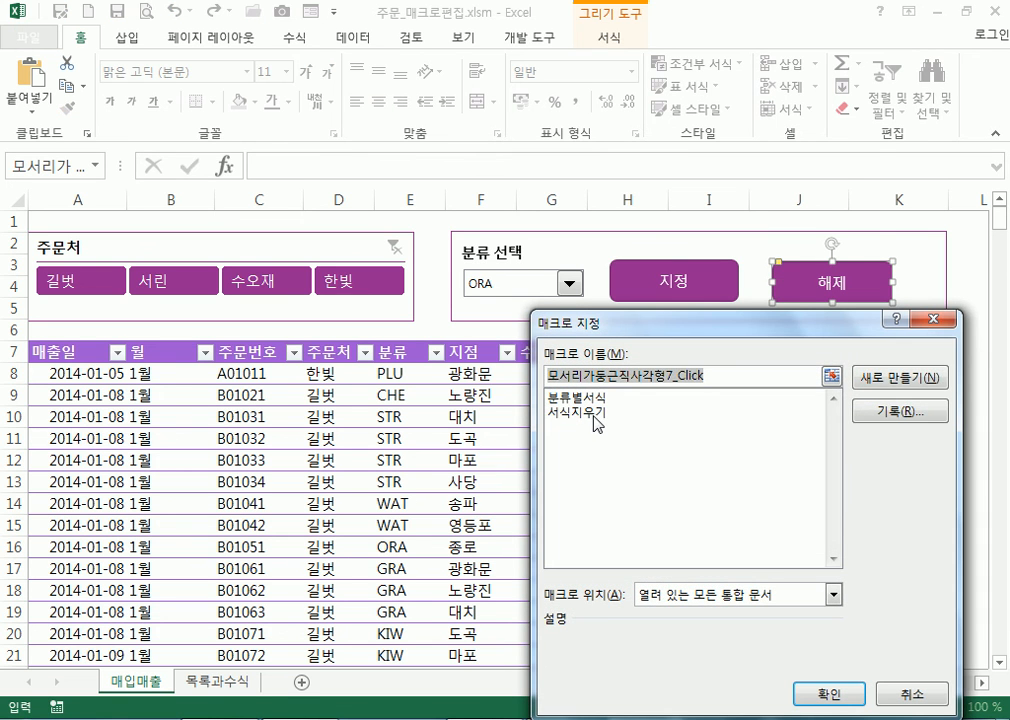
pyautogui.click(597, 423)
pyautogui.click(816, 694)
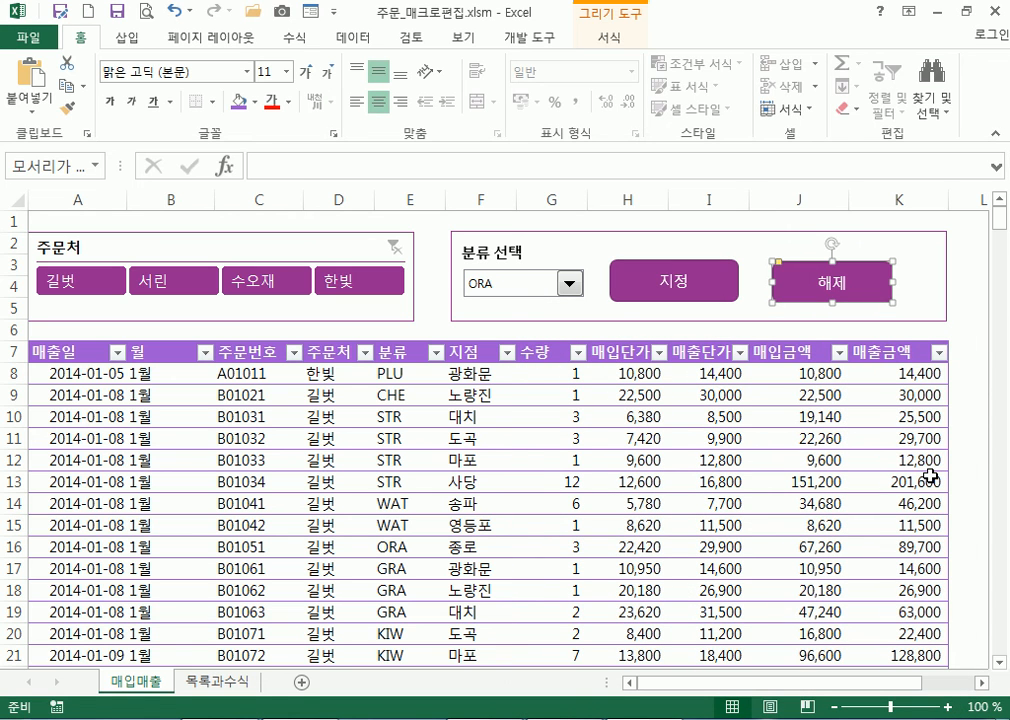
pyautogui.click(965, 288)
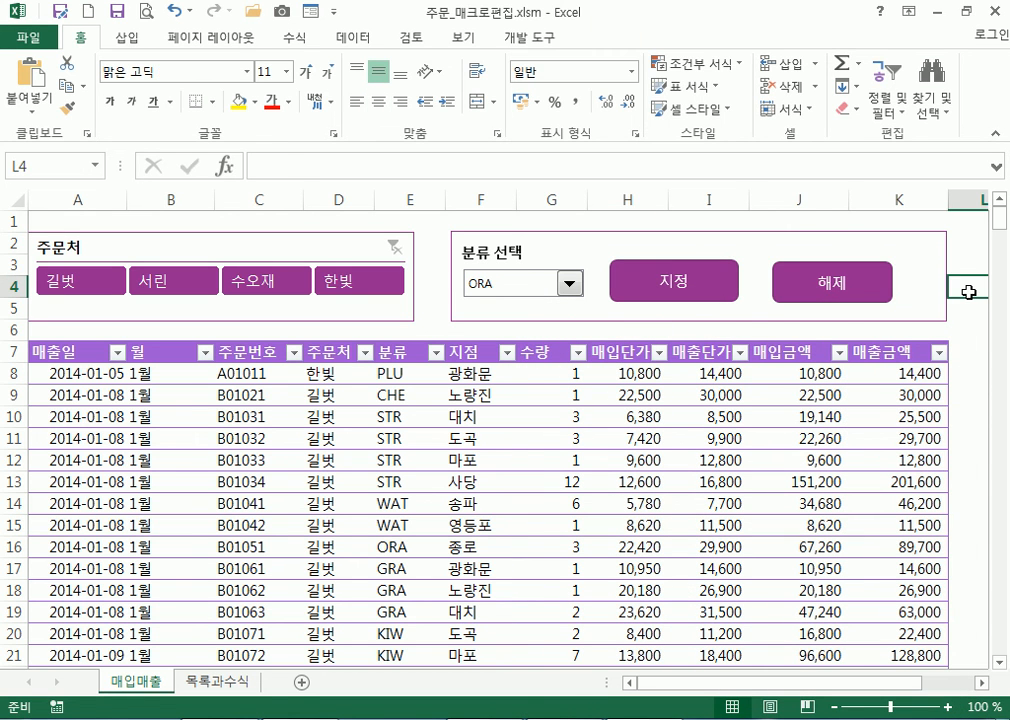
pyautogui.click(710, 290)
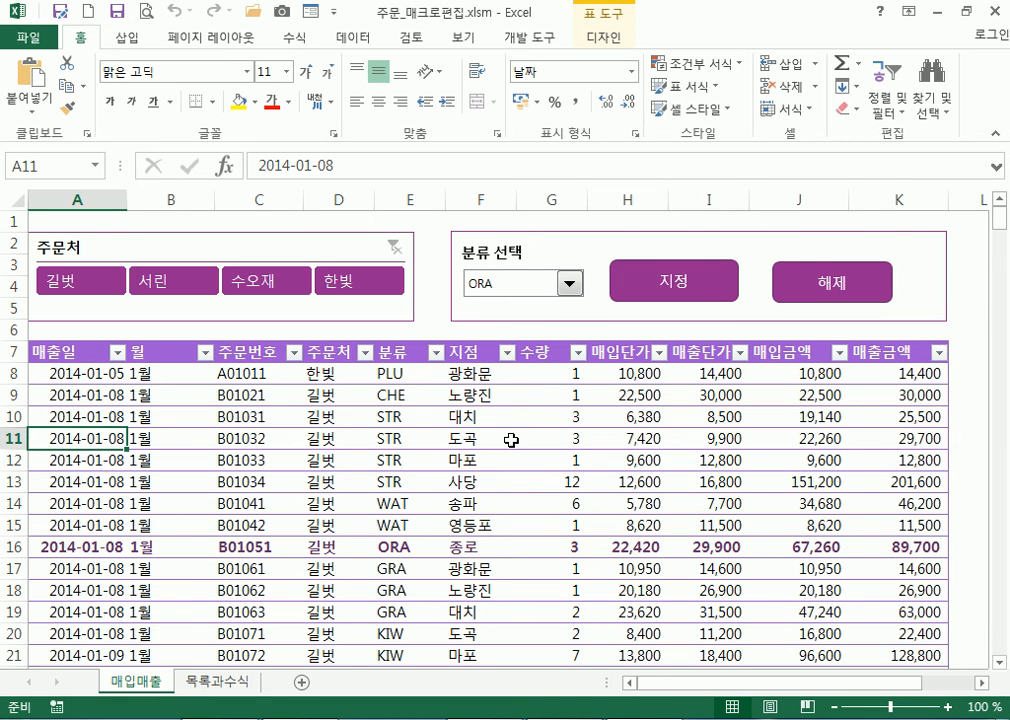
pyautogui.click(569, 284)
pyautogui.scroll(2, 520, 350)
pyautogui.click(492, 336)
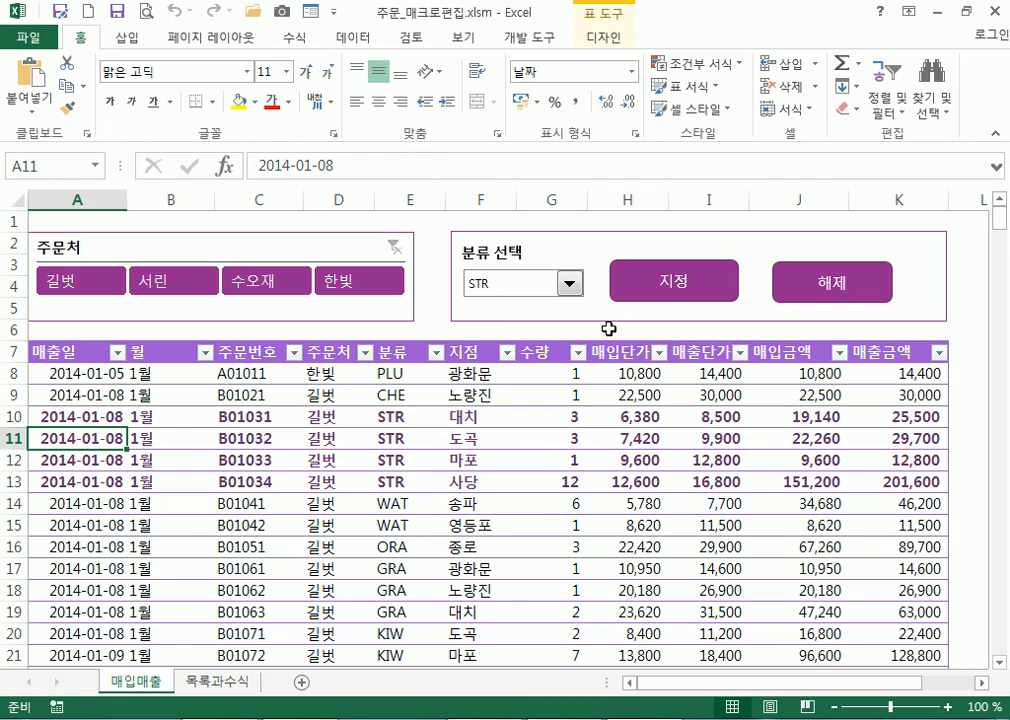
pyautogui.click(570, 285)
pyautogui.click(512, 338)
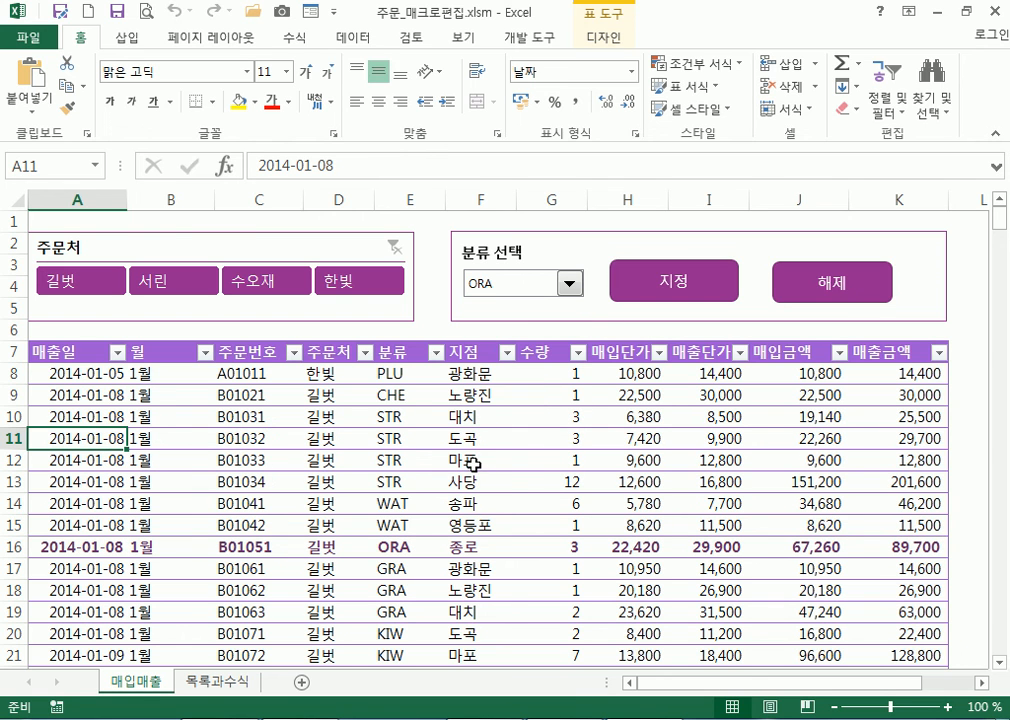
pyautogui.click(805, 290)
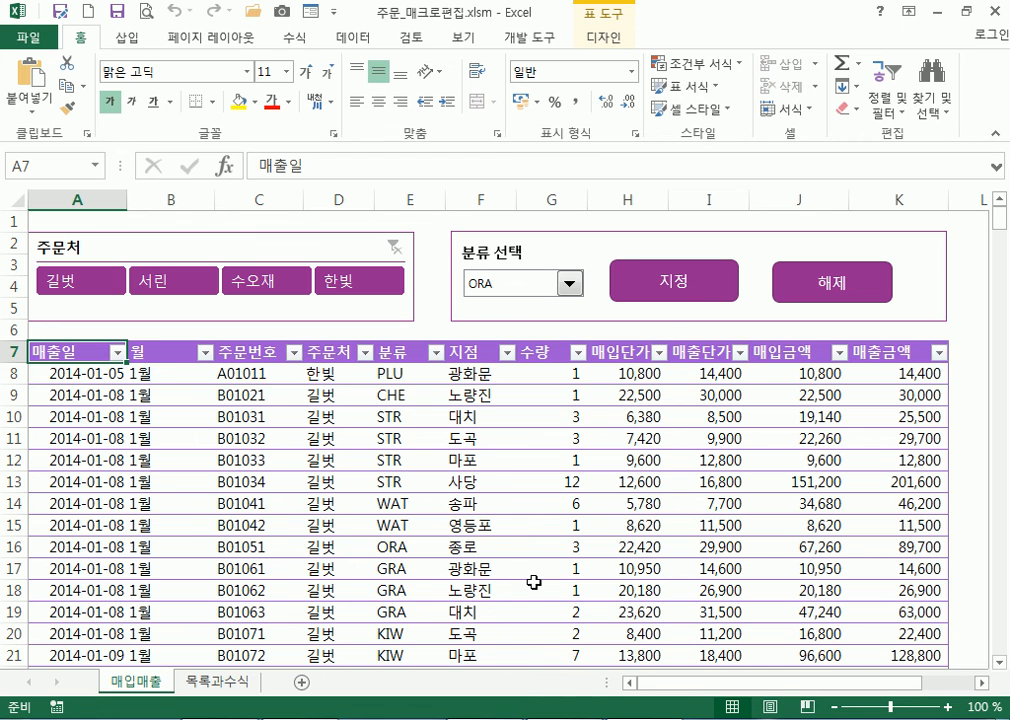
pyautogui.click(695, 275)
# Run 서식지우기, then 분류별서식 from the Macro dialog to re-bold ORA row 16
pyautogui.click(812, 290)
pyautogui.click(529, 38)
pyautogui.click(65, 105)
pyautogui.click(525, 98)
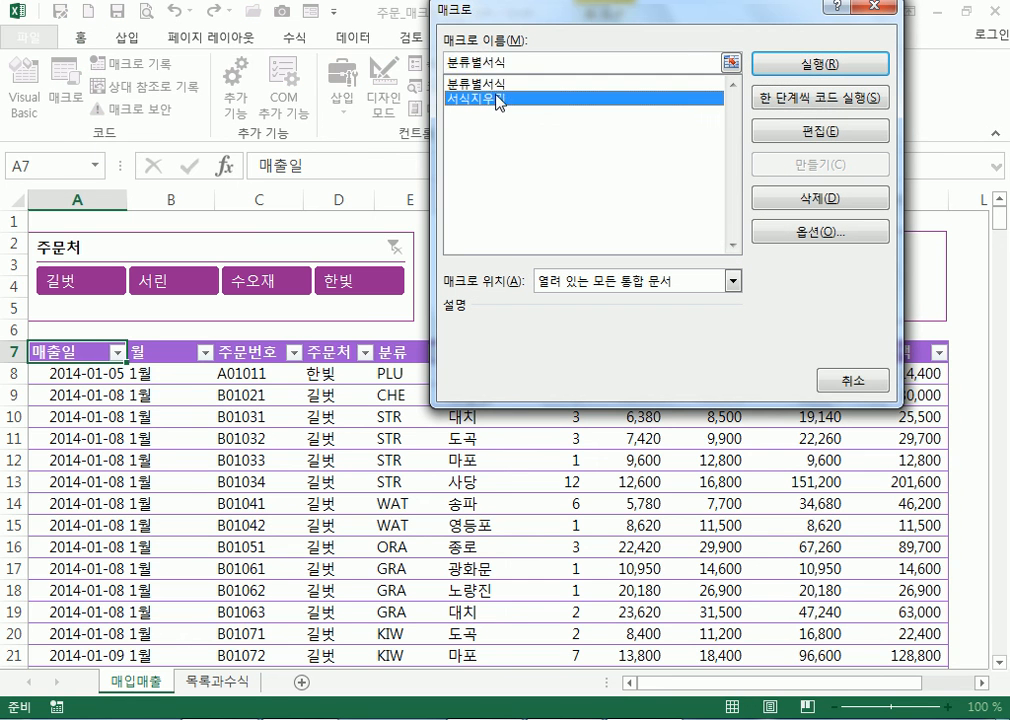
pyautogui.click(808, 79)
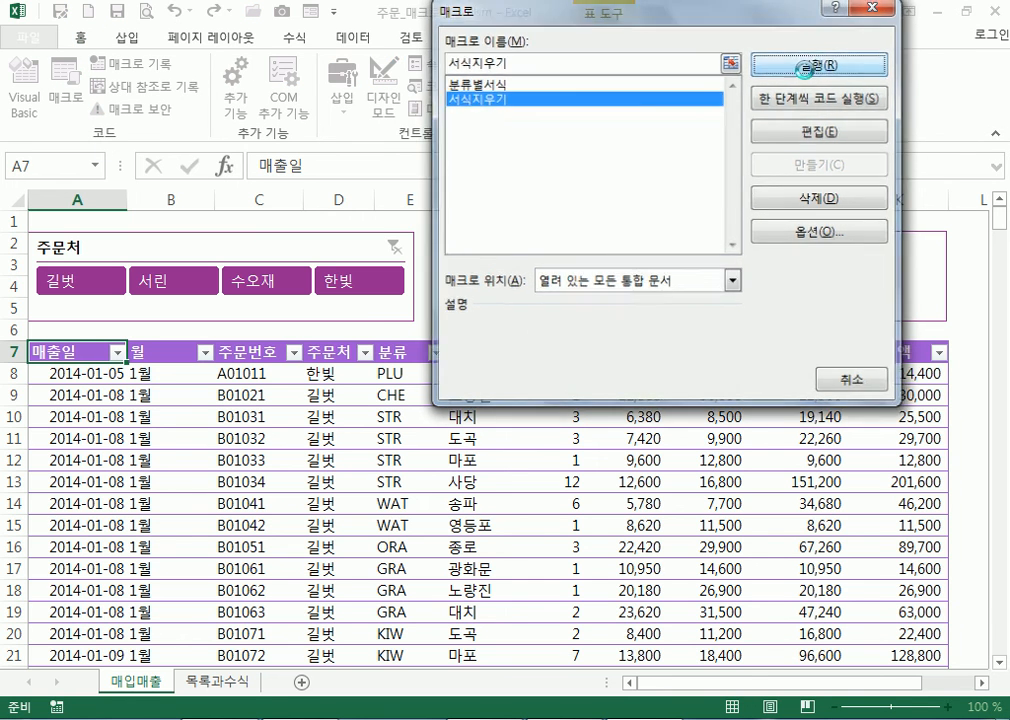
pyautogui.click(65, 98)
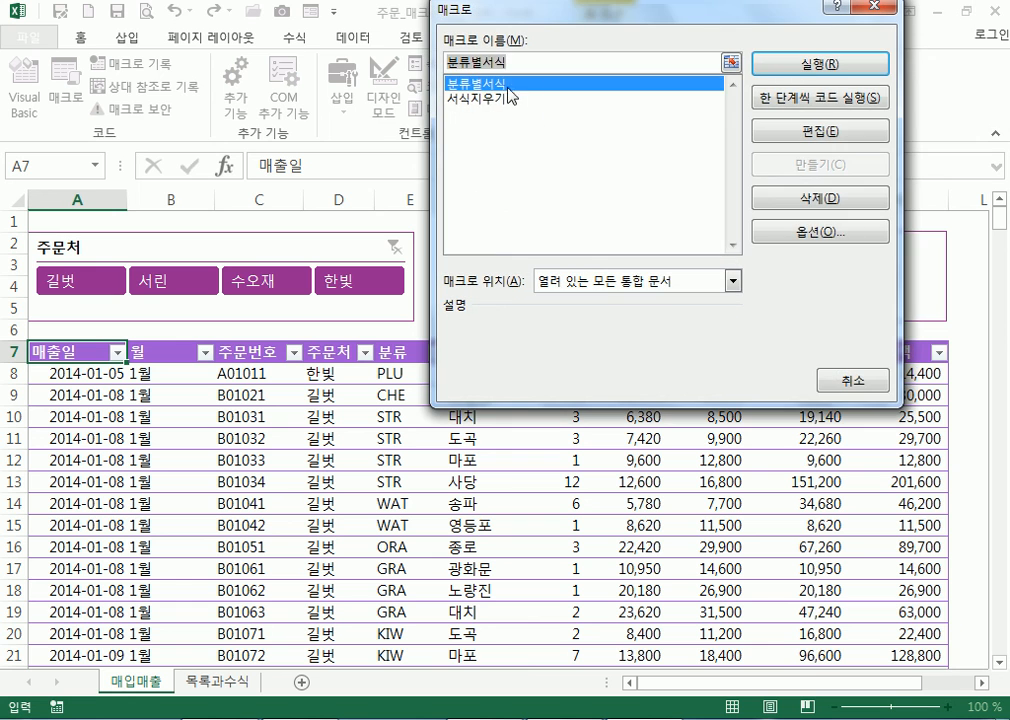
pyautogui.click(765, 79)
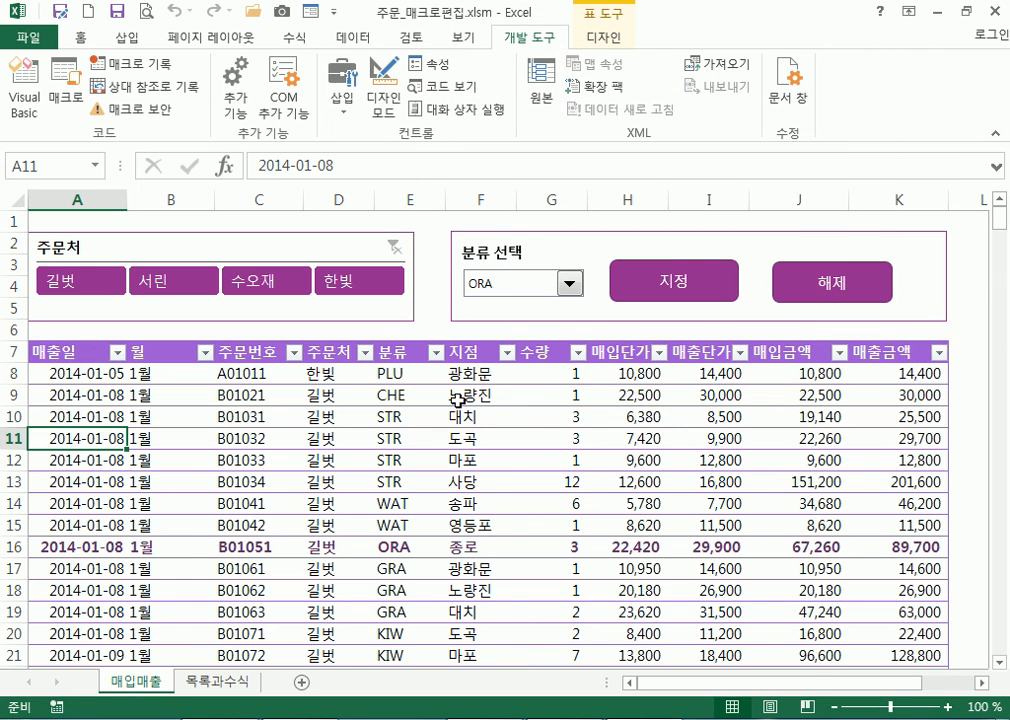
pyautogui.click(800, 295)
pyautogui.click(712, 284)
pyautogui.click(794, 286)
pyautogui.click(706, 290)
pyautogui.click(140, 438)
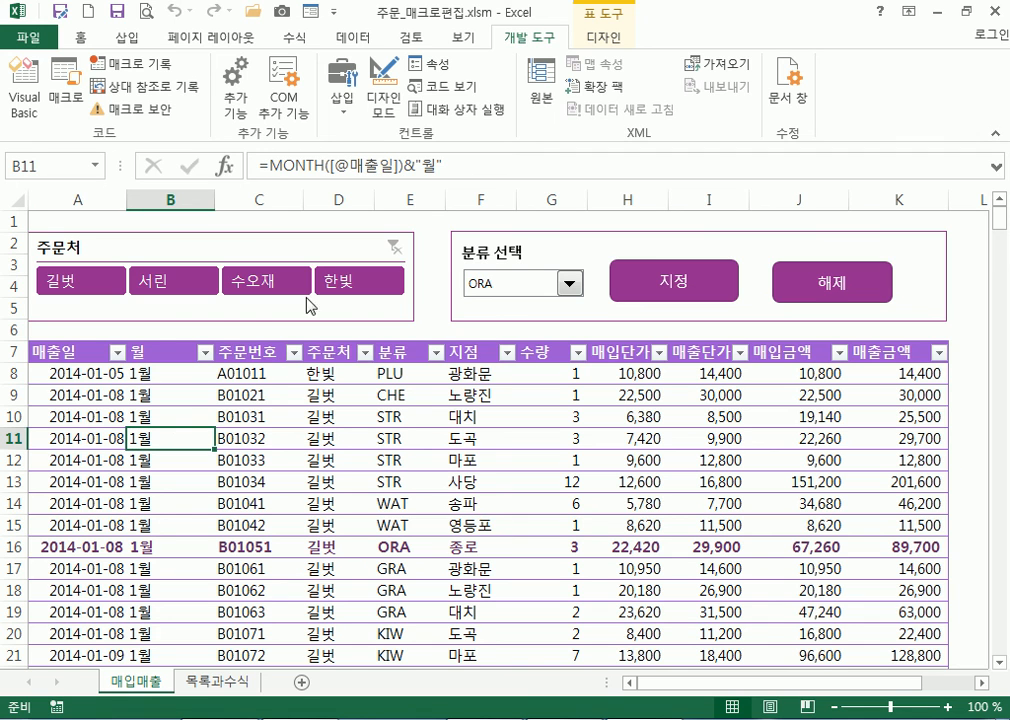
# Look over the Conditional Formatting options without applying any
pyautogui.click(88, 38)
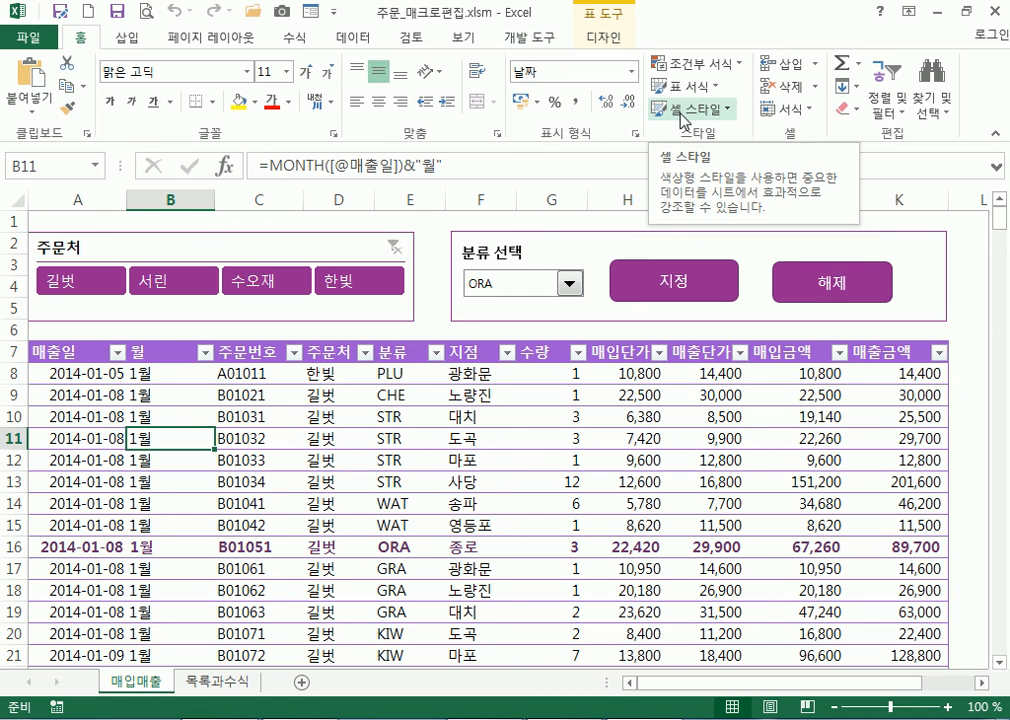
pyautogui.click(692, 63)
pyautogui.moveTo(728, 340)
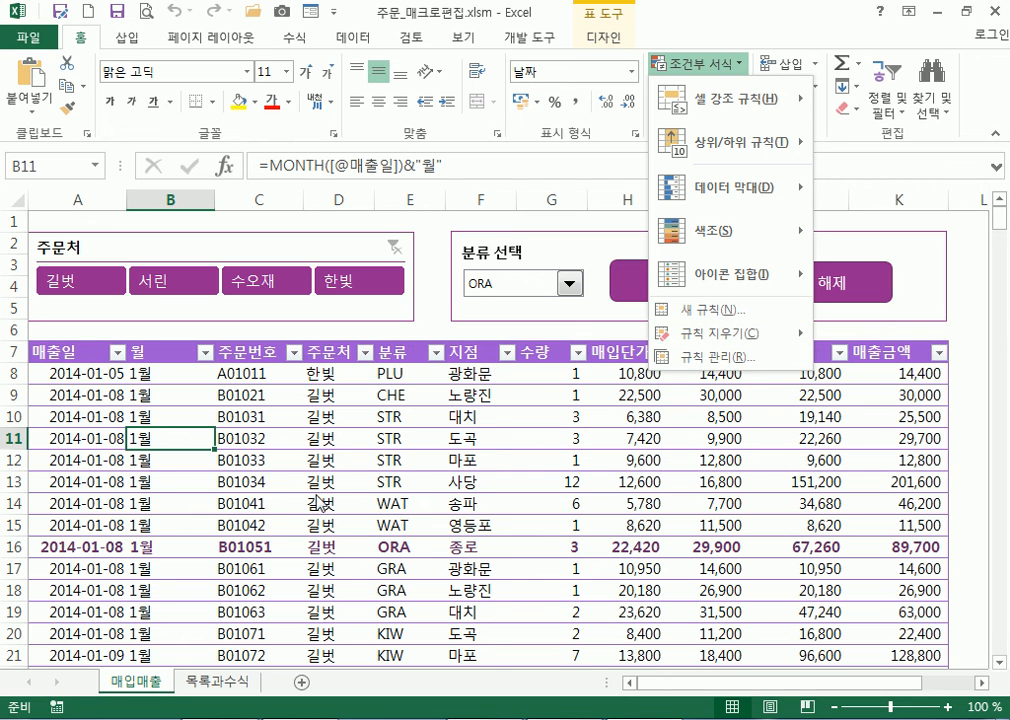
pyautogui.click(257, 493)
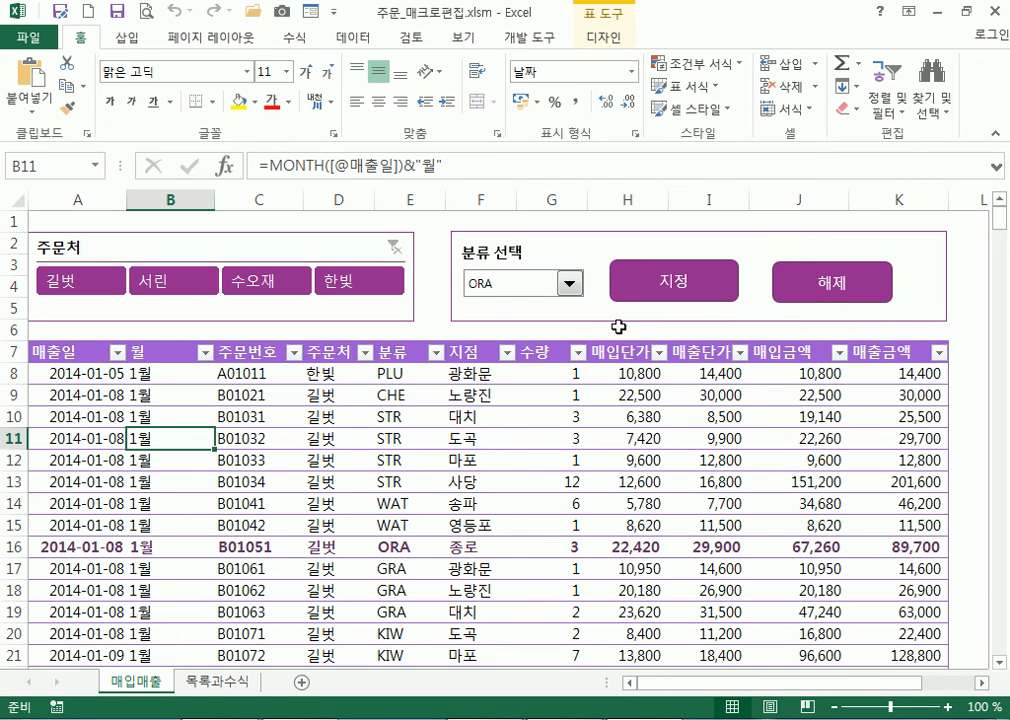
# Test the 해제 and 지정 buttons alternately, ending with the ORA rows unbolded
pyautogui.click(793, 287)
pyautogui.click(705, 292)
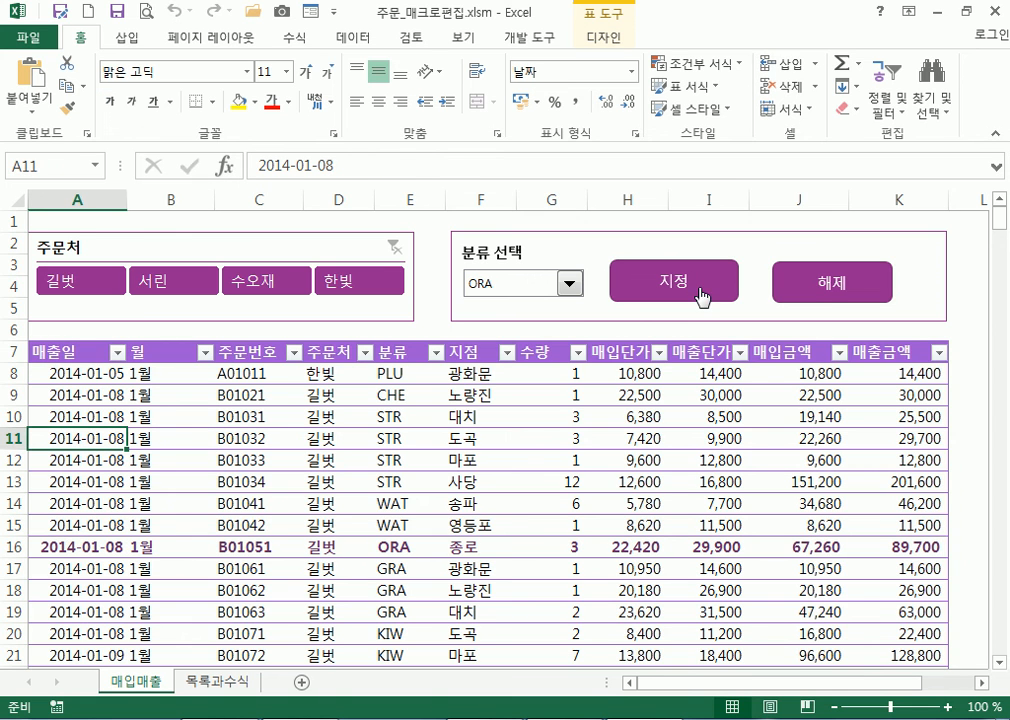
pyautogui.click(800, 281)
pyautogui.click(707, 289)
pyautogui.click(789, 282)
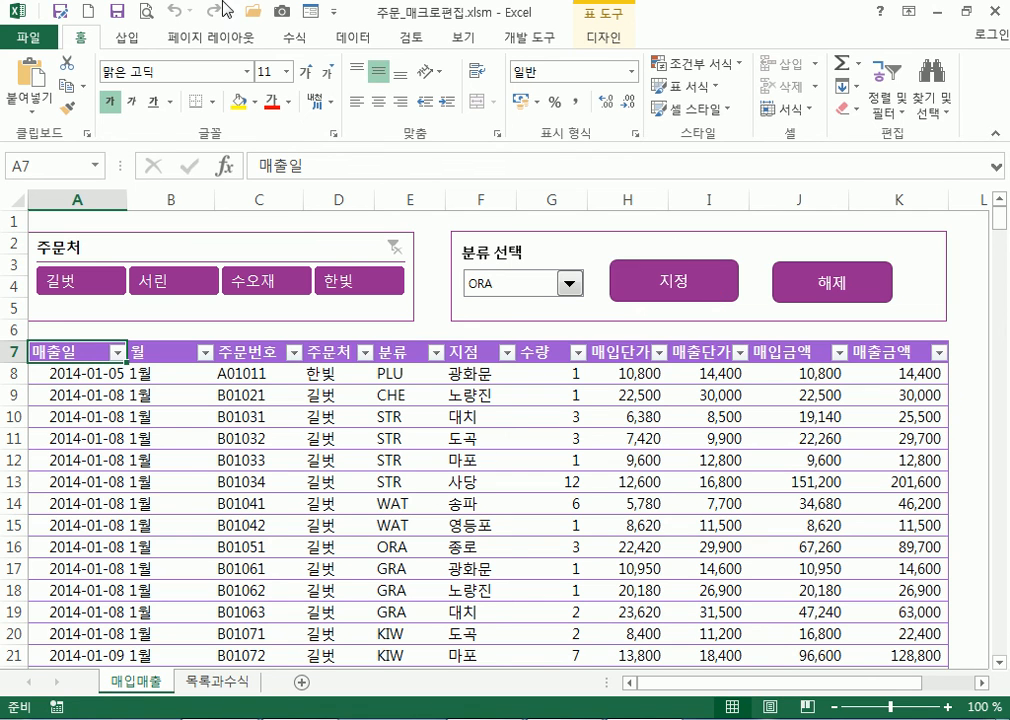
pyautogui.click(115, 37)
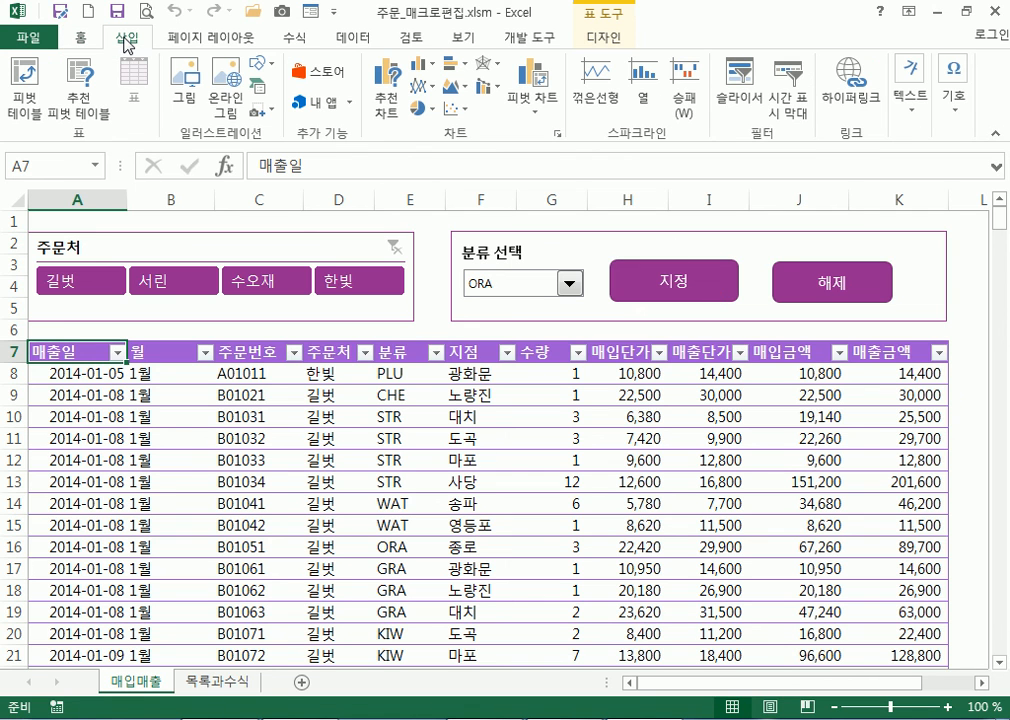
pyautogui.click(336, 77)
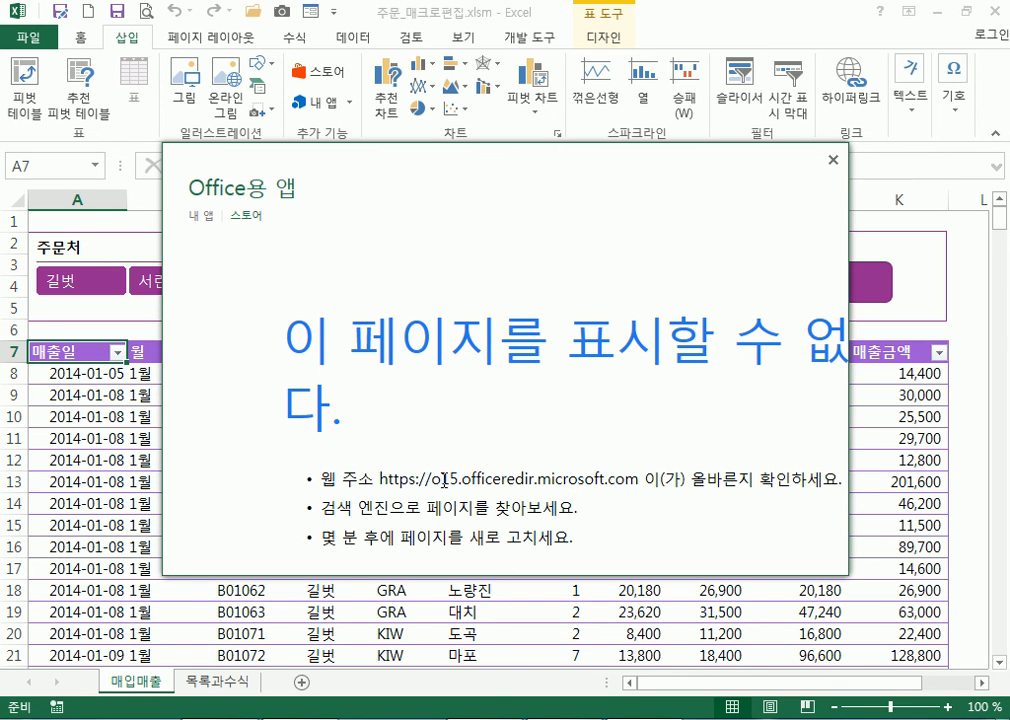
pyautogui.tripleClick(444, 480)
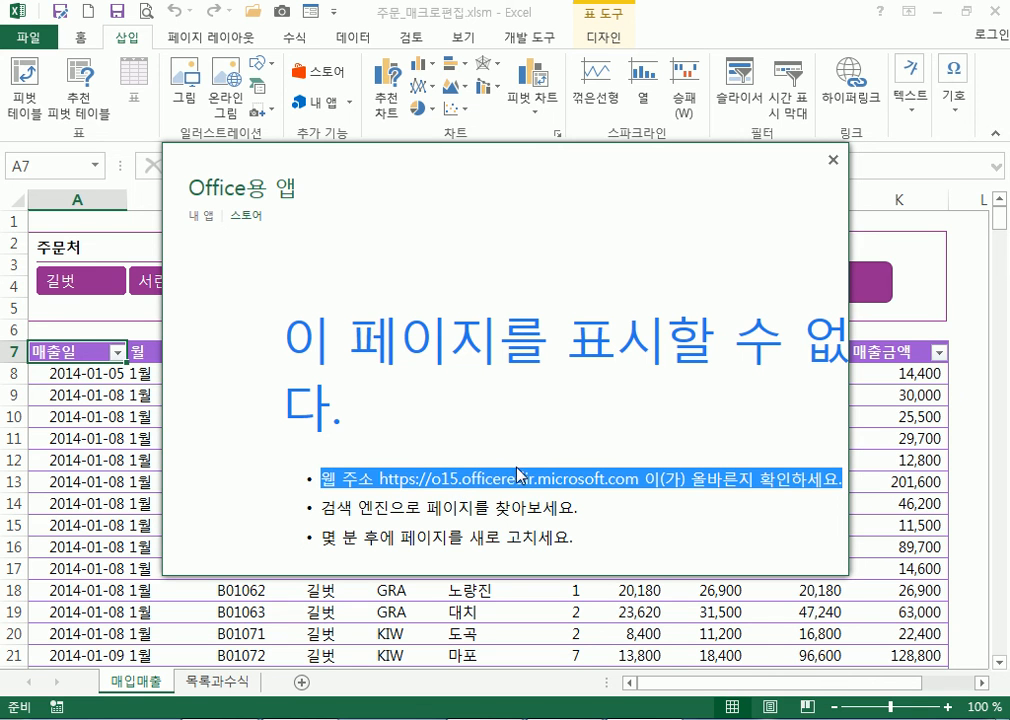
pyautogui.click(832, 161)
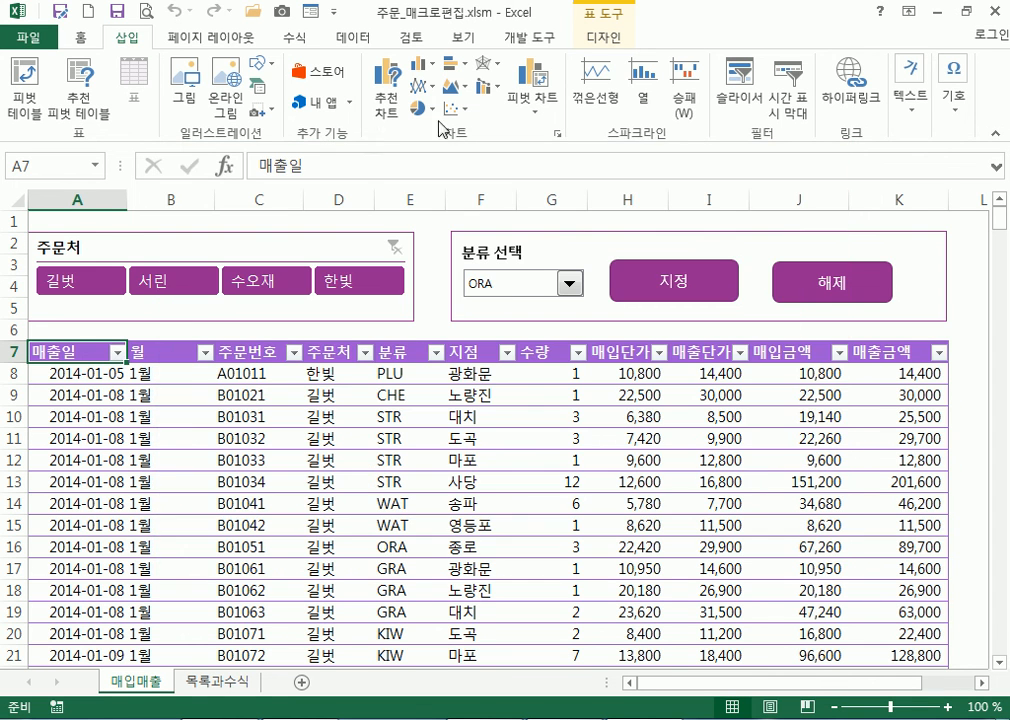
pyautogui.click(339, 460)
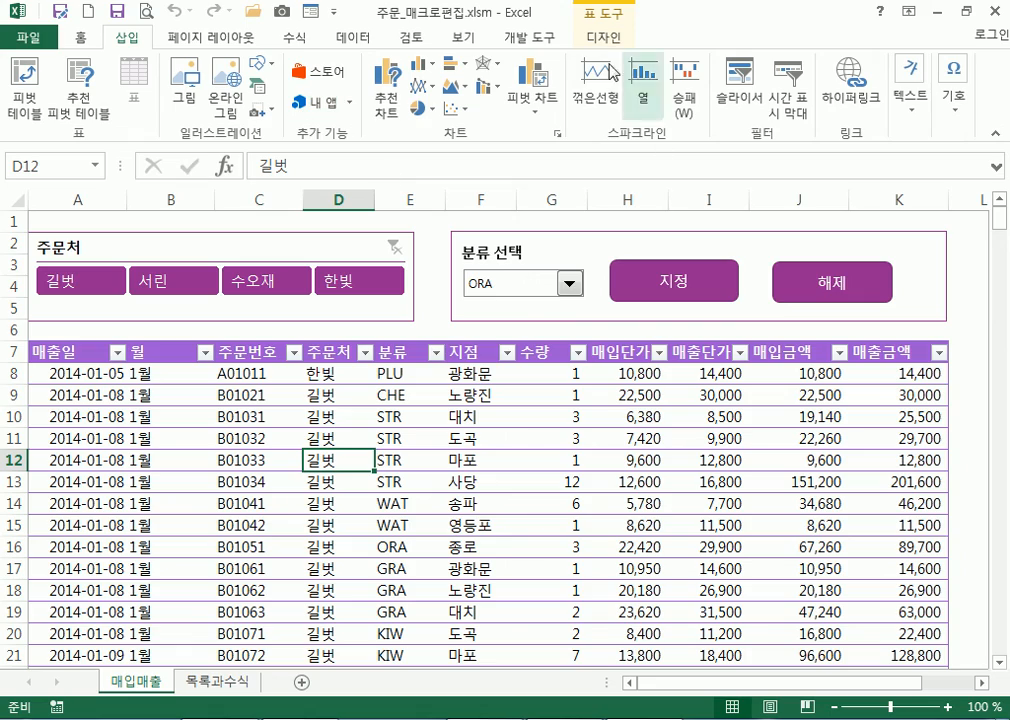
# Create a new blank workbook
pyautogui.click(29, 38)
pyautogui.click(55, 122)
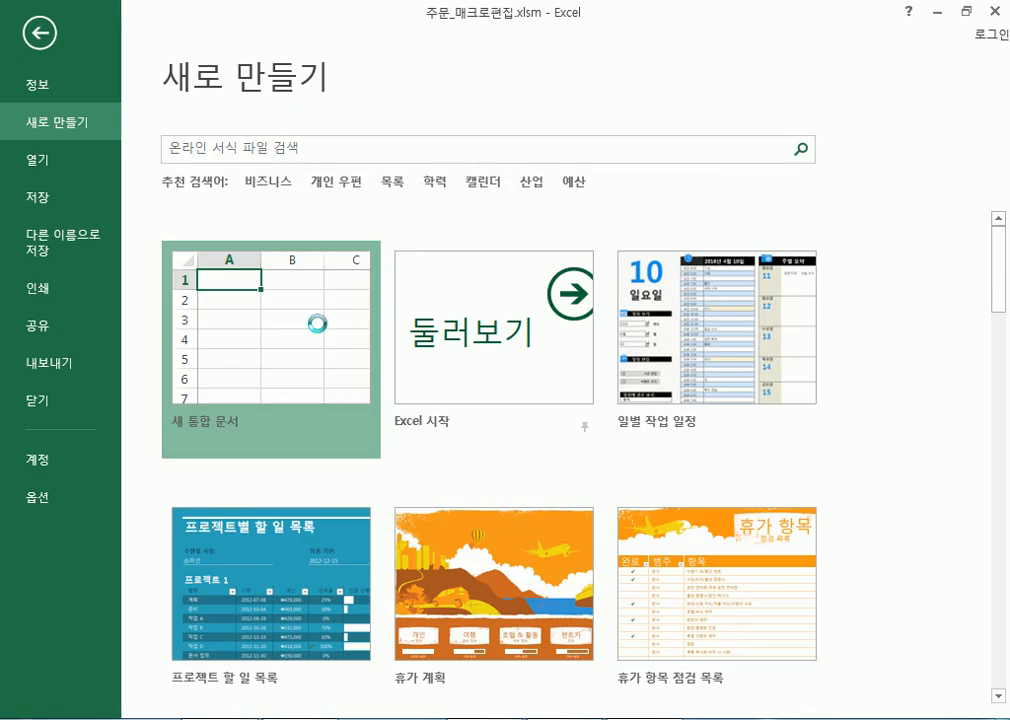
pyautogui.click(322, 330)
# Open the Office apps Store, select the error page's web address, and launch a browser
pyautogui.click(127, 40)
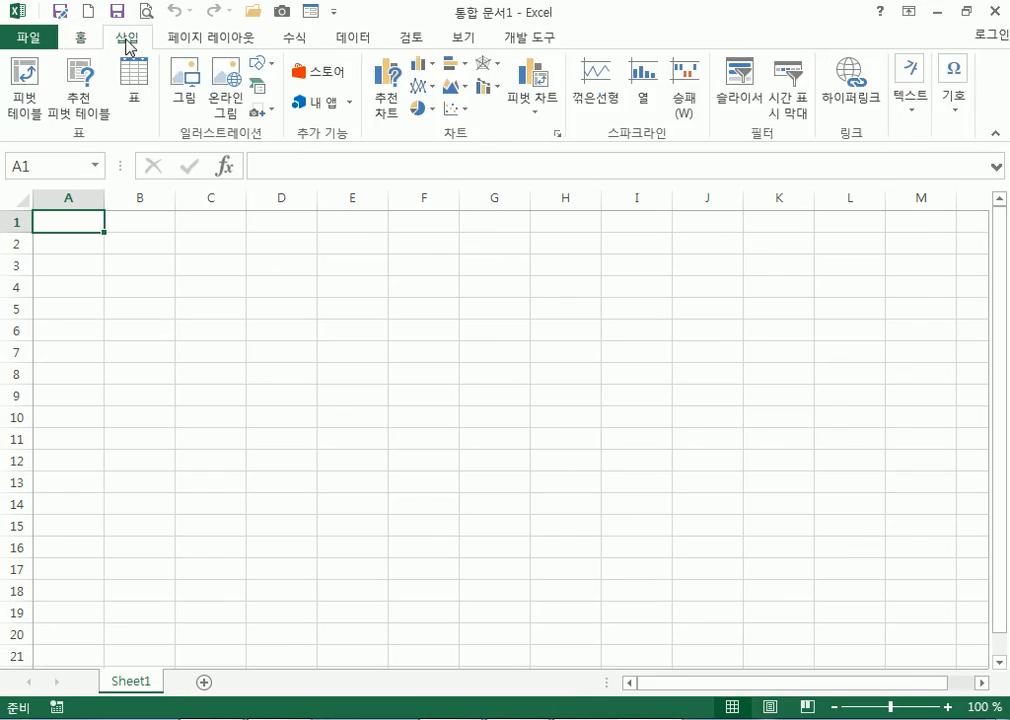
pyautogui.click(319, 79)
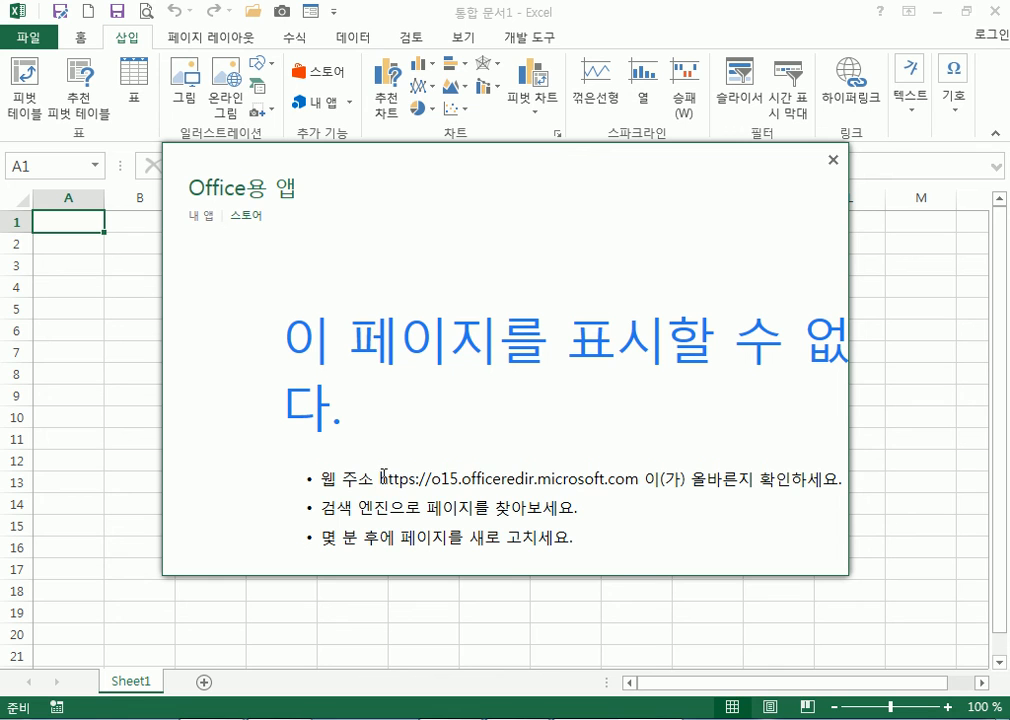
pyautogui.moveTo(381, 477); pyautogui.dragTo(642, 480)
pyautogui.hotkey('ctrl', 'c')
pyautogui.click(412, 718)
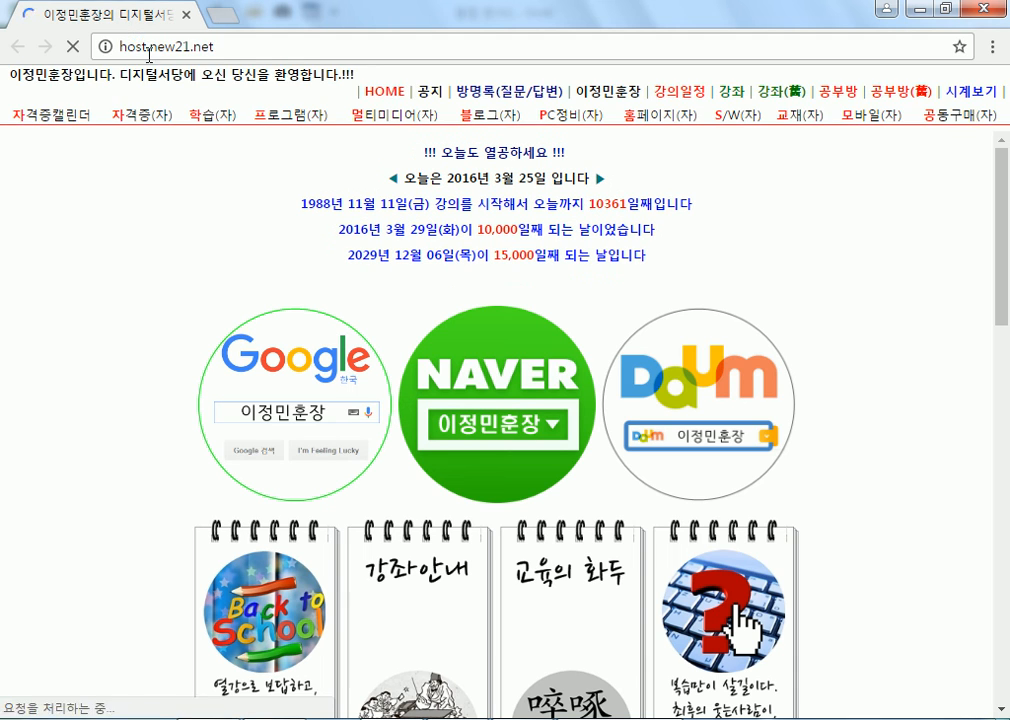
# Paste the store address into Chrome's address bar and load it
pyautogui.click(293, 45)
pyautogui.hotkey('ctrl', 'v')
pyautogui.press('Return')
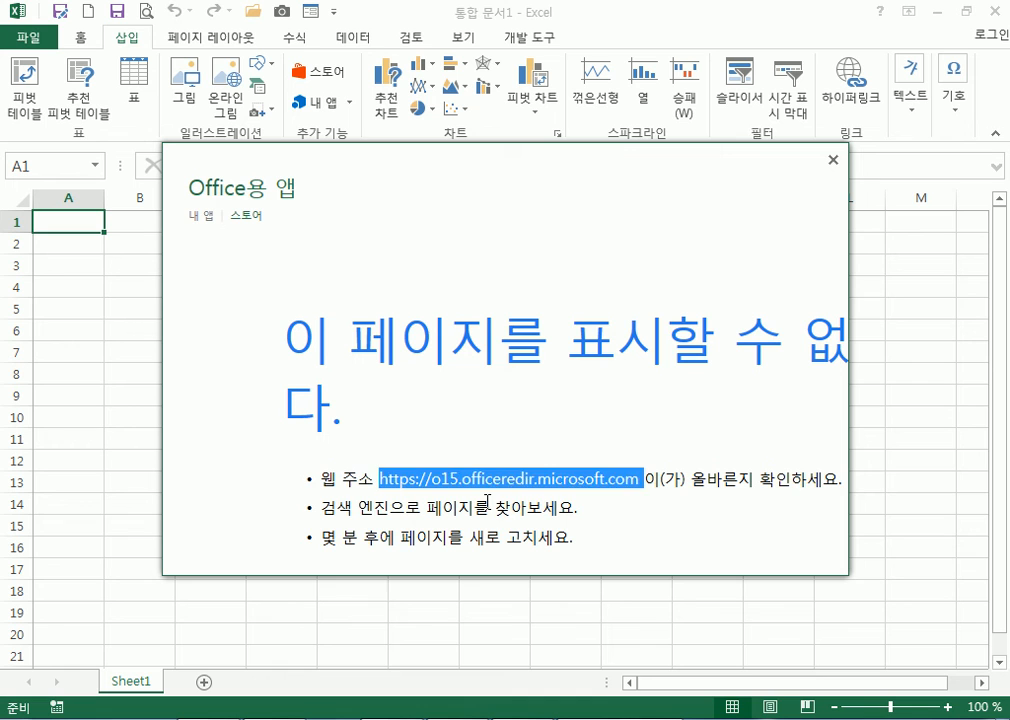
# Return to the office.com page in Chrome and scroll down to the Microsoft Teams introduction
pyautogui.click(488, 468)
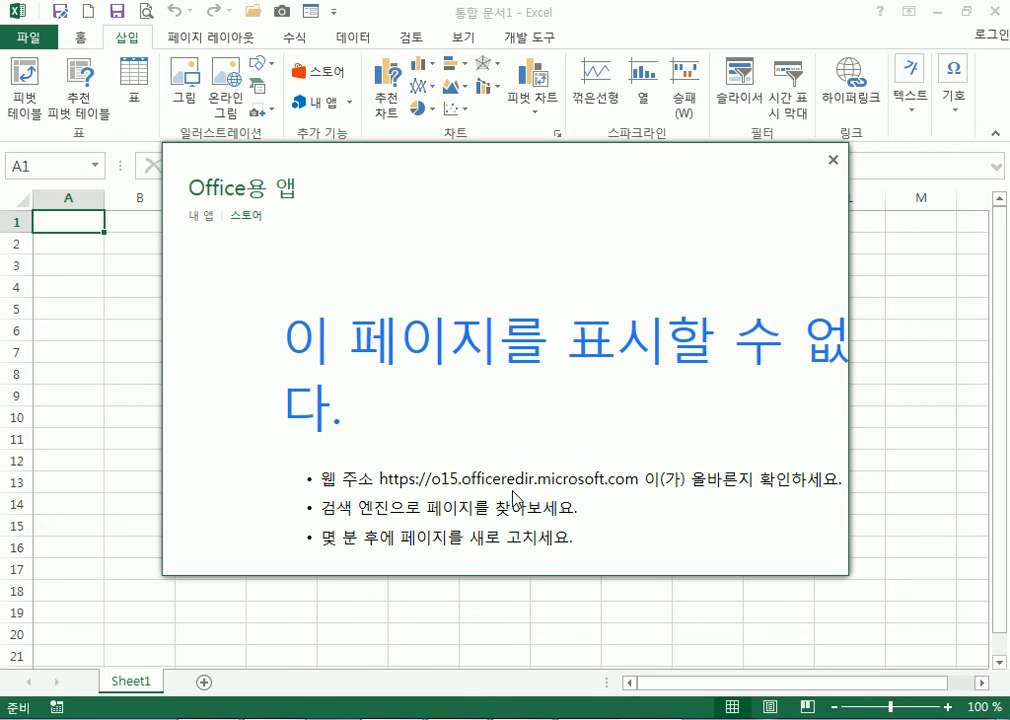
pyautogui.moveTo(431, 478); pyautogui.dragTo(461, 481)
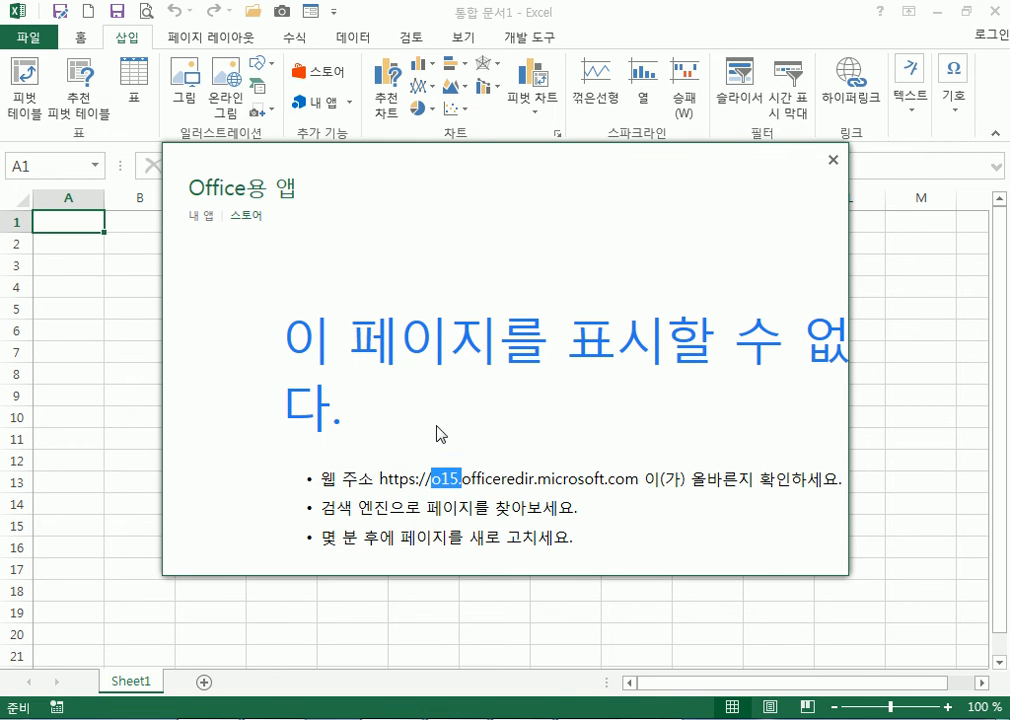
pyautogui.rightClick(390, 718)
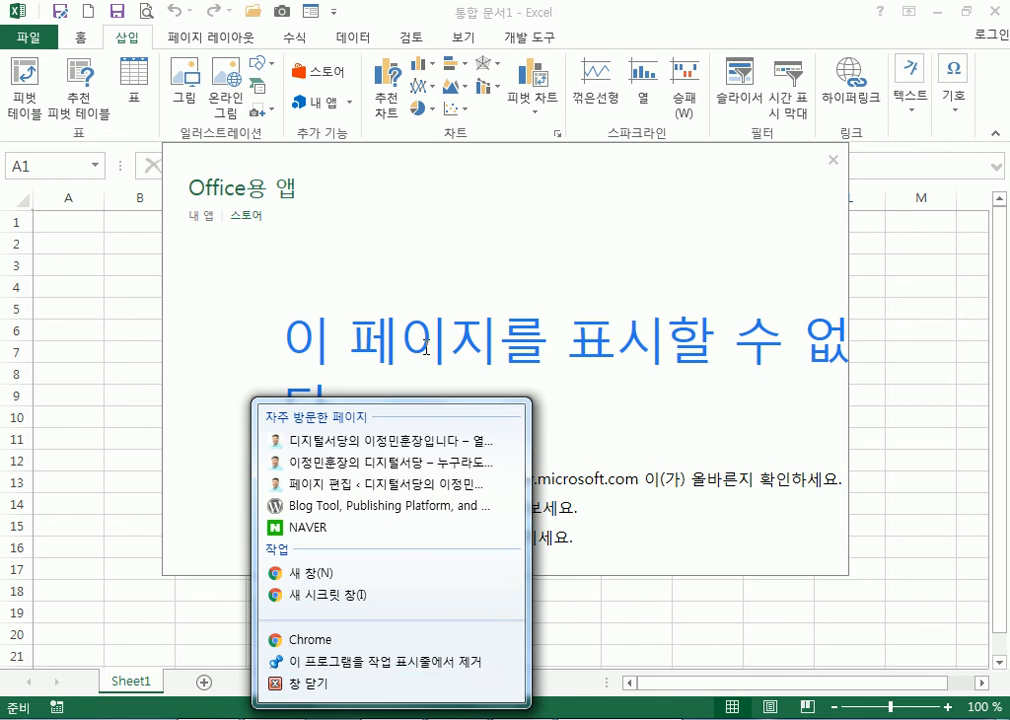
pyautogui.click(390, 718)
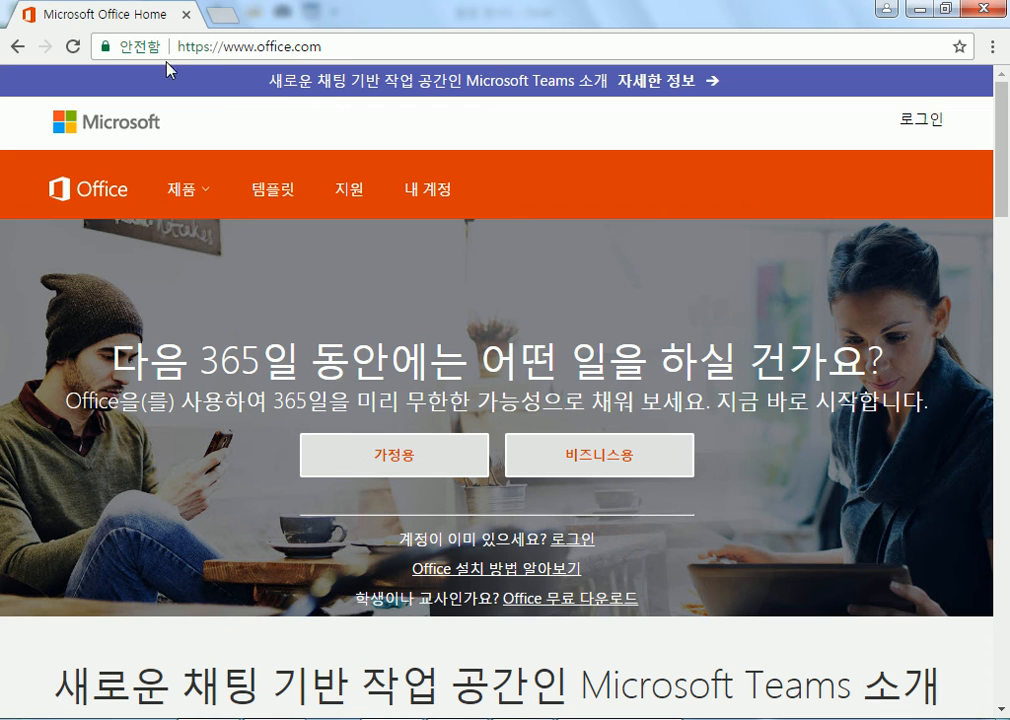
pyautogui.click(335, 48)
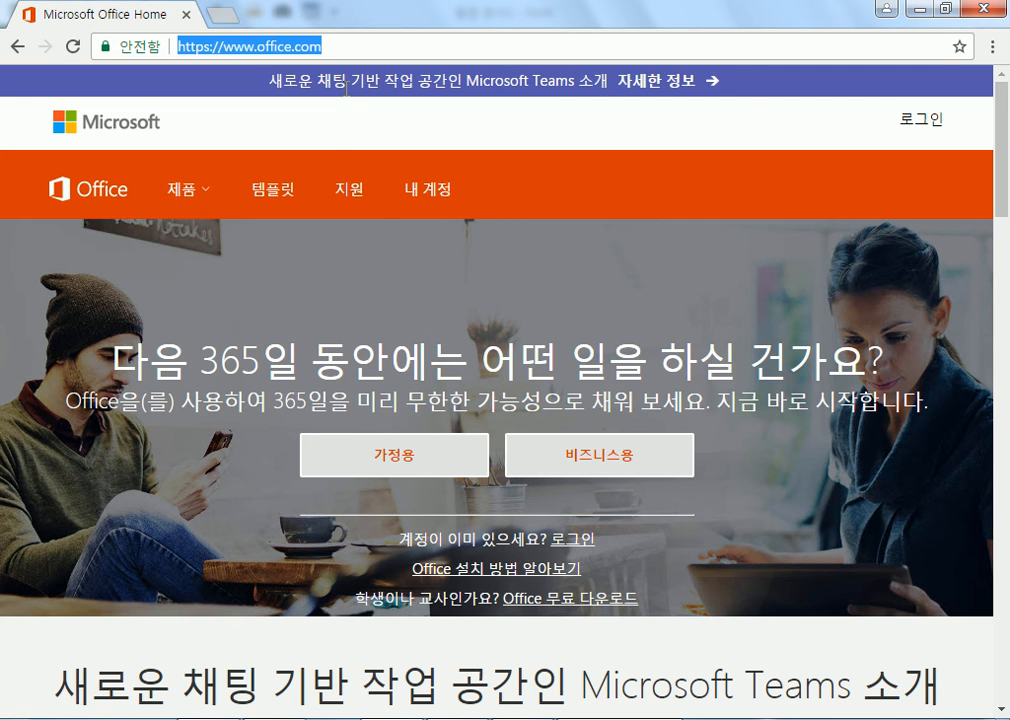
pyautogui.scroll(-4, 234, 316)
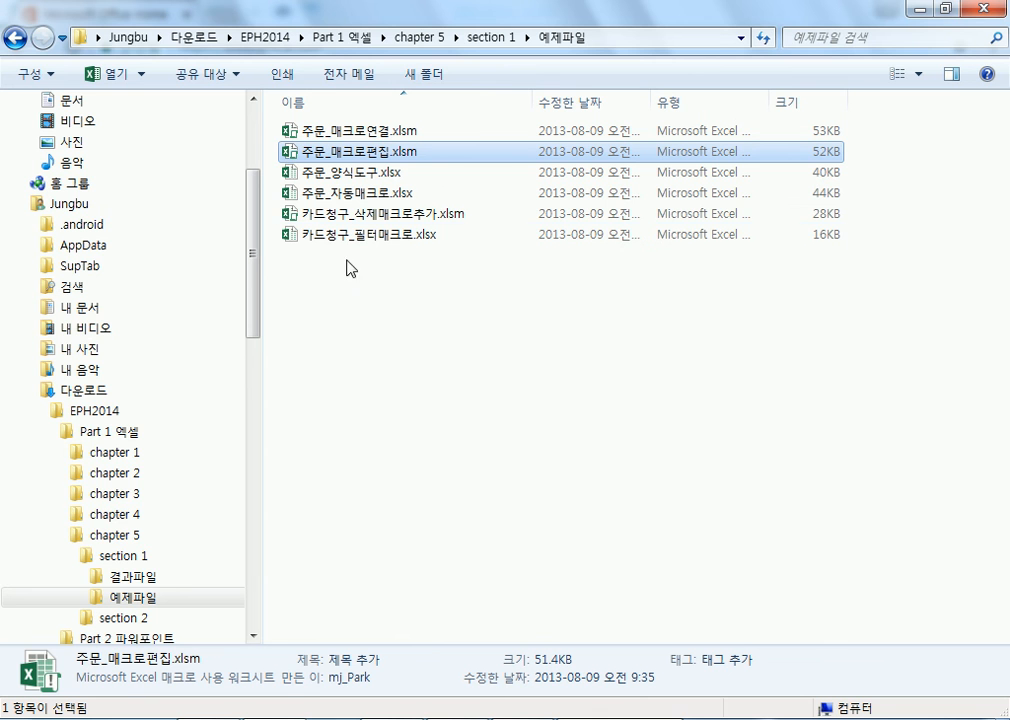
# Open 영업점별매출_앱삽입_완성.xlsx from section 2's 결과파일 folder and dismiss the Office apps error
pyautogui.click(100, 617)
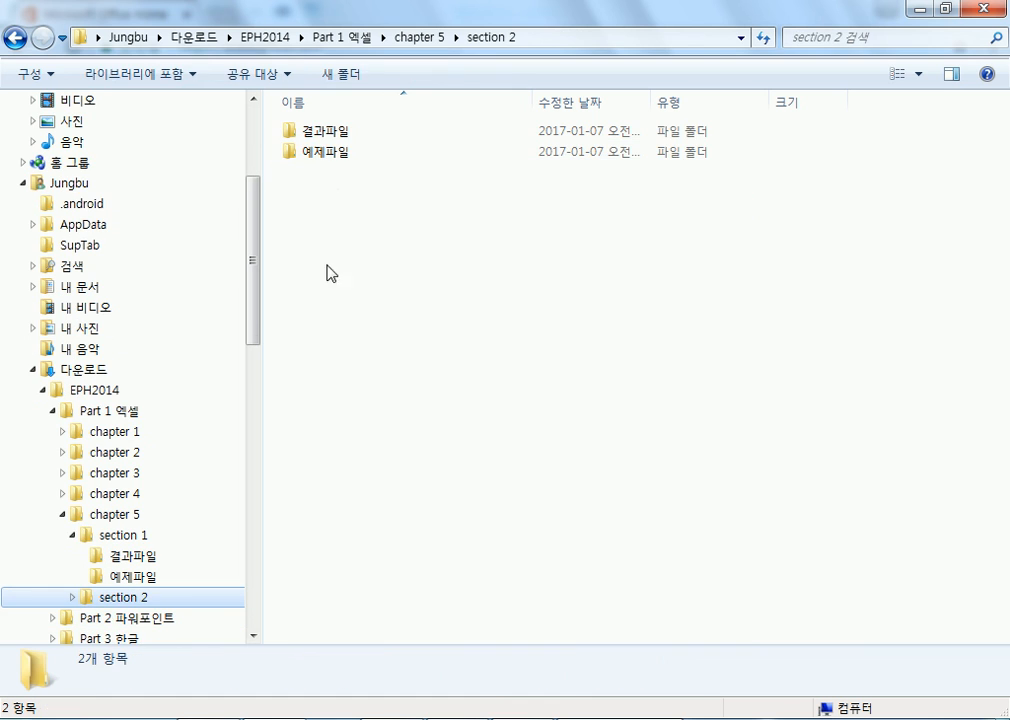
pyautogui.doubleClick(322, 152)
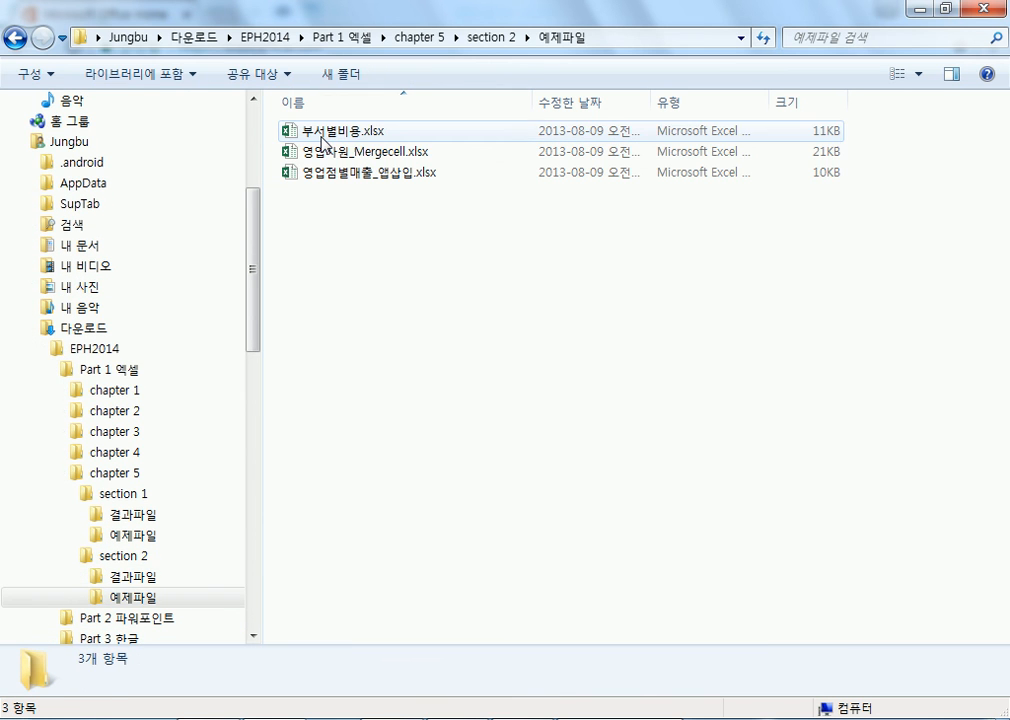
pyautogui.click(144, 577)
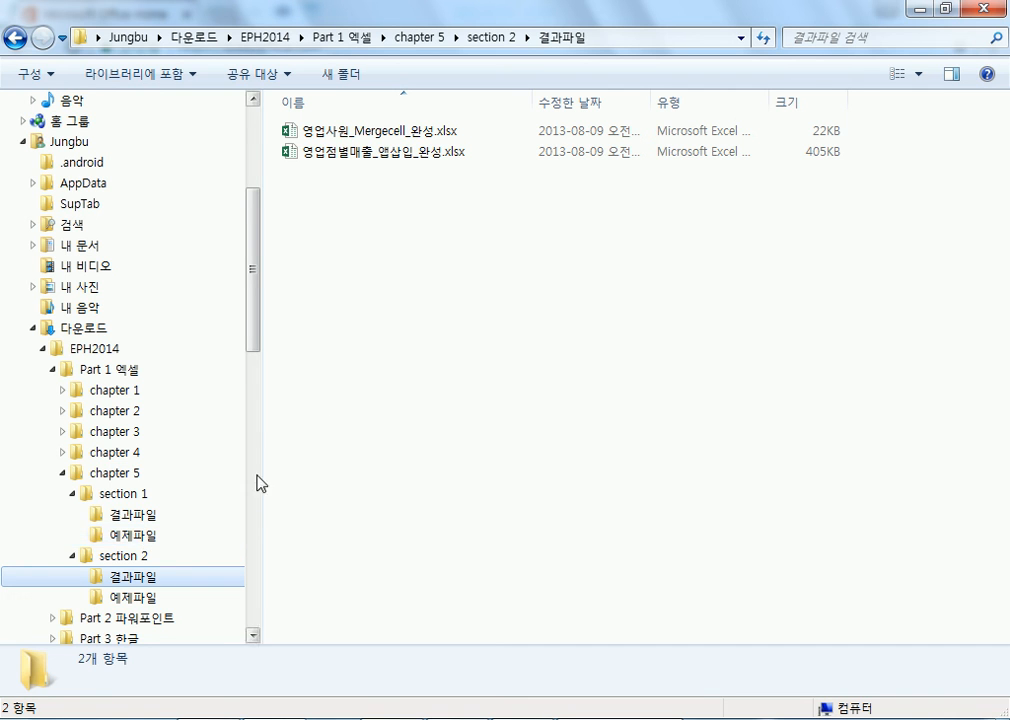
pyautogui.click(343, 158)
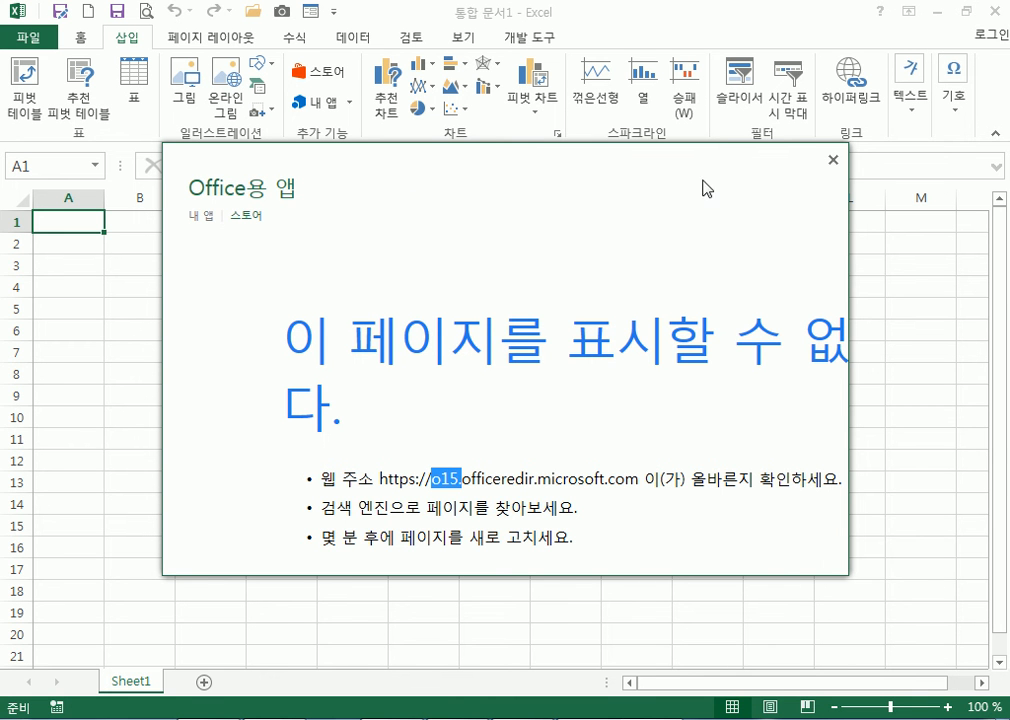
pyautogui.click(833, 159)
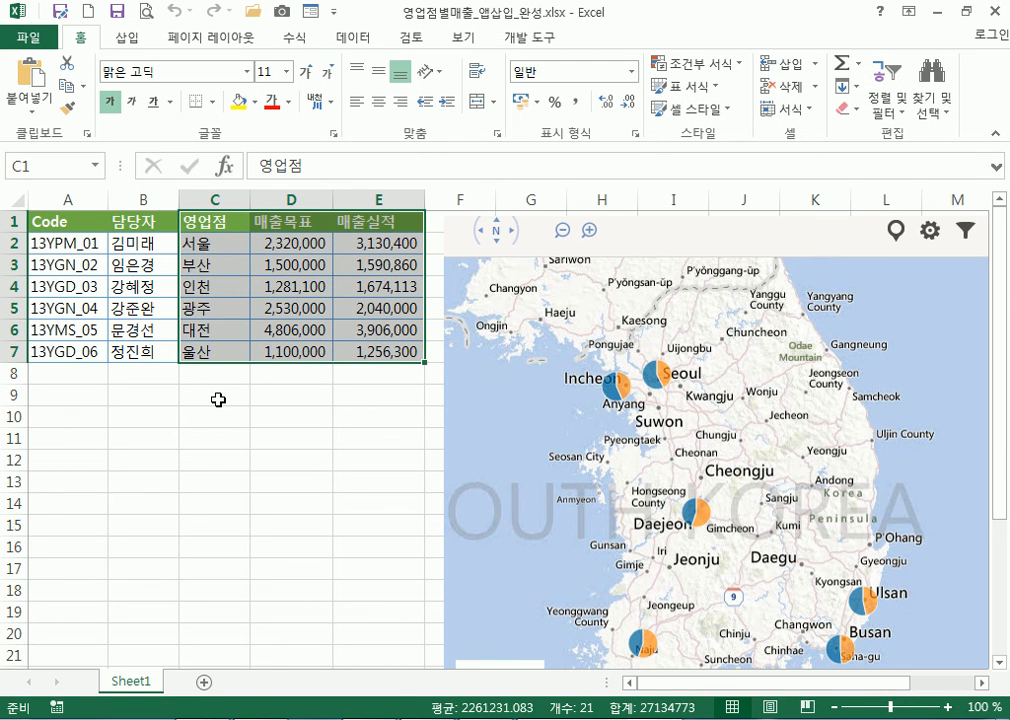
# Select the embedded map app, then the branch names in C2:C7
pyautogui.click(216, 392)
pyautogui.click(490, 380)
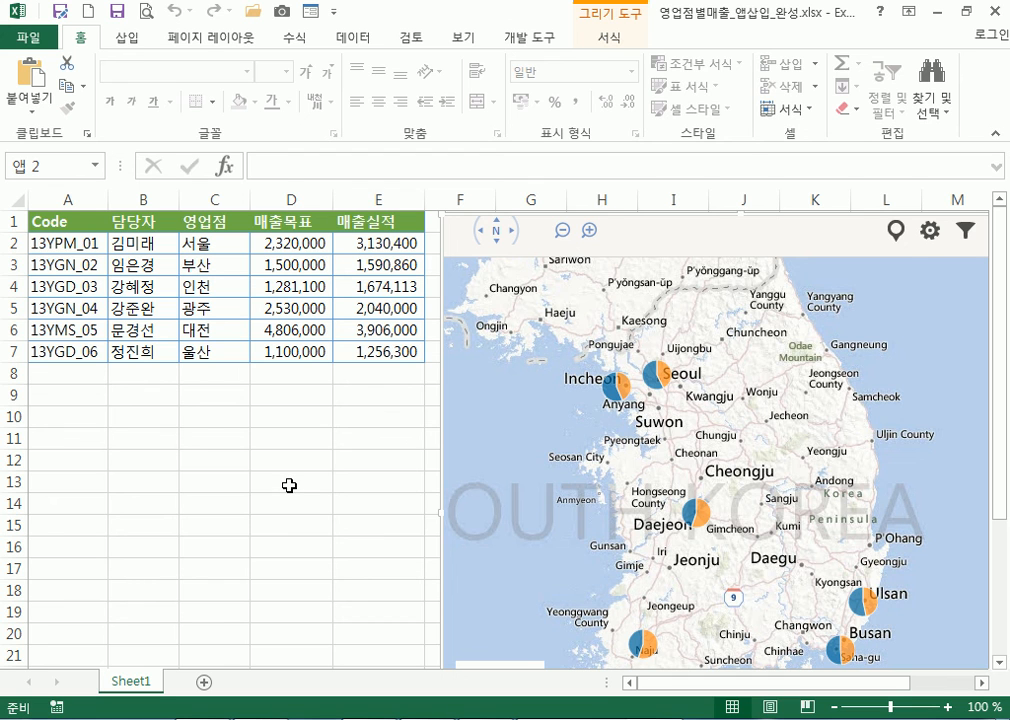
pyautogui.moveTo(207, 246); pyautogui.dragTo(213, 349)
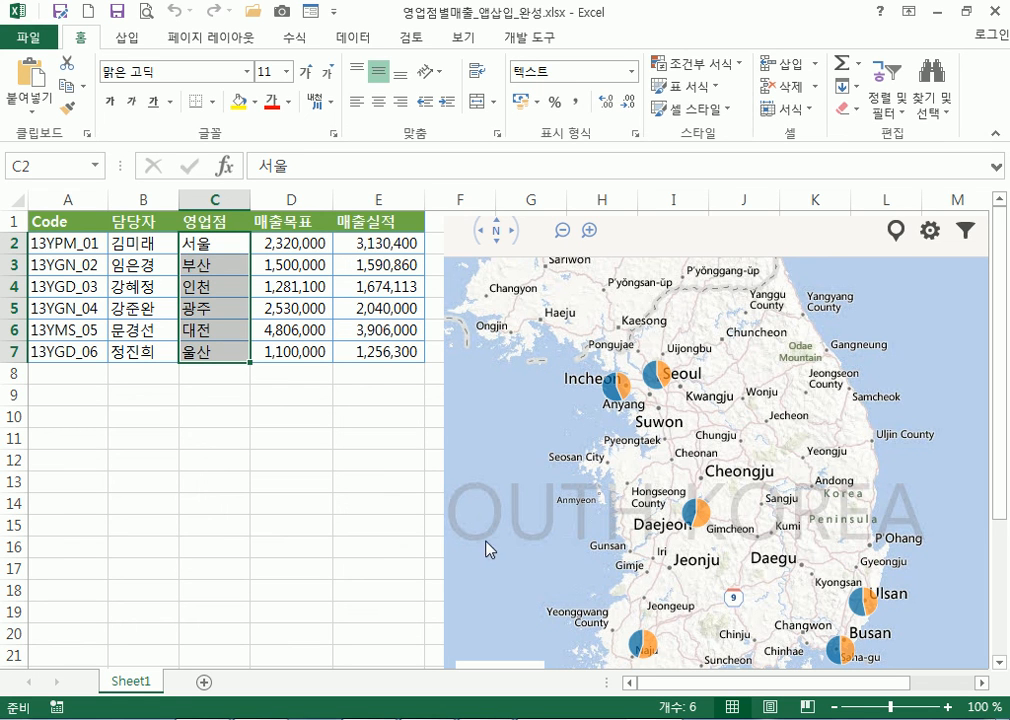
# Move to cell E10 and open the Office apps Store from the Insert tab
pyautogui.click(385, 505)
pyautogui.scroll(-2, 645, 494)
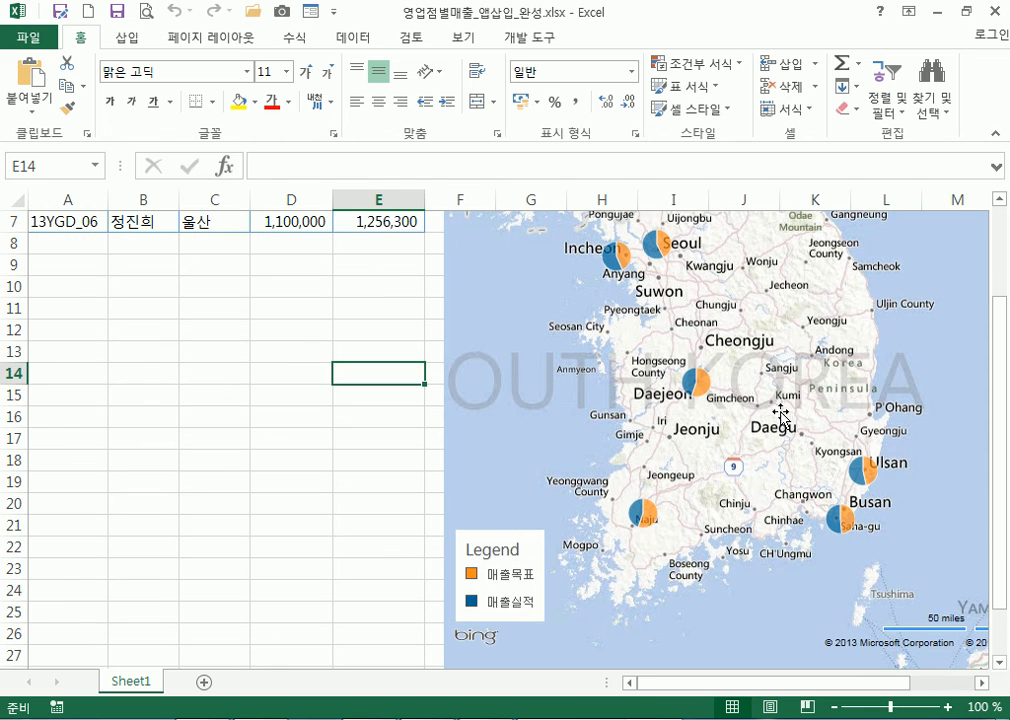
pyautogui.scroll(2, 602, 374)
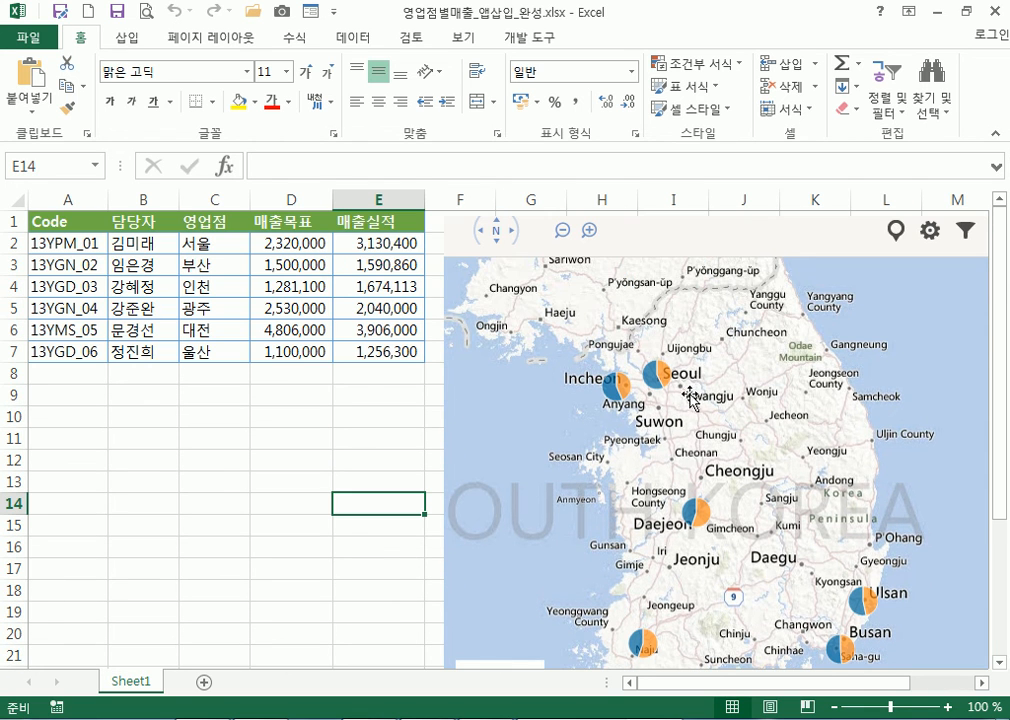
pyautogui.press('Up')
pyautogui.press('Up')
pyautogui.press('Up')
pyautogui.press('Up')
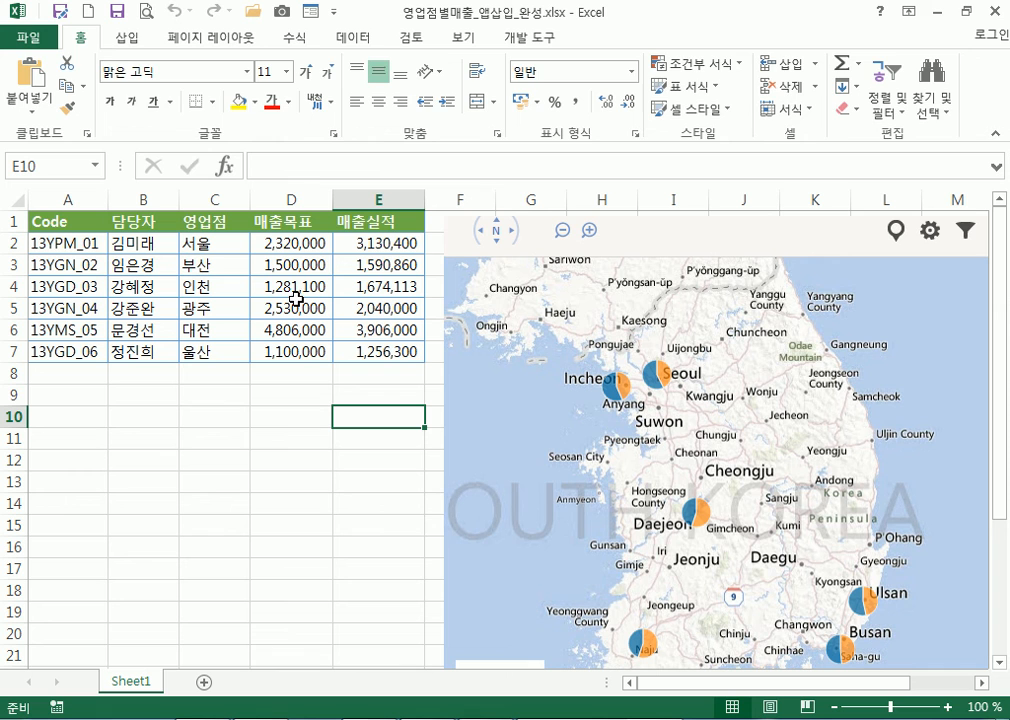
pyautogui.click(115, 37)
pyautogui.click(320, 77)
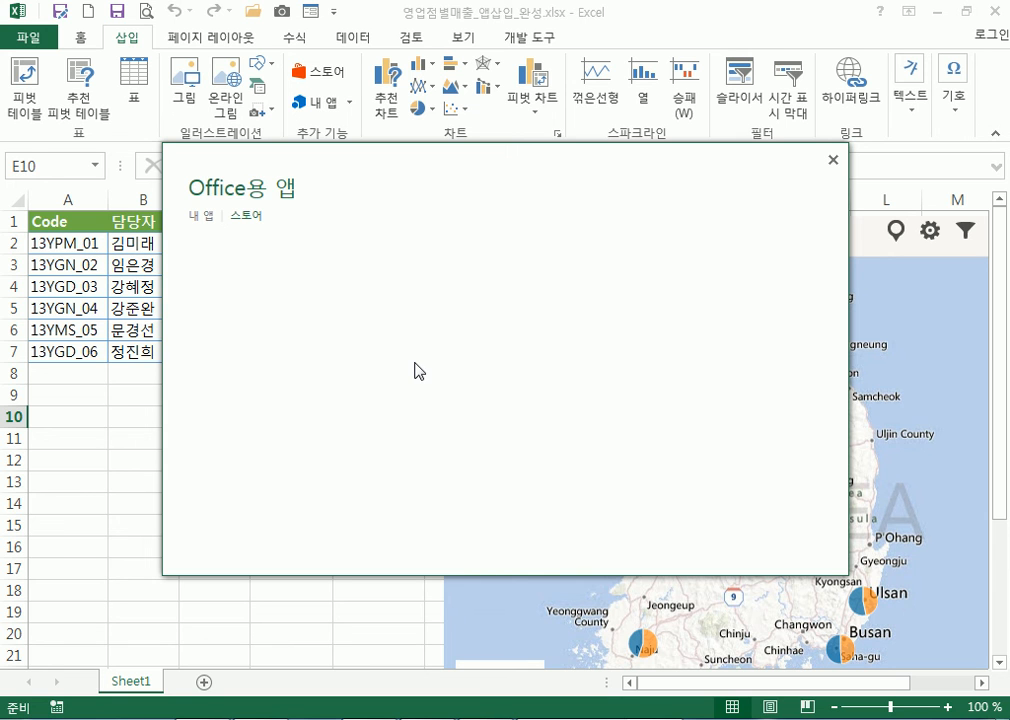
# Reload the Office apps store listing, browse its apps, then close the store window
pyautogui.click(238, 222)
pyautogui.click(252, 220)
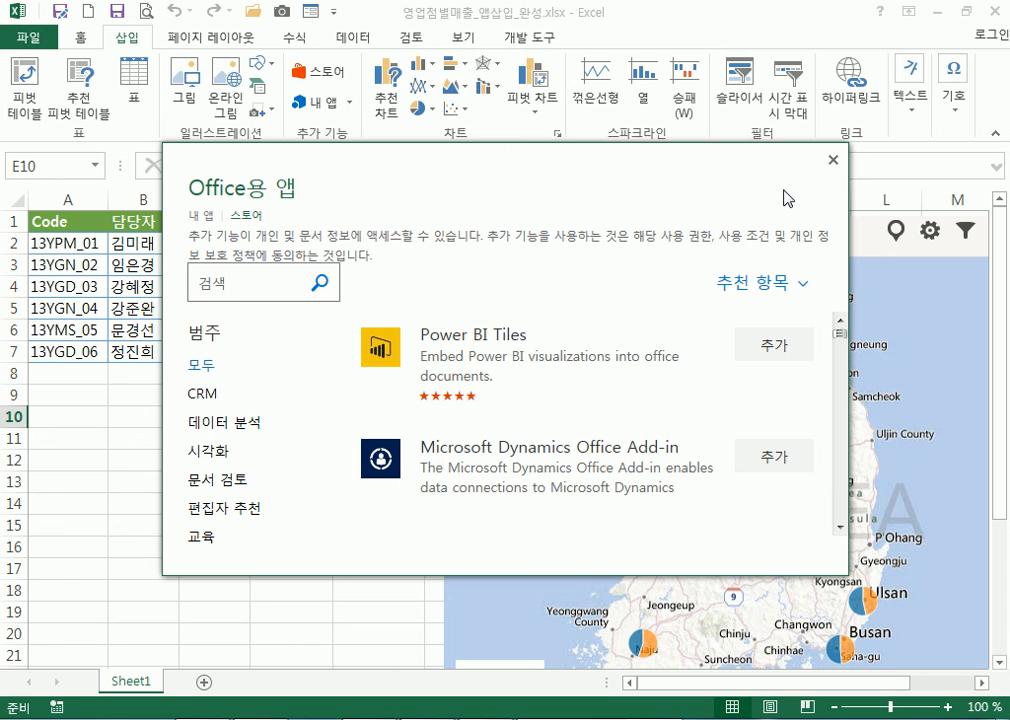
pyautogui.click(272, 280)
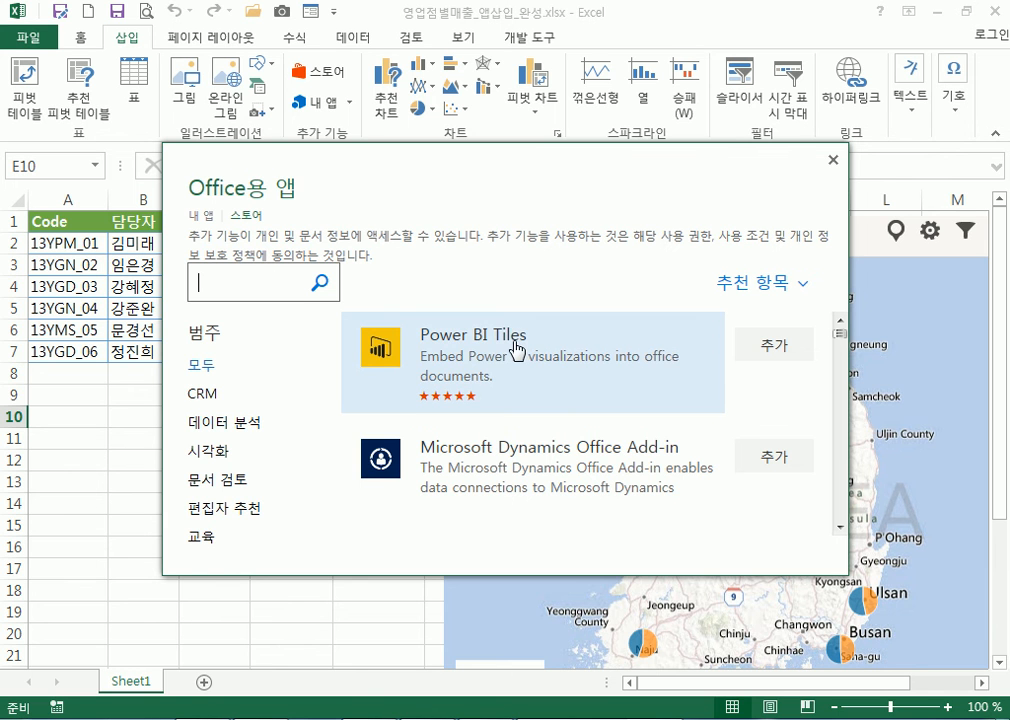
pyautogui.scroll(-3, 532, 376)
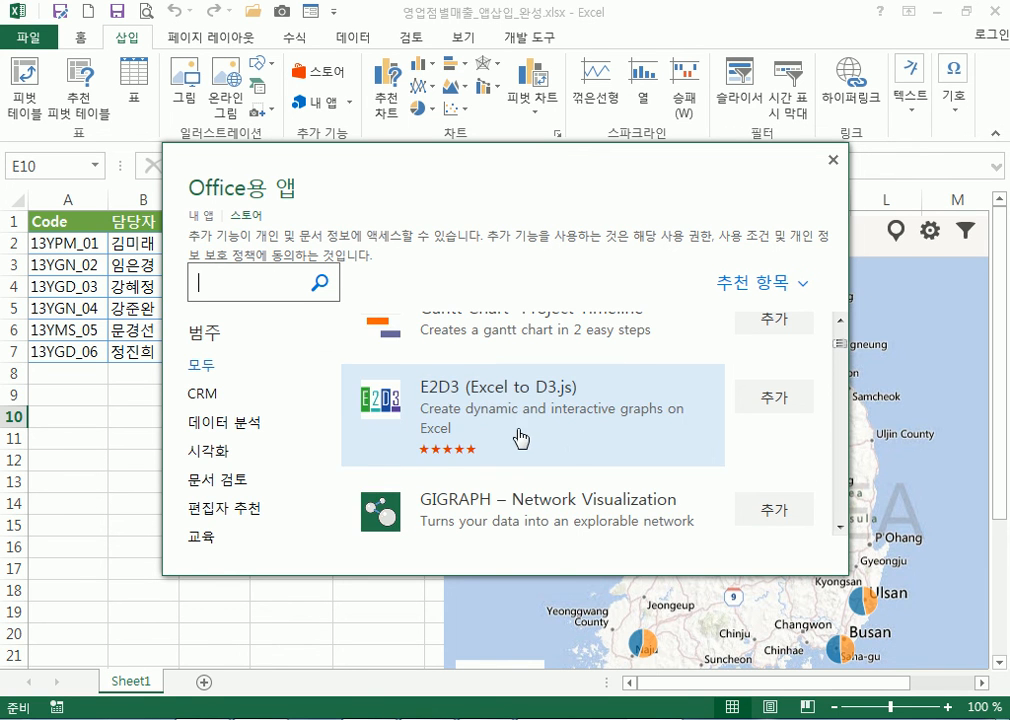
pyautogui.click(833, 160)
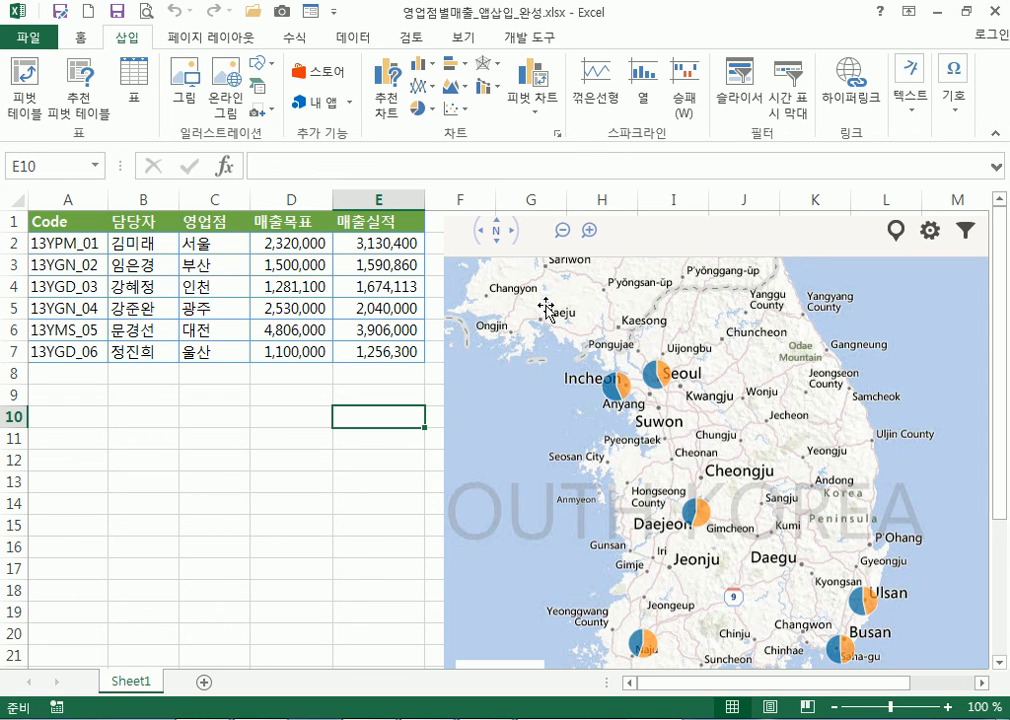
pyautogui.moveTo(218, 244); pyautogui.dragTo(227, 356)
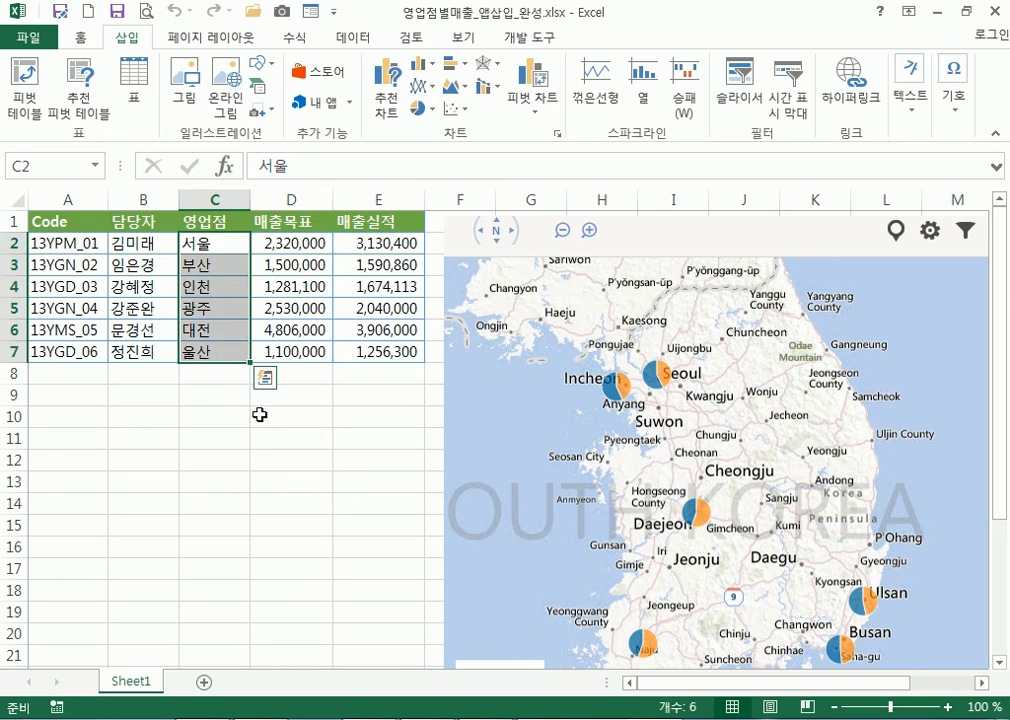
pyautogui.click(291, 438)
pyautogui.click(640, 380)
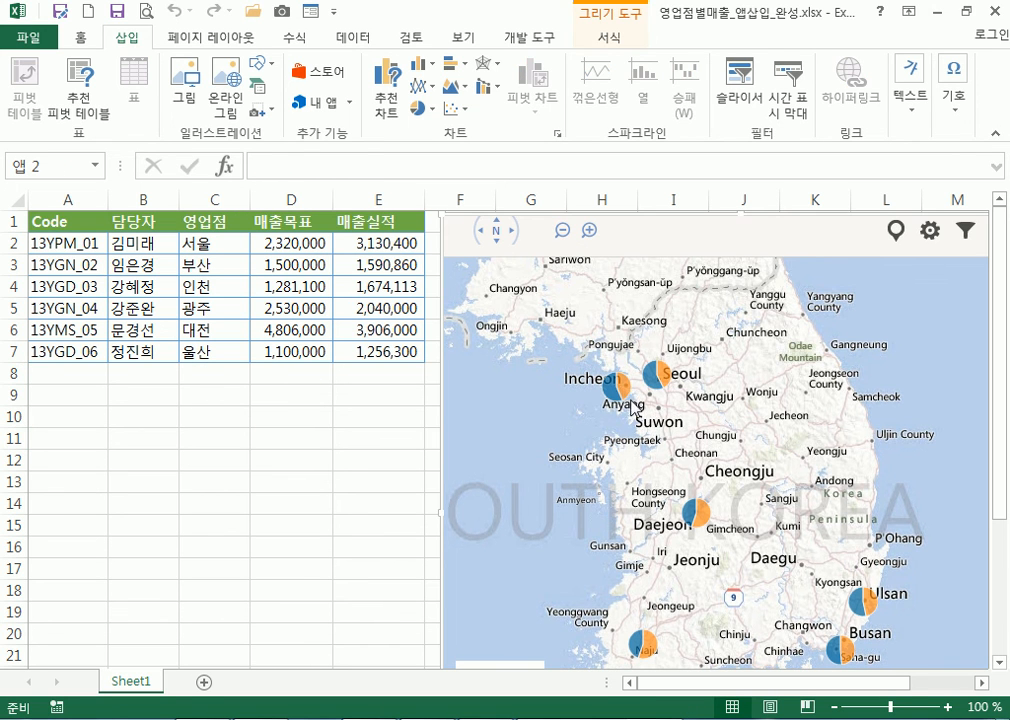
pyautogui.scroll(-3, 710, 440)
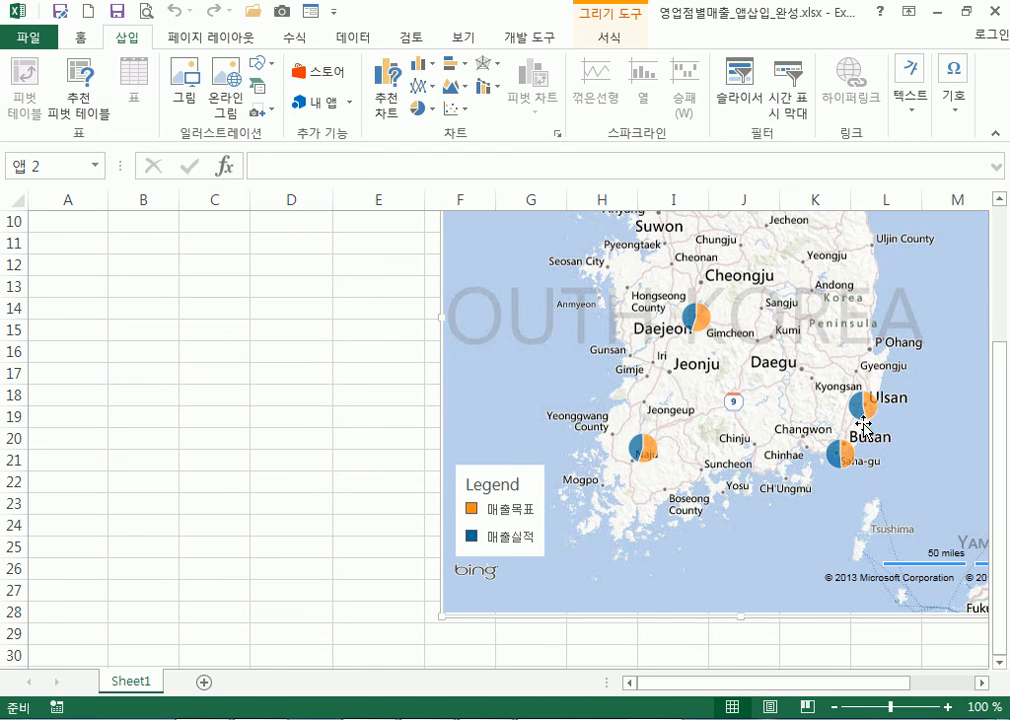
pyautogui.scroll(3, 56, 368)
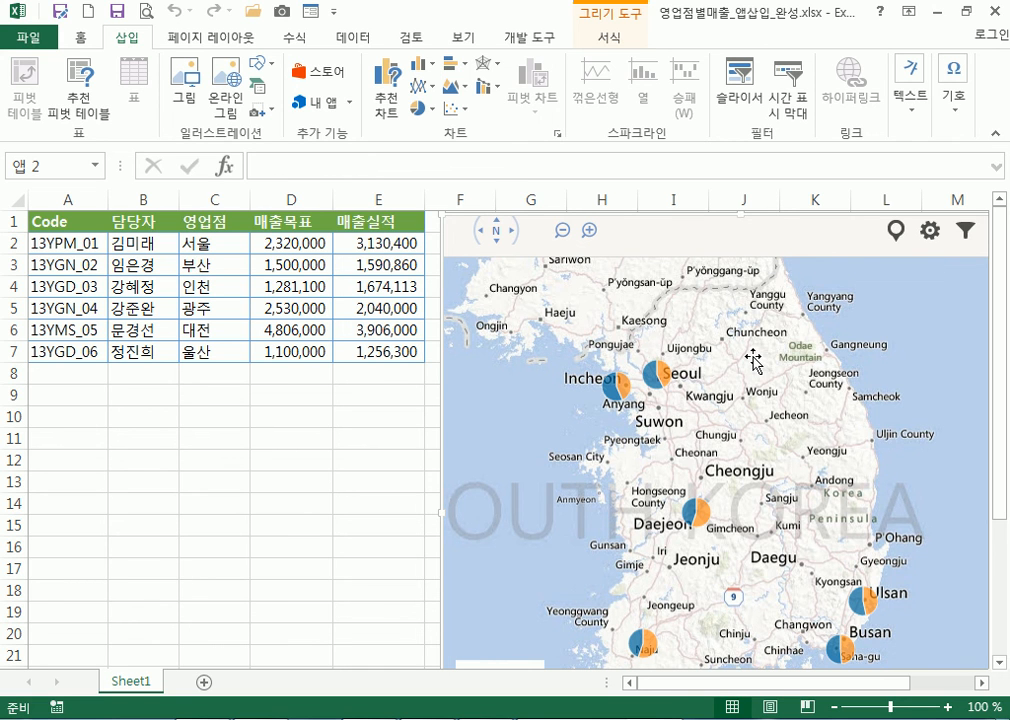
pyautogui.click(232, 540)
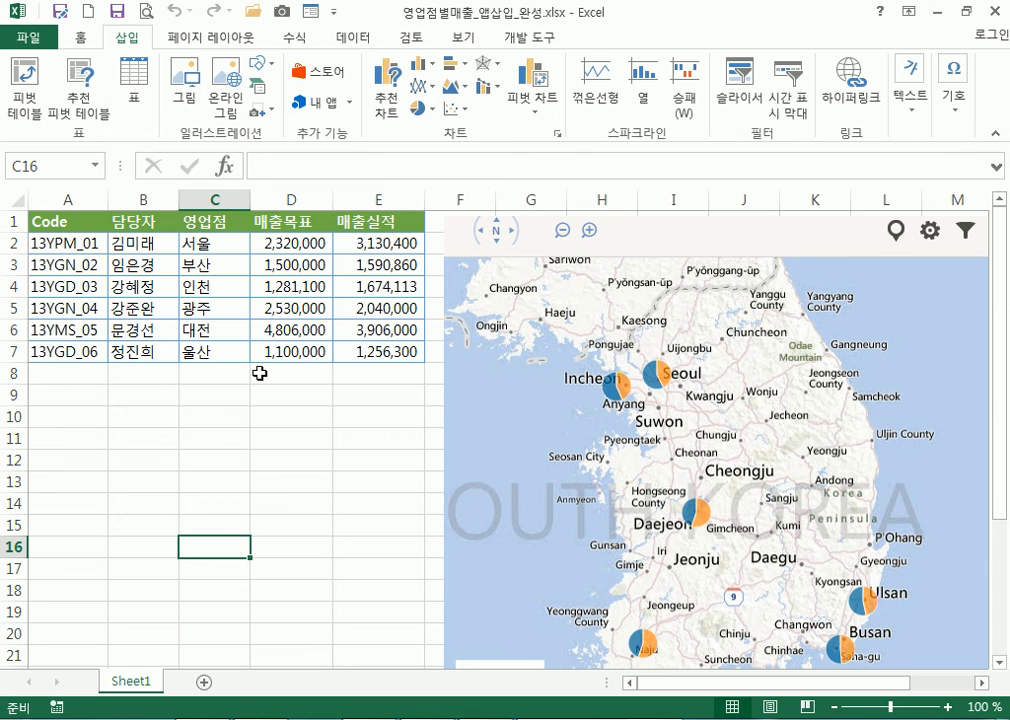
# Pick OneDrive as the location on the File backstage's Save As page
pyautogui.click(28, 38)
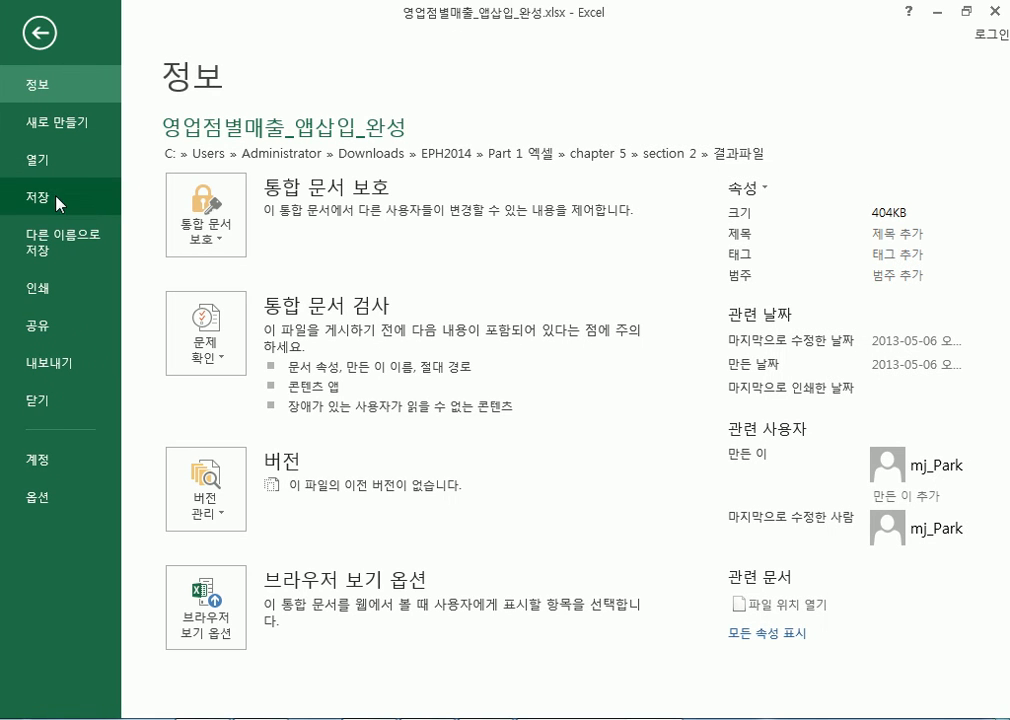
pyautogui.click(110, 240)
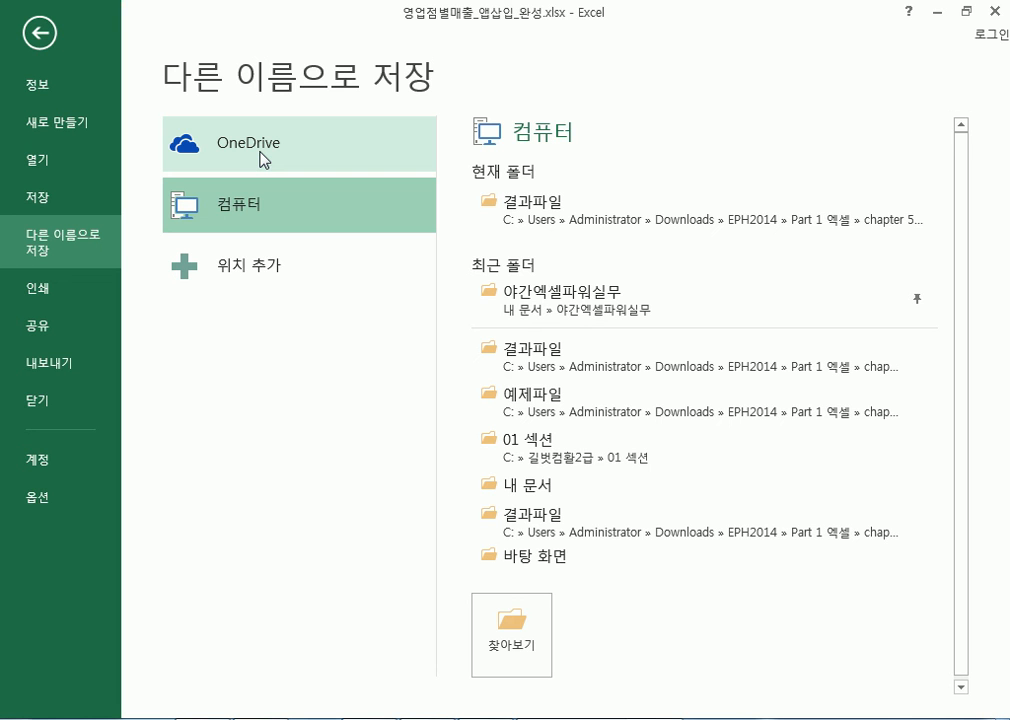
pyautogui.click(263, 158)
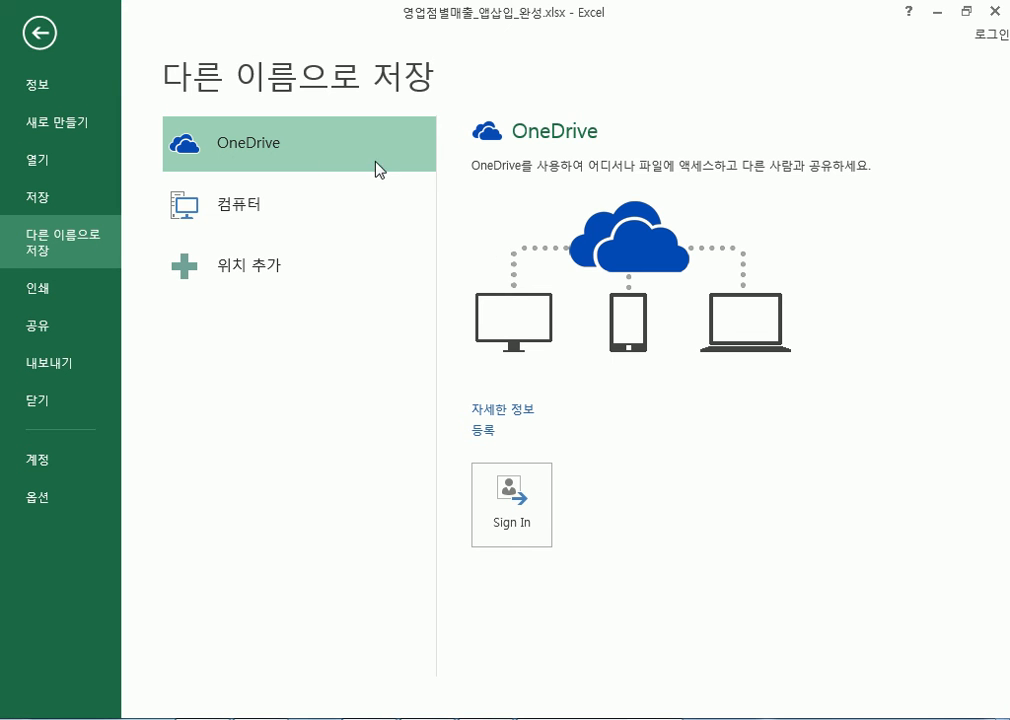
# Switch to the Open page and select OneDrive as the place to open from
pyautogui.click(66, 124)
pyautogui.click(50, 161)
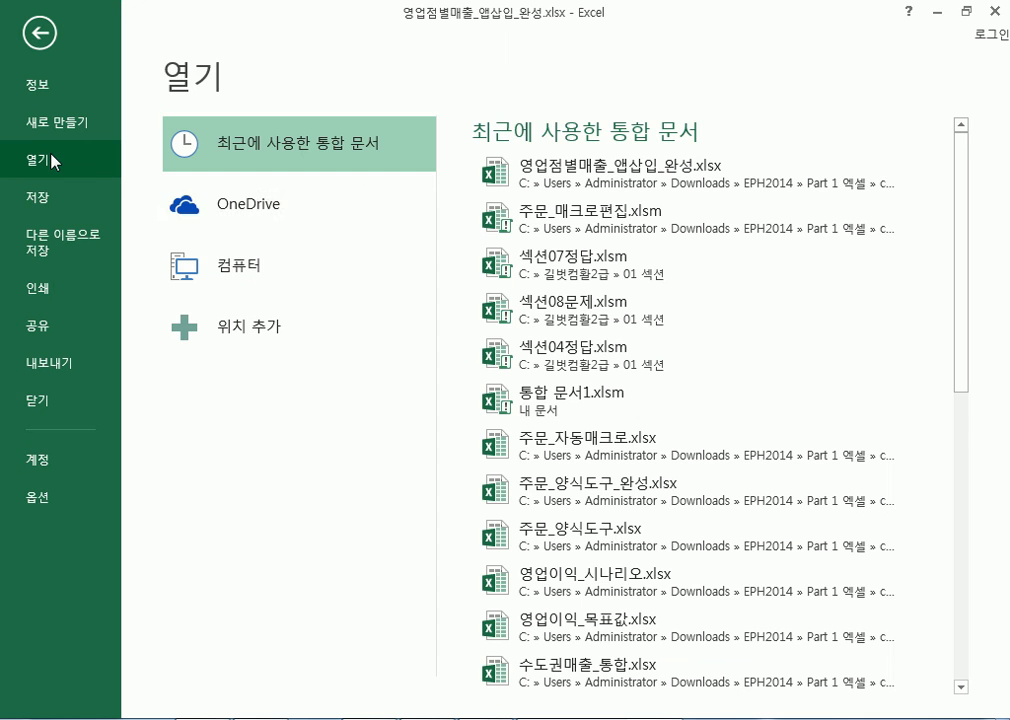
pyautogui.click(237, 208)
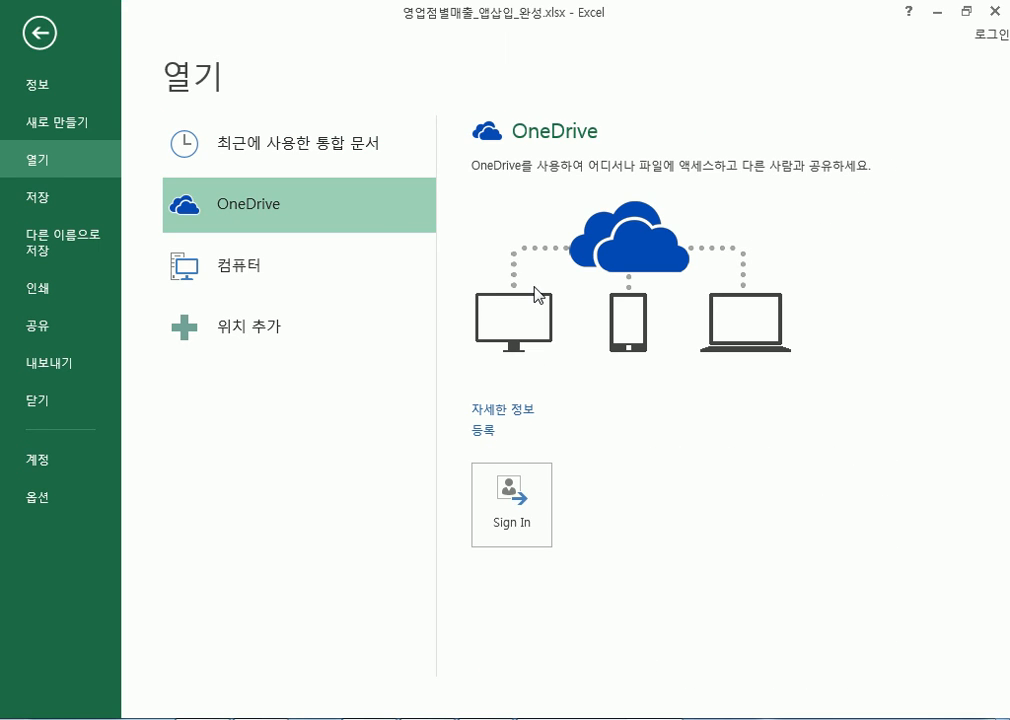
# Start the OneDrive sign-in, cancel it, then restart it from the Save As page
pyautogui.click(516, 514)
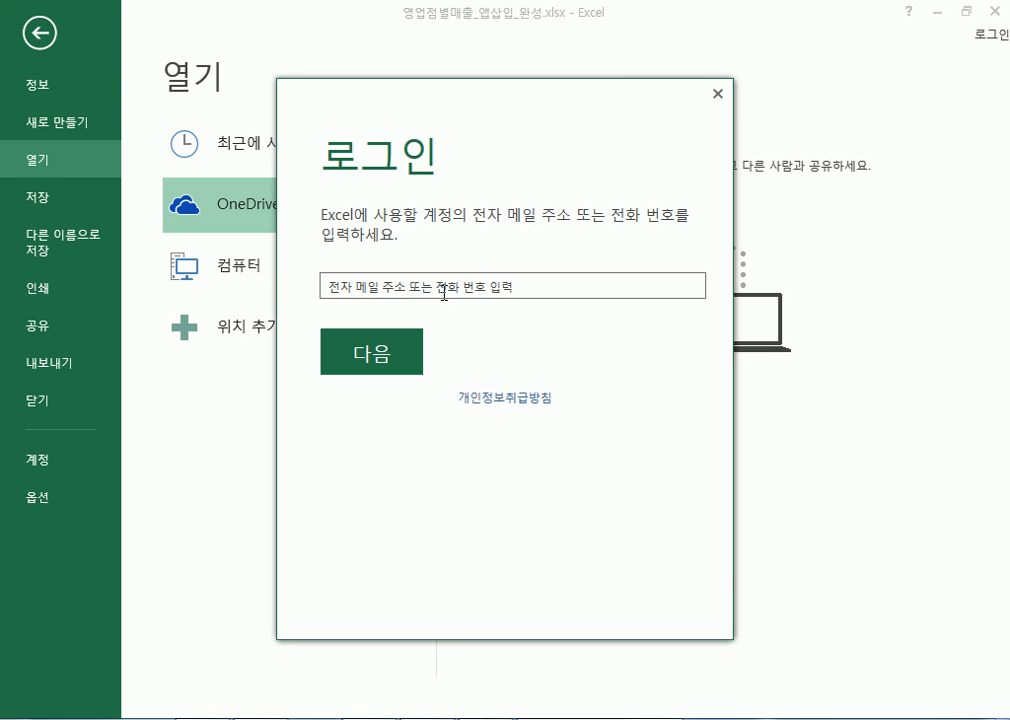
pyautogui.click(717, 93)
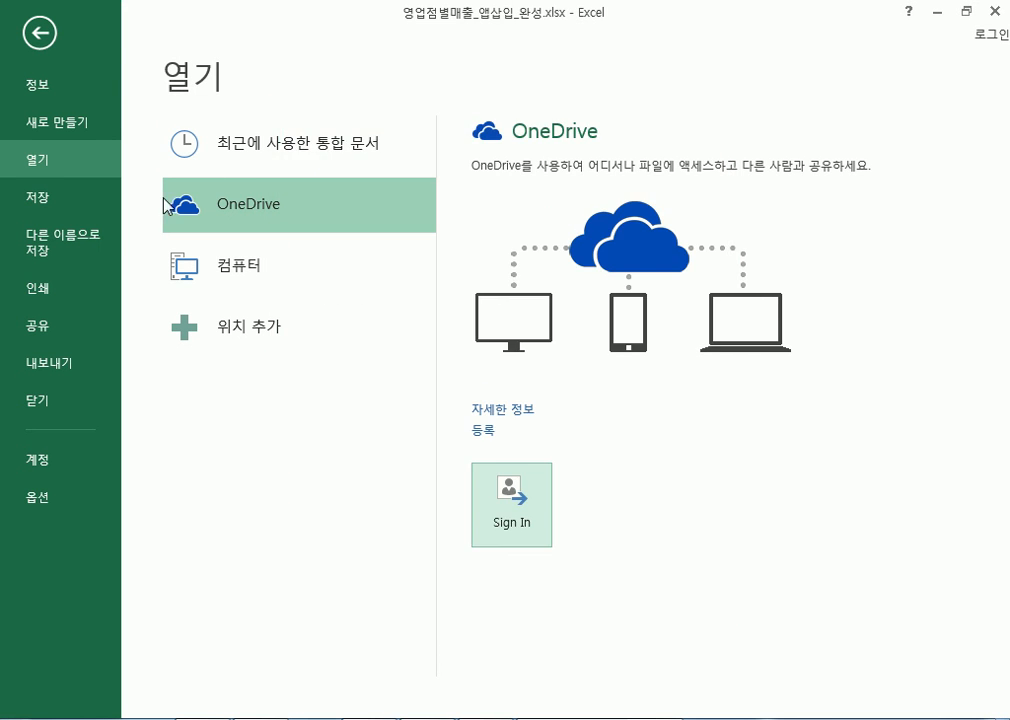
pyautogui.click(70, 248)
pyautogui.click(521, 509)
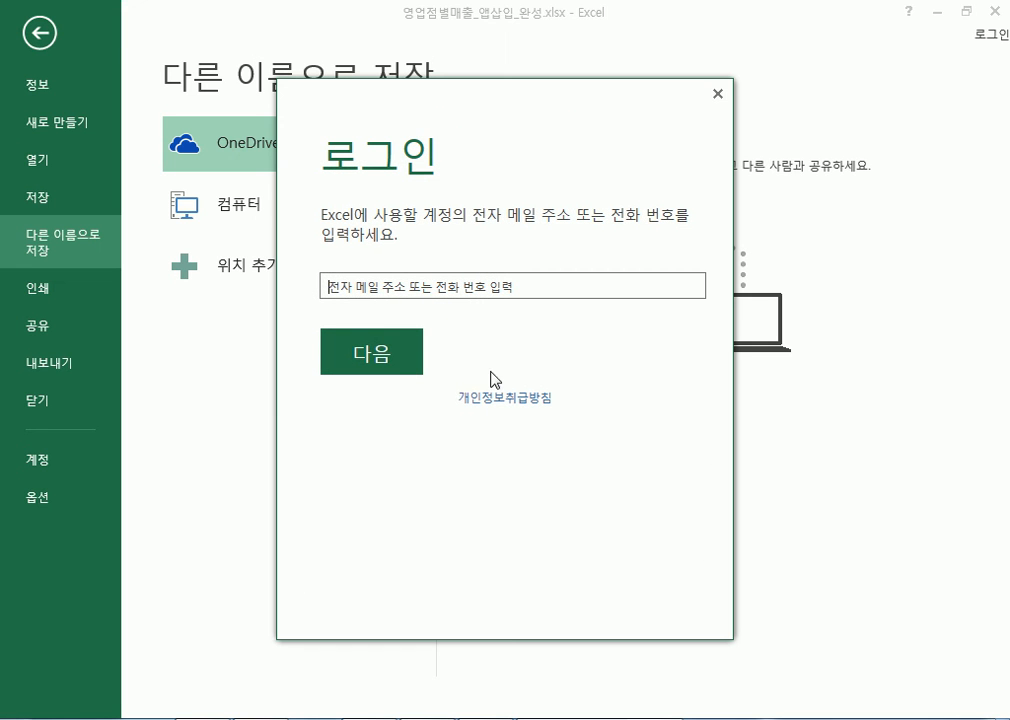
# Enter the account e-mail address in English and submit it, then close the password prompt
pyautogui.click(365, 286)
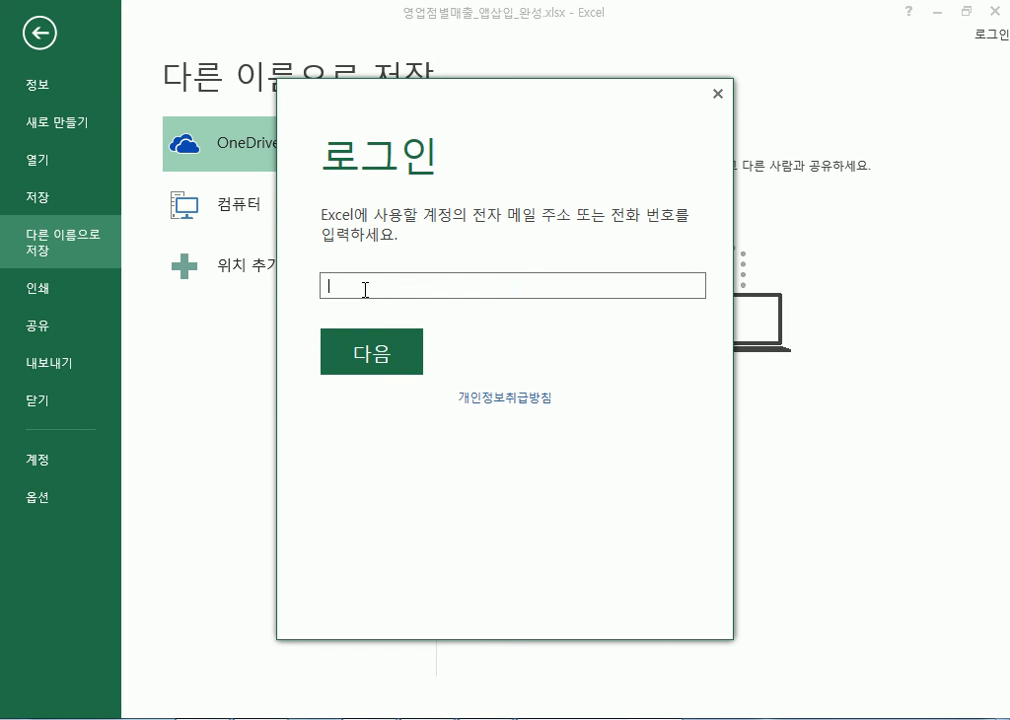
pyautogui.hotkey('ctrl', 'a')
pyautogui.press('BackSpace')
pyautogui.press('Hangul')
pyautogui.click(361, 356)
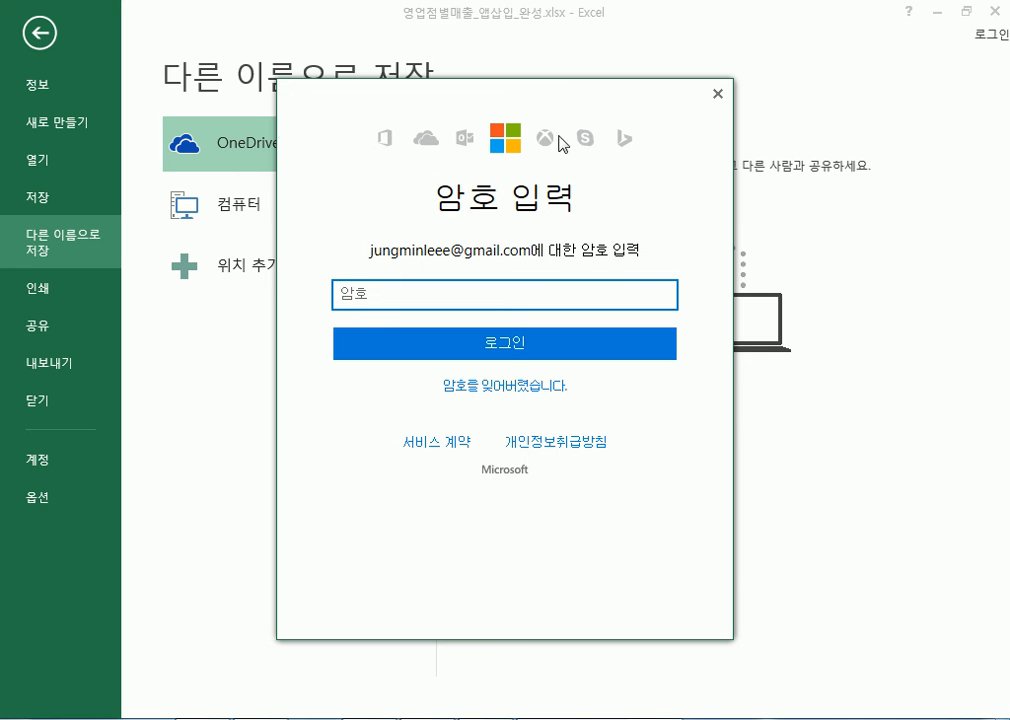
pyautogui.click(715, 96)
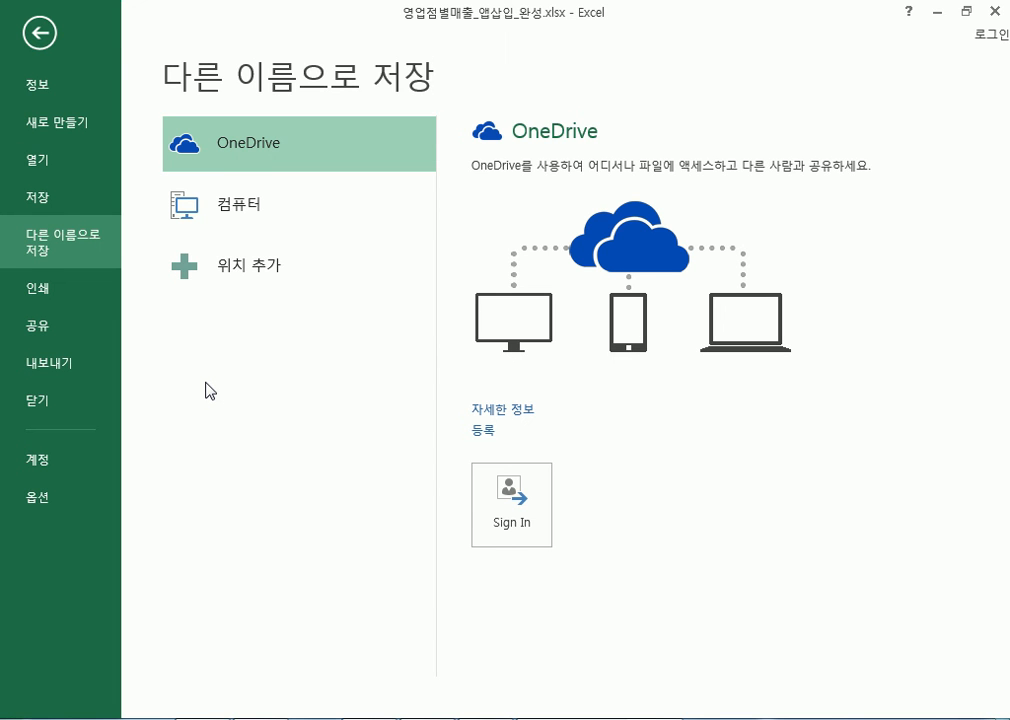
# Bring the Chrome browser window to the front from the taskbar
pyautogui.click(340, 718)
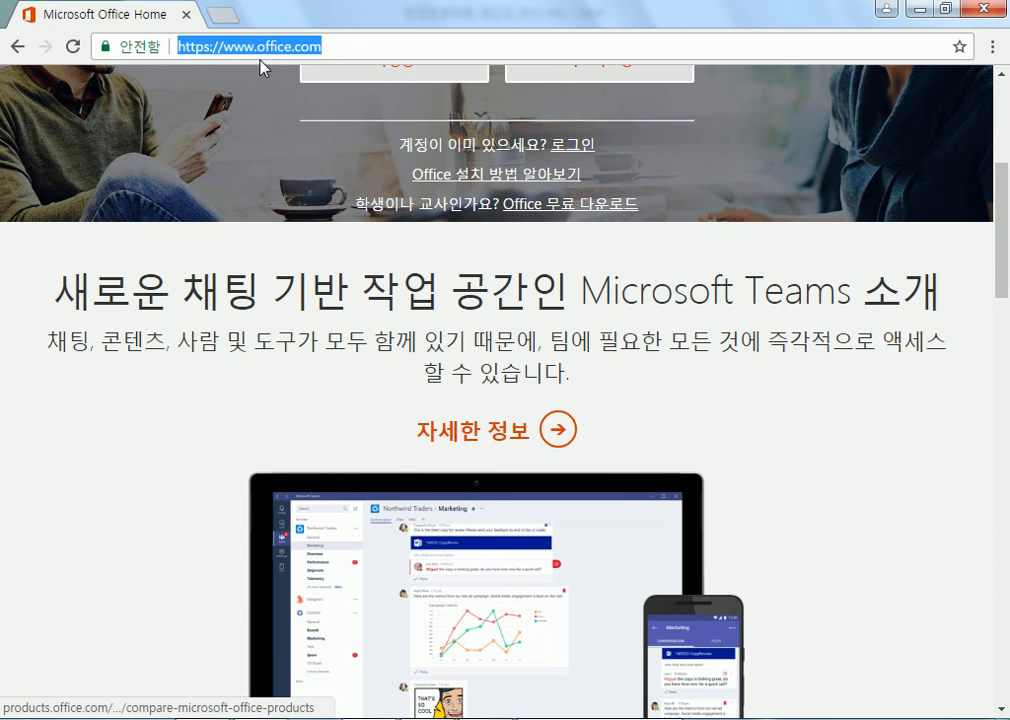
# Go back in Chrome and open the Naver website
pyautogui.click(15, 47)
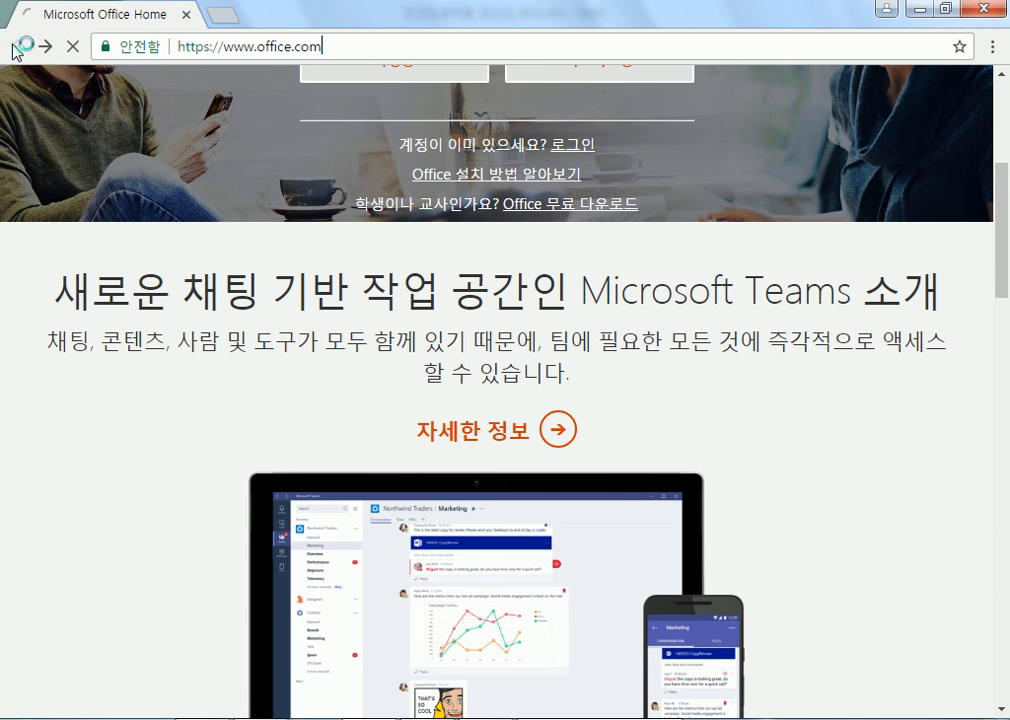
pyautogui.scroll(-6, 762, 310)
pyautogui.scroll(-3, 706, 426)
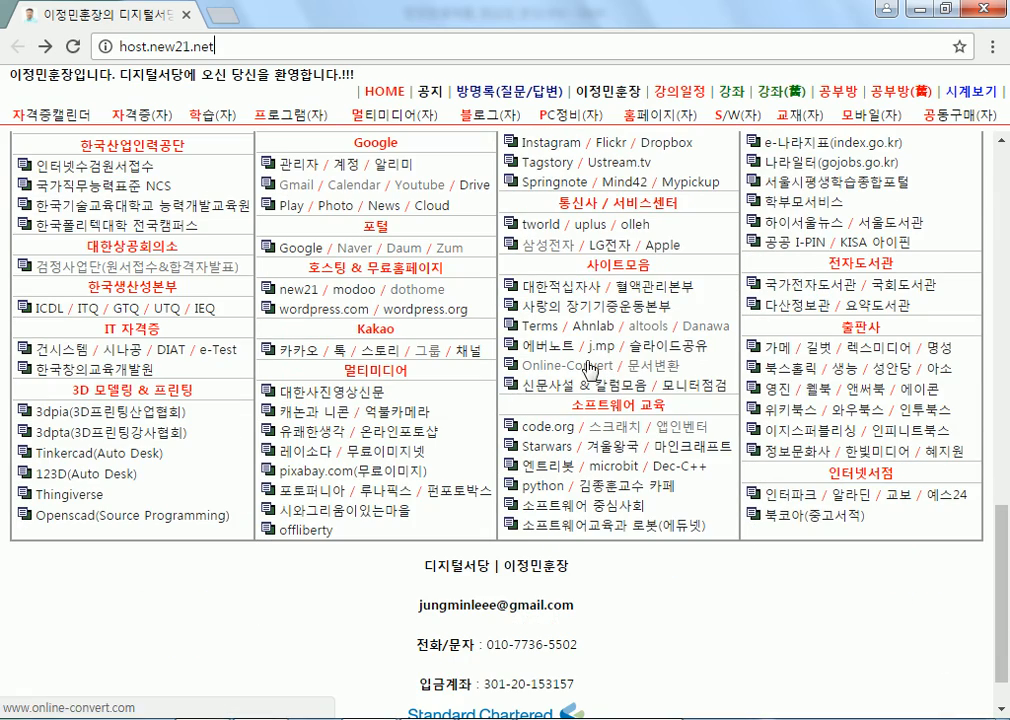
pyautogui.click(356, 248)
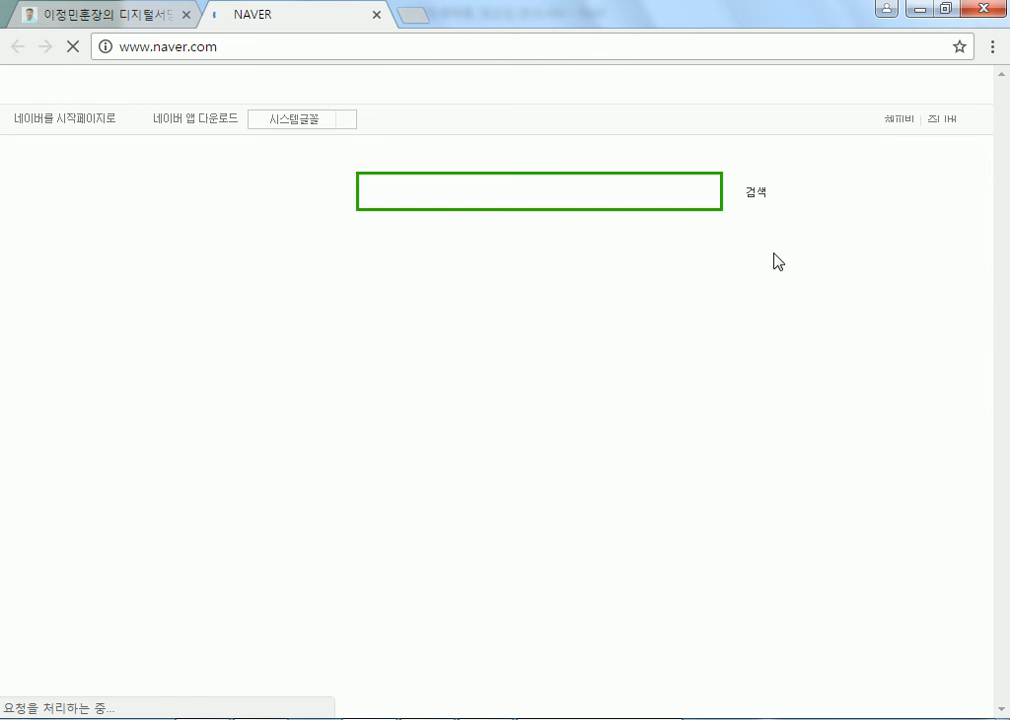
# Log in to Naver with the account ID and password
pyautogui.click(807, 360)
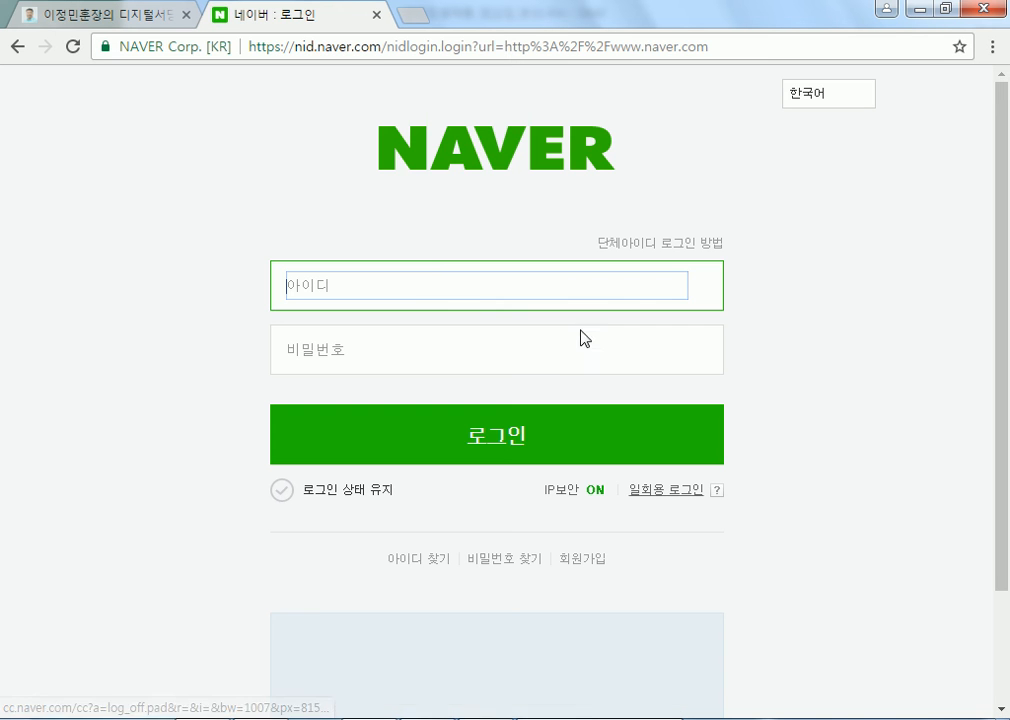
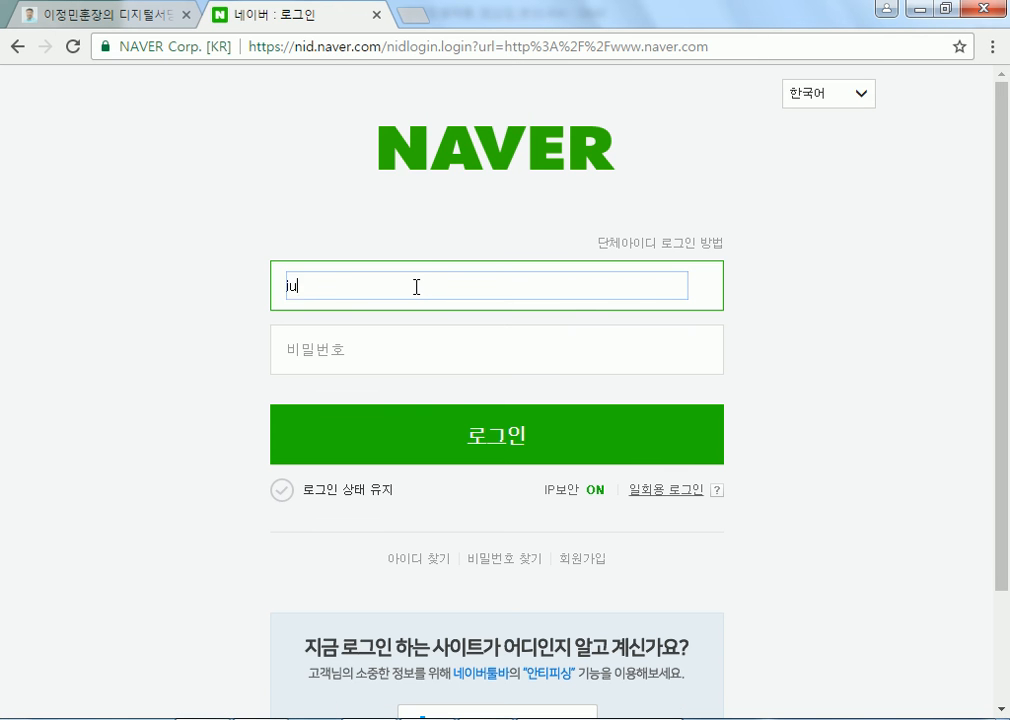
pyautogui.press('Tab')
pyautogui.write('••••••••••••')
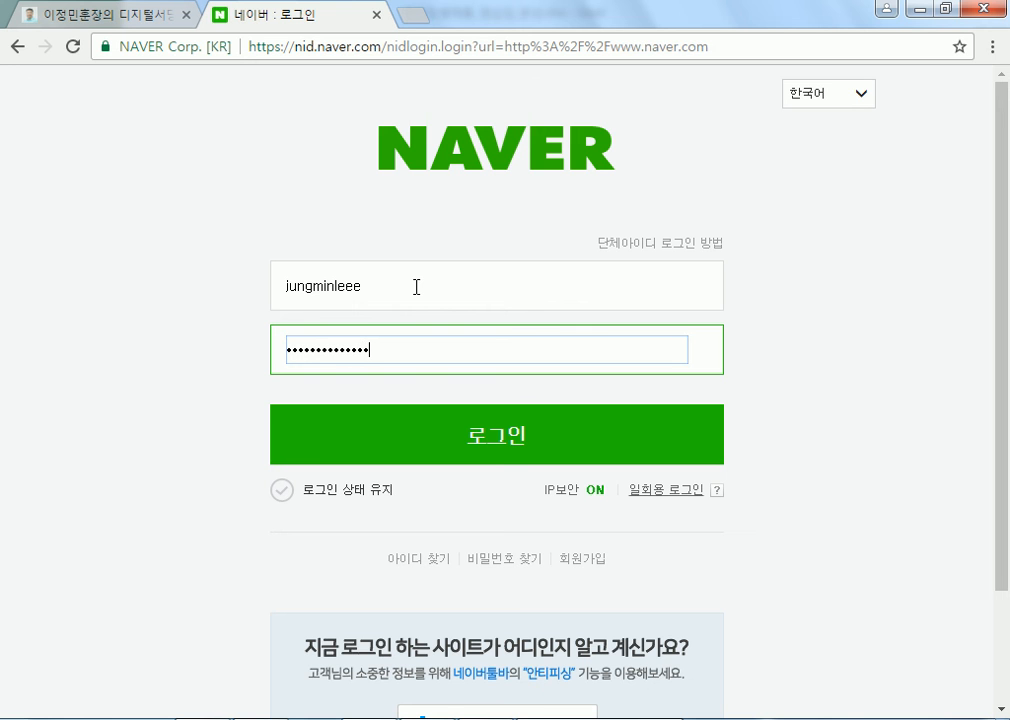
pyautogui.press('Return')
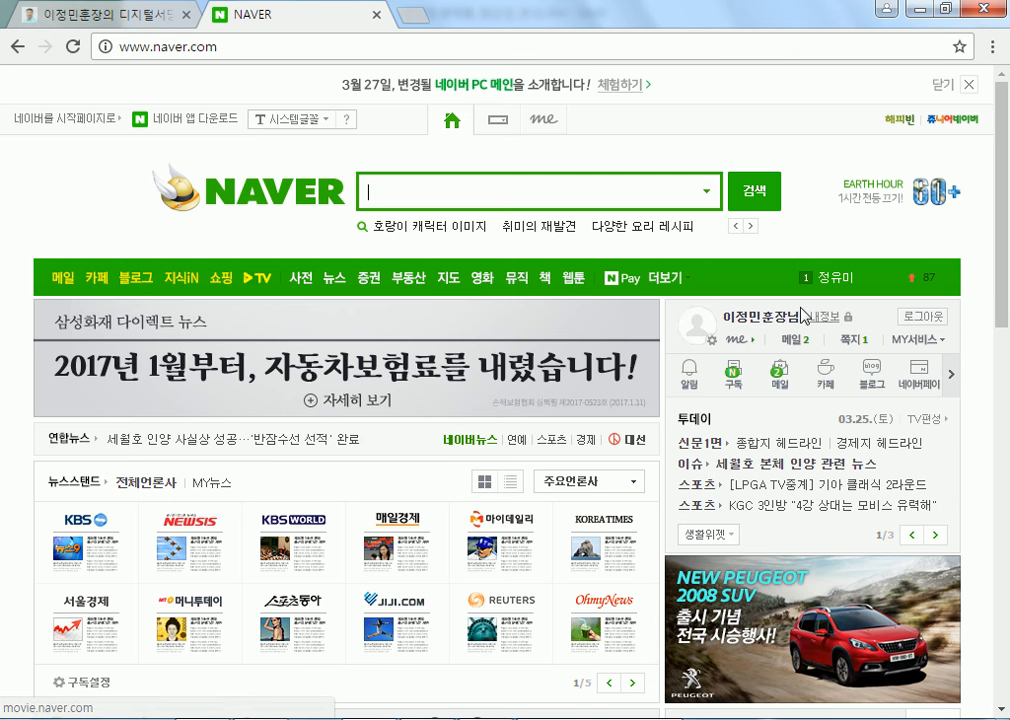
# Open Naver Cloud from the full services list and browse the stored documents
pyautogui.click(665, 278)
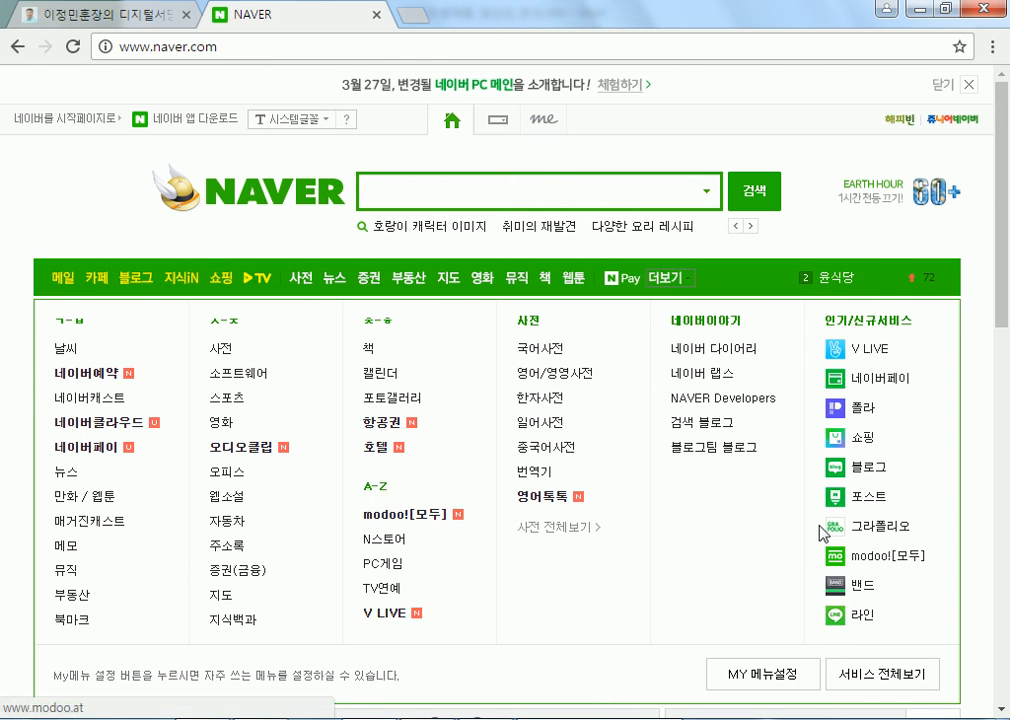
pyautogui.click(100, 422)
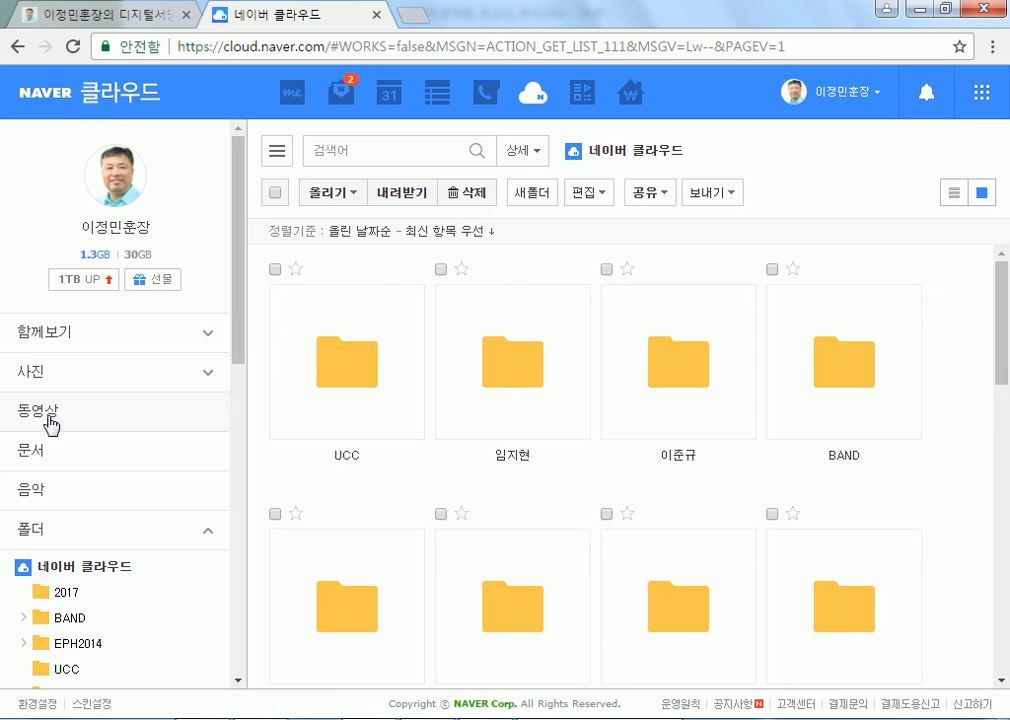
pyautogui.click(40, 452)
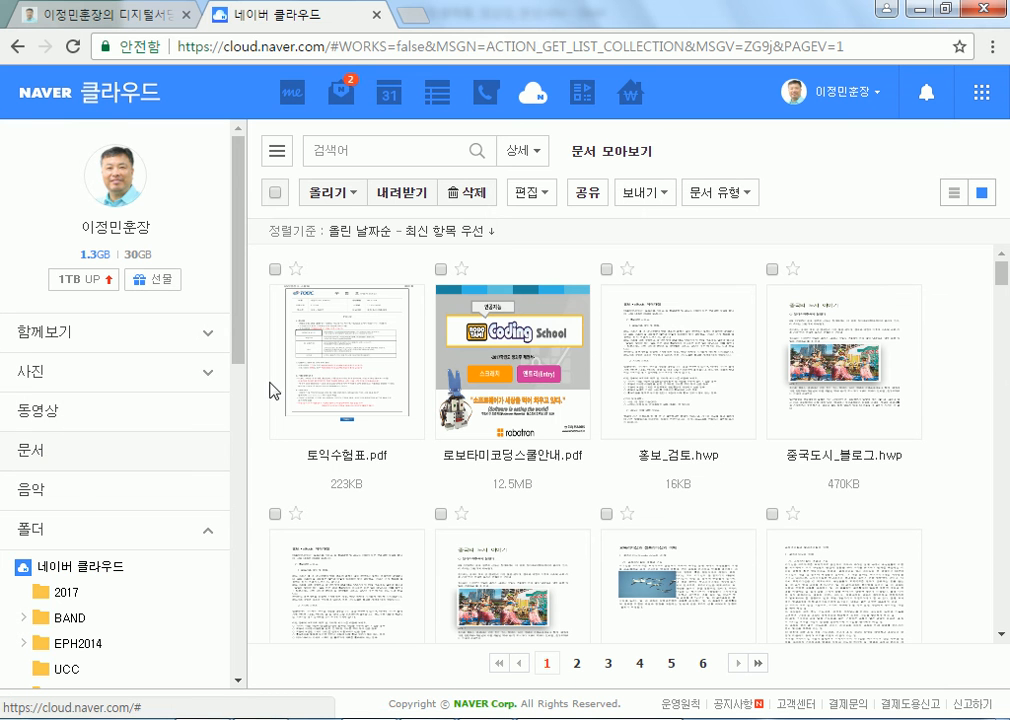
pyautogui.scroll(-5, 186, 317)
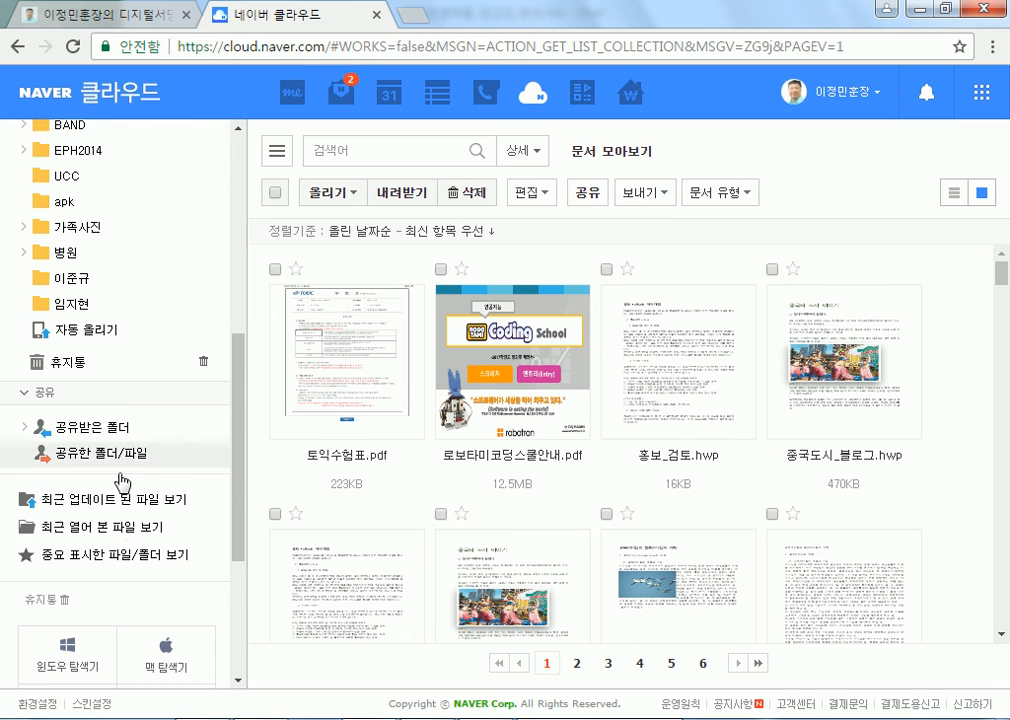
pyautogui.scroll(-3, 110, 441)
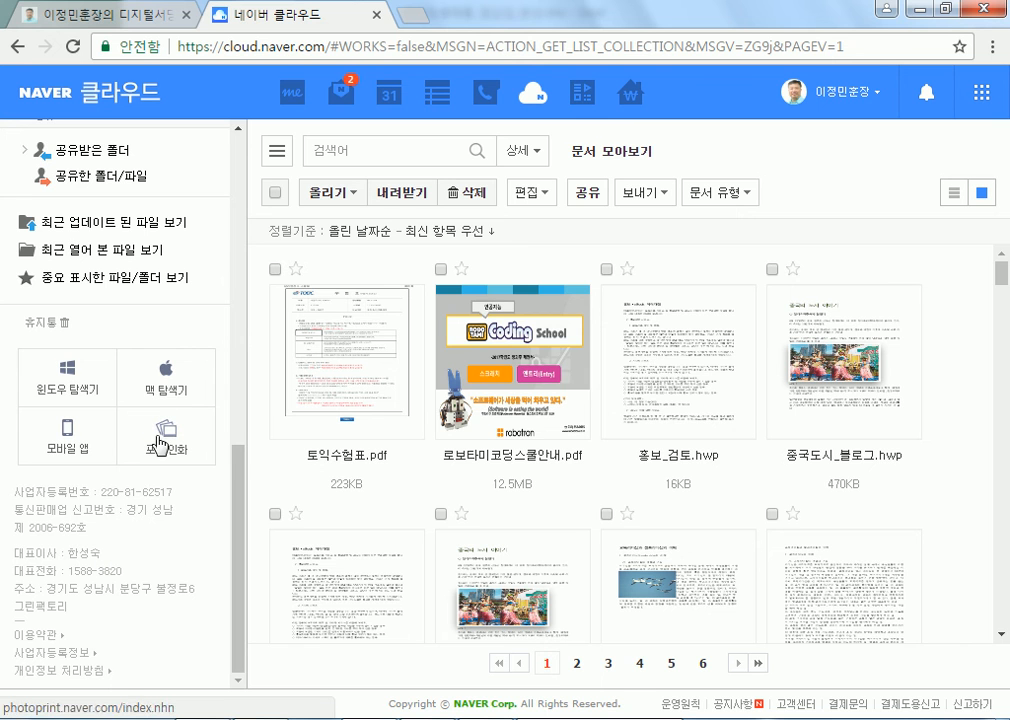
pyautogui.scroll(5, 63, 444)
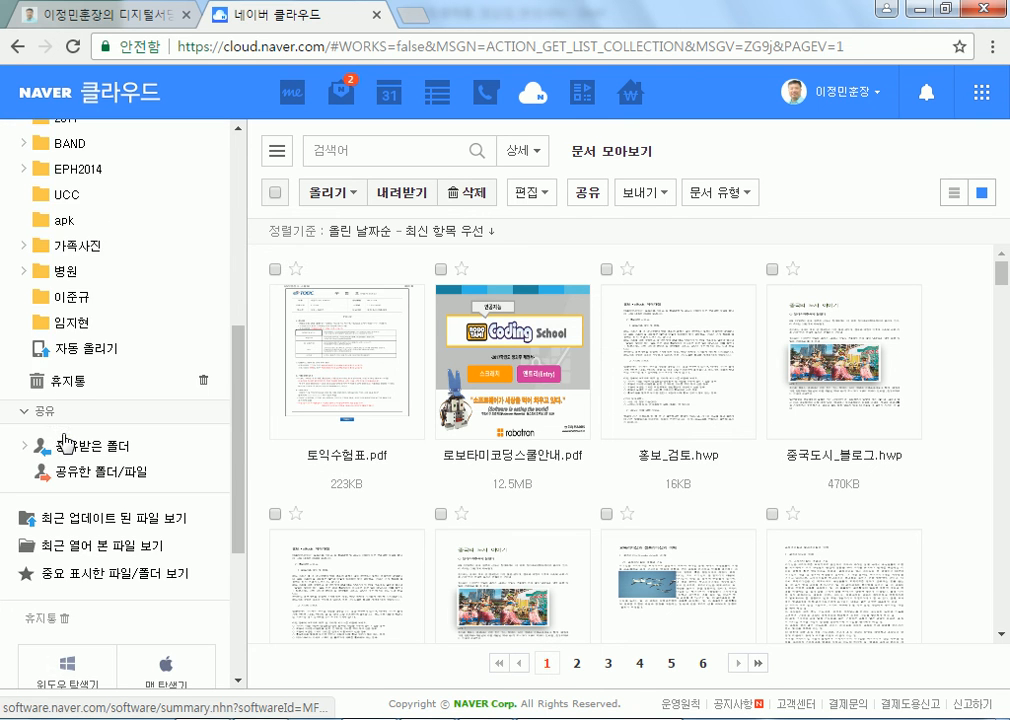
pyautogui.scroll(2, 60, 437)
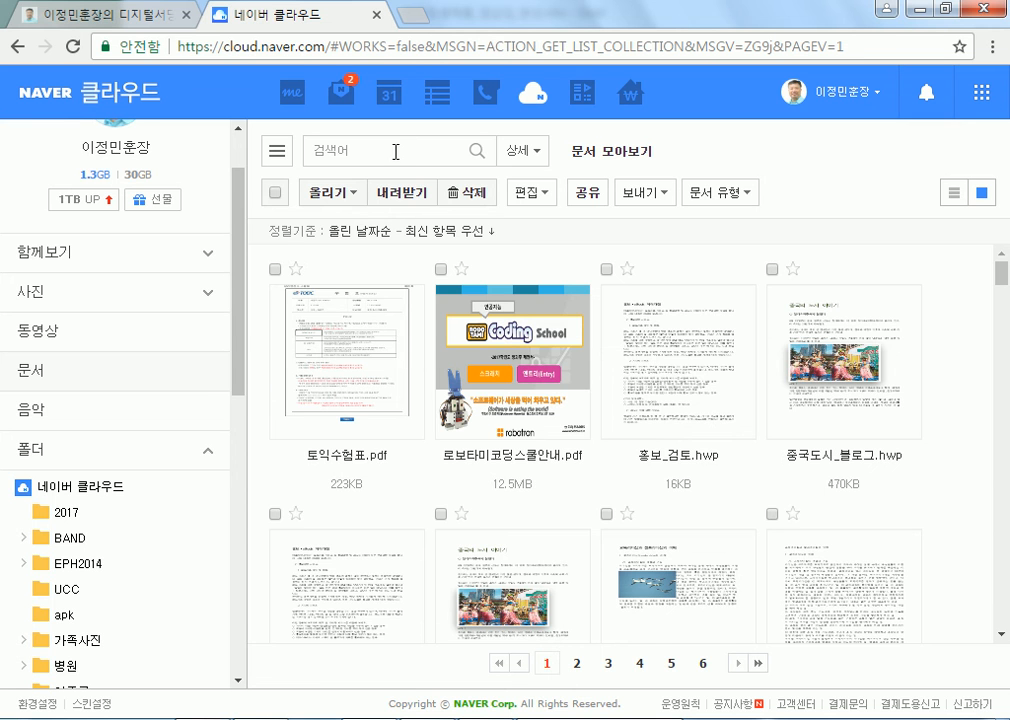
pyautogui.scroll(-8, 751, 521)
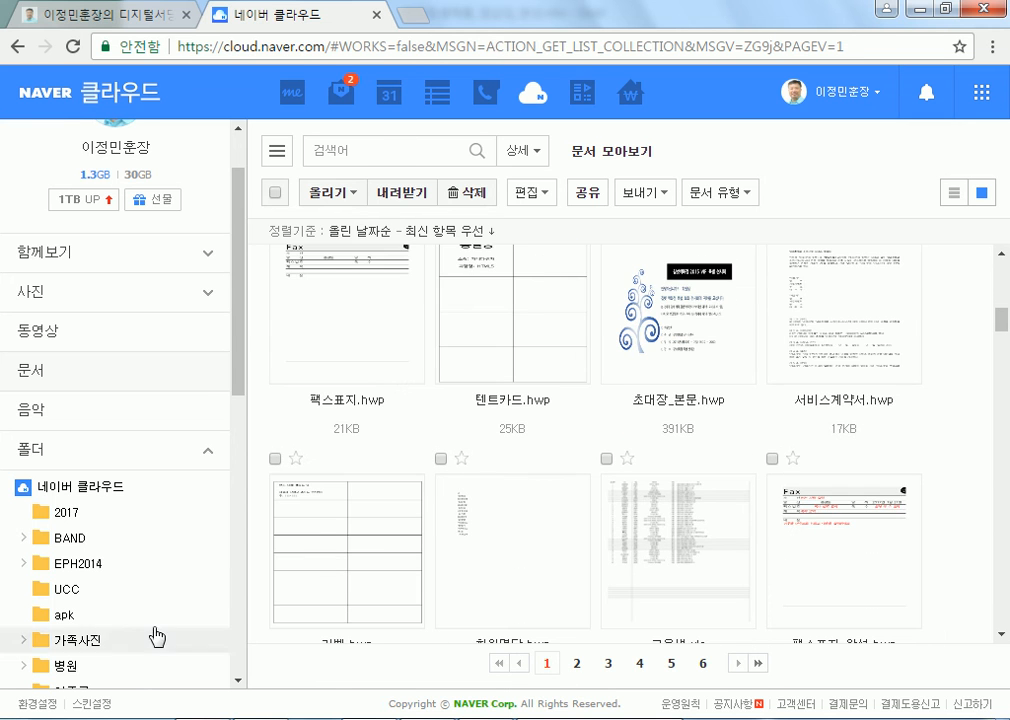
pyautogui.scroll(-8, 151, 595)
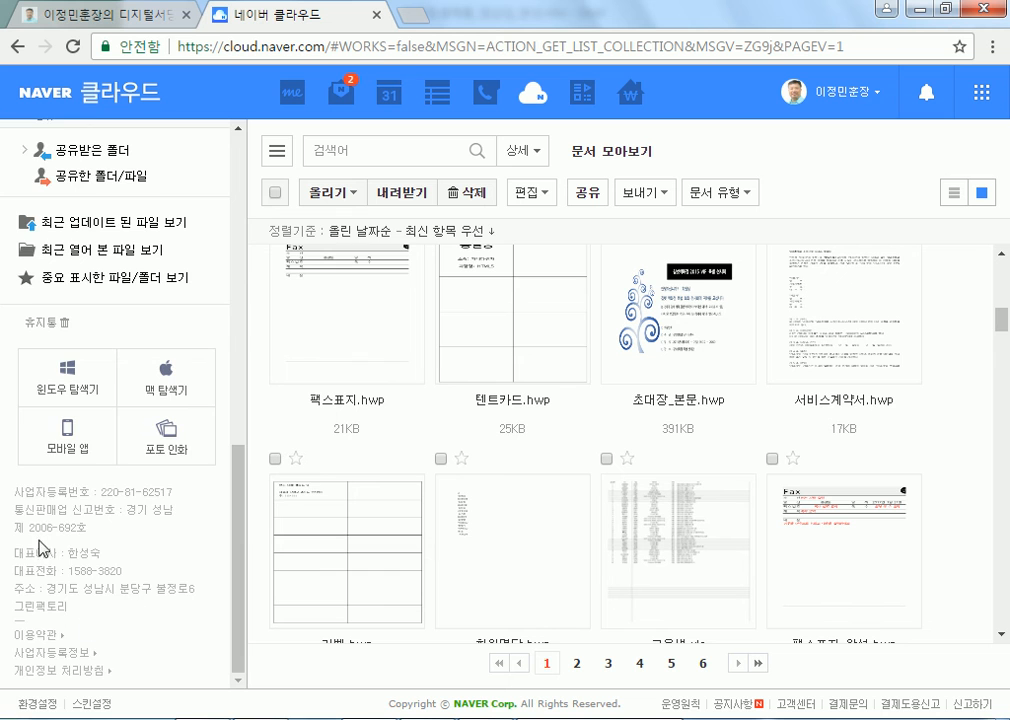
pyautogui.scroll(10, 38, 540)
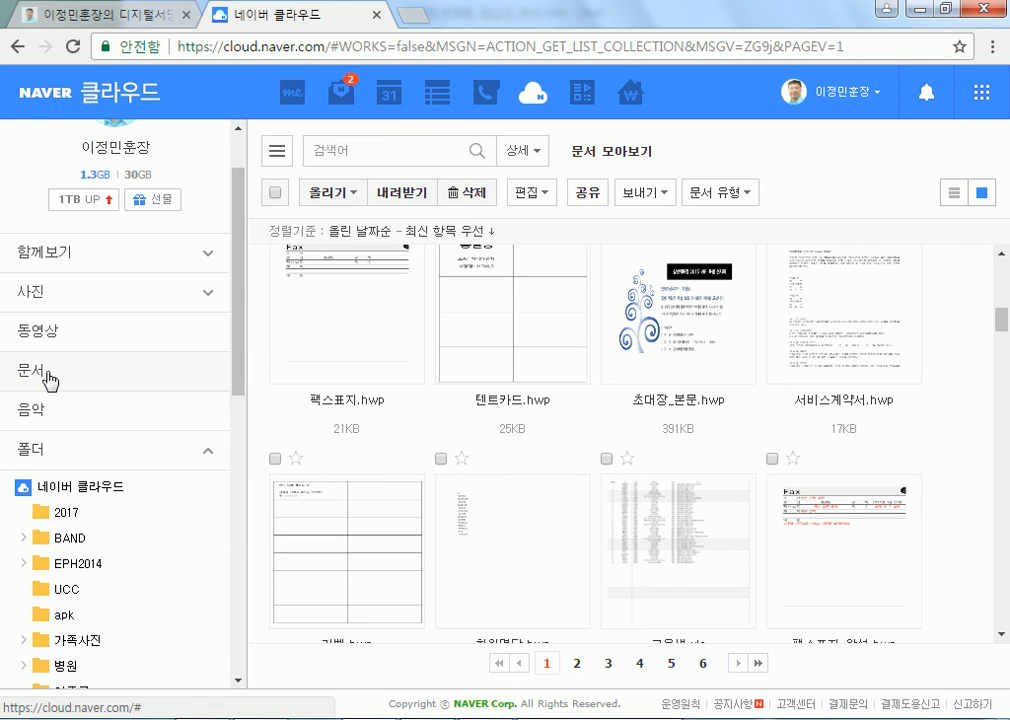
# Check the videos section, return to documents, dismiss the mobile app popup, and open the services panel
pyautogui.click(38, 333)
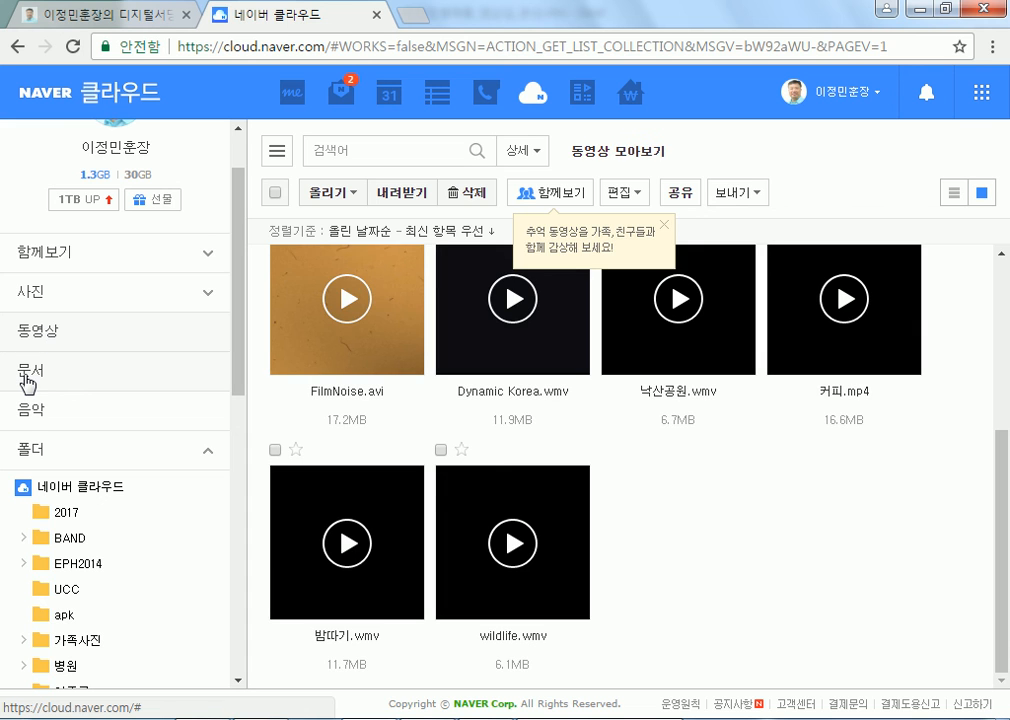
pyautogui.click(25, 376)
pyautogui.scroll(1, 18, 300)
pyautogui.scroll(-5, 17, 312)
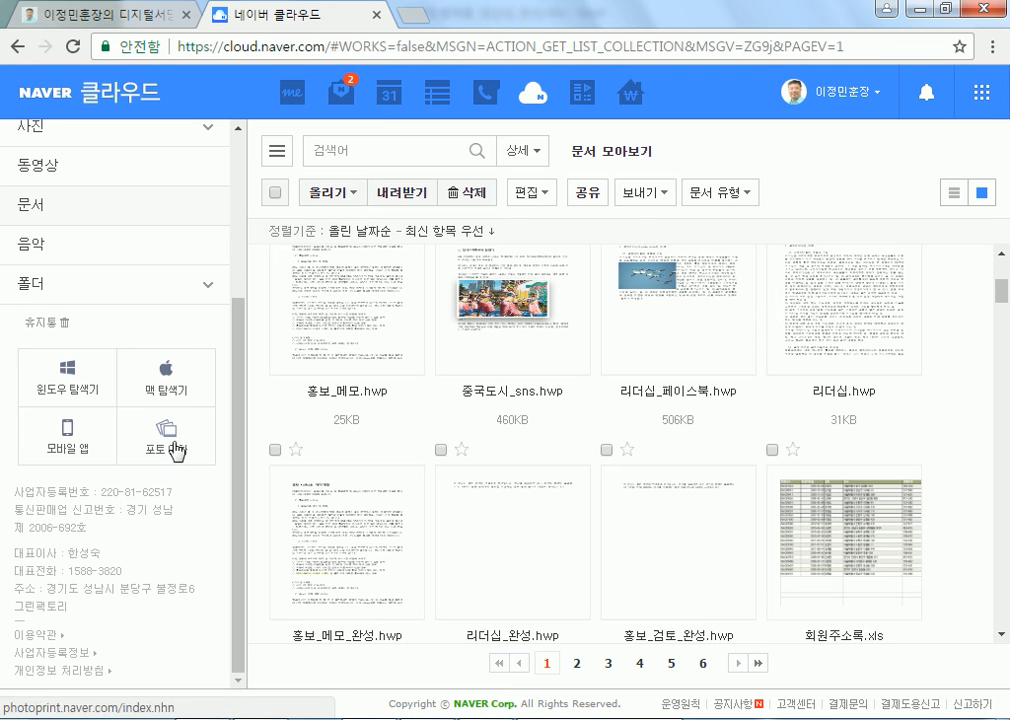
pyautogui.click(75, 437)
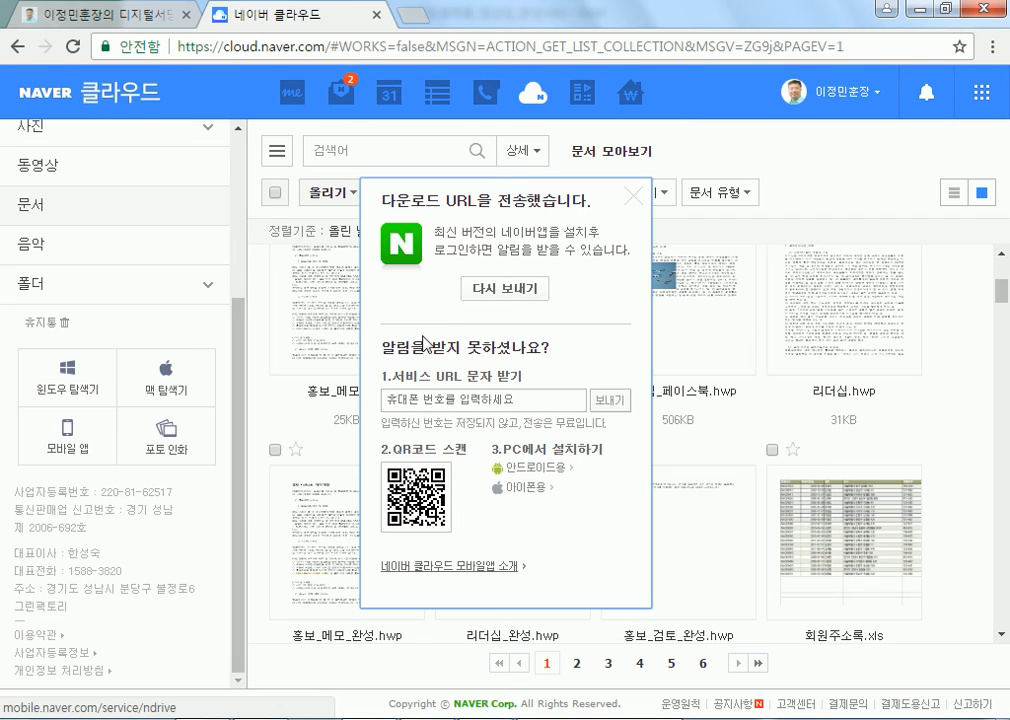
pyautogui.click(631, 207)
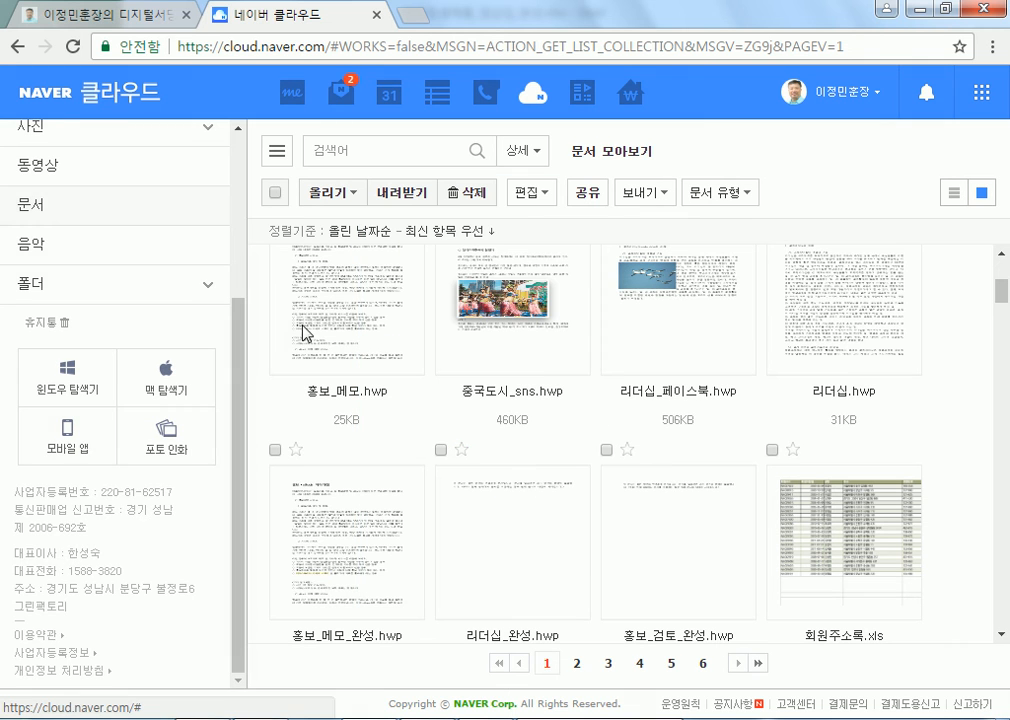
pyautogui.scroll(3, 221, 354)
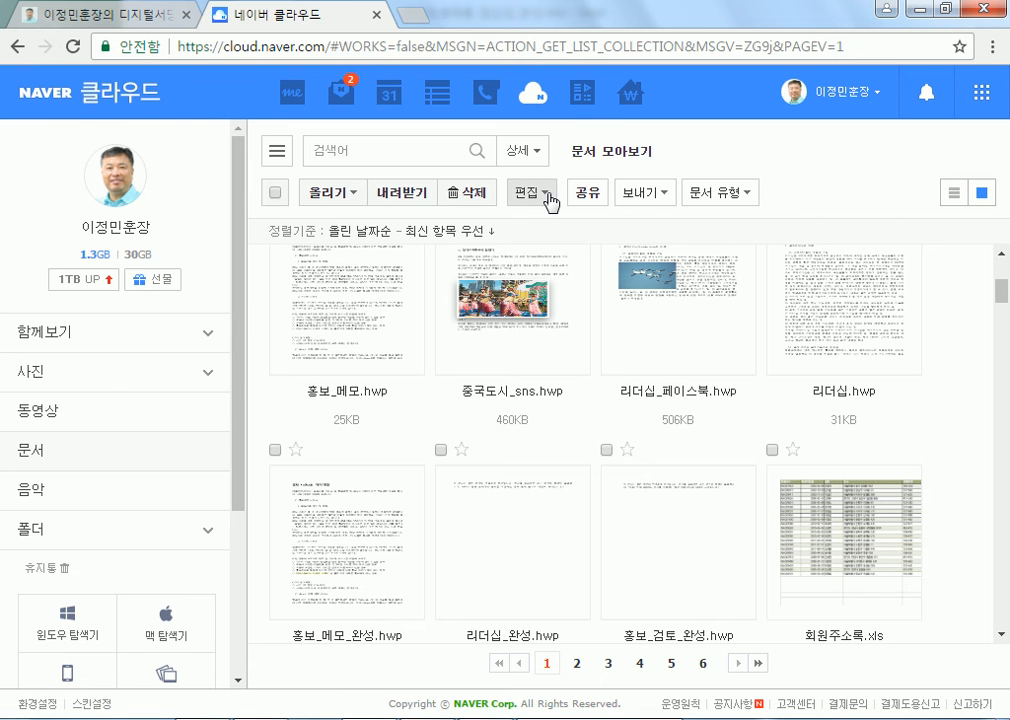
pyautogui.scroll(-3, 640, 255)
pyautogui.scroll(-7, 795, 410)
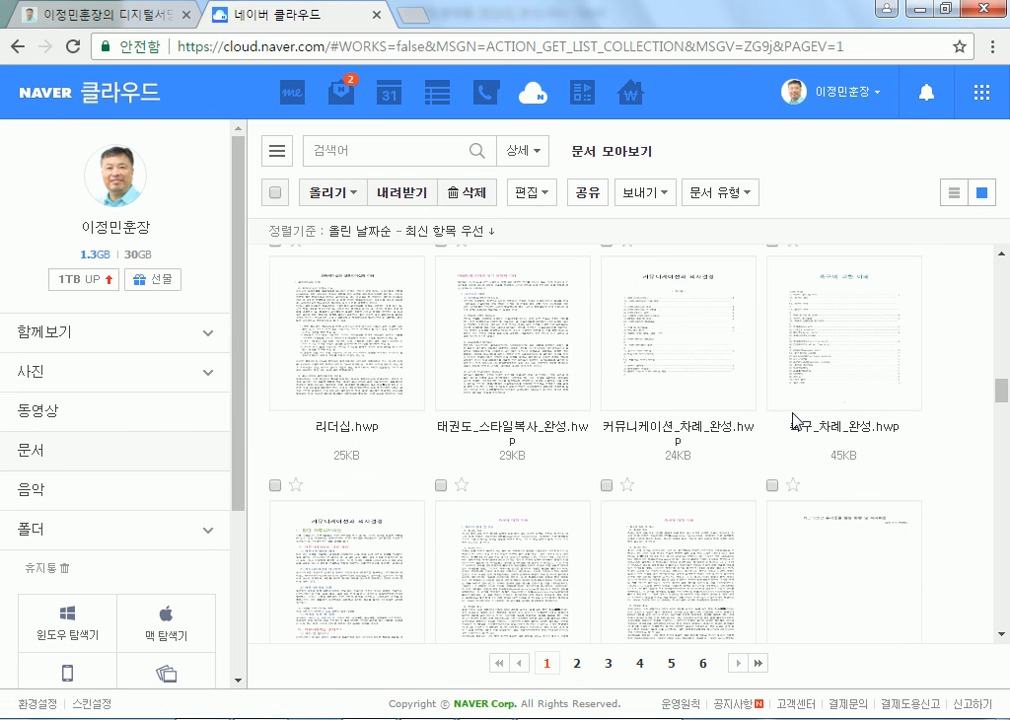
pyautogui.scroll(5, 700, 405)
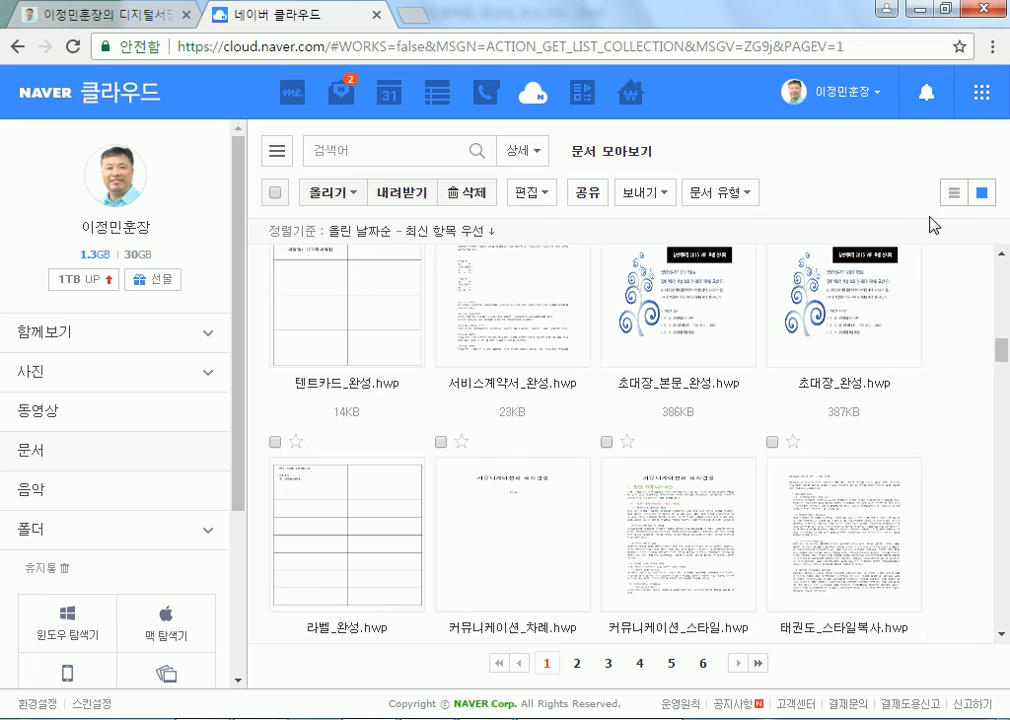
pyautogui.click(981, 96)
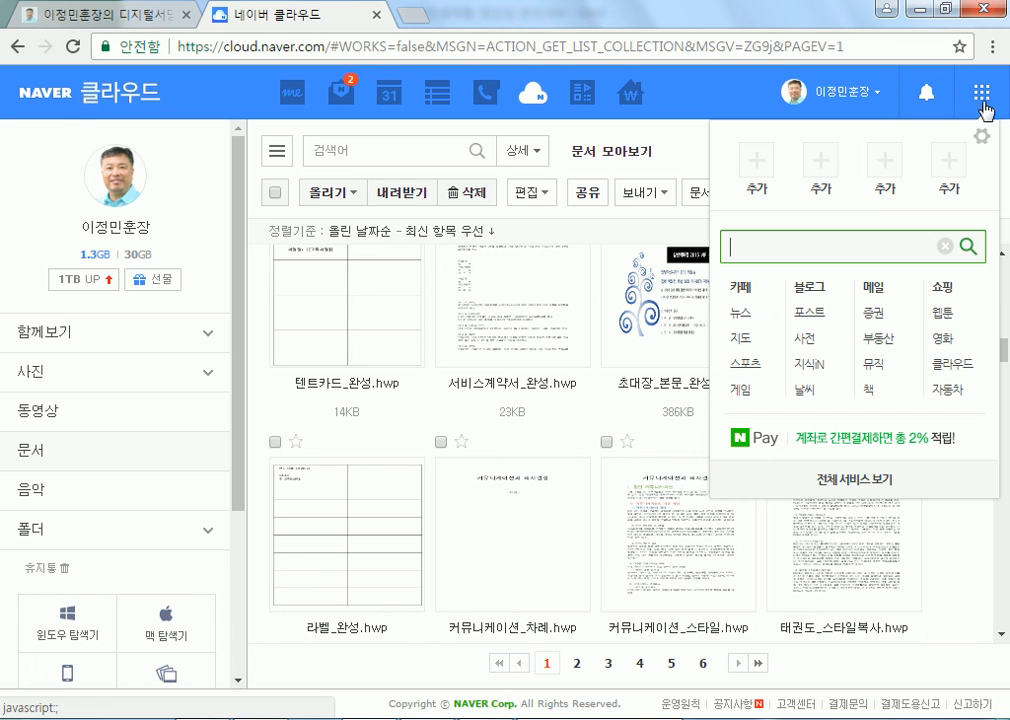
# Close the Naver services panel
pyautogui.click(984, 102)
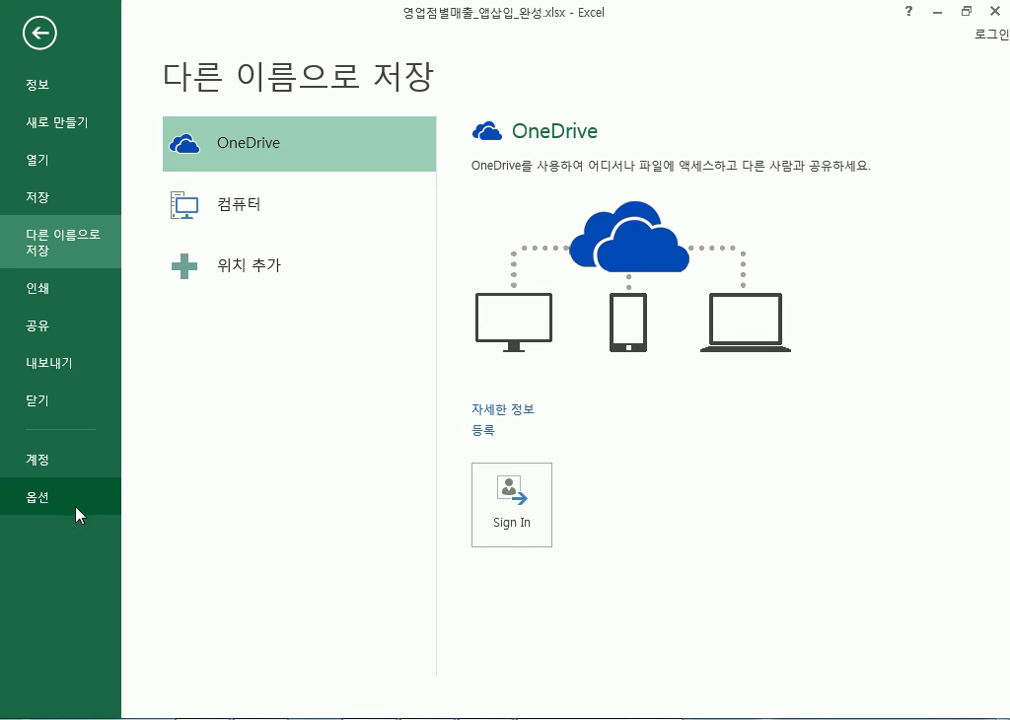
# Show the Account page with the White theme and Office Standard 2013 product details
pyautogui.click(45, 462)
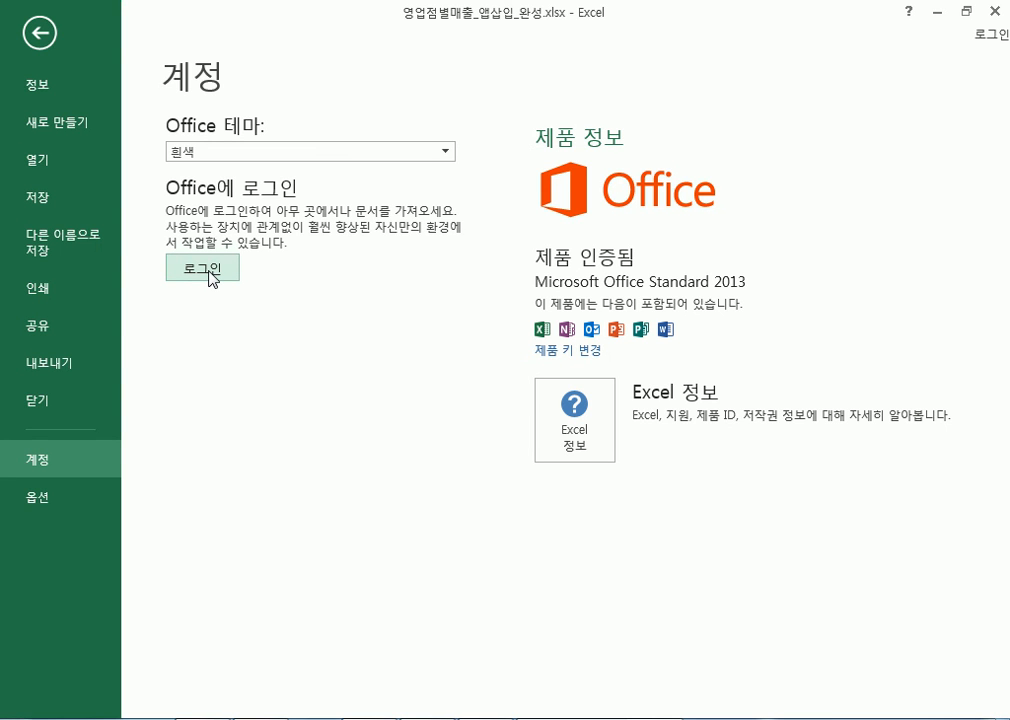
# Return to the Save As page with OneDrive as the location
pyautogui.click(59, 248)
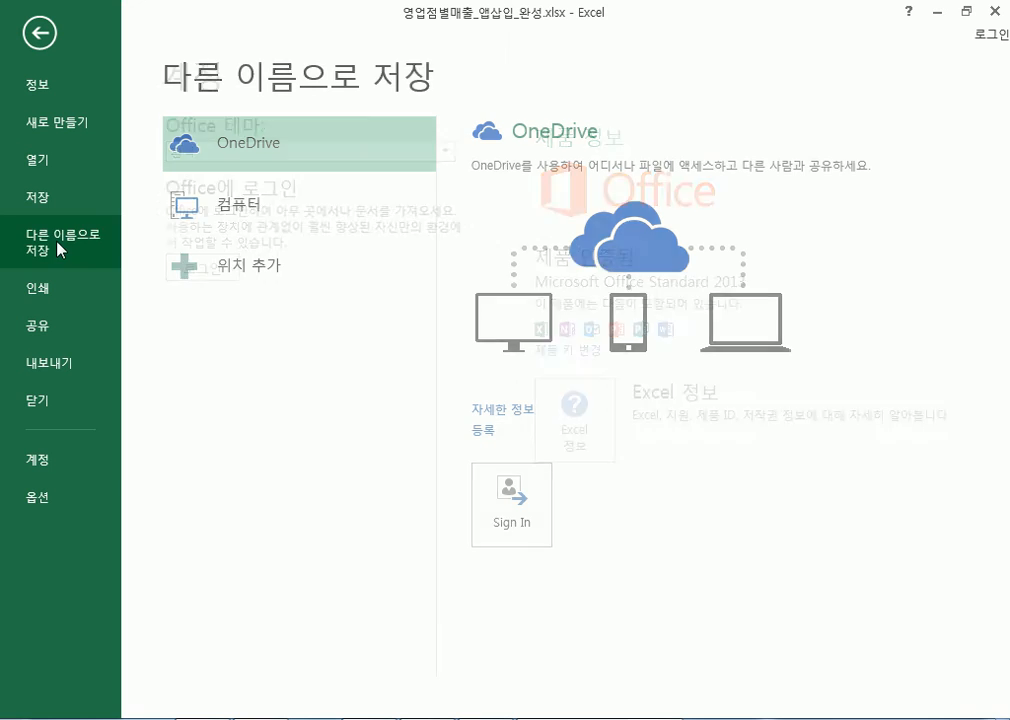
pyautogui.click(485, 520)
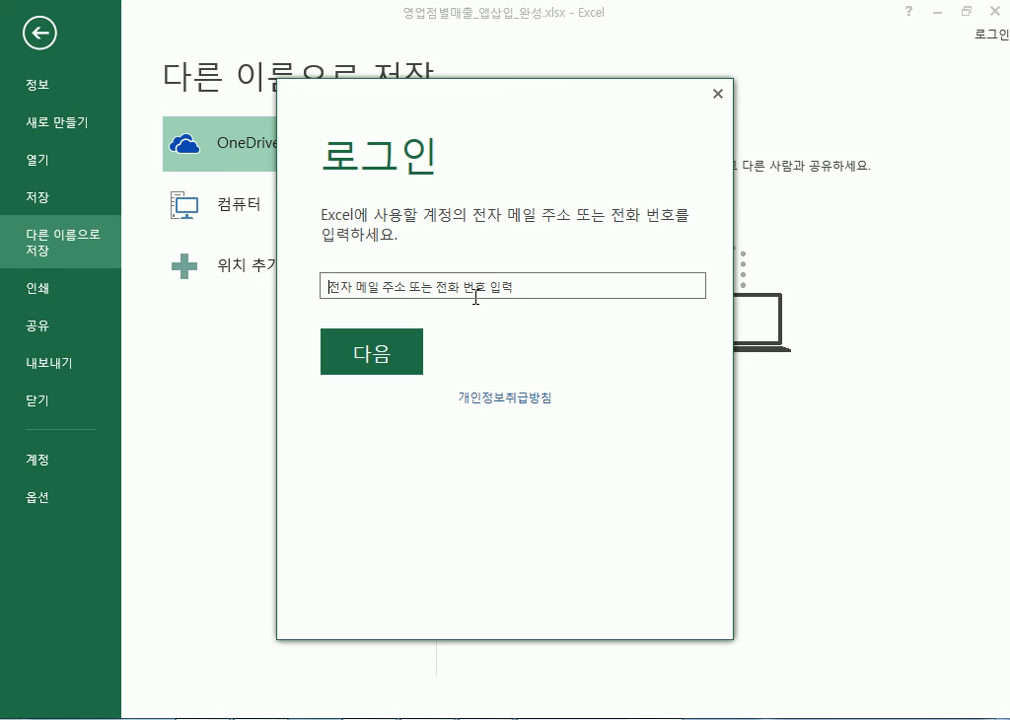
pyautogui.click(716, 95)
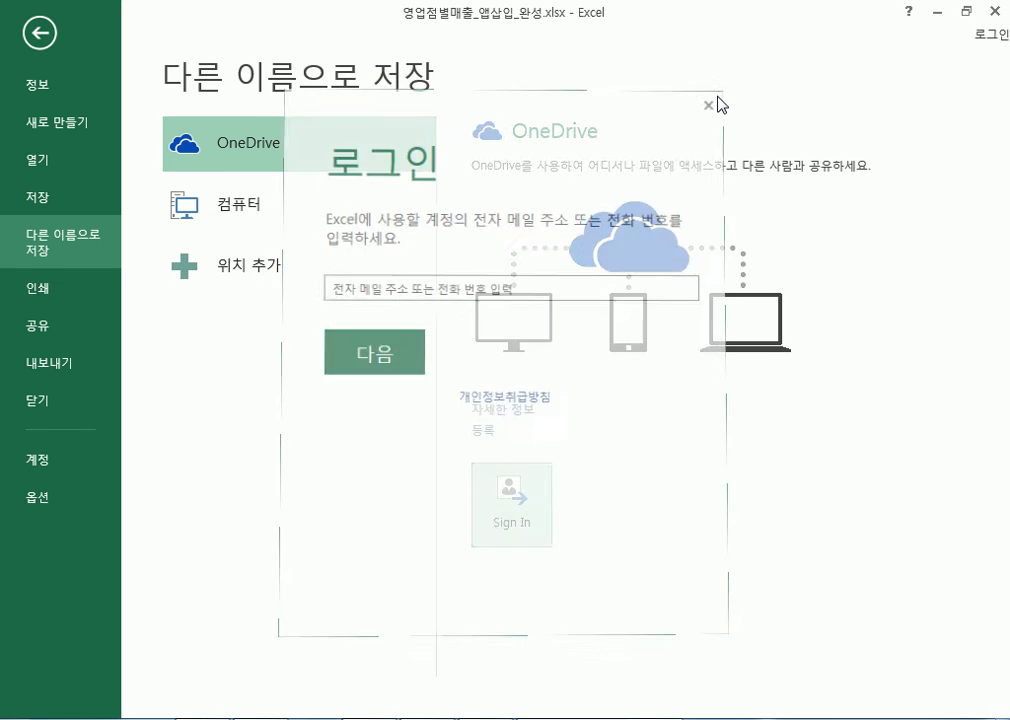